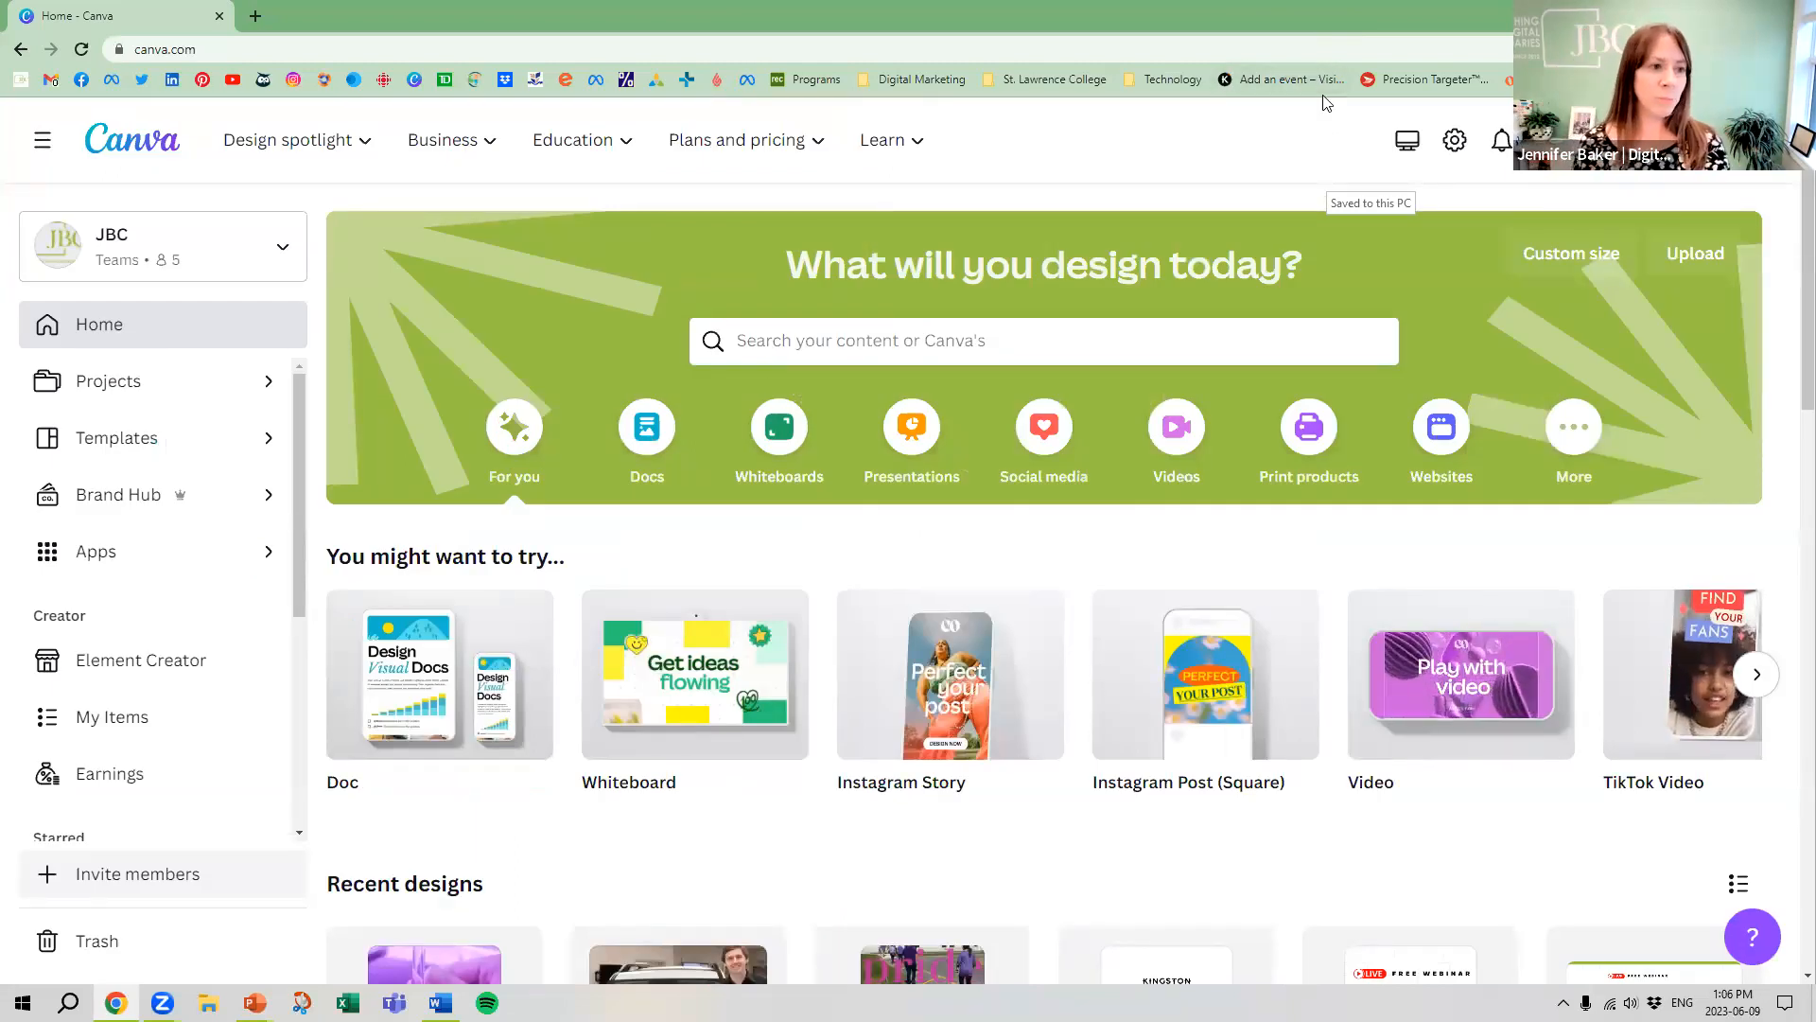
click(220, 45)
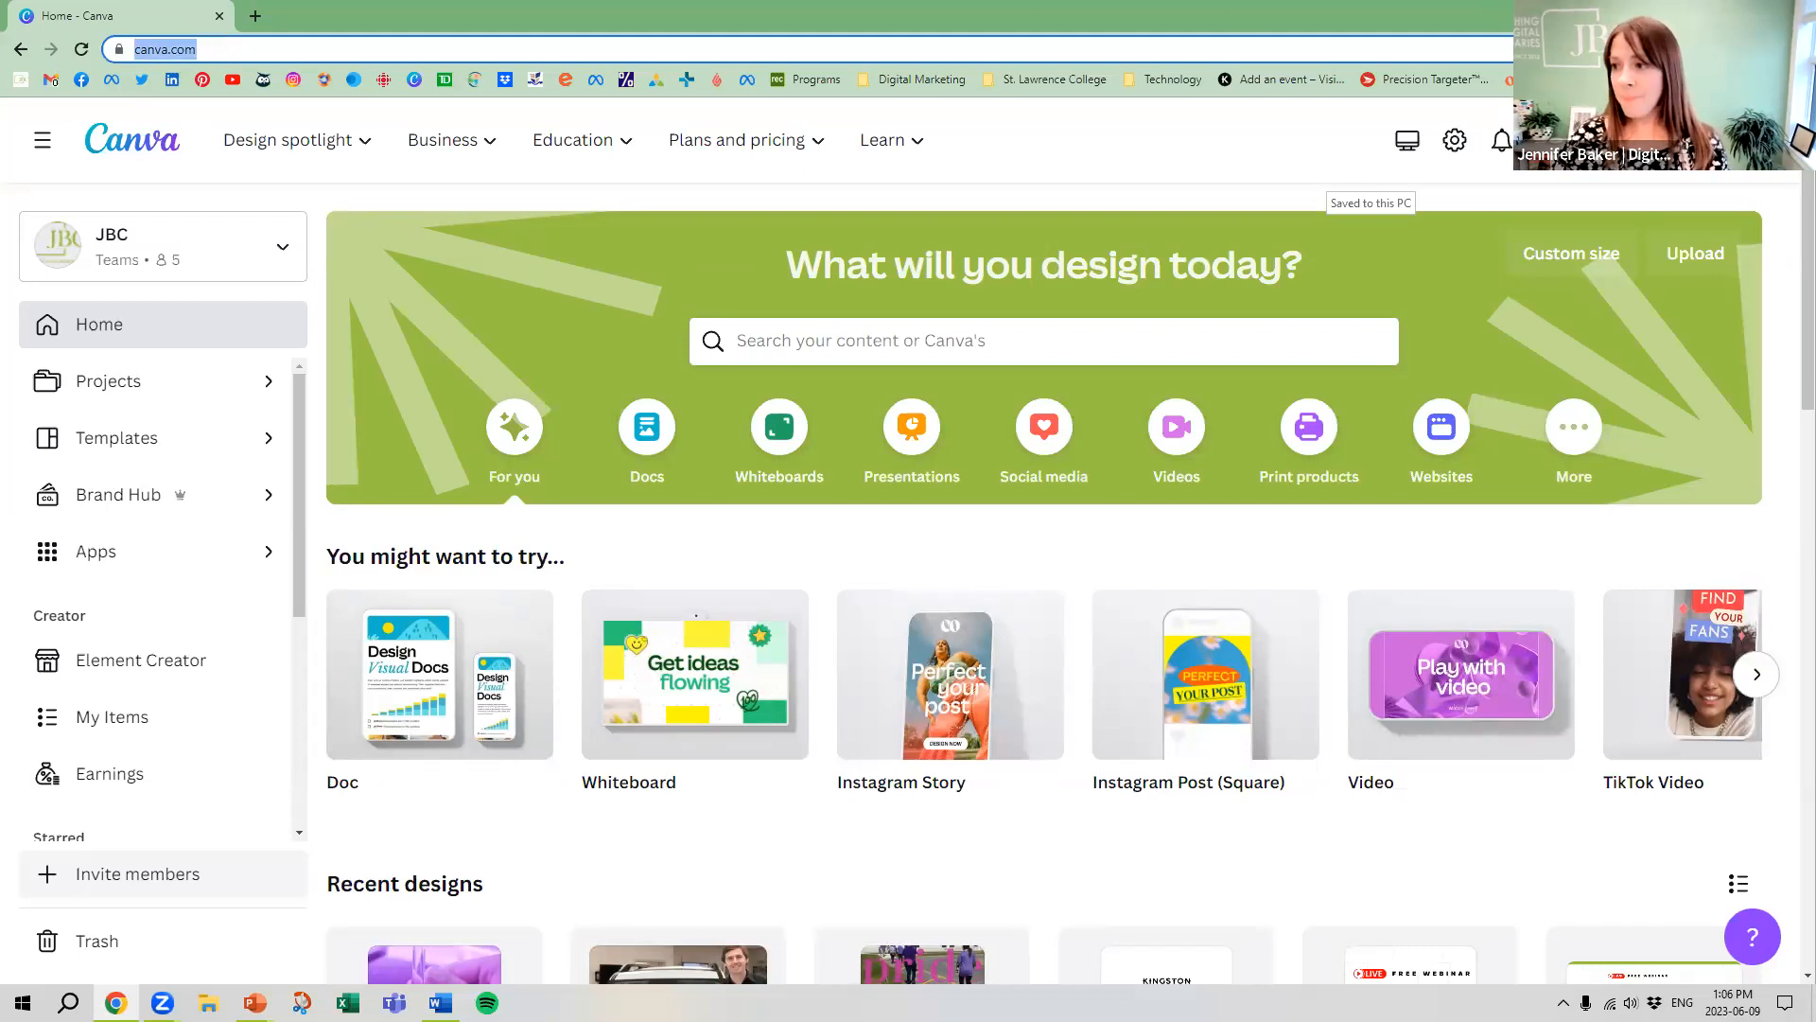
key(Escape)
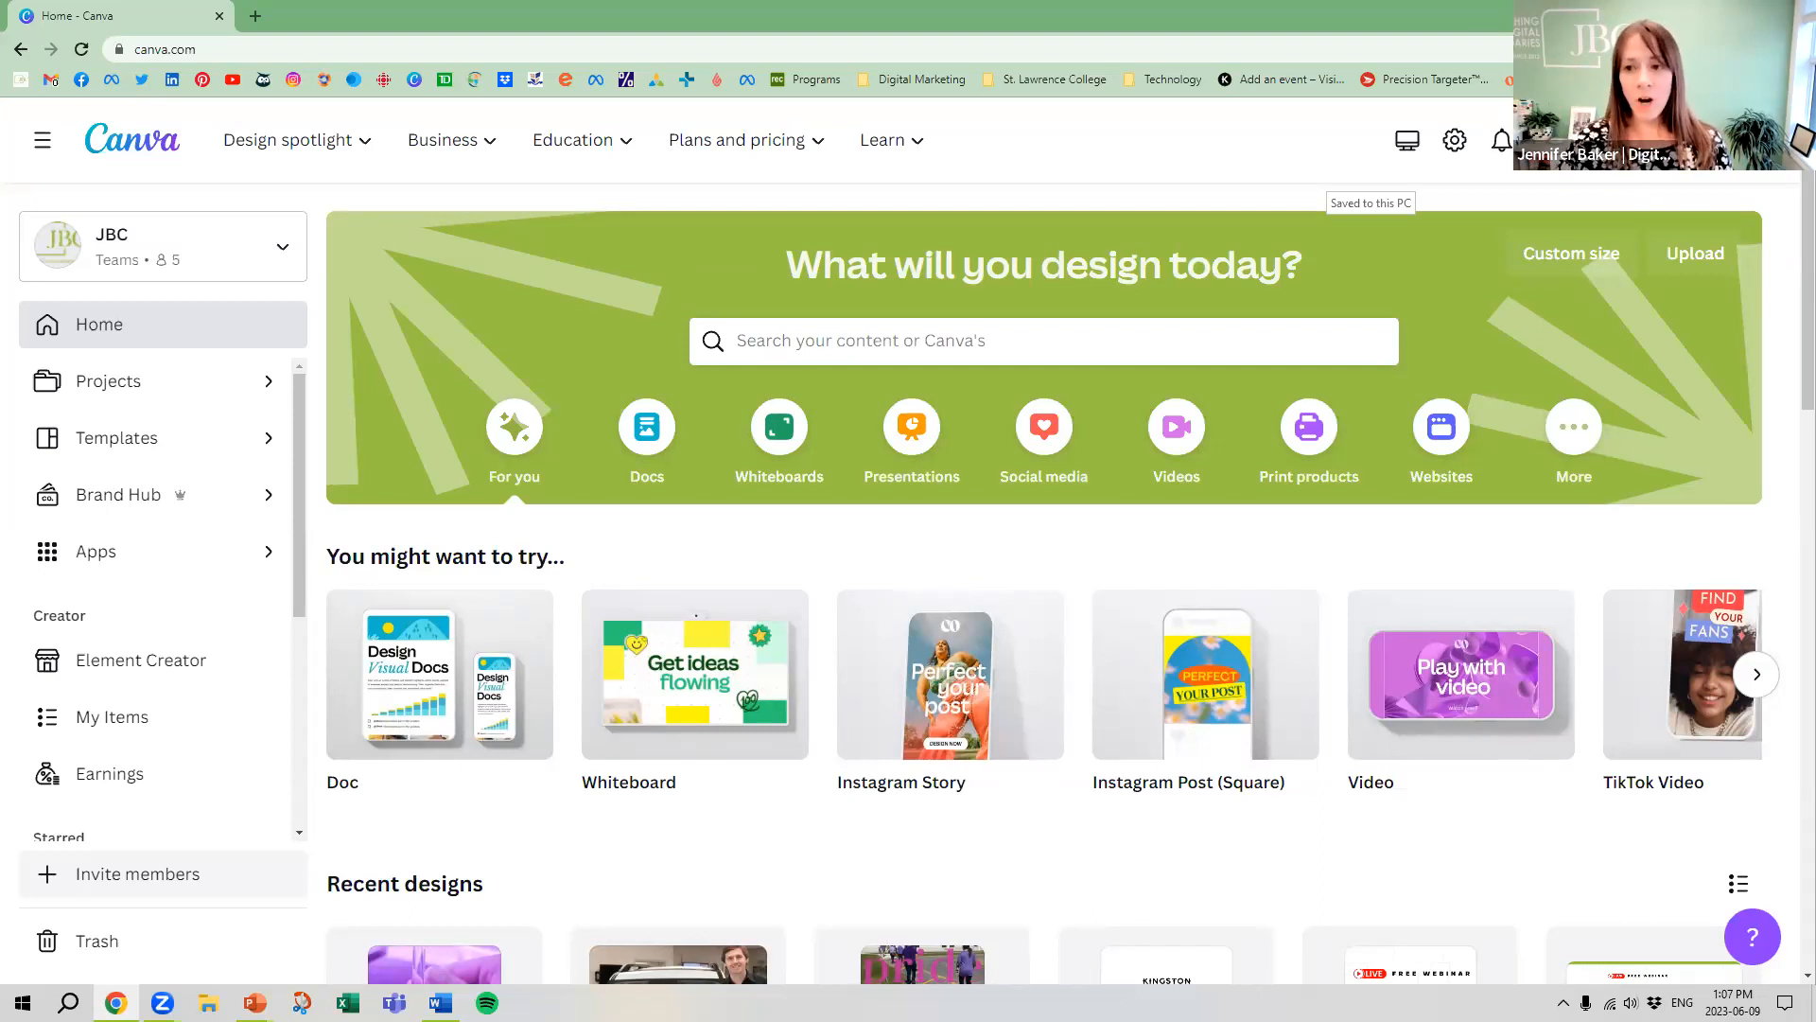
Search the new-design format list for "reel" and for "YouTube", and look through the YouTube formats
click(1617, 140)
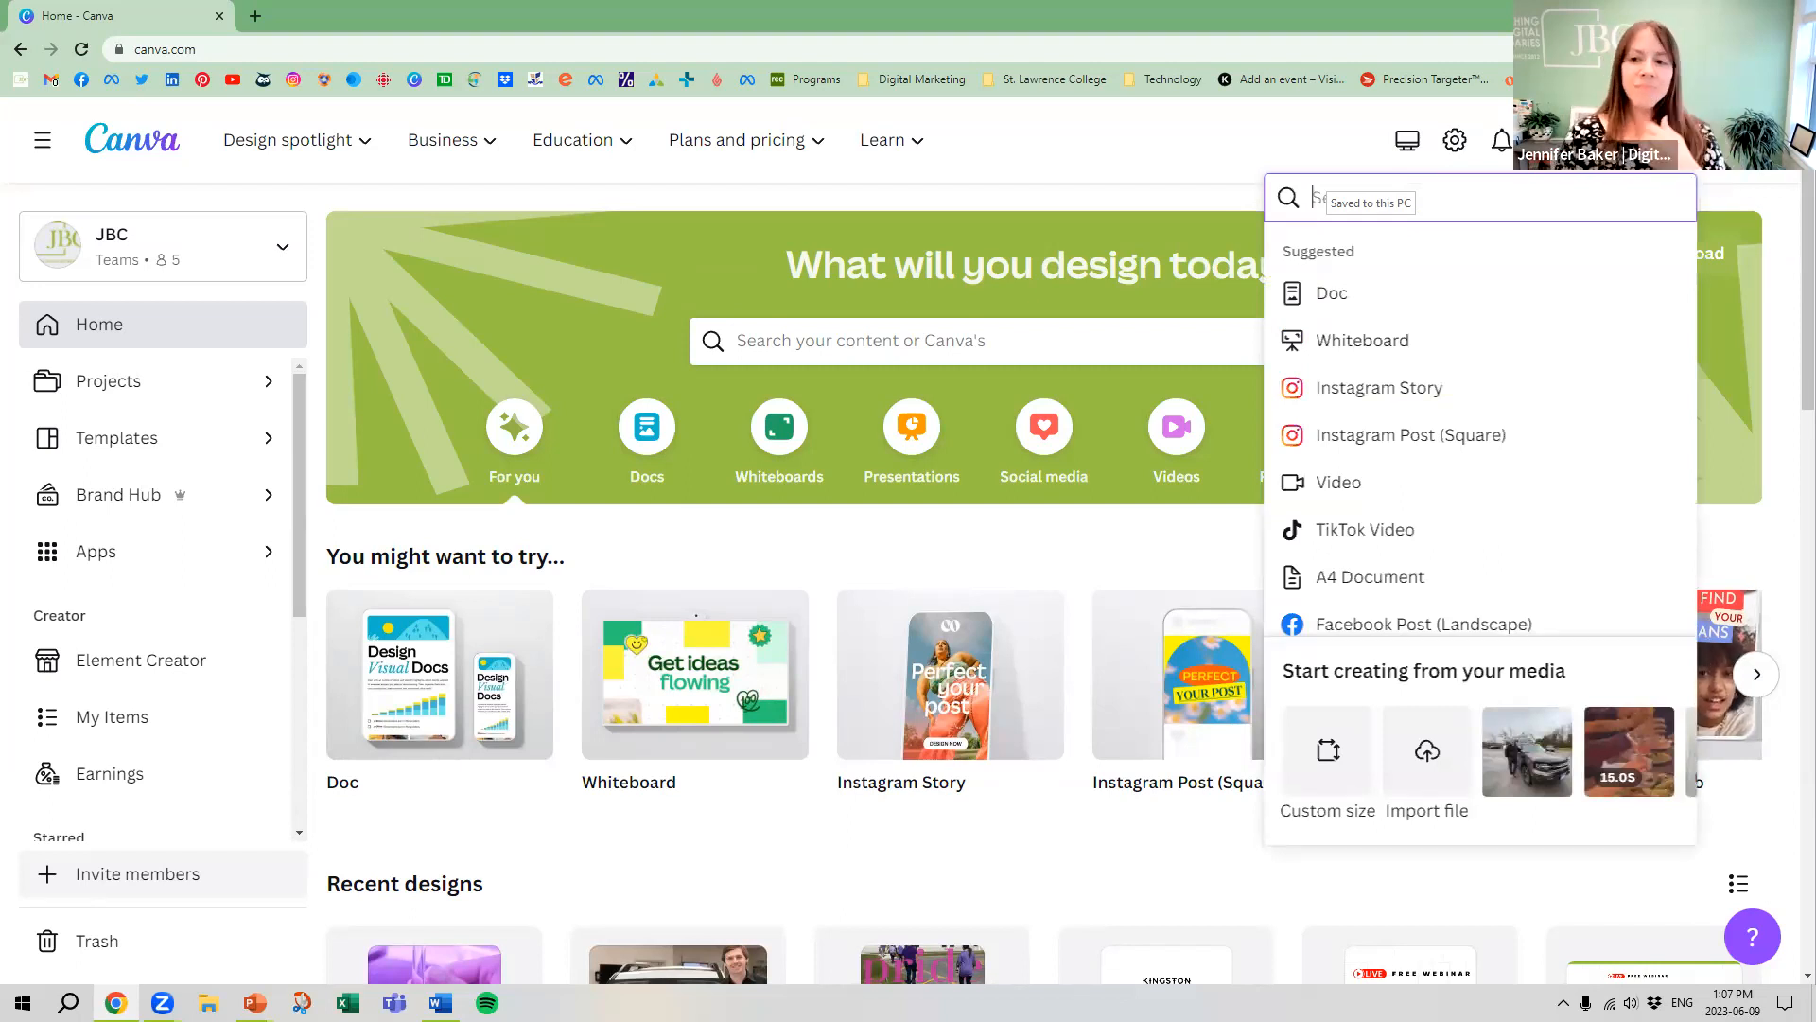
text(re)
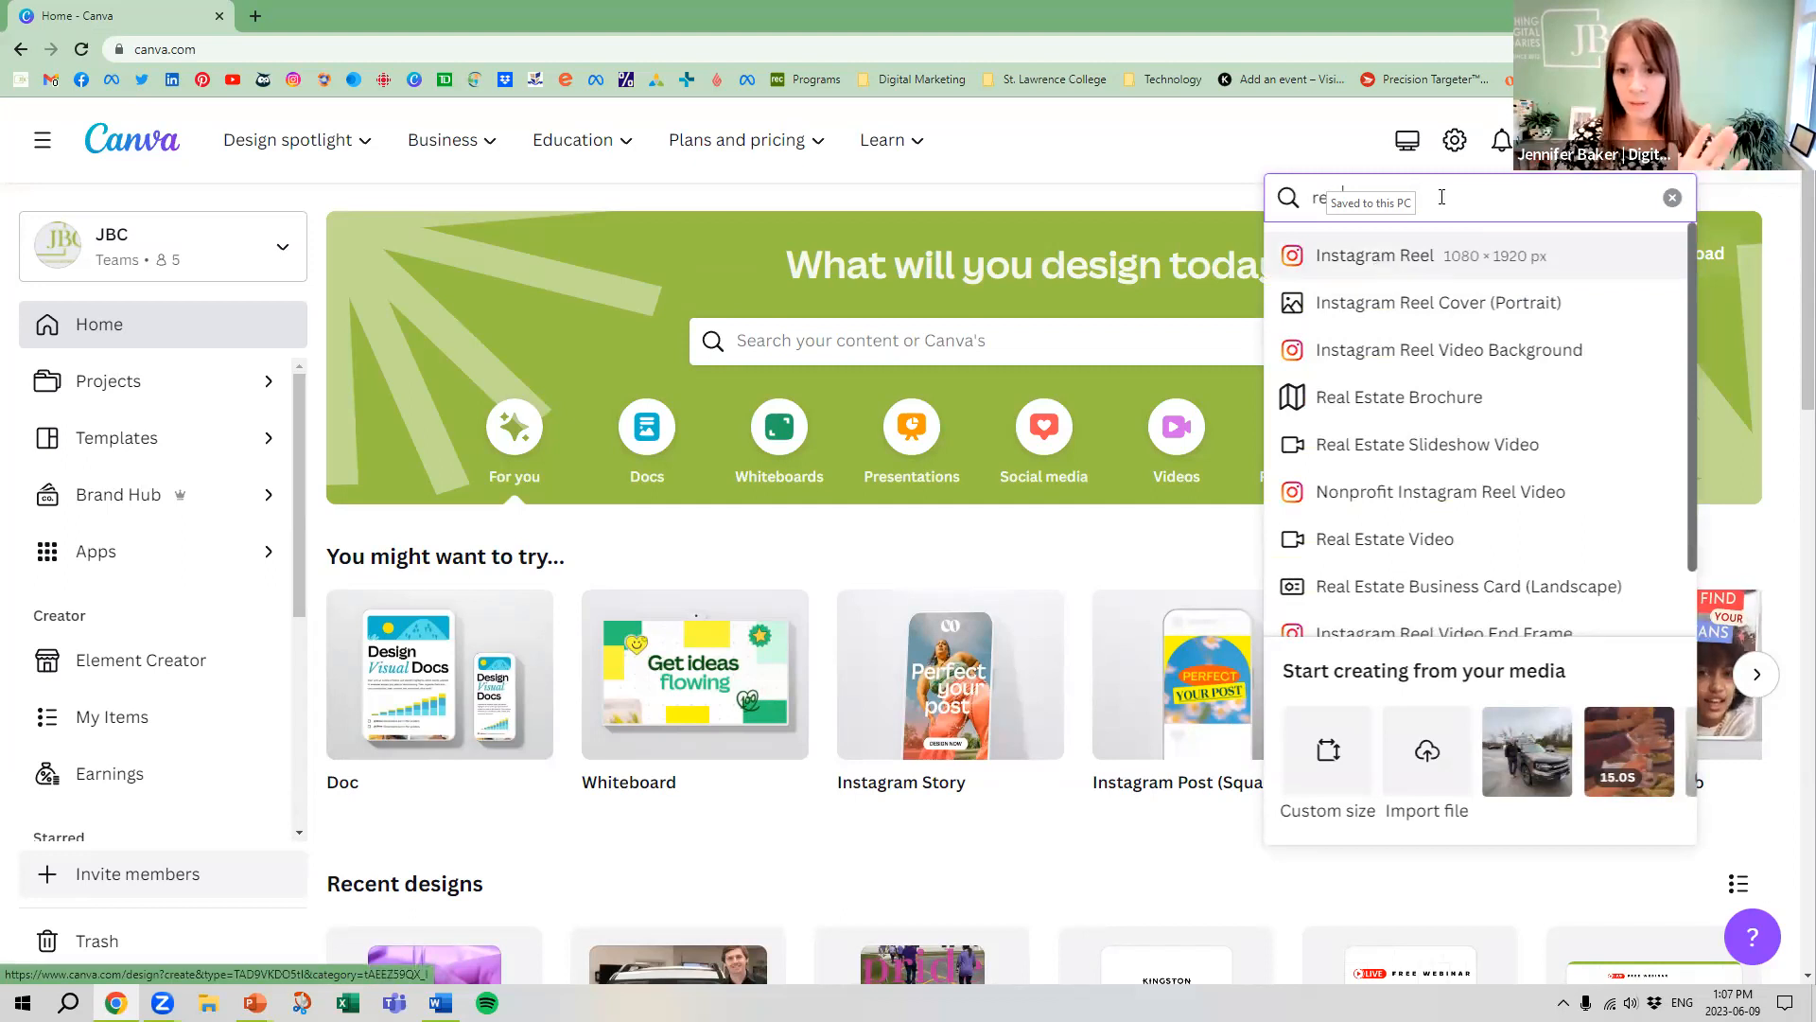
drag(1445, 201, 1271, 189)
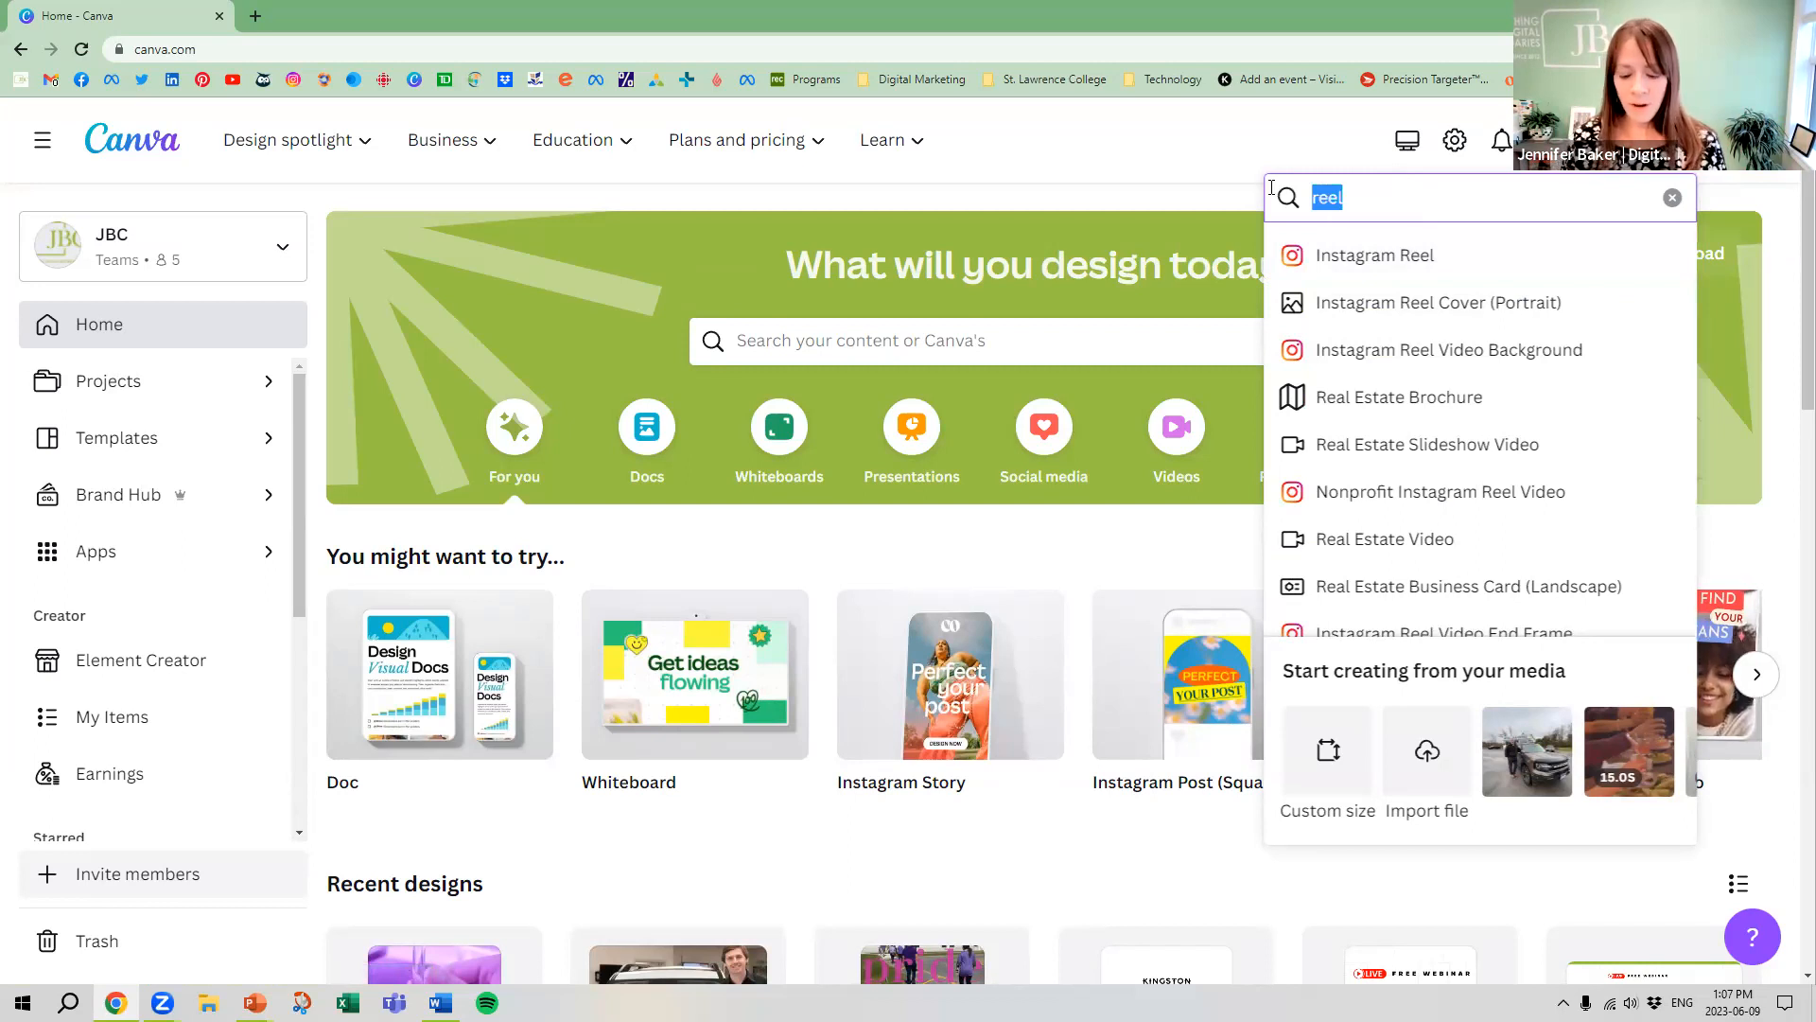
text(YouTube)
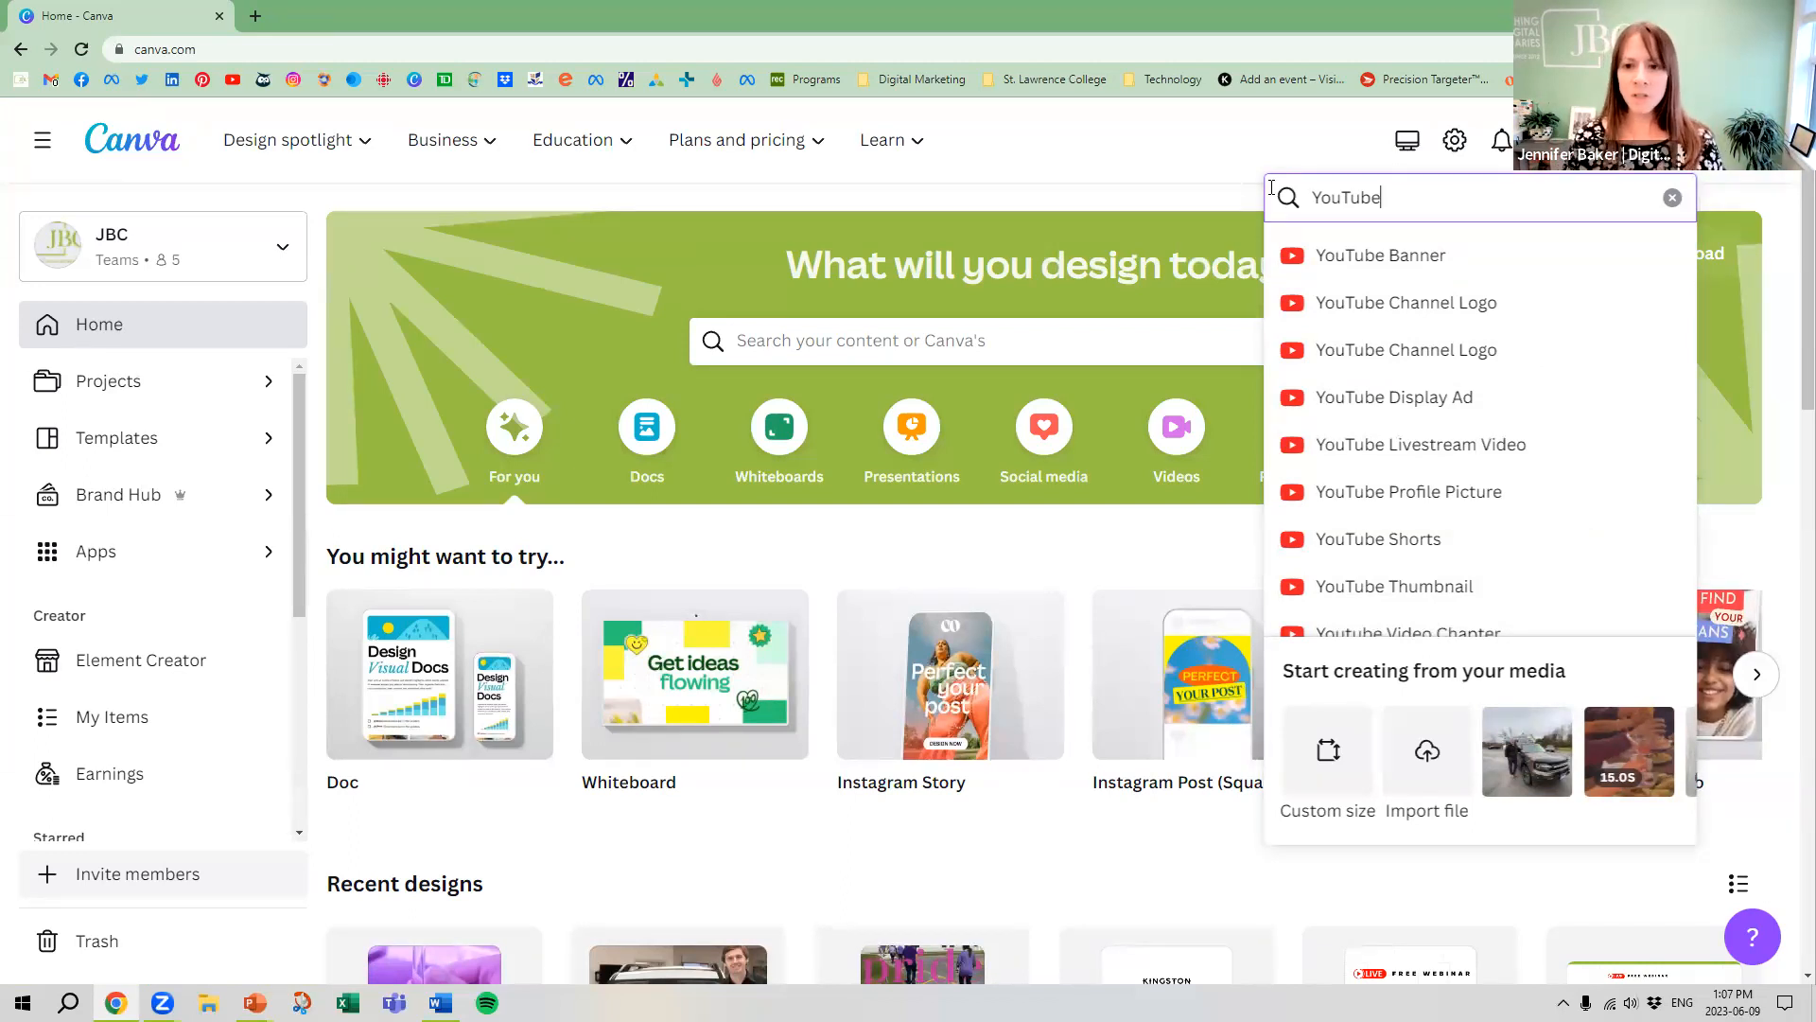
scroll(1429, 349, down, 1)
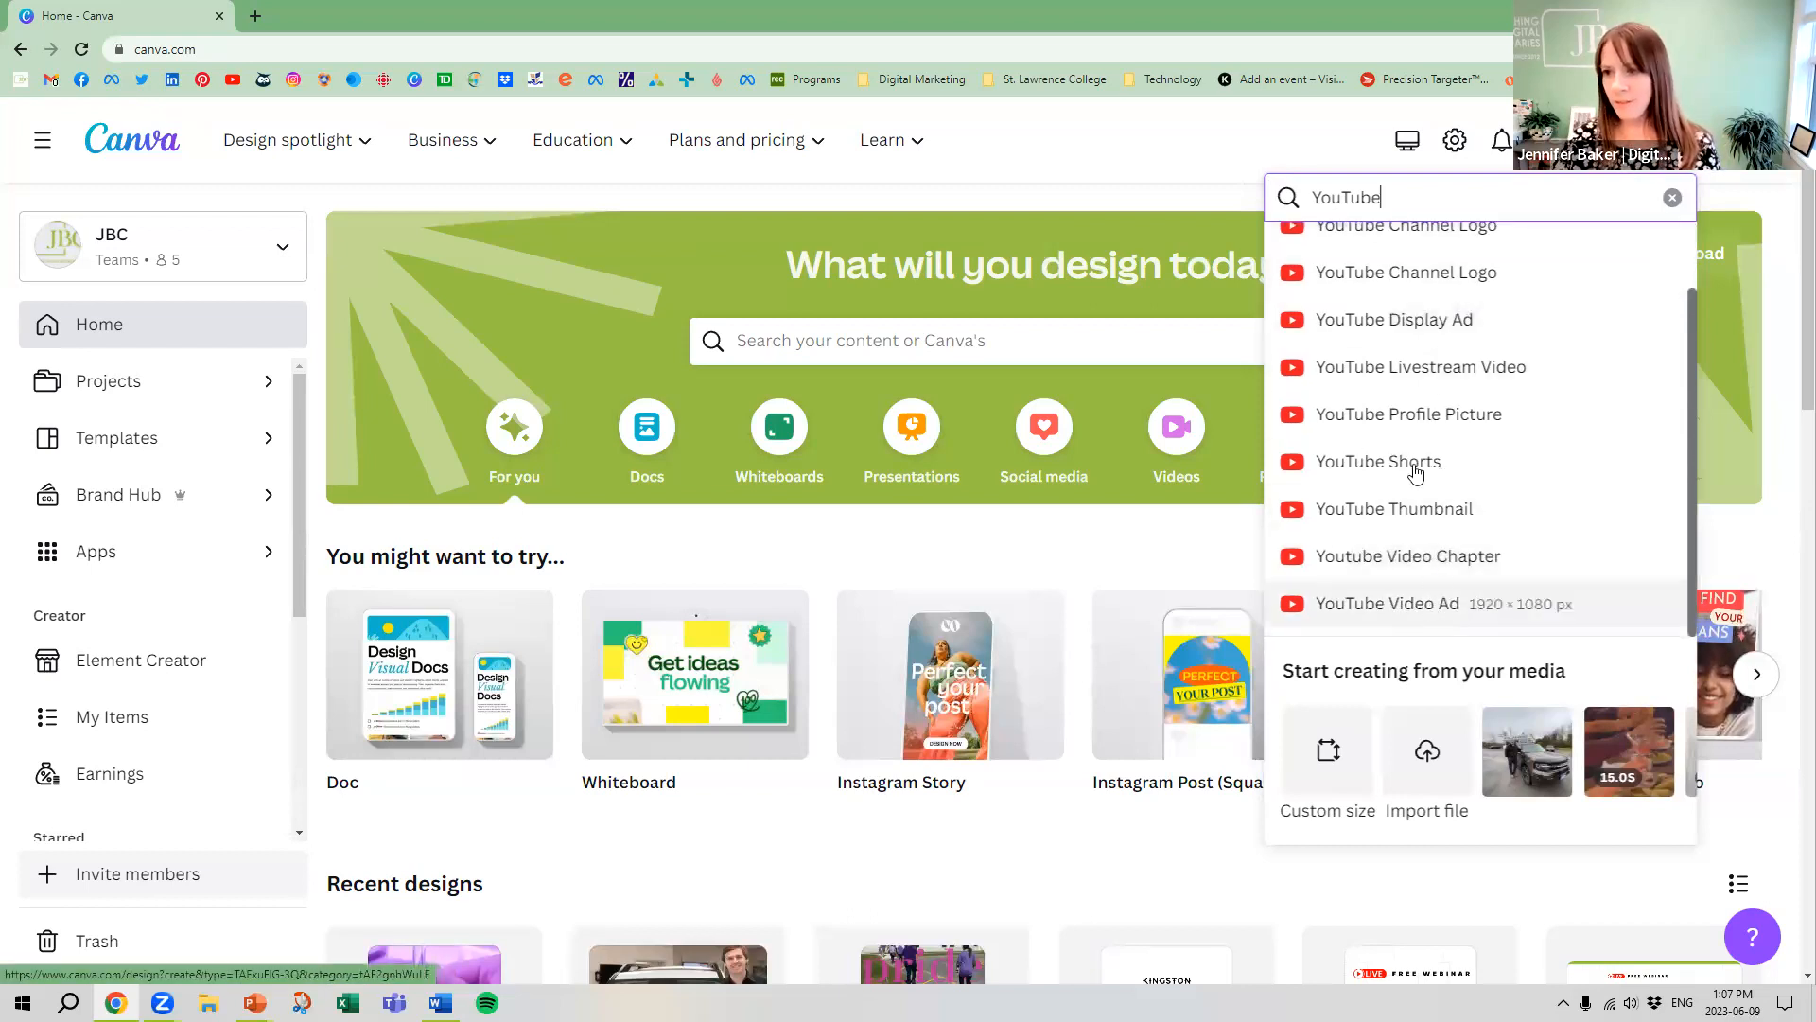
scroll(1419, 407, up, 1)
Search the new-design format list for "Facebook Video"
double_click(1348, 196)
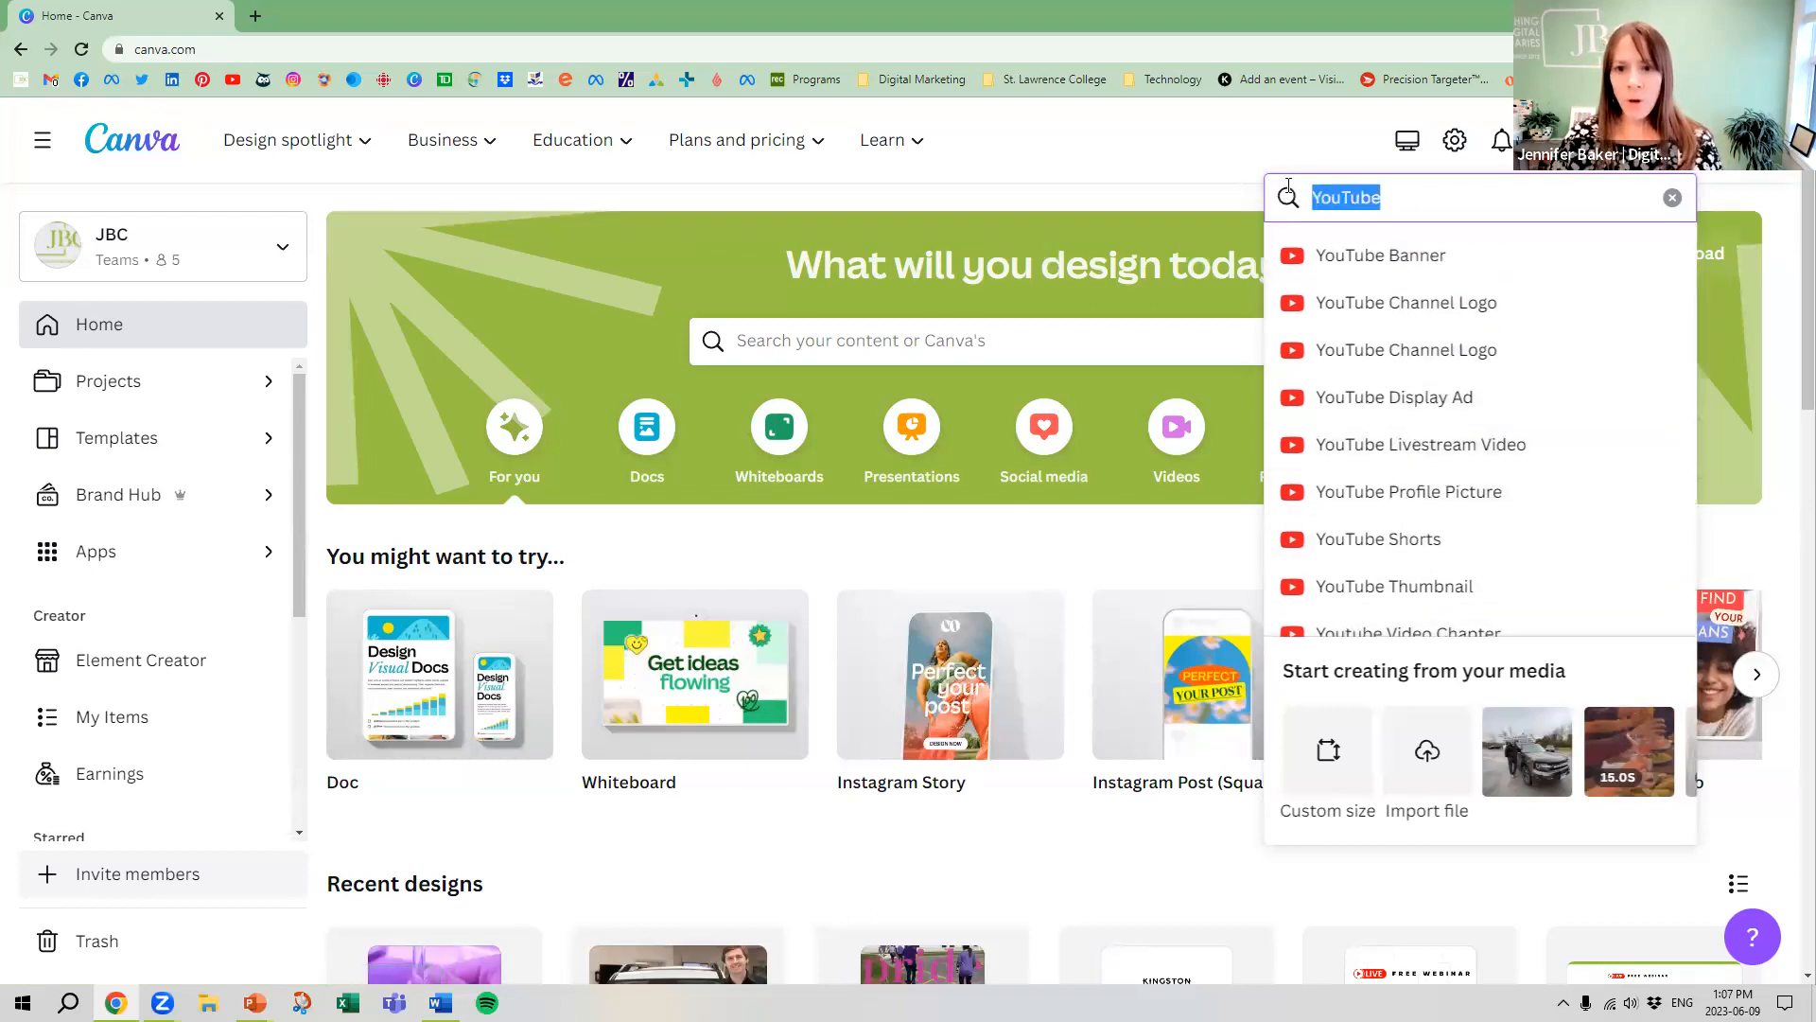
text(Facebook Video)
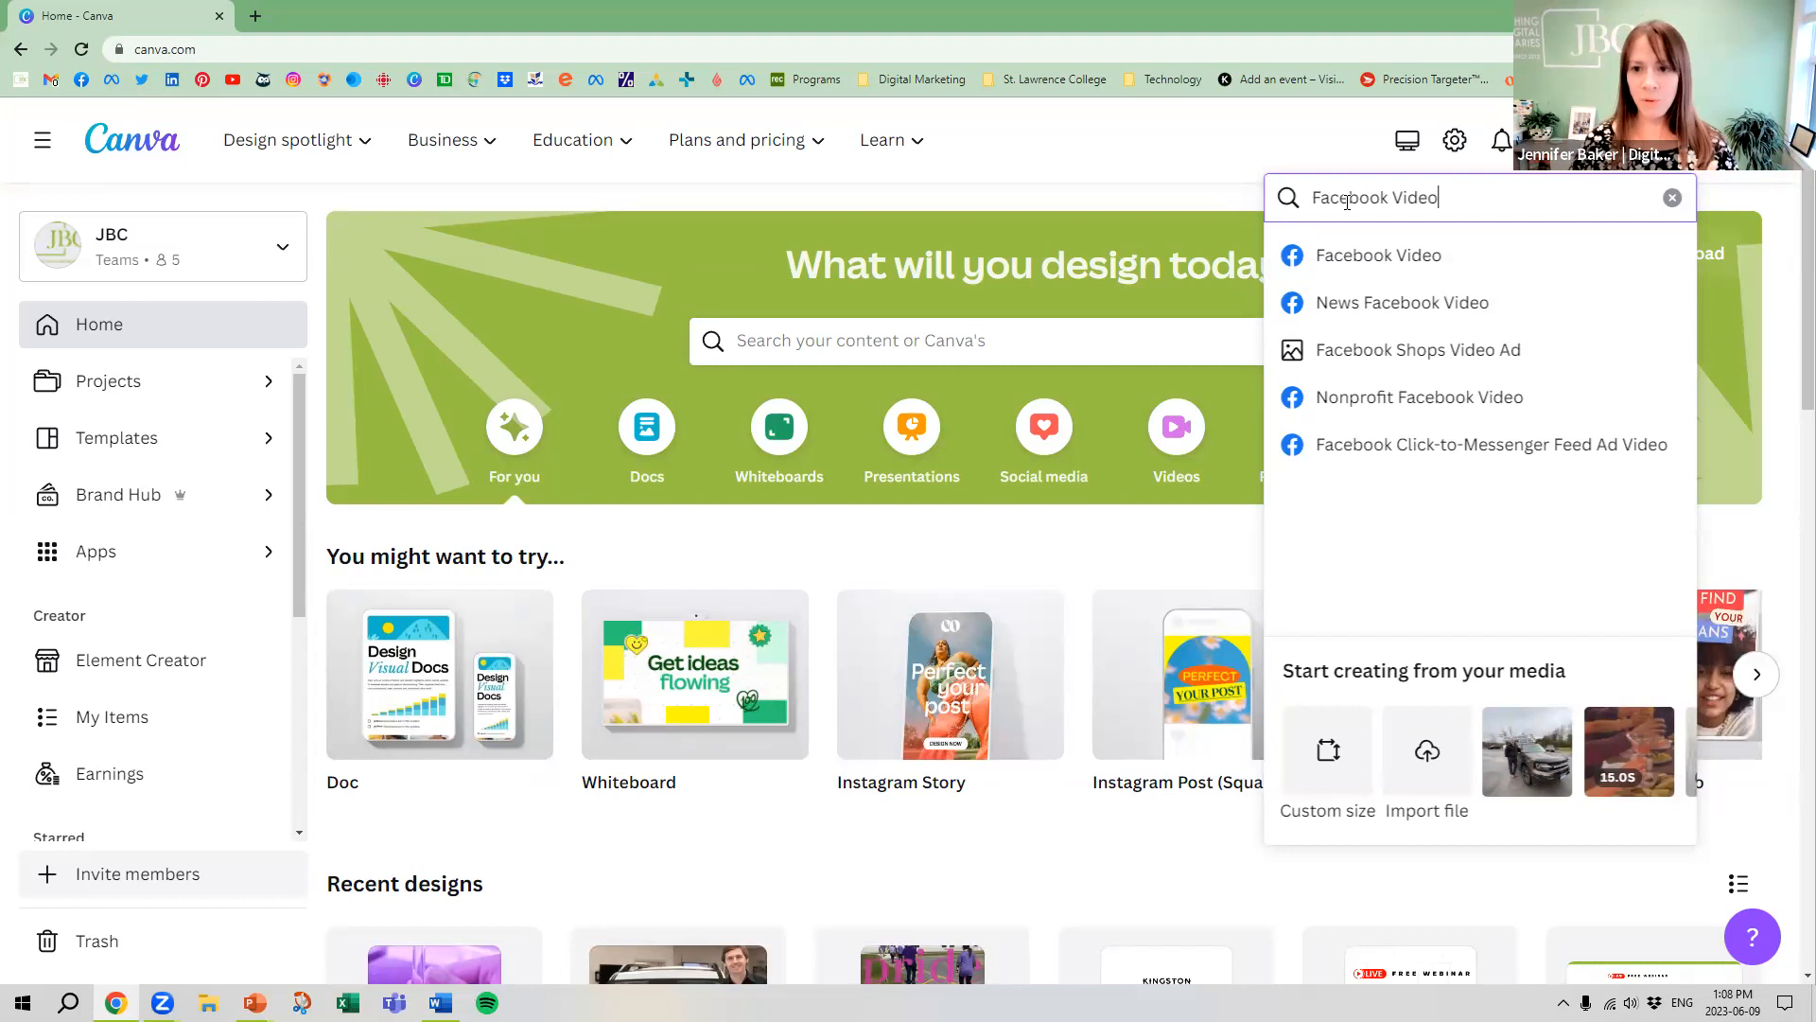
Search the new-design format list for "Instagram Reel" and close the list without choosing a format
mouse_move(1462, 198)
mouse_down()
mouse_move(1259, 179)
mouse_move(1439, 198)
mouse_up()
key(BackSpace)
text(Instagram Reel)
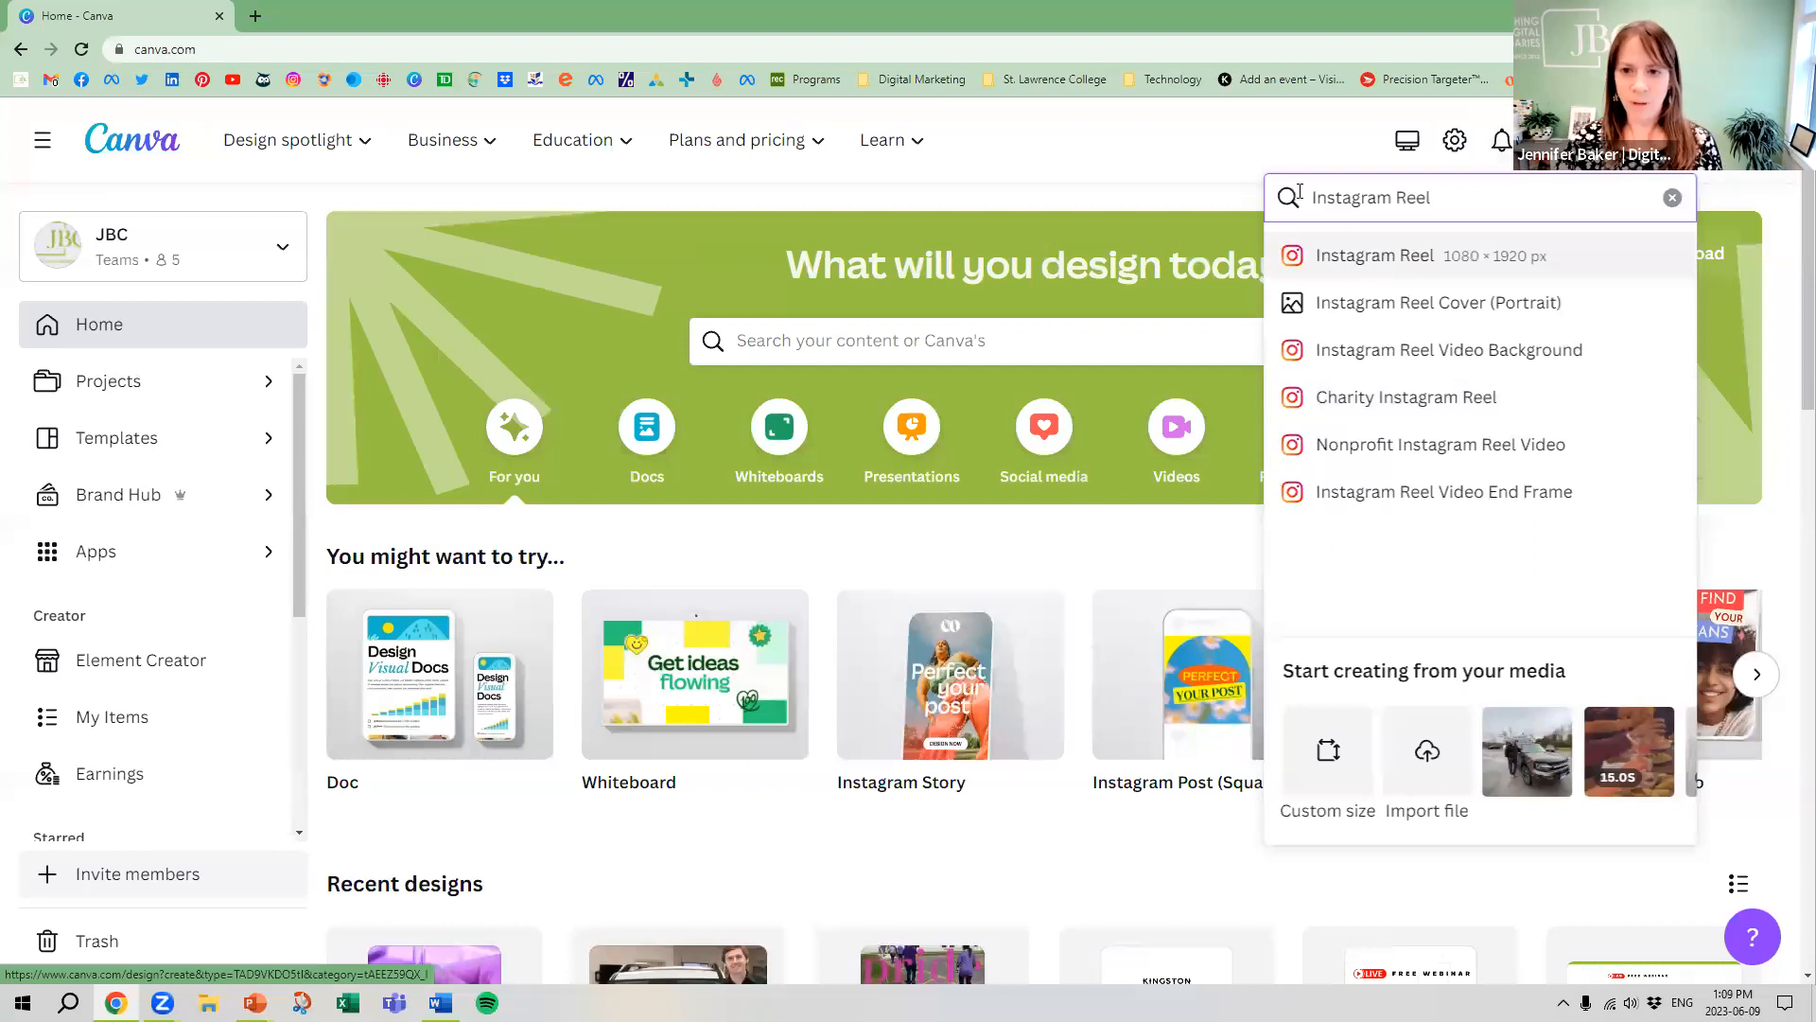
click(1196, 140)
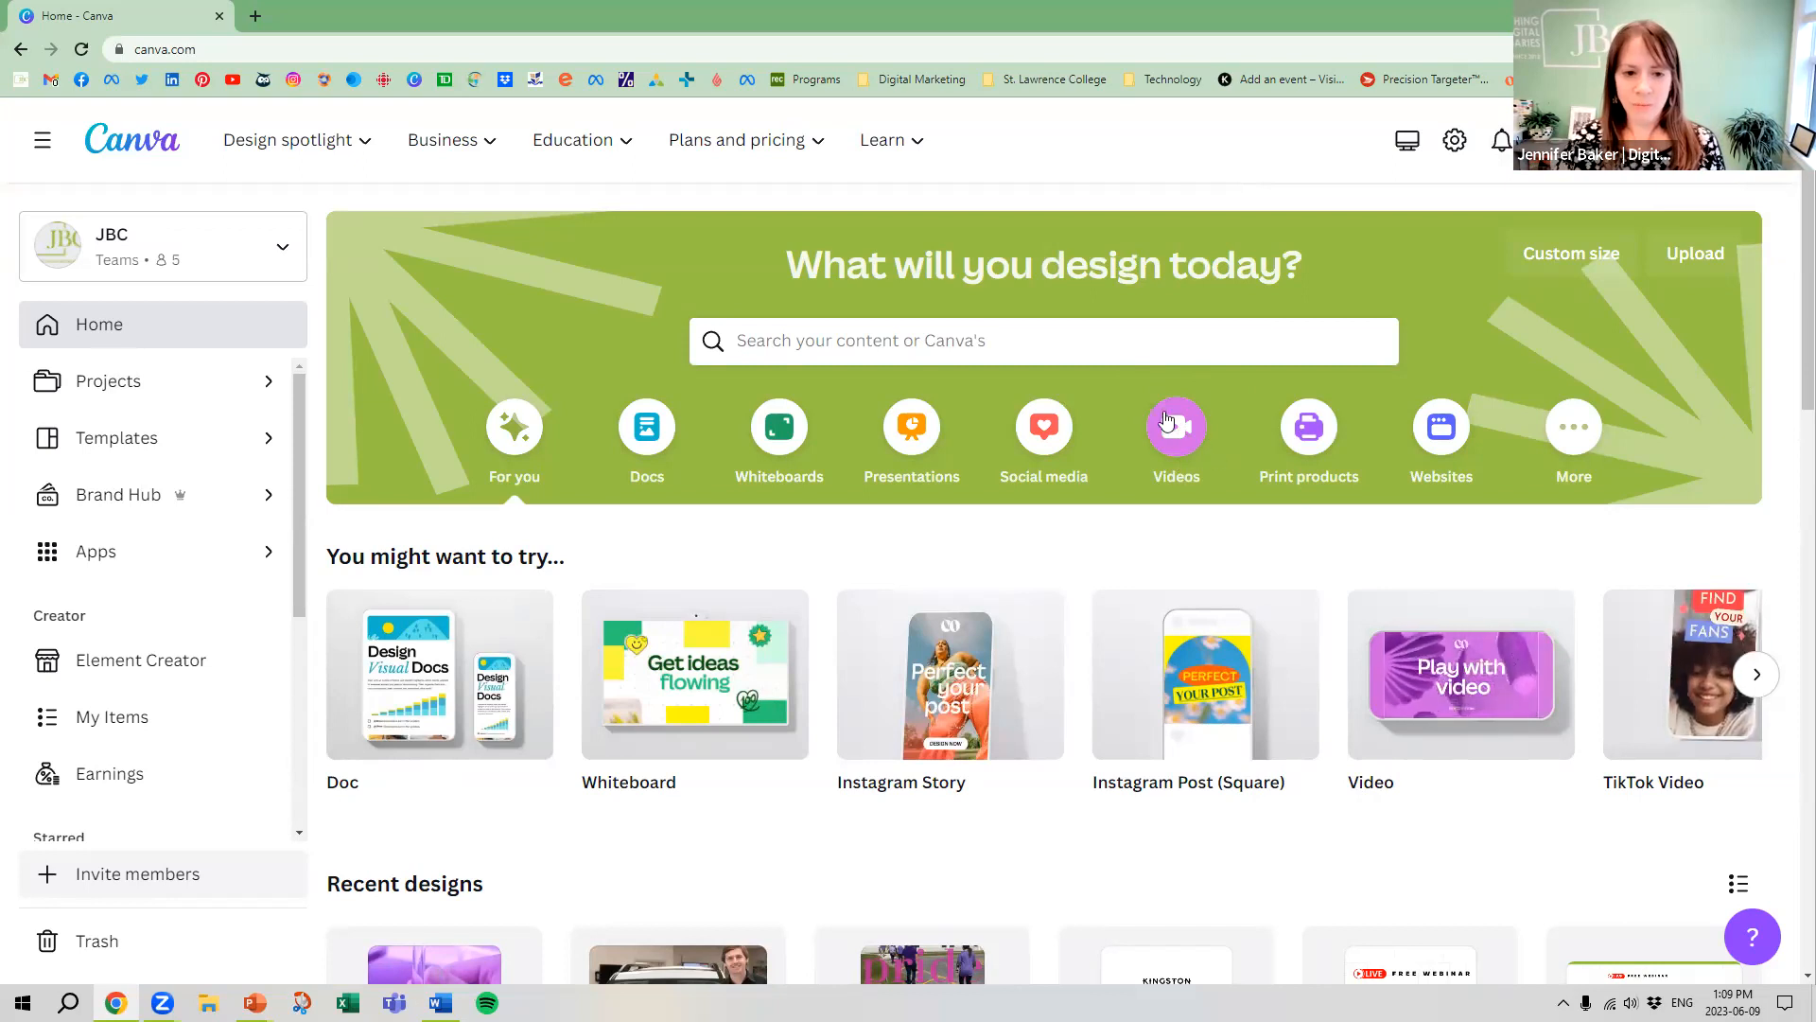
Show the Videos category on the home page and look through its video formats
click(1182, 443)
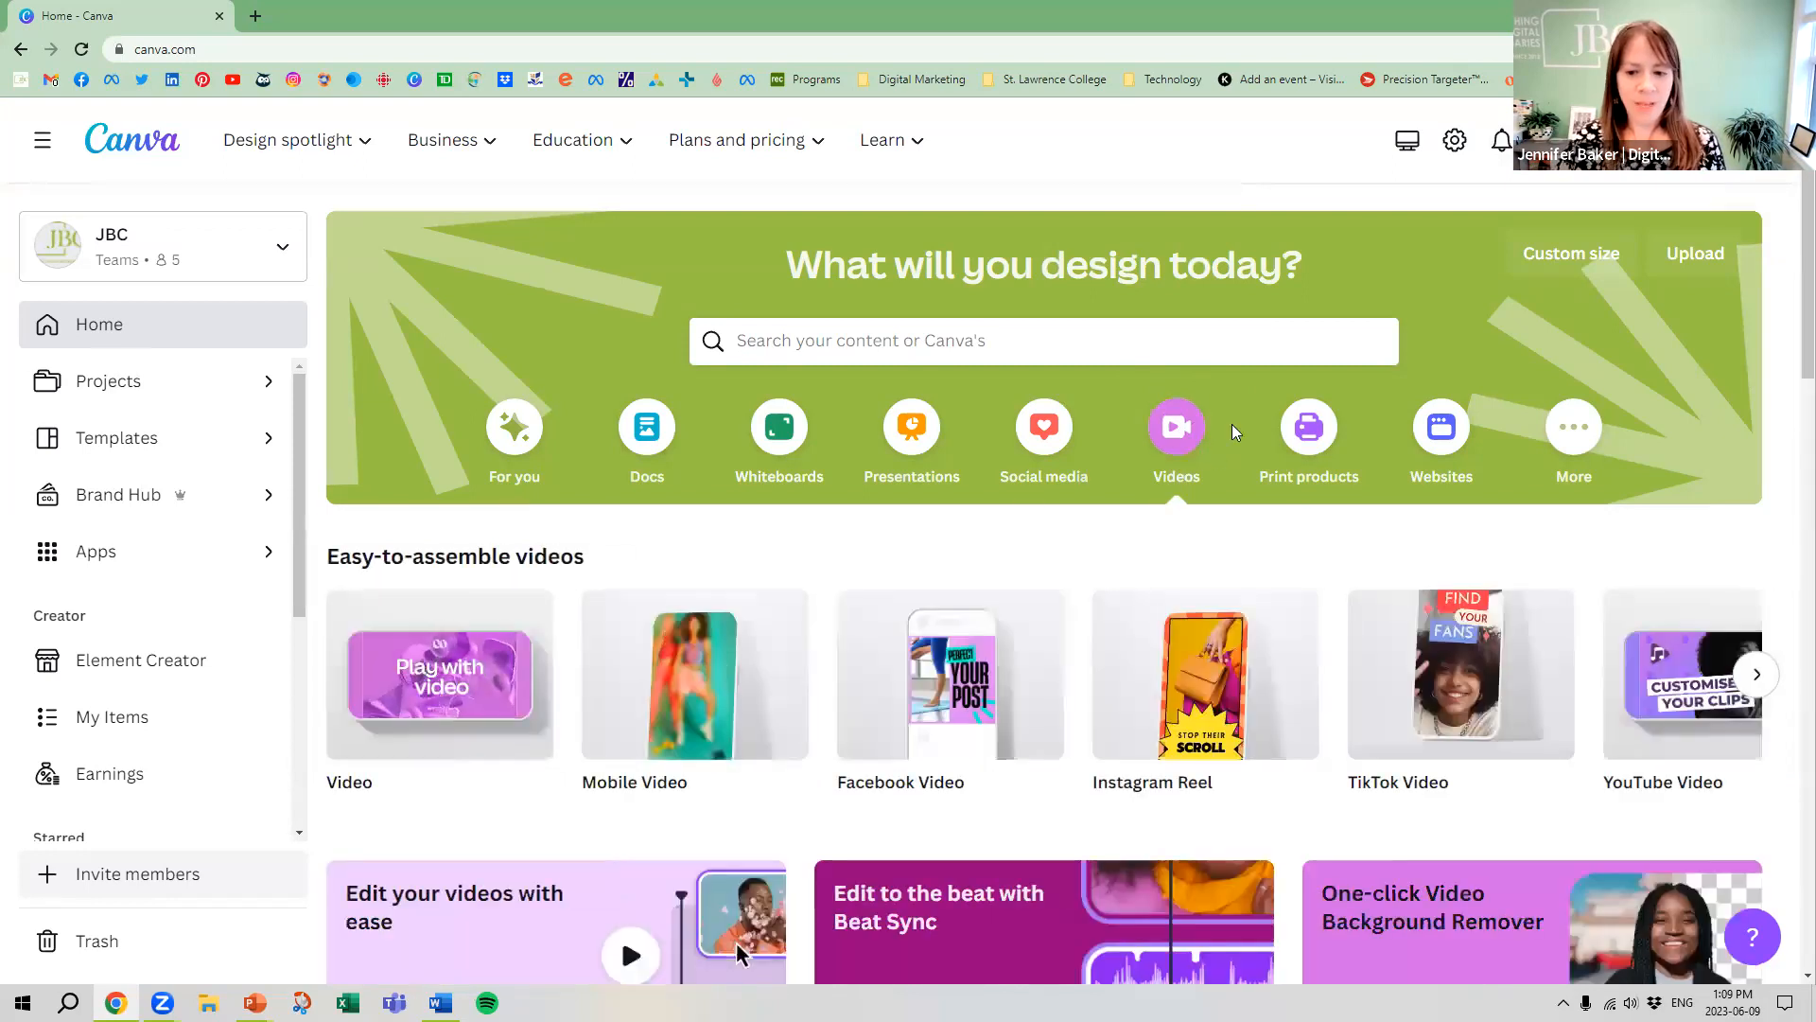
scroll(1258, 445, down, 2)
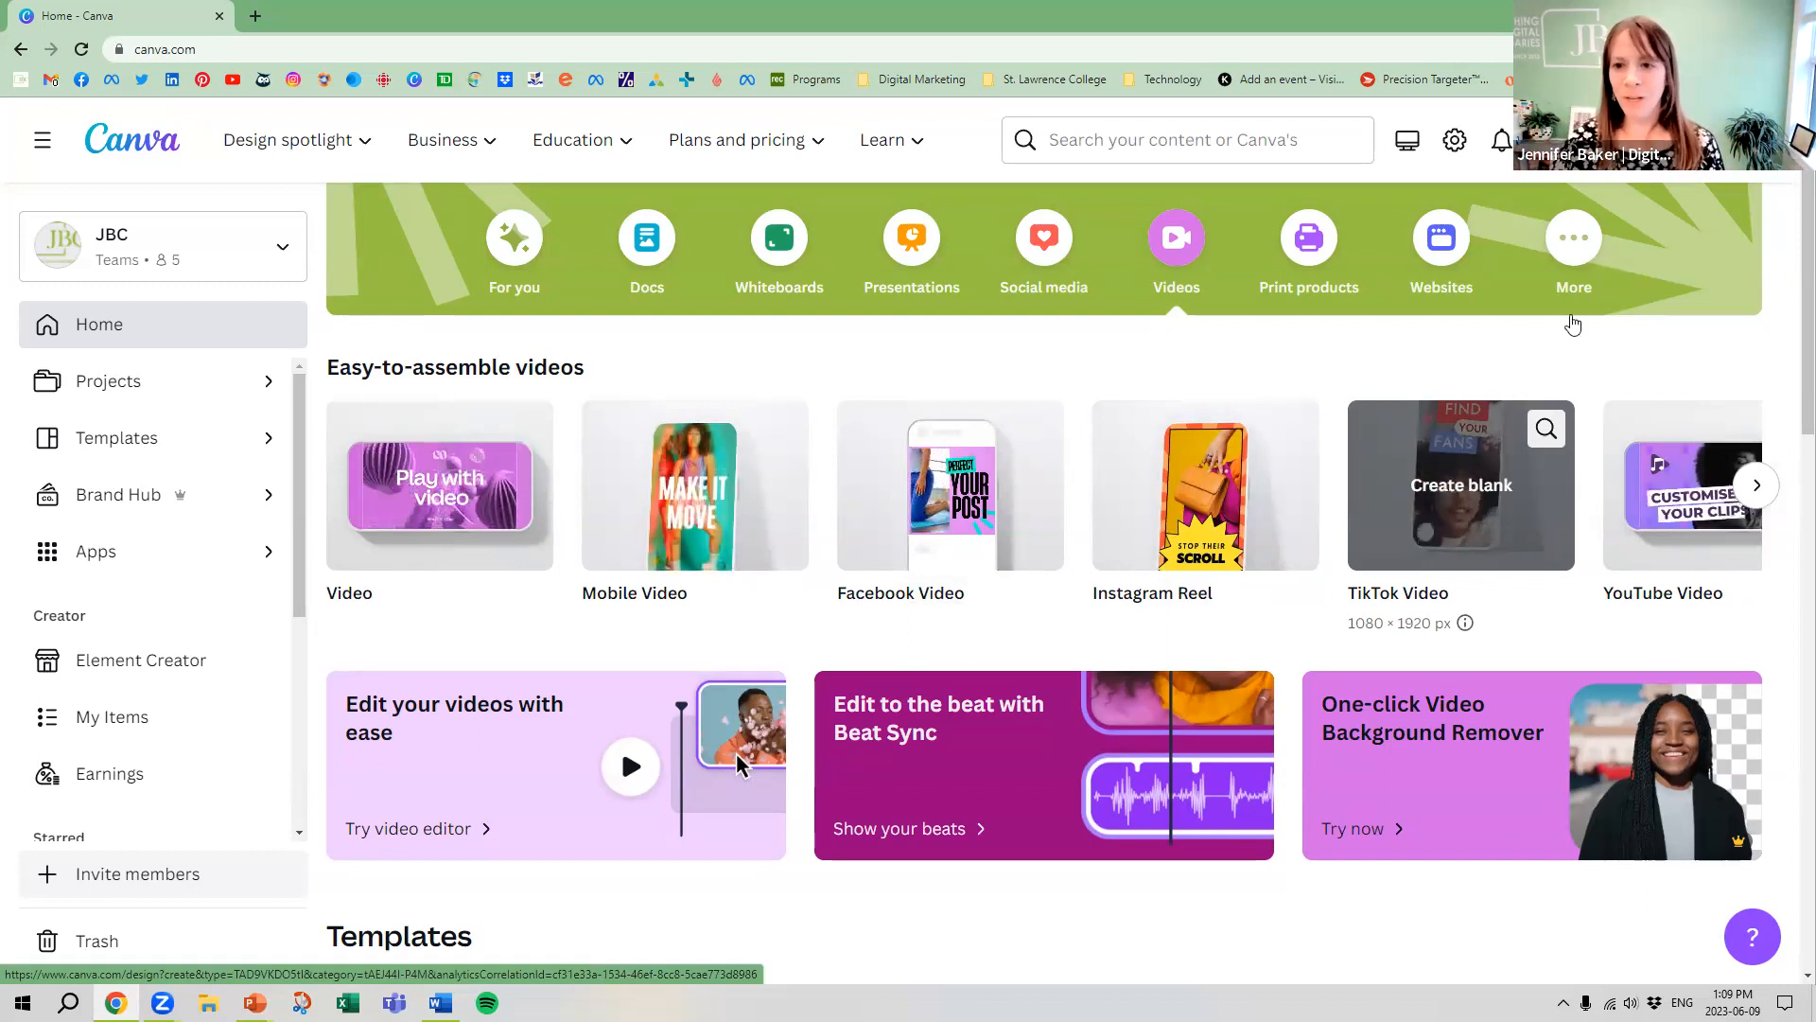
scroll(981, 344, up, 2)
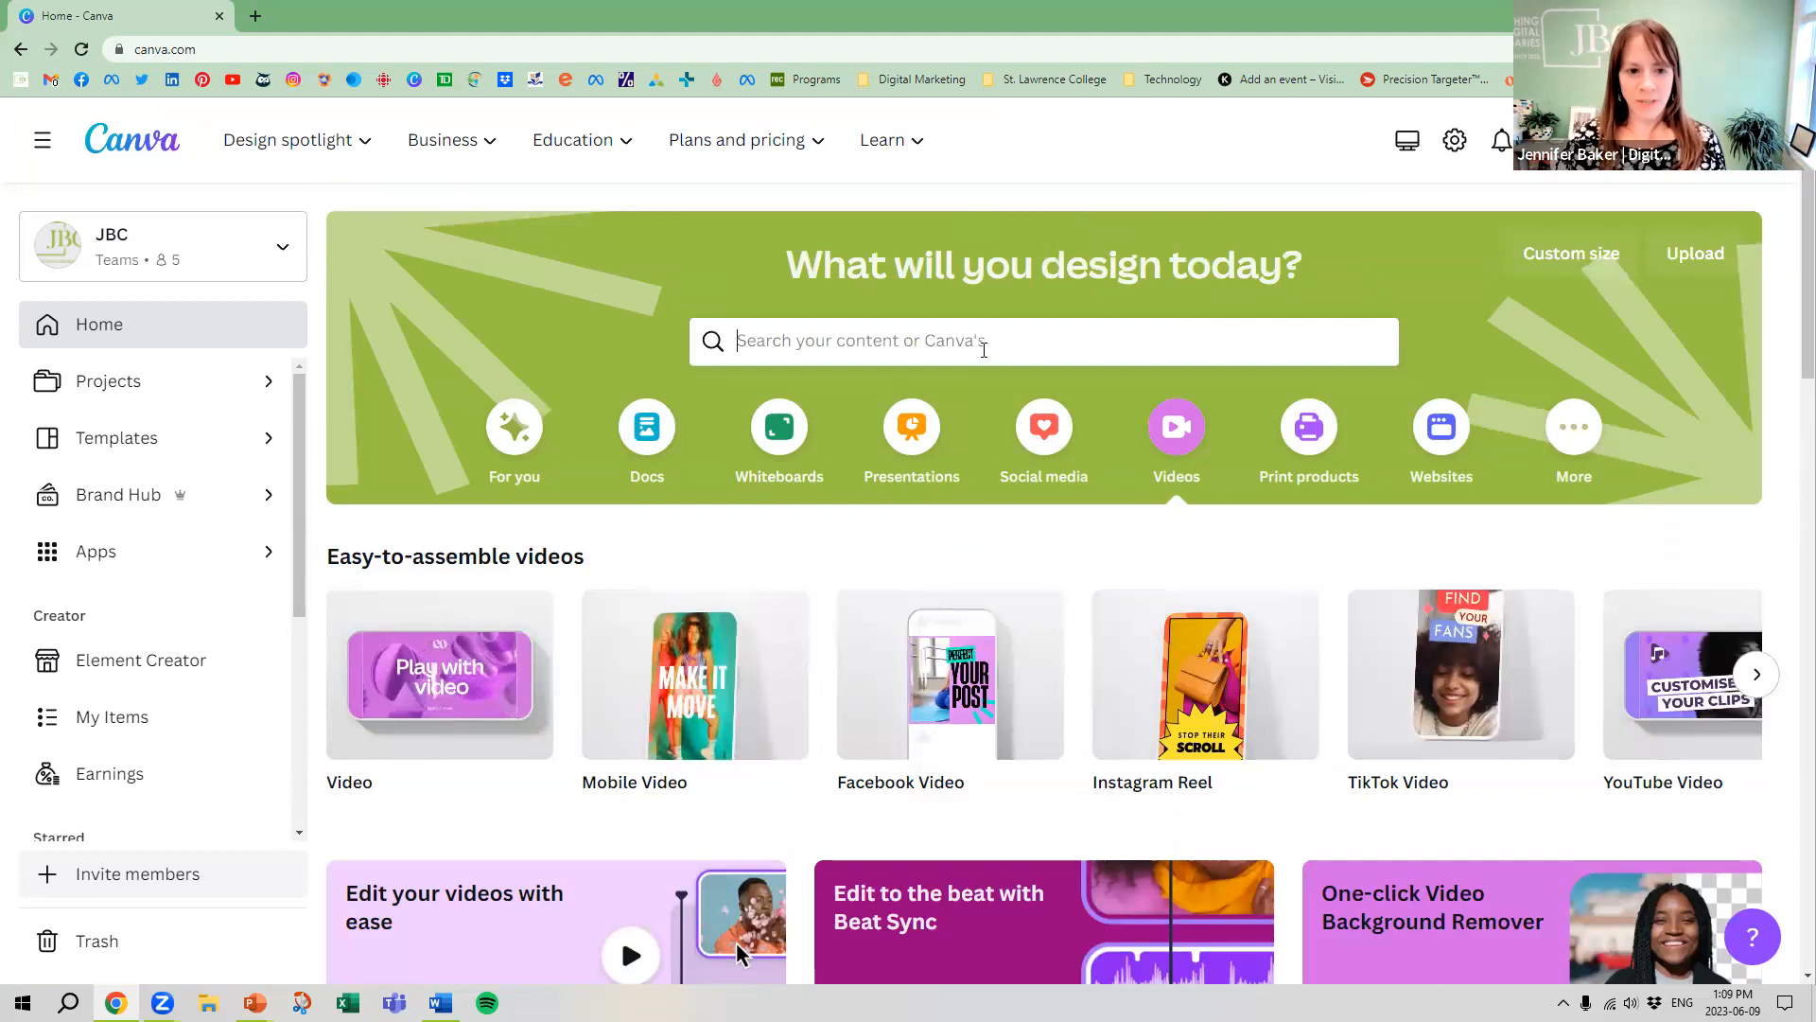
Search the home page for "Instagram Reel" and open the template collection for the 1080 × 1920 px Instagram Reel format
click(981, 344)
text(Instagram Reel)
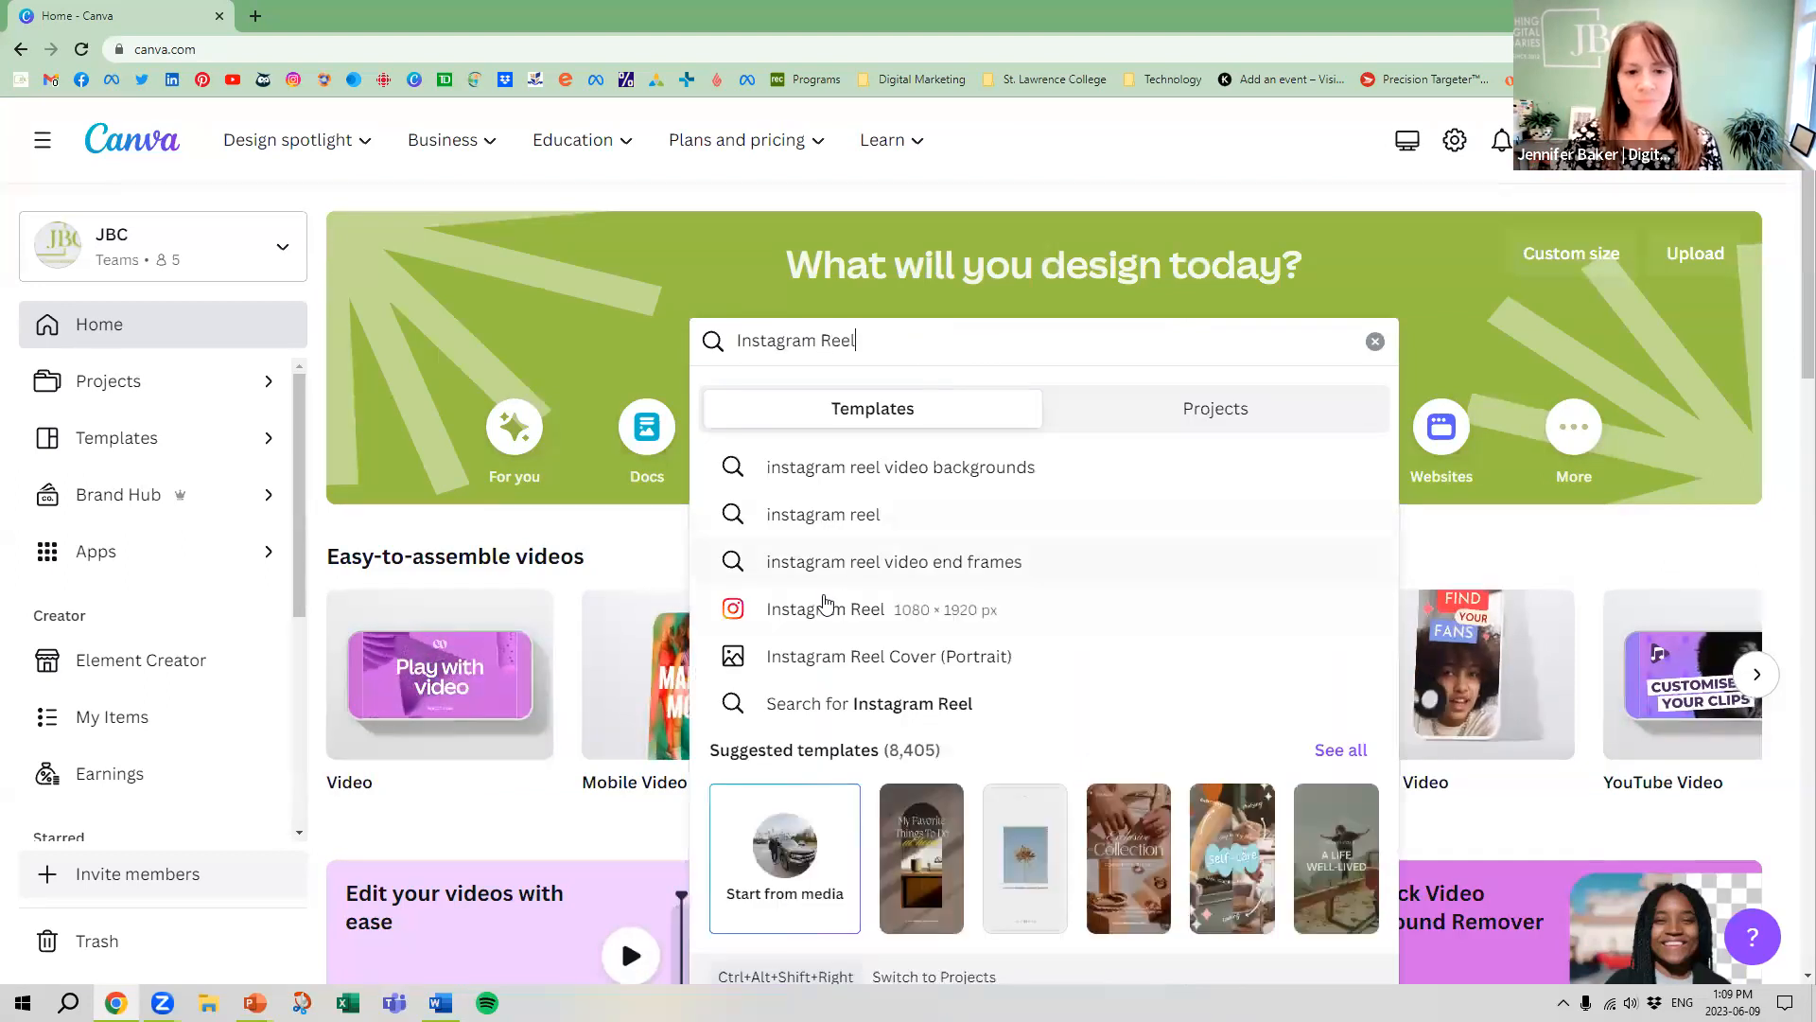
click(830, 611)
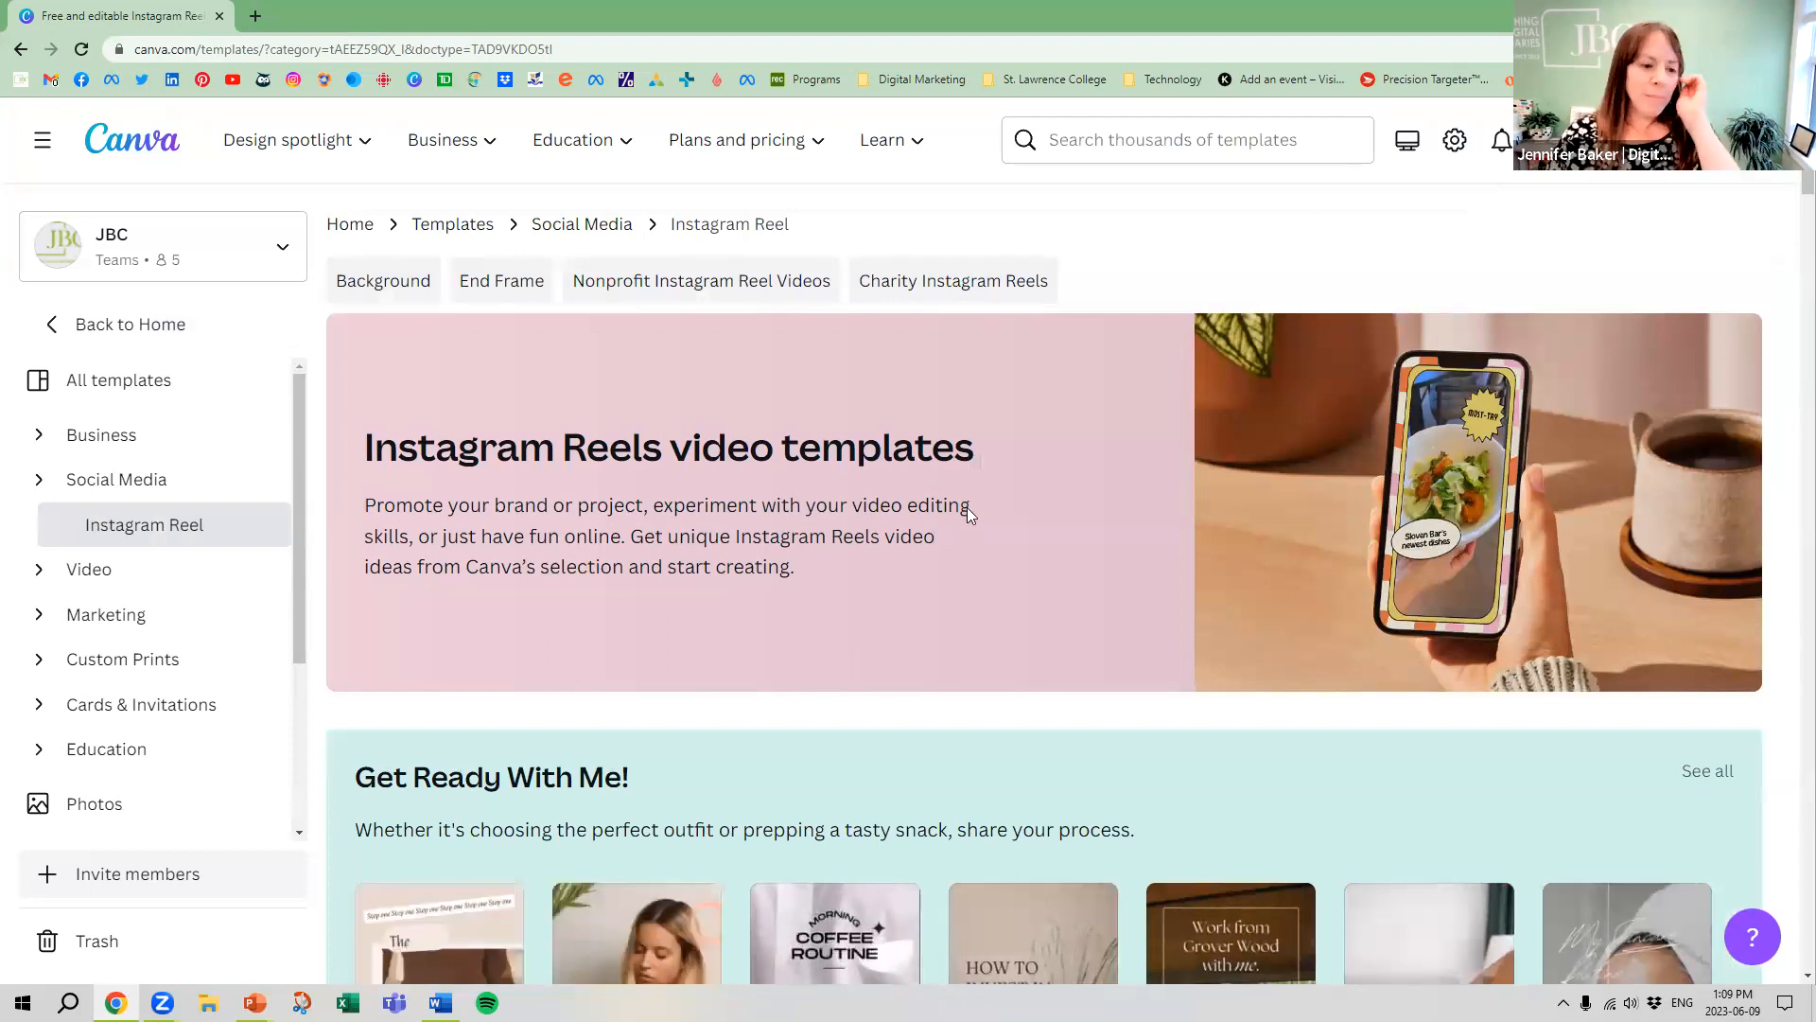
Look through the Instagram Reels video templates, from the Get Ready With Me! collection through the general template list
scroll(965, 487, down, 6)
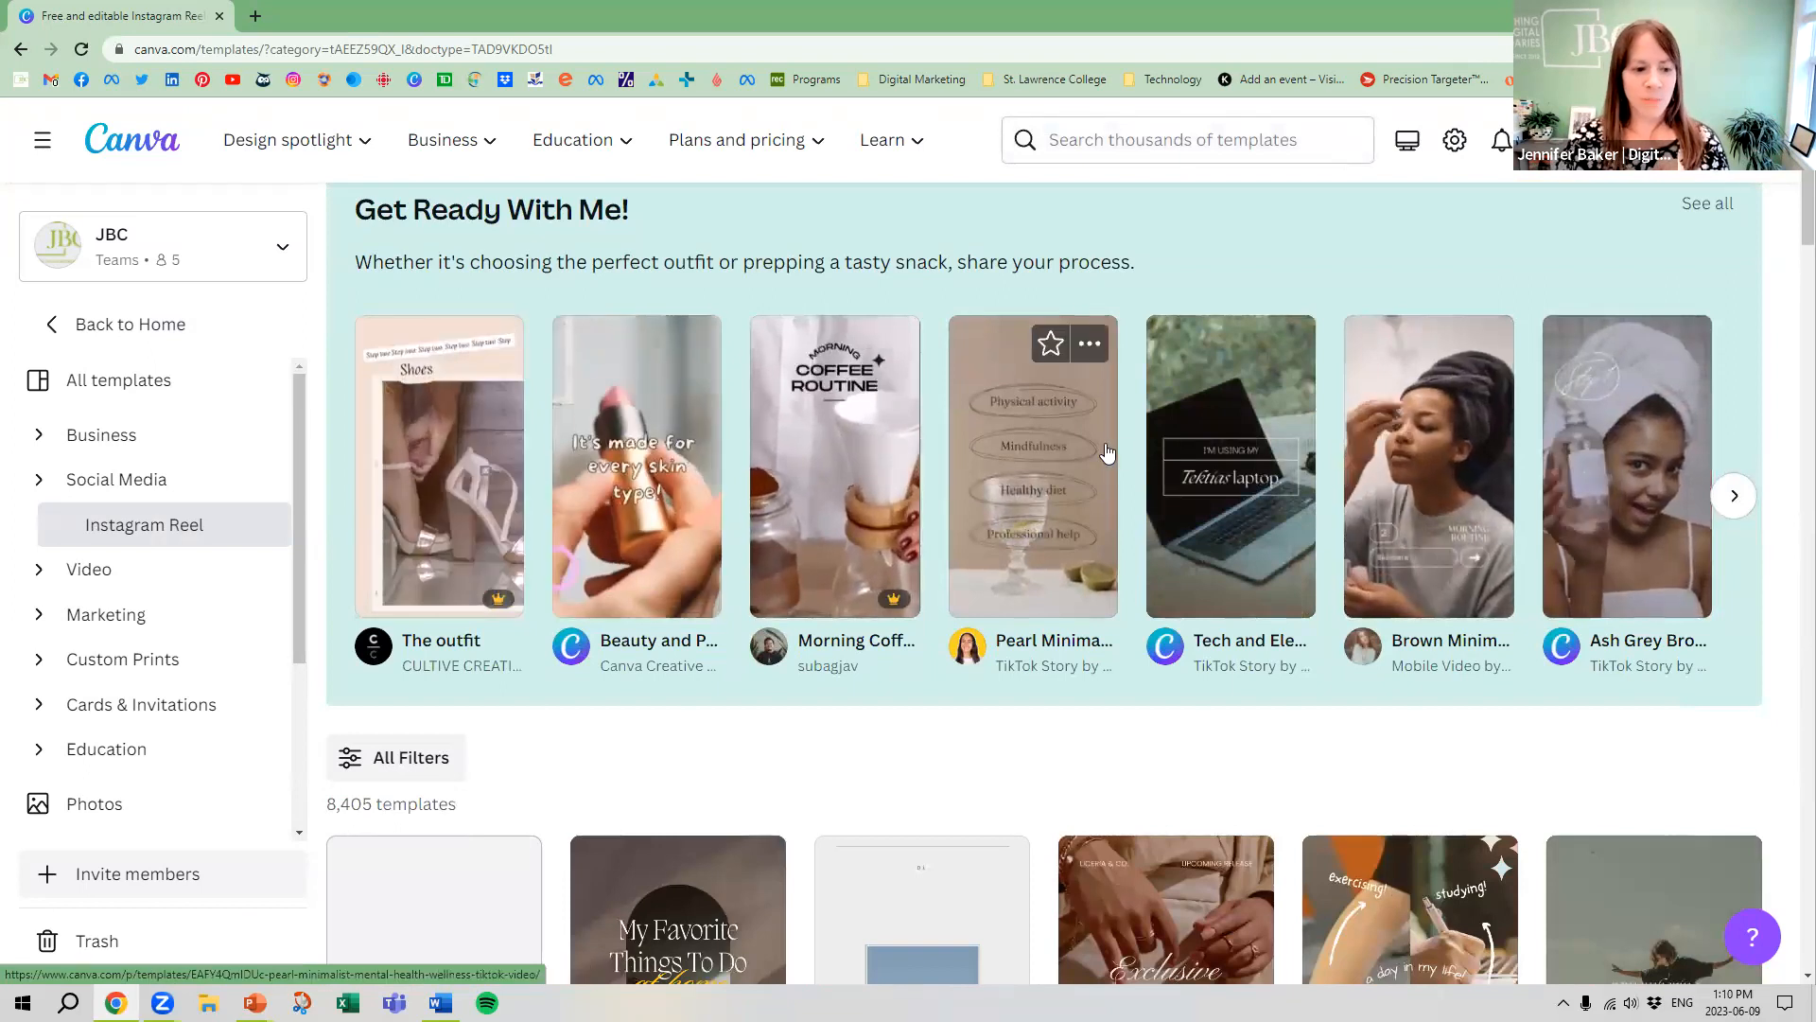
scroll(1379, 392, up, 2)
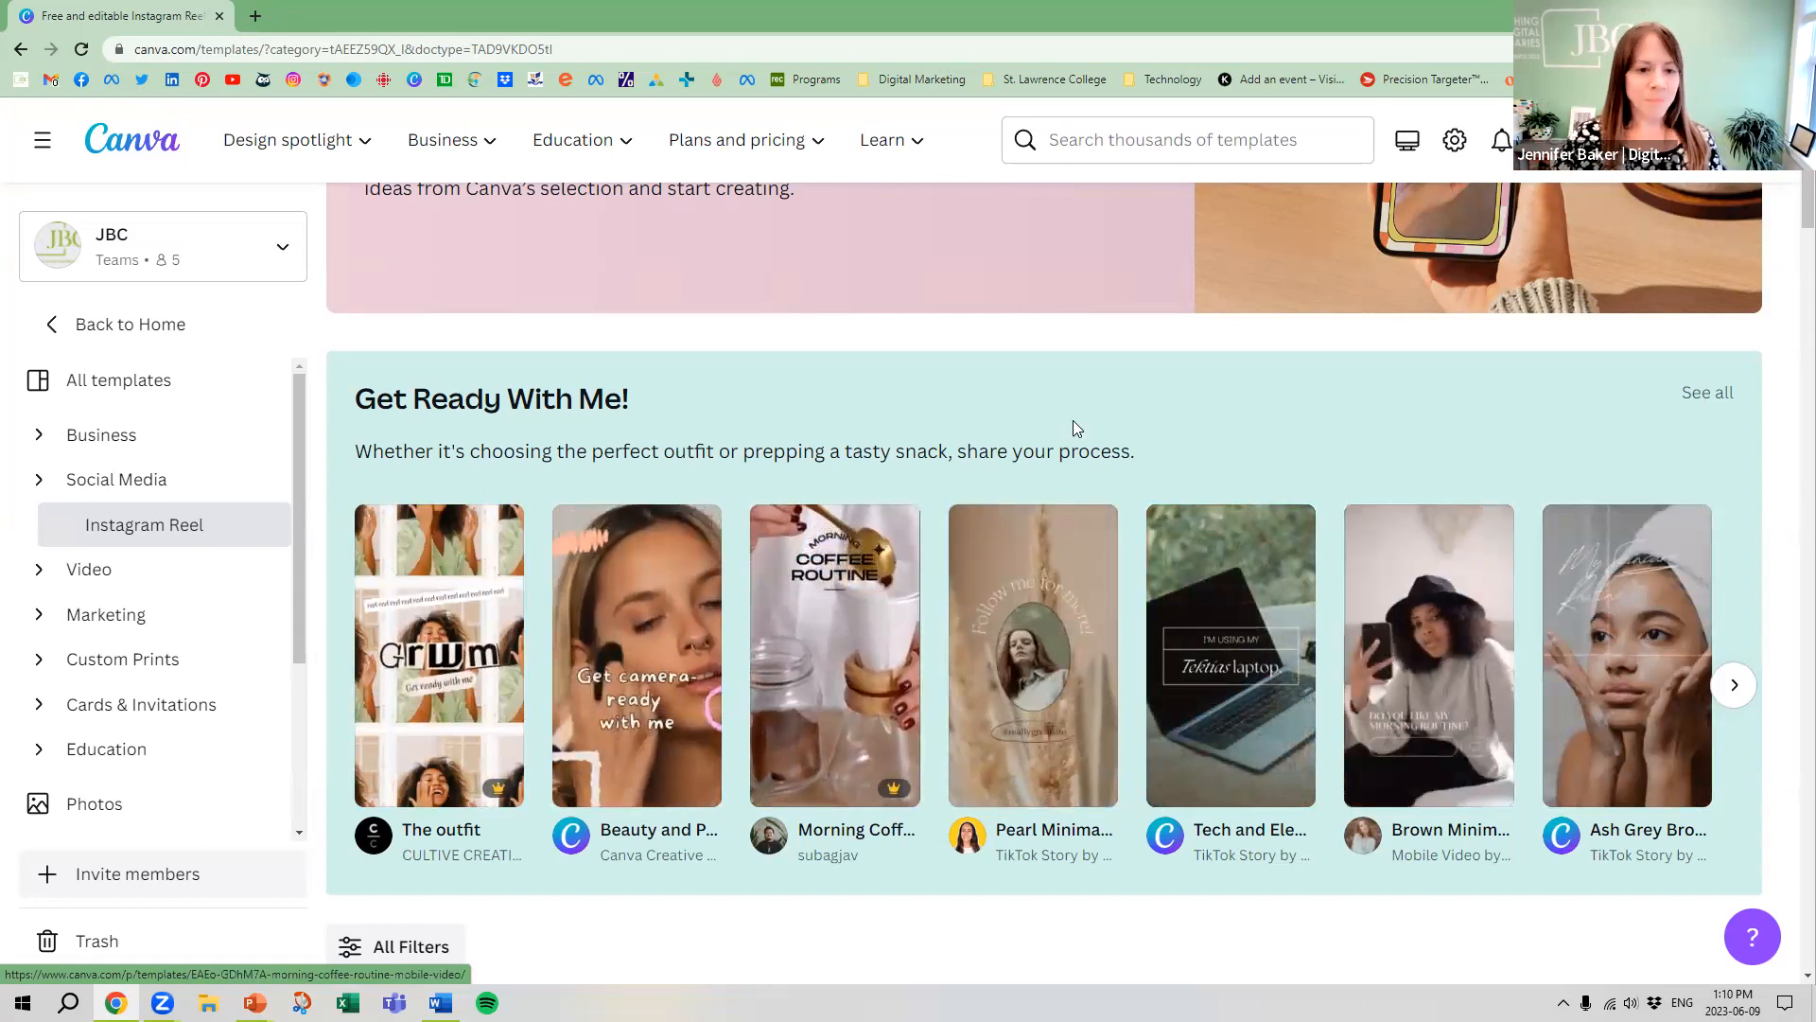
scroll(1075, 422, down, 3)
scroll(1088, 402, down, 3)
scroll(1041, 385, up, 3)
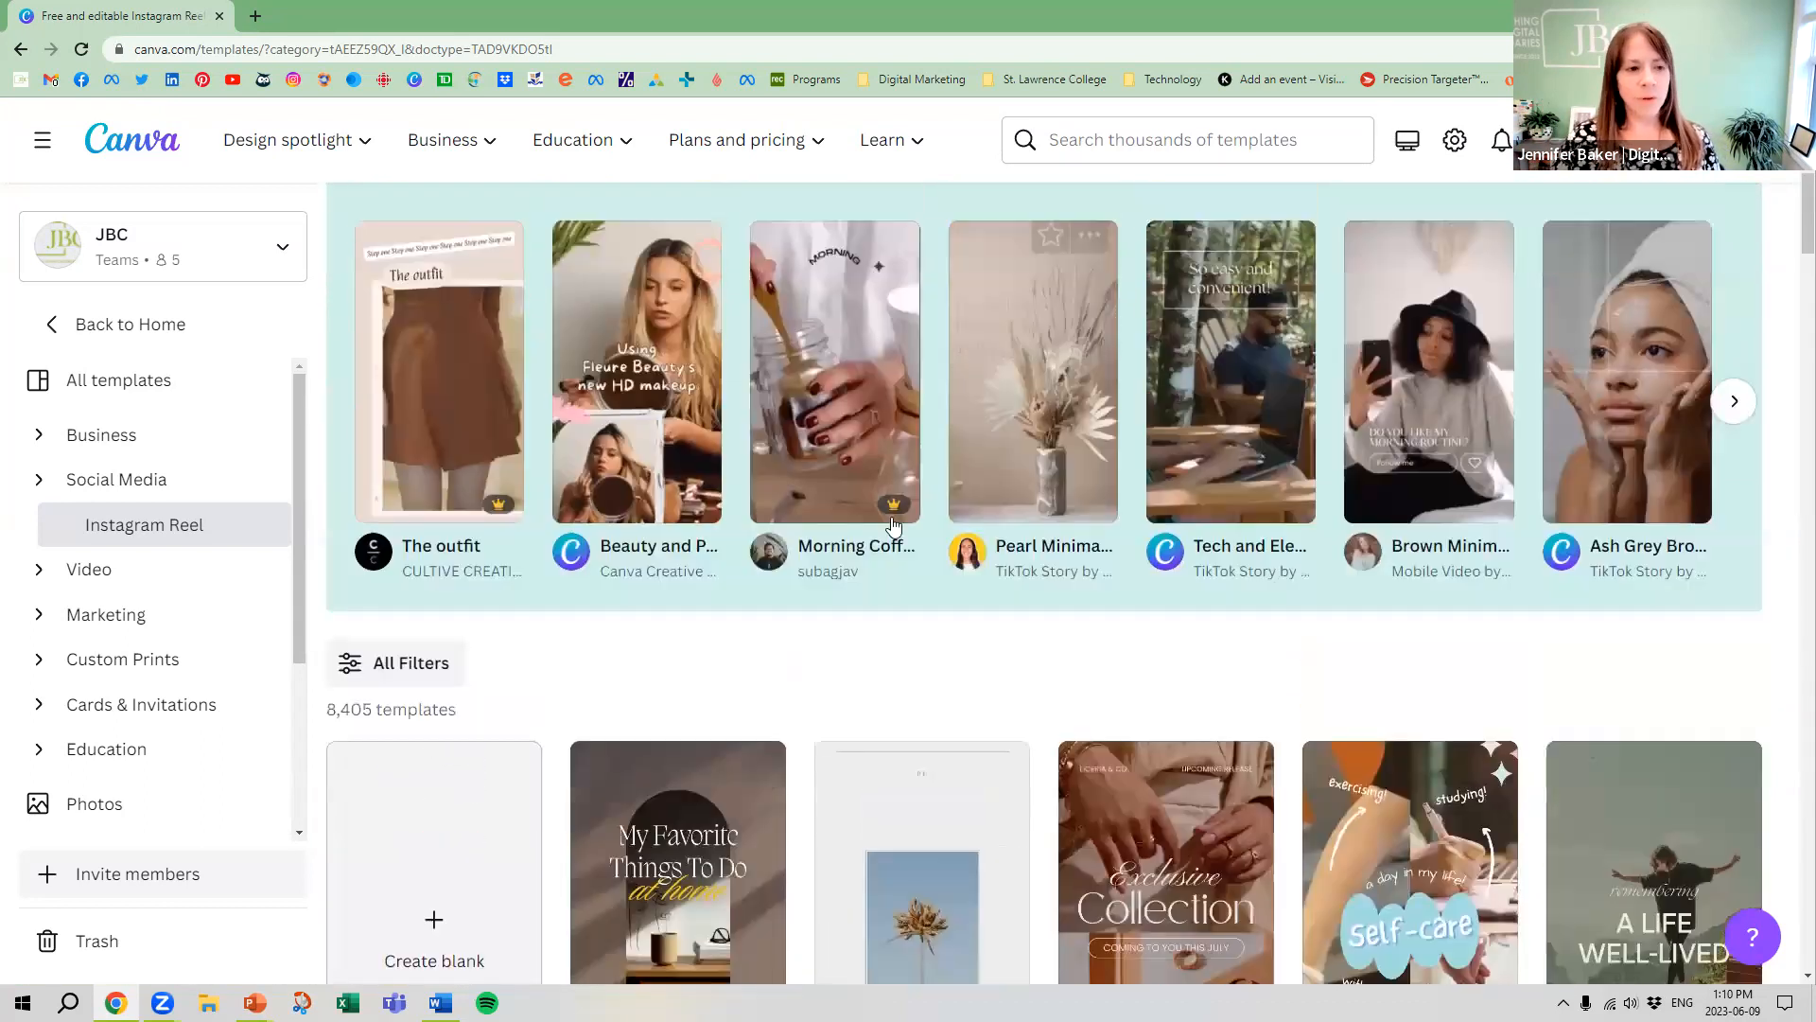
scroll(1226, 395, down, 4)
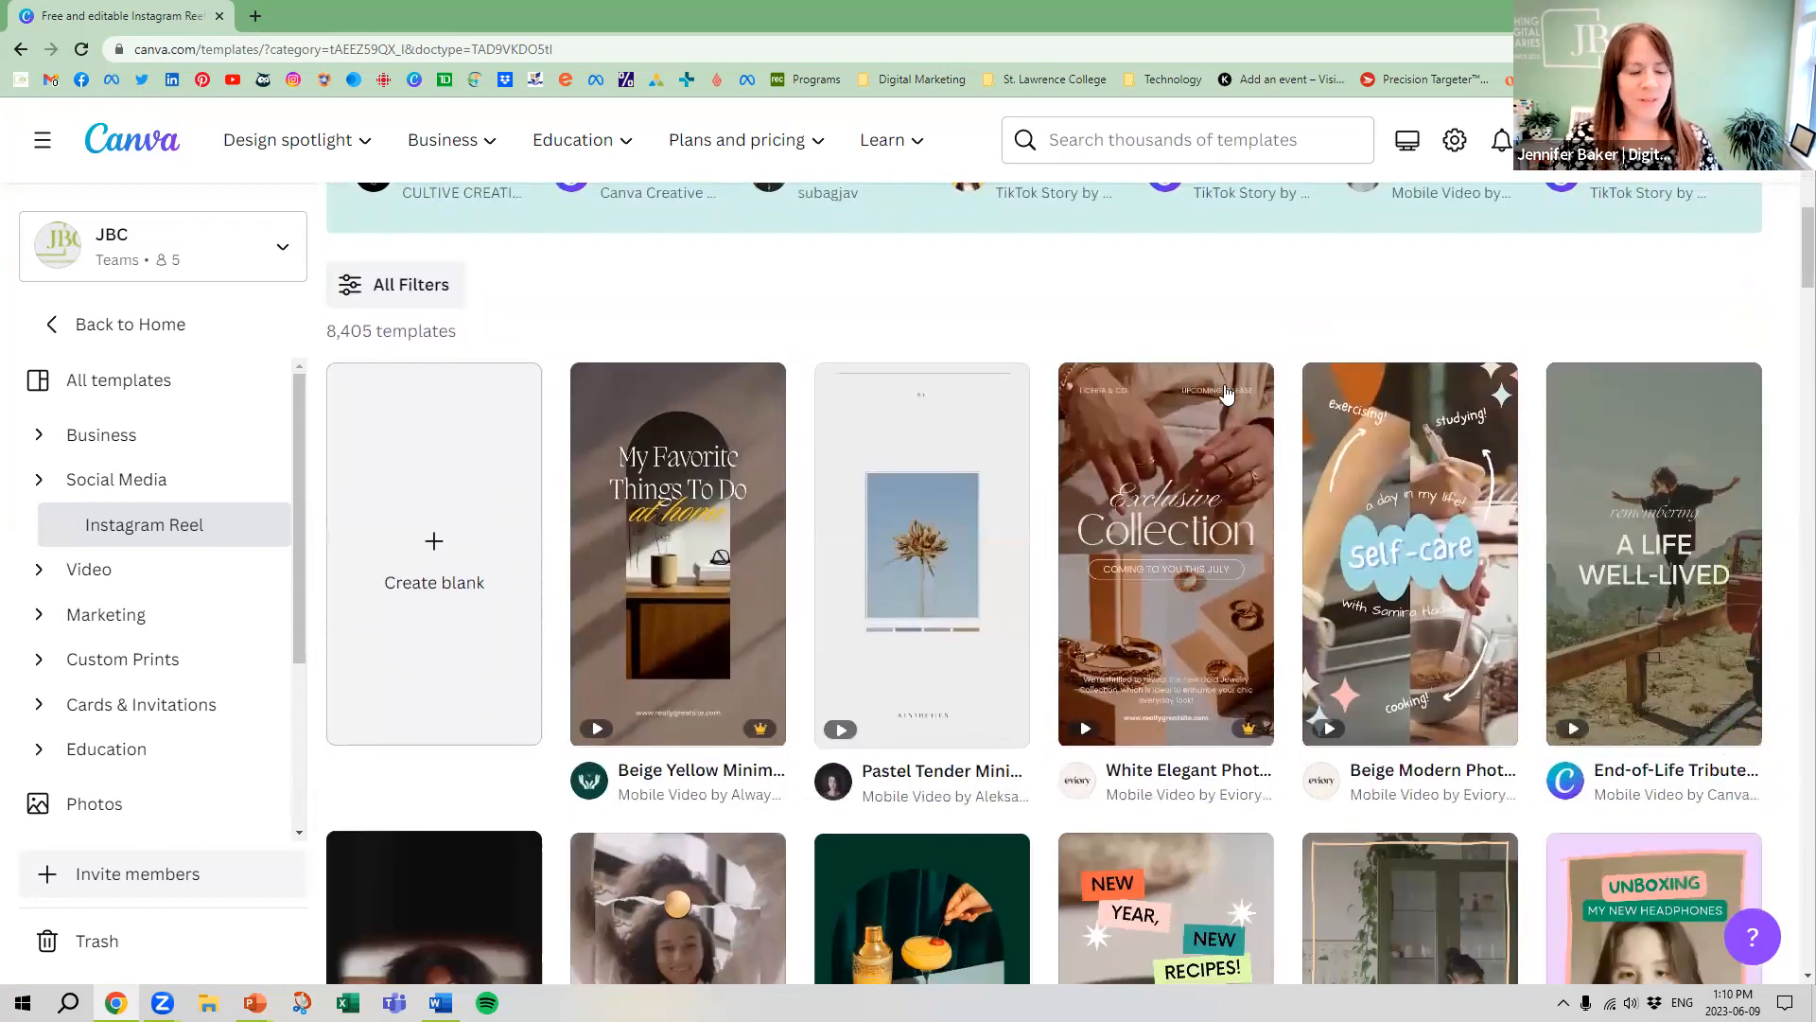
scroll(1238, 383, down, 1)
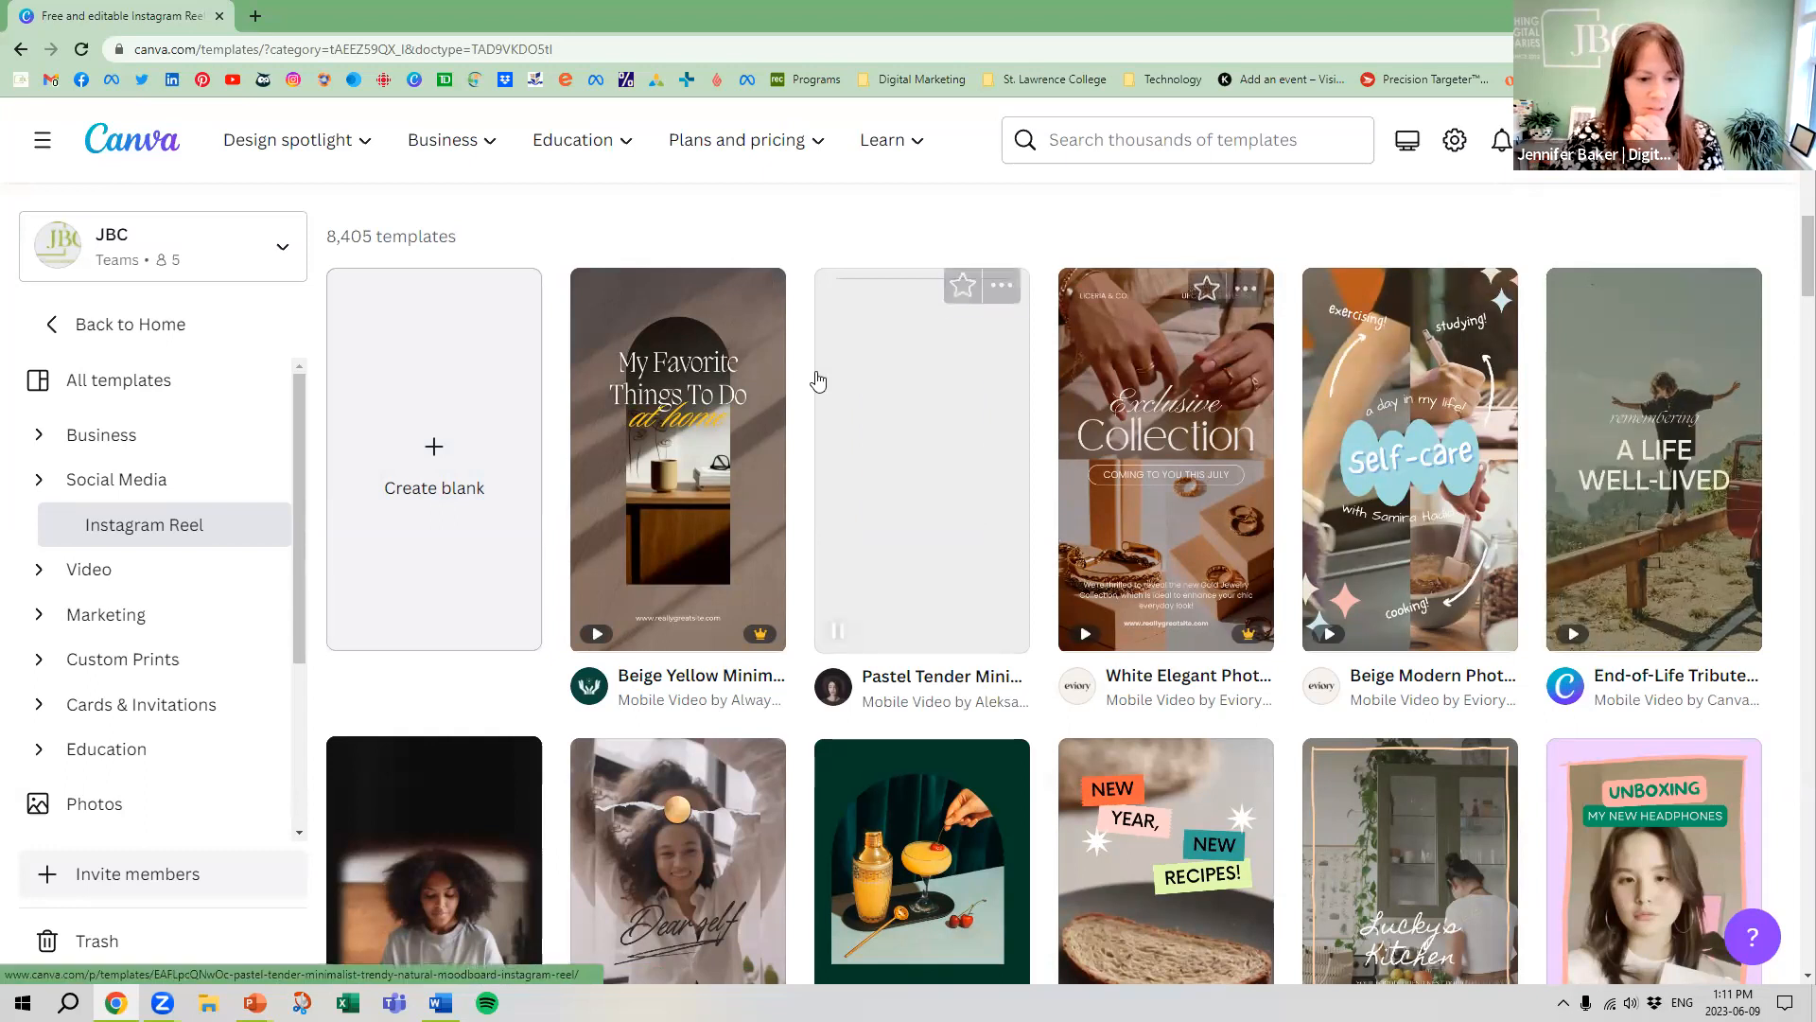
scroll(818, 378, down, 2)
scroll(818, 378, down, 1)
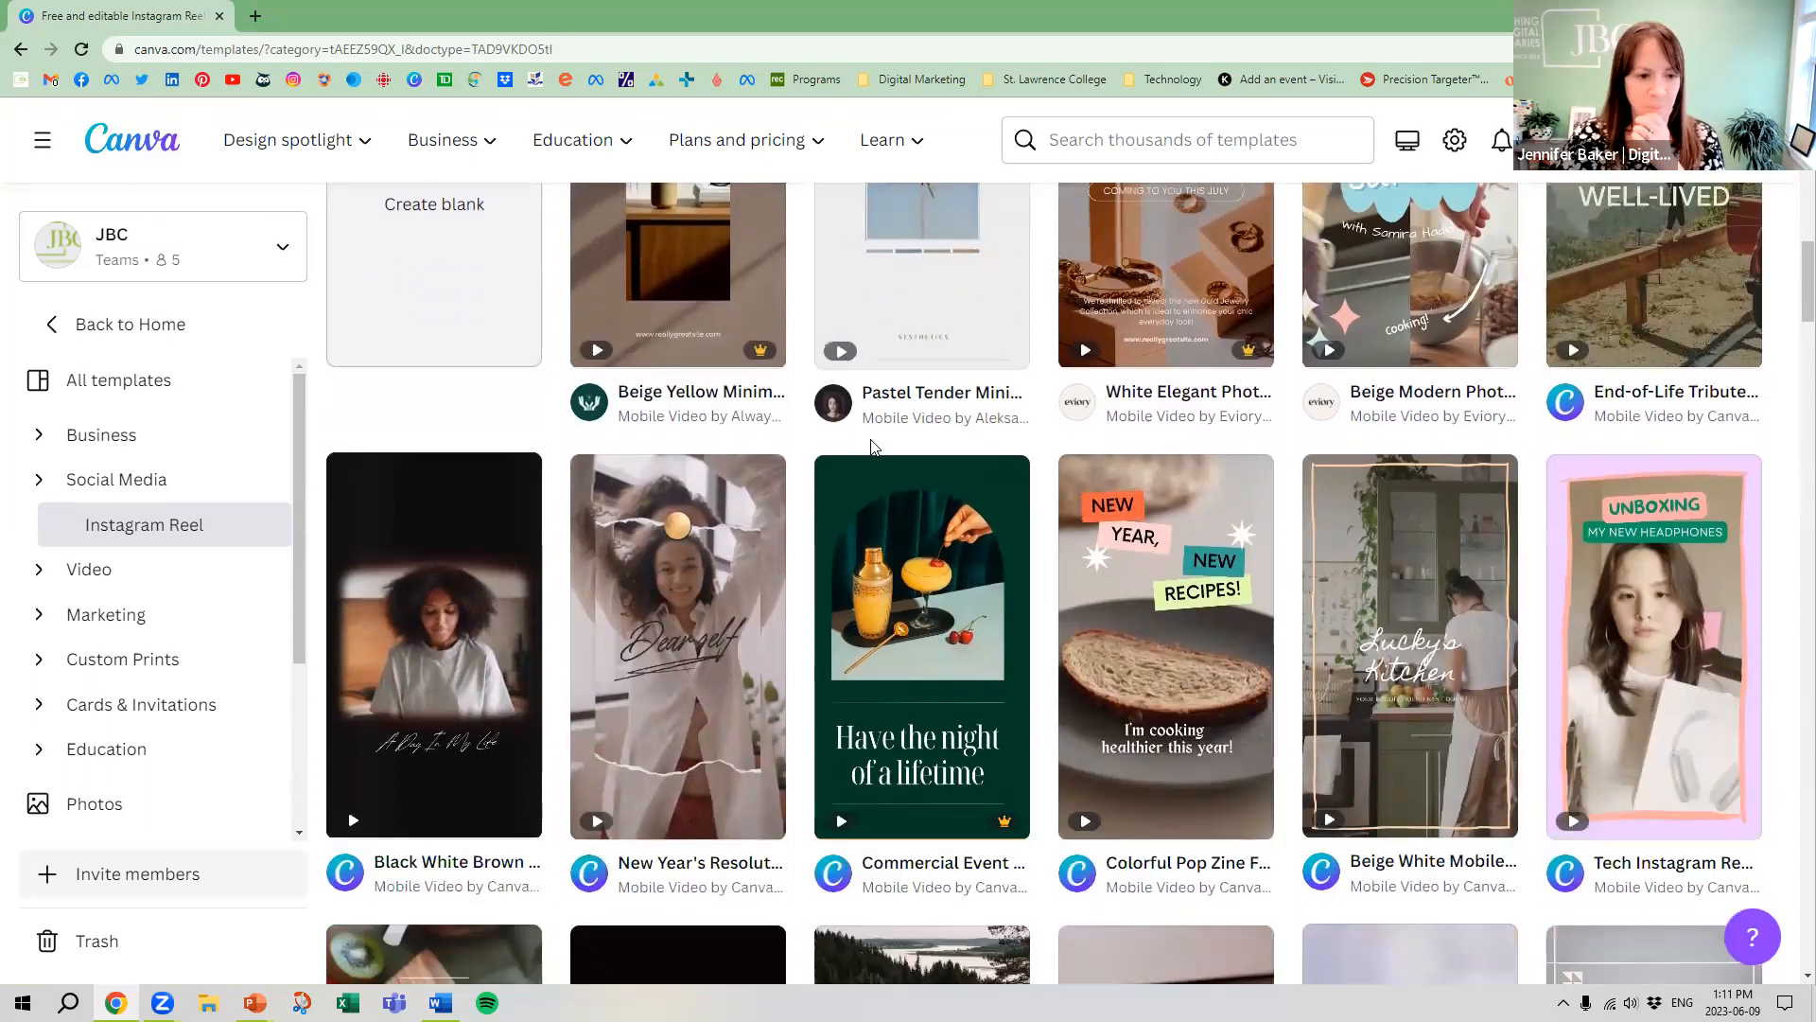
scroll(1291, 487, down, 5)
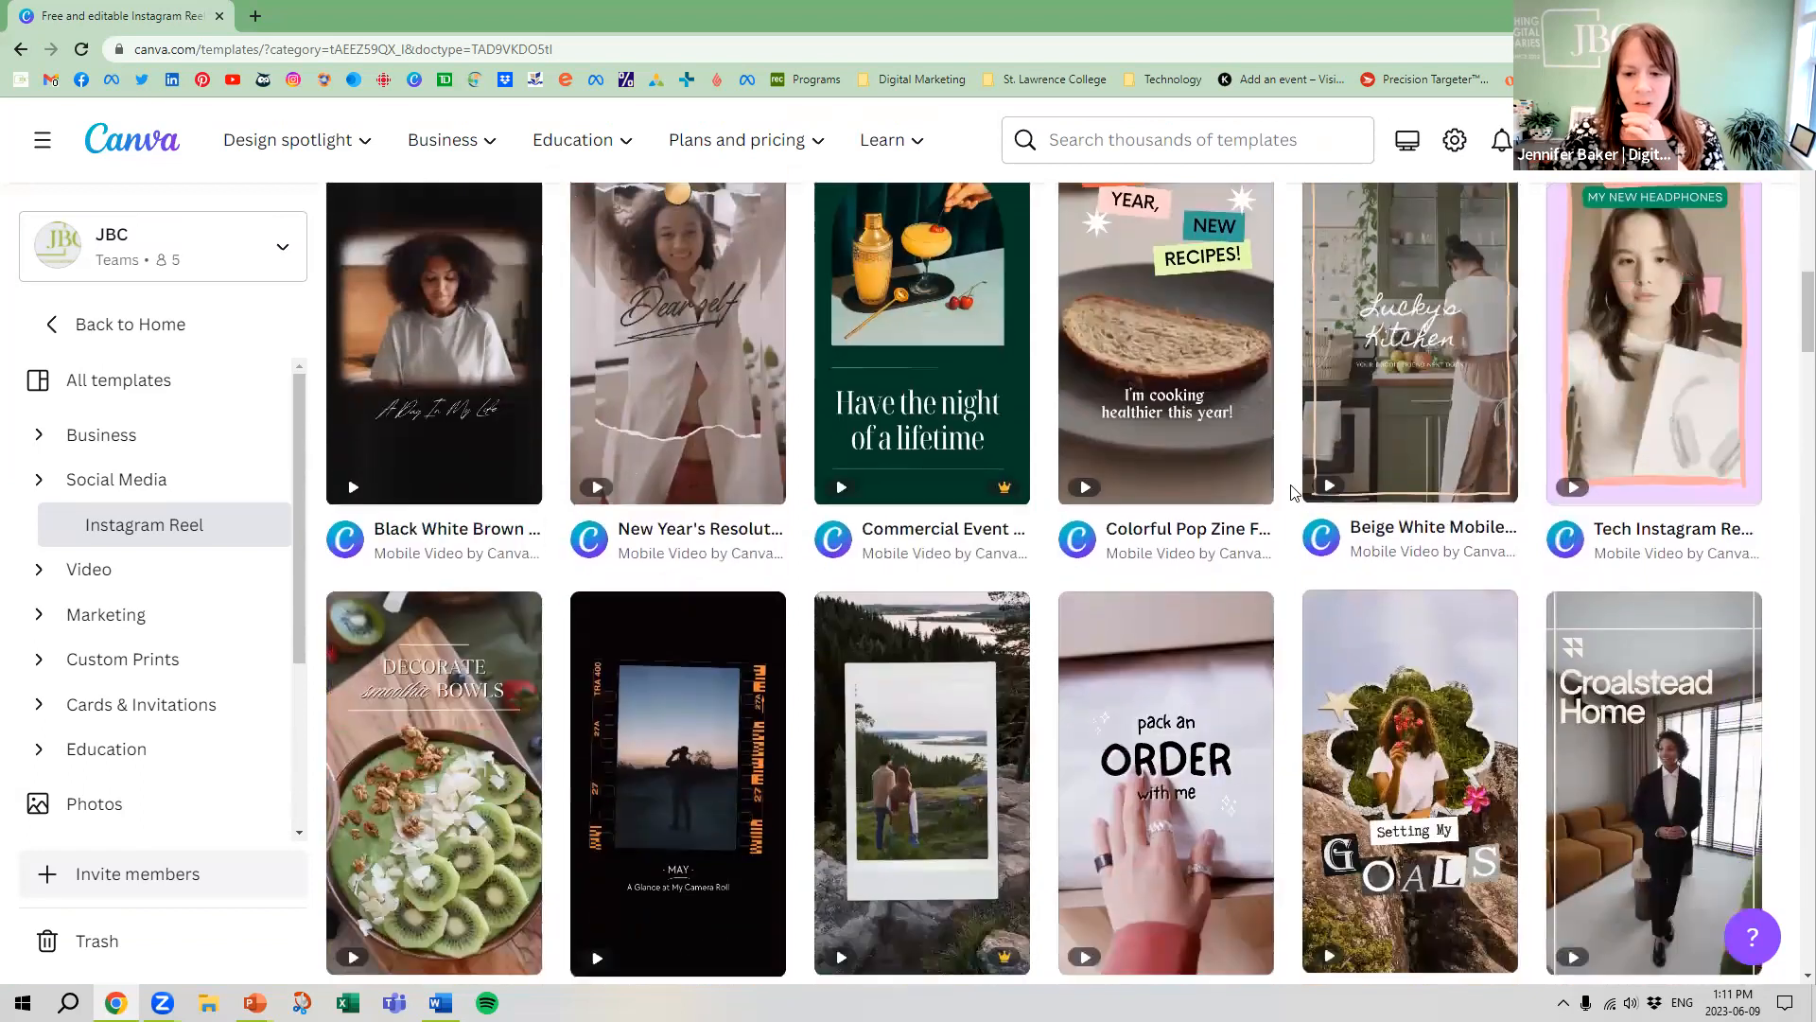
Open the End of Year Recap mobile video template in Dark Brown White Refined Scrapbook Style for customizing
mouse_move(874, 657)
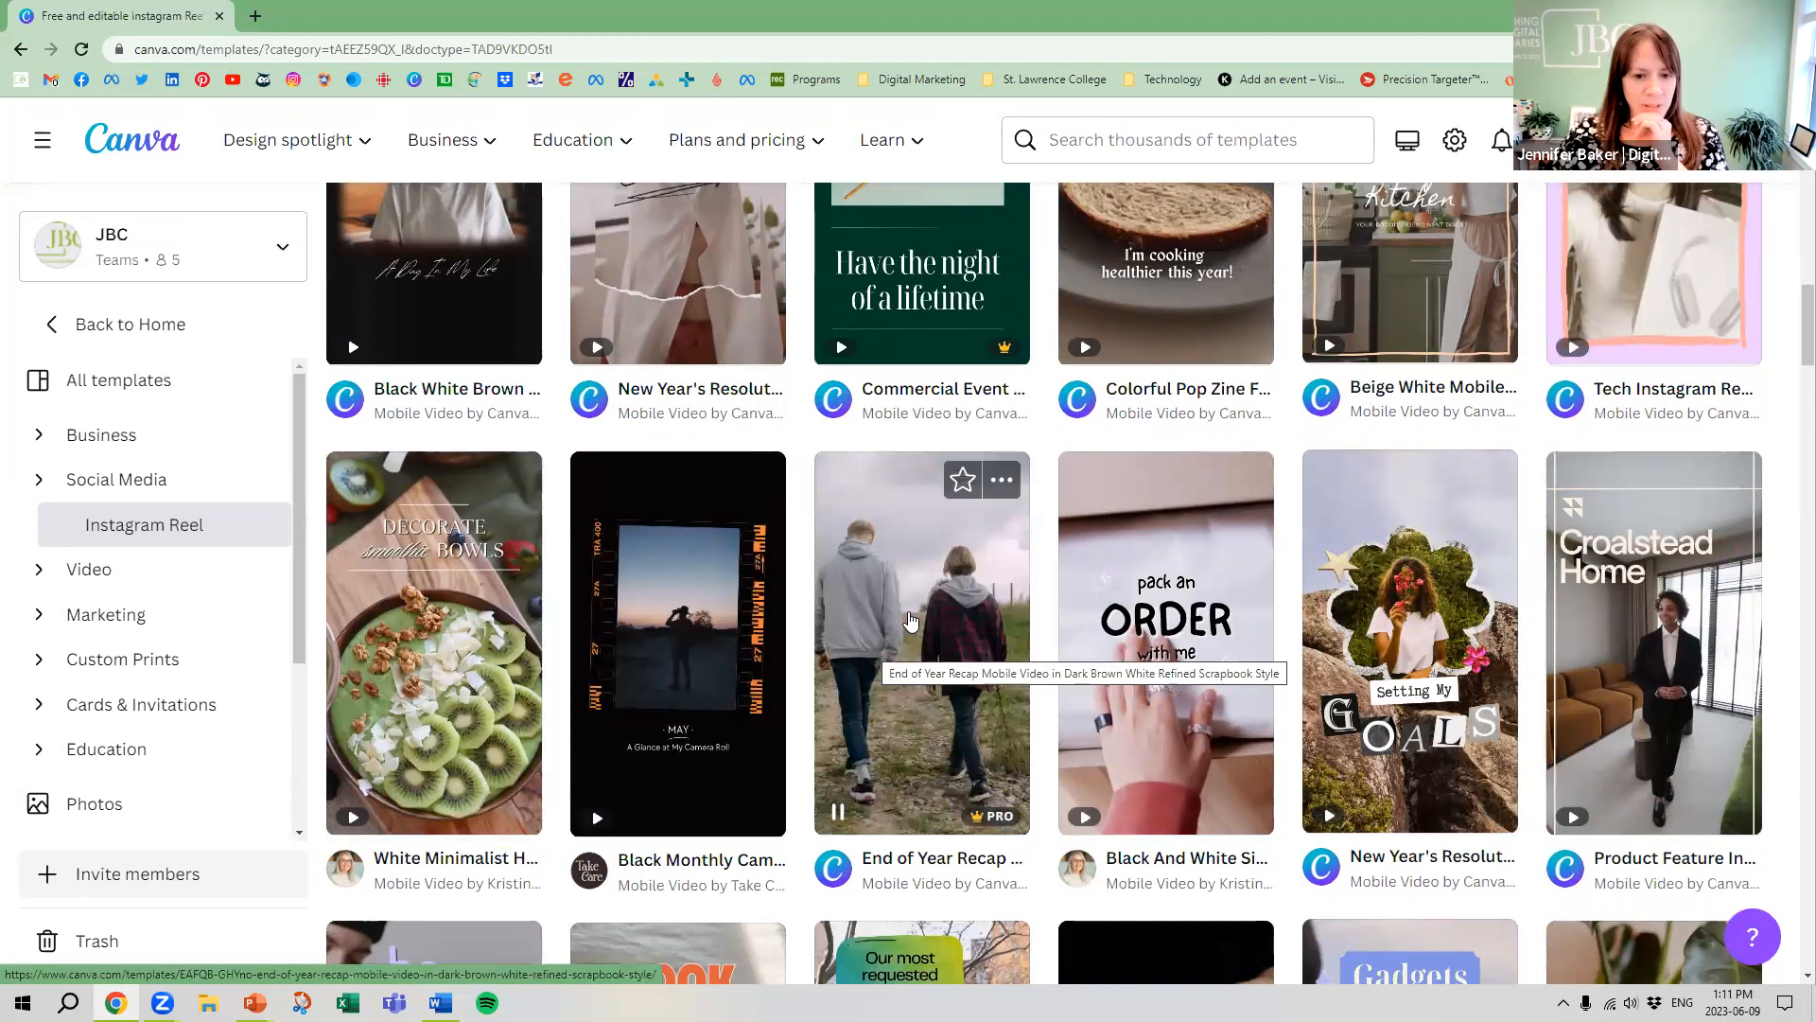
click(890, 484)
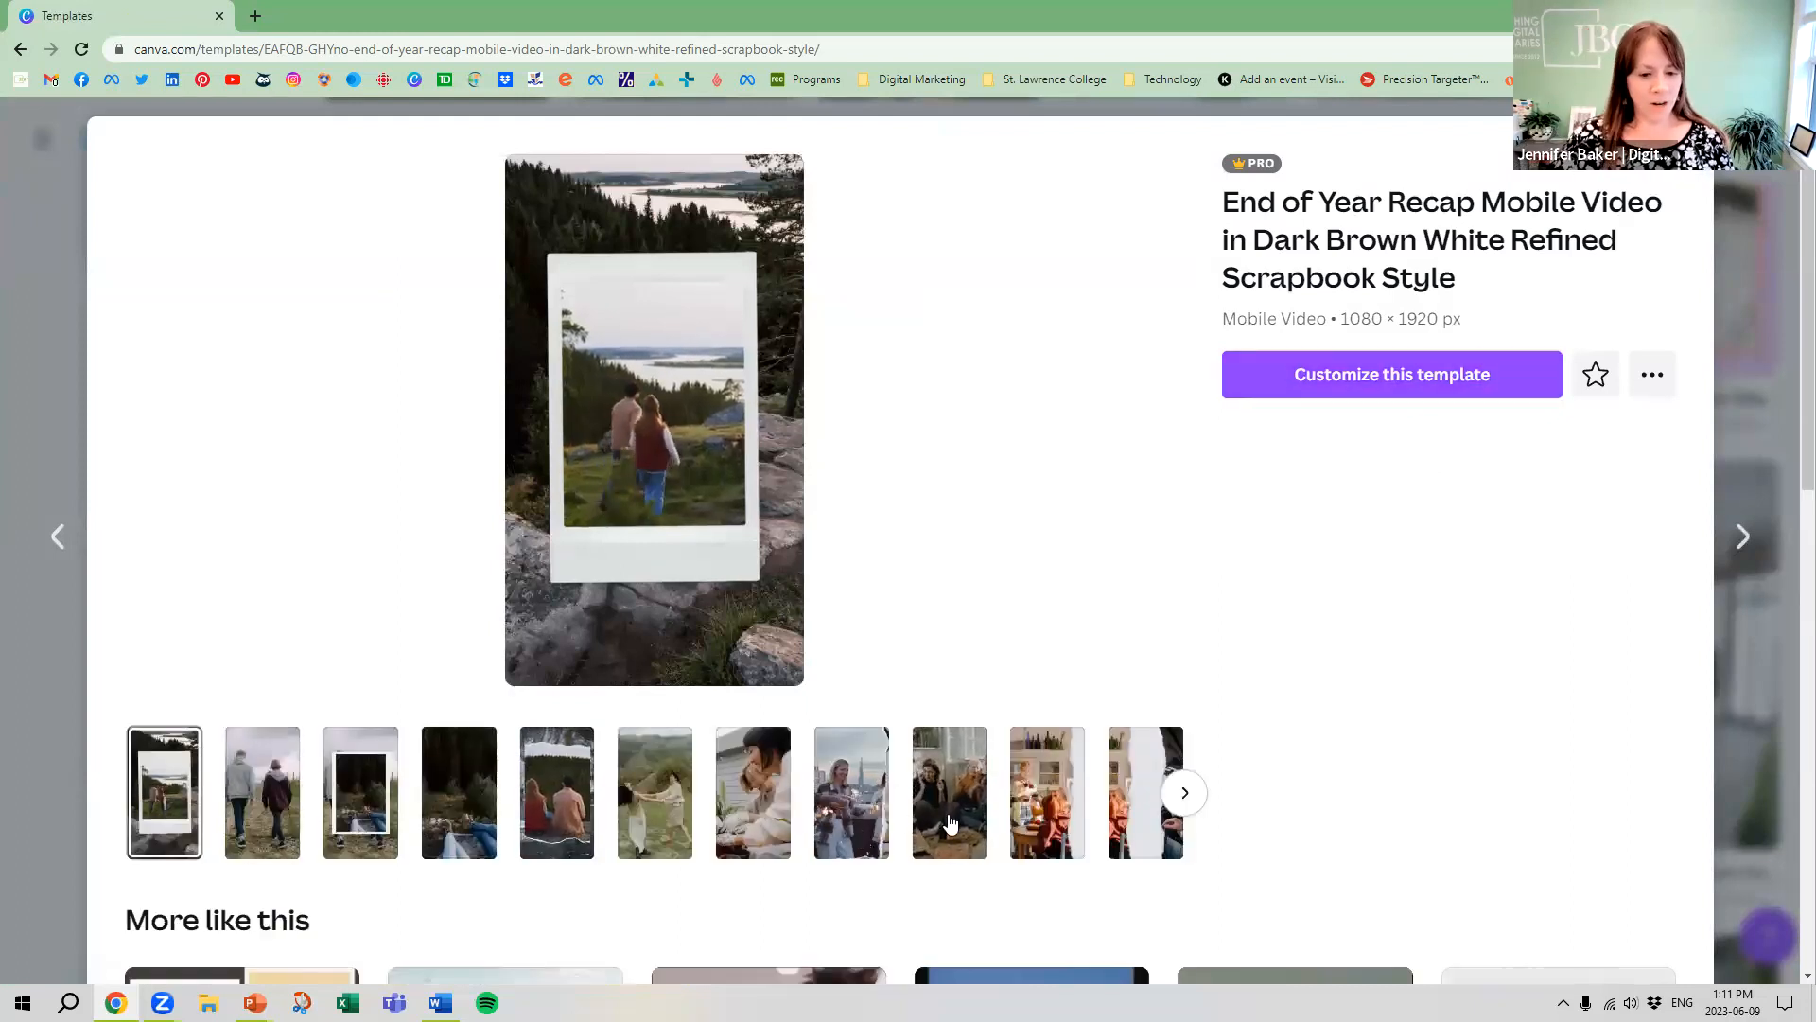
click(1472, 394)
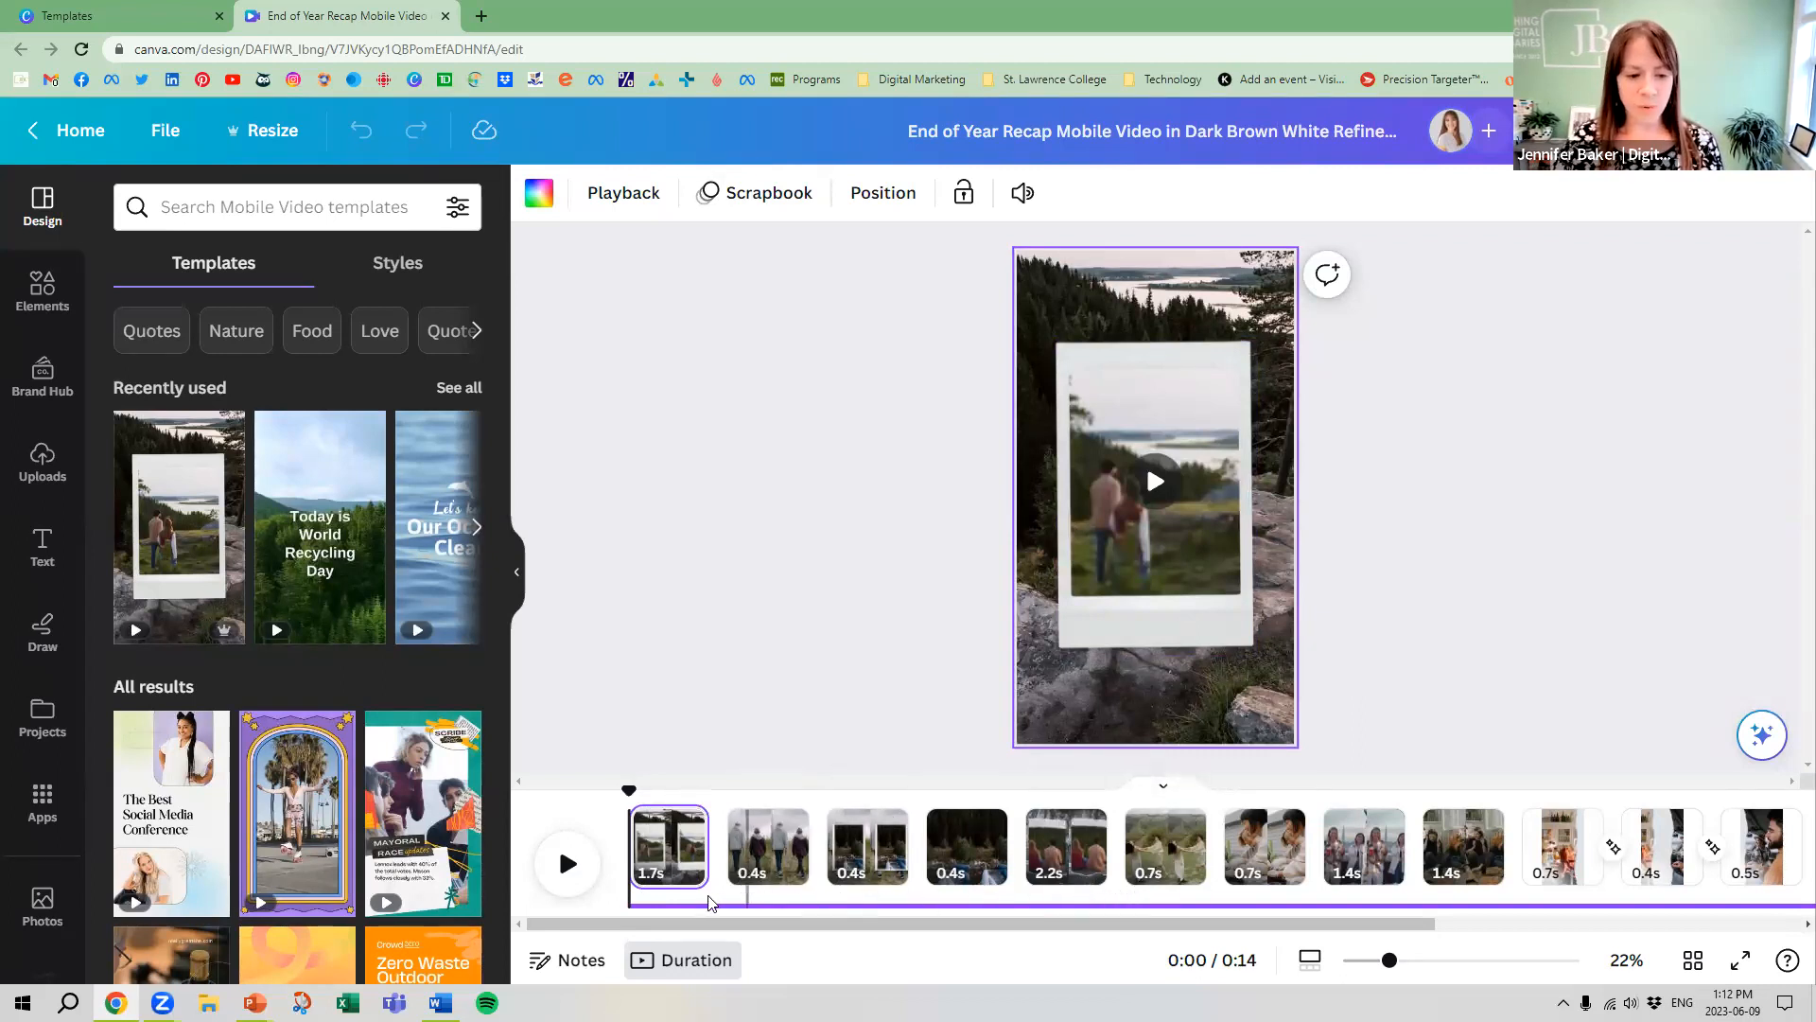
Play the whole recap video with the sound volume lowered, and return to the first clip of the timeline
click(1155, 481)
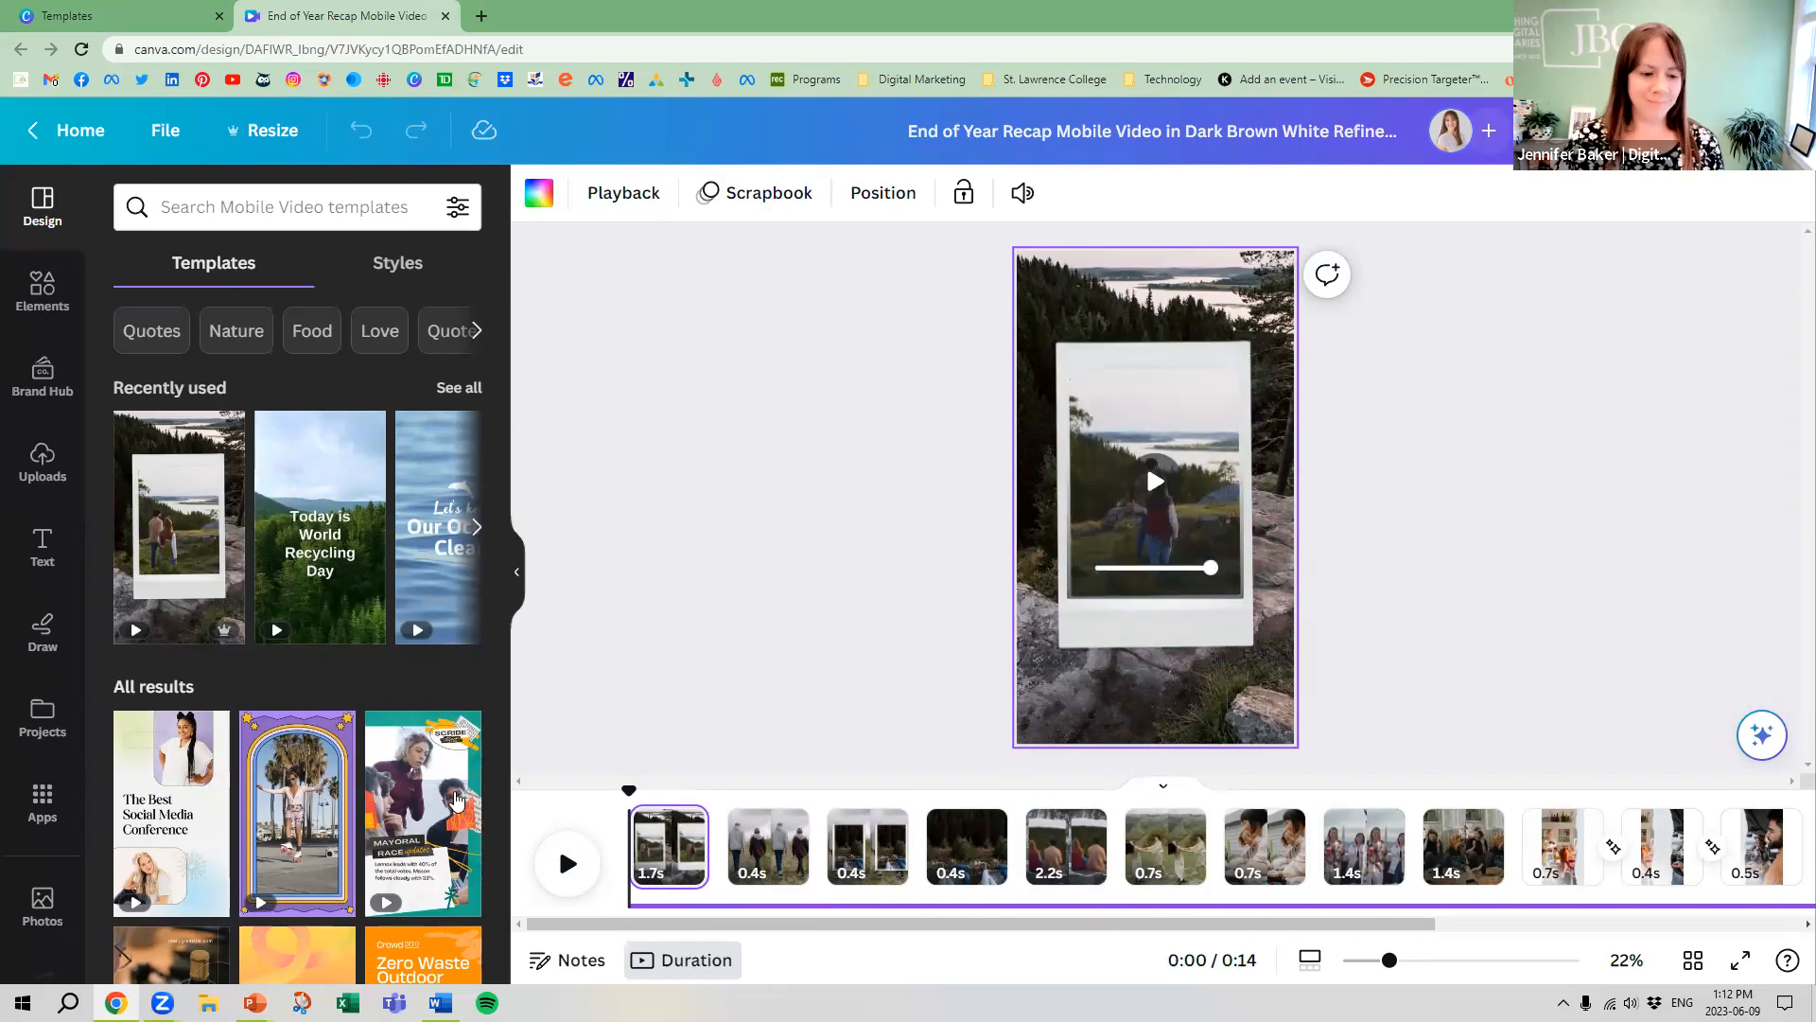
click(567, 863)
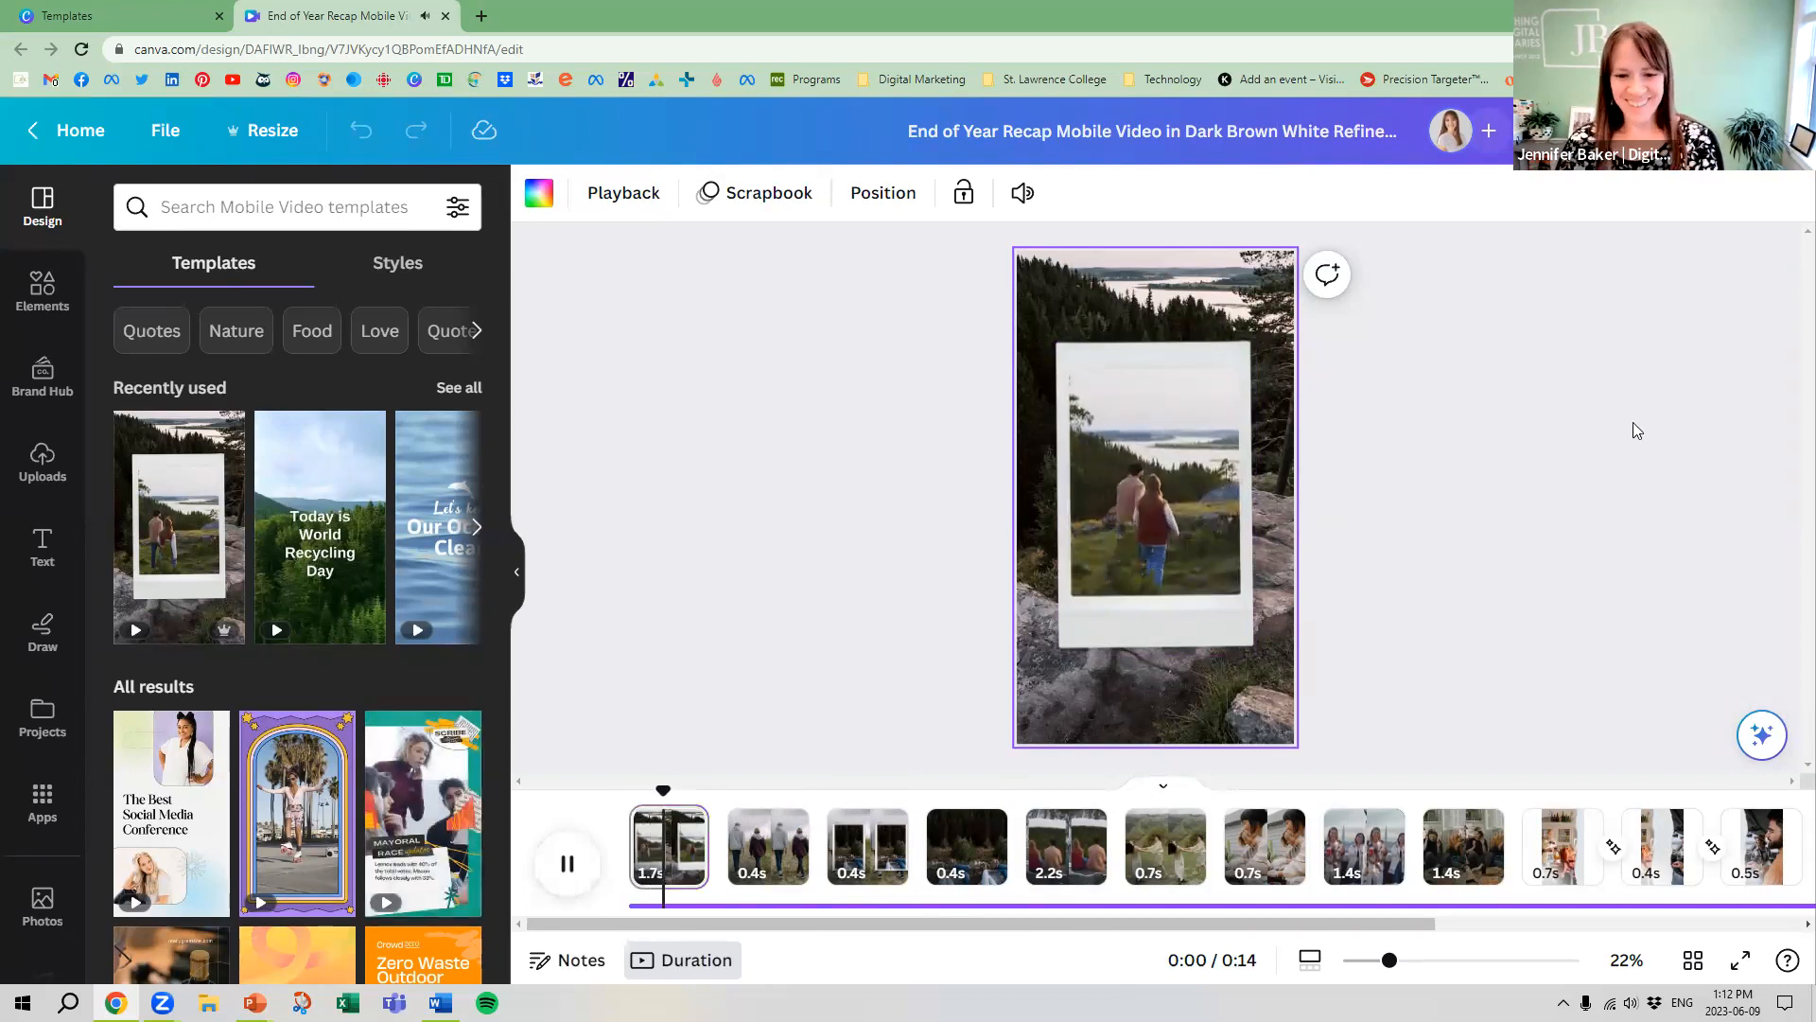
key(XF86AudioLowerVolume)
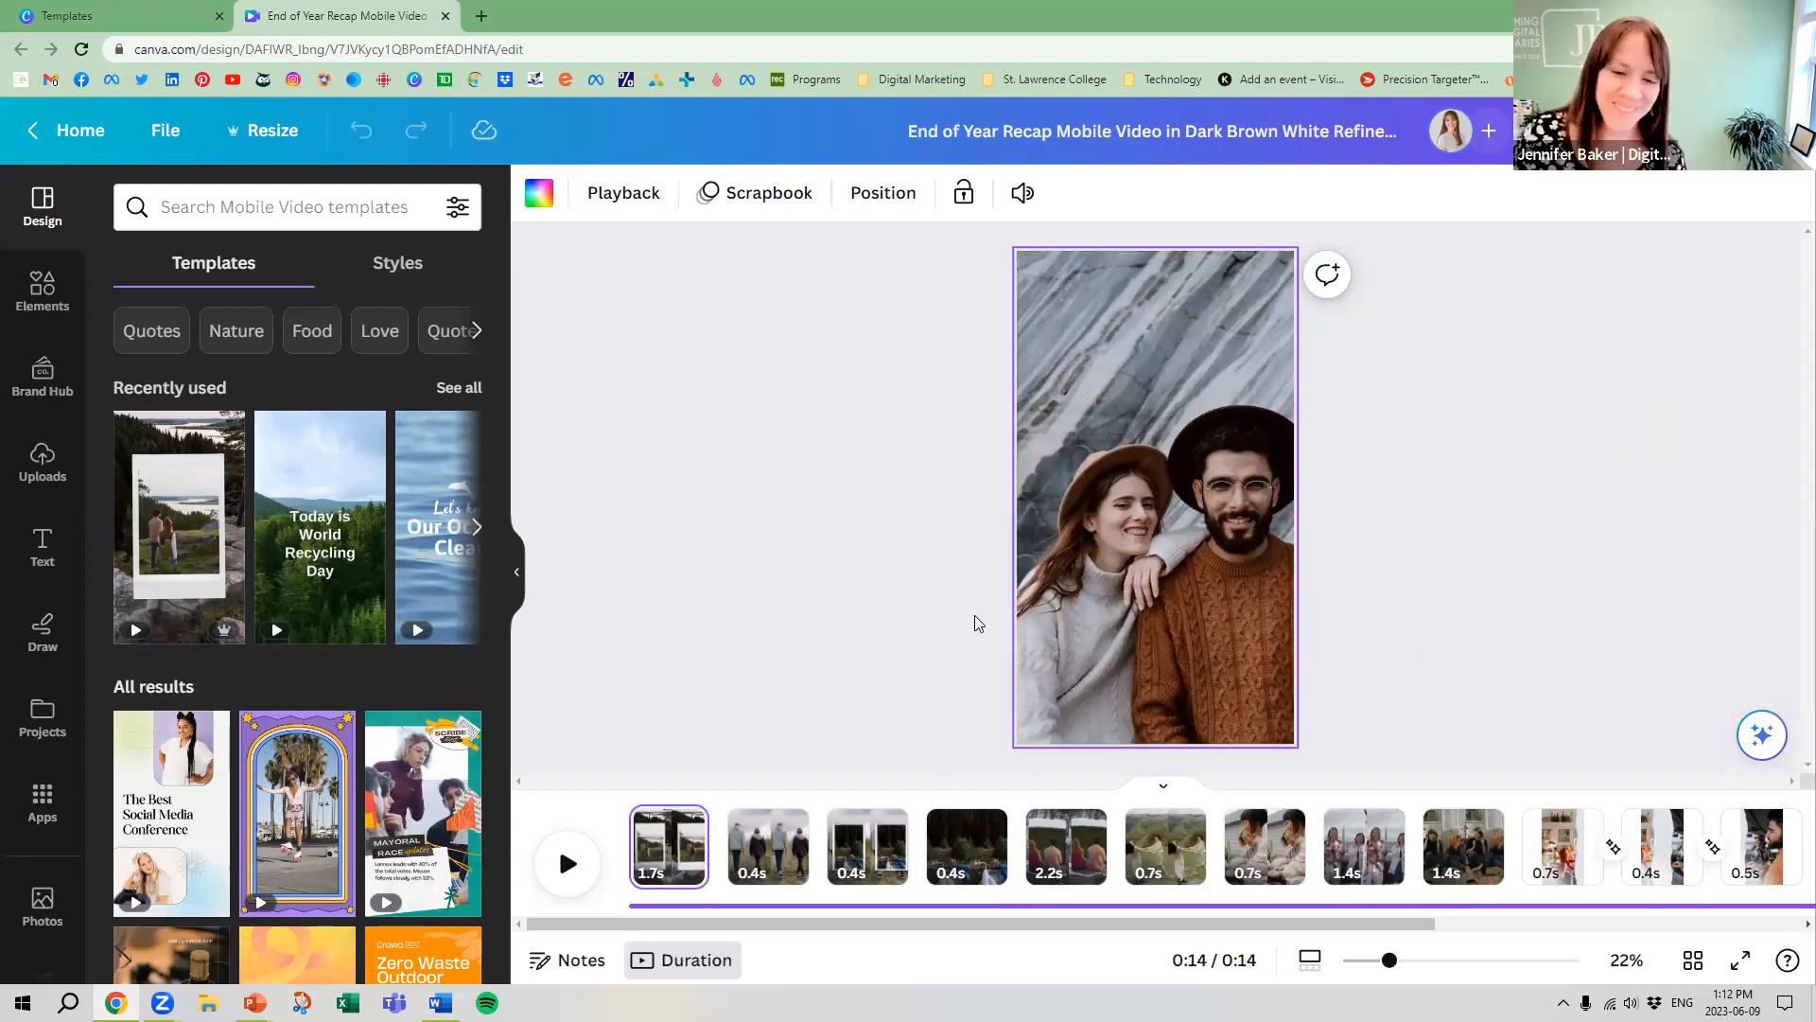
click(568, 863)
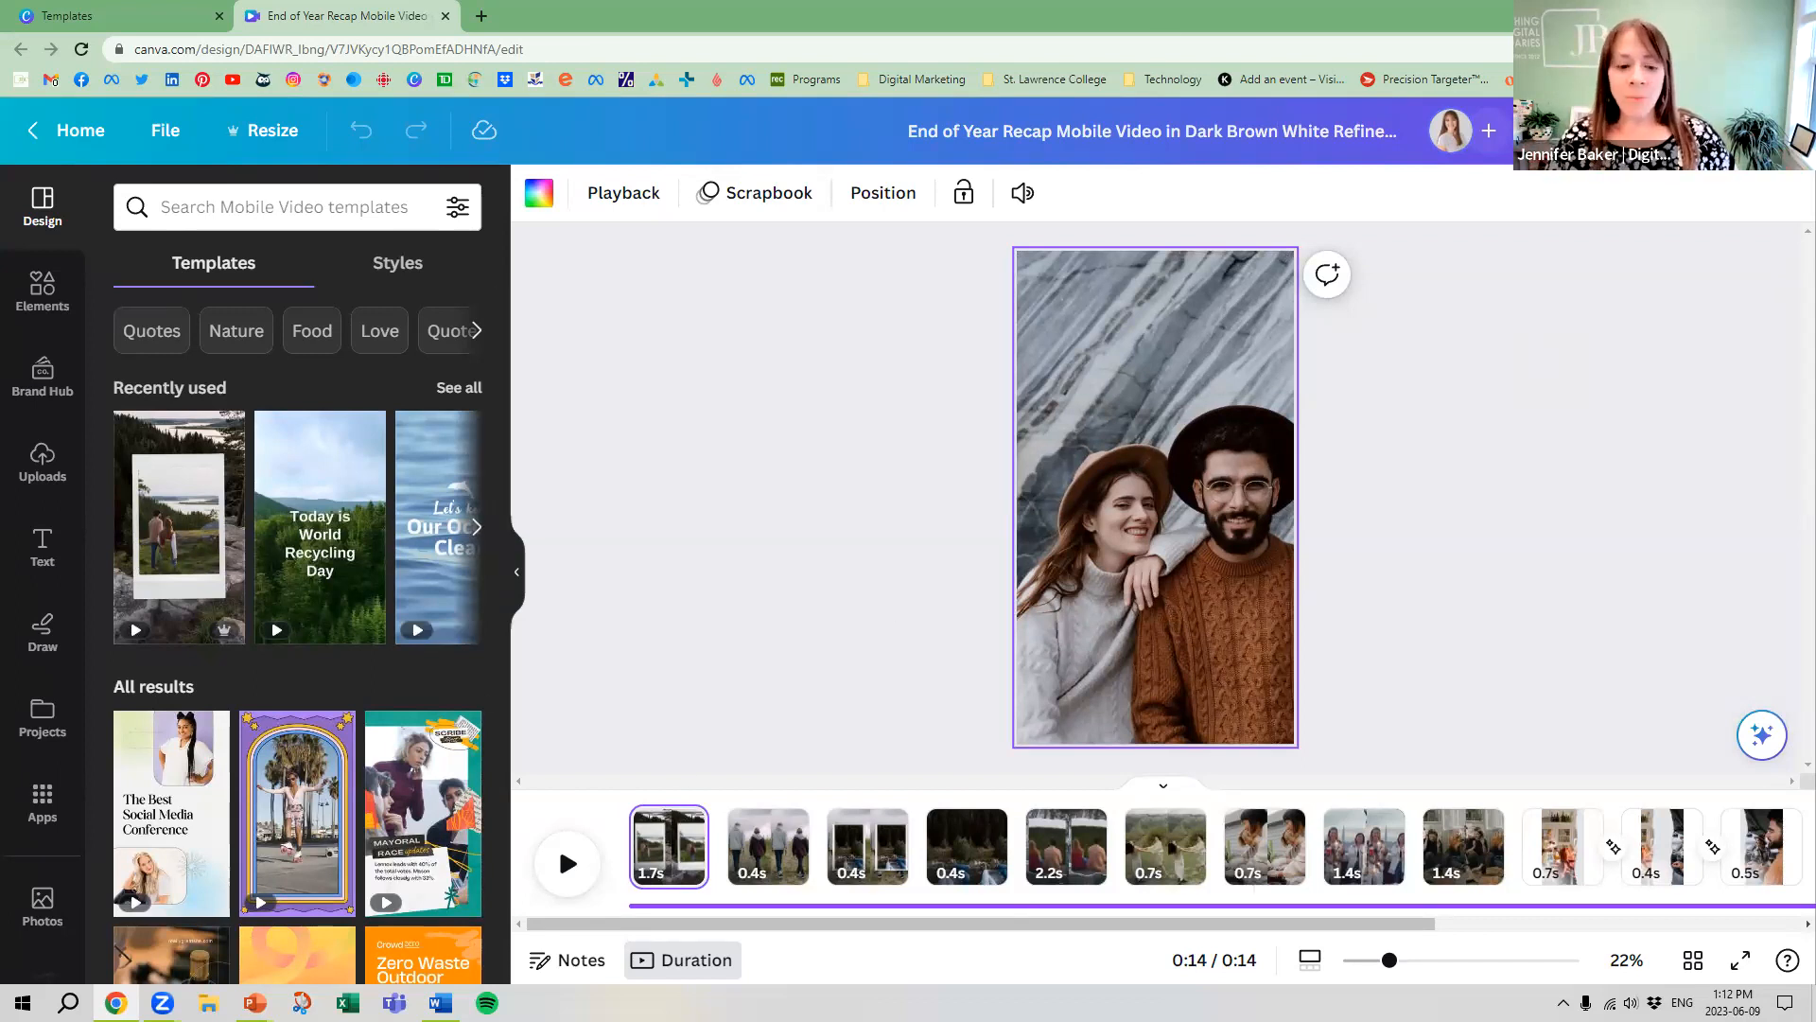
click(670, 854)
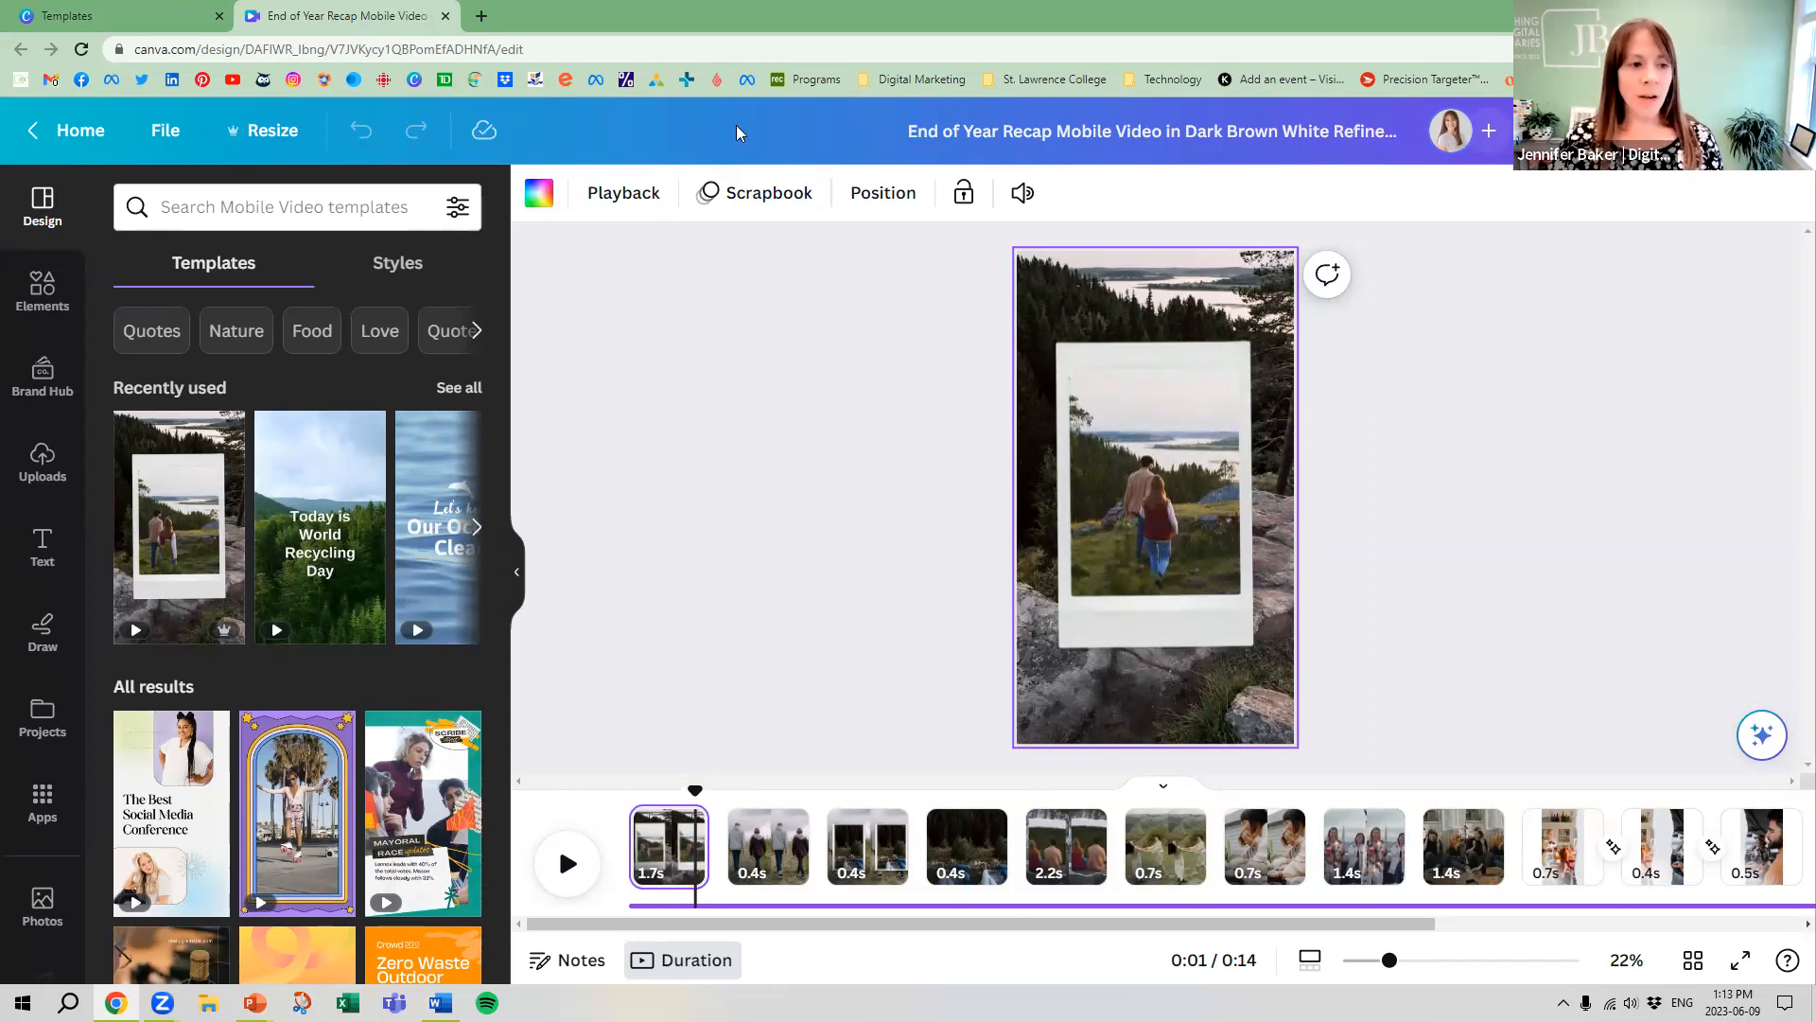
Compare the design templates with the design styles, and show the styles containing the brand fonts and colour palettes
click(422, 266)
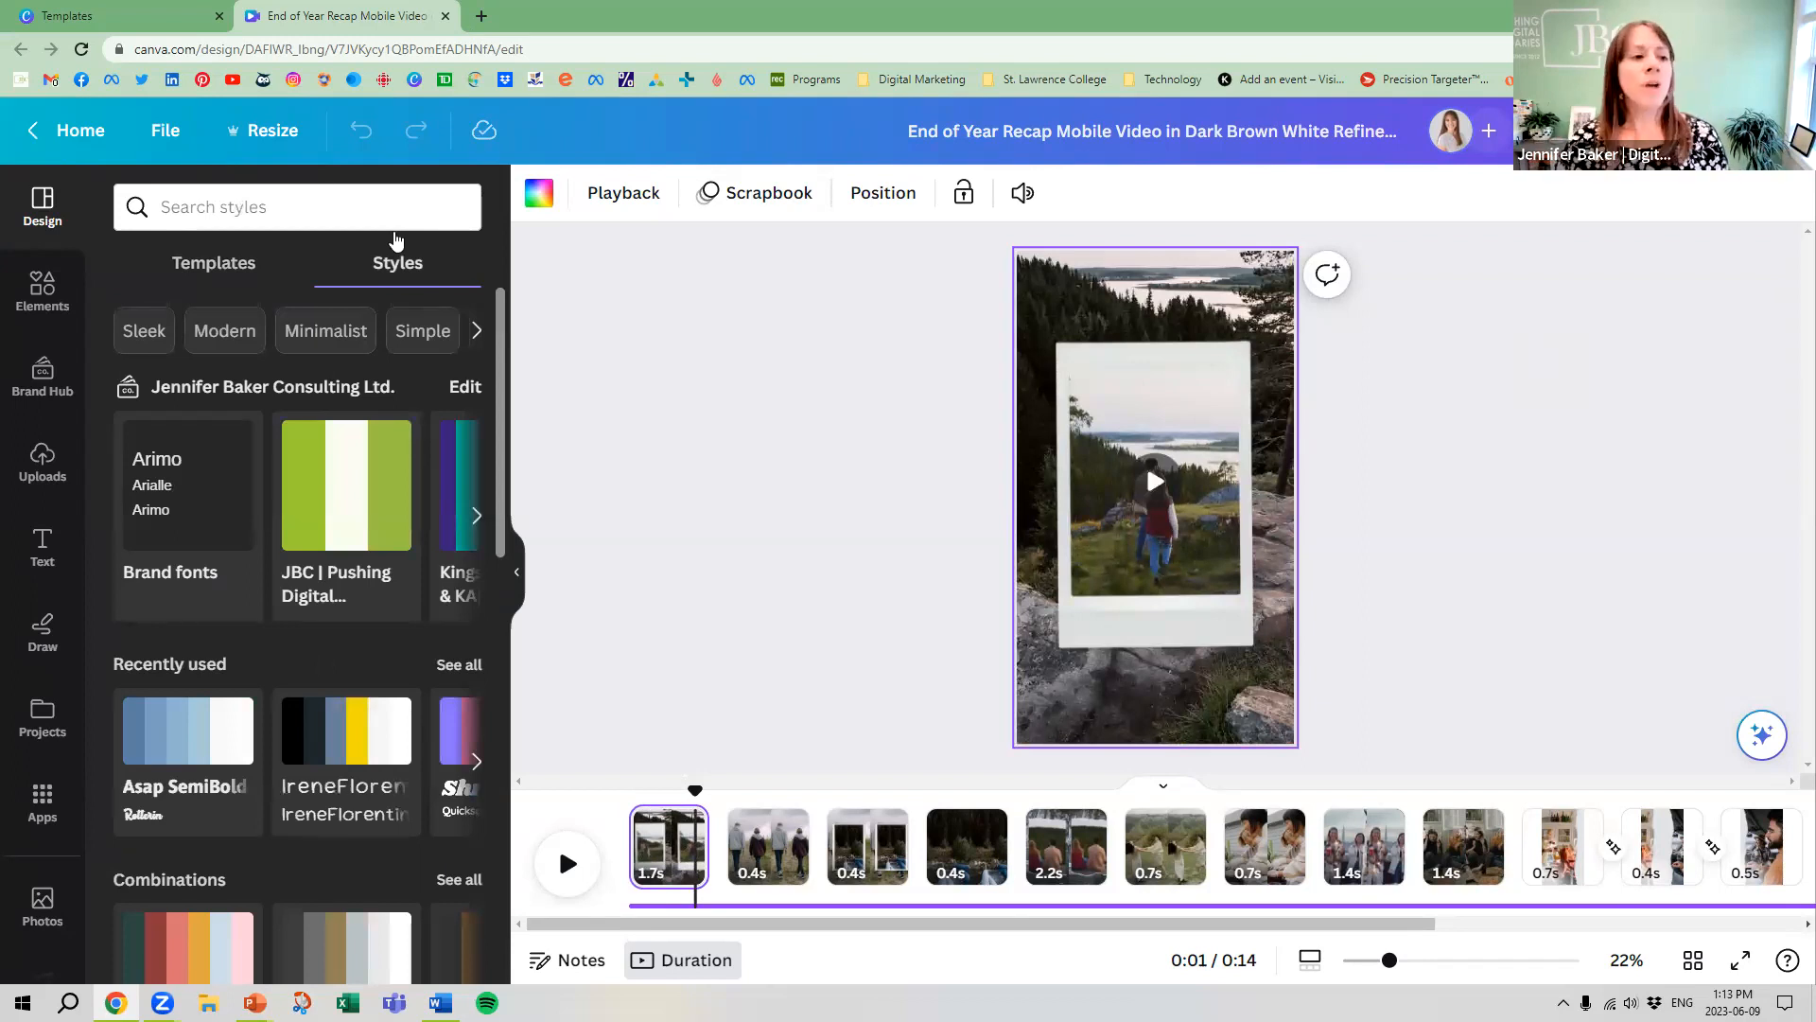
click(213, 274)
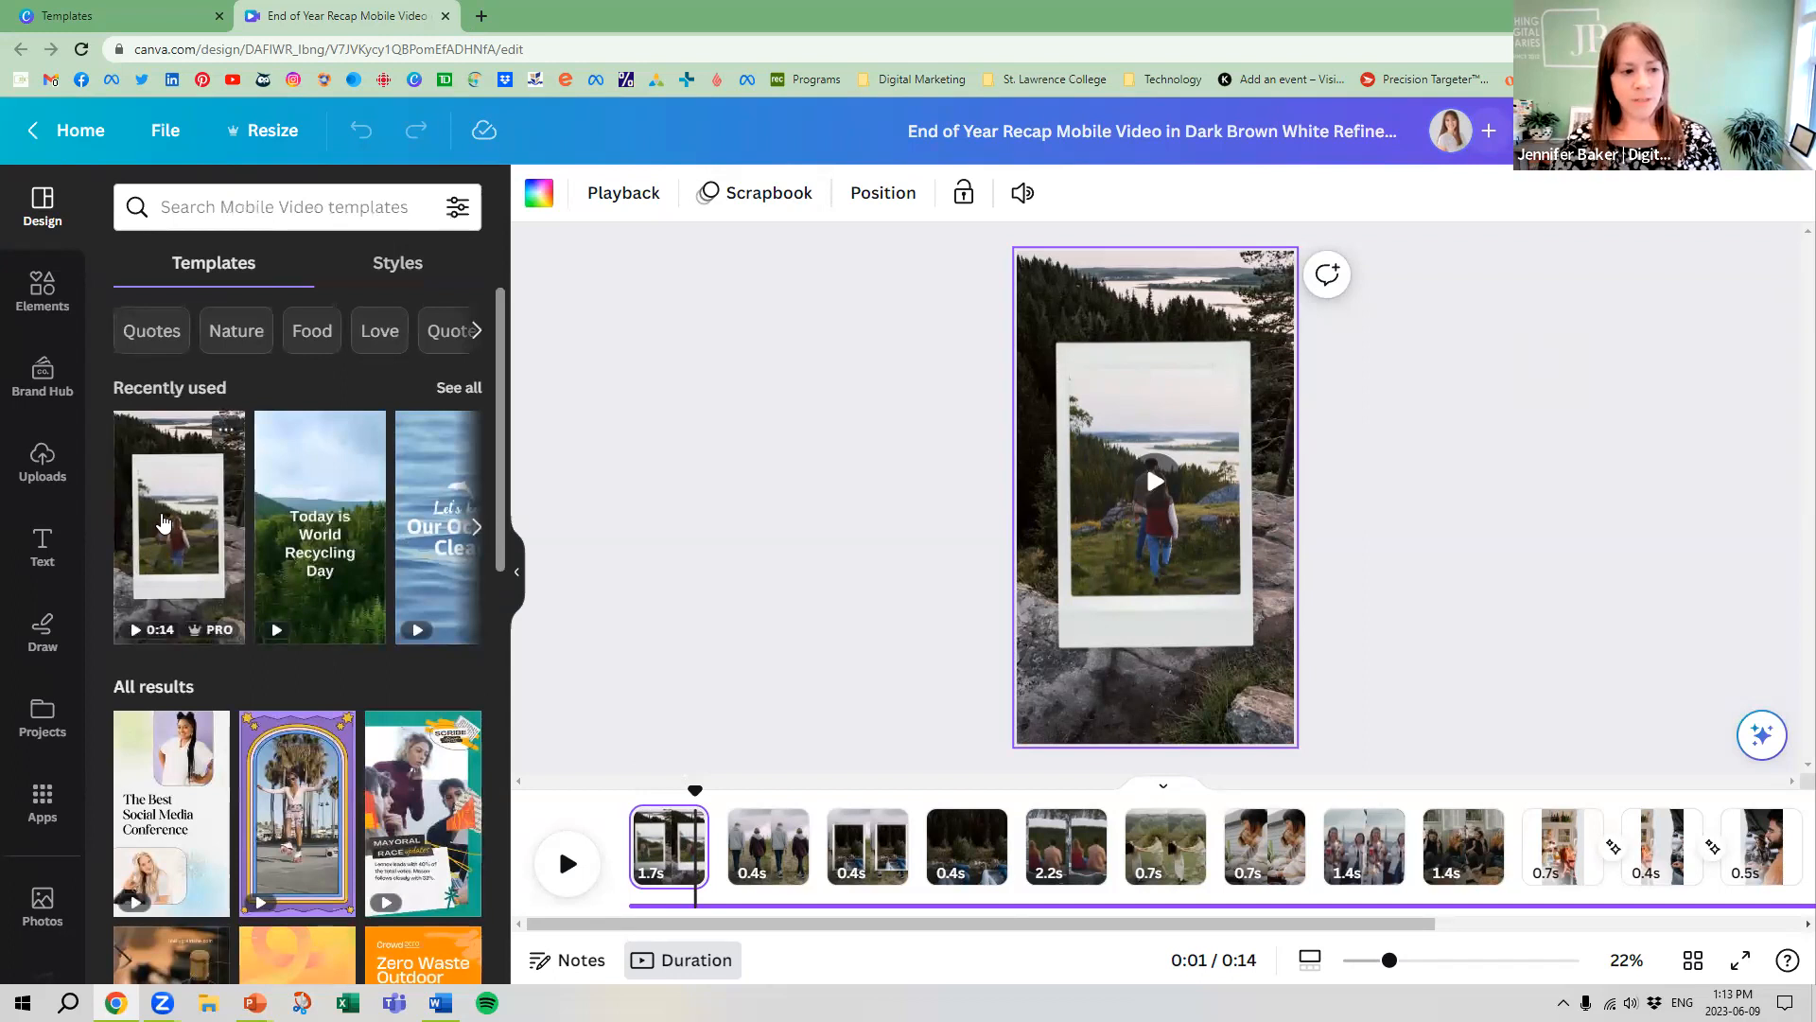
mouse_move(327, 527)
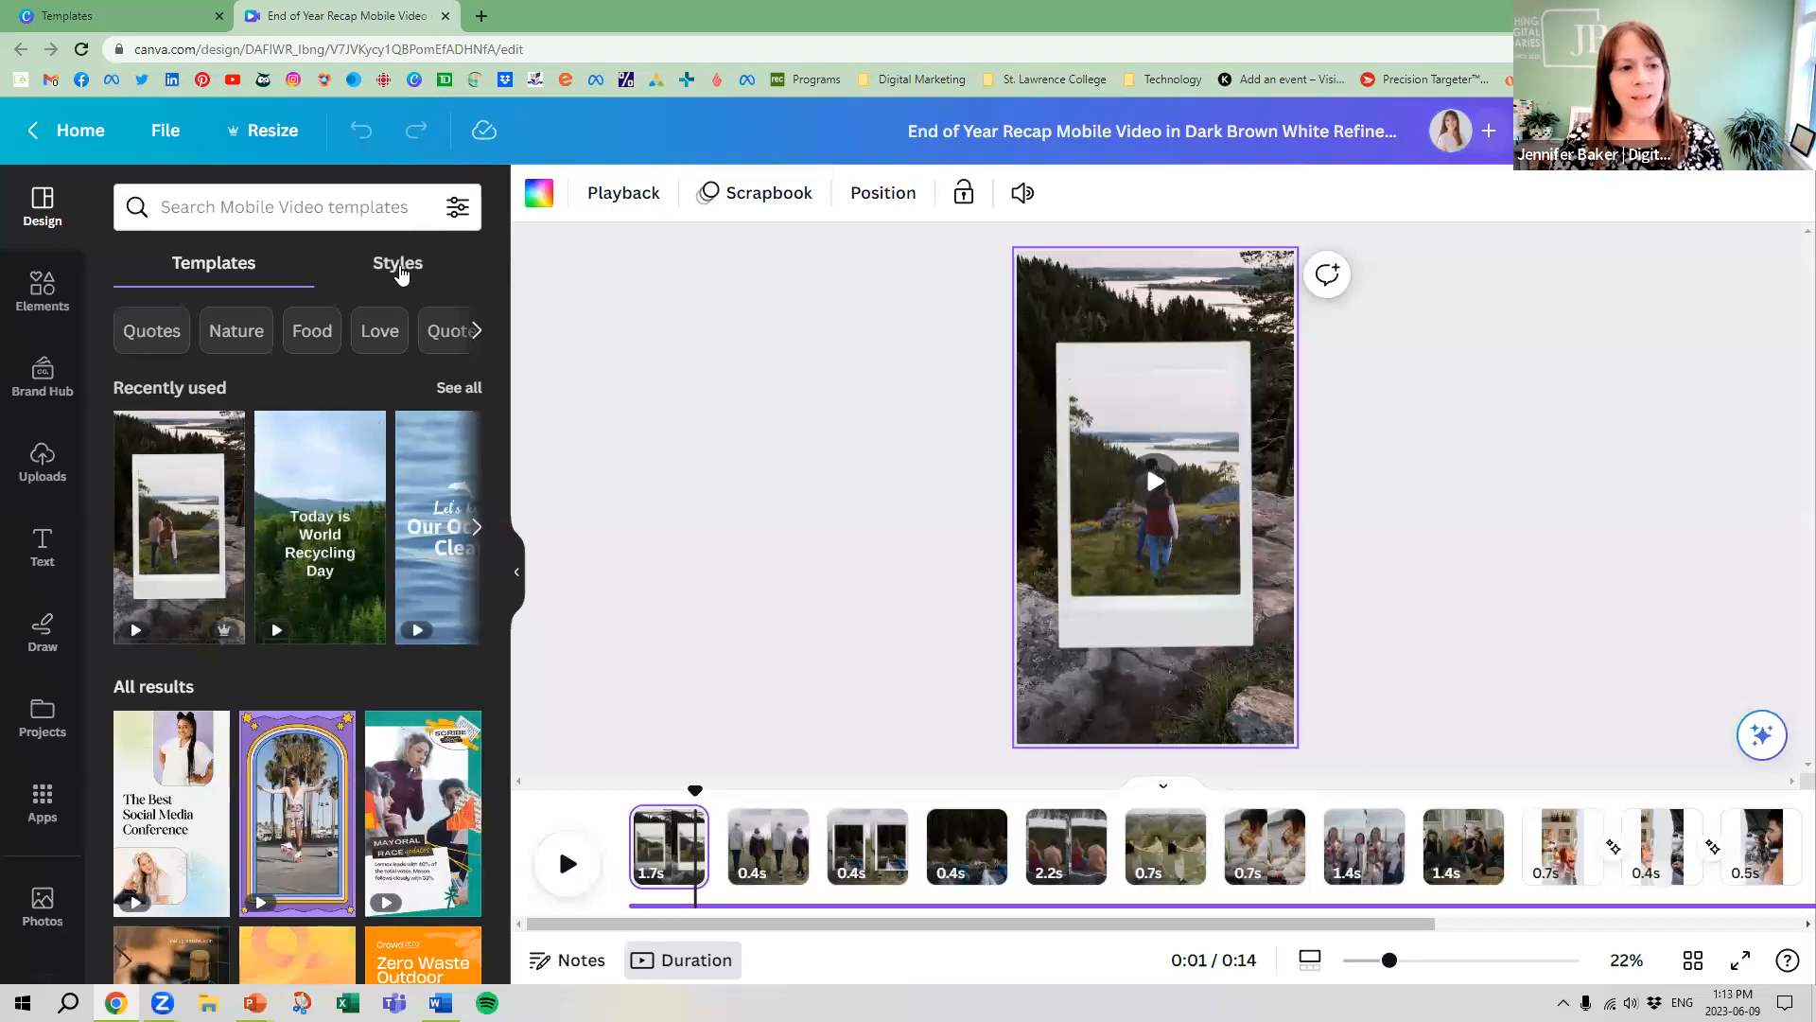
click(399, 270)
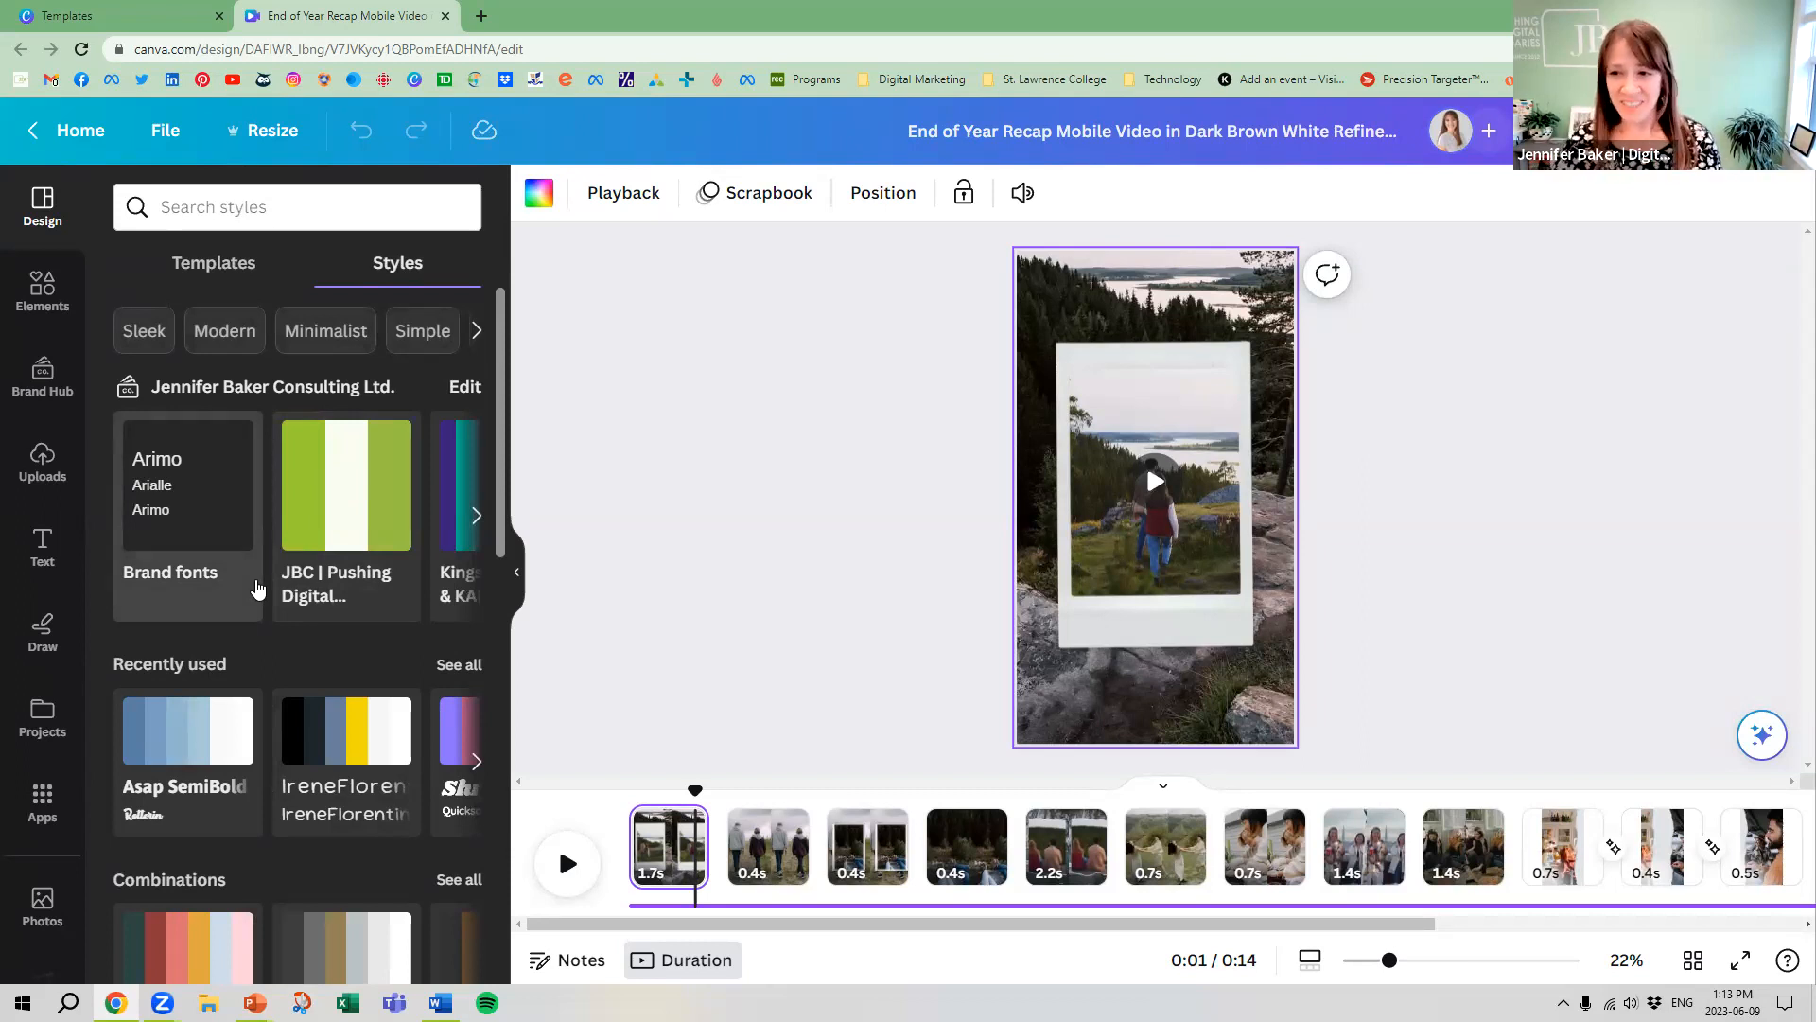
Apply the red, orange and pink combination style with the HK Grotesk Light font to all pages of the recap video
scroll(255, 588, down, 2)
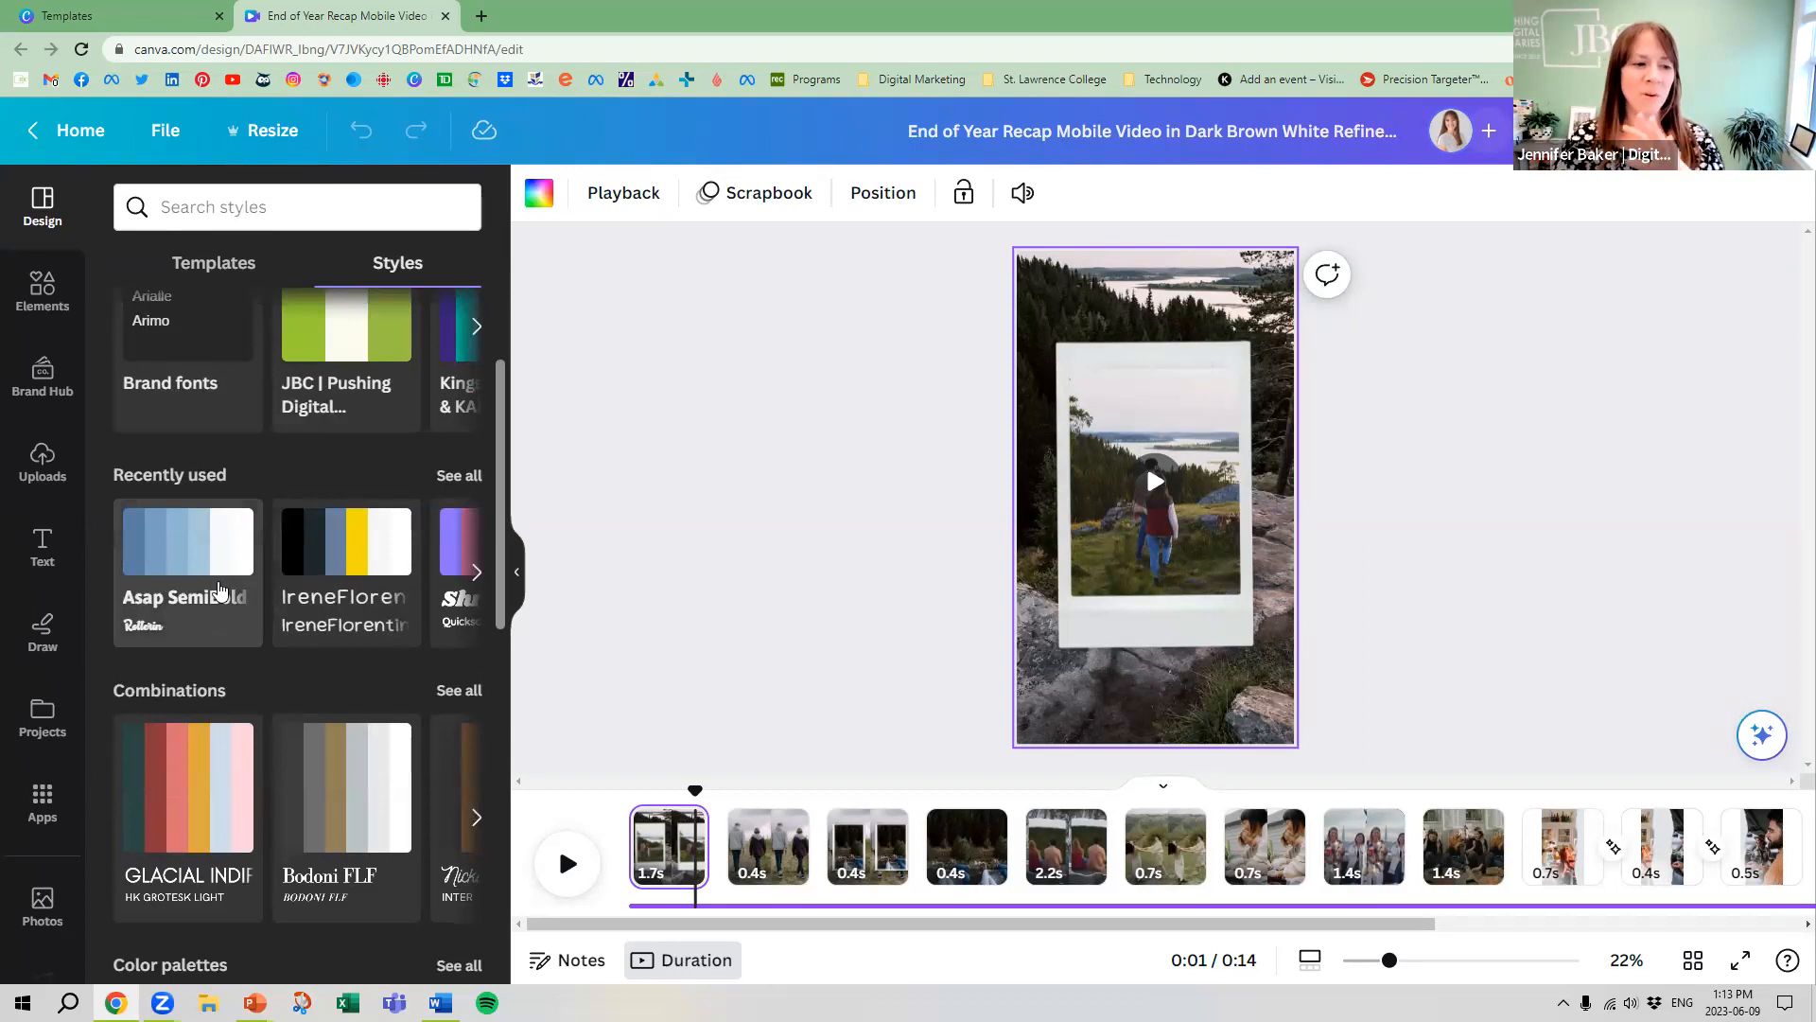
click(475, 575)
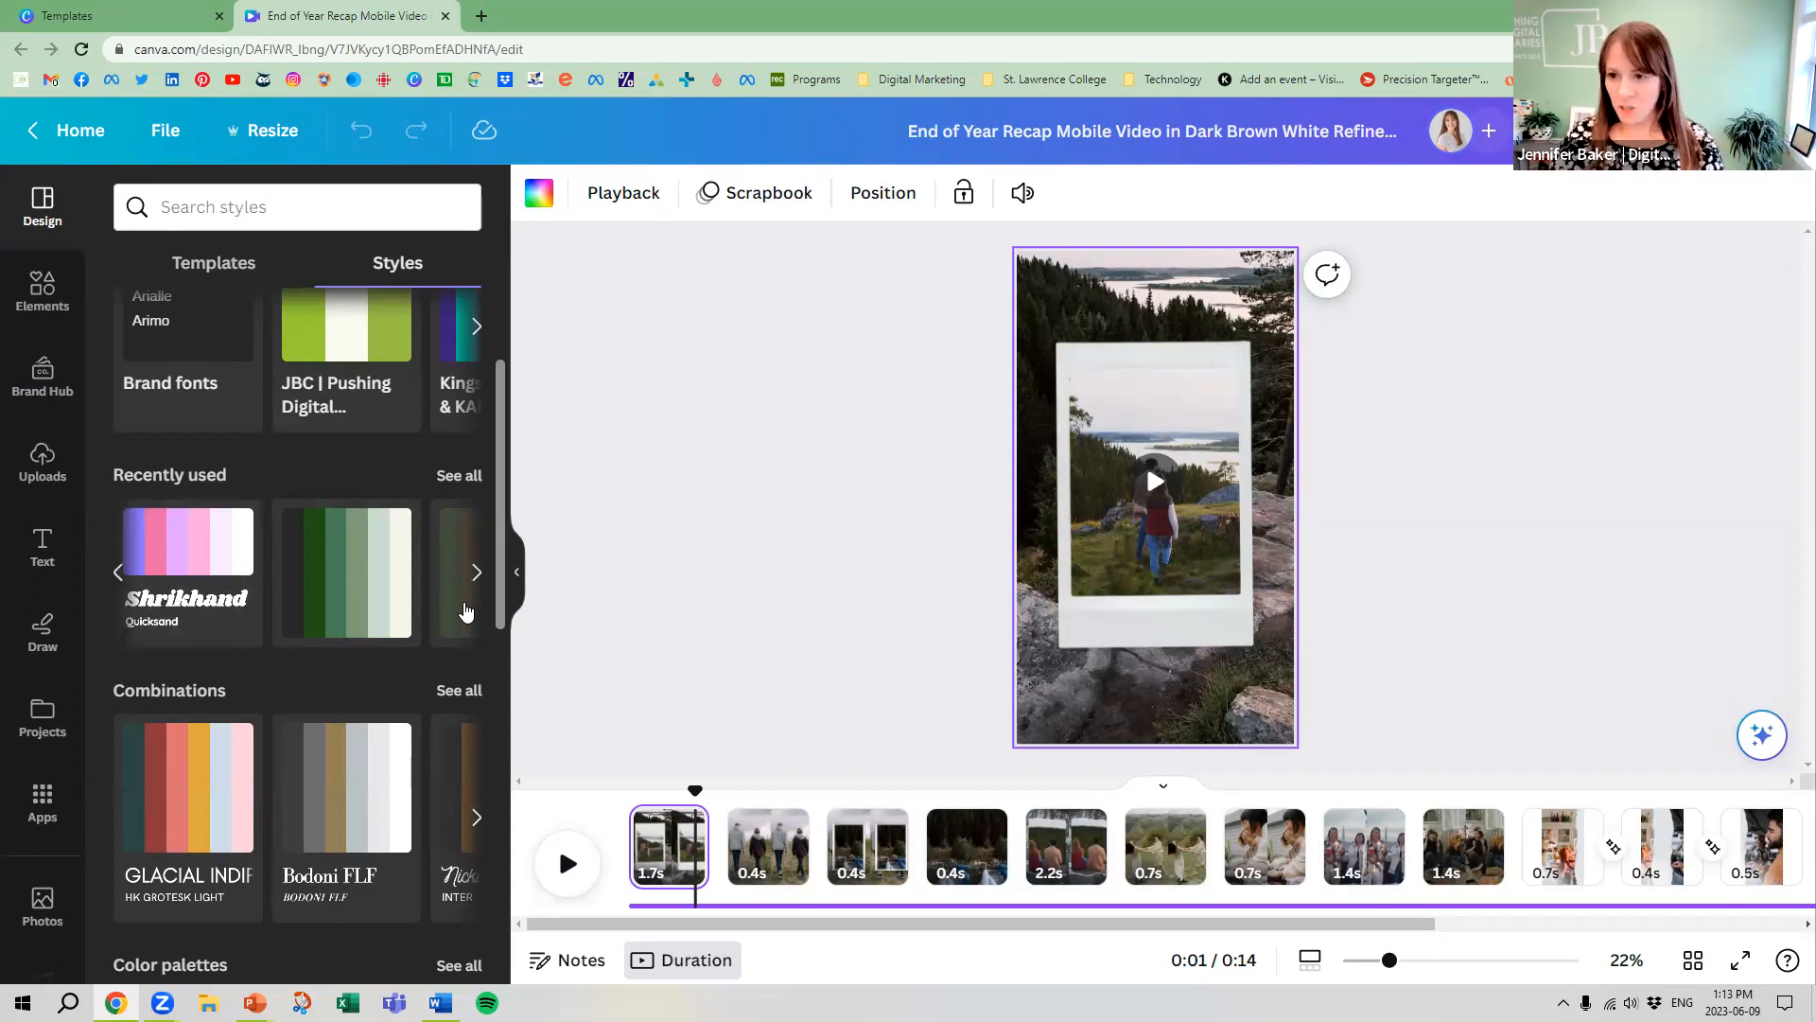
click(194, 777)
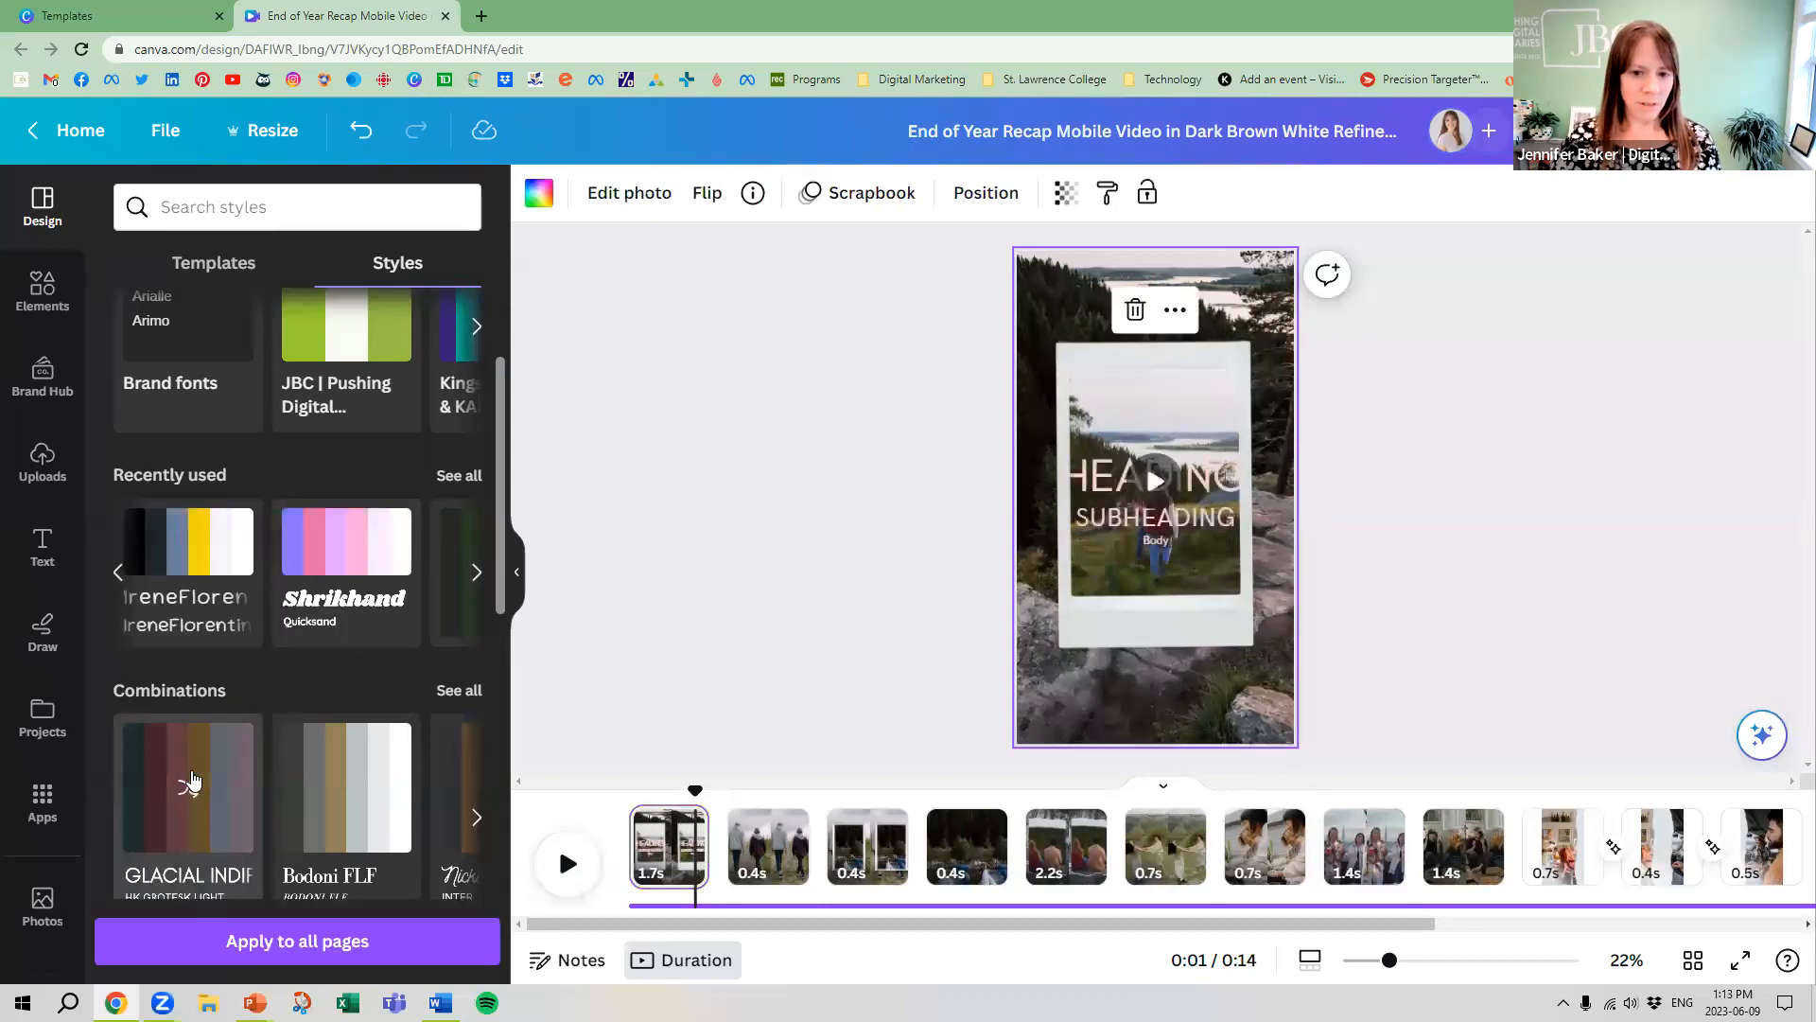
click(192, 777)
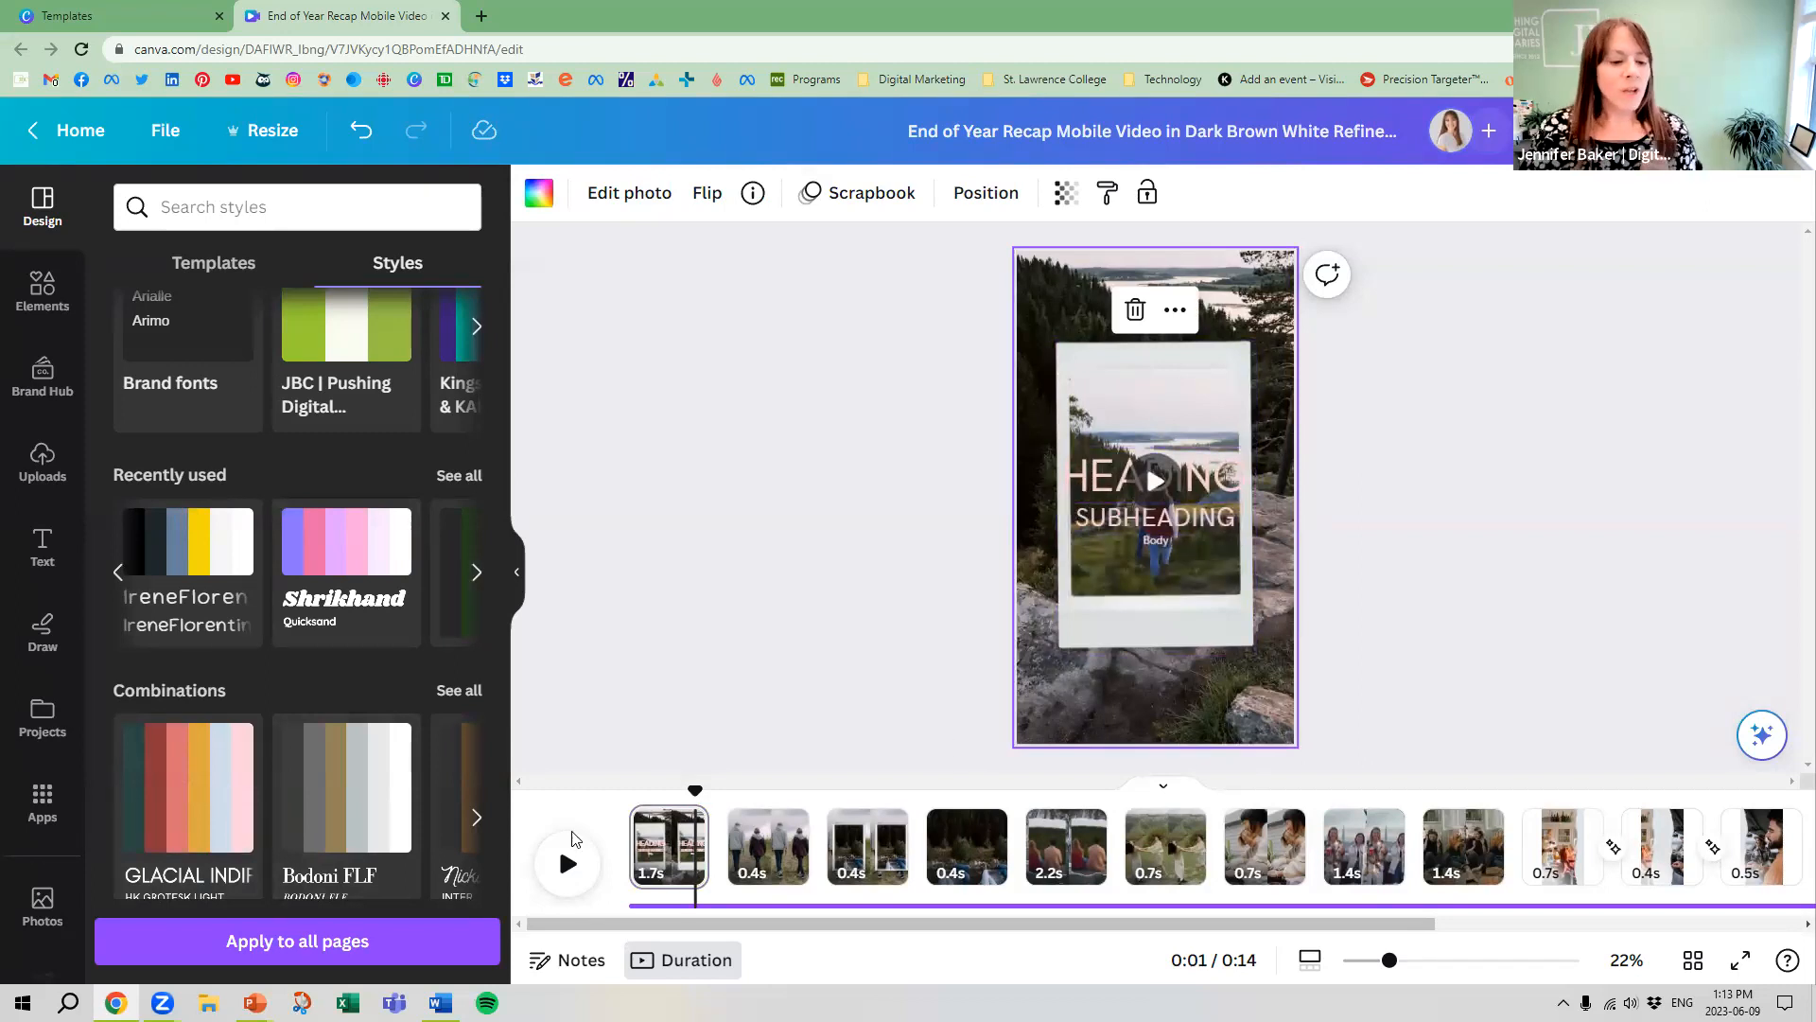
click(316, 942)
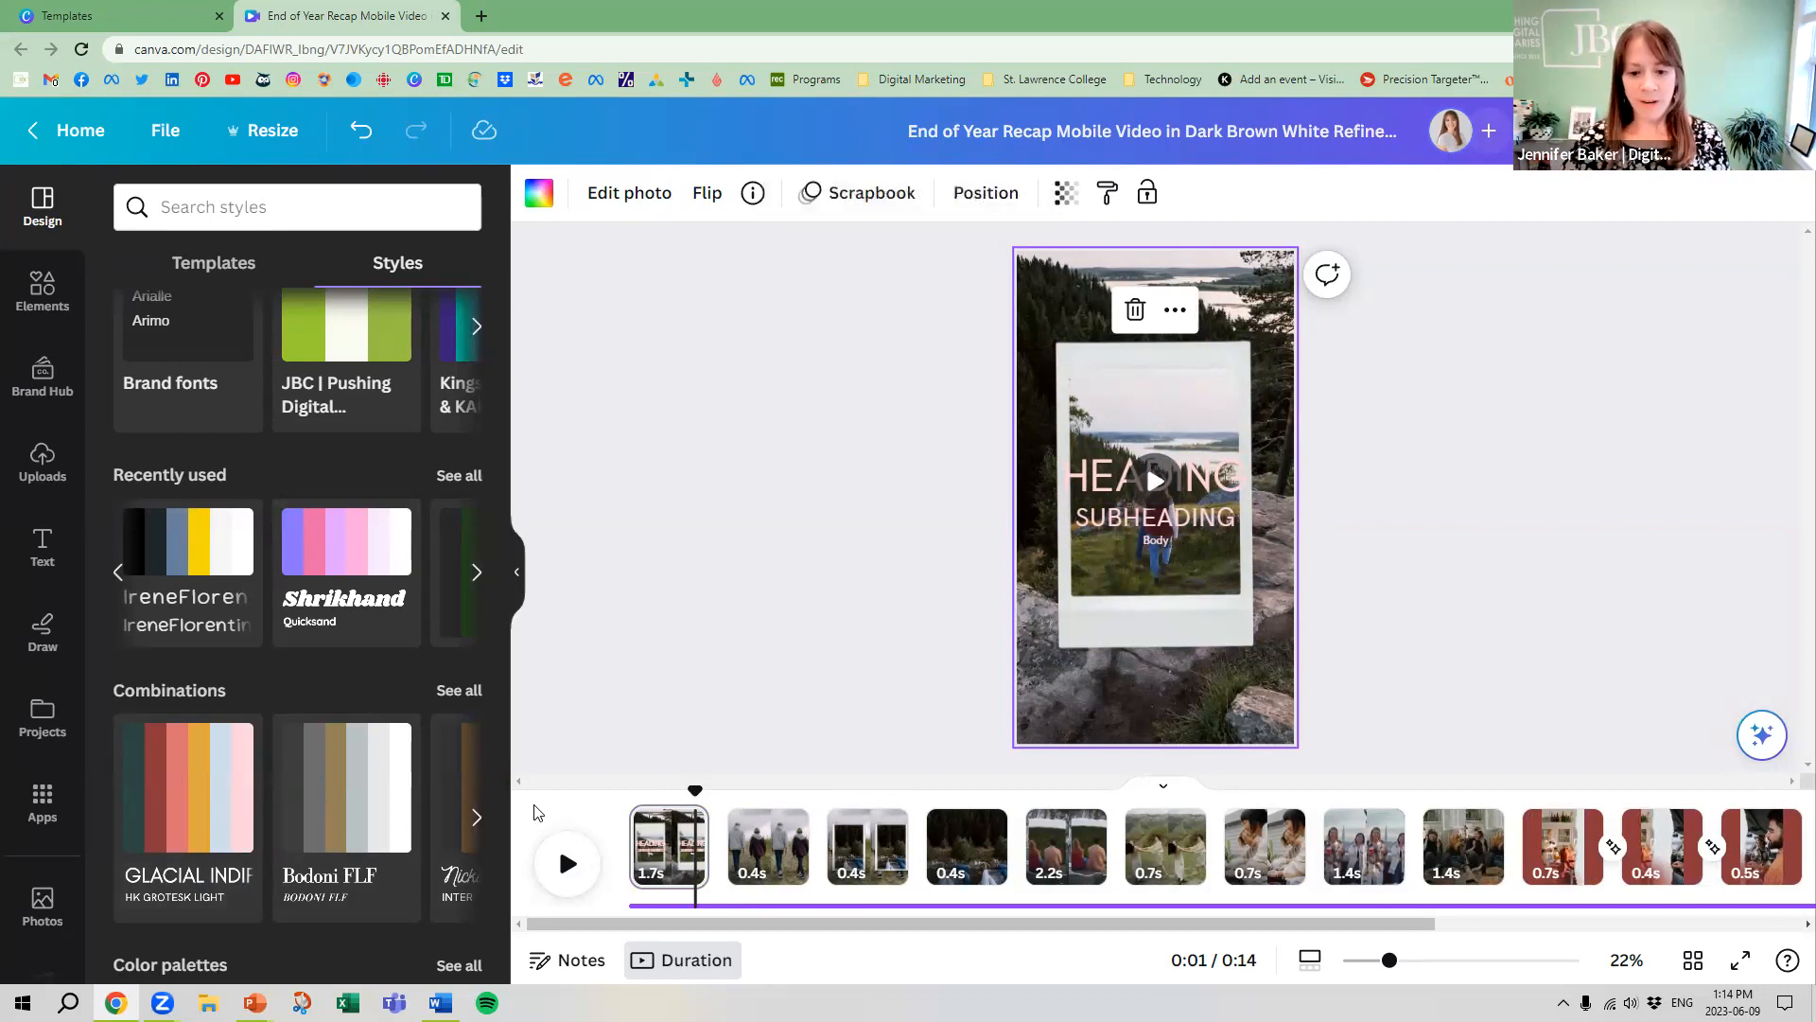
Play the restyled recap video, return to its first clip, and look through the style combinations, colour palettes and font sets
click(568, 866)
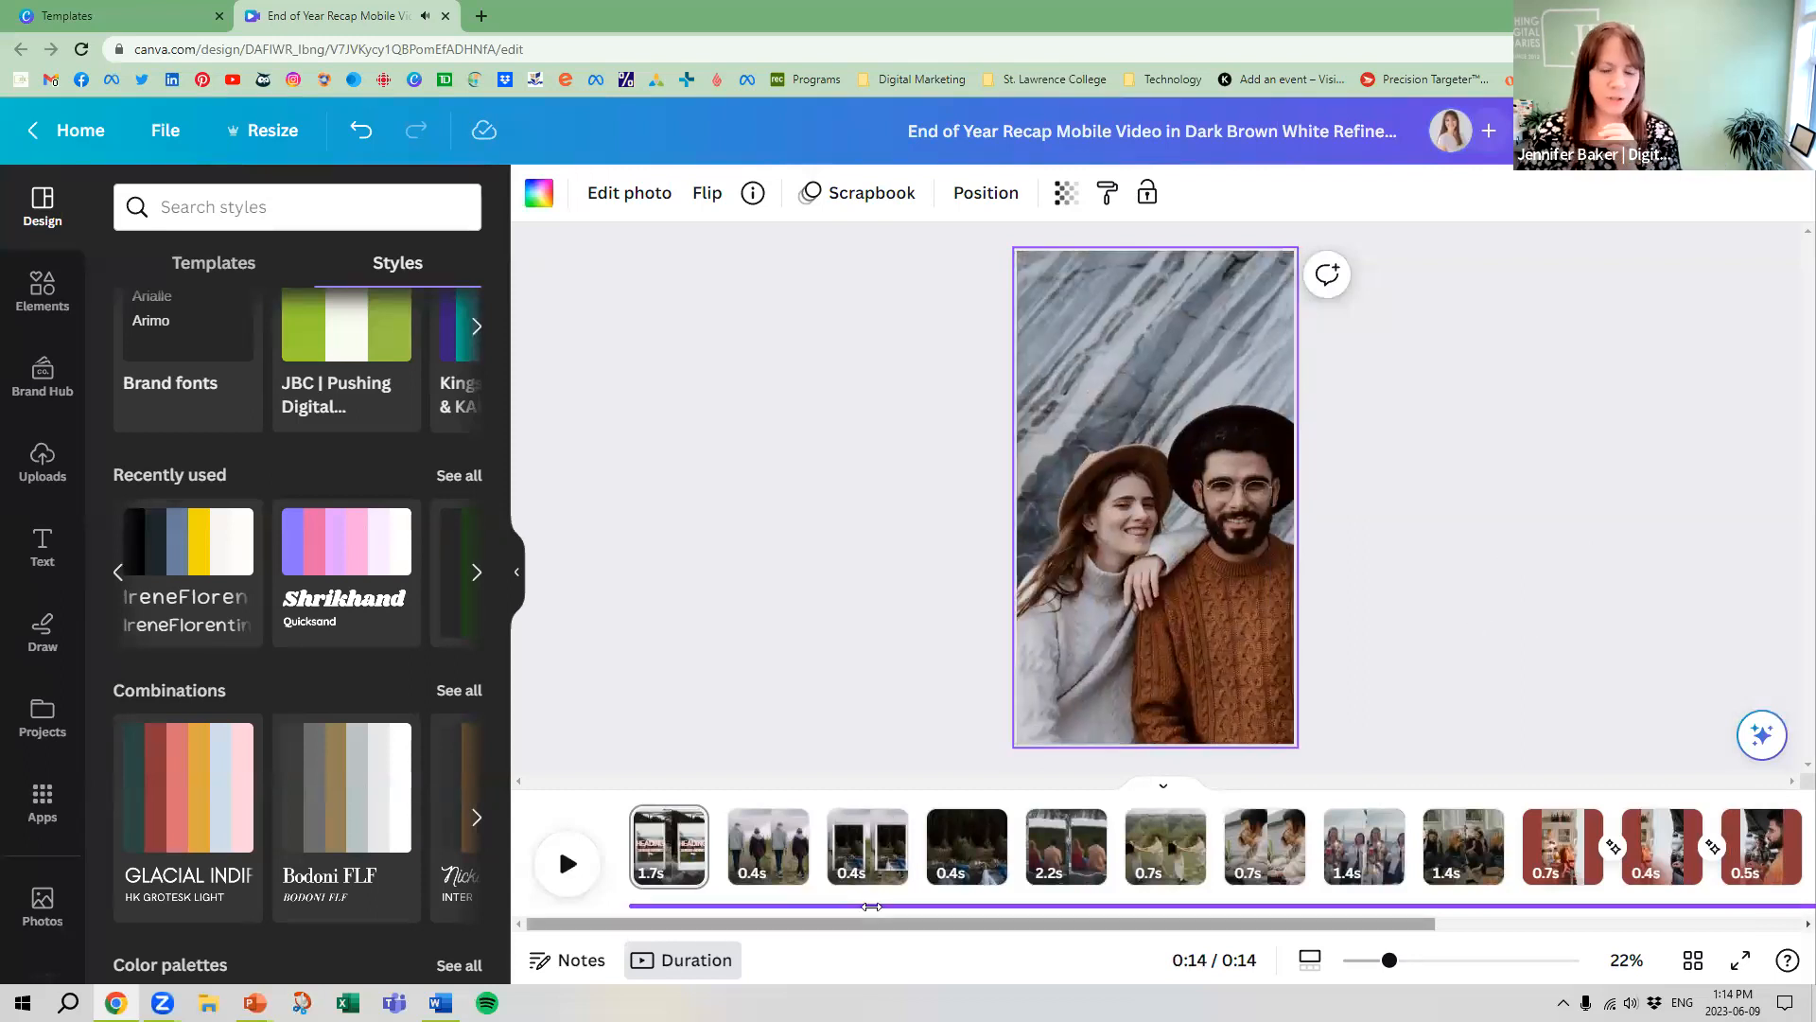
click(666, 845)
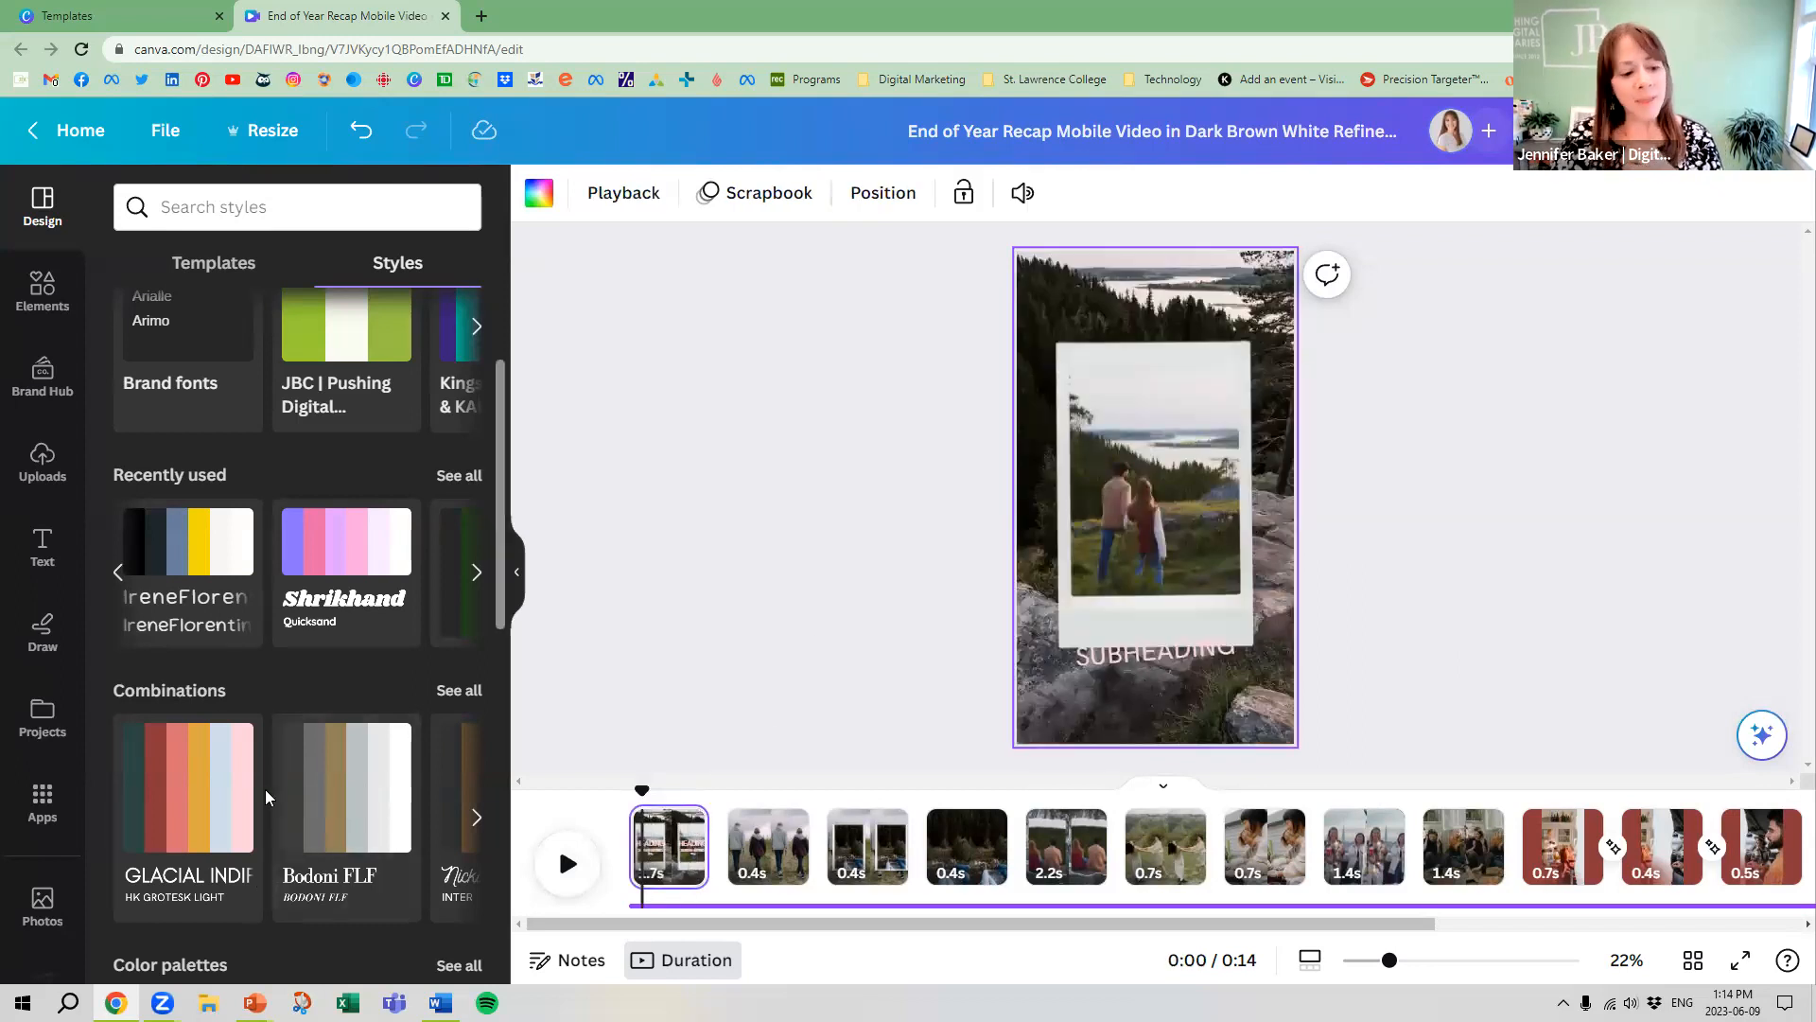
scroll(313, 530, down, 2)
scroll(312, 568, down, 2)
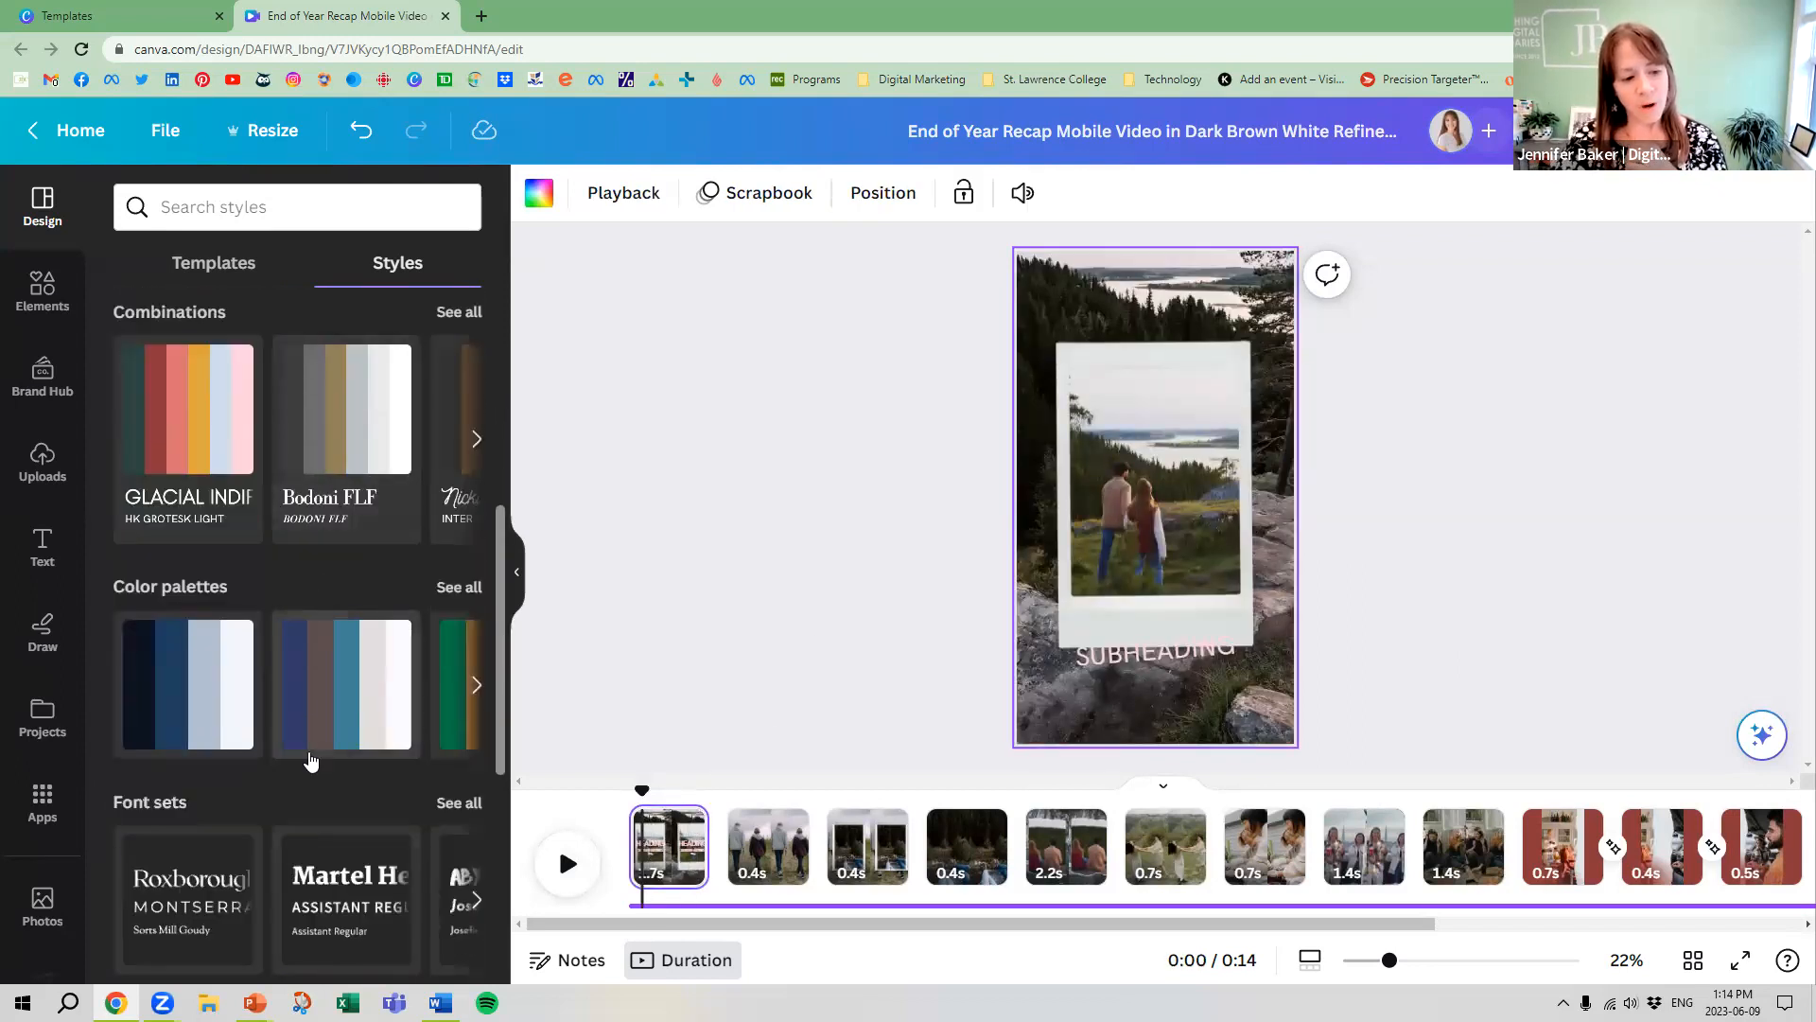
scroll(327, 745, up, 6)
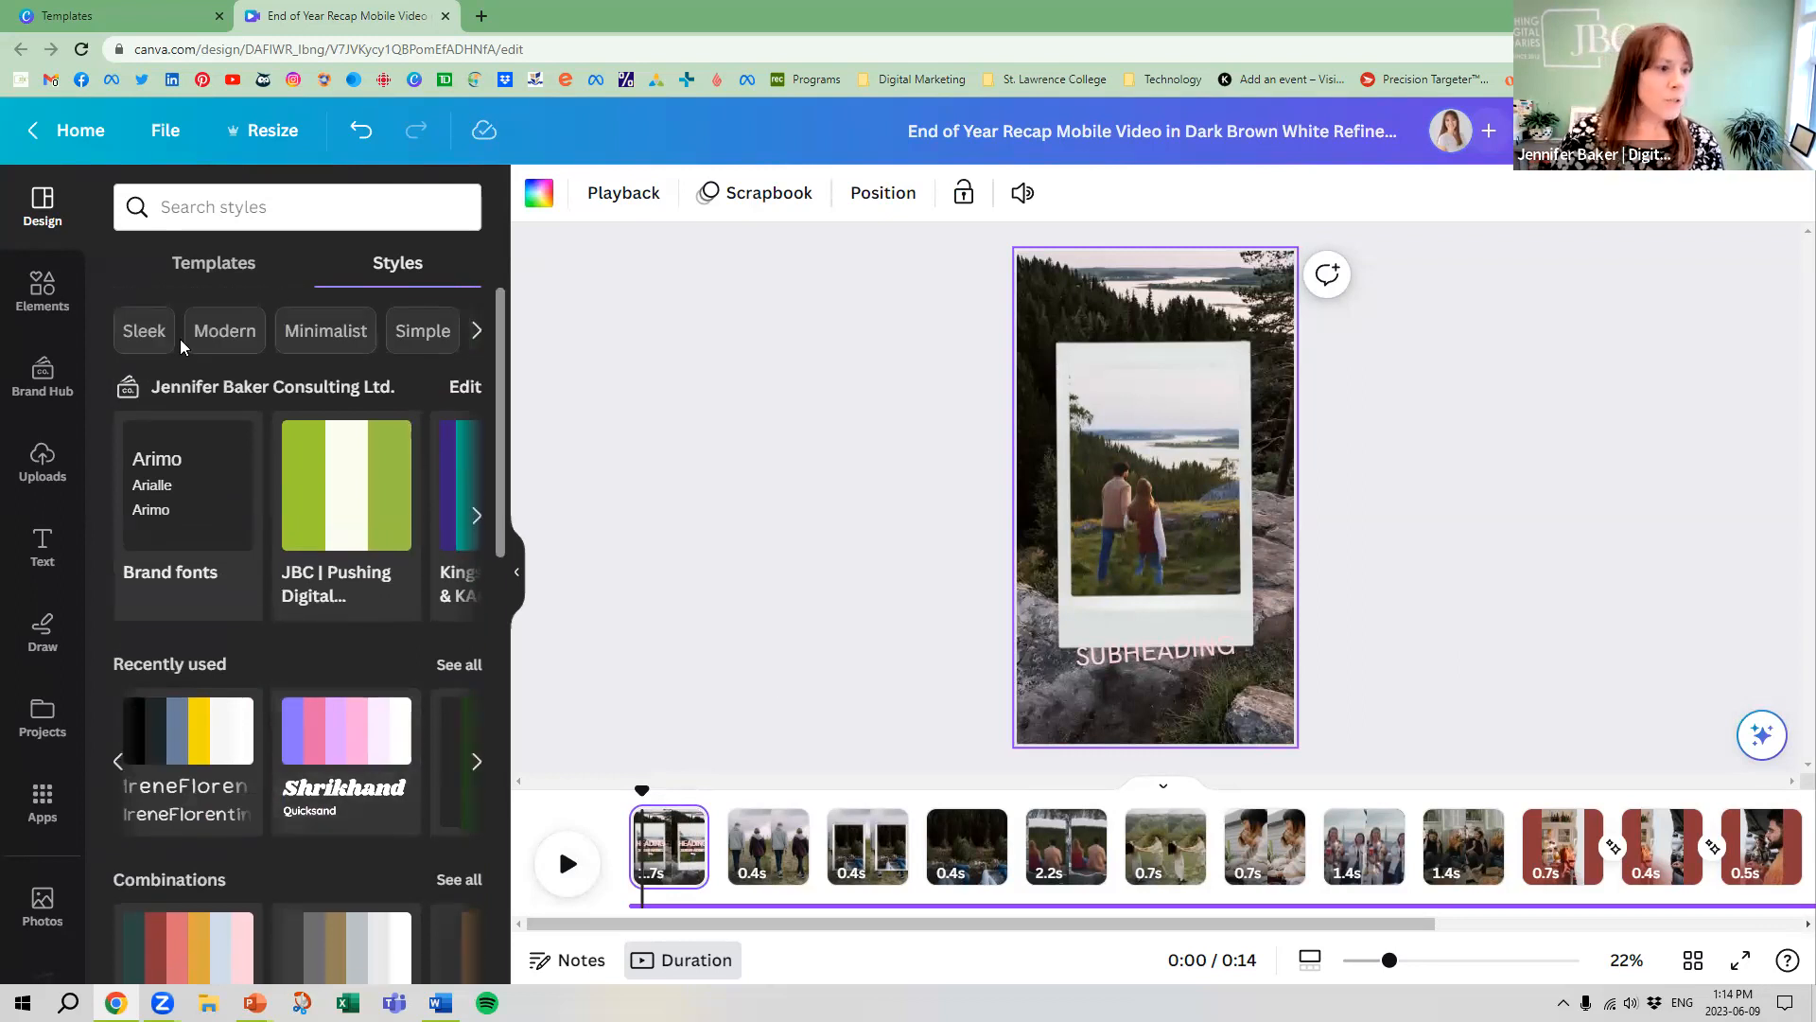
Replace all pages with the 4-page Lifestyle Instagram Reel in Purple Yellow Light Blue Retro Frames Style template
click(218, 264)
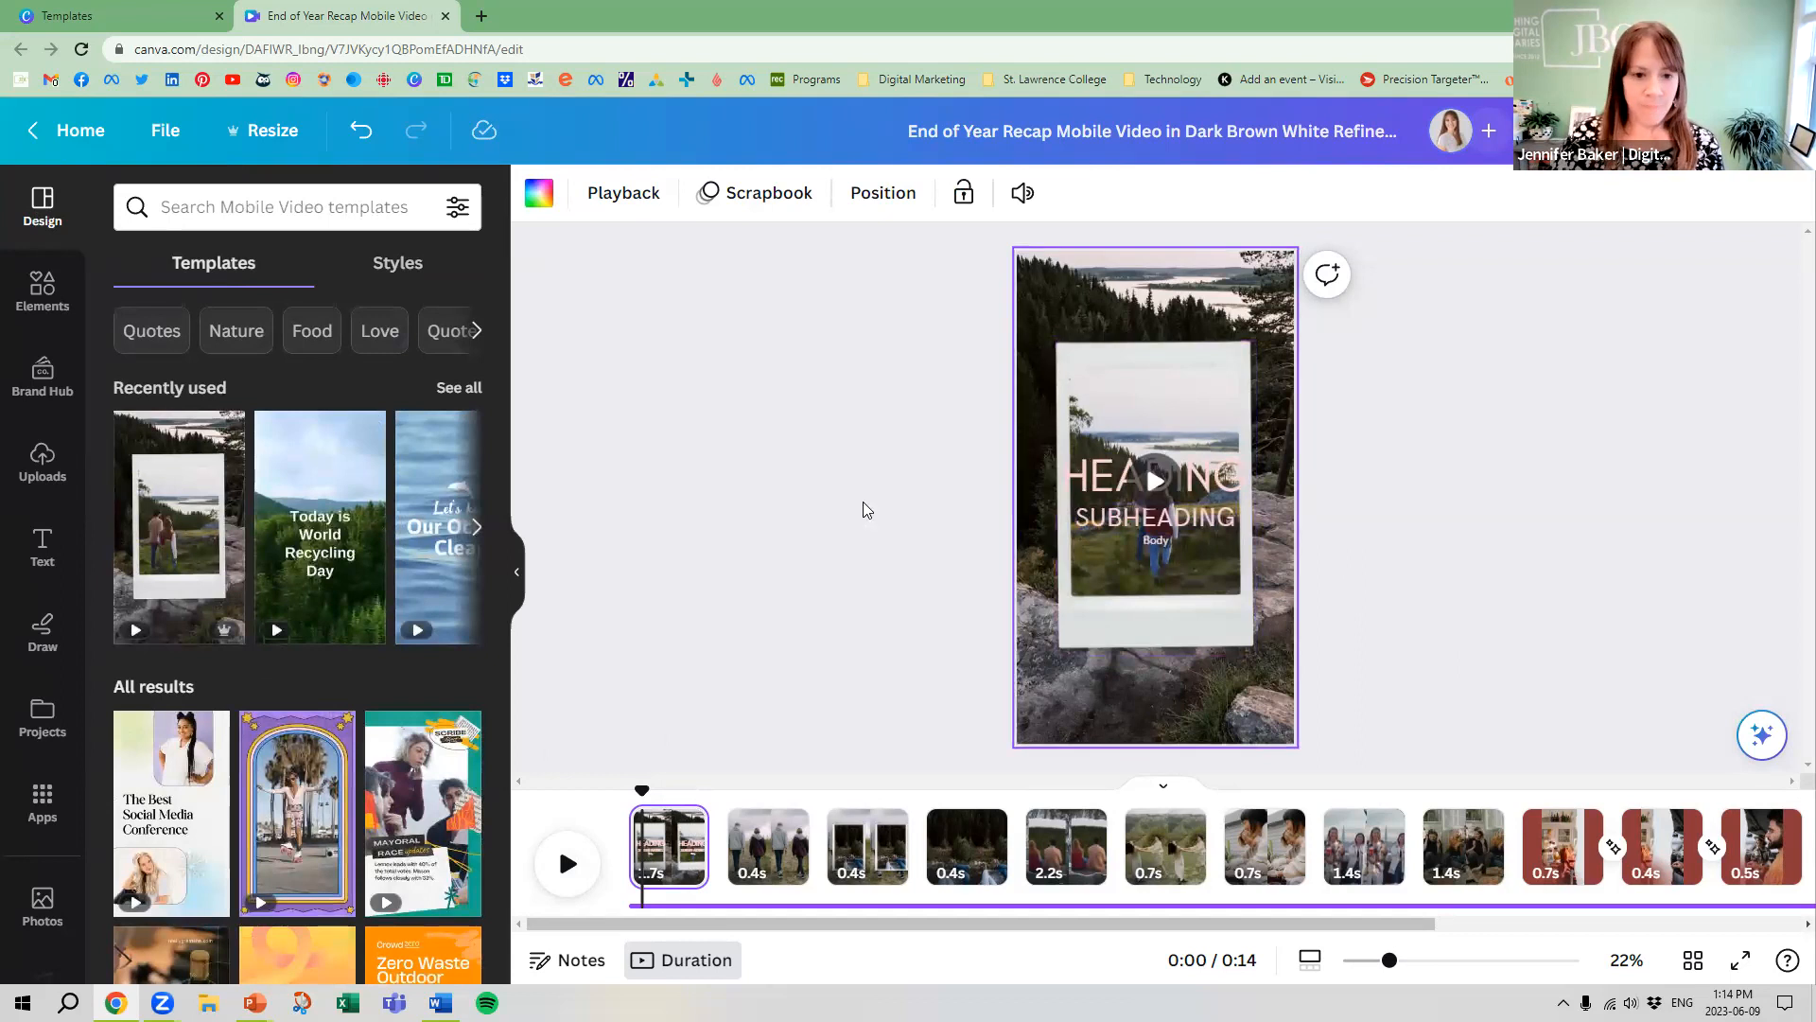
click(297, 809)
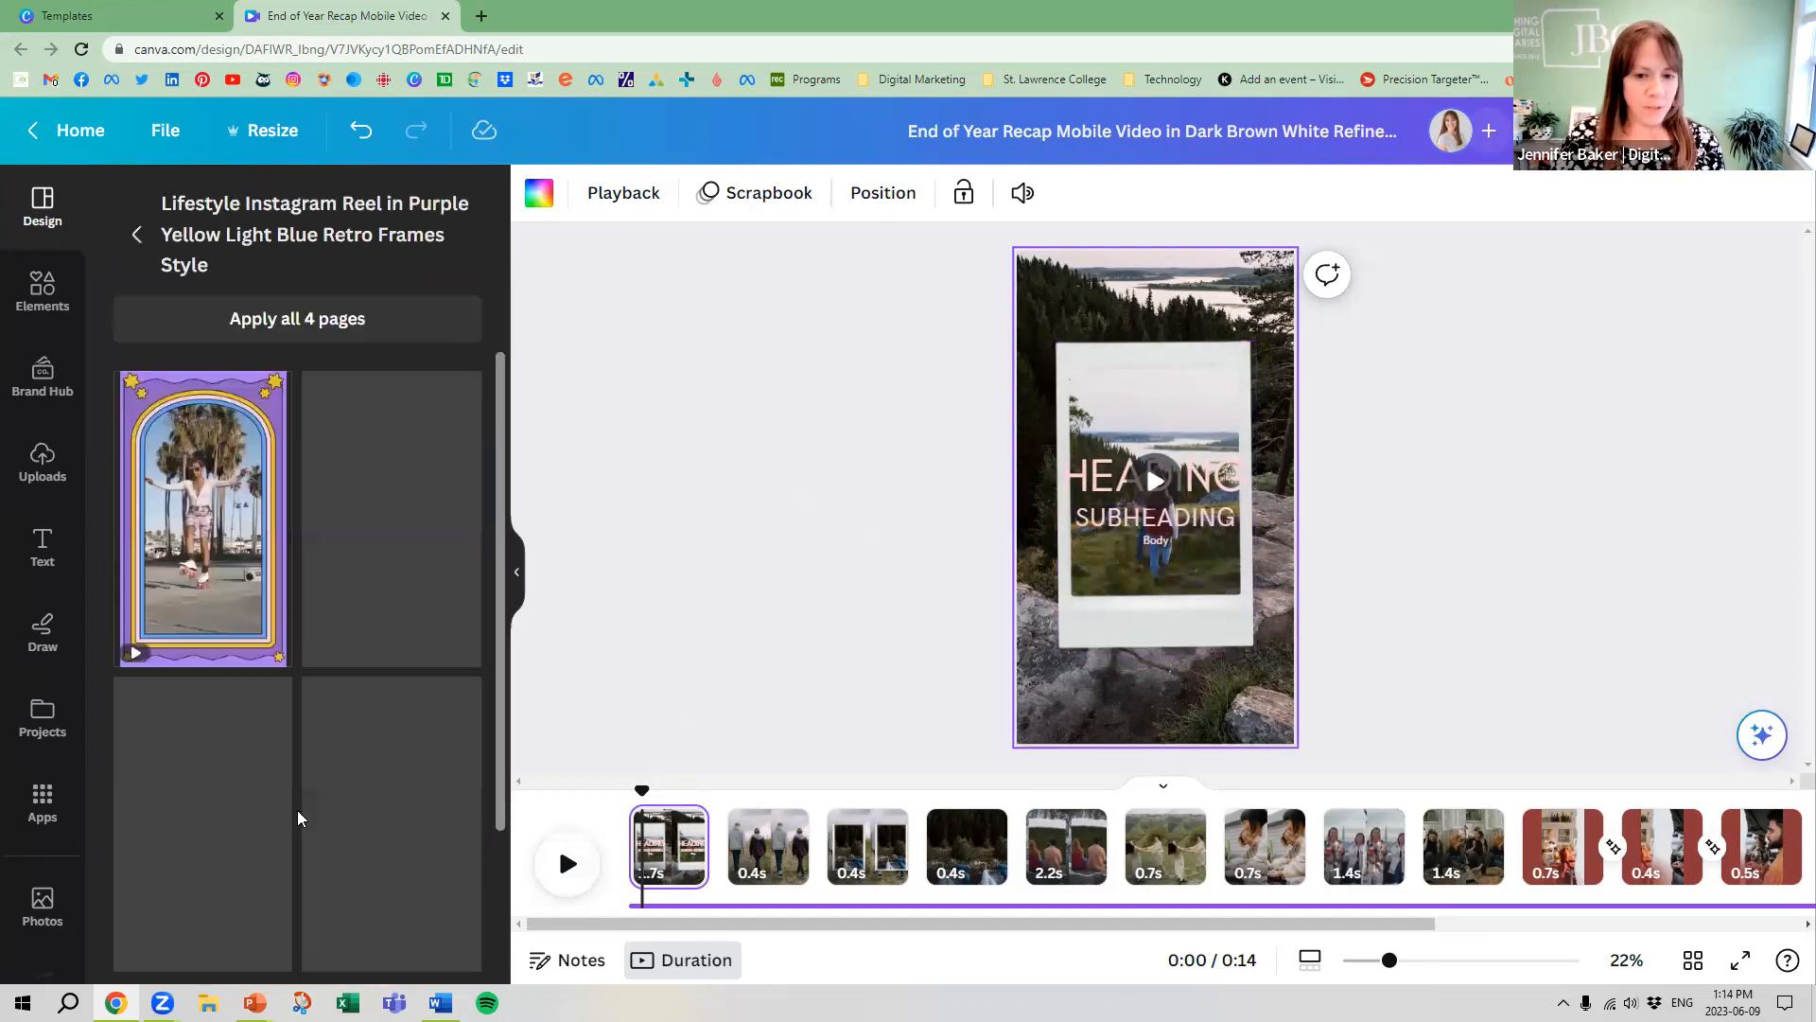
click(244, 455)
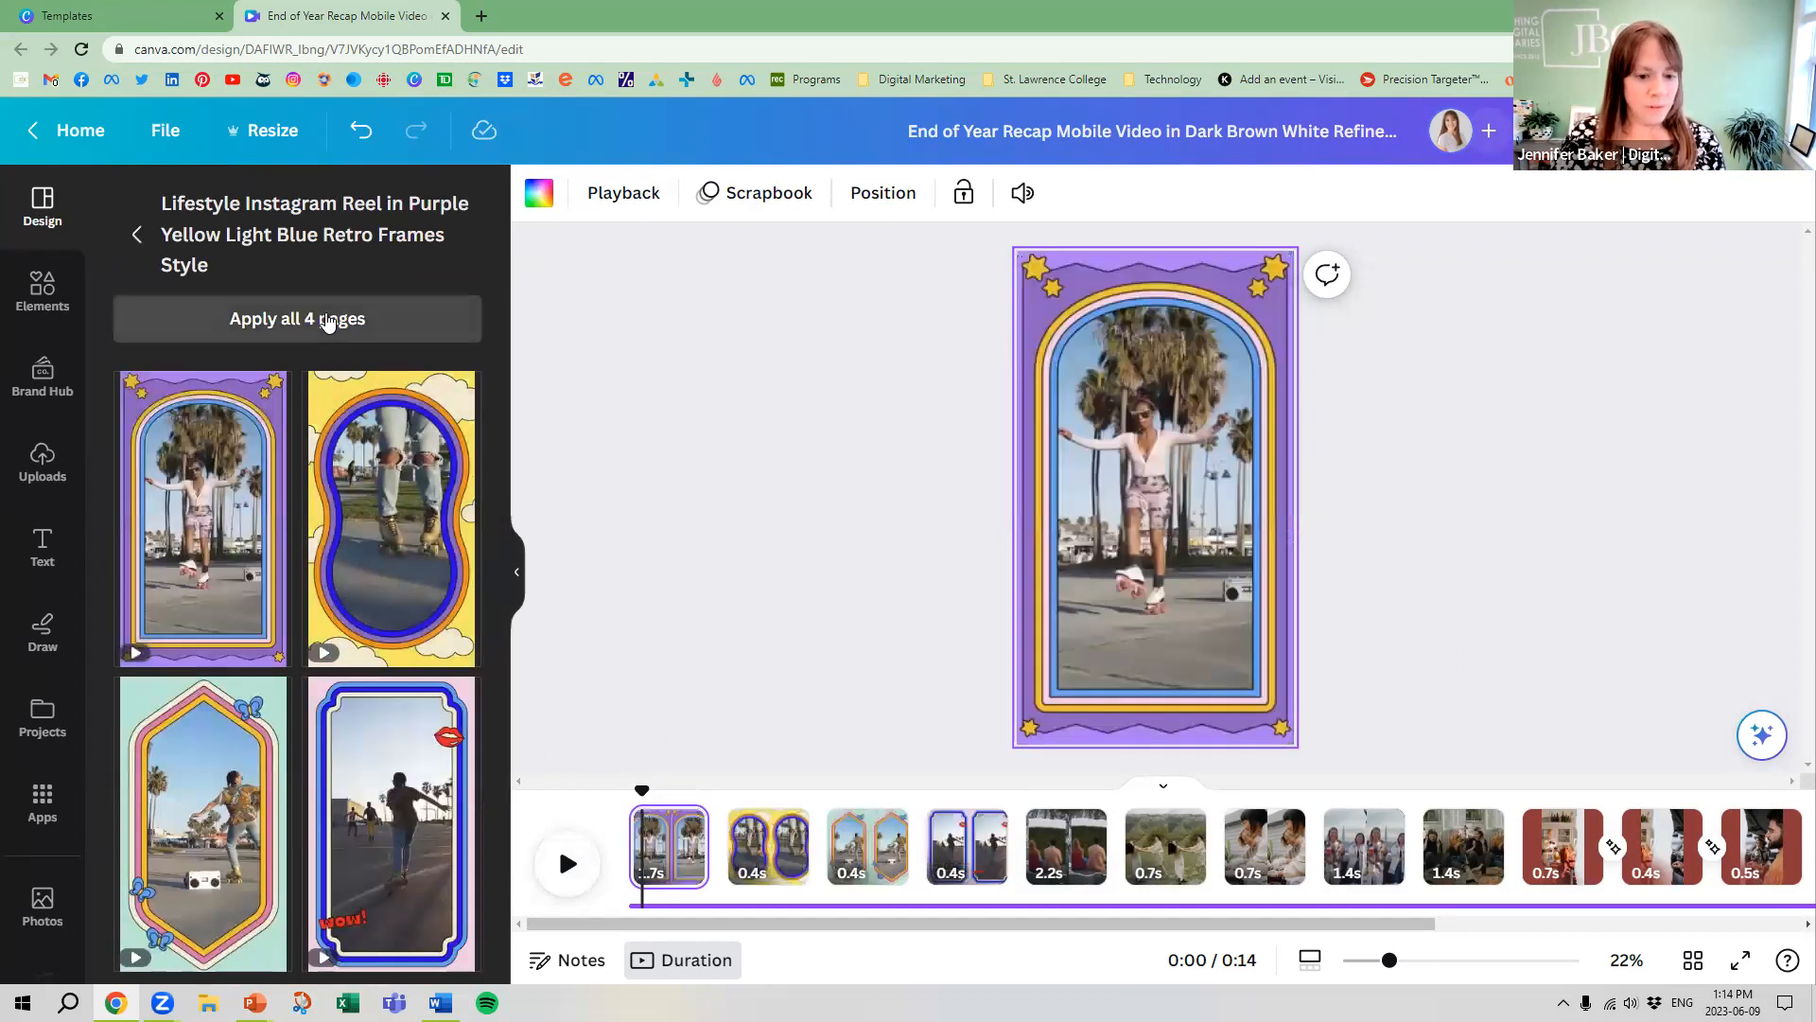
click(327, 322)
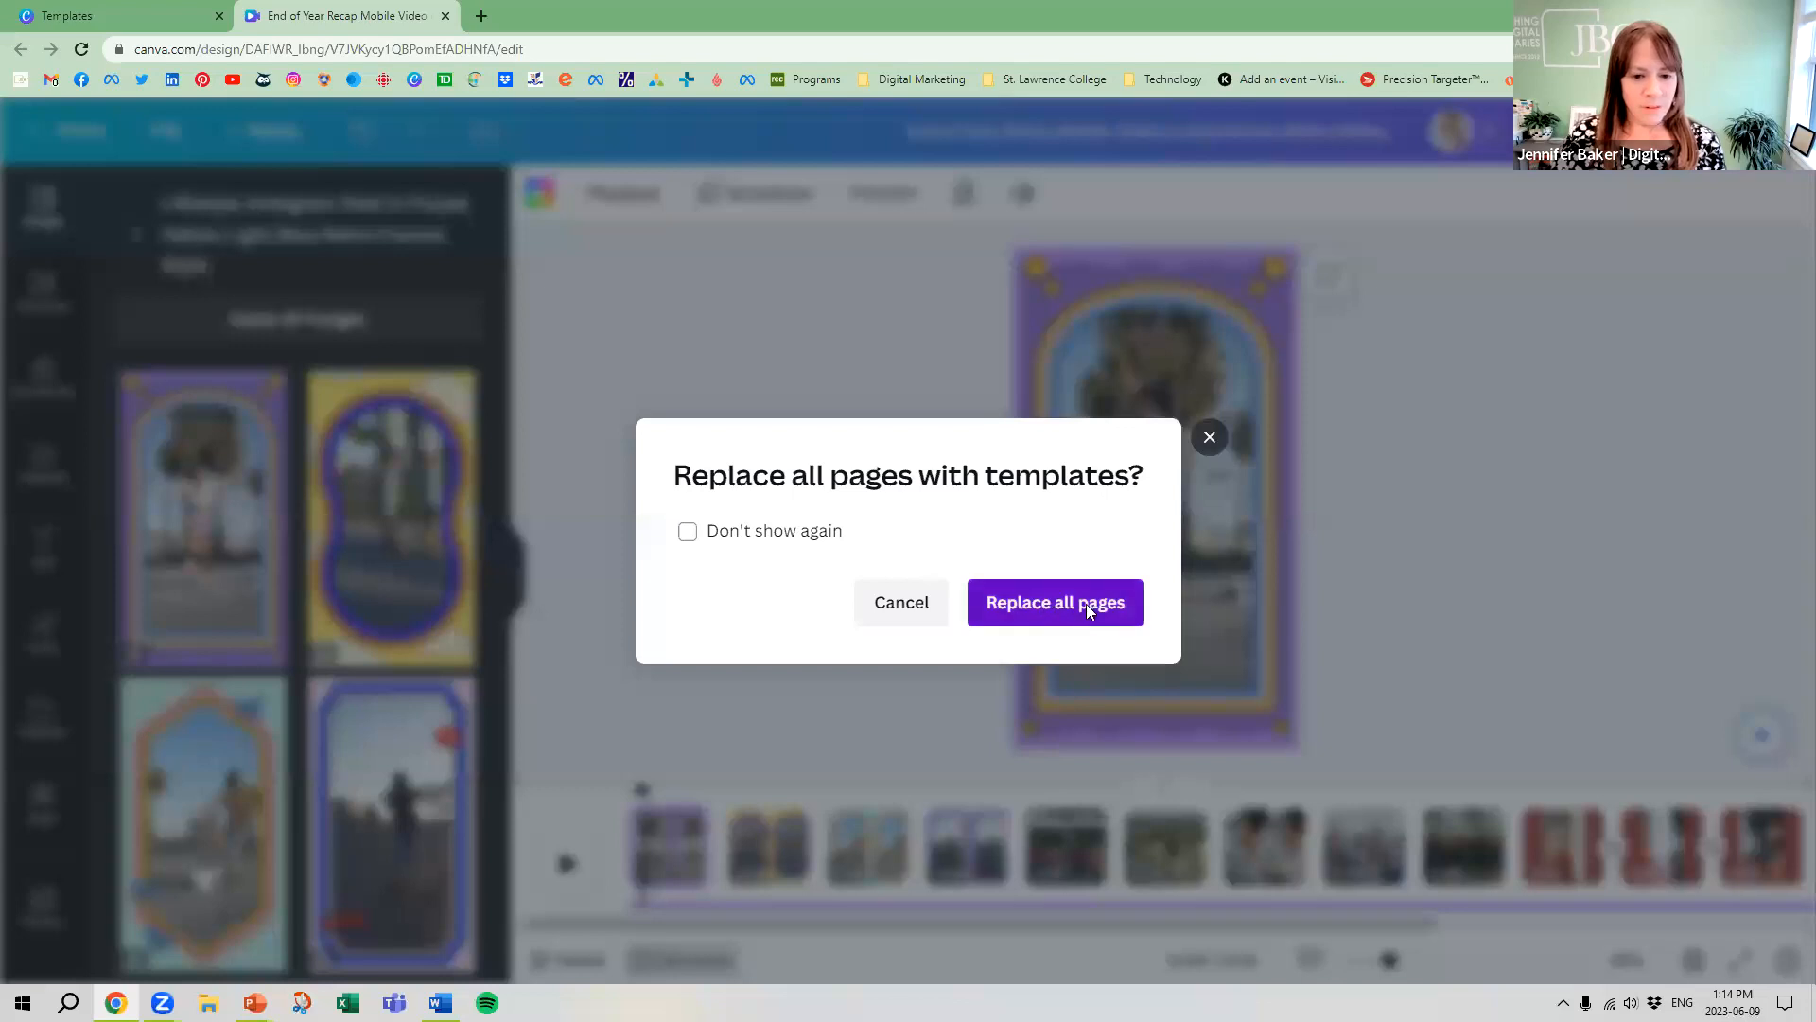
click(1088, 610)
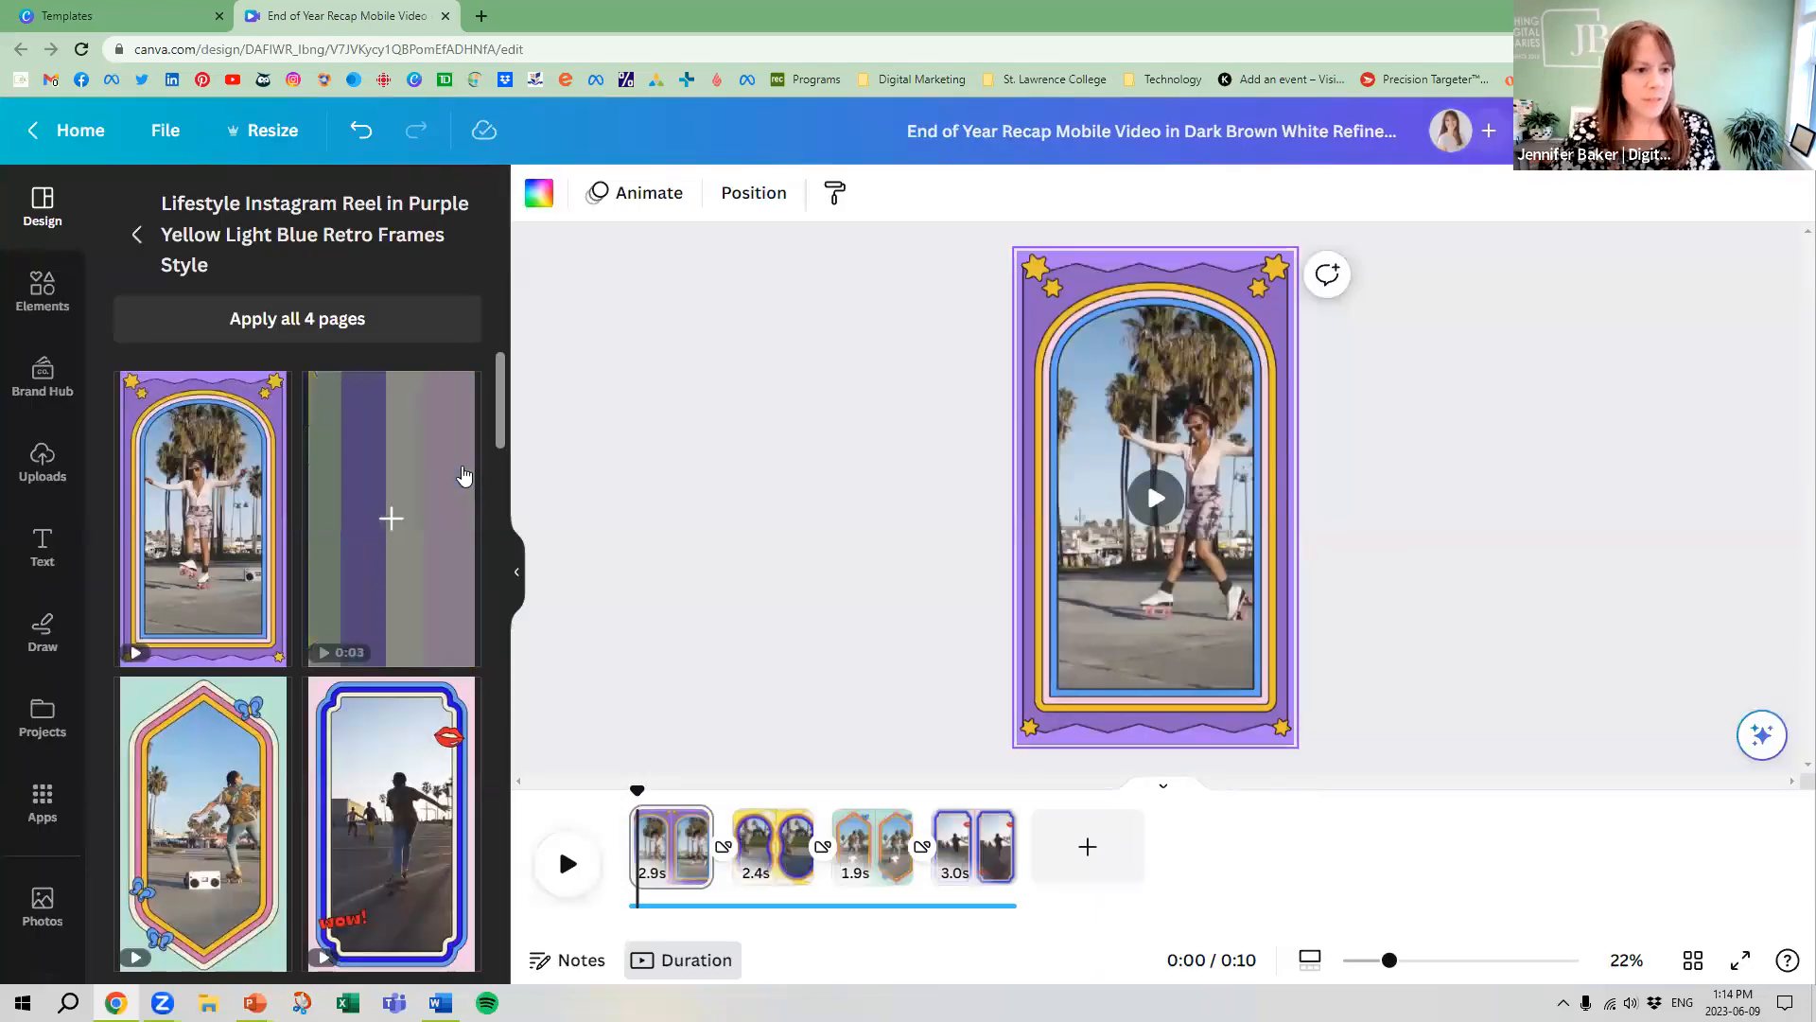
Apply the recently used Shrikhand and Quicksand style to all pages of the retro reel, and check the second and third pages
click(139, 232)
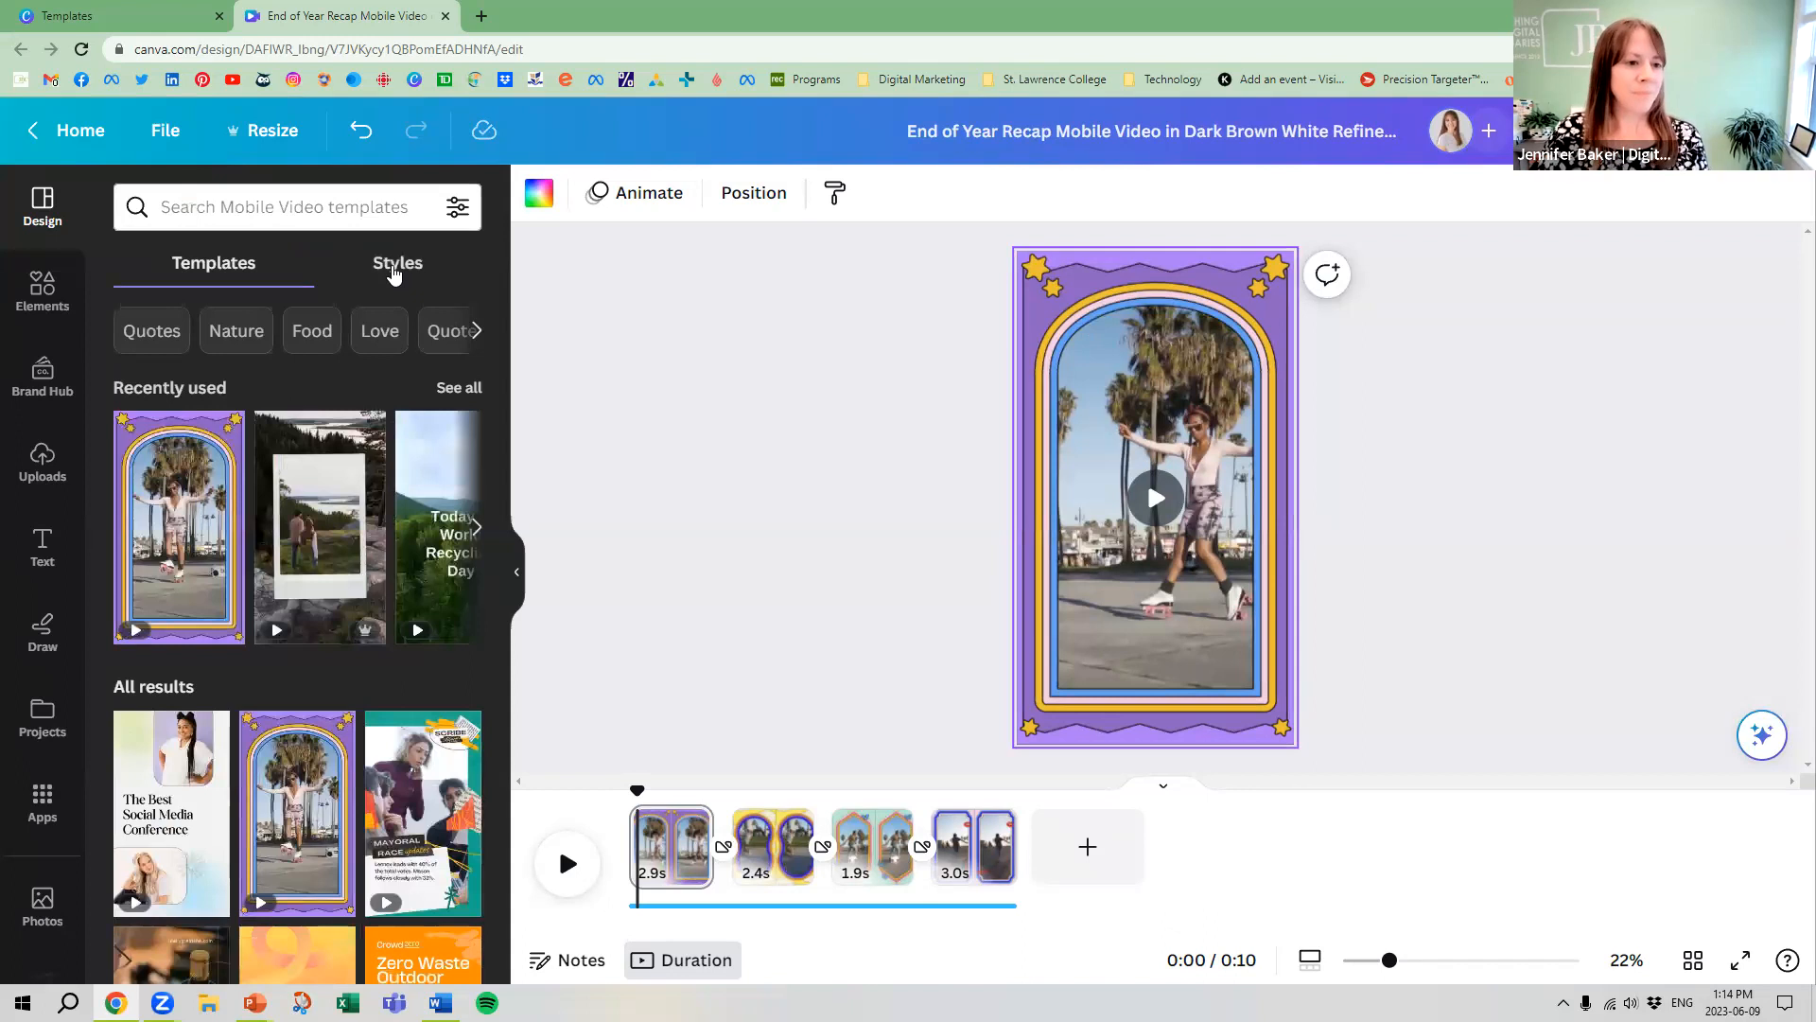
click(397, 263)
click(346, 755)
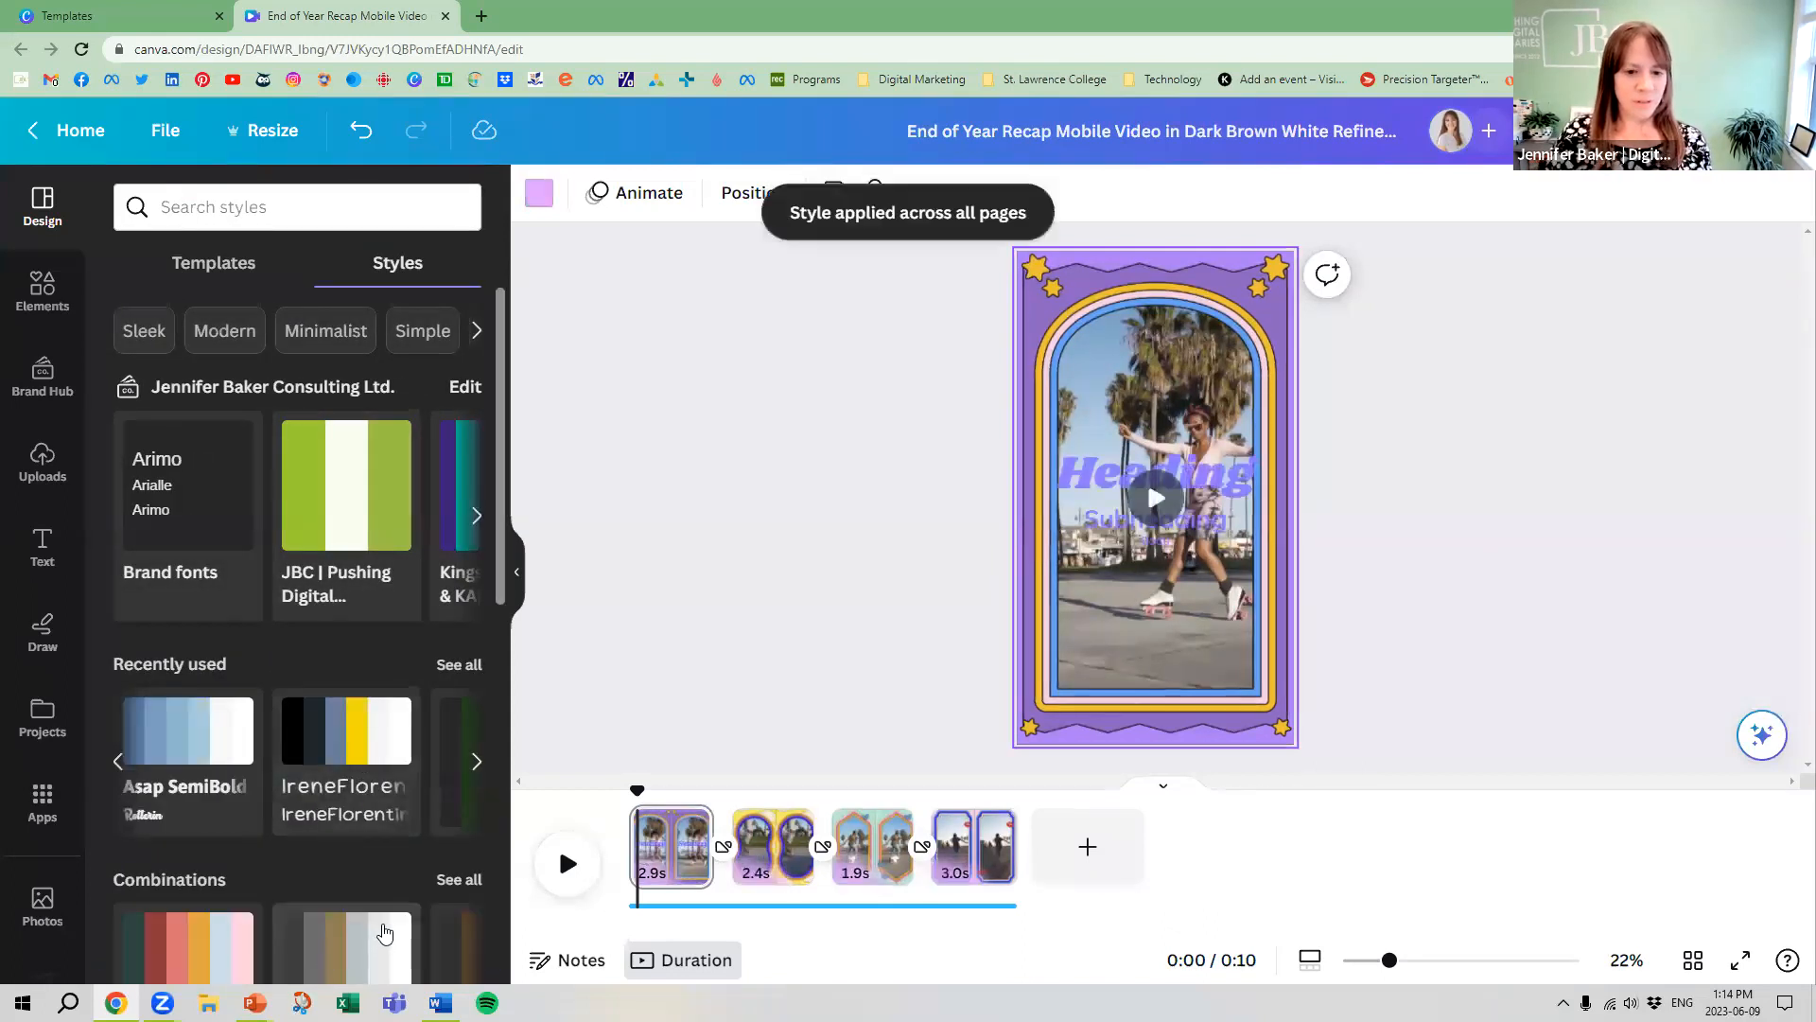
click(771, 837)
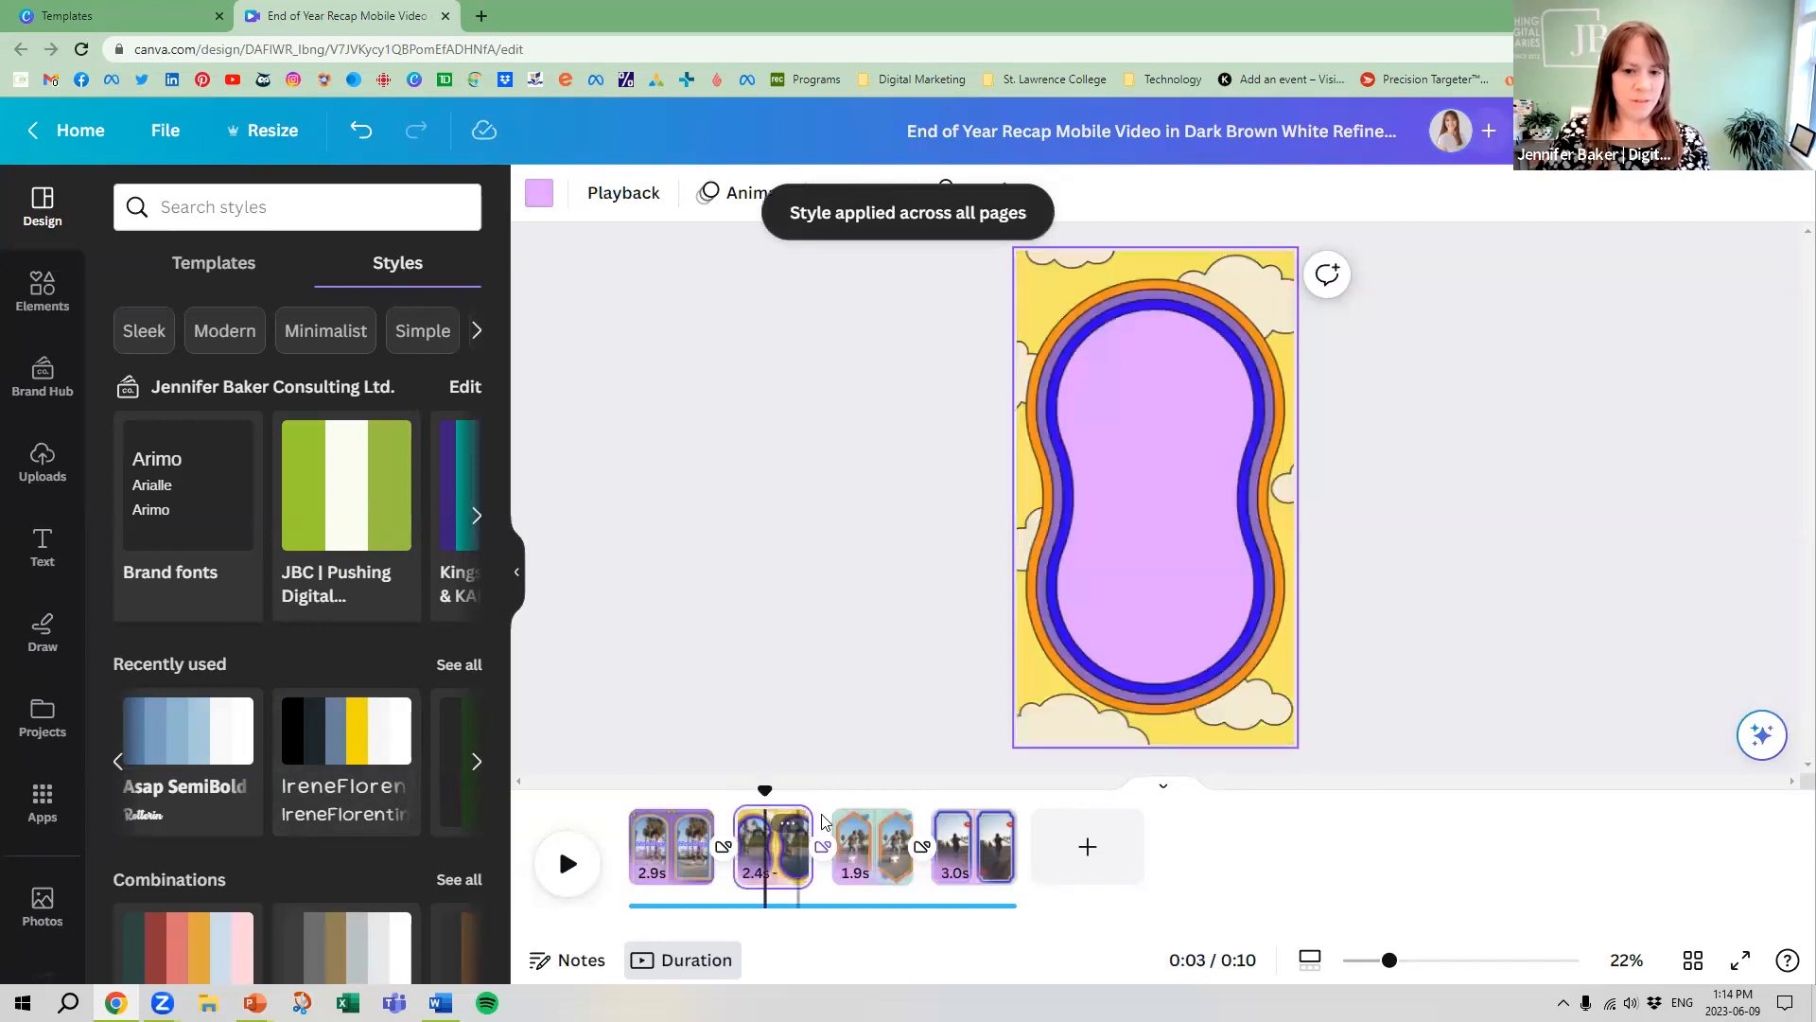
right_click(894, 842)
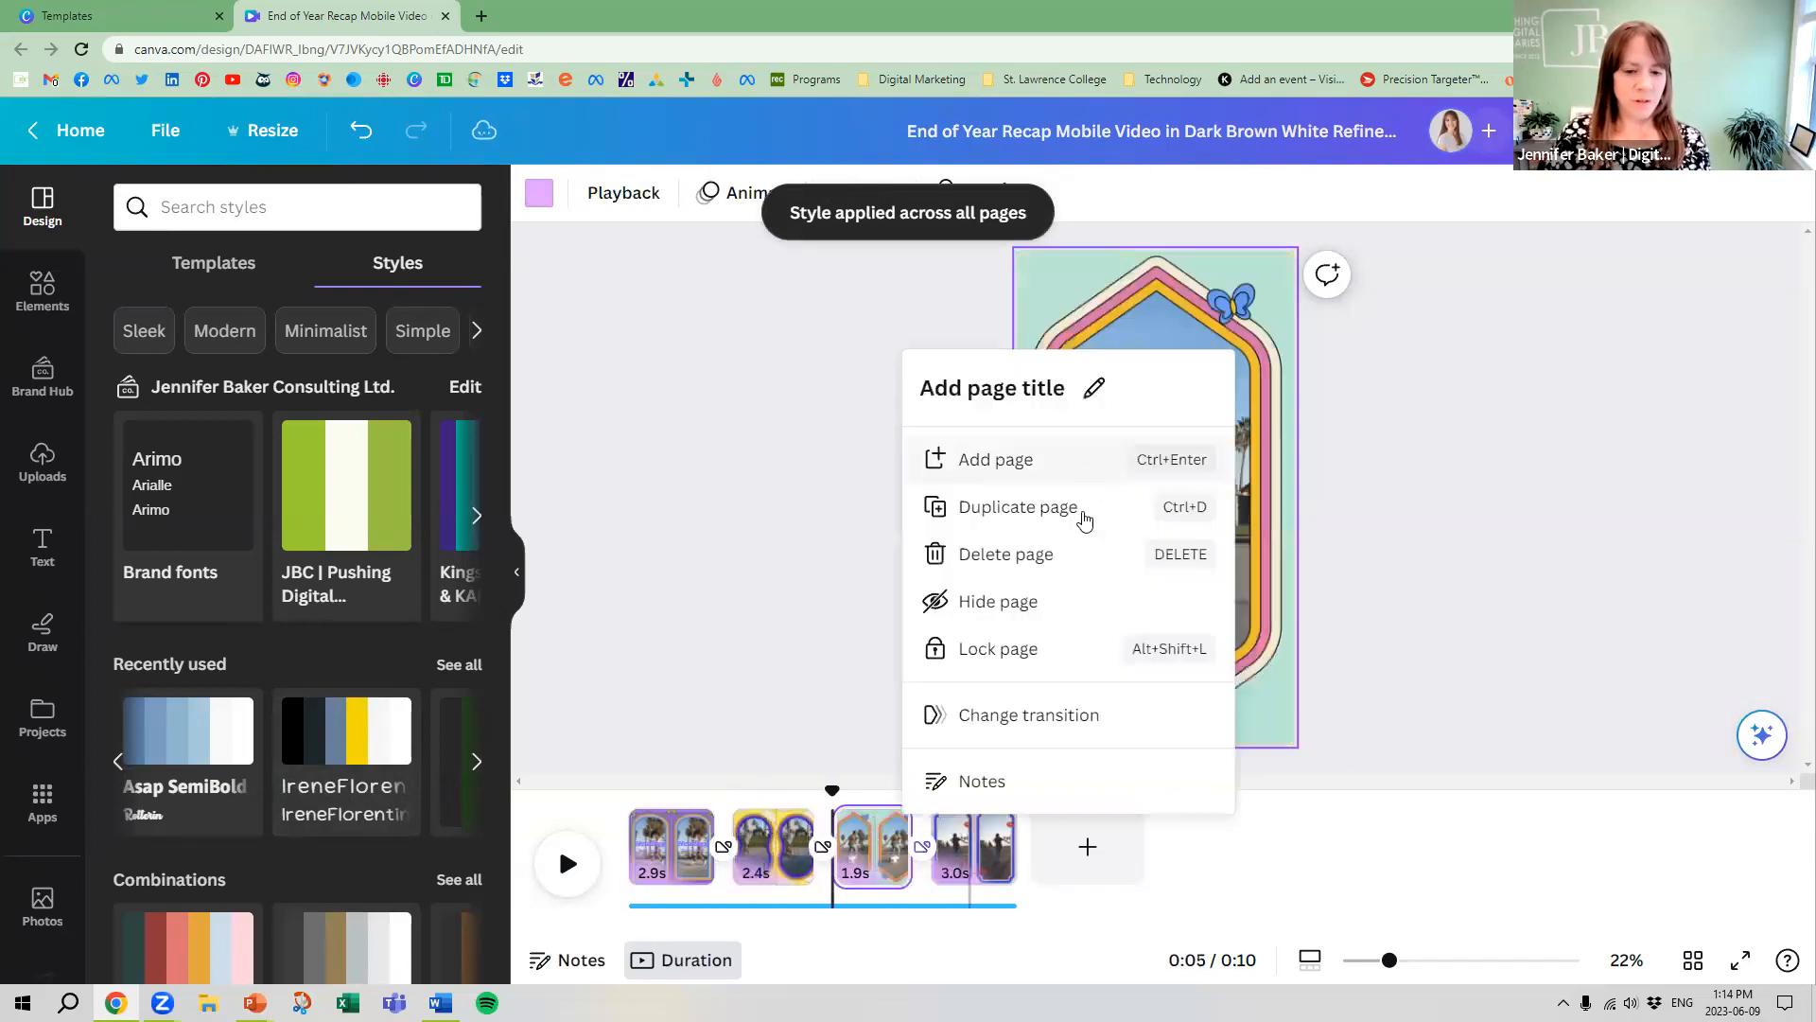
click(782, 401)
Replace all pages with the 5-page Yellow Green Black Contemporary Editorial Politics News Instagram Reel Video template
click(199, 263)
scroll(445, 698, down, 1)
click(444, 698)
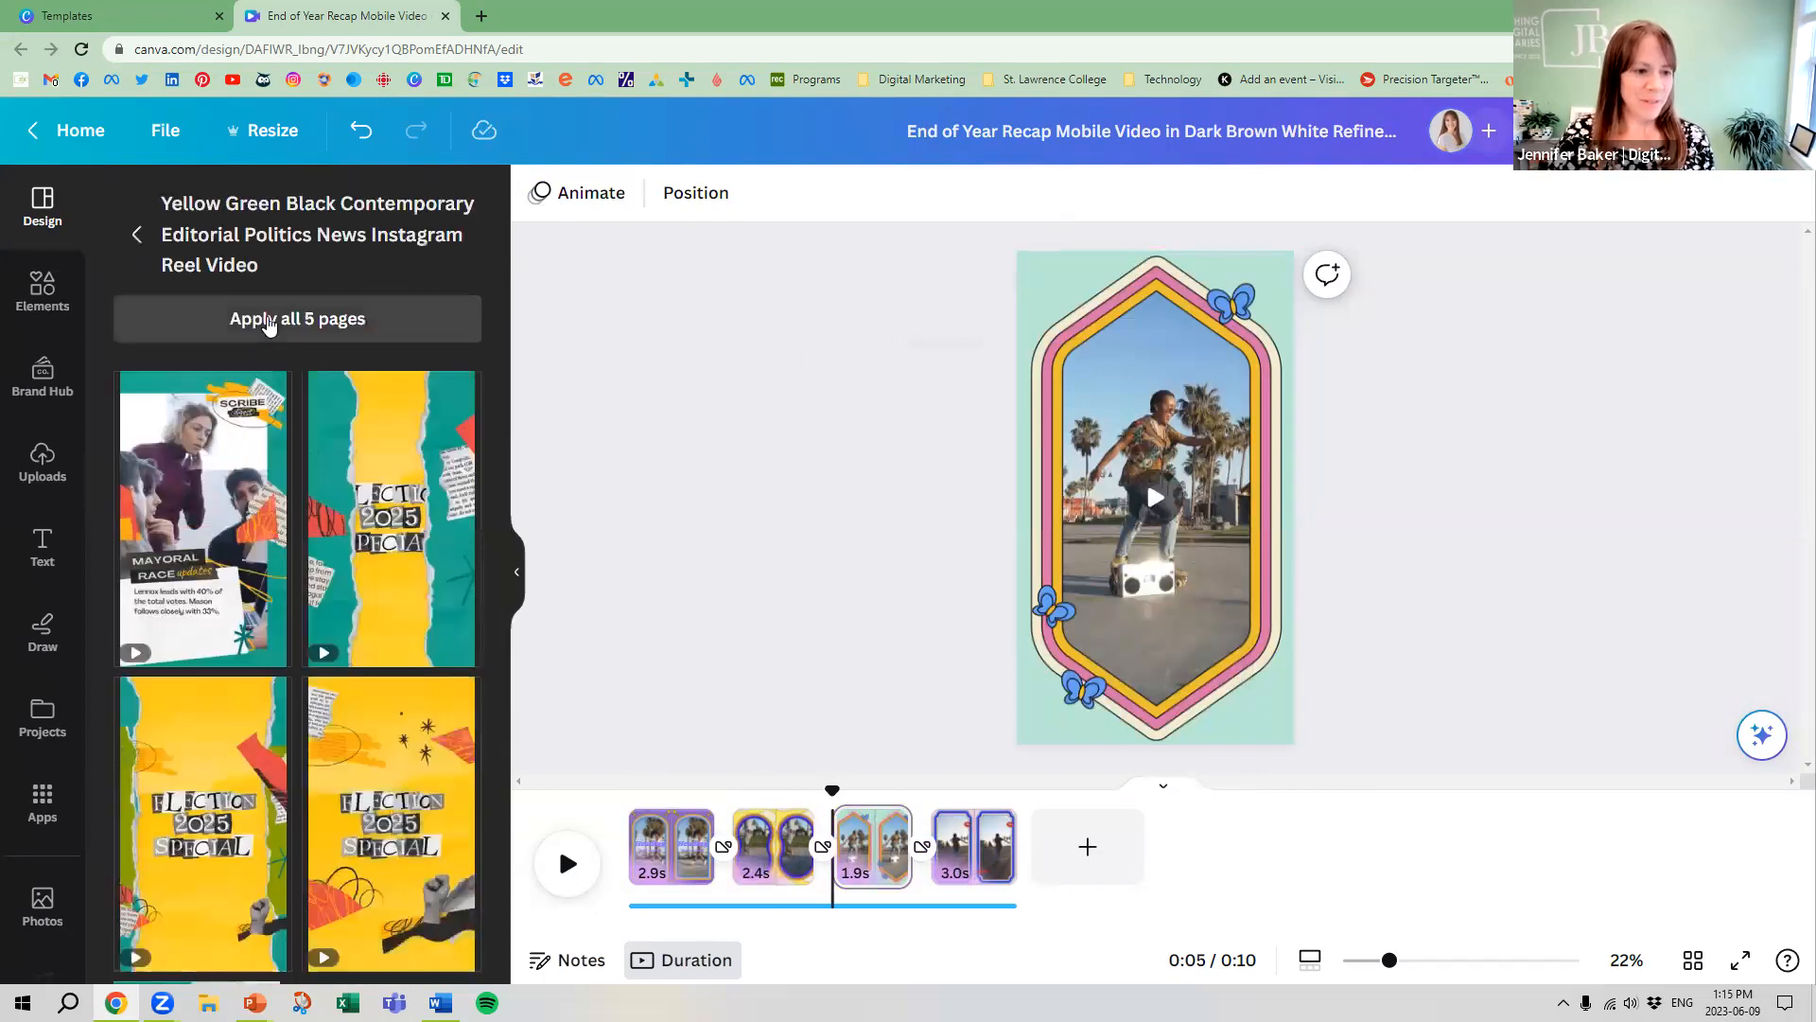
click(267, 327)
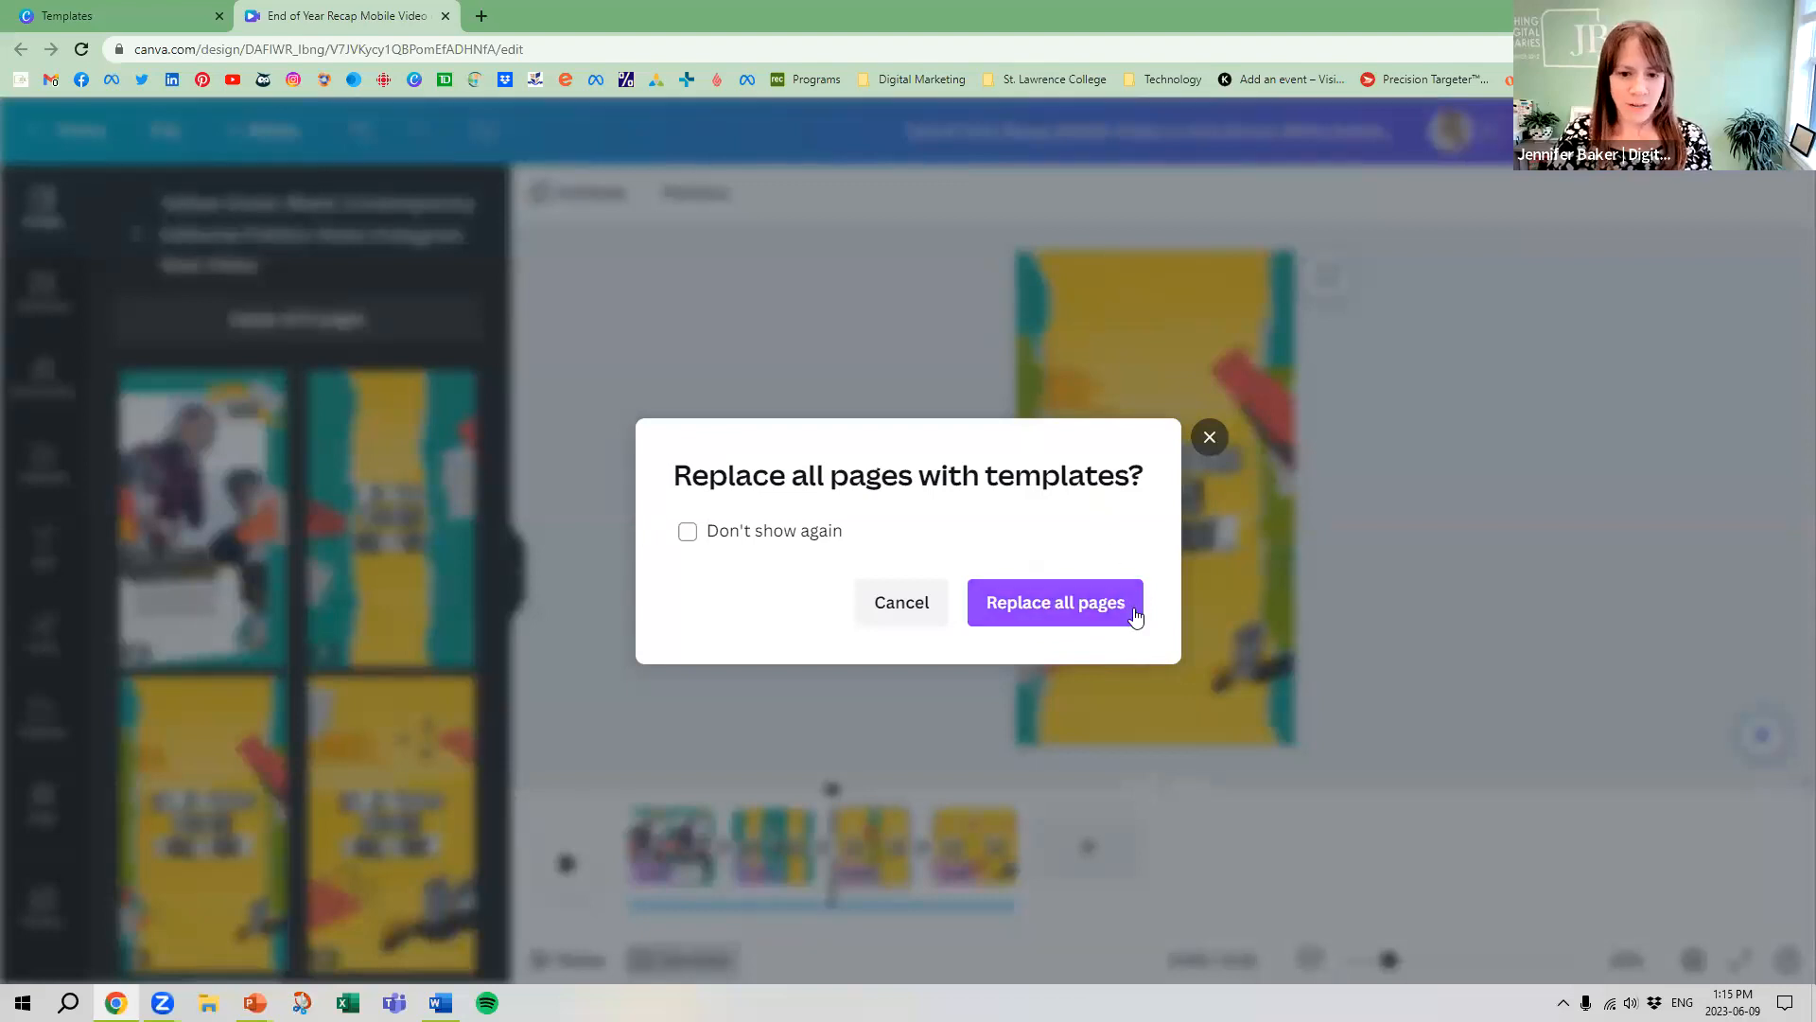
click(1072, 603)
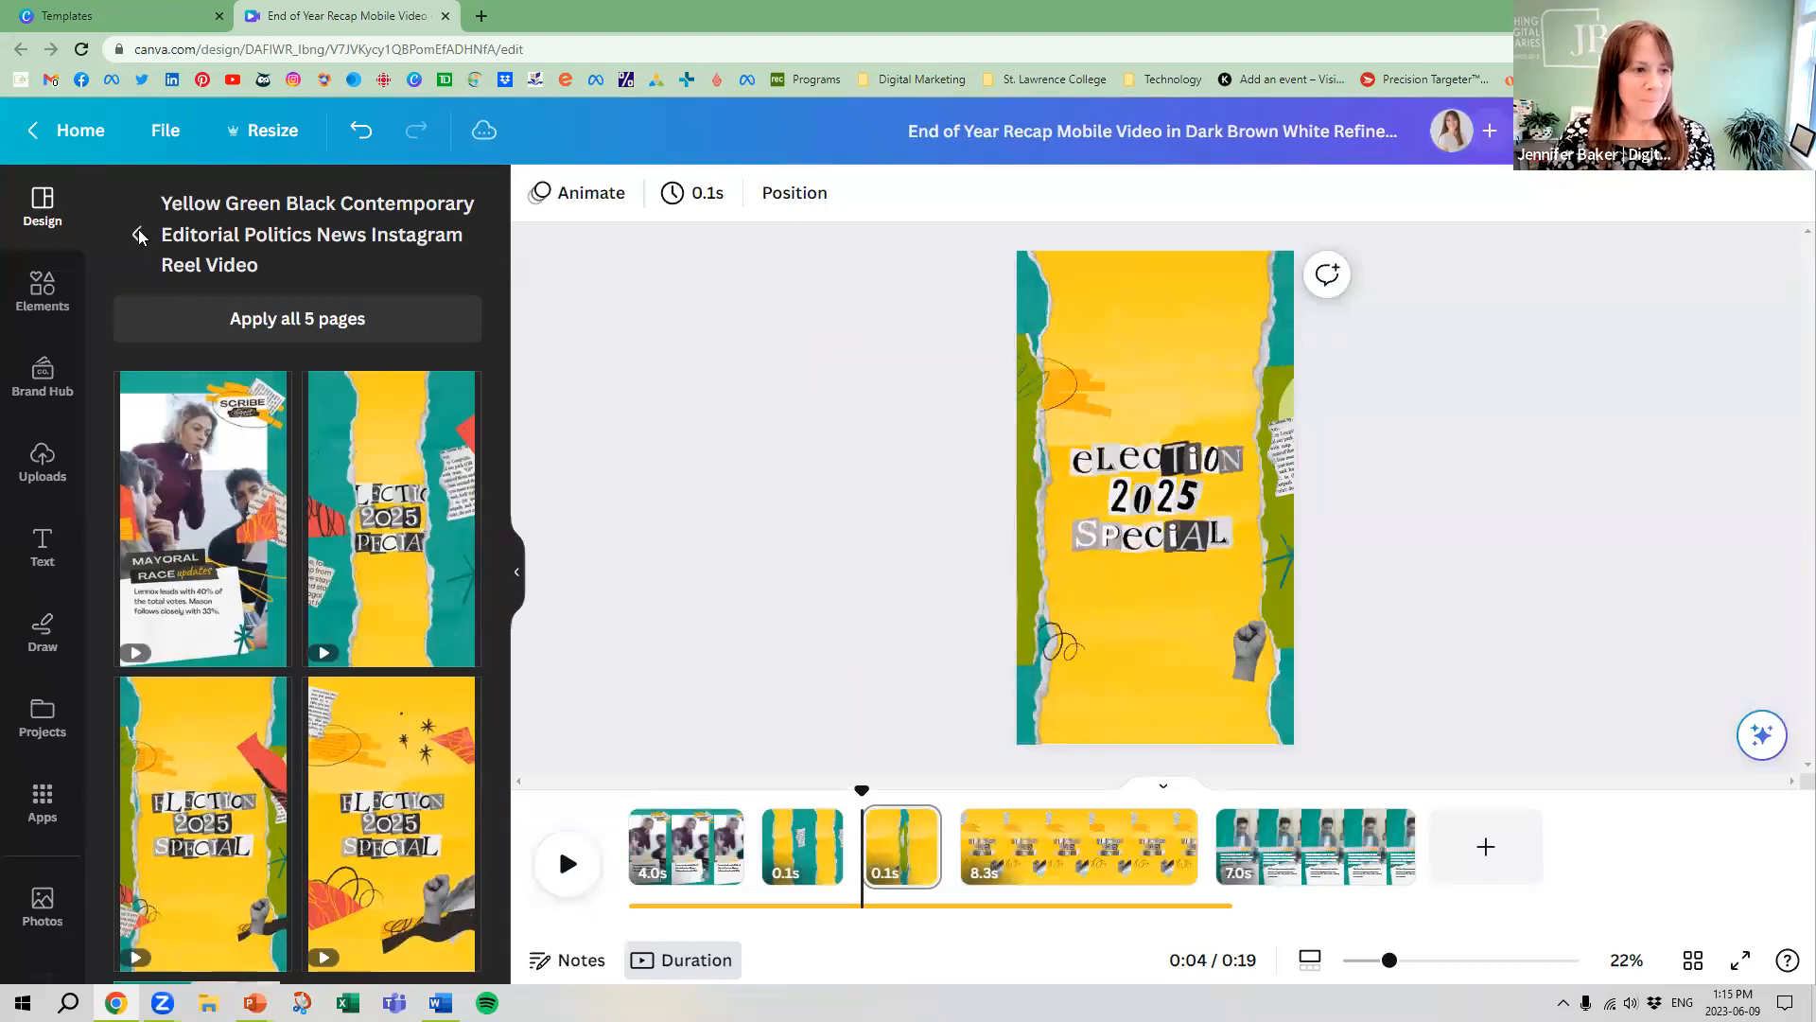
Apply the red, orange and pink combination style with the HK Grotesk Light font to all pages of the election reel
click(139, 237)
click(394, 265)
scroll(187, 776, down, 3)
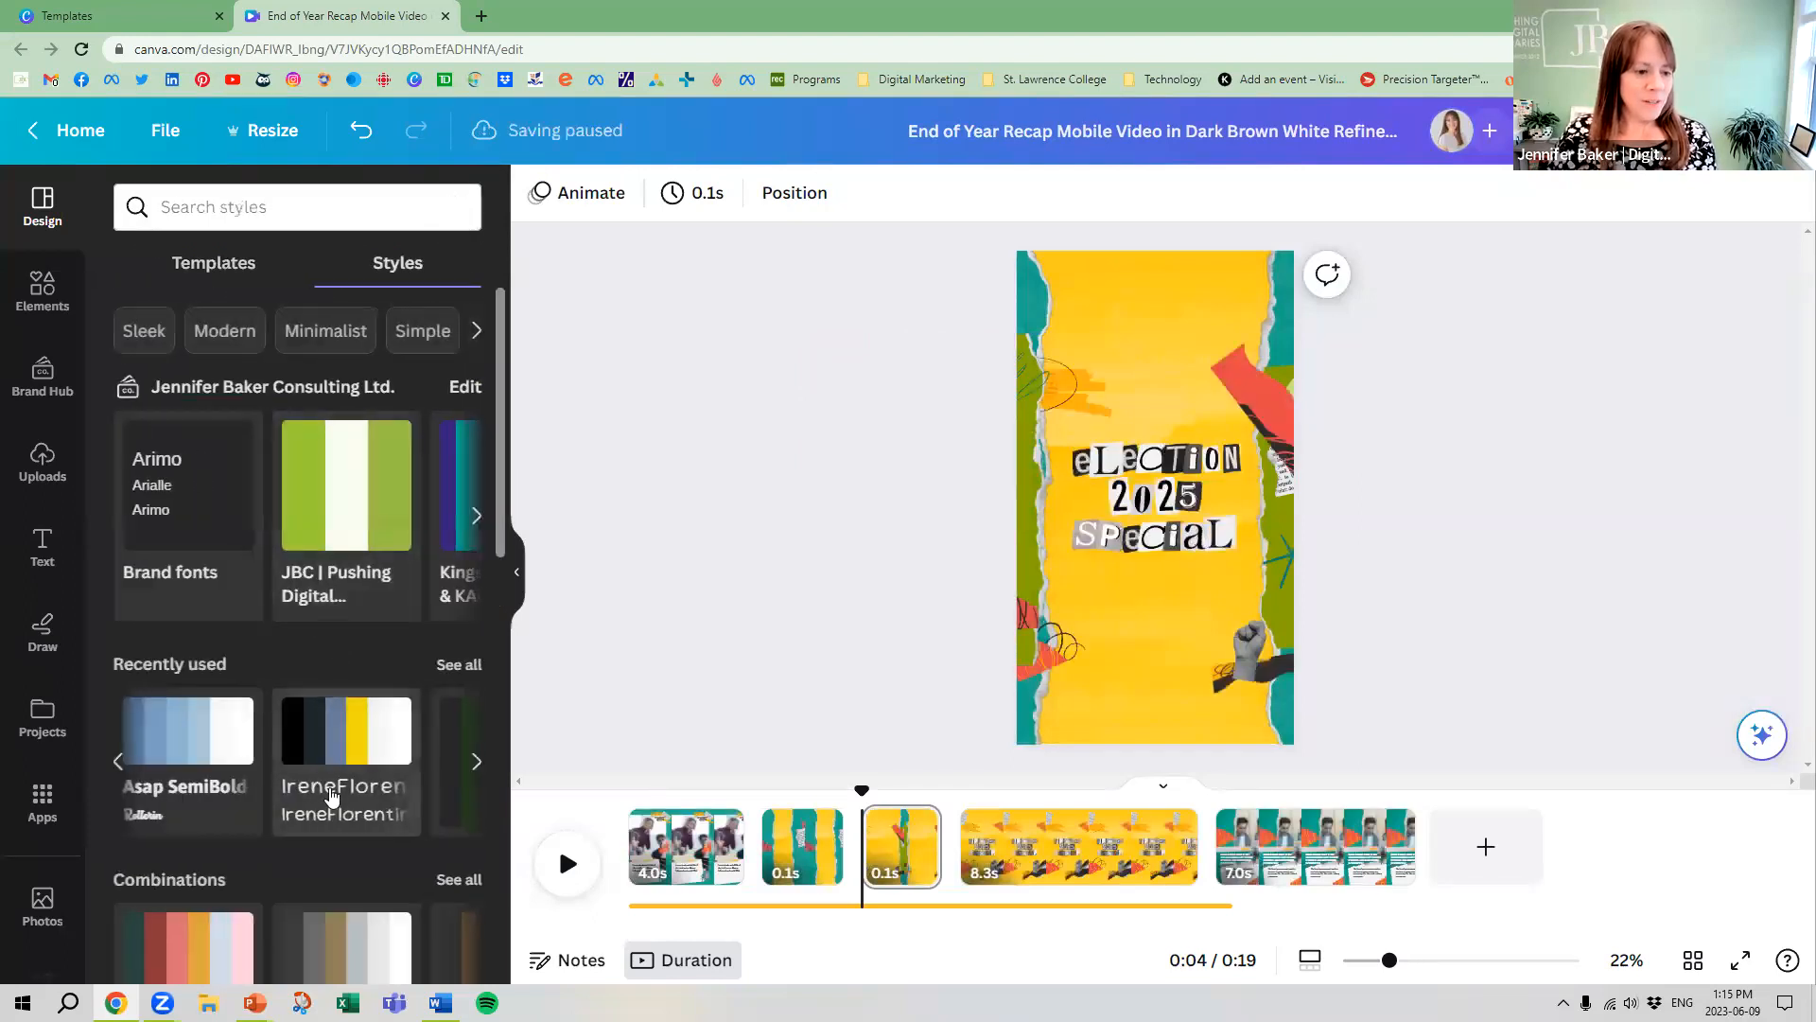
click(186, 775)
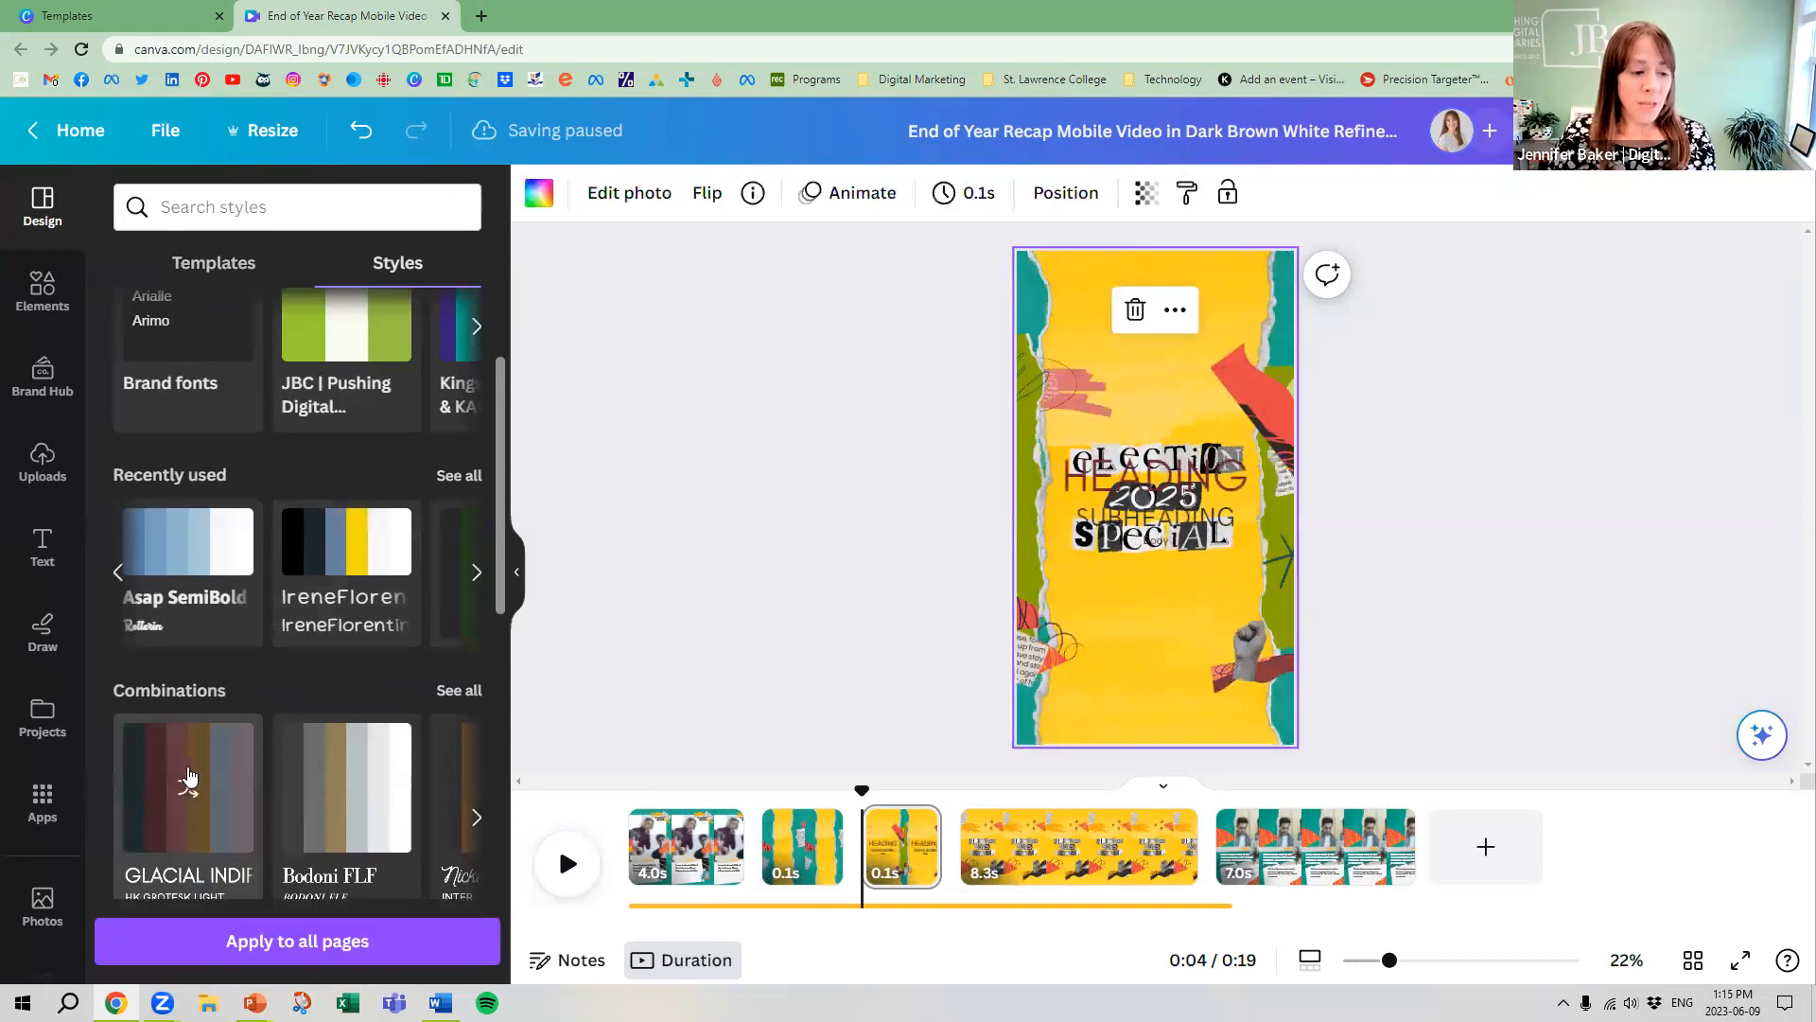
click(323, 947)
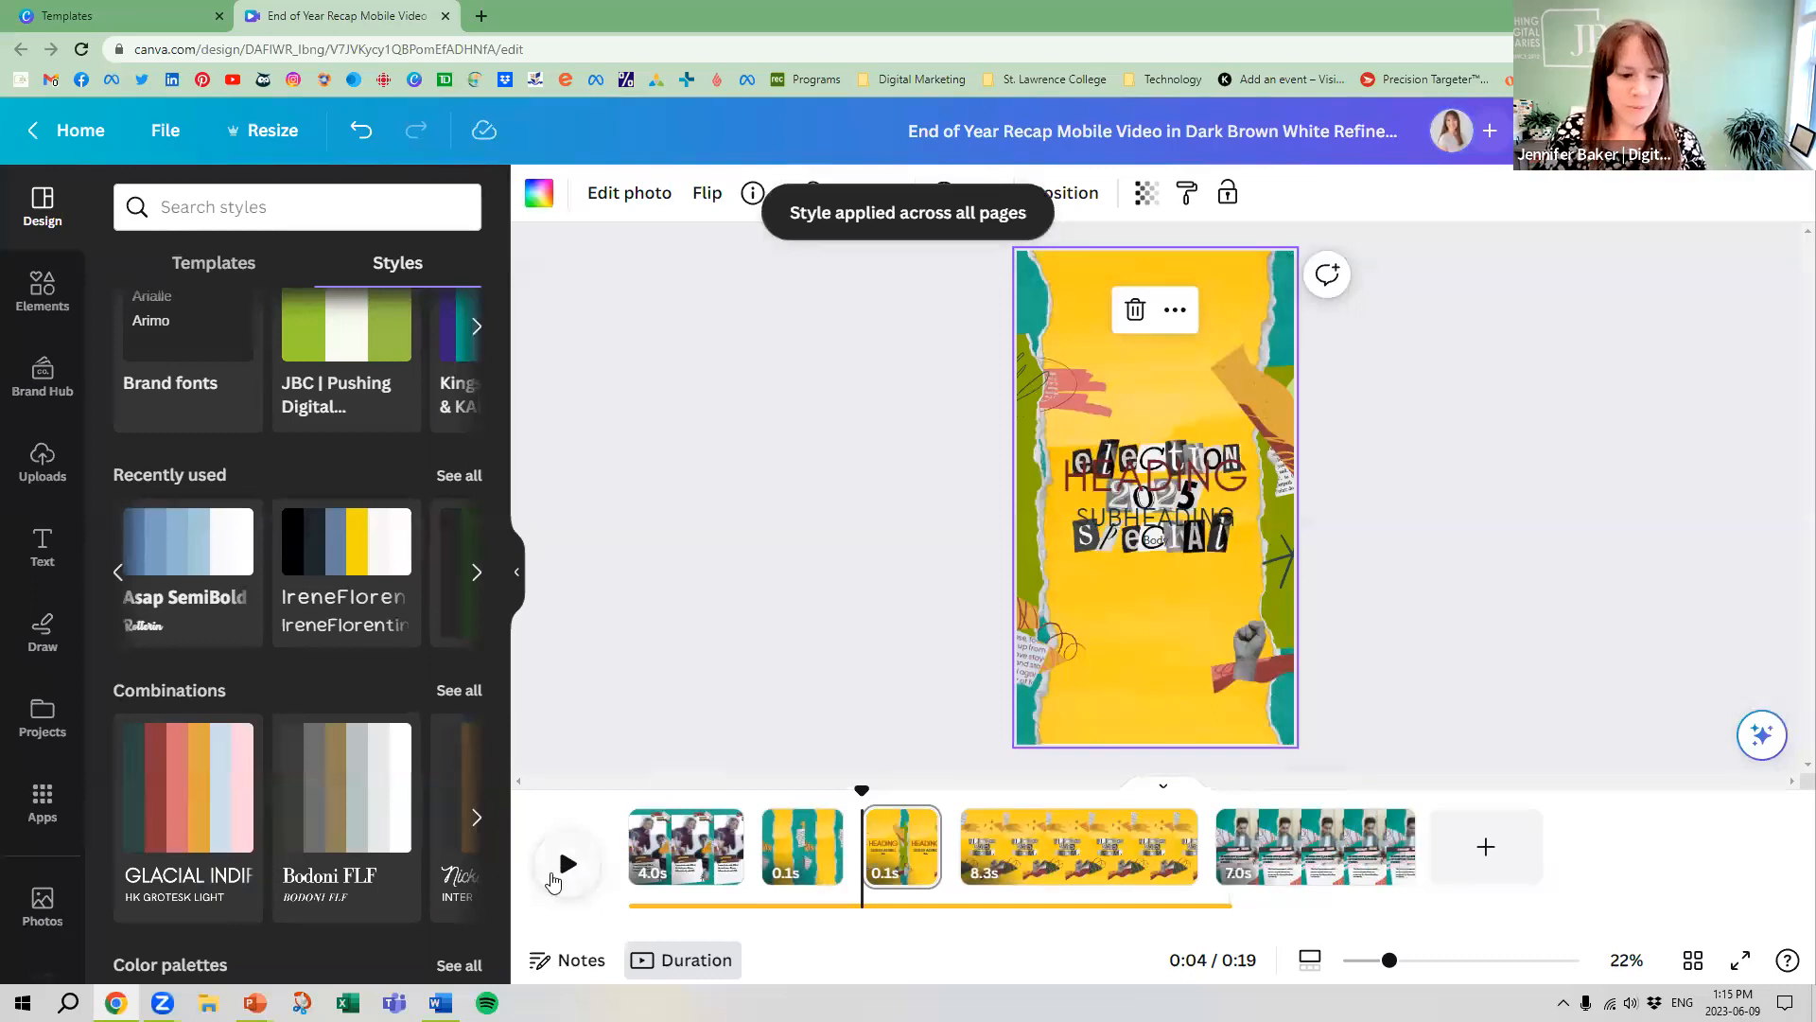
Check the first clip, bring back the template list, and delete the 8.3-second Election 2025 Special page from the timeline
click(643, 857)
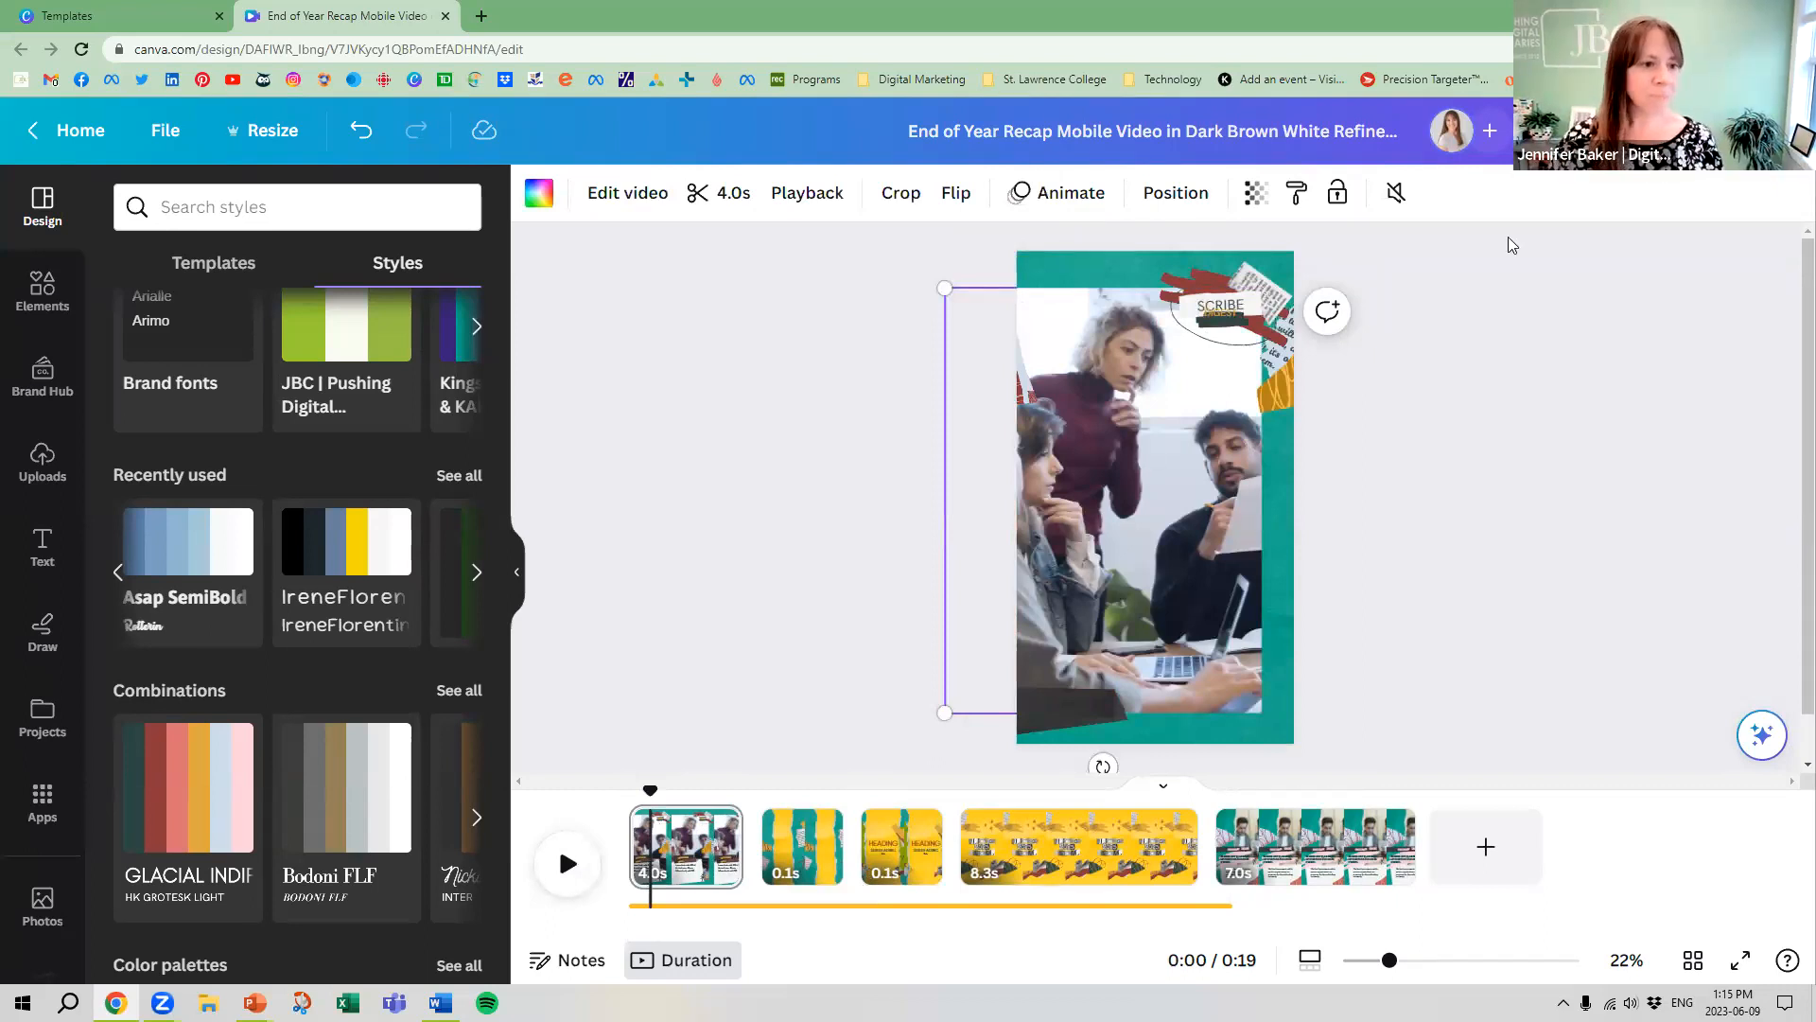
scroll(284, 426, up, 3)
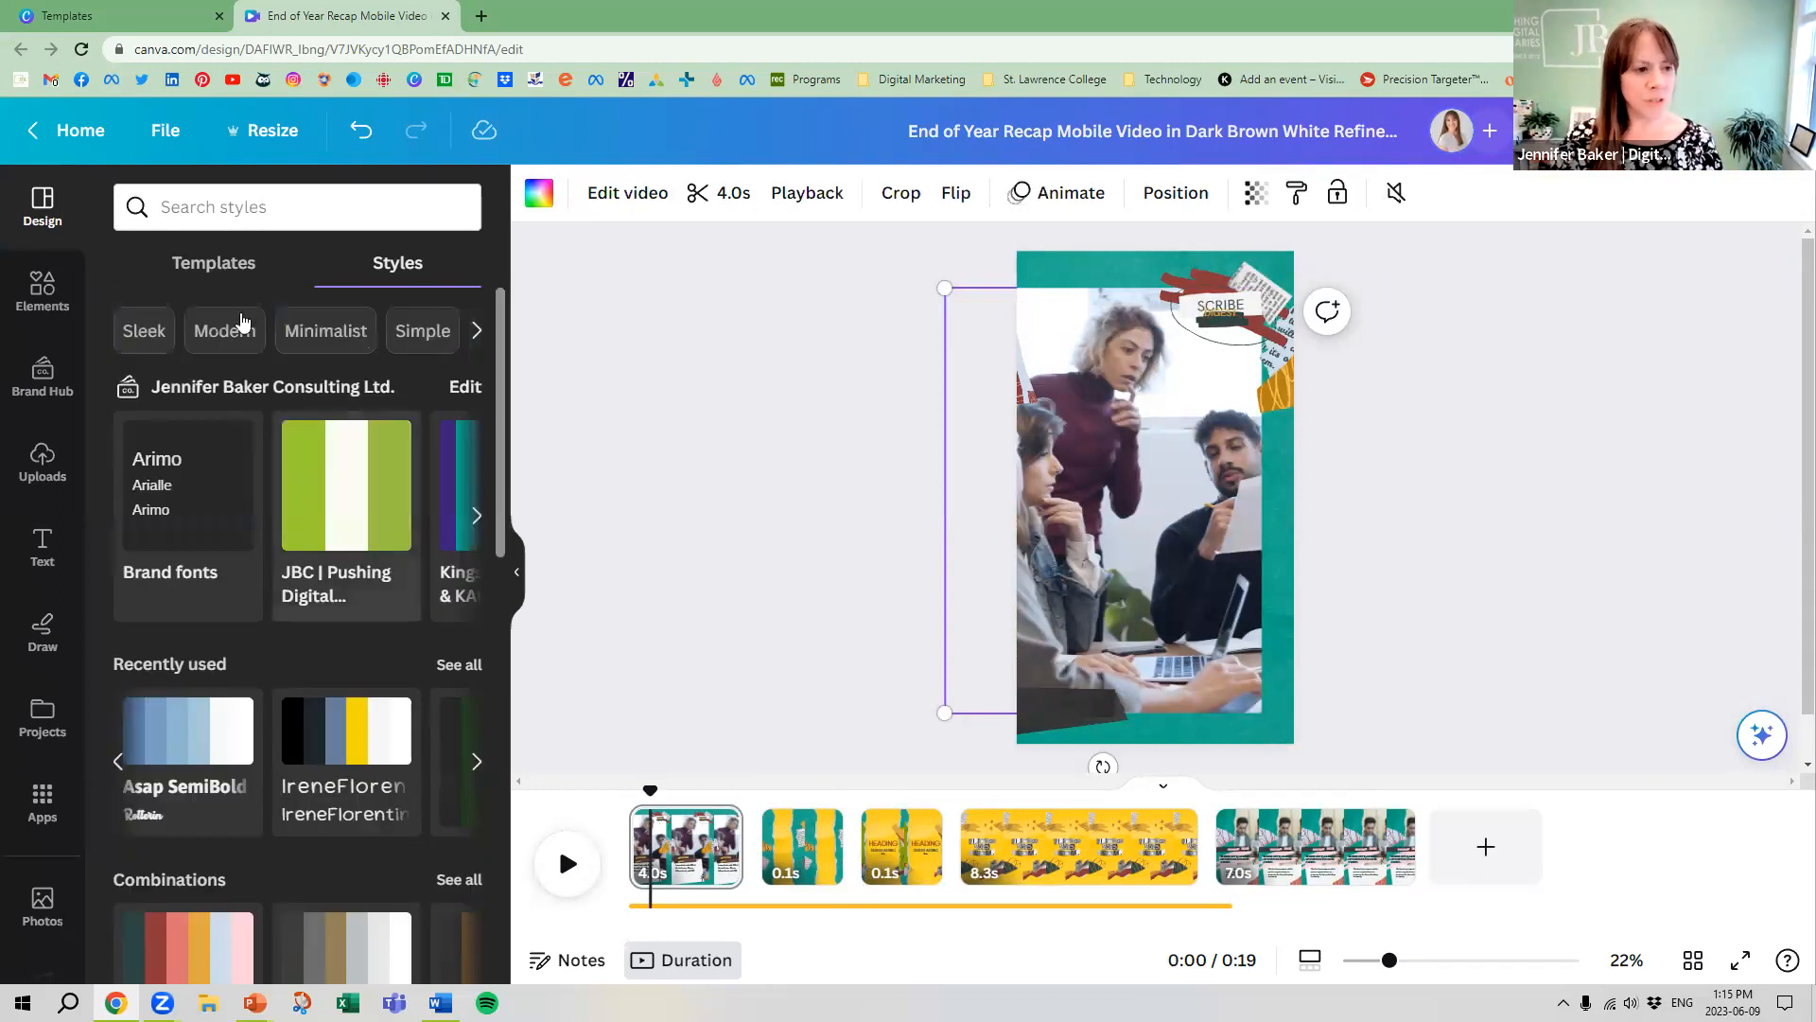
click(213, 264)
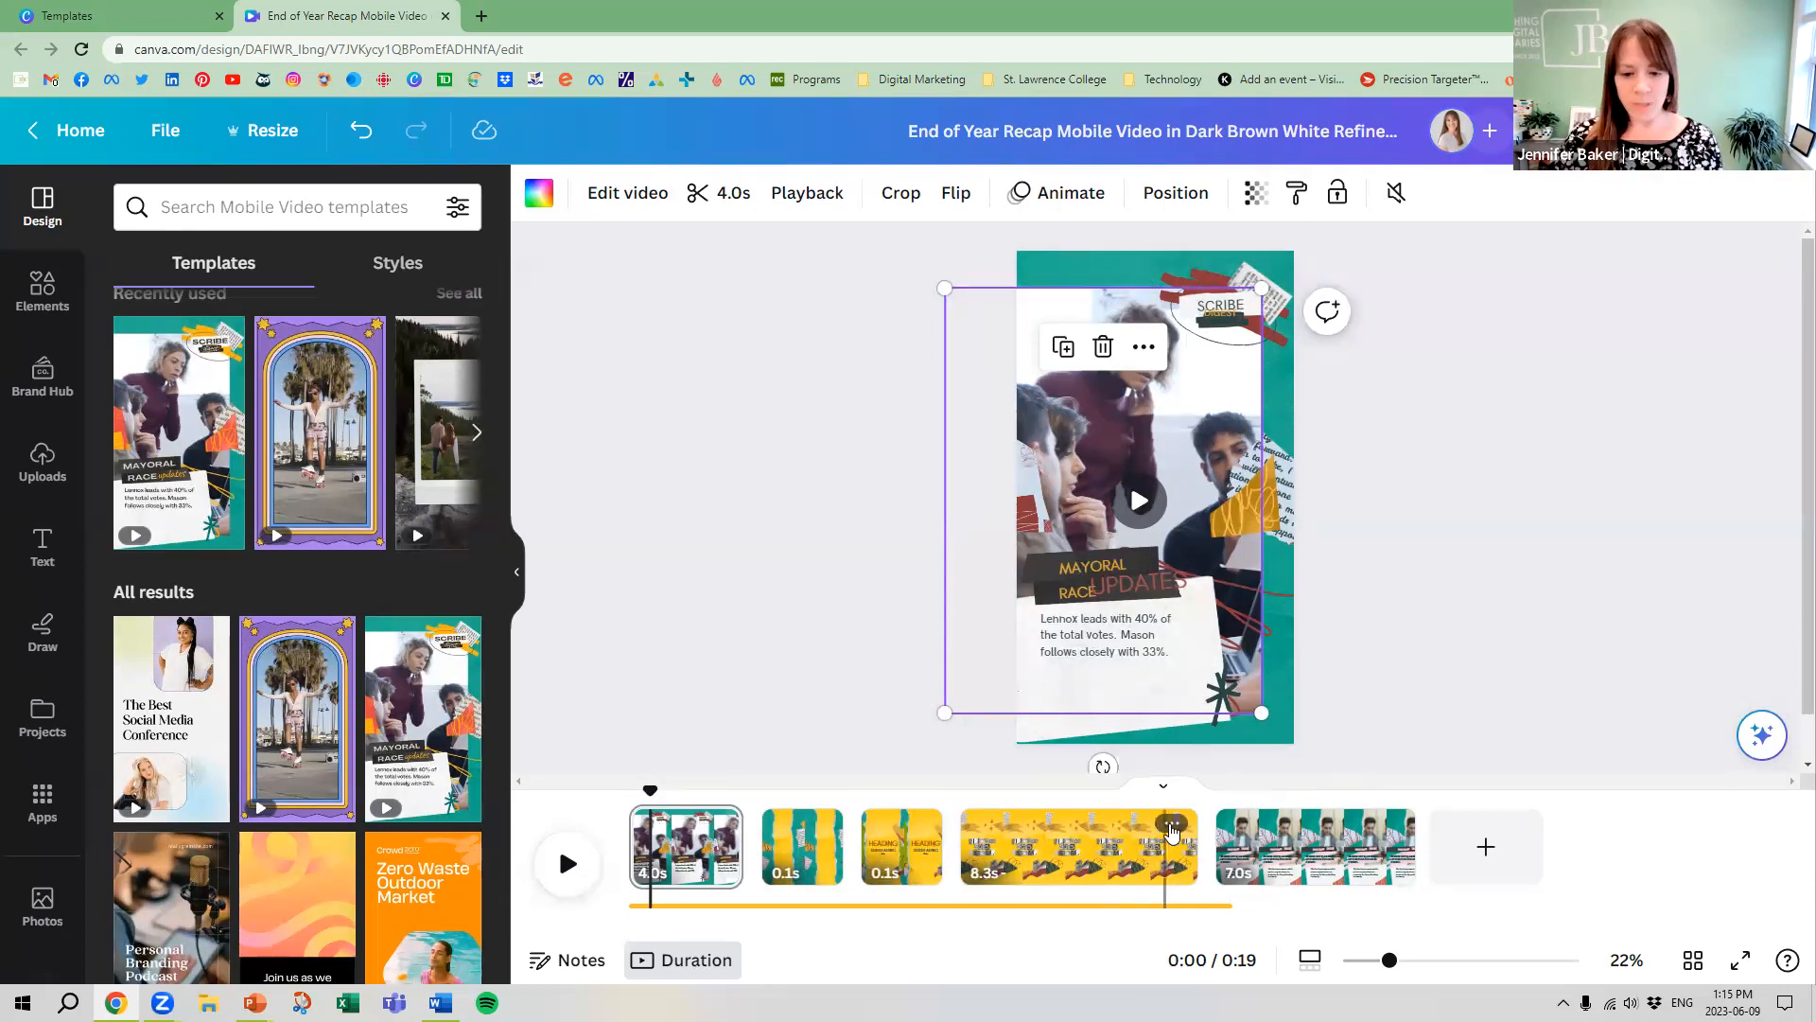
click(1171, 826)
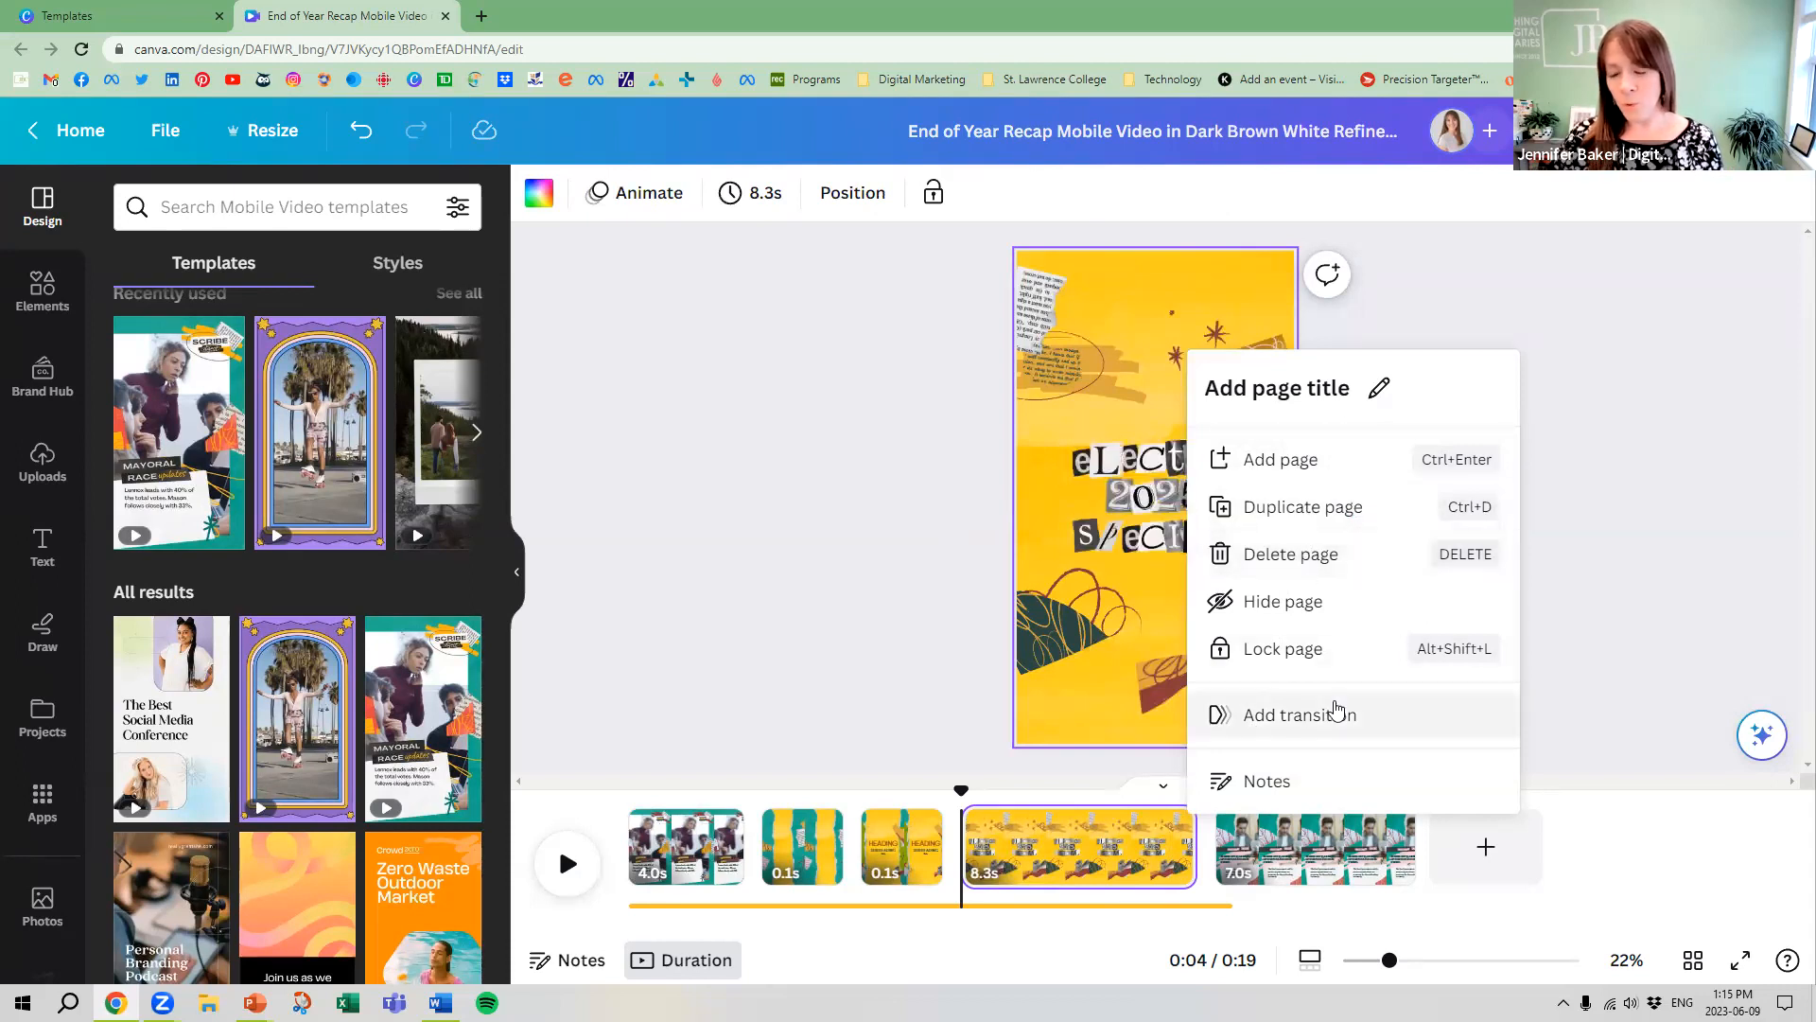
click(1311, 558)
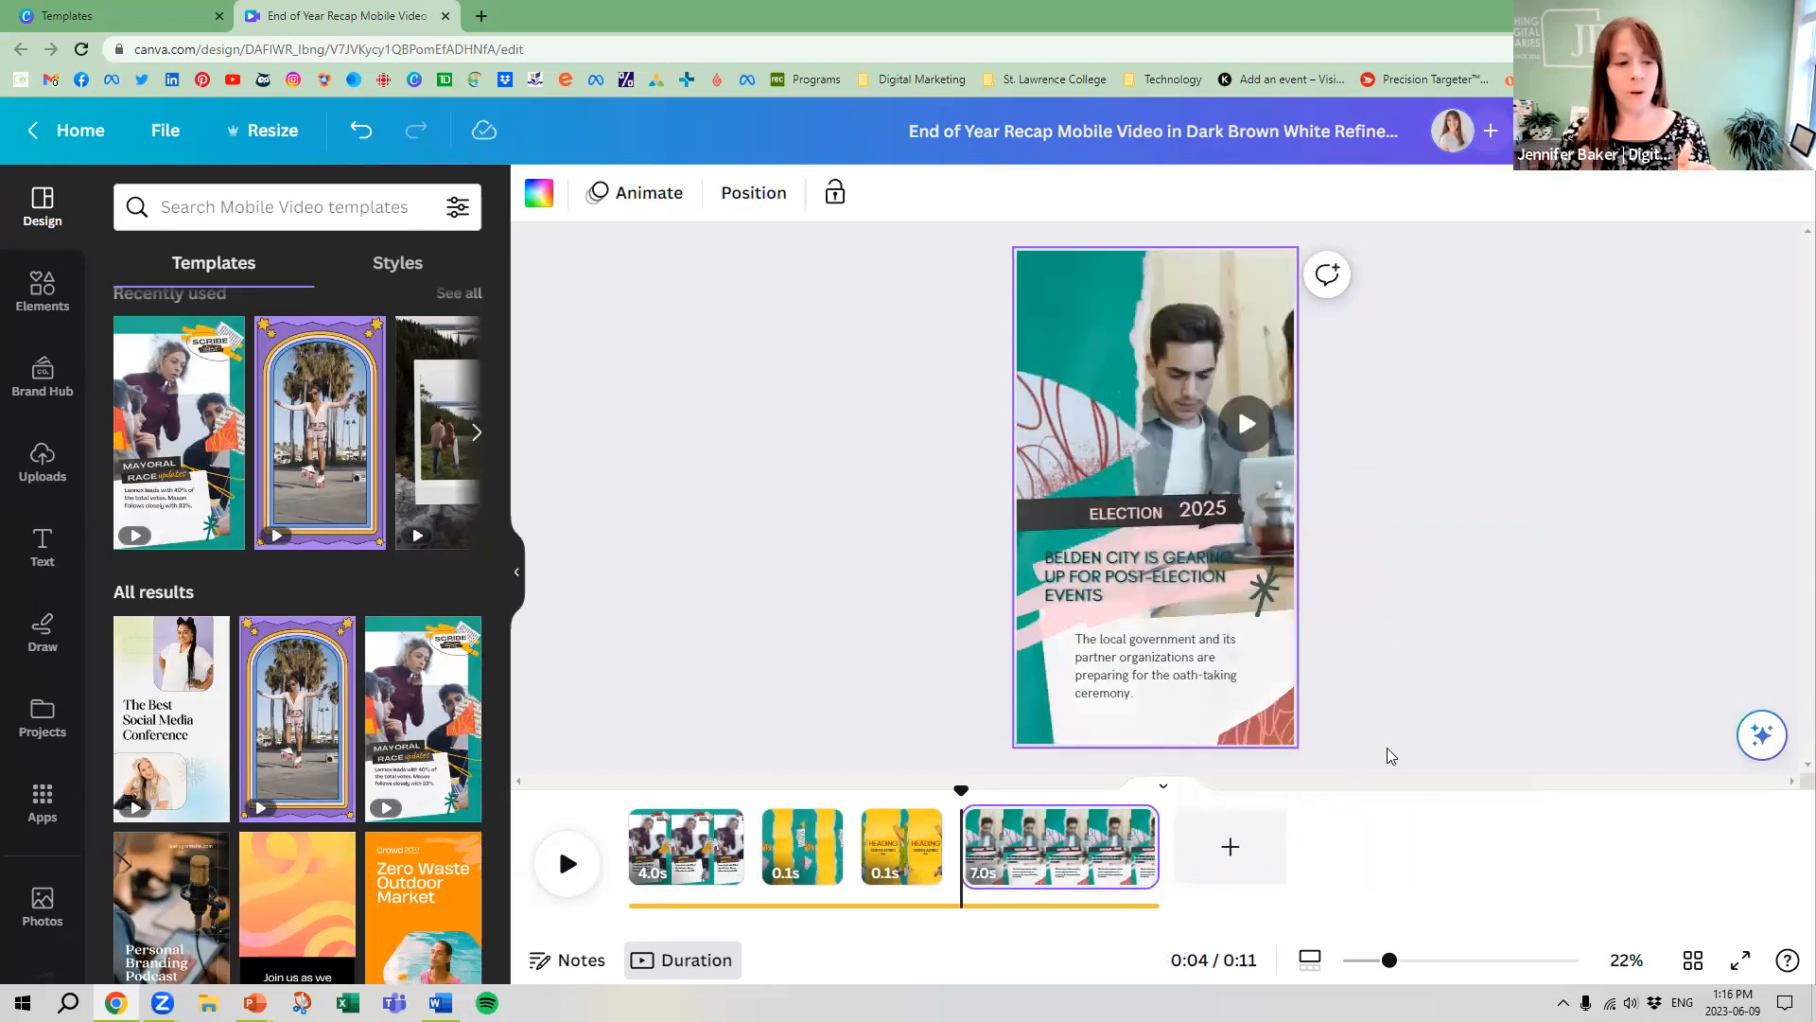
Open the collection of design elements for the reel
click(74, 291)
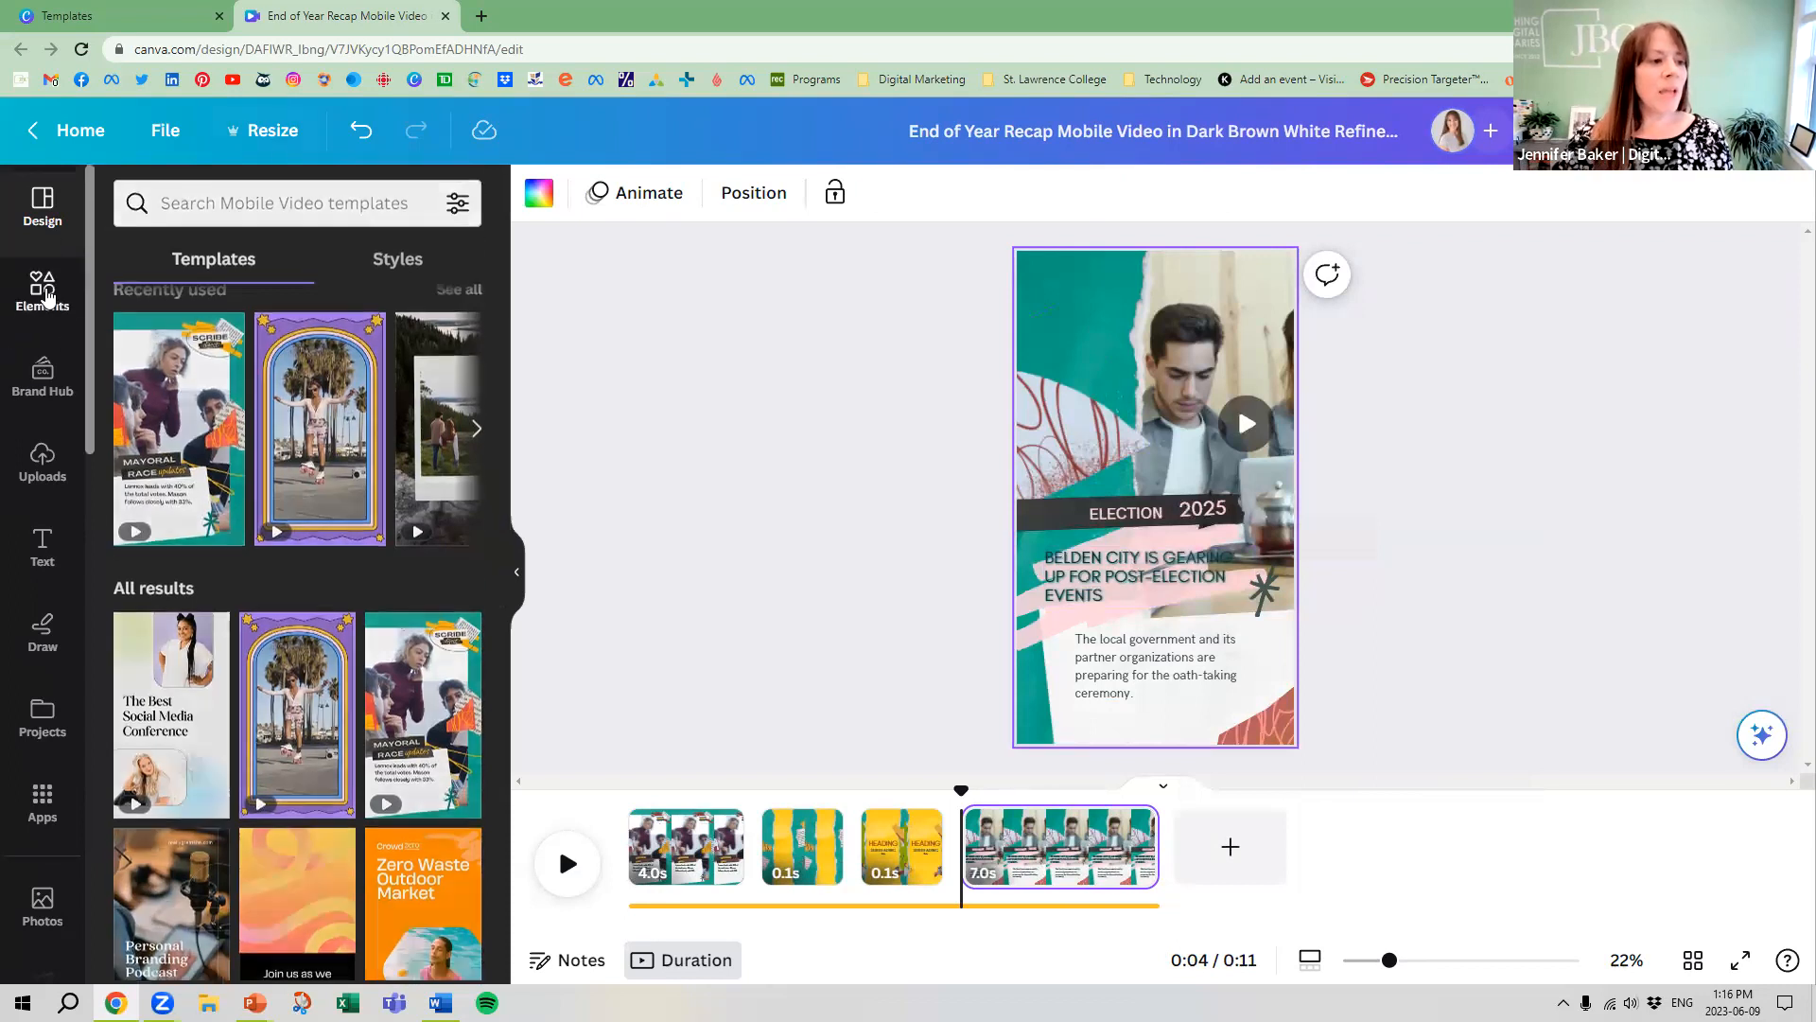
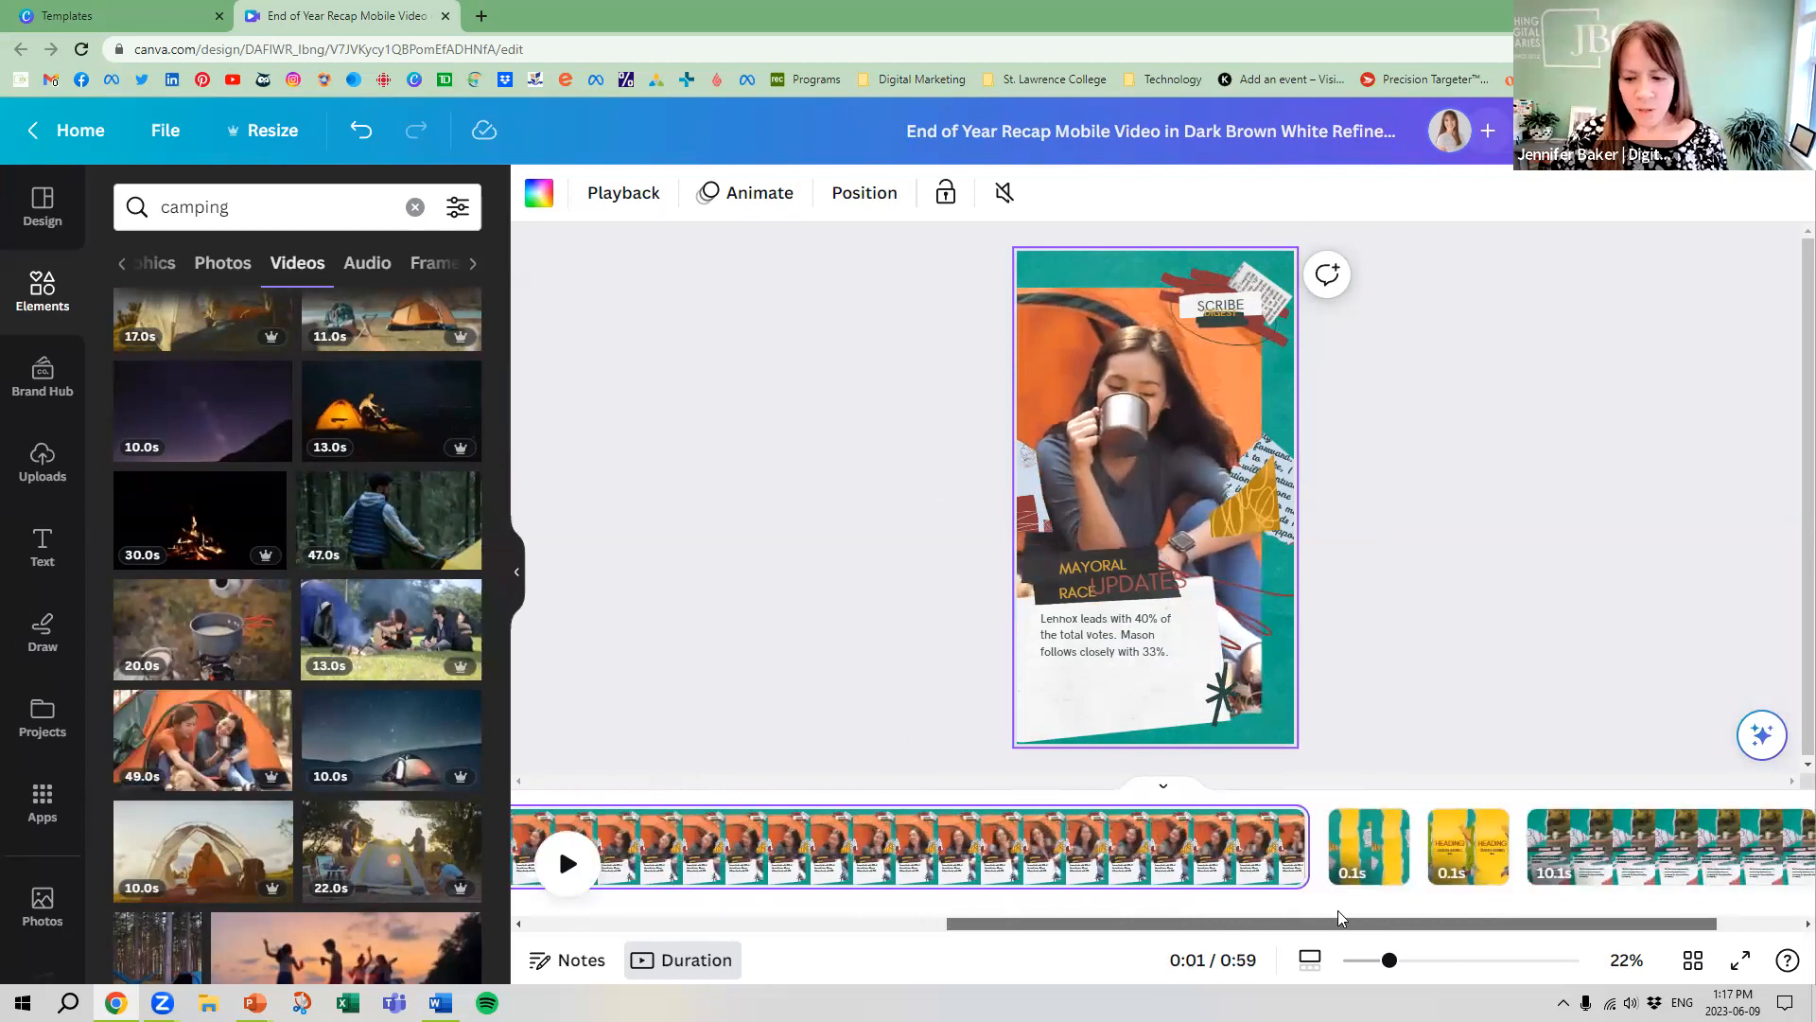
Shorten the first camping clip on the timeline to 5.0 seconds
drag(1165, 855, 1020, 908)
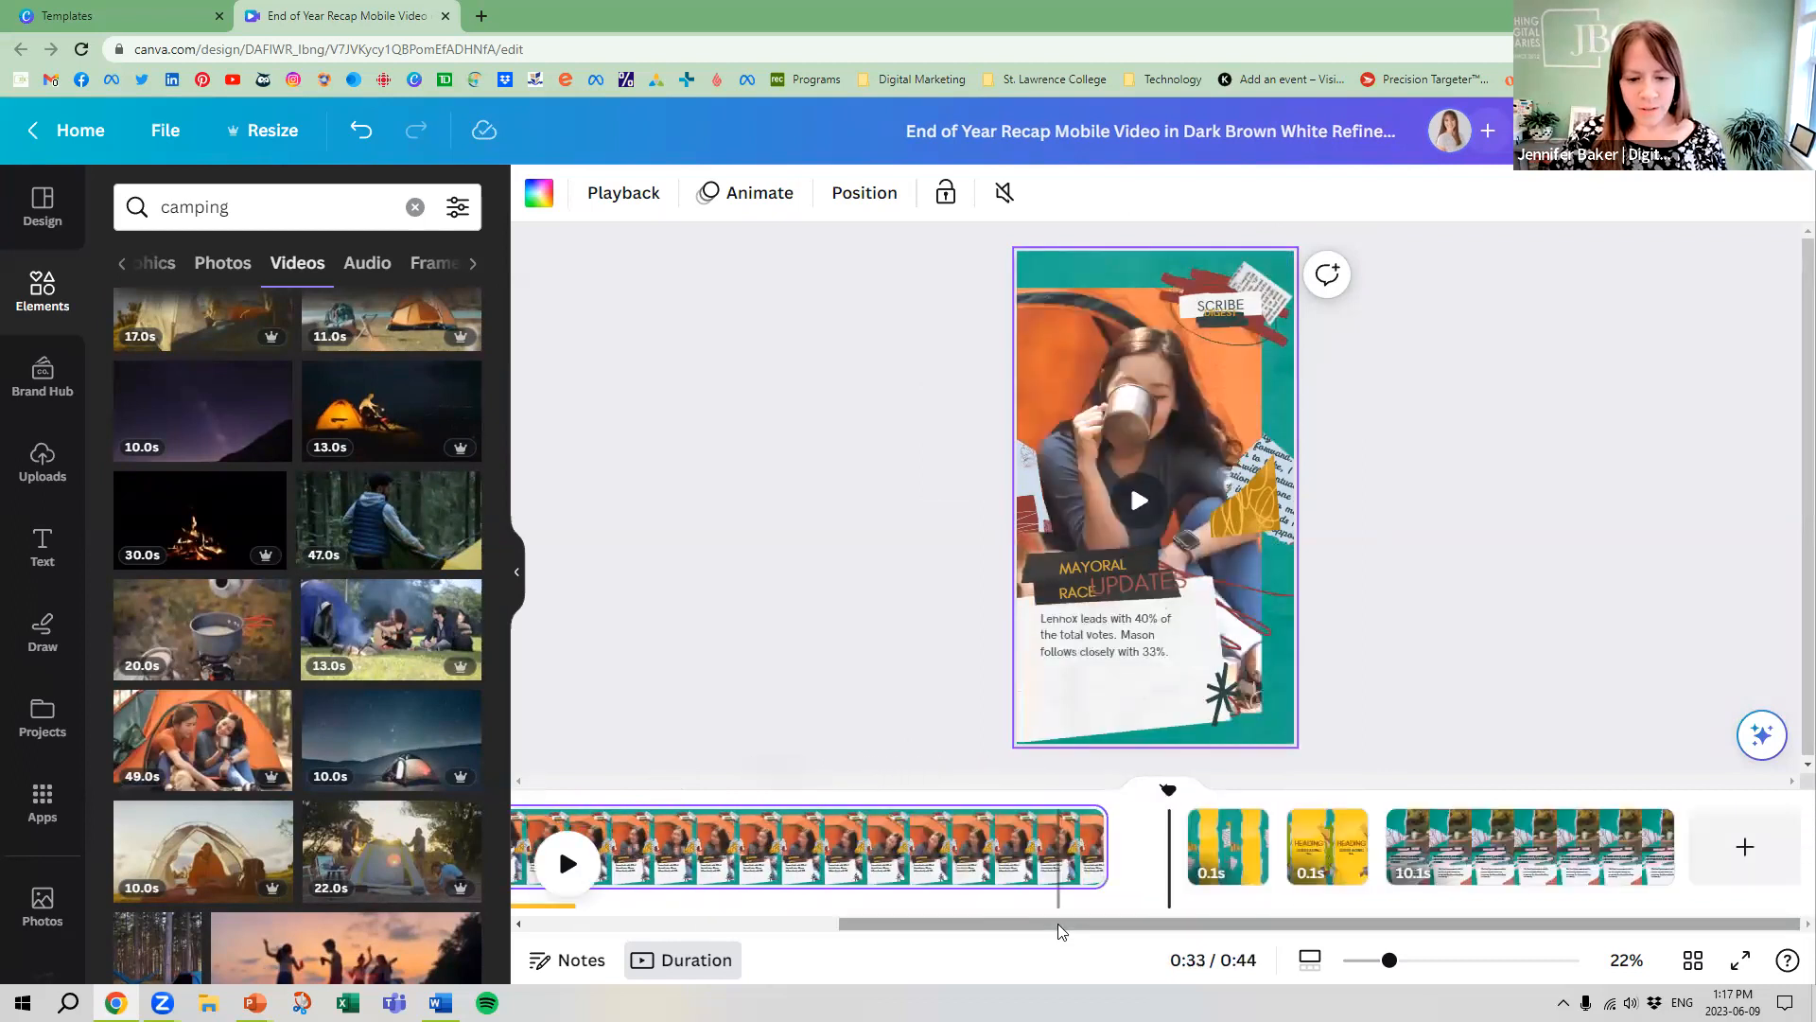
drag(1391, 840, 837, 908)
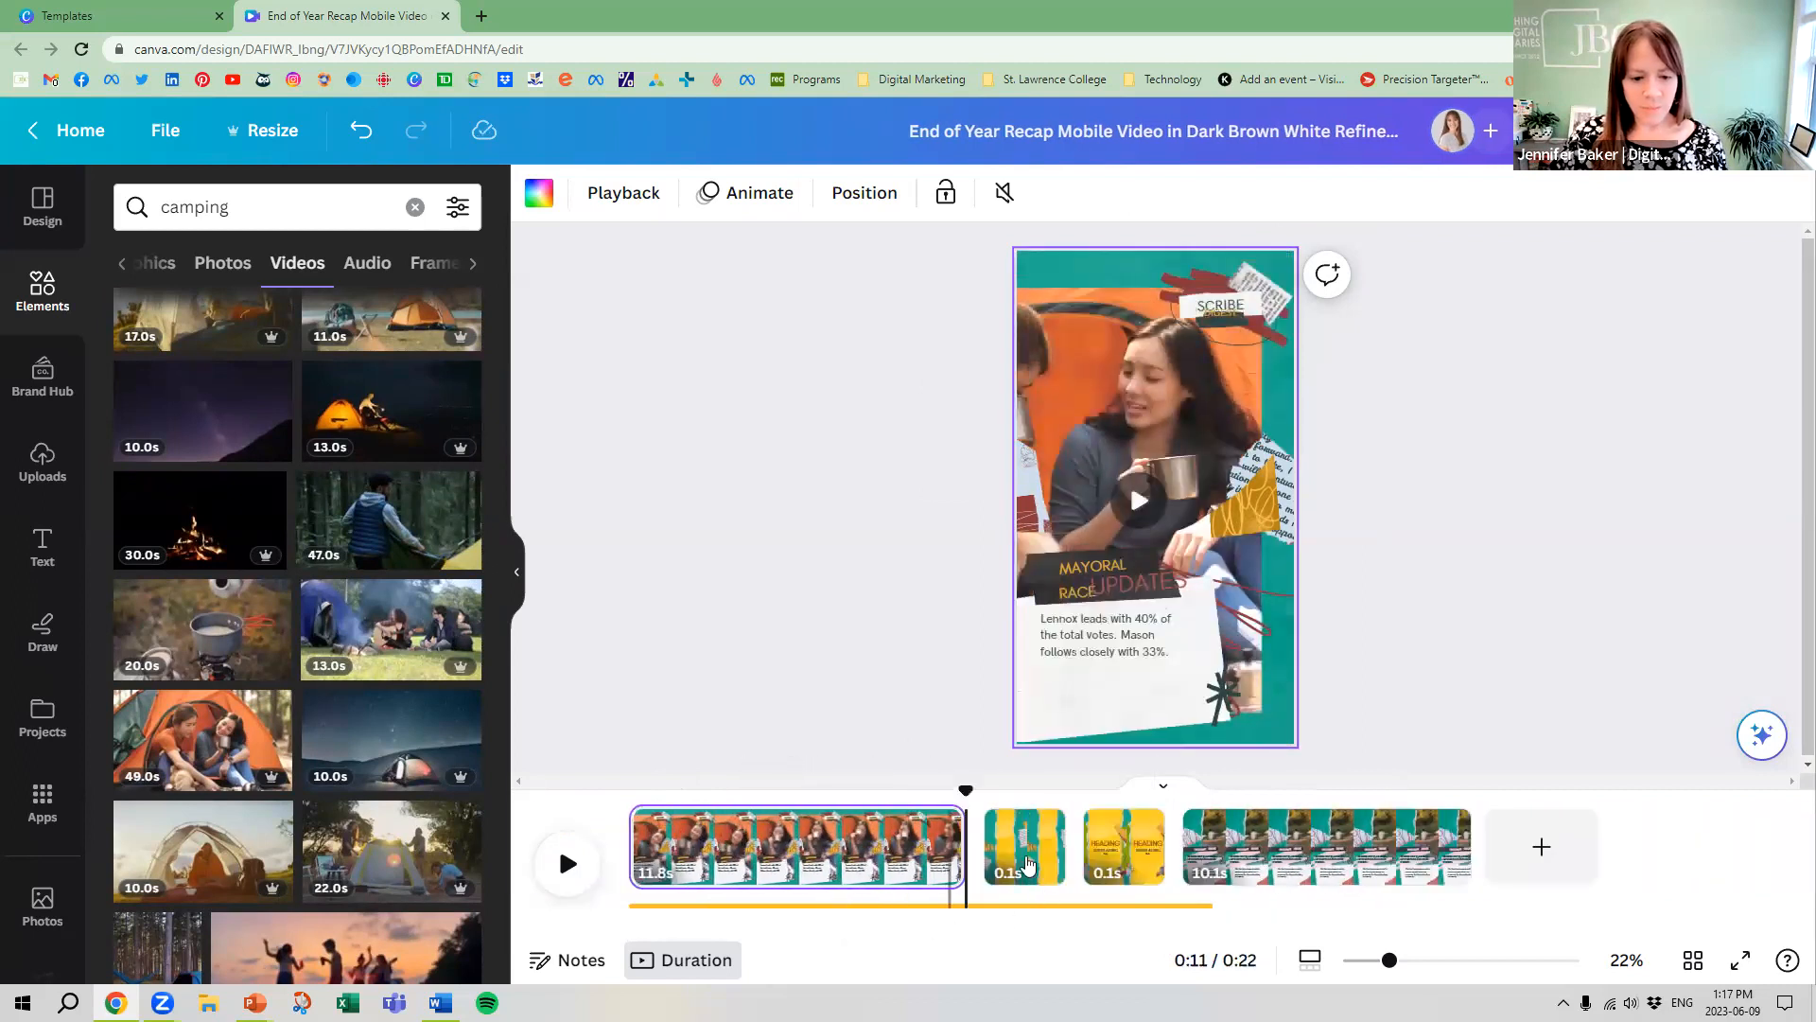
drag(962, 847, 755, 801)
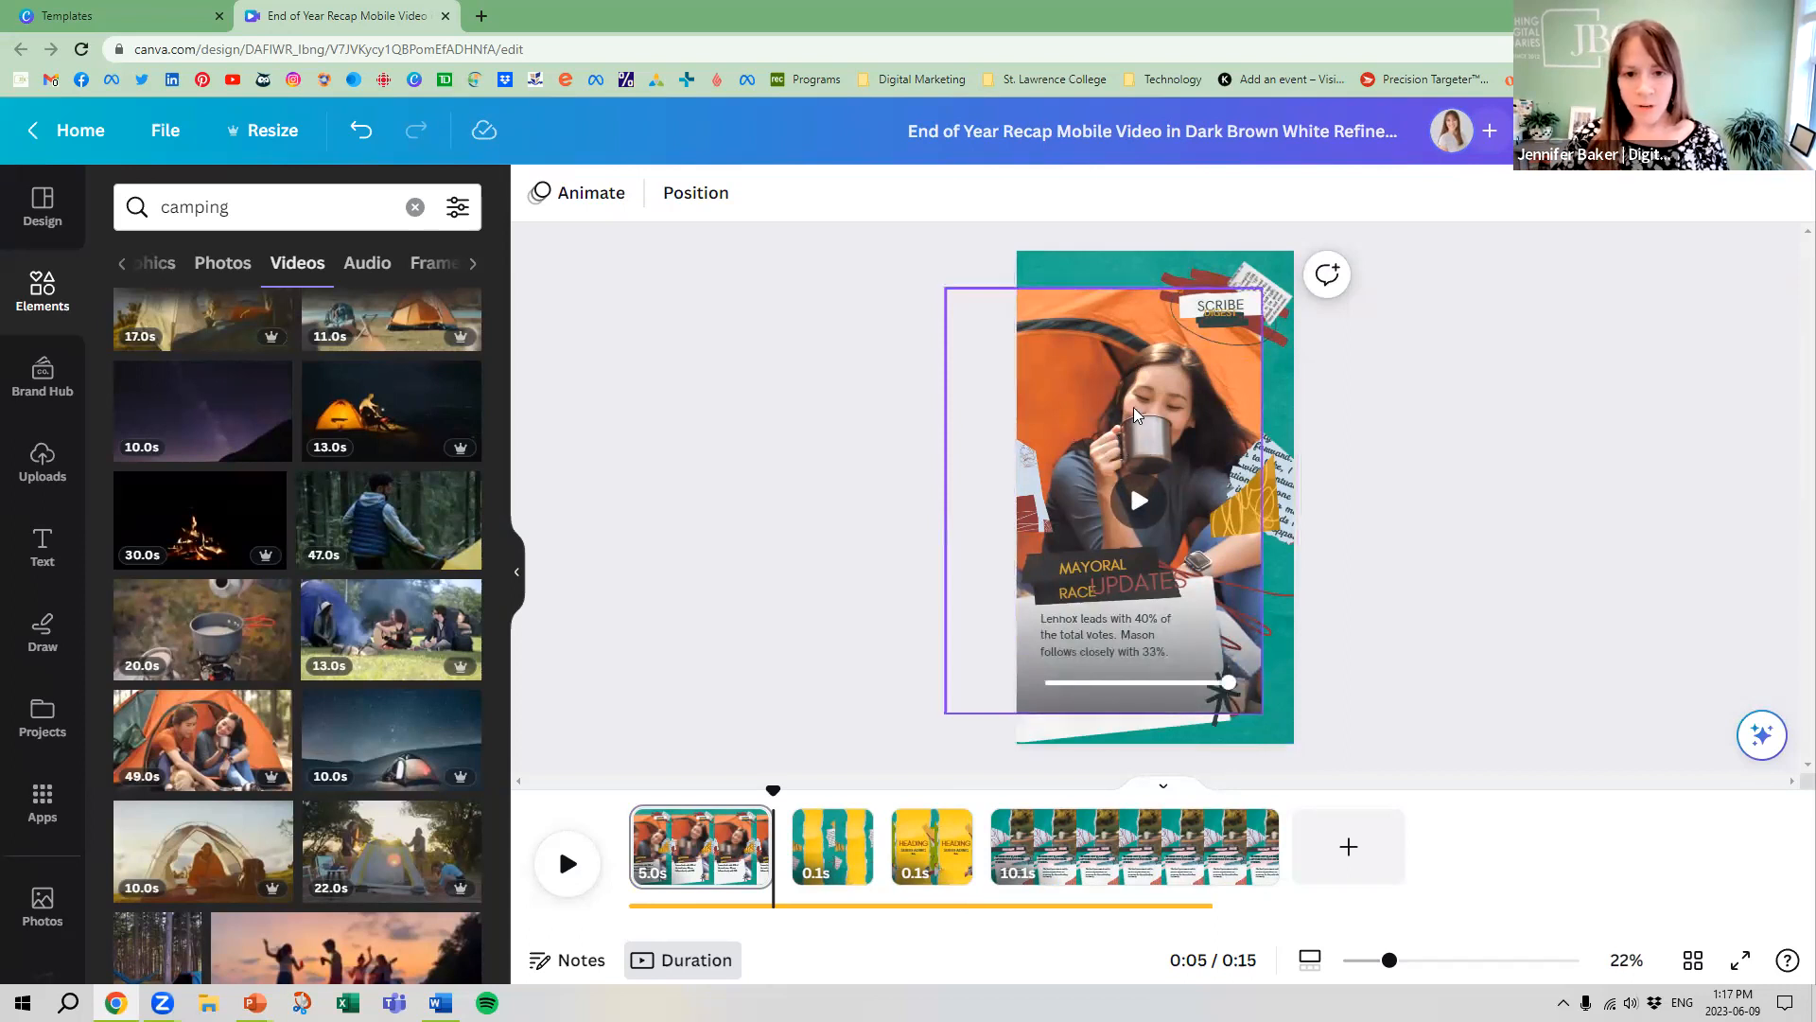
Delete the 0.1-second green and yellow Election 2025 Special page right after the first clip
click(848, 837)
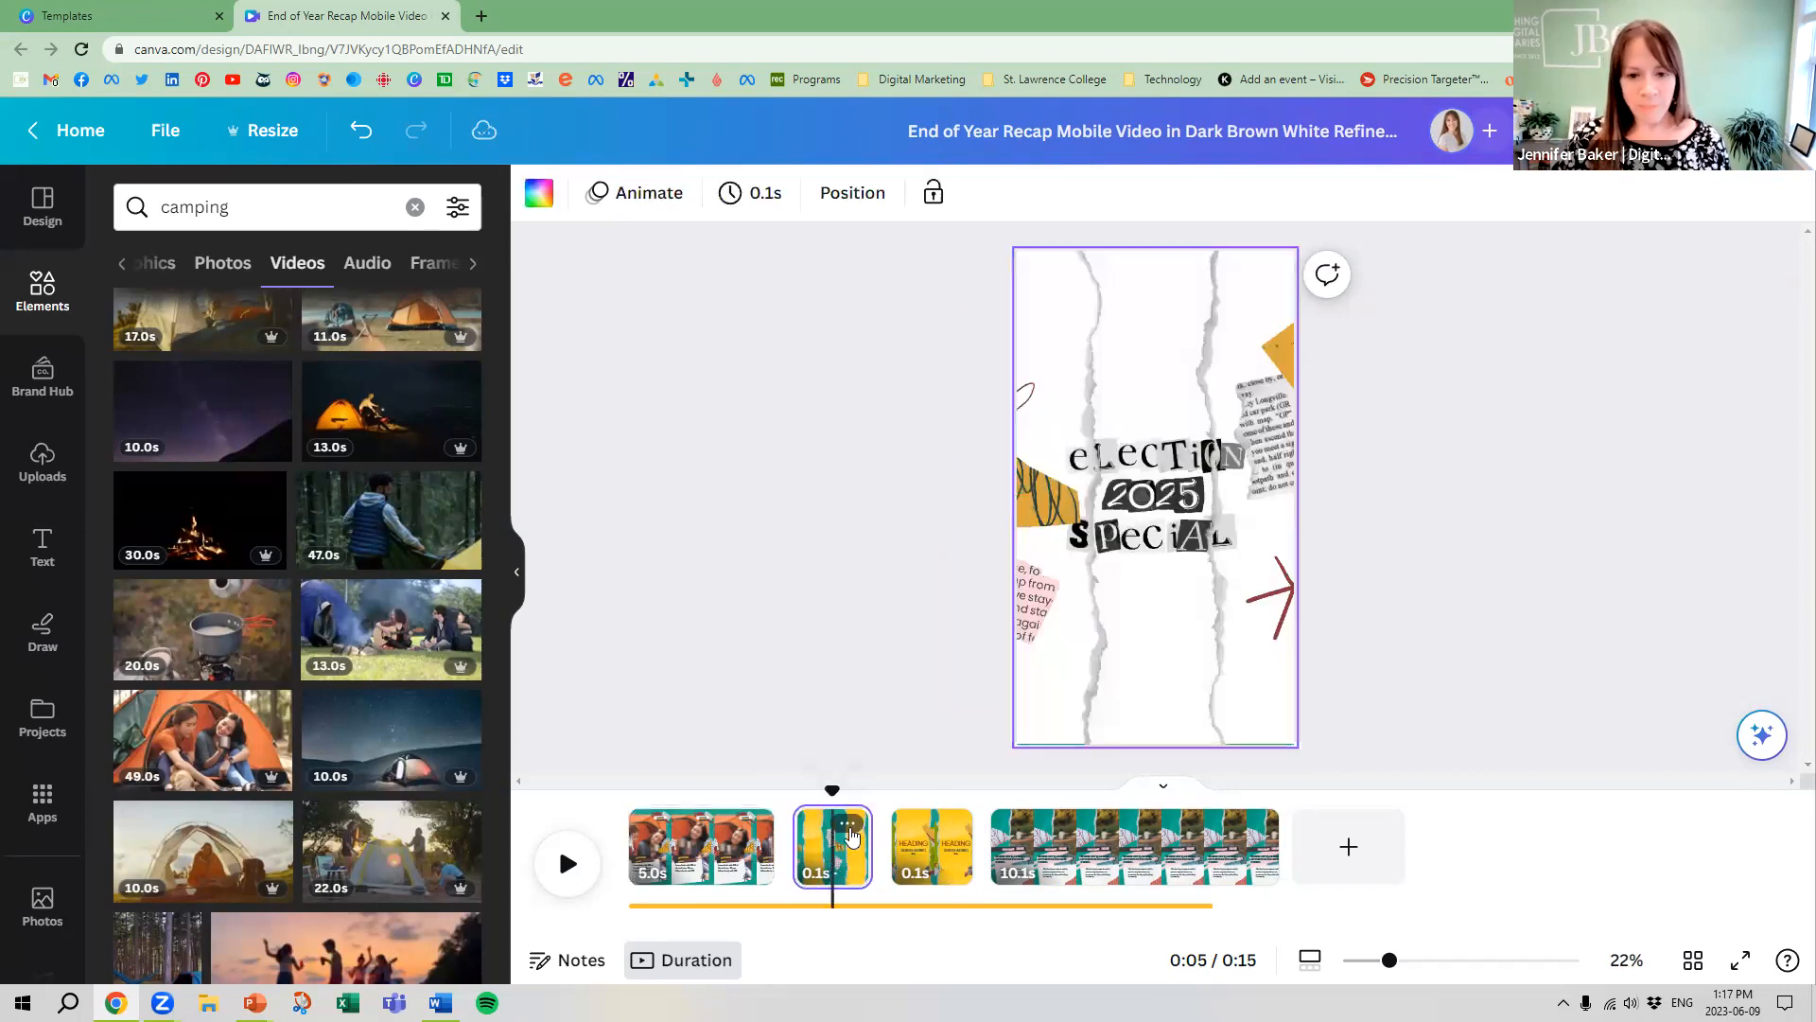
click(849, 829)
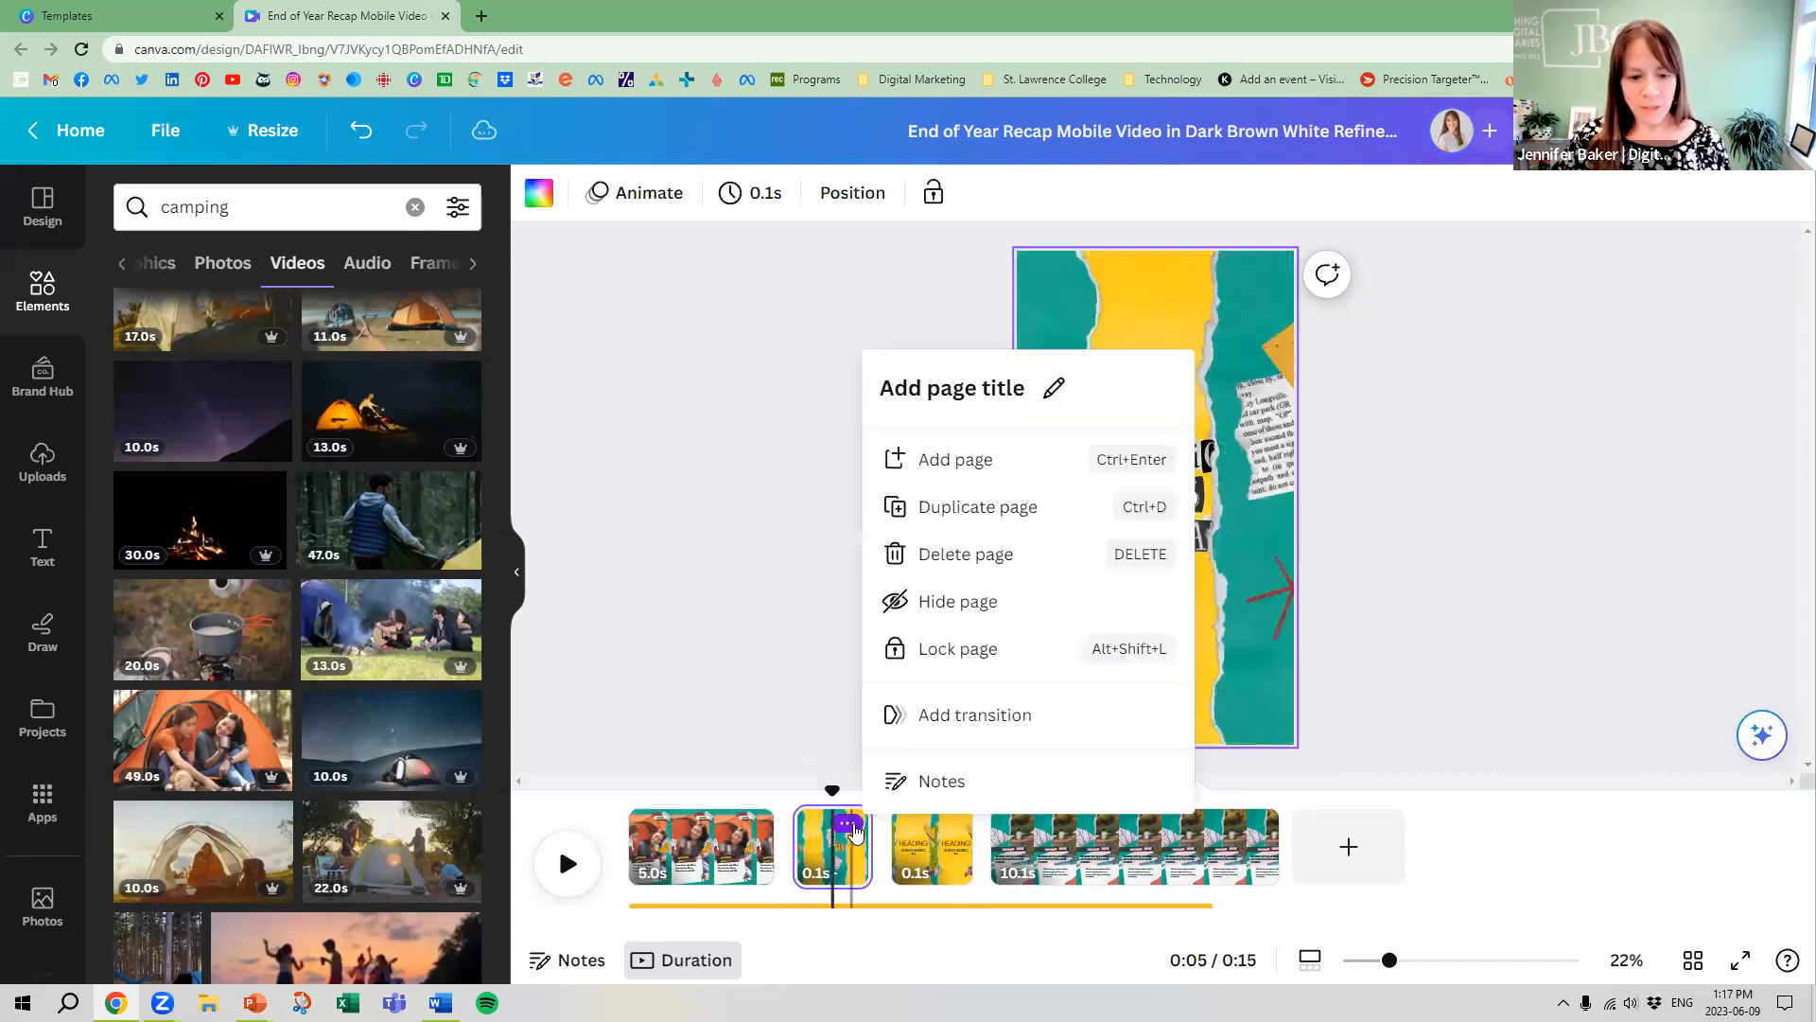
click(985, 558)
Preview the reel and shorten the canoe page at its end to 4.0 seconds
click(1017, 842)
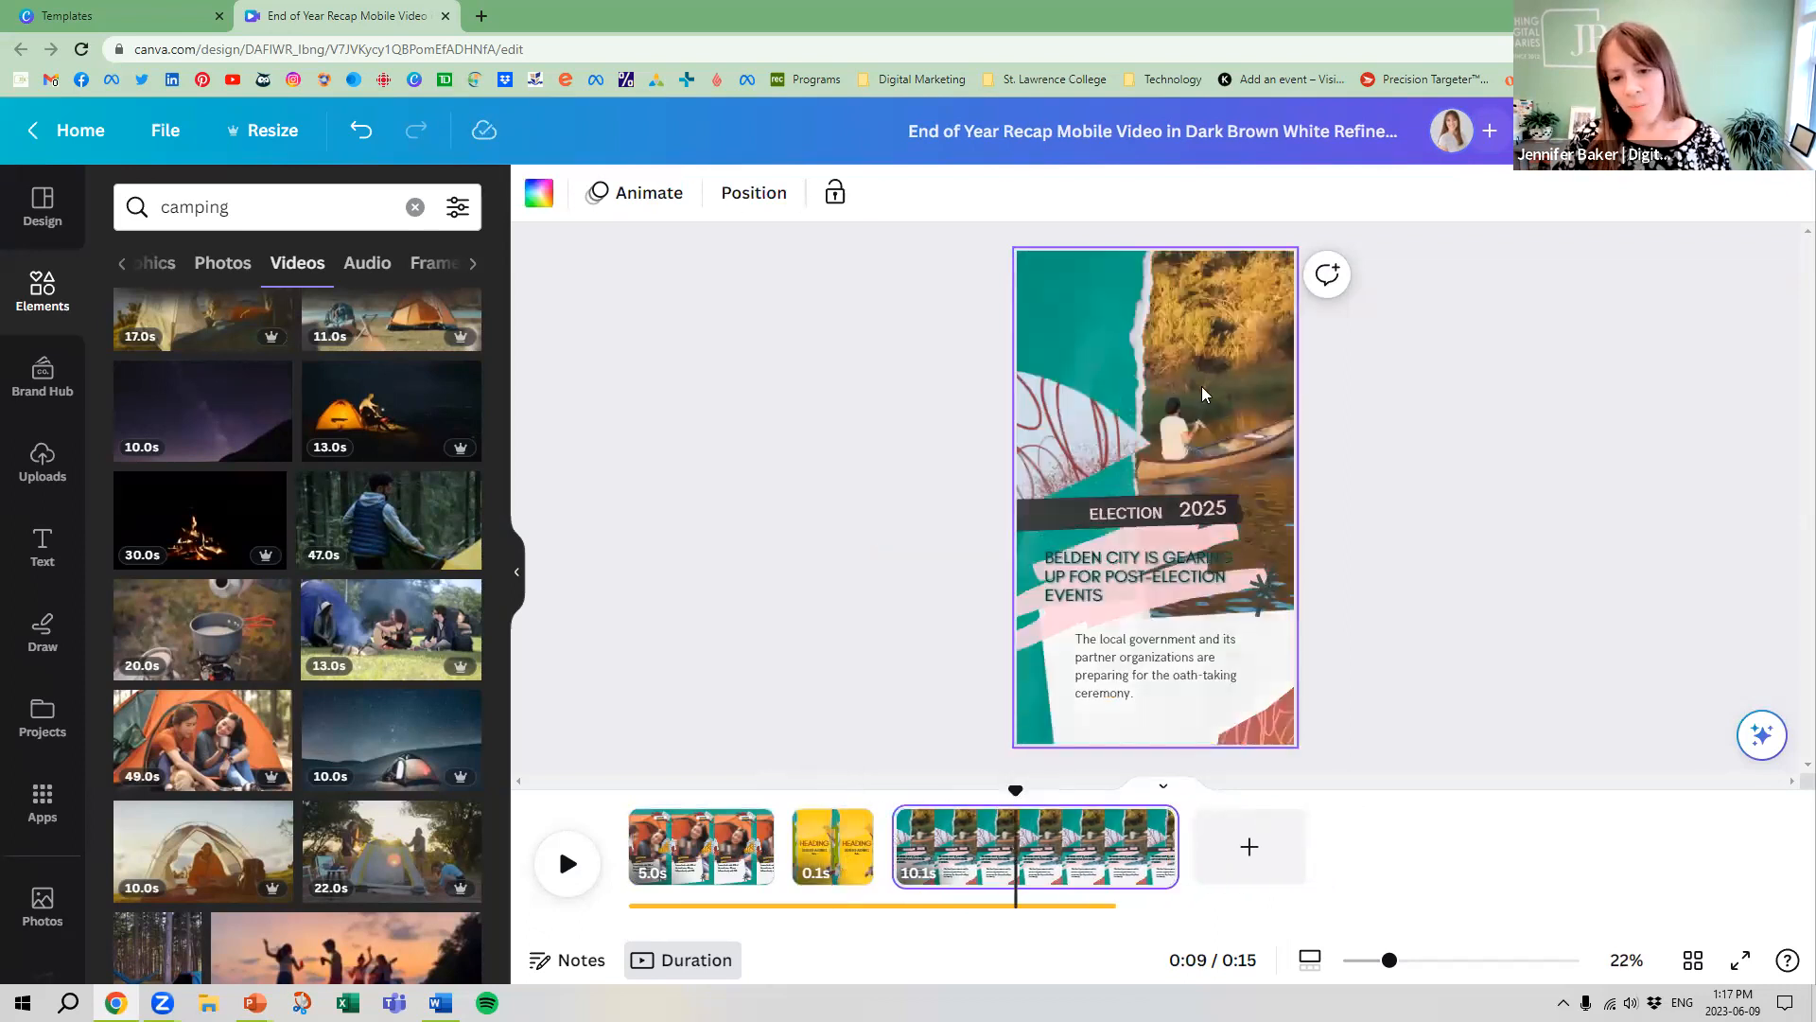
click(596, 865)
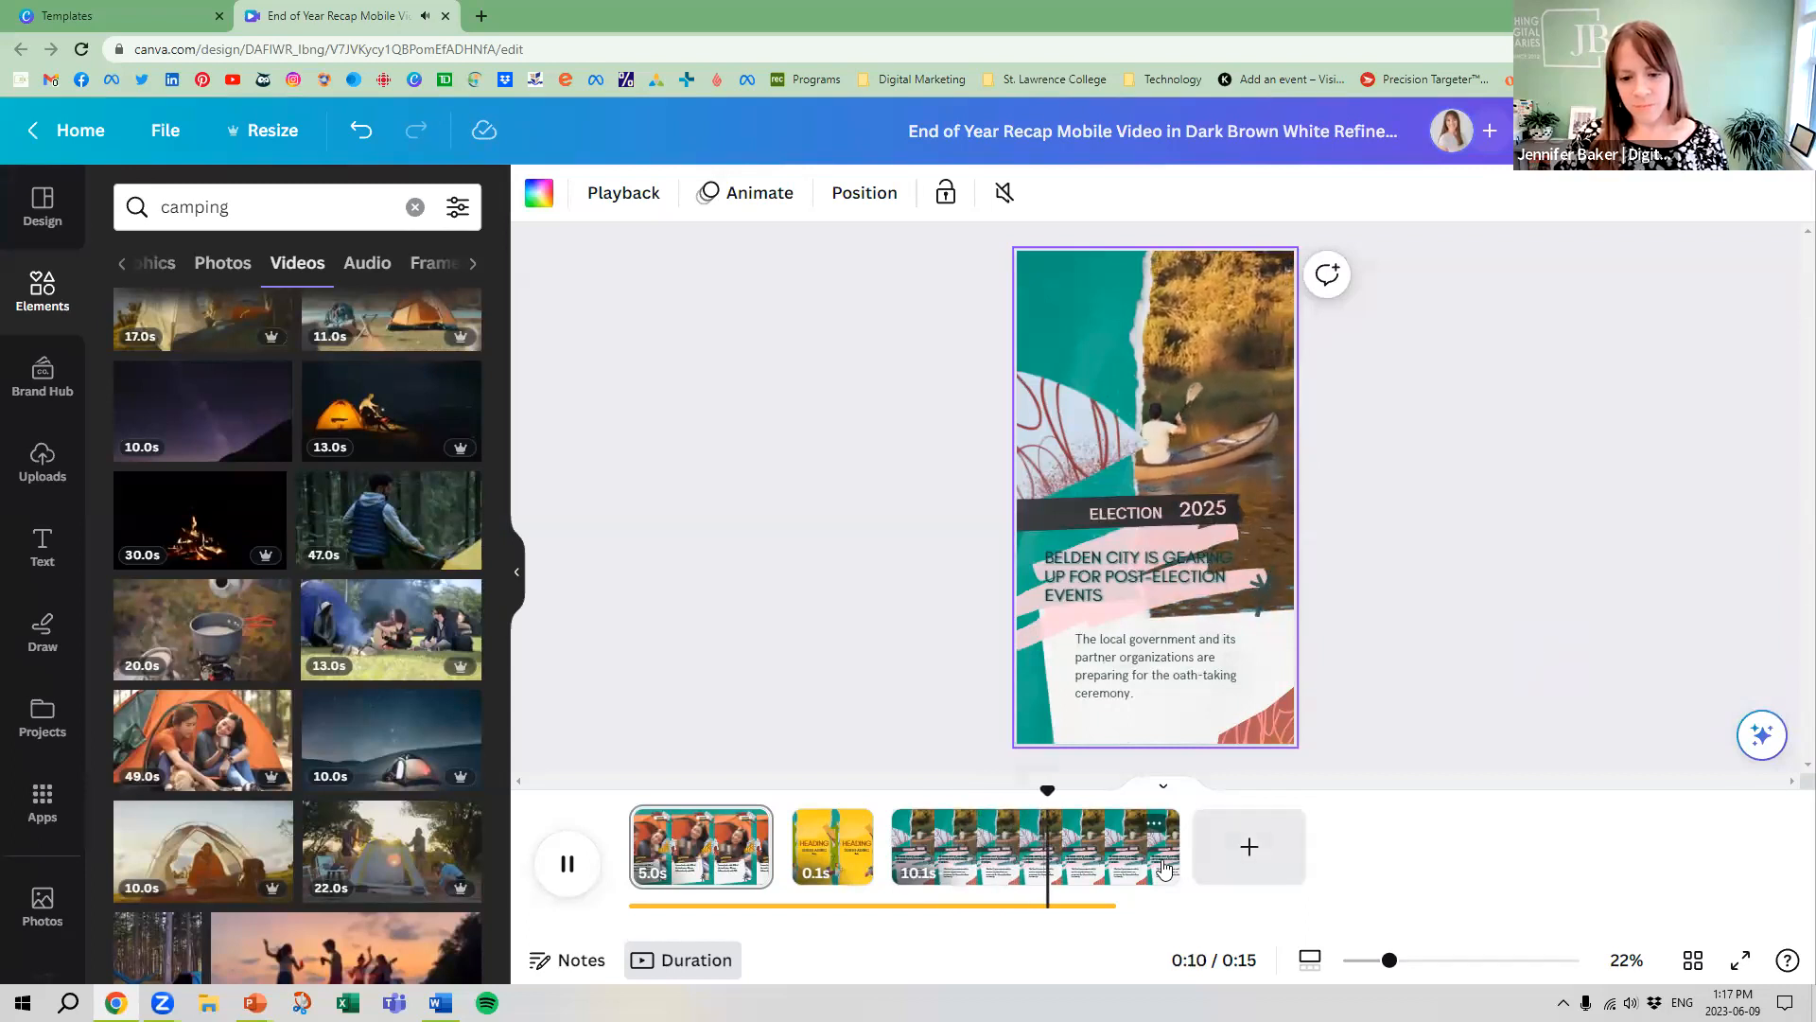
click(564, 866)
click(991, 875)
drag(1177, 848, 1003, 849)
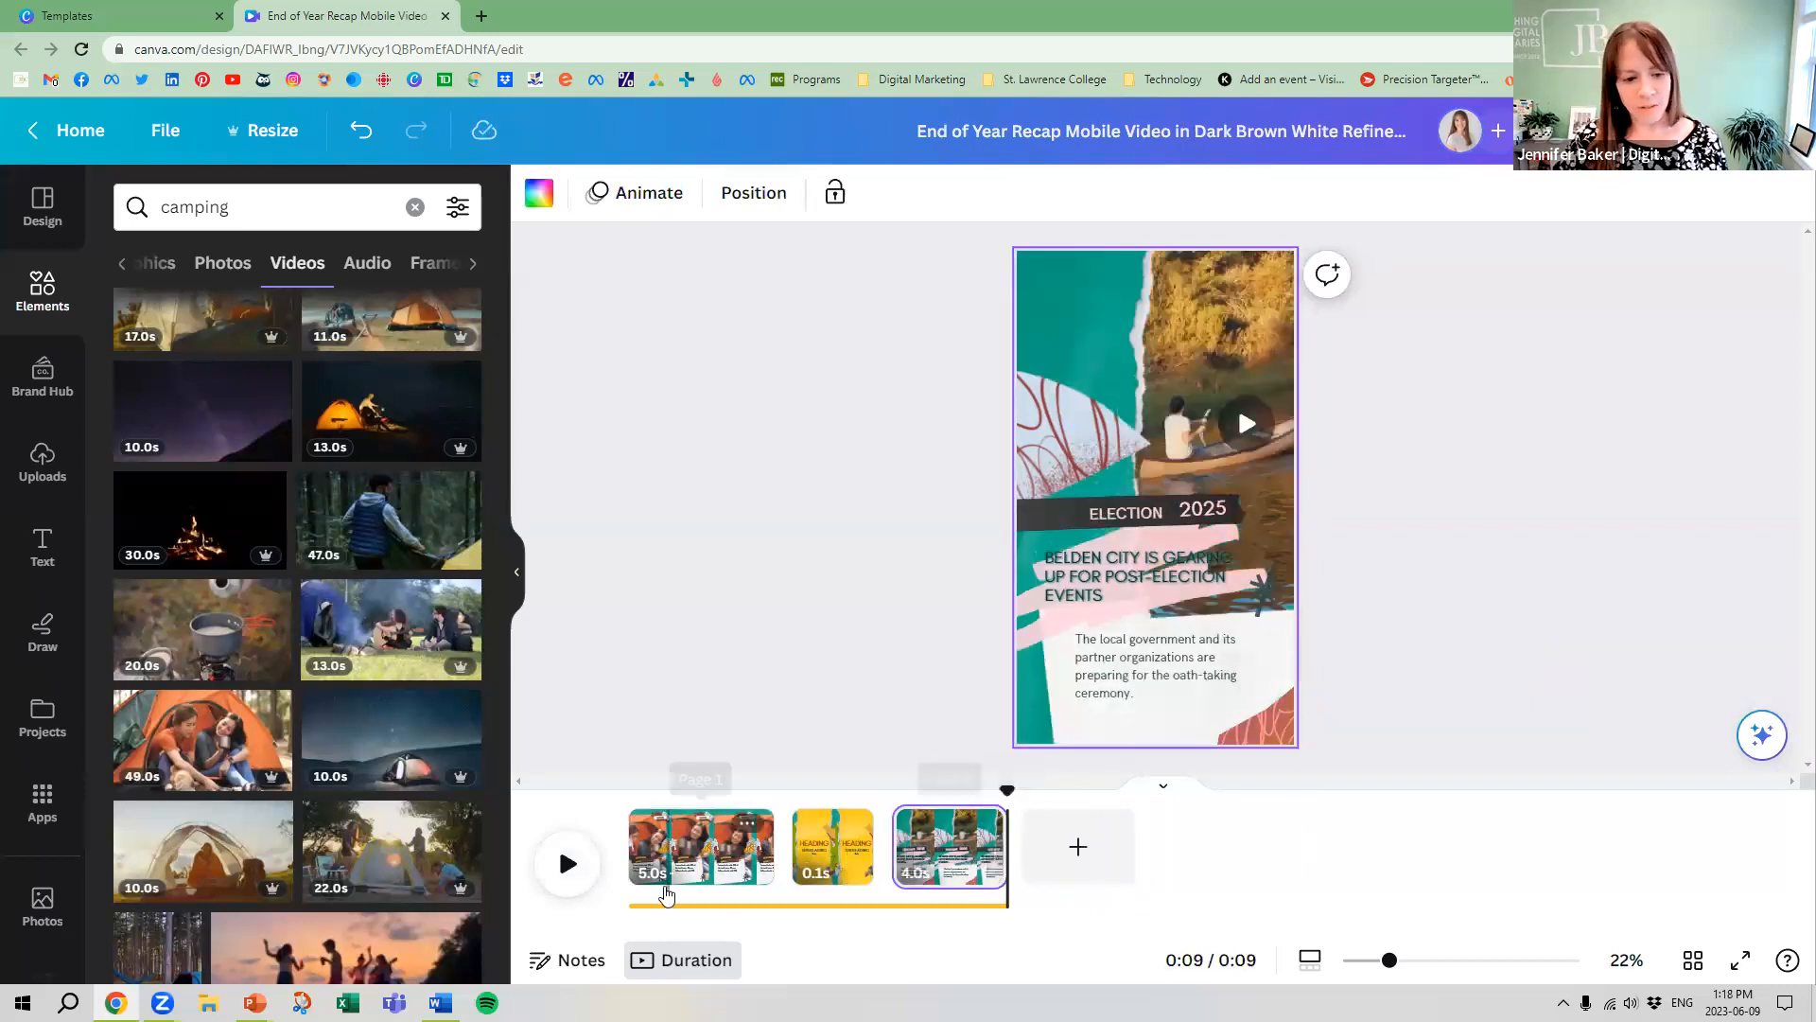
Check the playback of the shortened reel and return to the first camping page
click(573, 863)
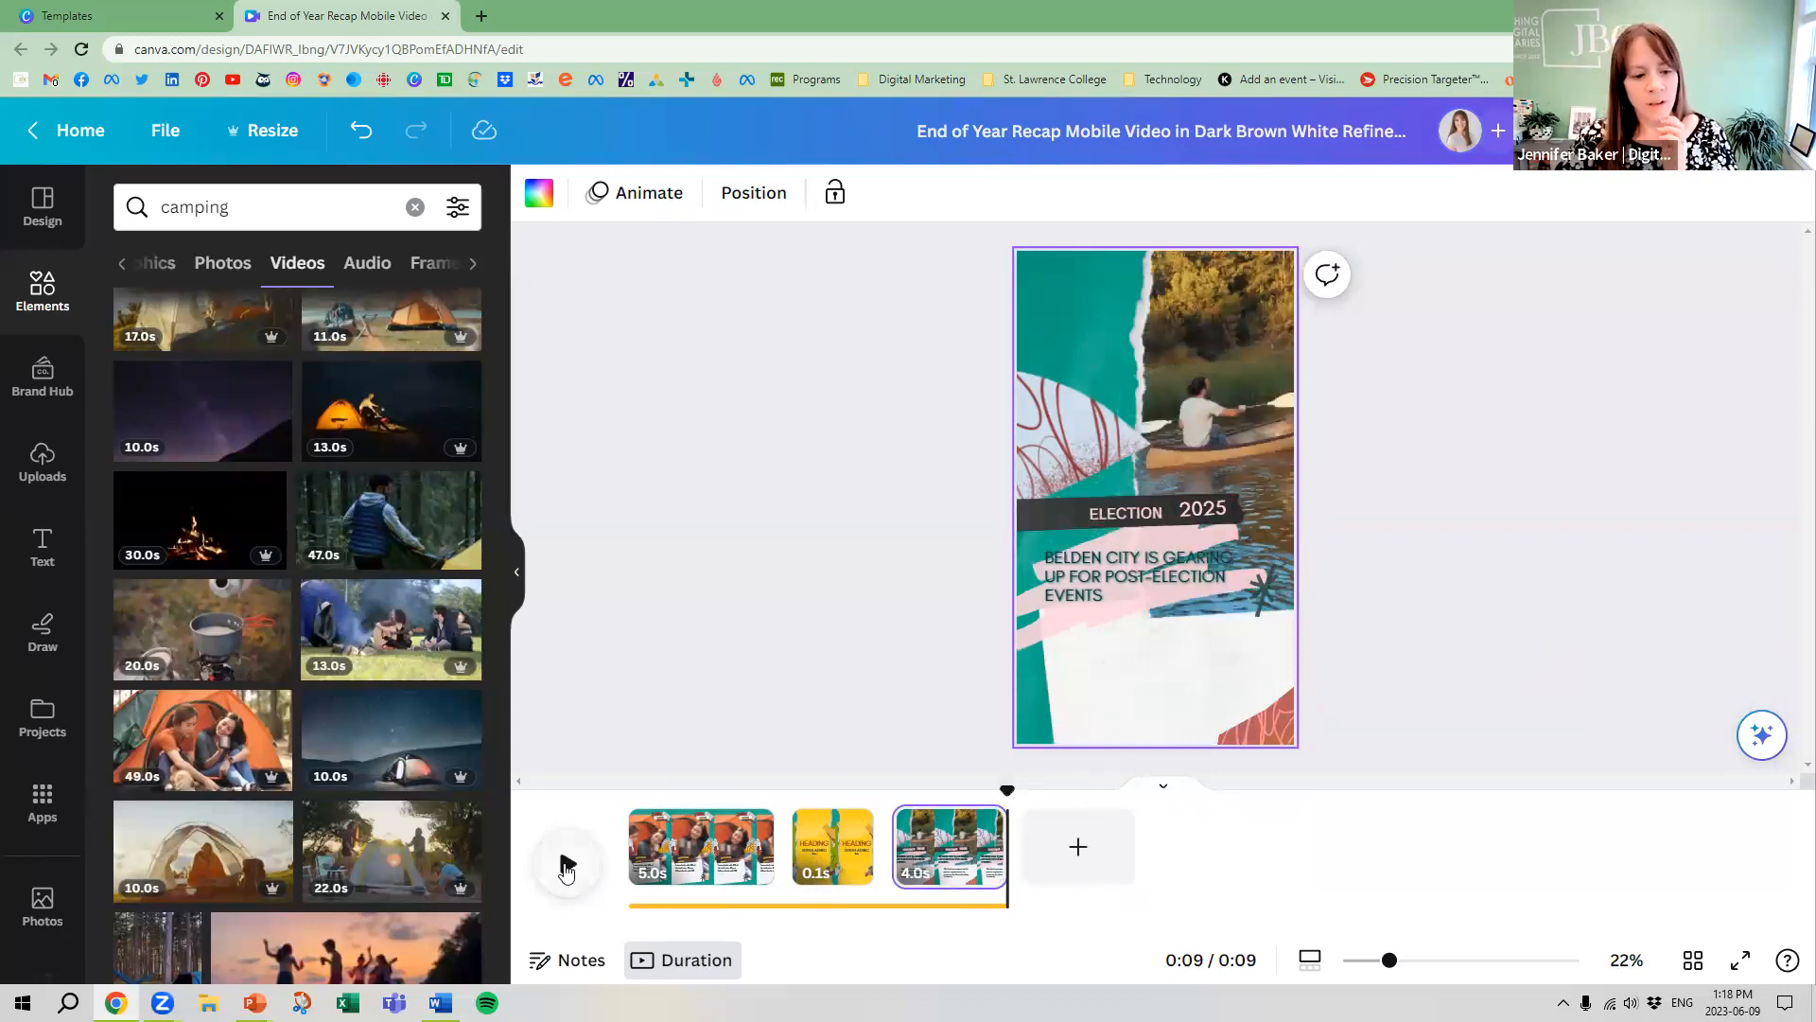
click(566, 865)
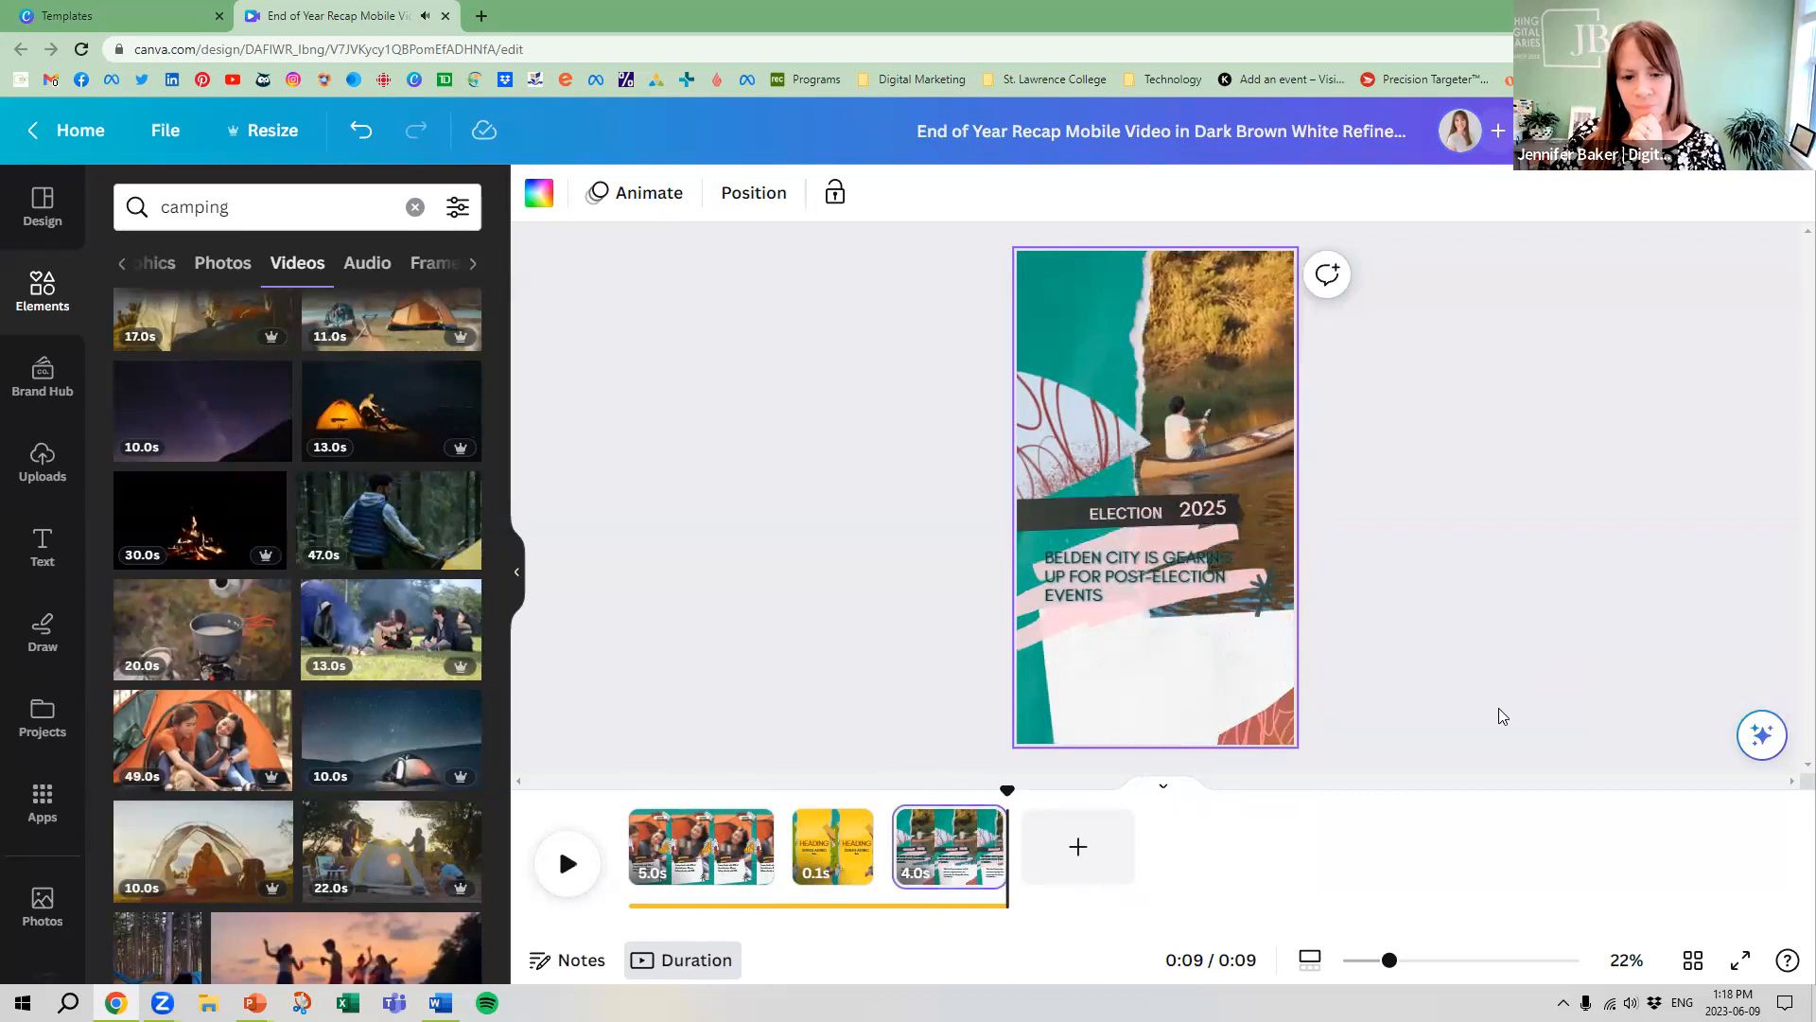
click(669, 845)
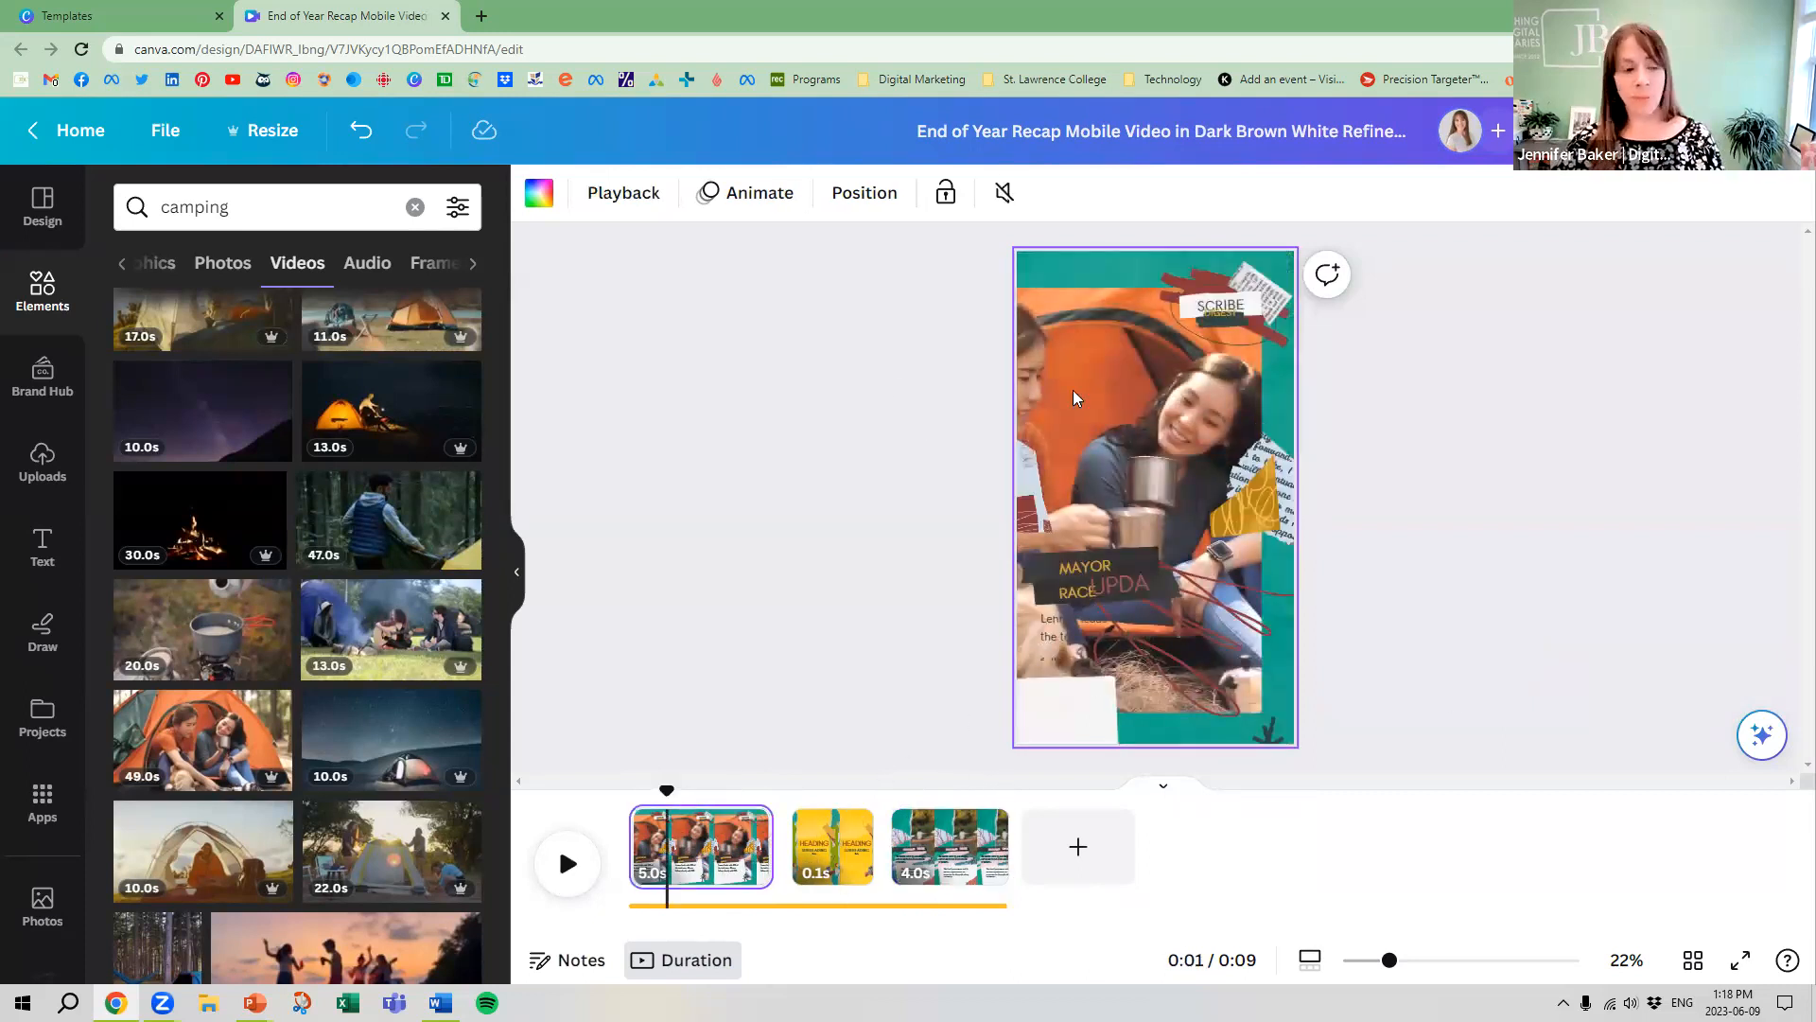
Look at the uploaded videos and the file upload option, and return to the camping elements
click(124, 266)
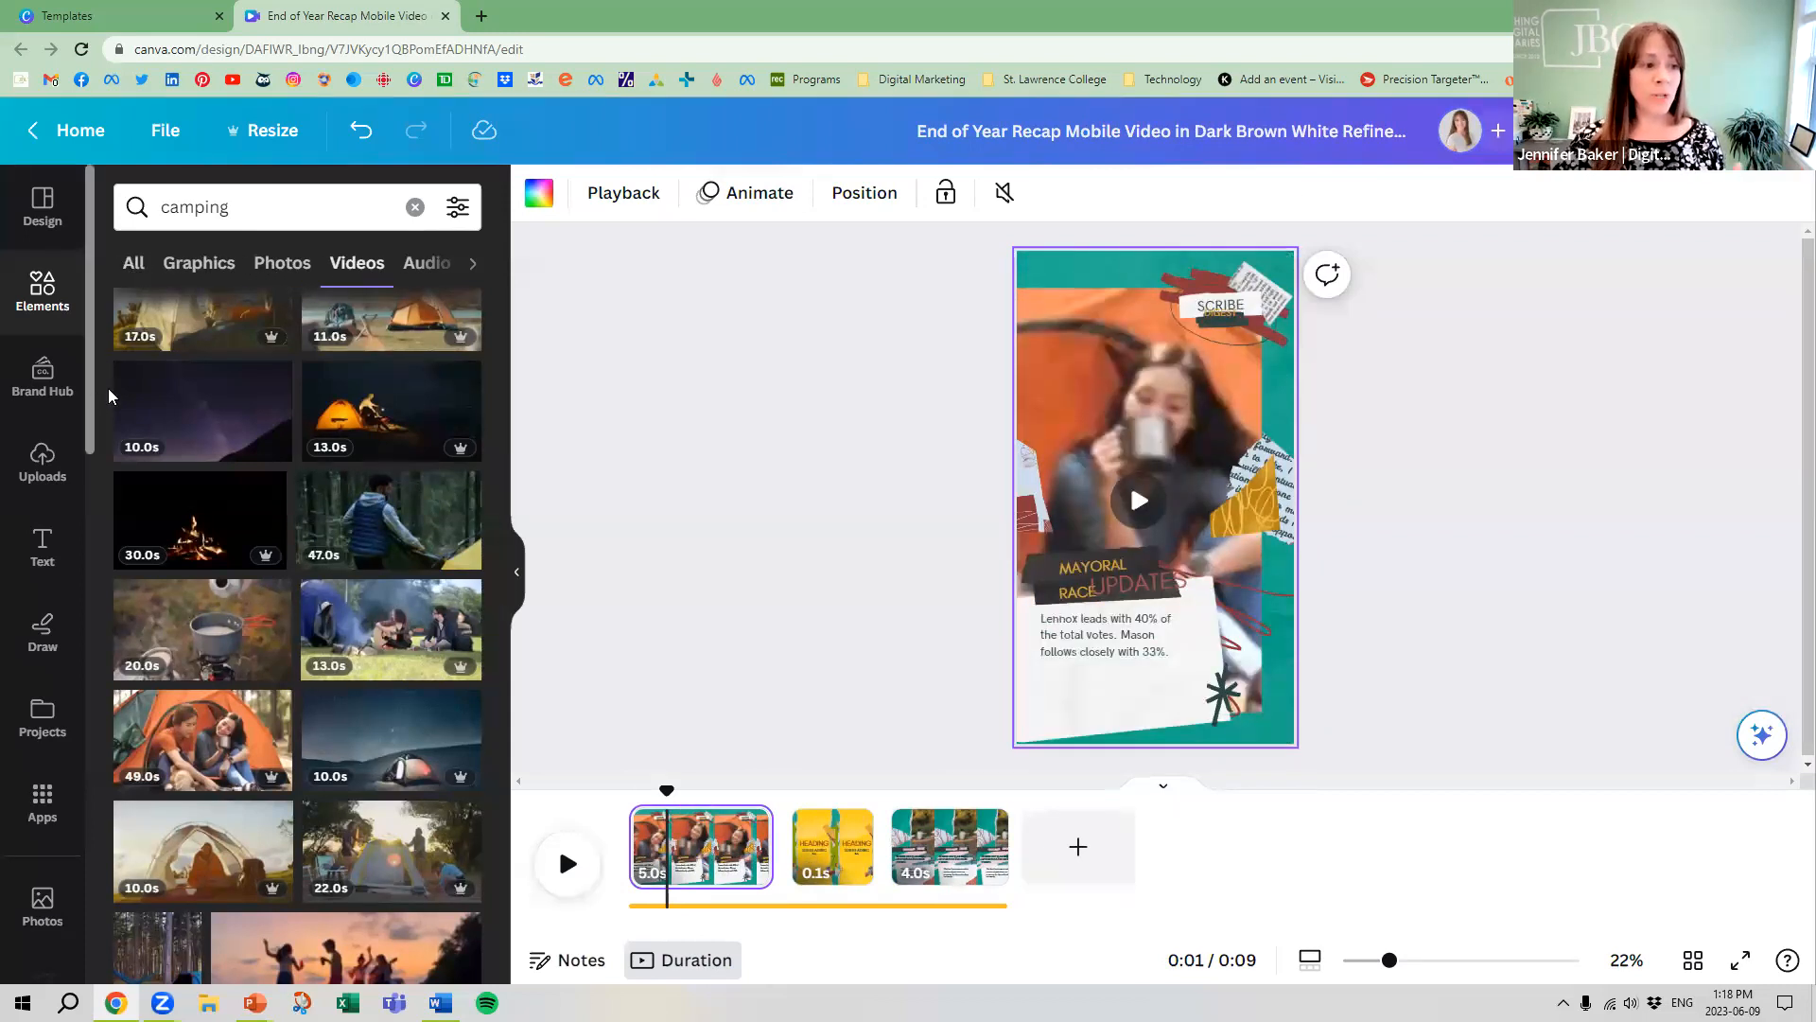
click(44, 475)
click(301, 381)
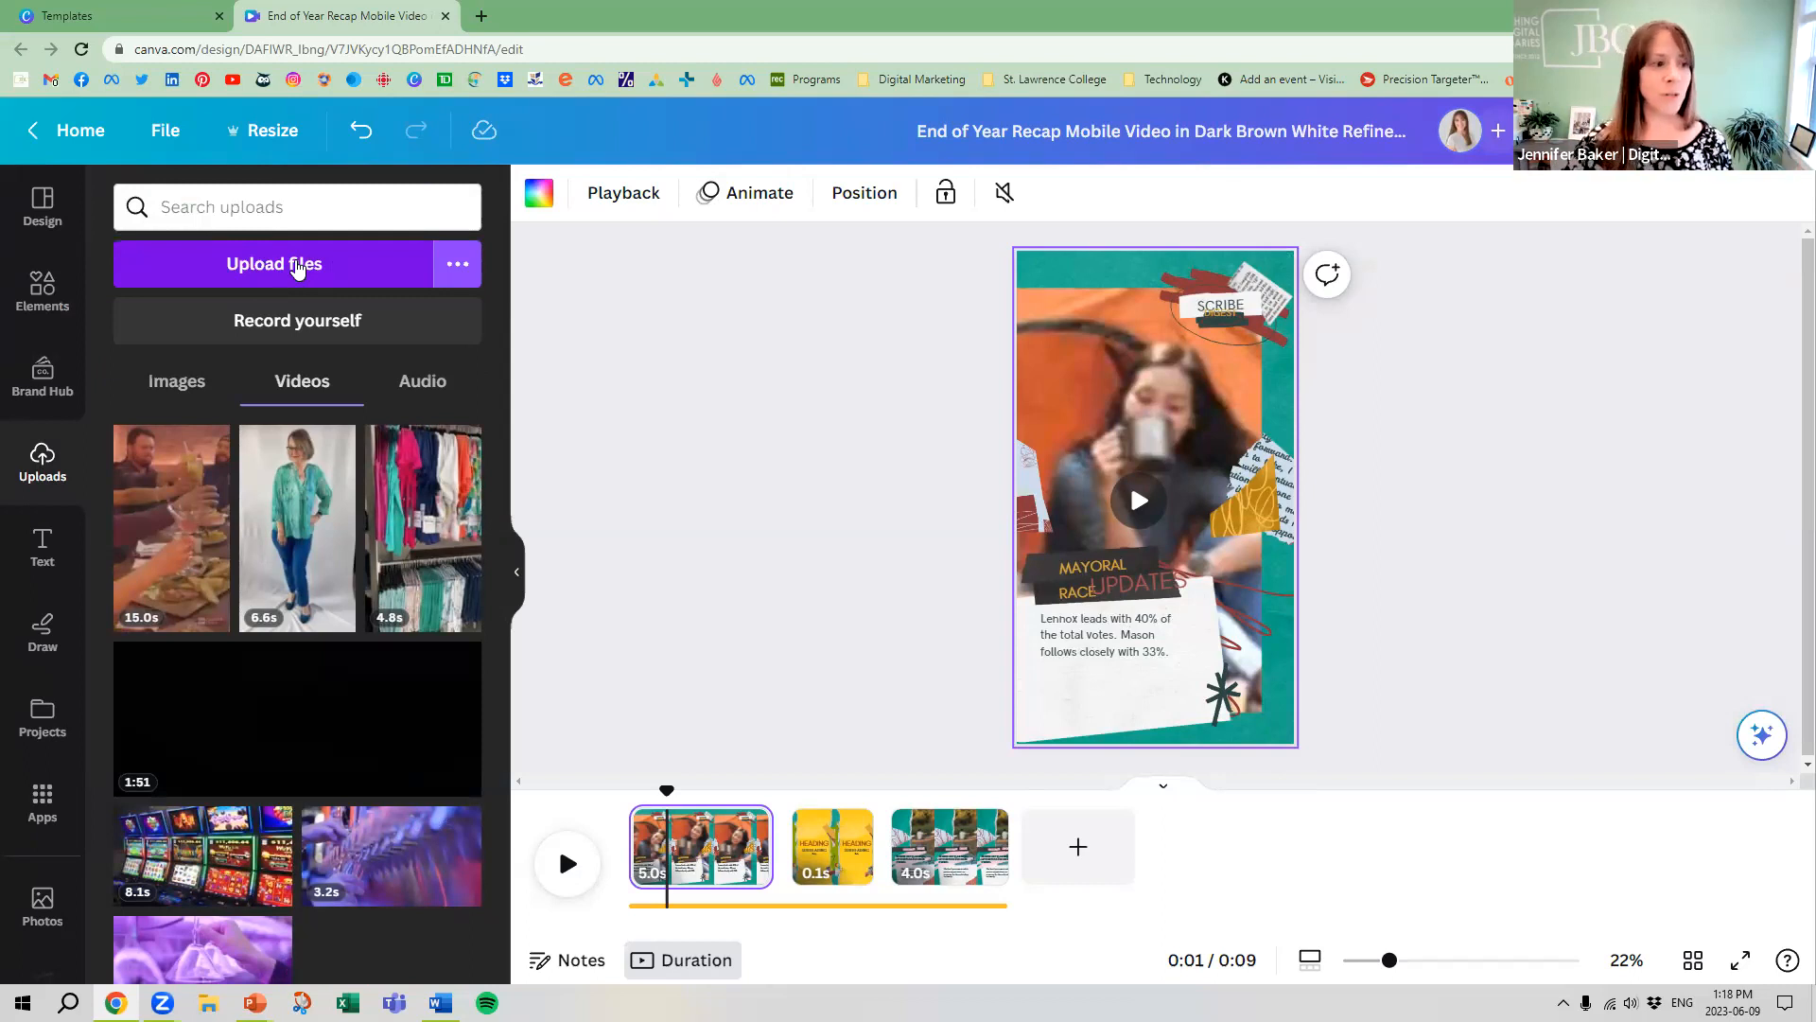
click(49, 287)
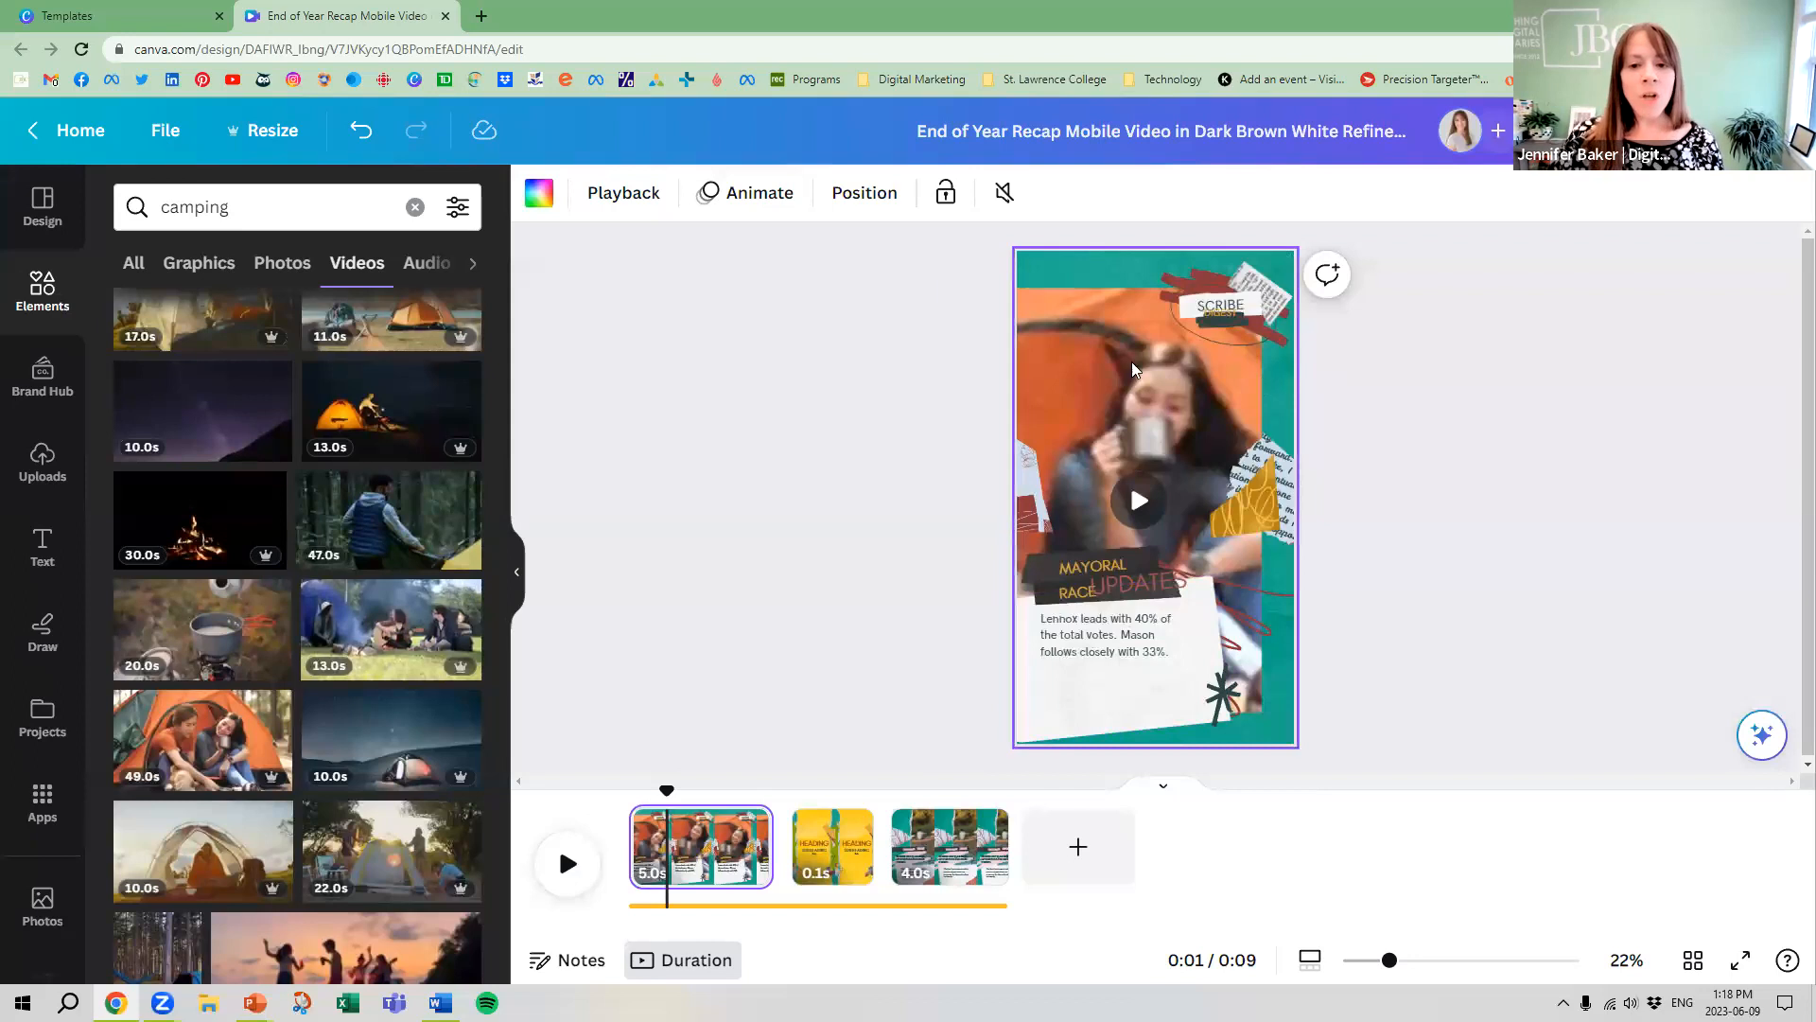
Delete the gold torn-paper piece and the newspaper clippings from the first page
click(1247, 503)
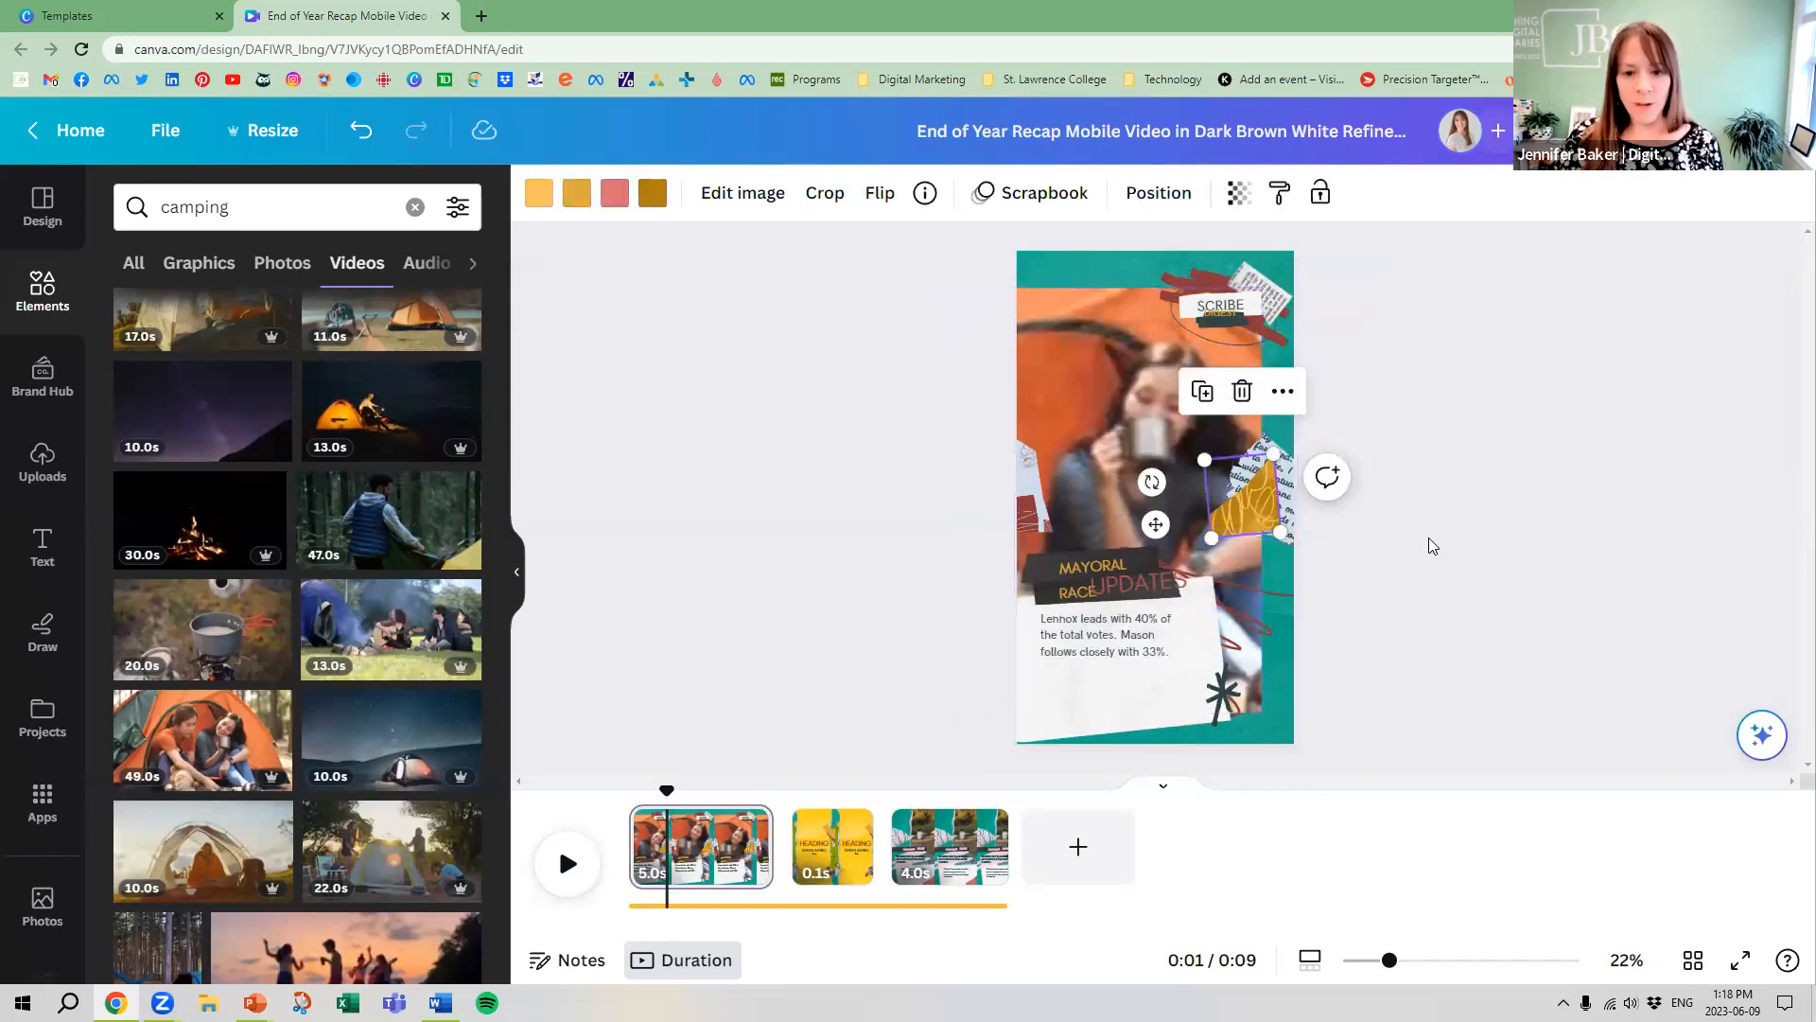
key(Delete)
click(1276, 490)
key(Delete)
click(1270, 301)
key(Delete)
Delete the SCRIBE label, the dark red brush marks around it and the UPDATES text from the first page
click(1220, 318)
click(1222, 315)
key(Delete)
key(Delete)
click(1228, 324)
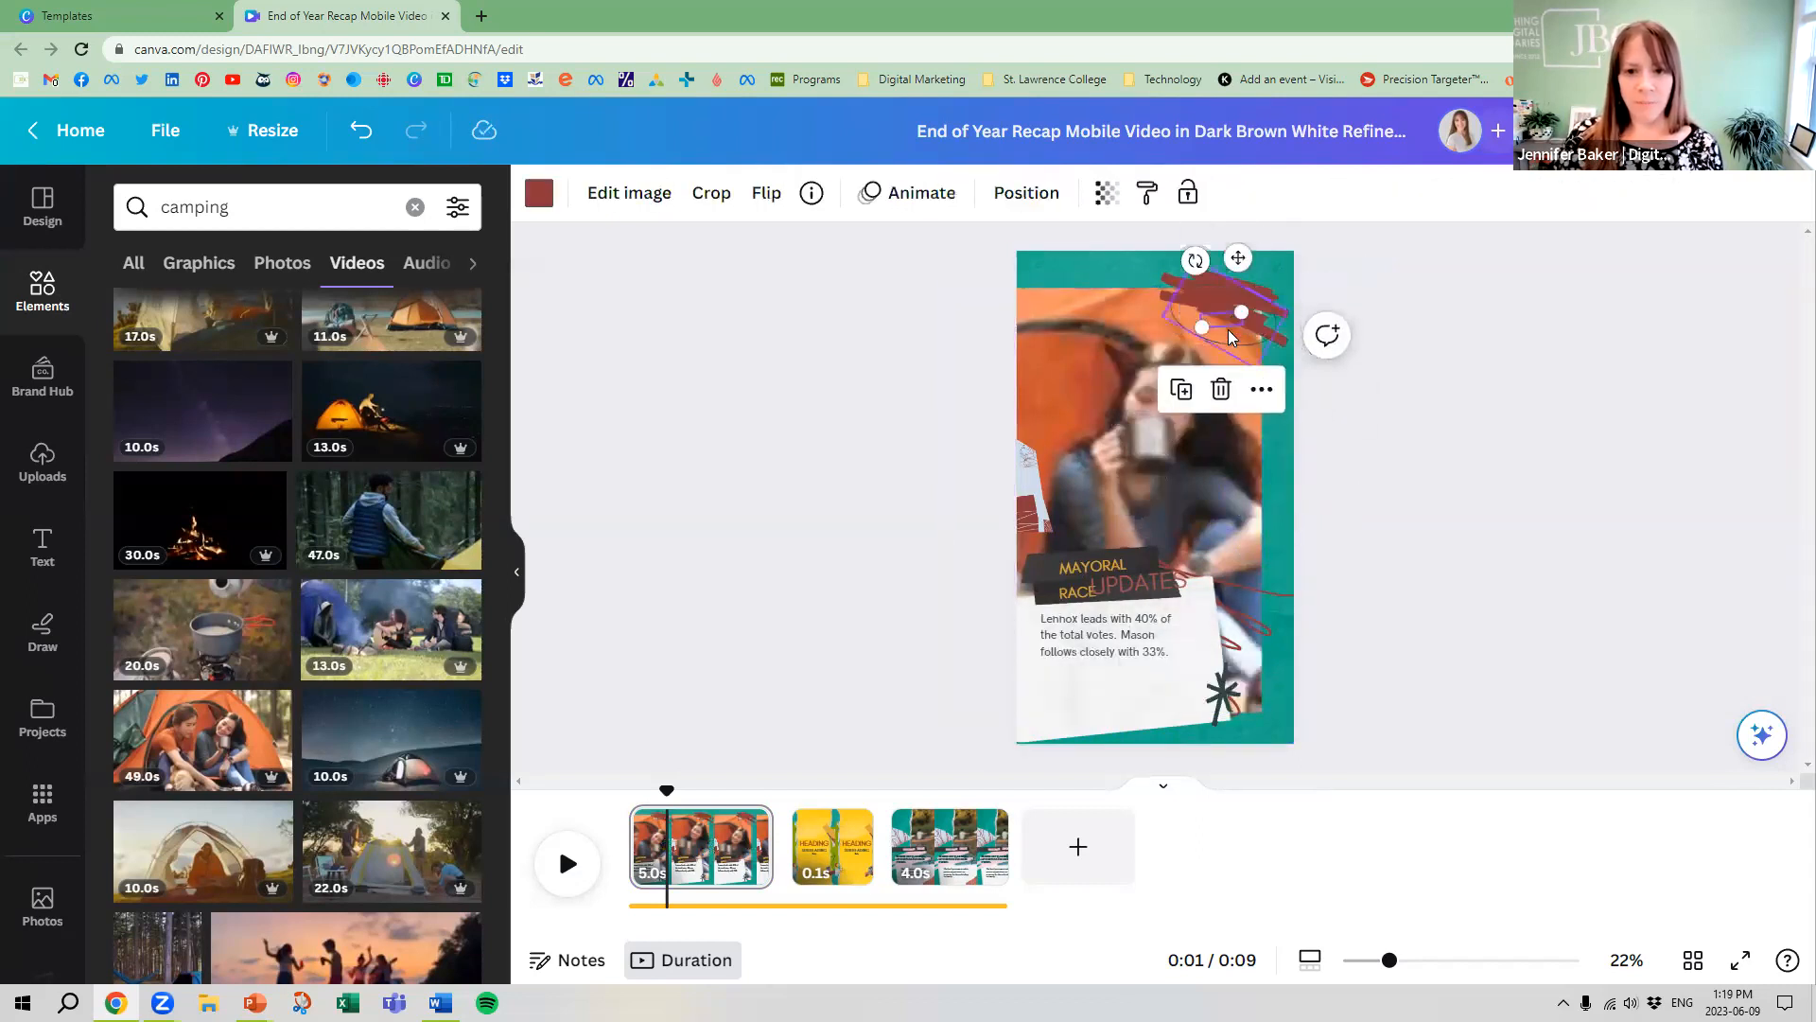
key(Delete)
click(1225, 308)
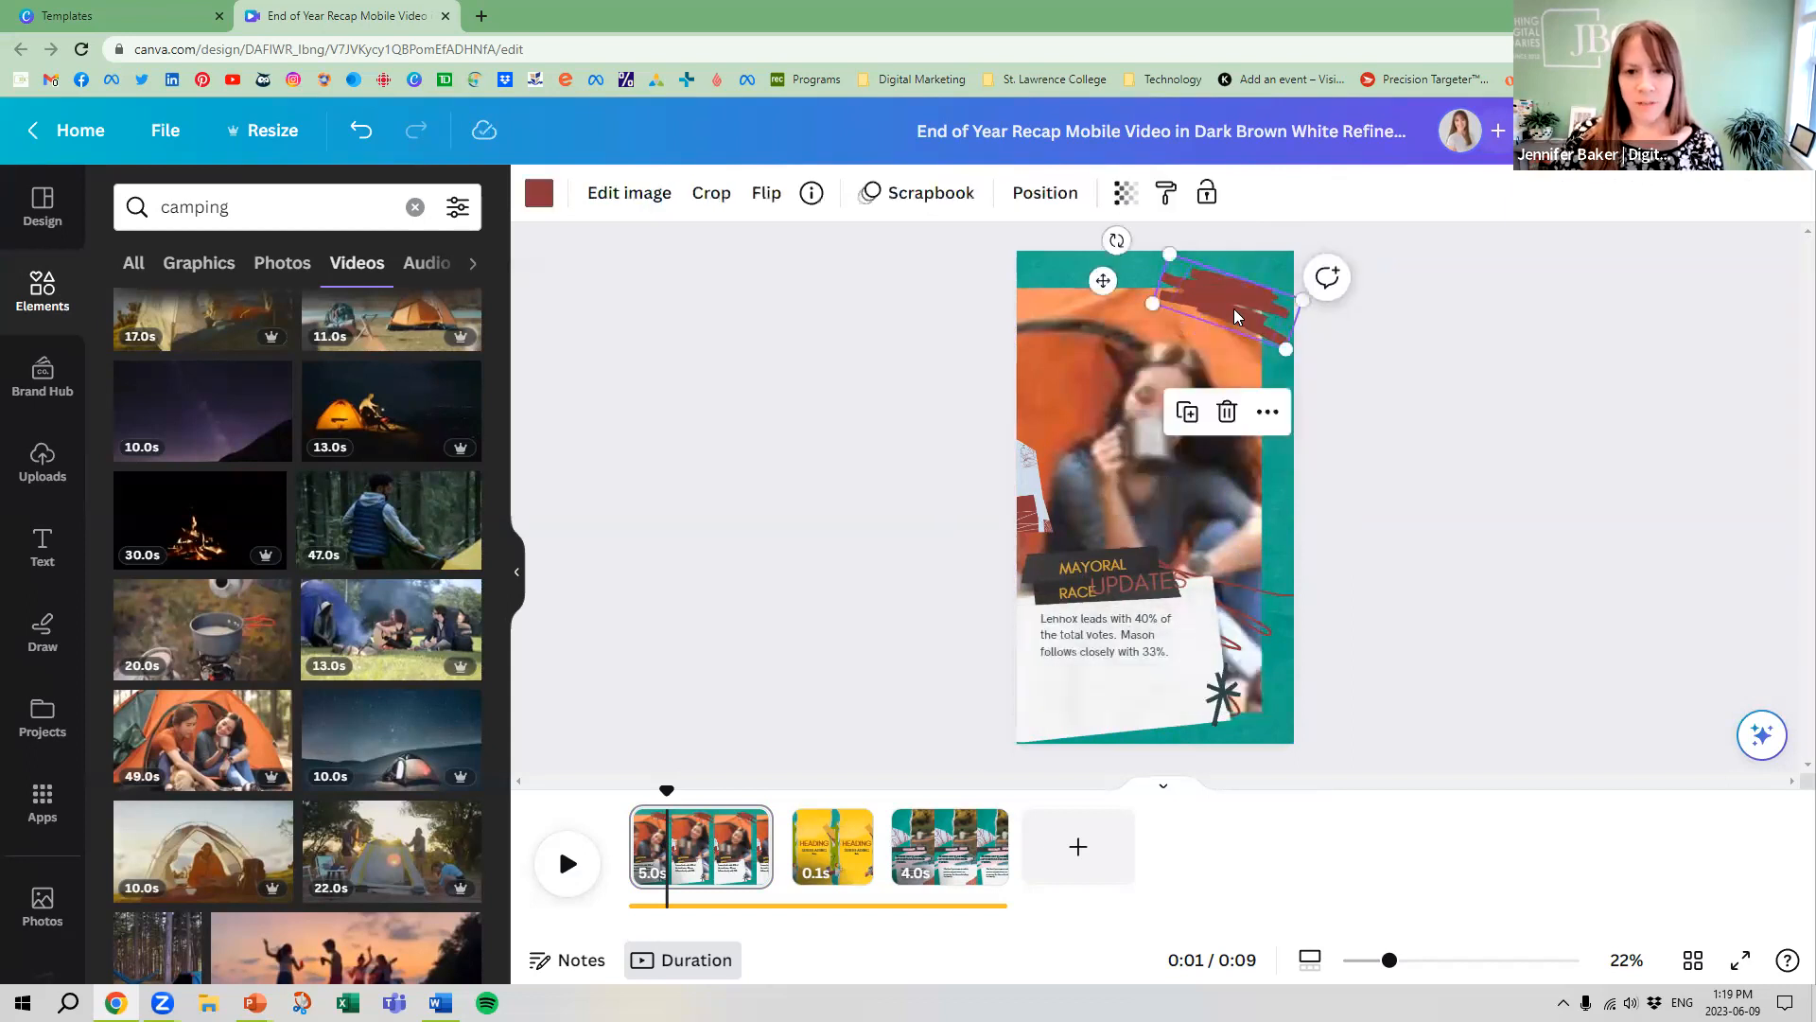
key(Delete)
click(1239, 367)
click(1091, 568)
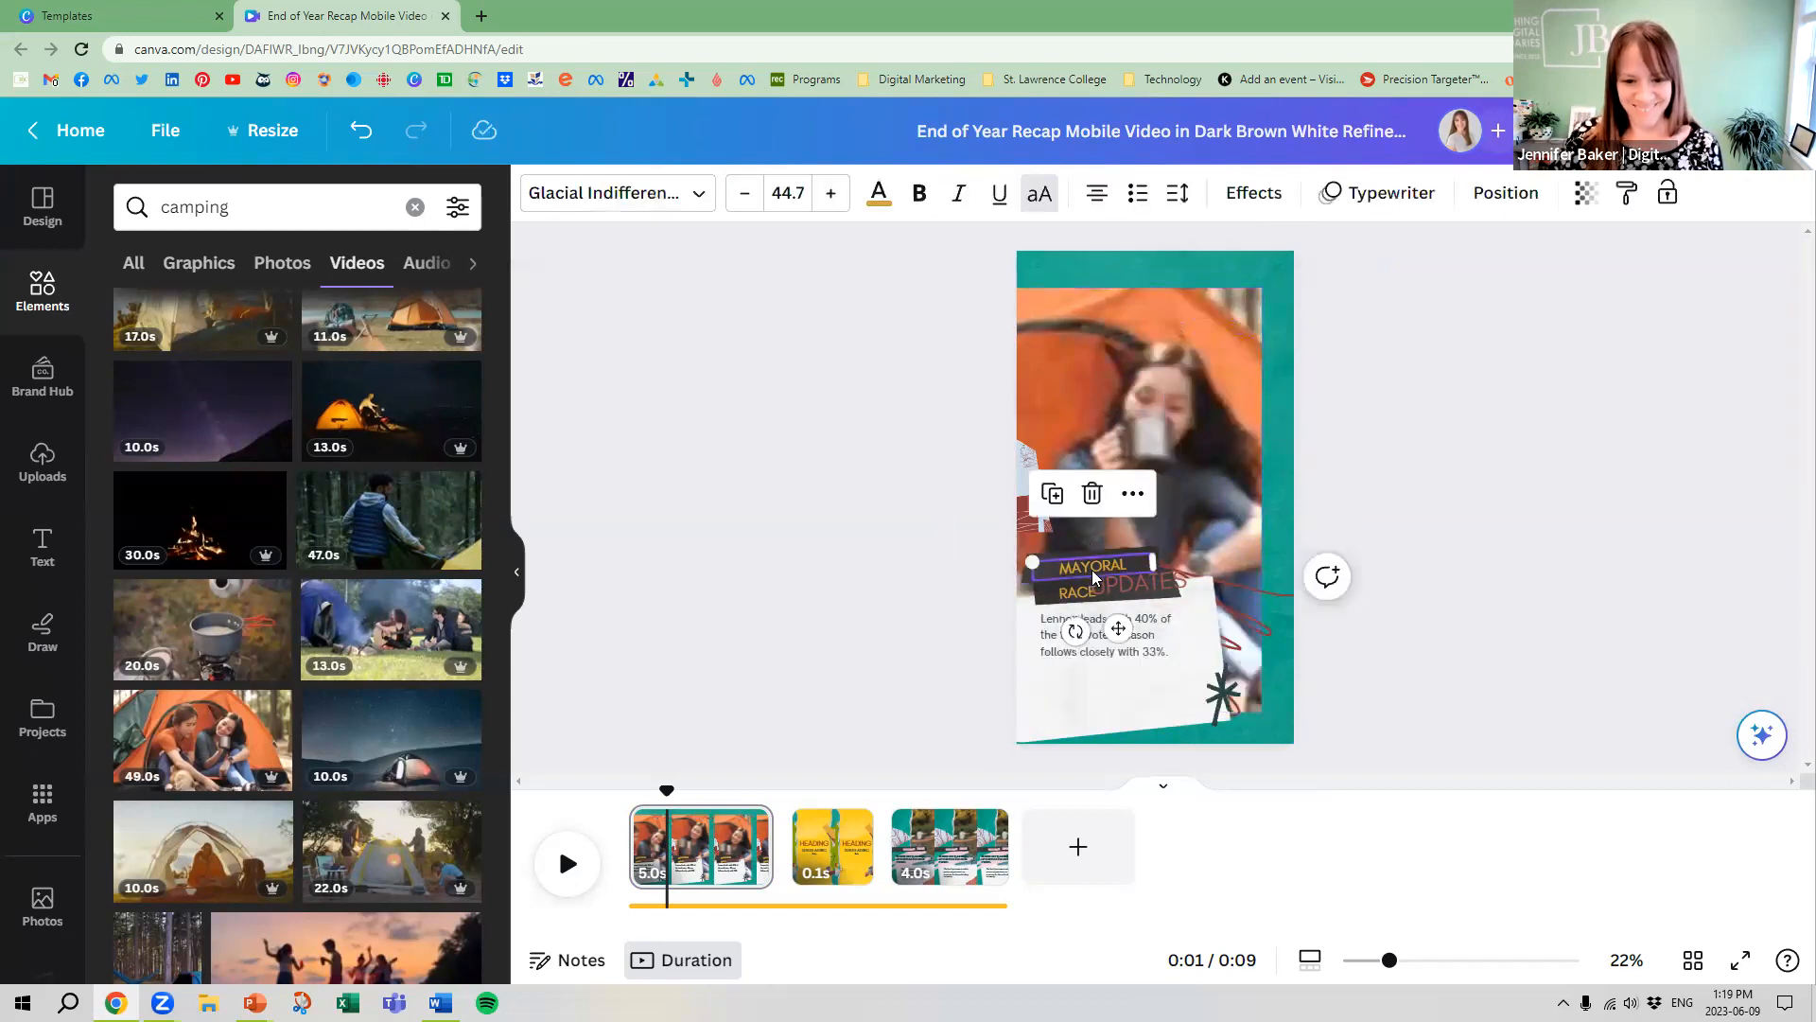
click(1130, 581)
Reposition and enlarge the camping video so that it fills the whole first page
click(1147, 326)
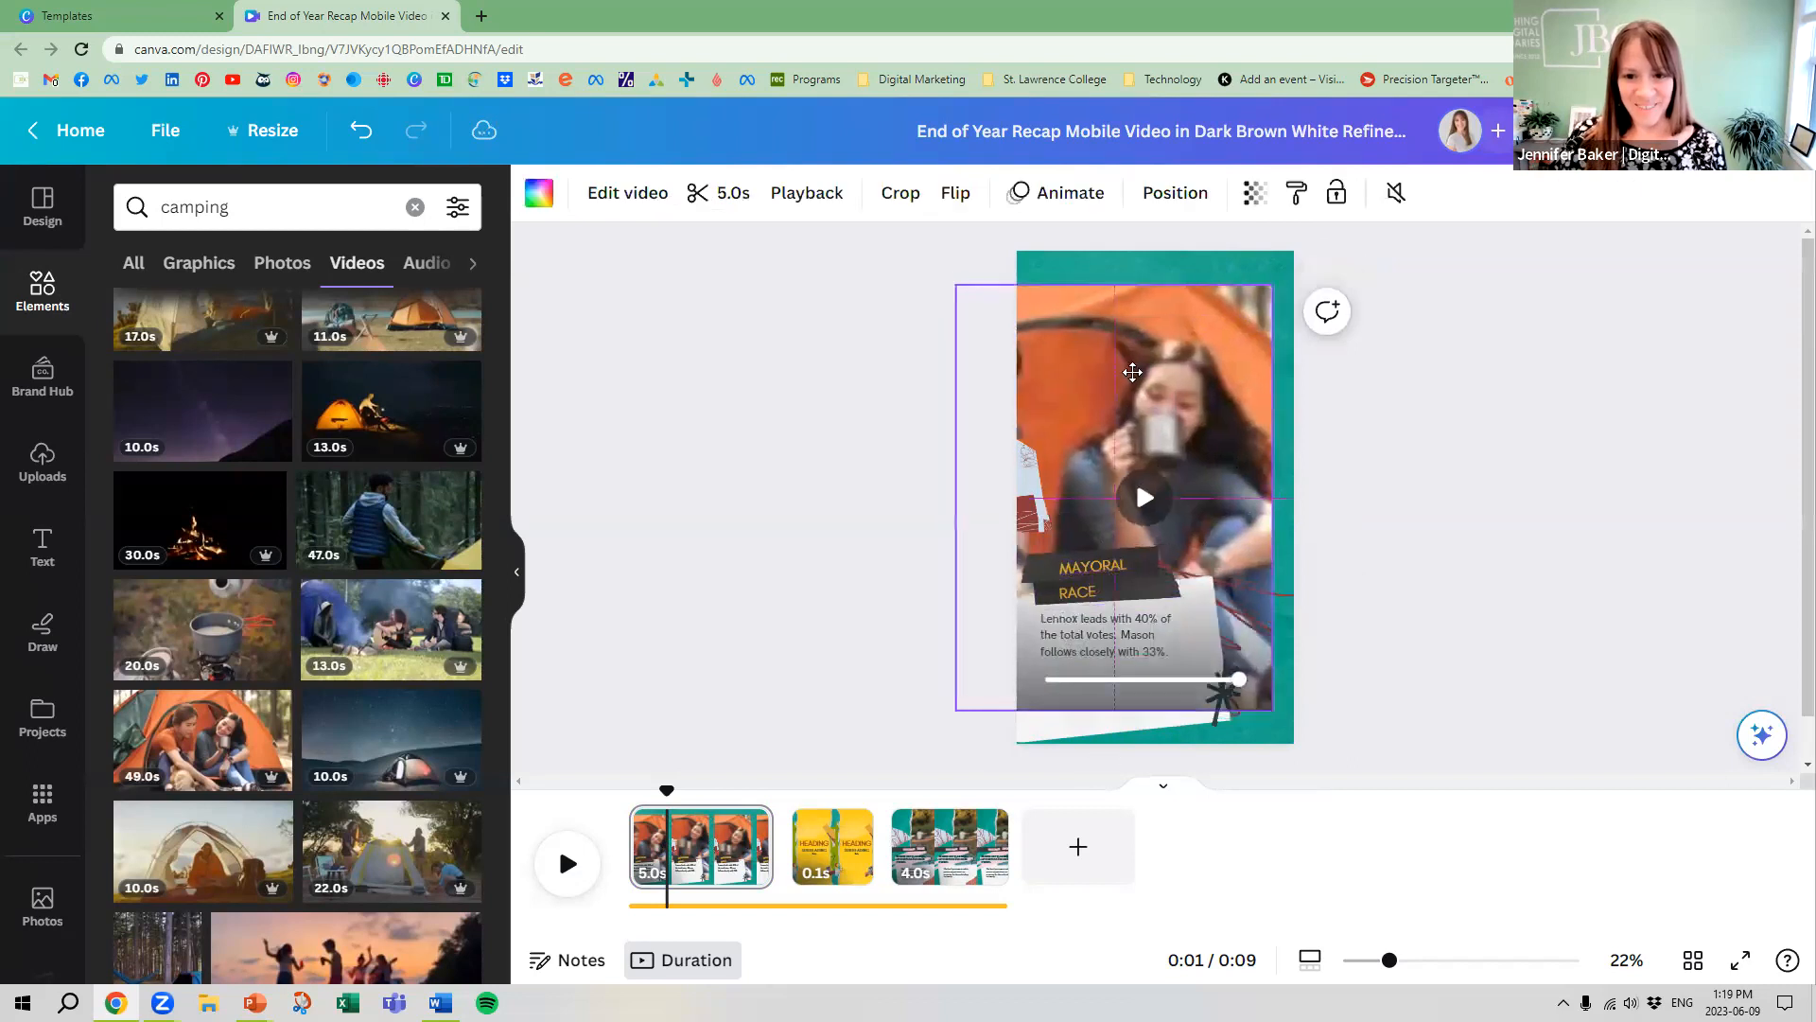
drag(1131, 369, 1089, 375)
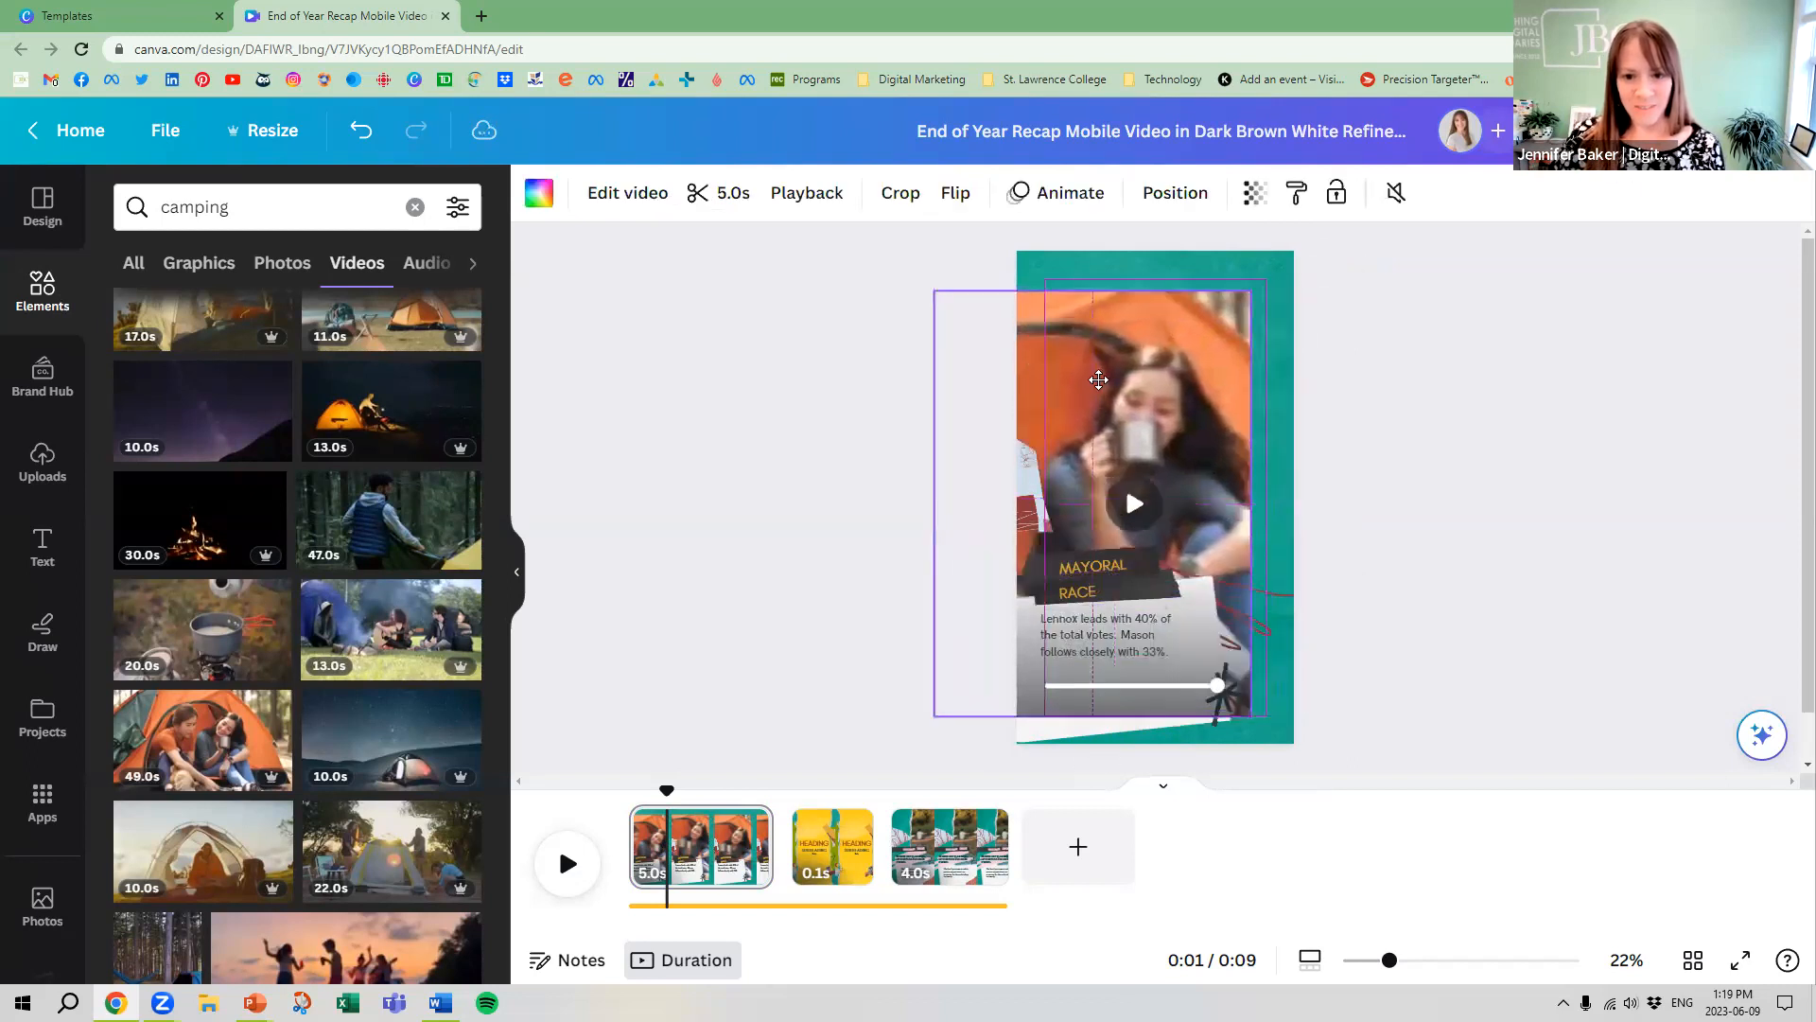
drag(1249, 293, 1303, 269)
mouse_move(1214, 322)
mouse_down()
mouse_move(1228, 348)
mouse_move(1200, 331)
mouse_up()
drag(947, 278, 931, 251)
click(1452, 503)
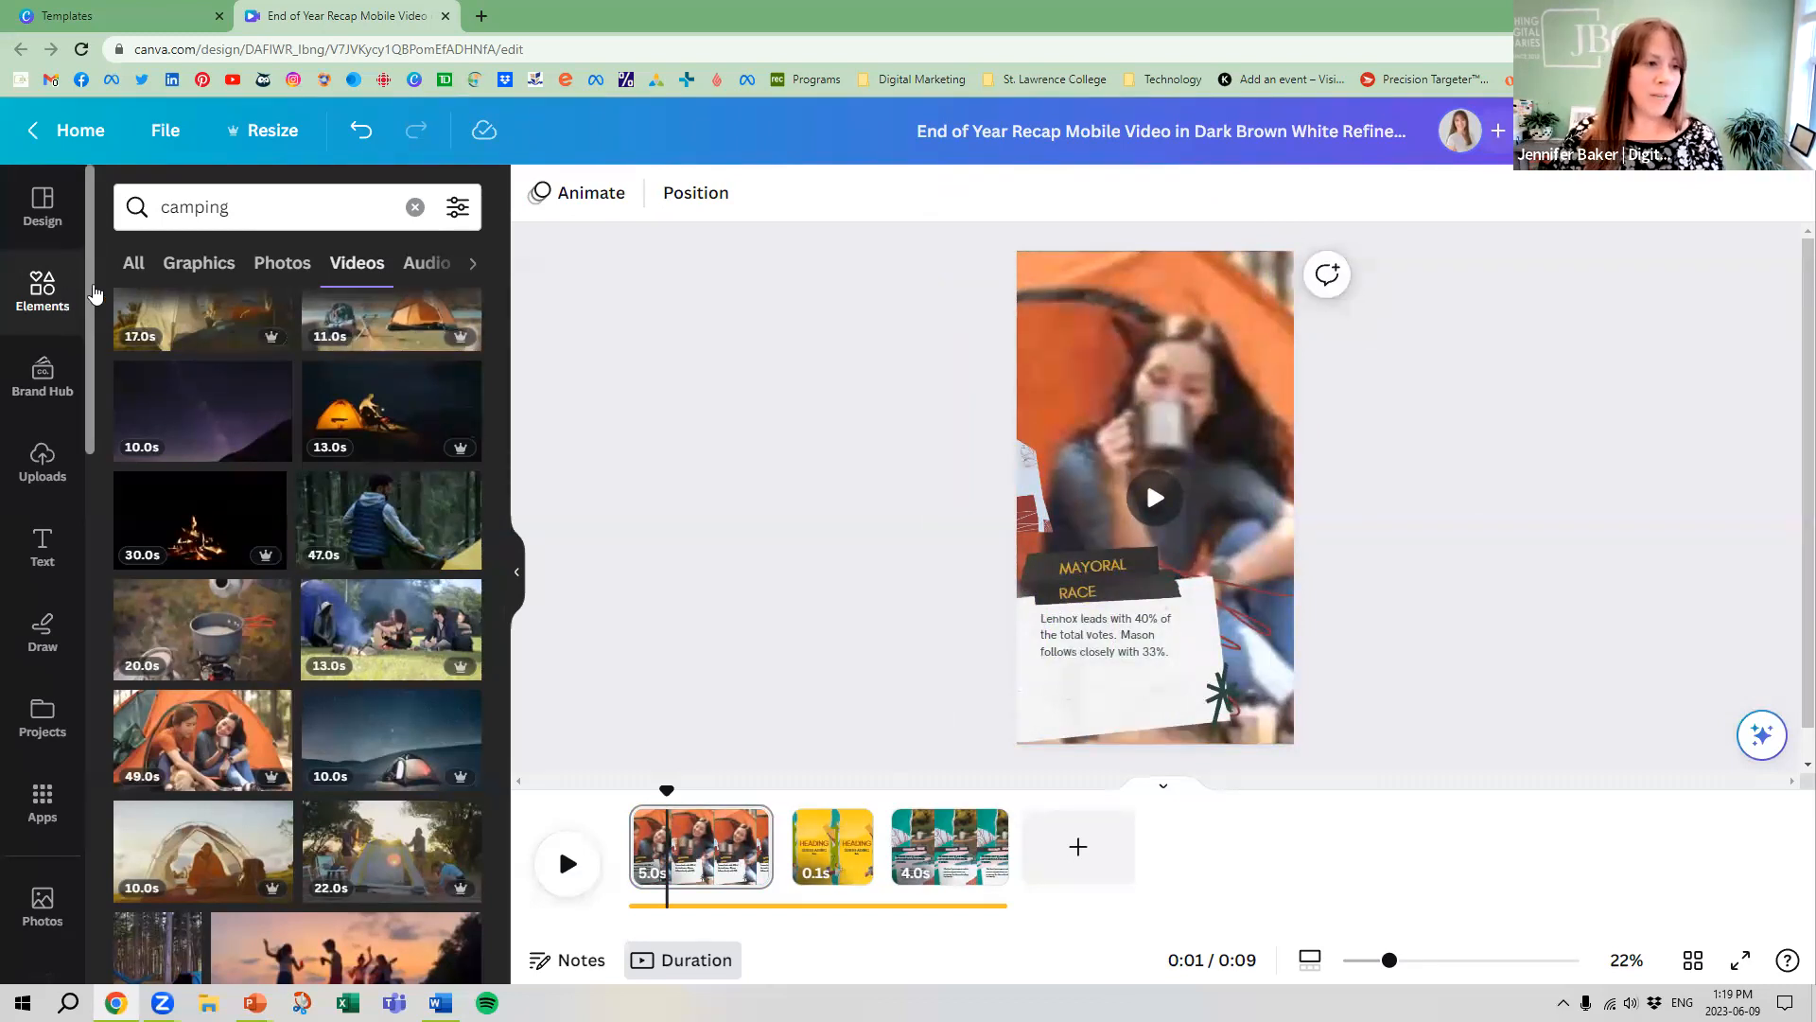
Add the line-art tent and trees graphic from the camping graphics to the white paper note
click(210, 273)
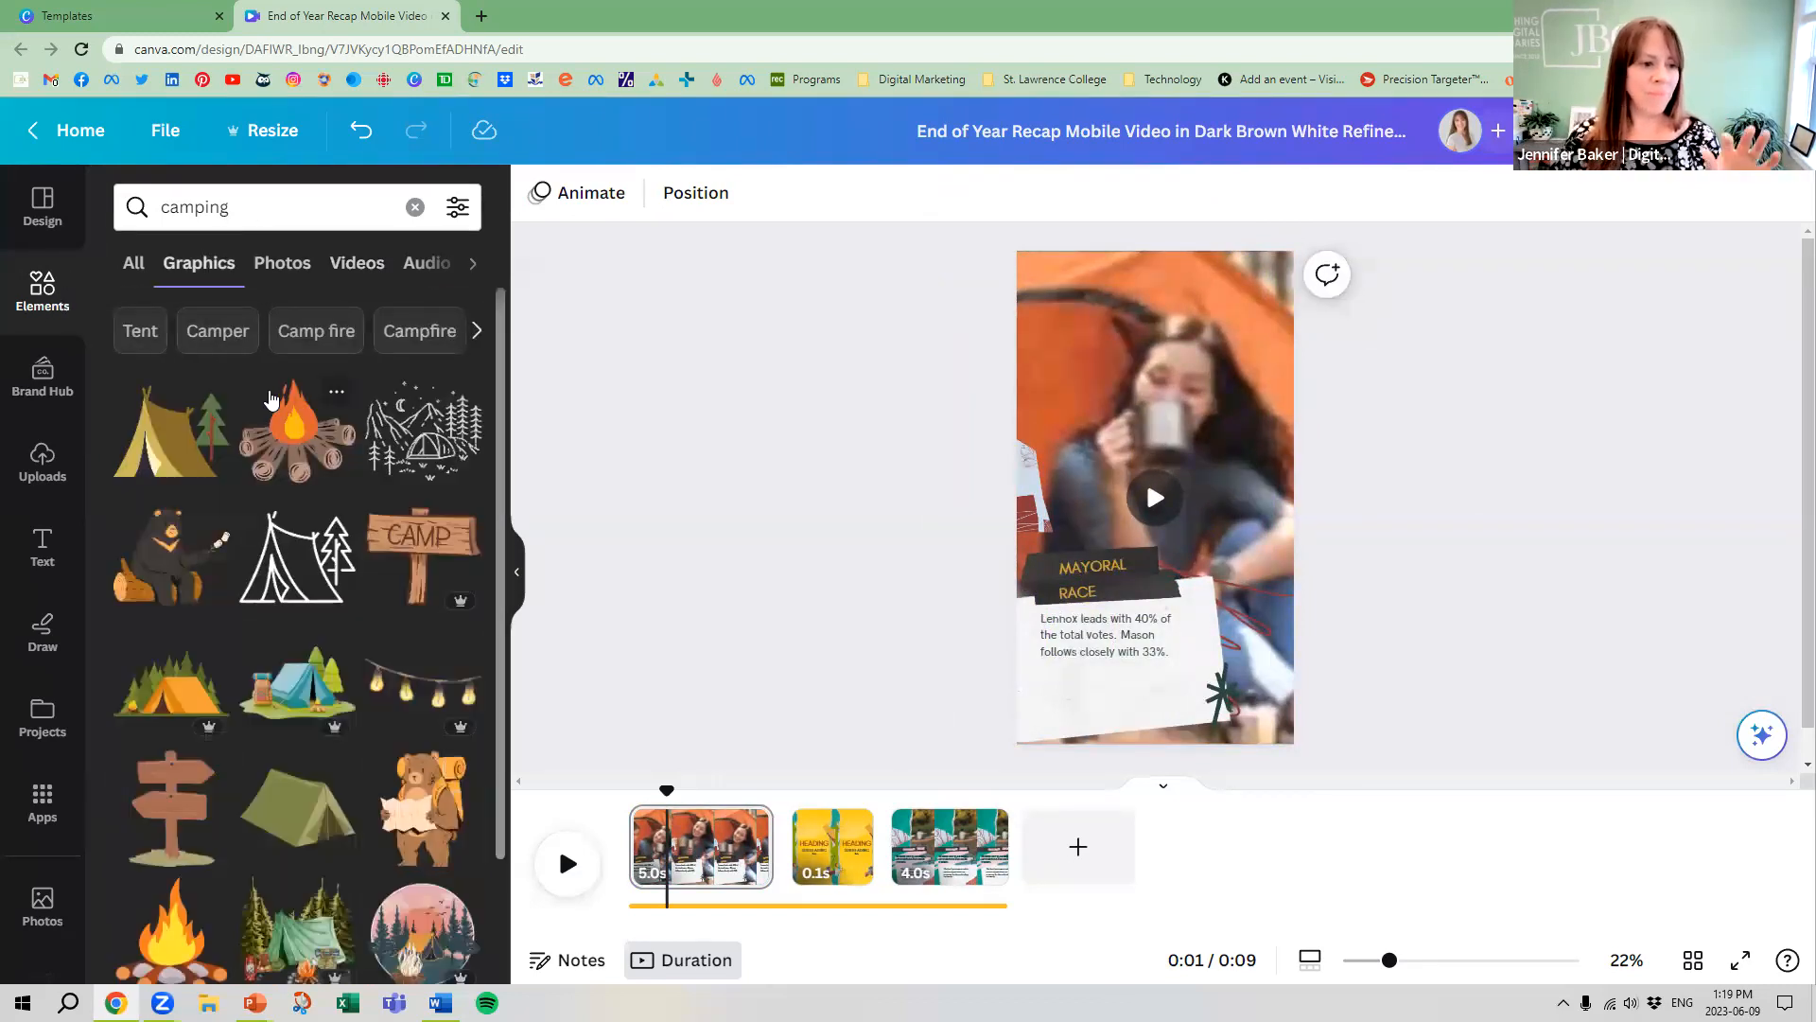
click(299, 591)
drag(1135, 530, 1114, 721)
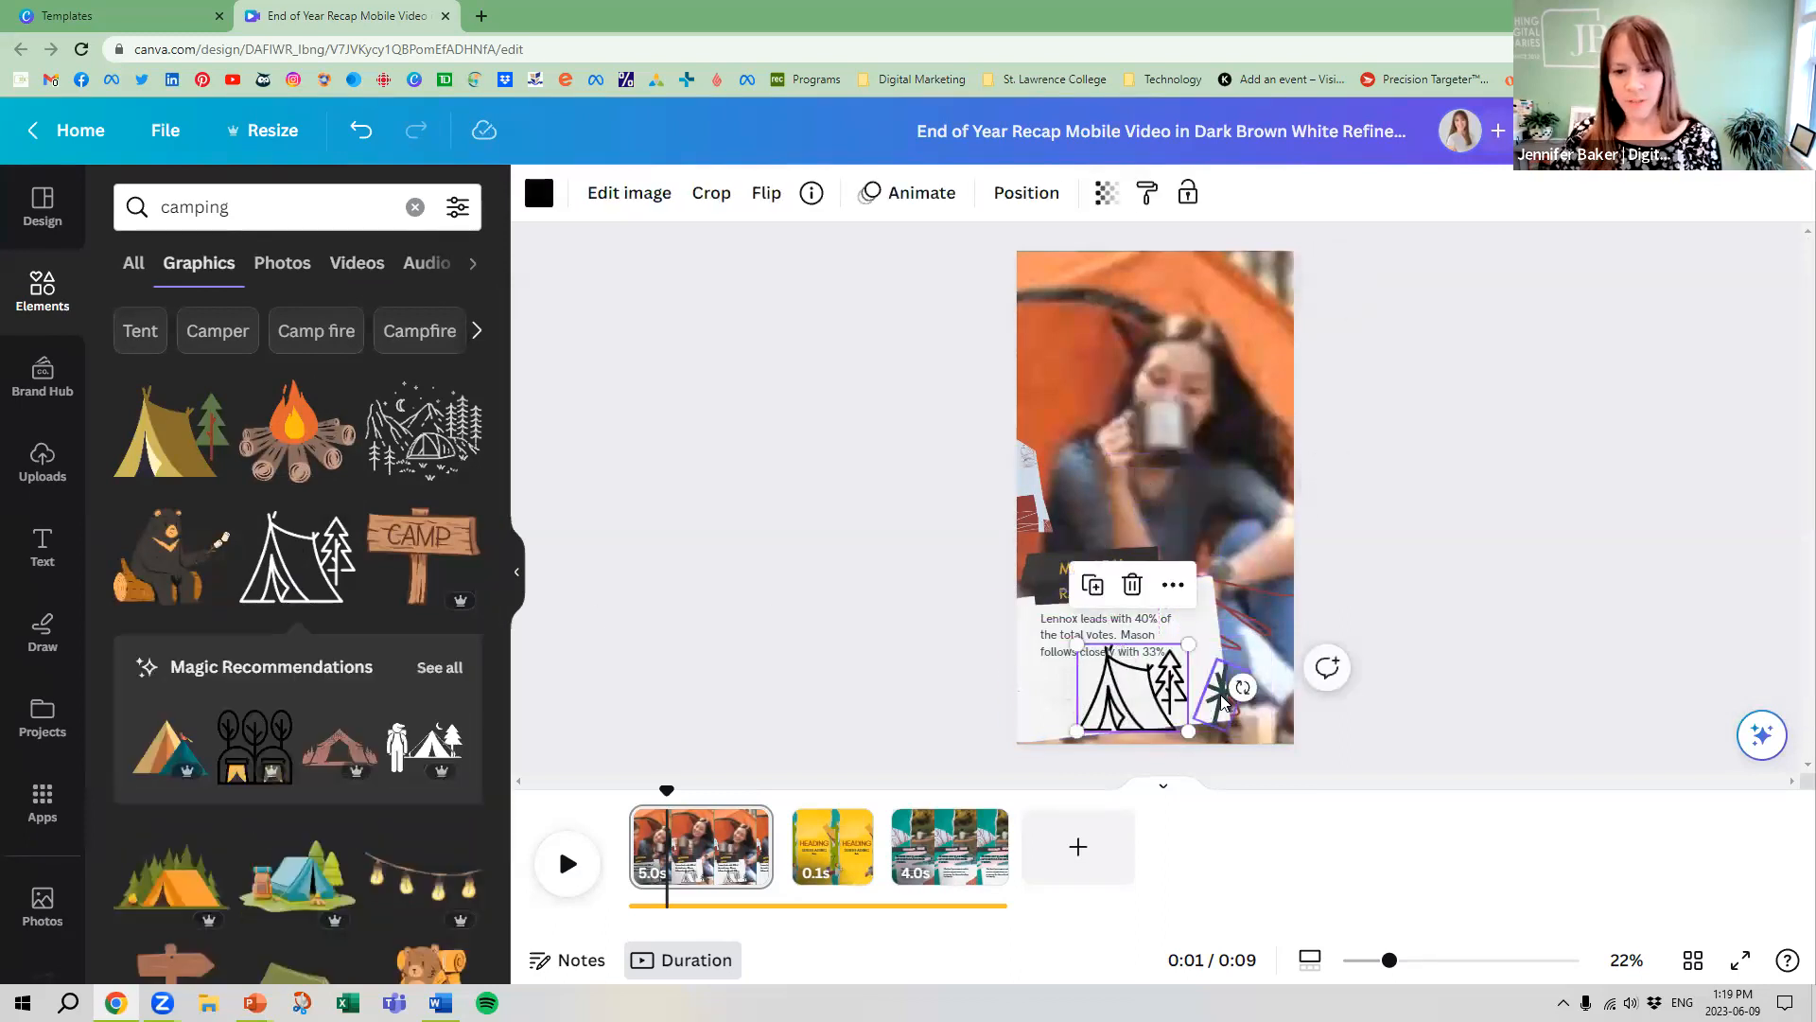
Delete the star doodle and red scribble beside the note, and fit a smaller tent graphic into the note's lower right corner
click(1221, 695)
key(Delete)
click(1253, 635)
key(Delete)
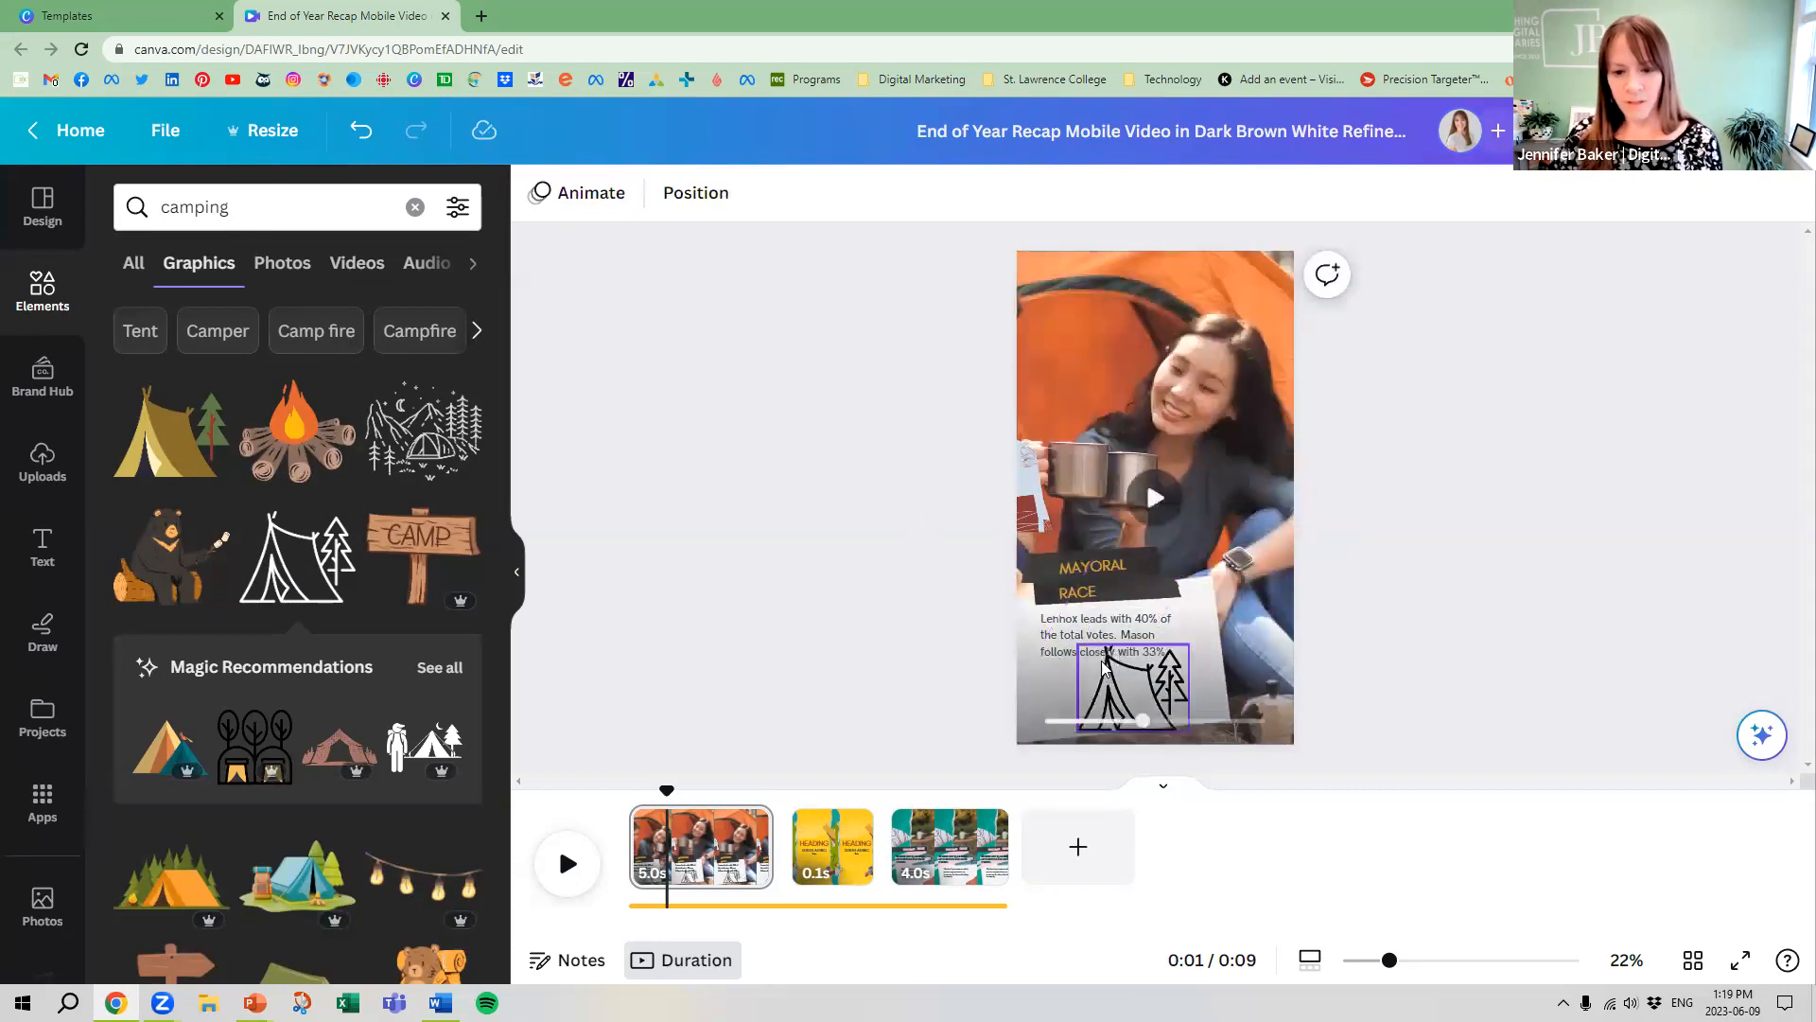
drag(1122, 673, 1201, 670)
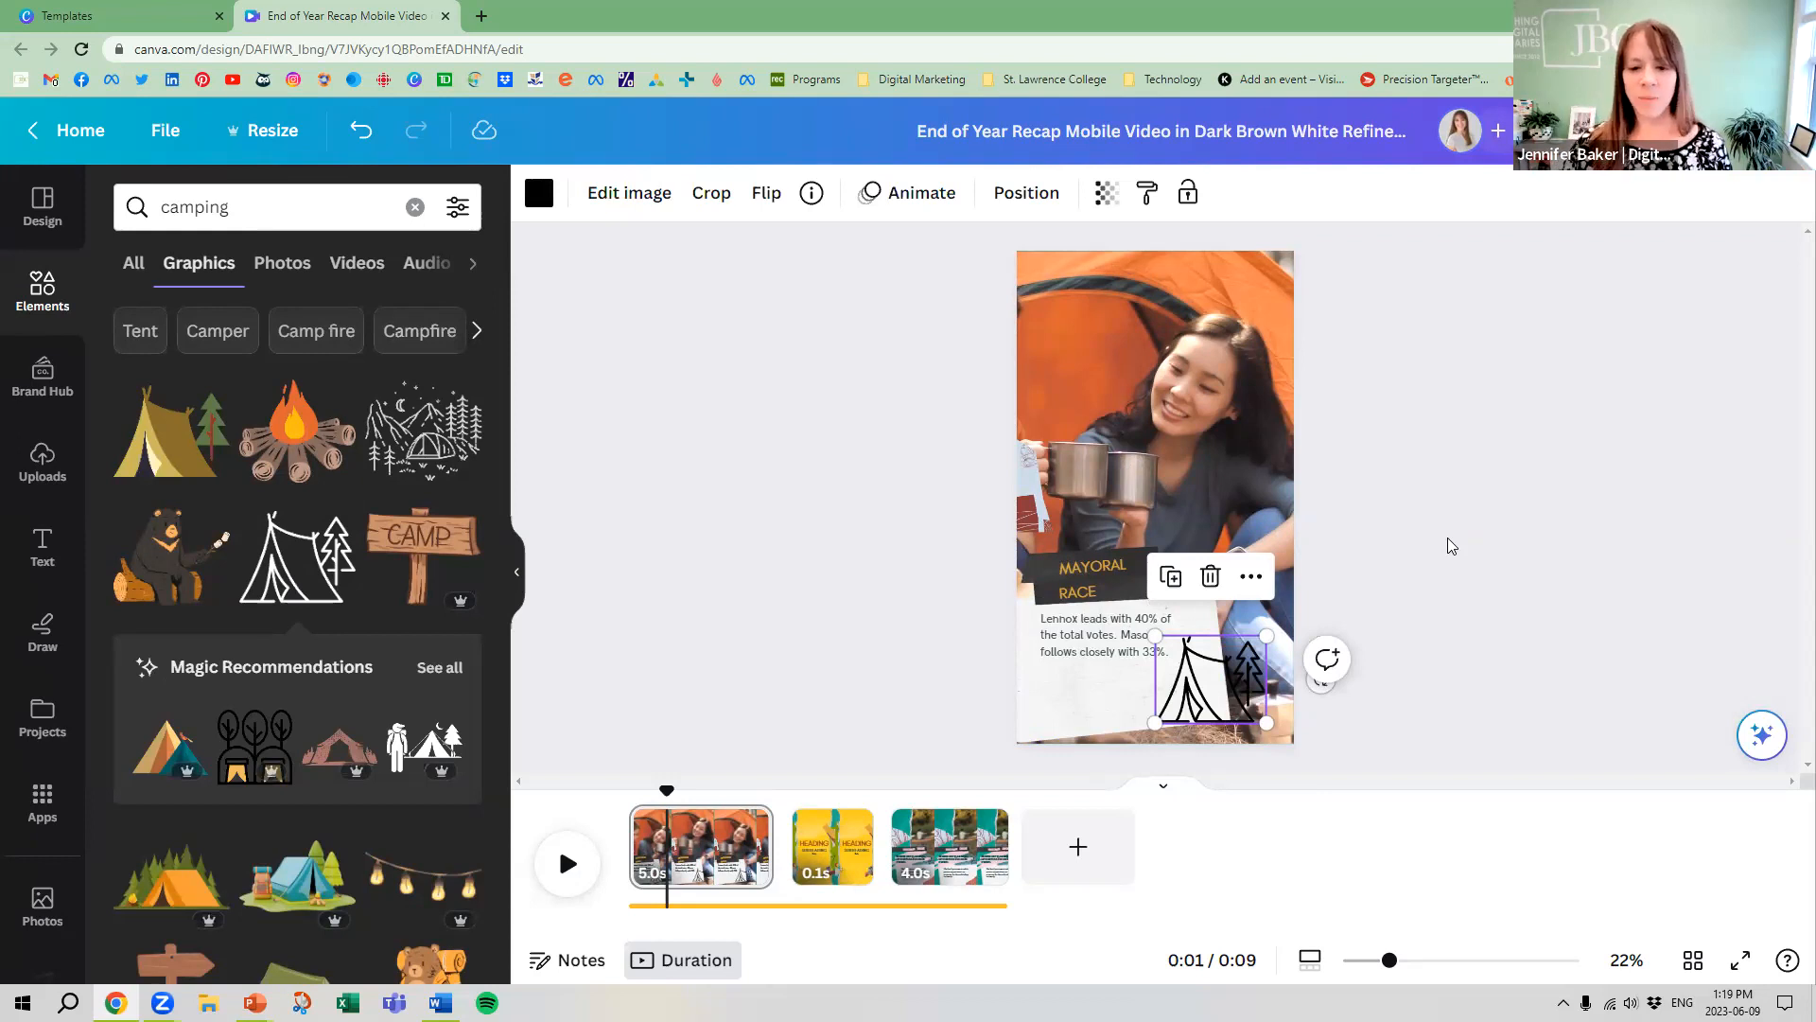
drag(1266, 635, 1187, 685)
Change MAYORAL on the black banner to GO CAMPING, delete RACE, and move the heading to the banner's middle
double_click(1088, 566)
key(BackSpace)
text(GO CAMPING)
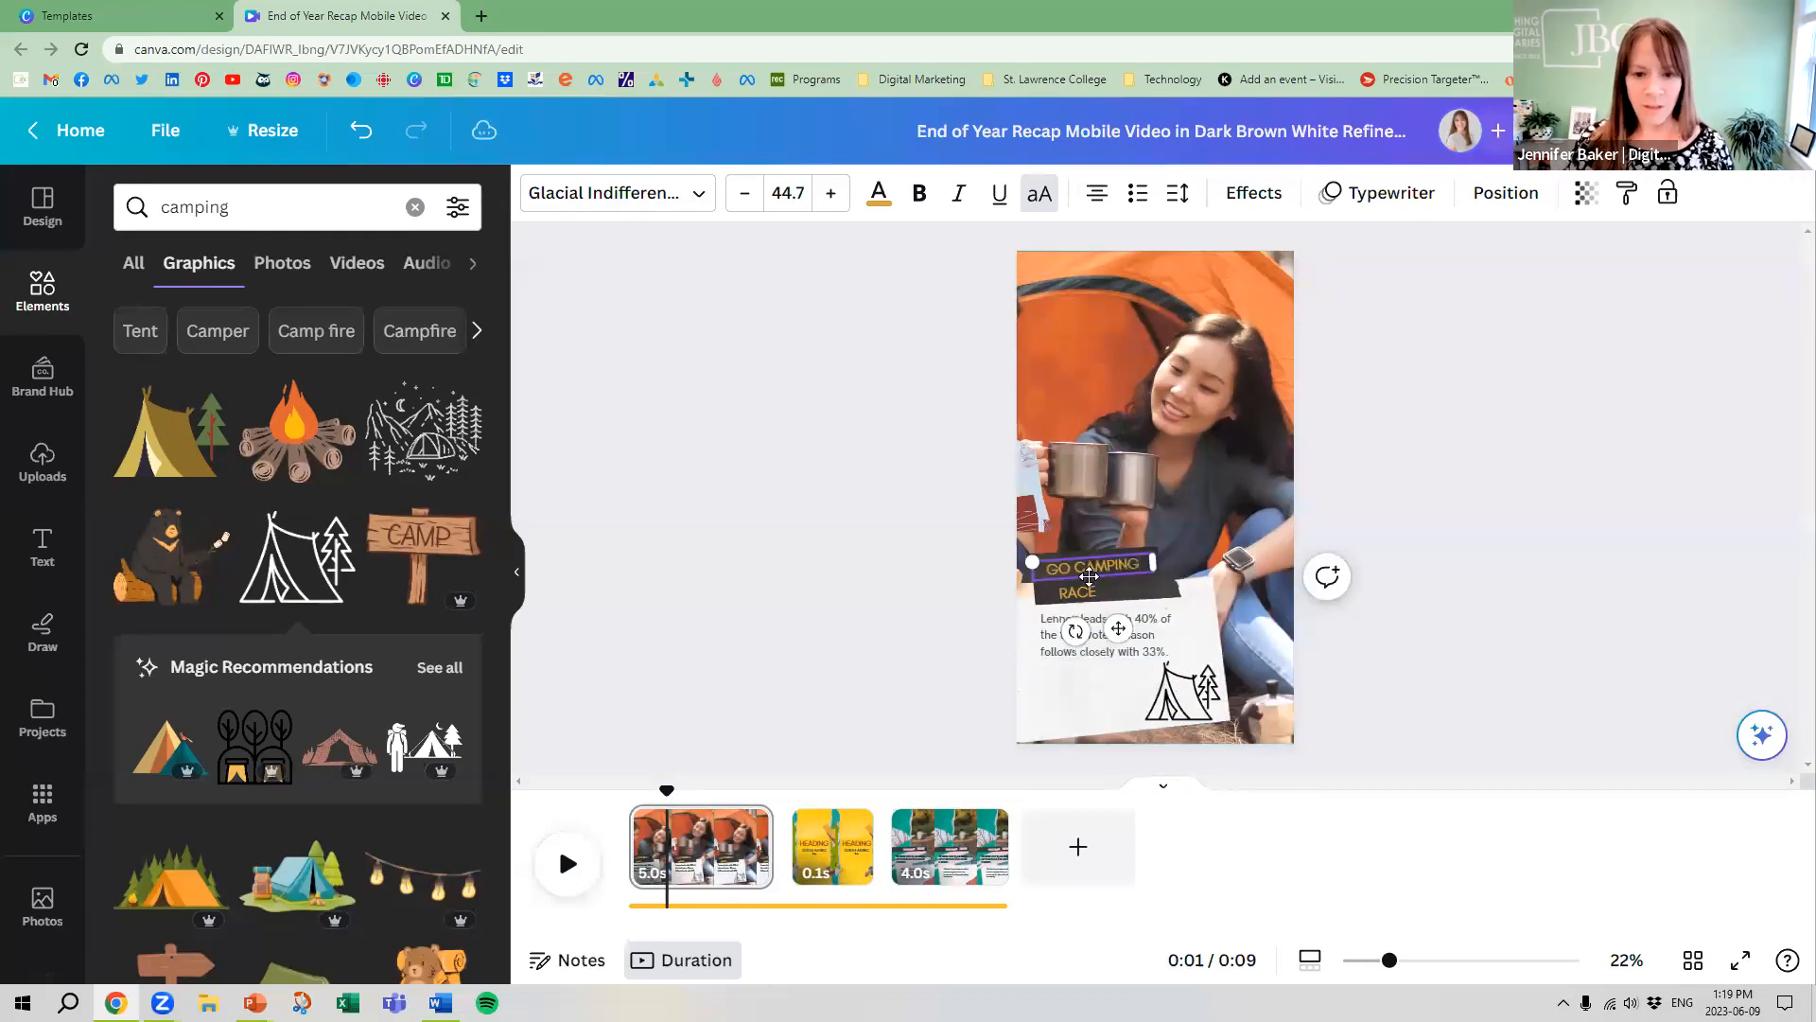
click(1089, 595)
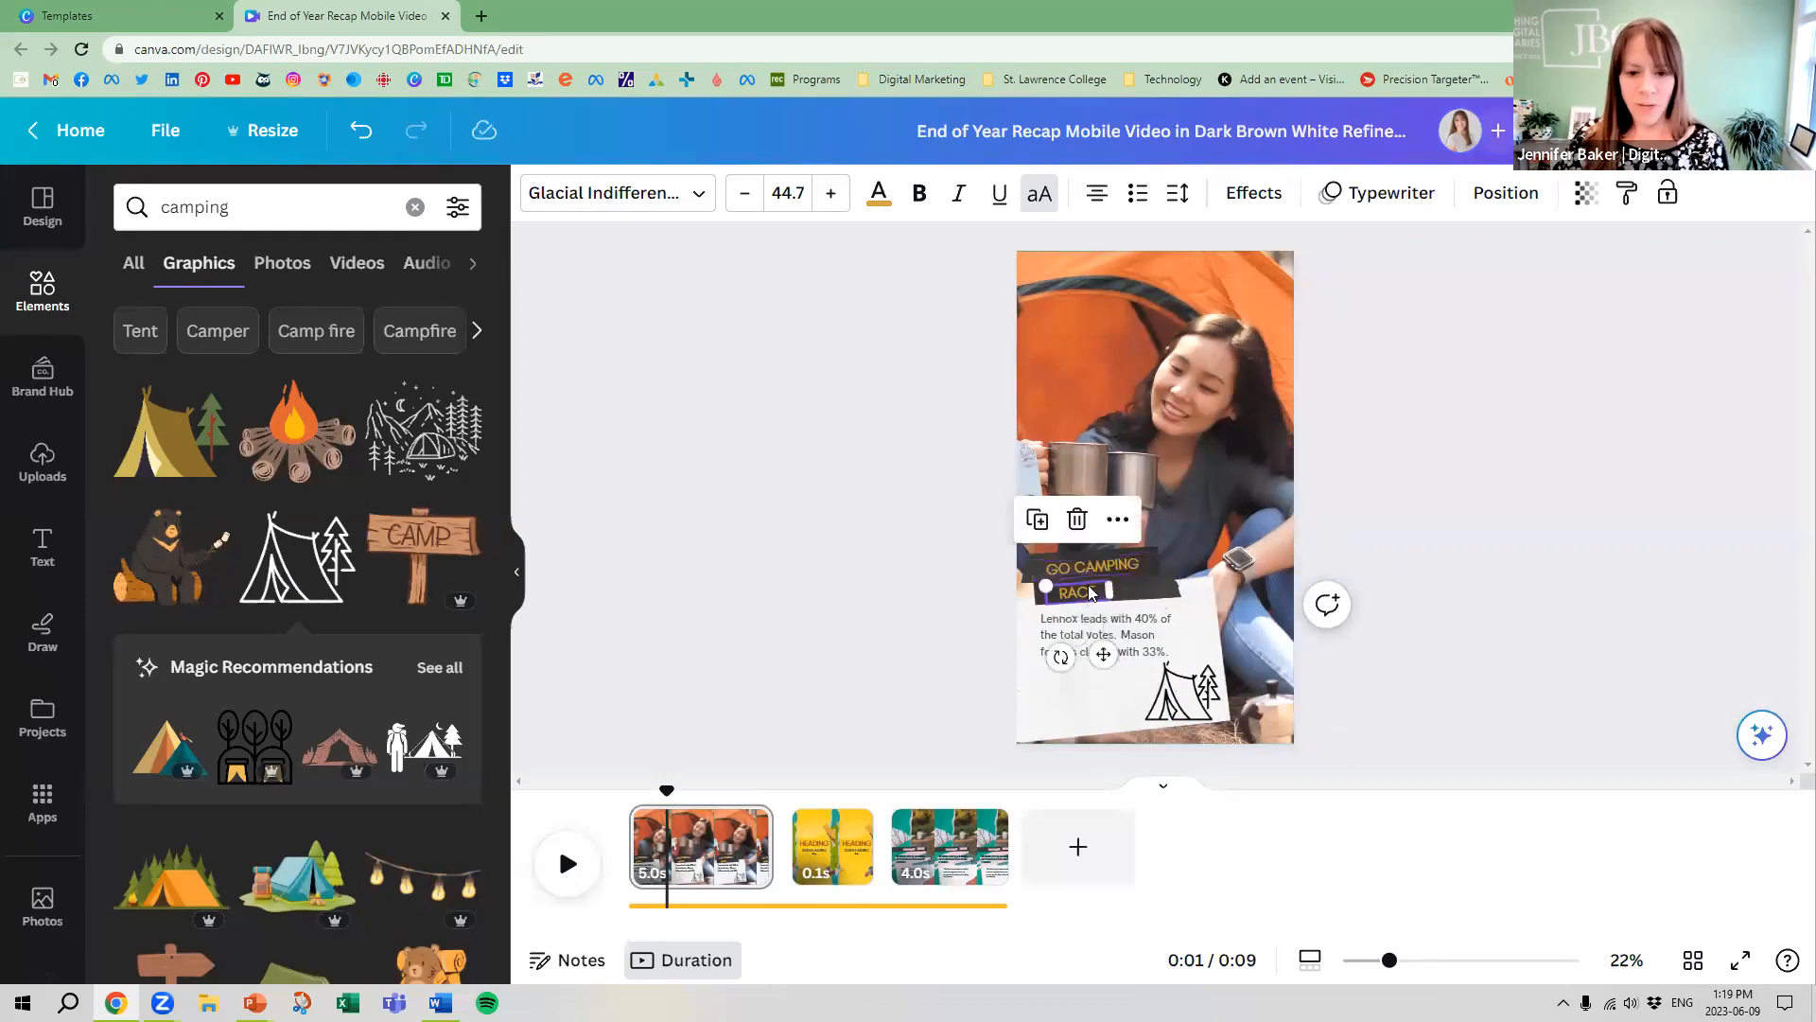
key(Delete)
mouse_move(1091, 571)
mouse_down()
mouse_move(1009, 574)
mouse_move(1101, 578)
mouse_up()
click(849, 526)
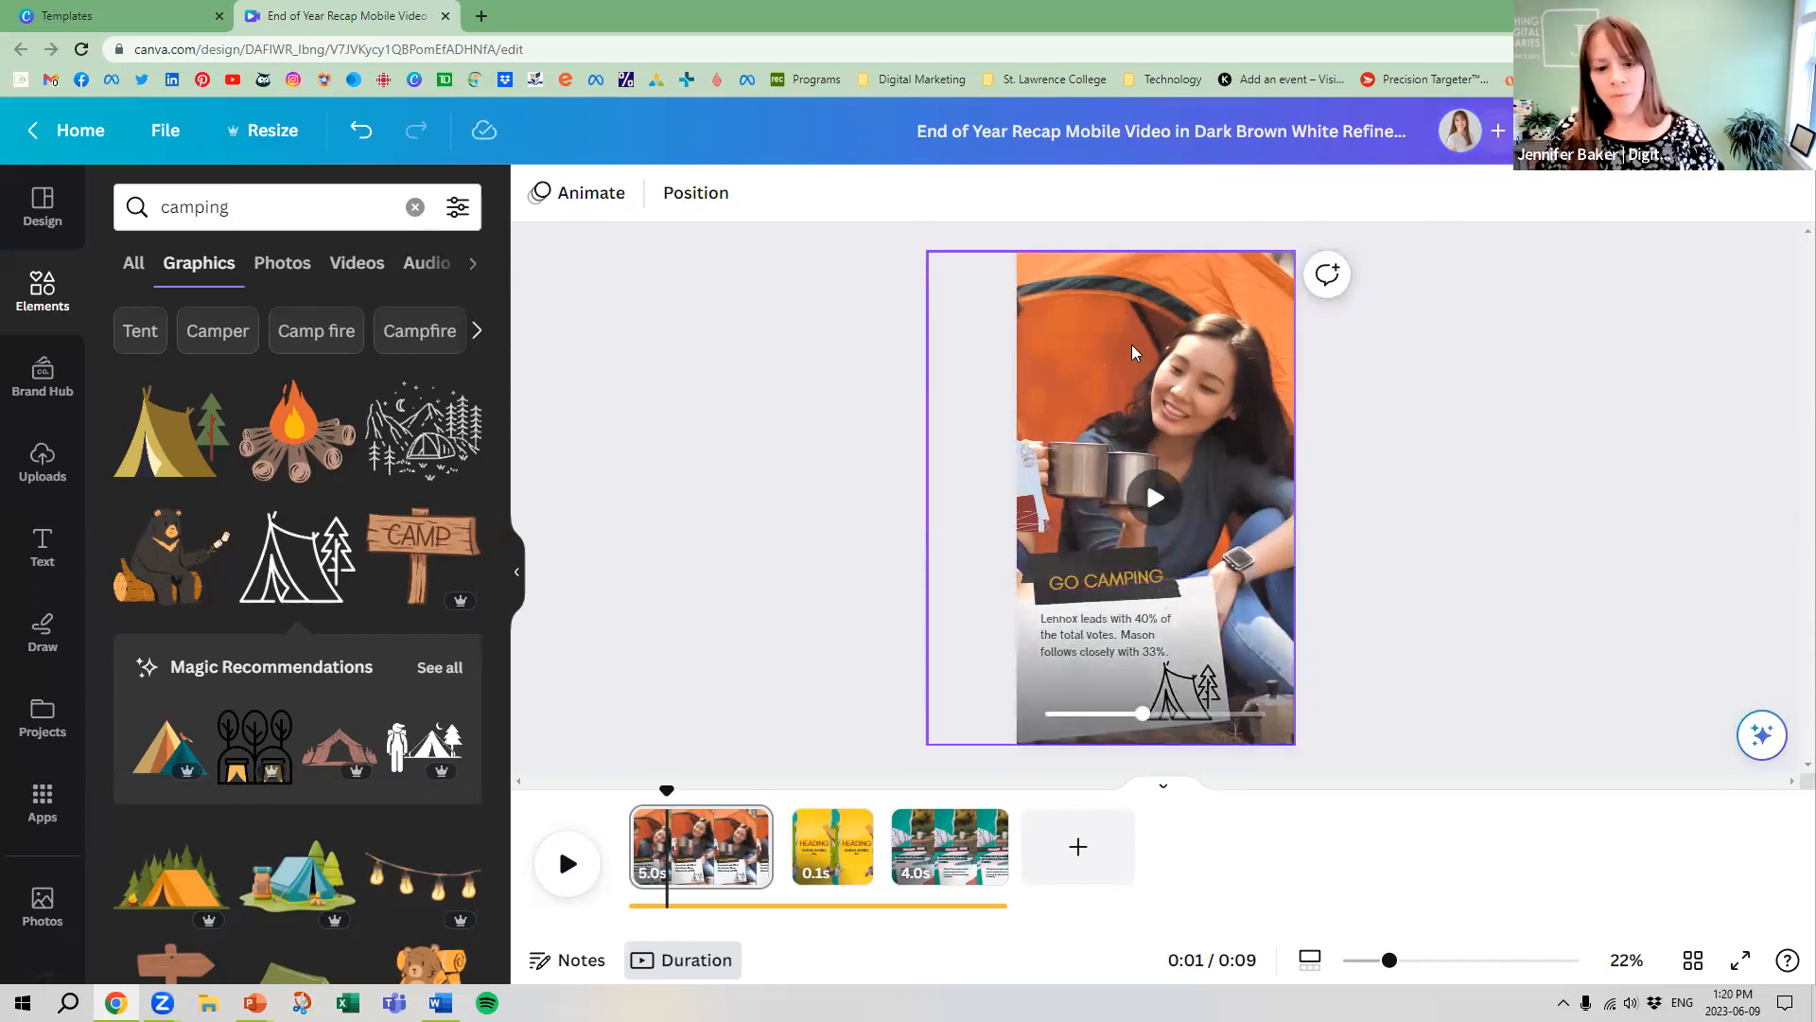
Delete the remaining 0.1-second yellow Election 2025 Special page between the camping and canoe pages
click(834, 846)
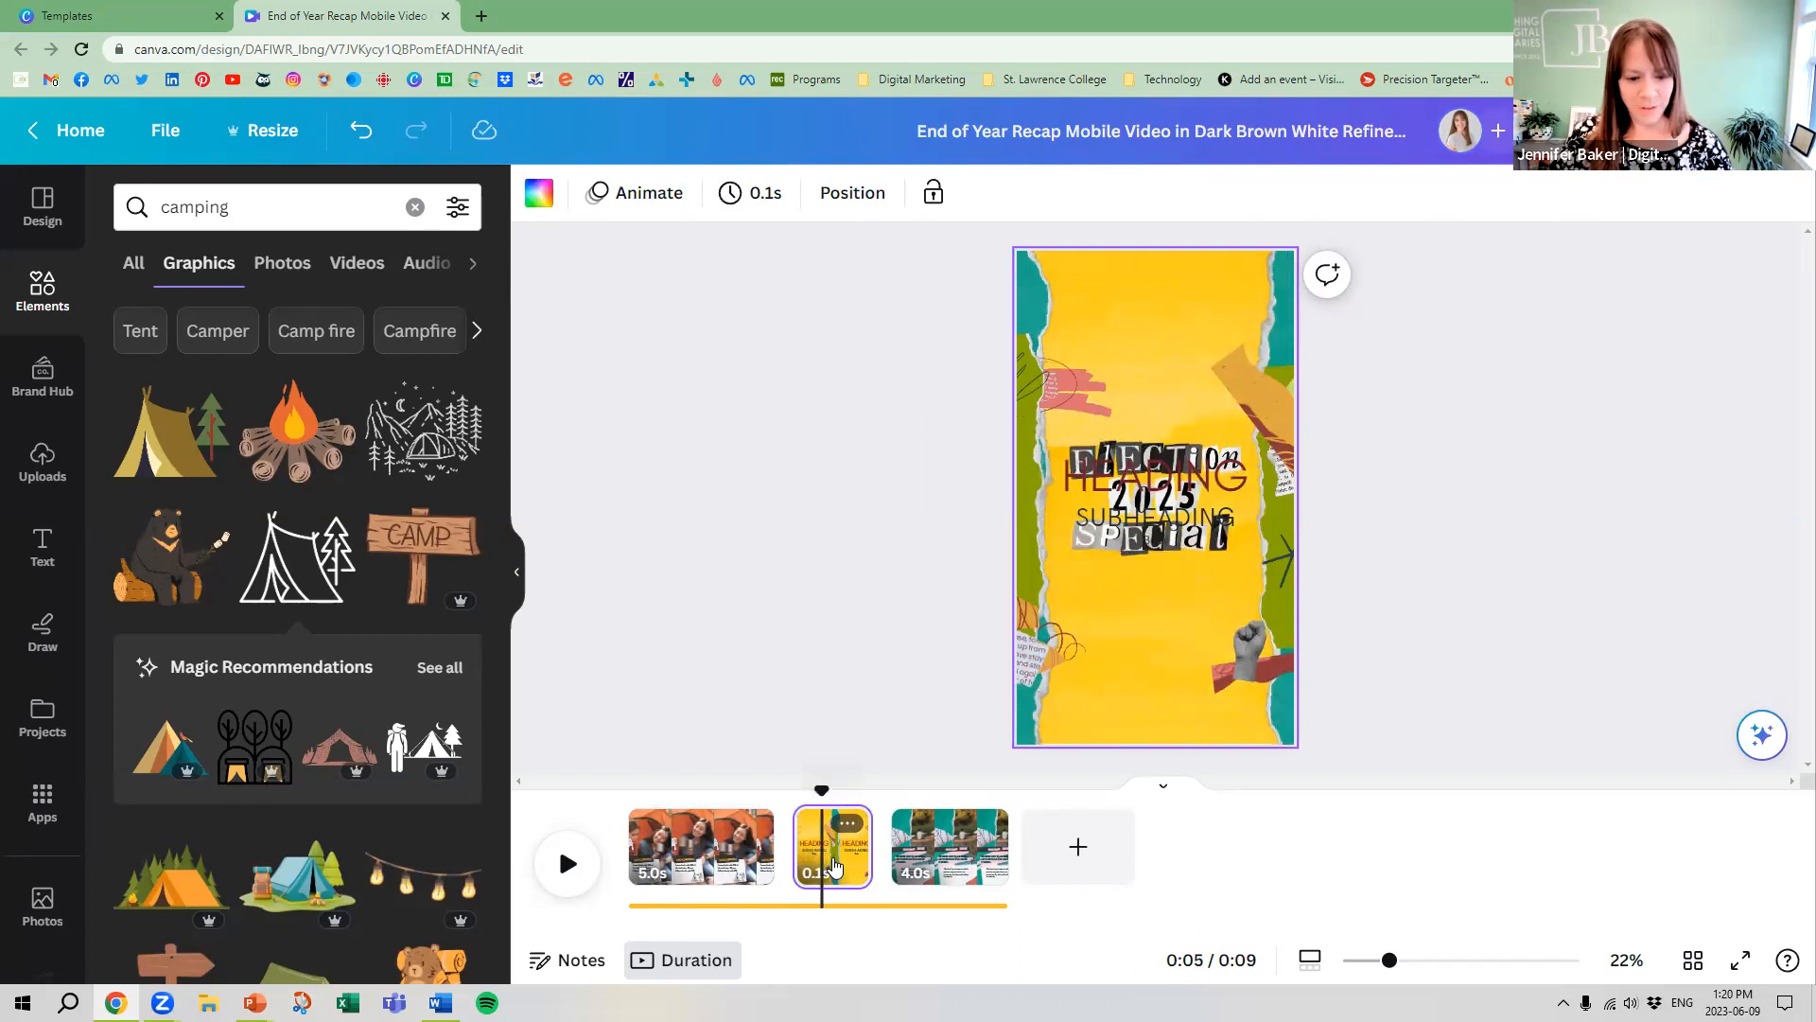
right_click(834, 866)
click(931, 594)
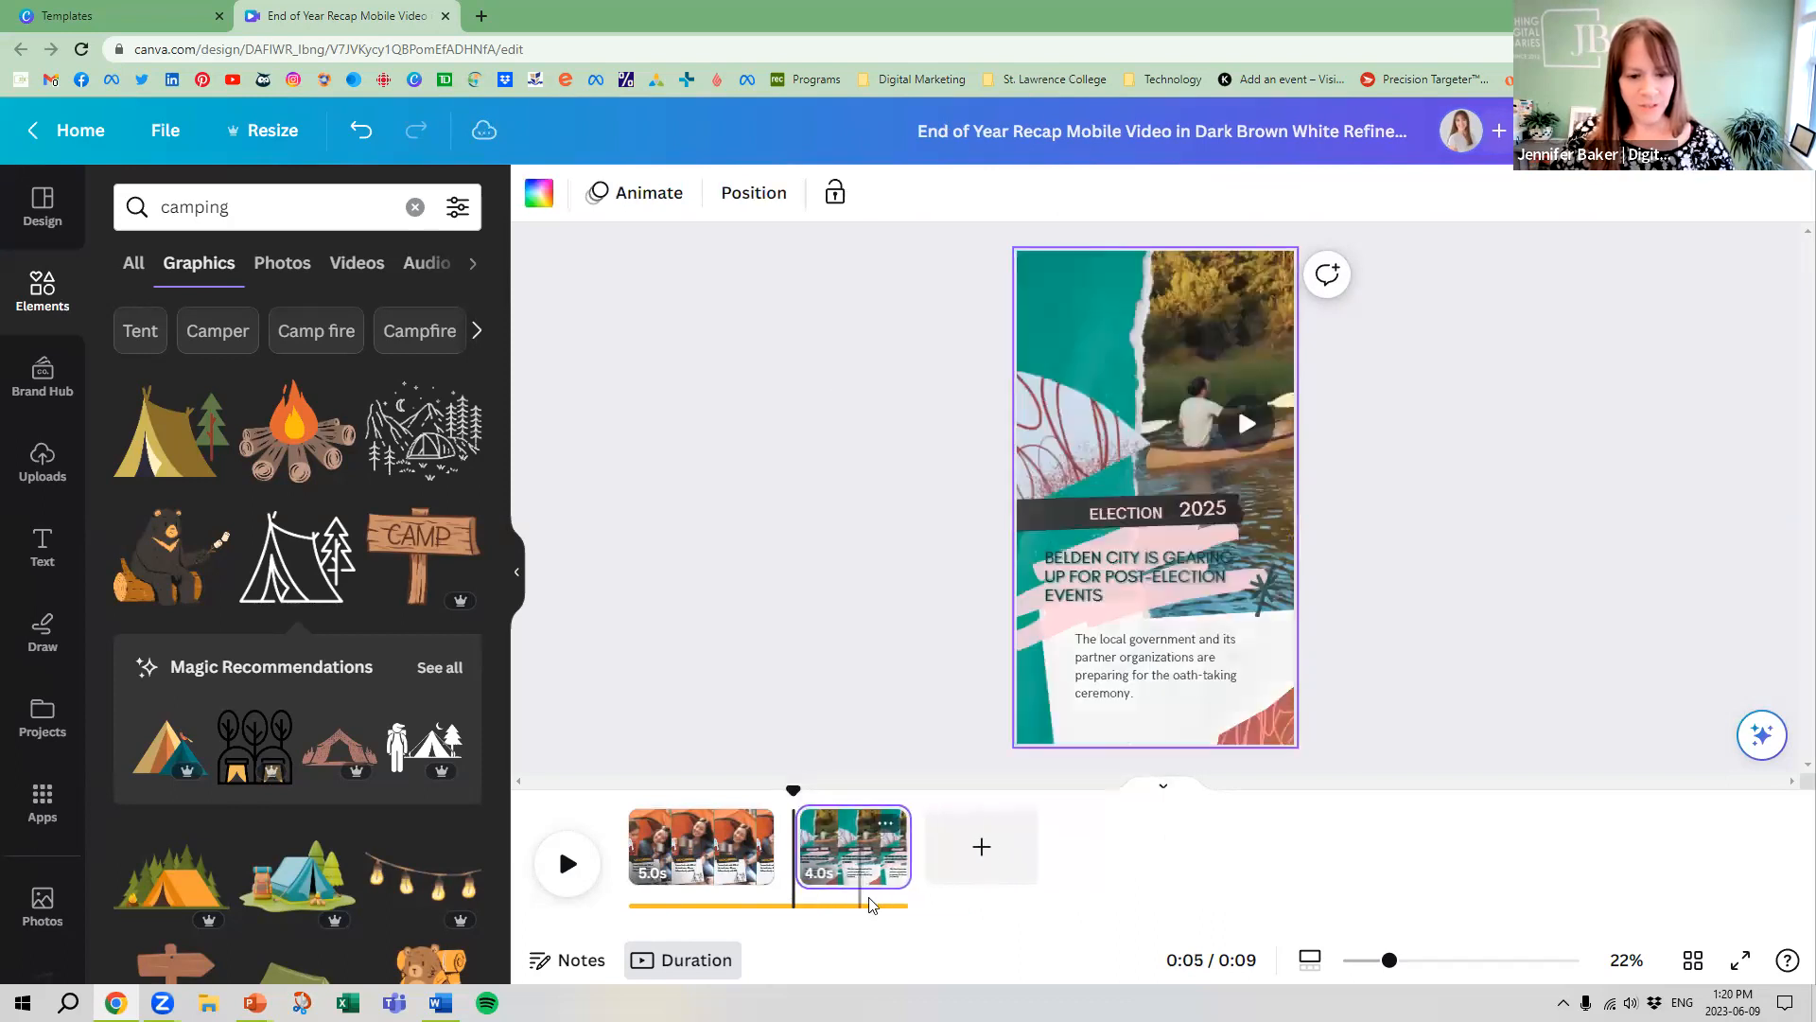
Delete the pale blue paper piece with red scribbles from the canoe page
click(1069, 441)
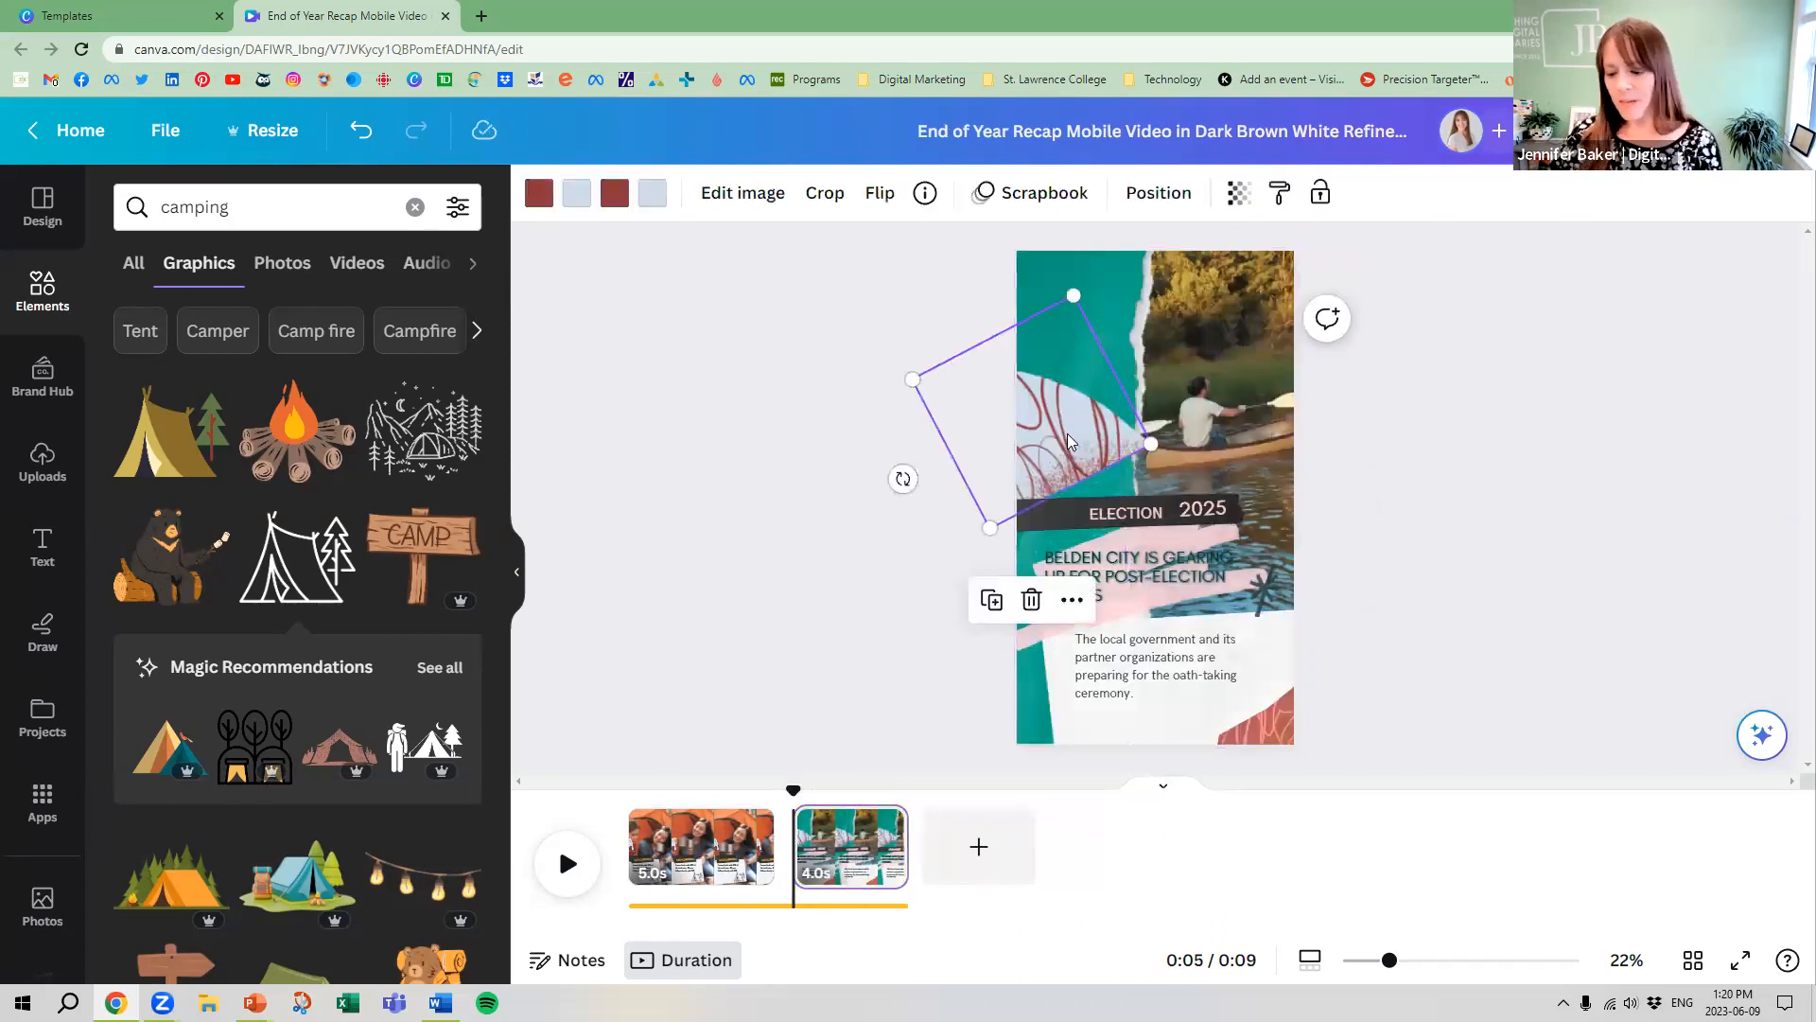
key(Delete)
click(1063, 426)
click(1065, 371)
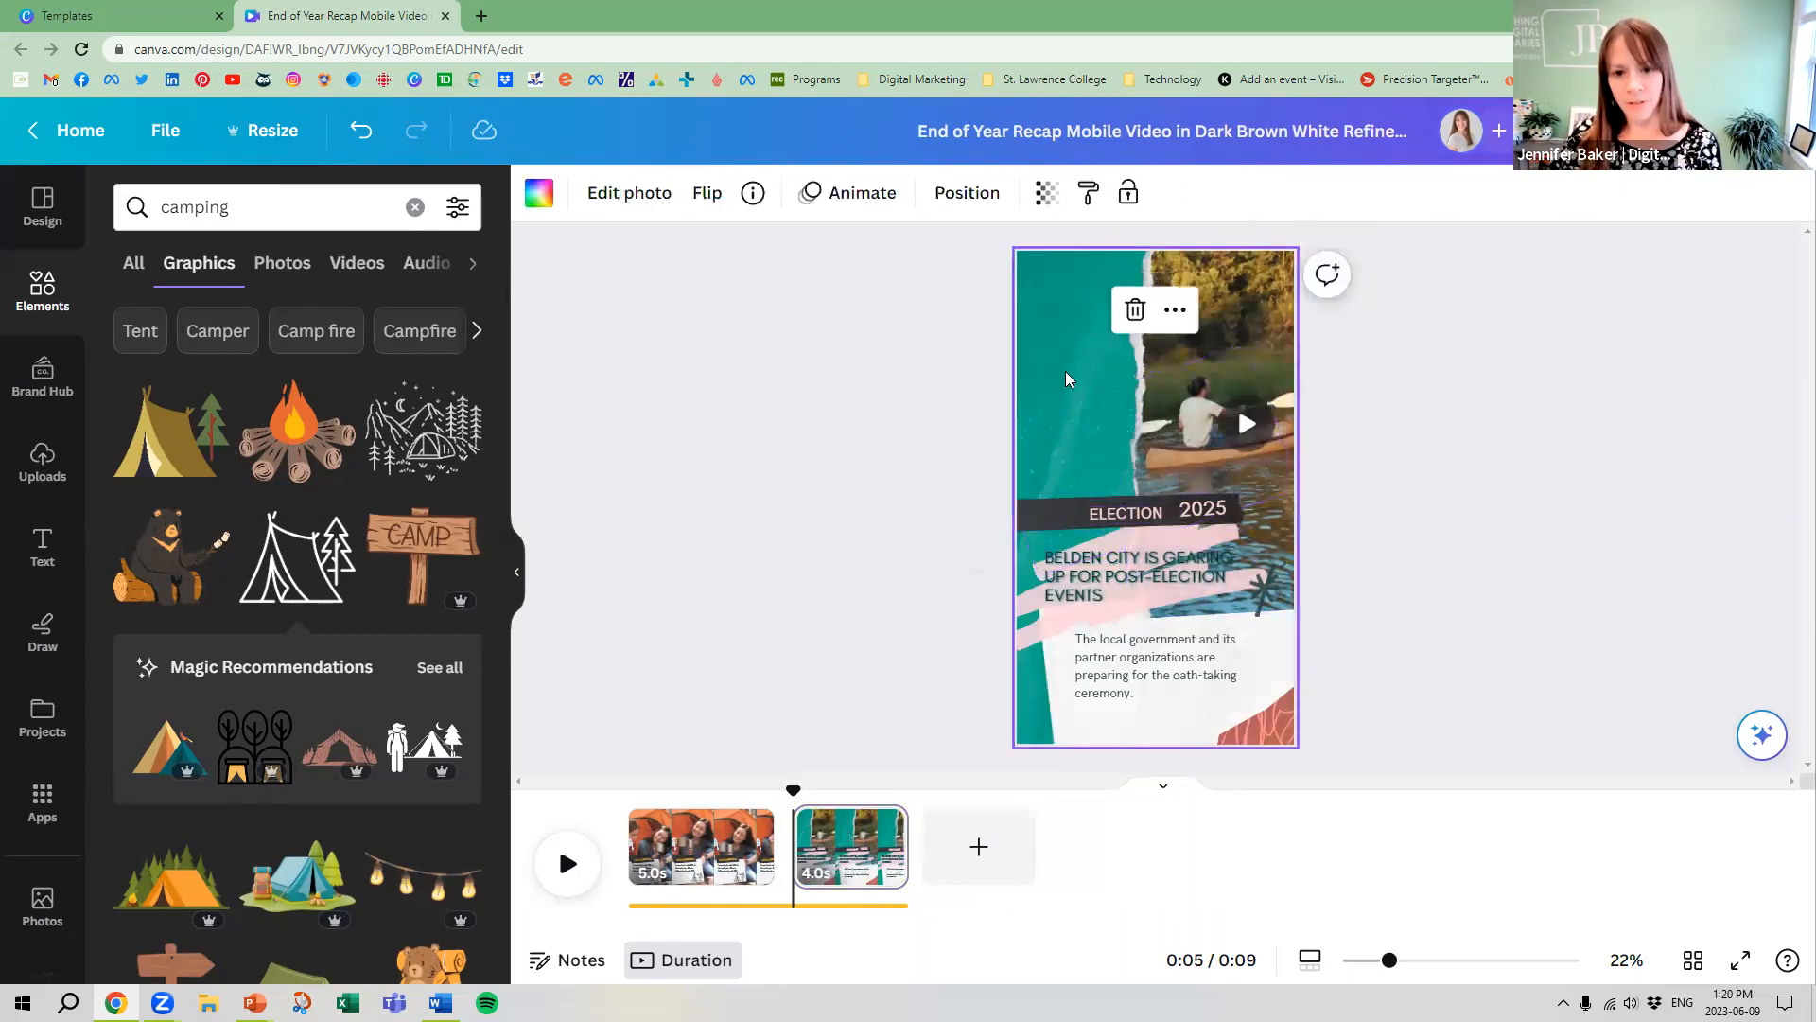
Delete the ELECTION 2025 text with its black banner, and the Belden City headline with its pink brush stroke
click(1125, 512)
key(Delete)
click(1190, 517)
click(1190, 517)
key(Delete)
click(1184, 514)
key(Delete)
click(1084, 572)
key(Delete)
click(1081, 573)
key(Delete)
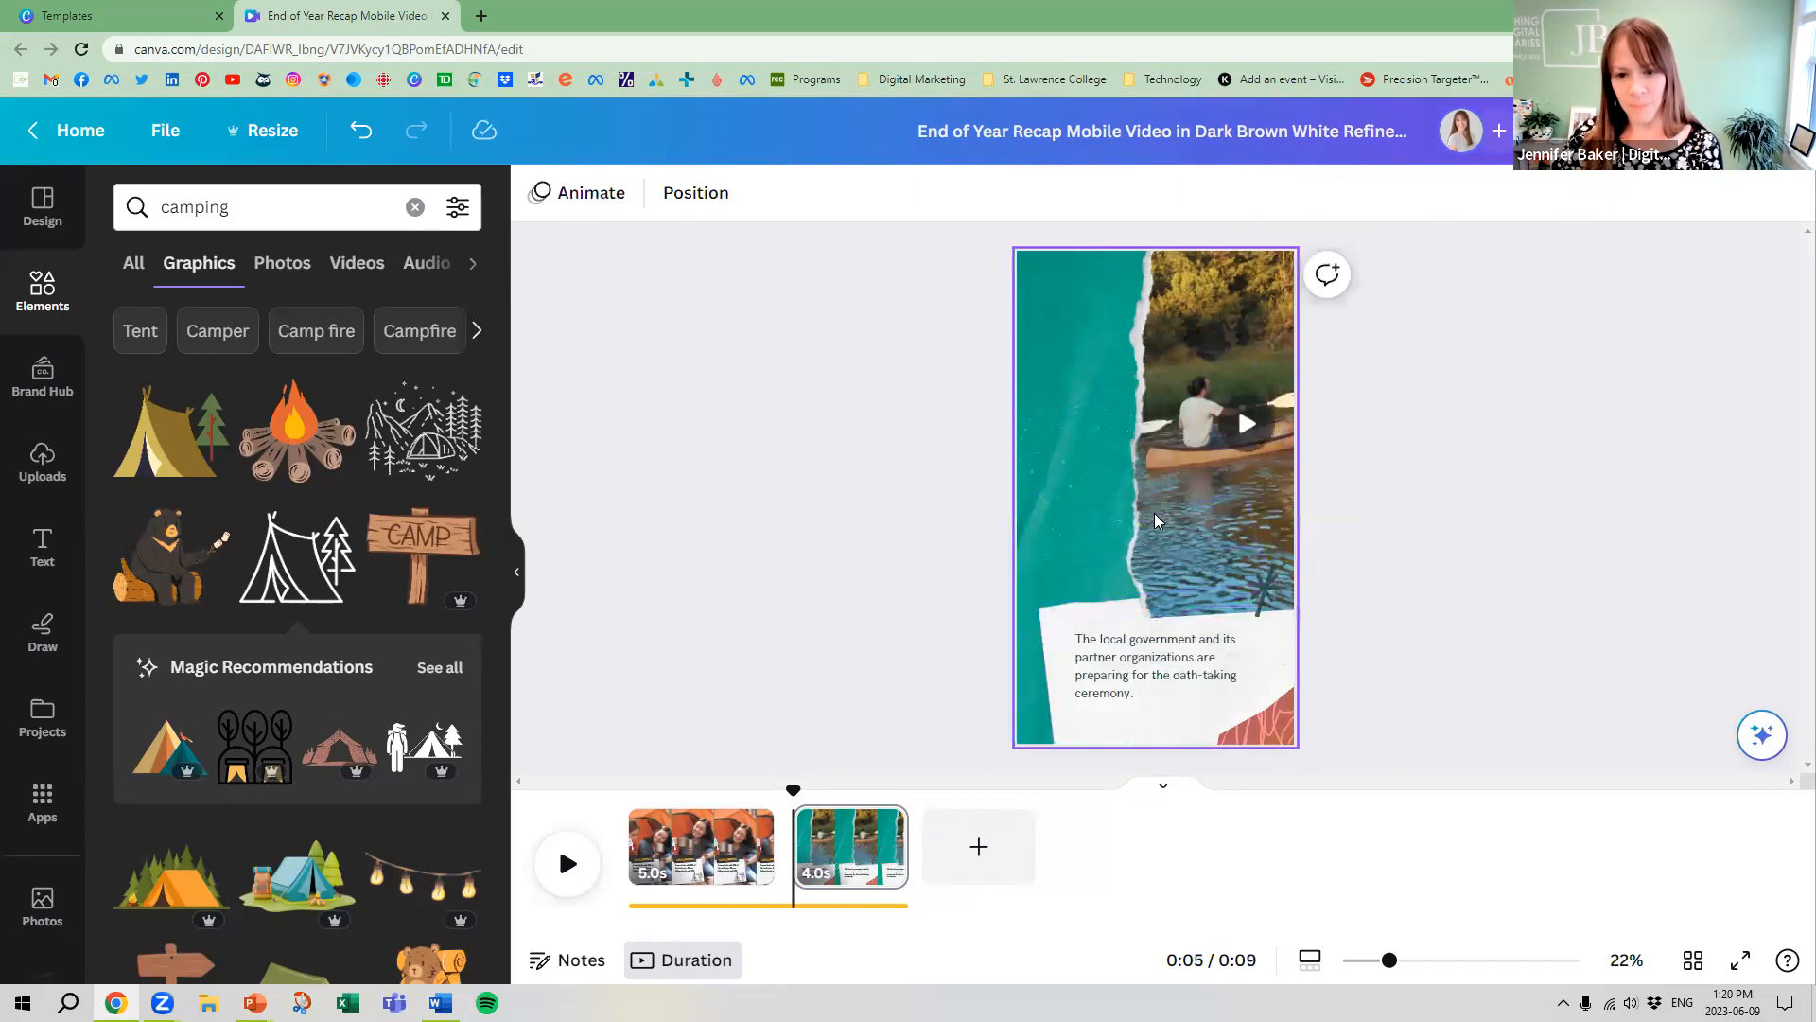
Enlarge the canoe video and move it to span the page's full width above the paper note
click(1155, 513)
drag(1134, 622, 1054, 684)
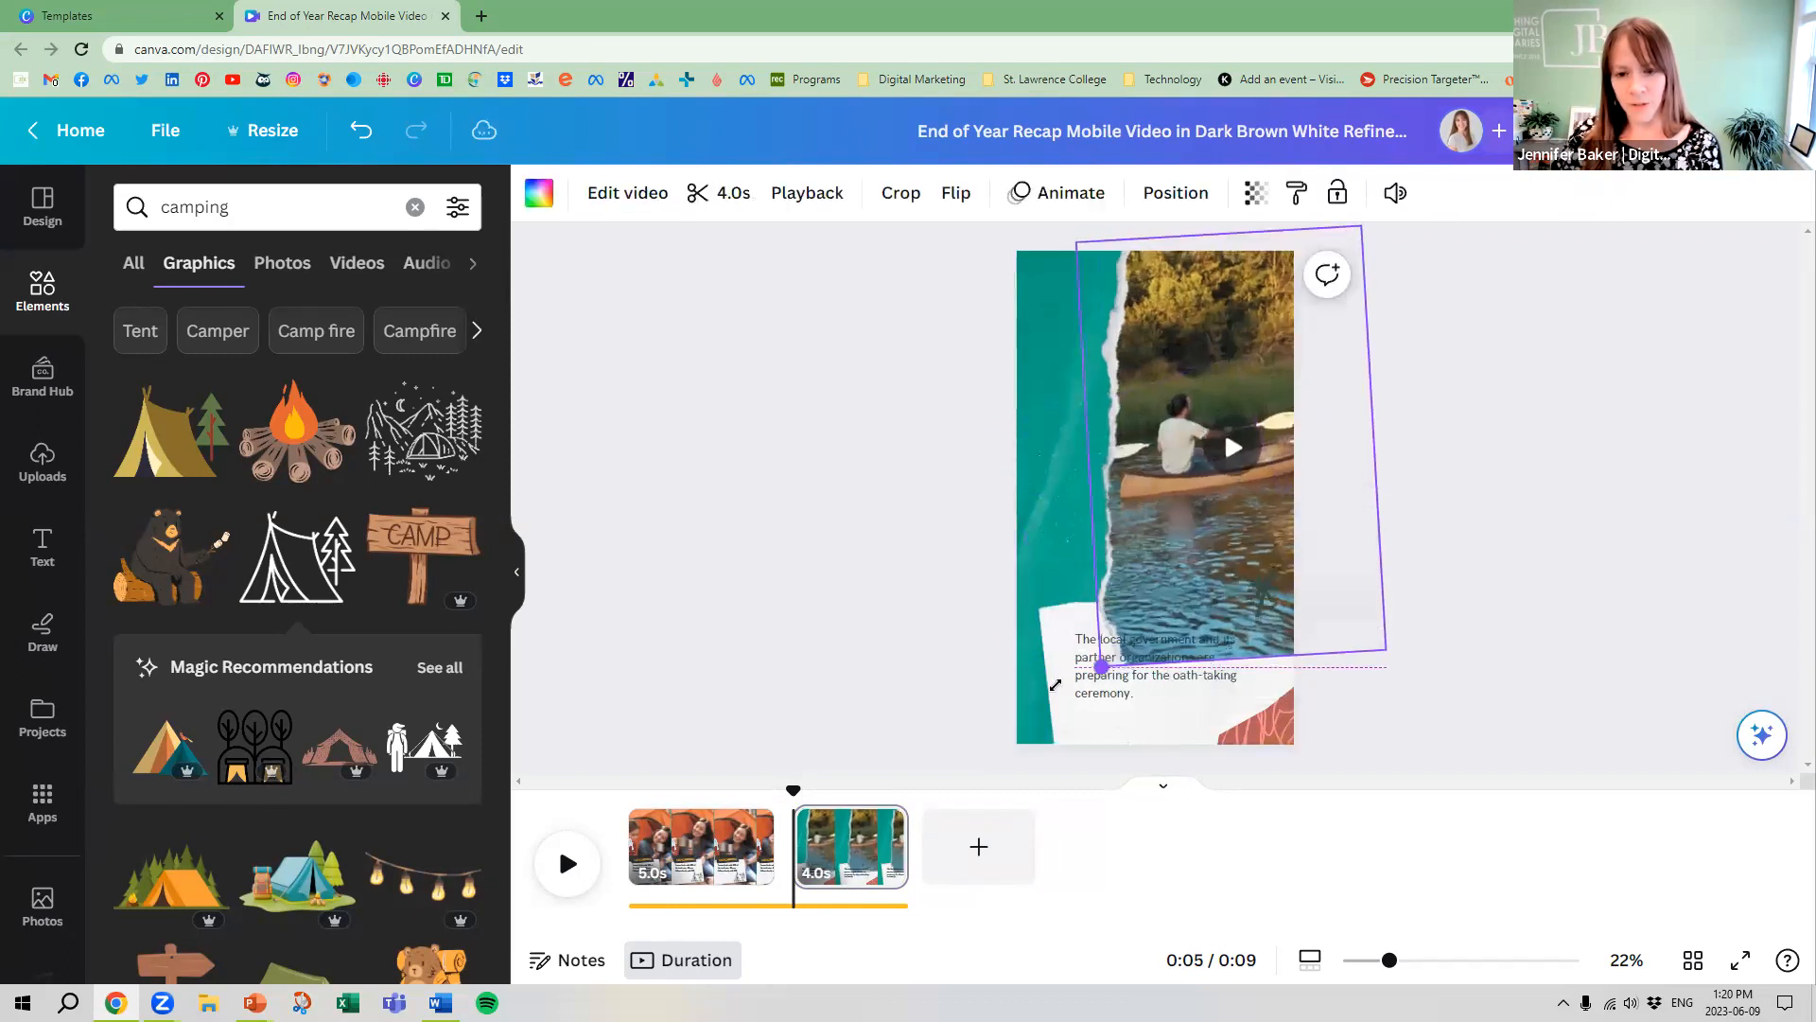
drag(1116, 543, 1040, 469)
click(1493, 702)
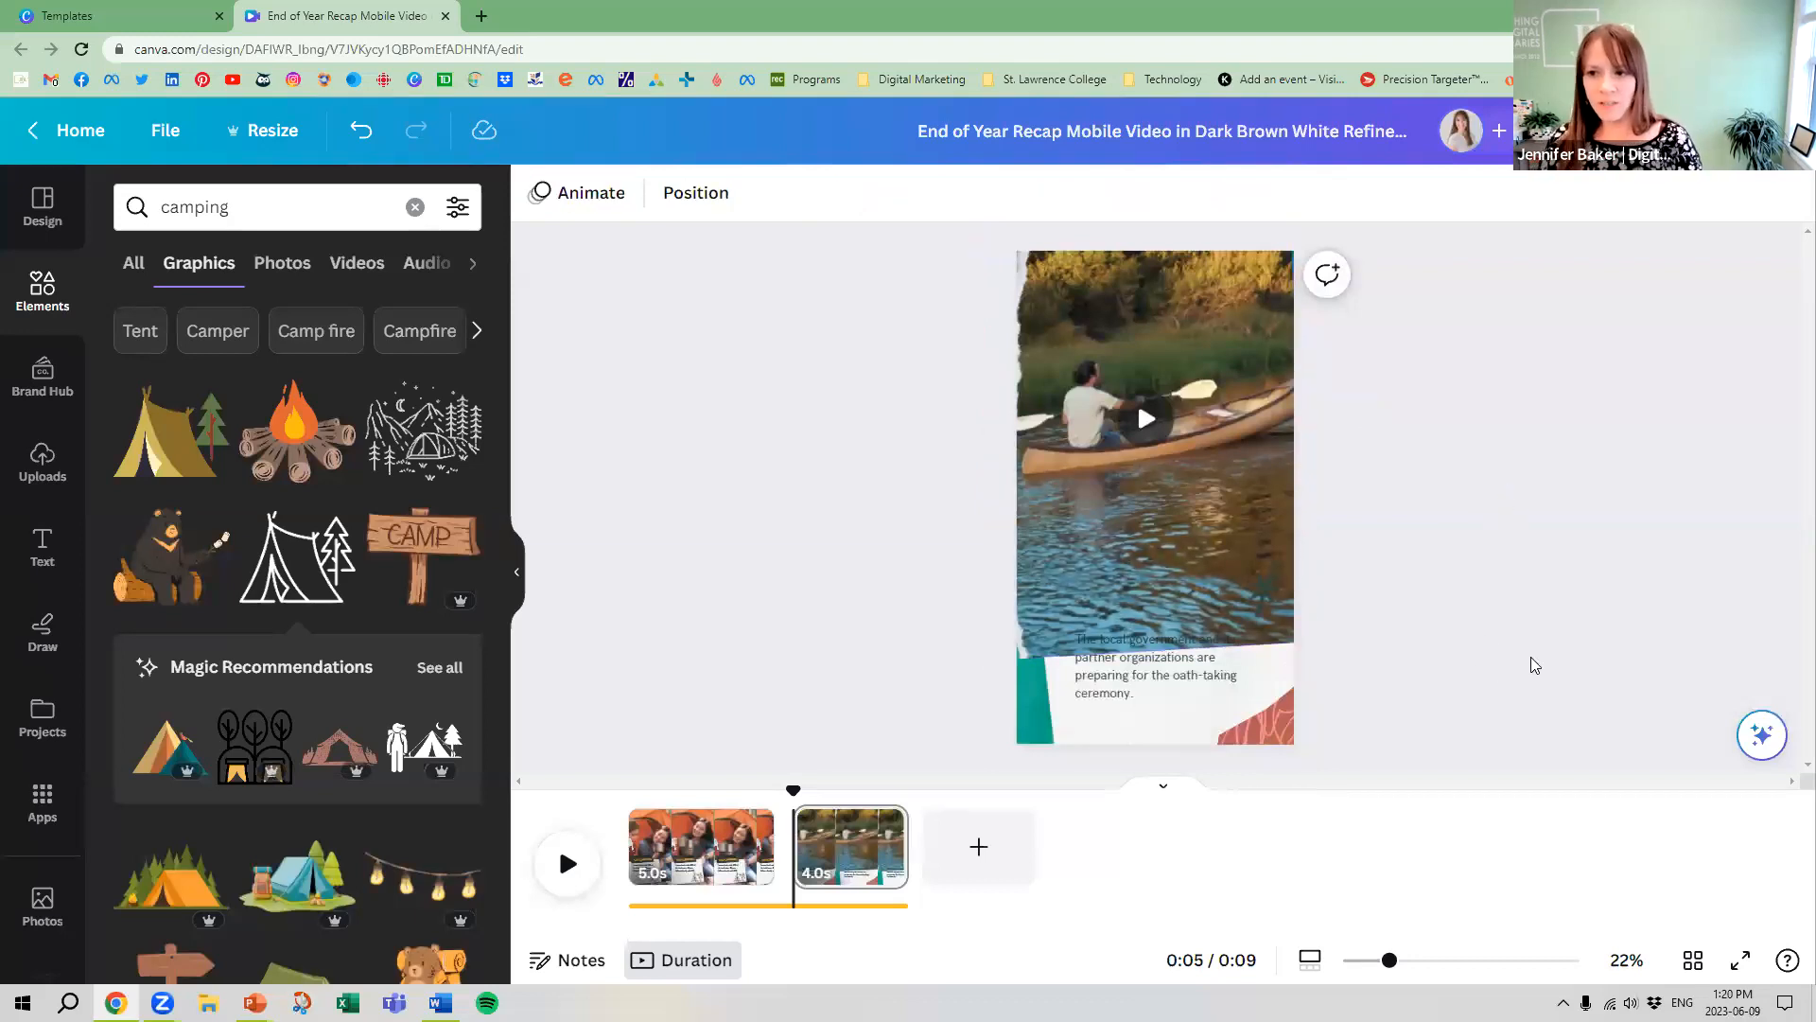
Send the canoe video behind the paper note and its text, and enlarge the video slightly
right_click(1068, 522)
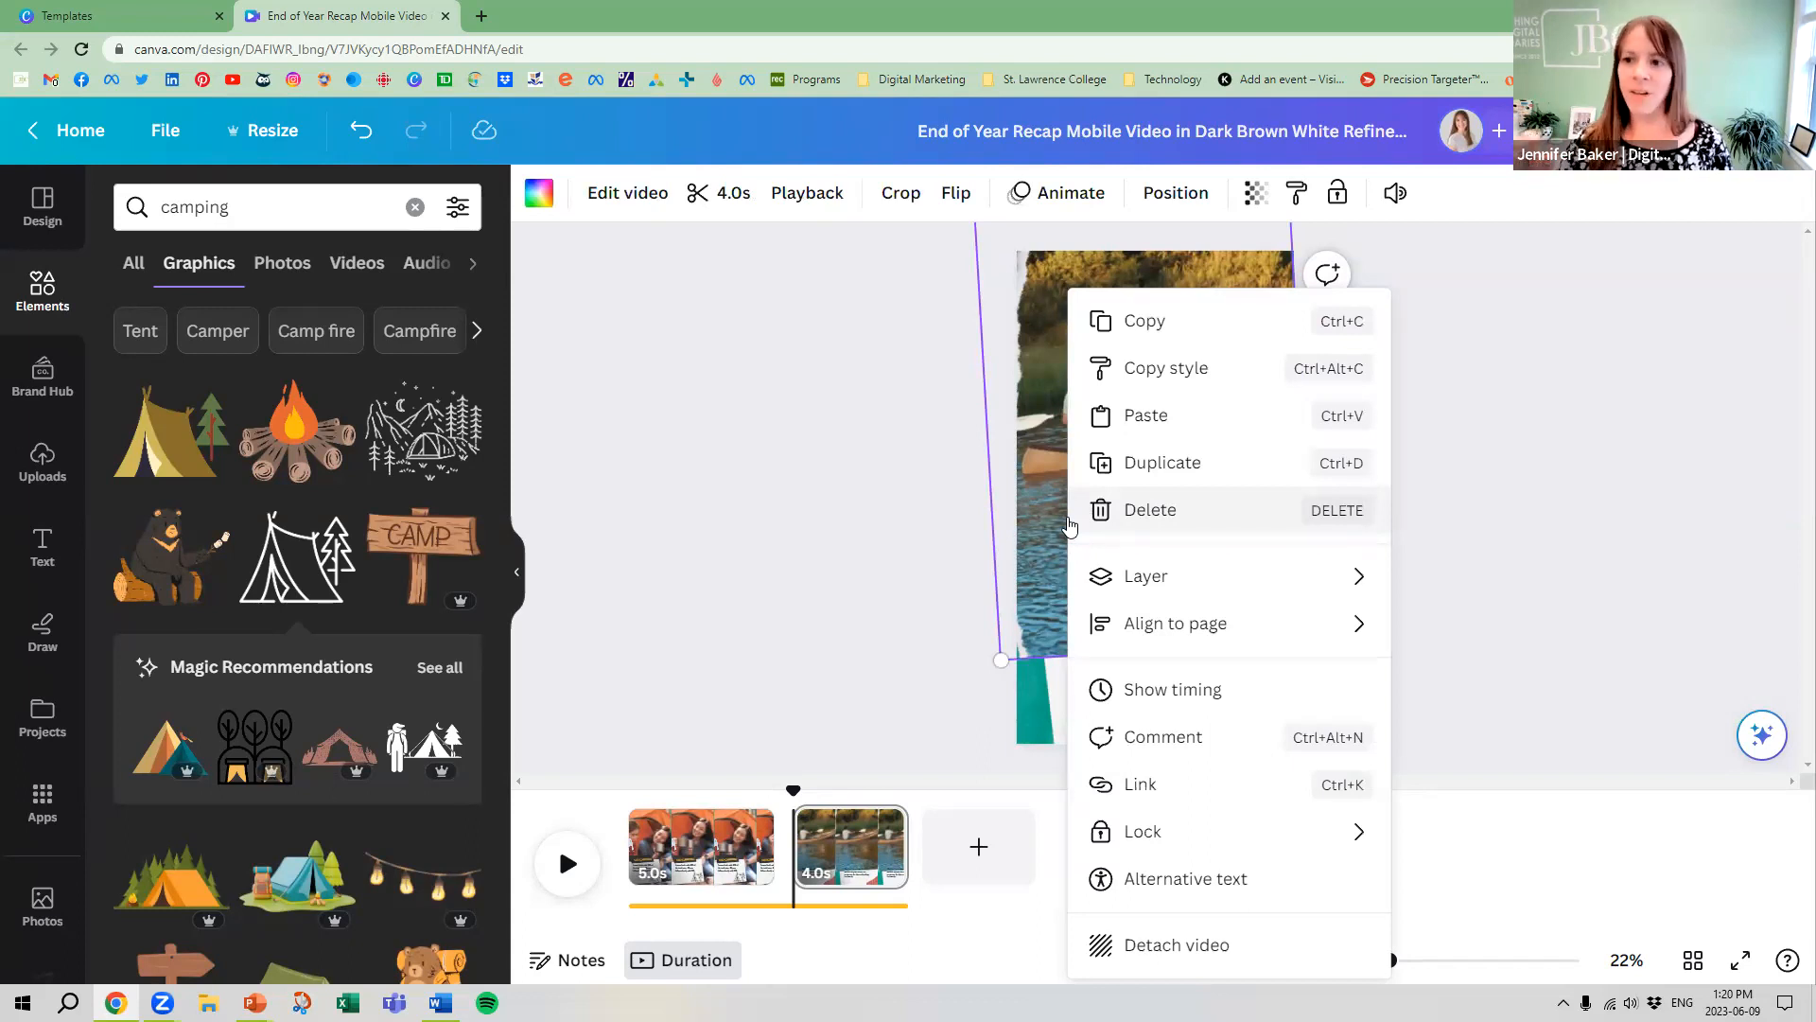
mouse_move(1198, 599)
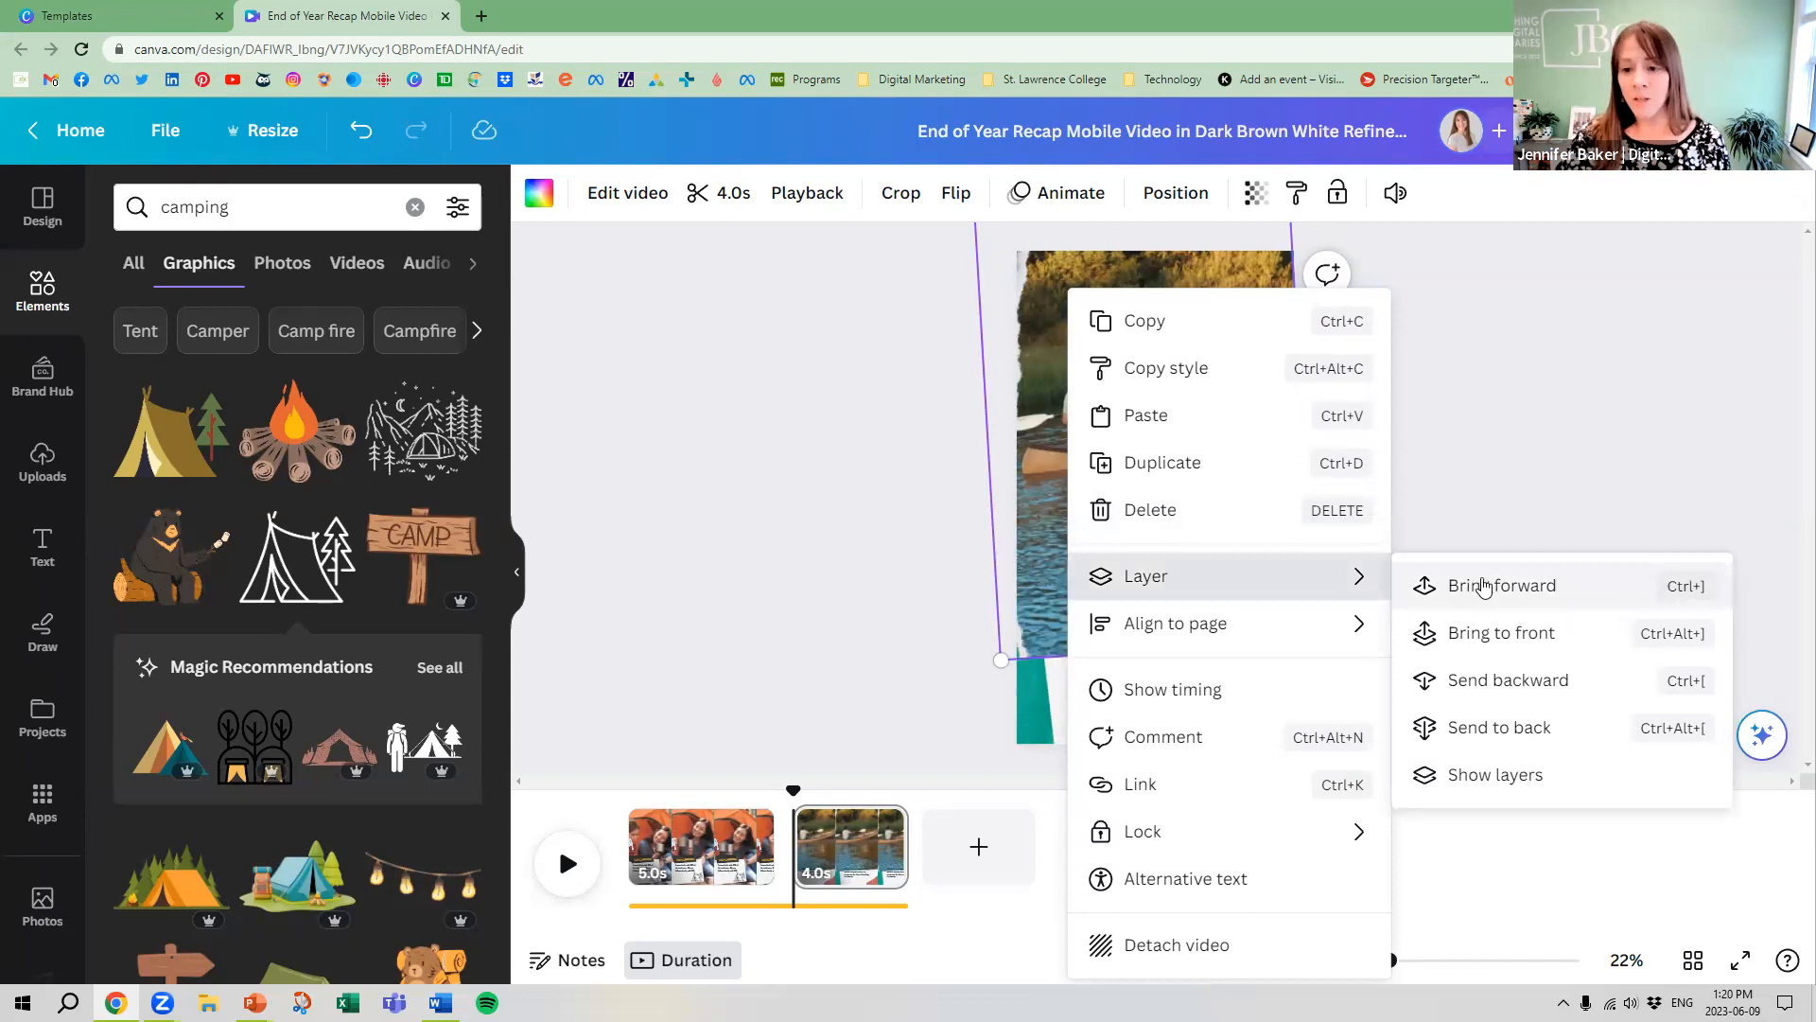
click(1552, 730)
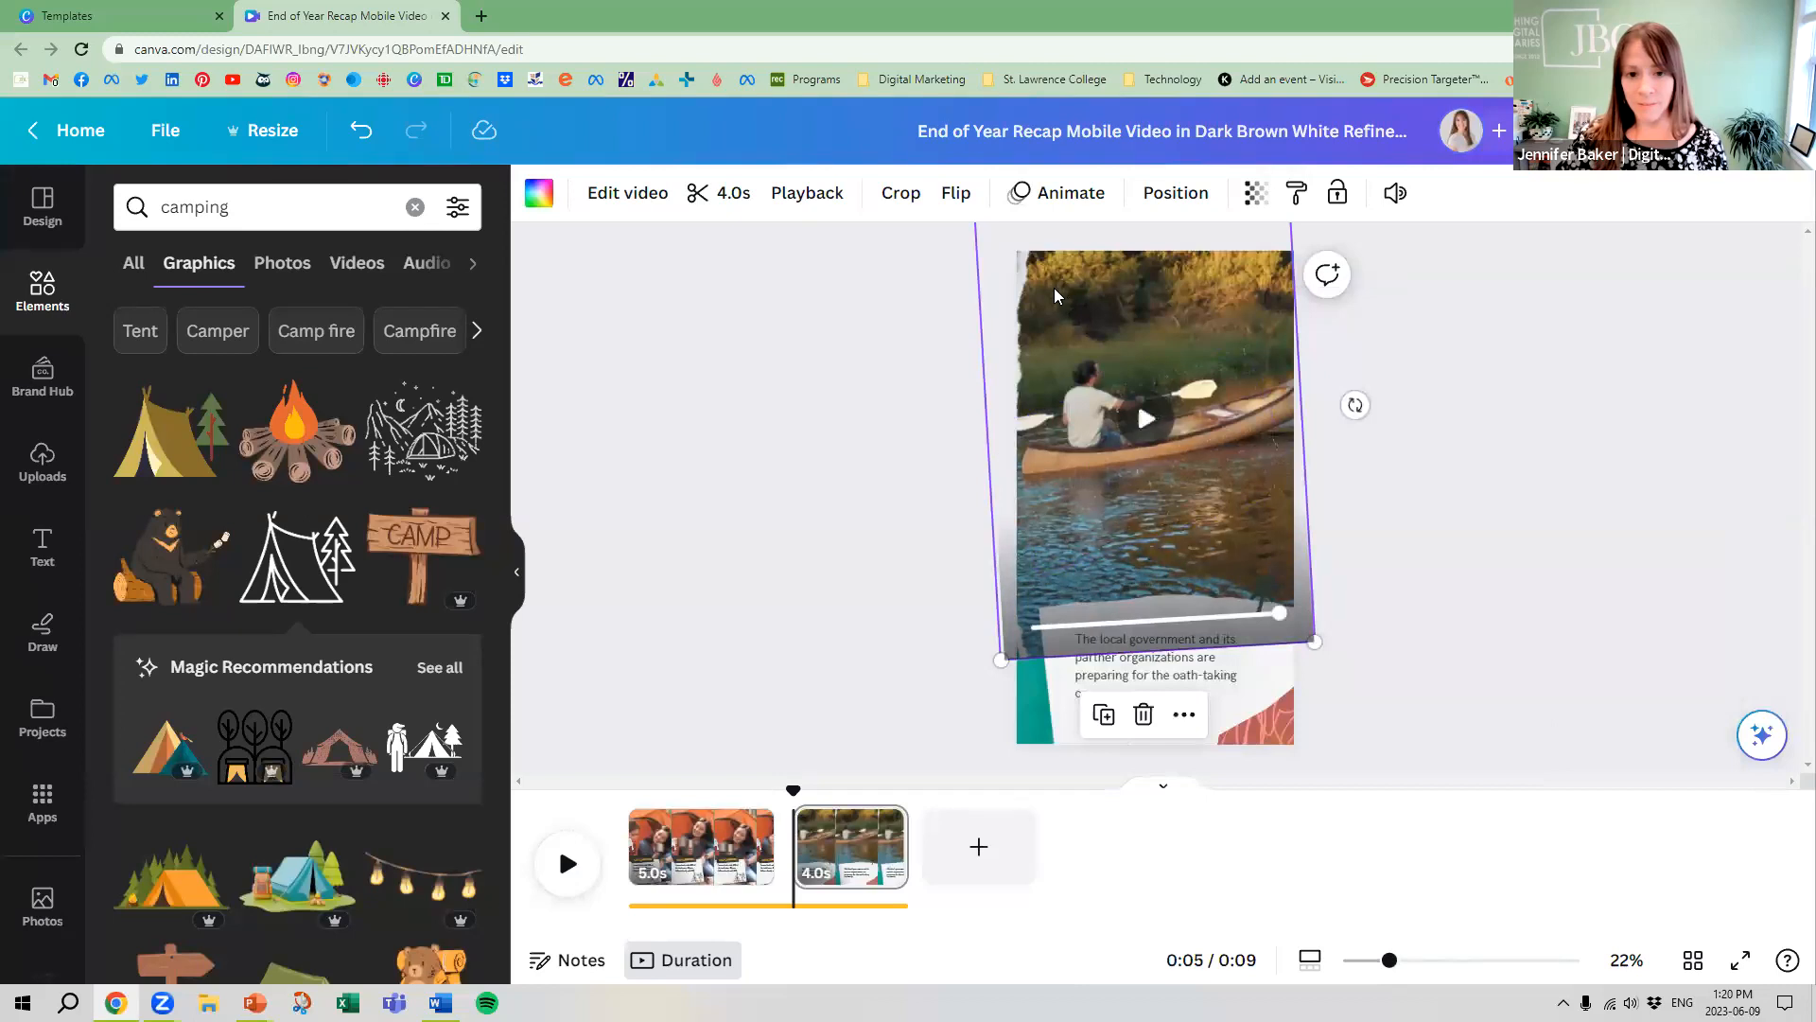
drag(998, 660, 992, 687)
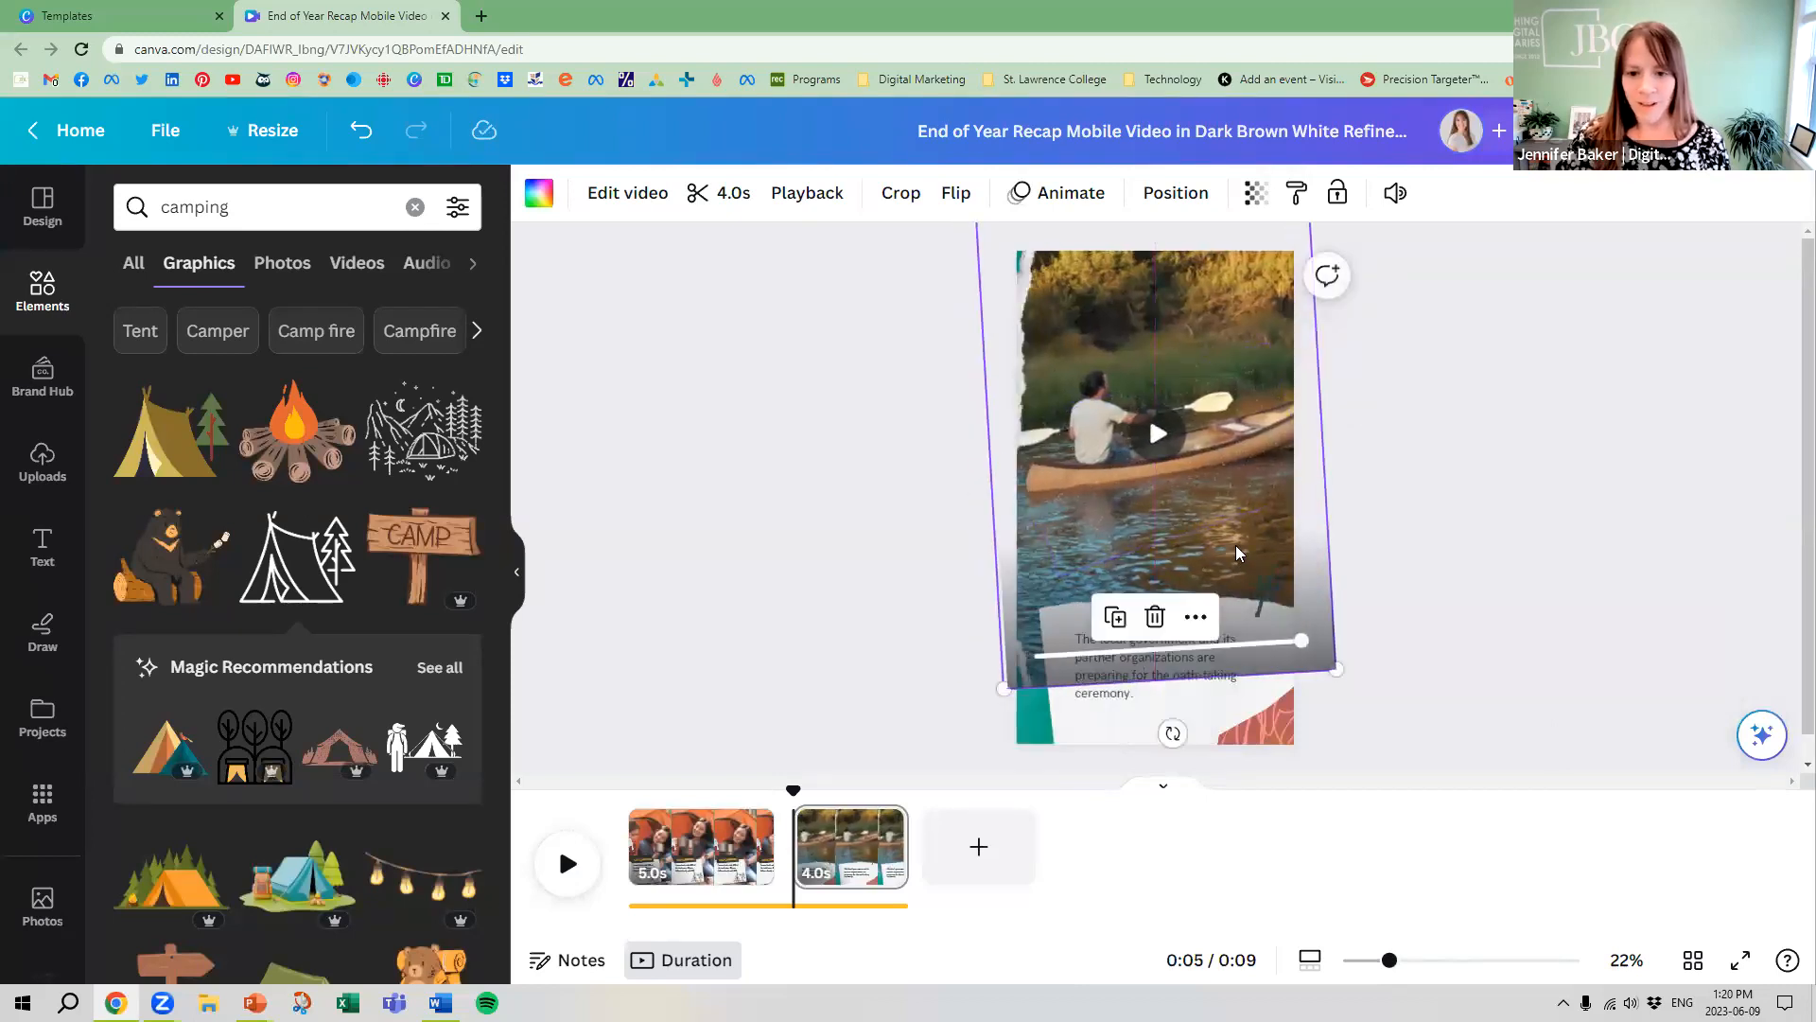
Reorder the canoe page's layers so the canoe video is on top and the white paper note sits just above the background
right_click(1239, 550)
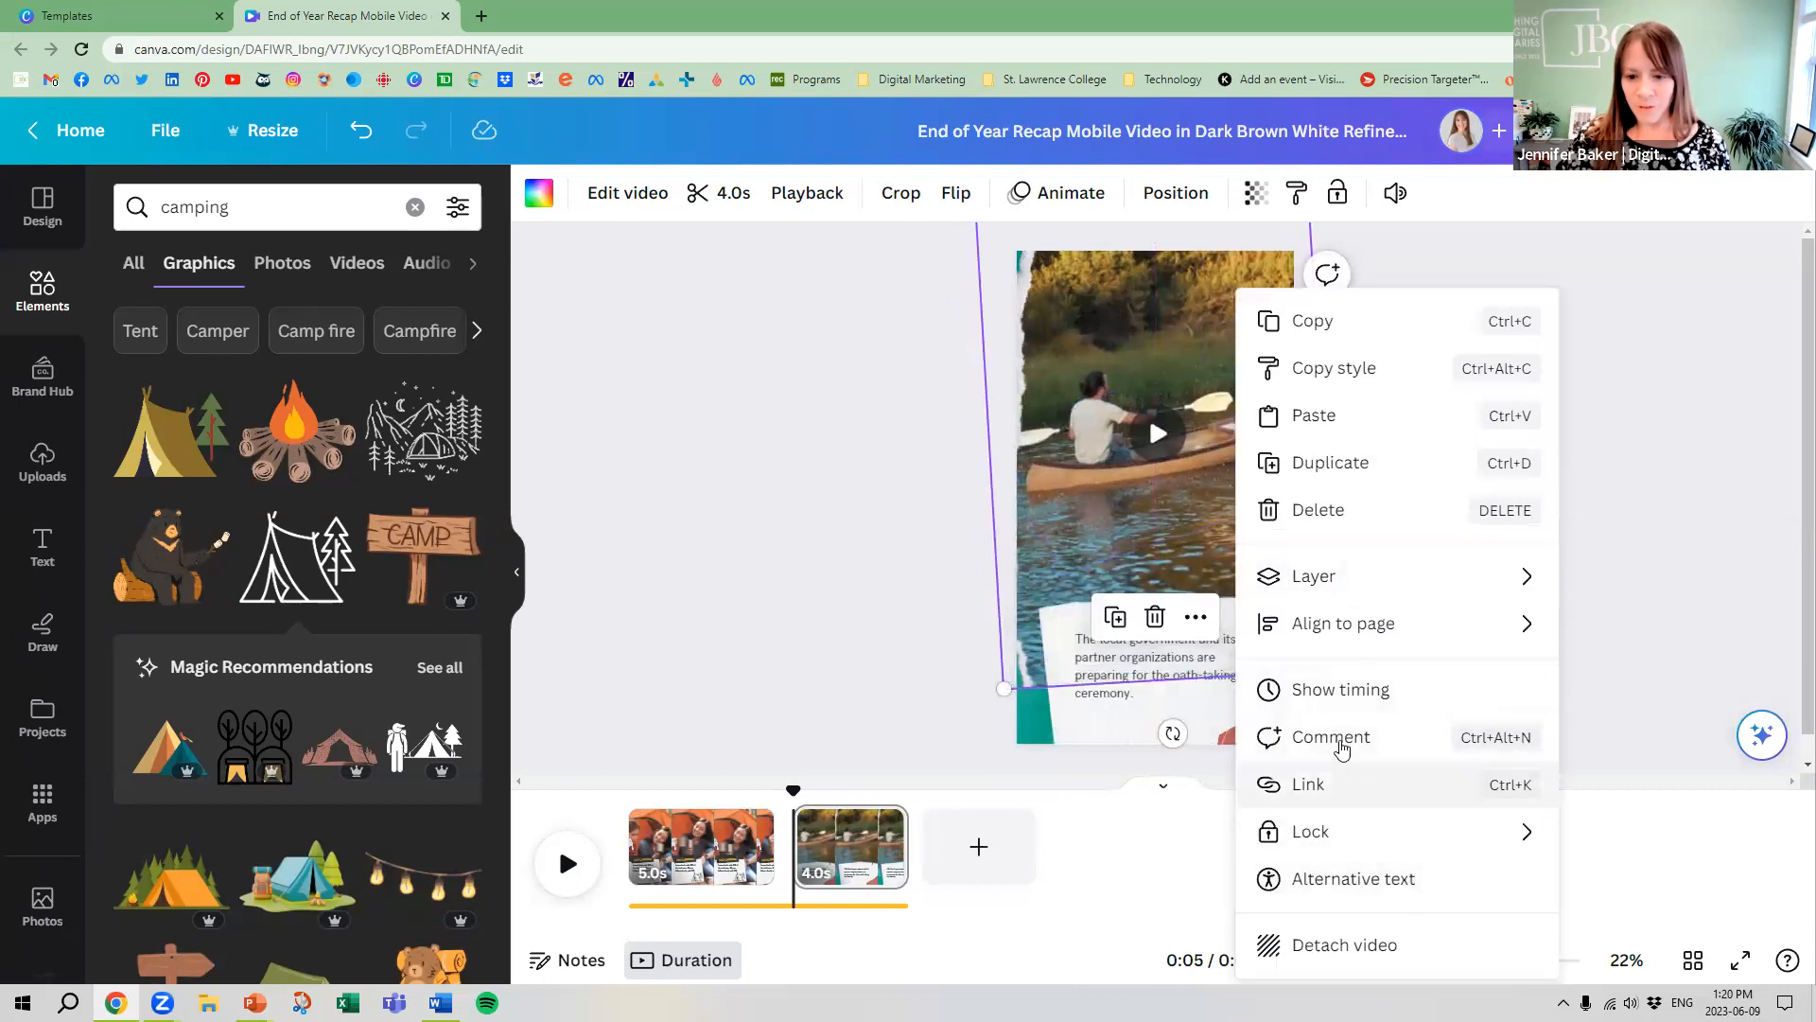
mouse_move(1447, 579)
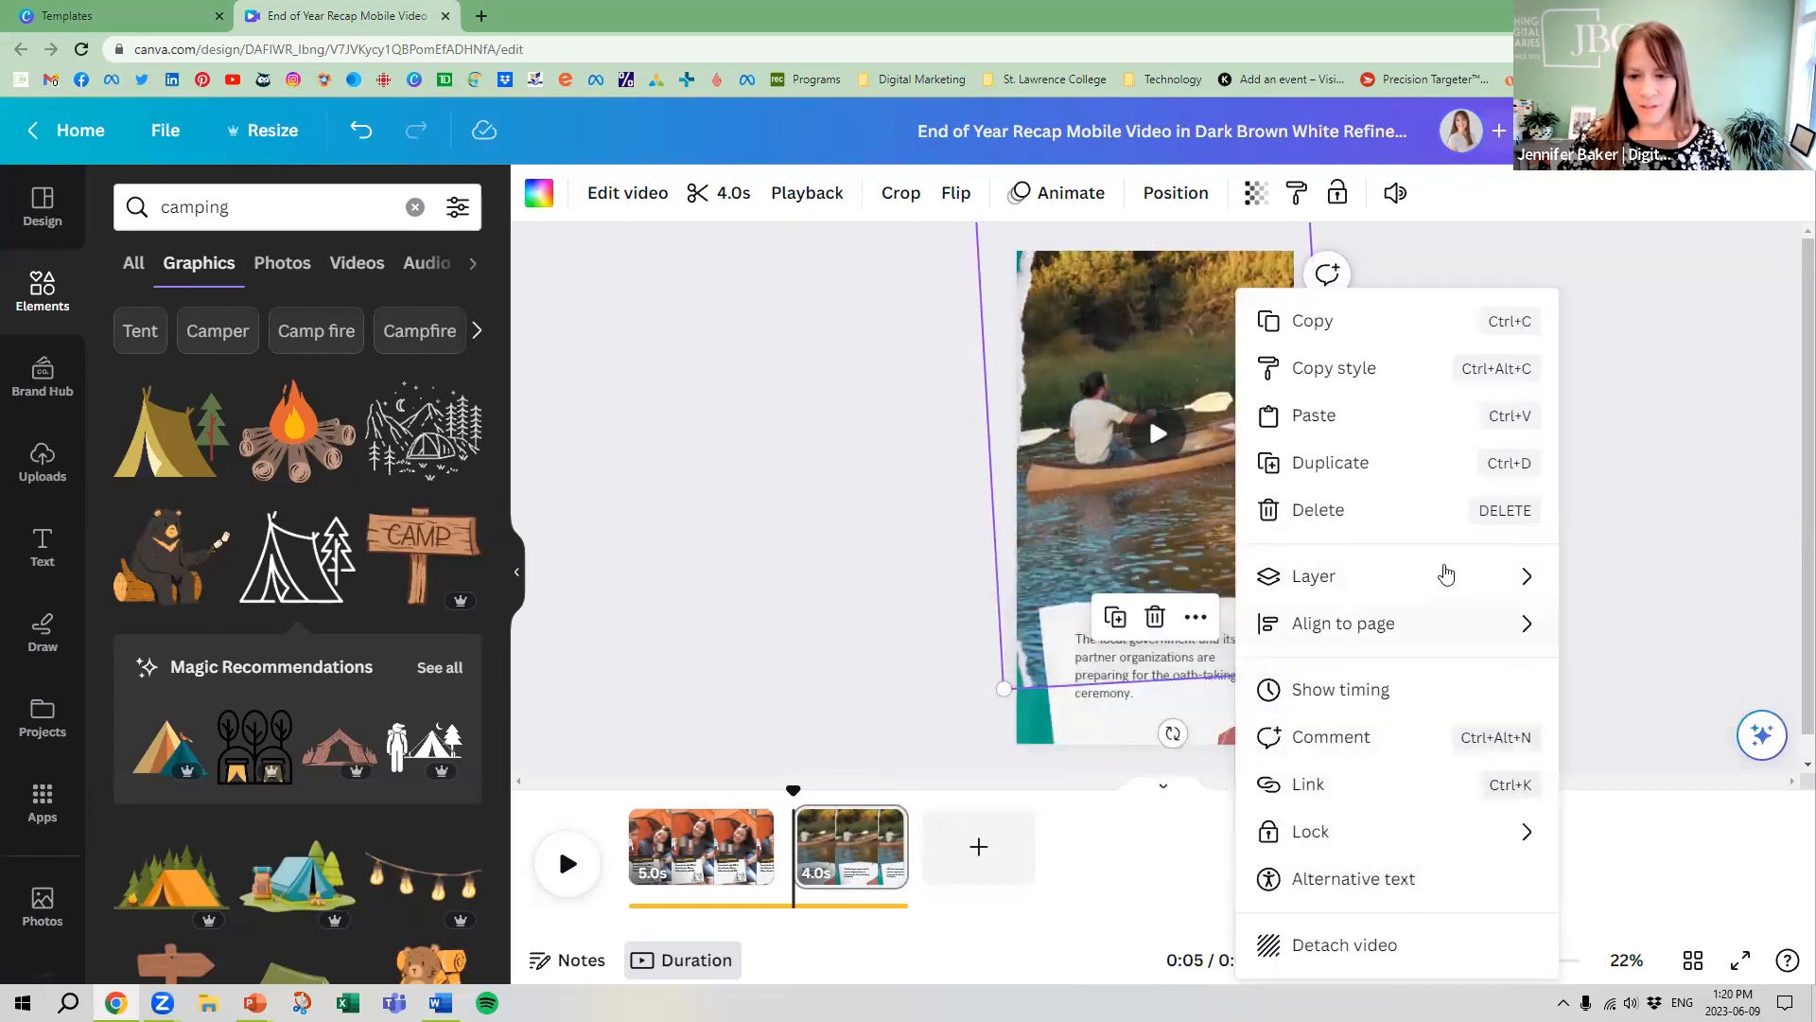
click(1100, 757)
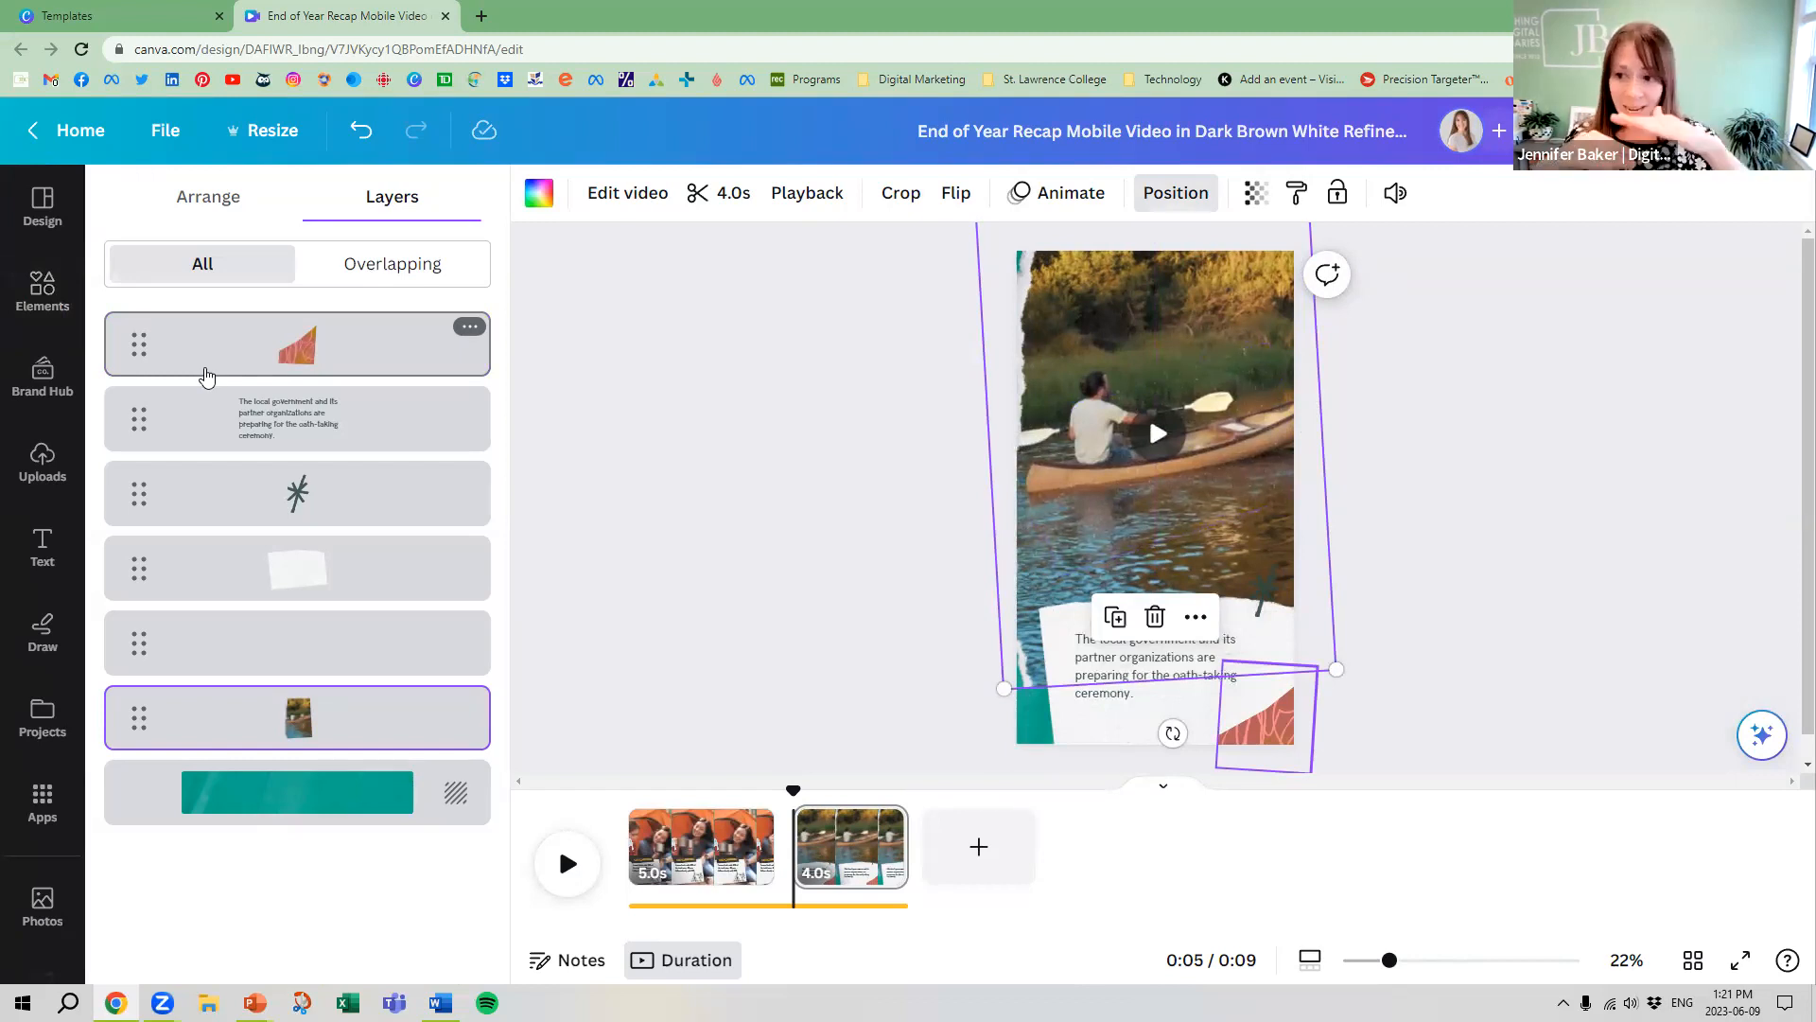
drag(132, 726, 139, 341)
drag(142, 643, 150, 336)
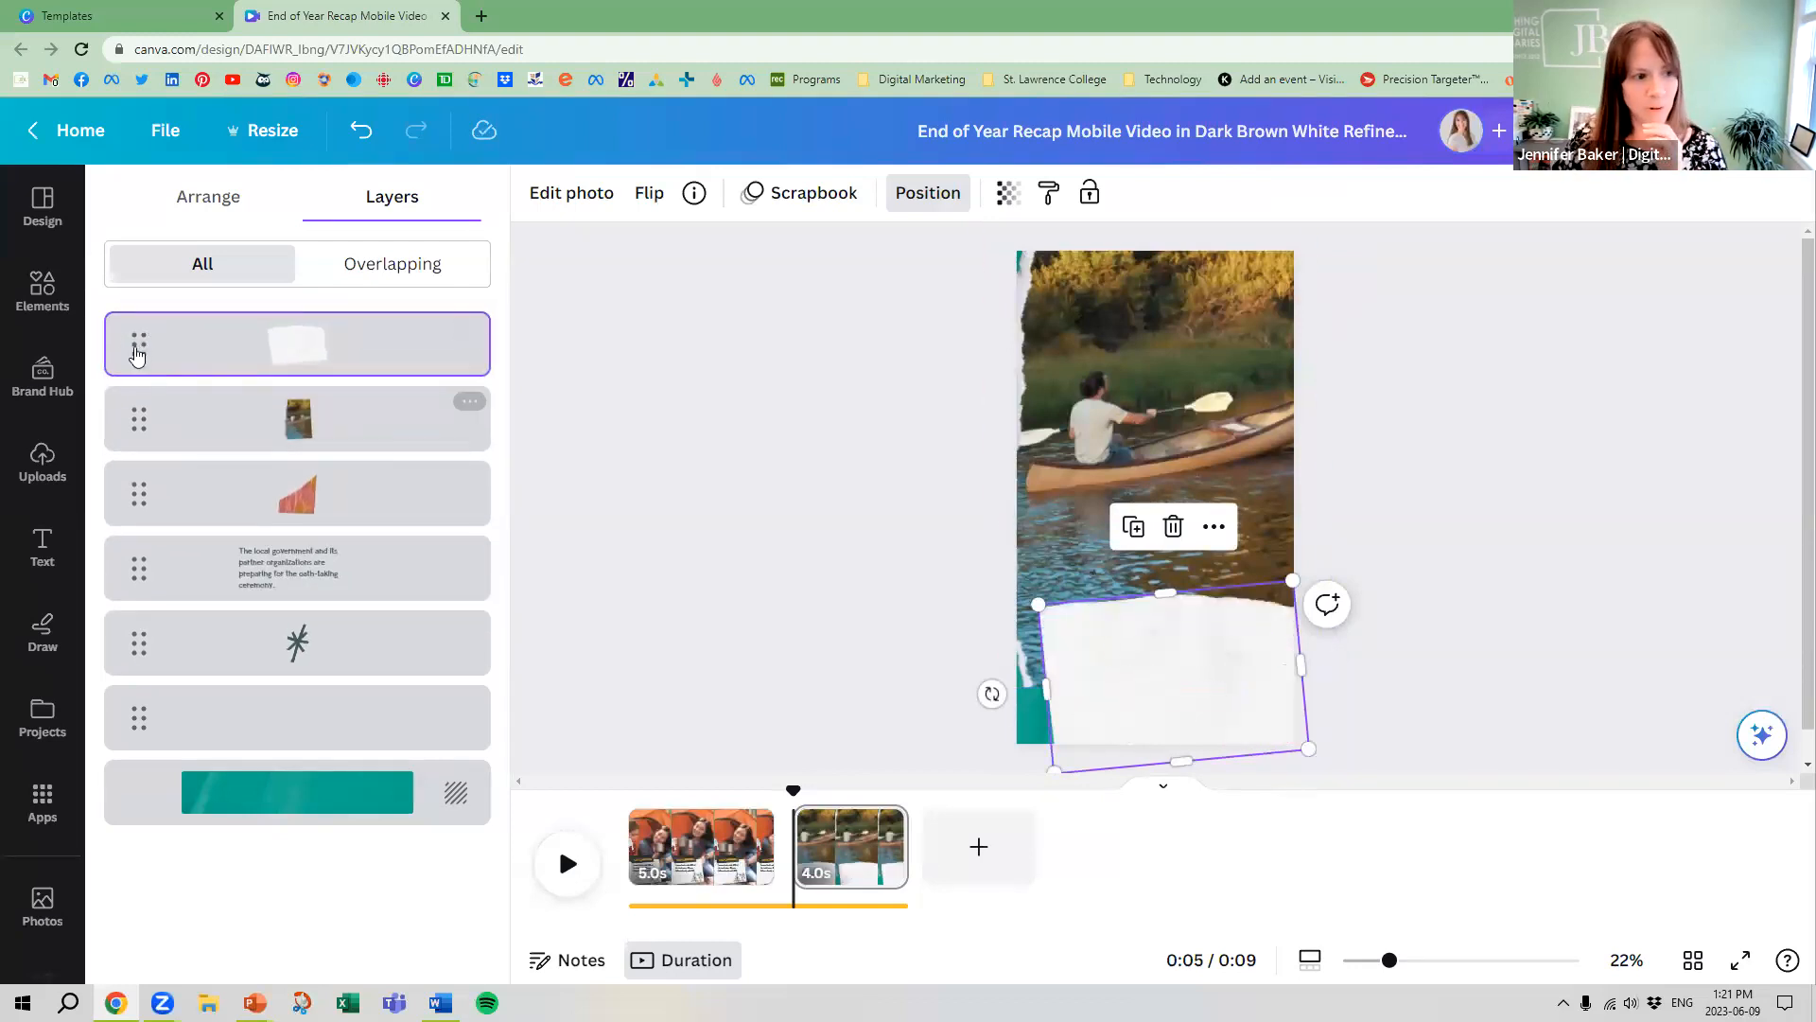
drag(134, 346, 157, 734)
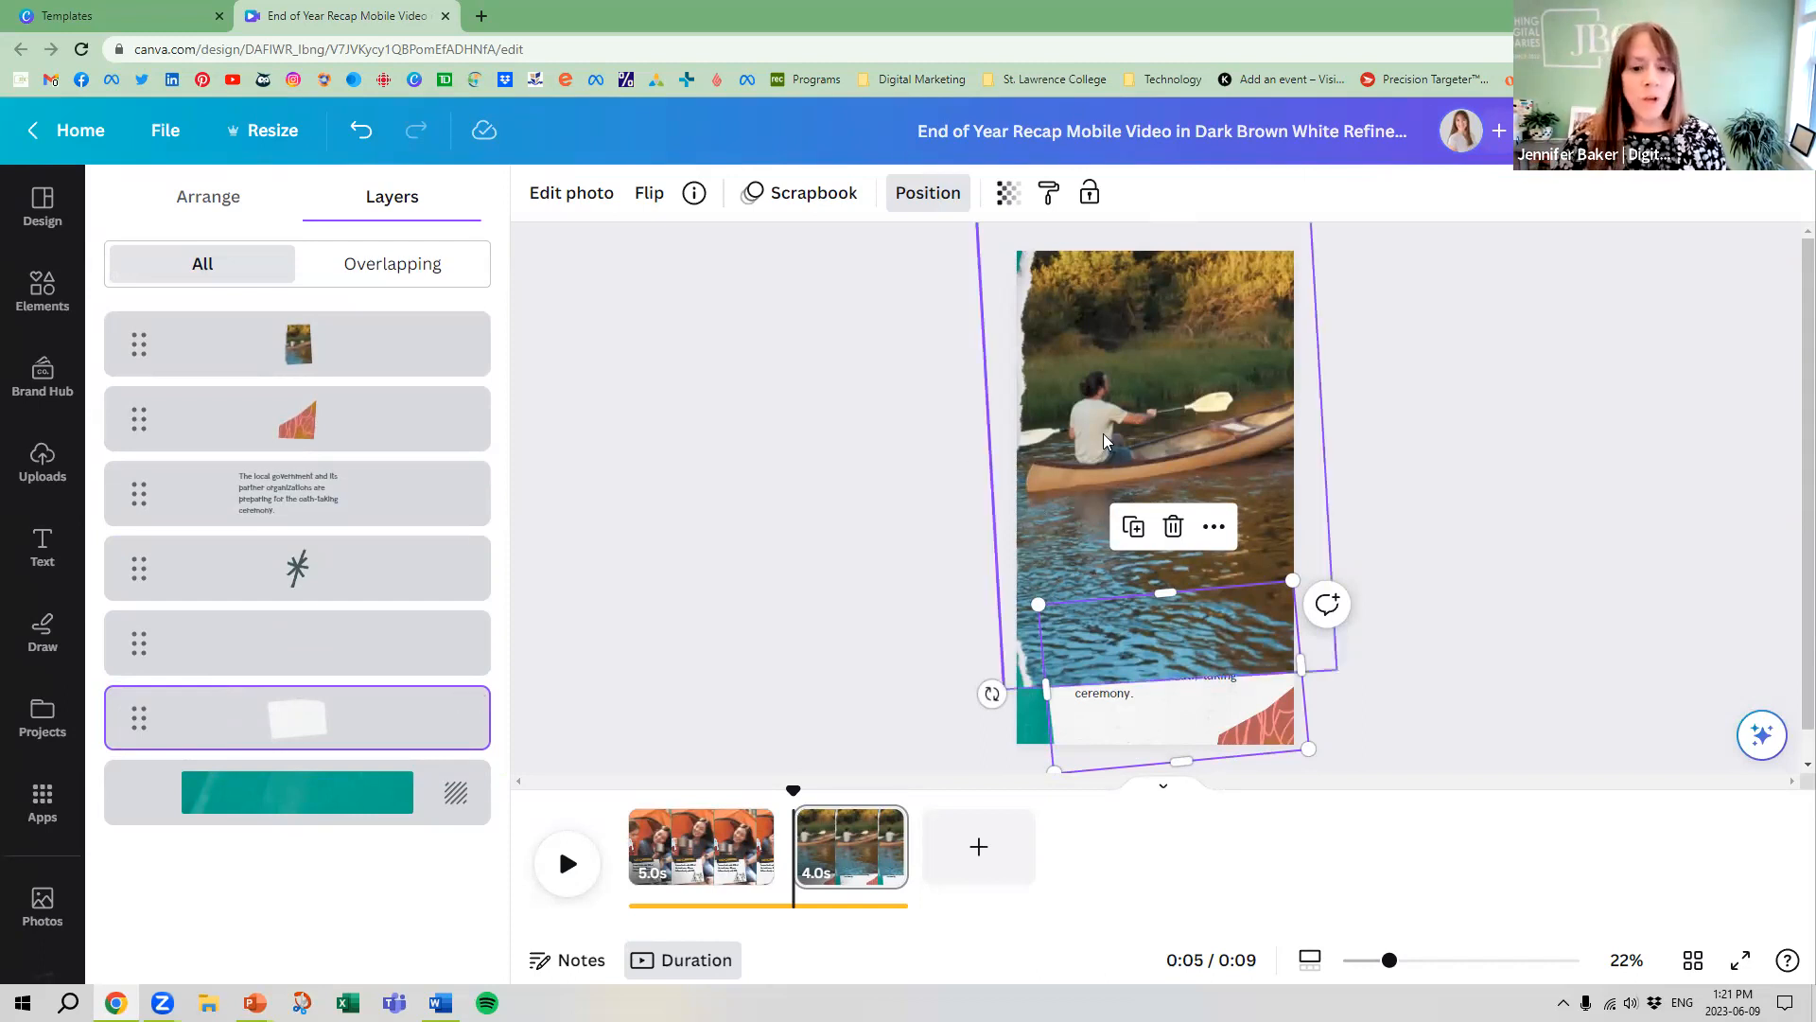
Delete the red patterned corner piece, then enlarge and reposition the canoe video to cover the torn paper along the page's left edge
click(1256, 739)
key(Delete)
click(1047, 367)
drag(1028, 697, 975, 716)
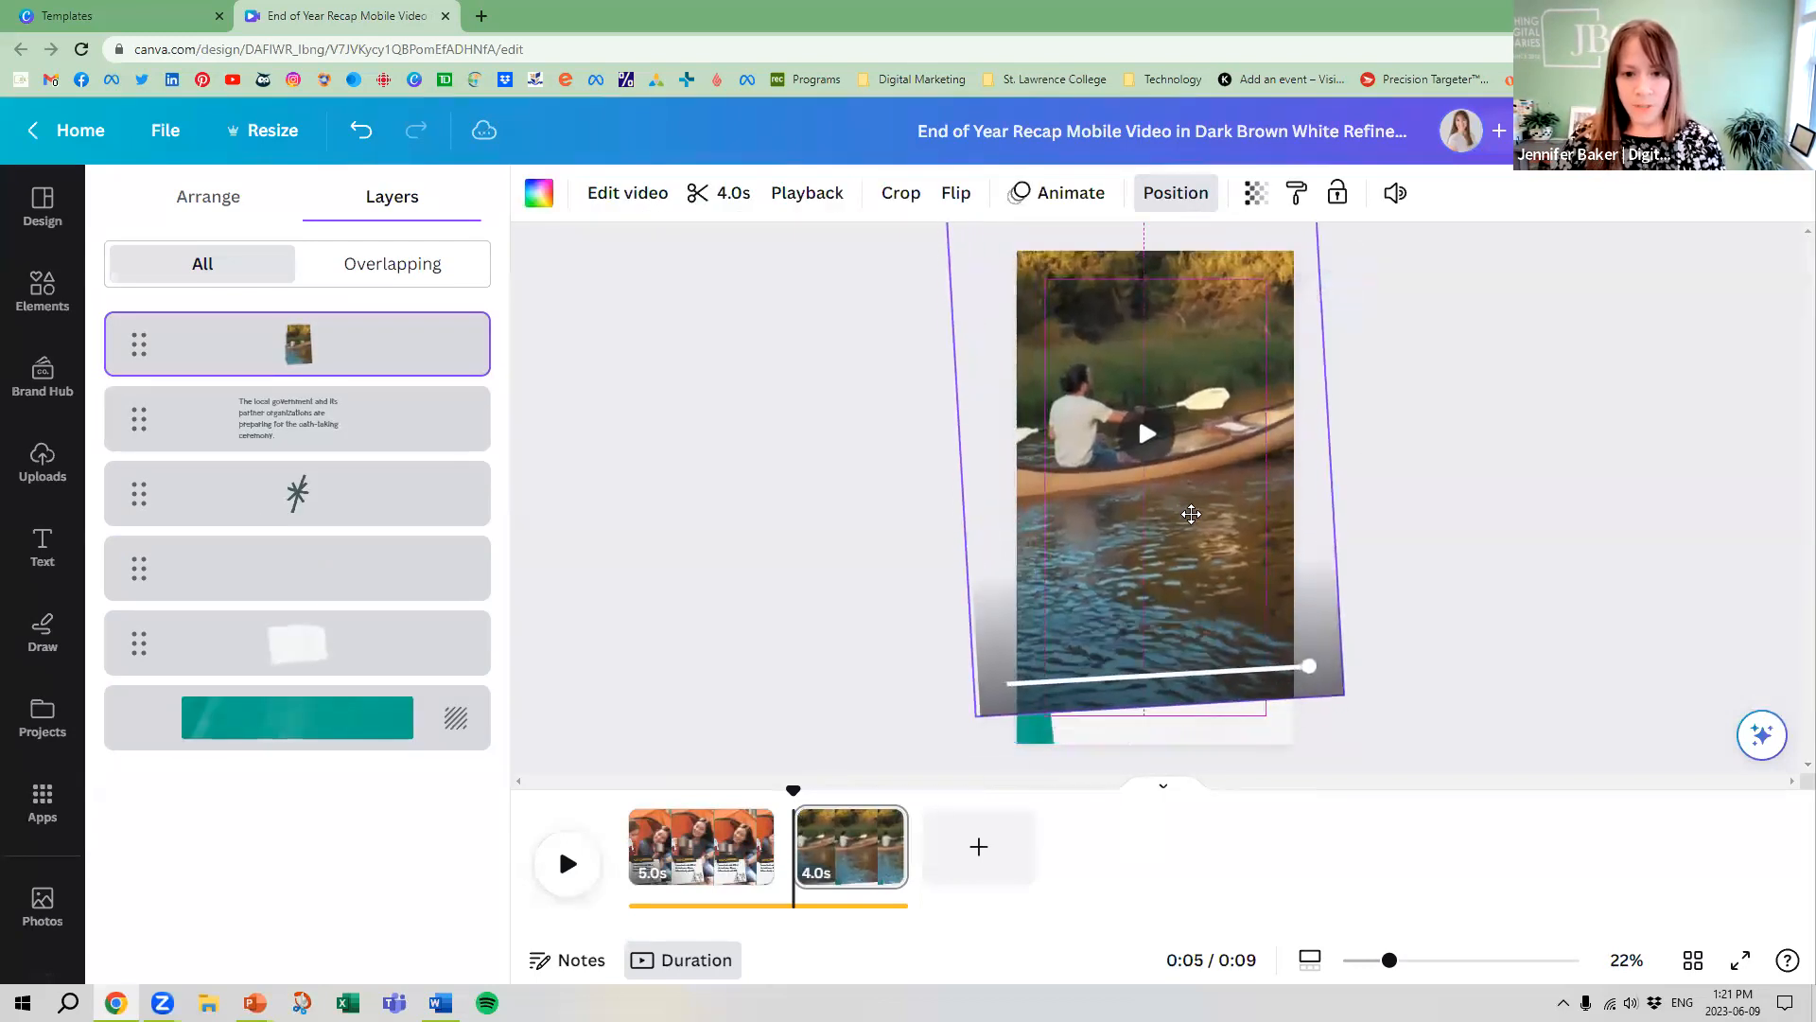
drag(1191, 513, 1203, 514)
Add a Dissolve transition lasting 0.9 seconds between the camping and canoe pages
mouse_move(795, 853)
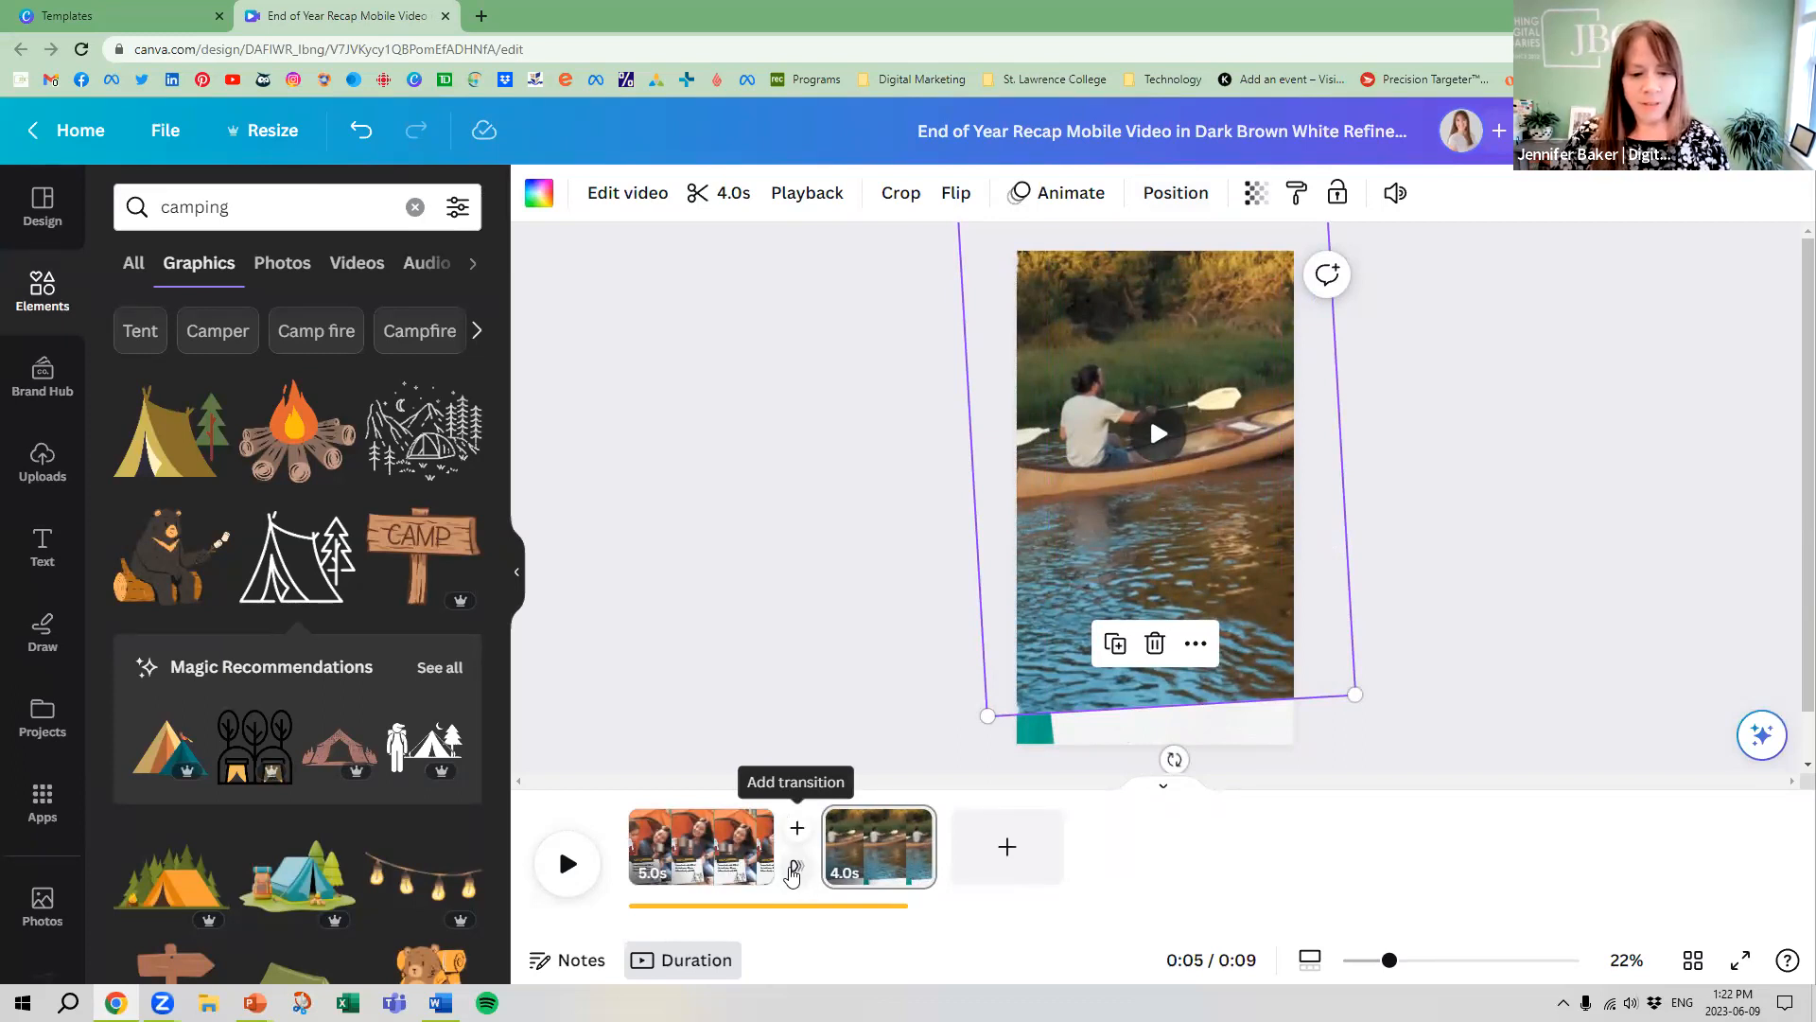
click(795, 870)
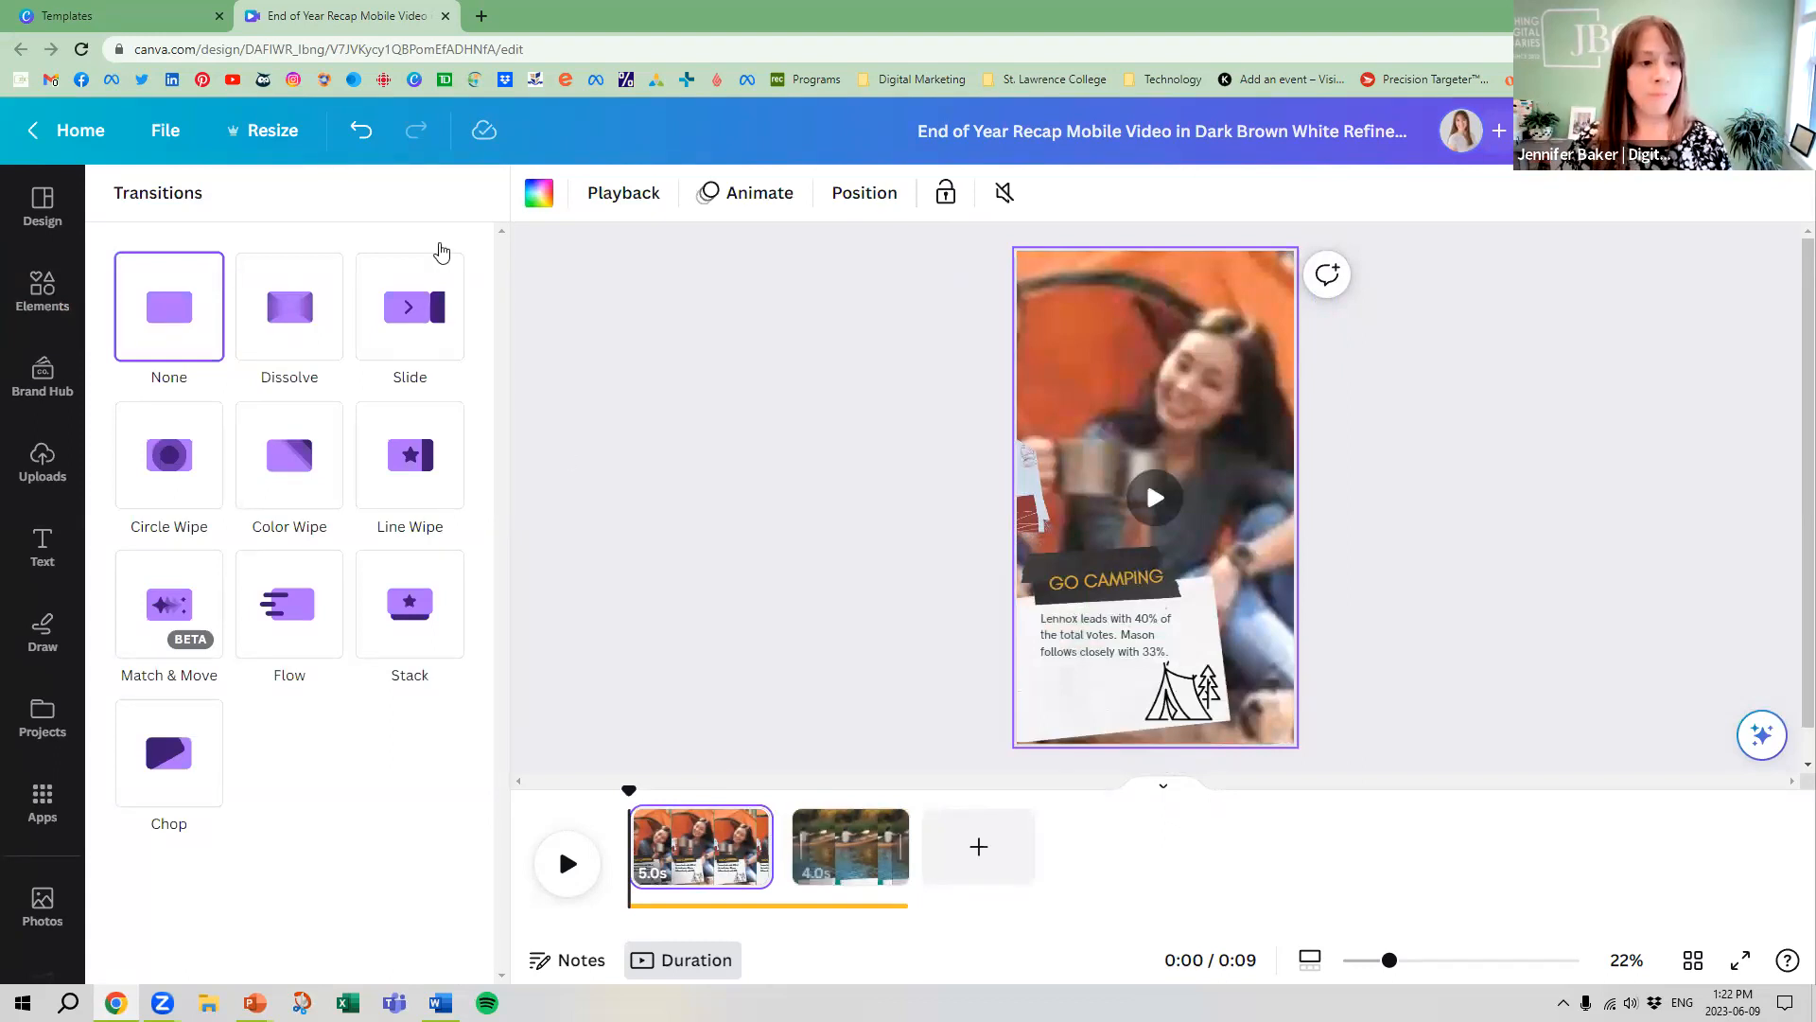
click(289, 310)
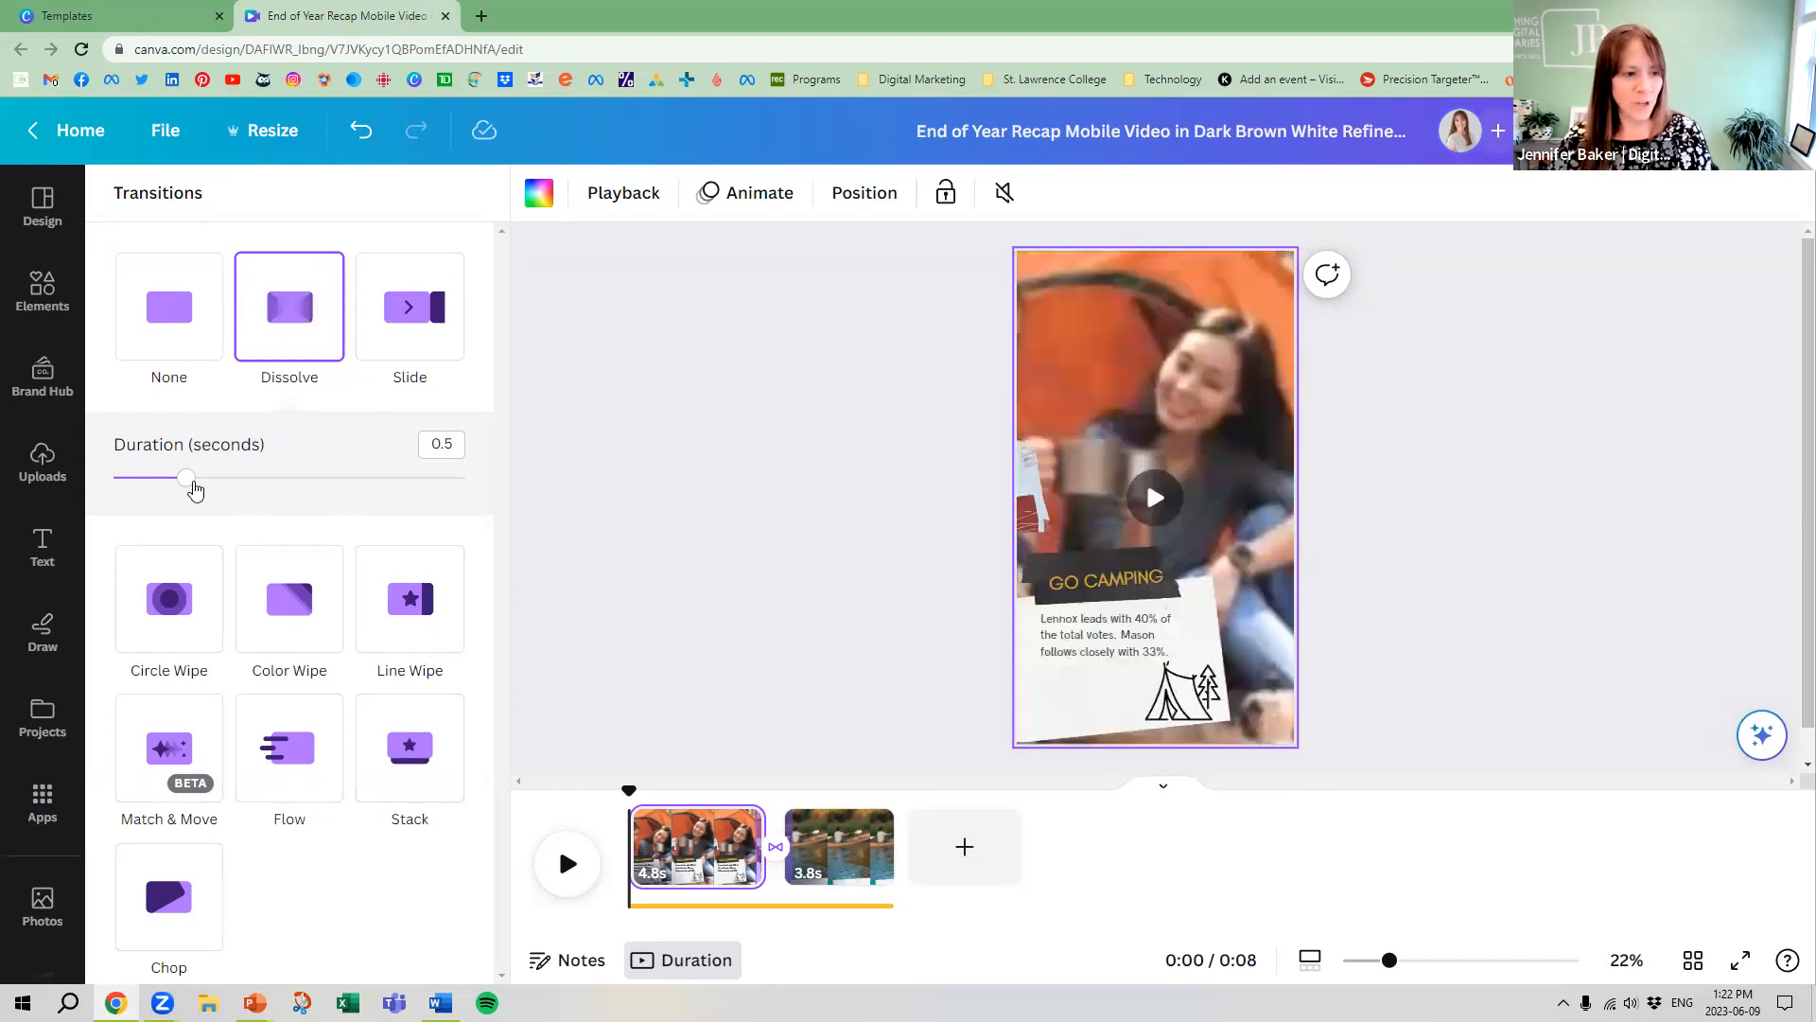
drag(191, 481, 279, 478)
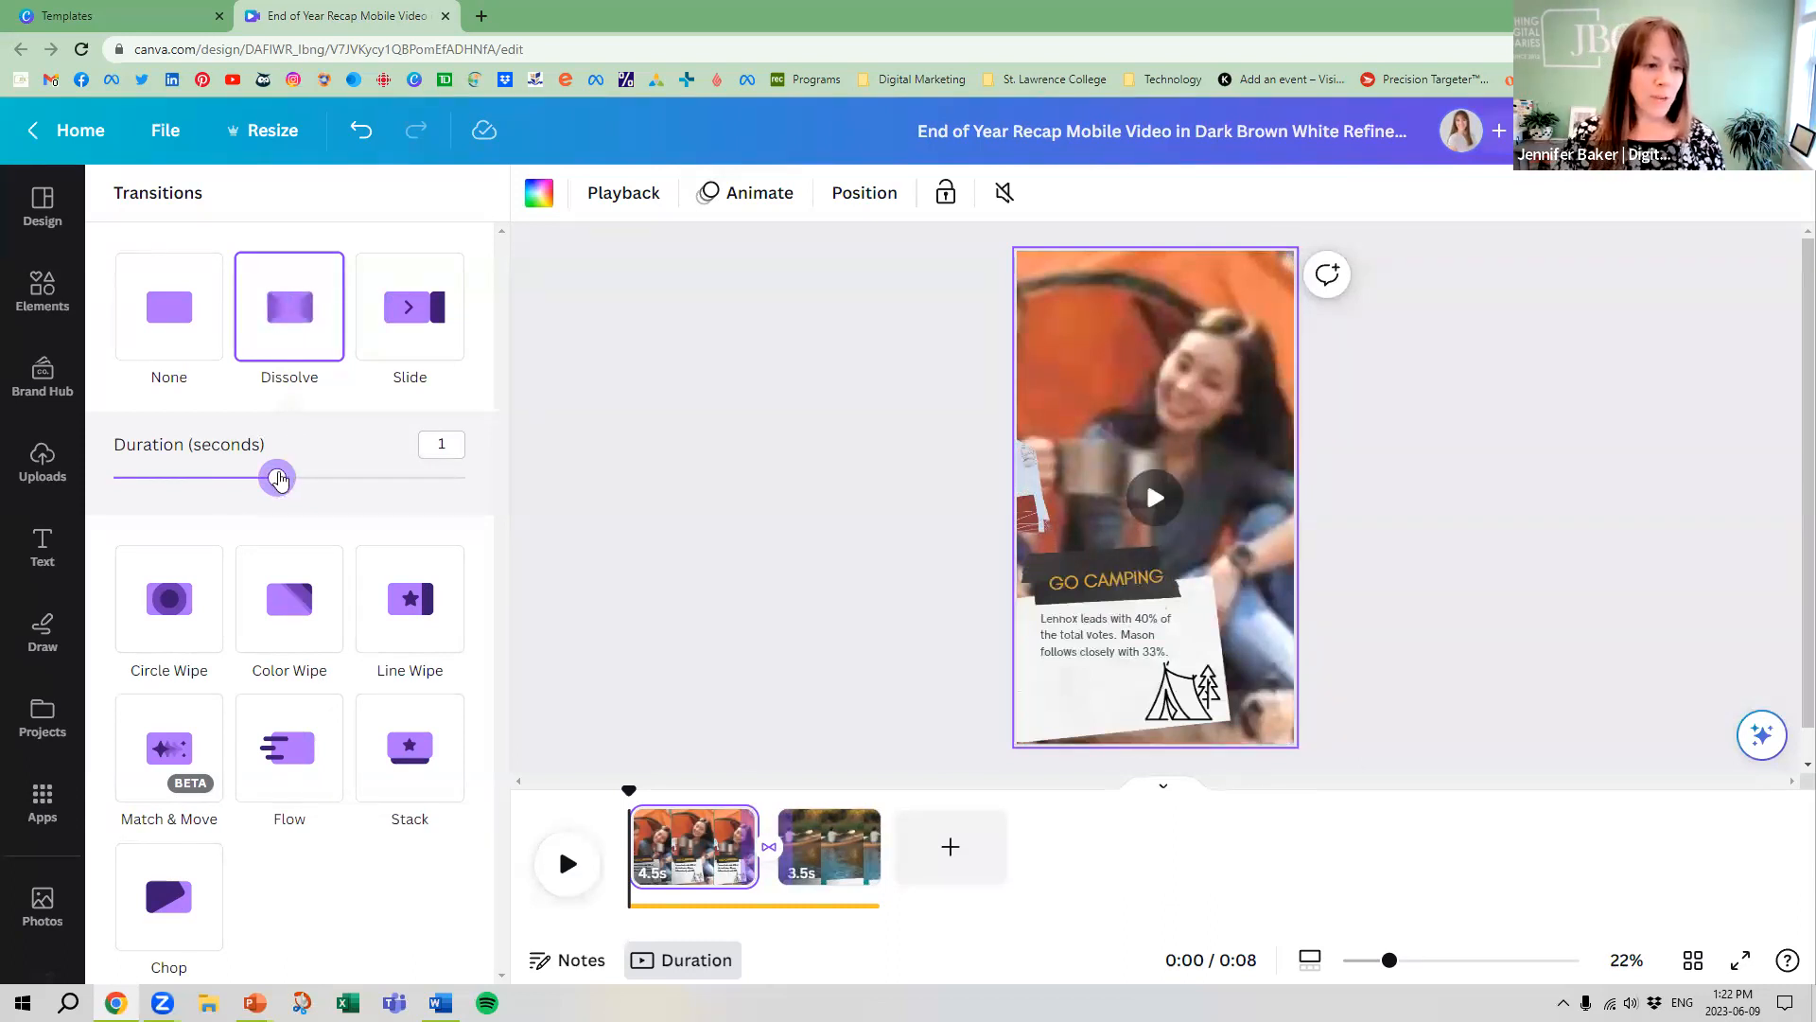
drag(277, 479, 149, 477)
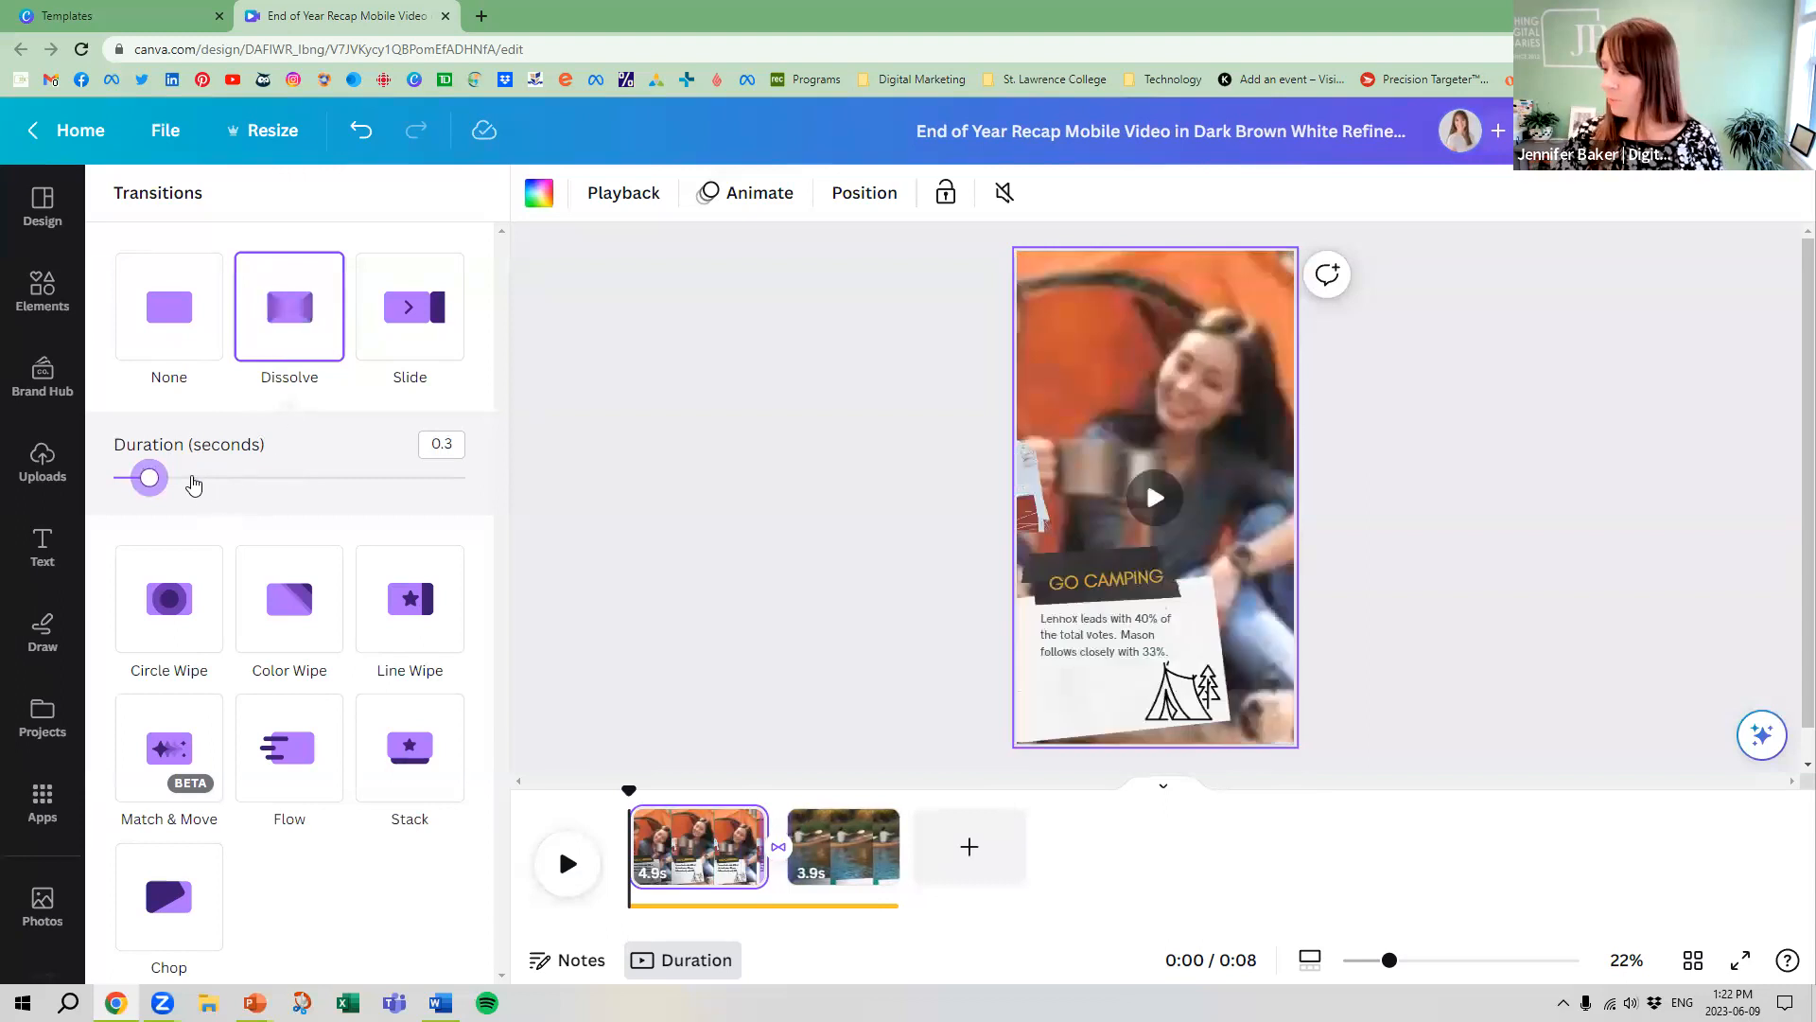
drag(150, 477, 245, 477)
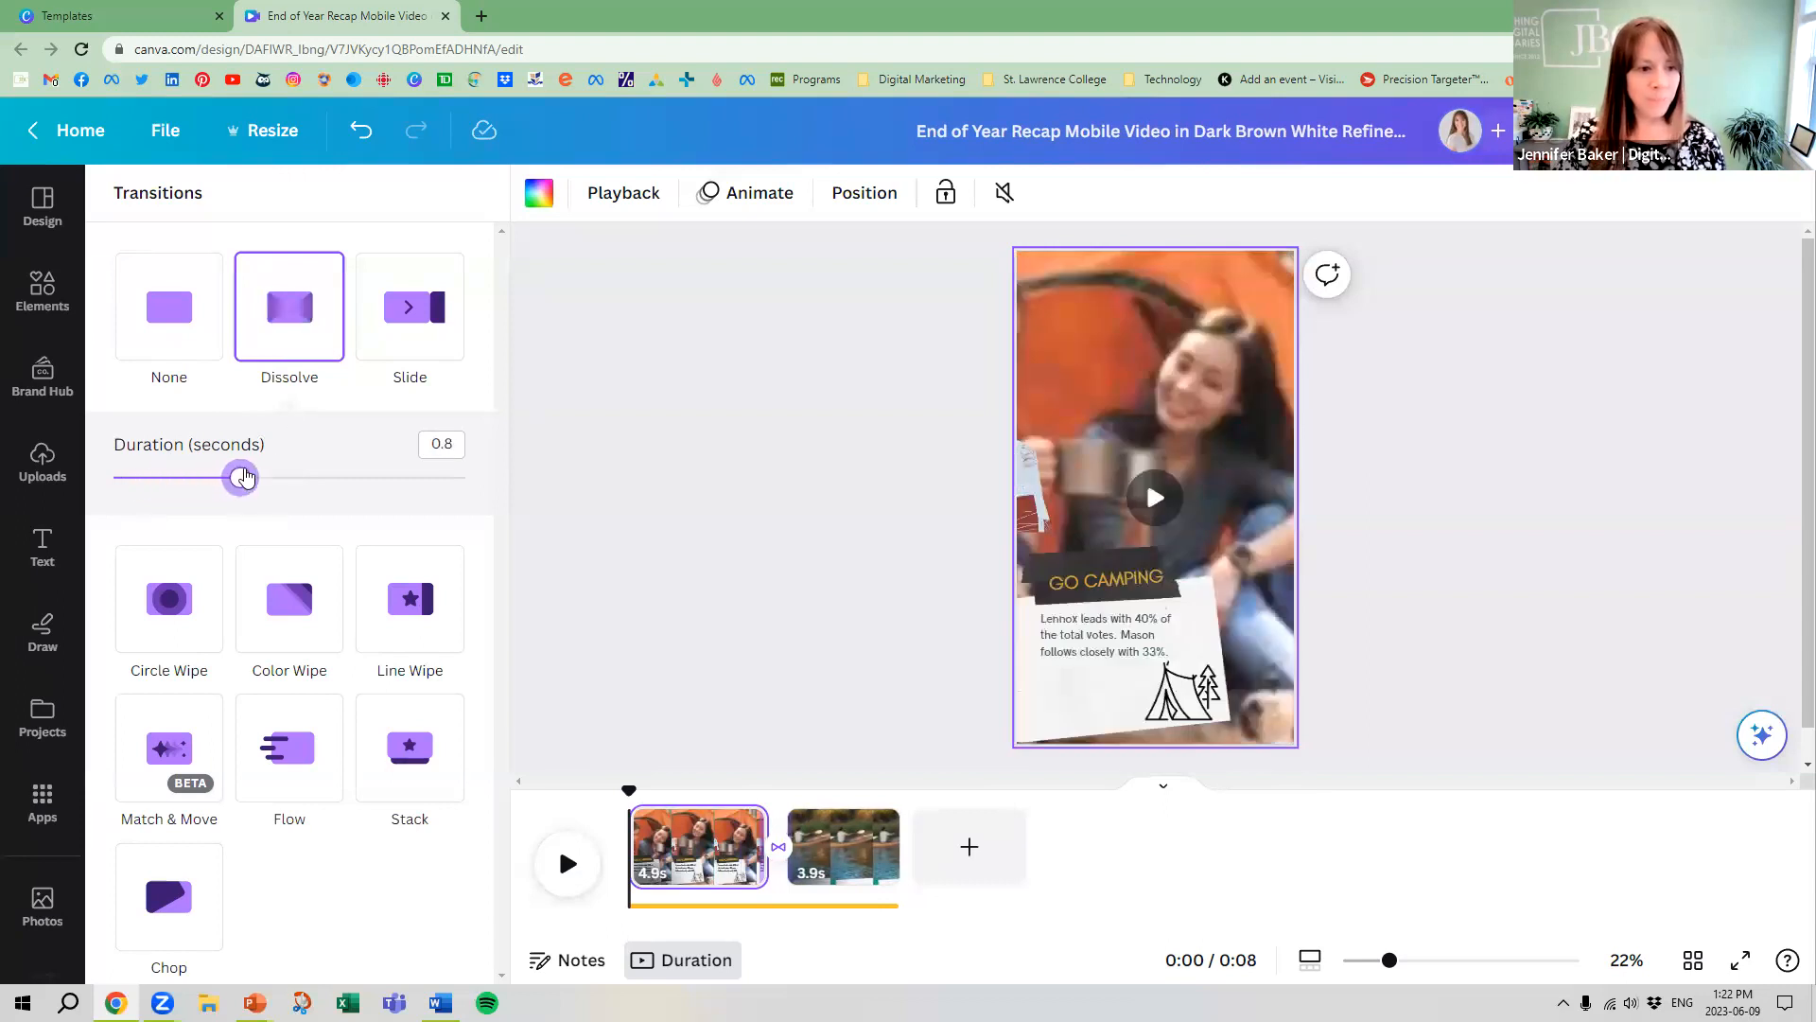
click(821, 633)
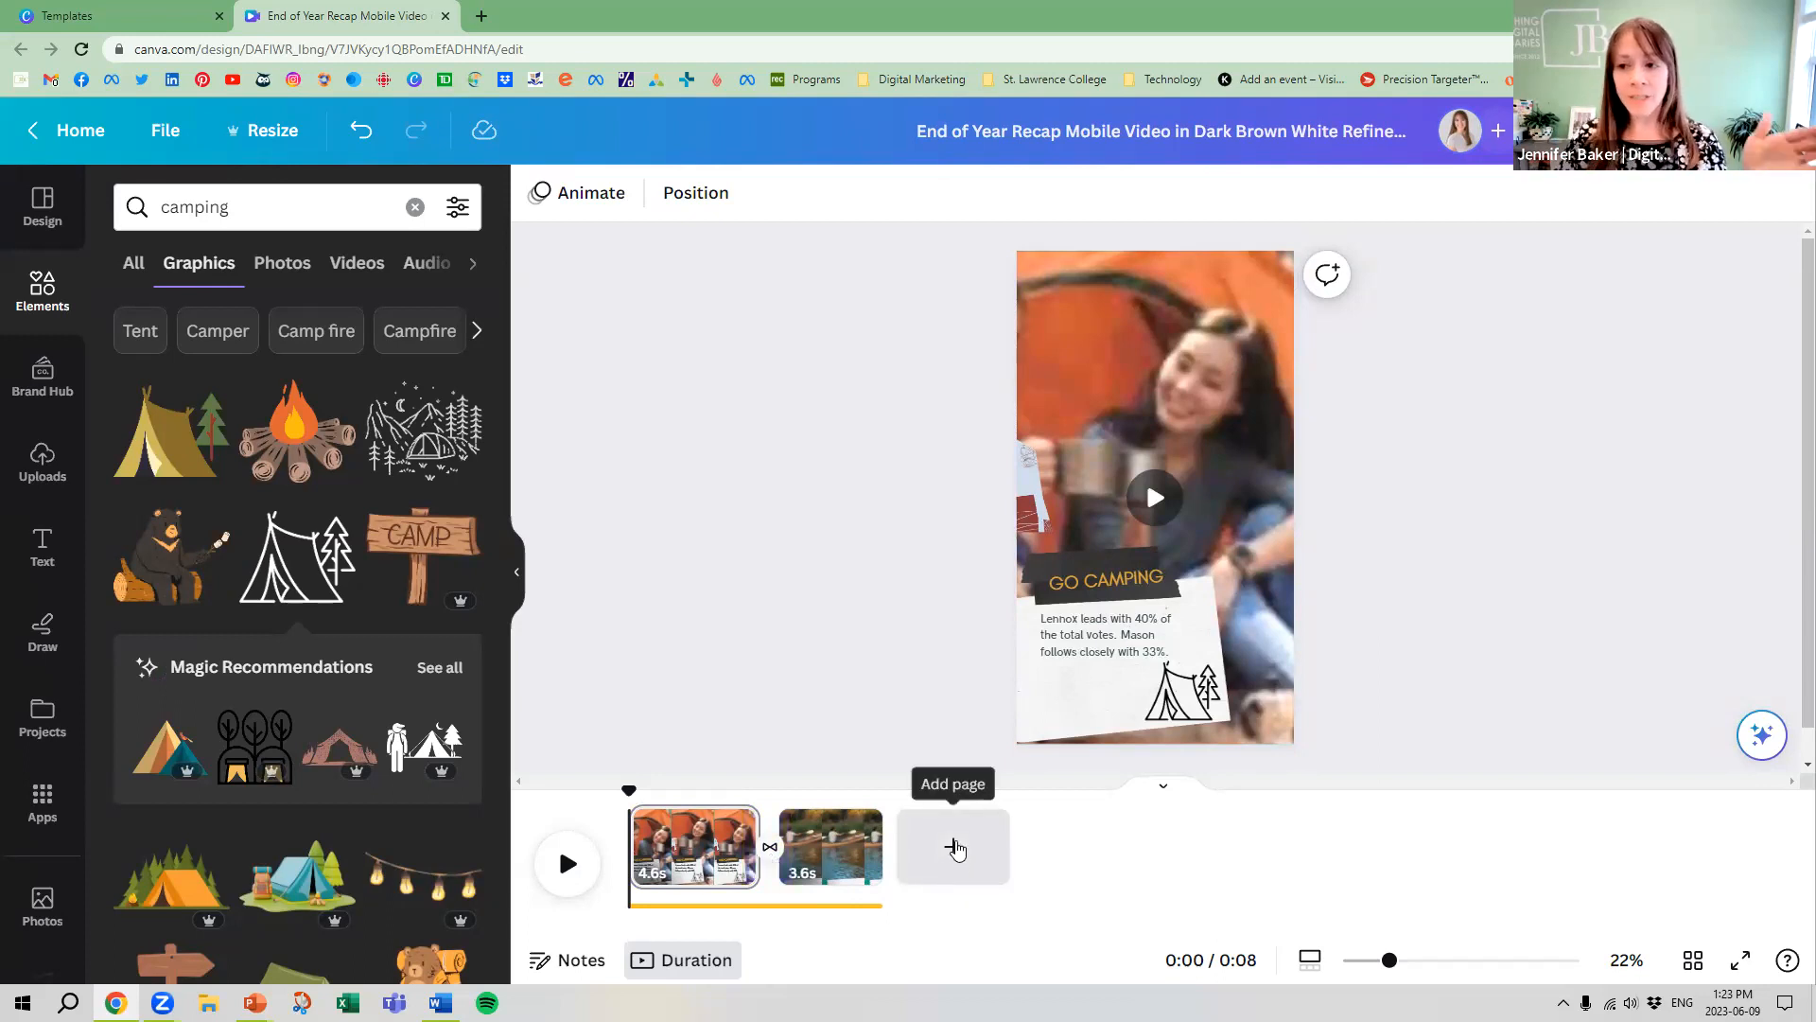
Add a third page filled with the 10-second tent-pegging video from the camping video results, and trim it to 3.3 seconds
click(953, 849)
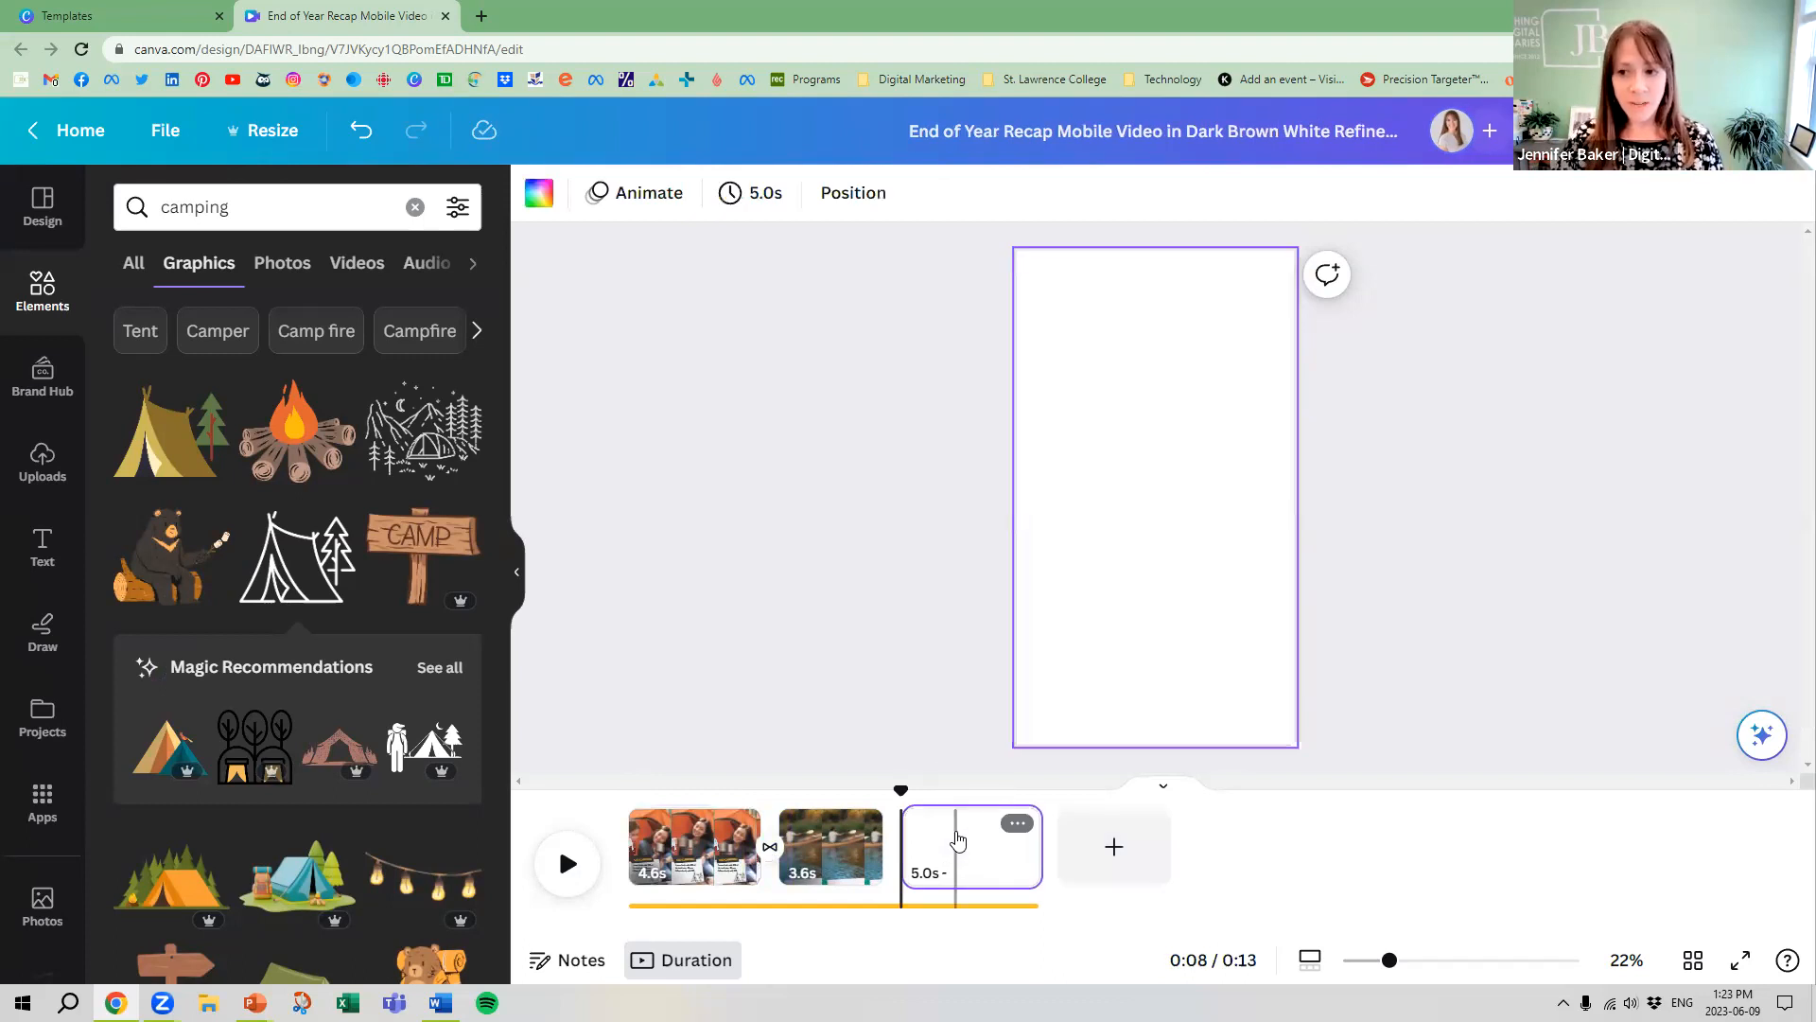
click(354, 267)
scroll(370, 522, down, 3)
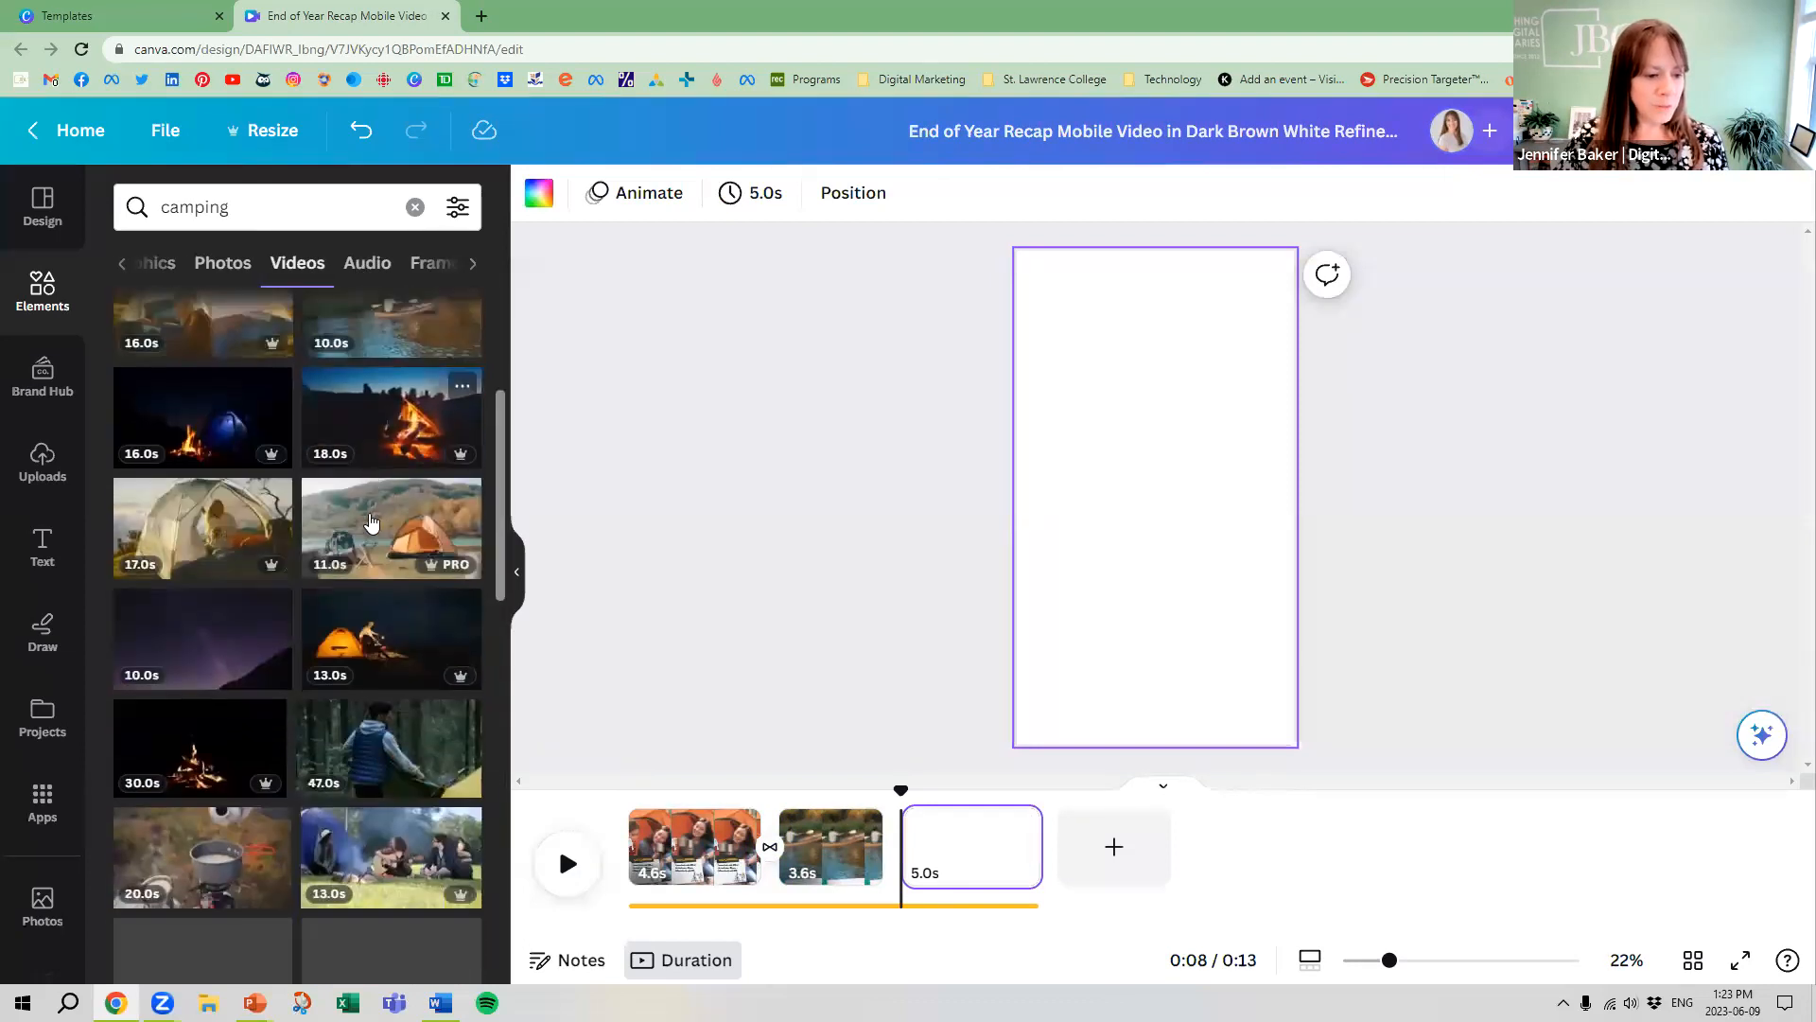
scroll(370, 522, down, 4)
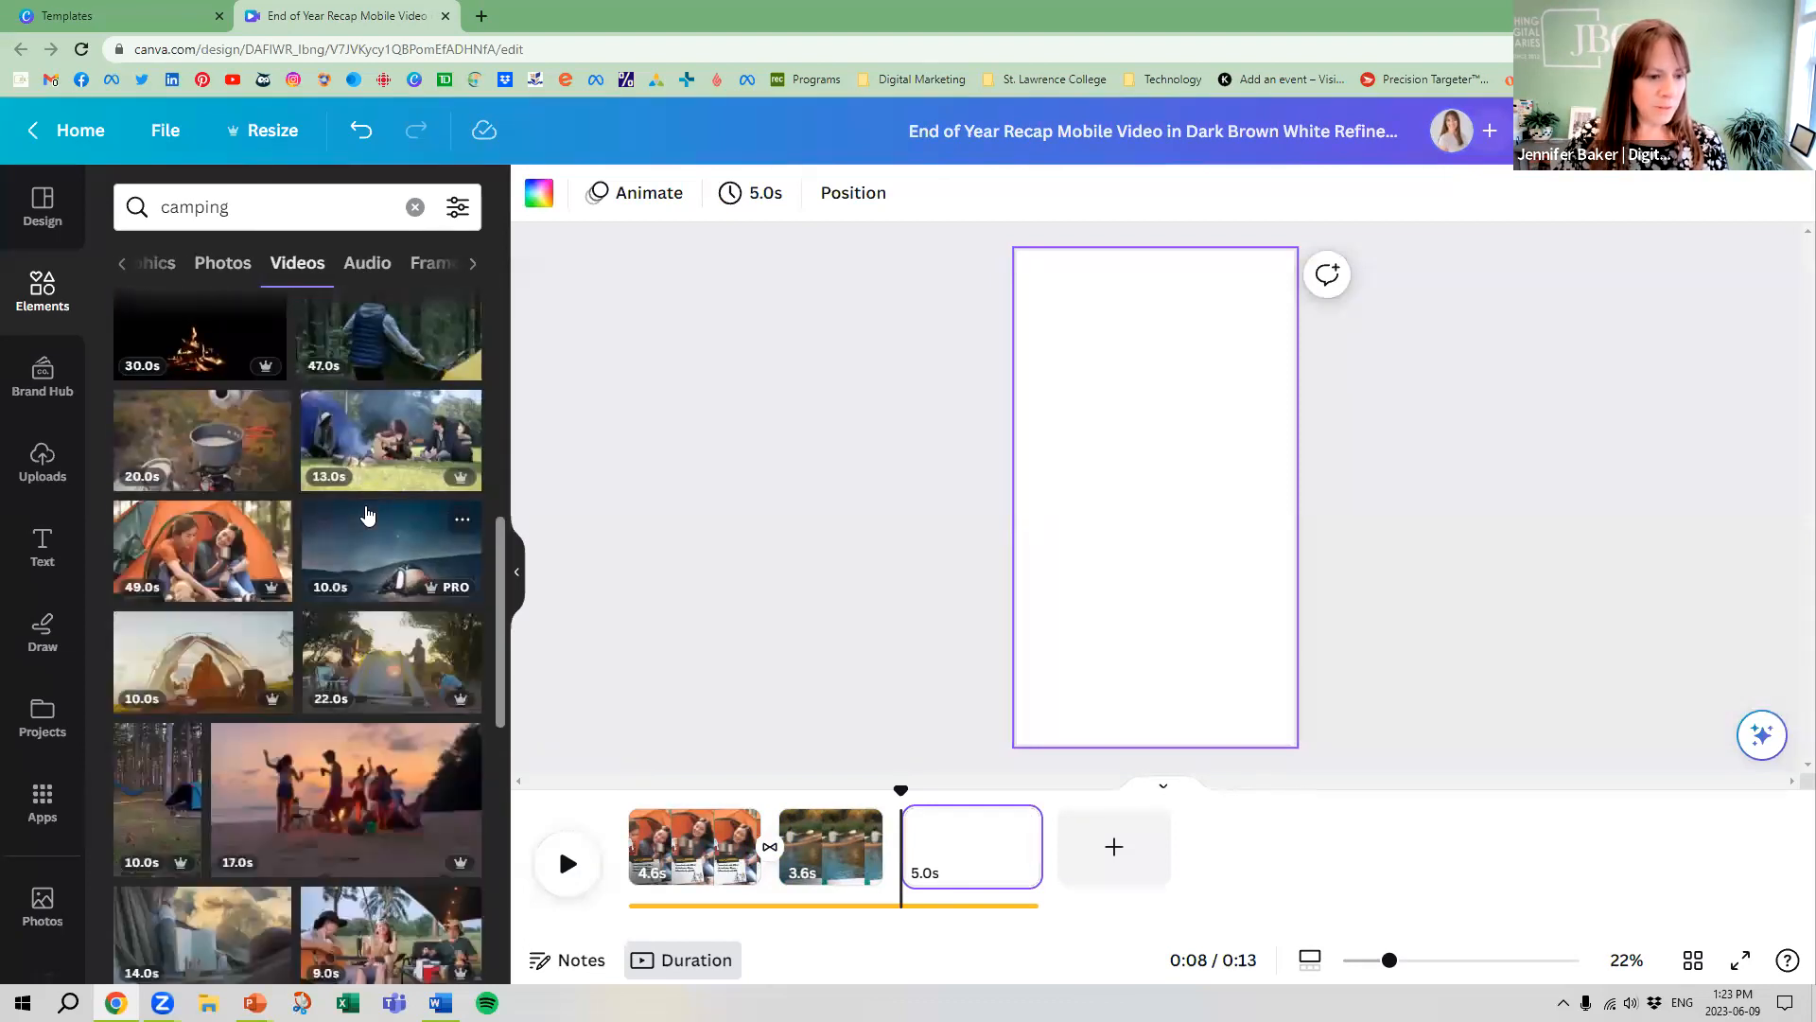
scroll(370, 514, down, 5)
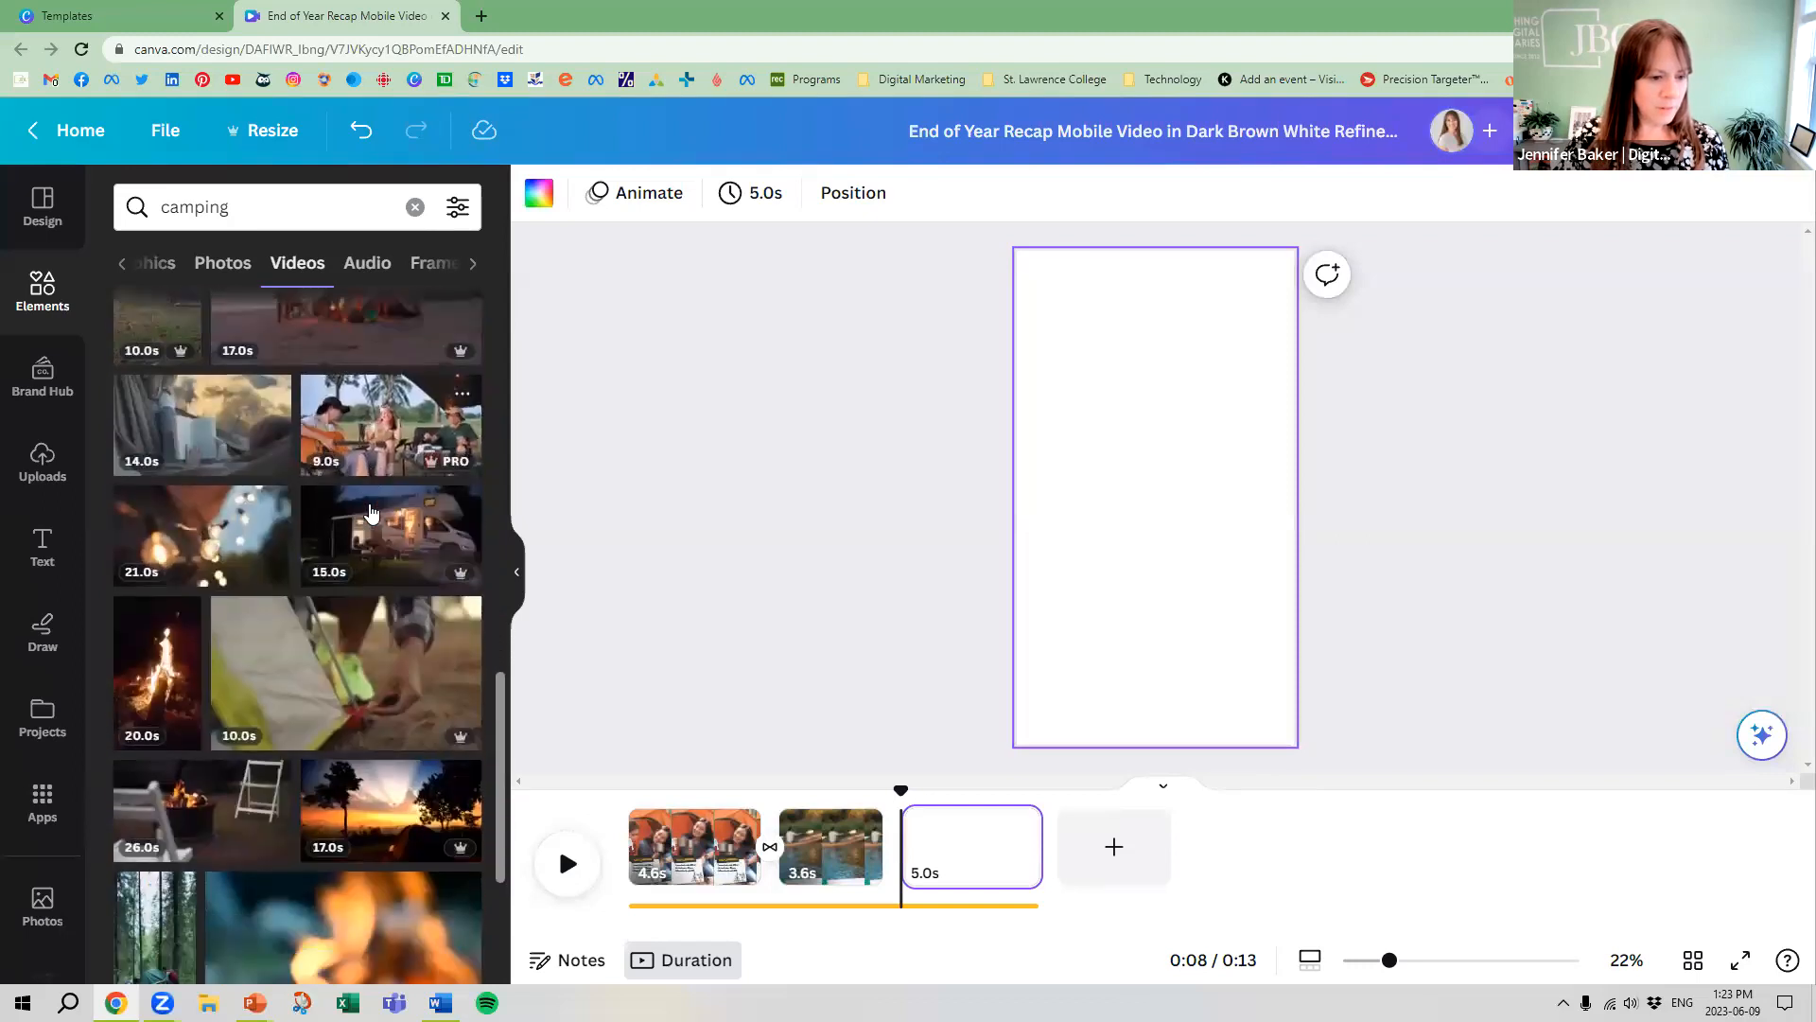
scroll(370, 513, down, 1)
drag(296, 579, 1016, 467)
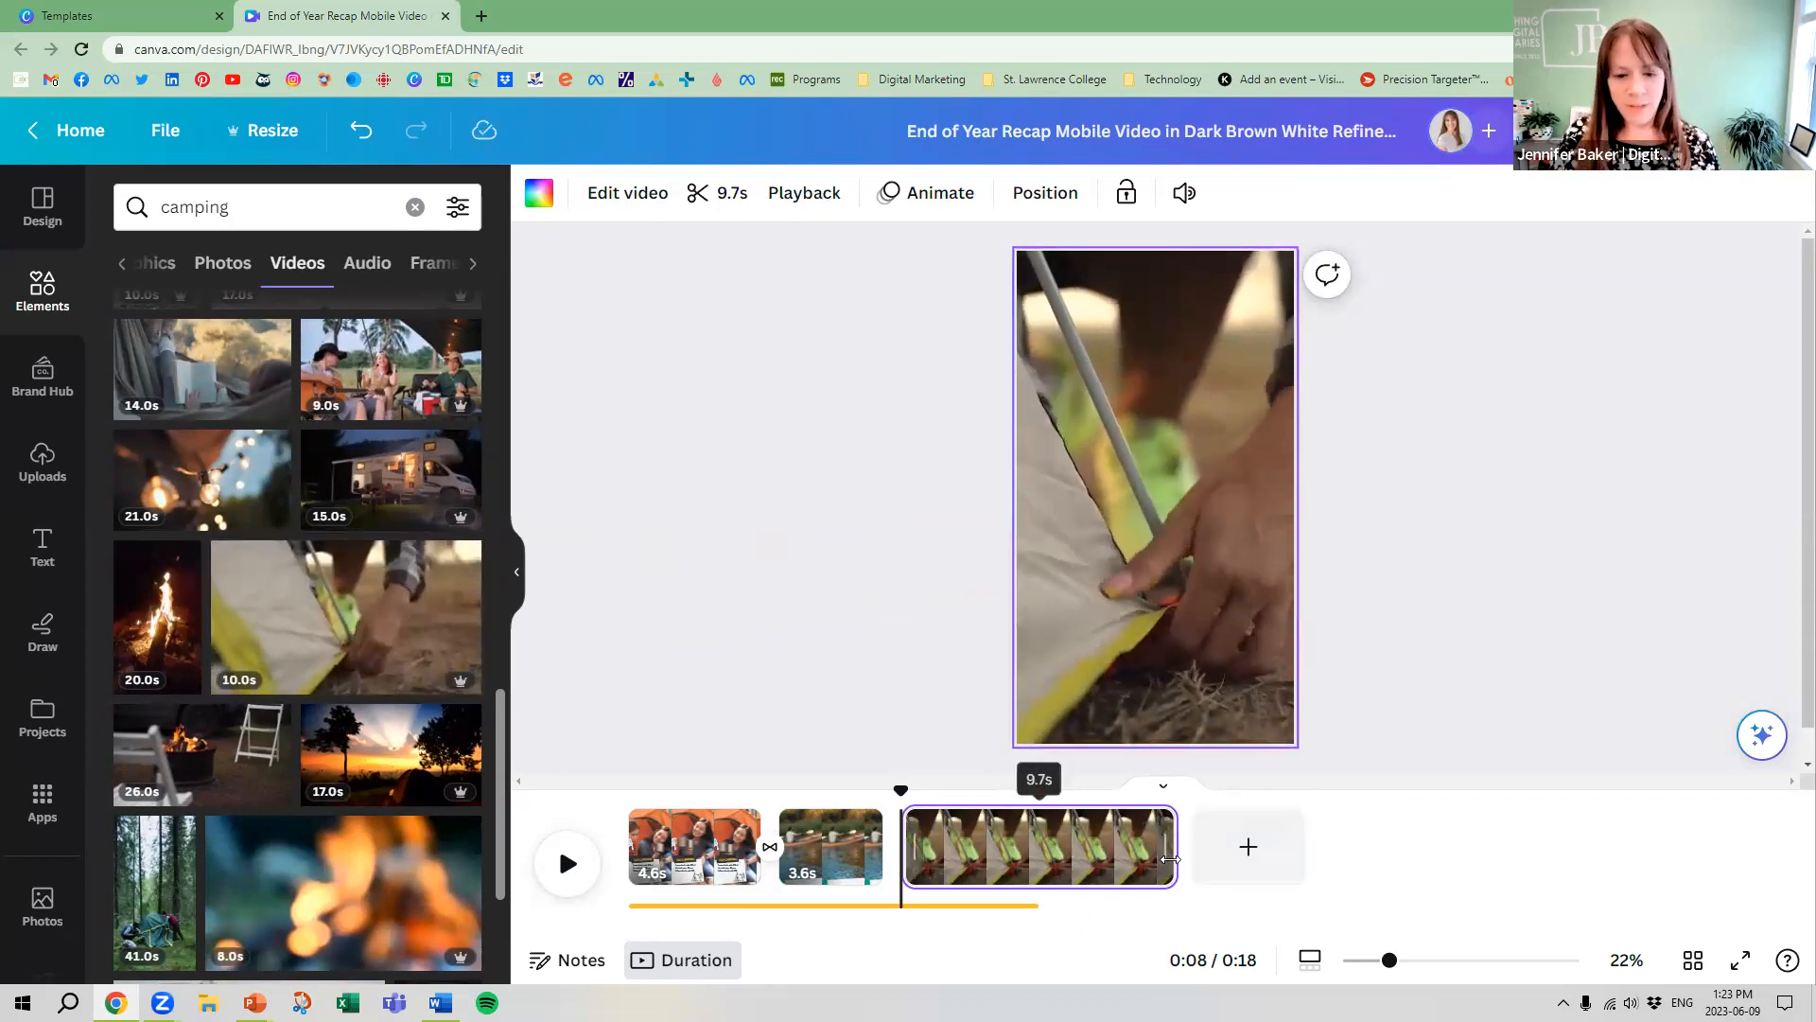
drag(1170, 859, 989, 861)
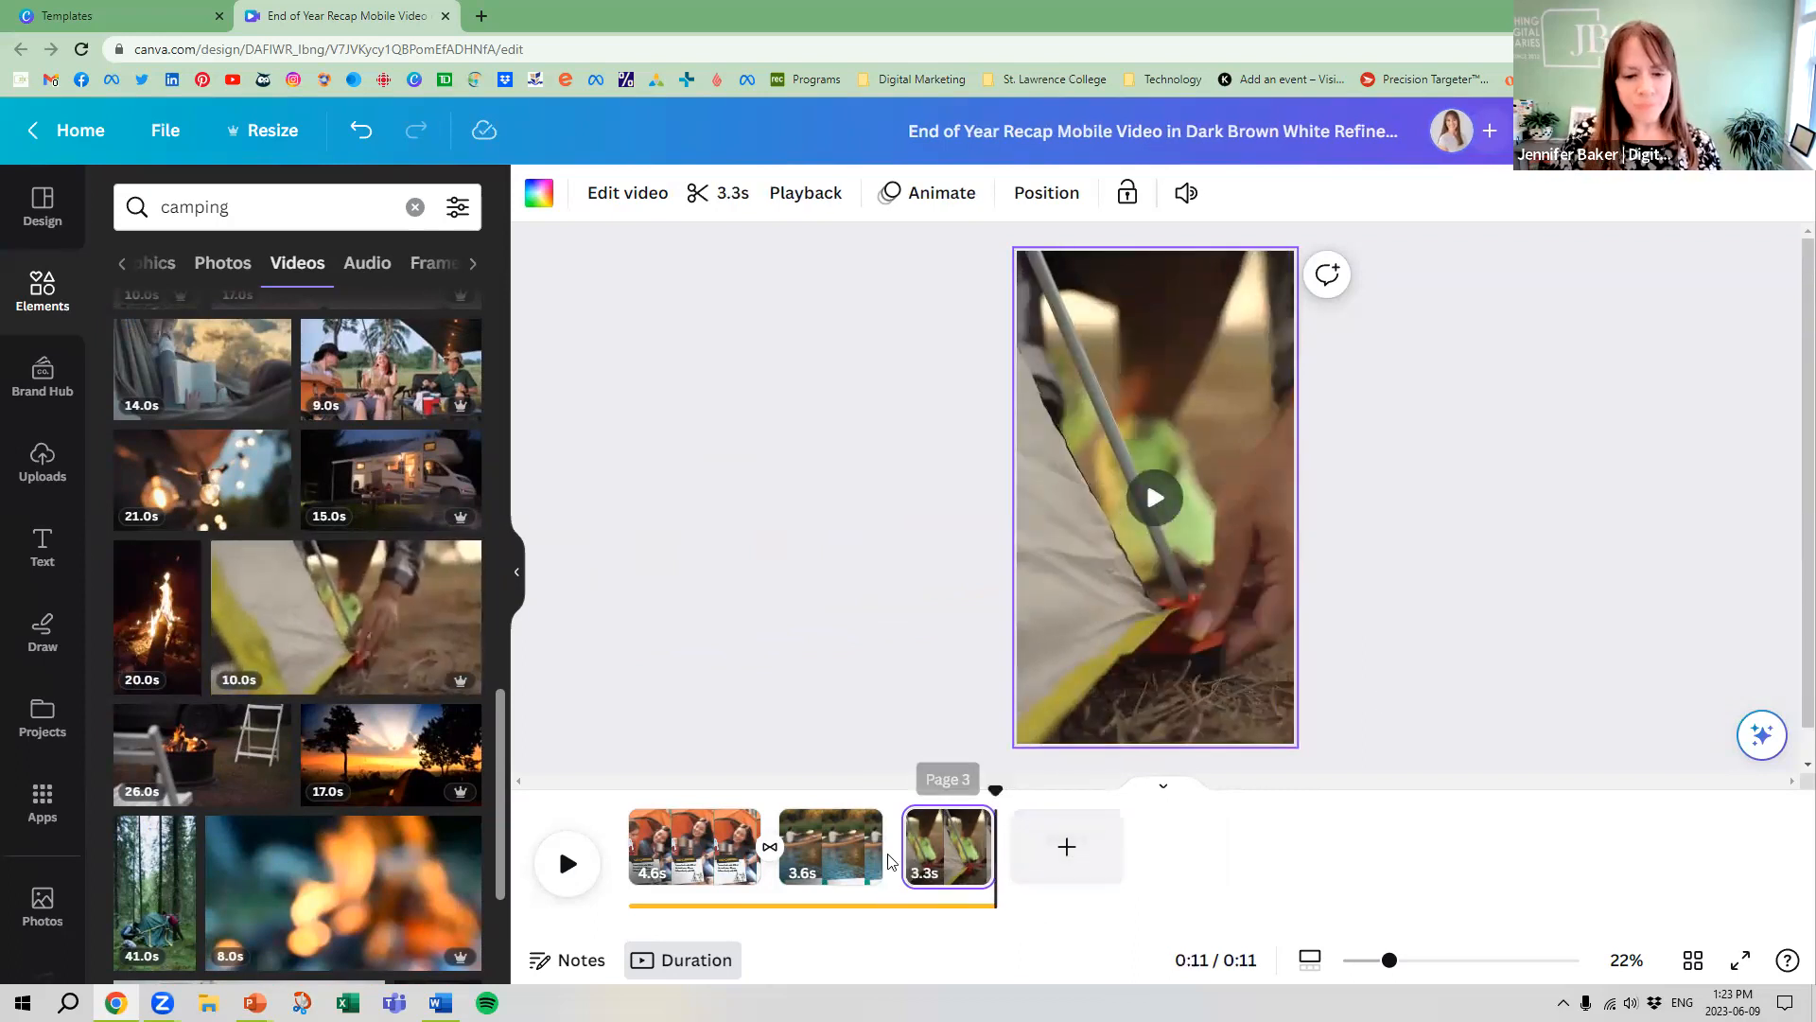
Apply the 0.9-second Dissolve transition between all pages and play the reel through
click(770, 853)
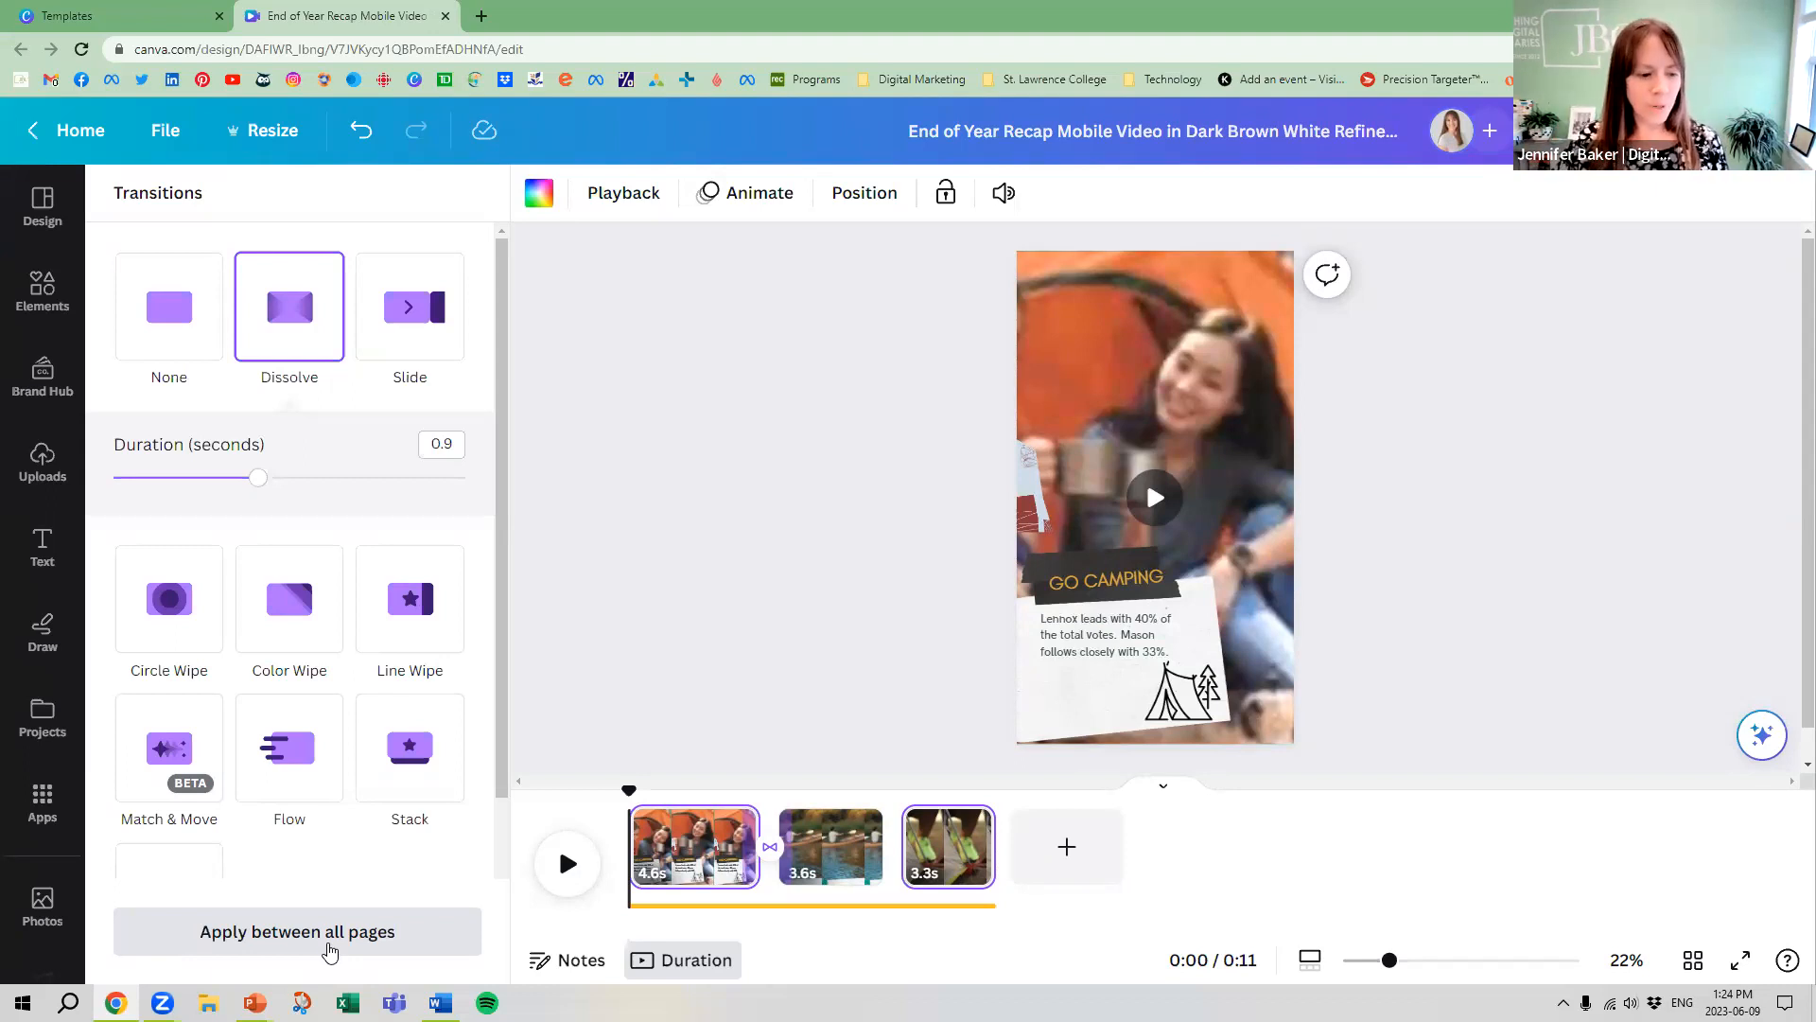
click(329, 947)
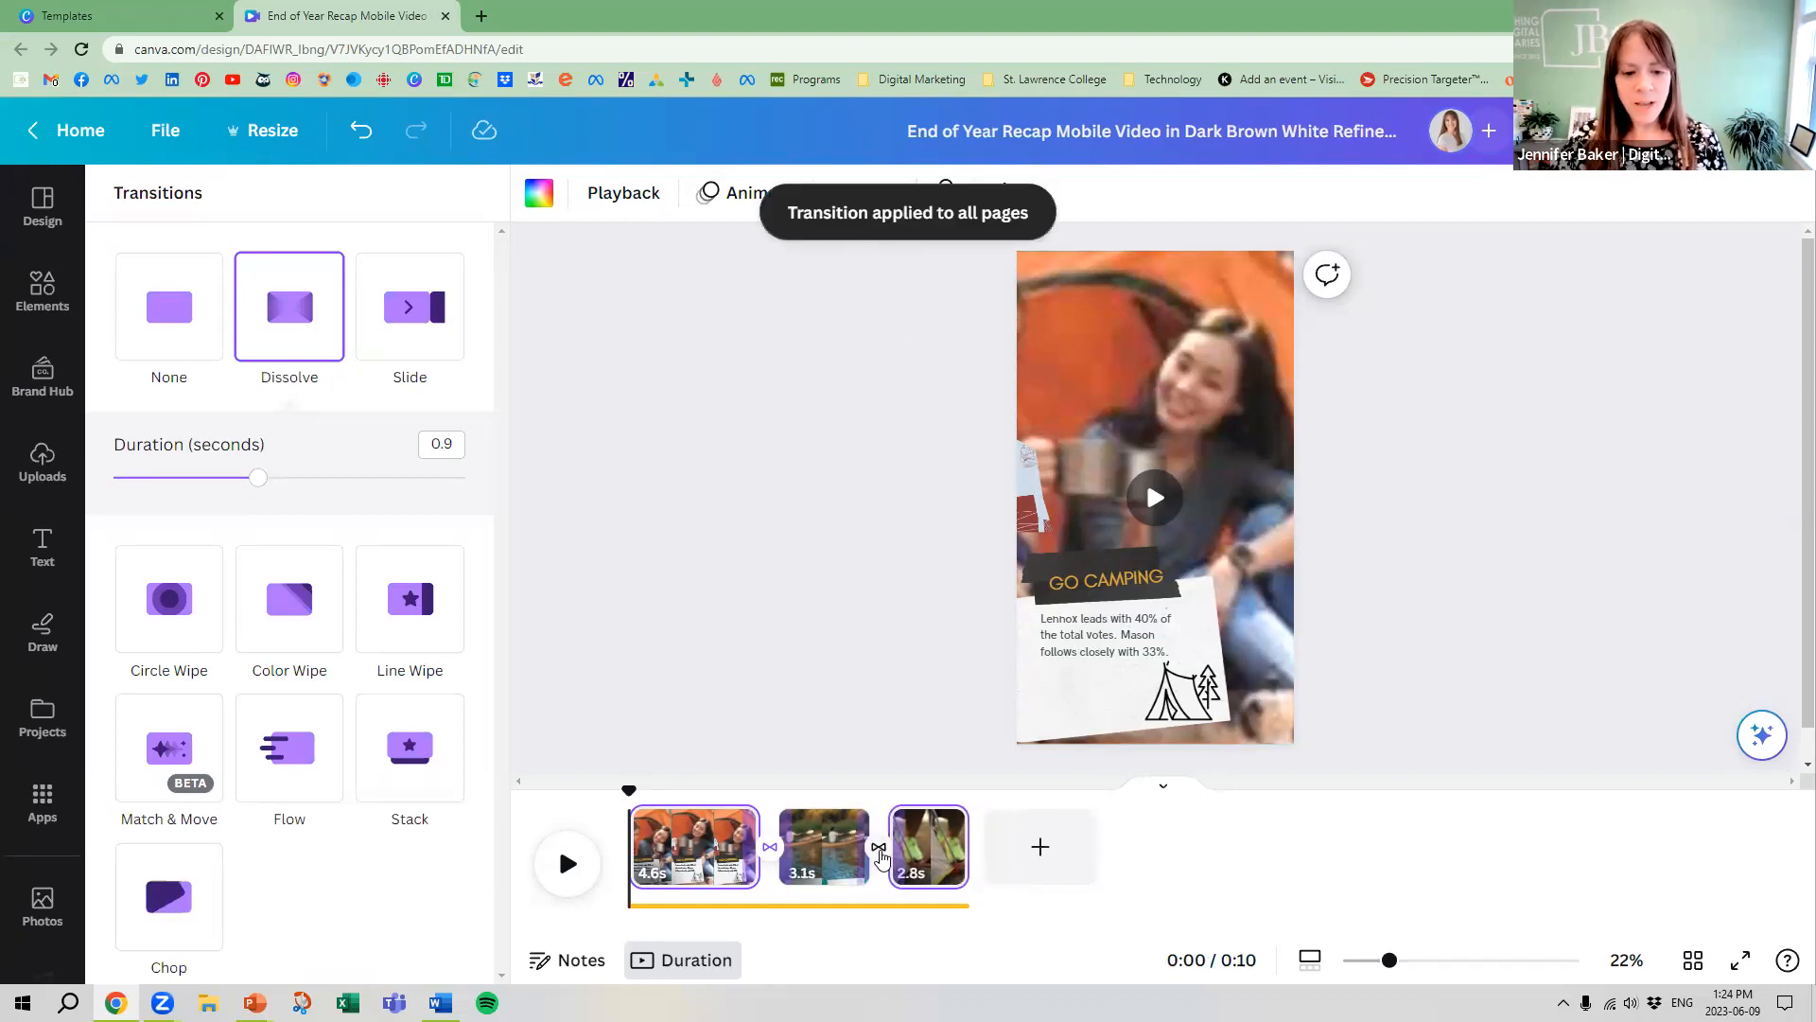
click(571, 847)
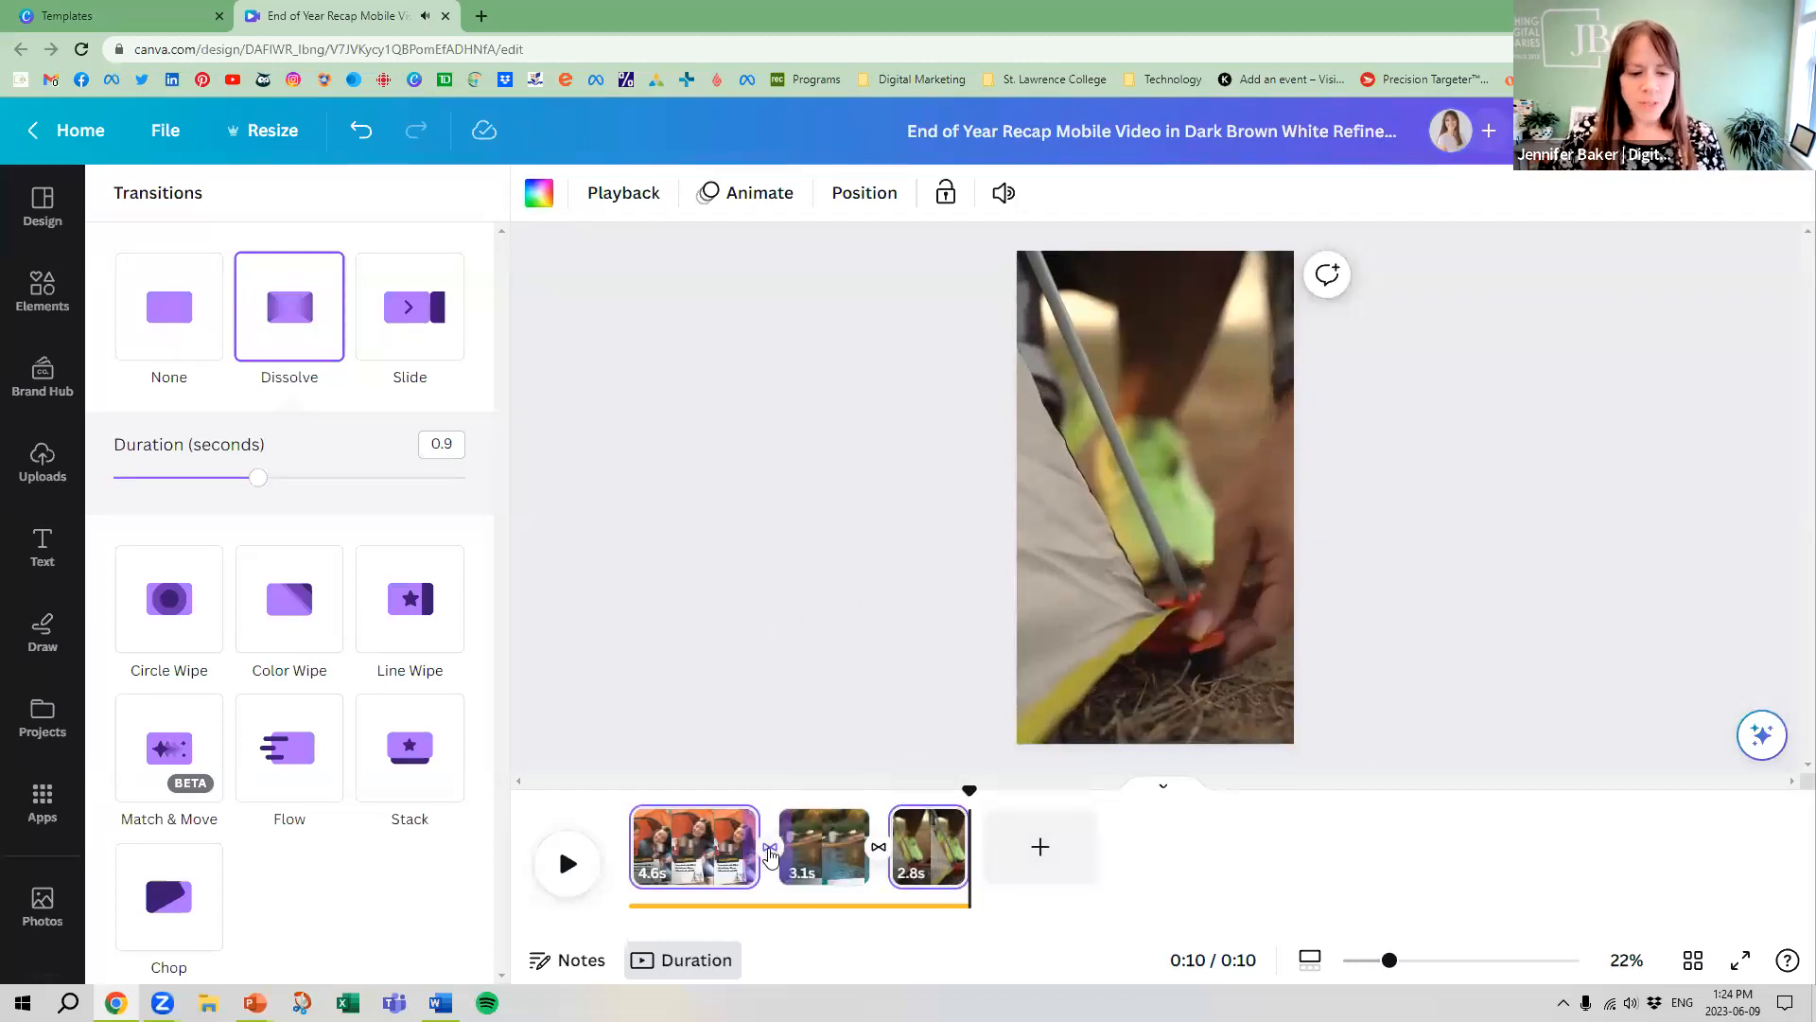
click(804, 683)
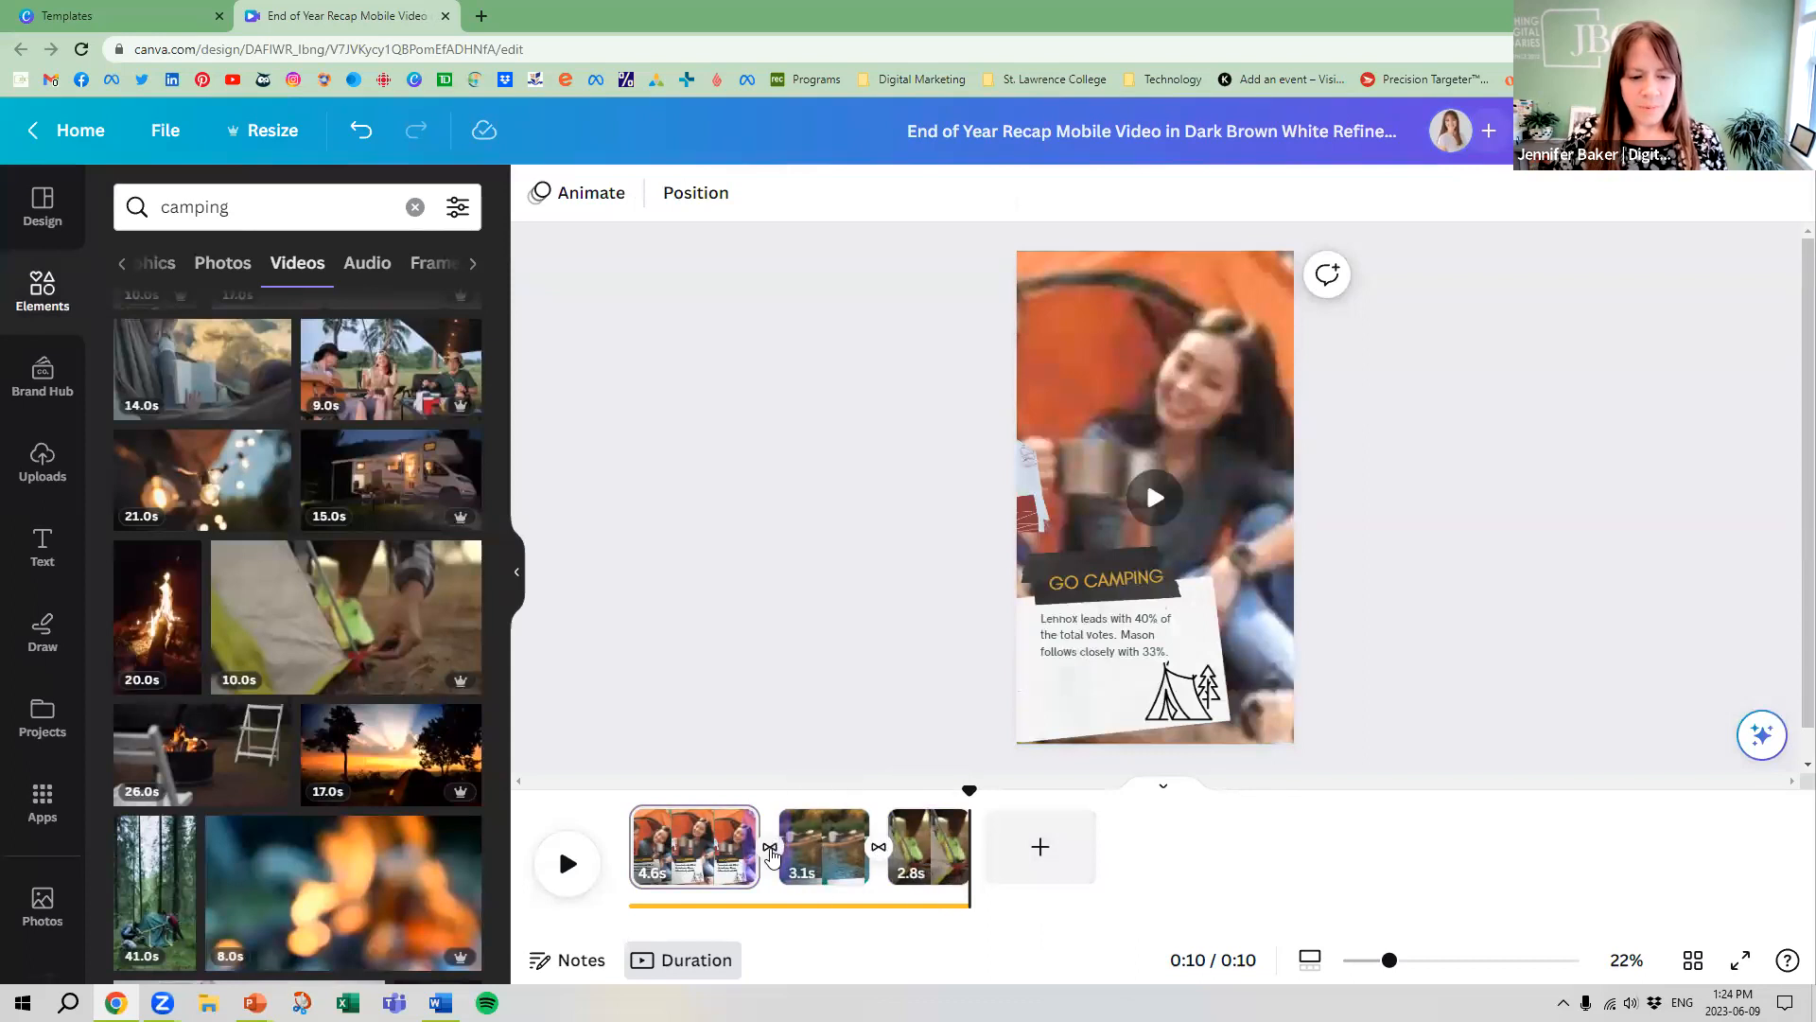
Preview the reel's opening again, pause it on the camping page, and switch to the PowerPoint slide show
click(771, 849)
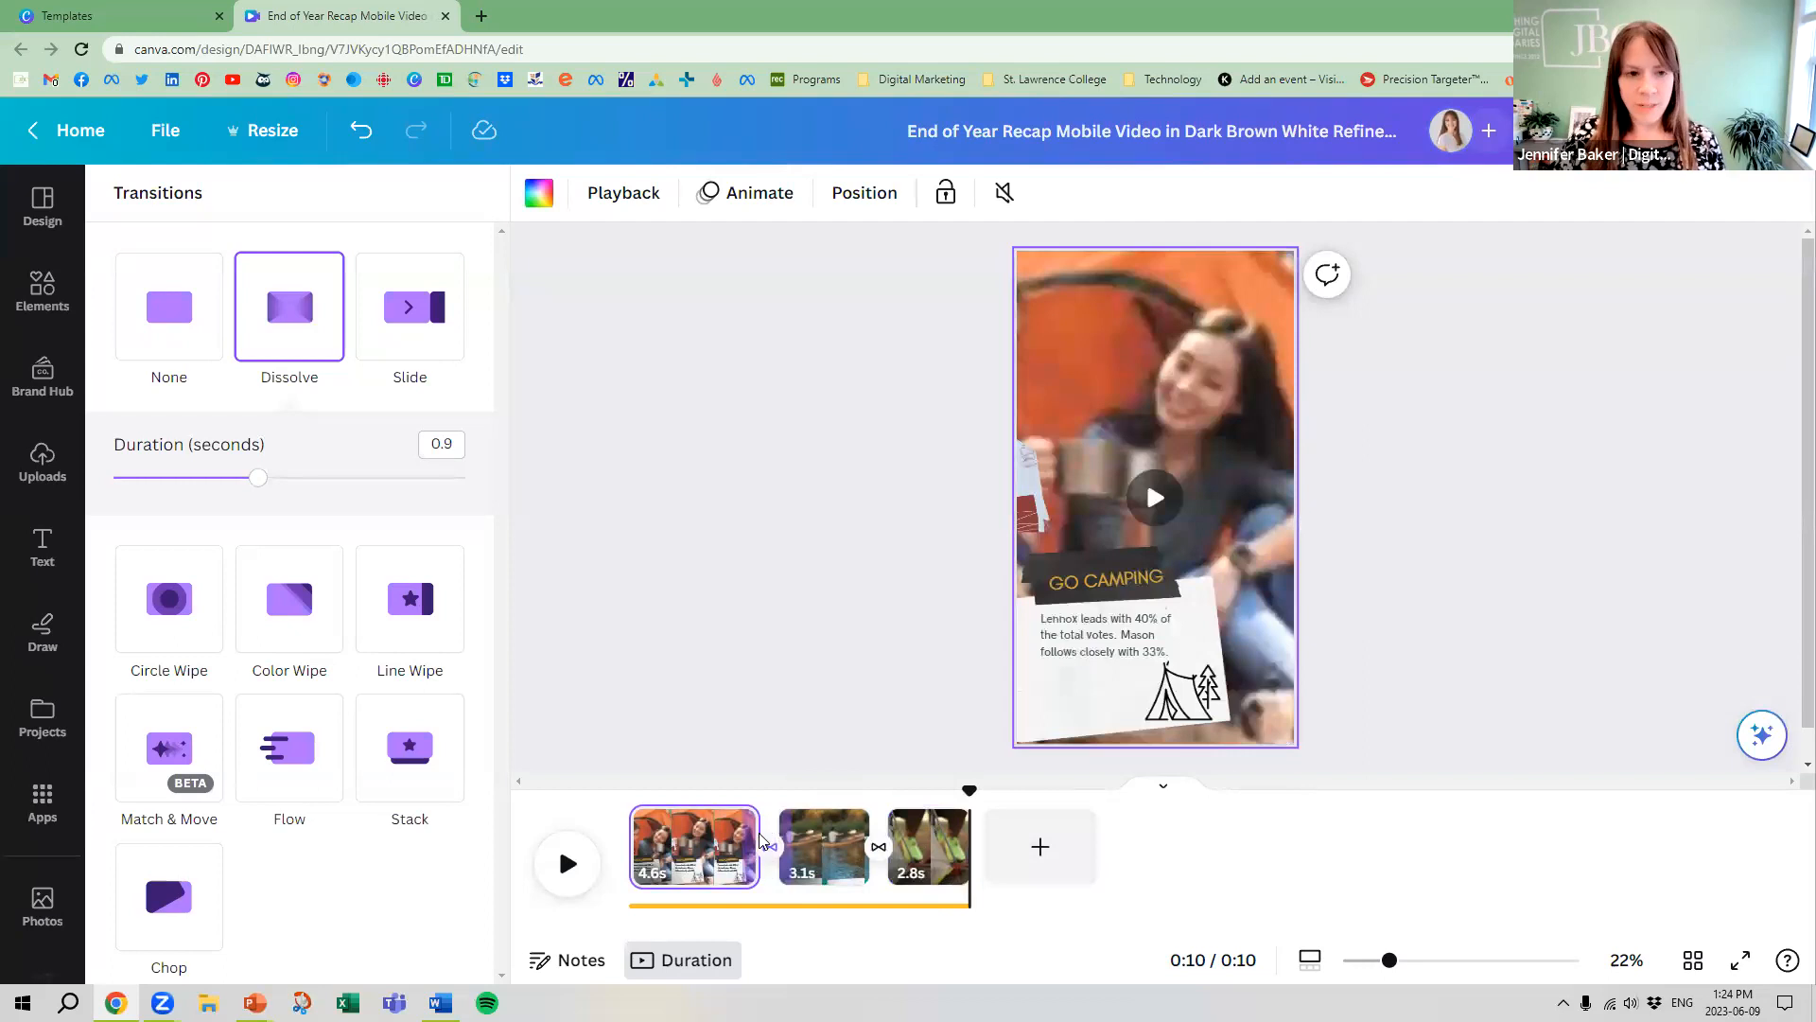
click(821, 557)
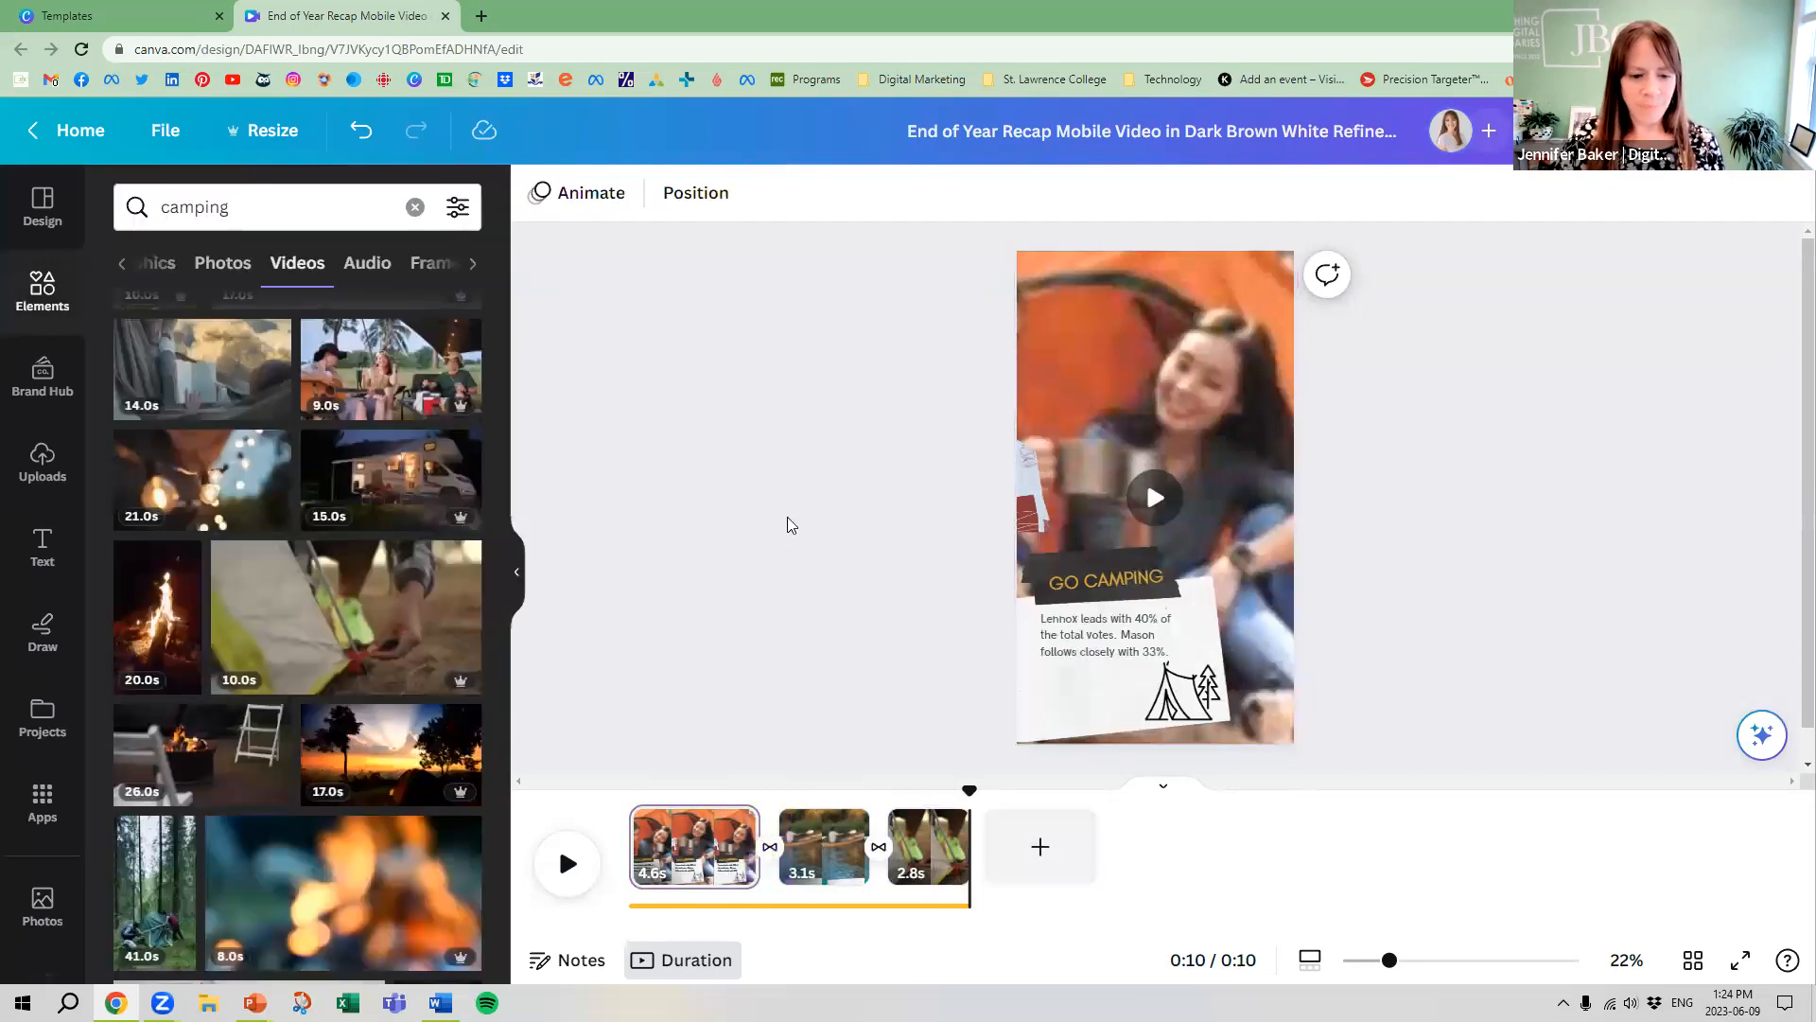
click(568, 861)
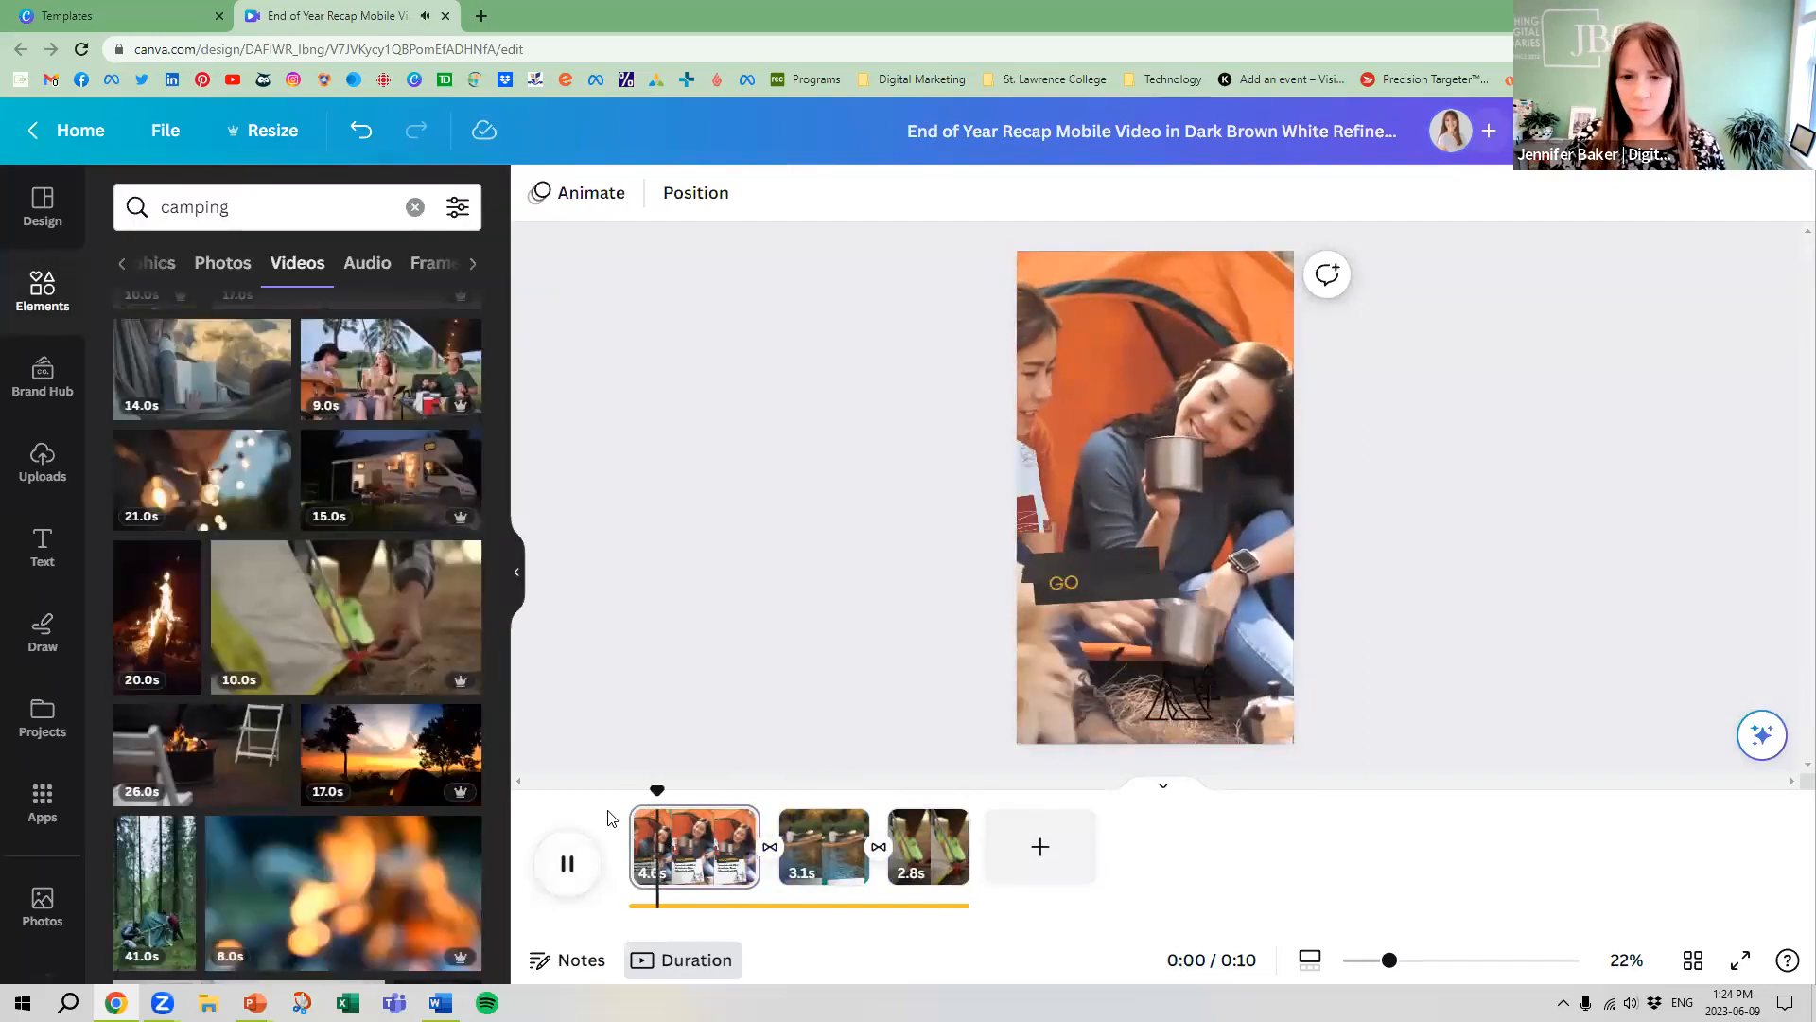
click(572, 866)
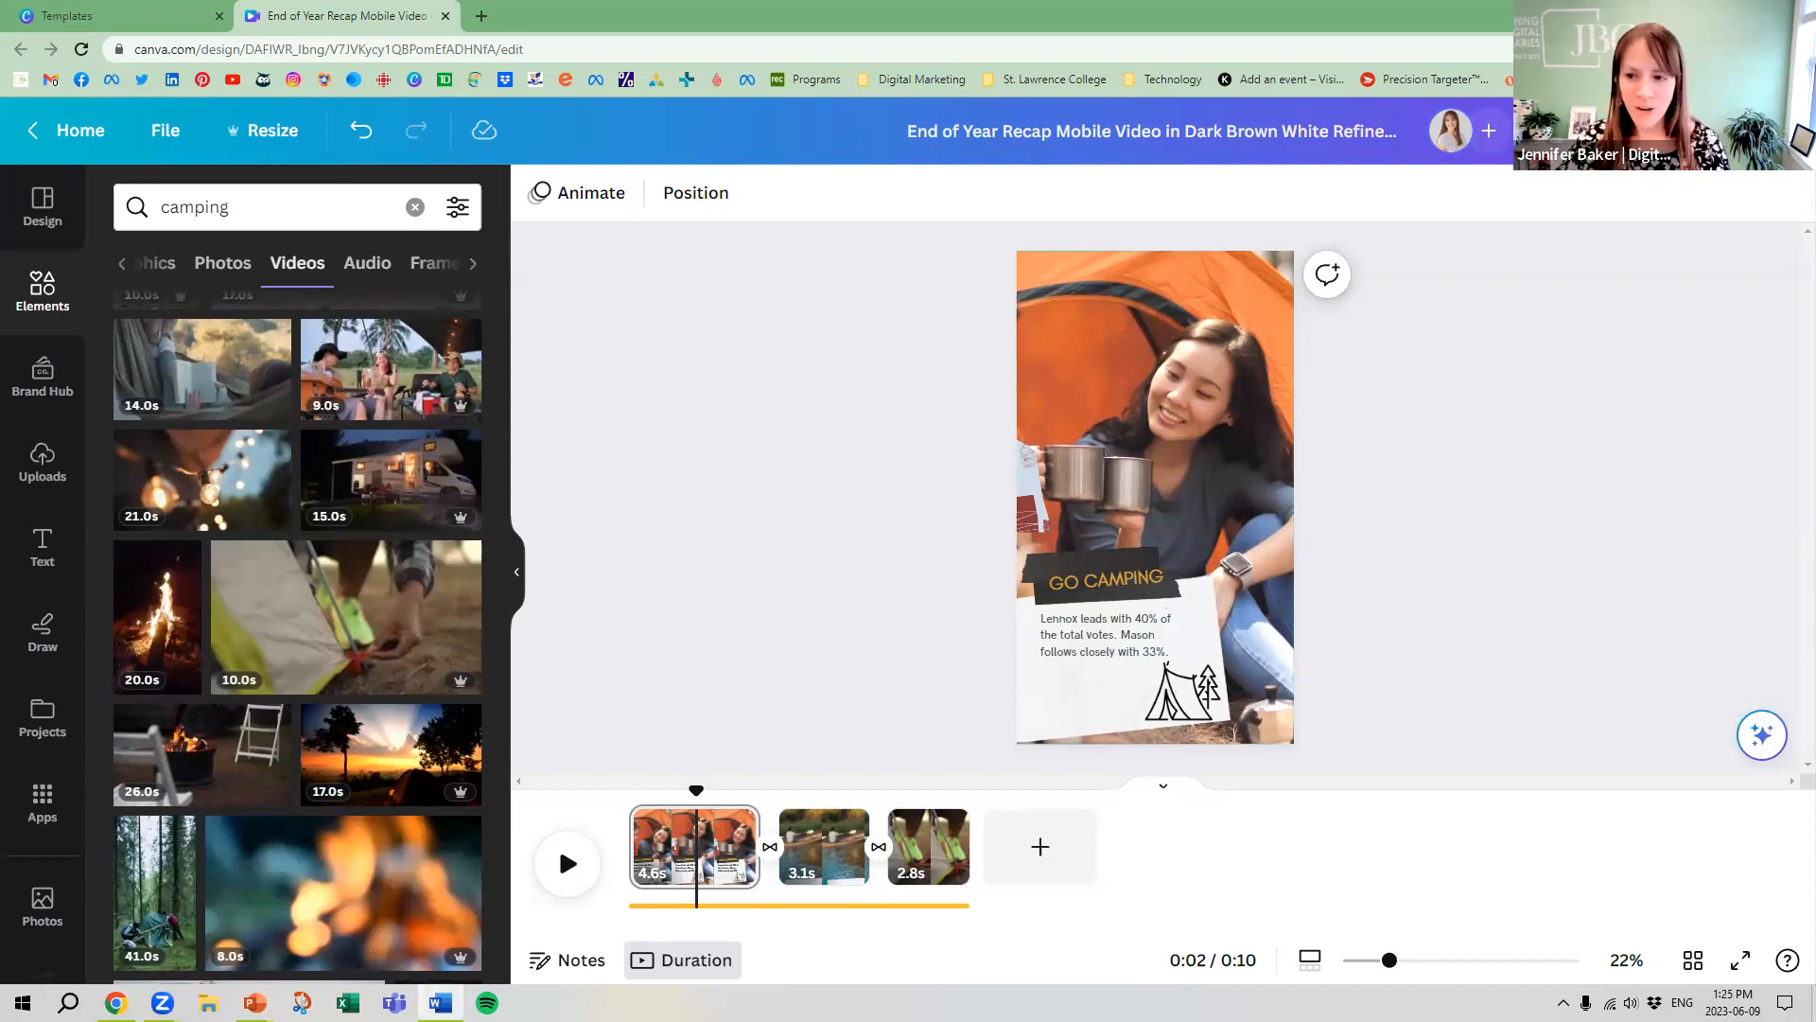
mouse_move(254, 1003)
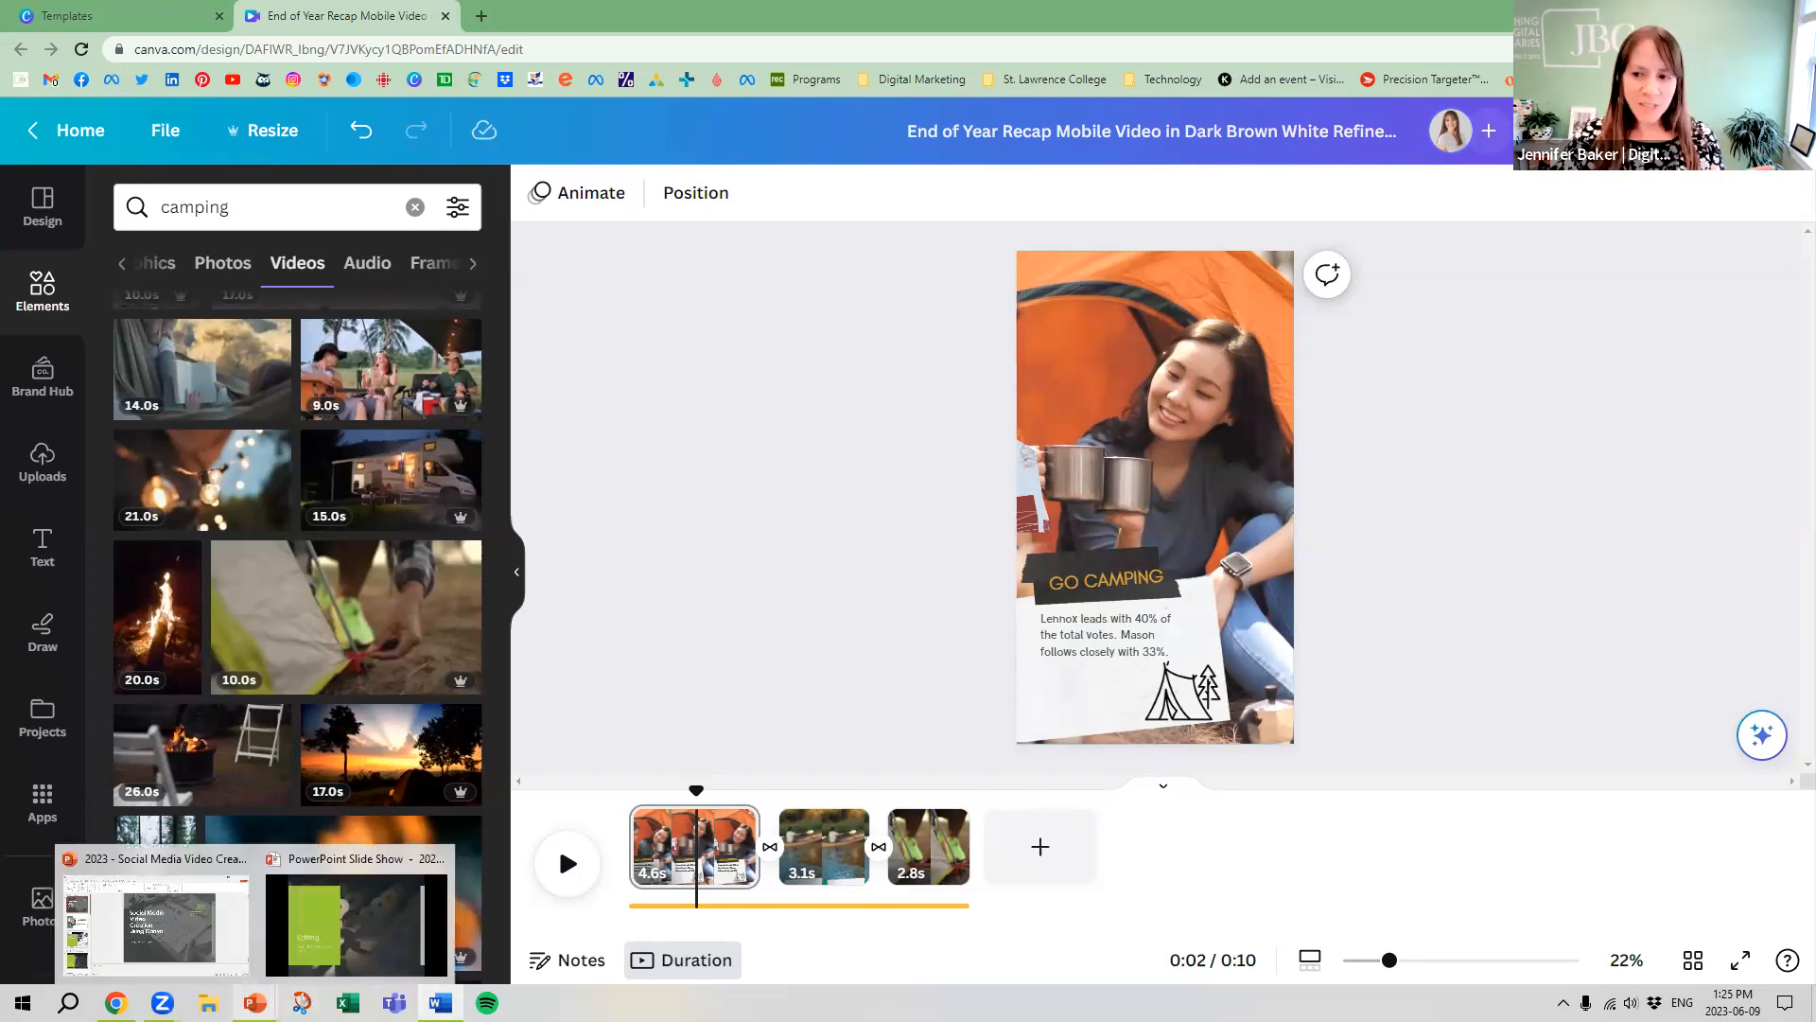
click(356, 912)
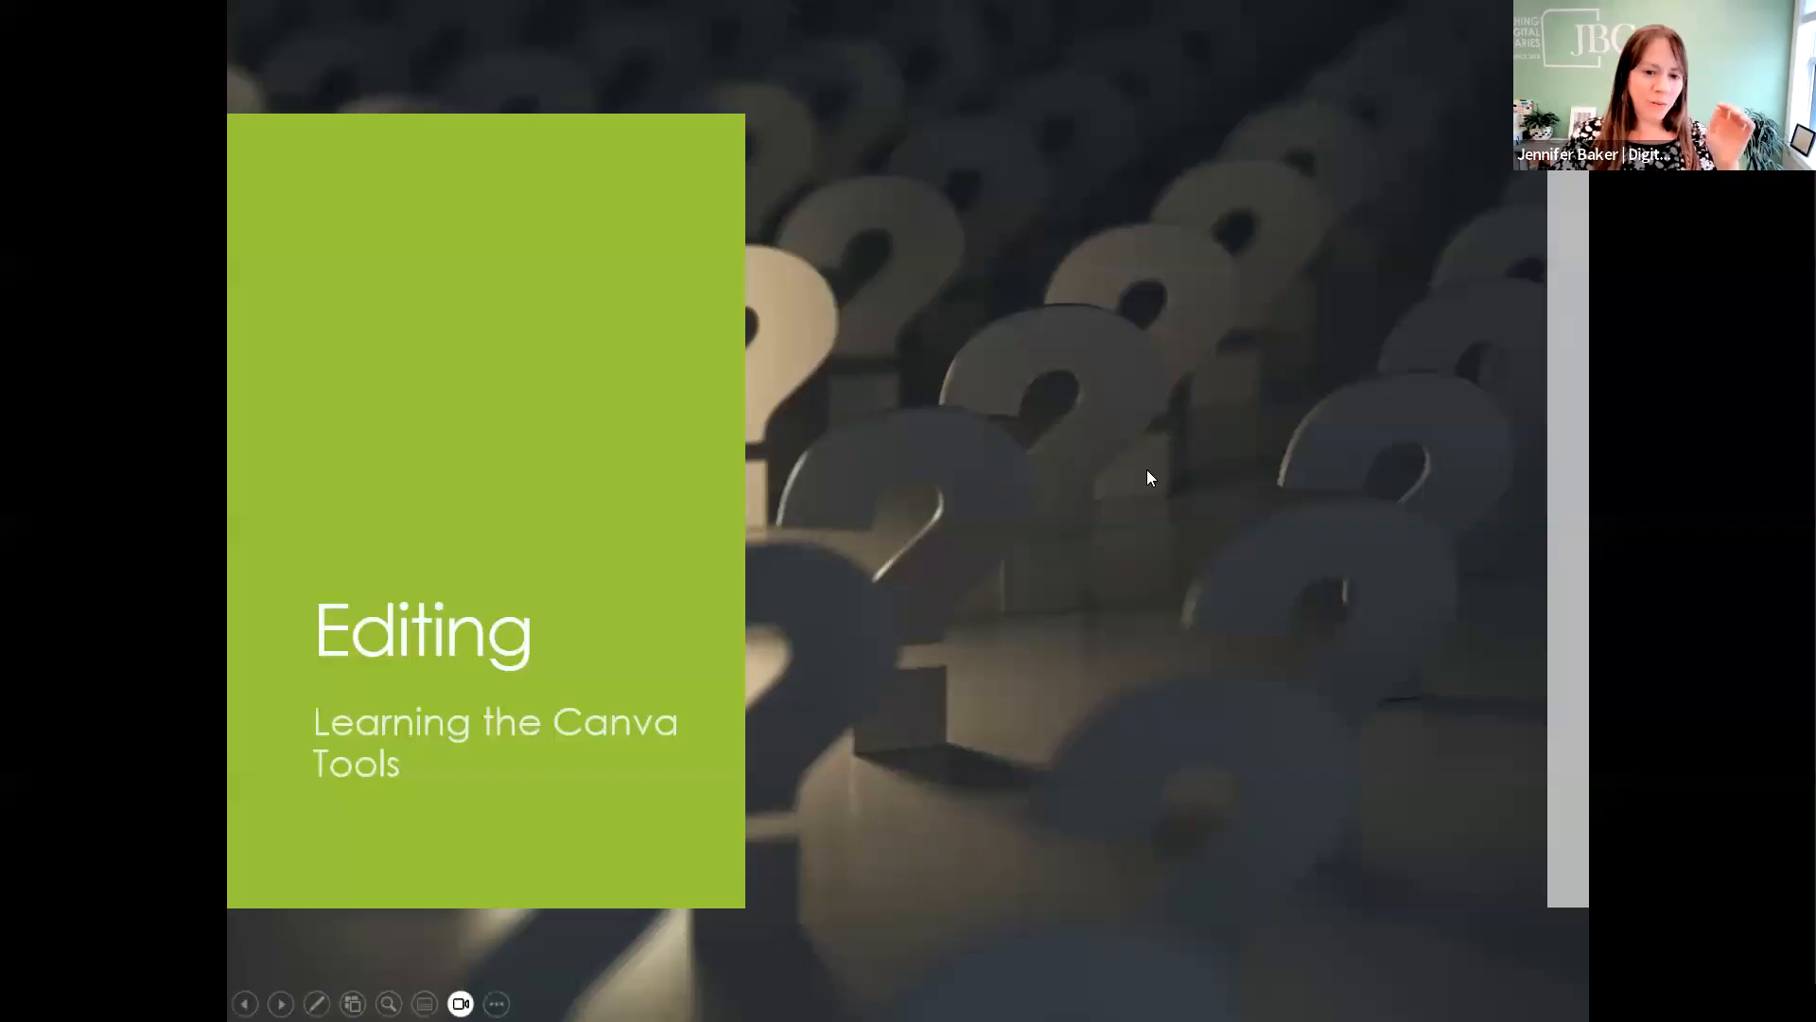
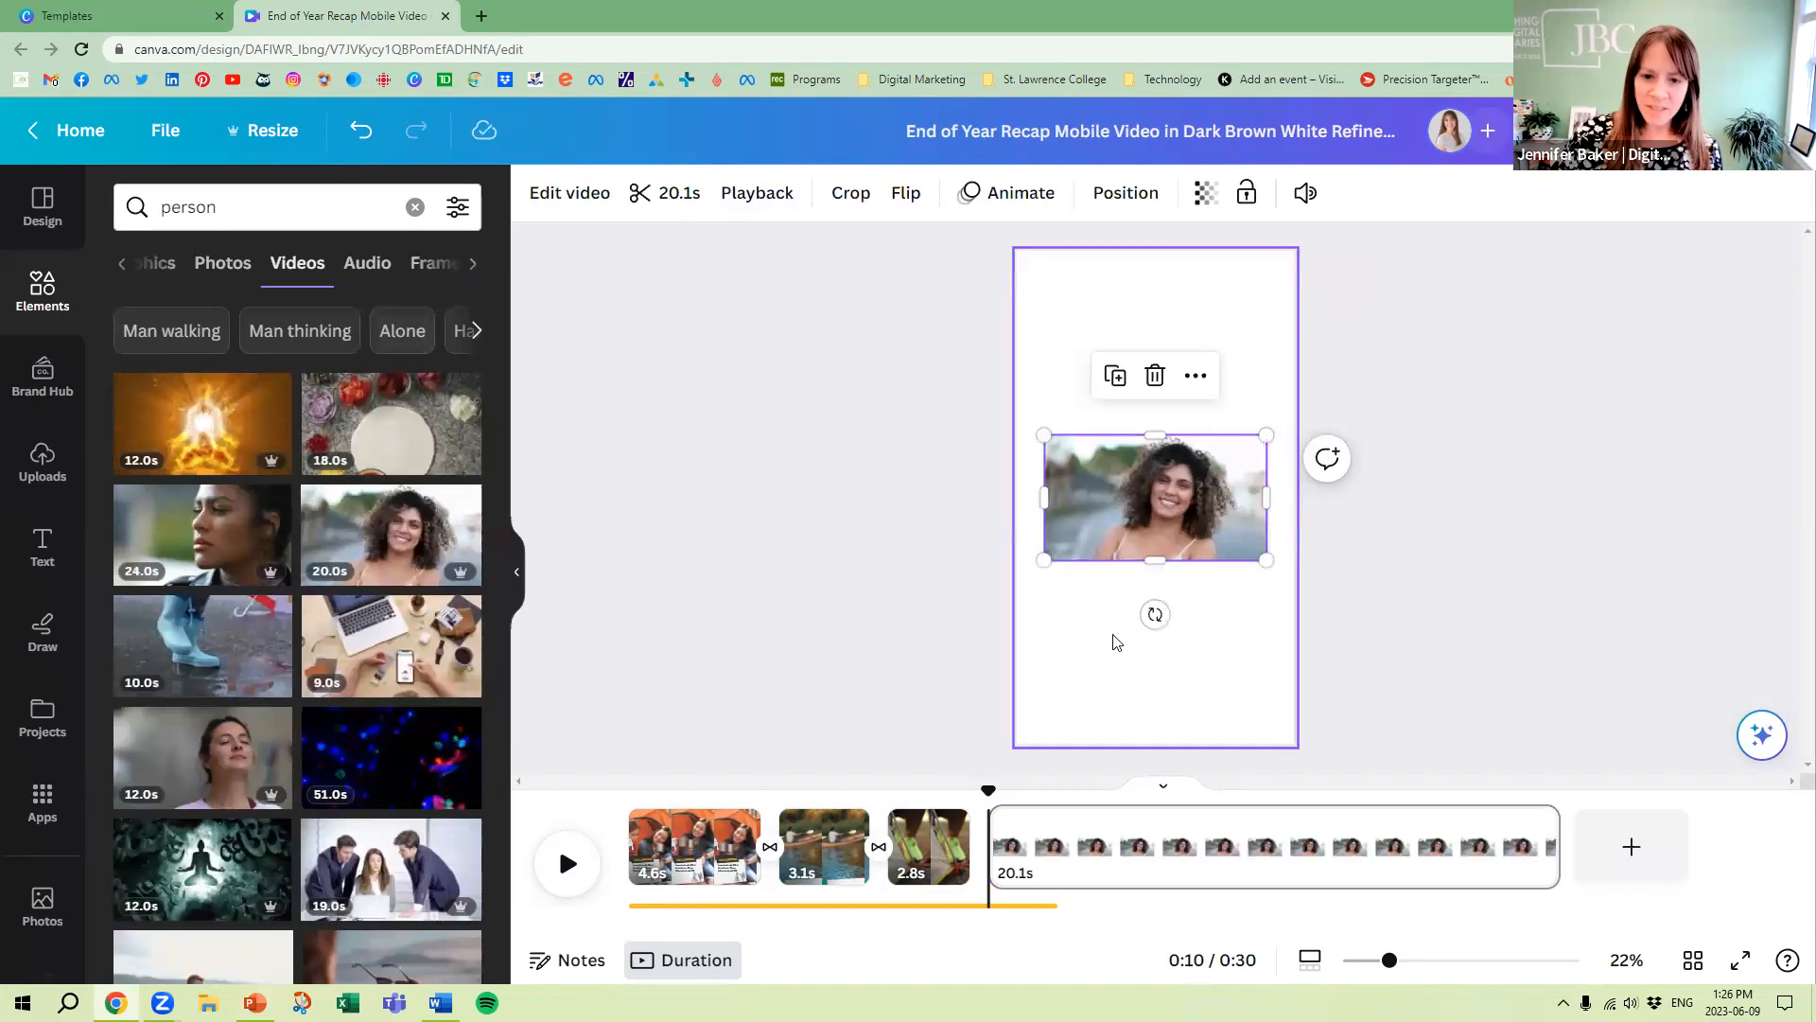
Crop, enlarge and reposition the curly-haired woman's video so it spans the fourth page's width
drag(1045, 497, 1086, 498)
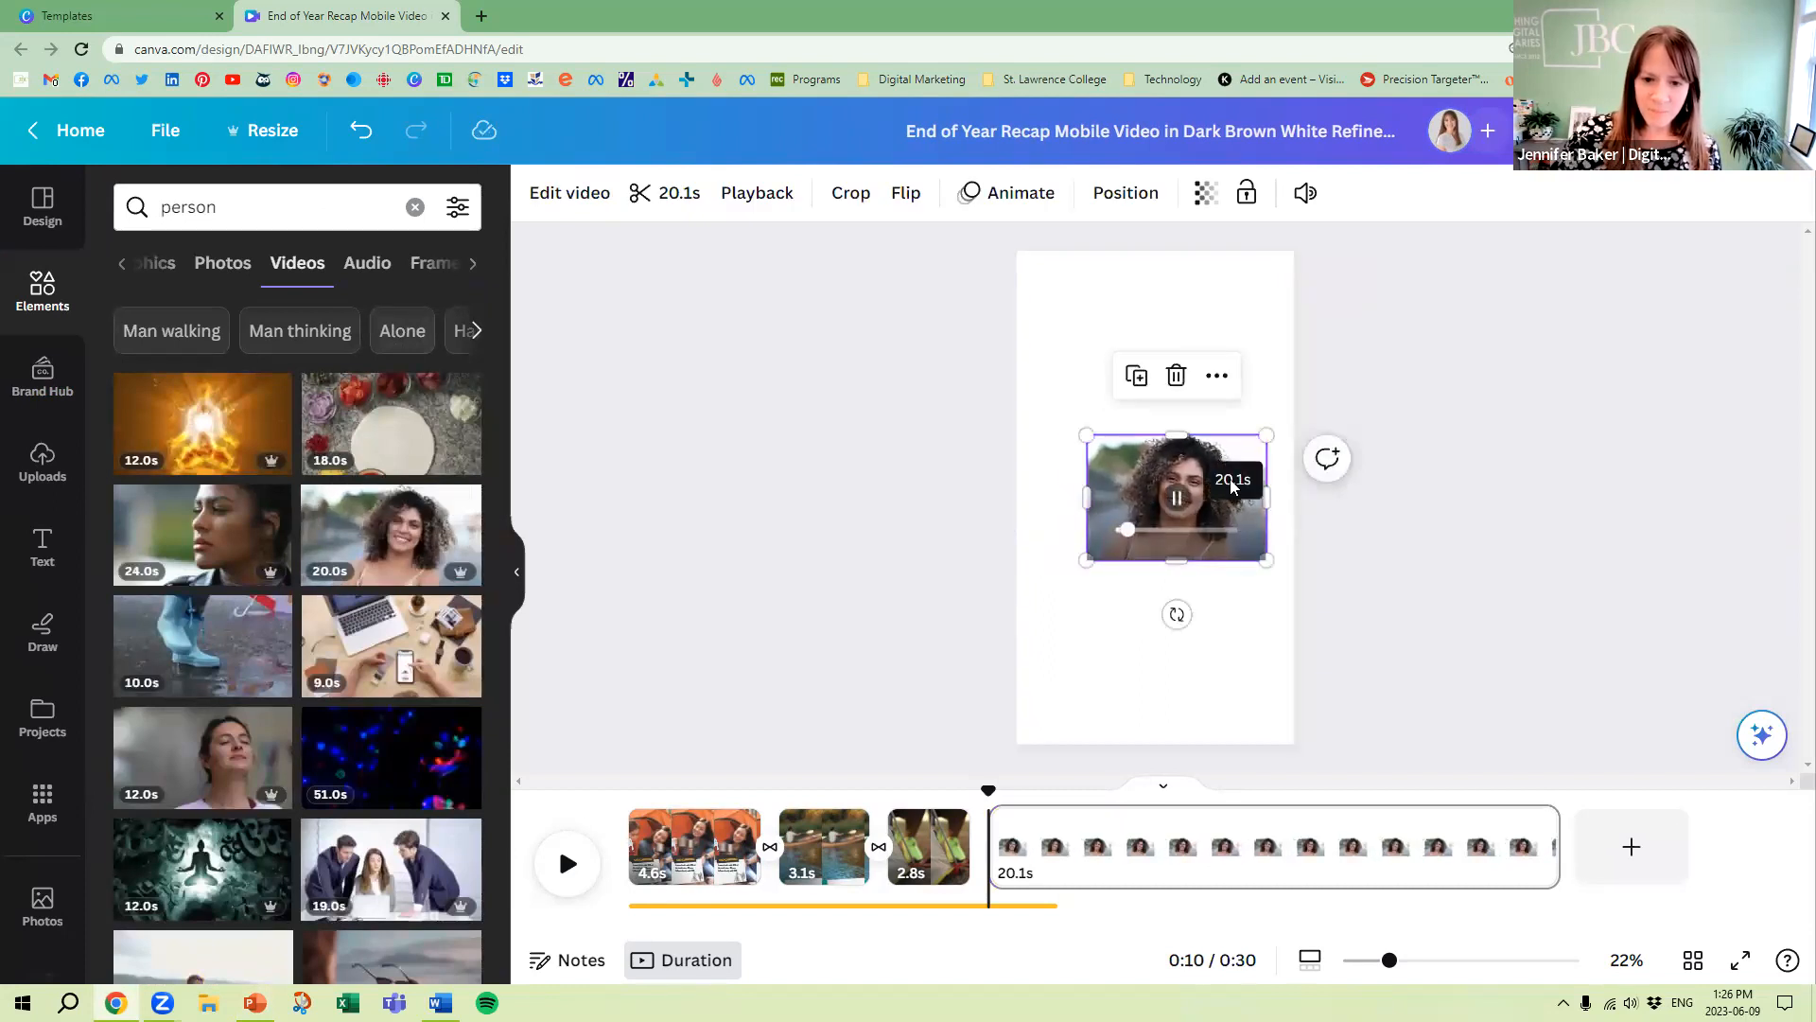
drag(1246, 457, 1330, 517)
drag(1105, 572, 1131, 432)
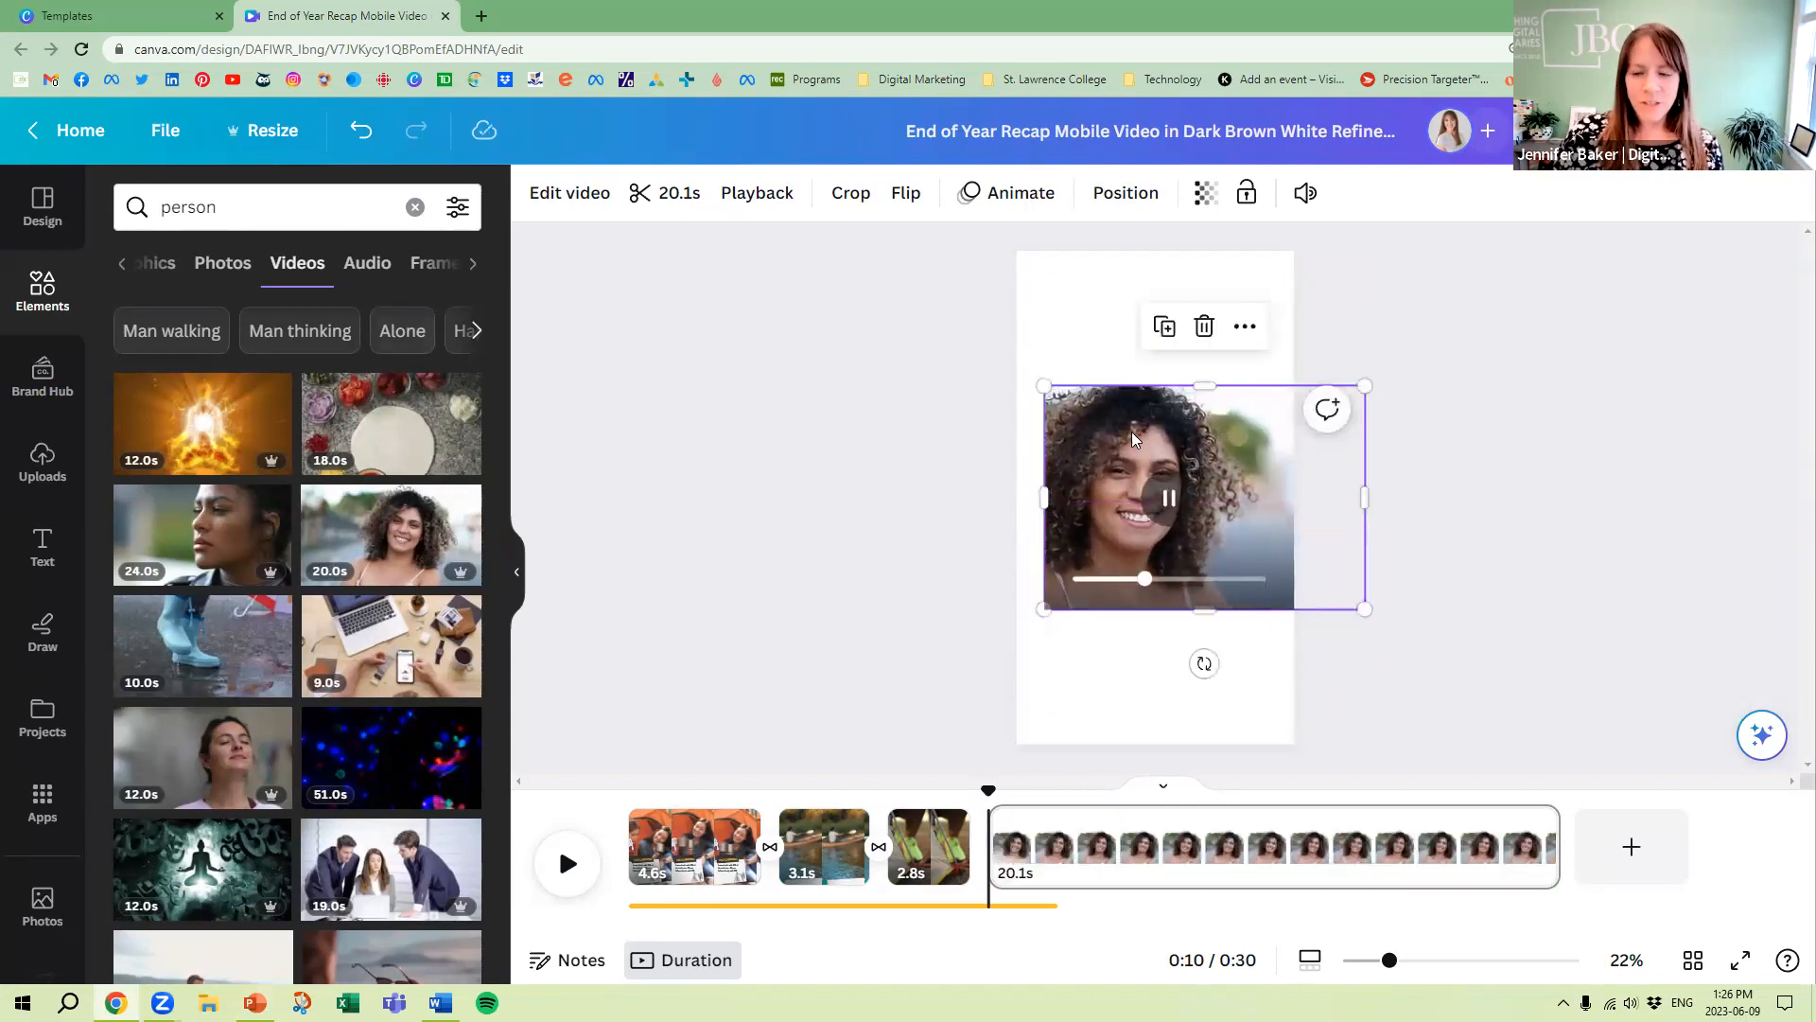
drag(1044, 497, 990, 491)
drag(1118, 440, 1144, 440)
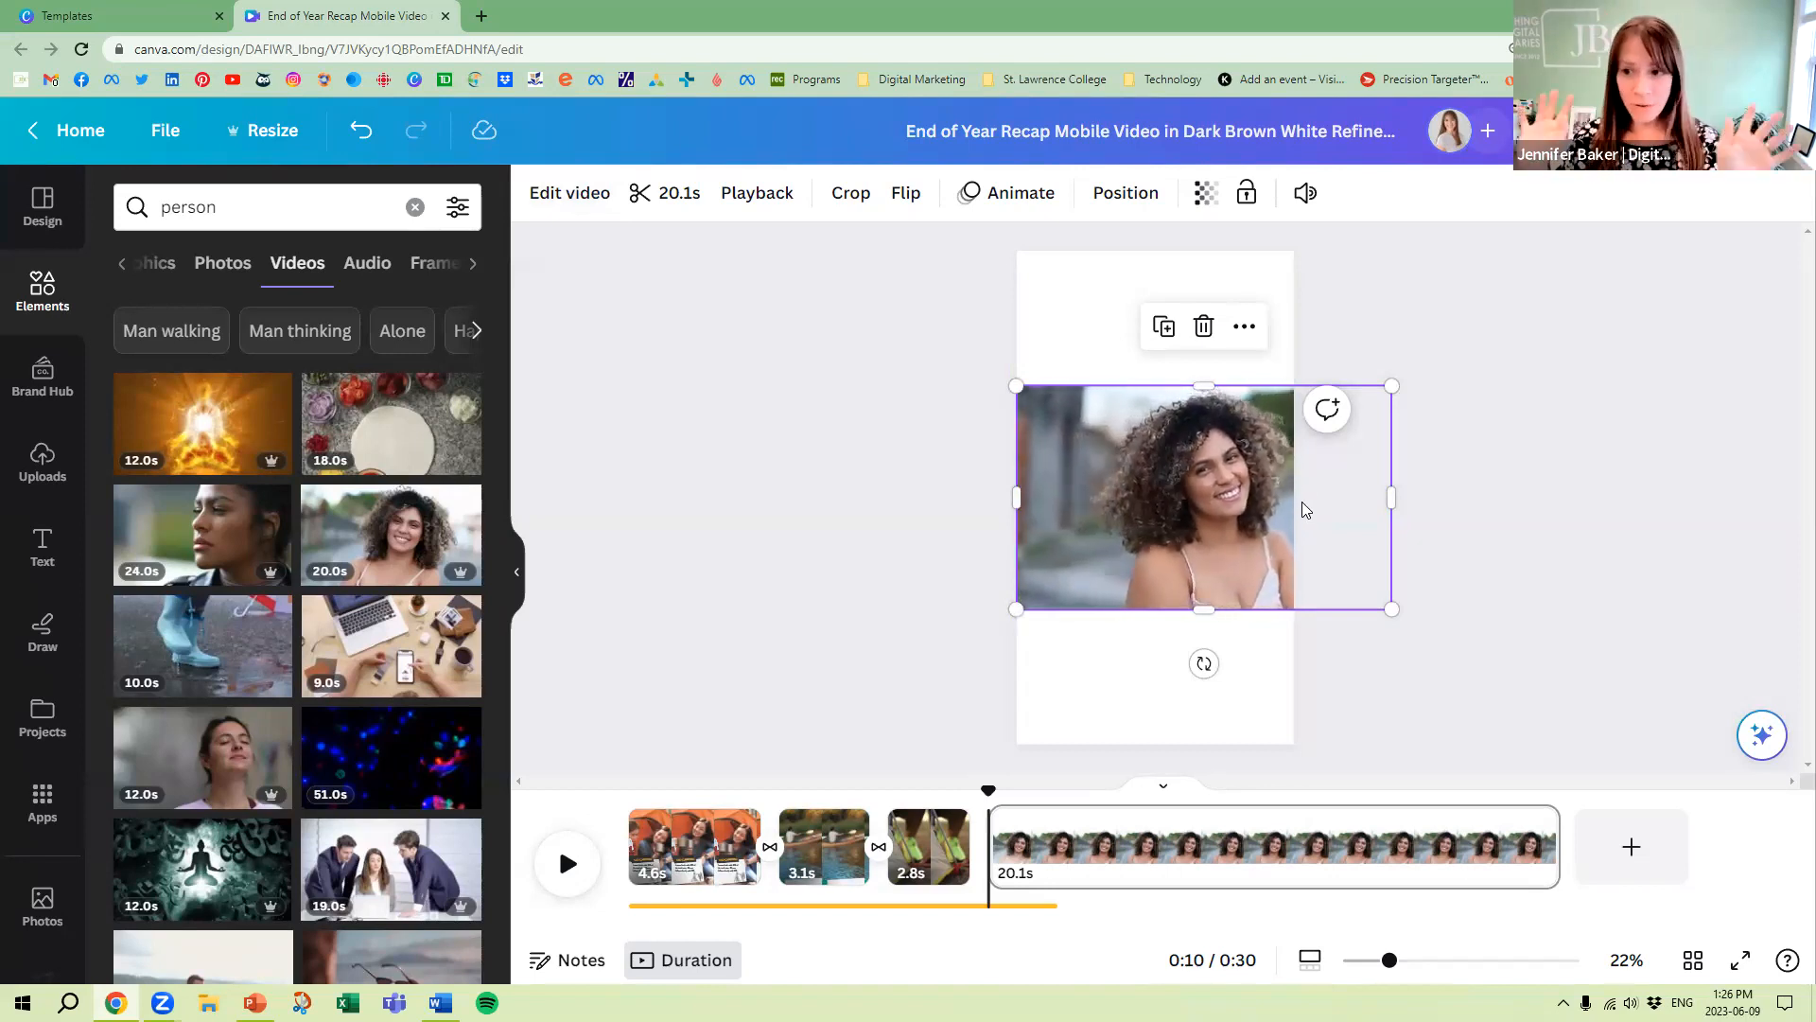
Remove the background from the woman's video and move it to the bottom edge of the page
click(1155, 498)
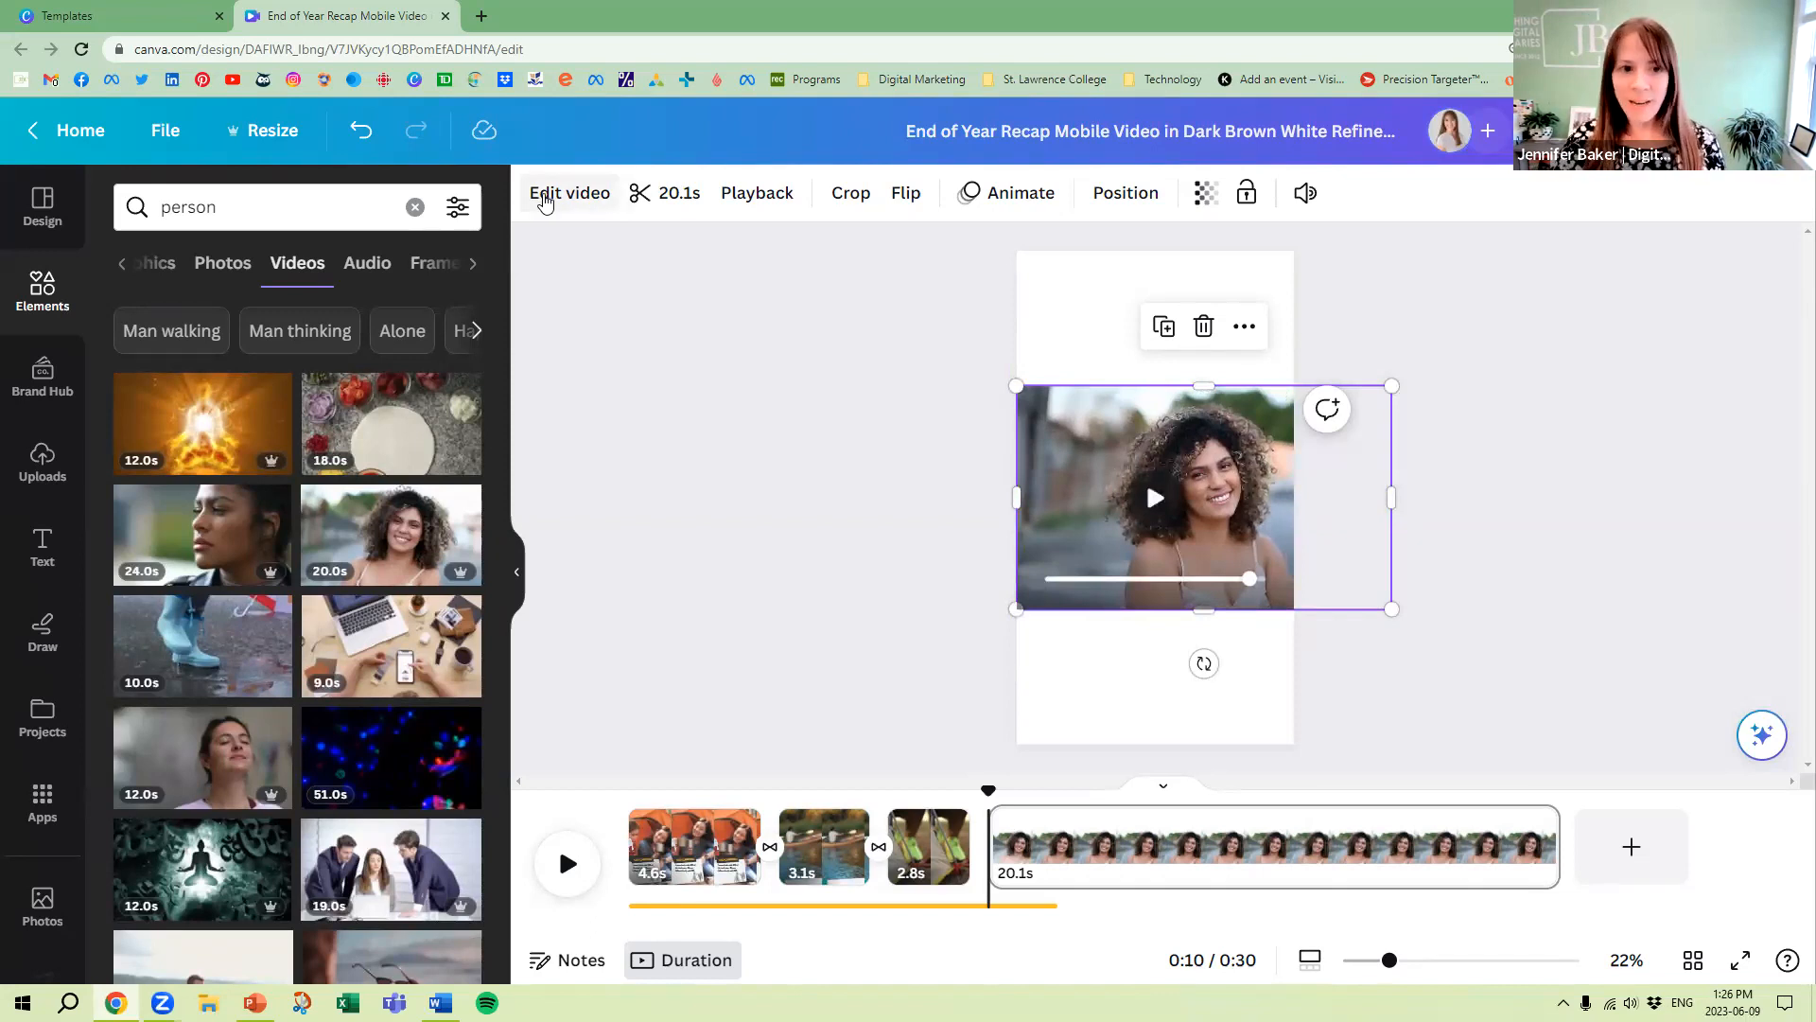
click(545, 202)
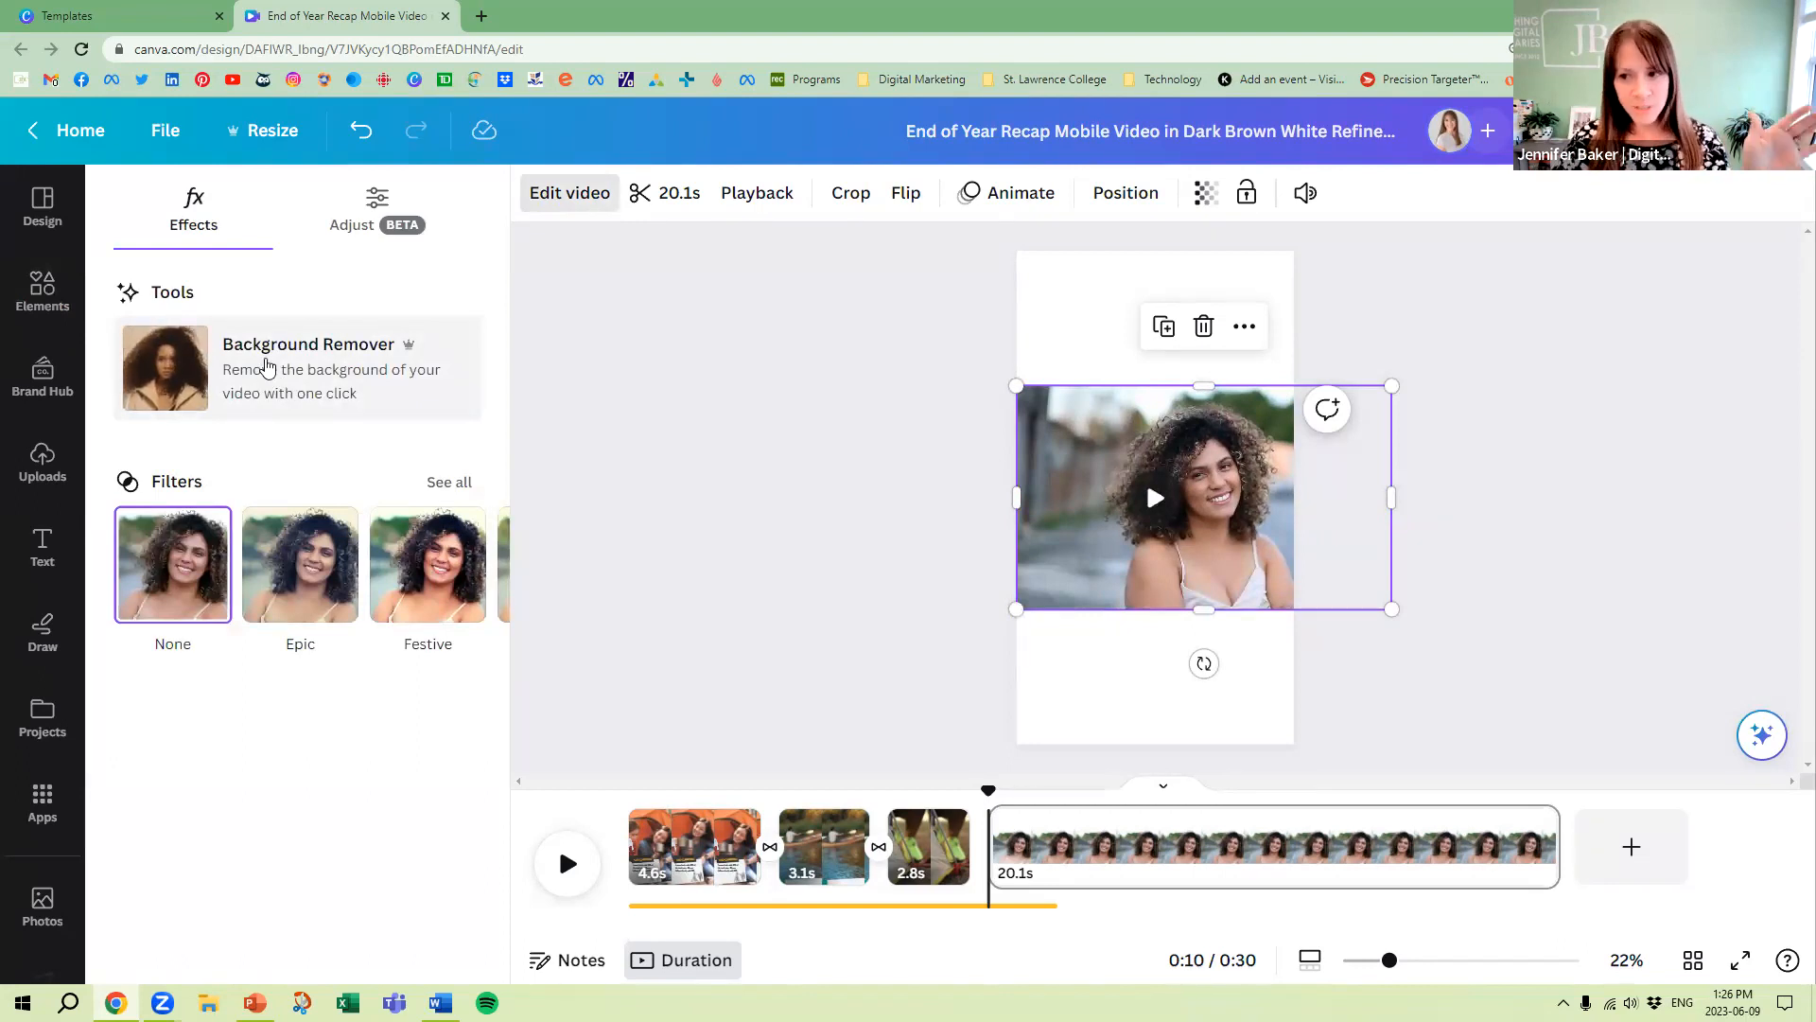
click(267, 367)
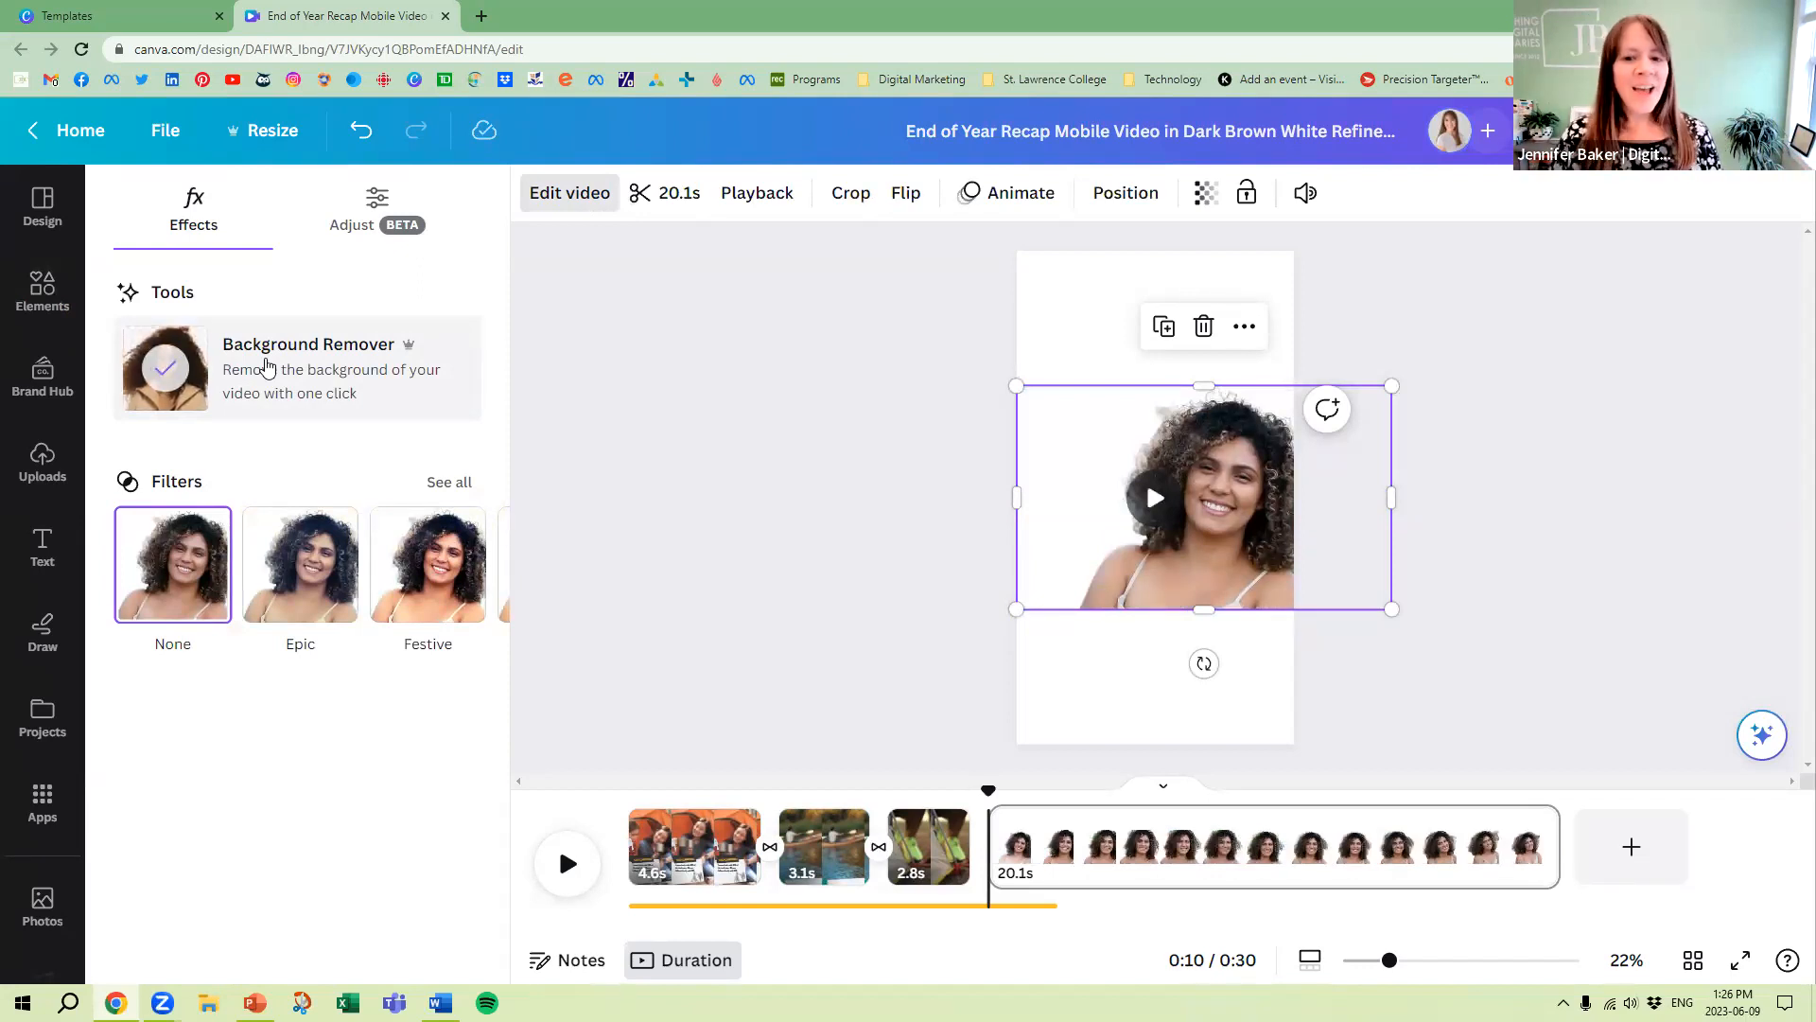
drag(1217, 433, 1169, 560)
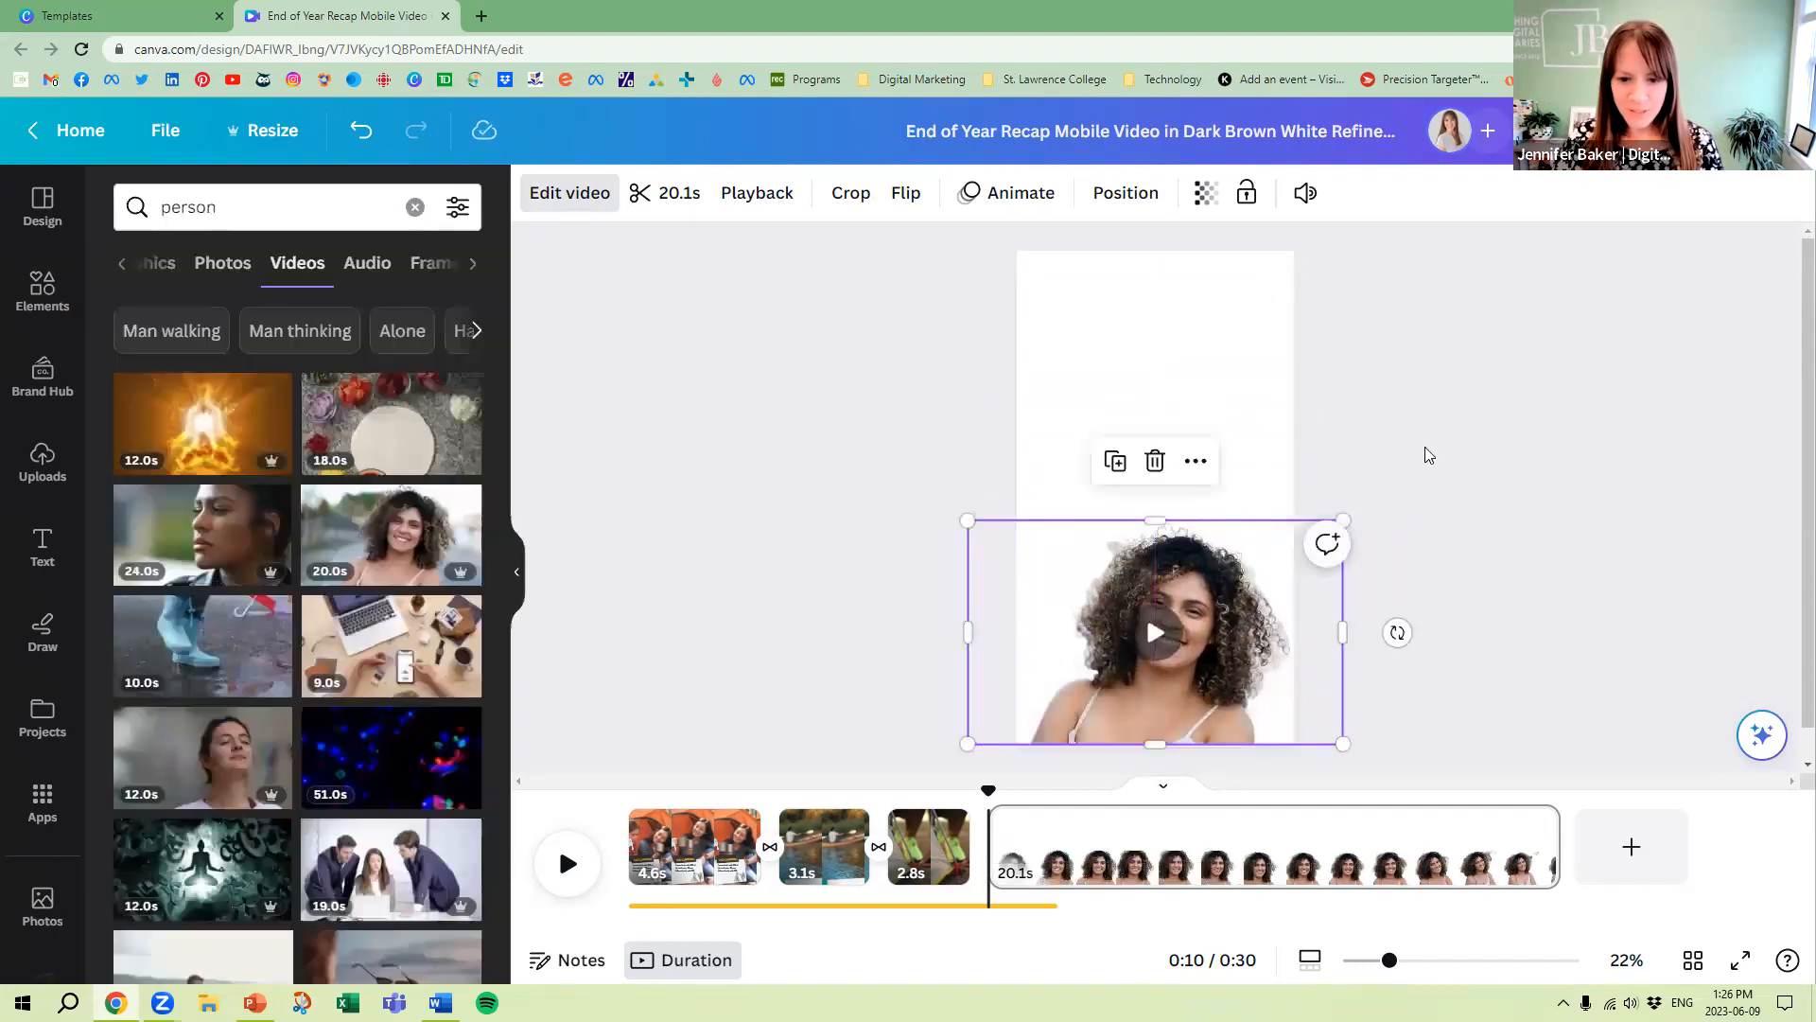
click(789, 374)
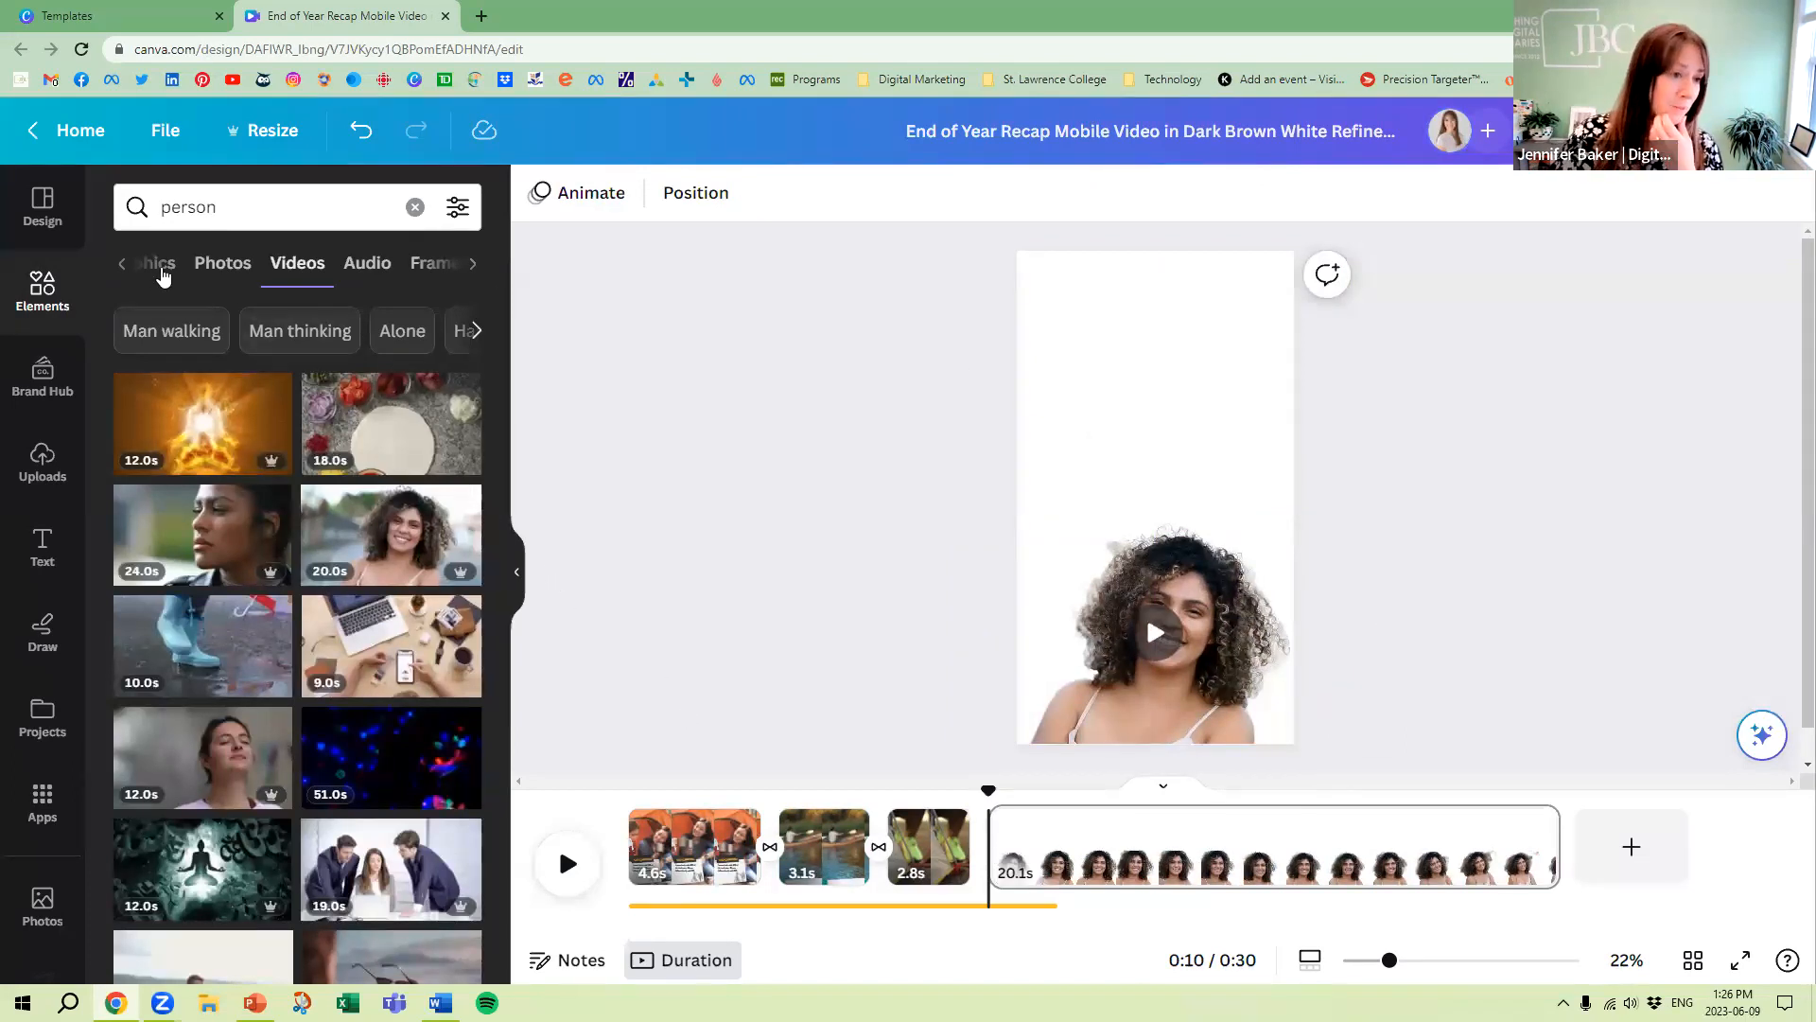
Search the photos for "camping" and set the night-time photo of lit tents as the page background
click(230, 207)
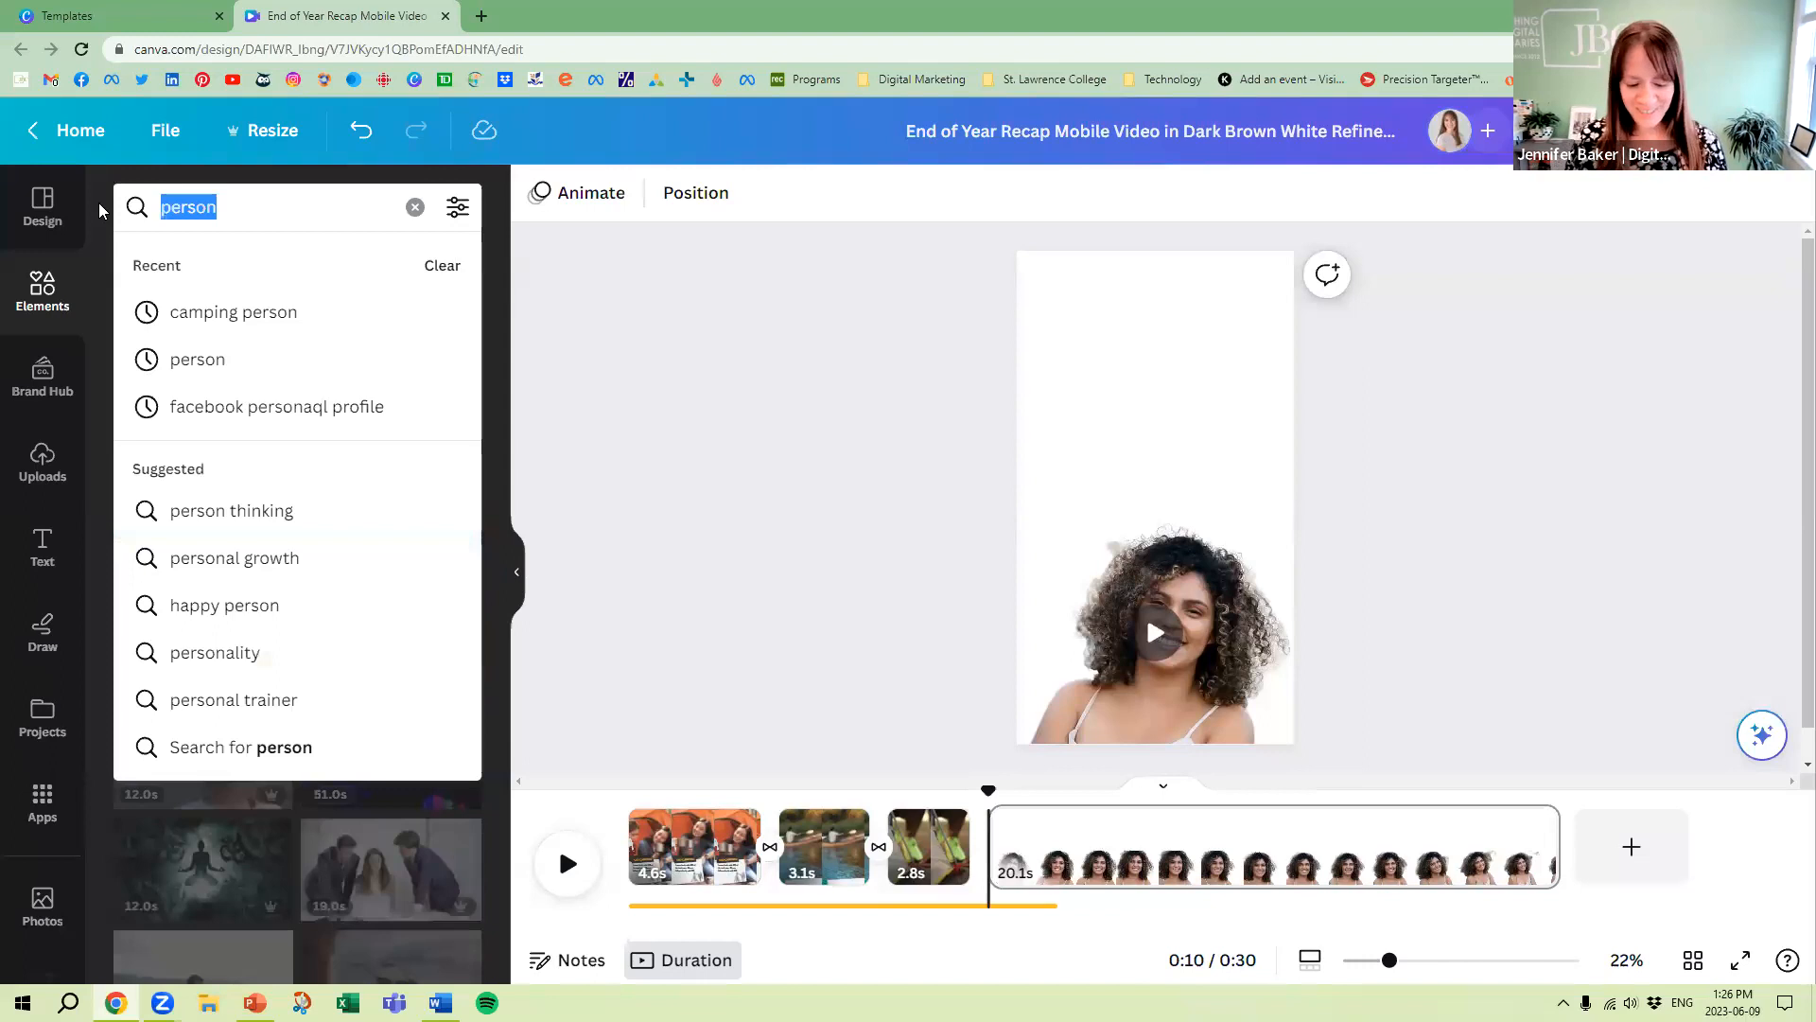
text(camping)
key(Return)
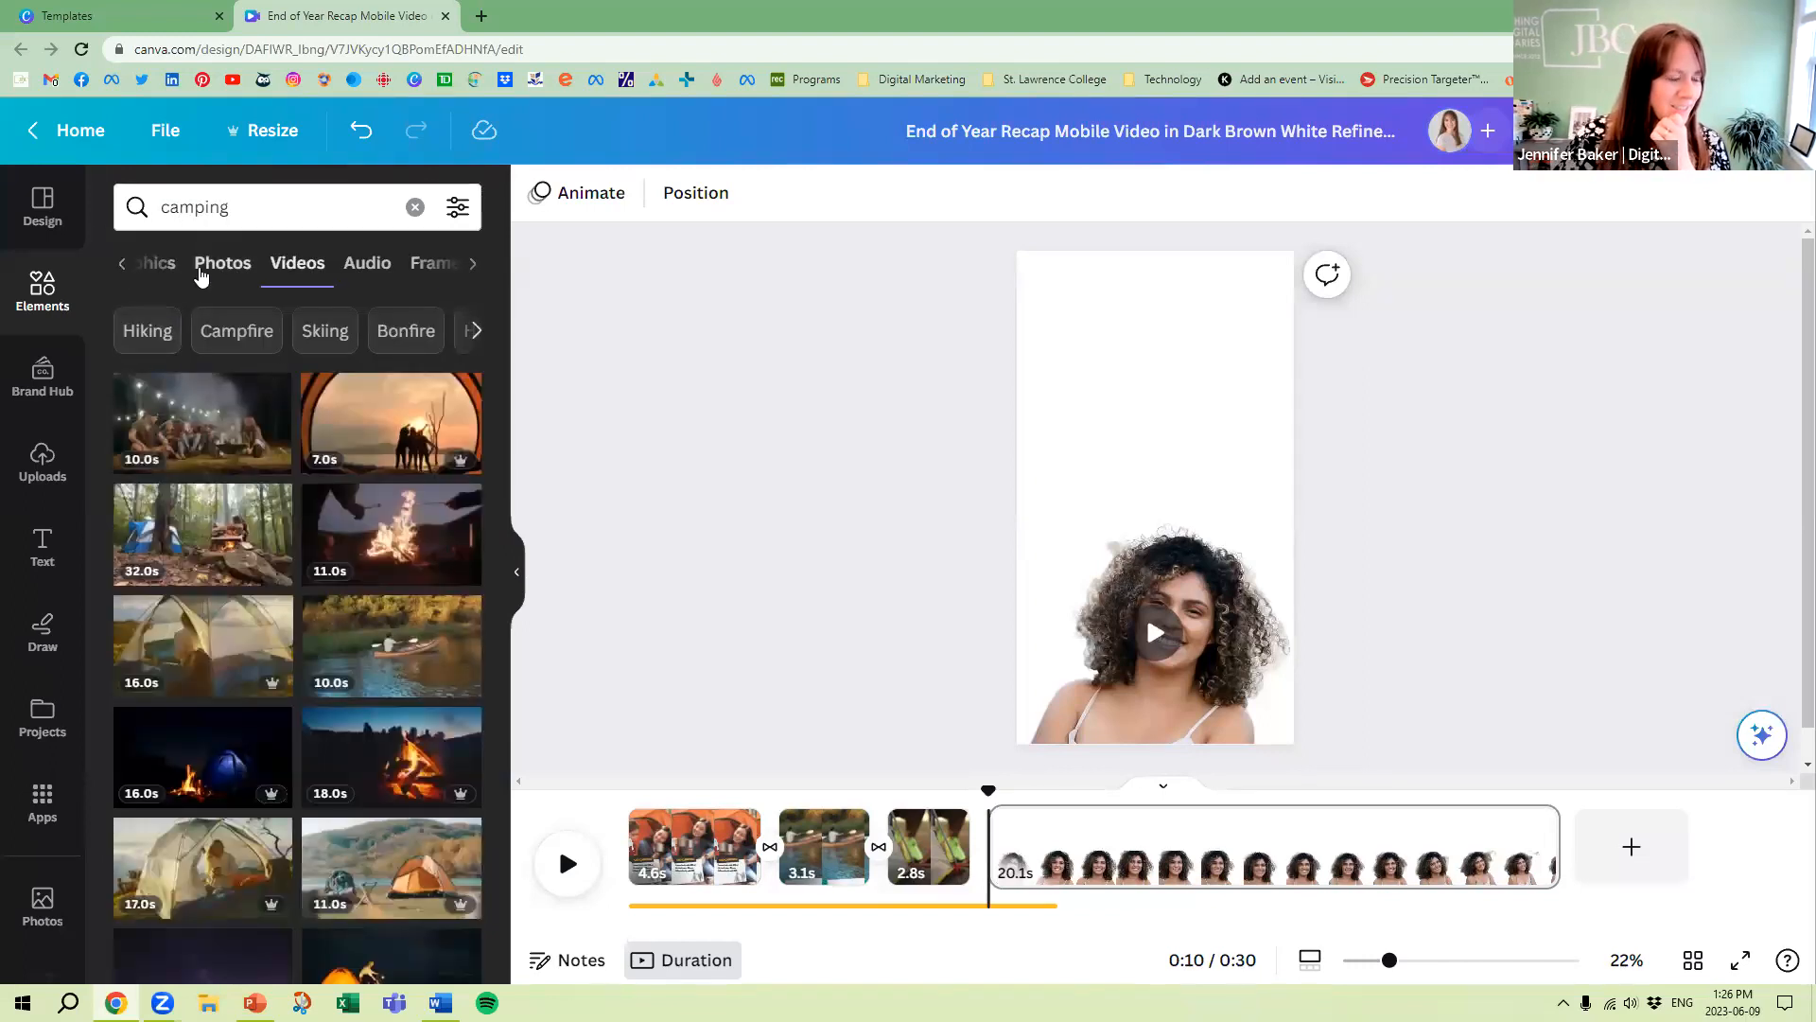
click(201, 274)
drag(232, 430, 1040, 323)
Enlarge the woman's cut-out video and align it along the bottom of the page
click(1232, 565)
drag(1349, 519, 1469, 445)
drag(1265, 540, 1249, 540)
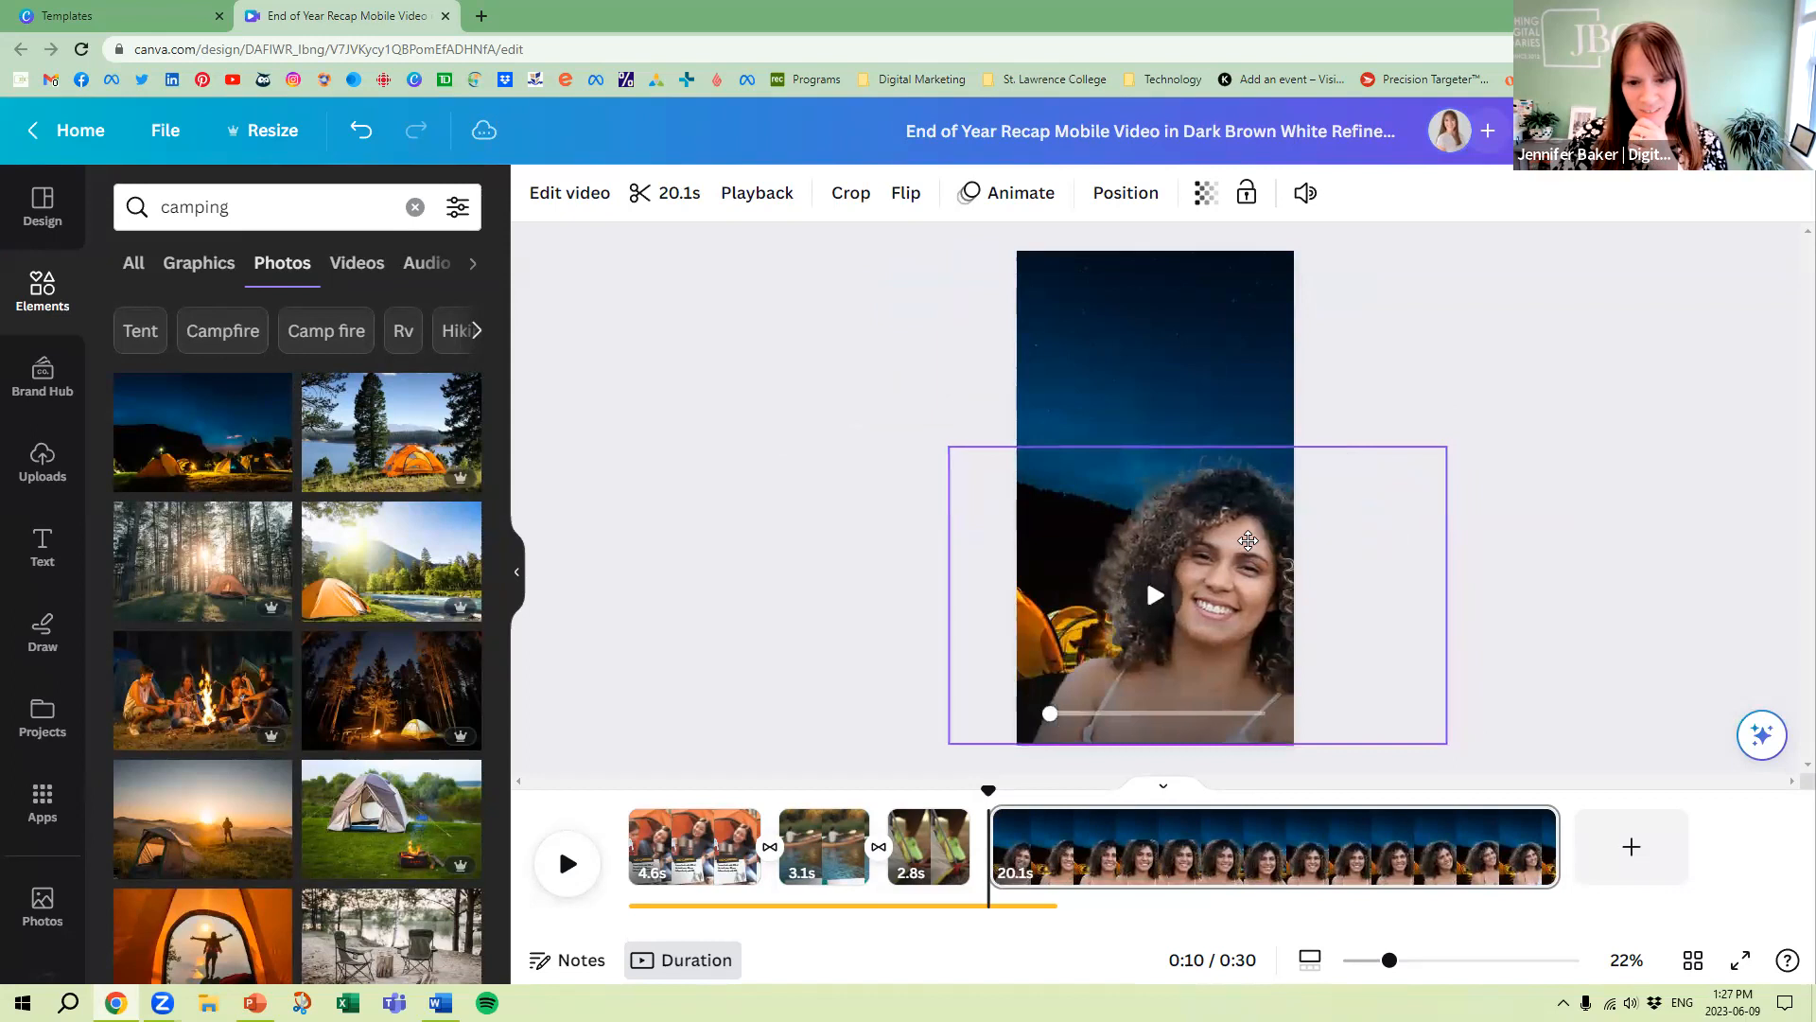
Replace the night-time background with the sunny photo of an orange tent beside a river
drag(395, 548, 1061, 352)
click(1127, 312)
key(Delete)
click(566, 448)
click(1088, 402)
drag(463, 534, 1064, 331)
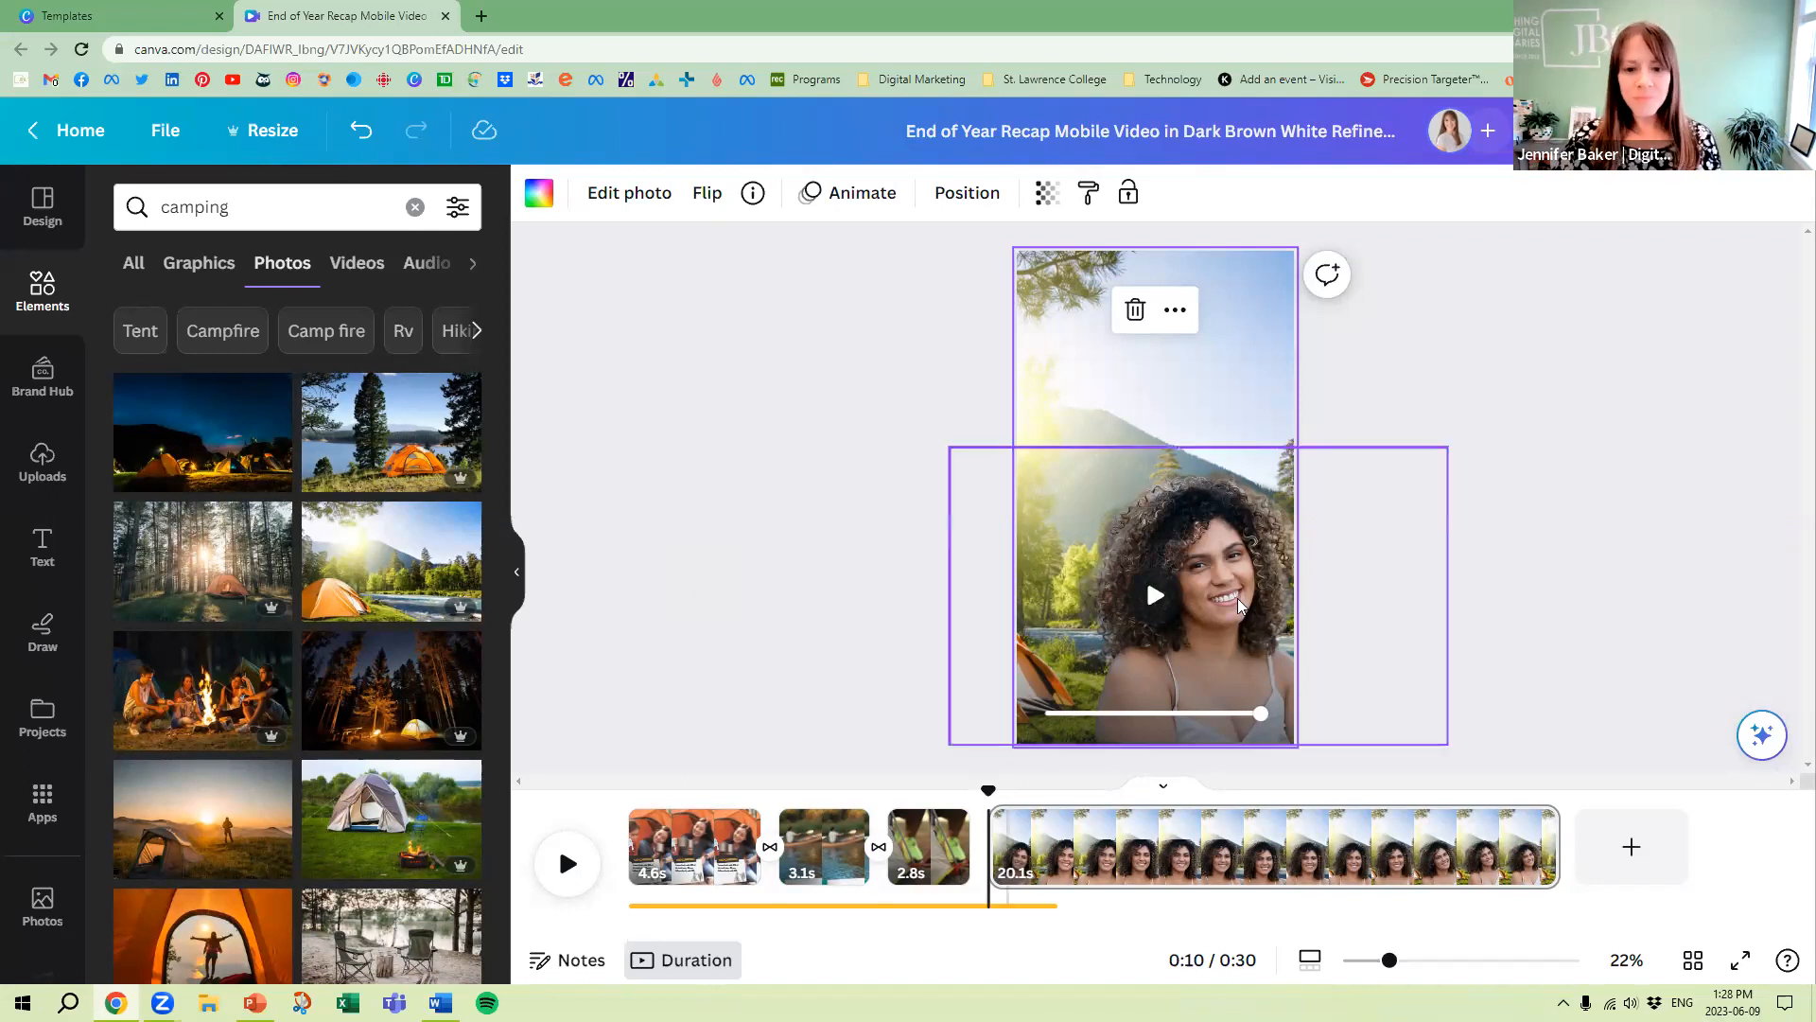
Delete the woman's video and add the 15-second clip of a man outdoors from the "person" video results
click(1229, 532)
key(Delete)
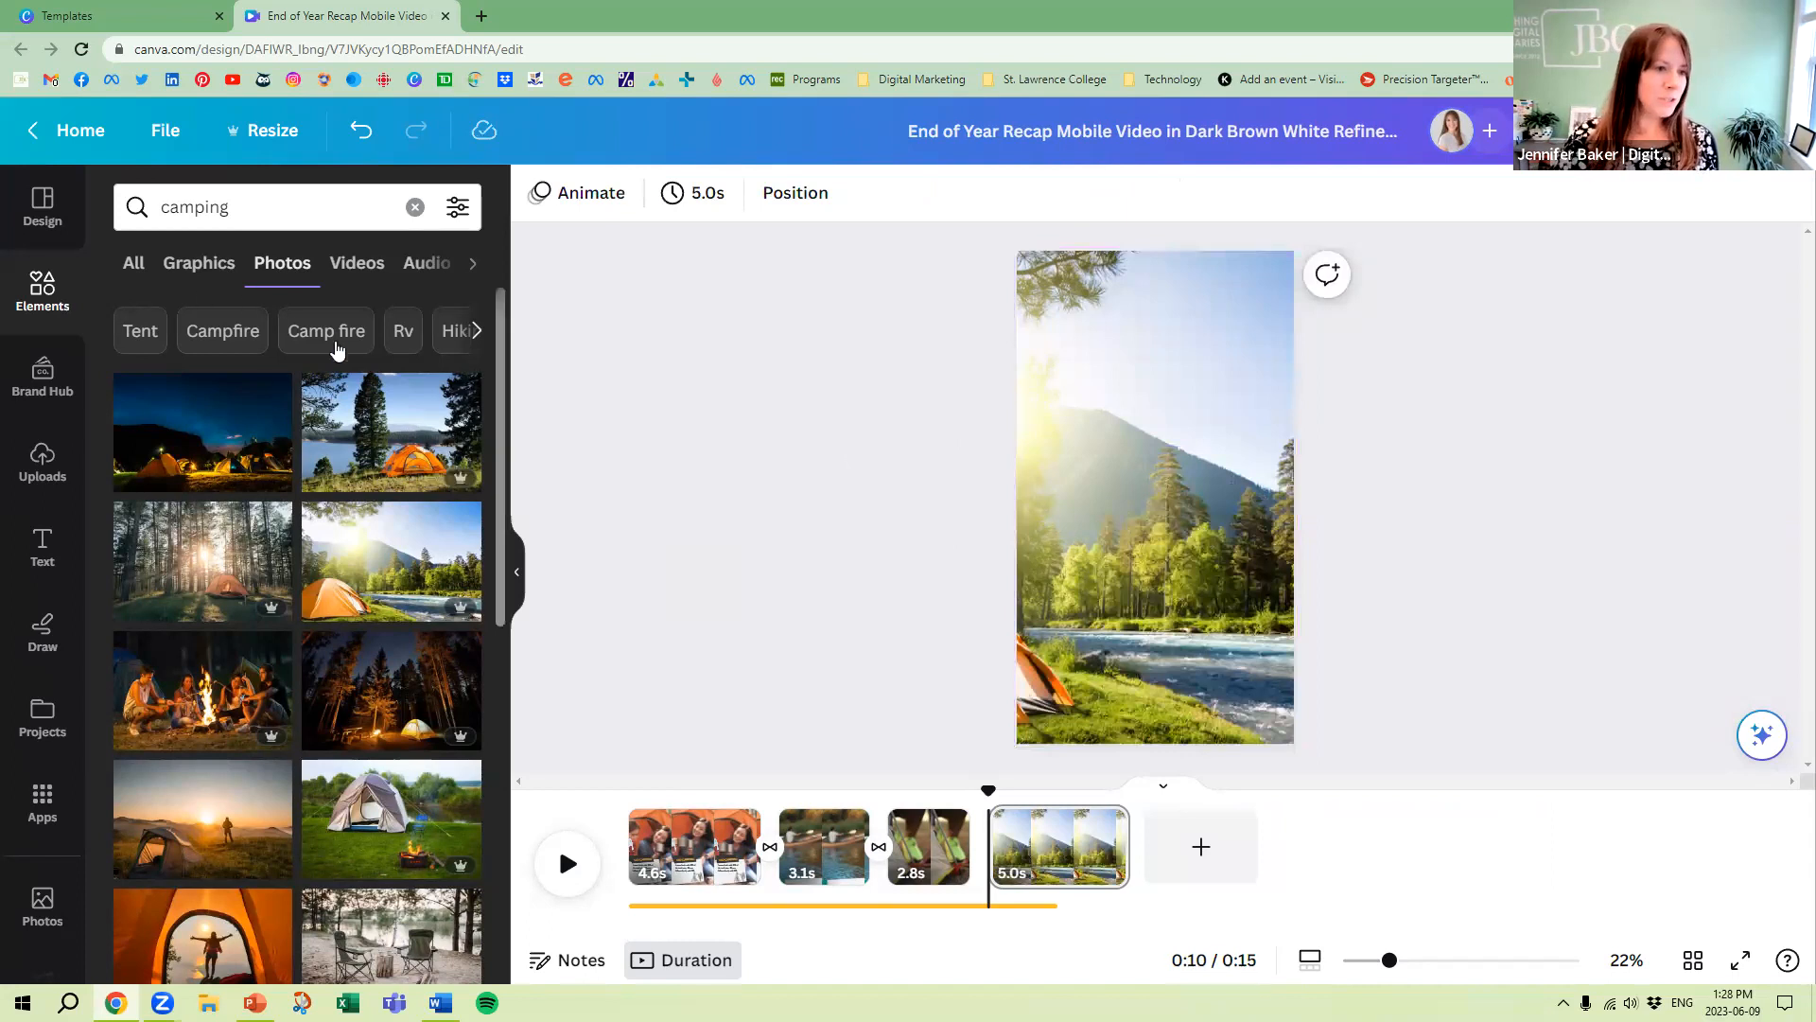
click(352, 272)
click(155, 202)
text(person)
key(Return)
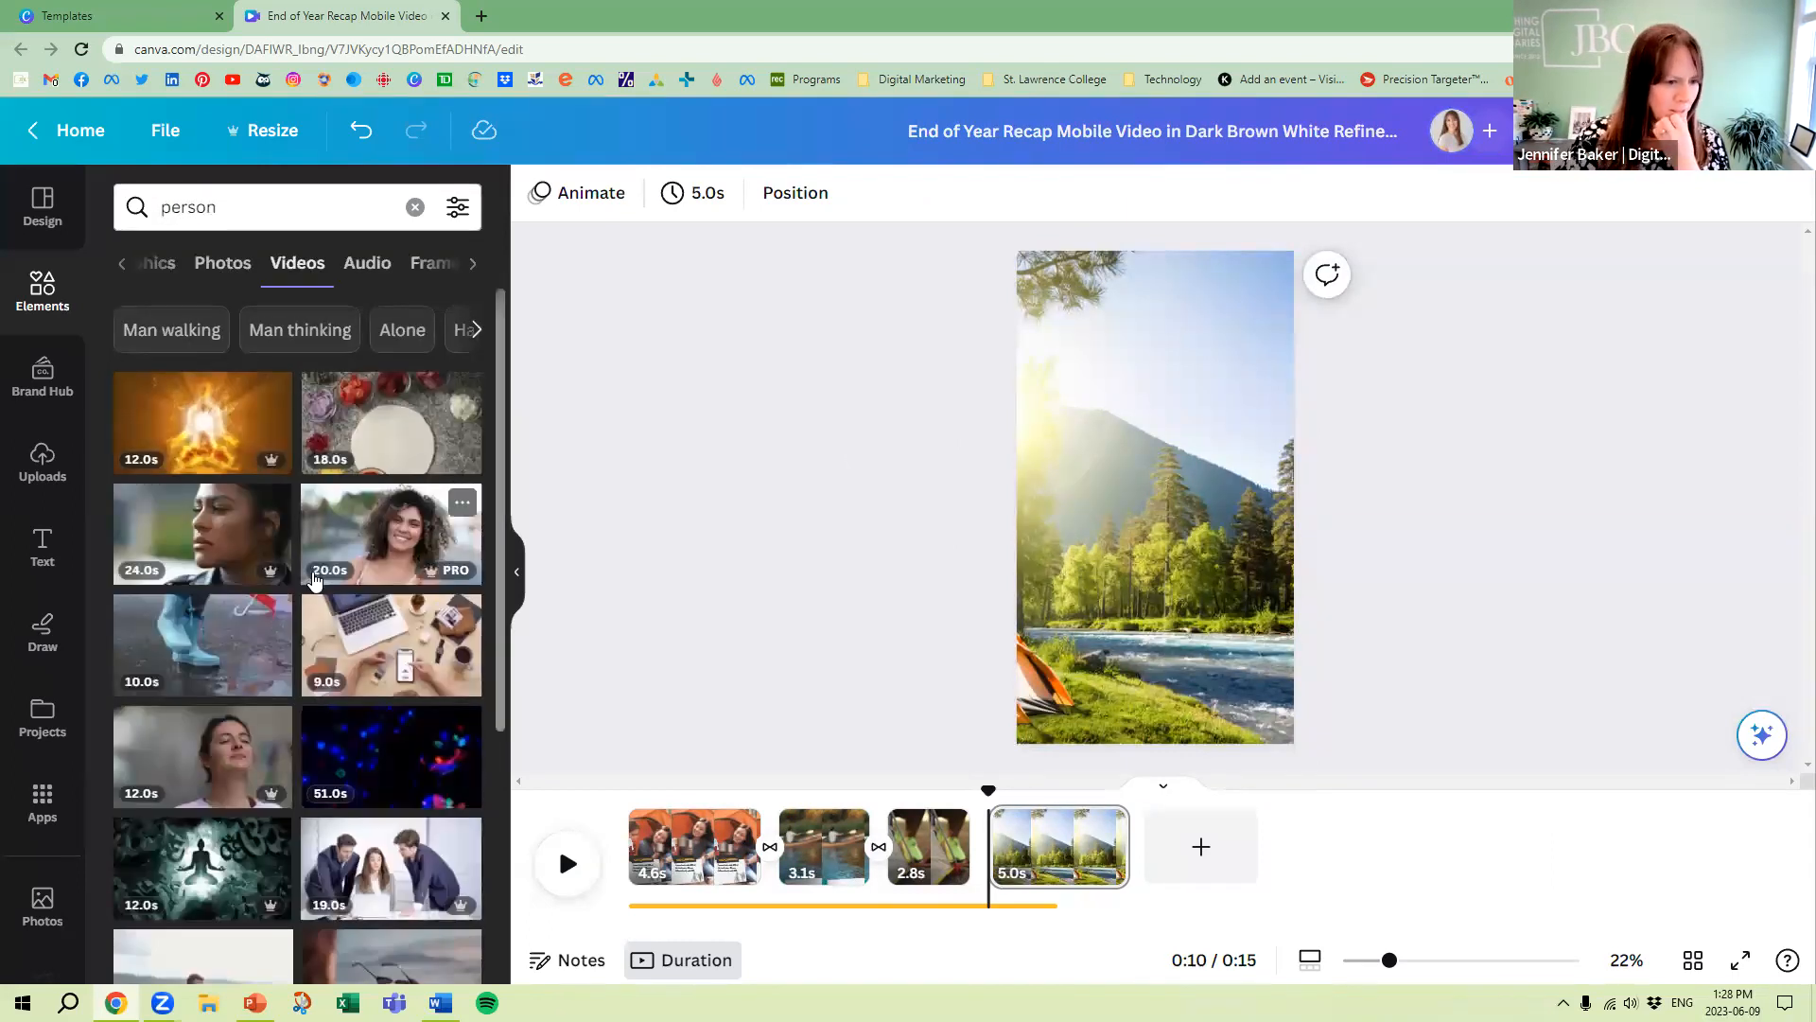
scroll(315, 579, down, 3)
click(204, 695)
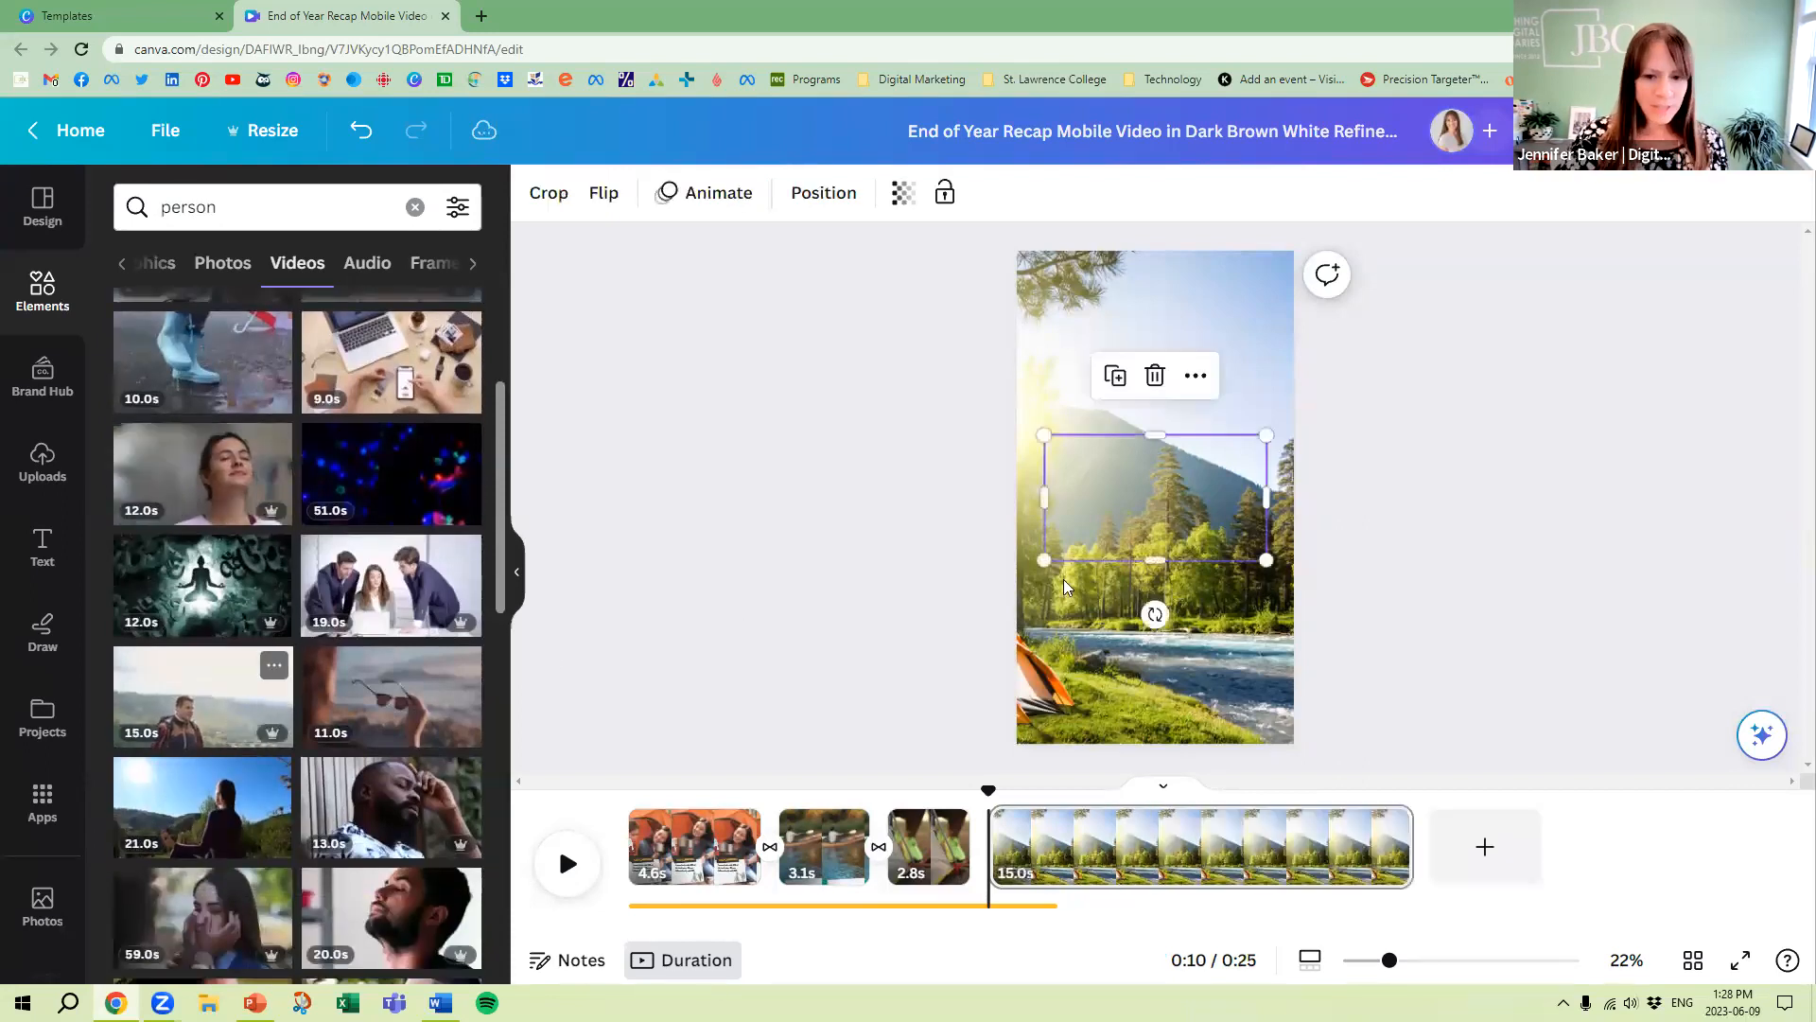
Remove the background from the man's video, enlarge it and place it along the bottom of the page
drag(1101, 465, 1111, 558)
click(1162, 596)
click(569, 193)
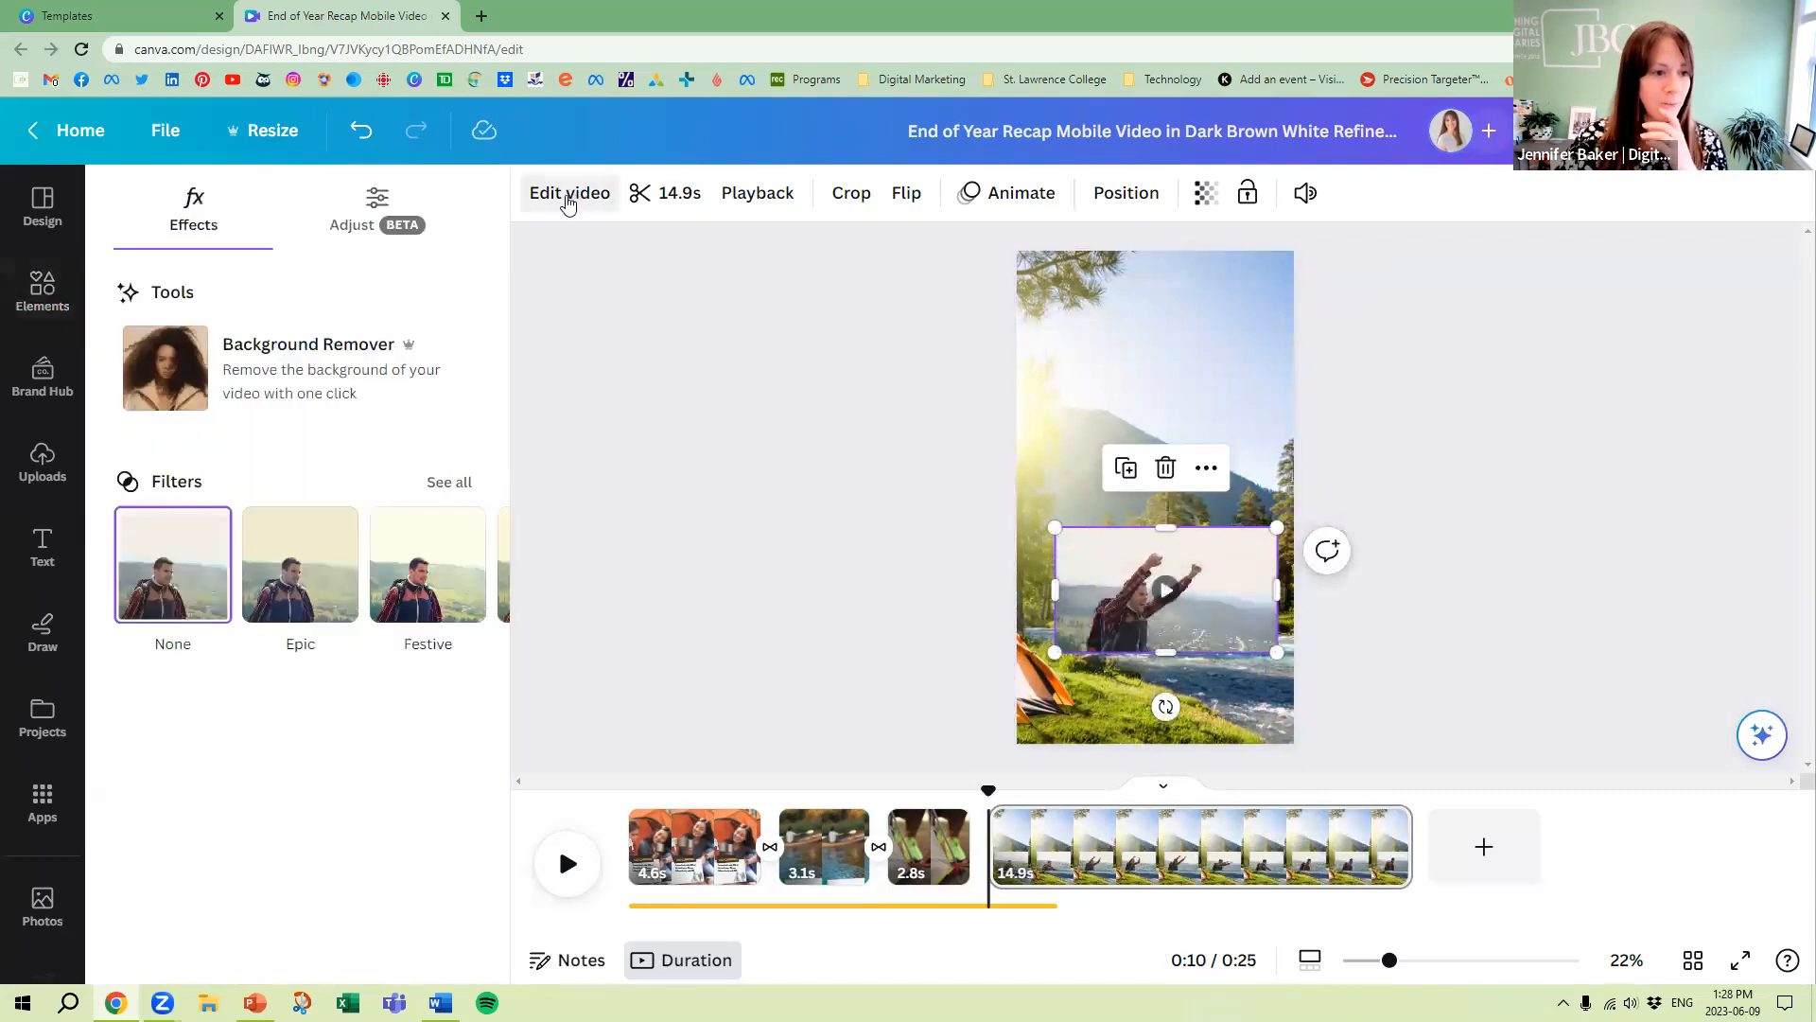
click(301, 377)
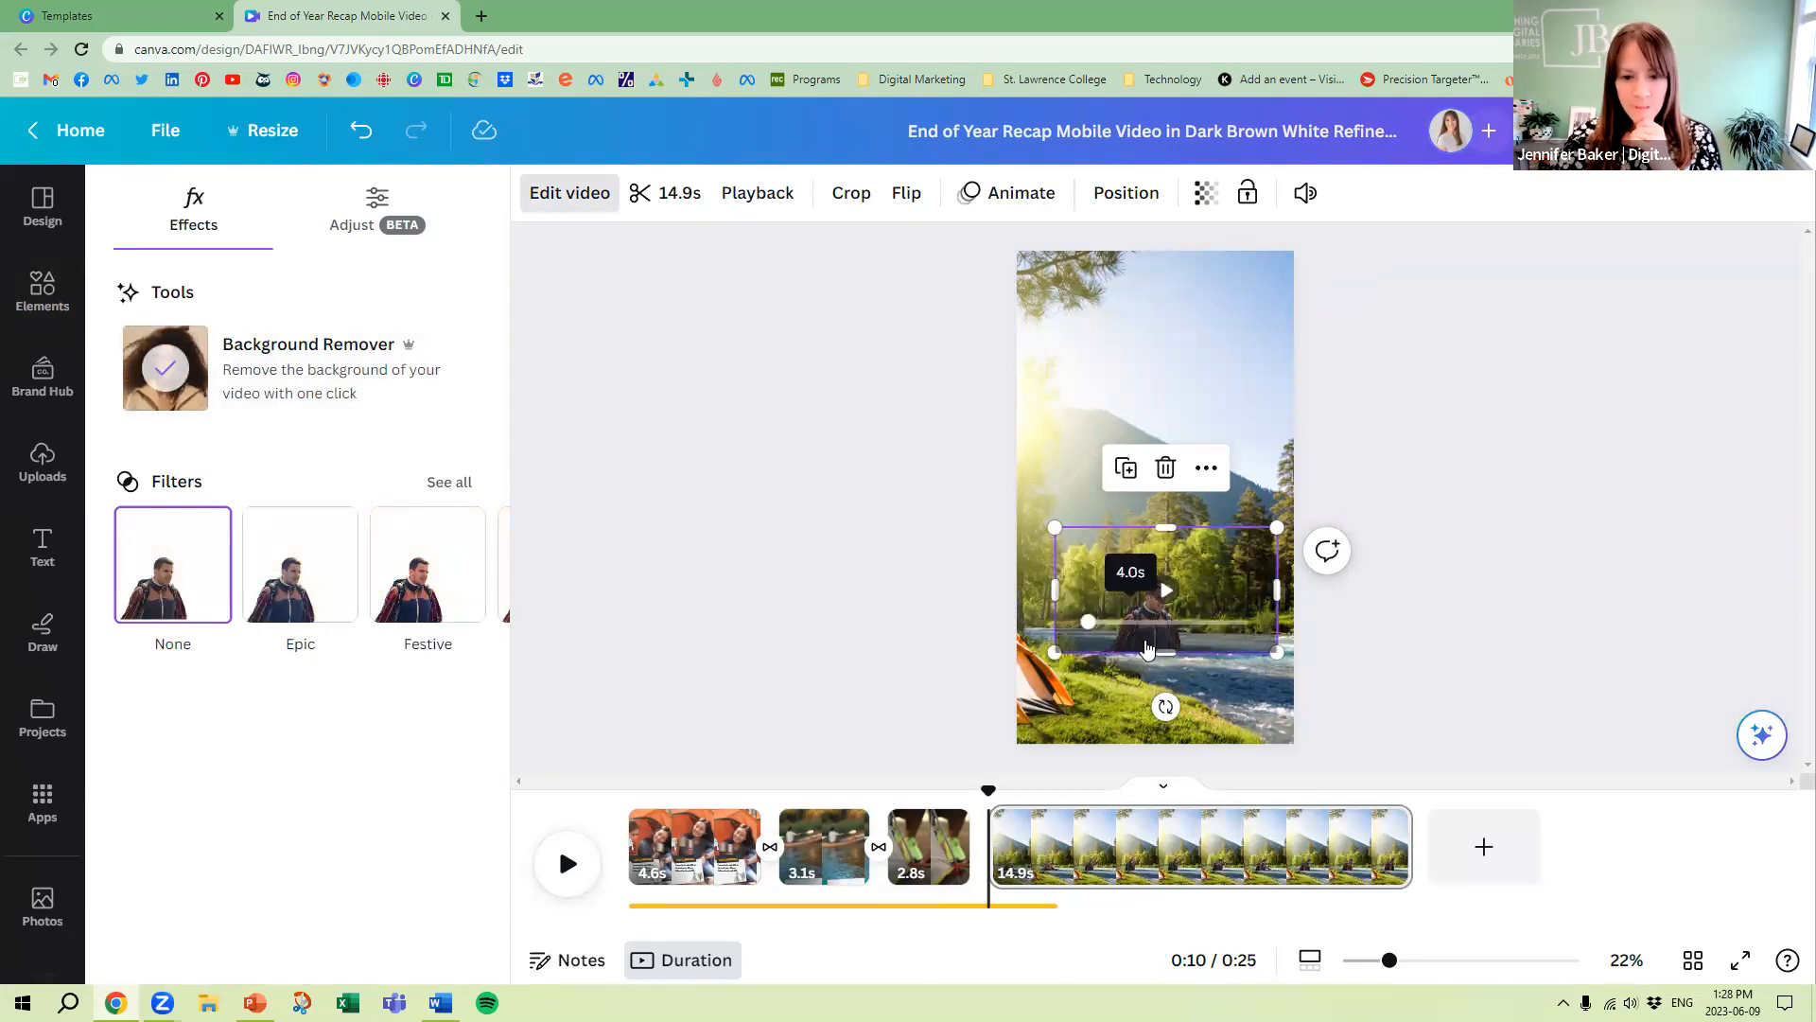
drag(1056, 527, 924, 365)
drag(1084, 517, 1139, 590)
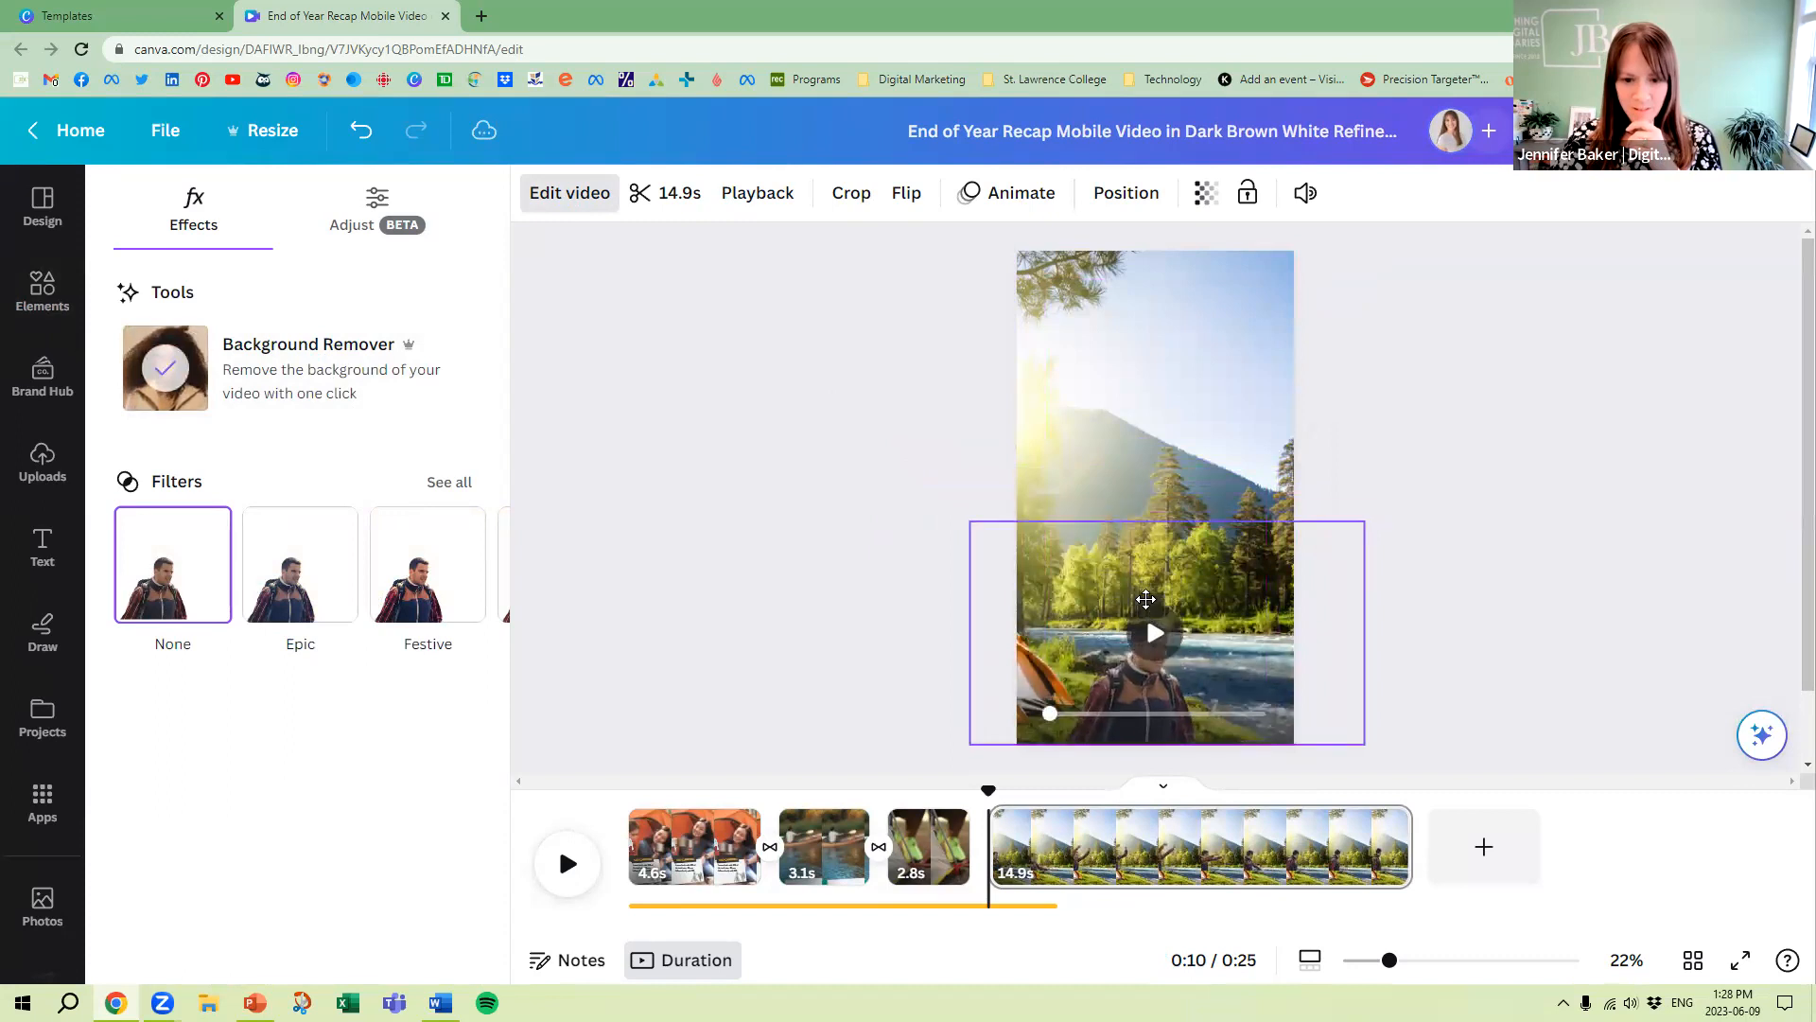
Shift the river photo sideways within the page background so more of its trees and river show
click(1219, 366)
double_click(1219, 367)
drag(1197, 369, 1053, 379)
click(1573, 458)
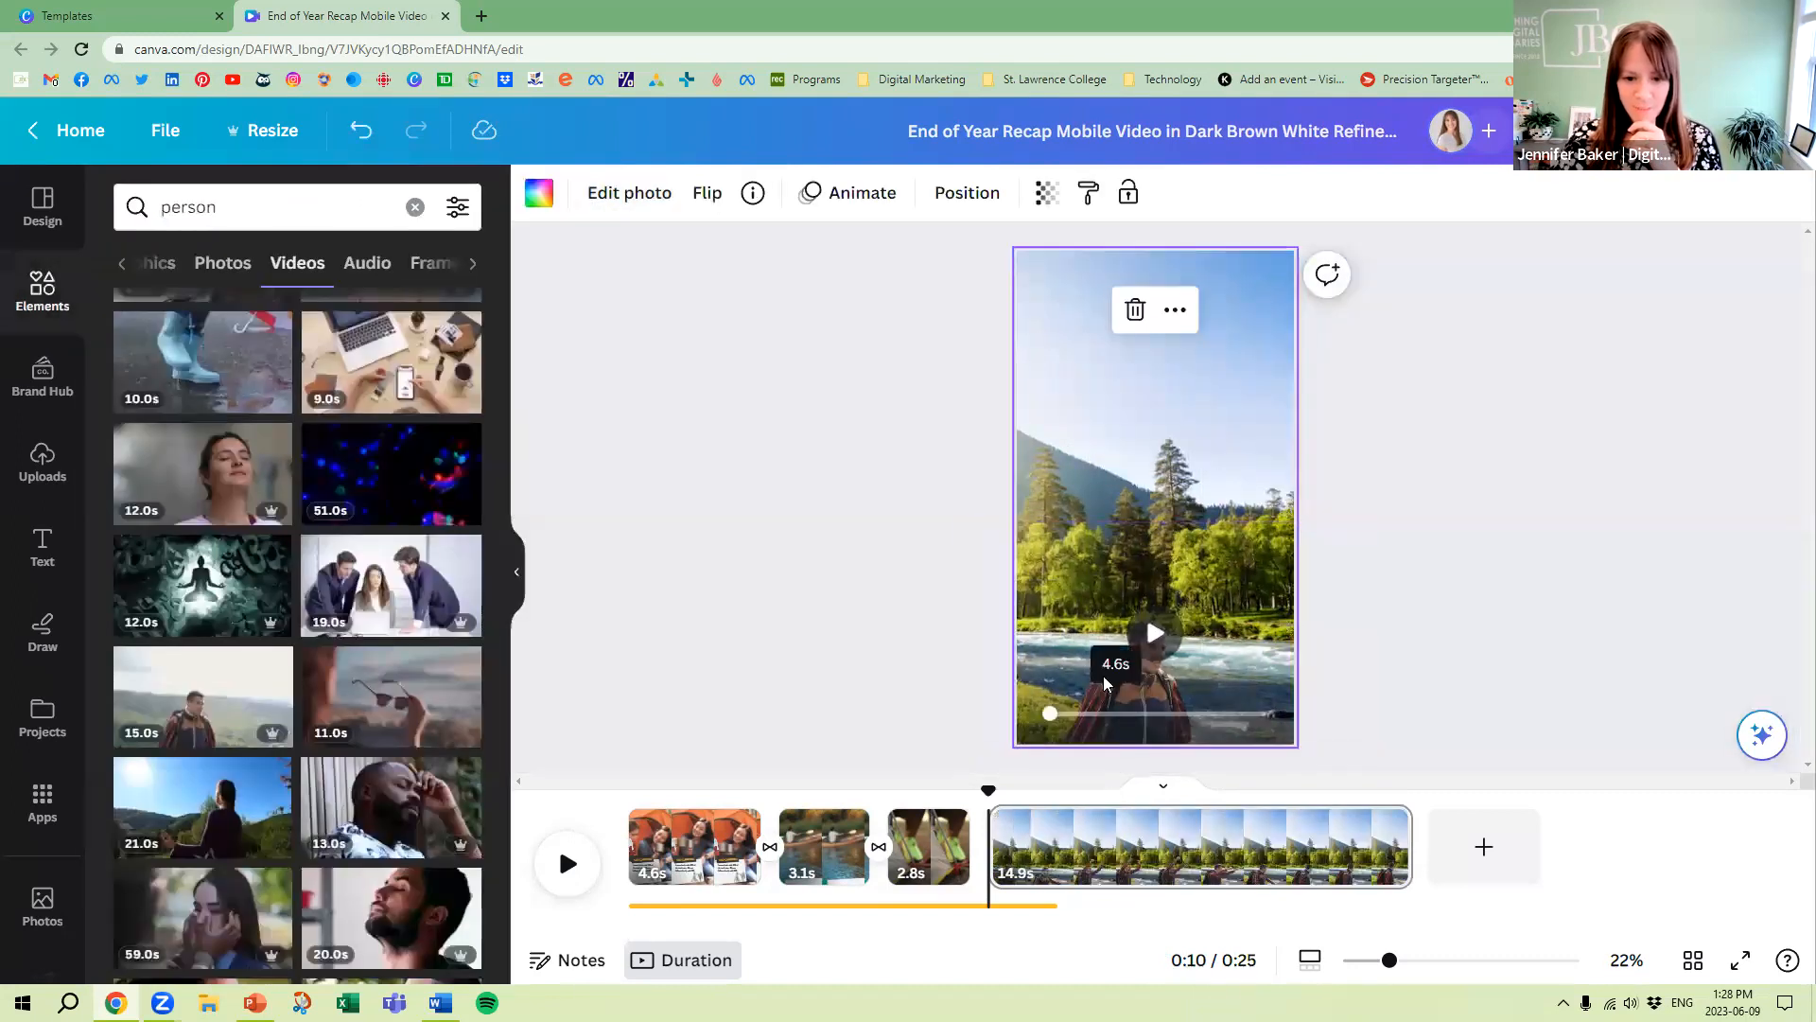
Enlarge the man's cut-out video well past the page edges and align it with the page's bottom edge
click(1135, 659)
drag(965, 519, 705, 359)
drag(1062, 648, 1143, 644)
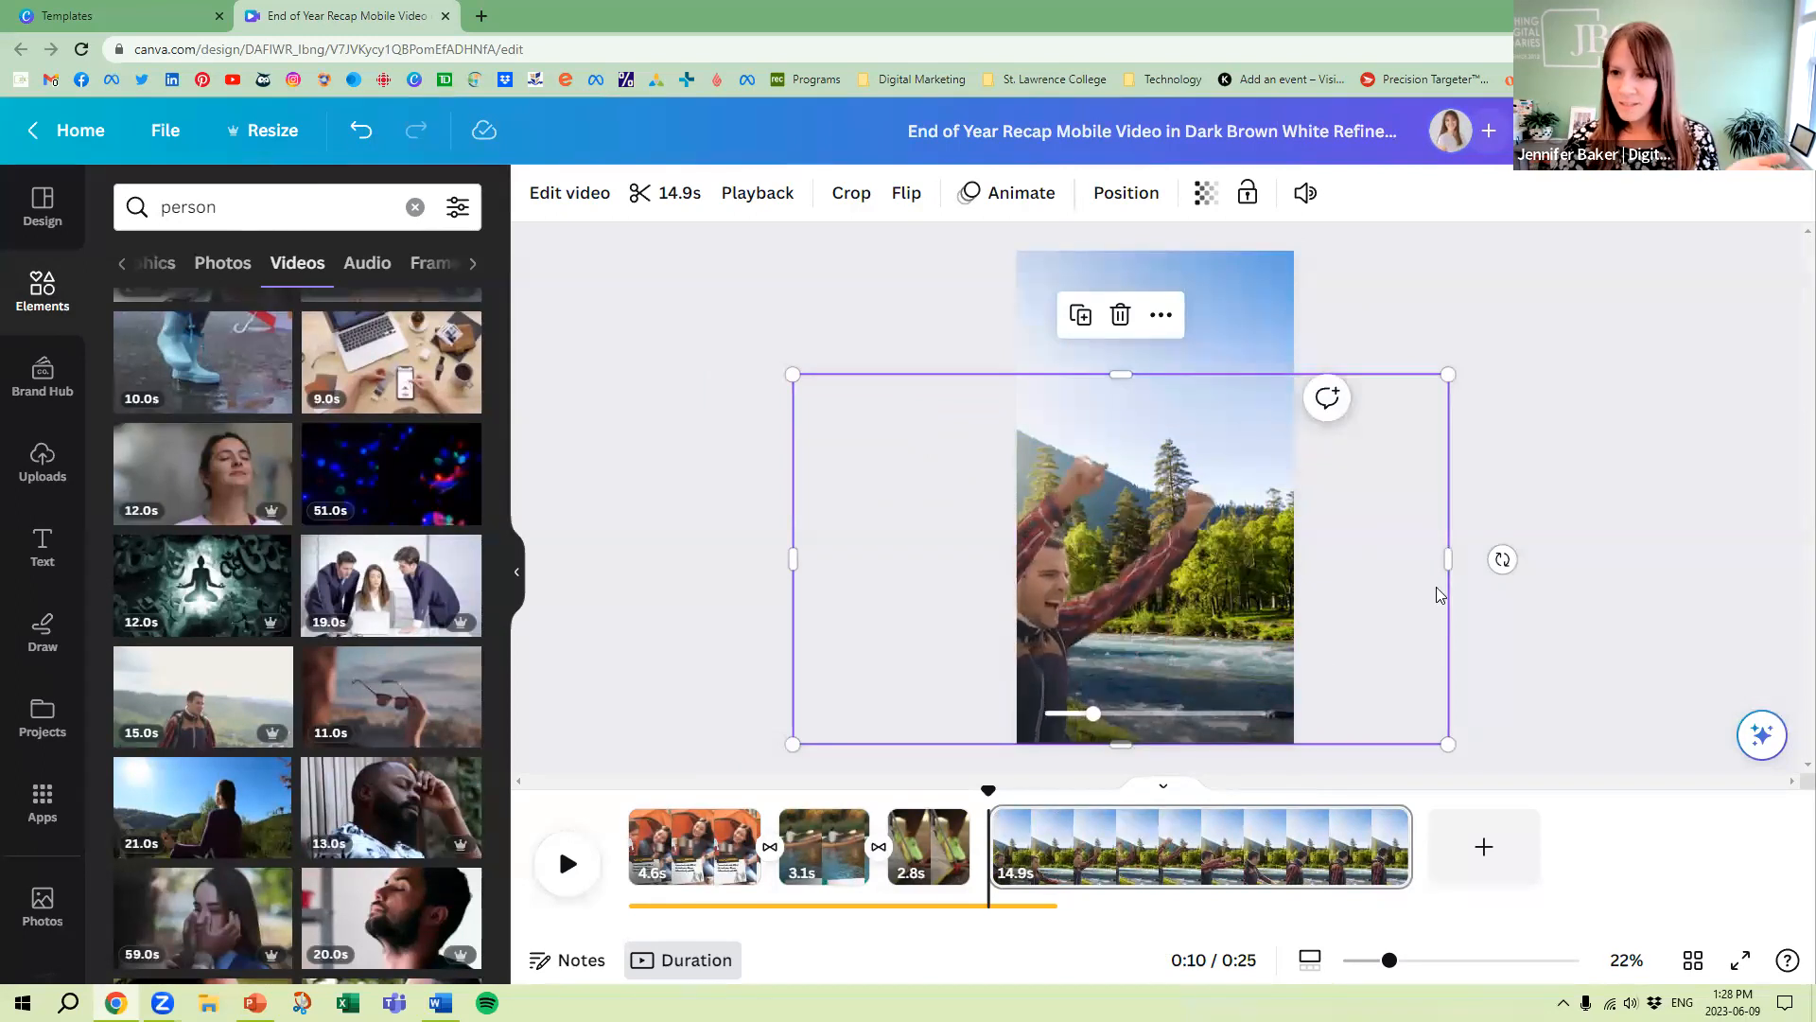
click(1071, 664)
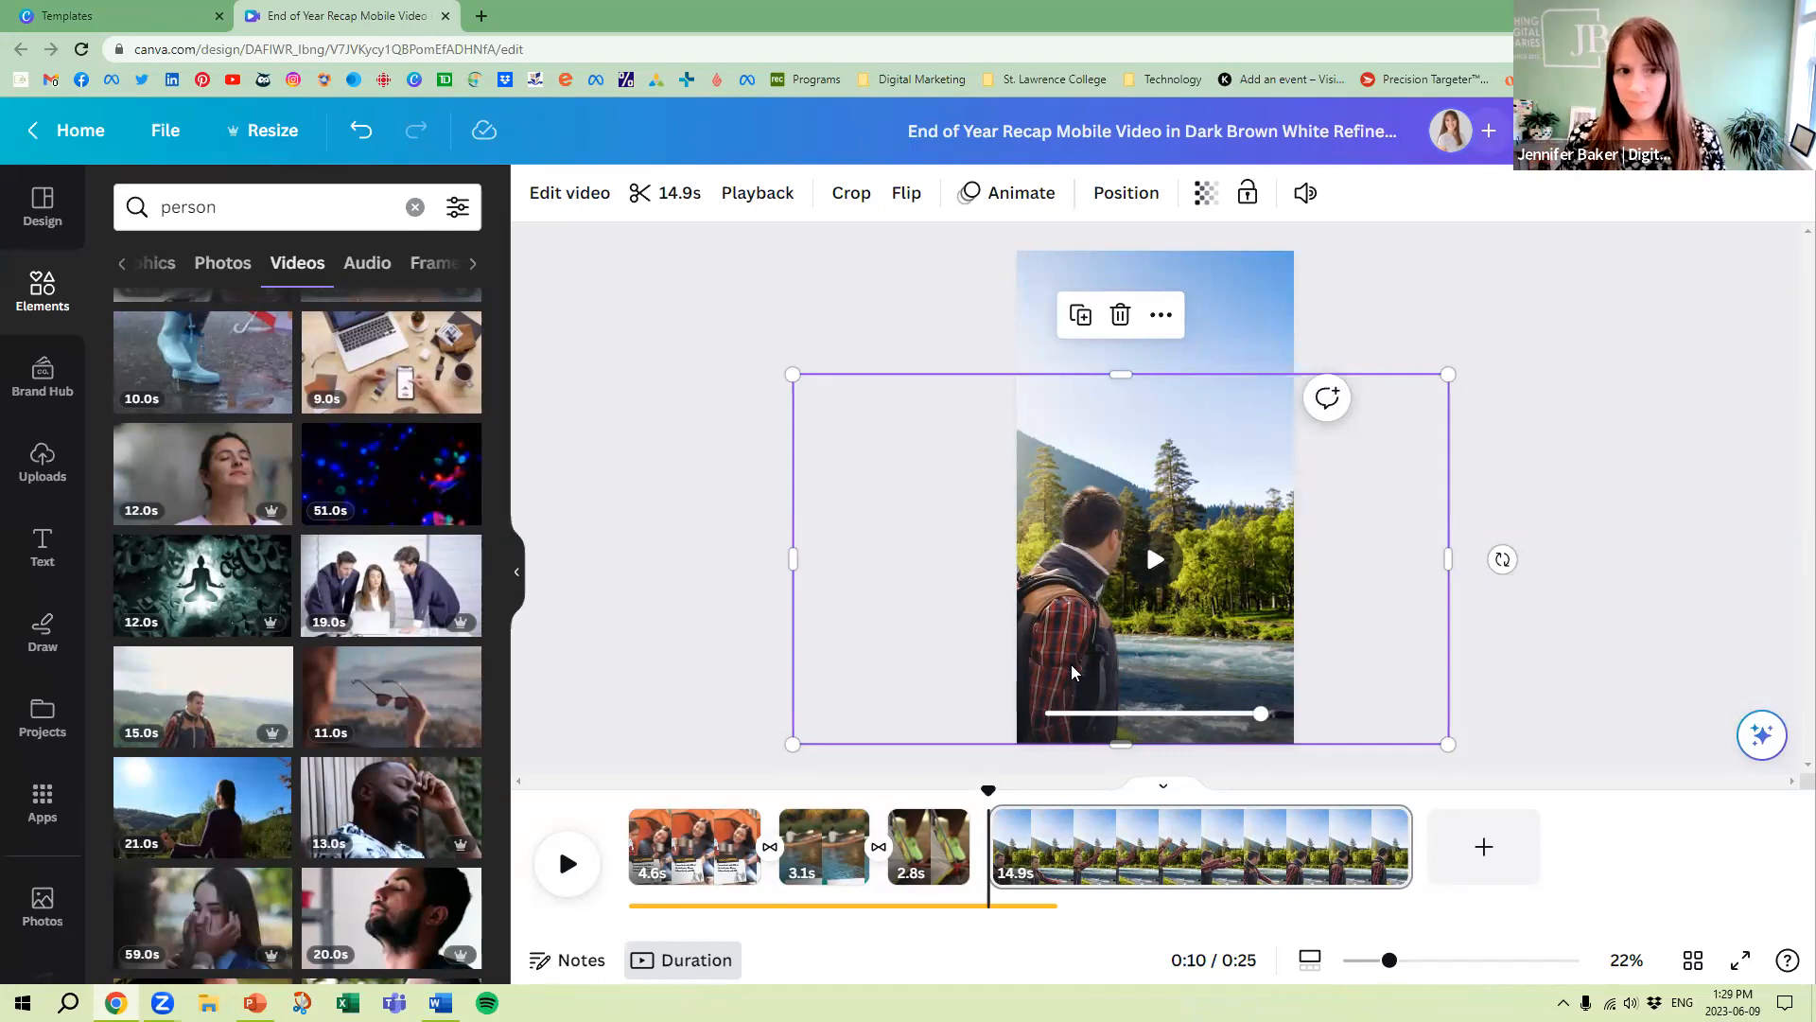
Trim the man's video to the 5.1-second arm-raising section and shift it to the right on the page
click(670, 199)
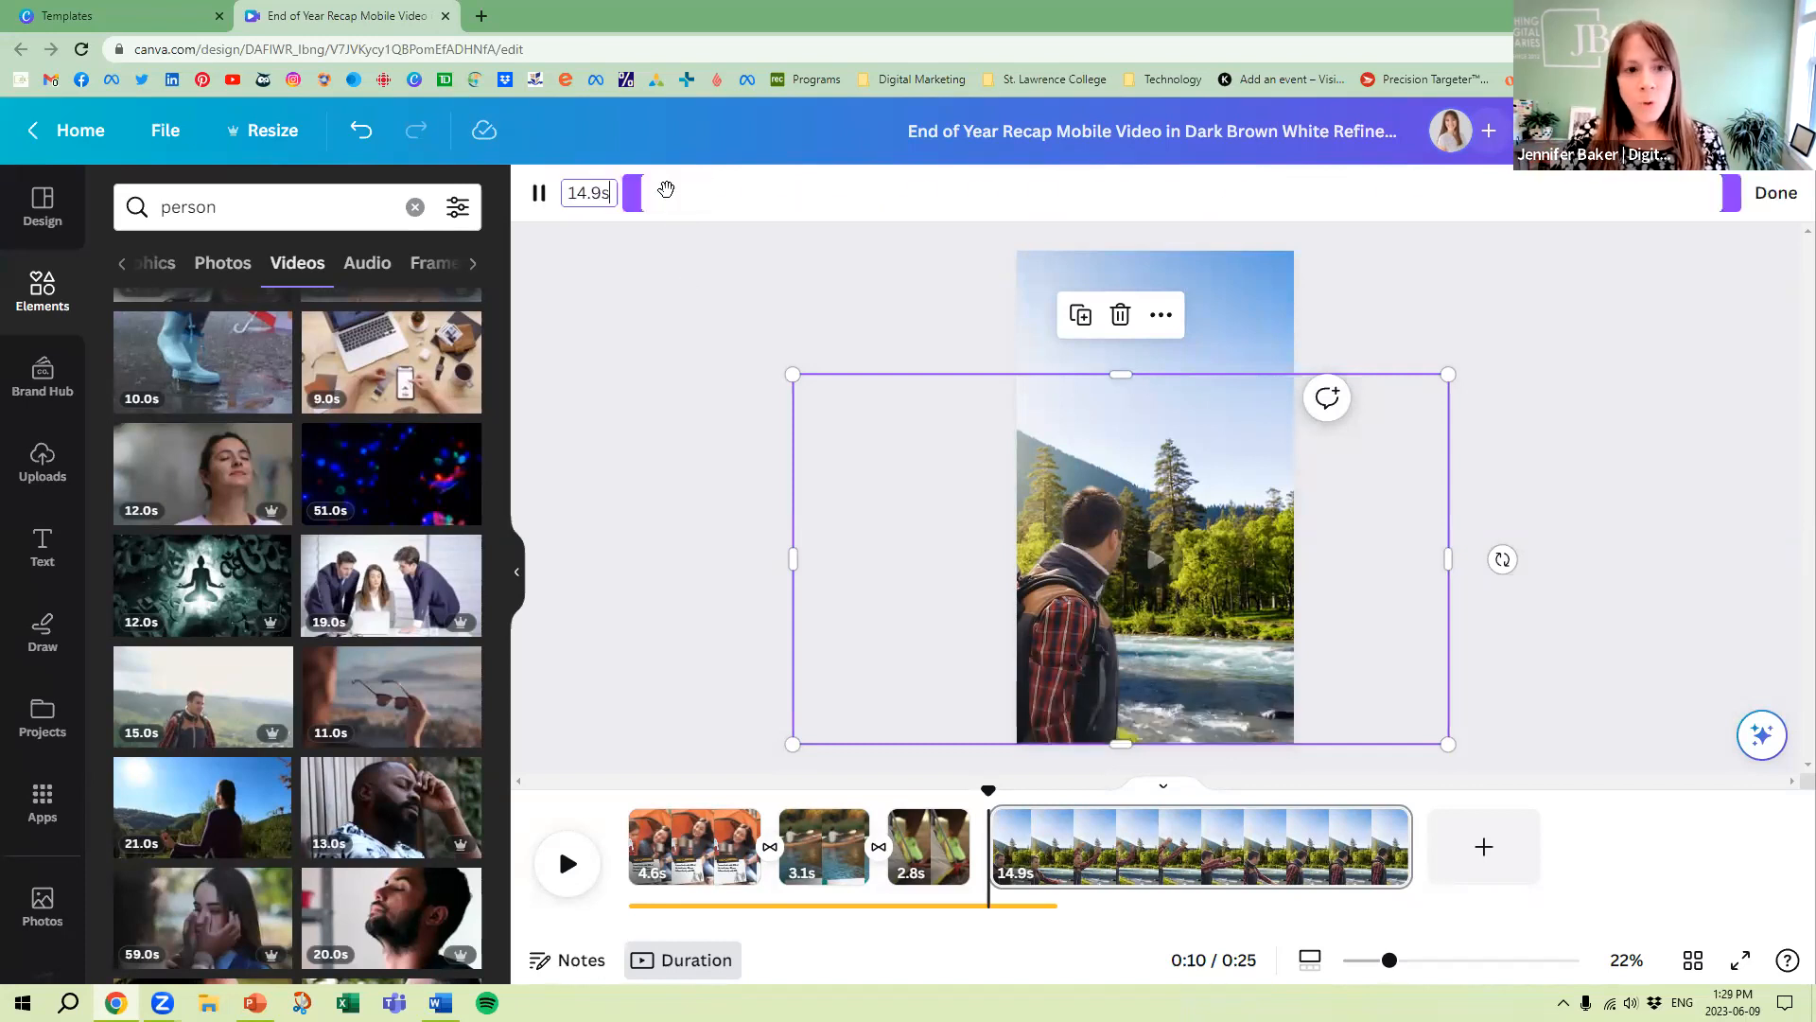
drag(1731, 196, 1340, 196)
drag(635, 197, 883, 199)
drag(1339, 199, 1277, 199)
drag(880, 568, 980, 572)
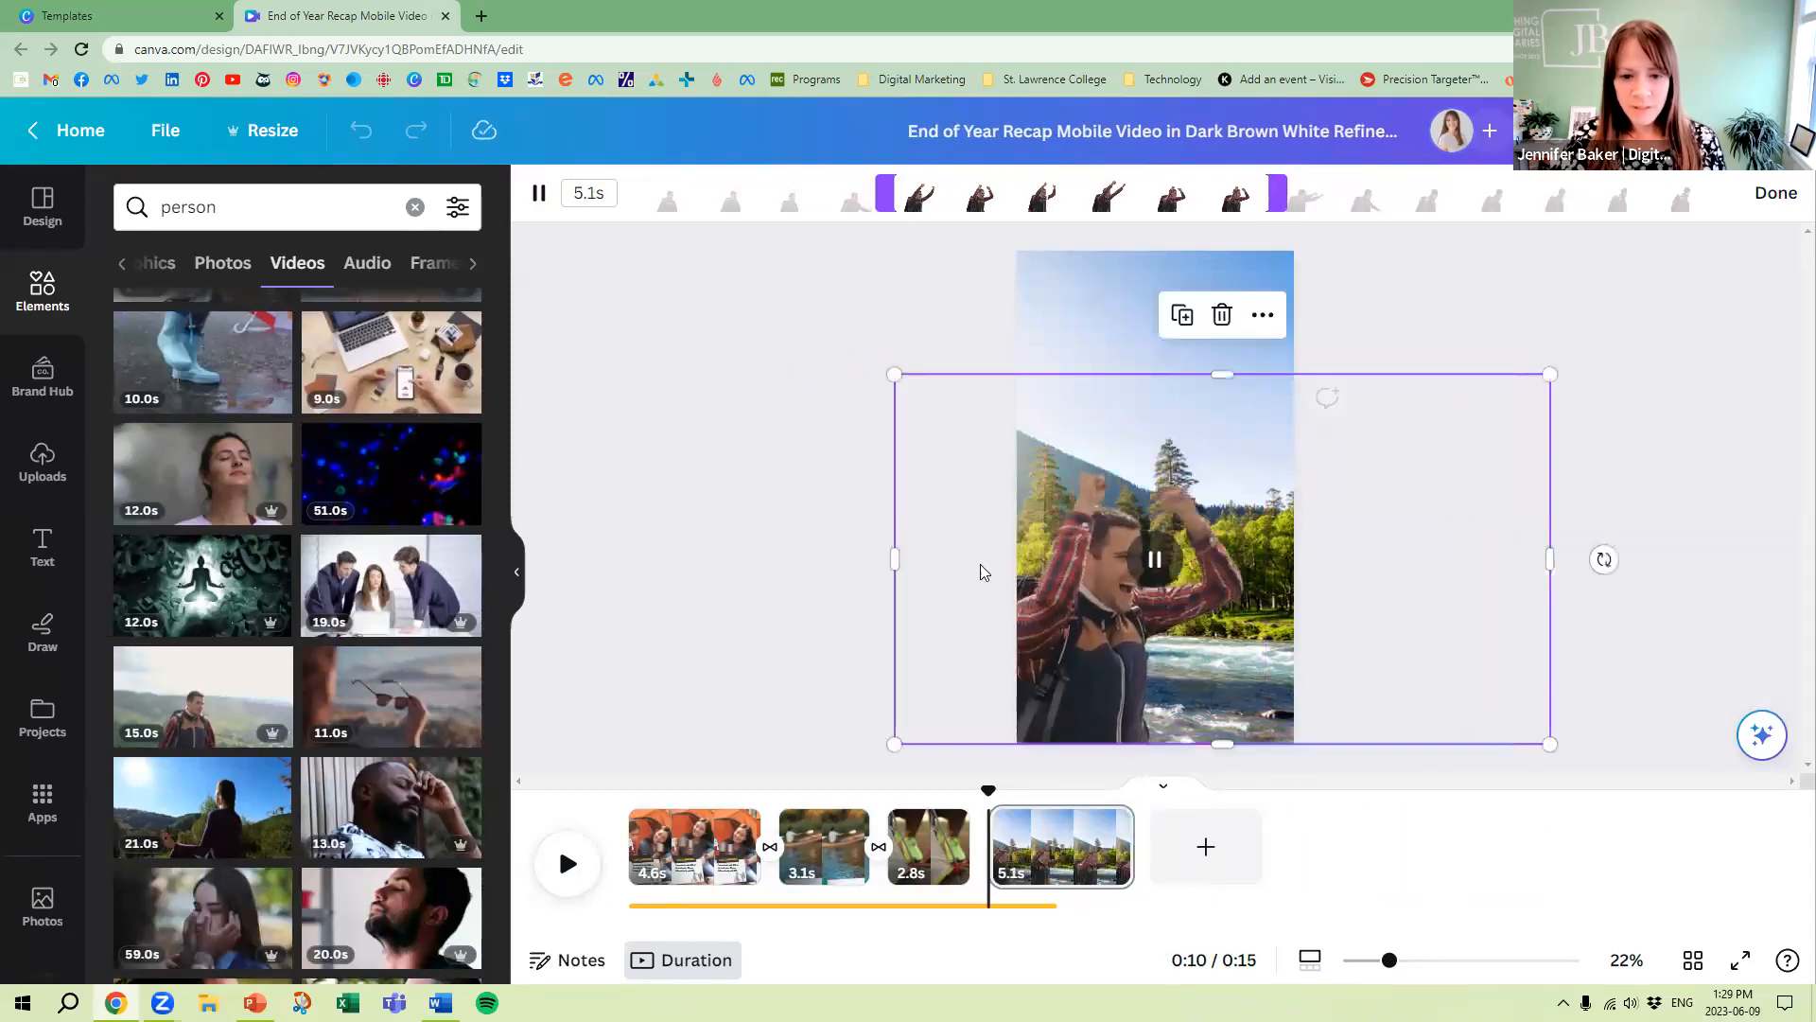
click(802, 532)
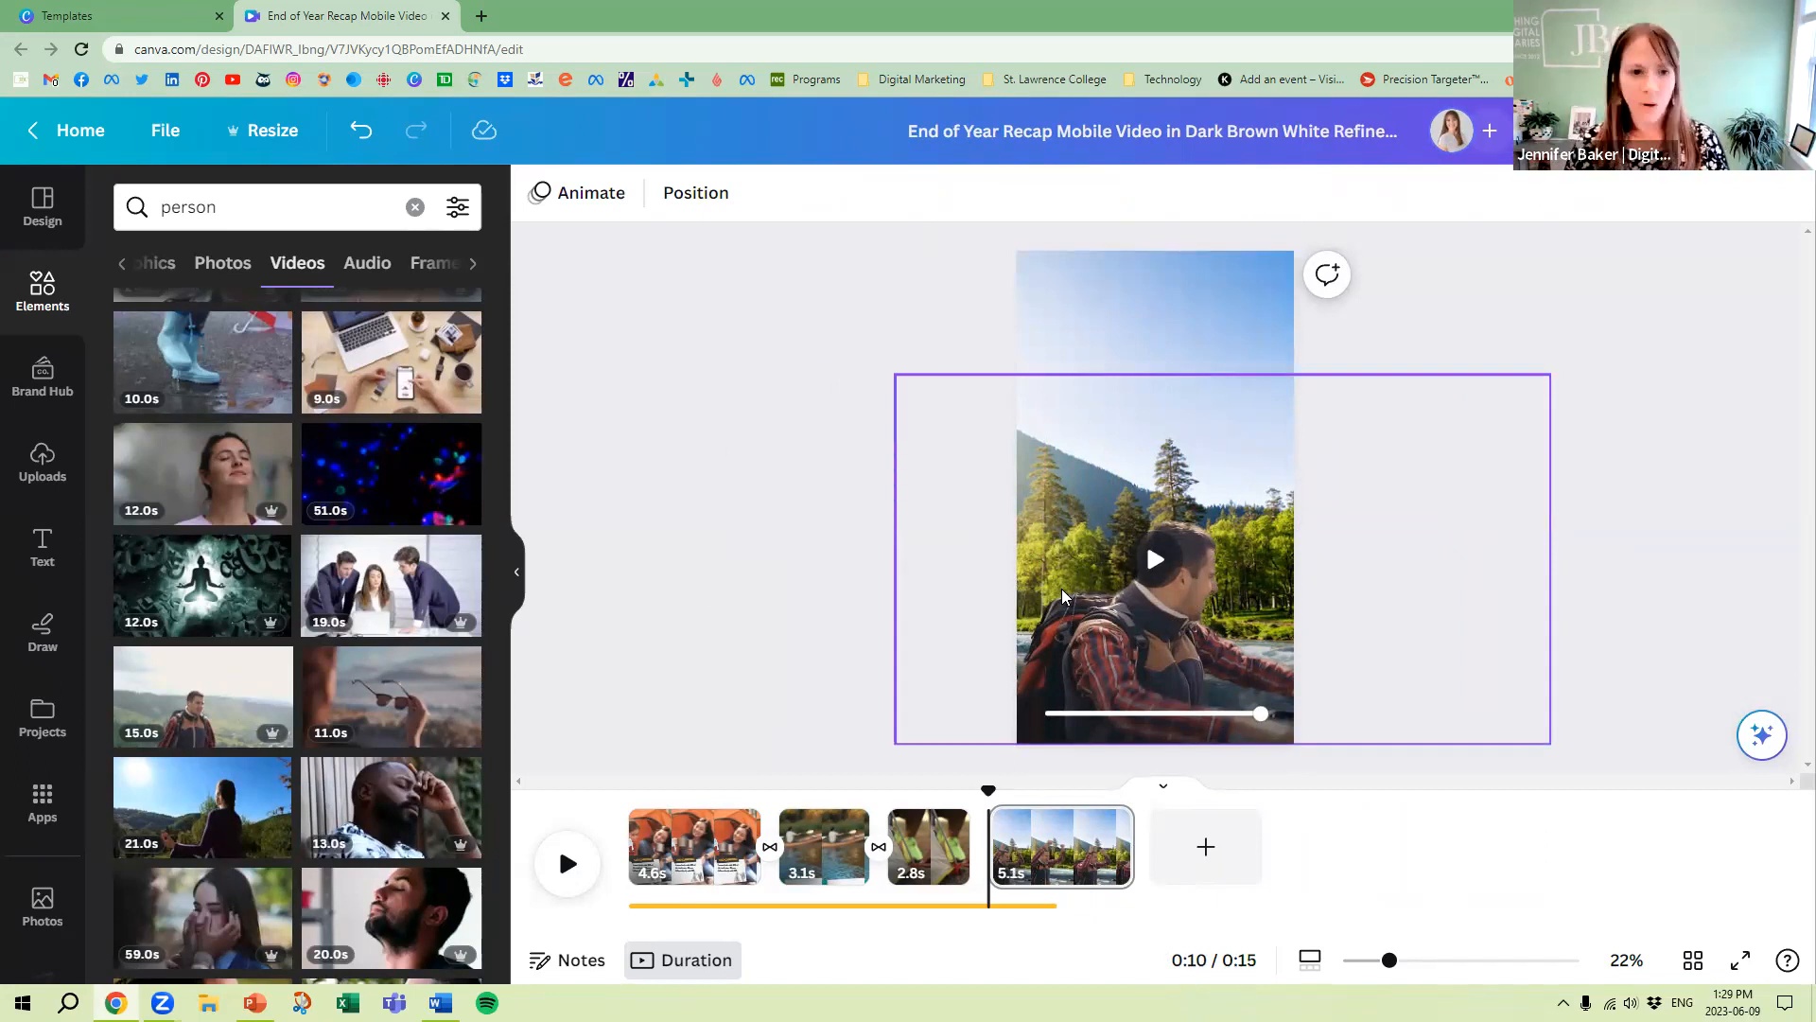
Apply the 0.9-second Dissolve transition between all pages, including the new fourth page
click(1044, 481)
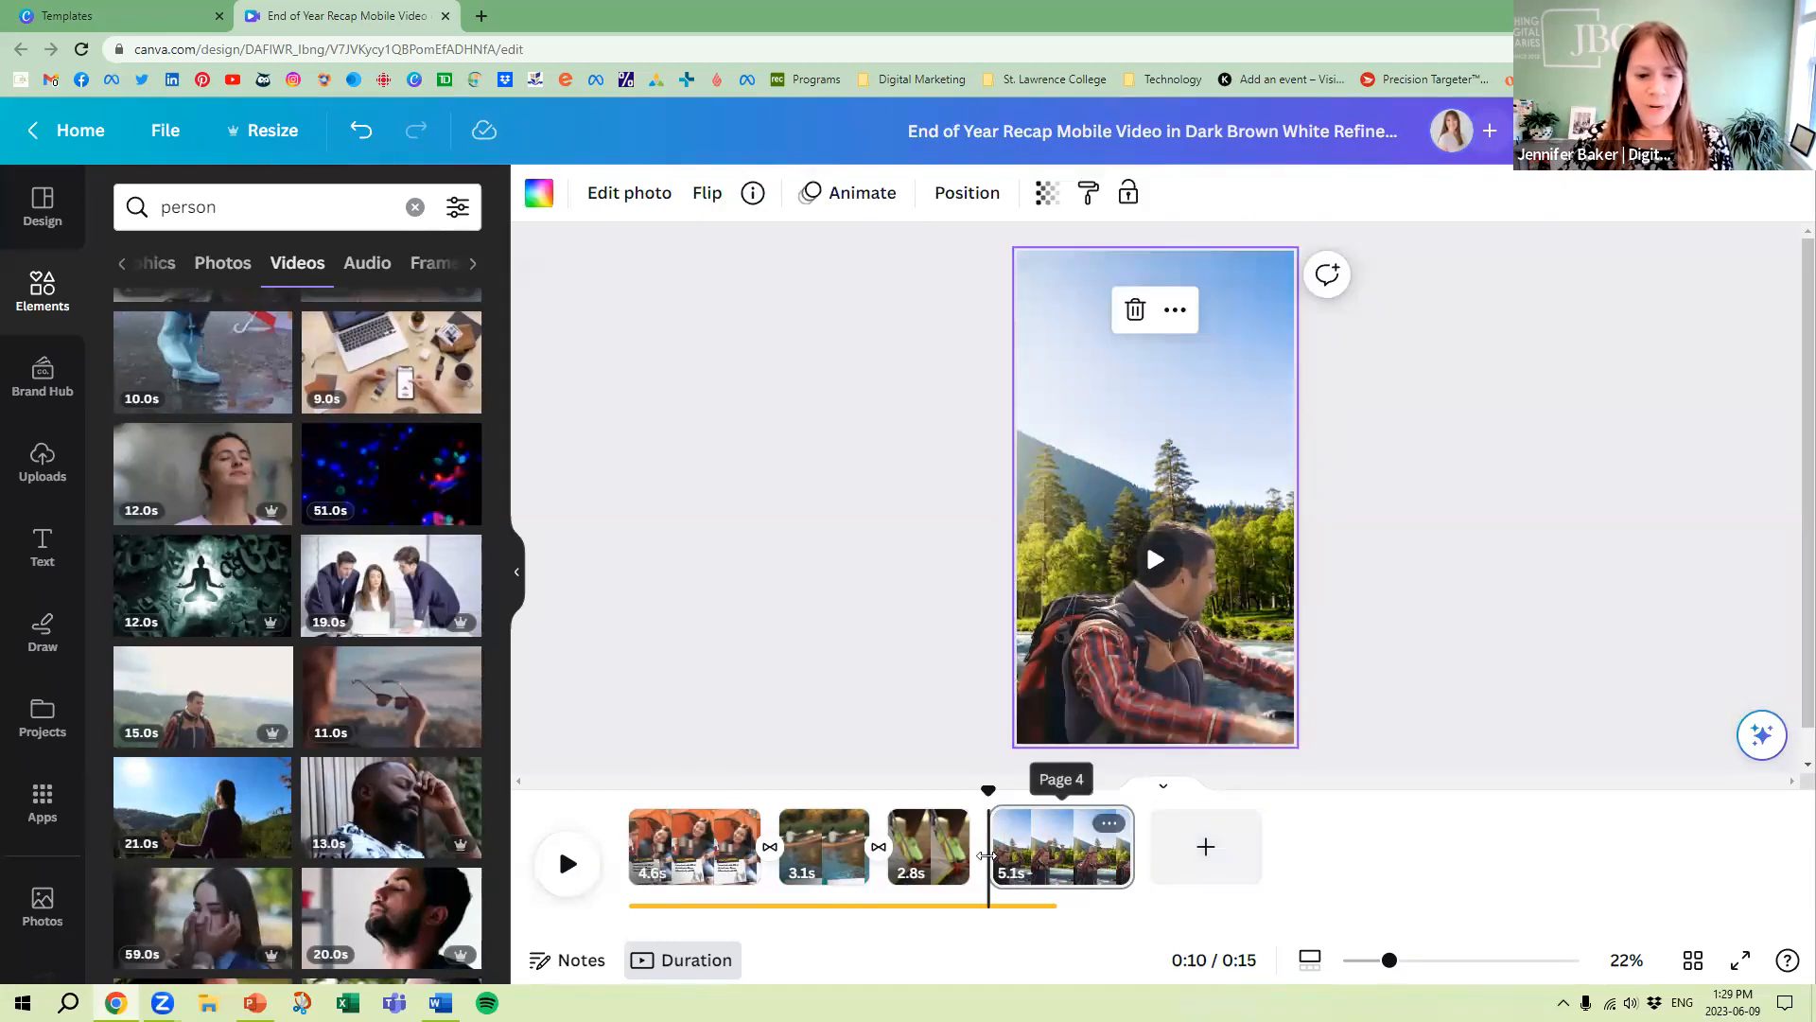
mouse_move(983, 840)
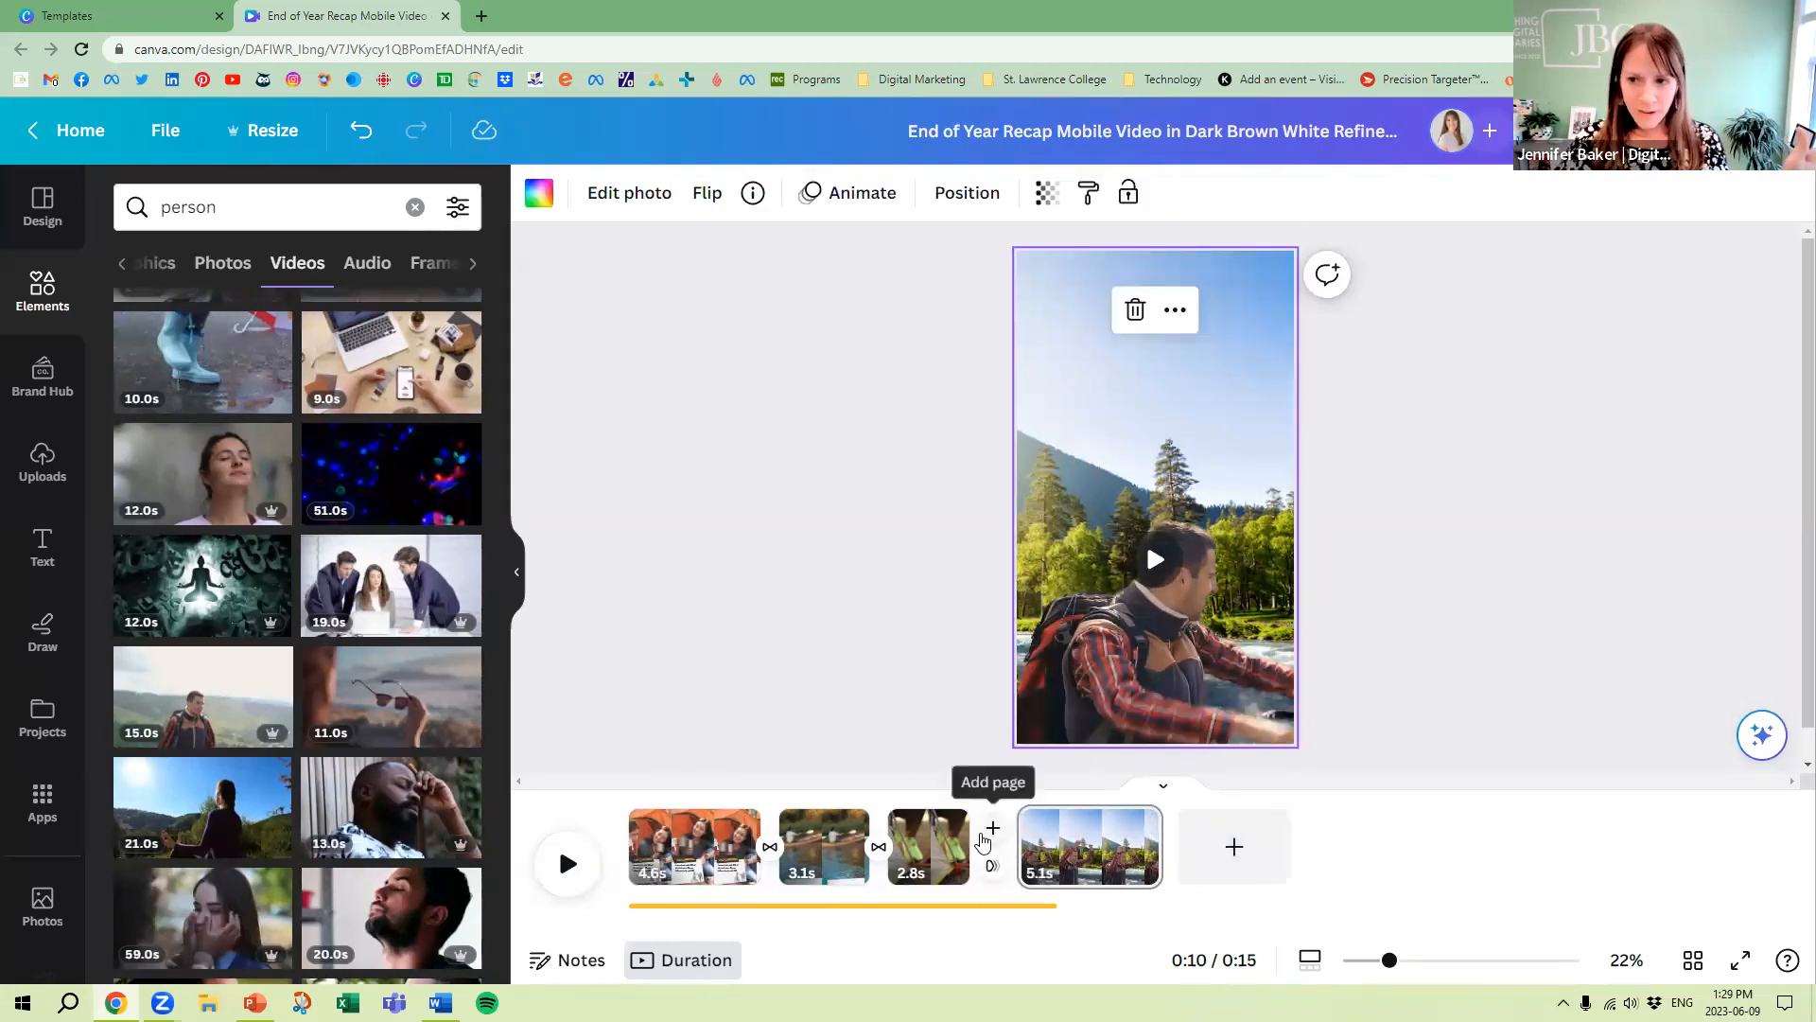
click(770, 854)
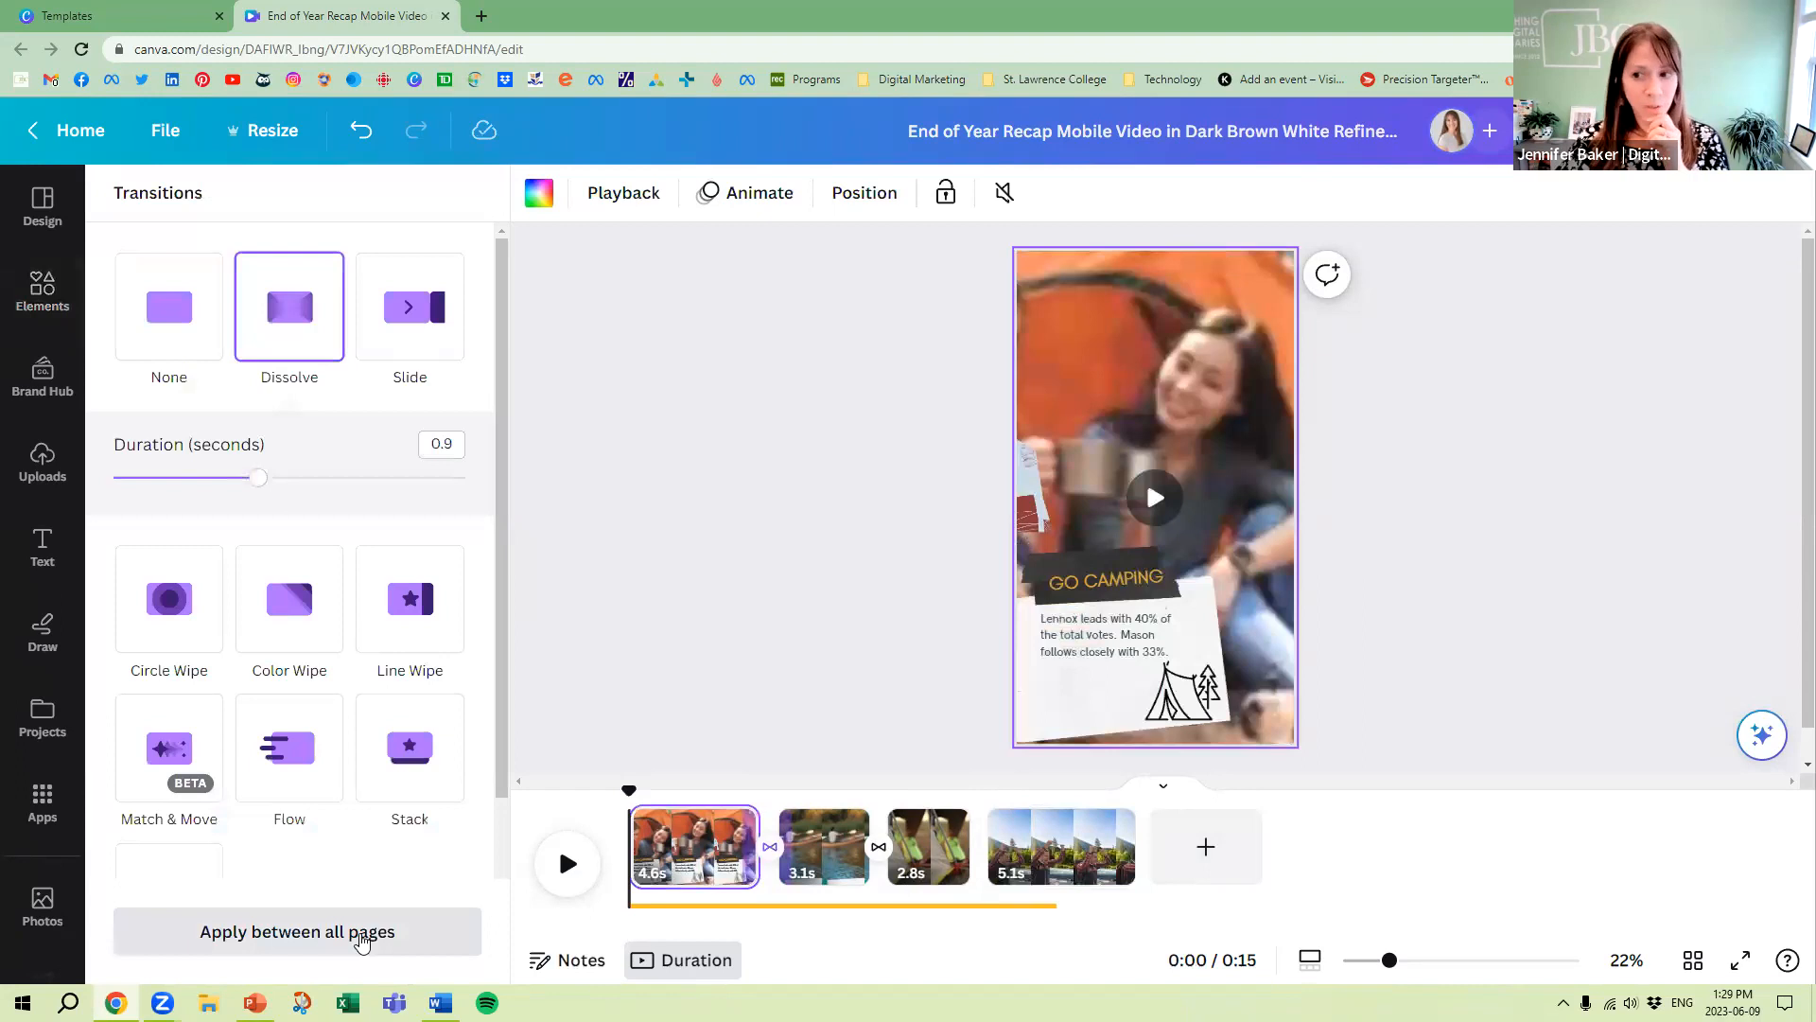
click(362, 941)
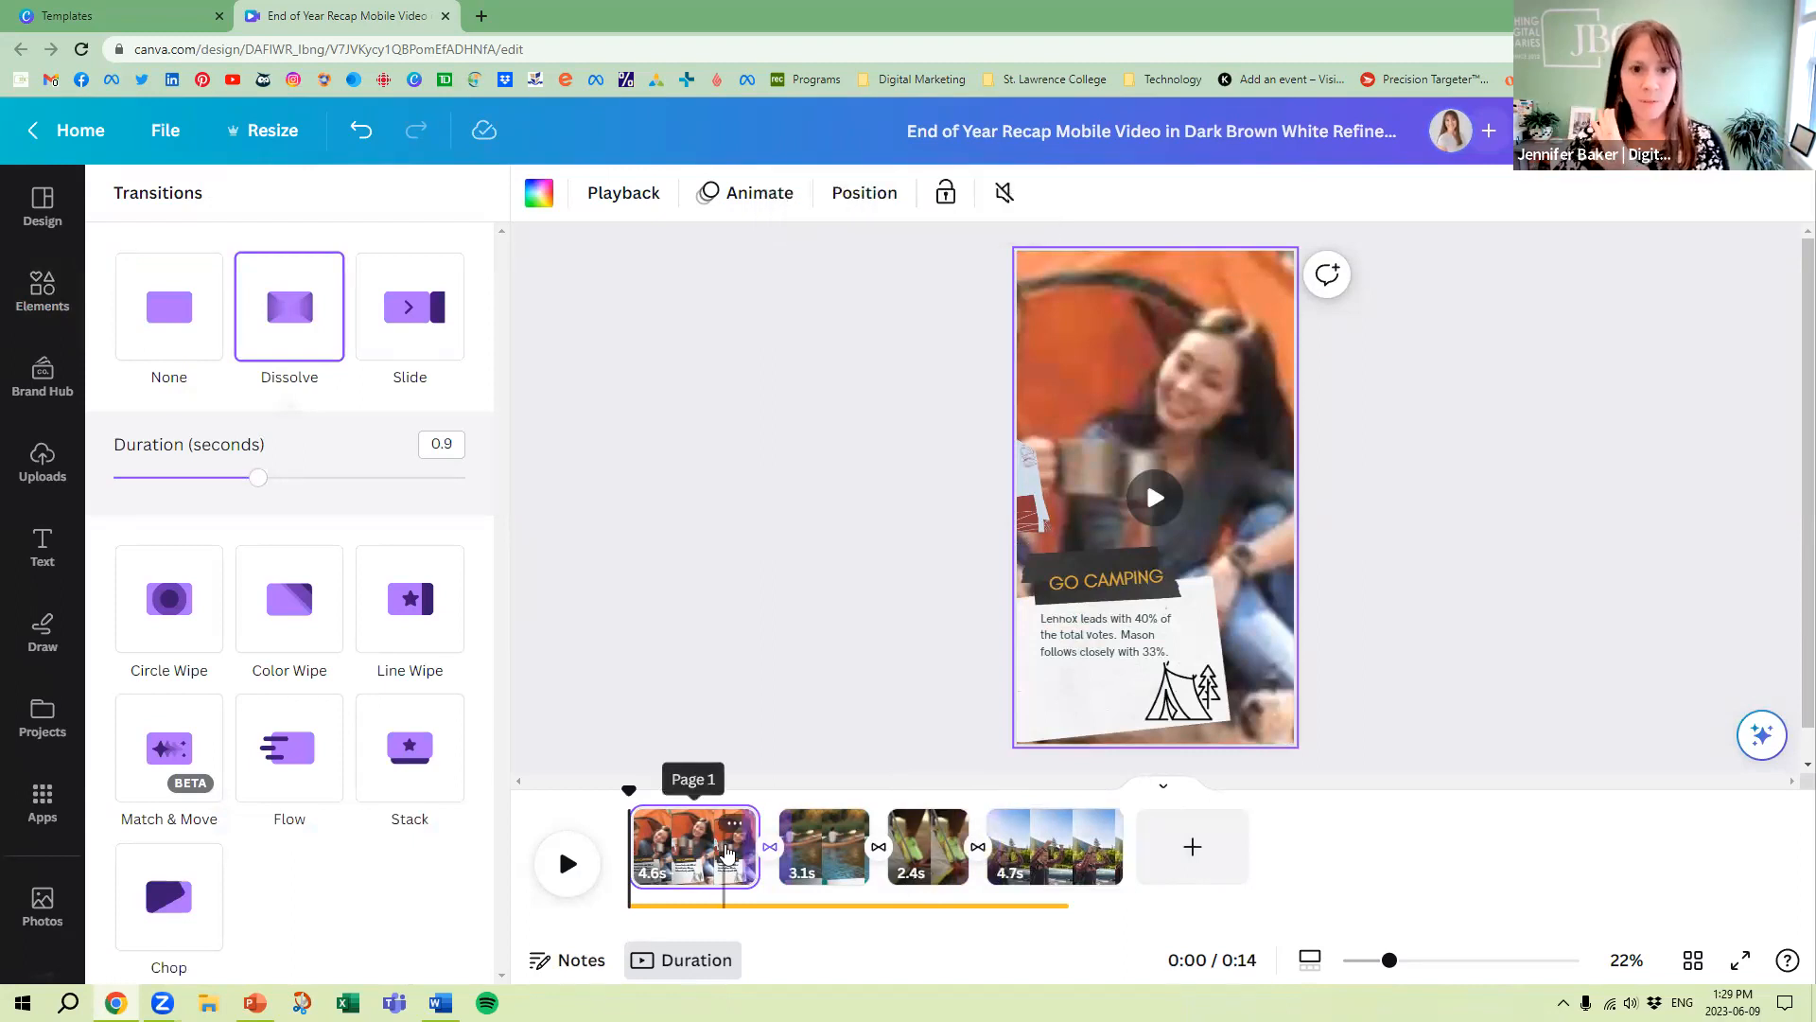
click(800, 511)
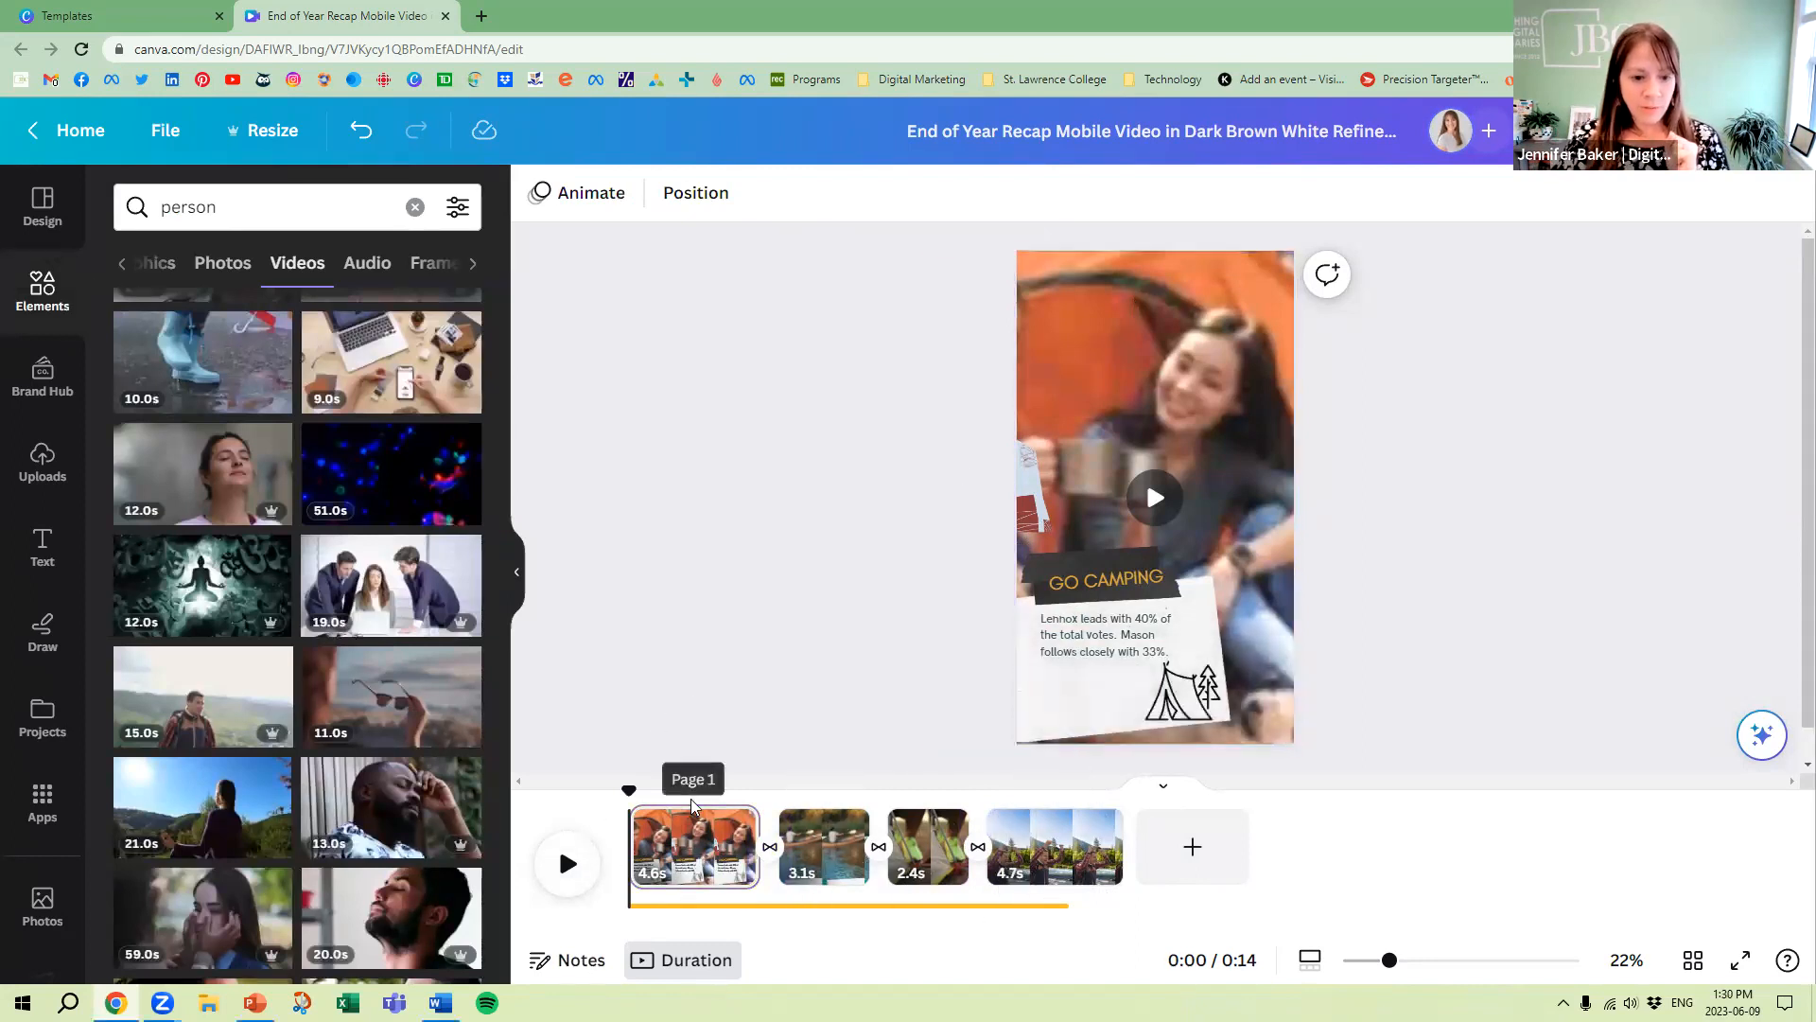
Try playback speeds of 2 and 0.25 on the first page's camping video, and set its speed to 2
click(694, 828)
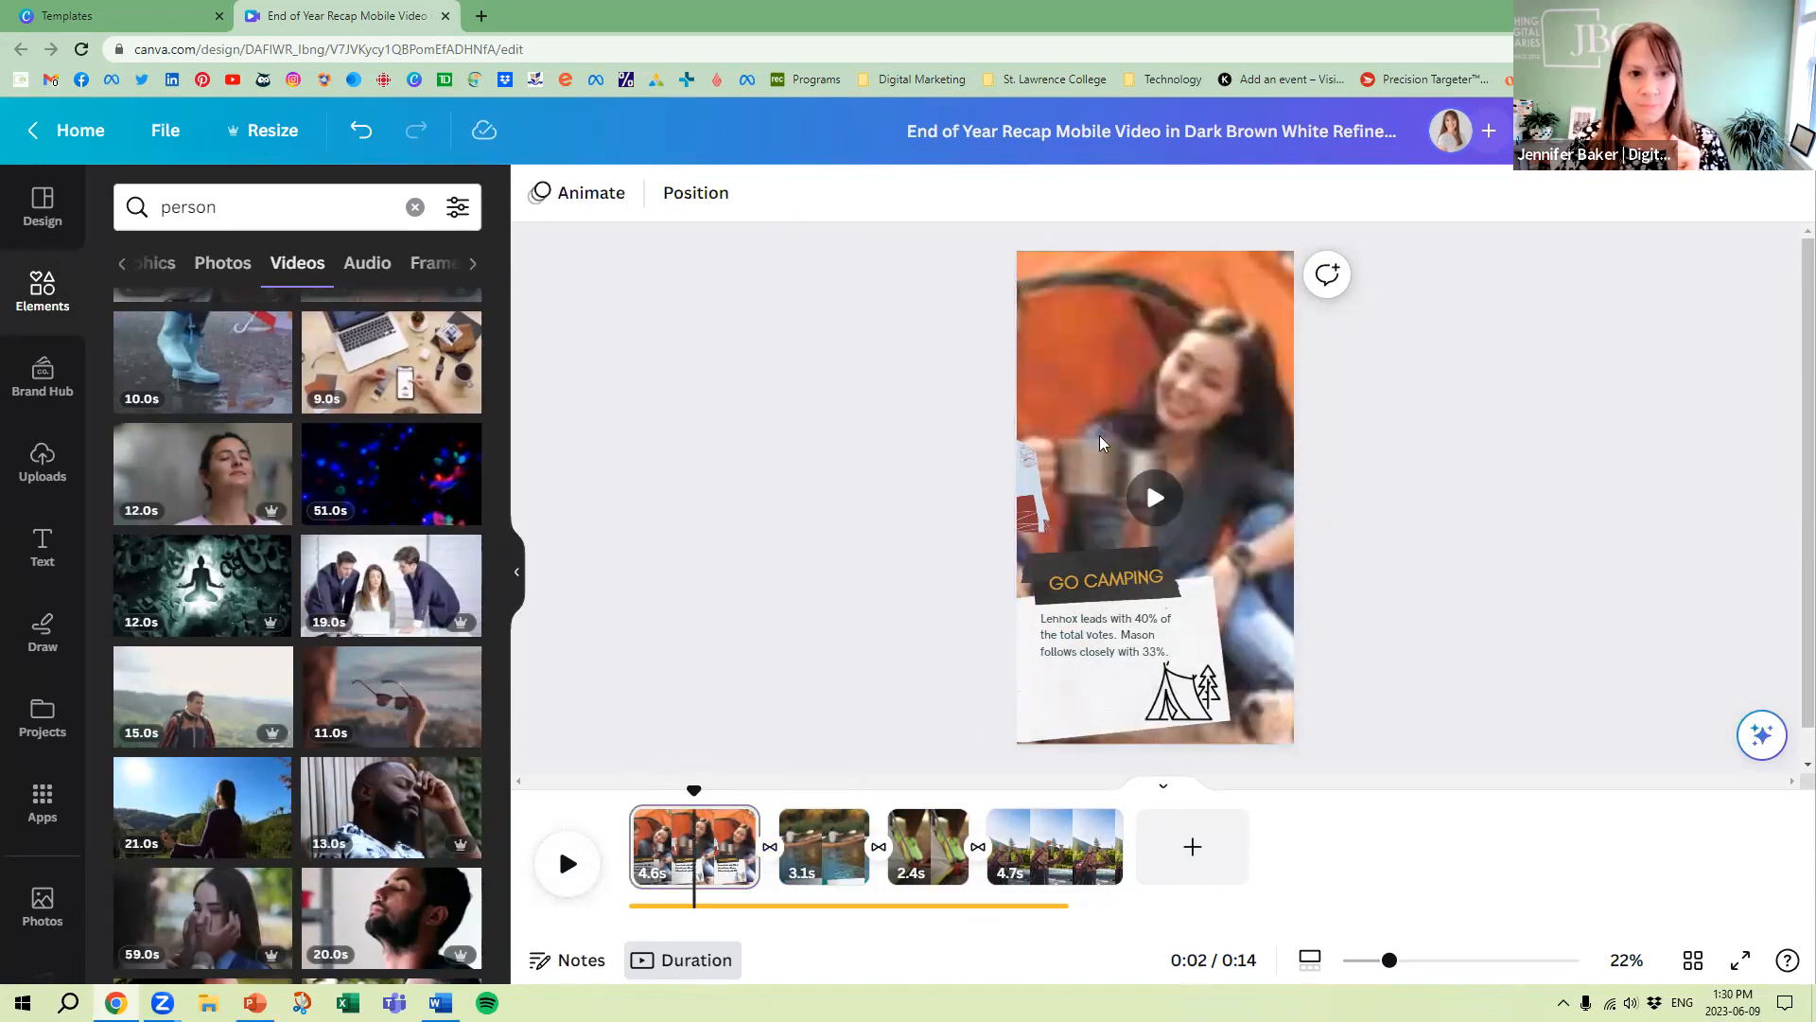
click(932, 253)
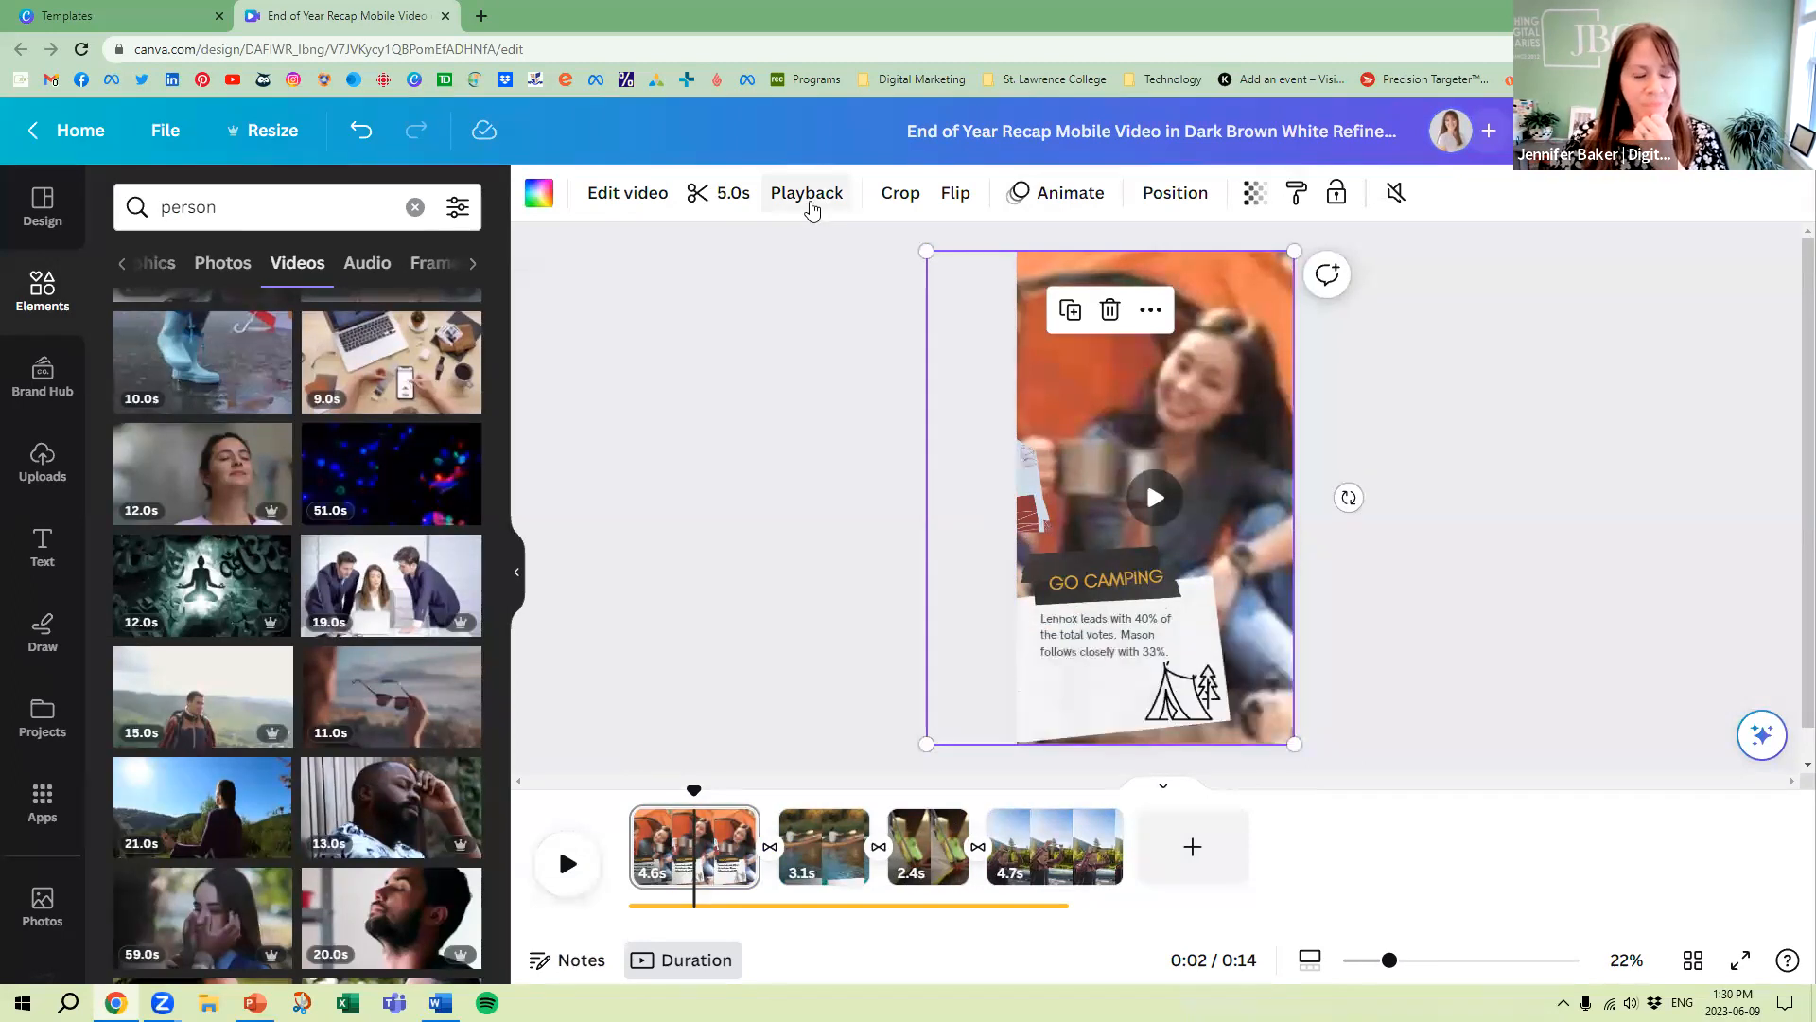
click(633, 192)
click(805, 199)
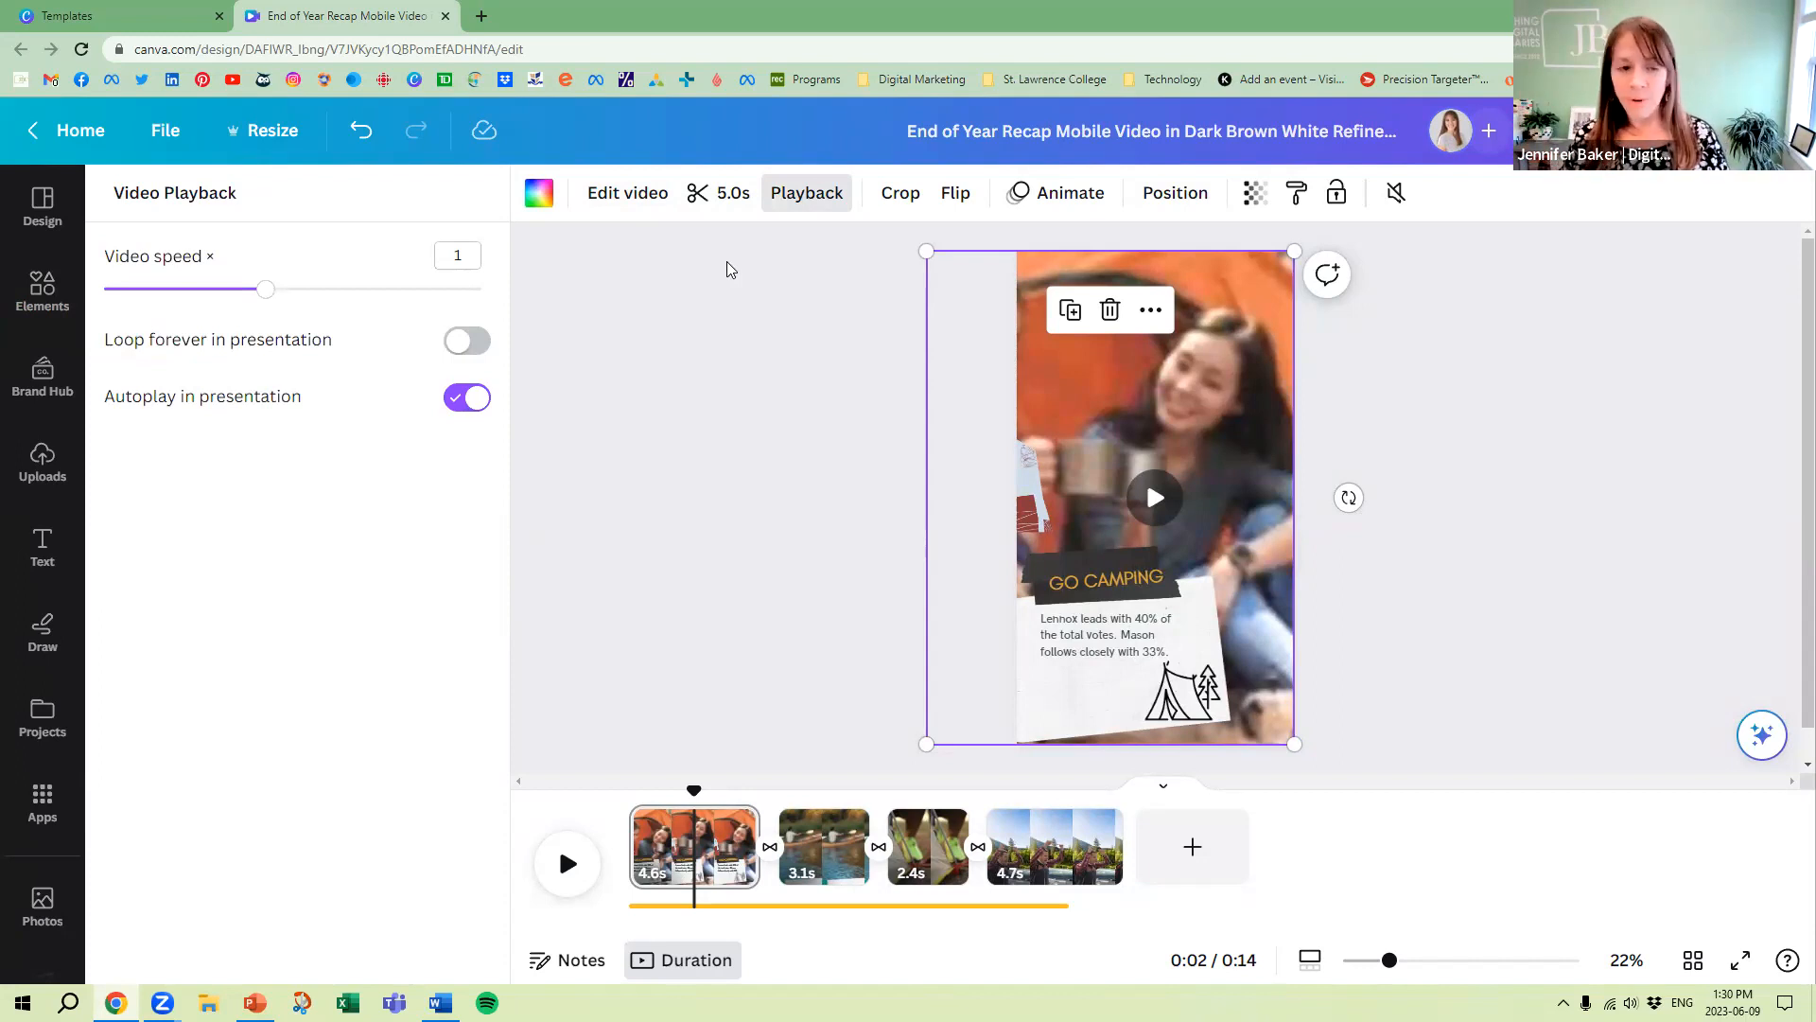
drag(266, 294, 482, 288)
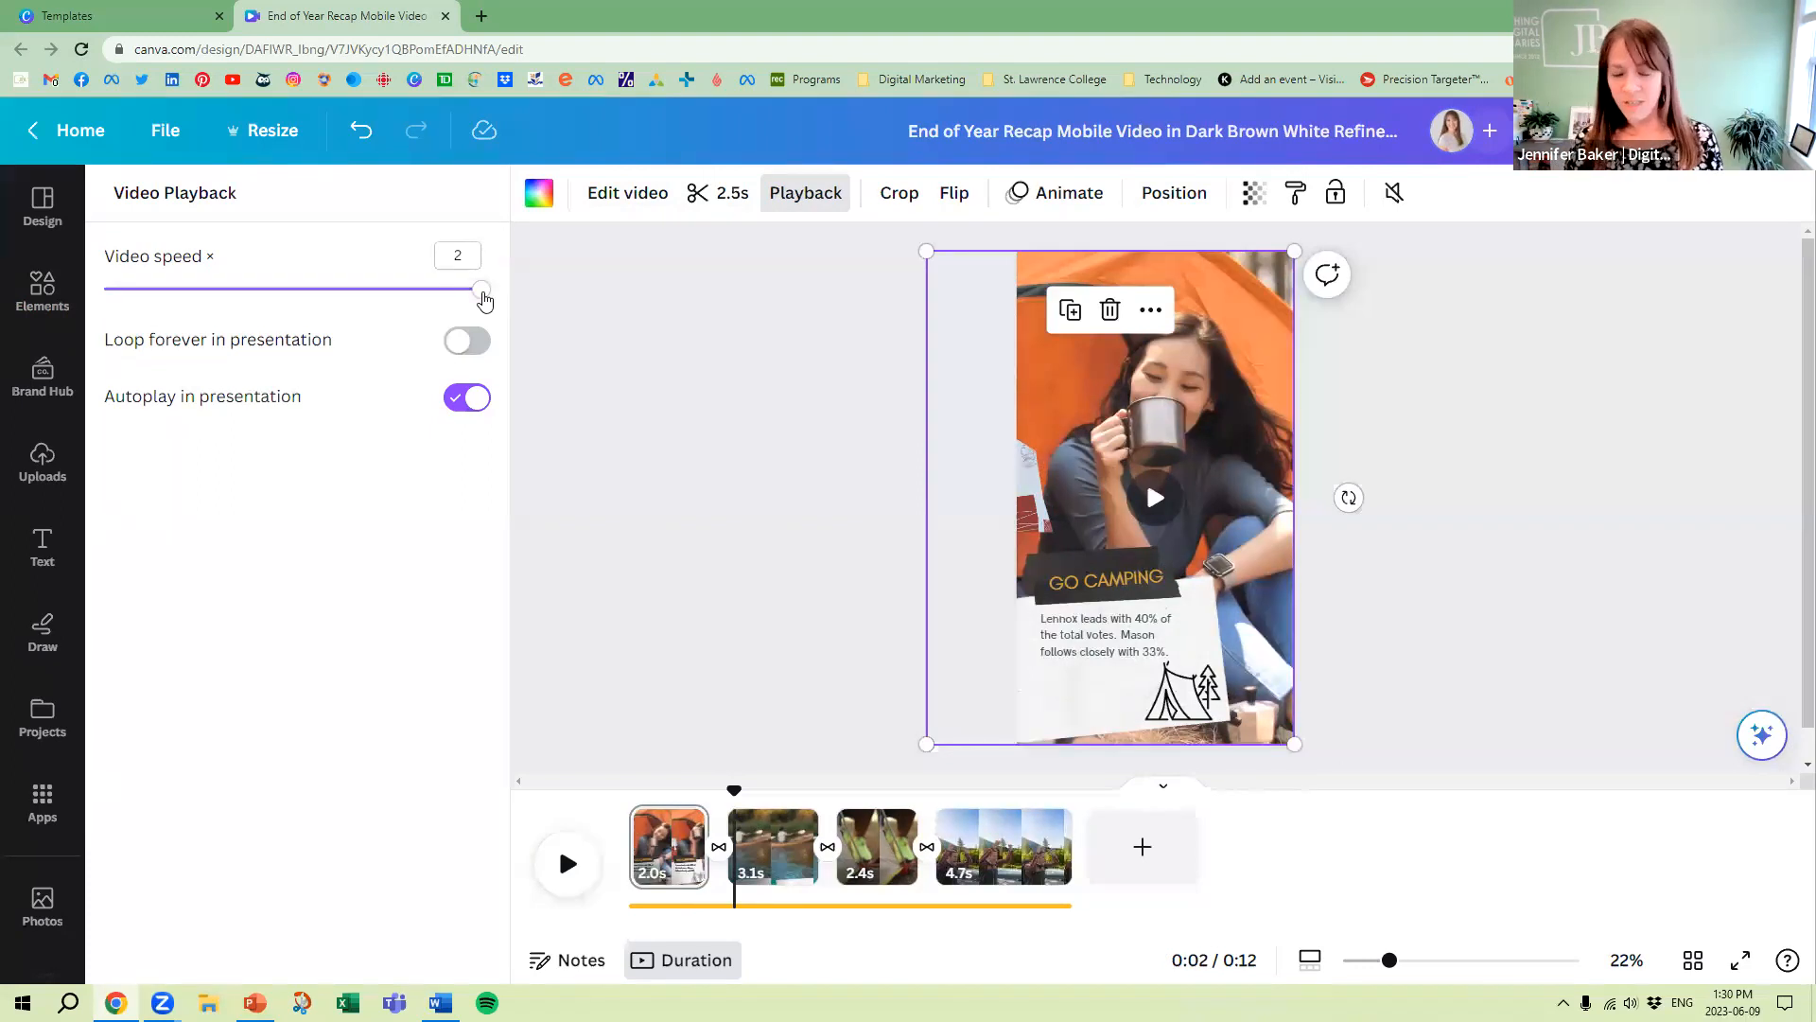
drag(482, 290, 57, 294)
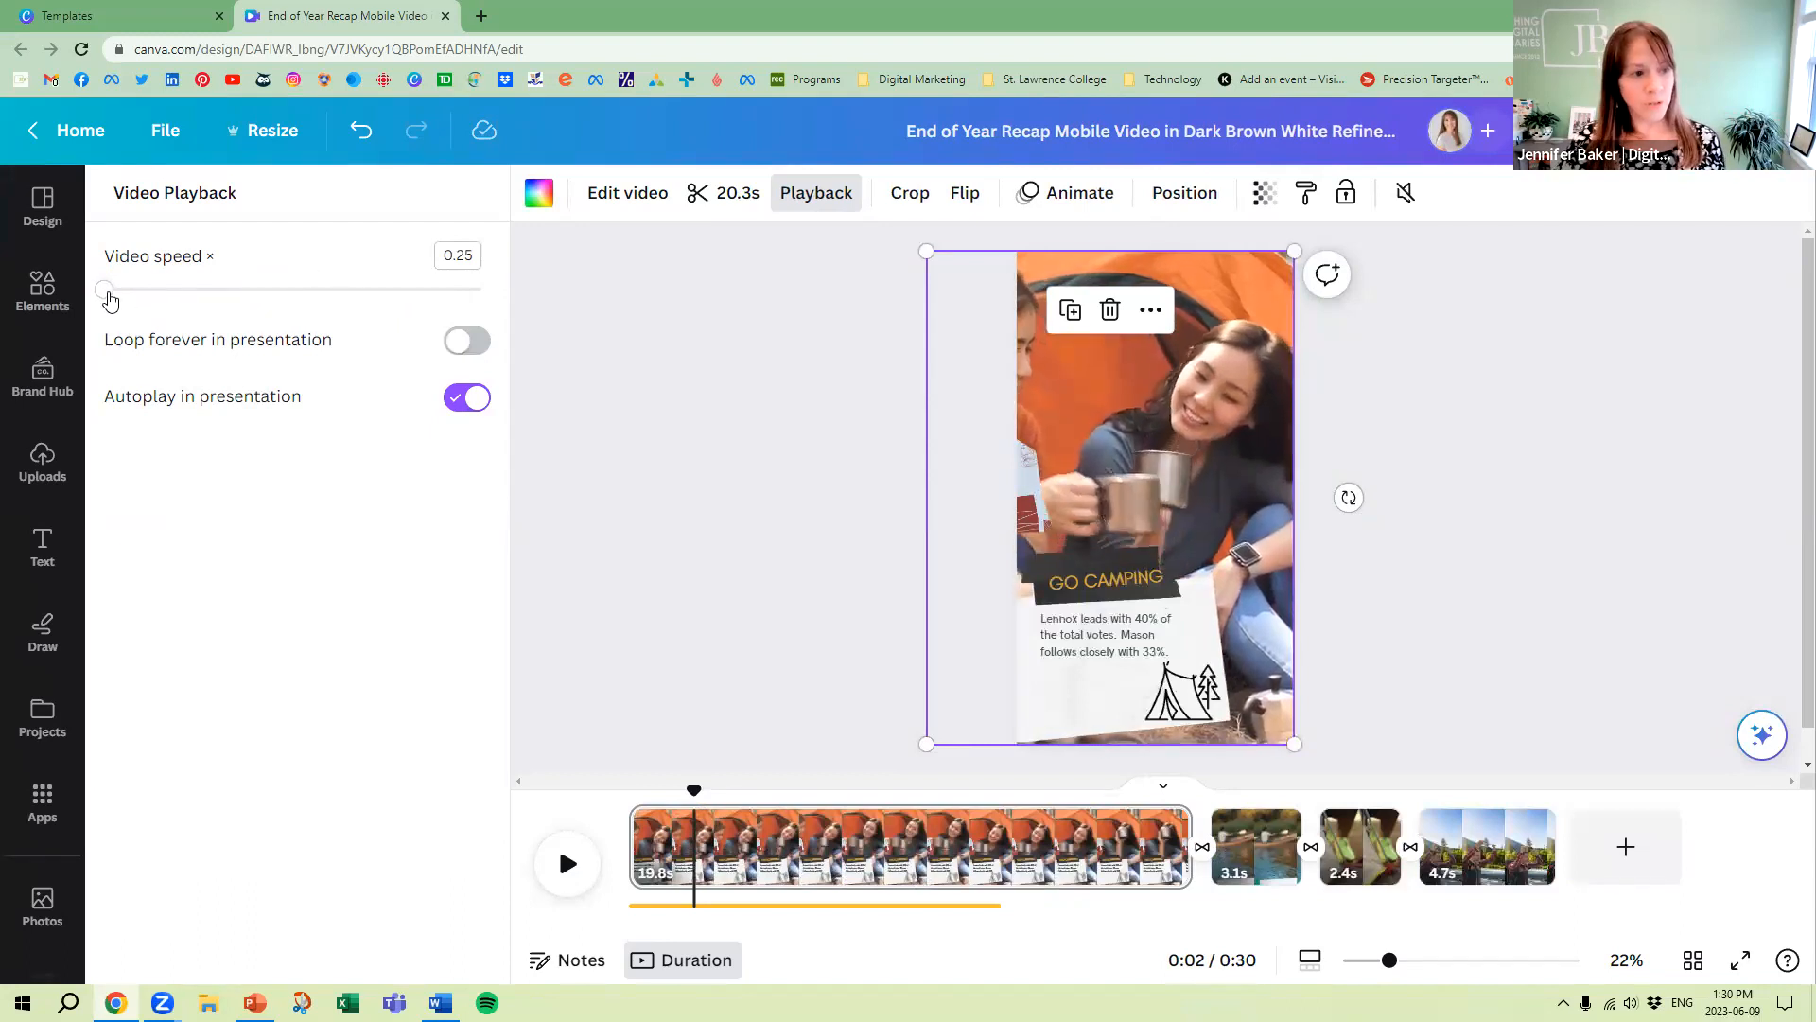
drag(167, 297, 519, 292)
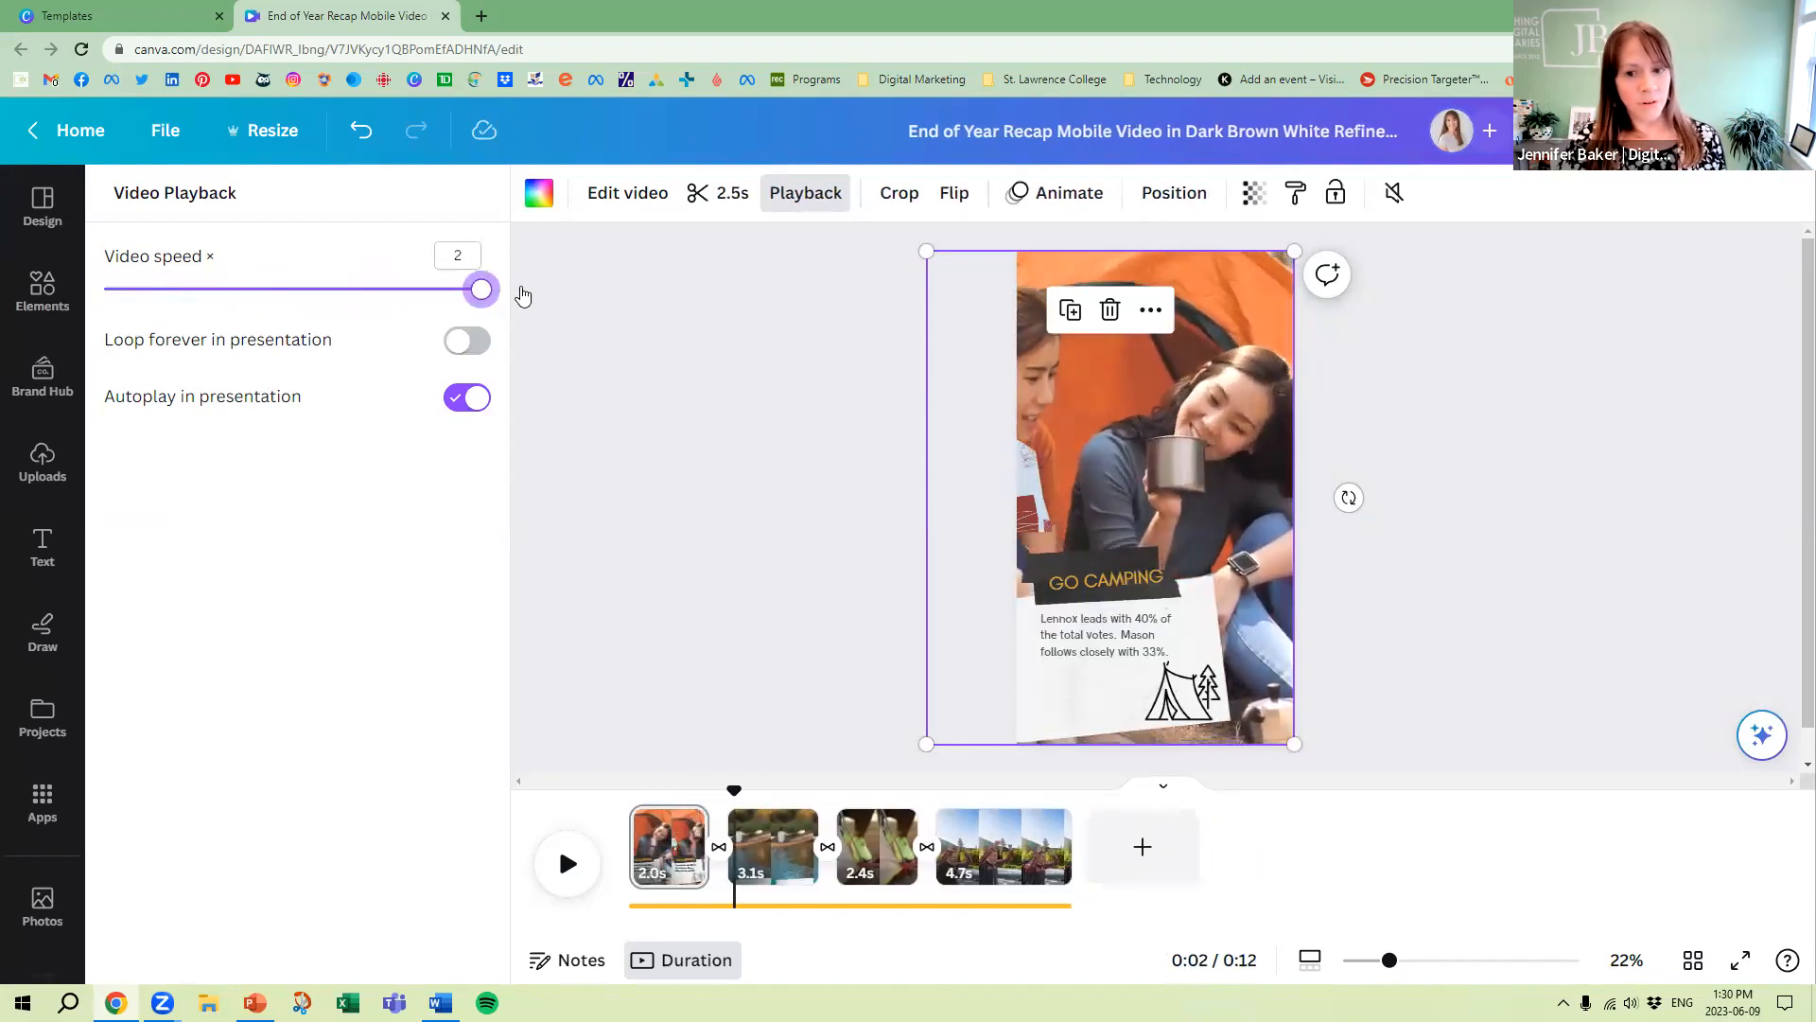
Reset the first page's camping video speed to 1, and set the third page's tent video speed to 2
click(266, 290)
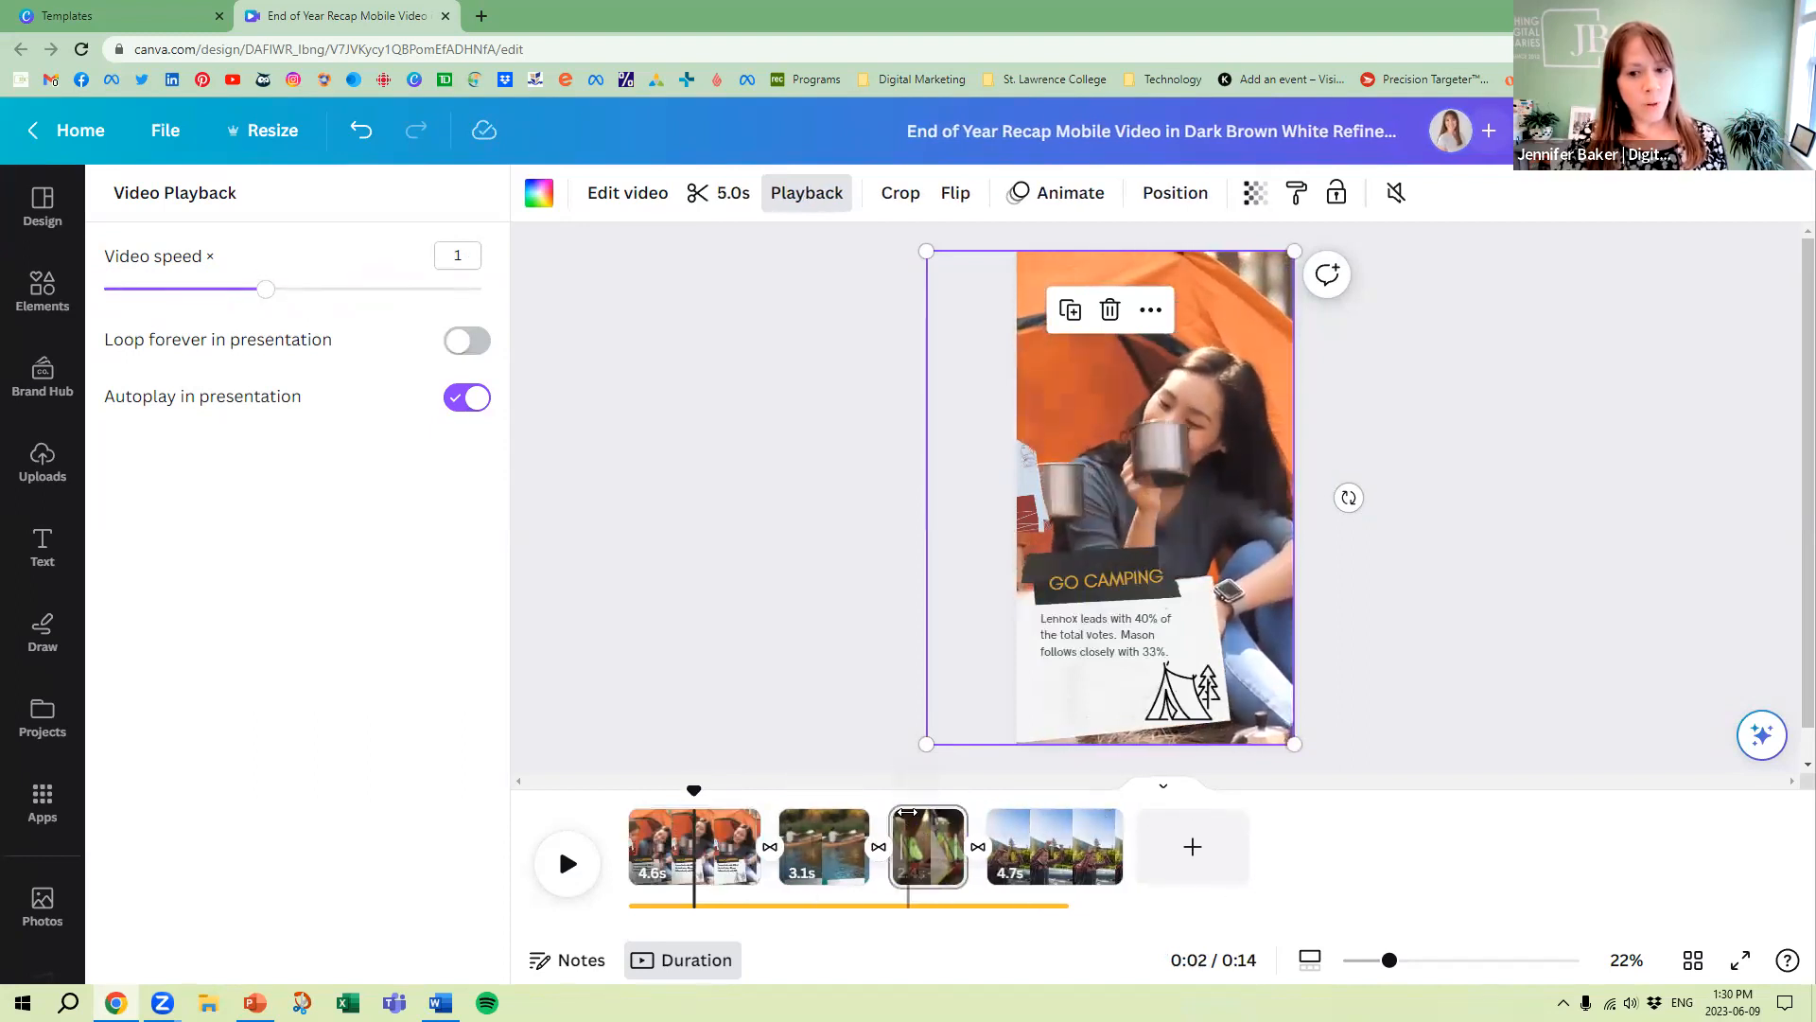
click(910, 820)
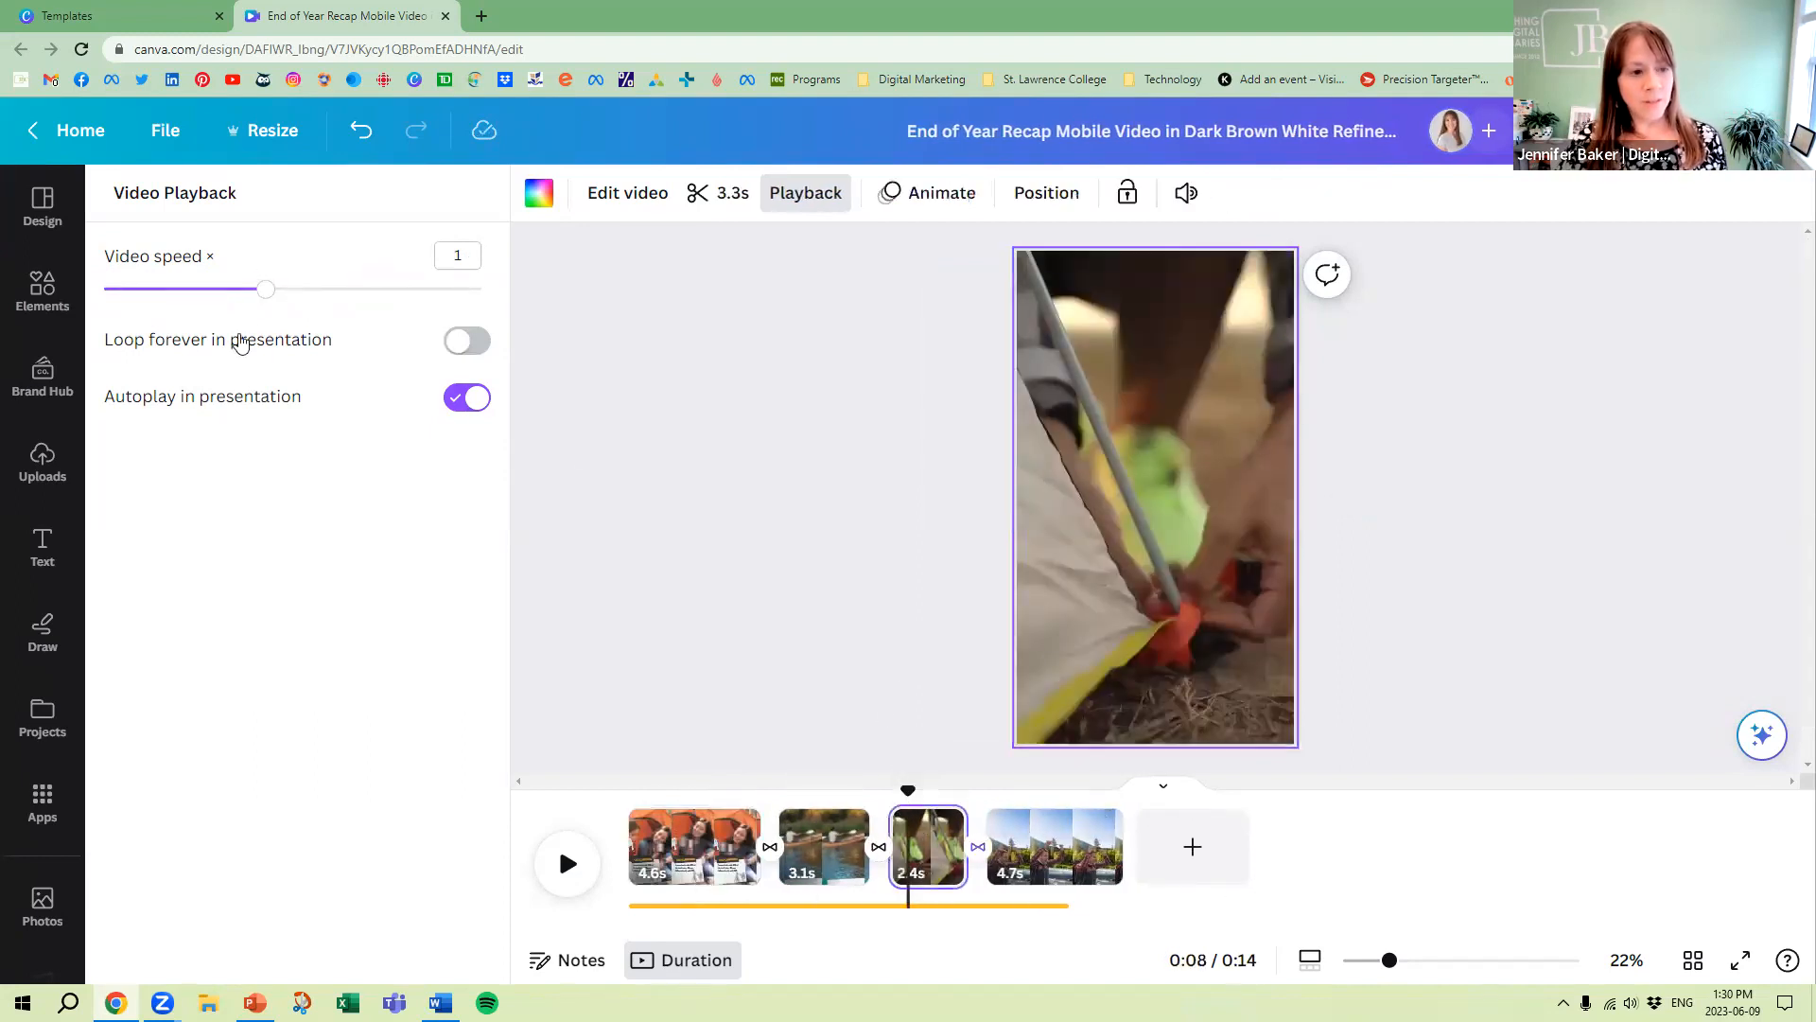
drag(342, 299, 507, 303)
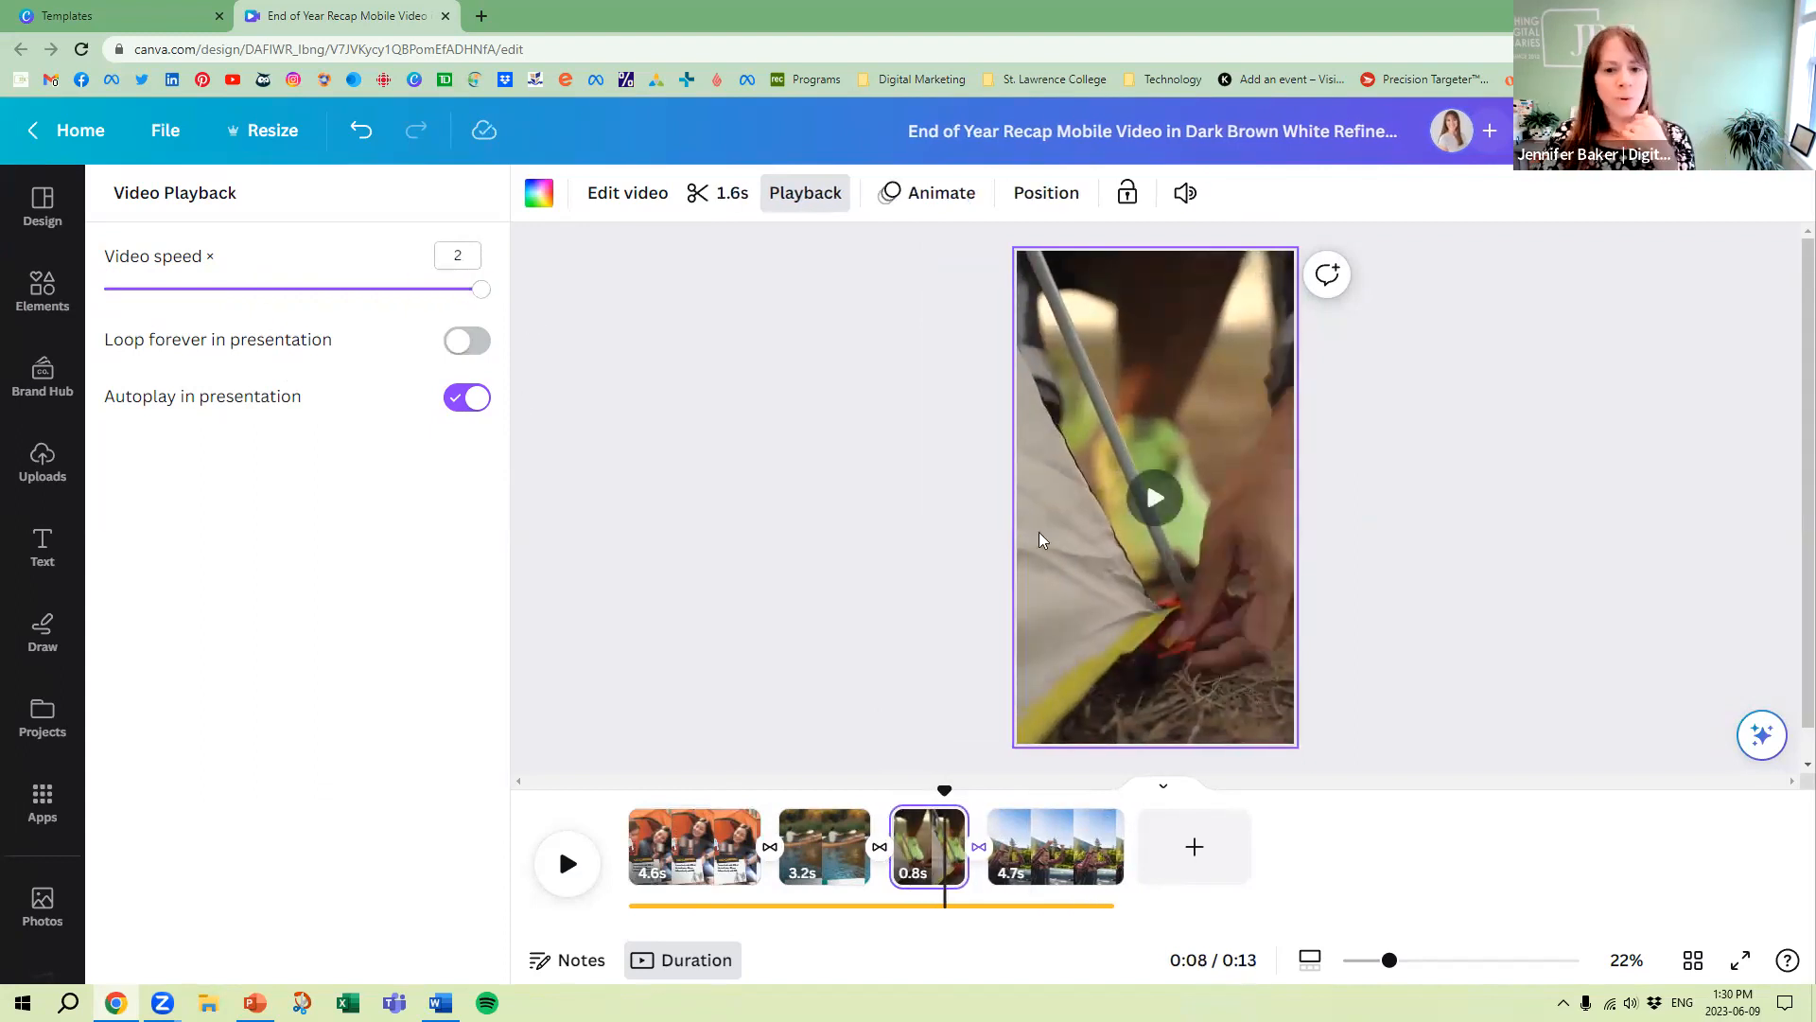
click(1154, 497)
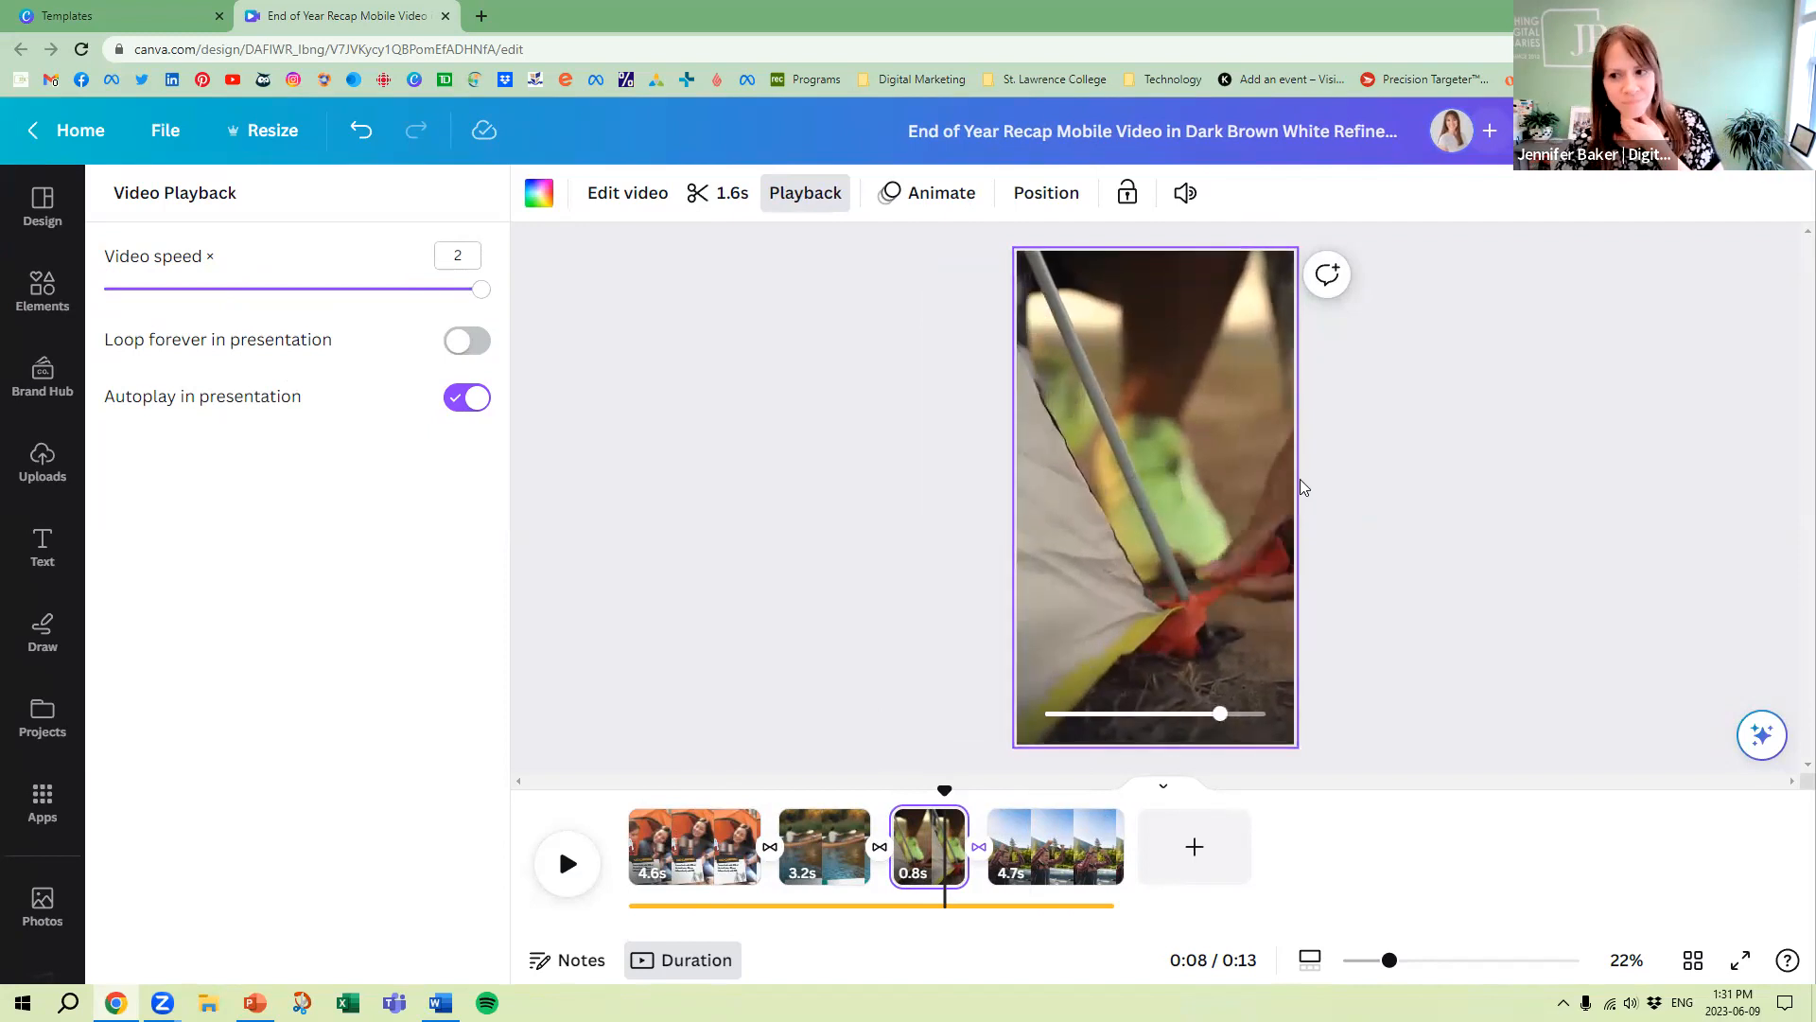
click(458, 256)
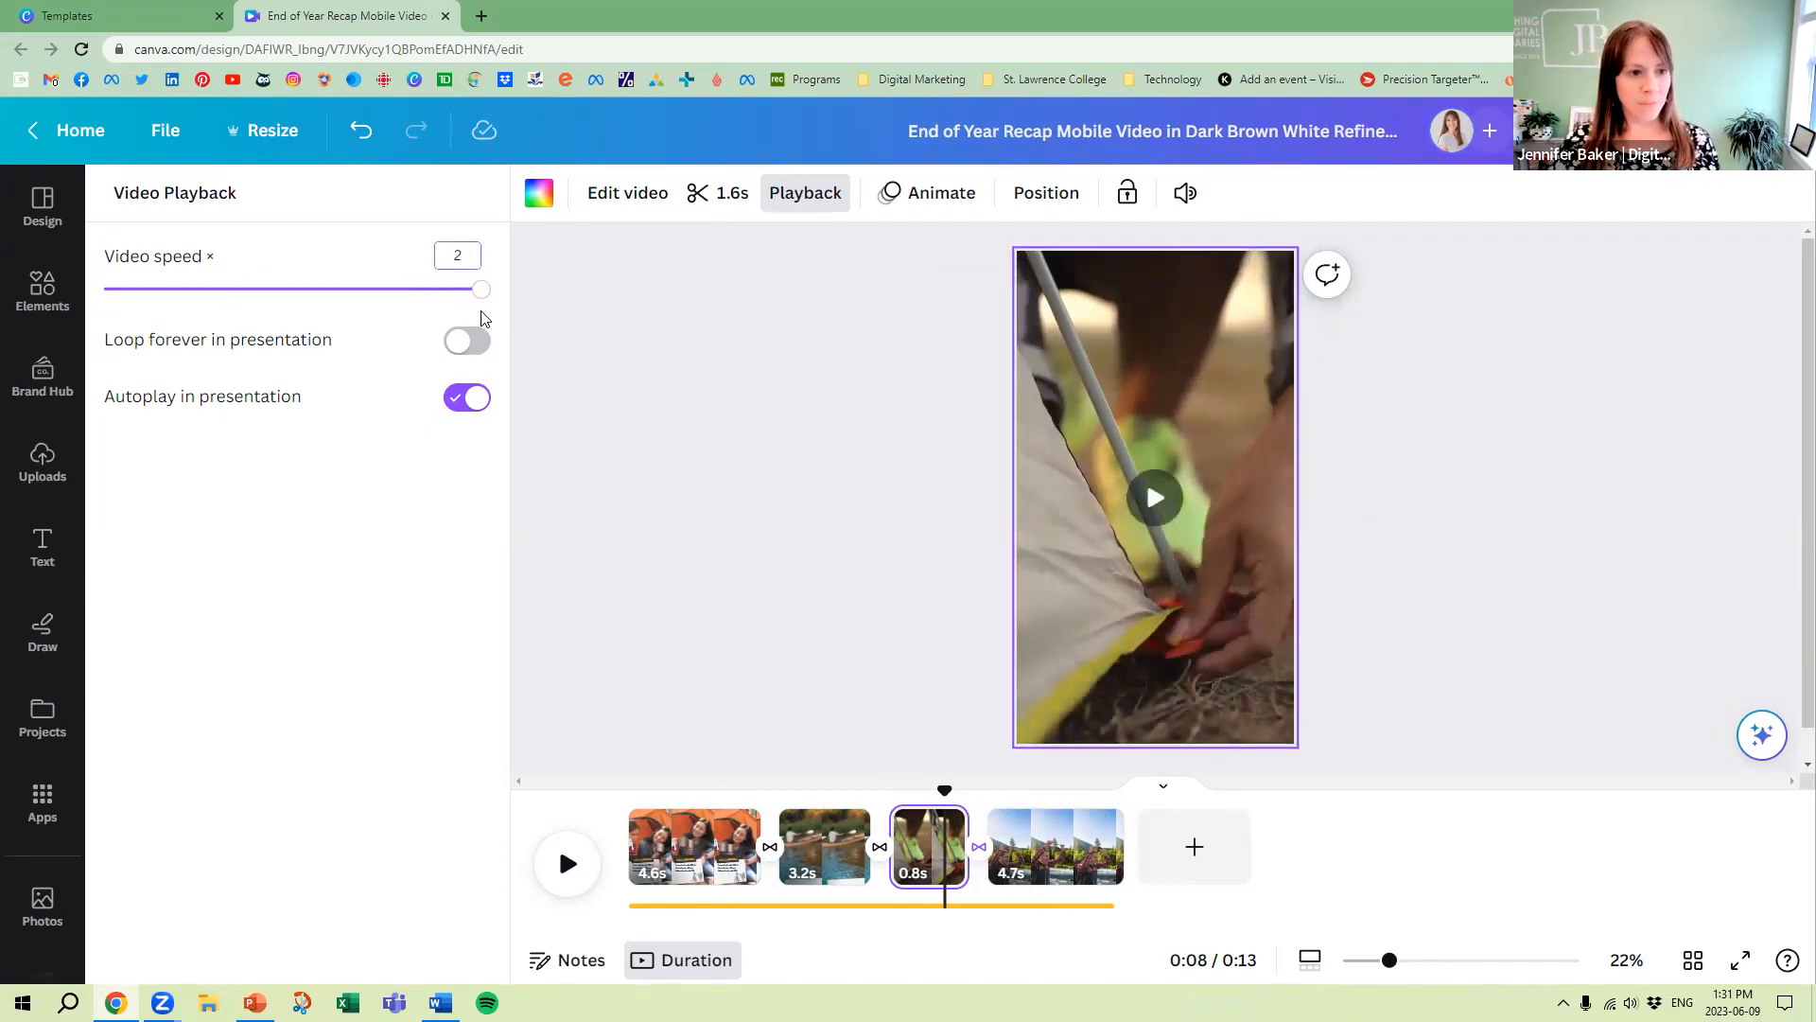
Turn endless presentation looping on and off again for the tent video, and view the fourth page's playback settings
click(476, 342)
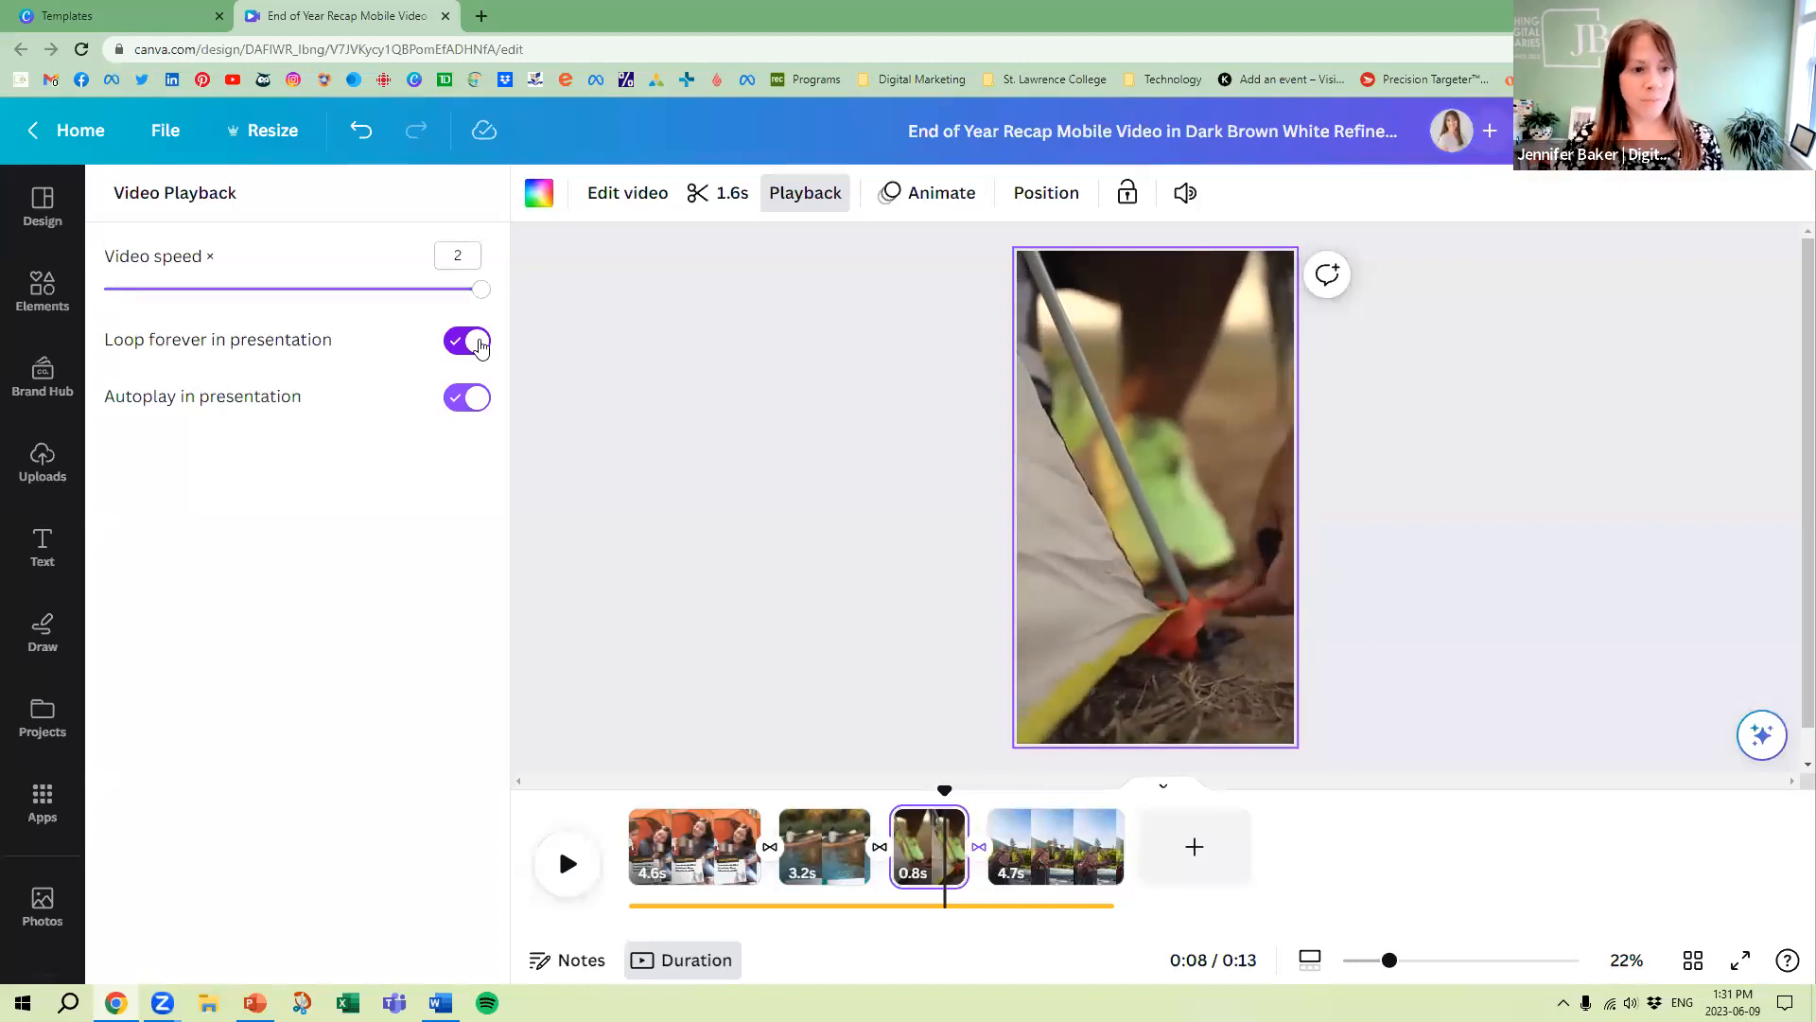
click(478, 343)
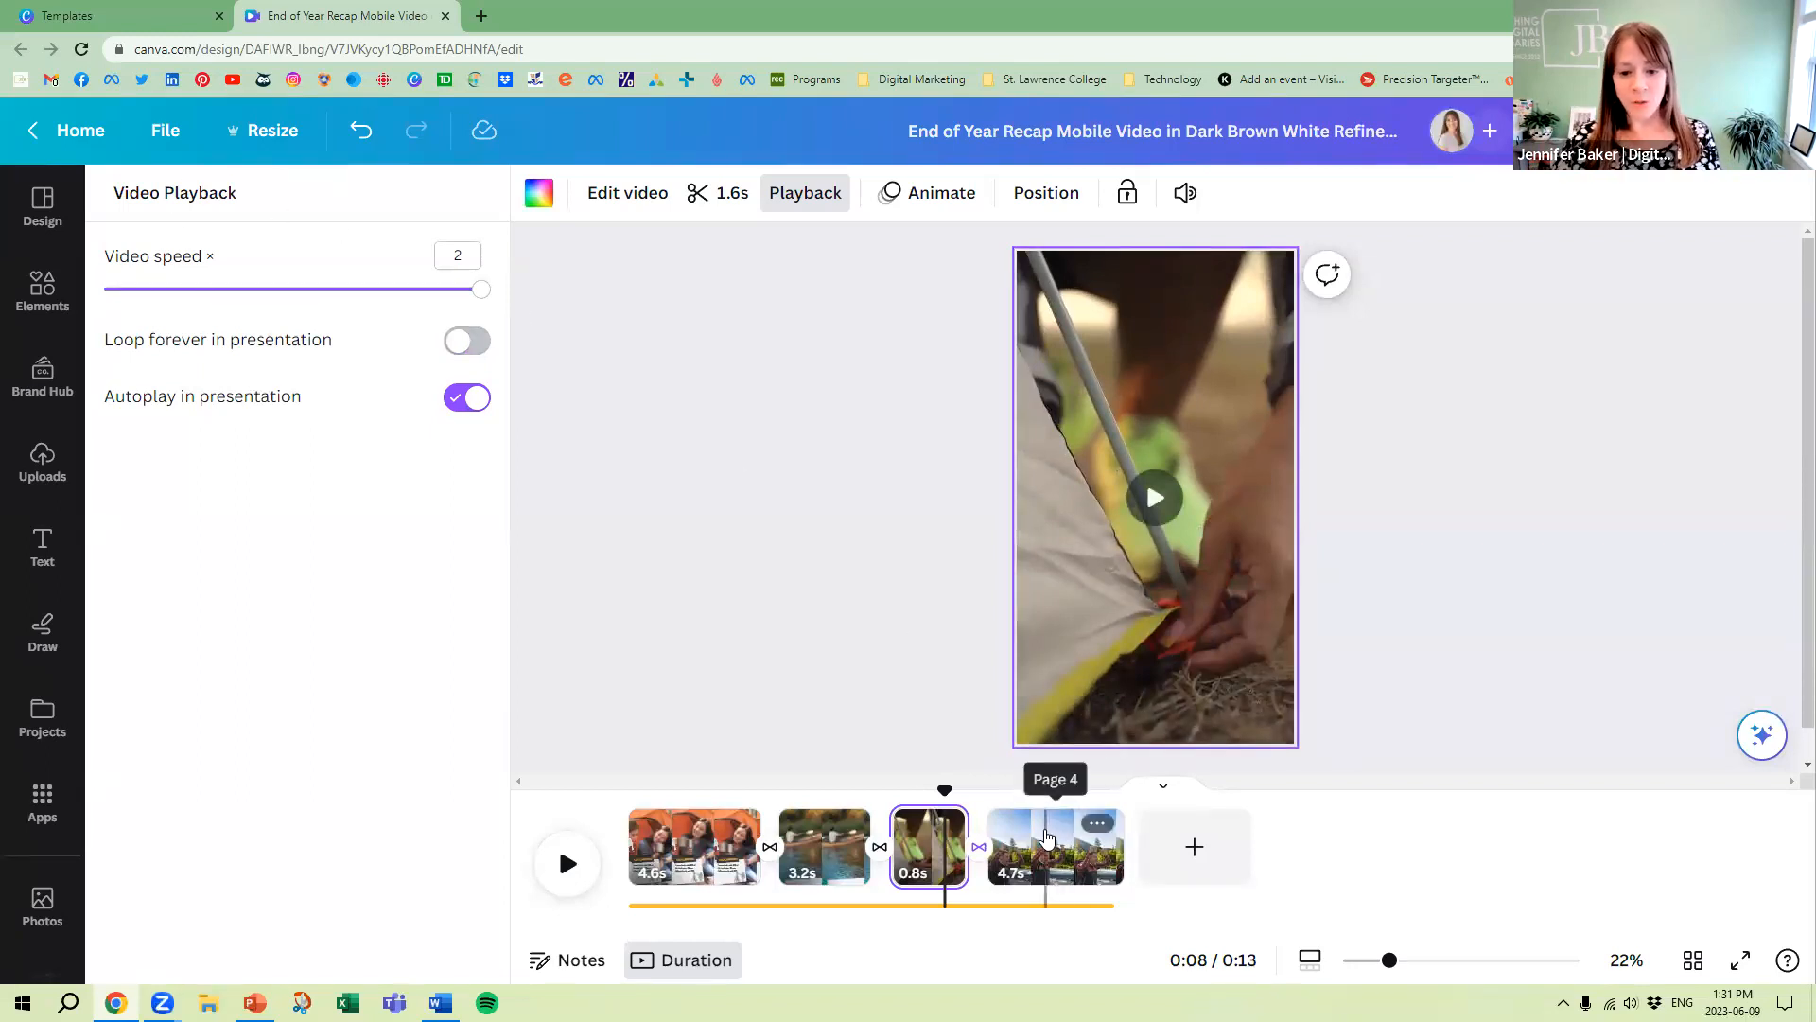
click(1046, 832)
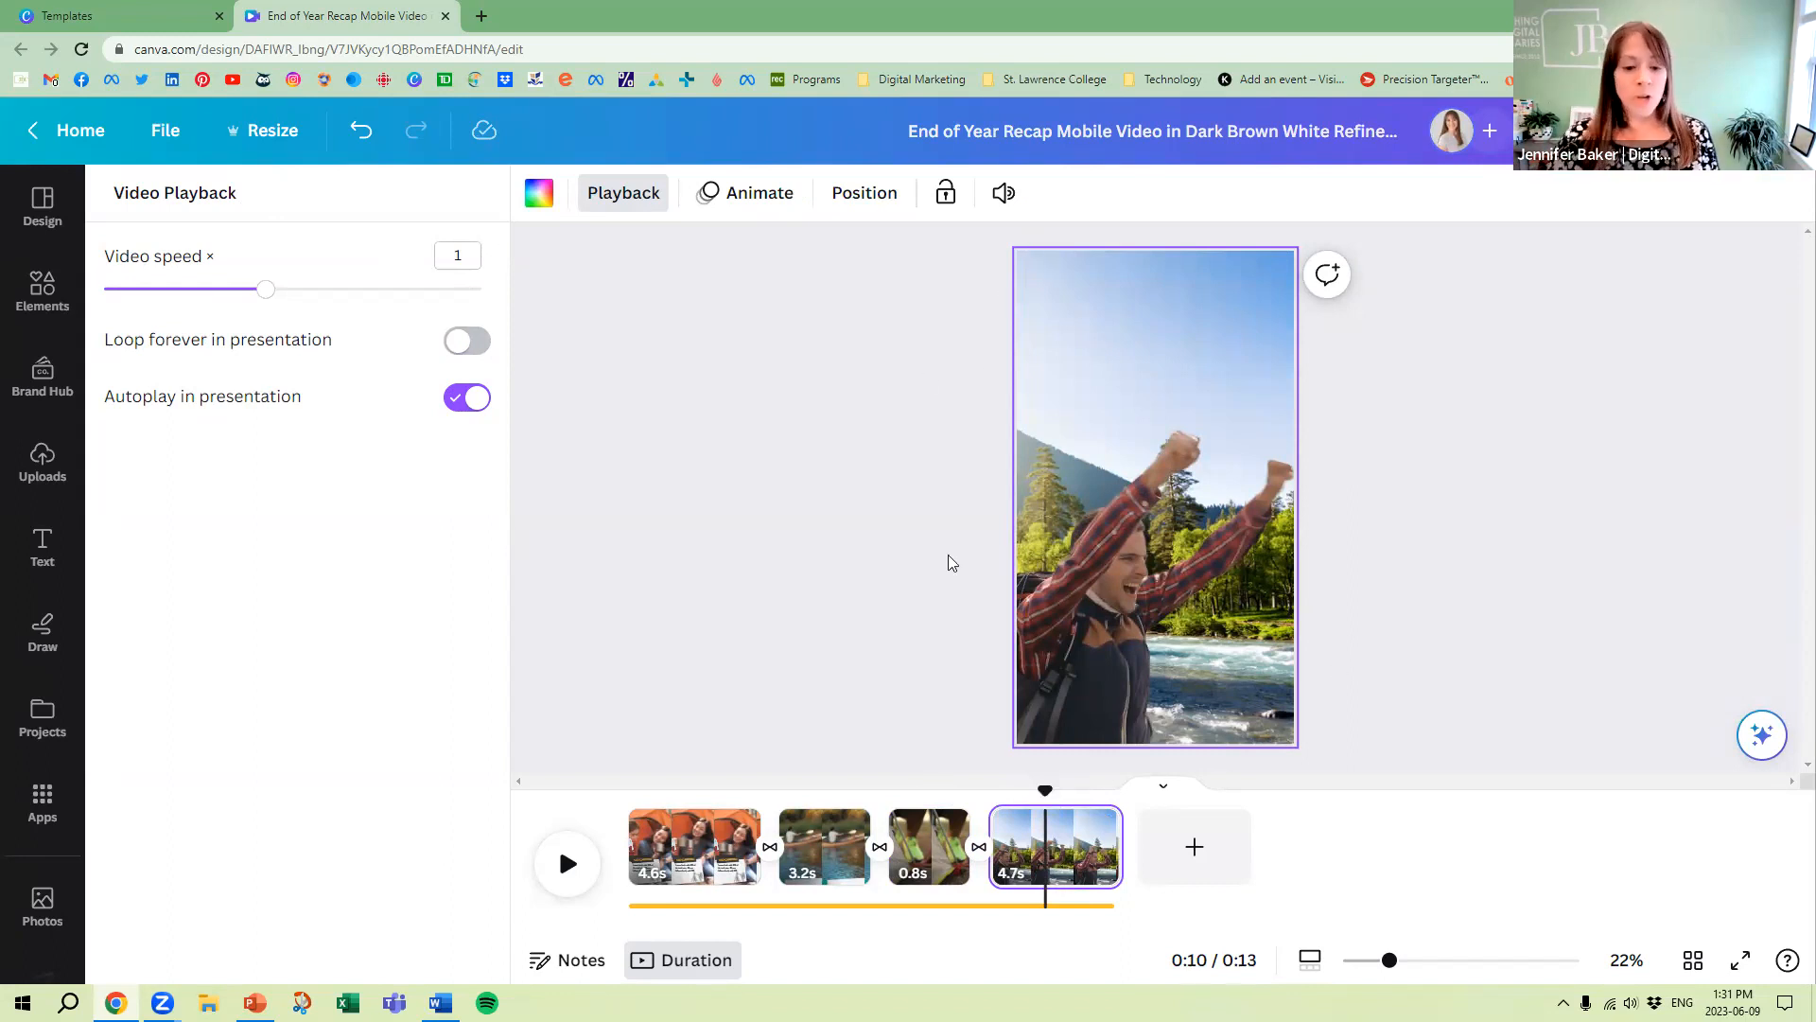
click(1113, 338)
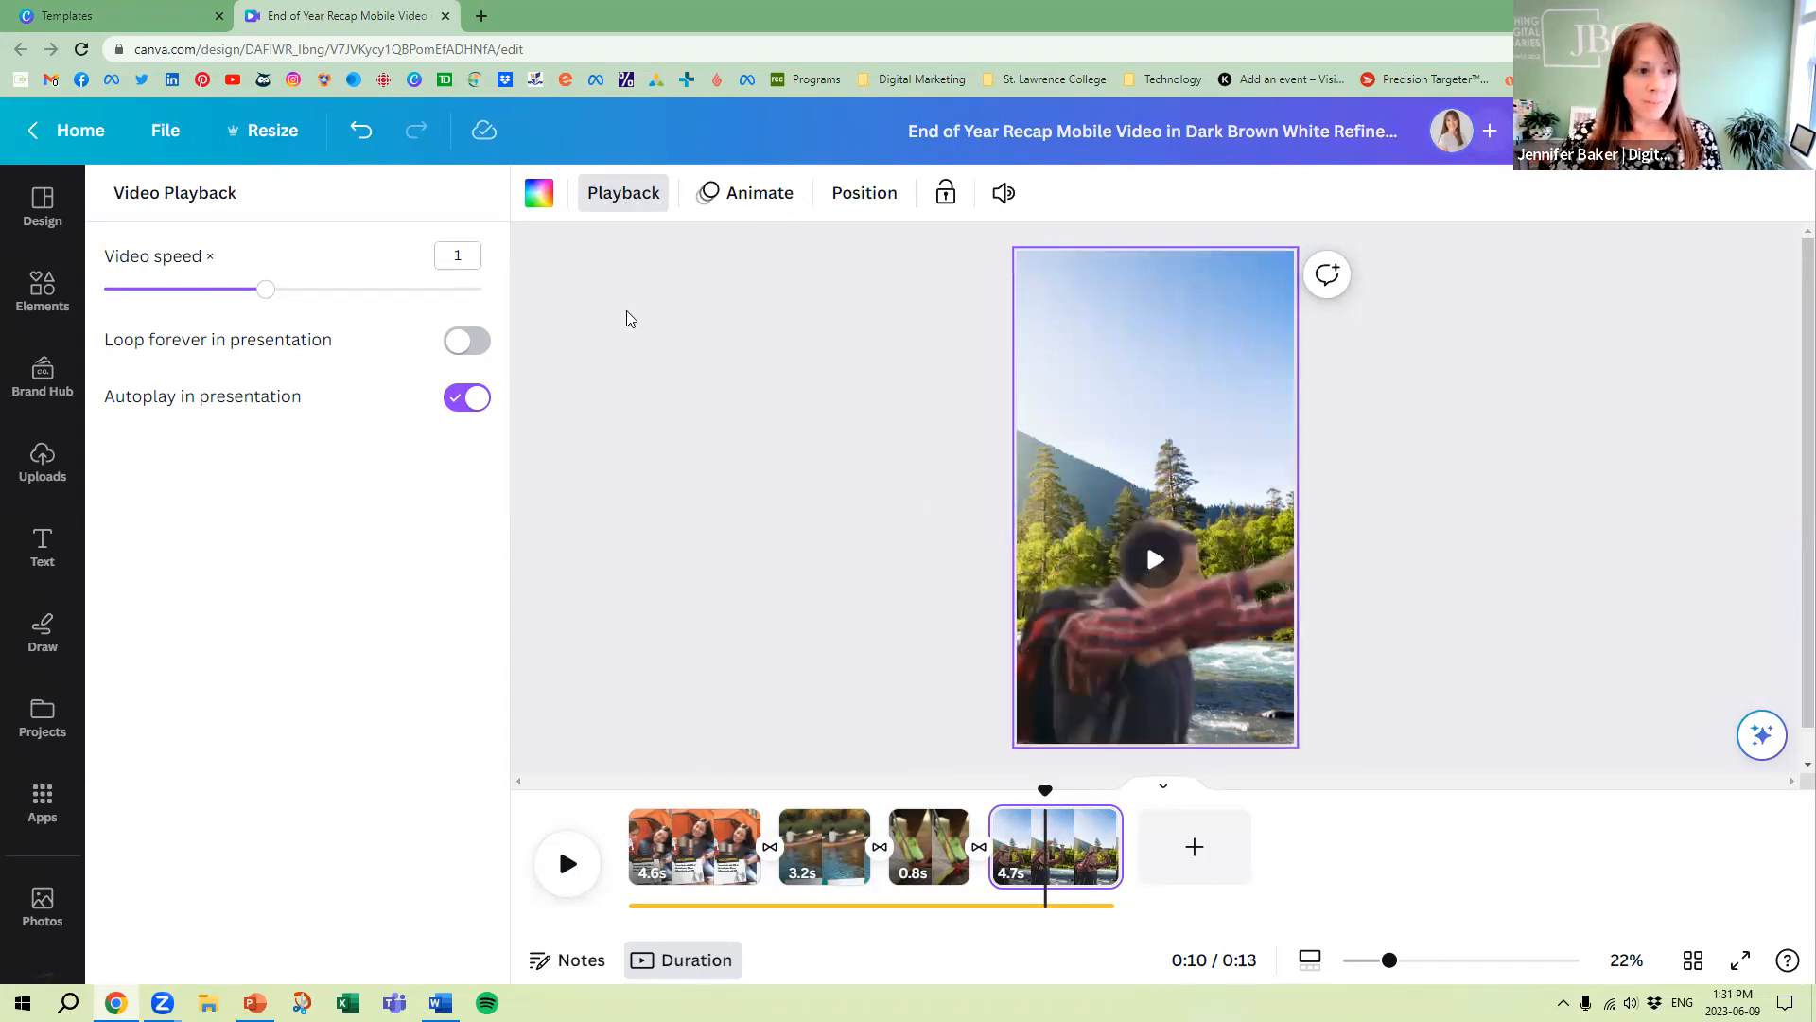
Try flipping the second page's canoe video horizontally, and flip it back to its original orientation
click(825, 847)
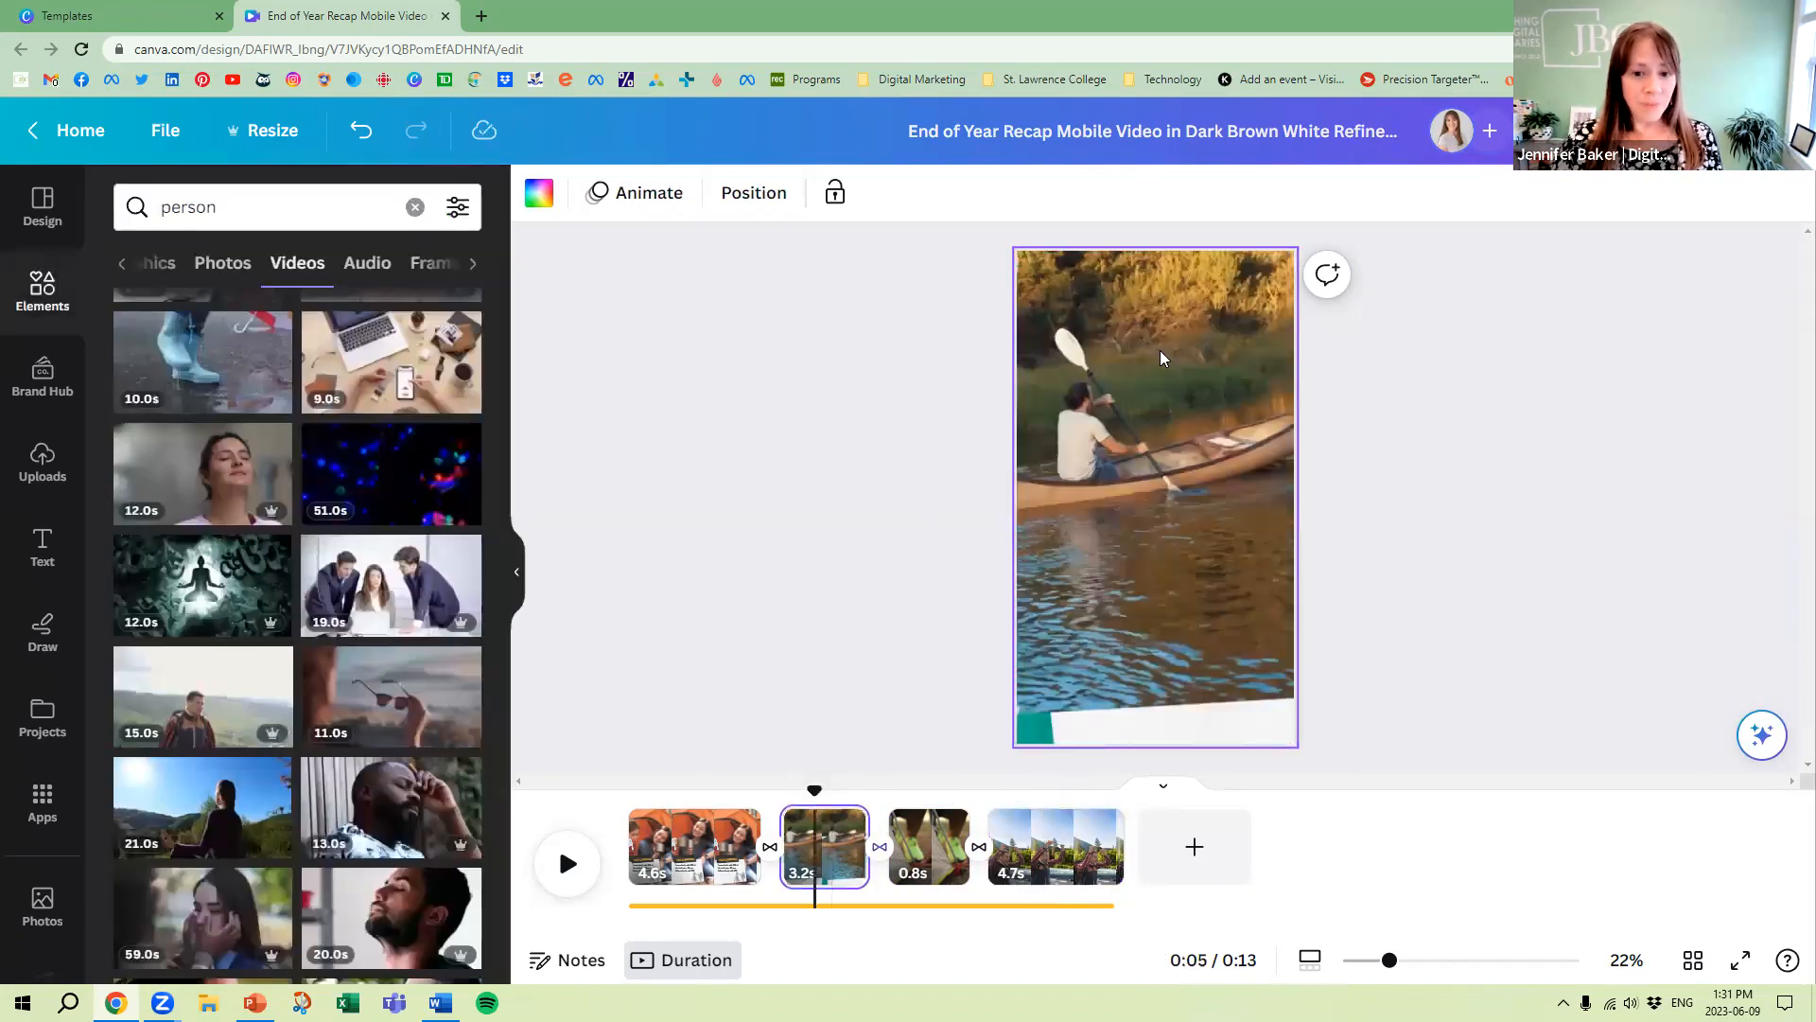
click(1173, 343)
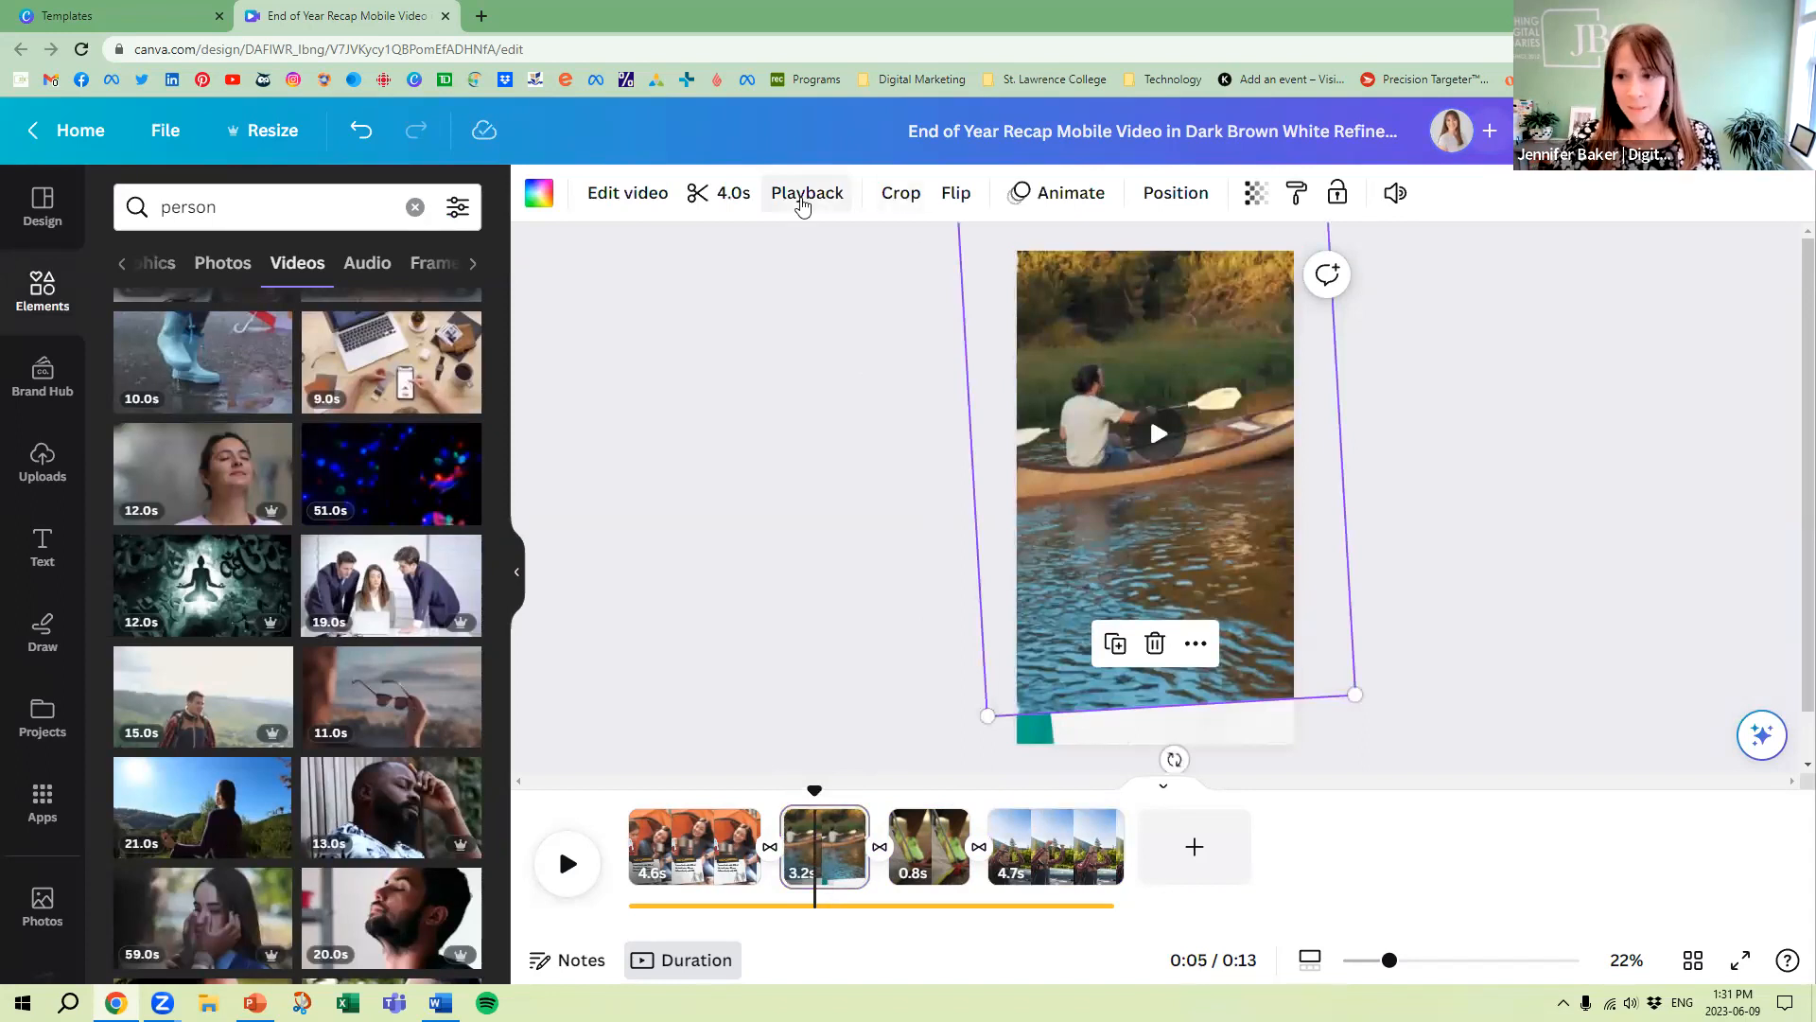
click(802, 205)
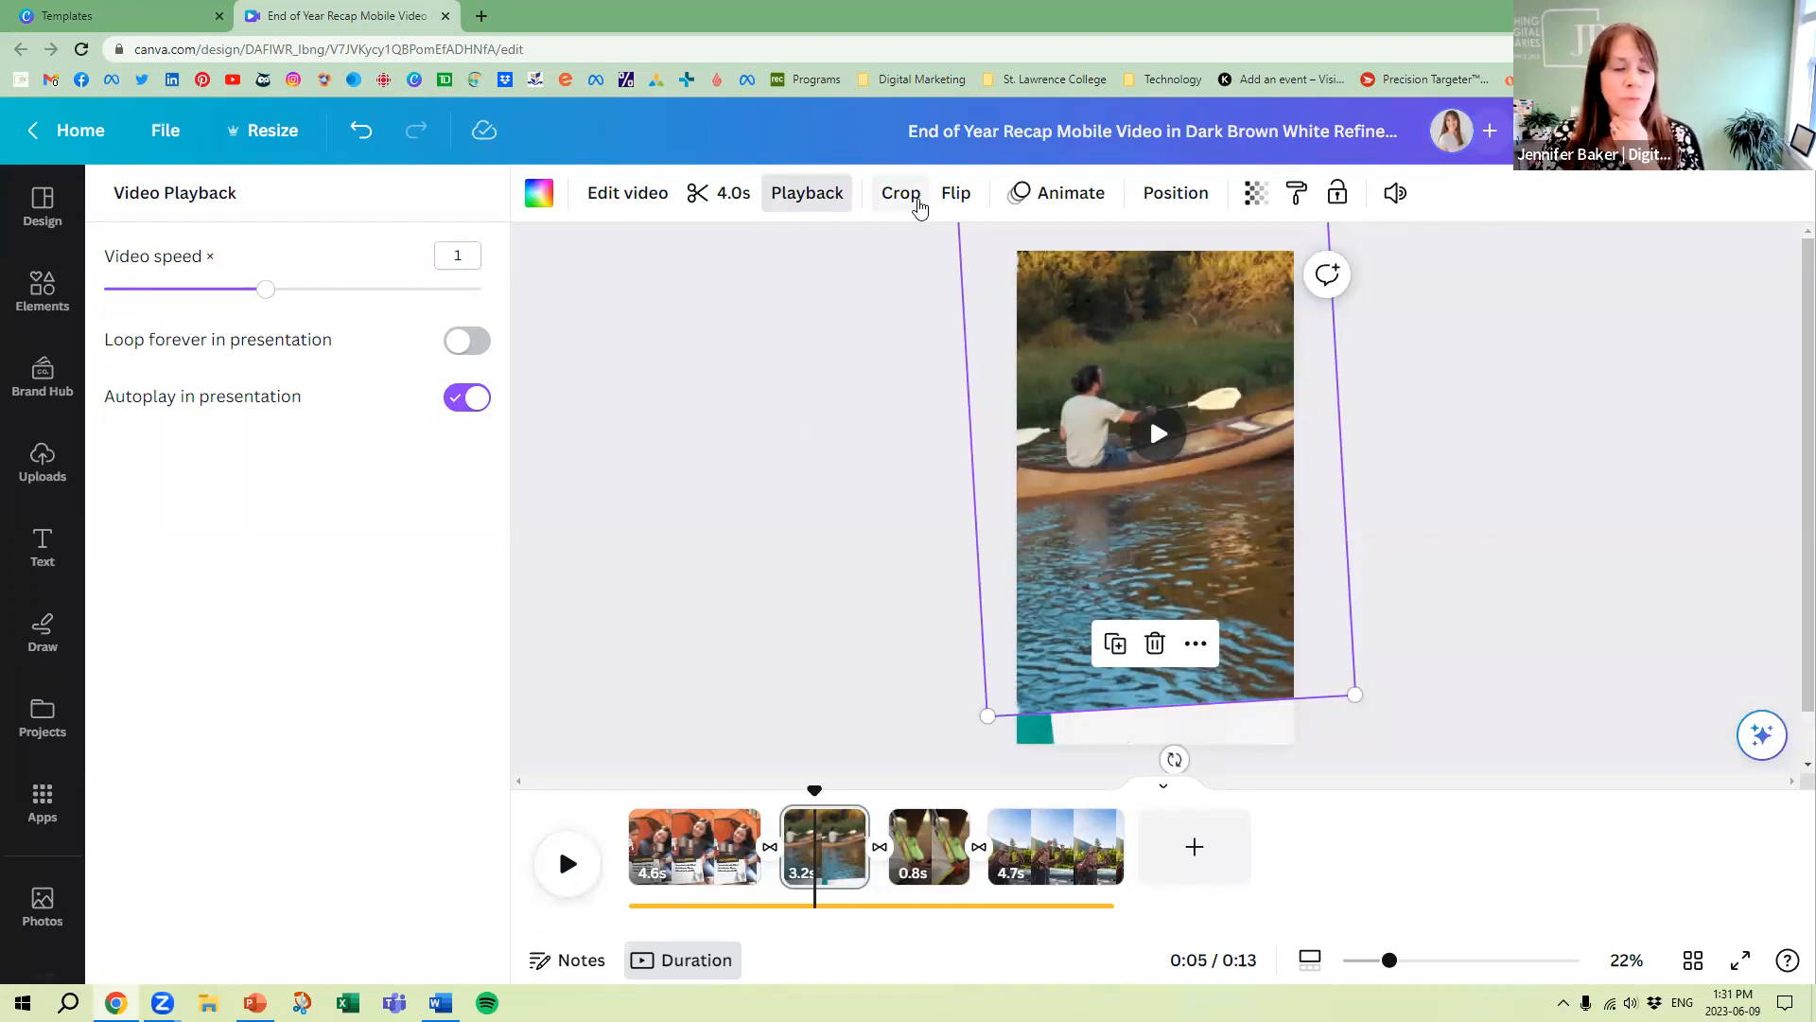
click(963, 207)
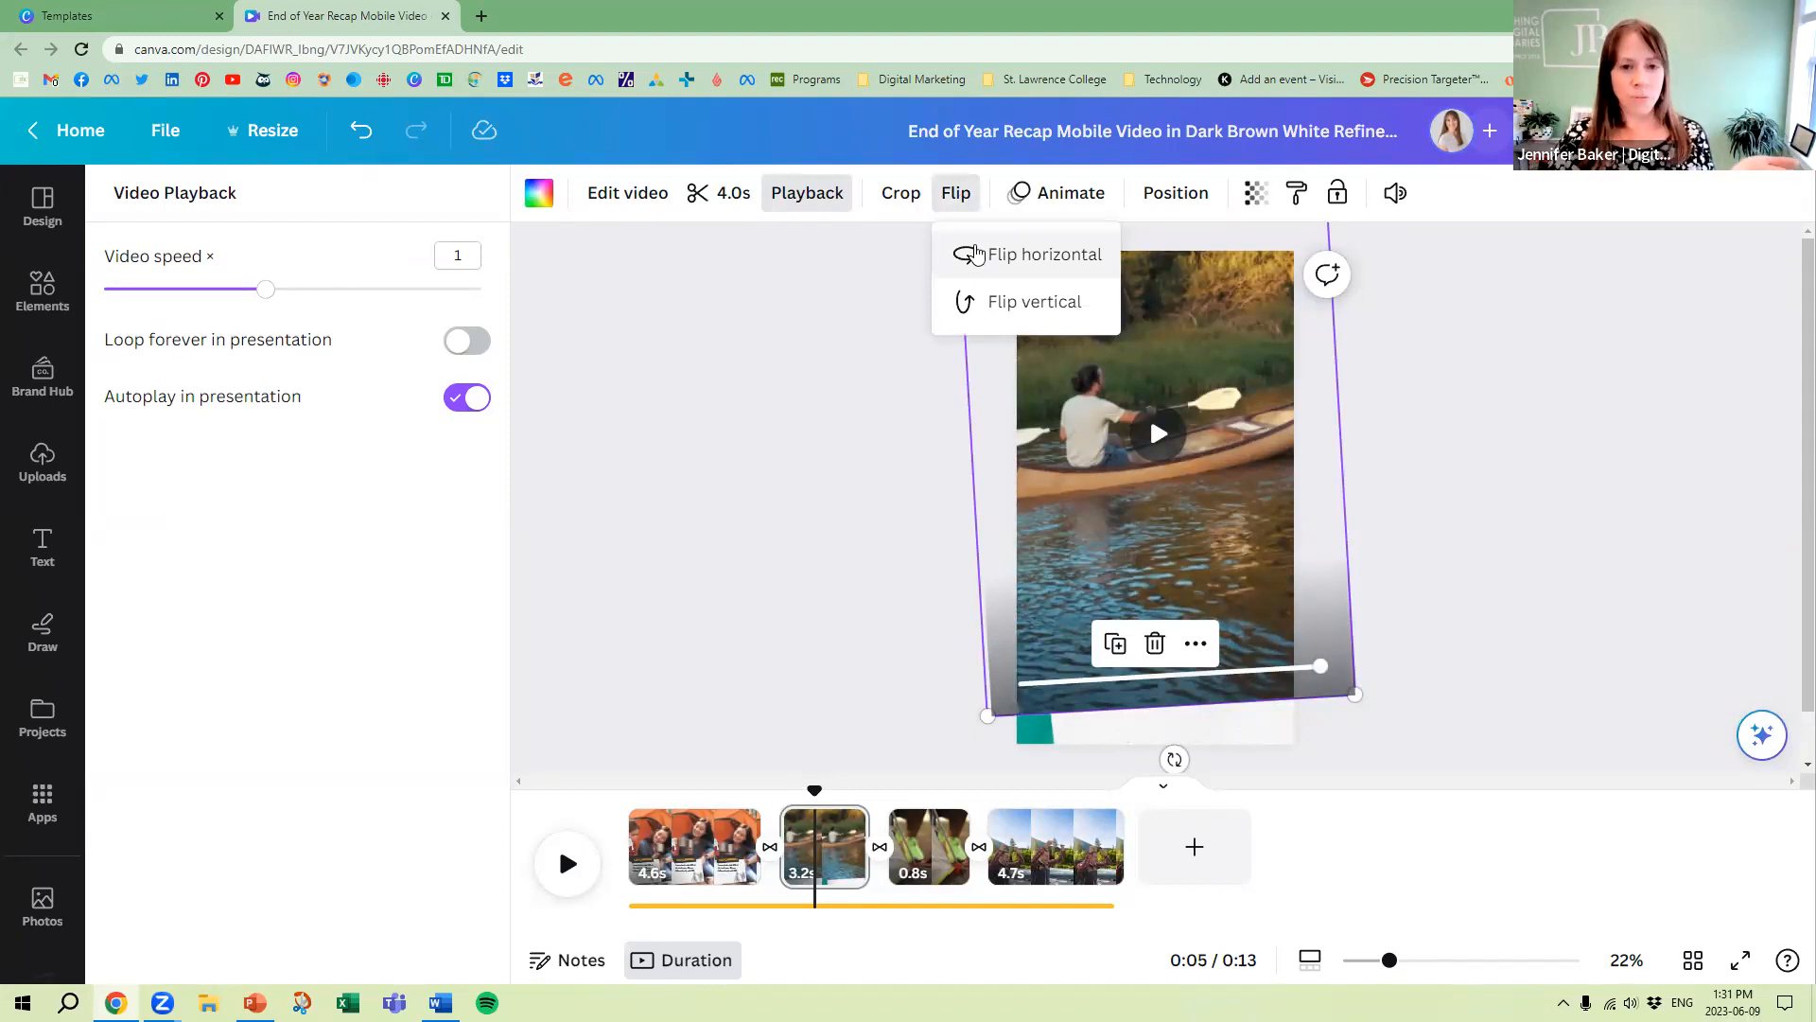
click(1012, 259)
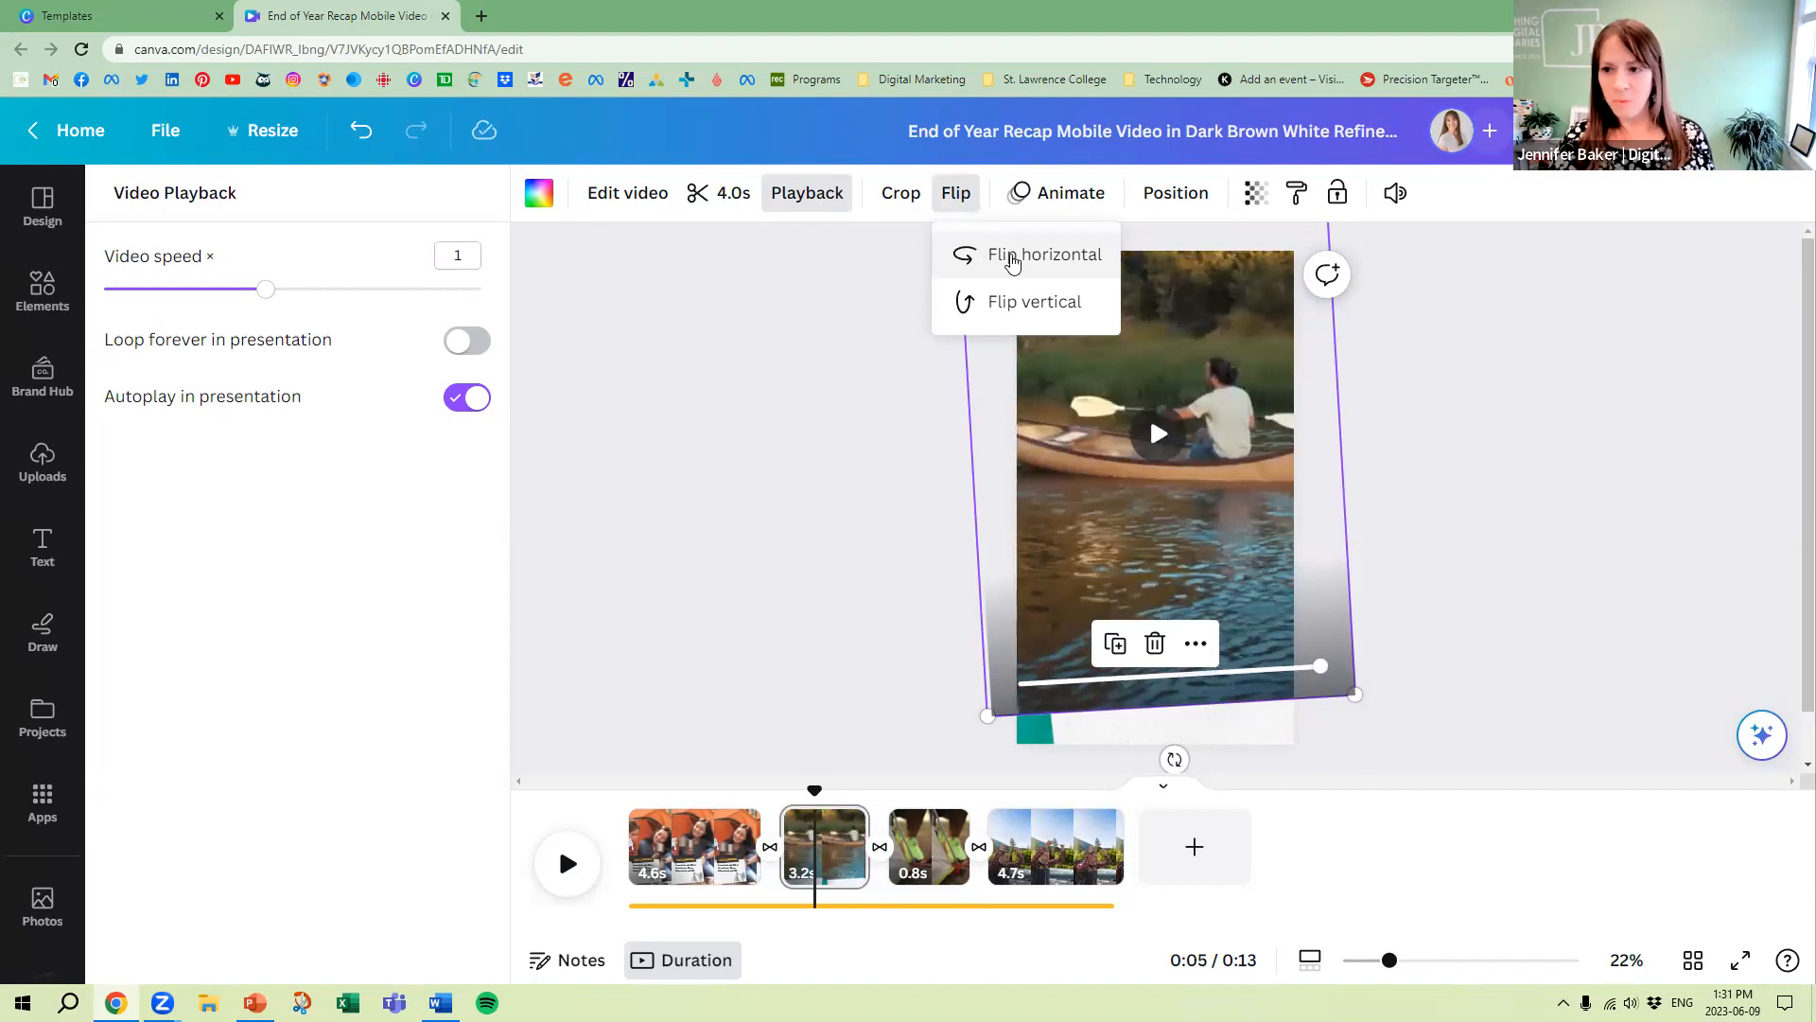
click(1013, 259)
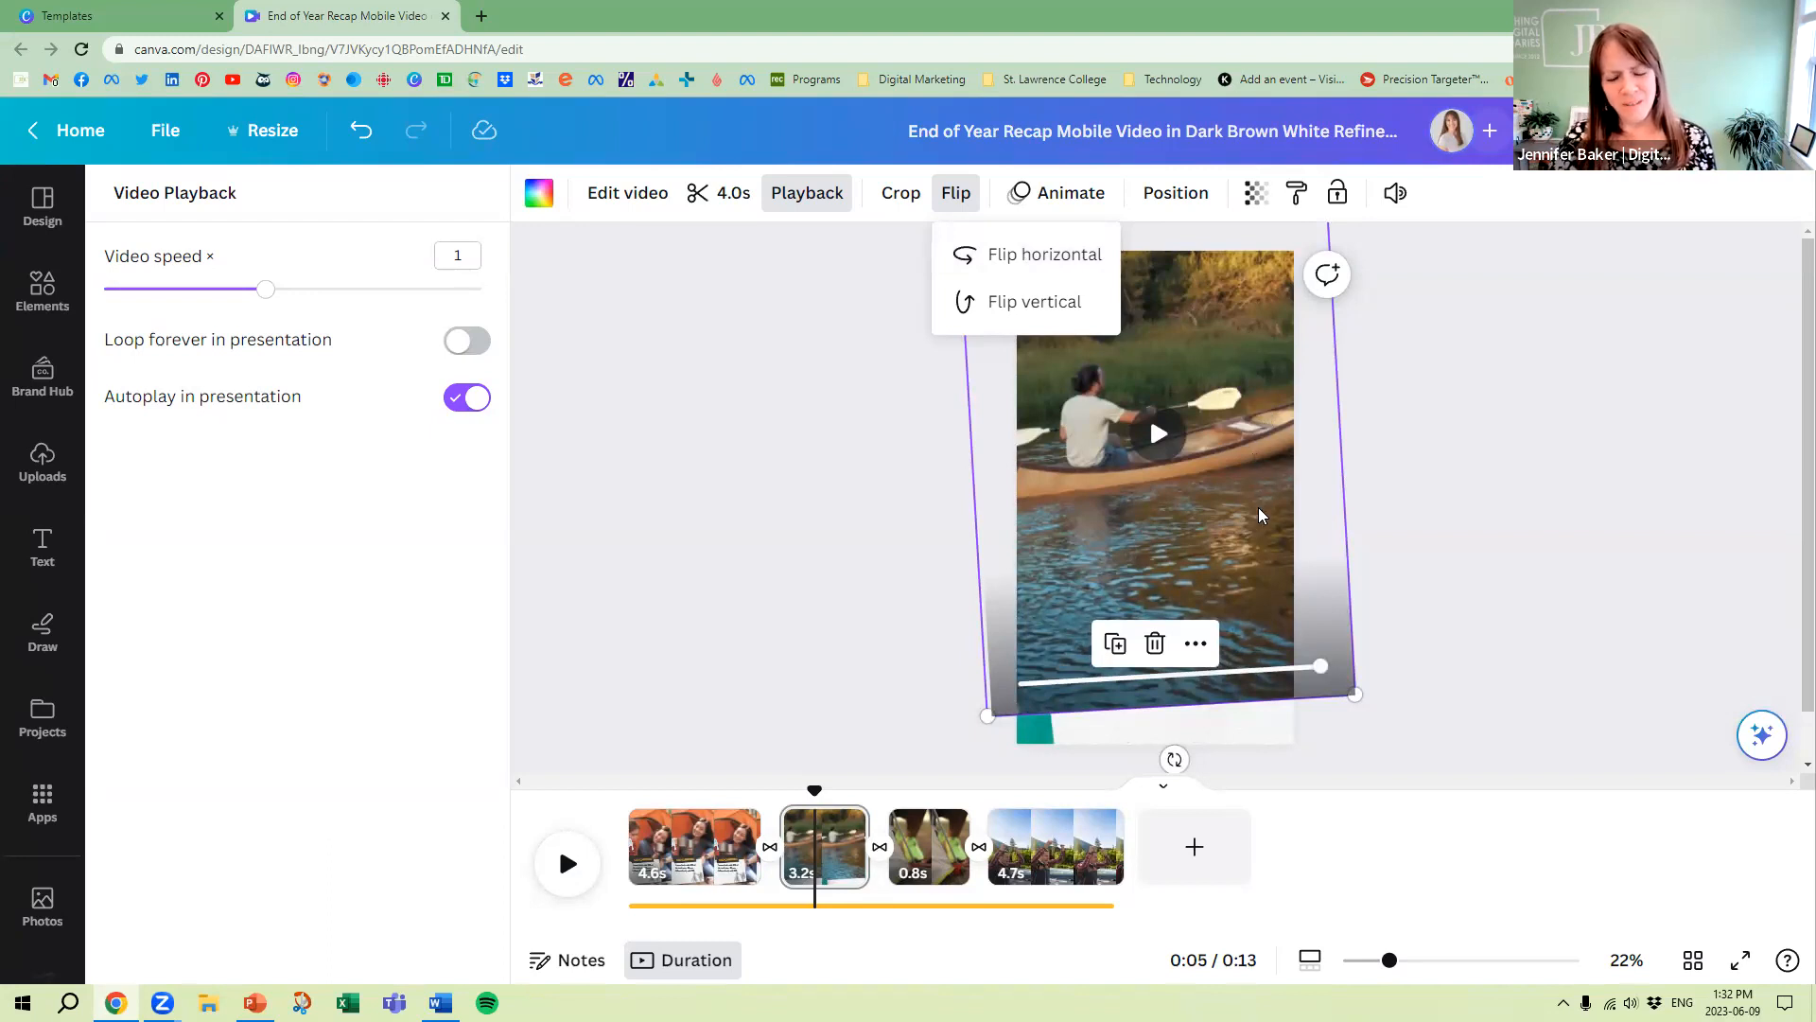
click(850, 514)
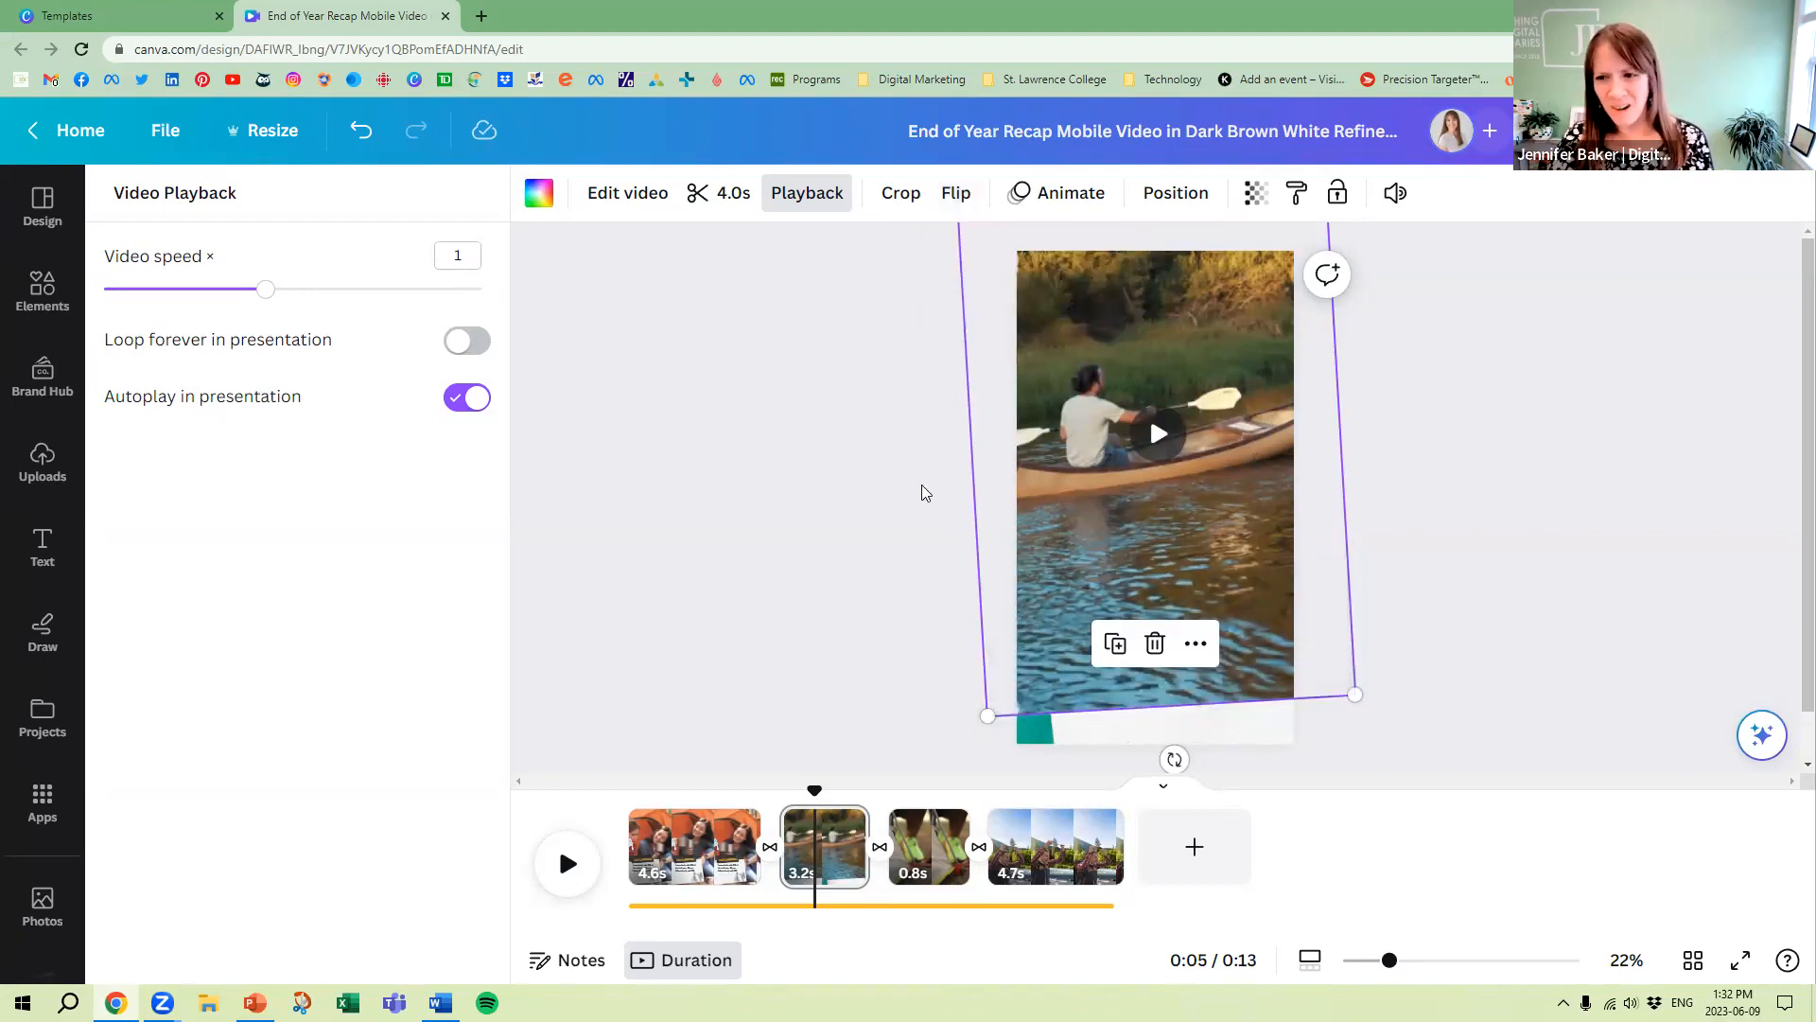
Apply the Pan element animation to the canoe video on the second page
mouse_move(1004, 503)
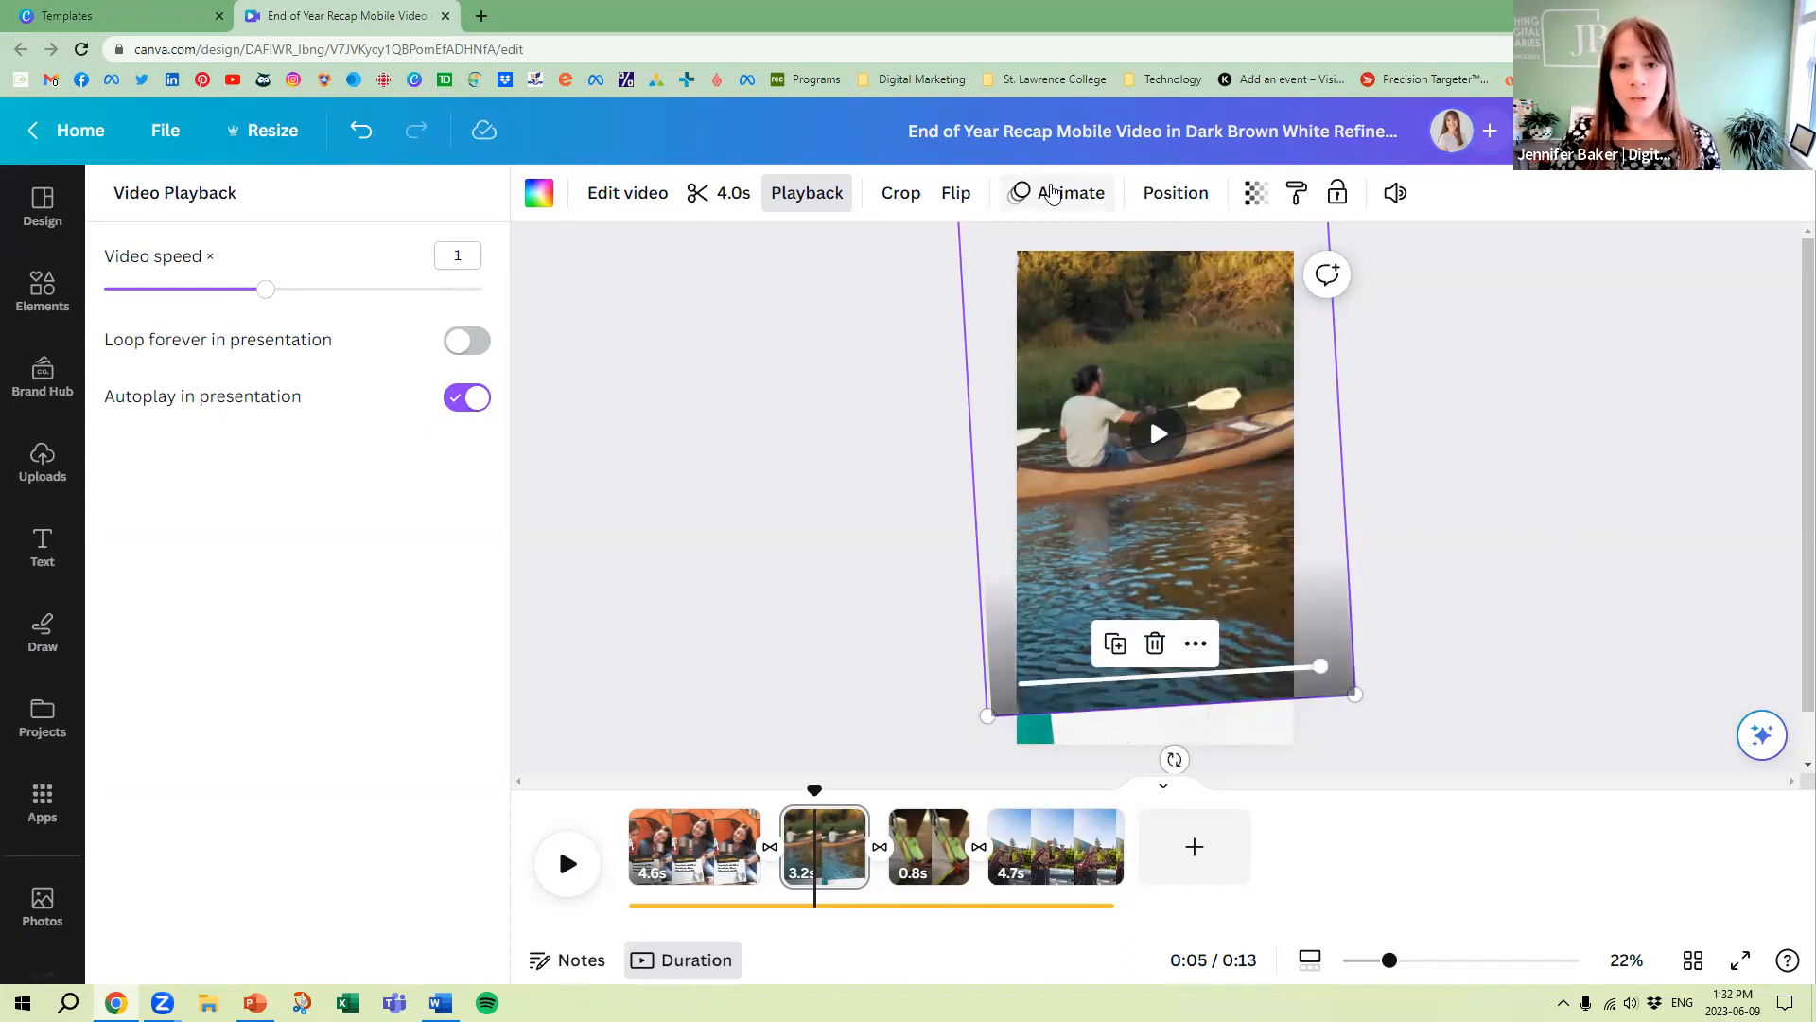
click(1061, 195)
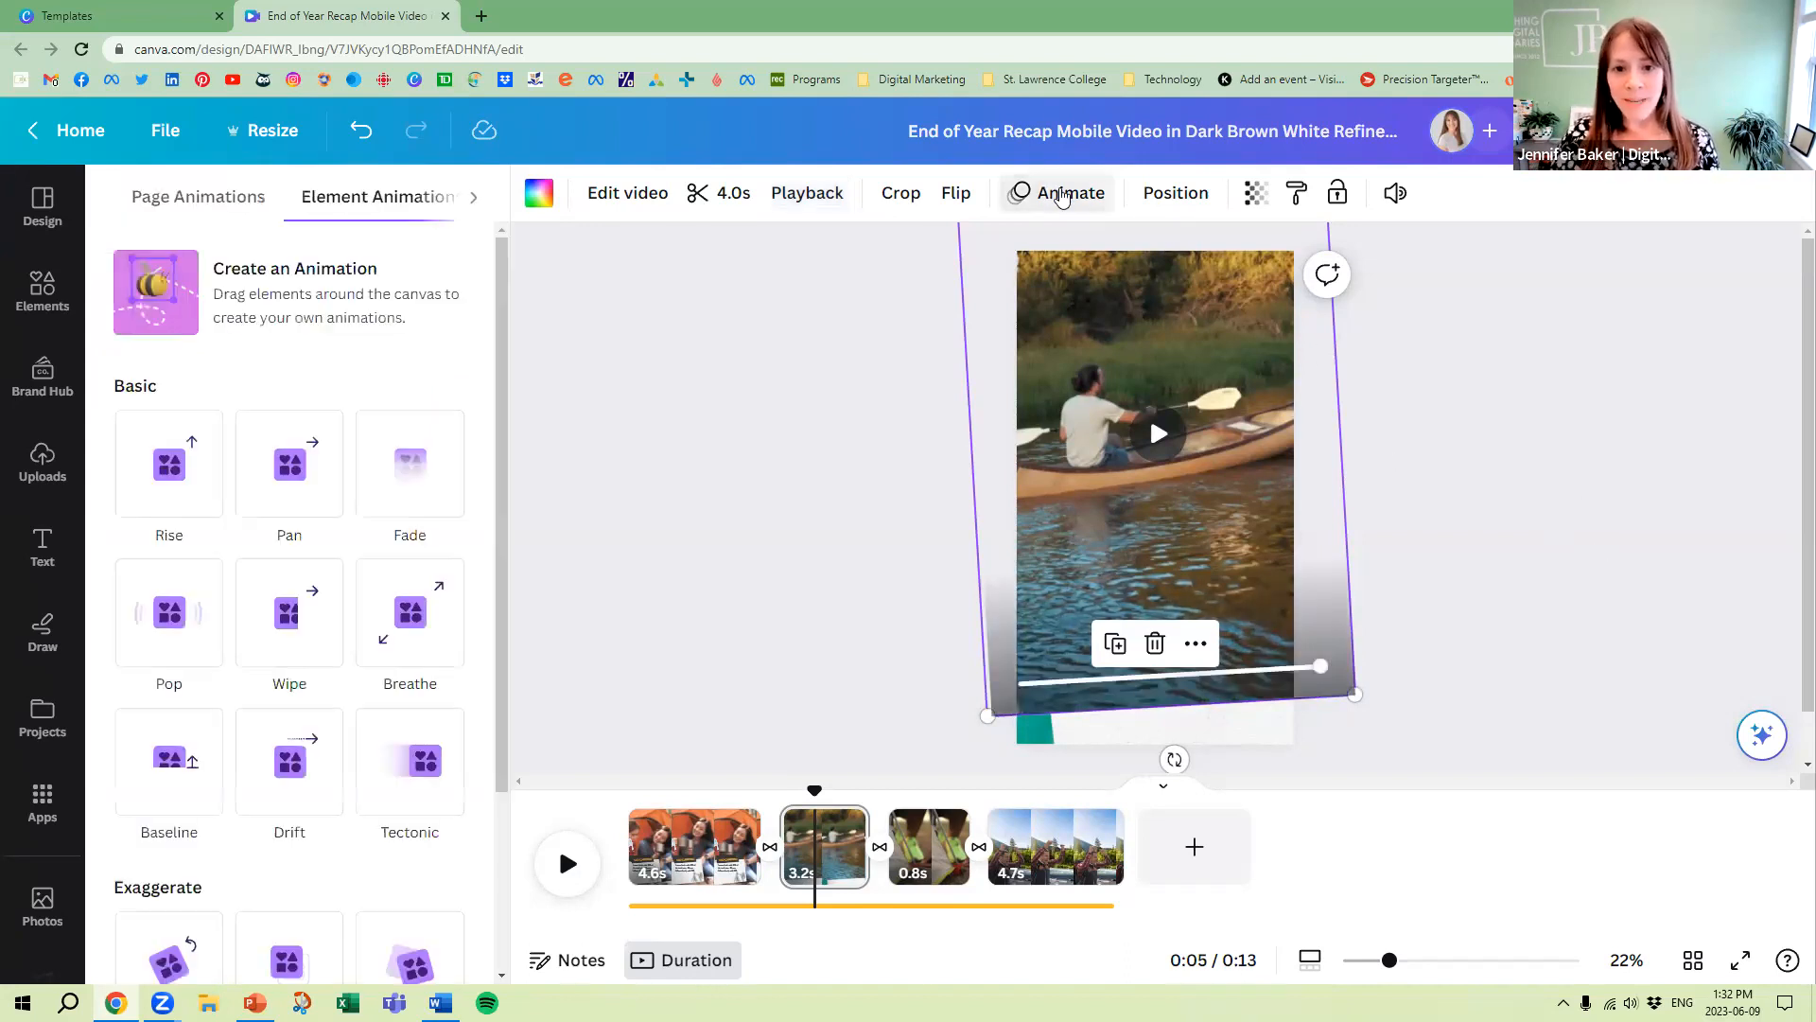
click(304, 470)
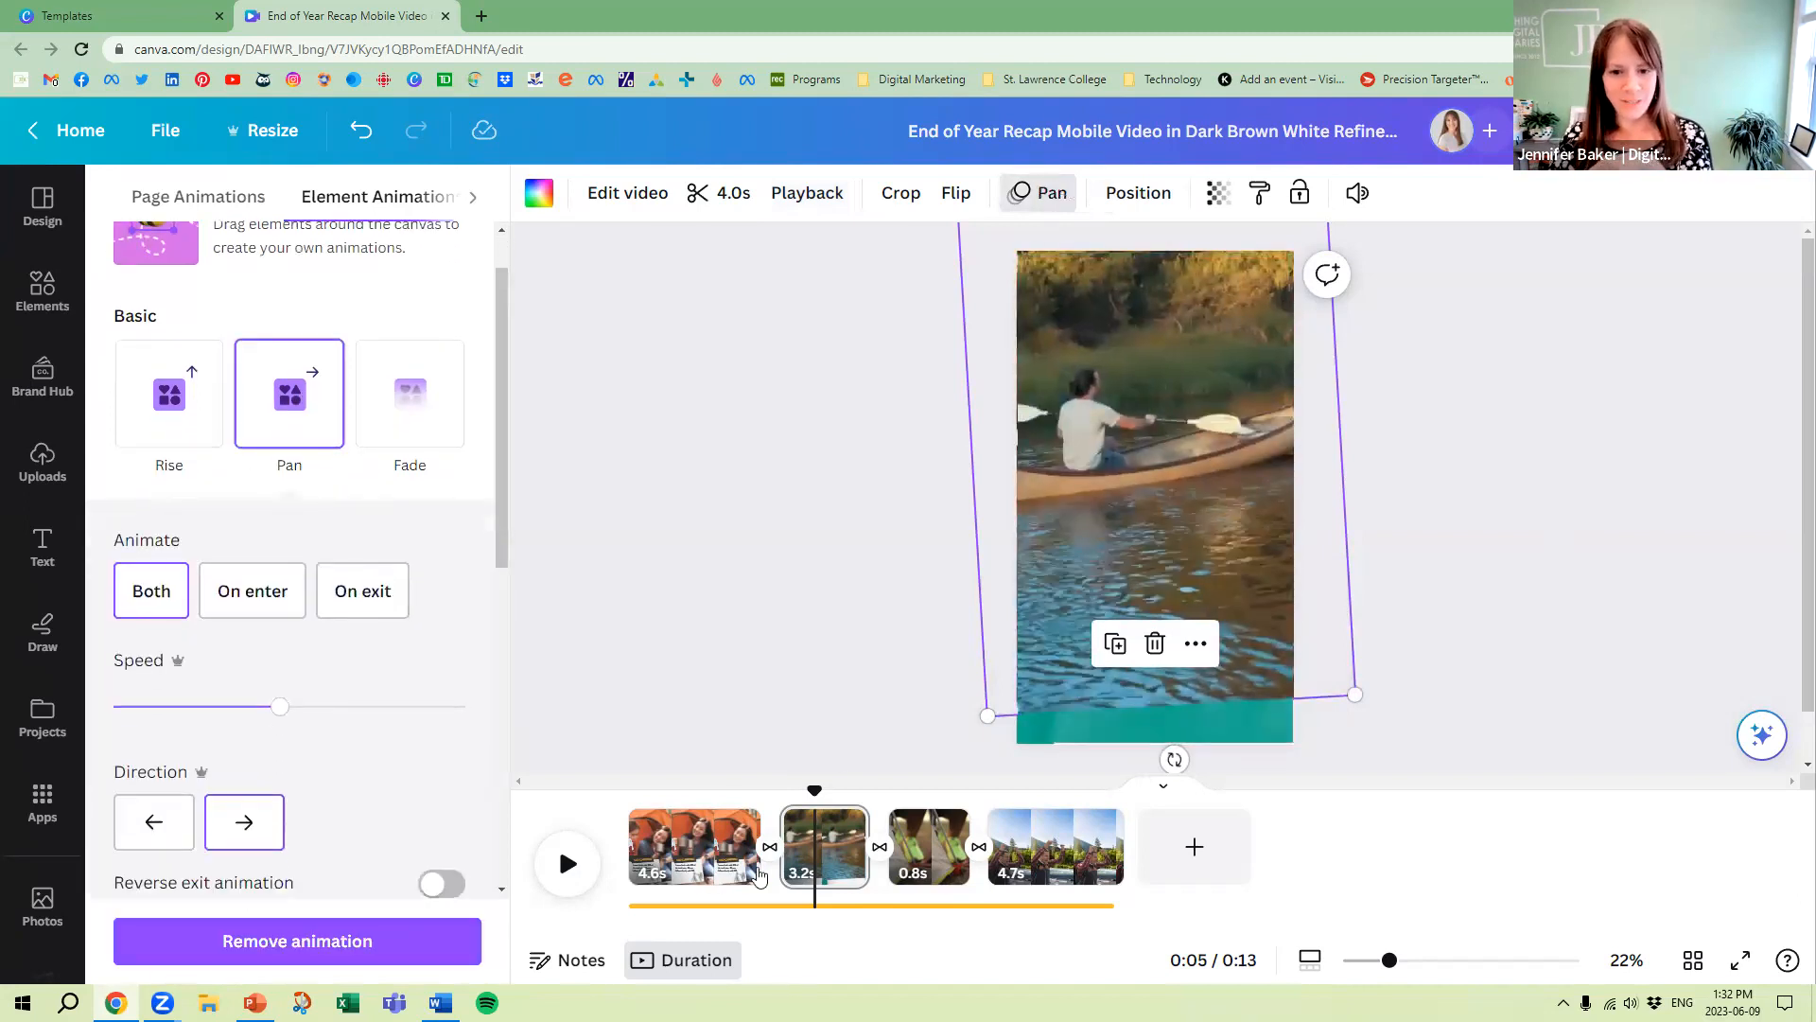
Apply the Disco page animation to the first page, and to the third page after trying Fun there
click(686, 847)
click(290, 508)
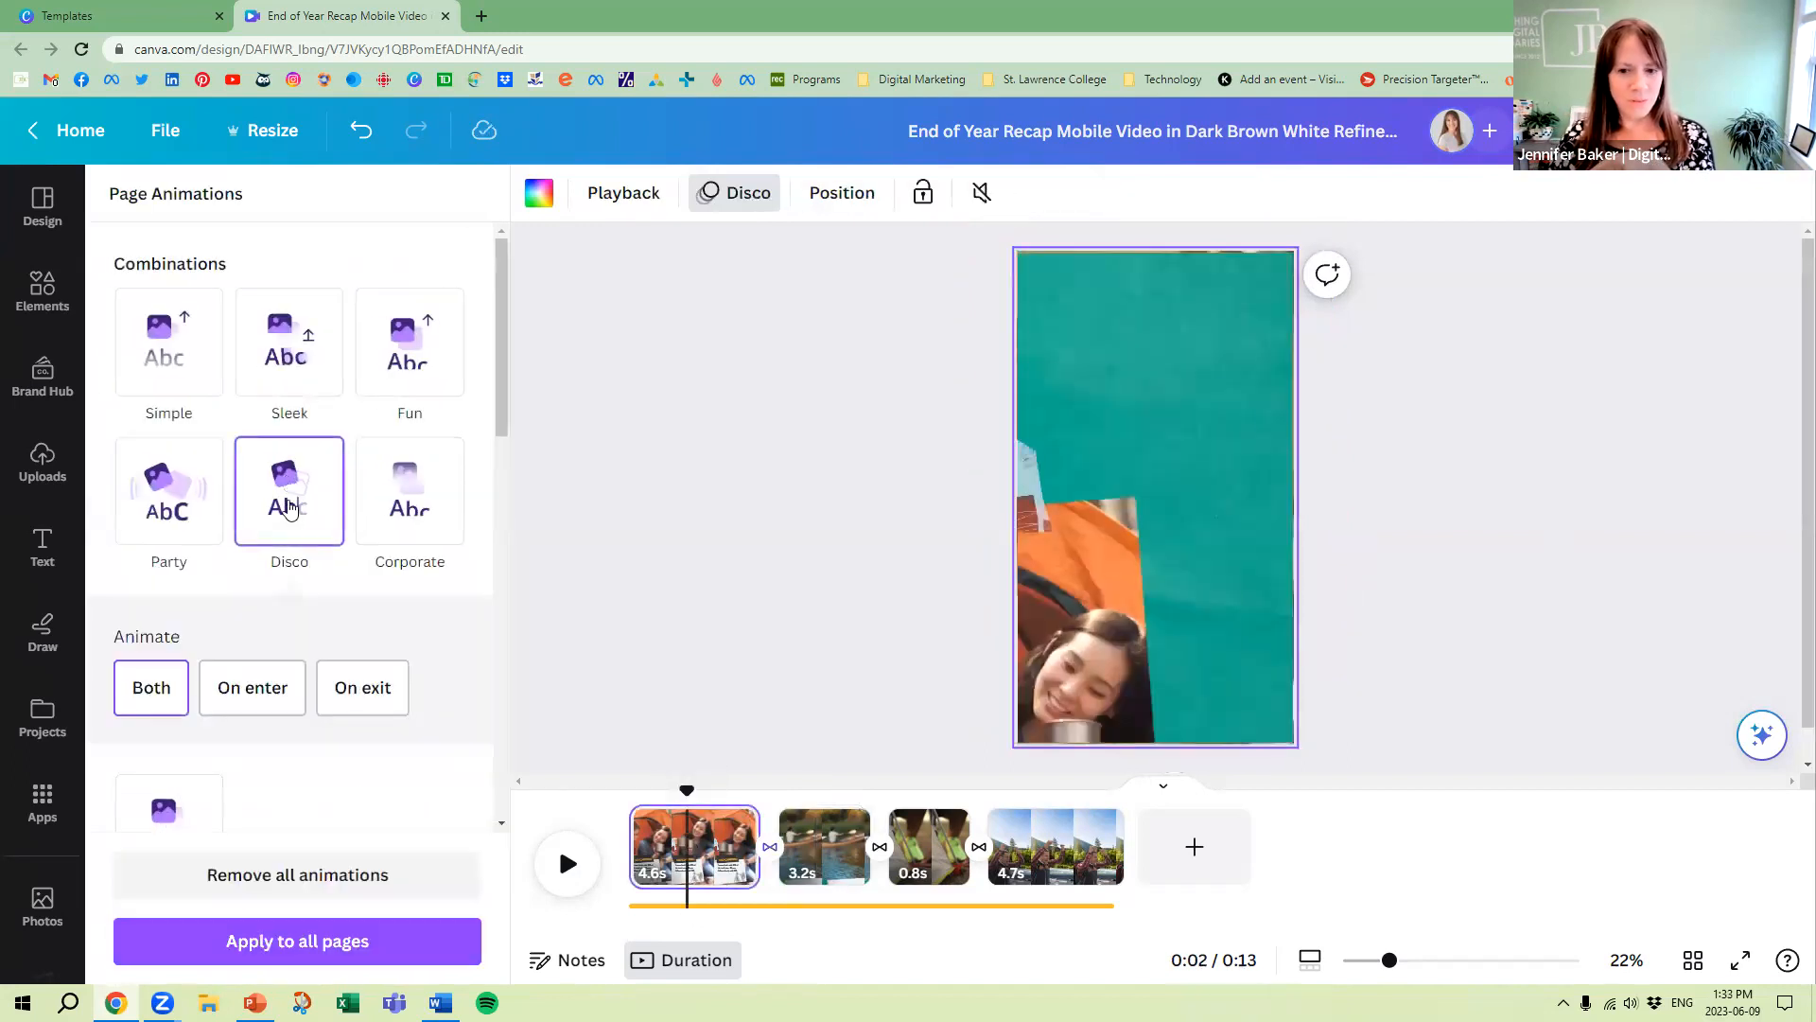
click(922, 832)
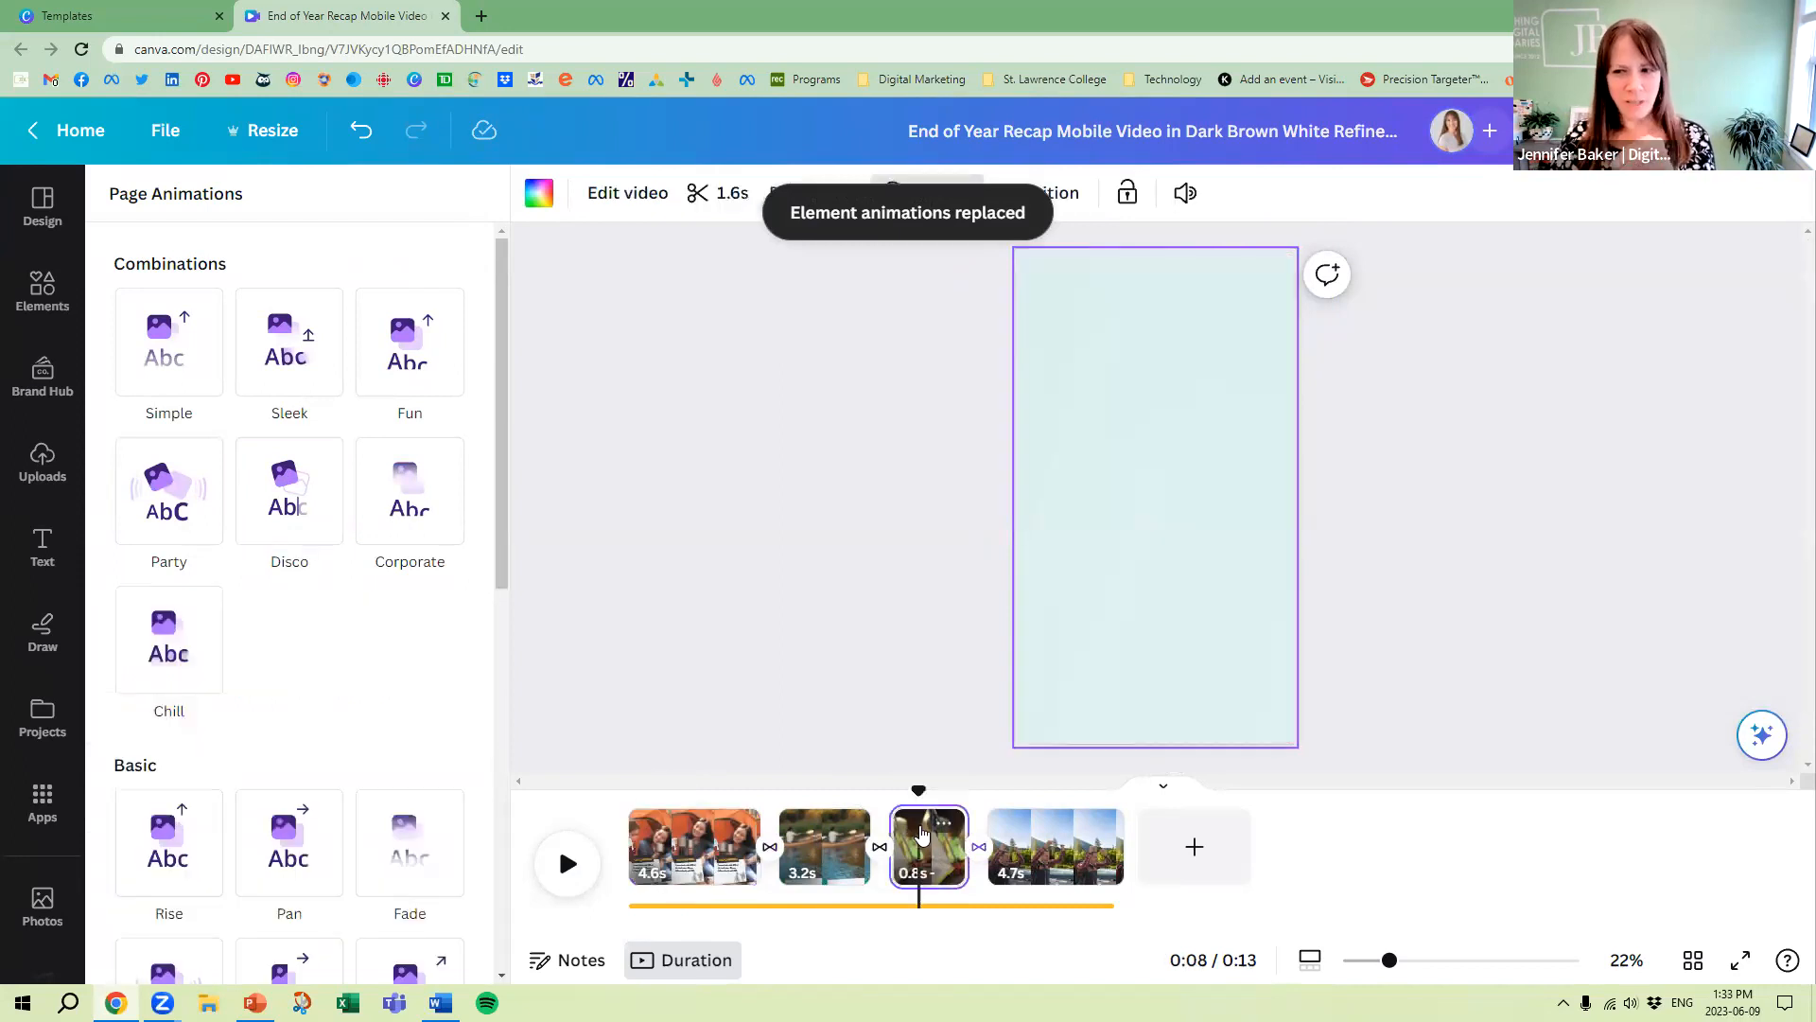
click(410, 355)
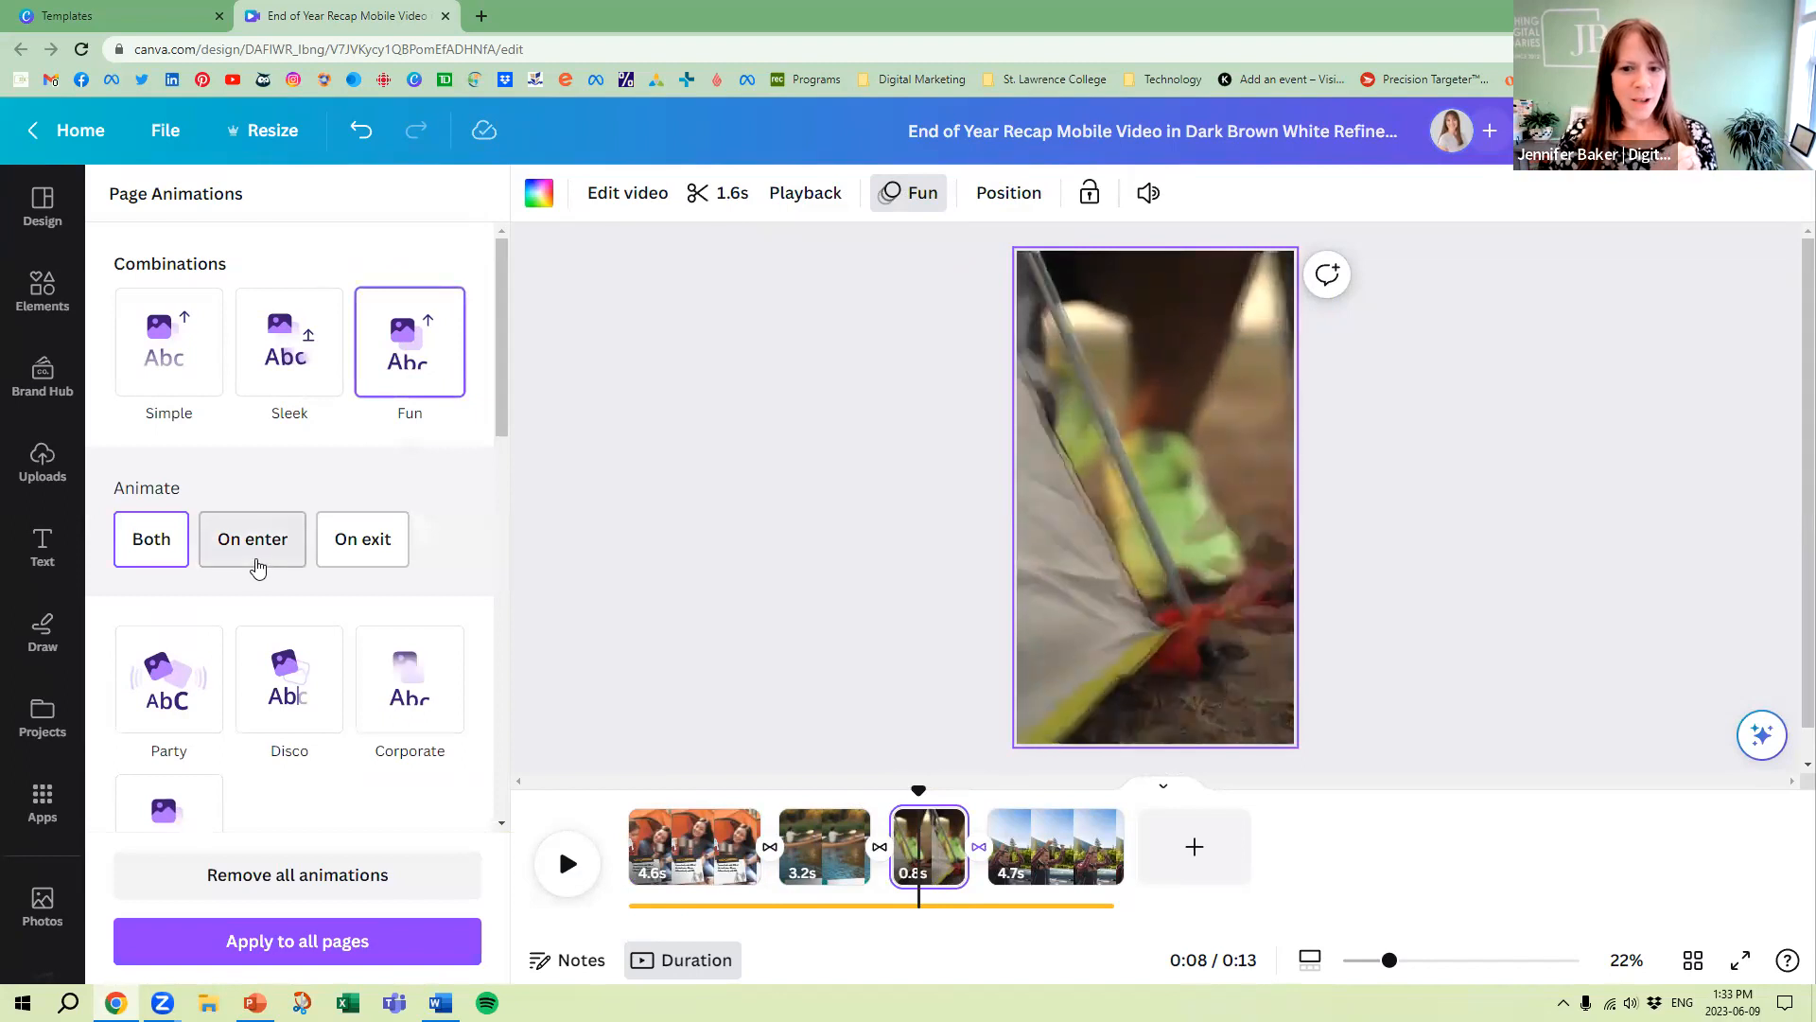
click(295, 688)
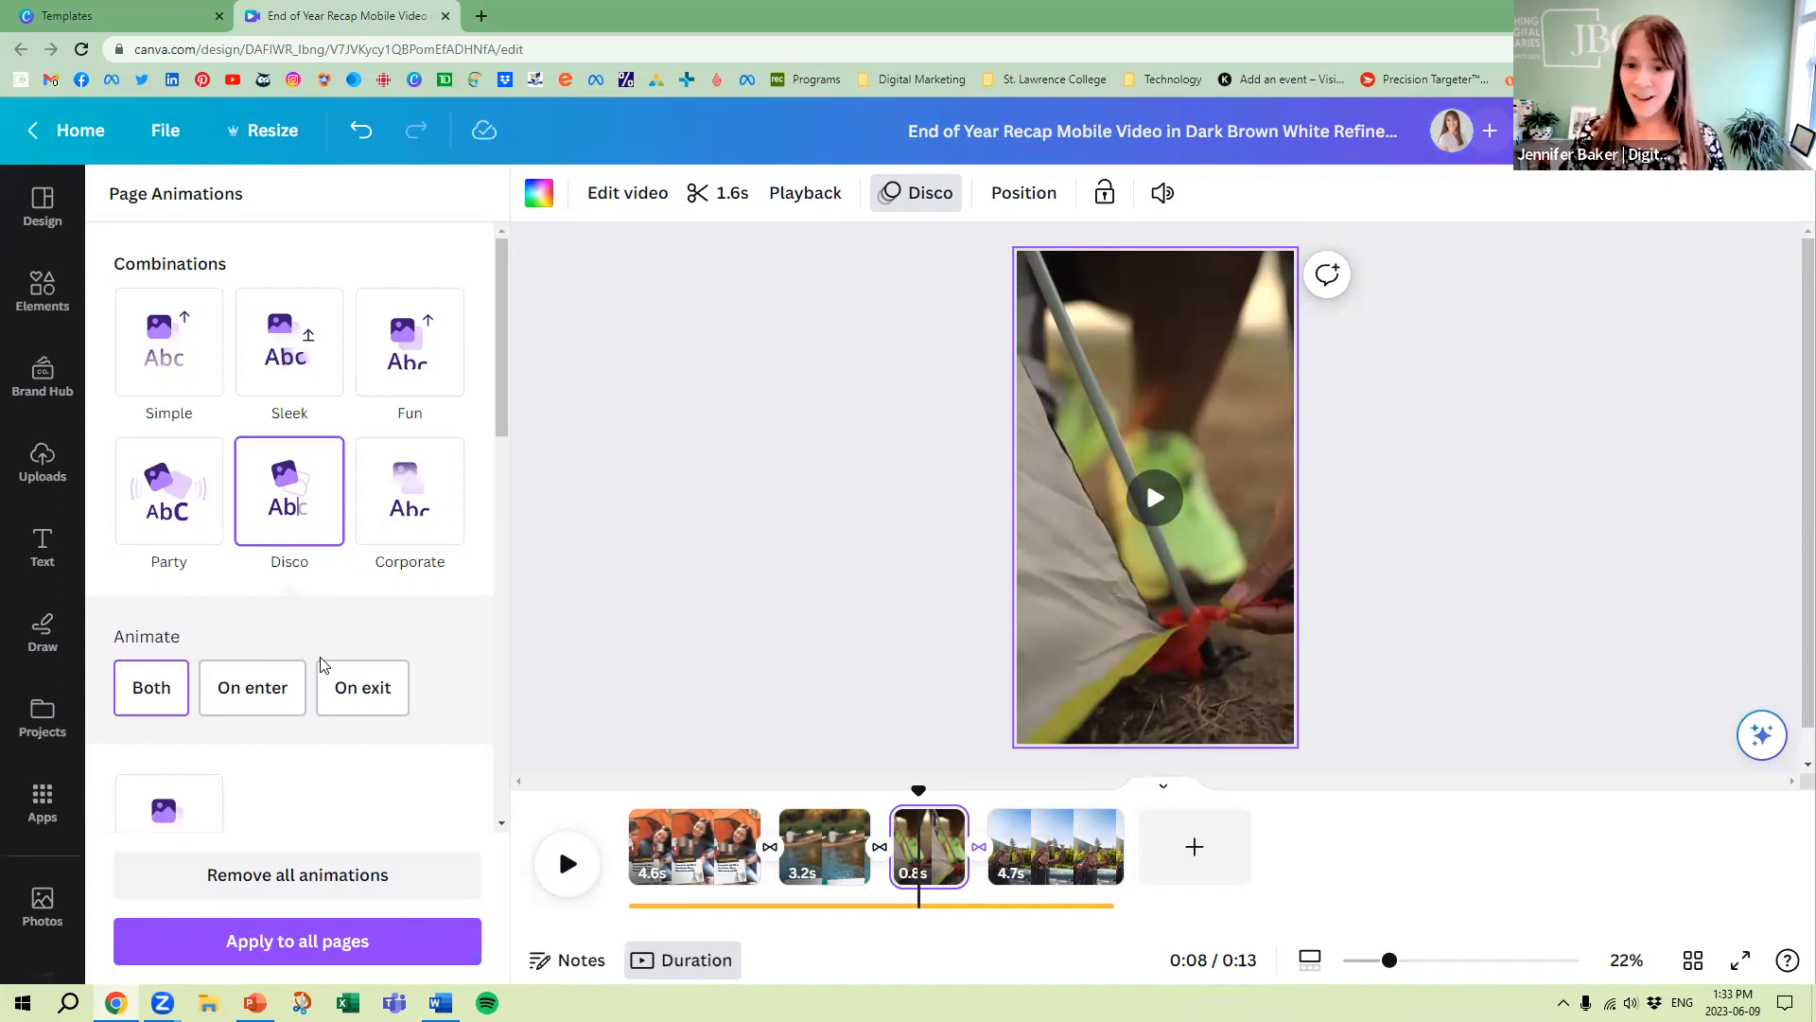
Preview the reel from the beginning, and remove all animations from the first page
click(568, 864)
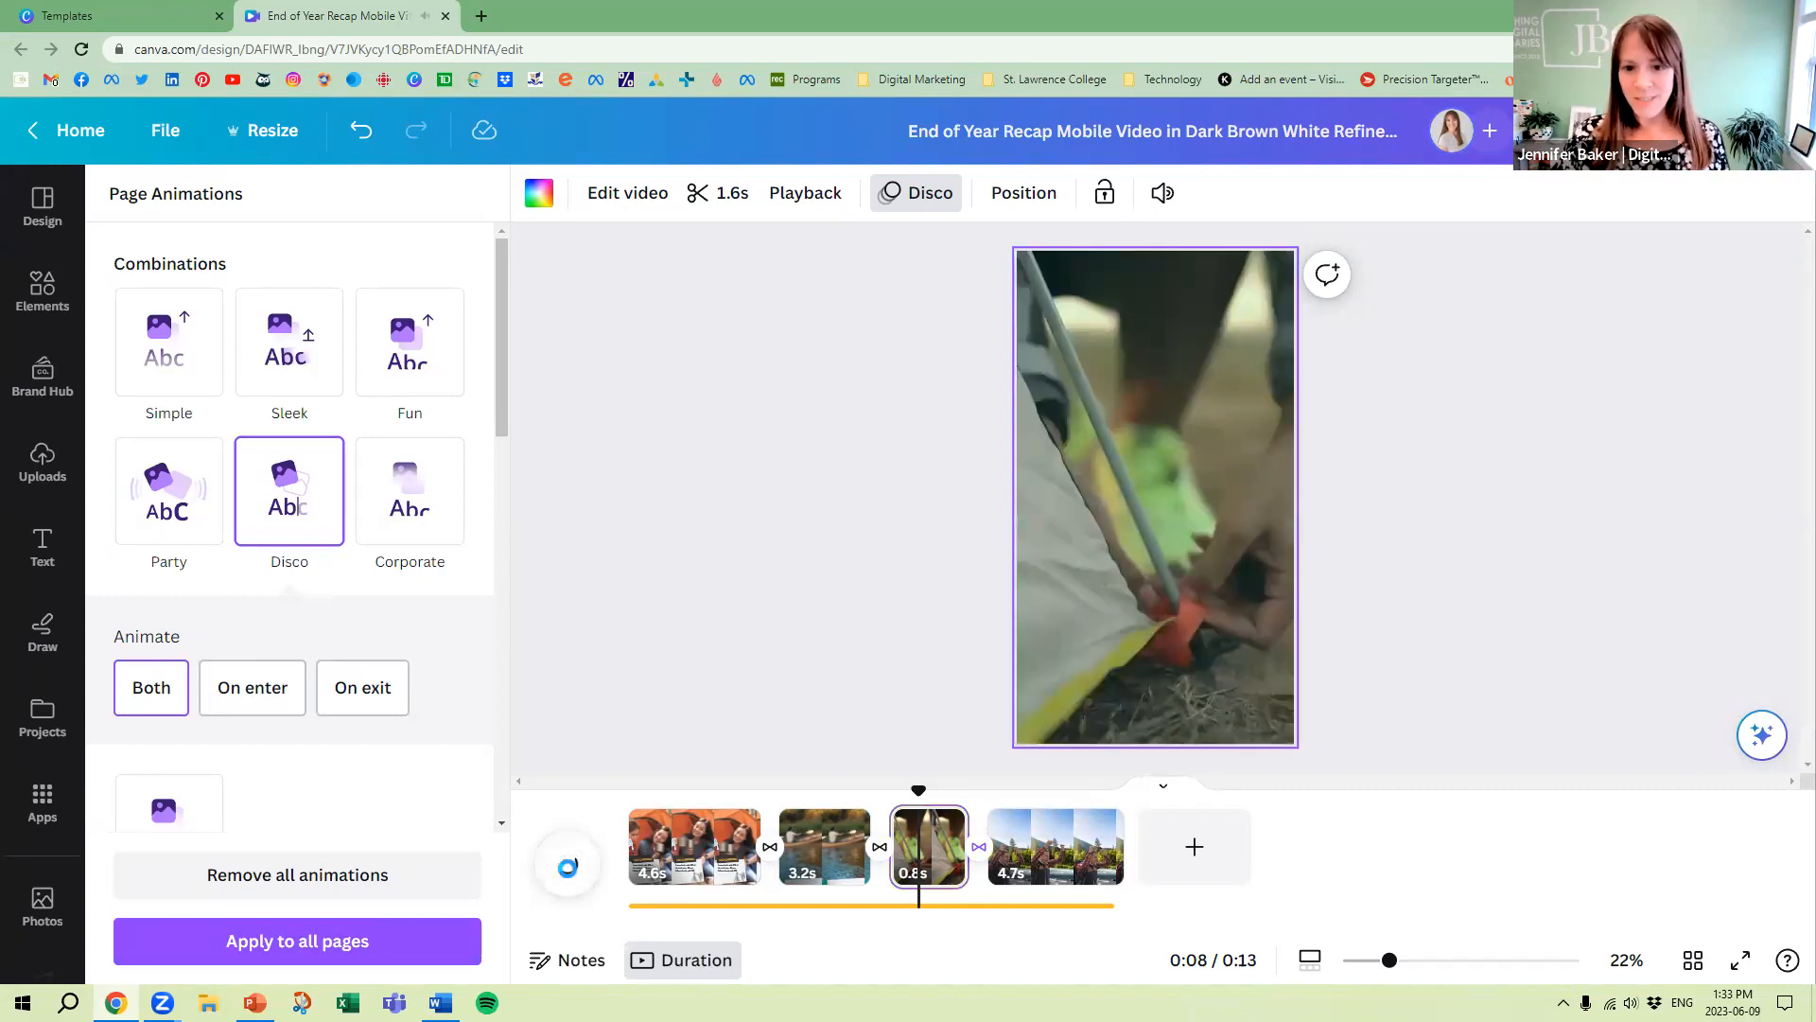
drag(1059, 791, 634, 790)
click(560, 880)
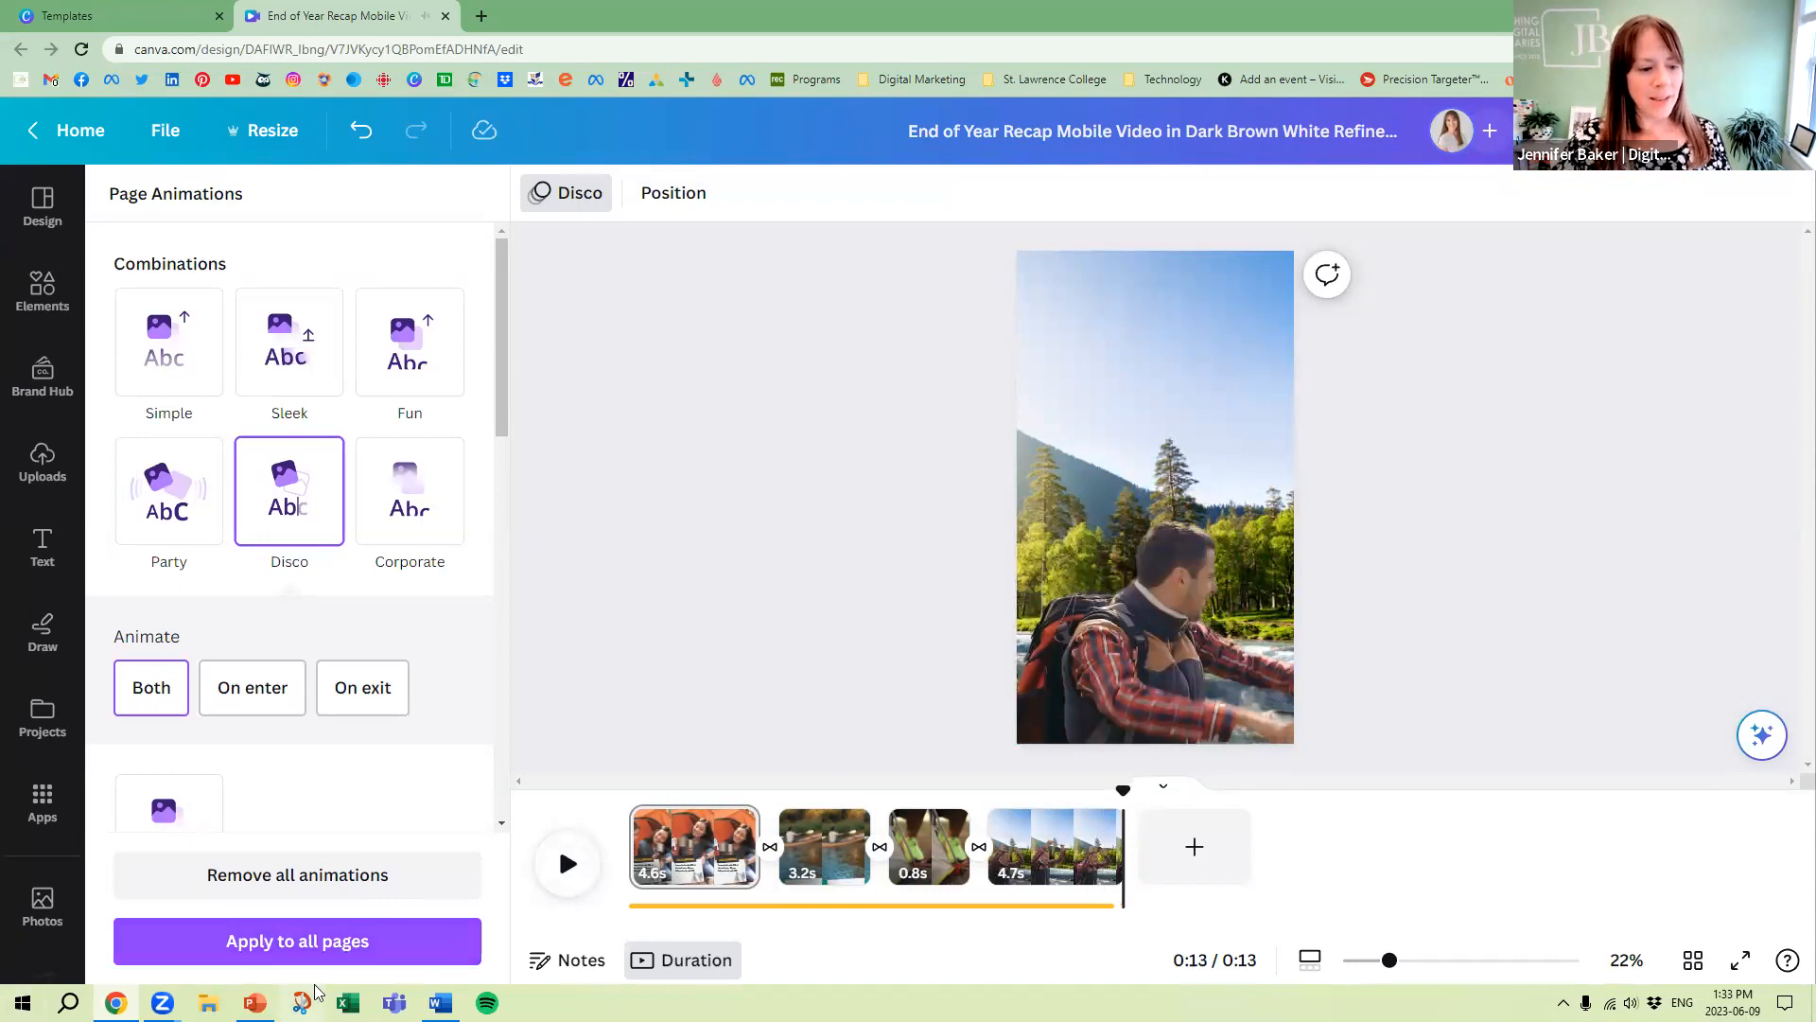
click(322, 877)
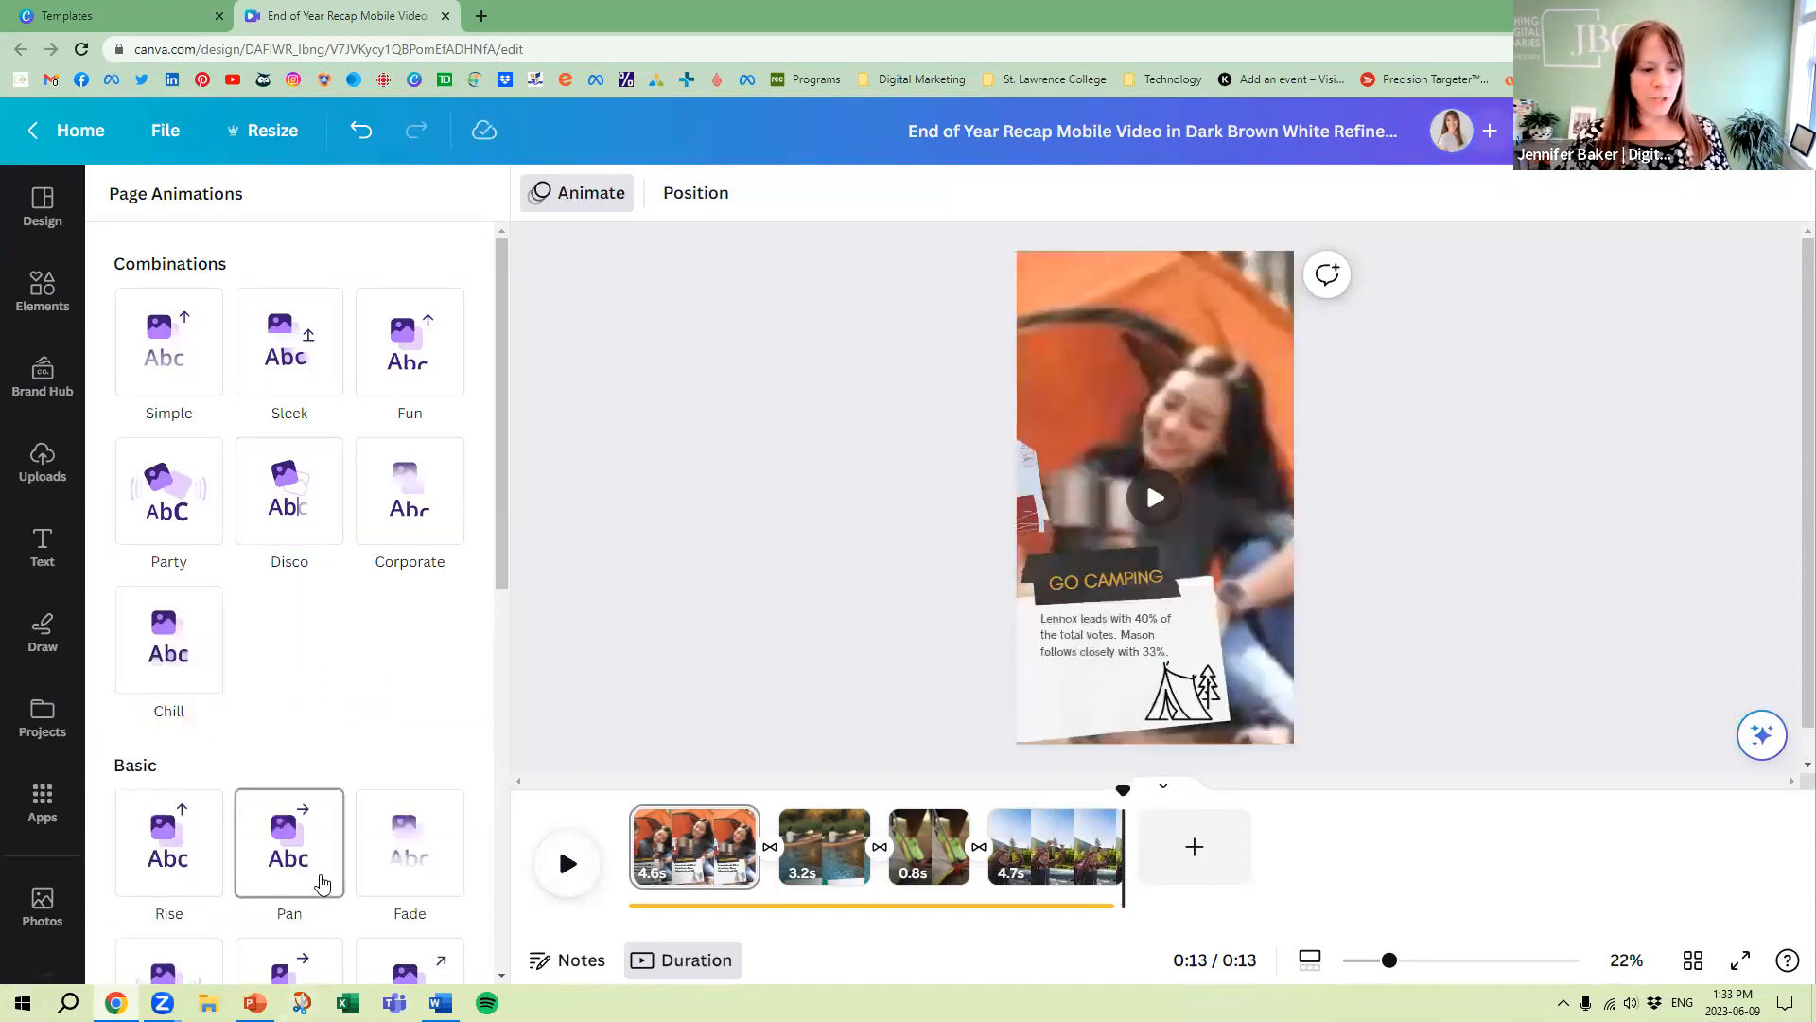
click(1093, 350)
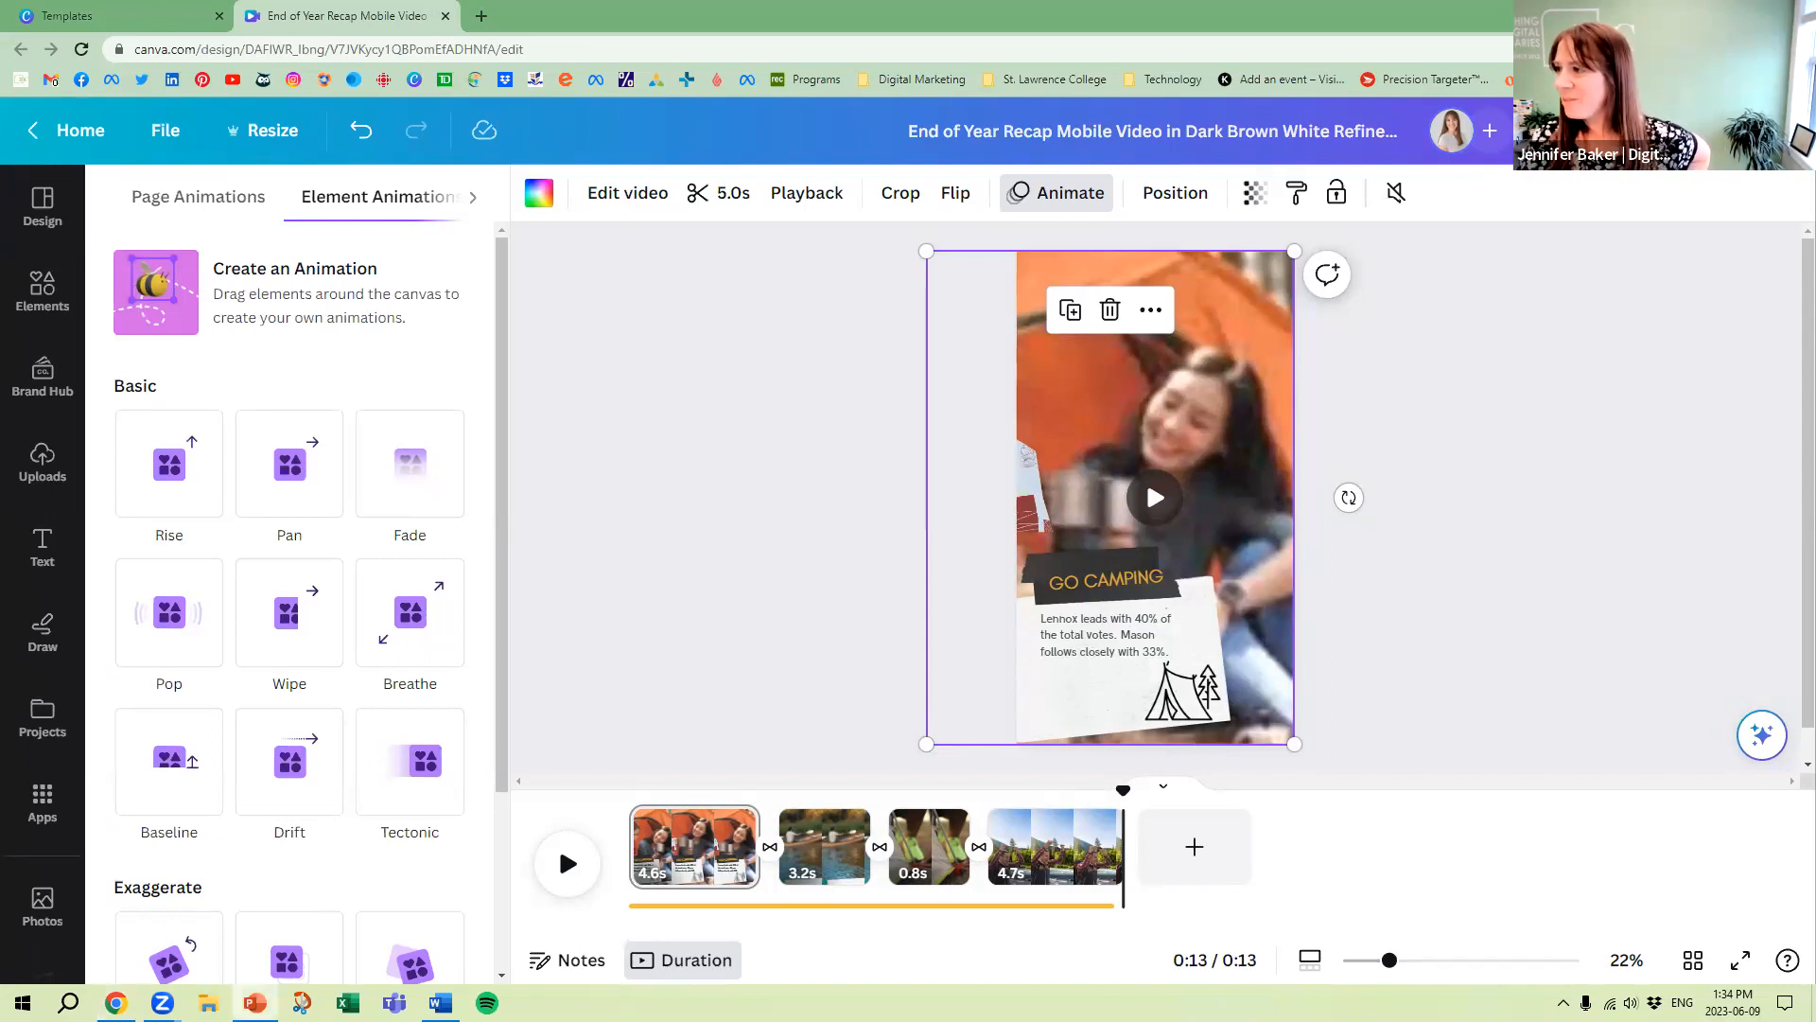
Switch to the PowerPoint presentation and show the slides from Key Tools through Audio Effects, ending the slide show there
click(254, 1001)
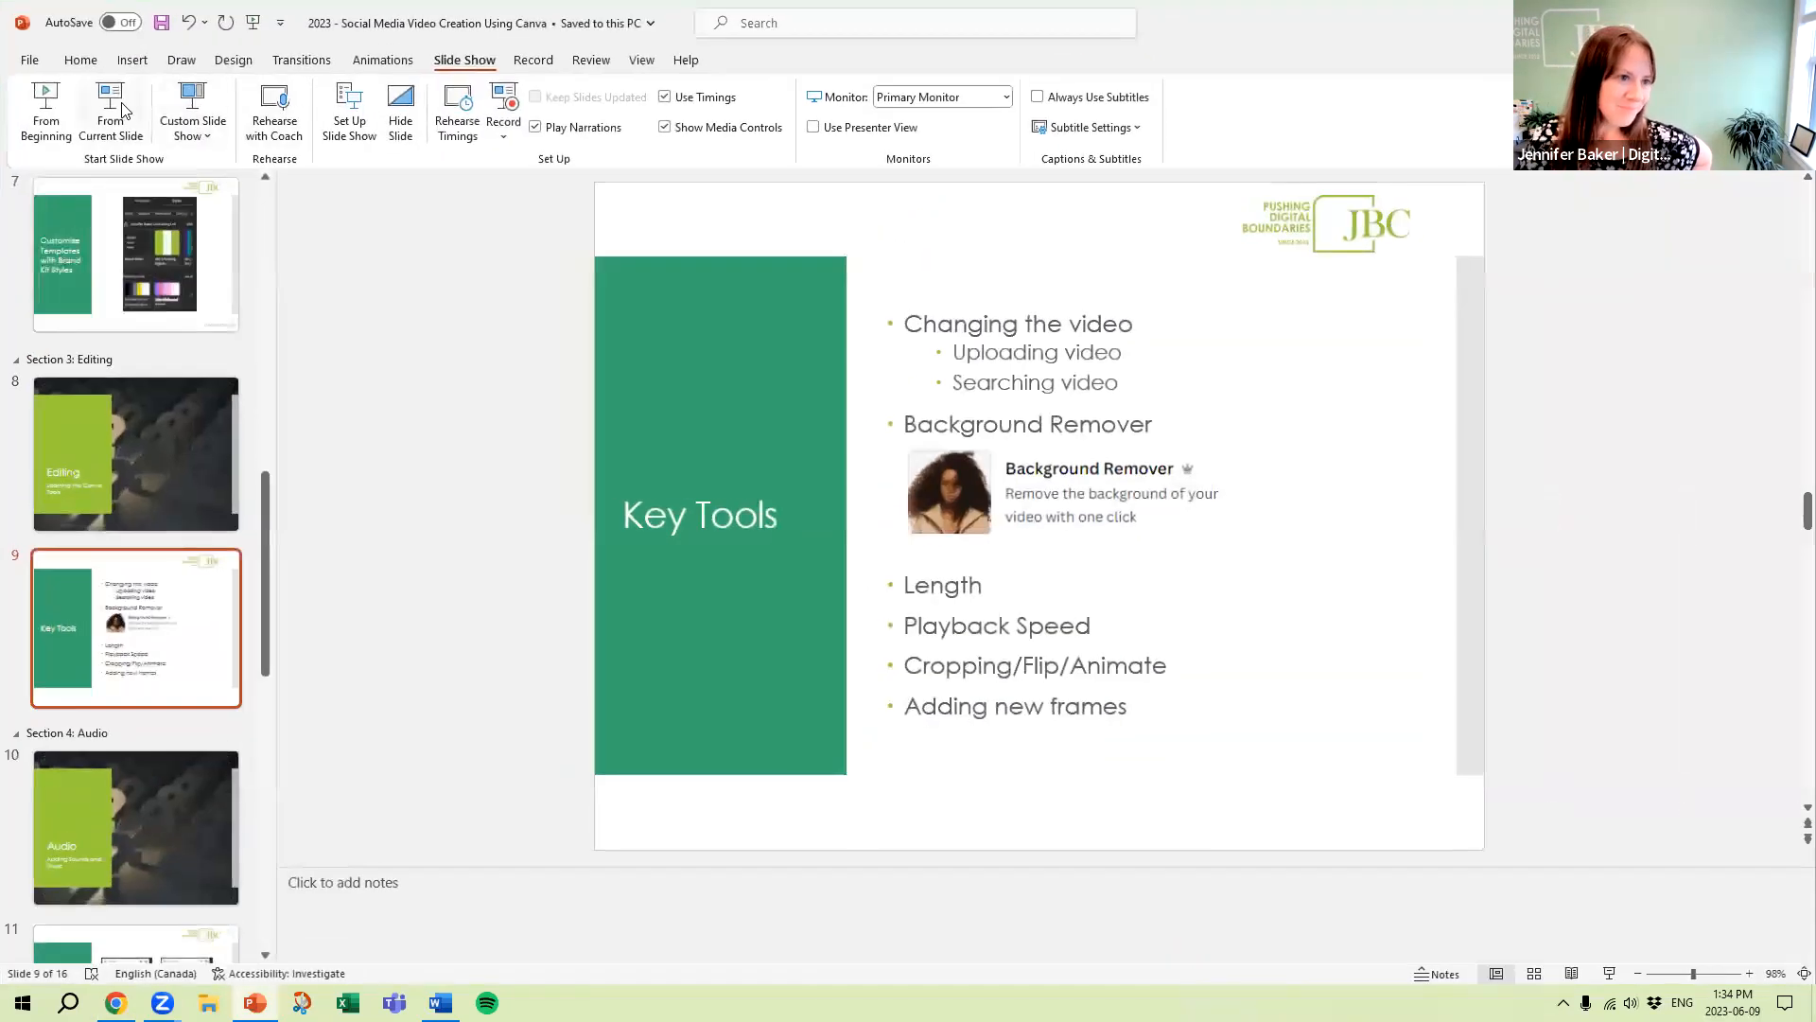
click(125, 112)
key(Right)
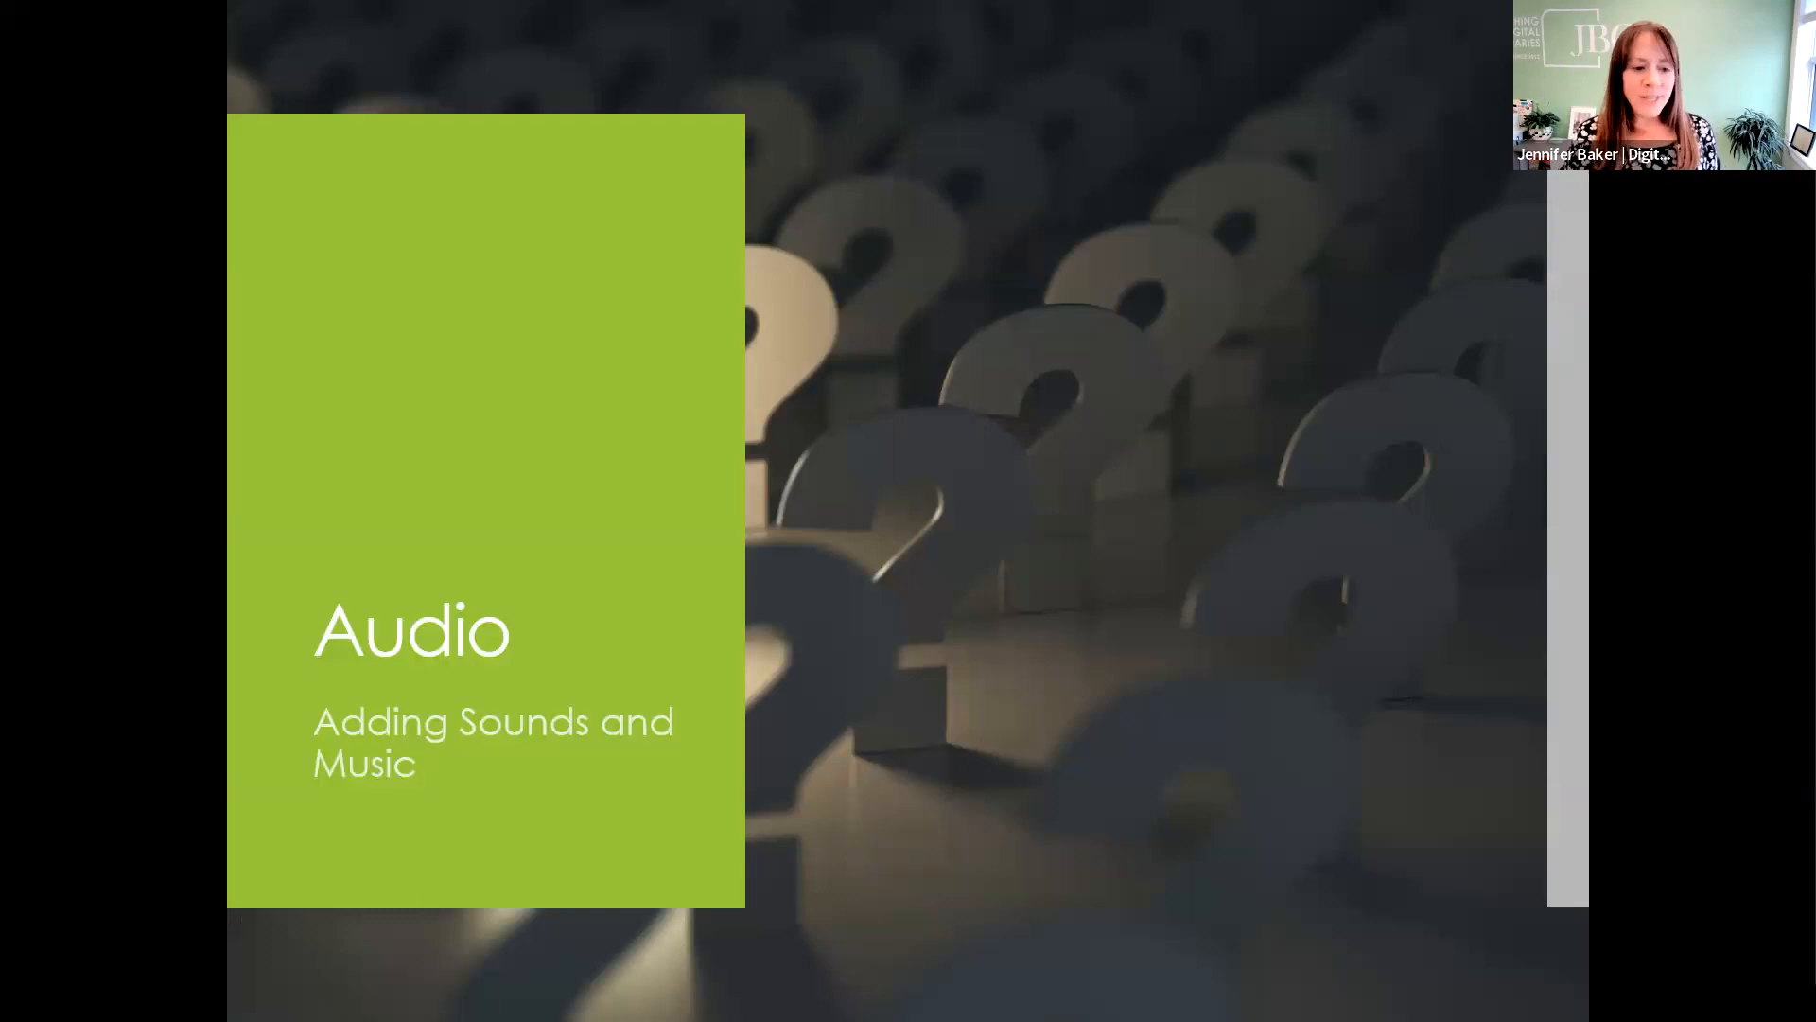
key(Right)
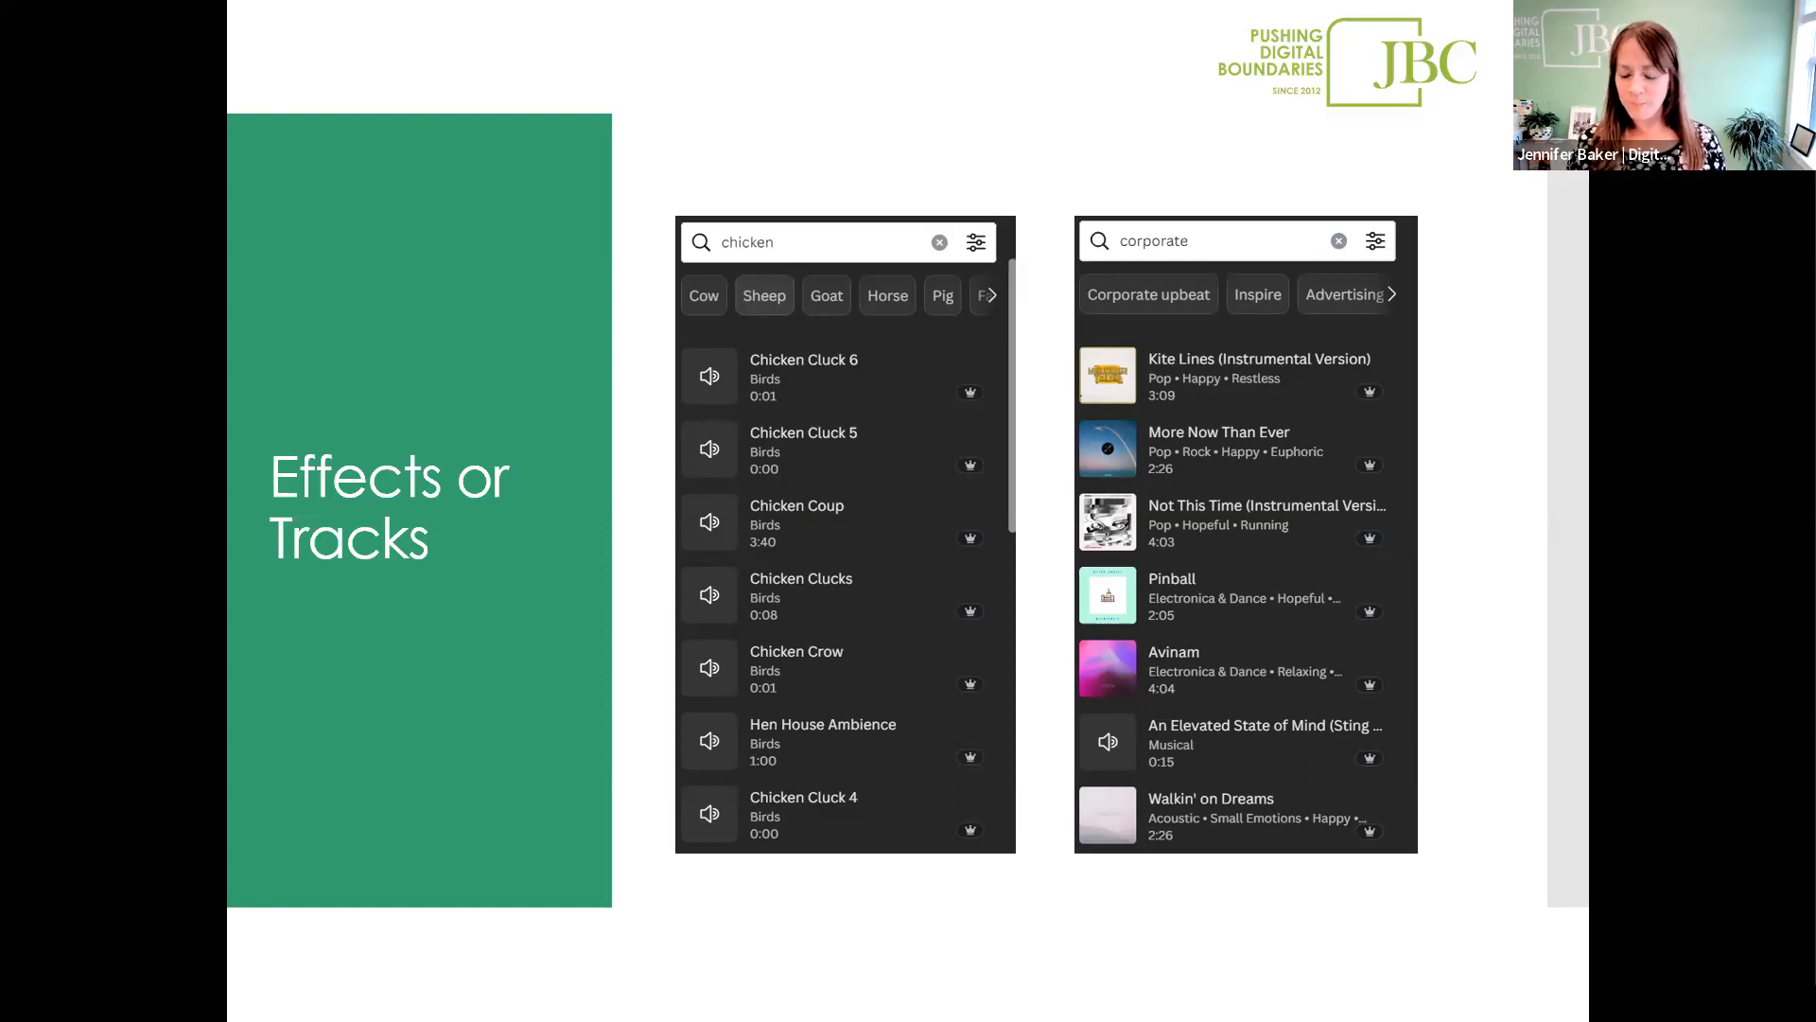
key(Right)
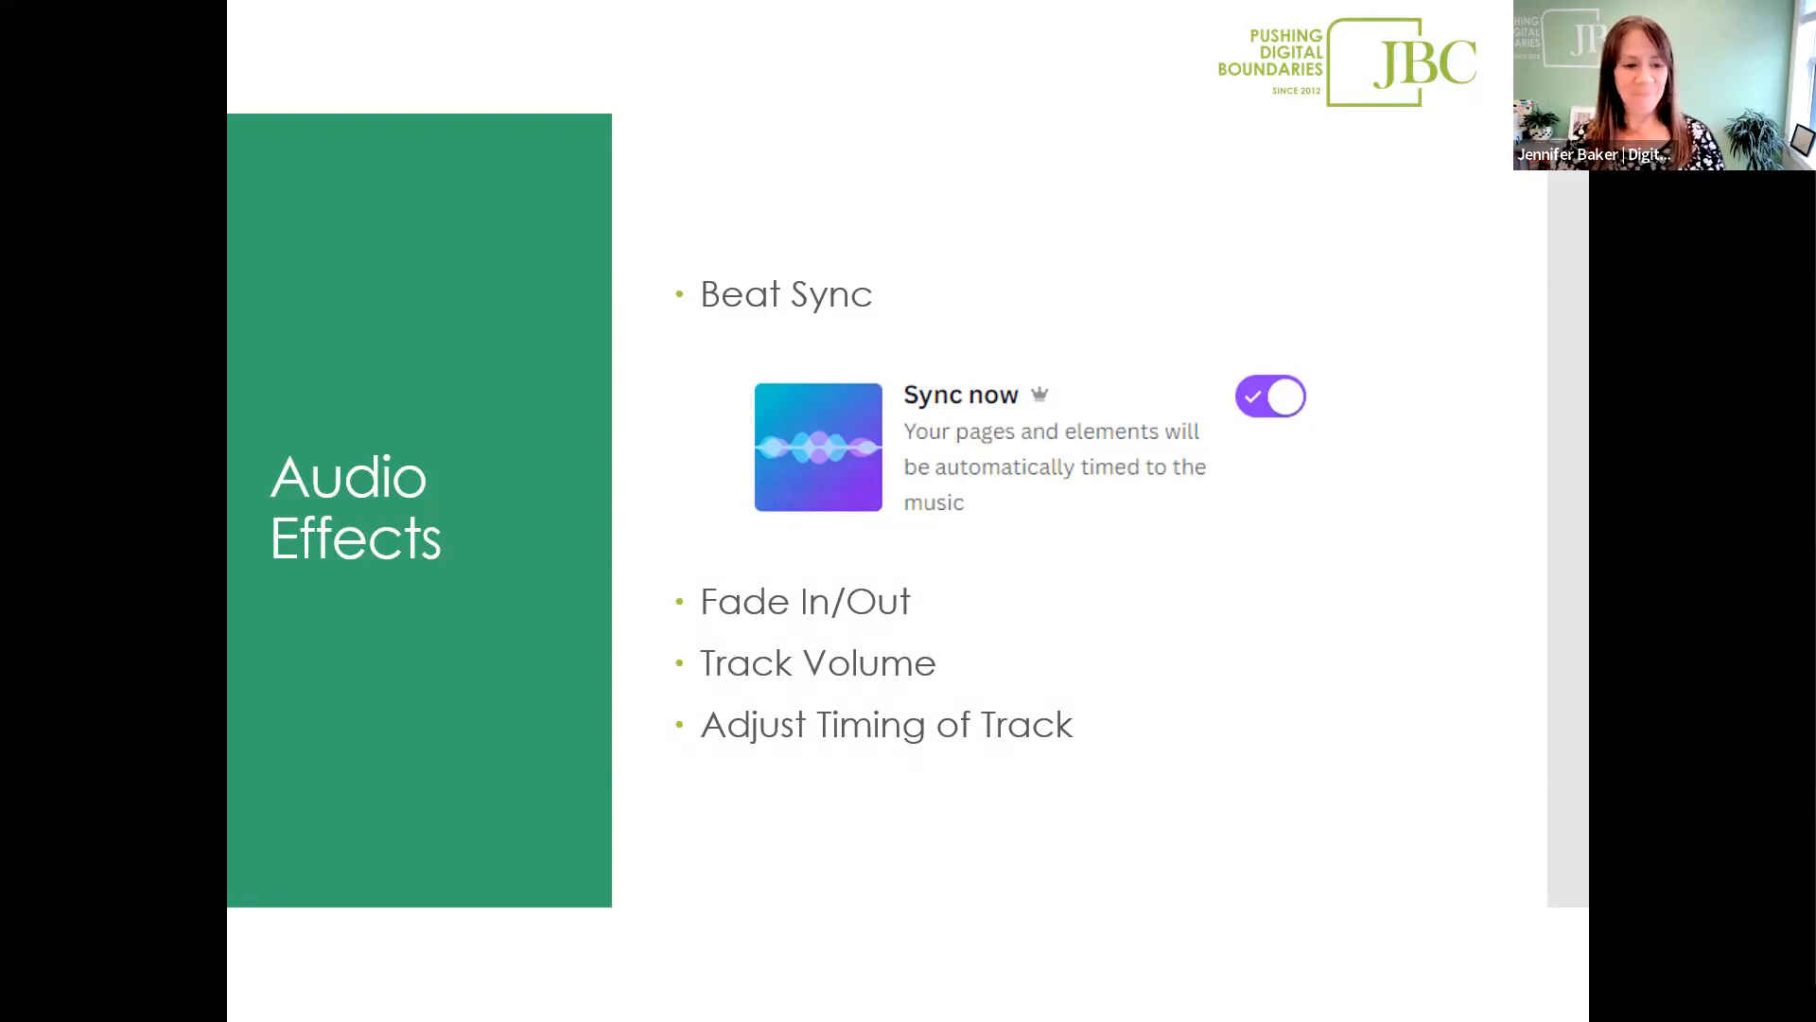
key(Escape)
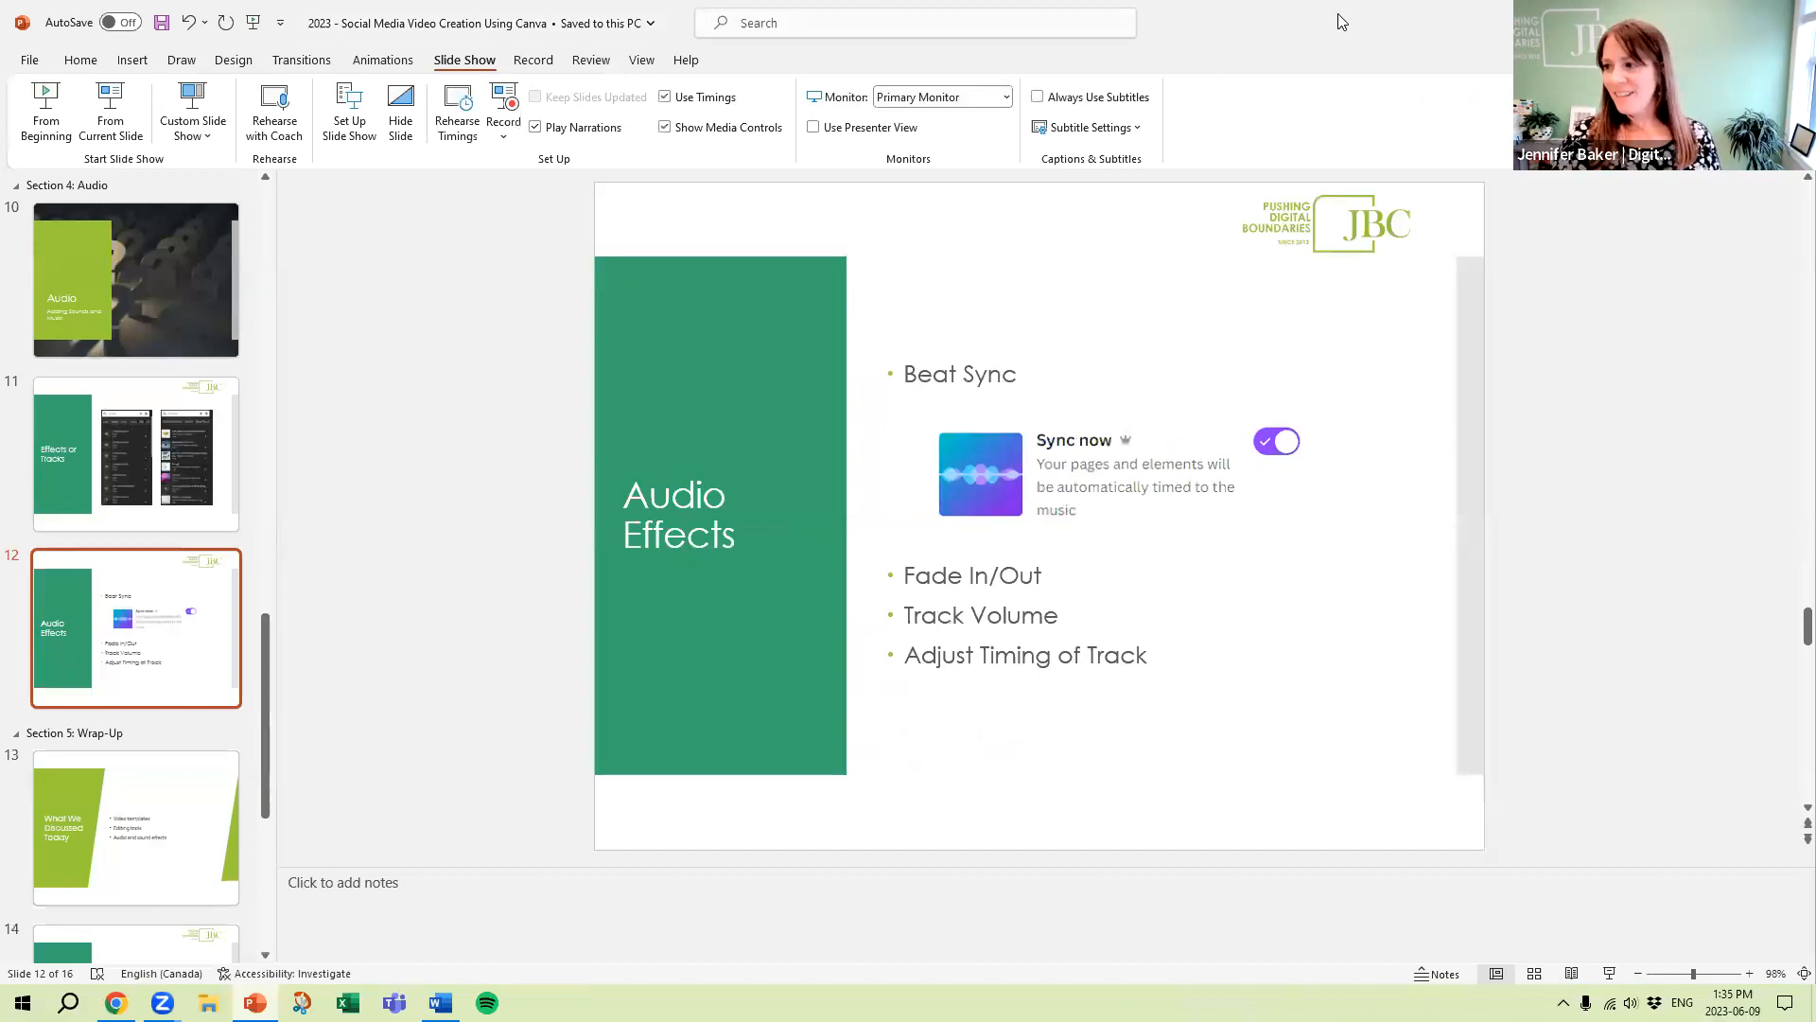
Switch back to the Canva reel design and select the audio track below the pages in the timeline
key(alt+Tab)
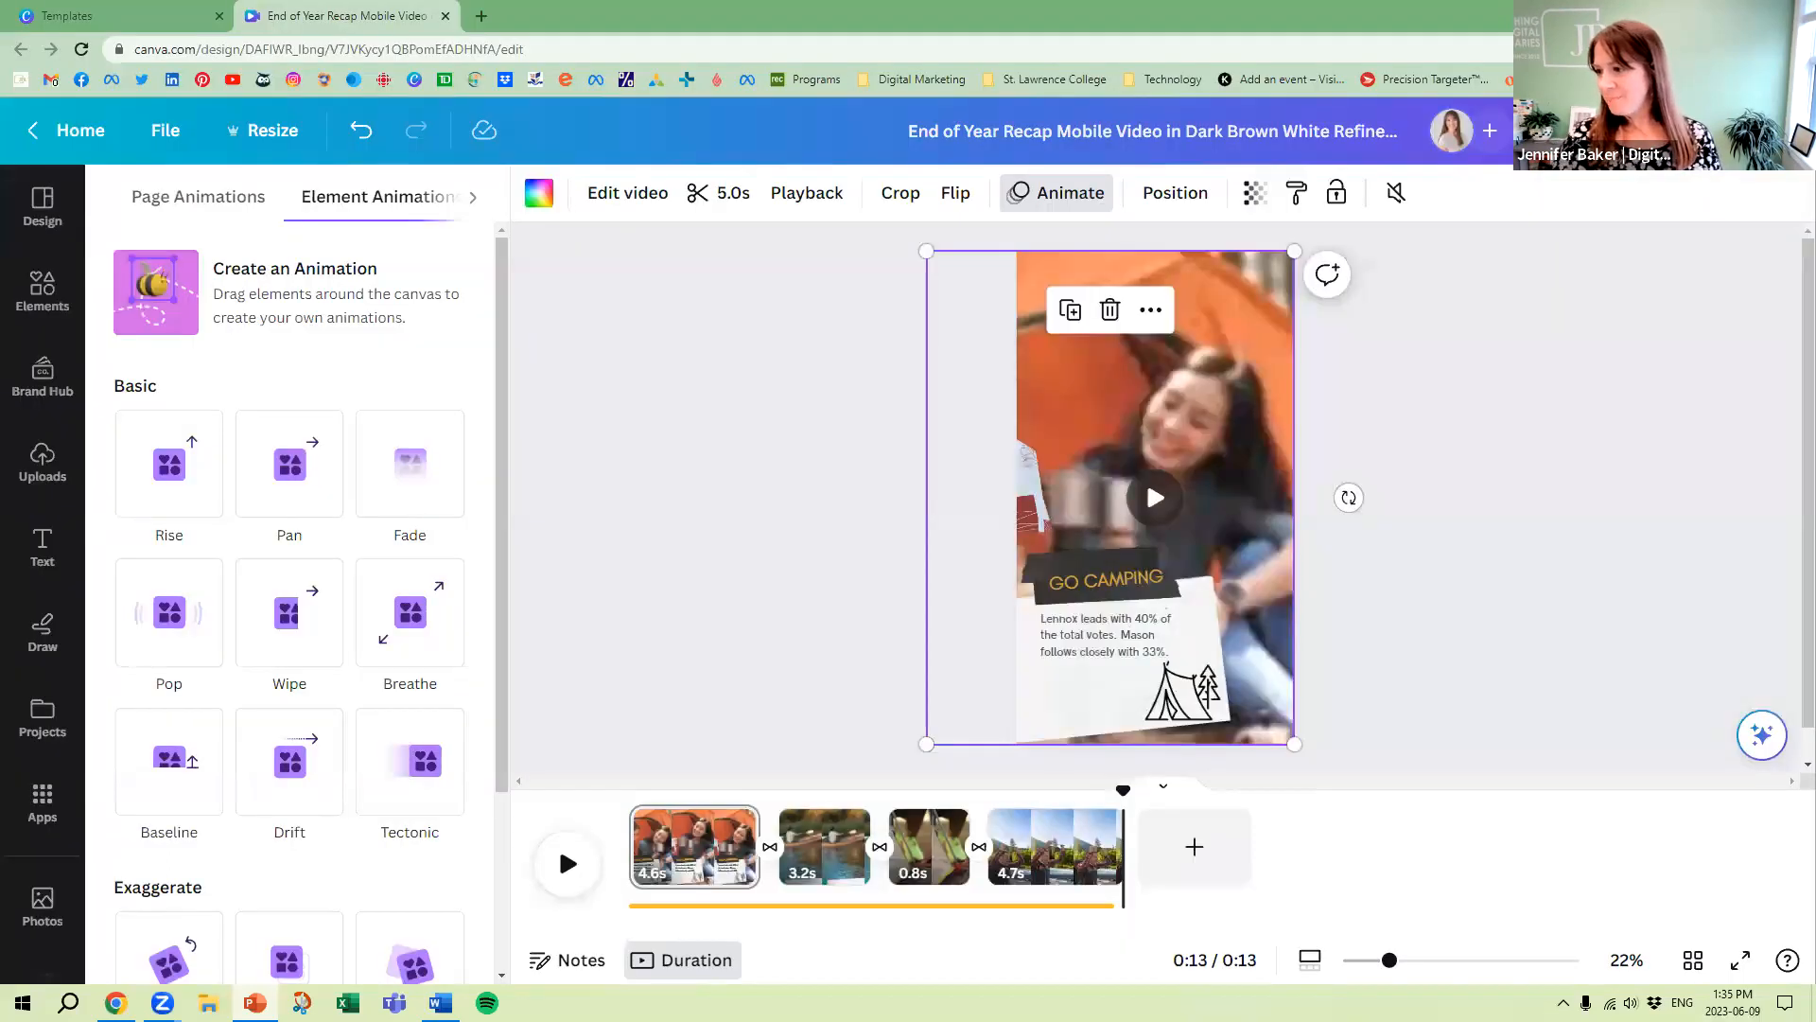
click(846, 630)
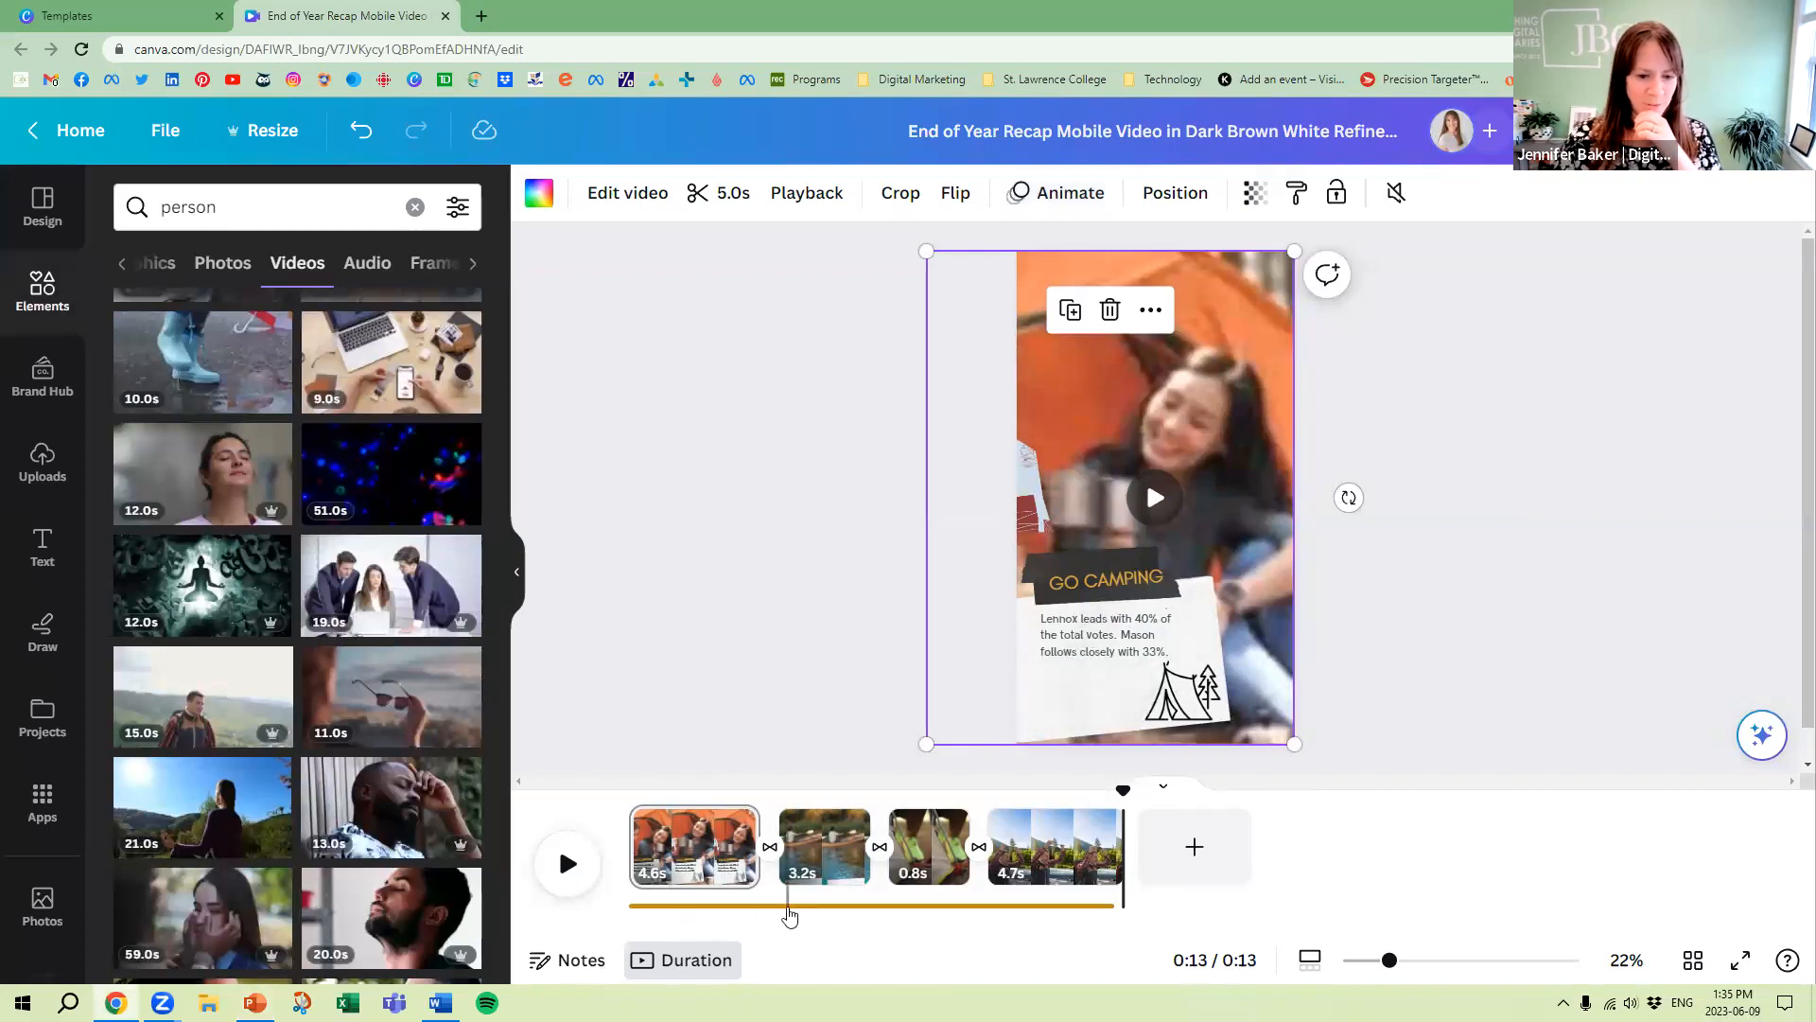
click(794, 910)
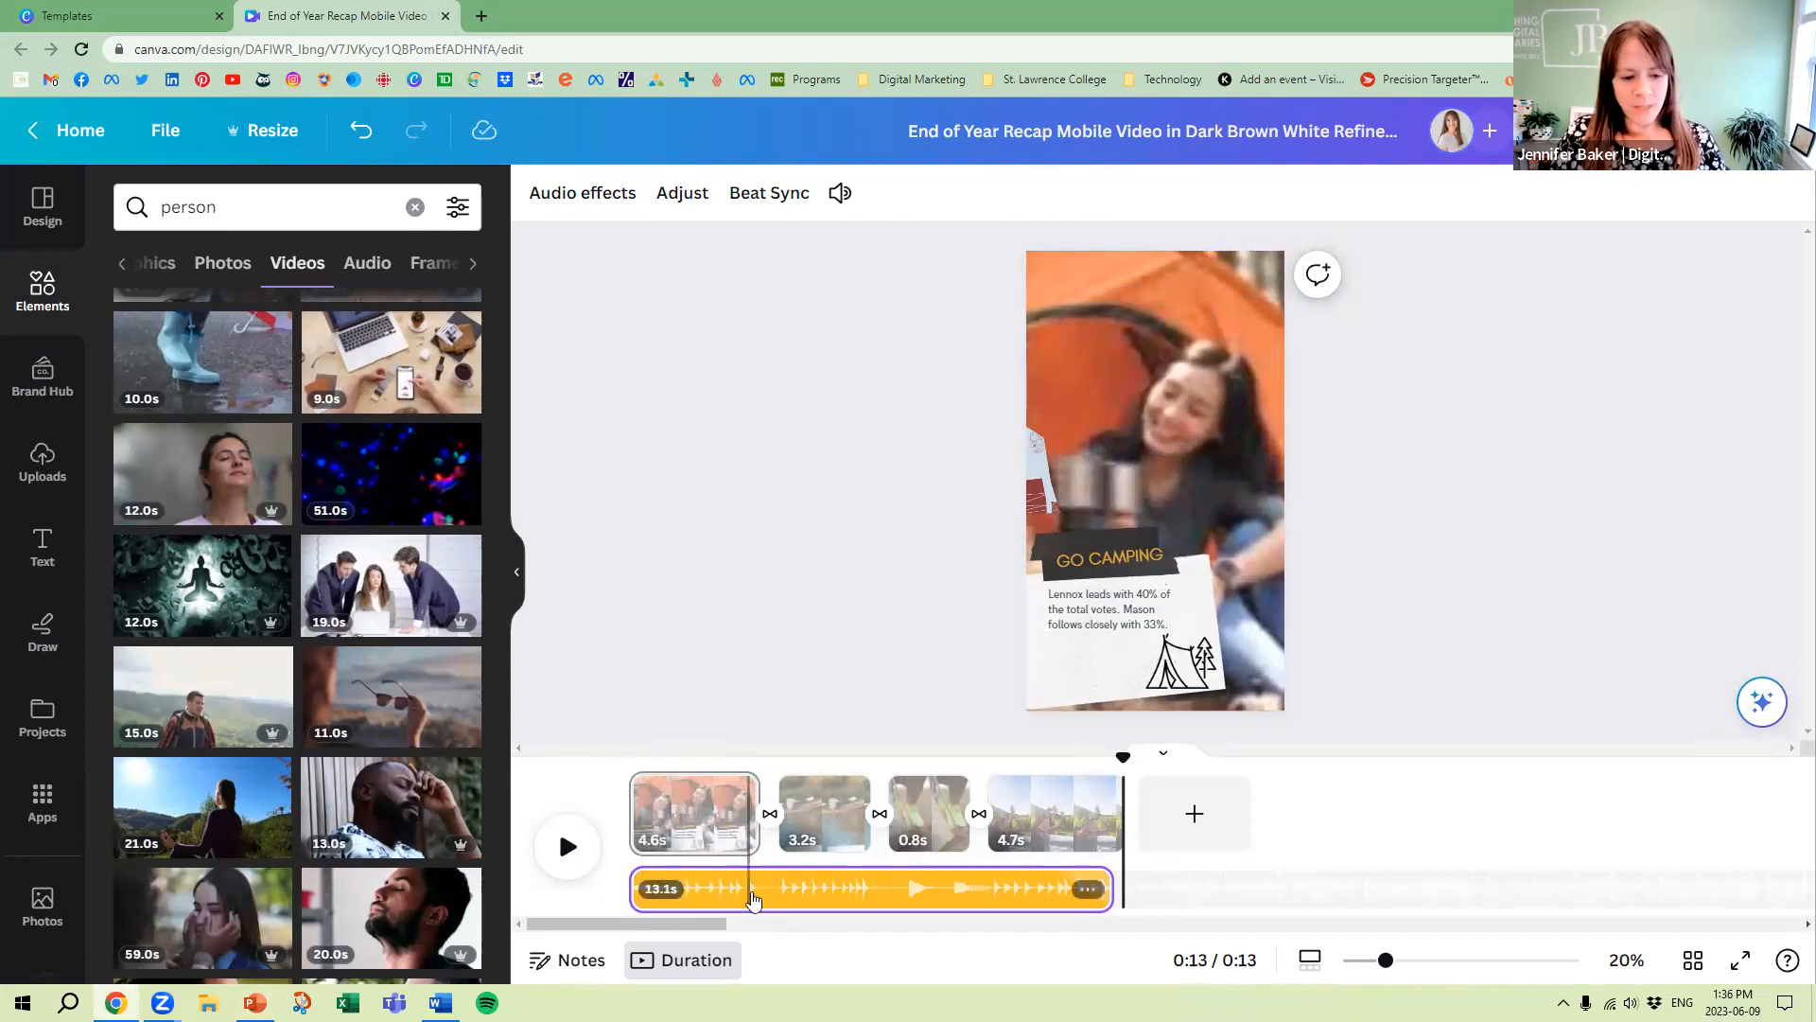
Delete the selected audio track from the reel and open the audio library
click(1088, 889)
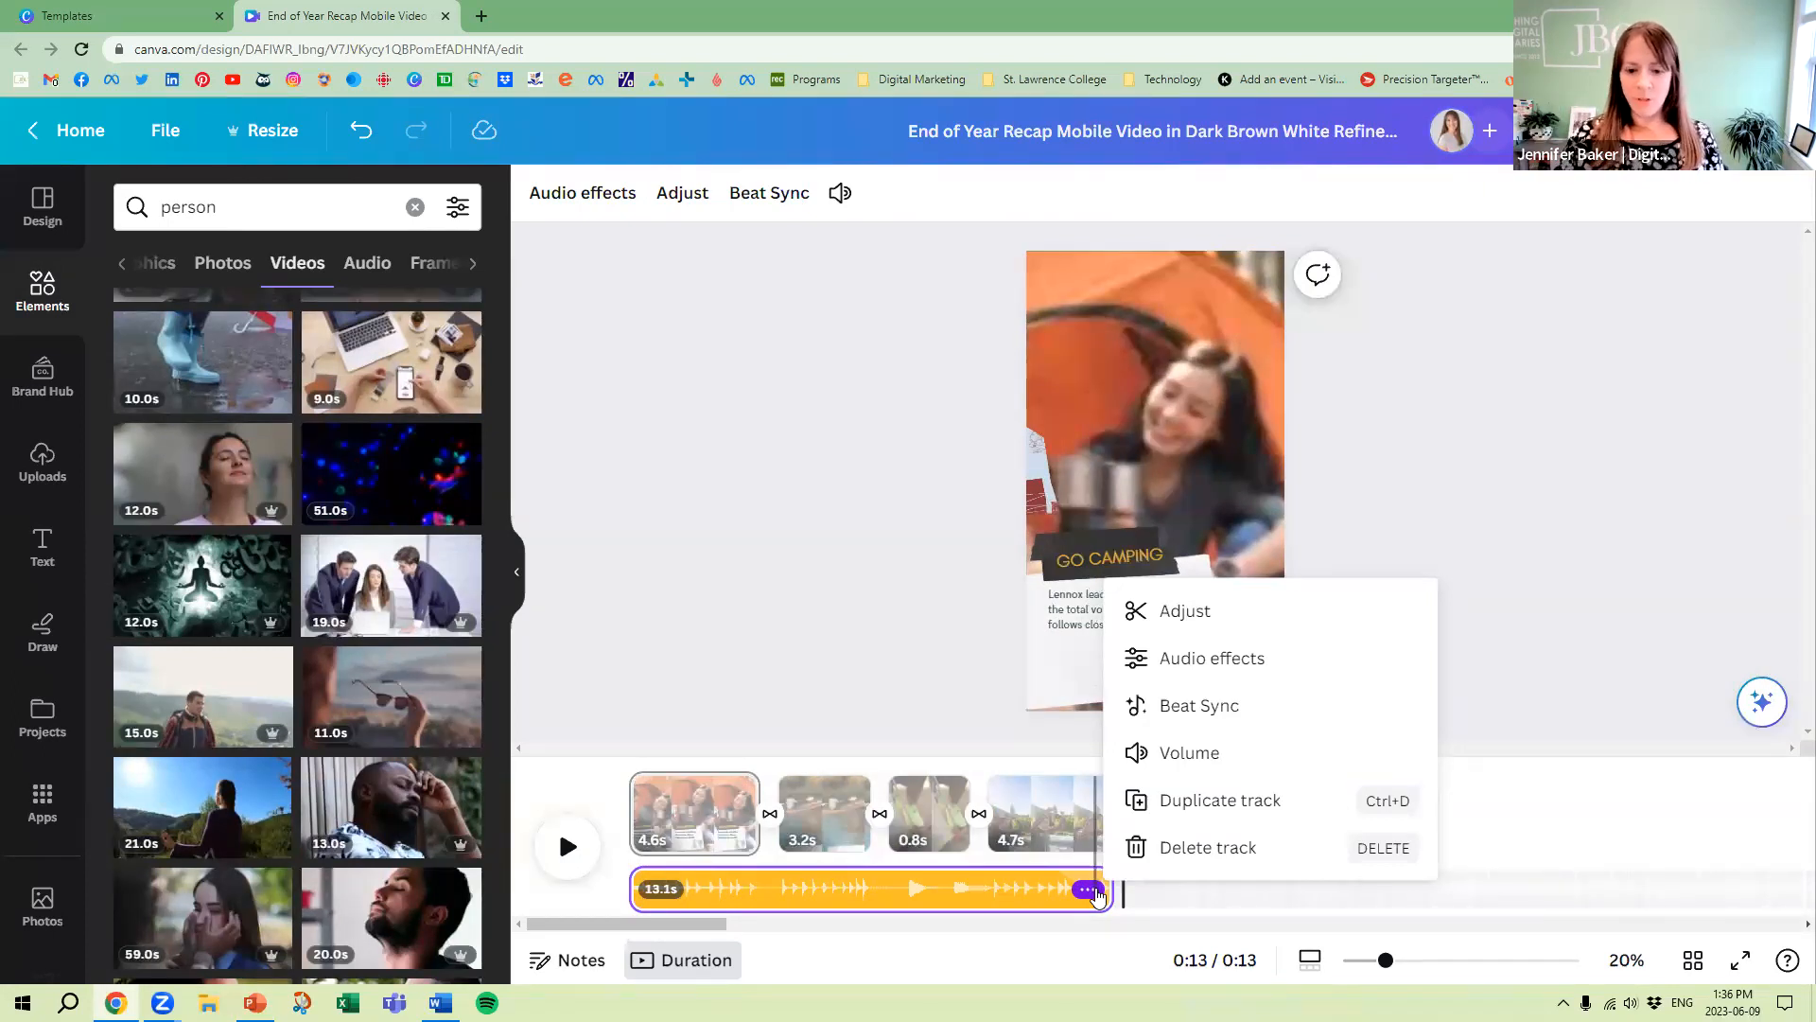
click(1221, 851)
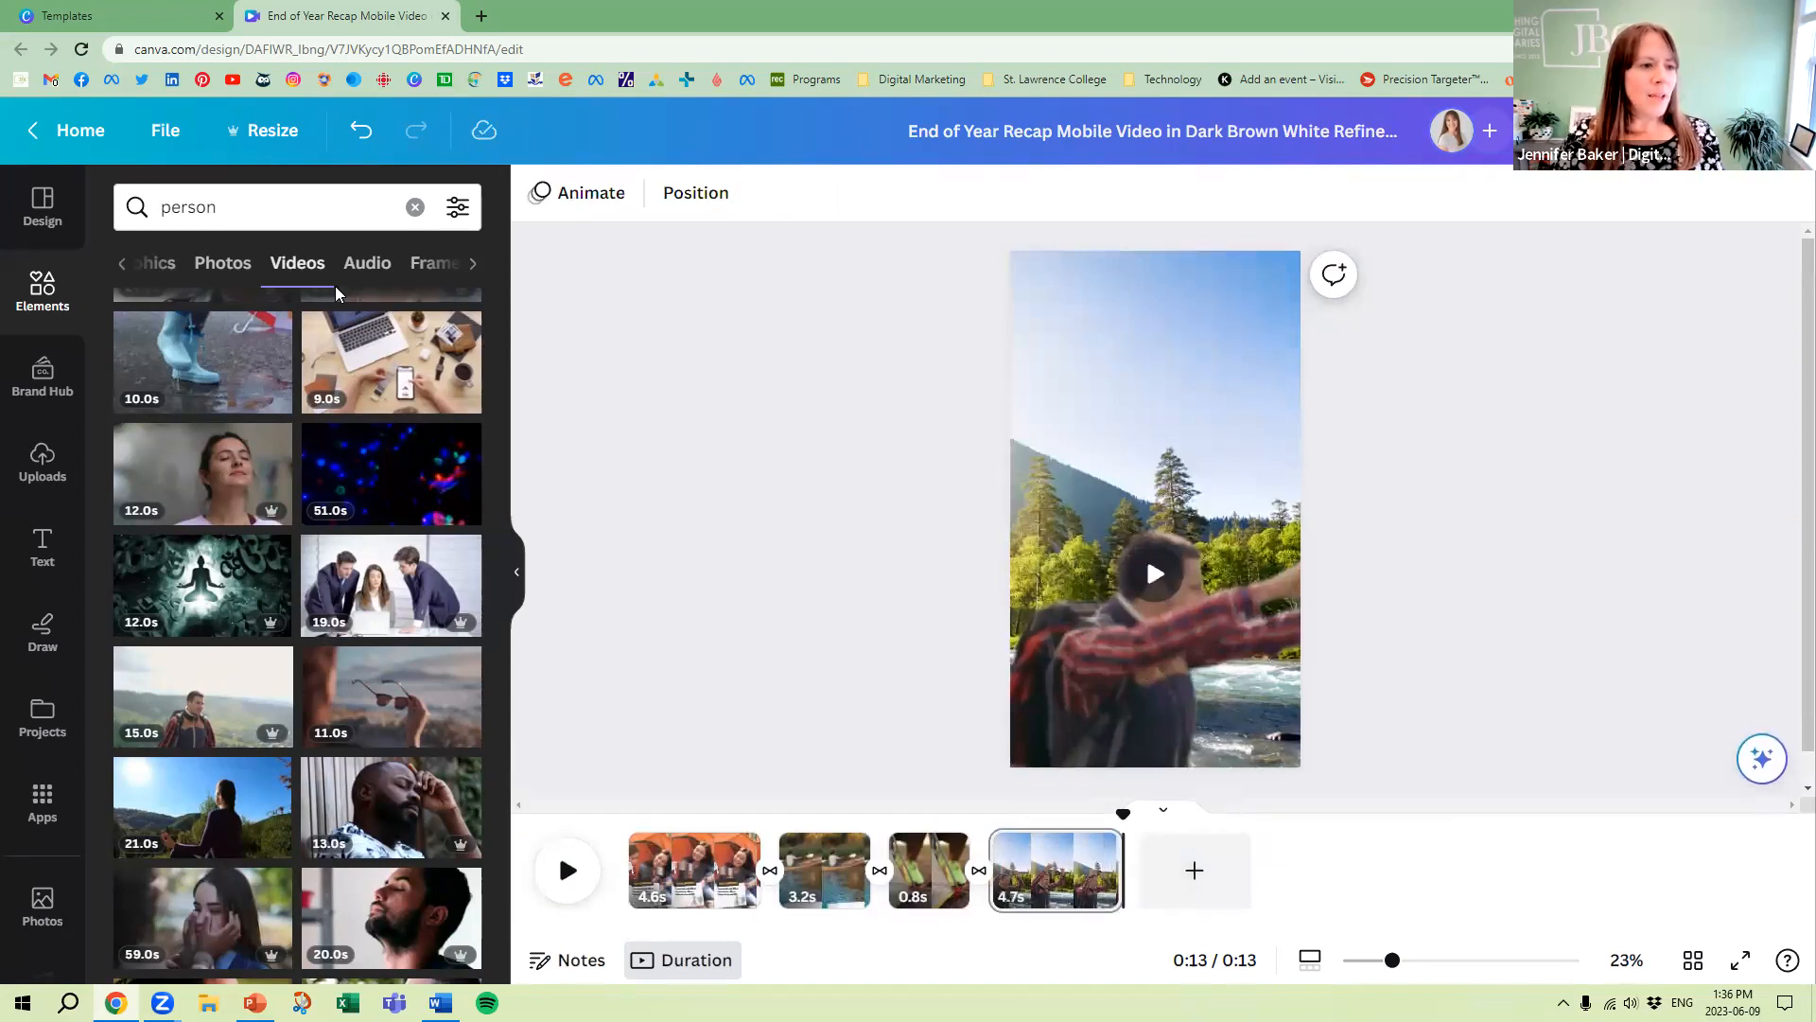
scroll(45, 549, down, 1)
scroll(44, 549, down, 3)
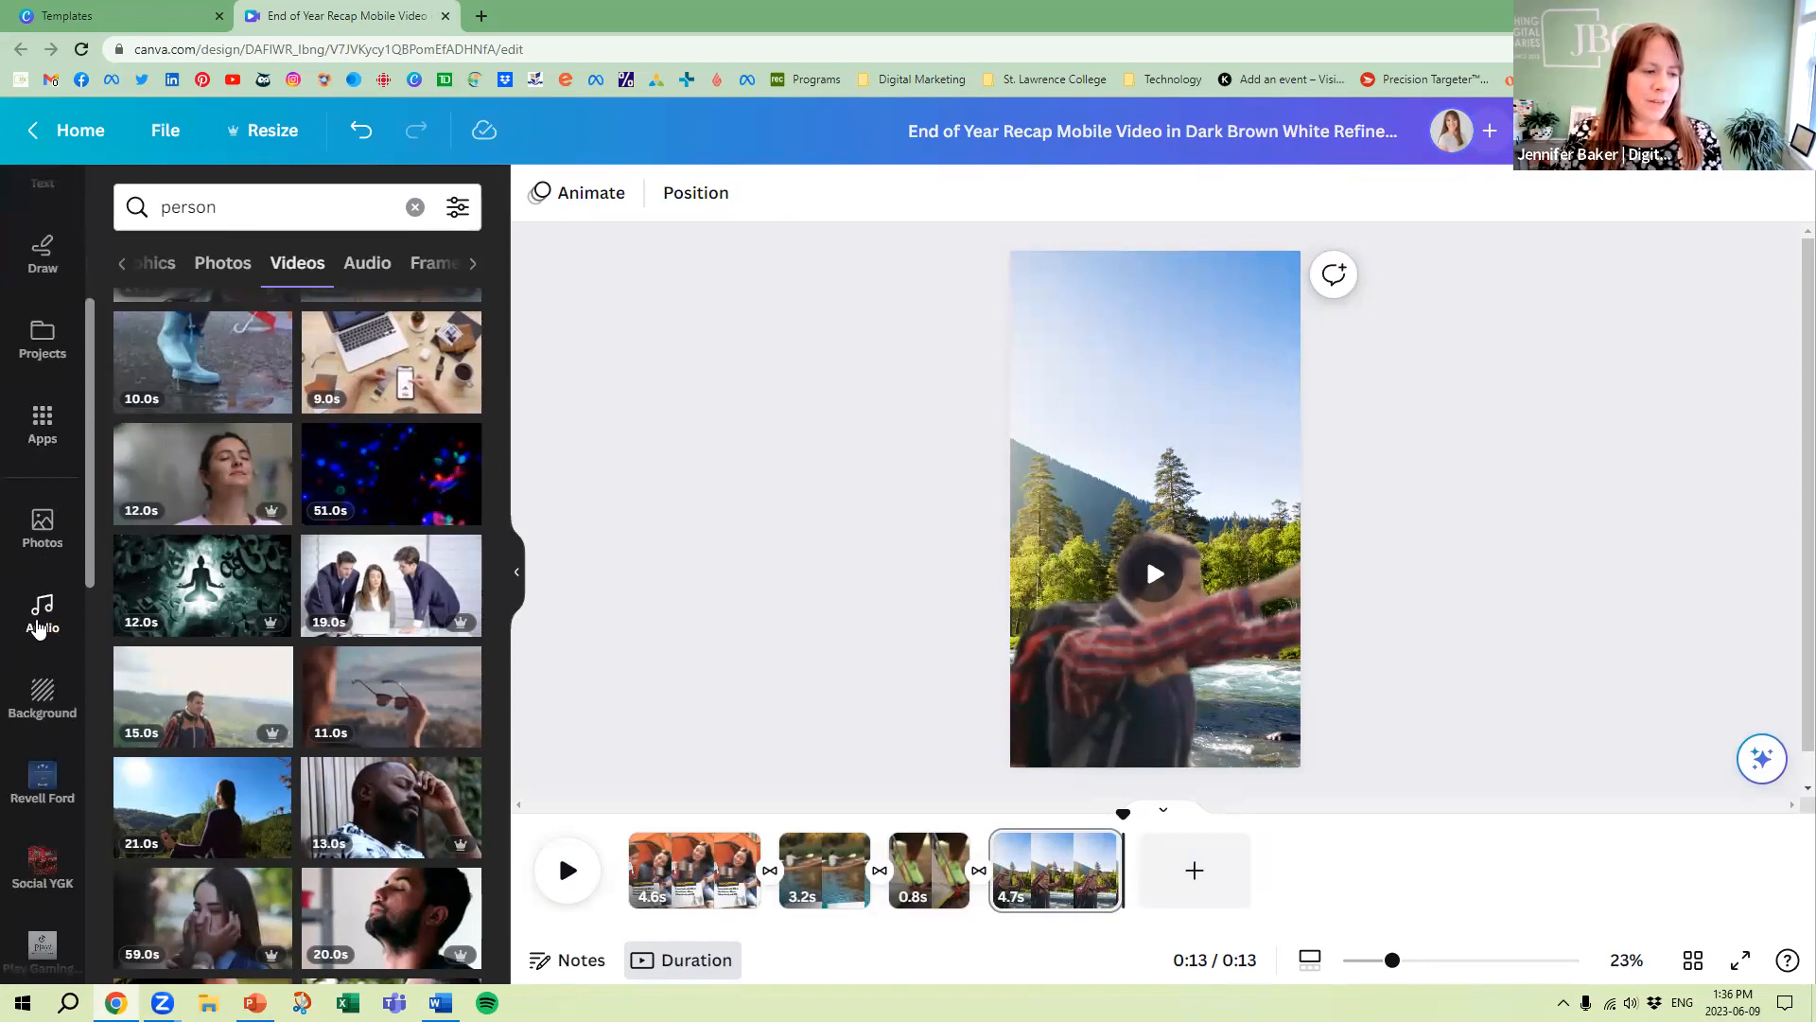
click(38, 629)
scroll(40, 587, up, 4)
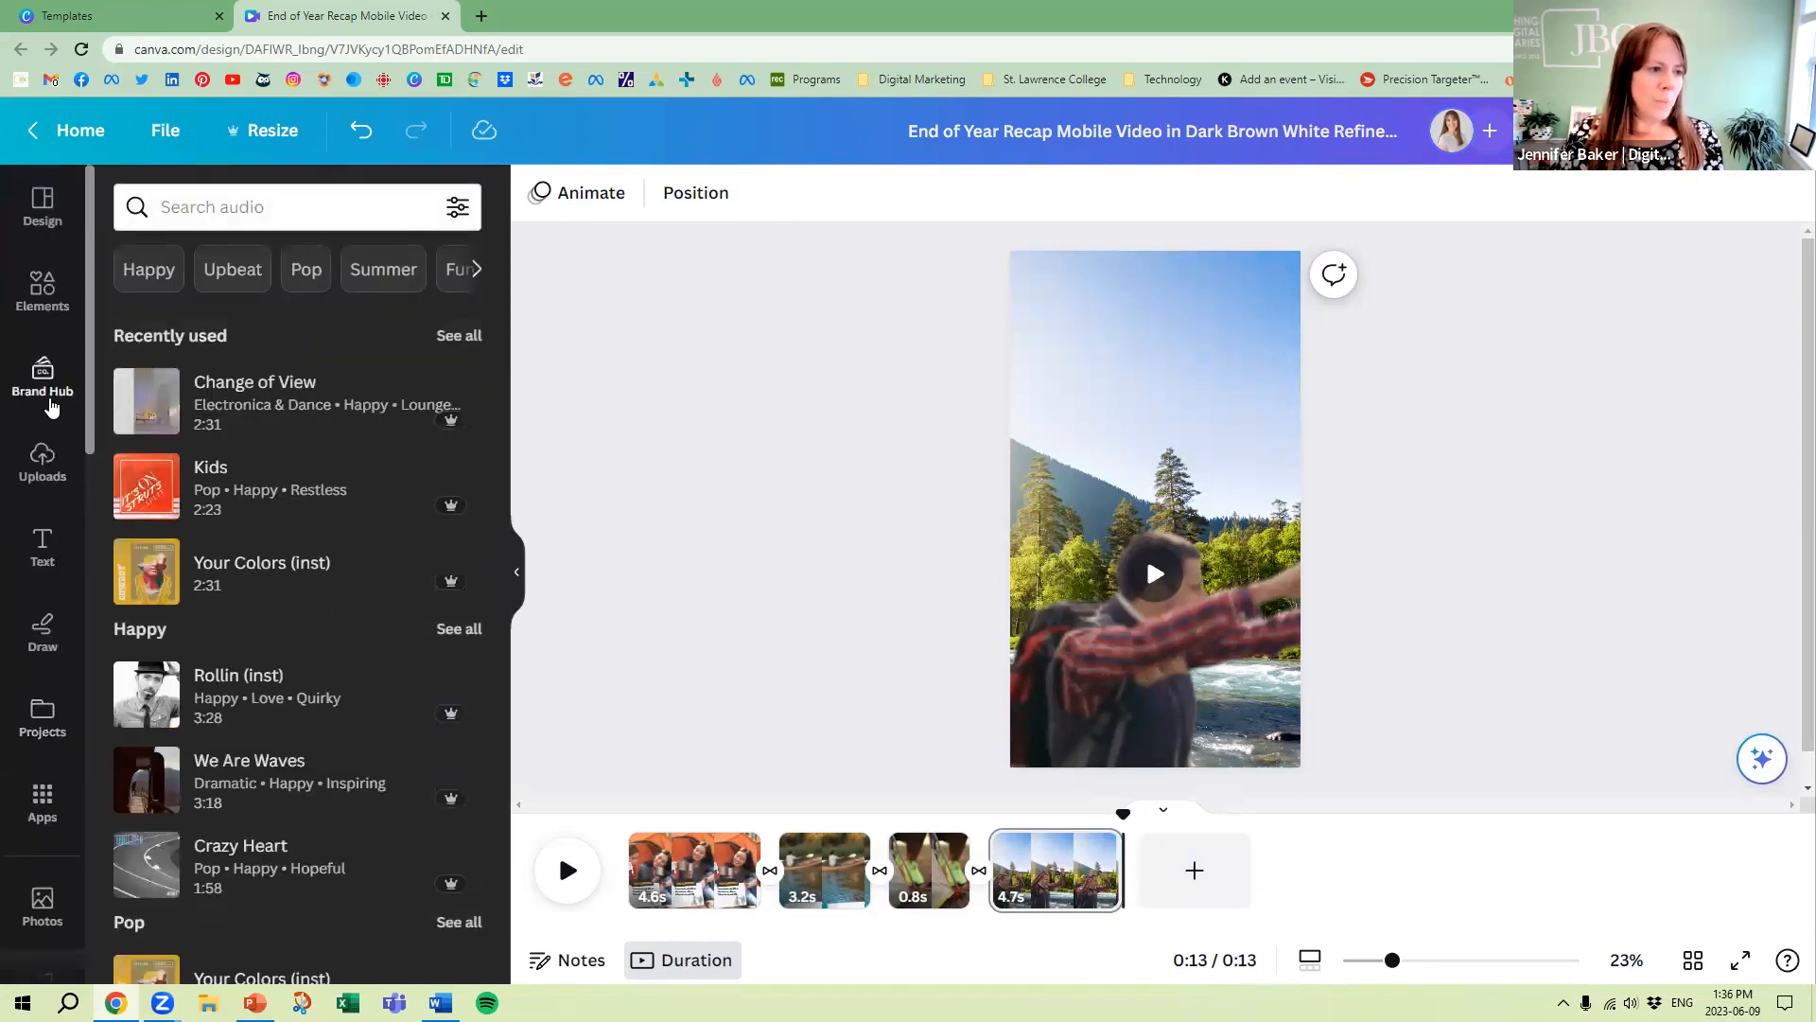
View the audio results for "person" in the elements library and return to the audio library
click(42, 288)
click(369, 265)
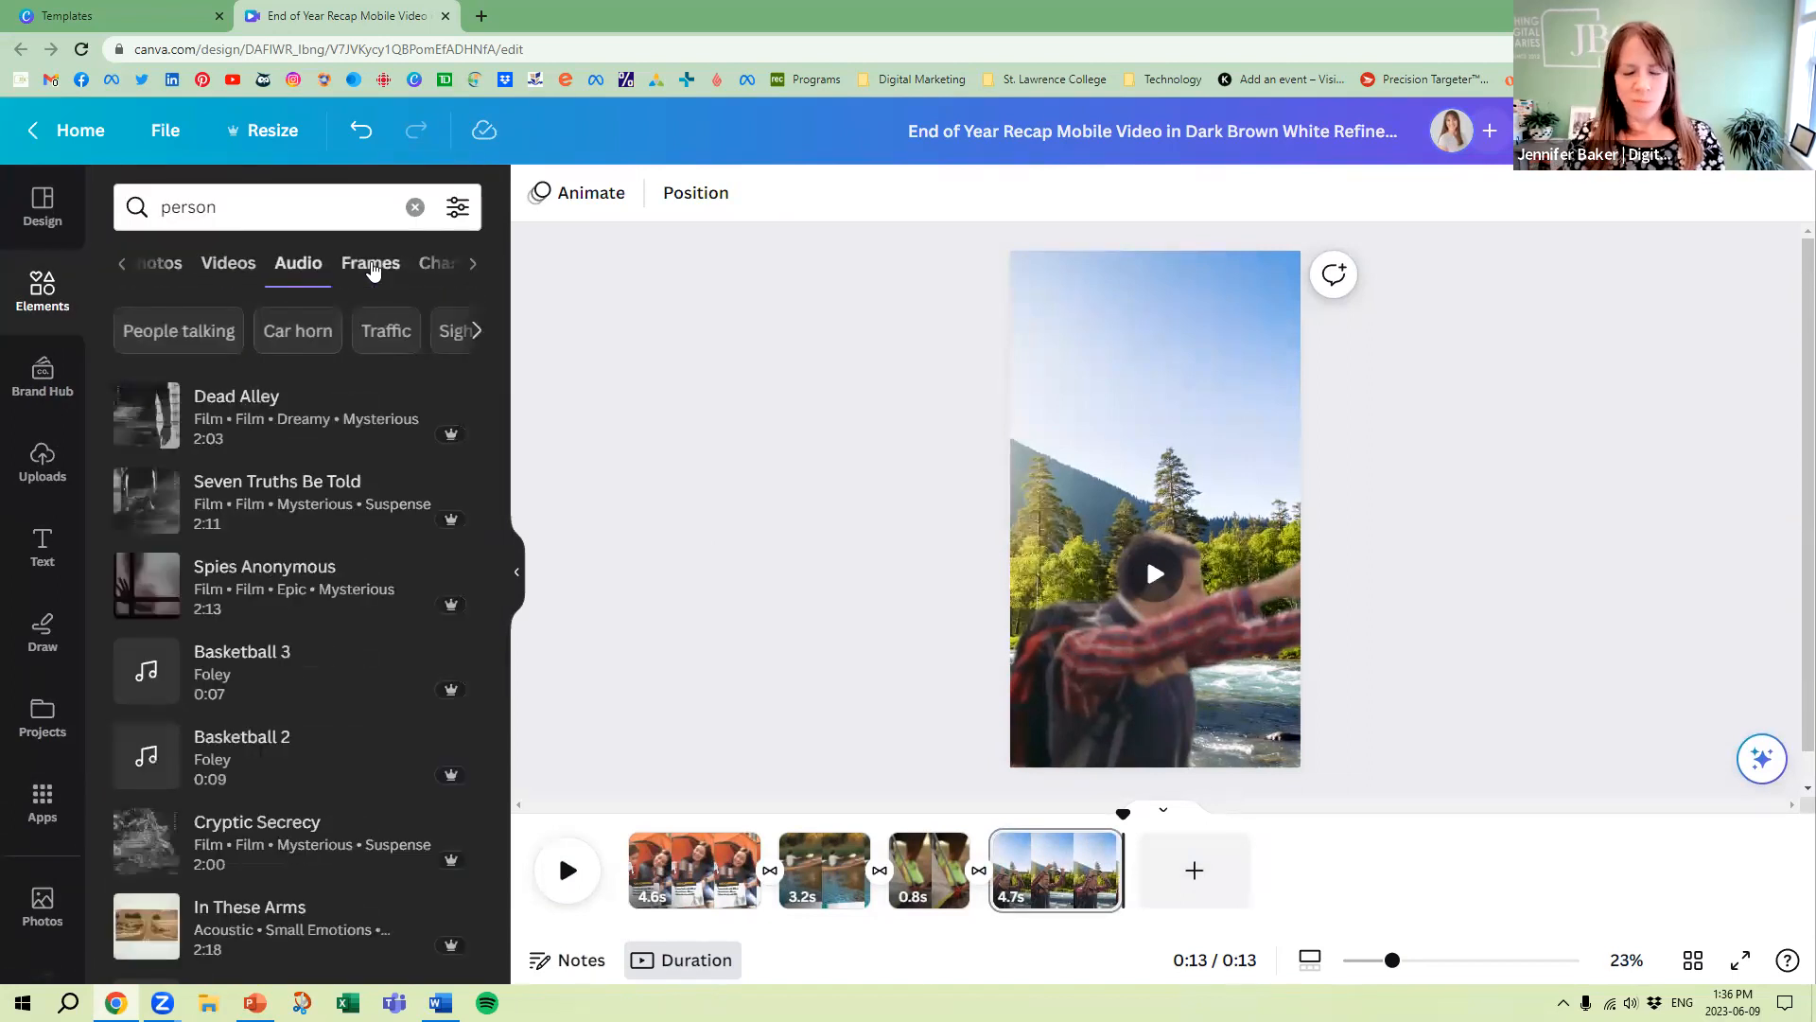
scroll(37, 698, down, 2)
scroll(38, 698, down, 1)
click(38, 702)
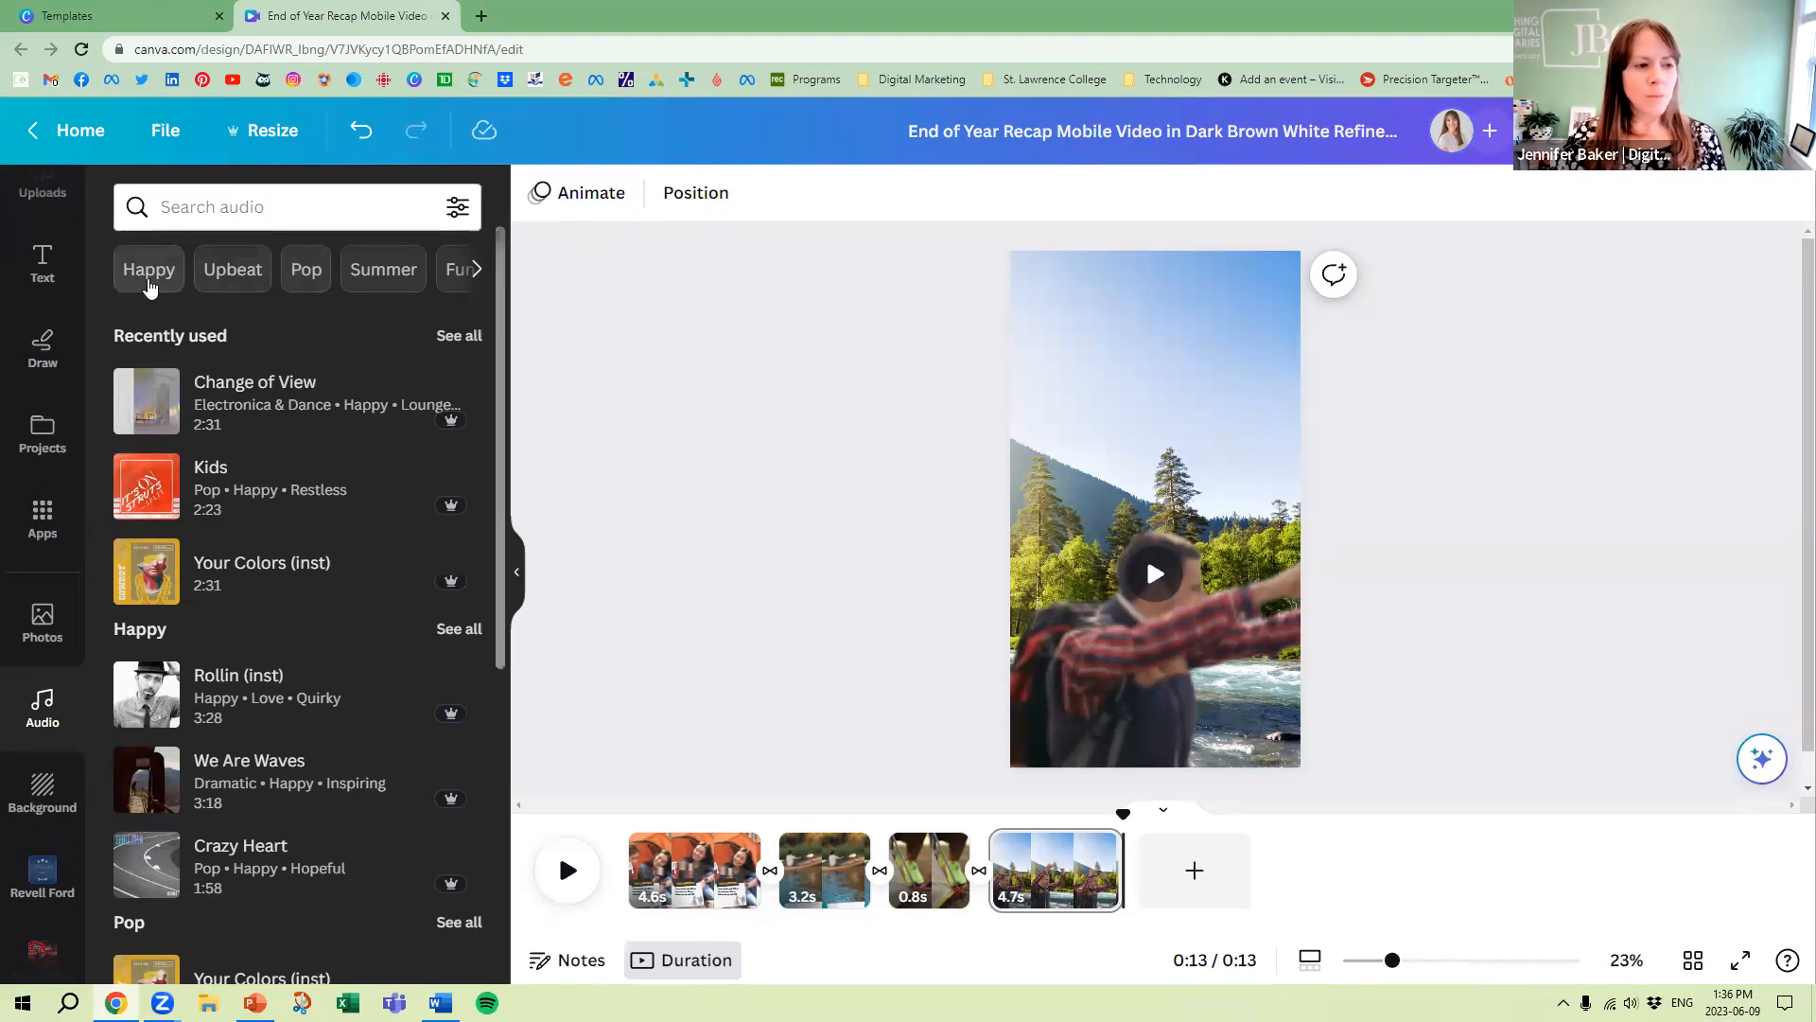
Browse the Happy audio category and preview the track Rollin (inst) with the system volume raised
click(171, 265)
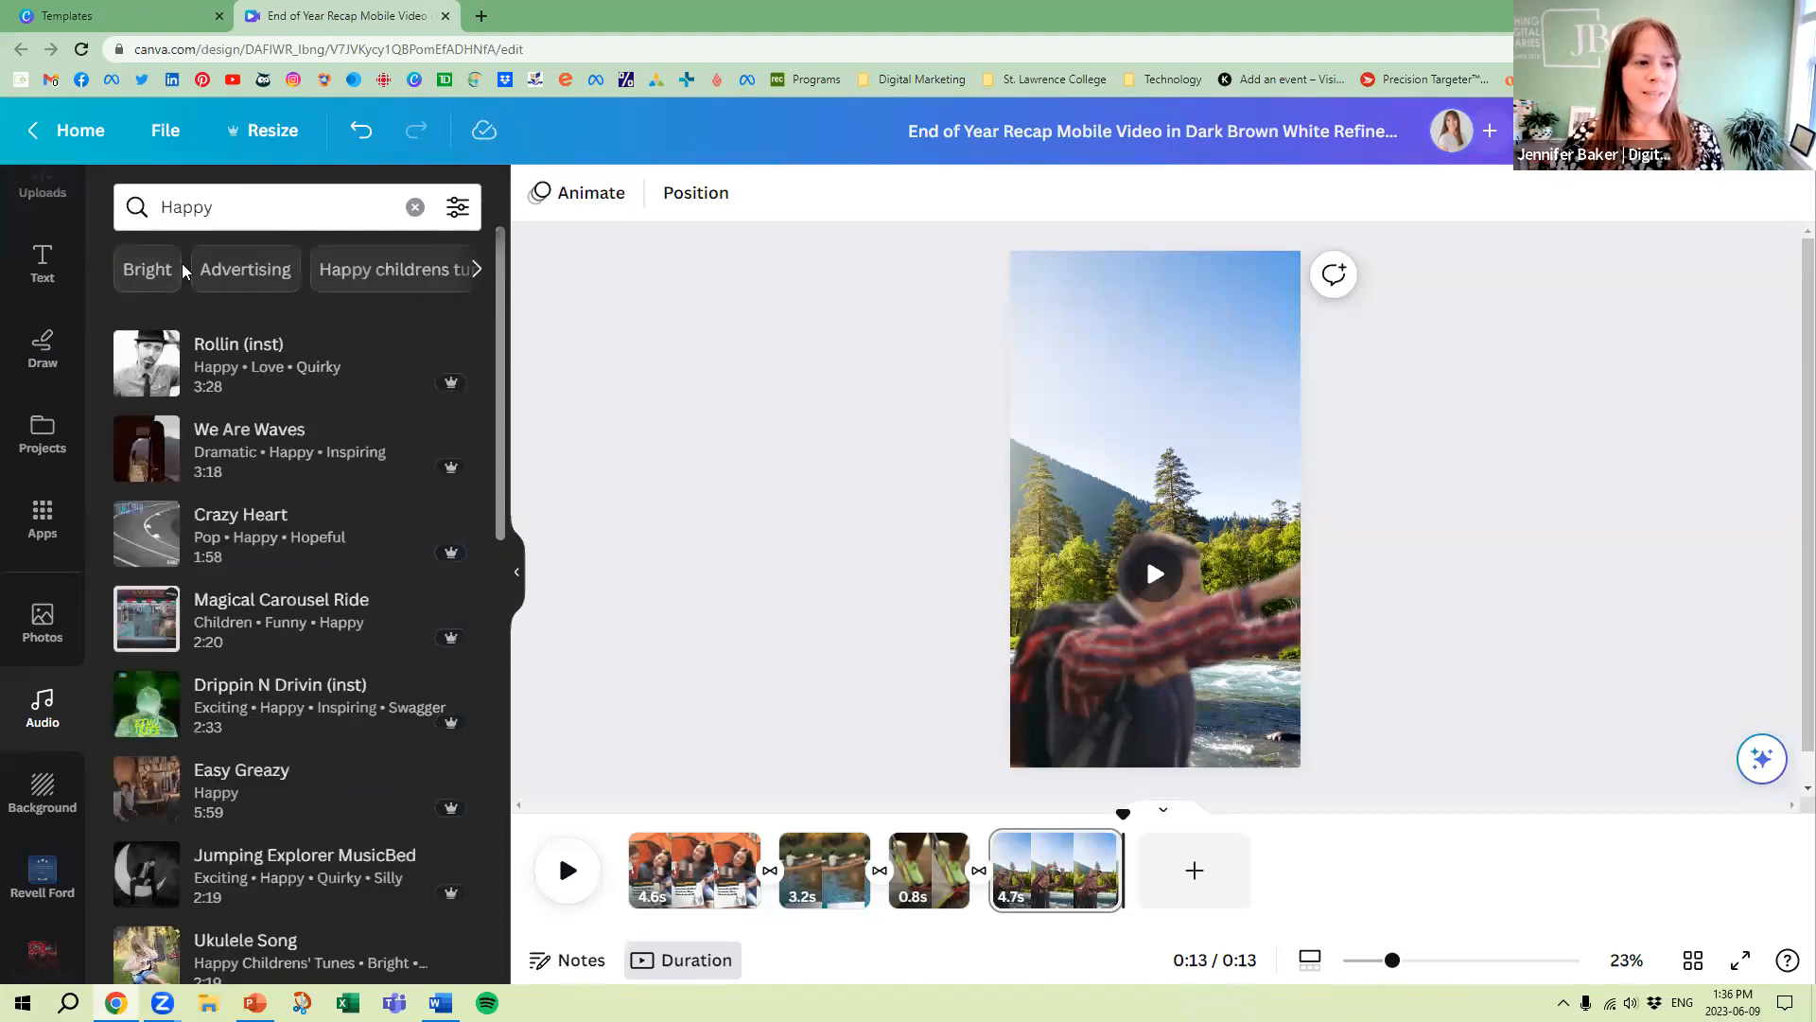
key(XF86AudioRaiseVolume)
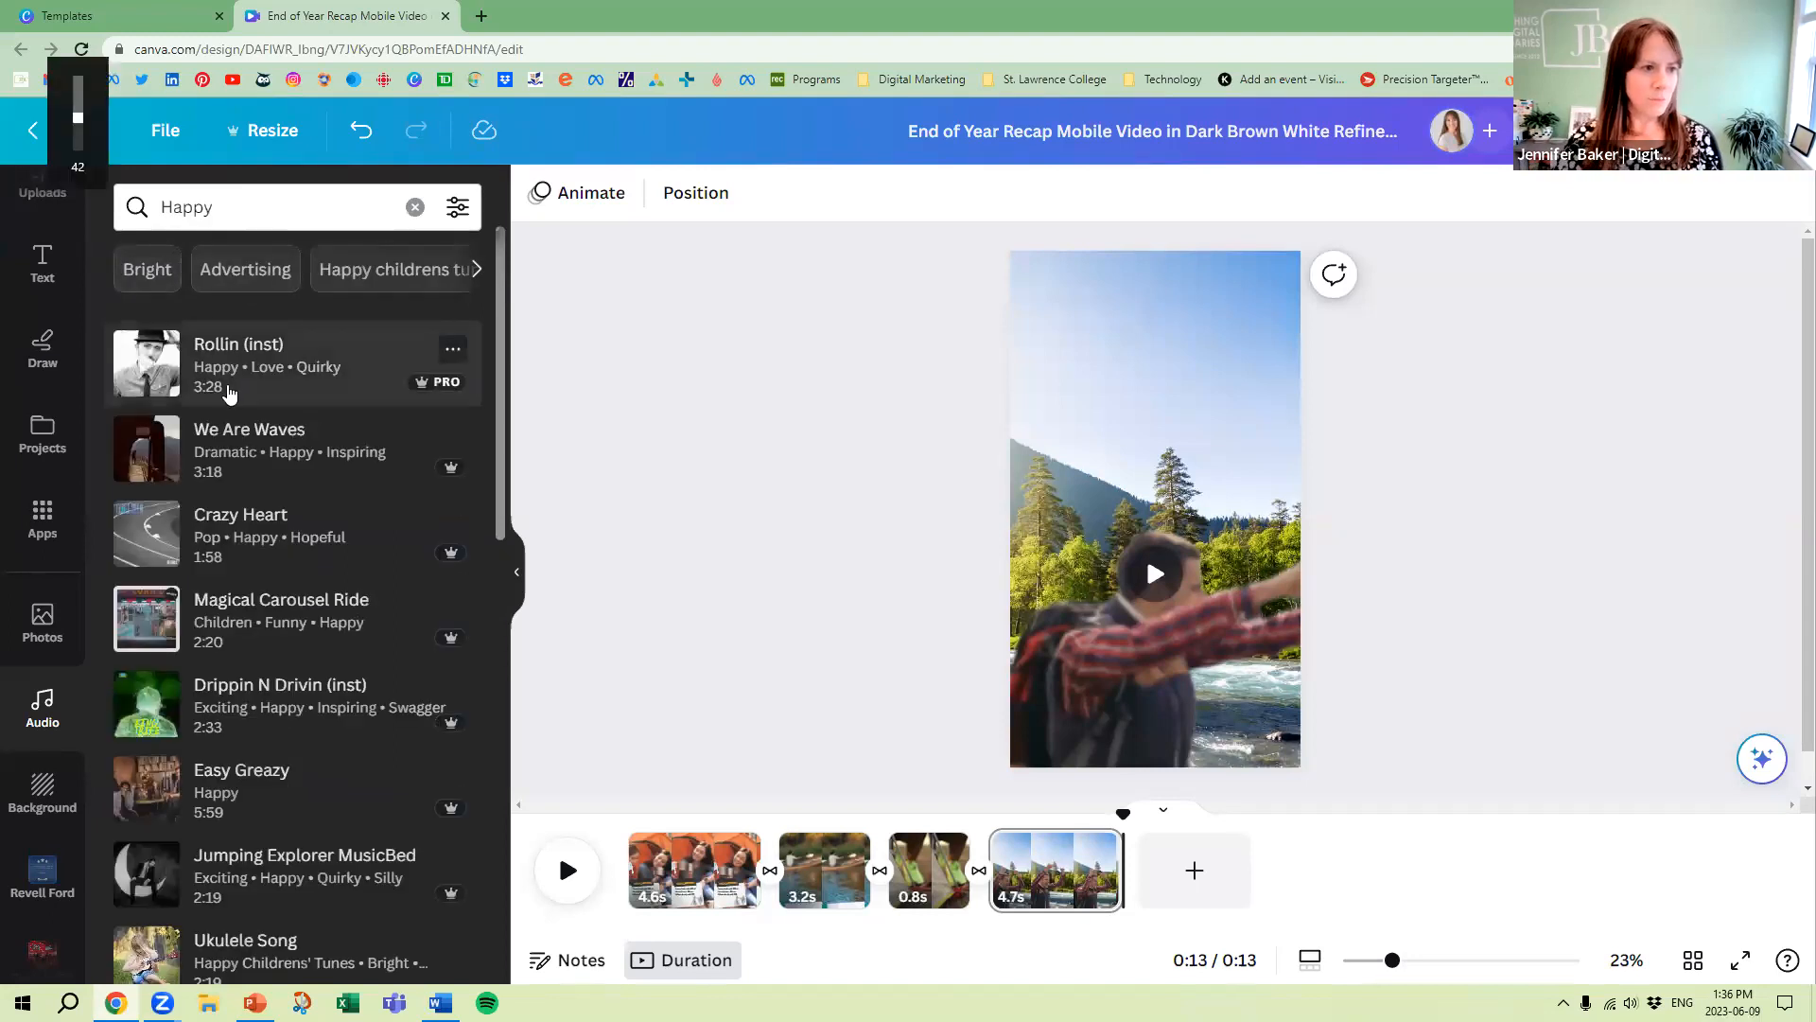
click(149, 374)
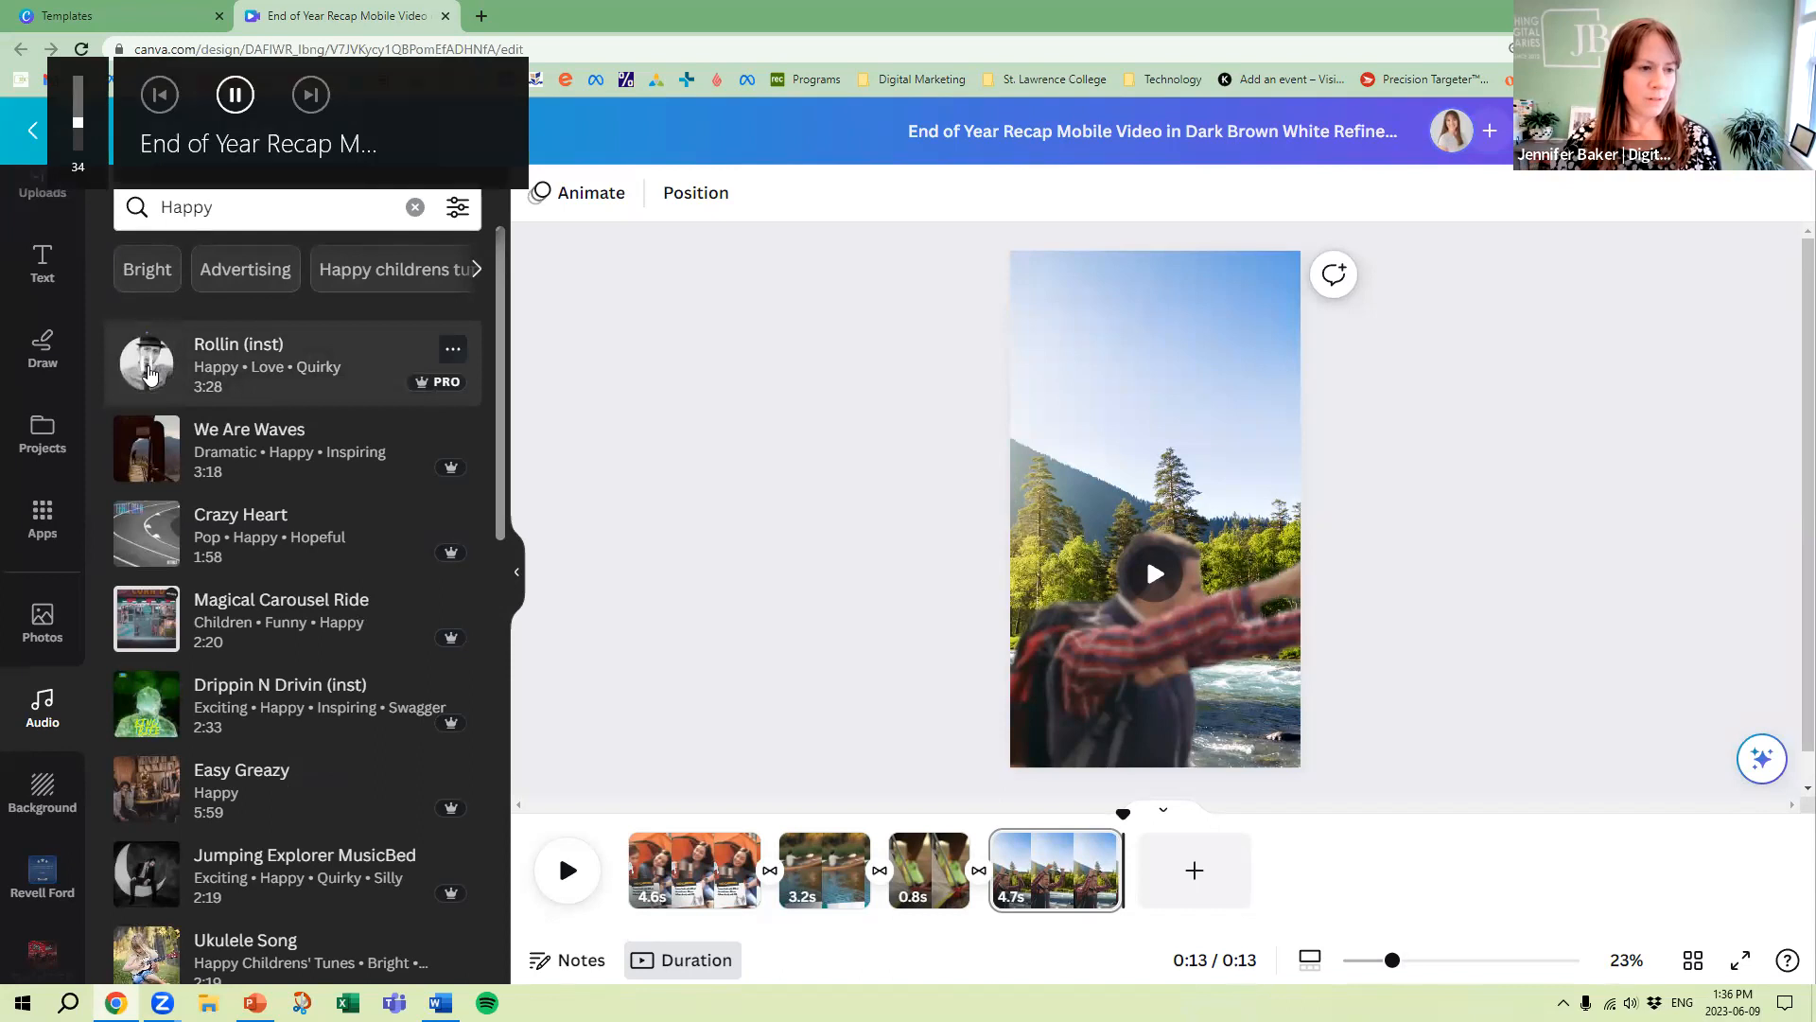
key(XF86AudioRaiseVolume)
key(XF86AudioRaiseVolume)
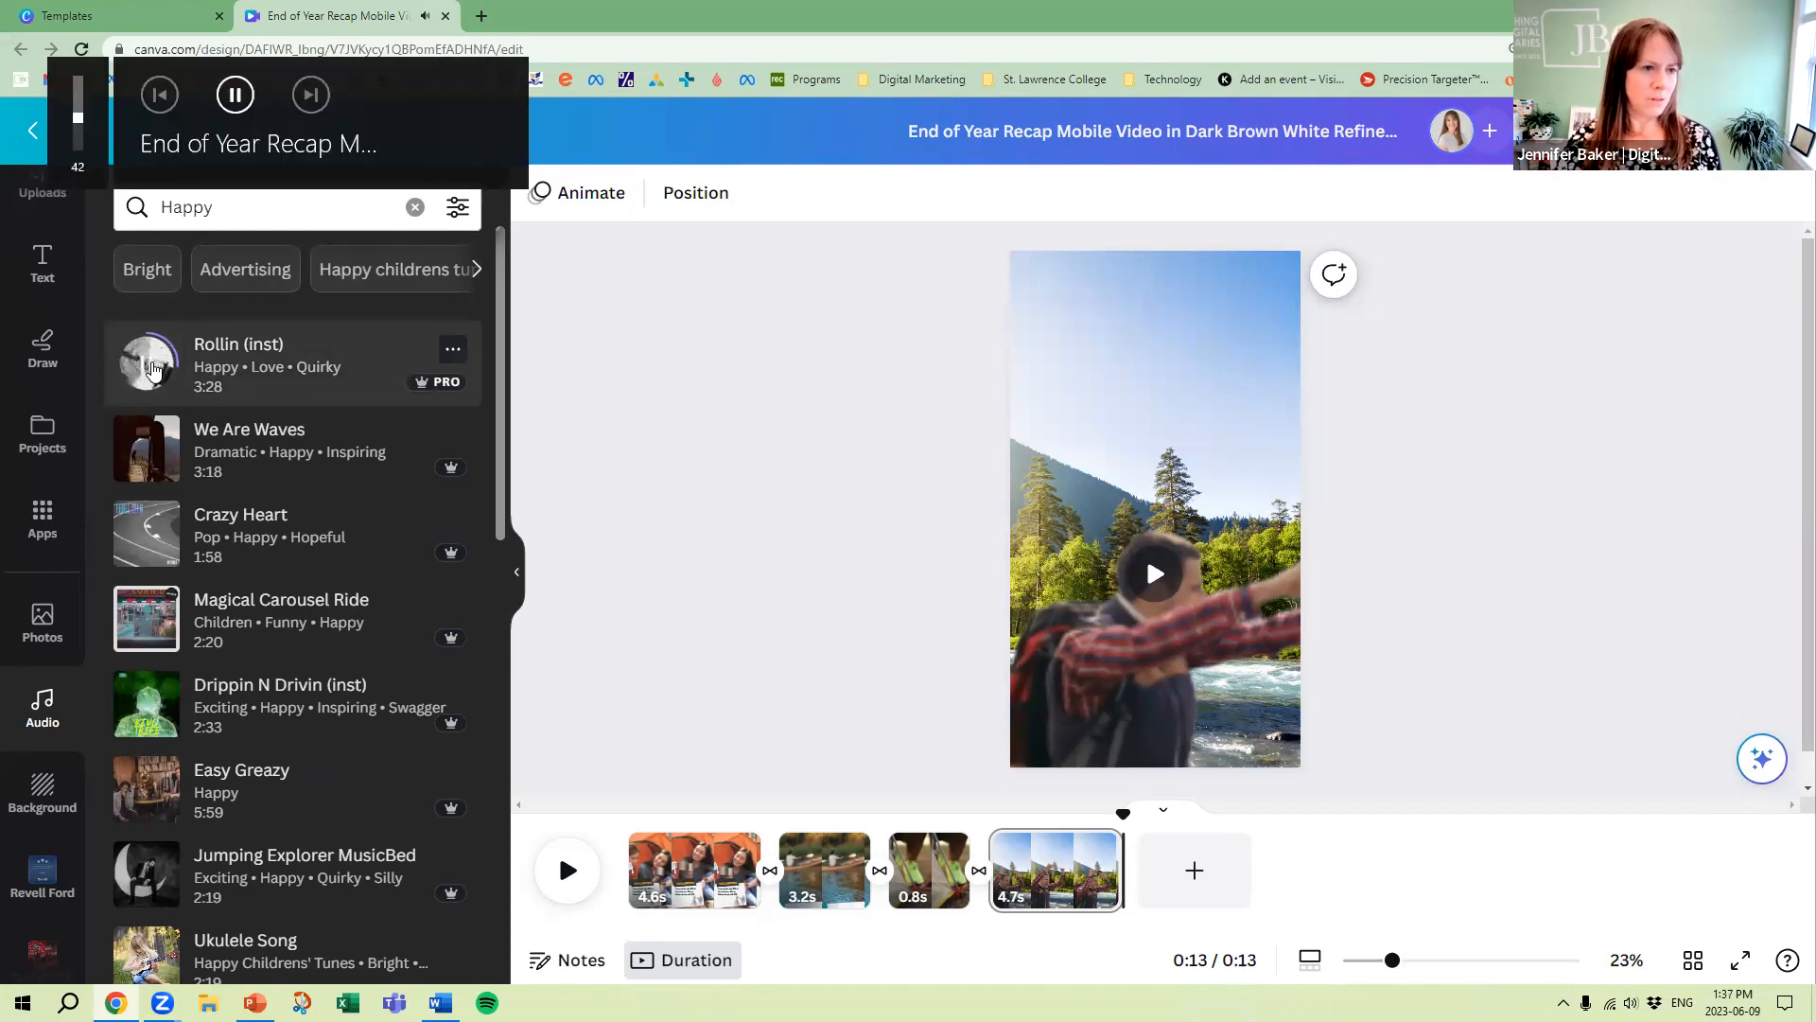
Preview the track We Are Waves and add it to the timeline beneath the pages, starting at the beginning of the reel
click(149, 470)
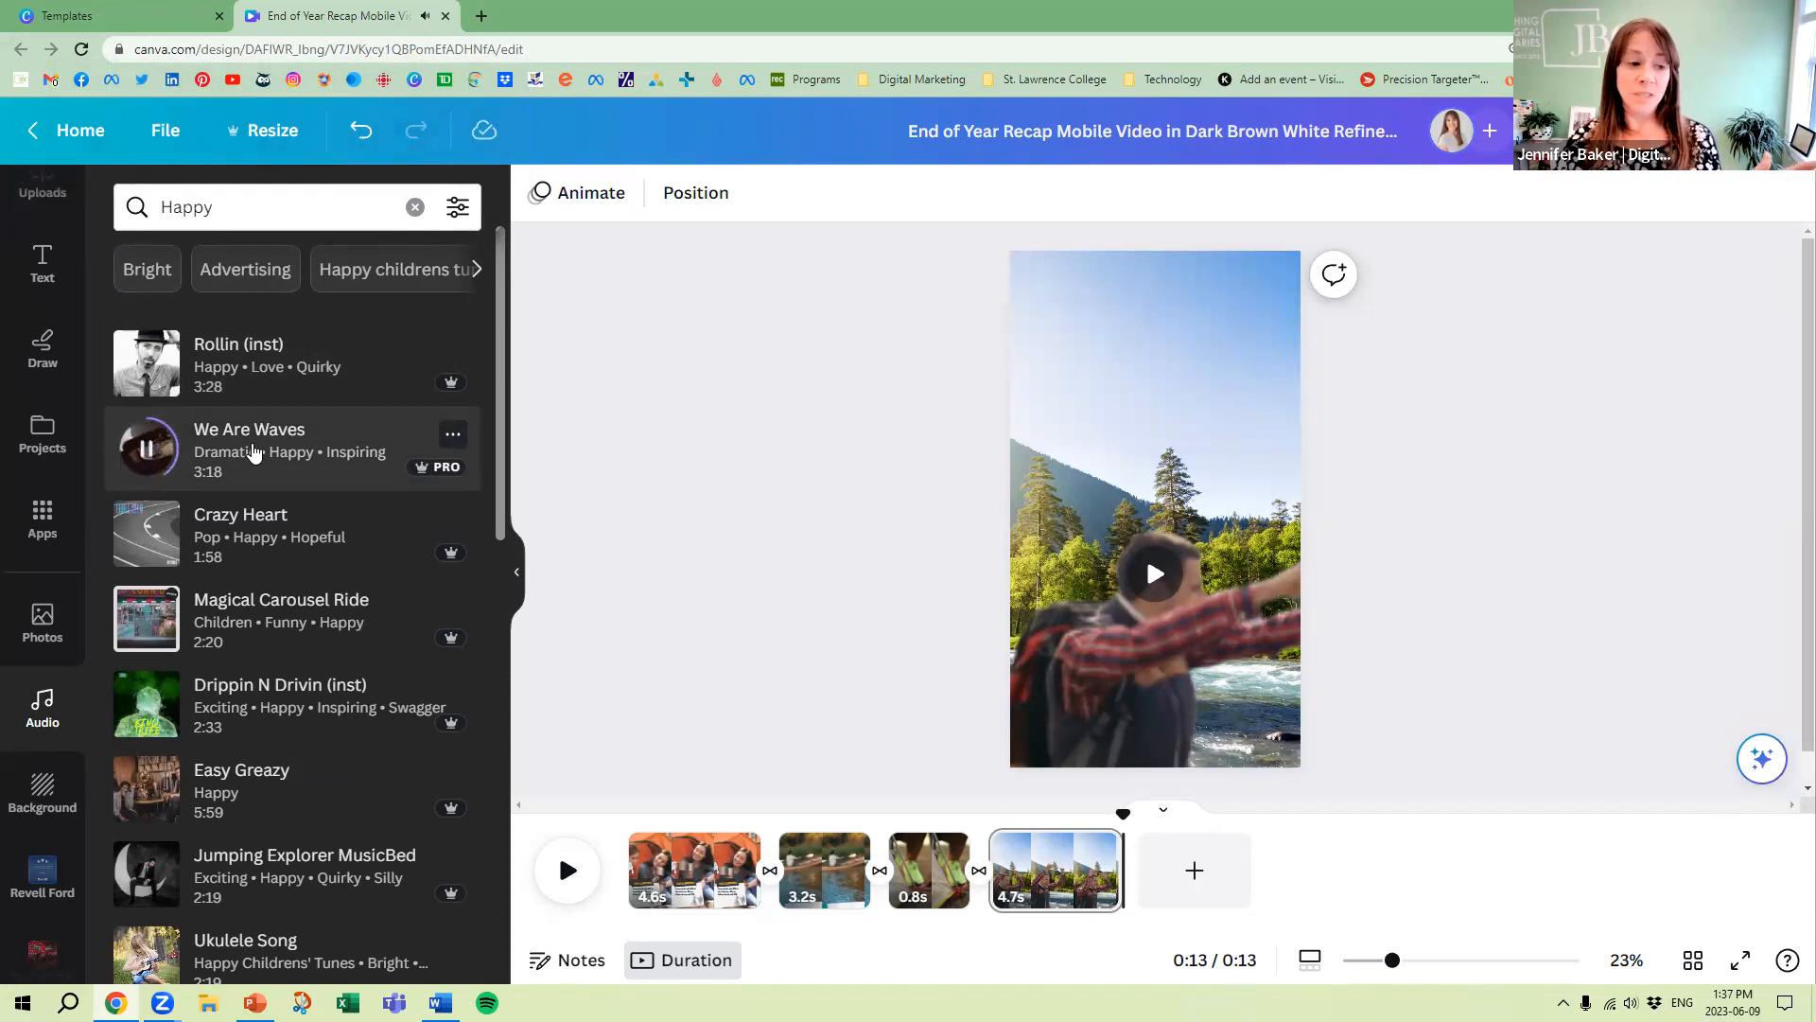
click(452, 435)
click(676, 381)
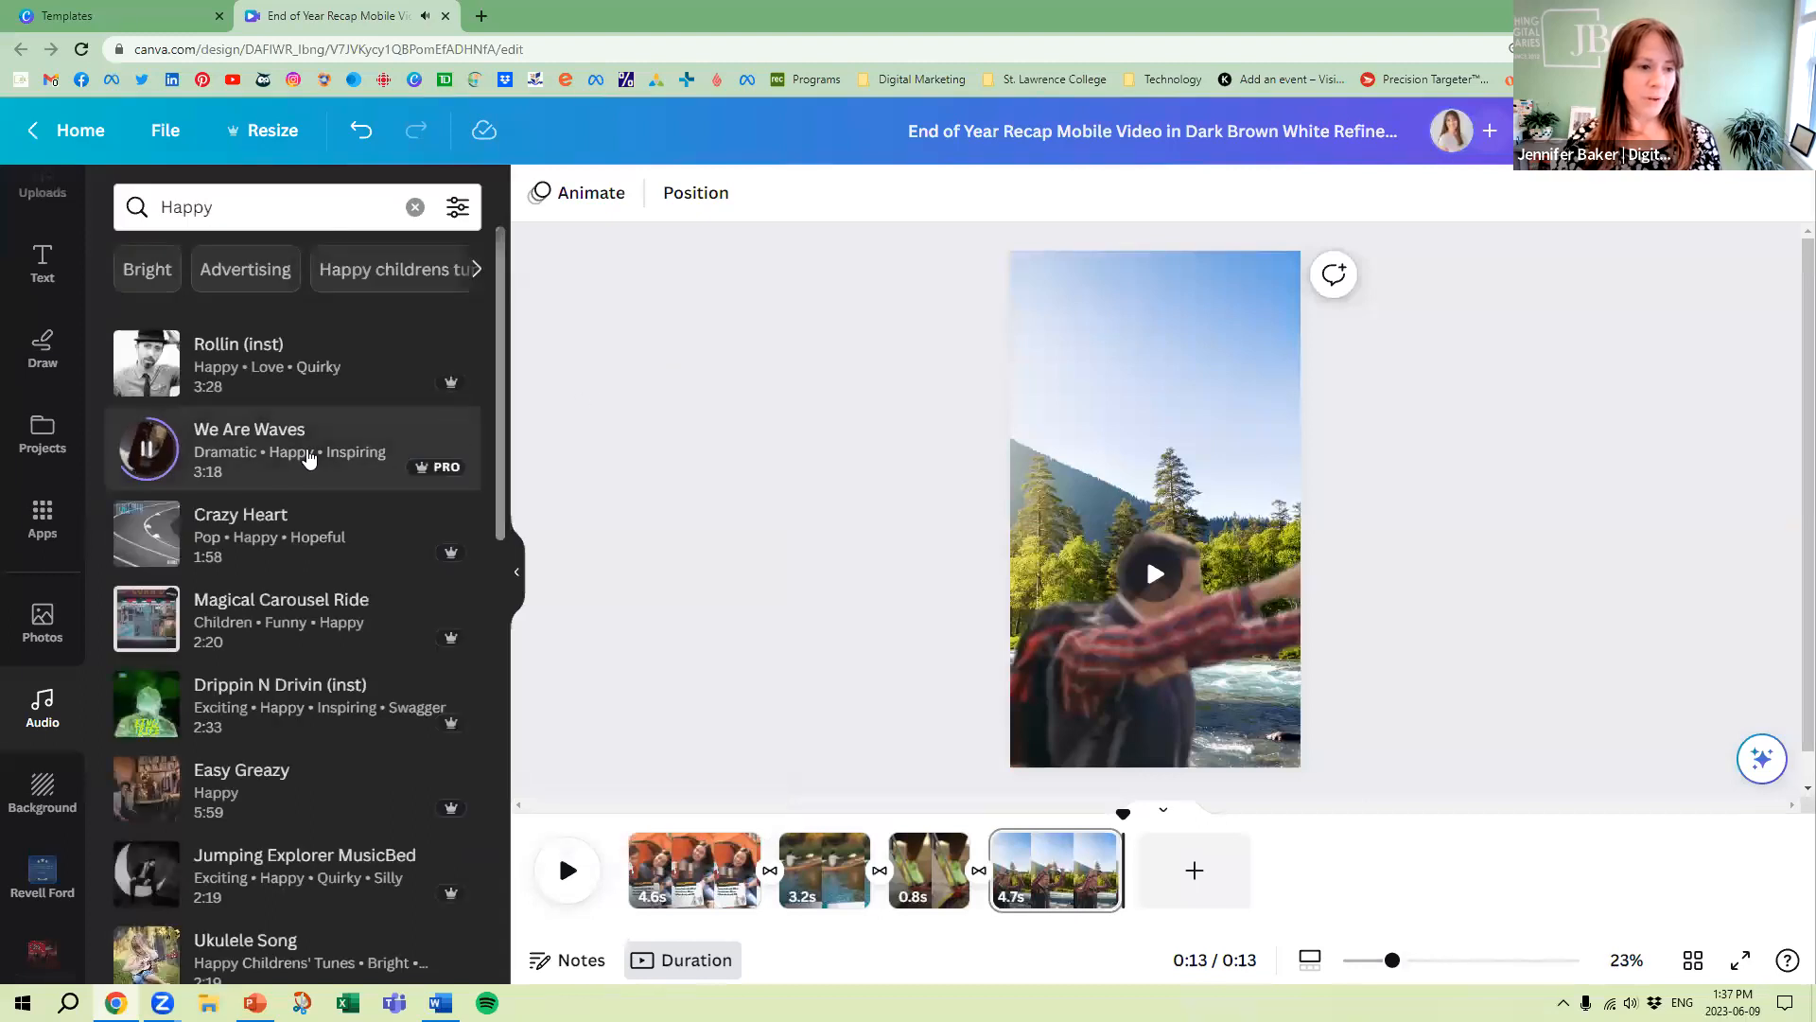
drag(237, 458, 638, 898)
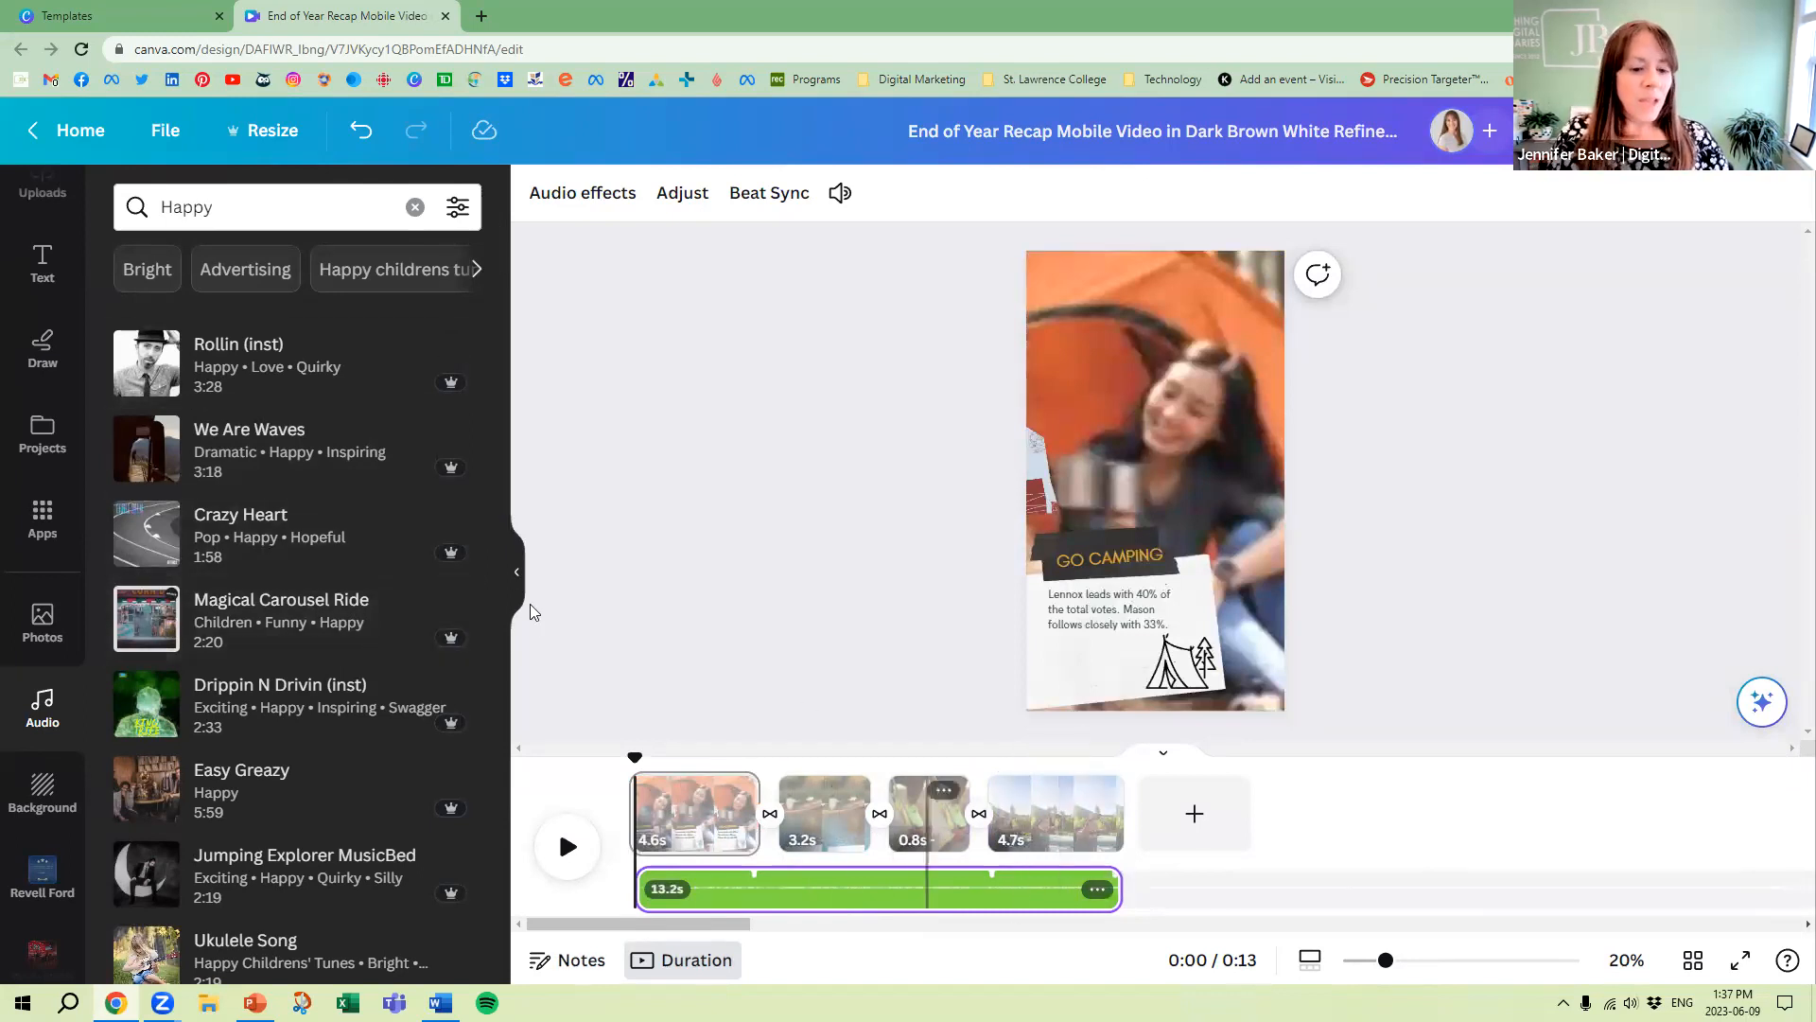
Search the audio library for "nature" and narrow the results to Birds chirping
click(190, 207)
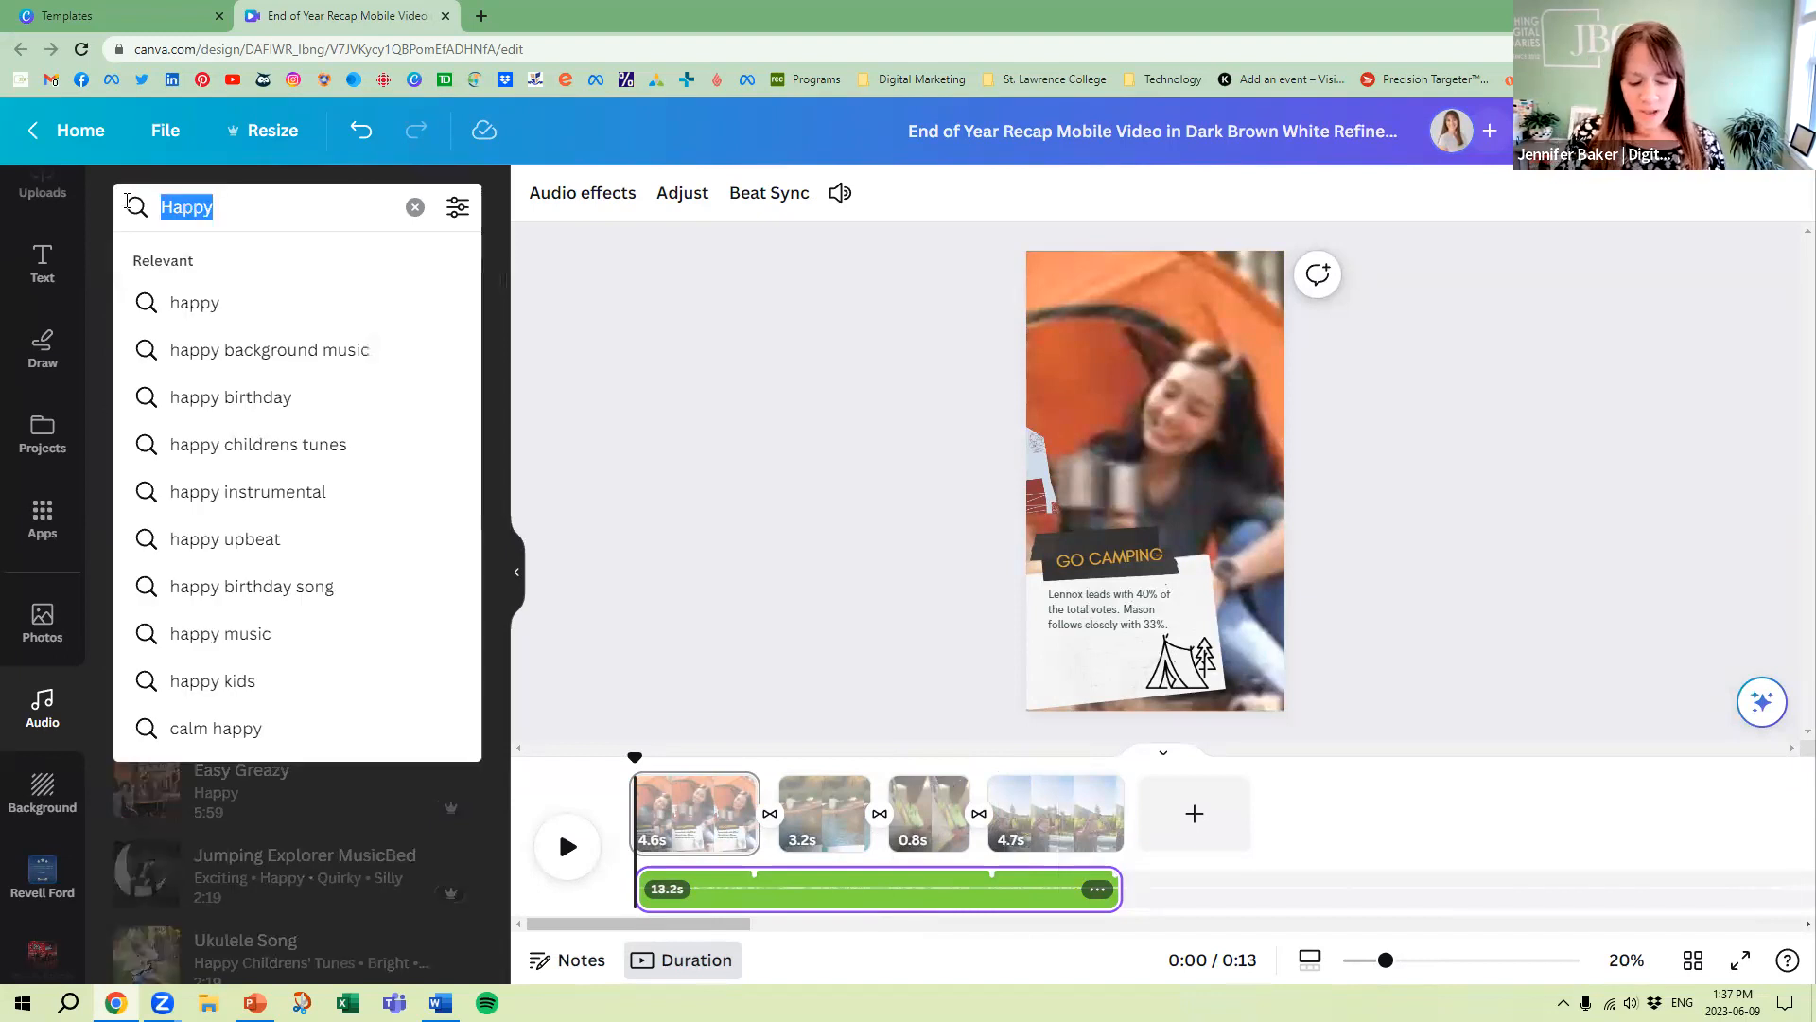
text(natuer)
key(BackSpace)
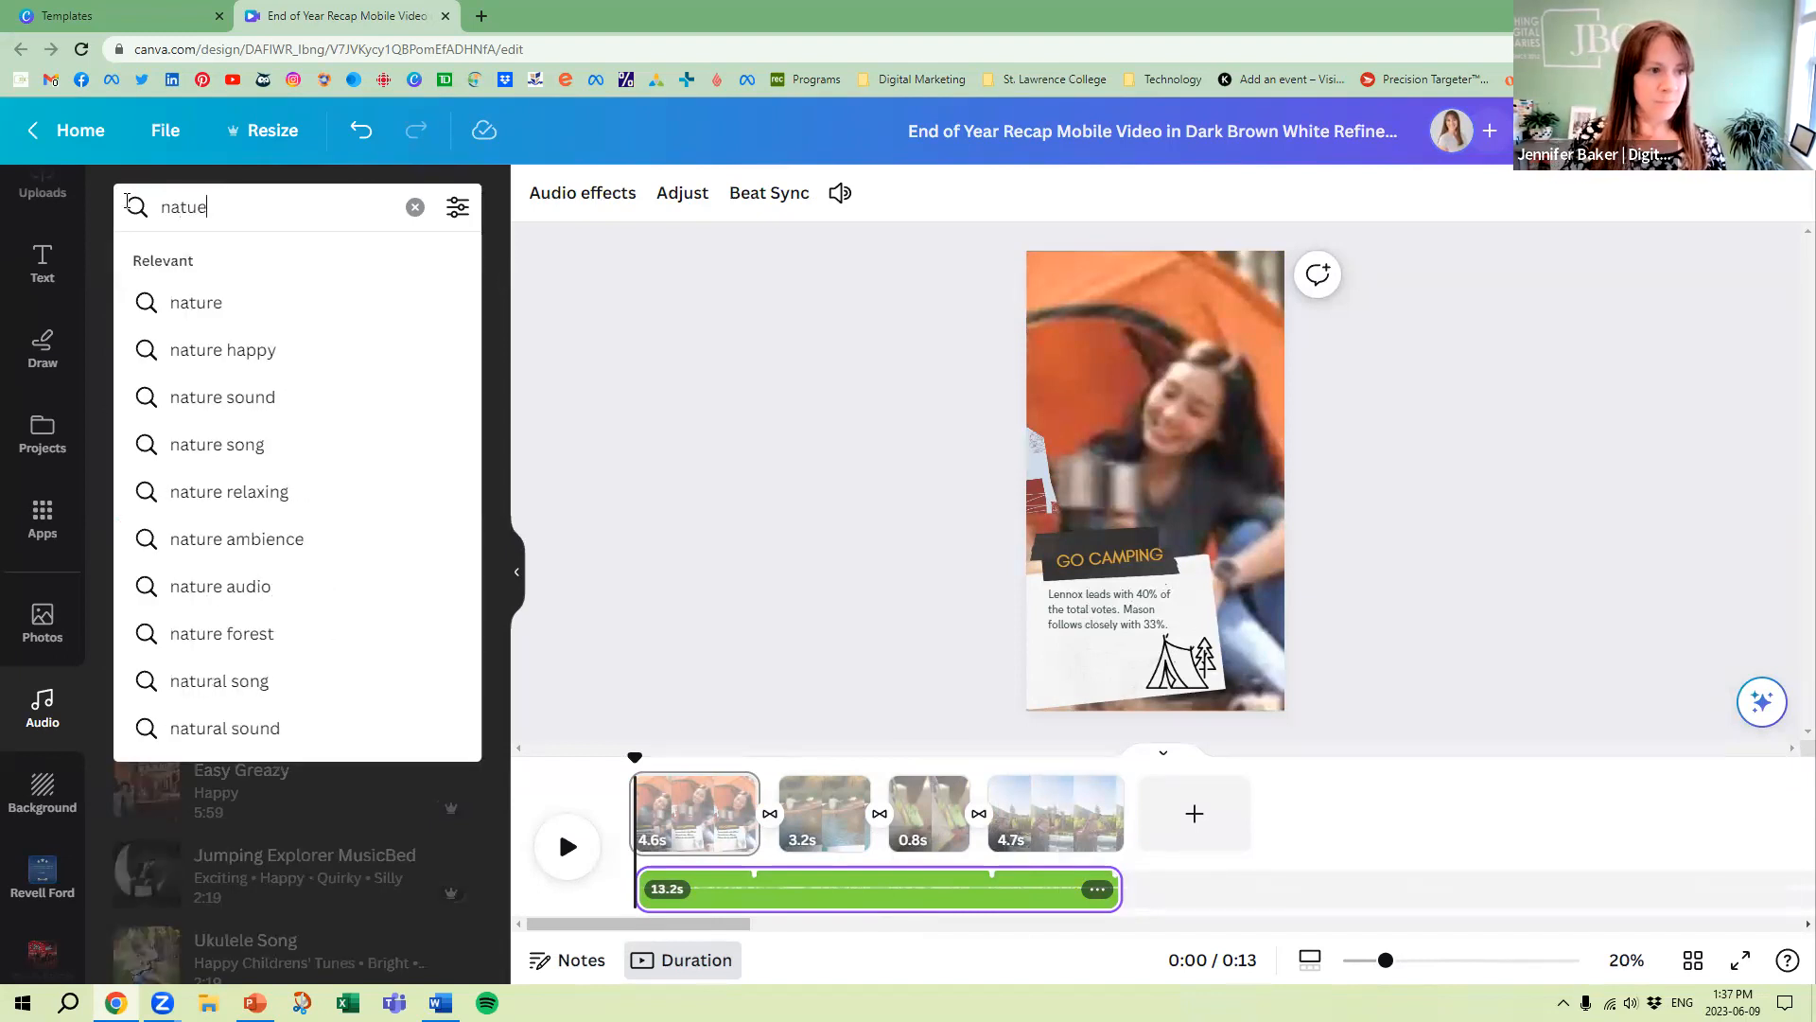
key(Return)
click(193, 186)
key(BackSpace)
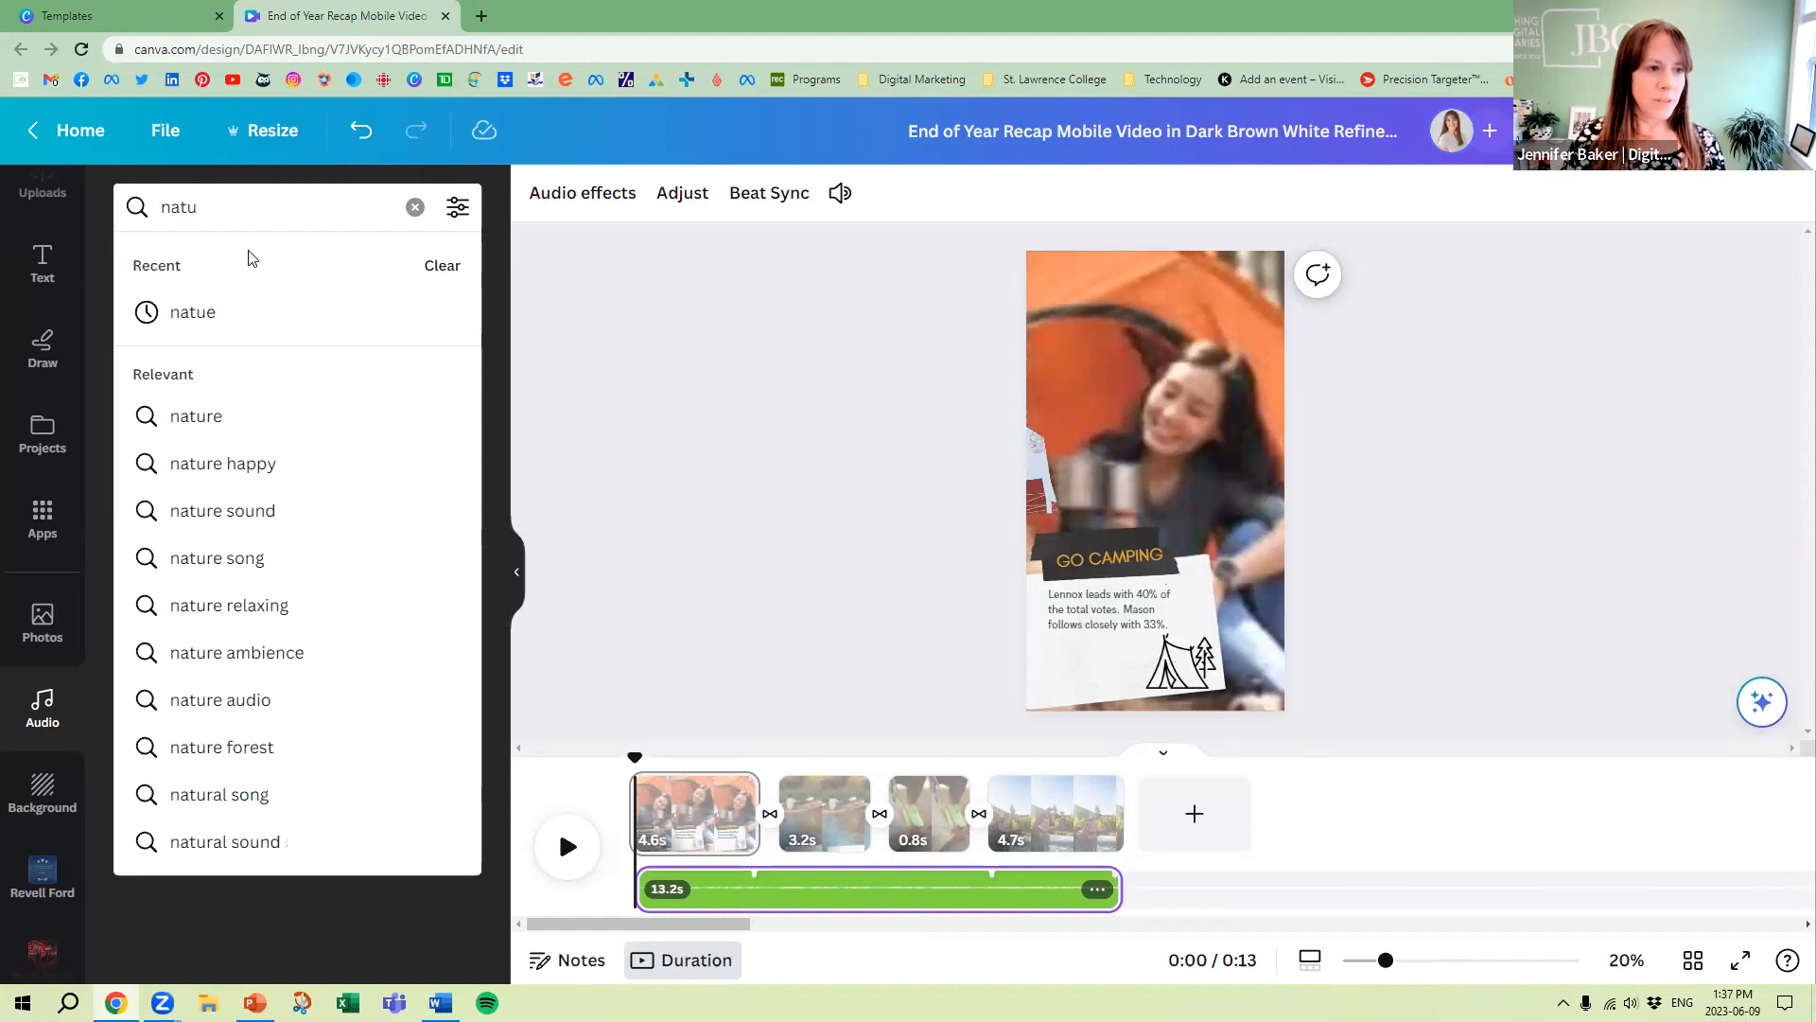
text(re)
key(Return)
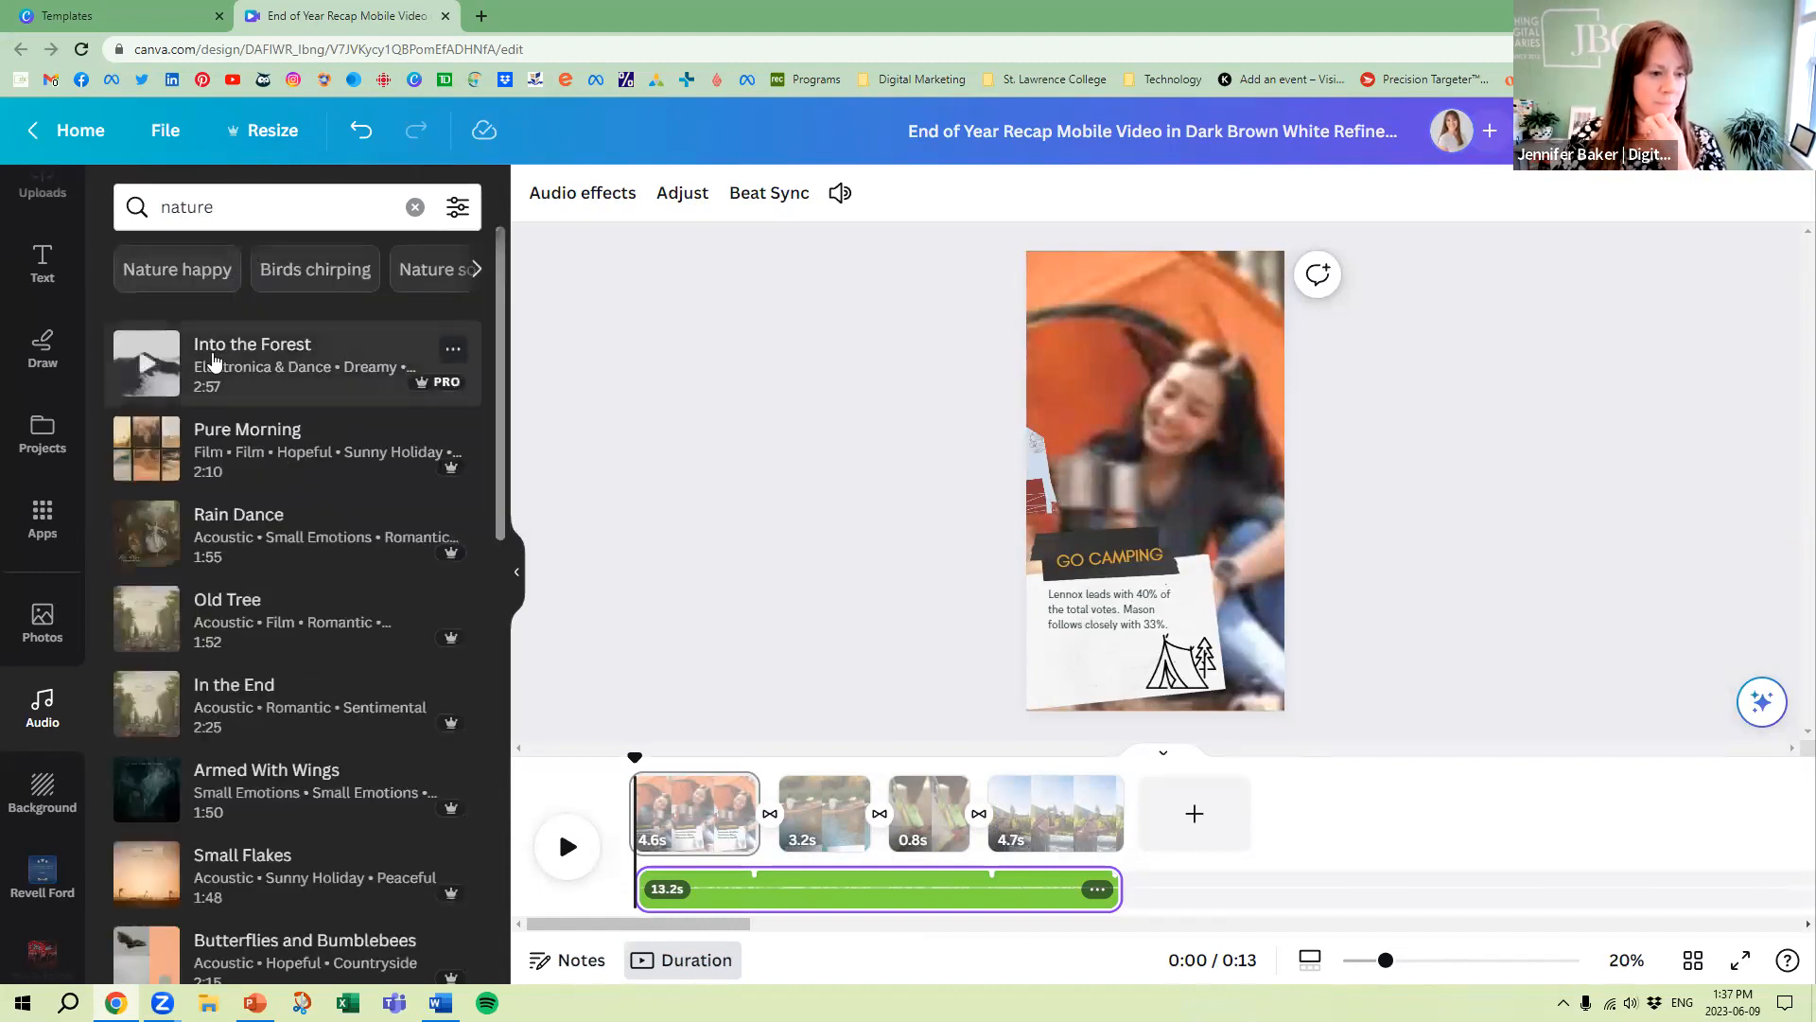
click(316, 275)
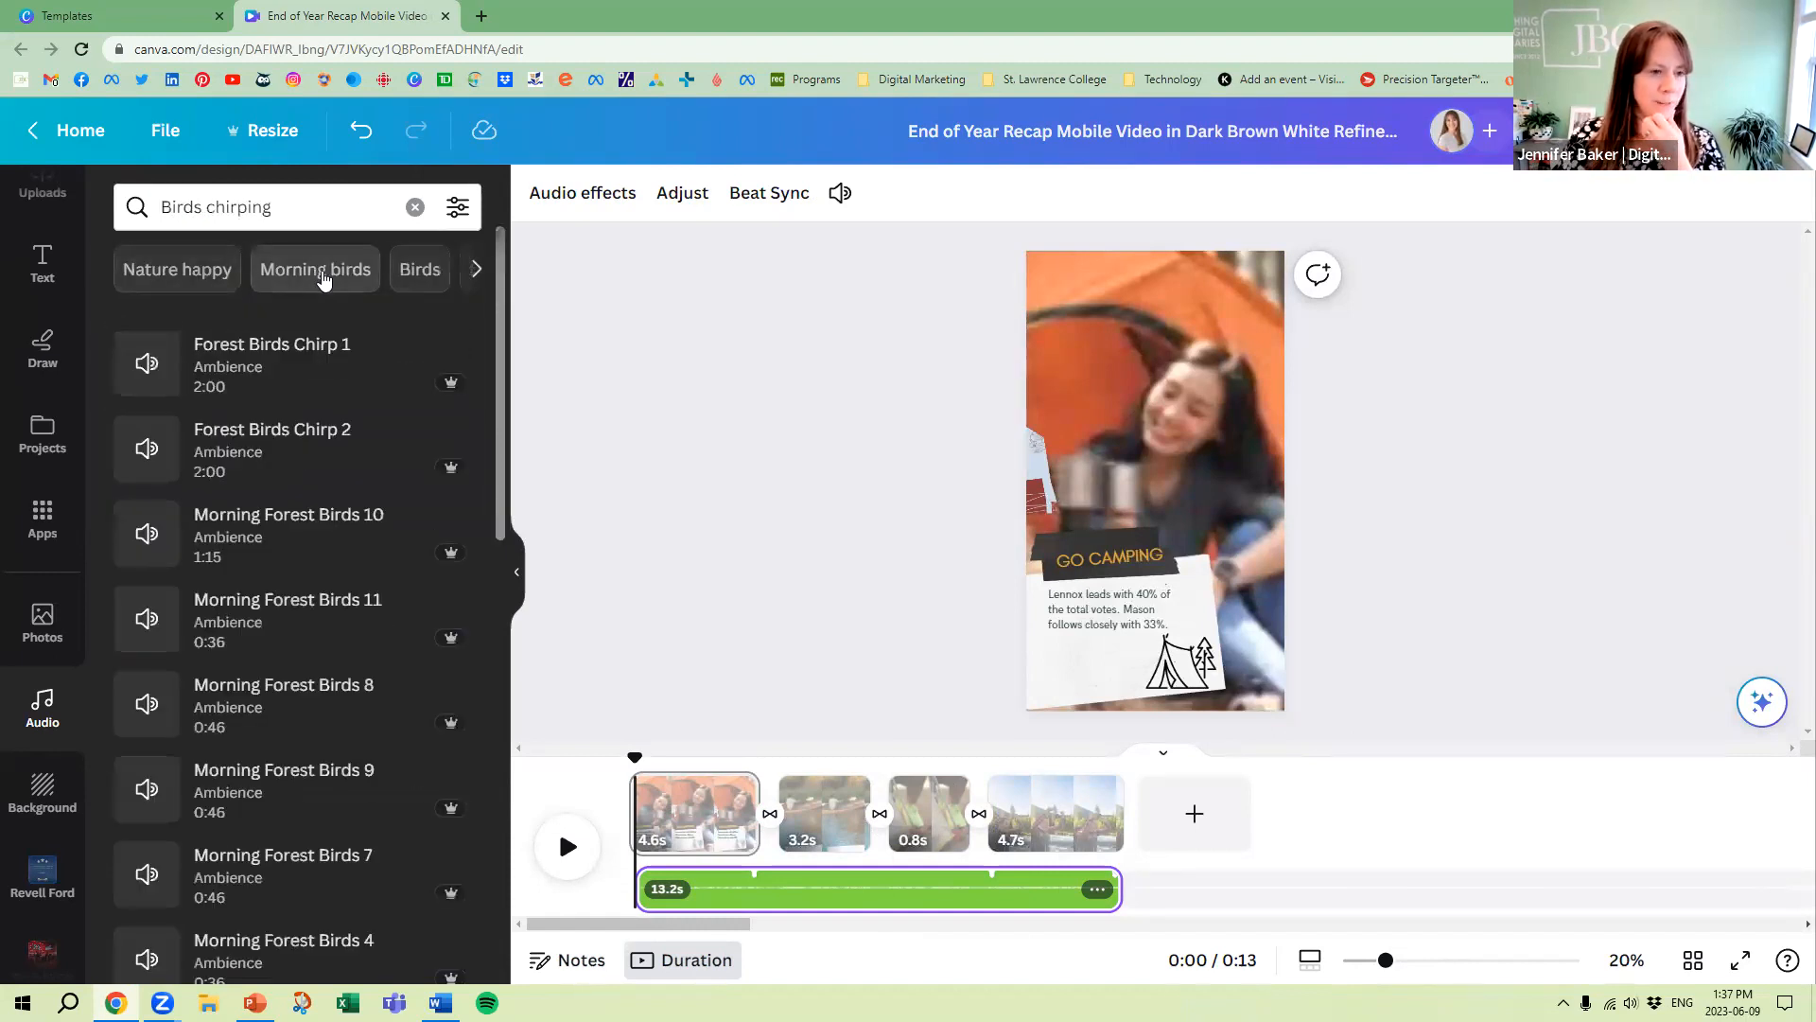
Compare Morning Forest Birds 10 with Forest Birds Chirp 2, add Forest Birds Chirp 2 beneath the music track, and play the reel
click(148, 534)
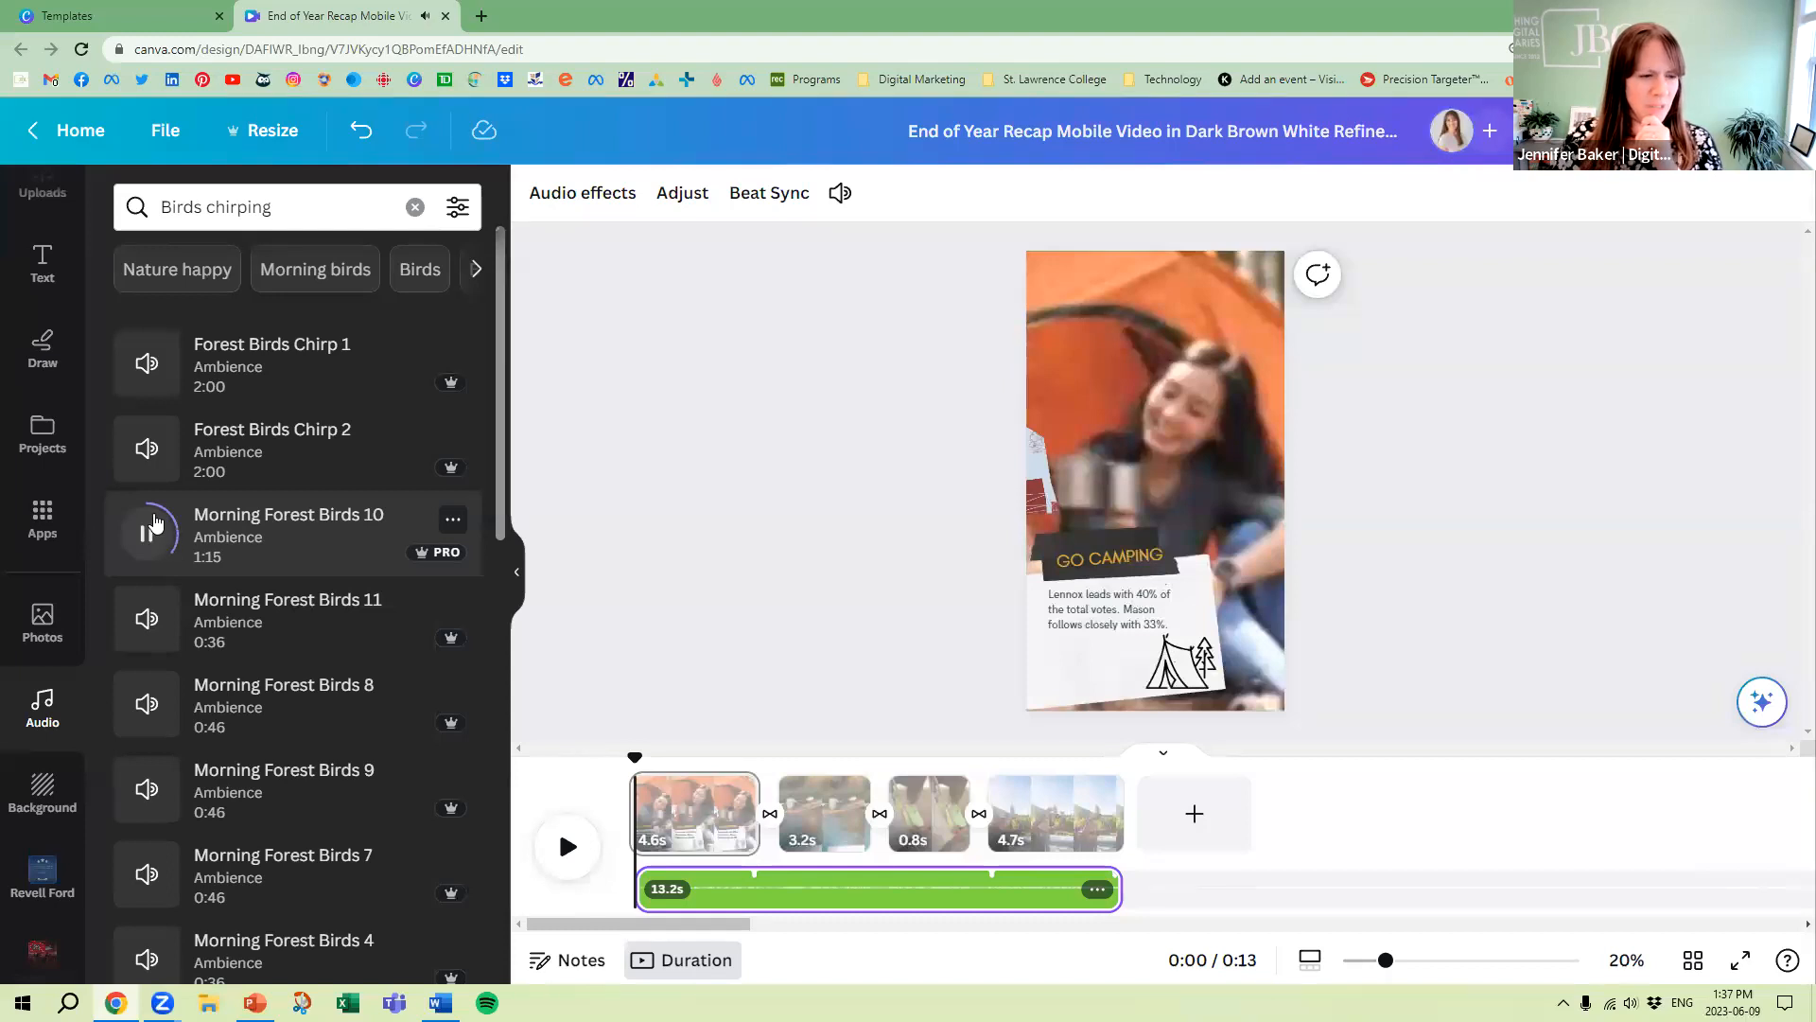
click(148, 449)
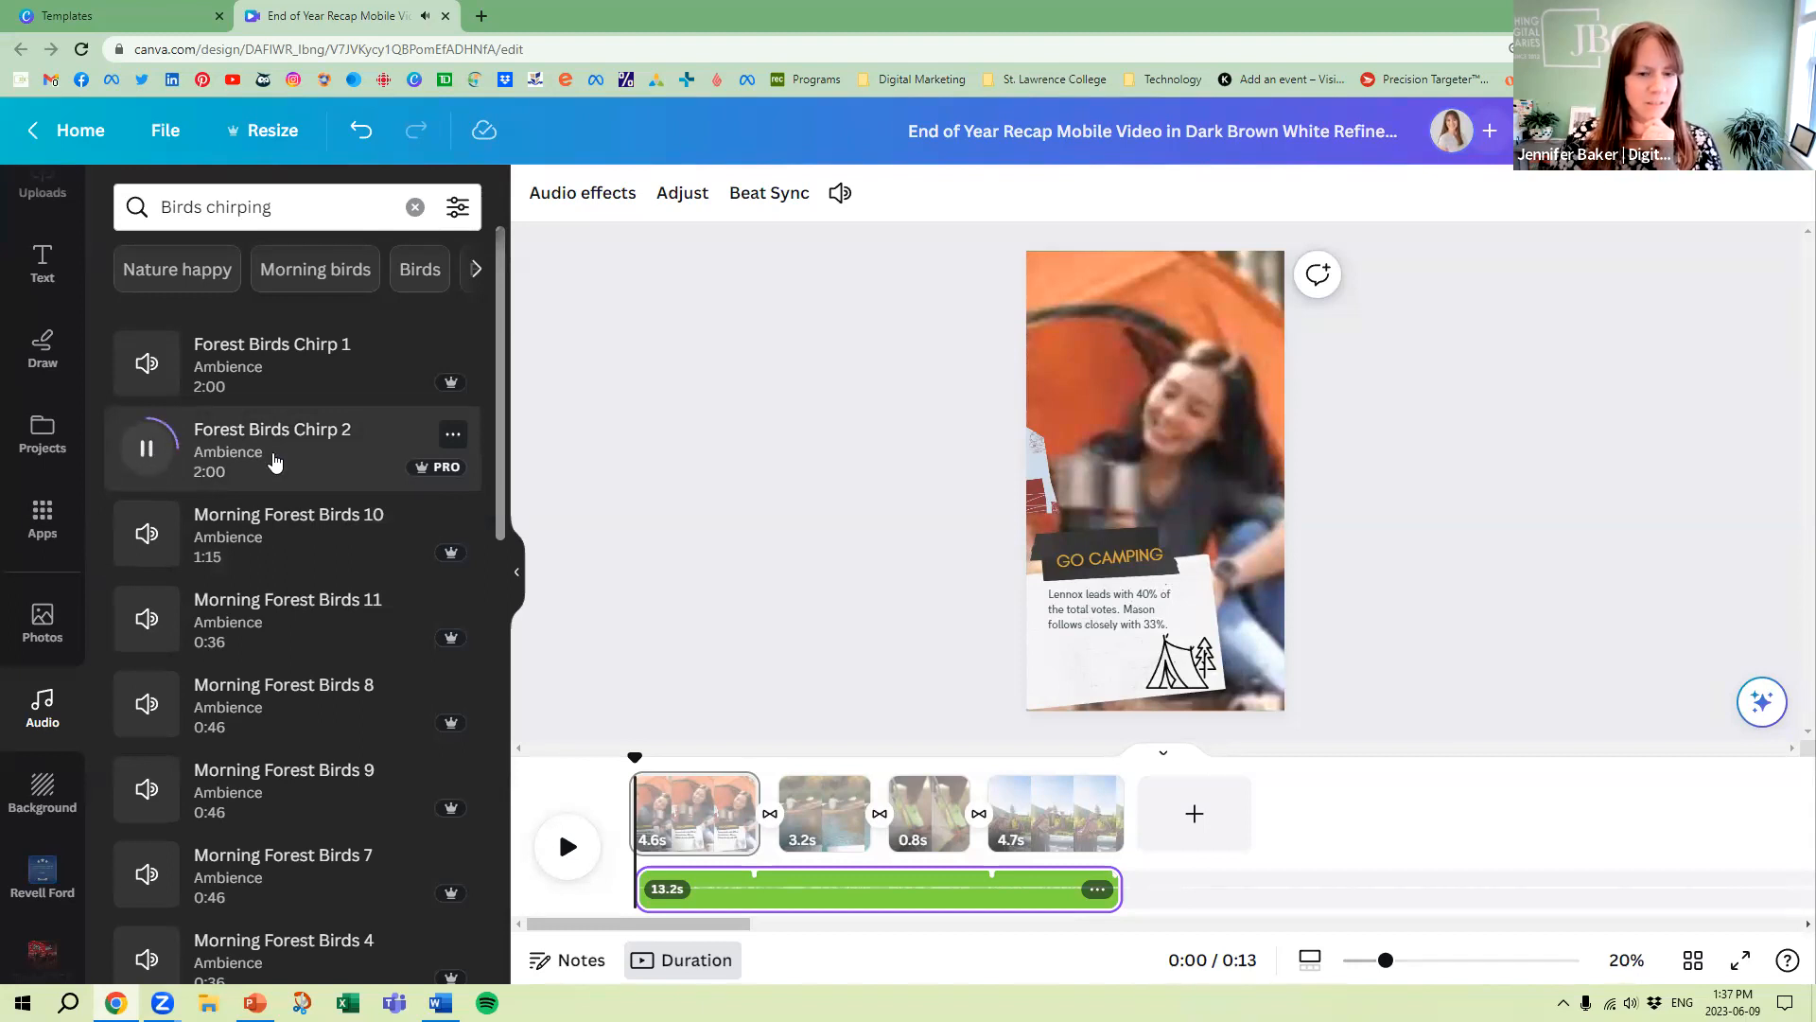
drag(258, 440, 634, 880)
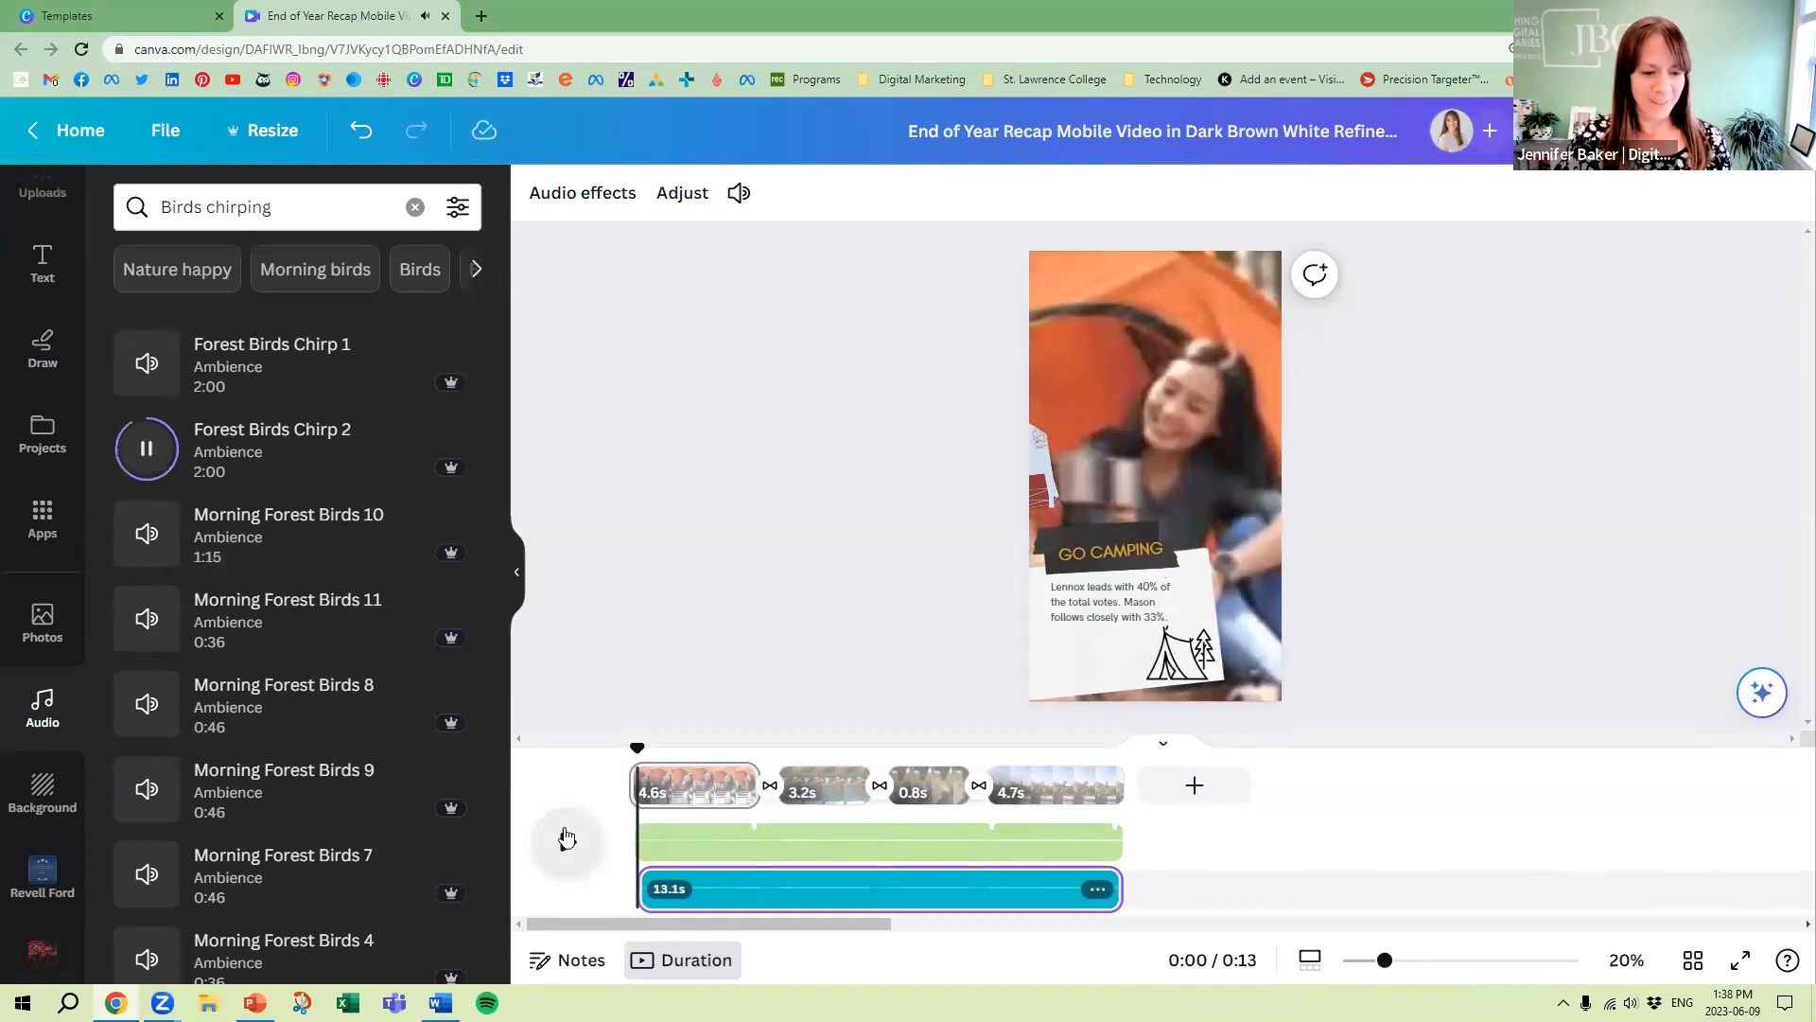
click(567, 839)
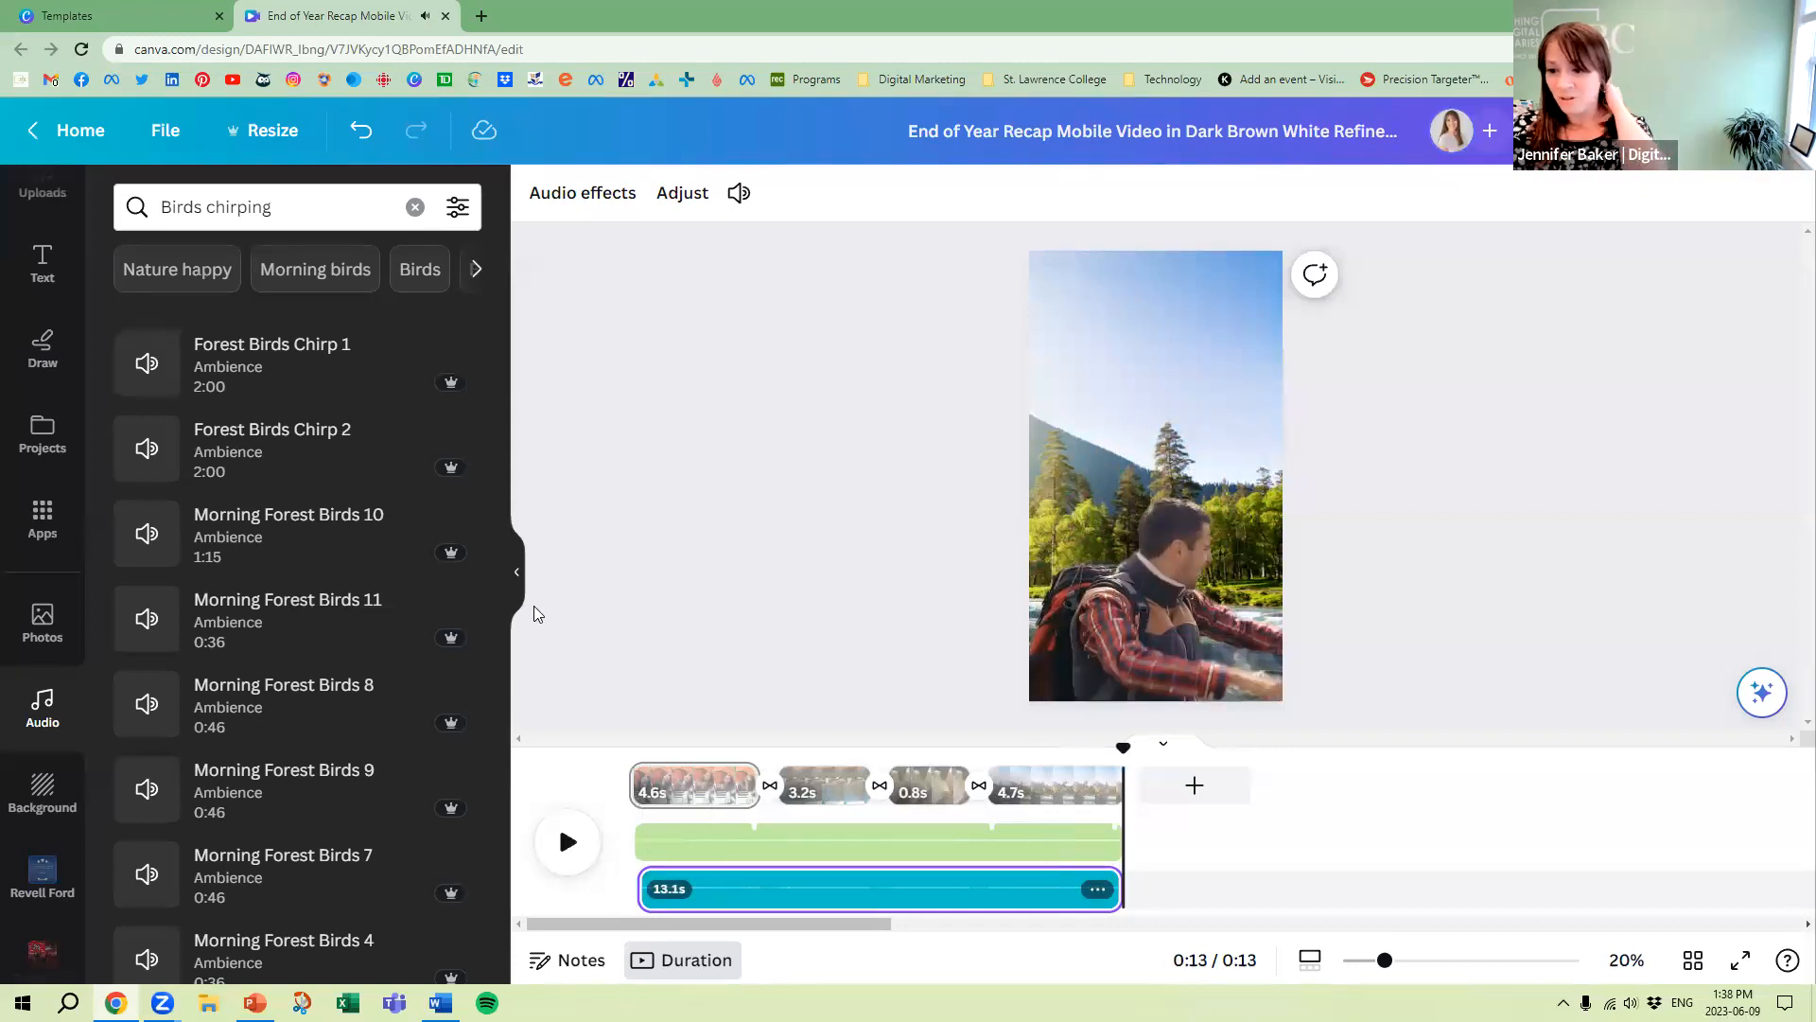
Adjust the We Are Waves track so a different section of the song plays, extending its start to the beginning of the first page
click(778, 848)
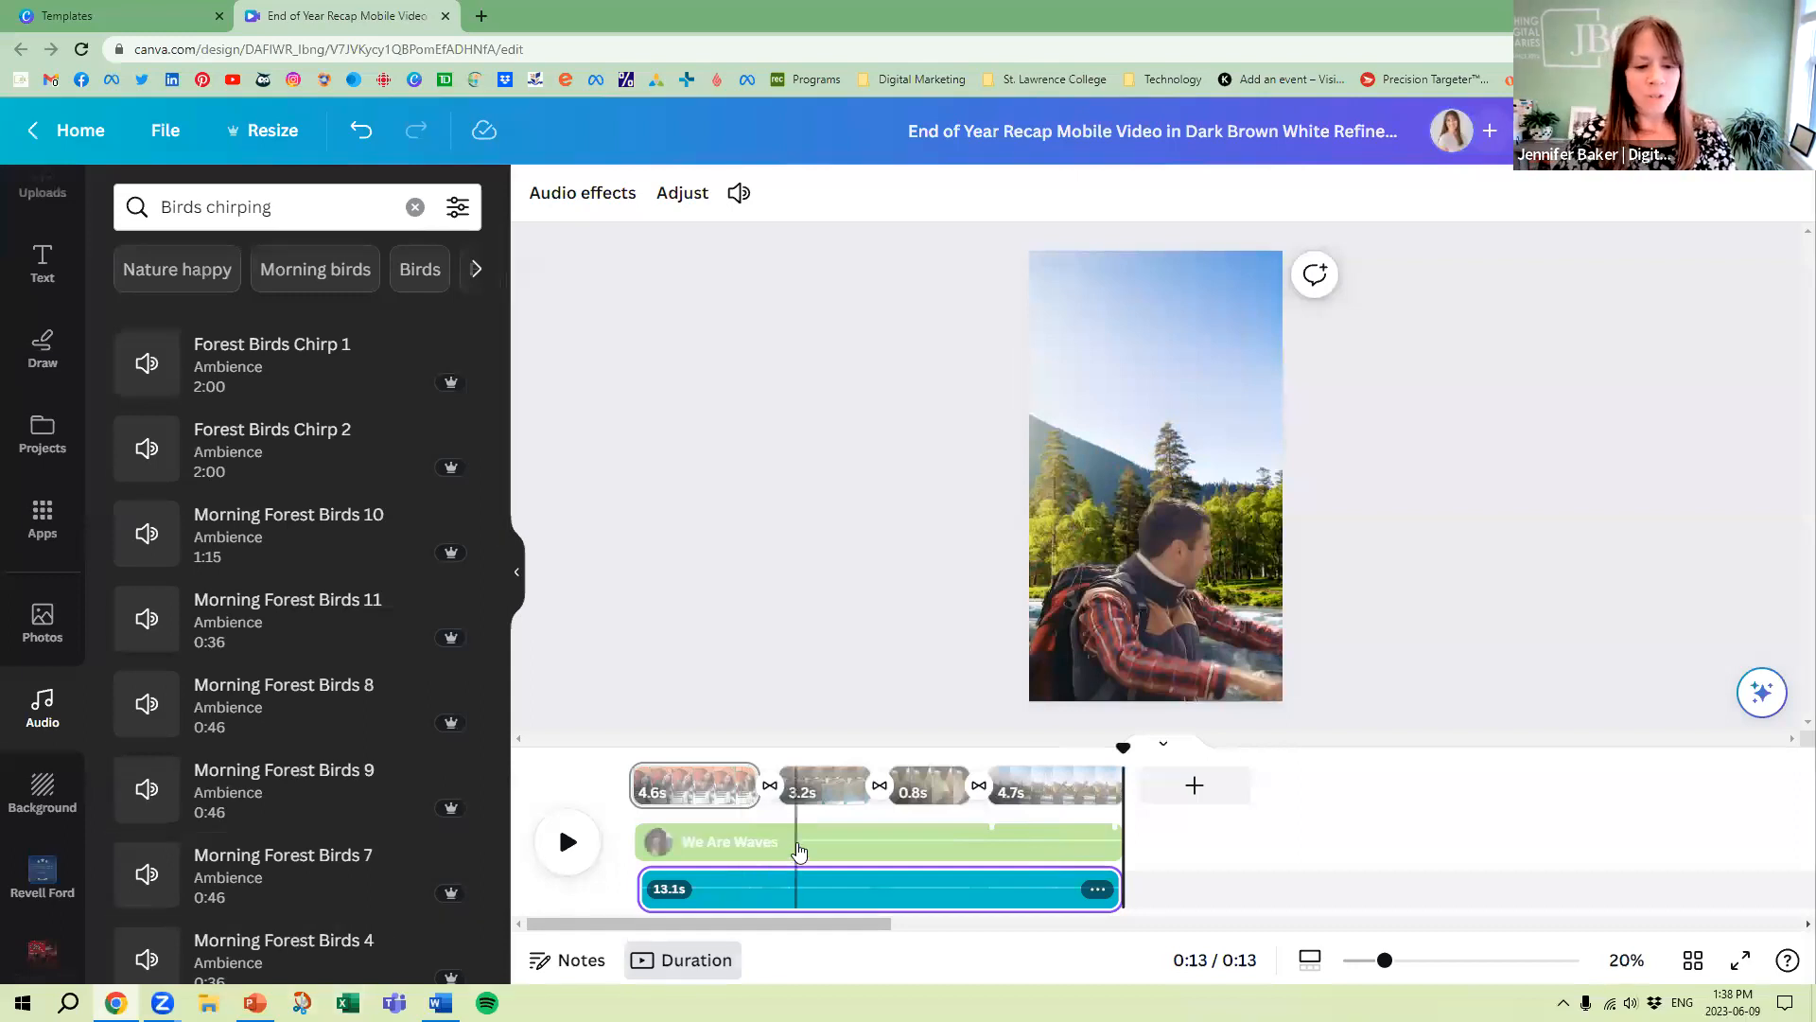
click(1097, 843)
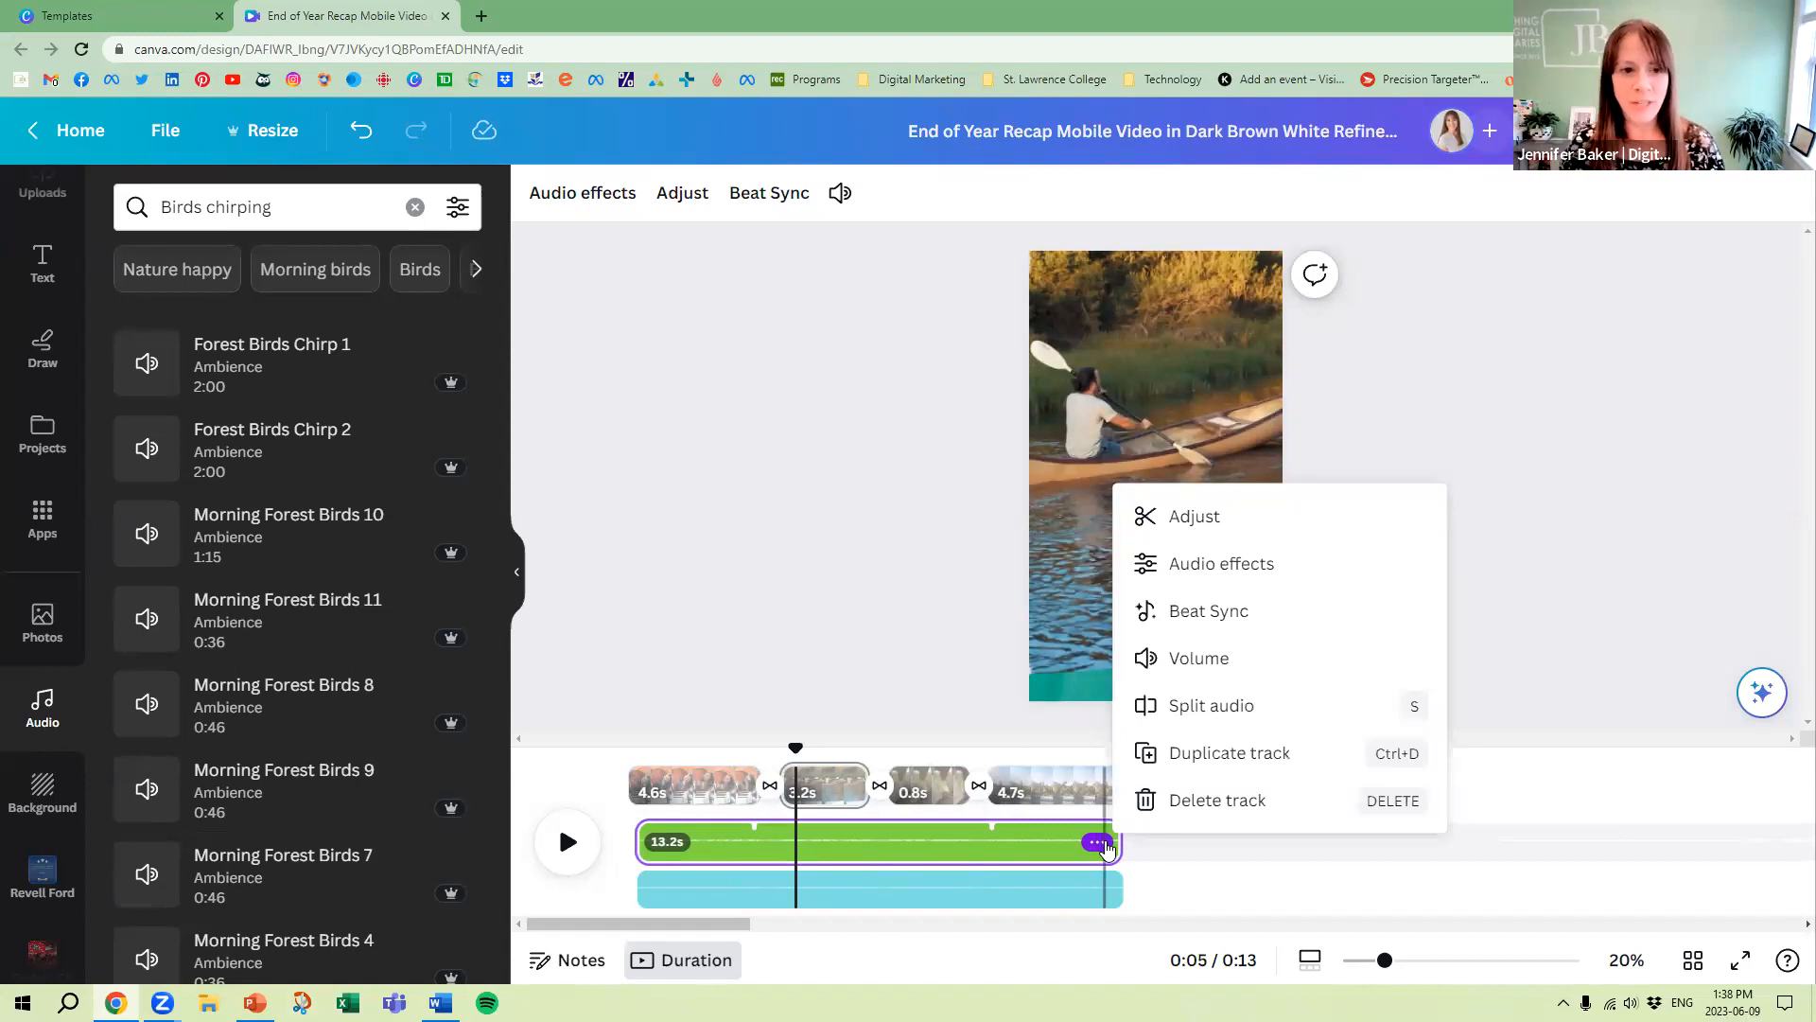
click(1169, 519)
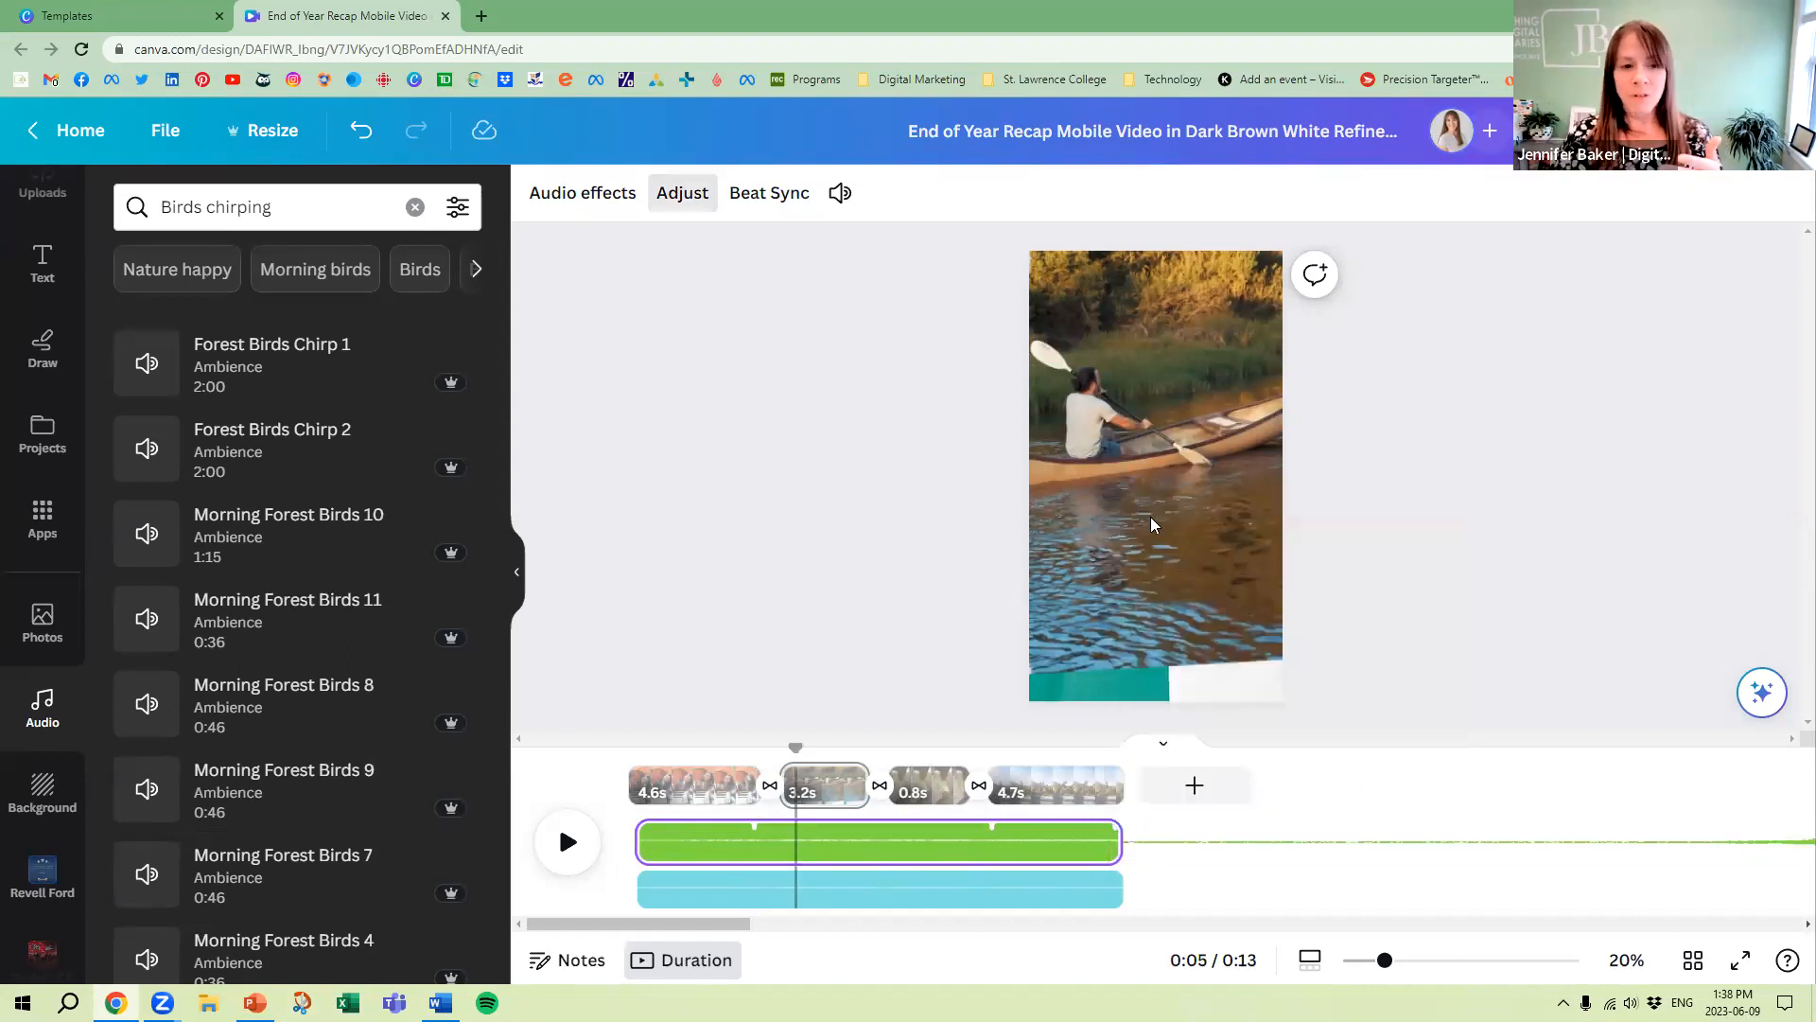
click(680, 192)
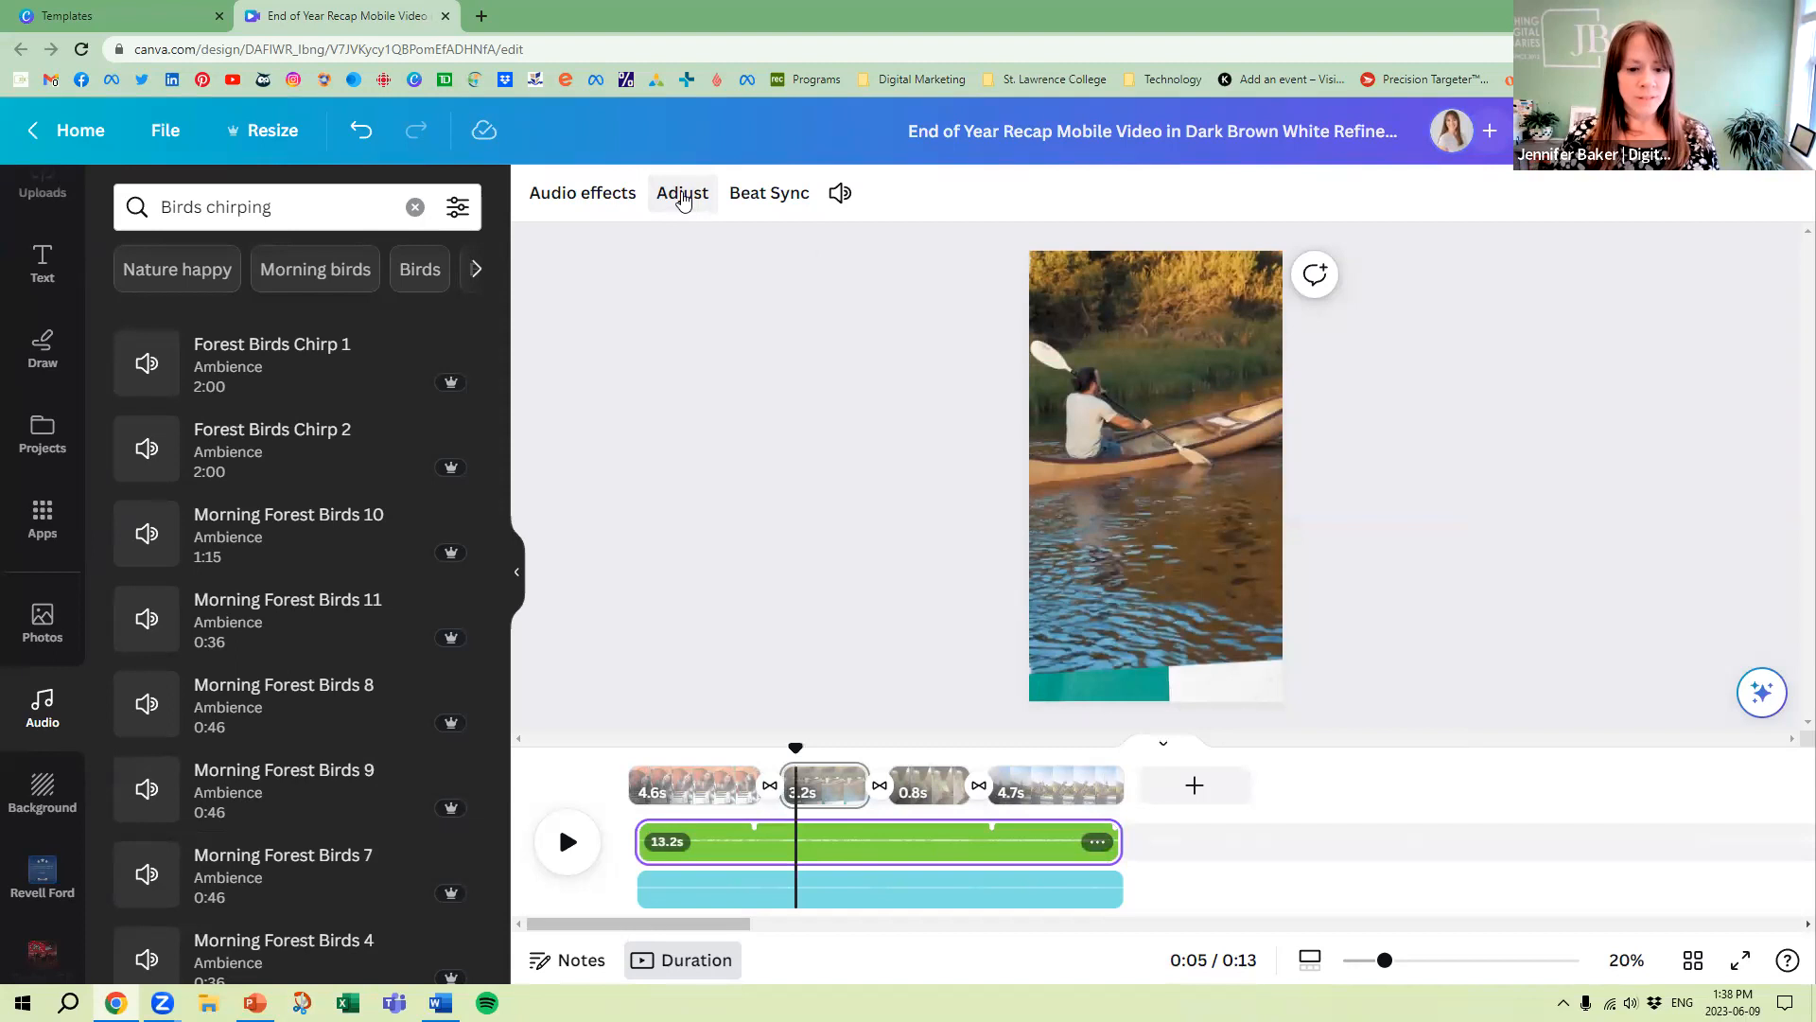
drag(788, 849, 828, 847)
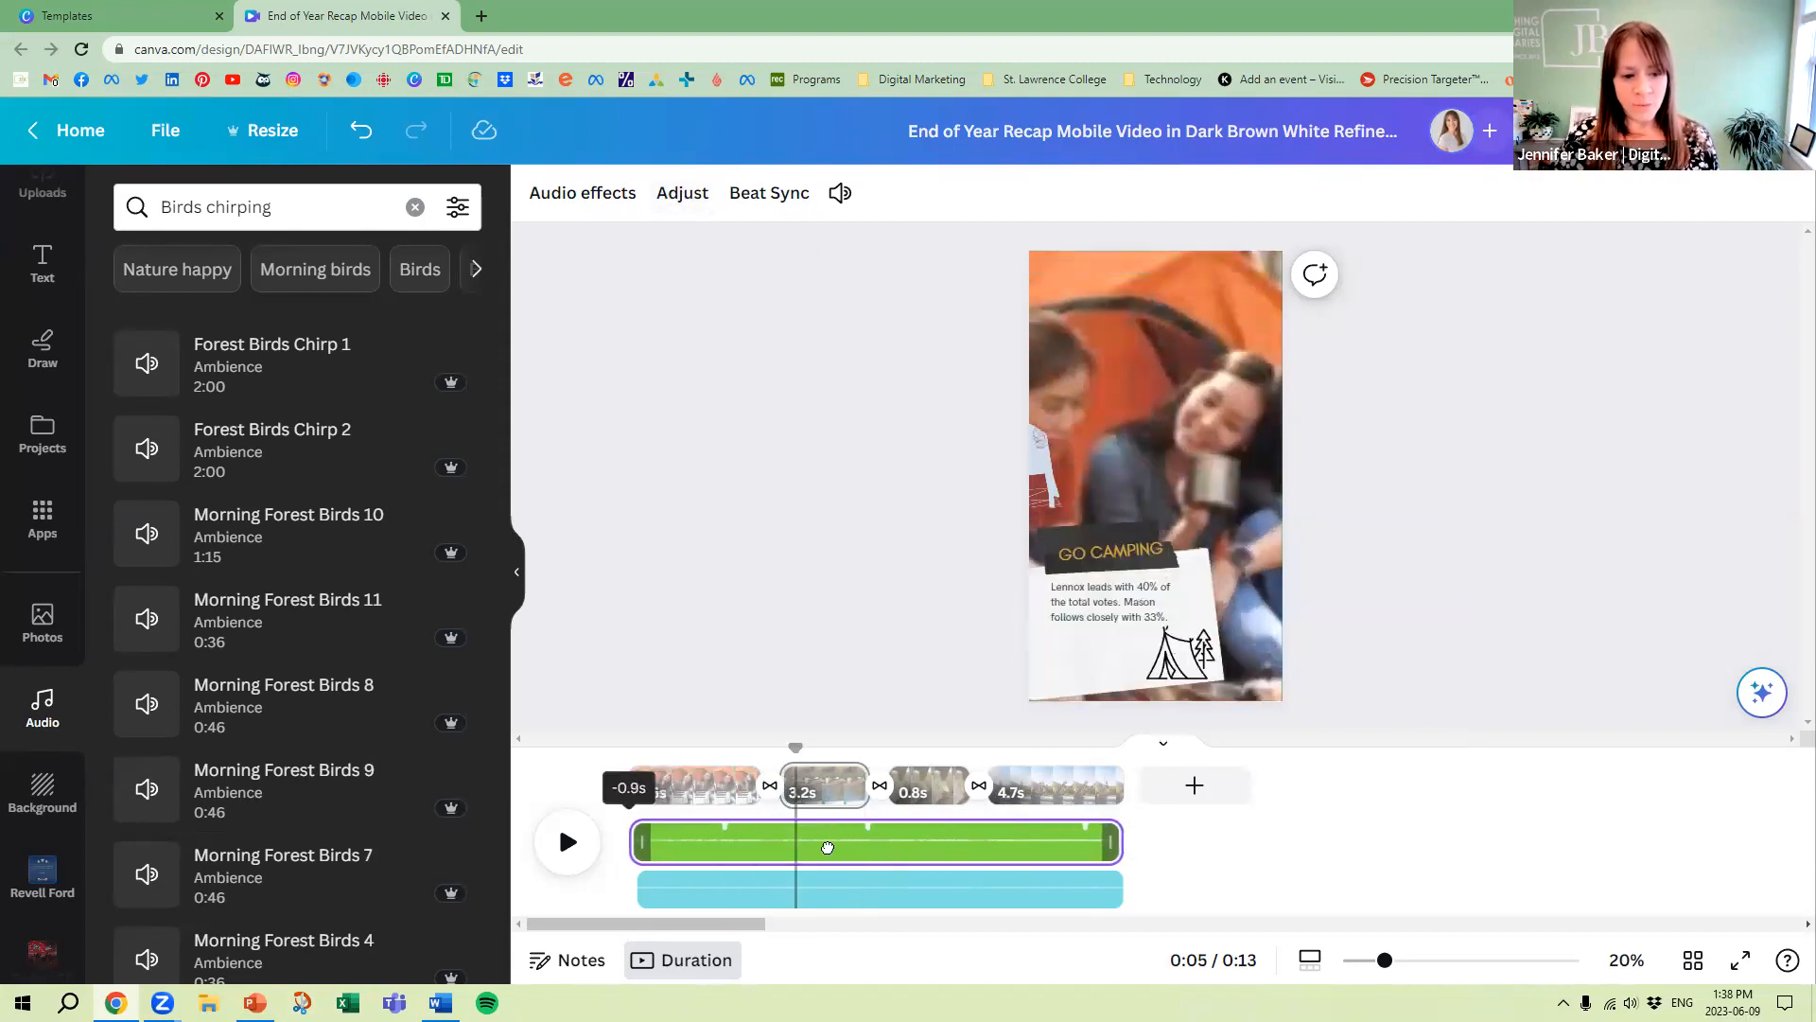
drag(682, 842, 757, 851)
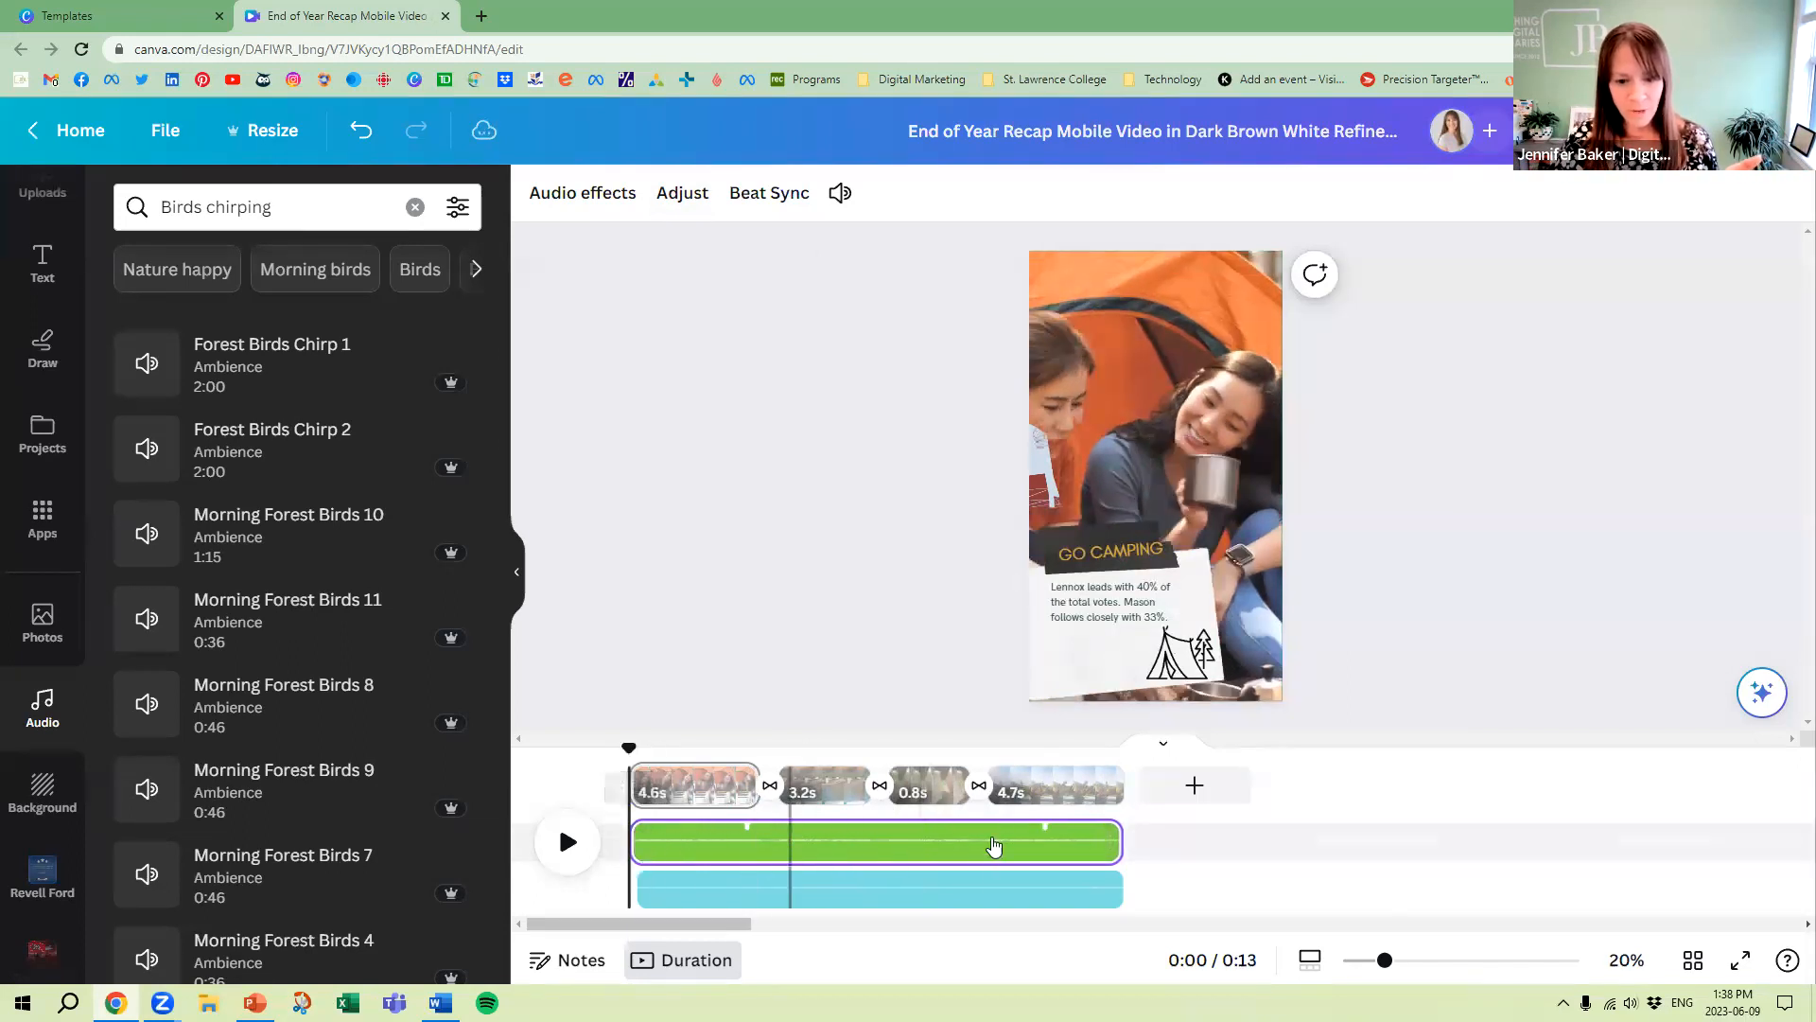
Try the fade-in and fade-out audio effects on the music track, returning both to 0
click(1096, 841)
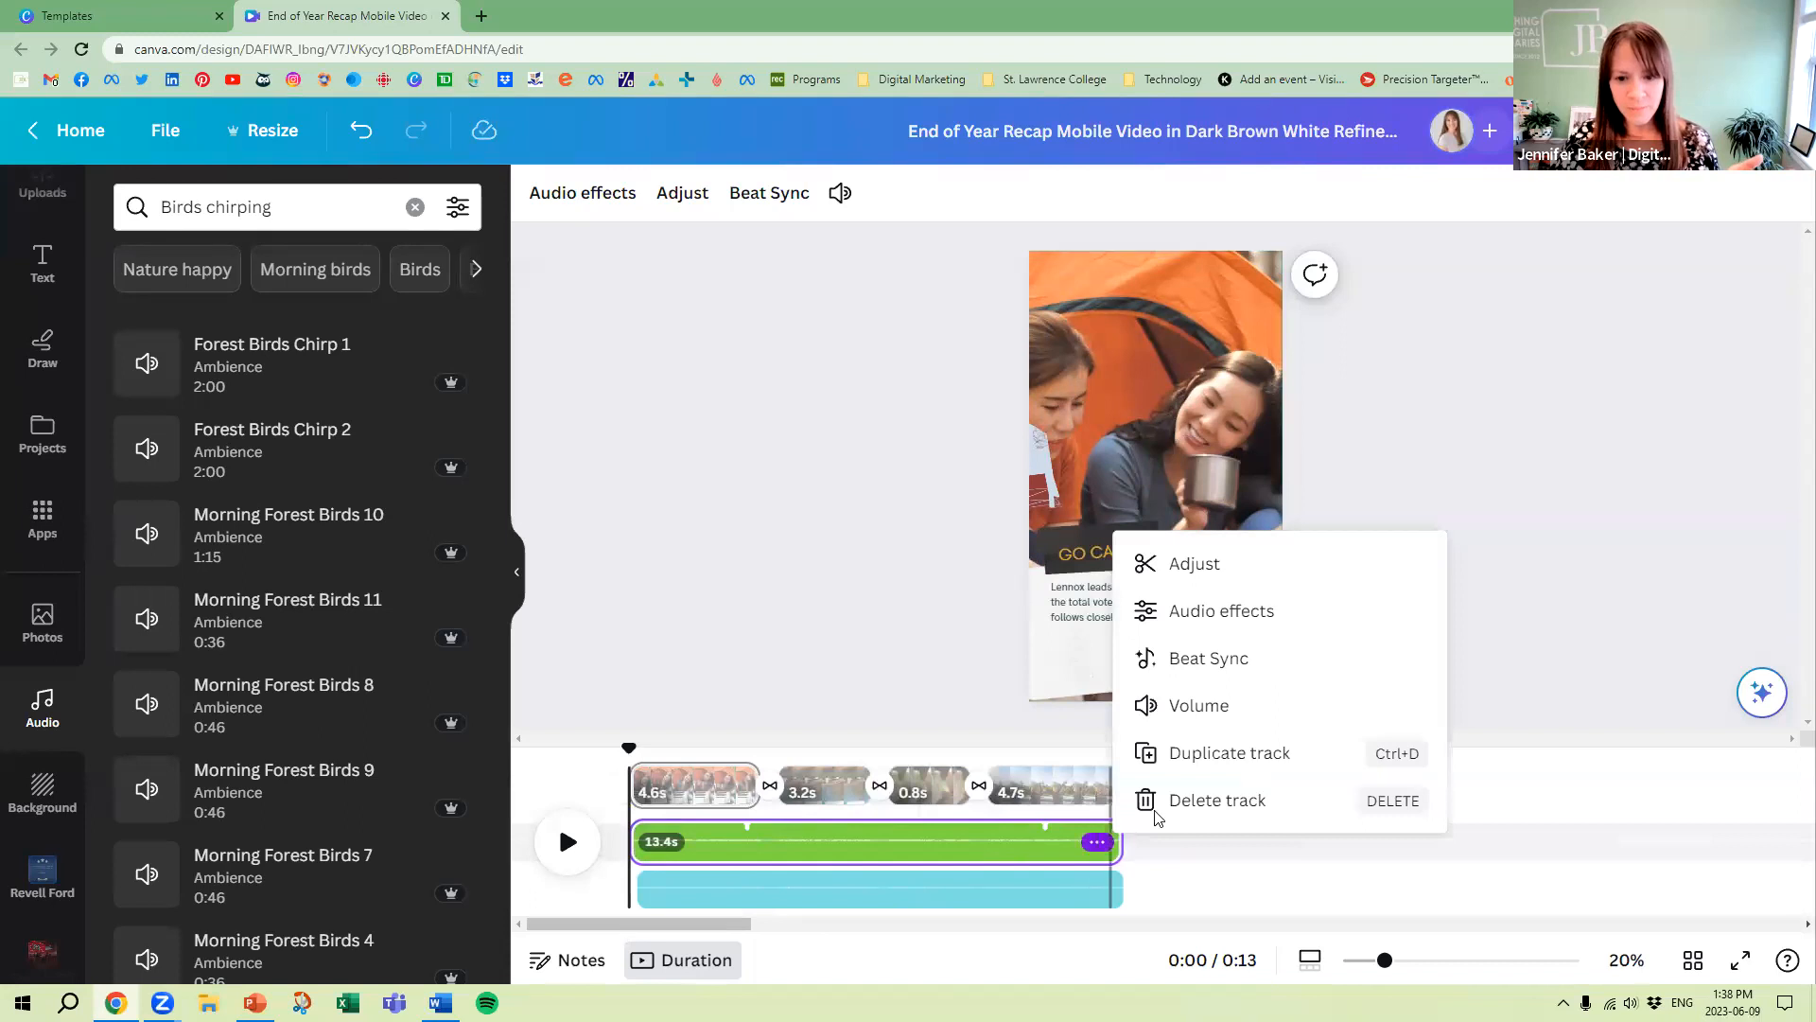
click(1222, 611)
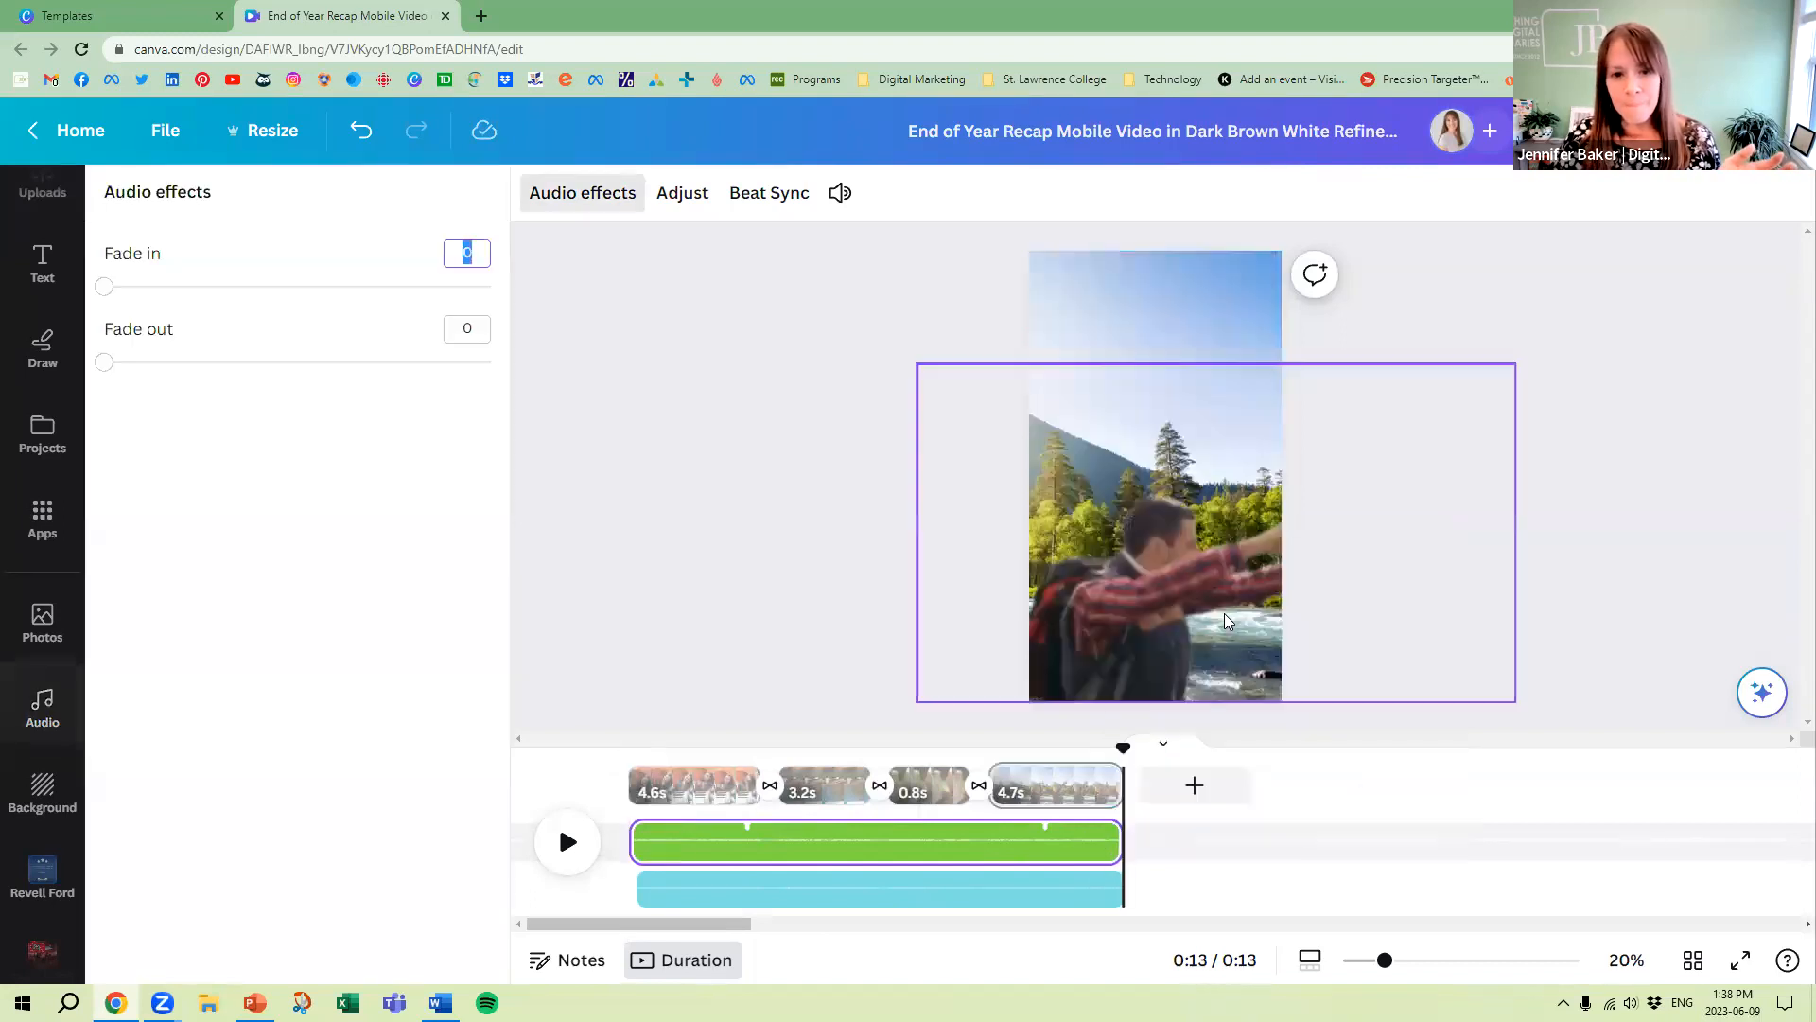
drag(116, 293, 50, 300)
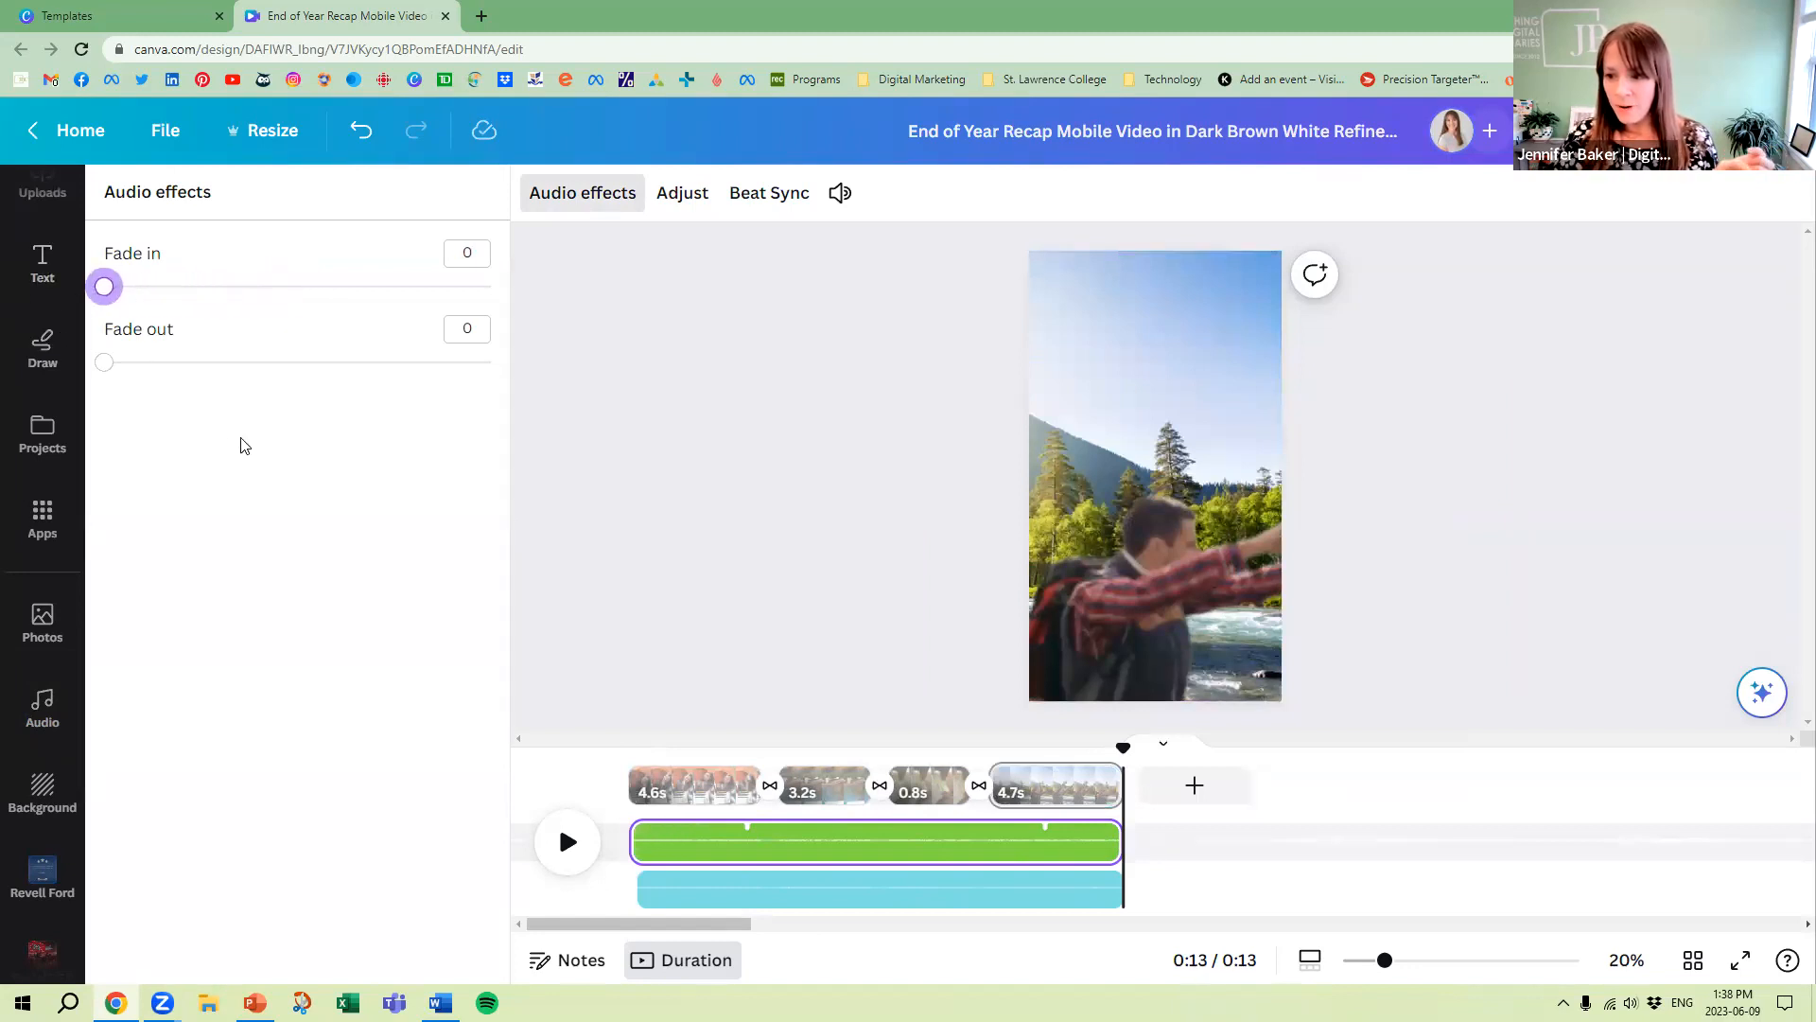
drag(105, 377, 58, 362)
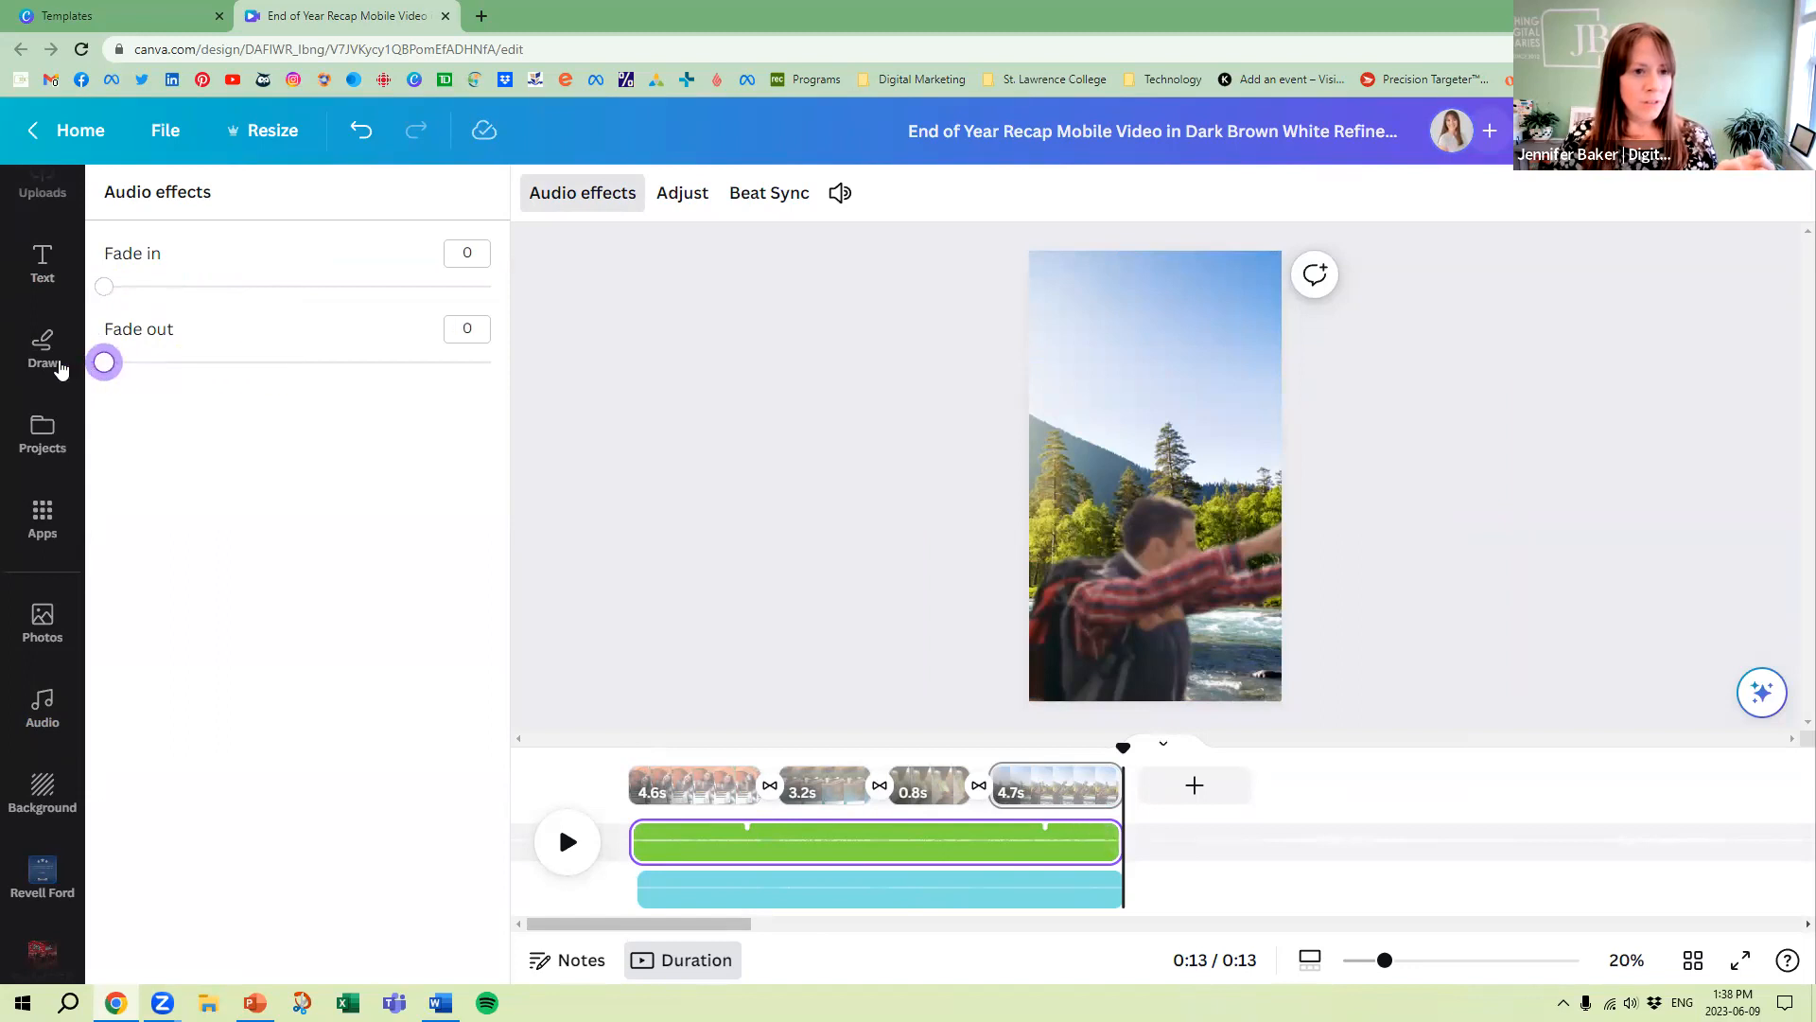
Set the music track's volume to 187, apply it to all audio tracks, and play the reel from the beginning
click(839, 193)
drag(519, 311, 588, 311)
click(802, 369)
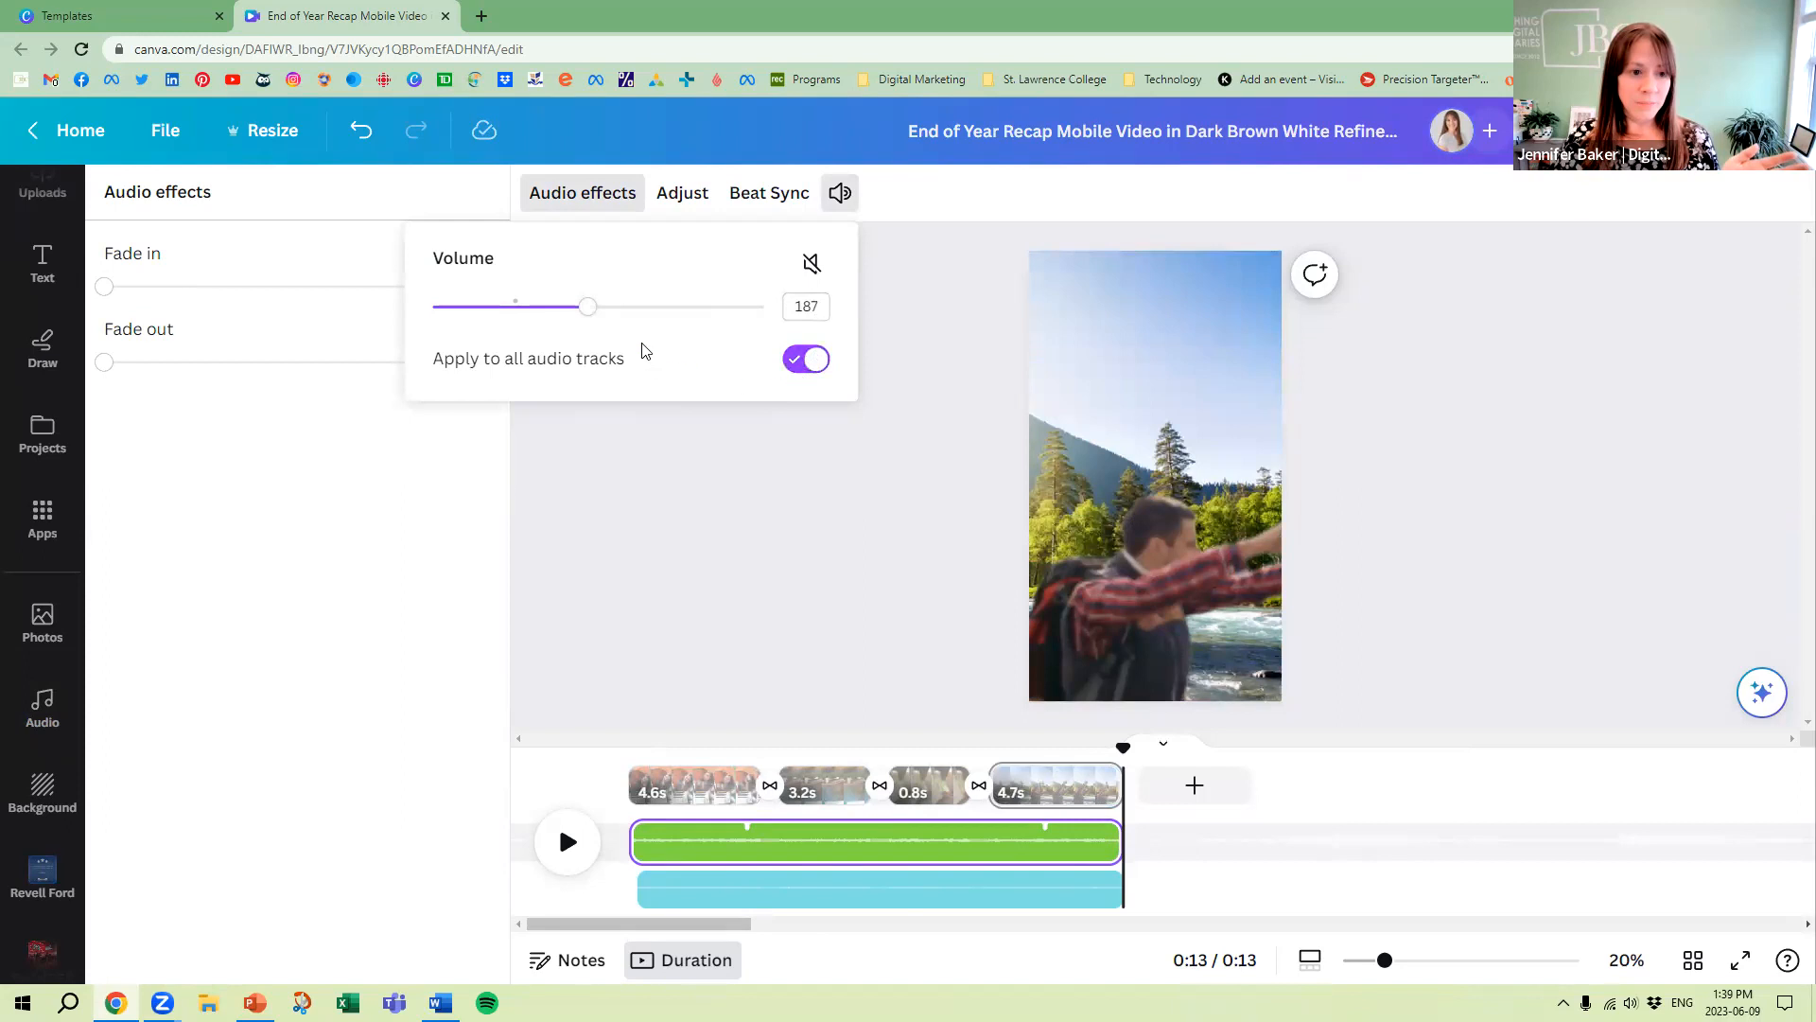
click(818, 495)
click(572, 851)
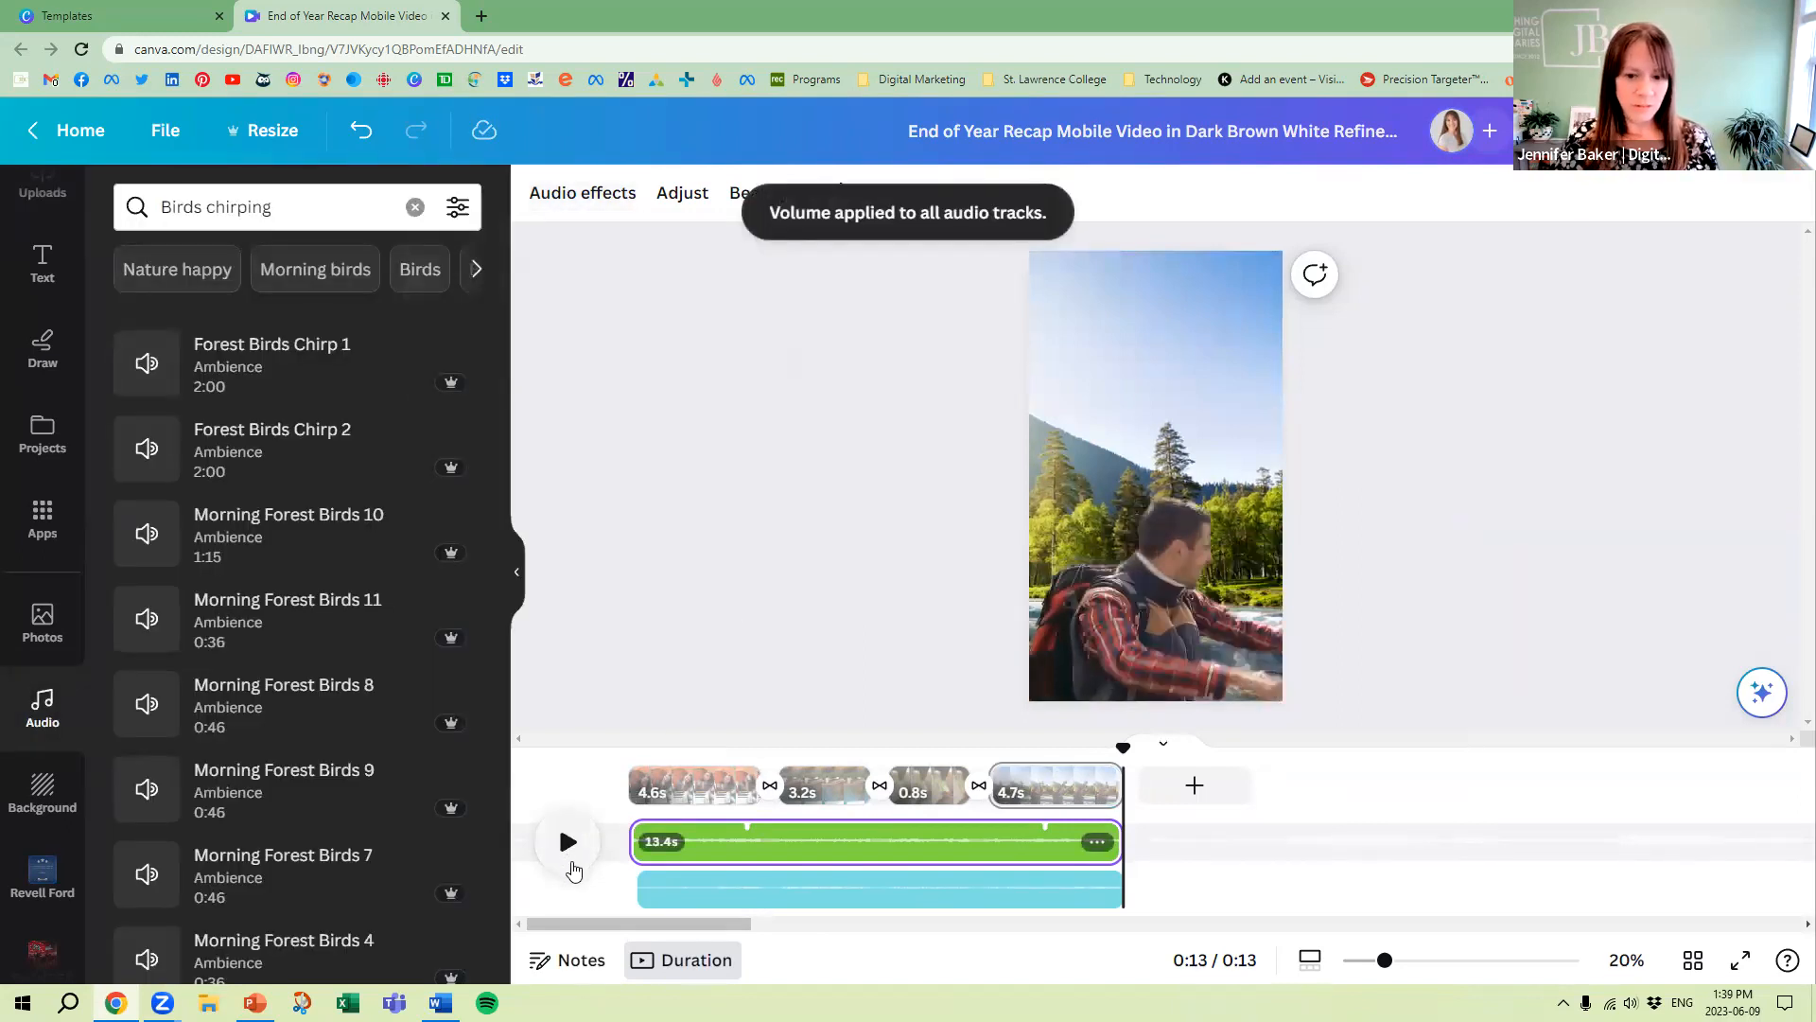
click(568, 842)
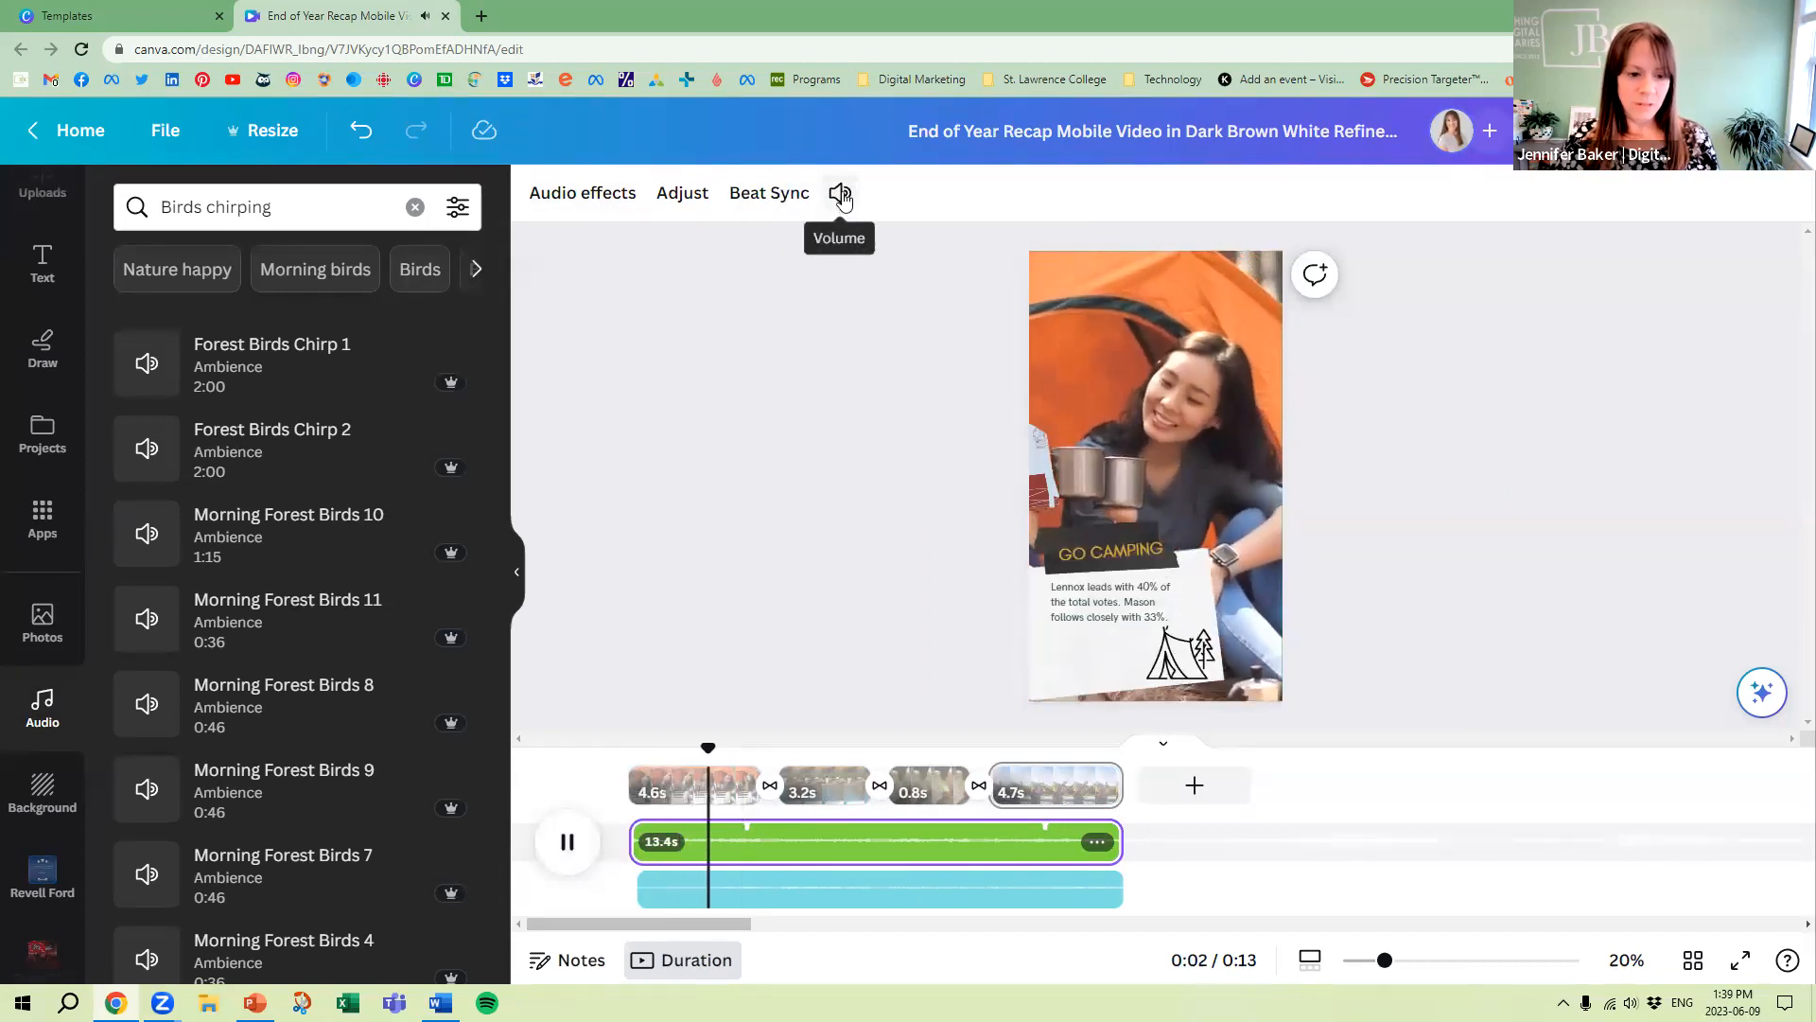
Set the music track's volume to 226, applied to all audio tracks, and play the reel
click(840, 196)
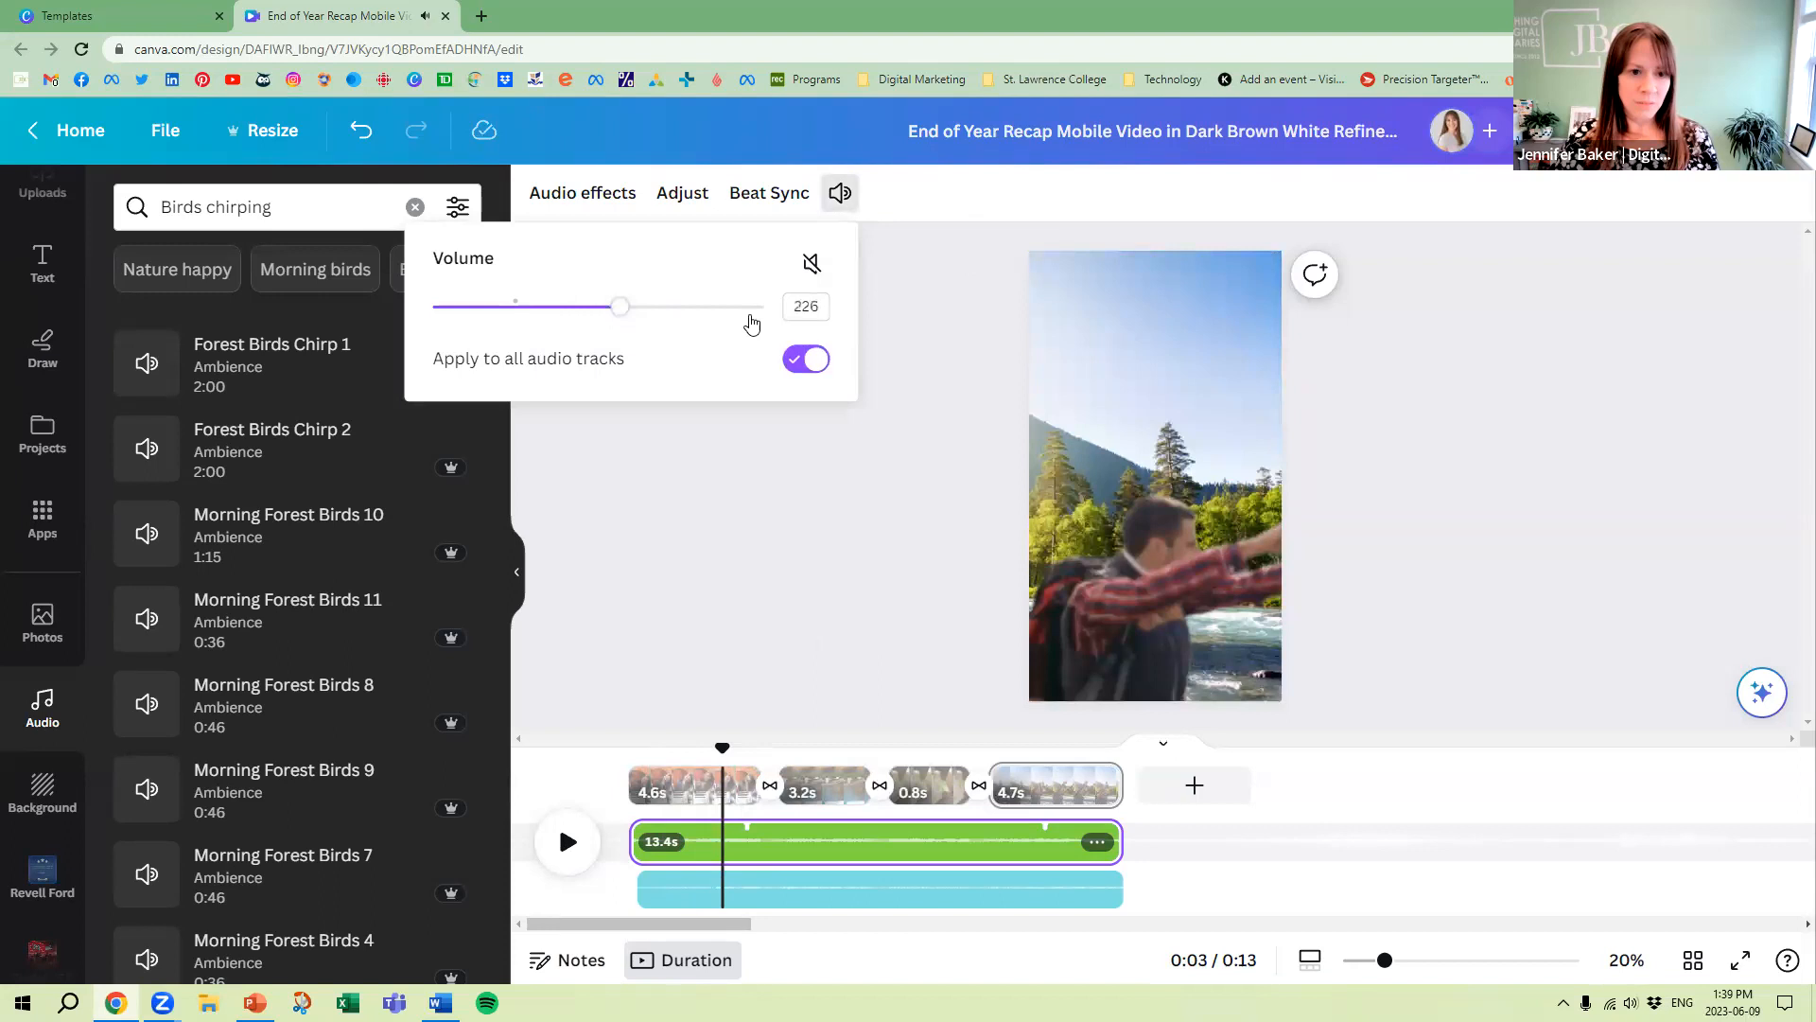
click(923, 315)
click(569, 854)
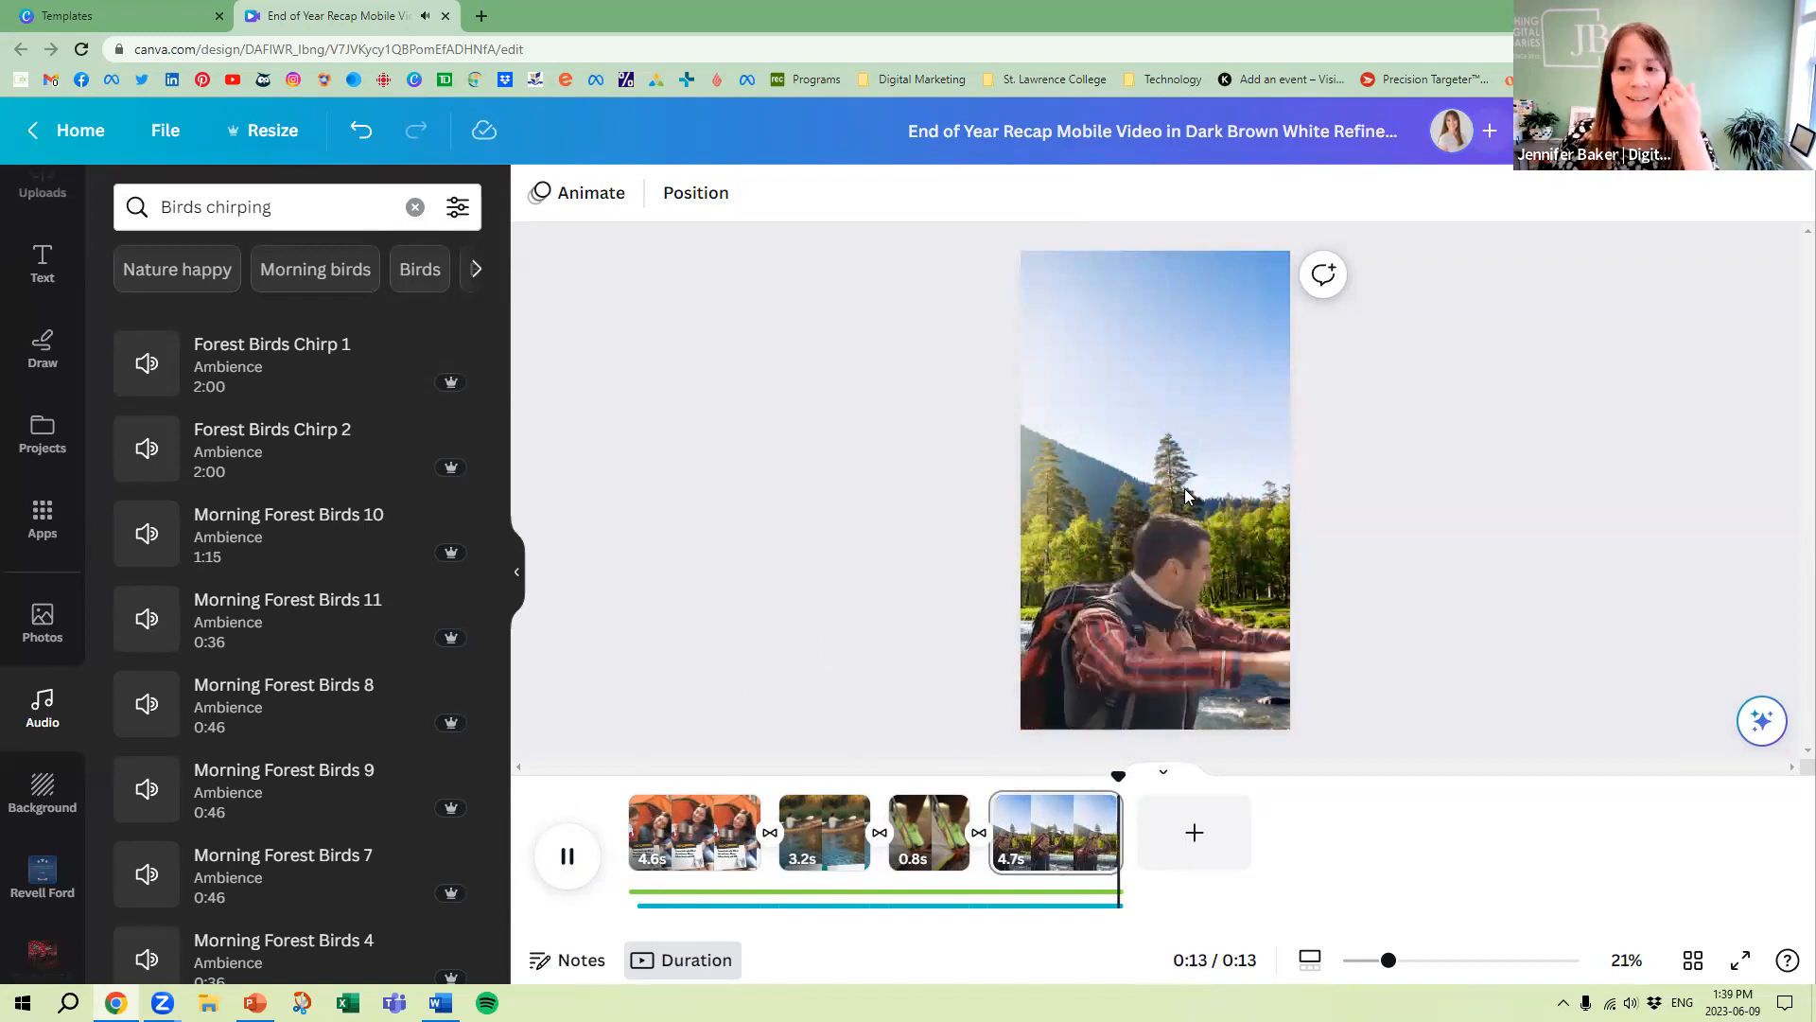
Sync the pages to the We Are Waves music track with Beat Sync and play the reel
click(795, 890)
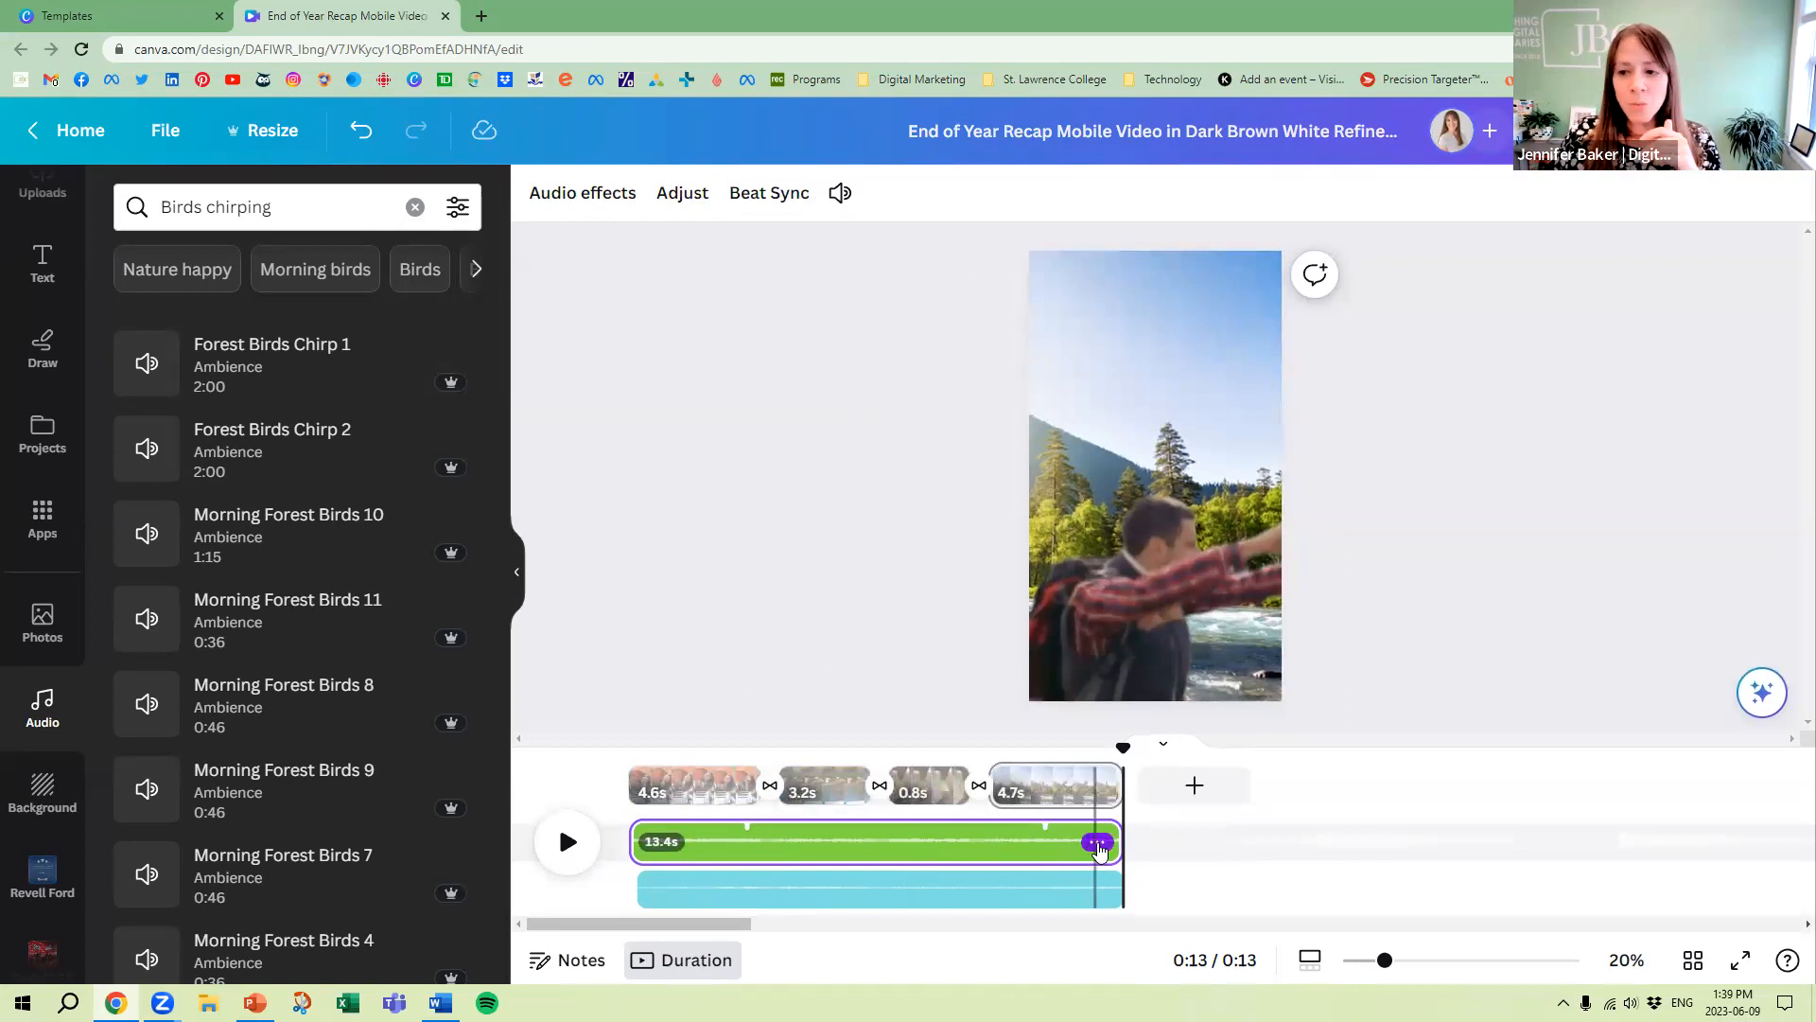
click(1097, 844)
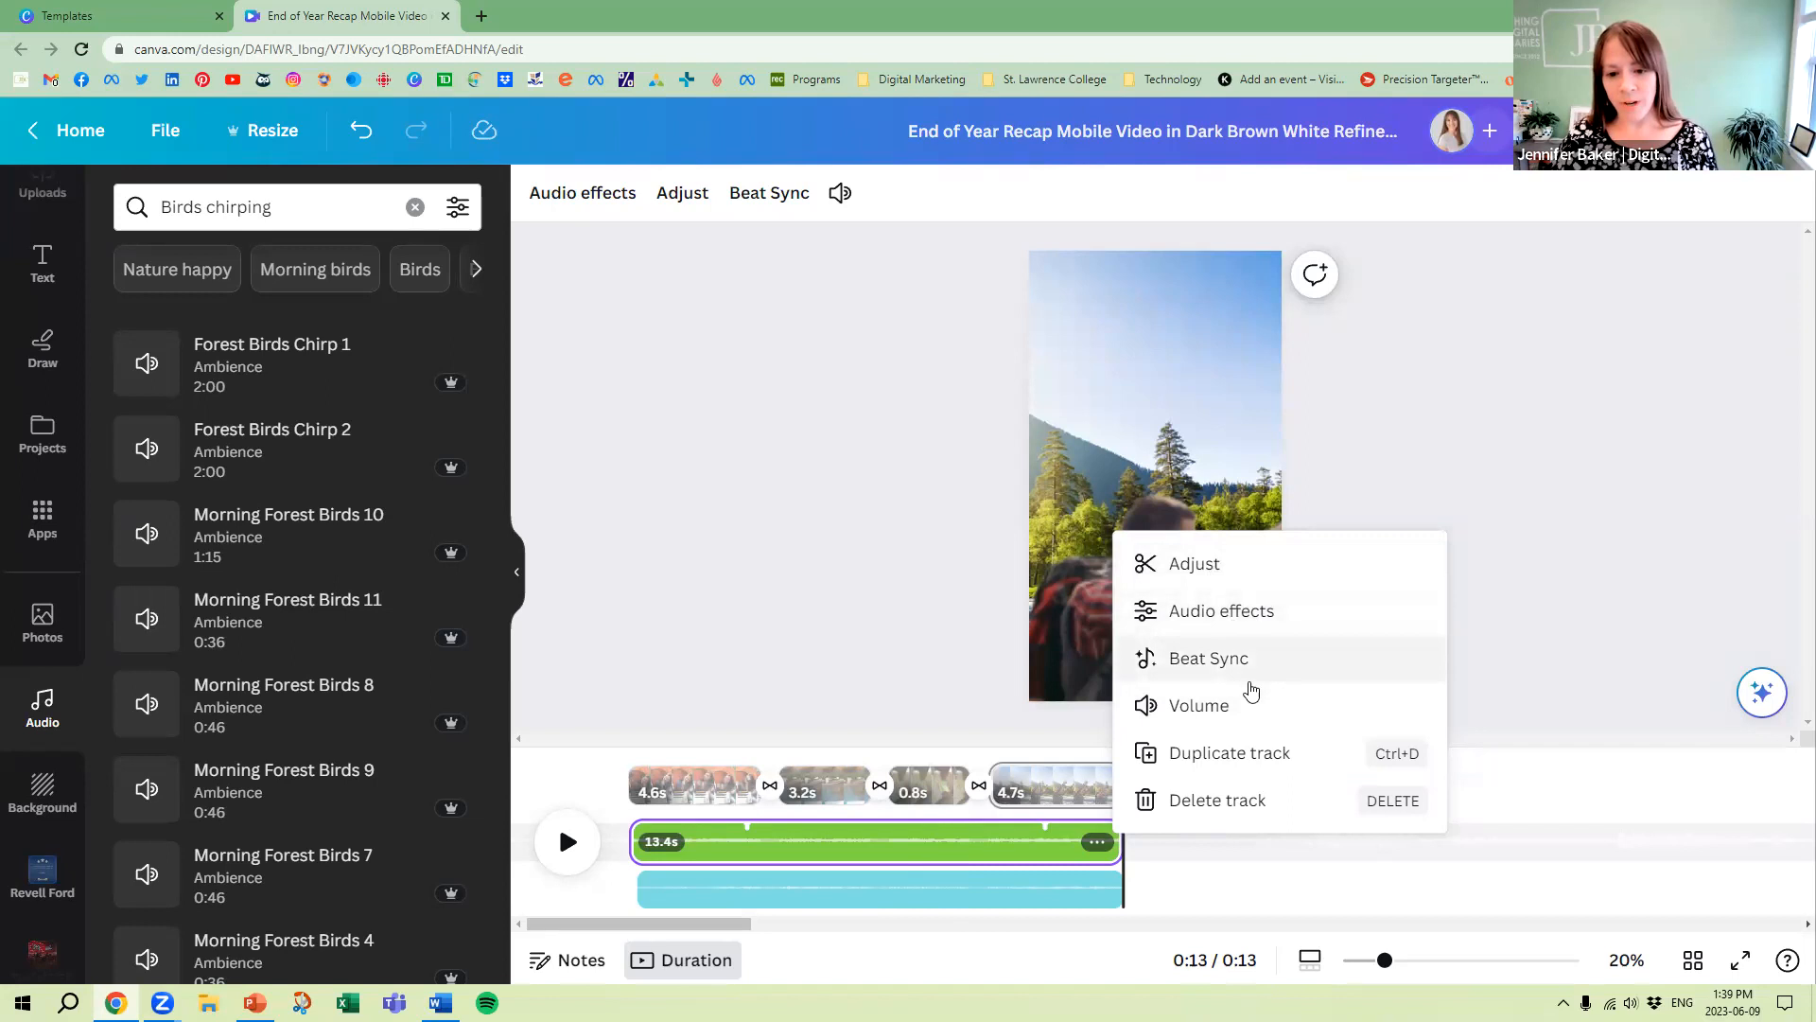
click(912, 710)
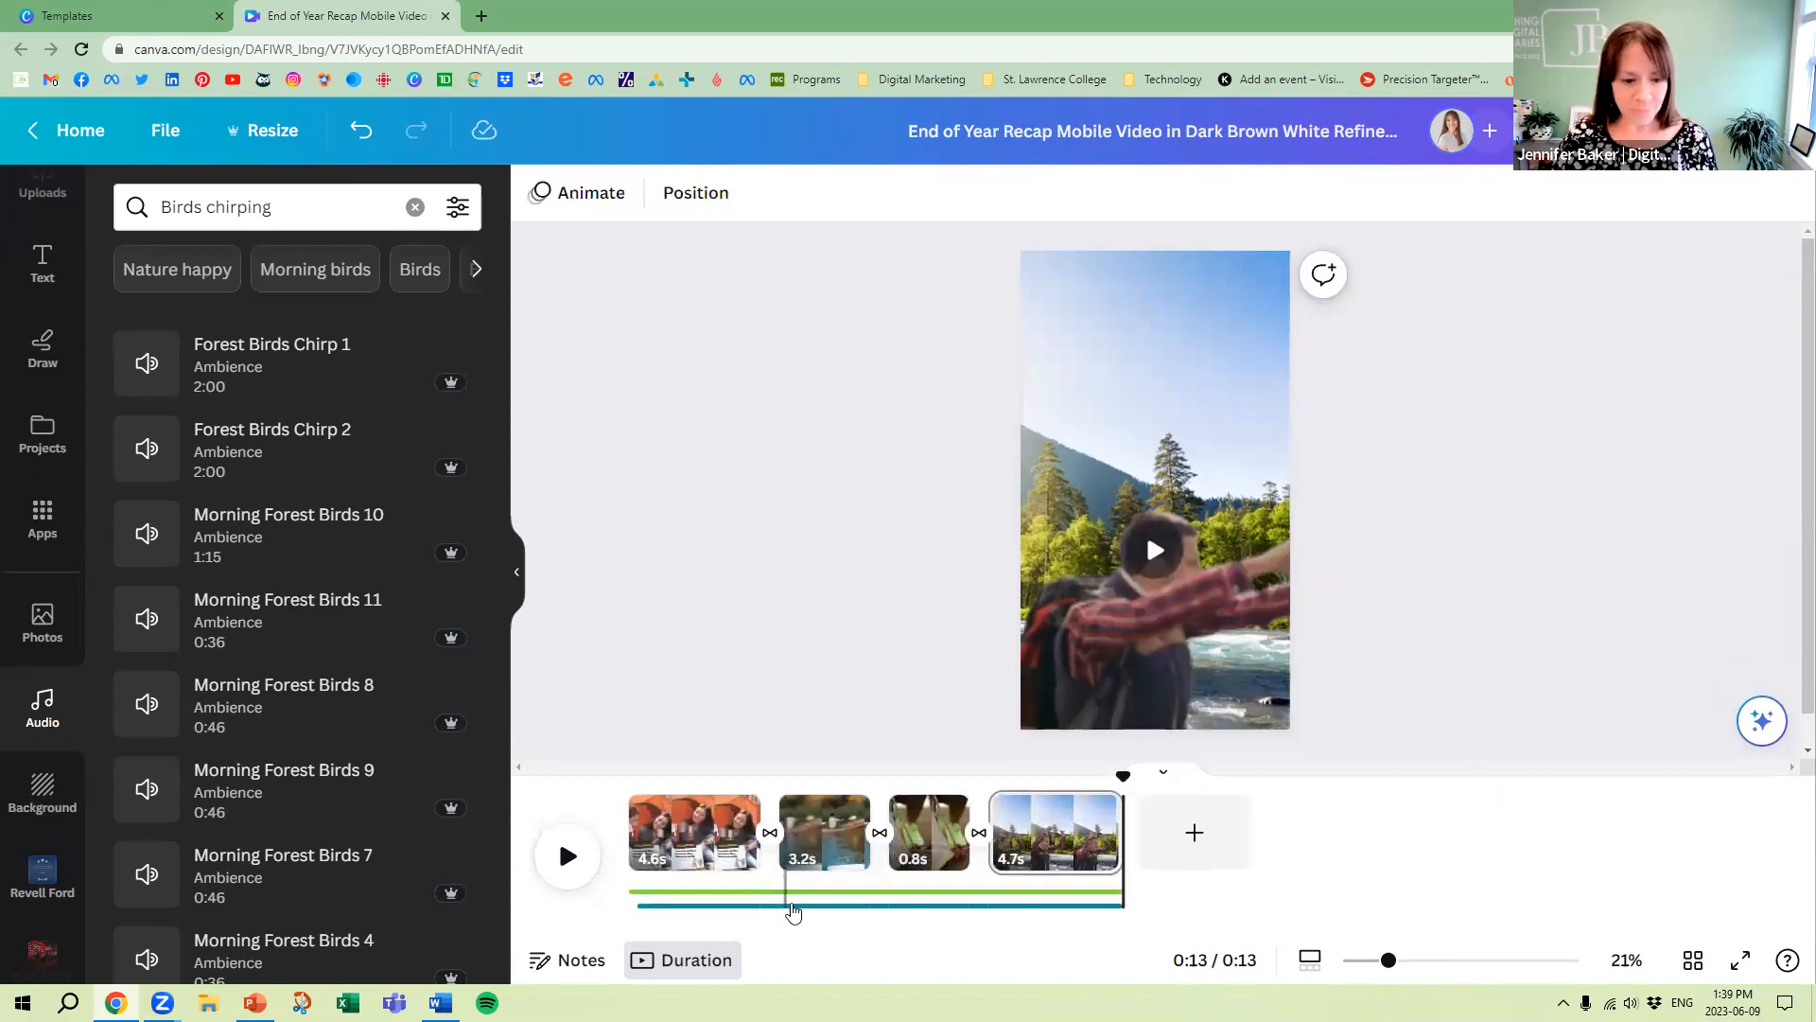
click(802, 896)
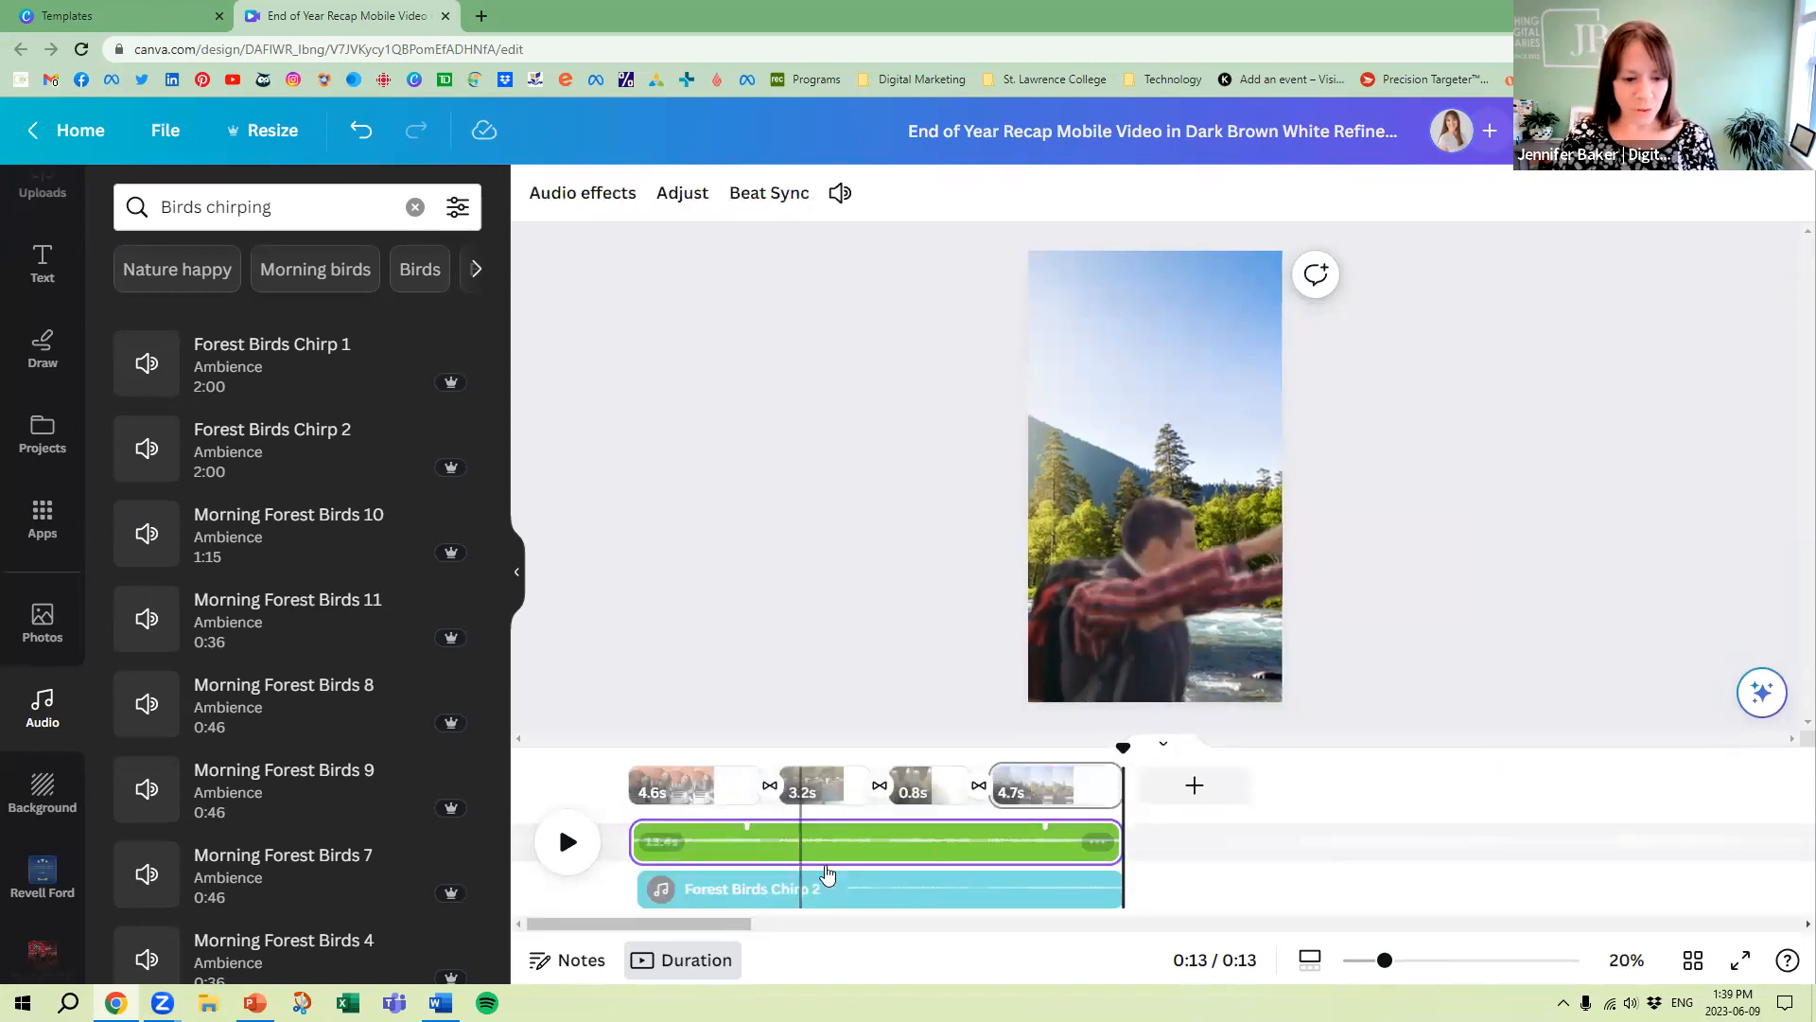
click(1096, 842)
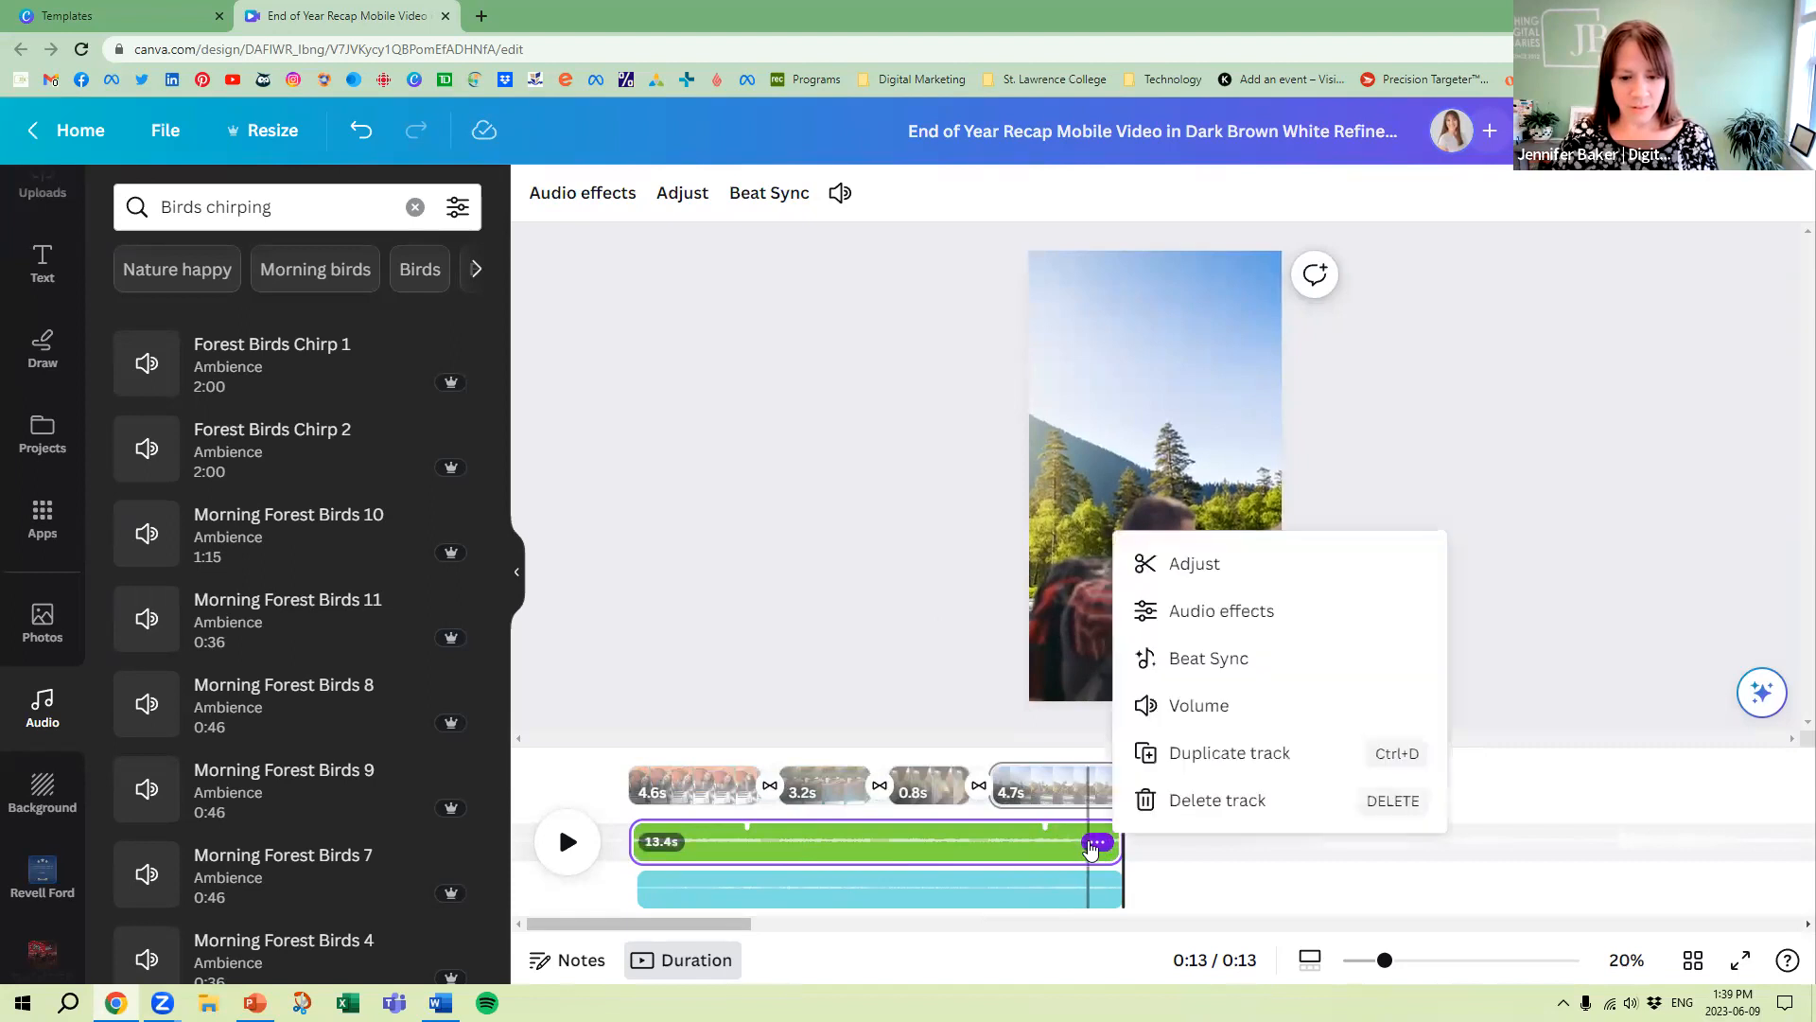
click(1260, 660)
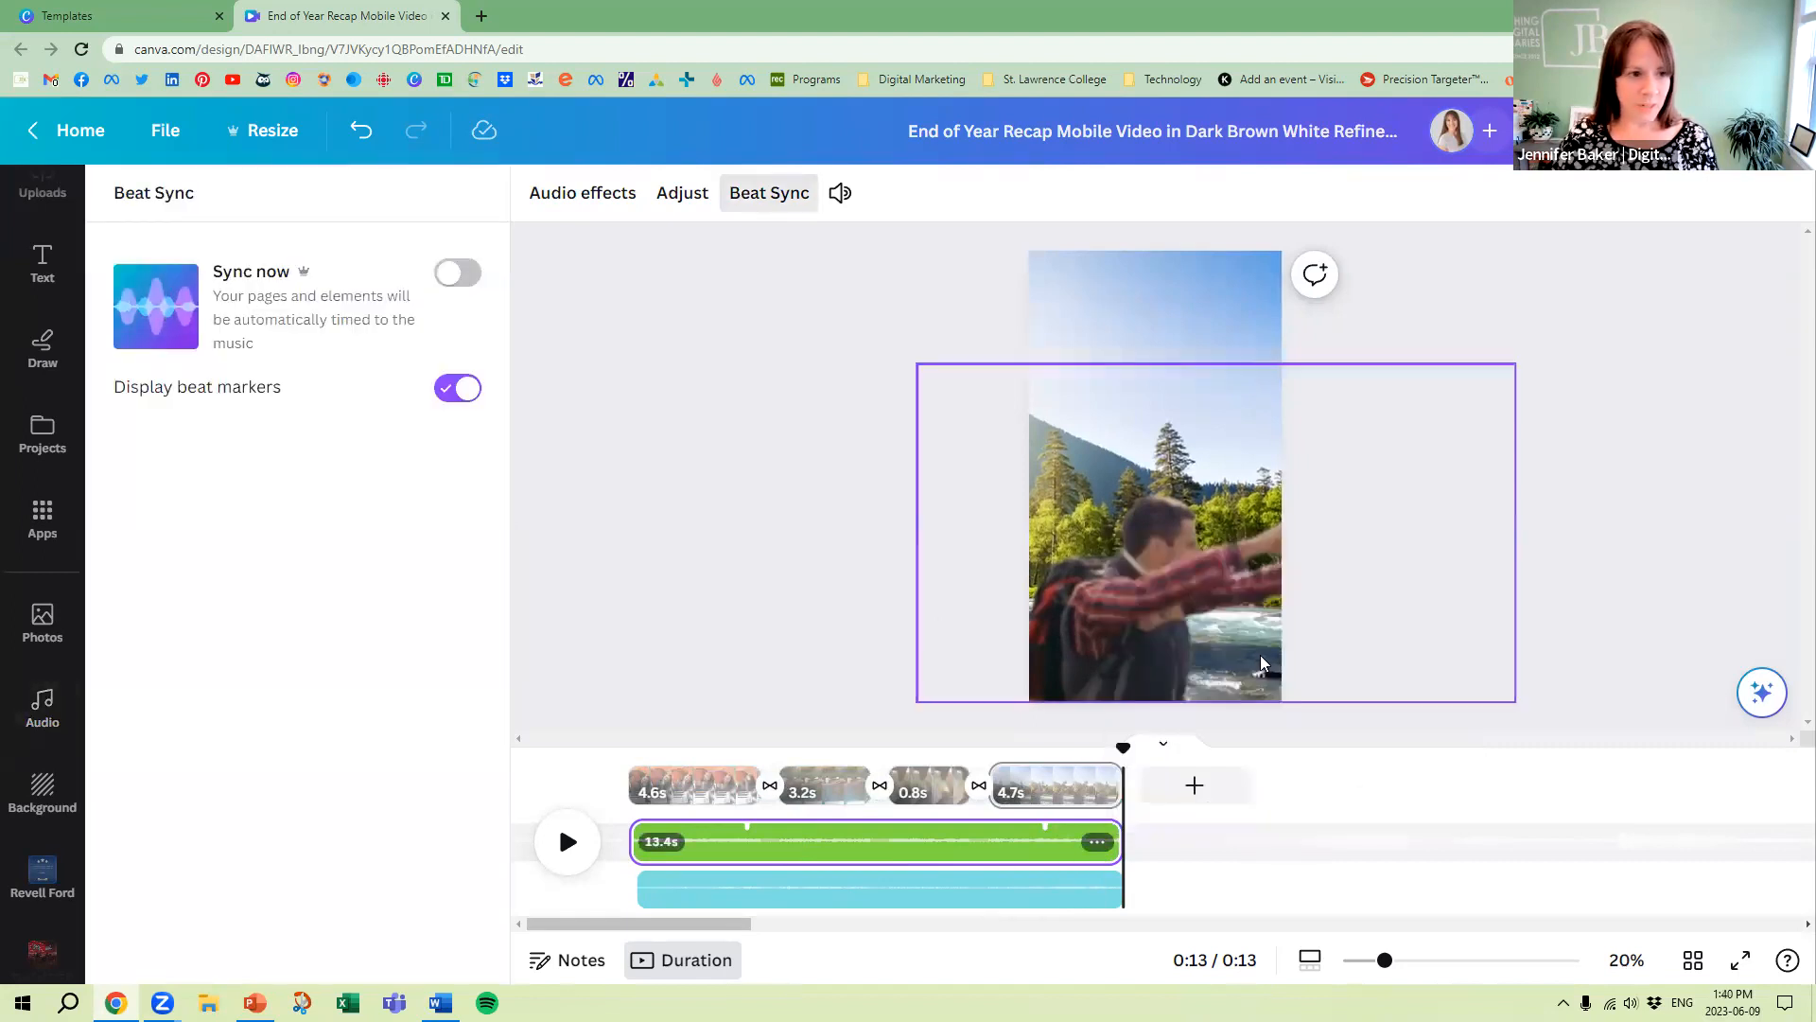
click(458, 276)
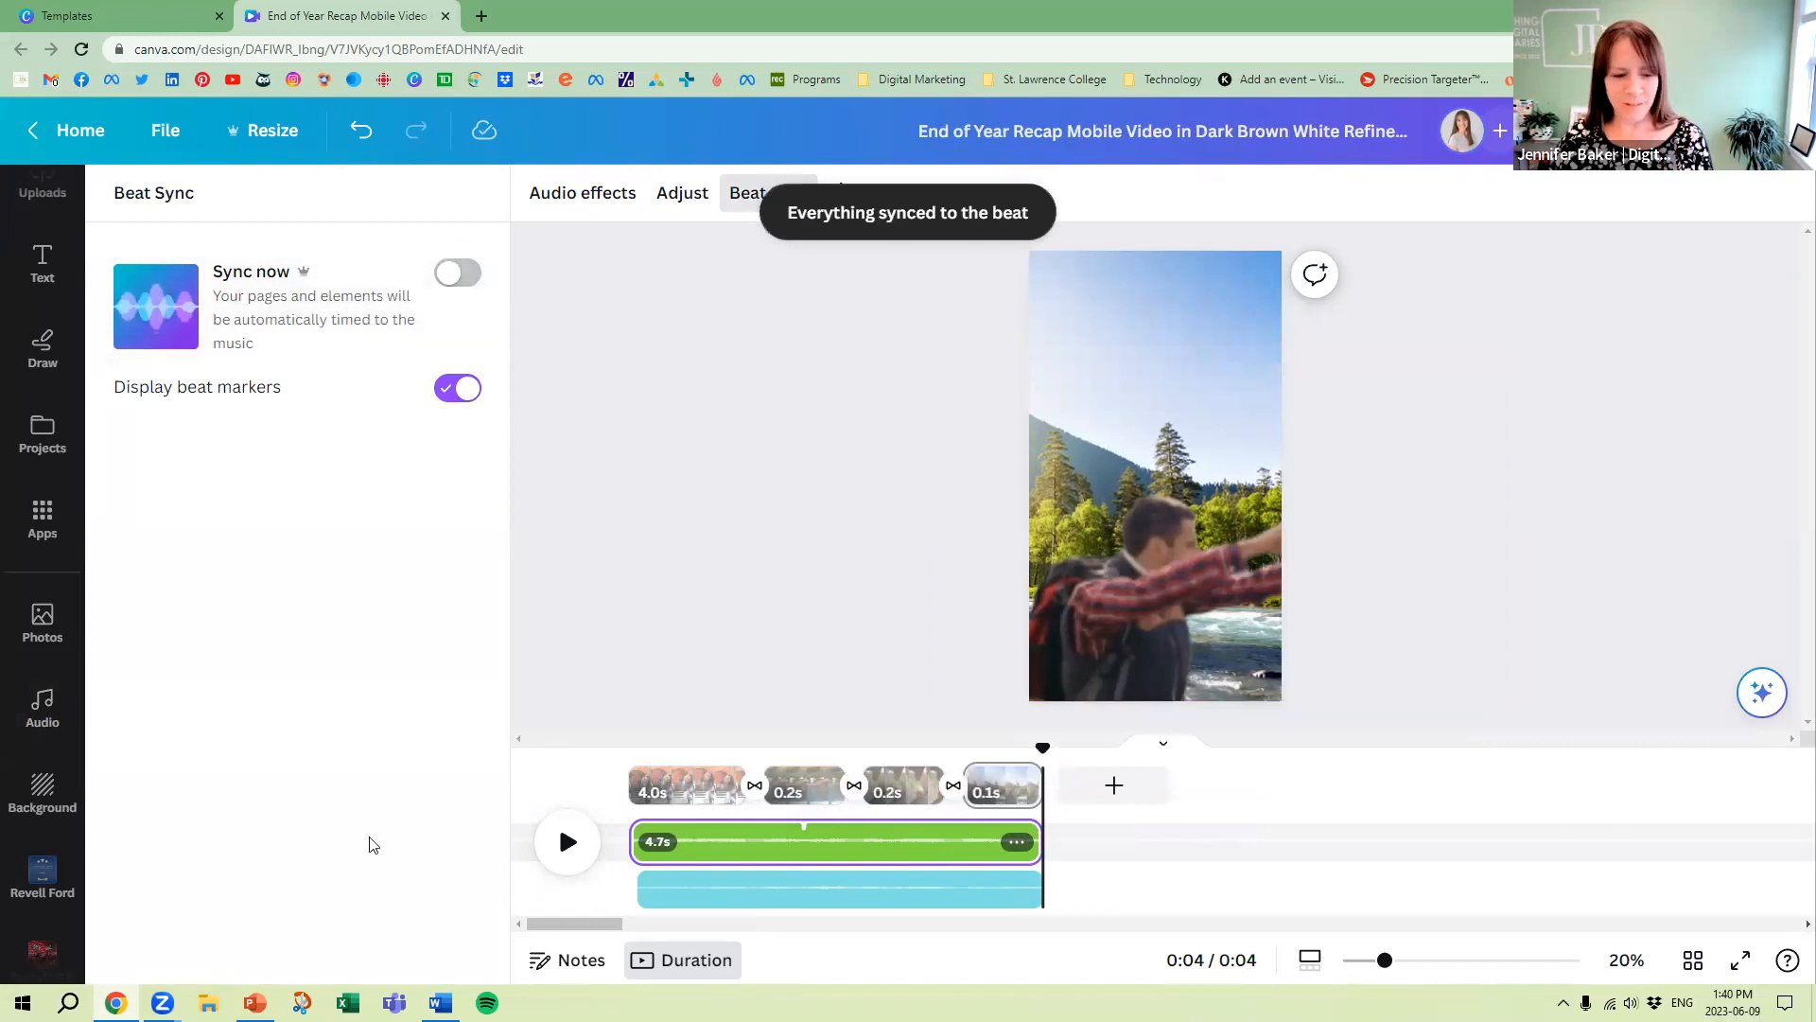
click(553, 847)
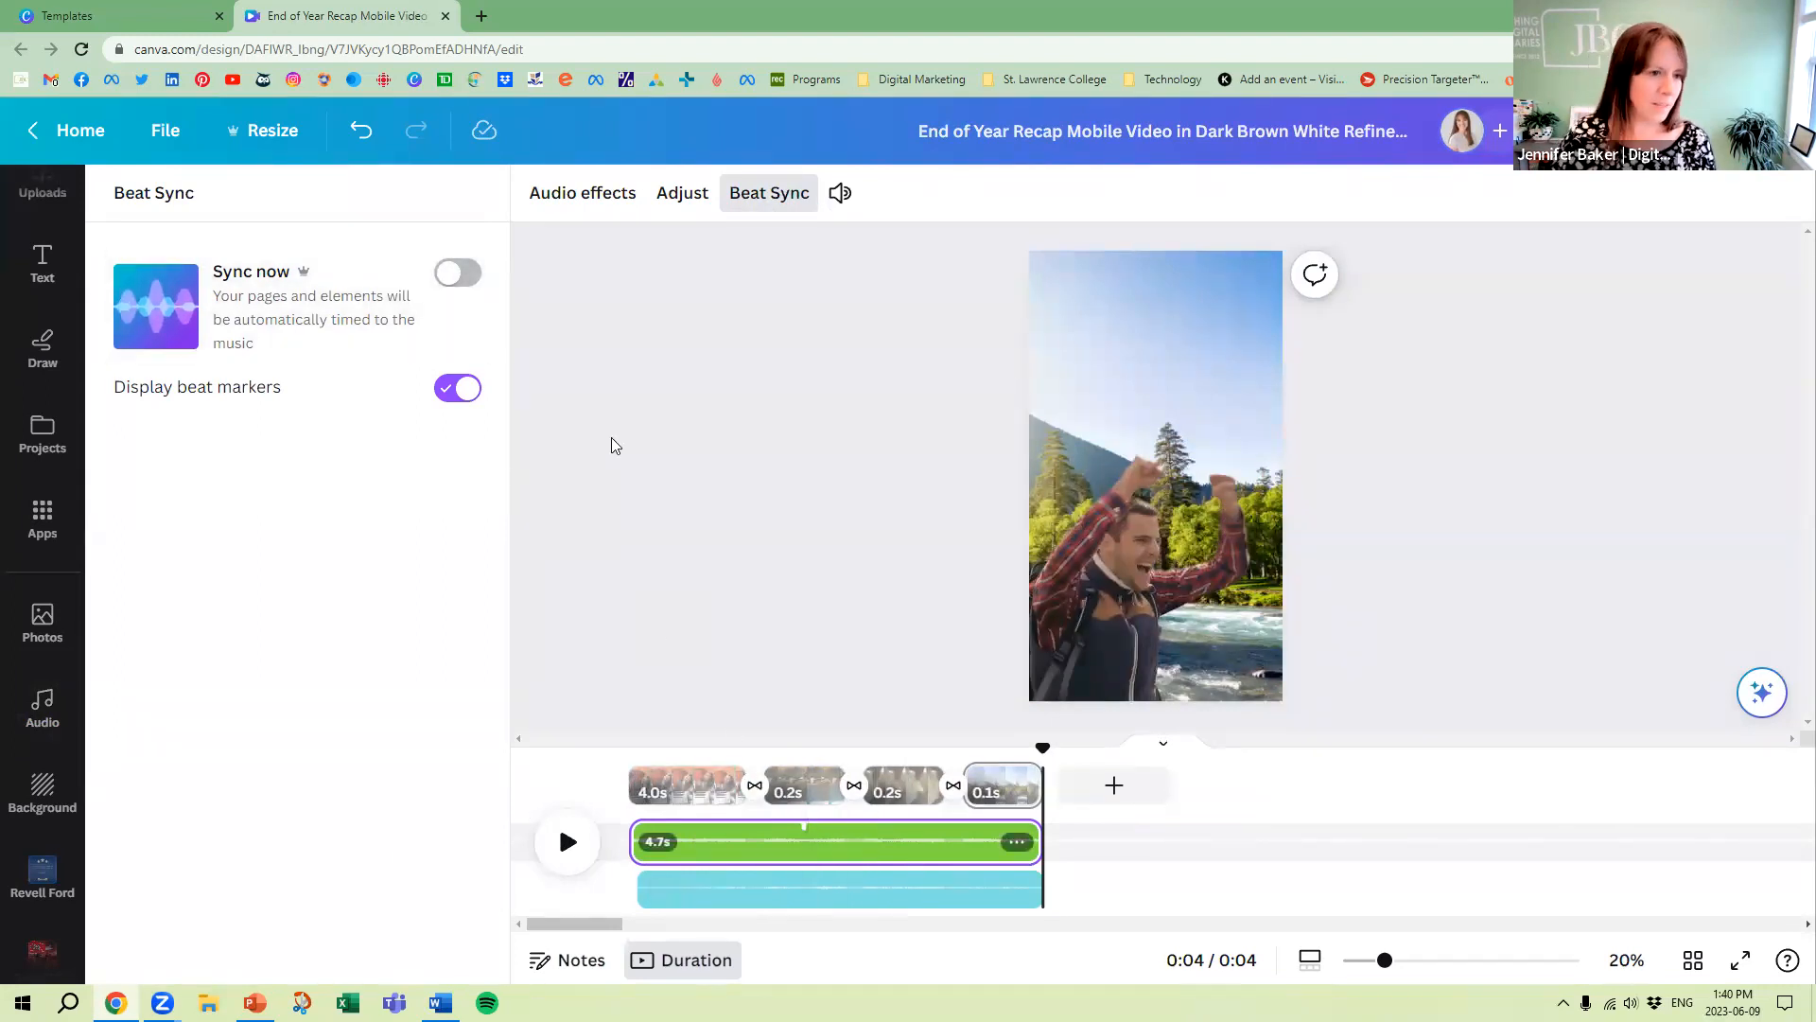
Search the audio library for "dance" and replace the We Are Waves track with Reboot from the start of the reel
scroll(24, 429, up, 3)
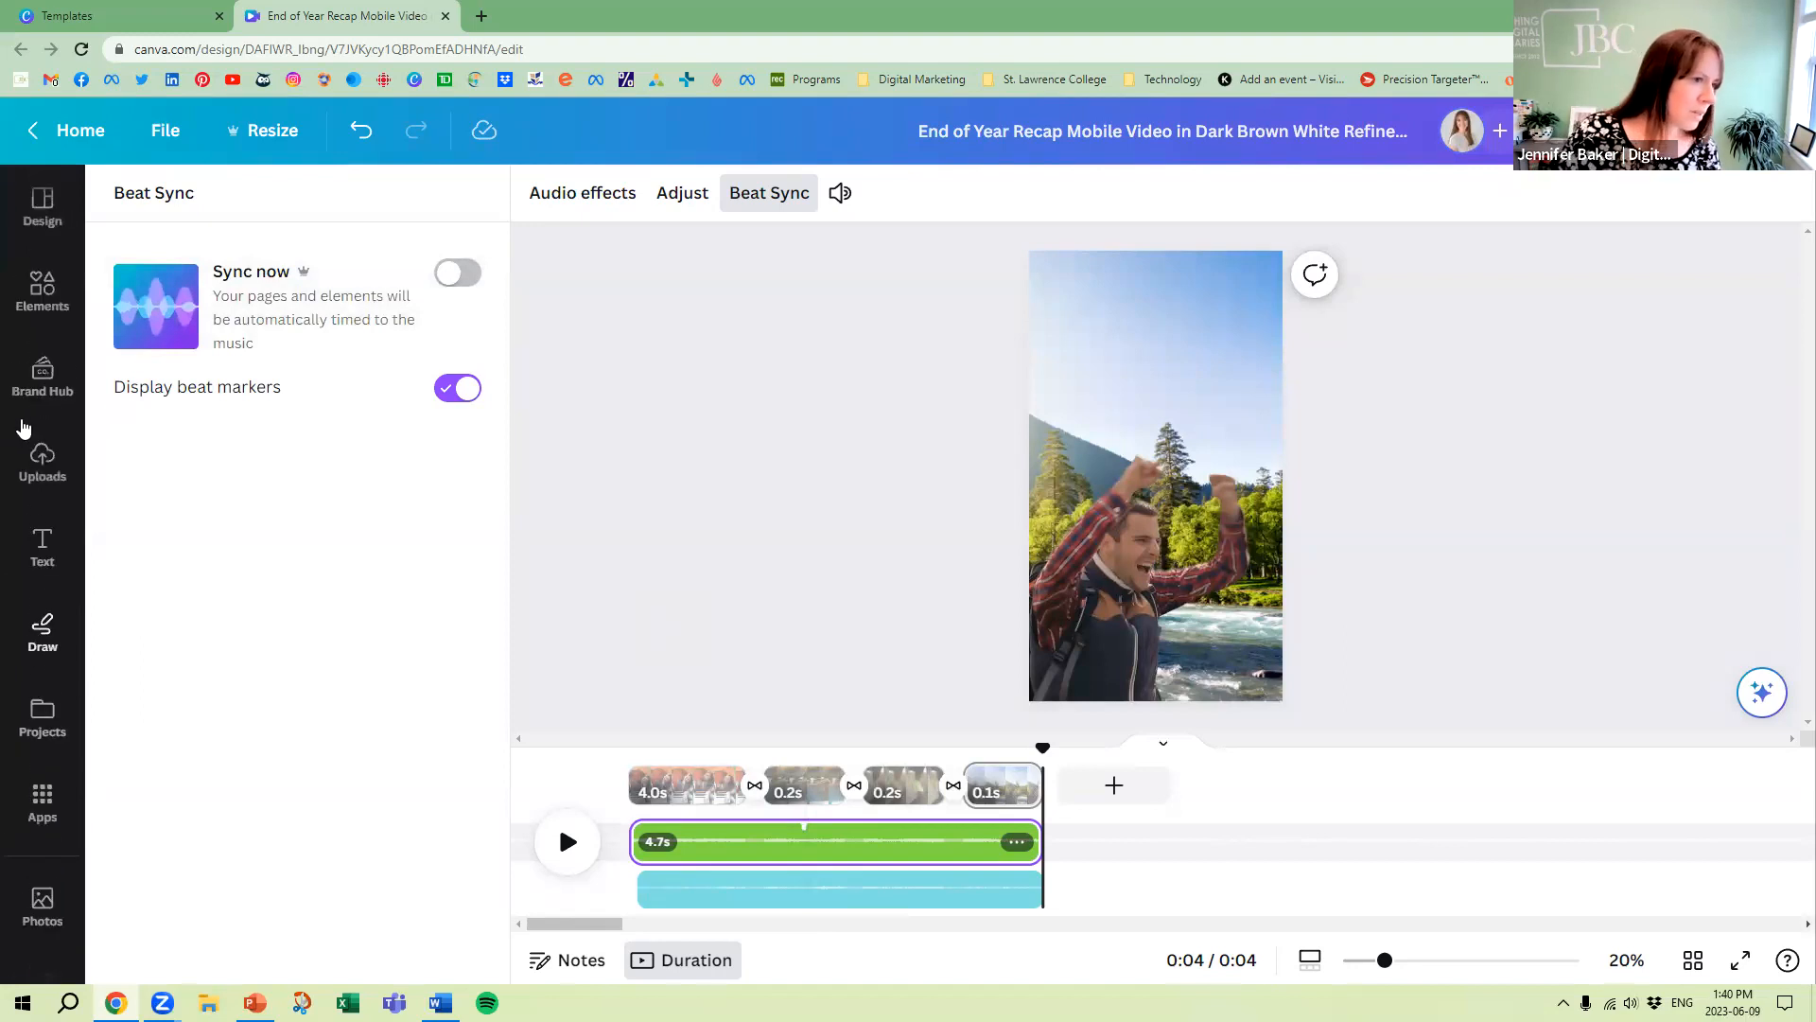
click(48, 282)
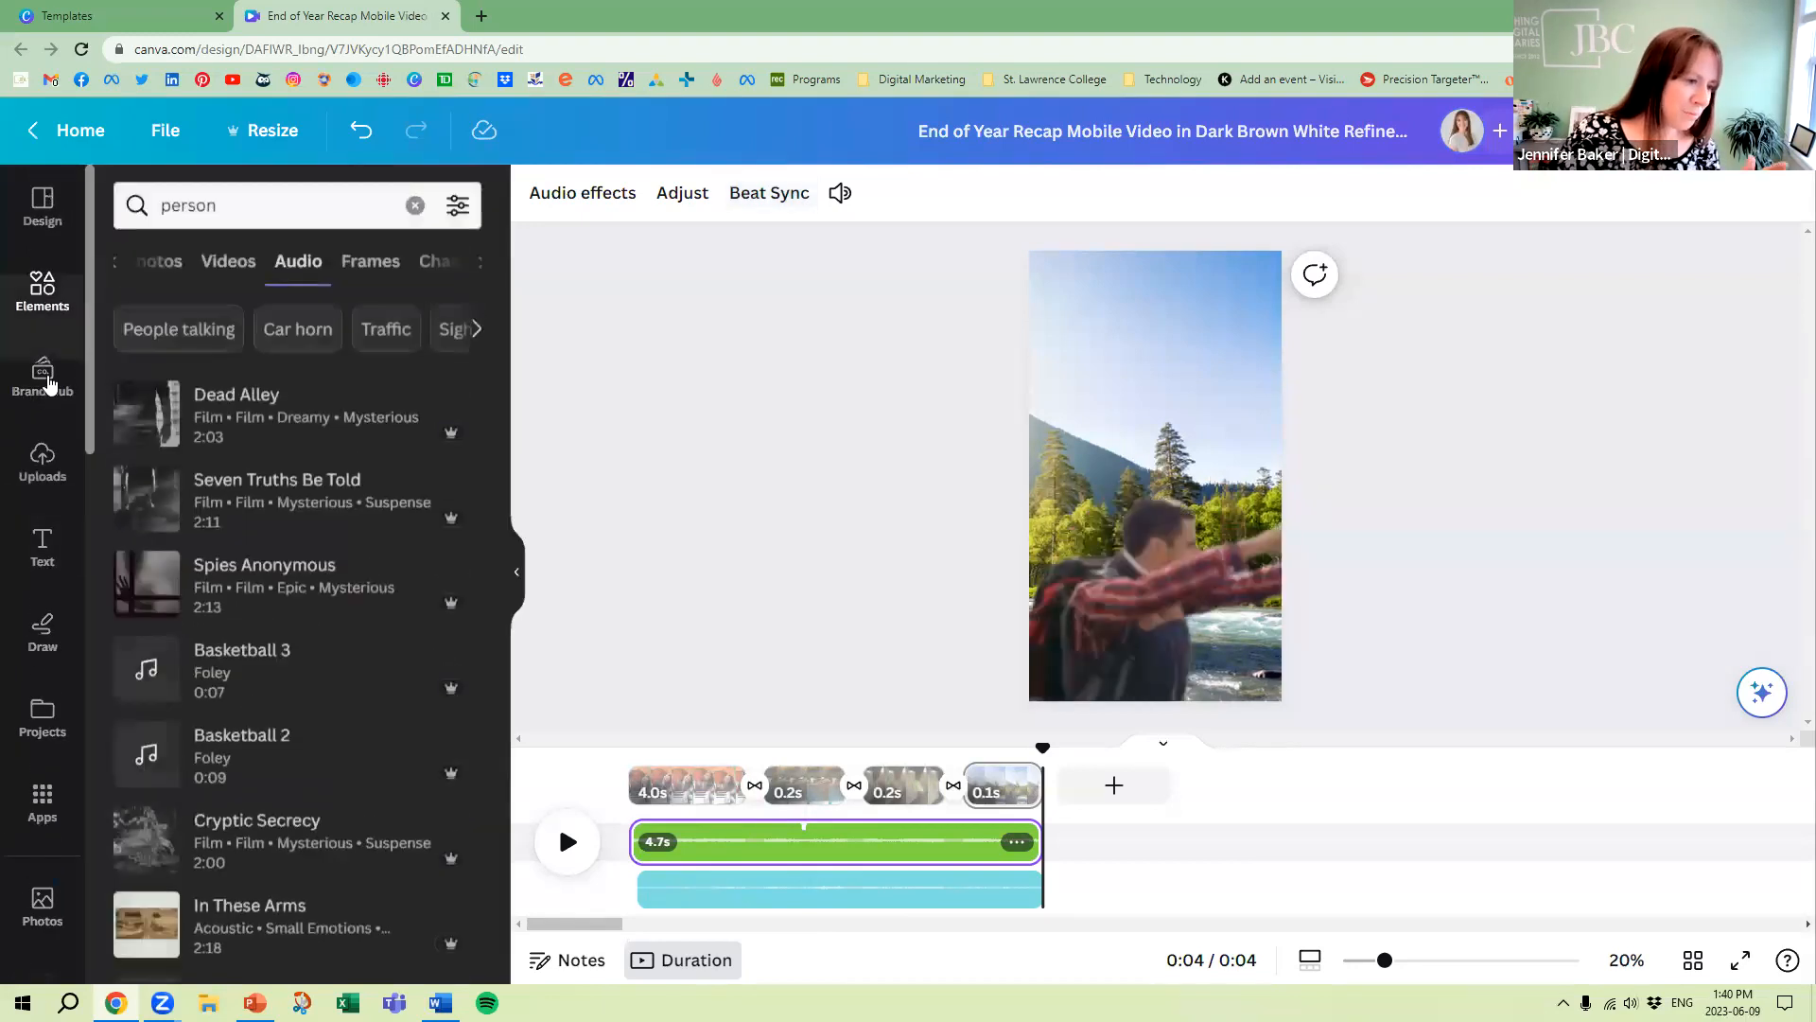
scroll(59, 838, down, 2)
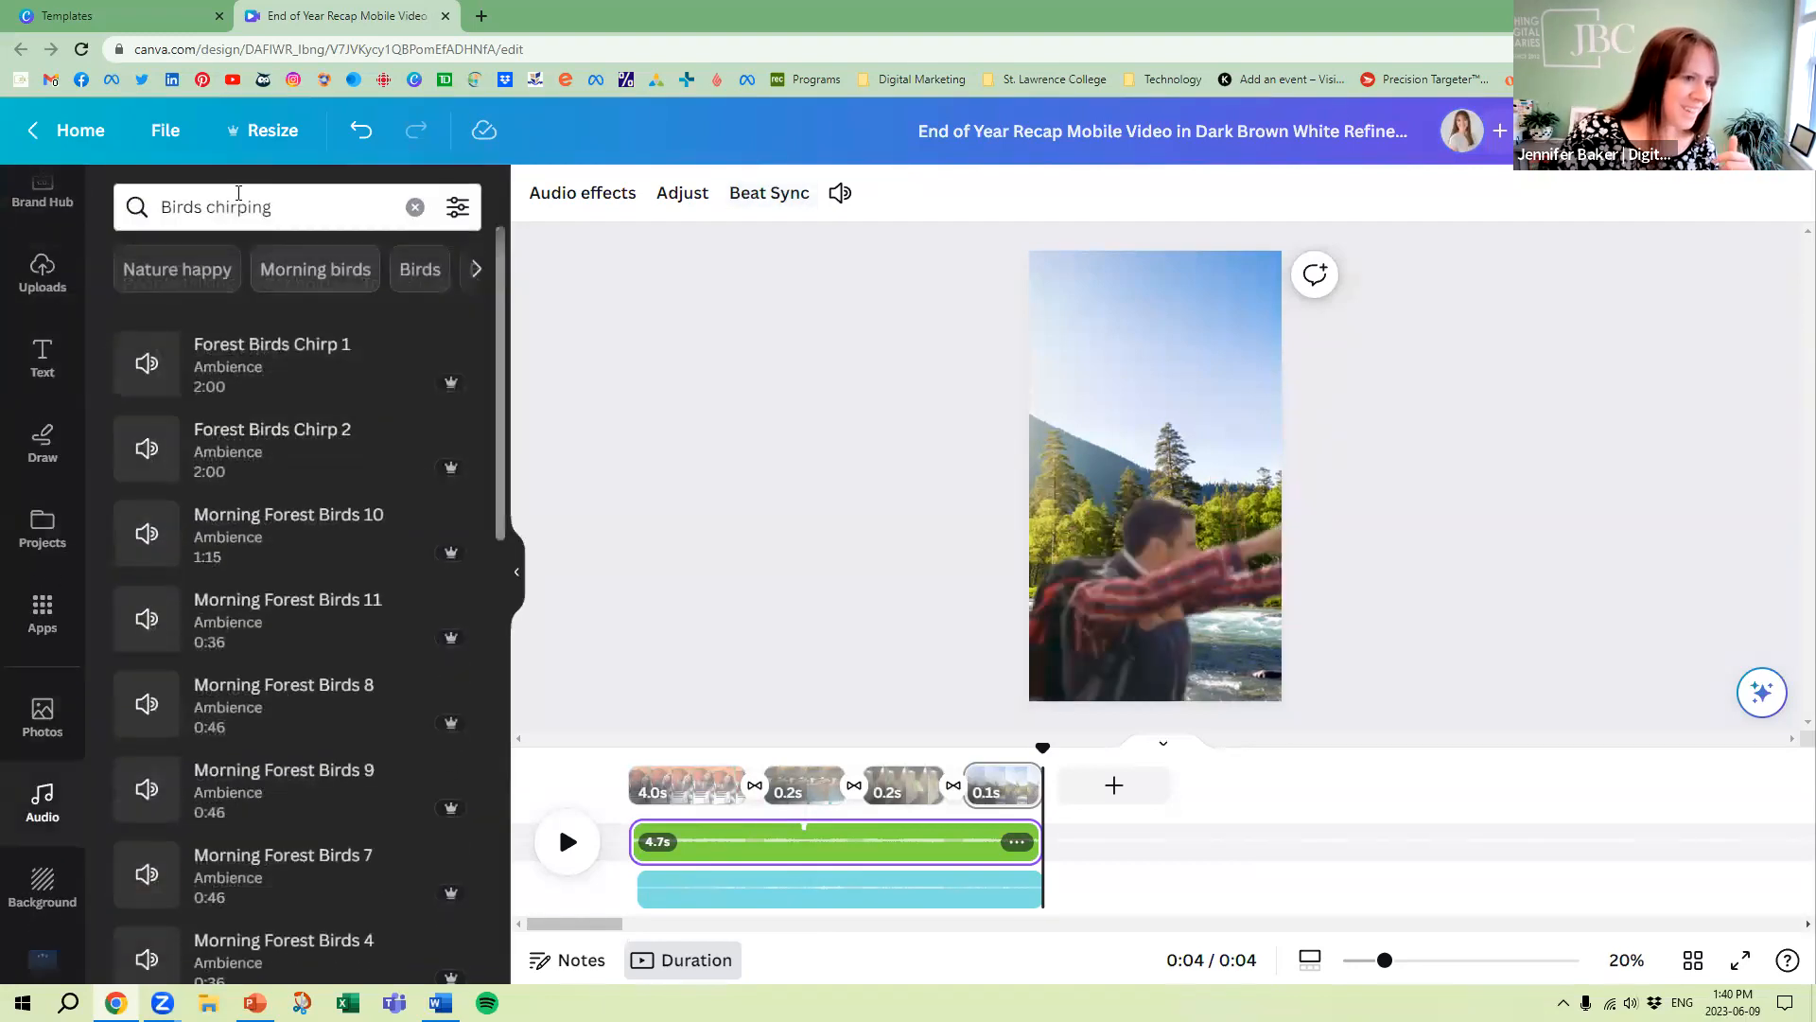
click(243, 204)
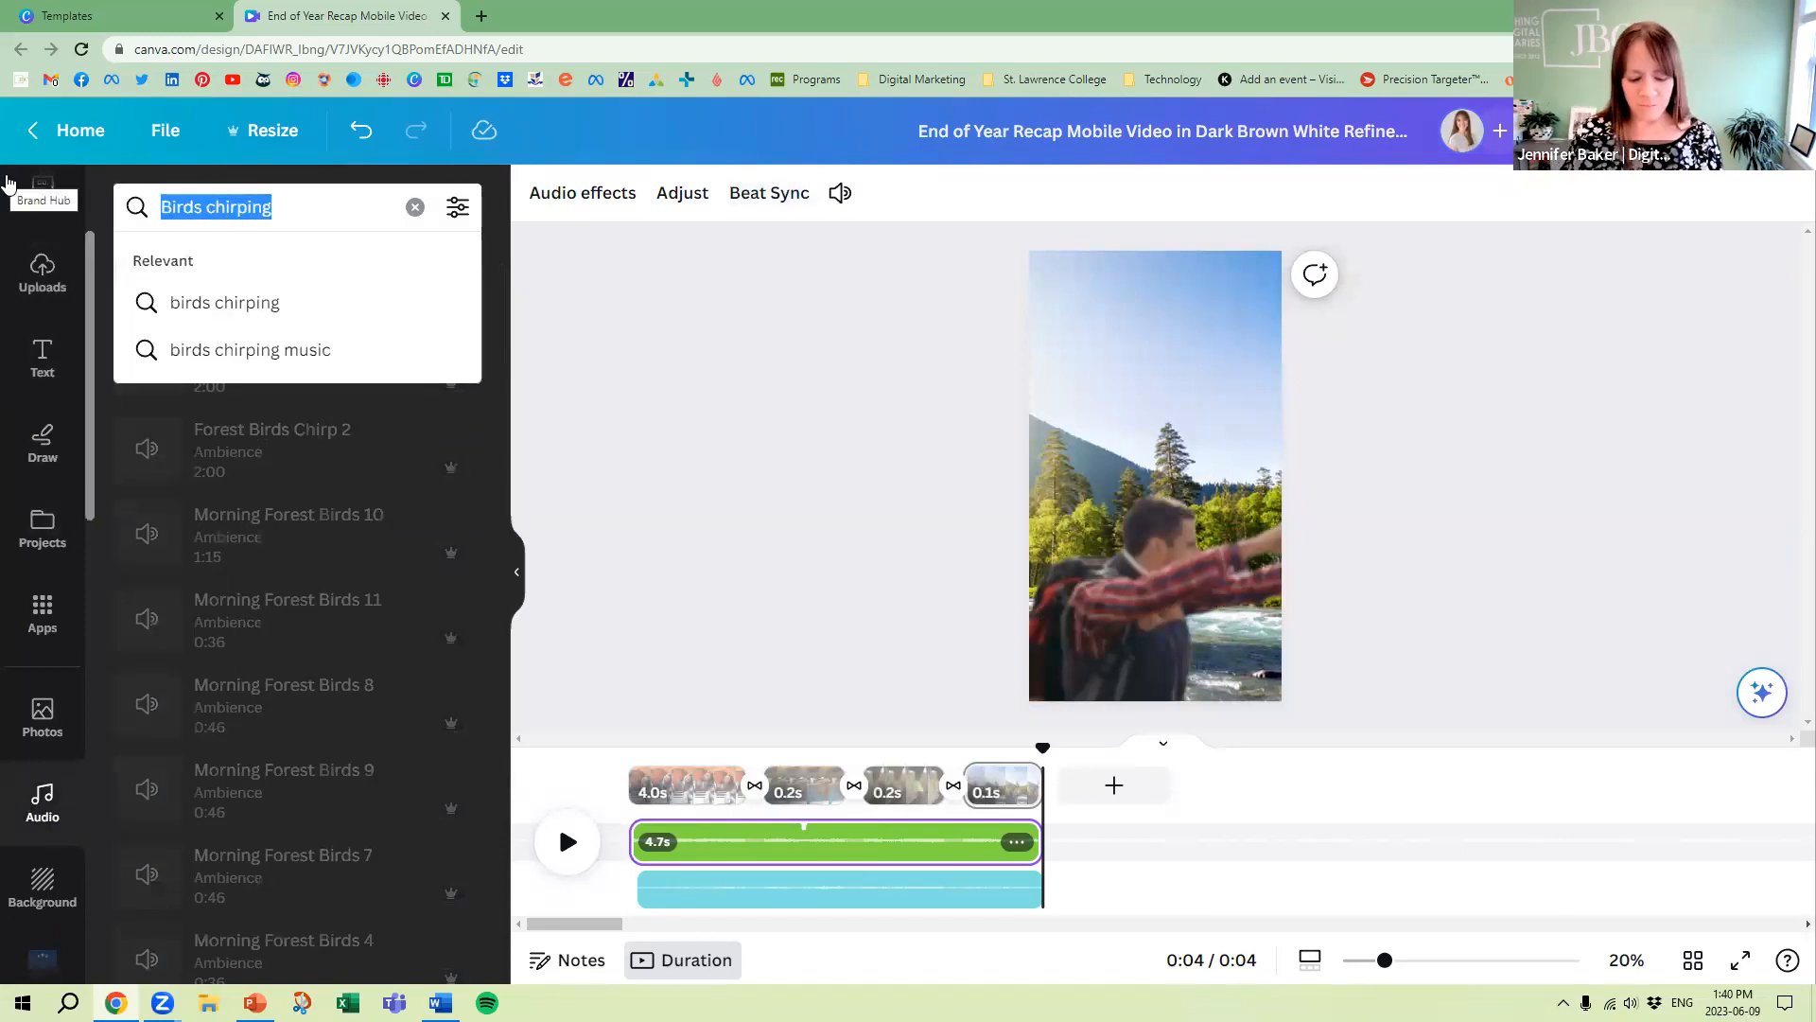
text(dance)
key(Return)
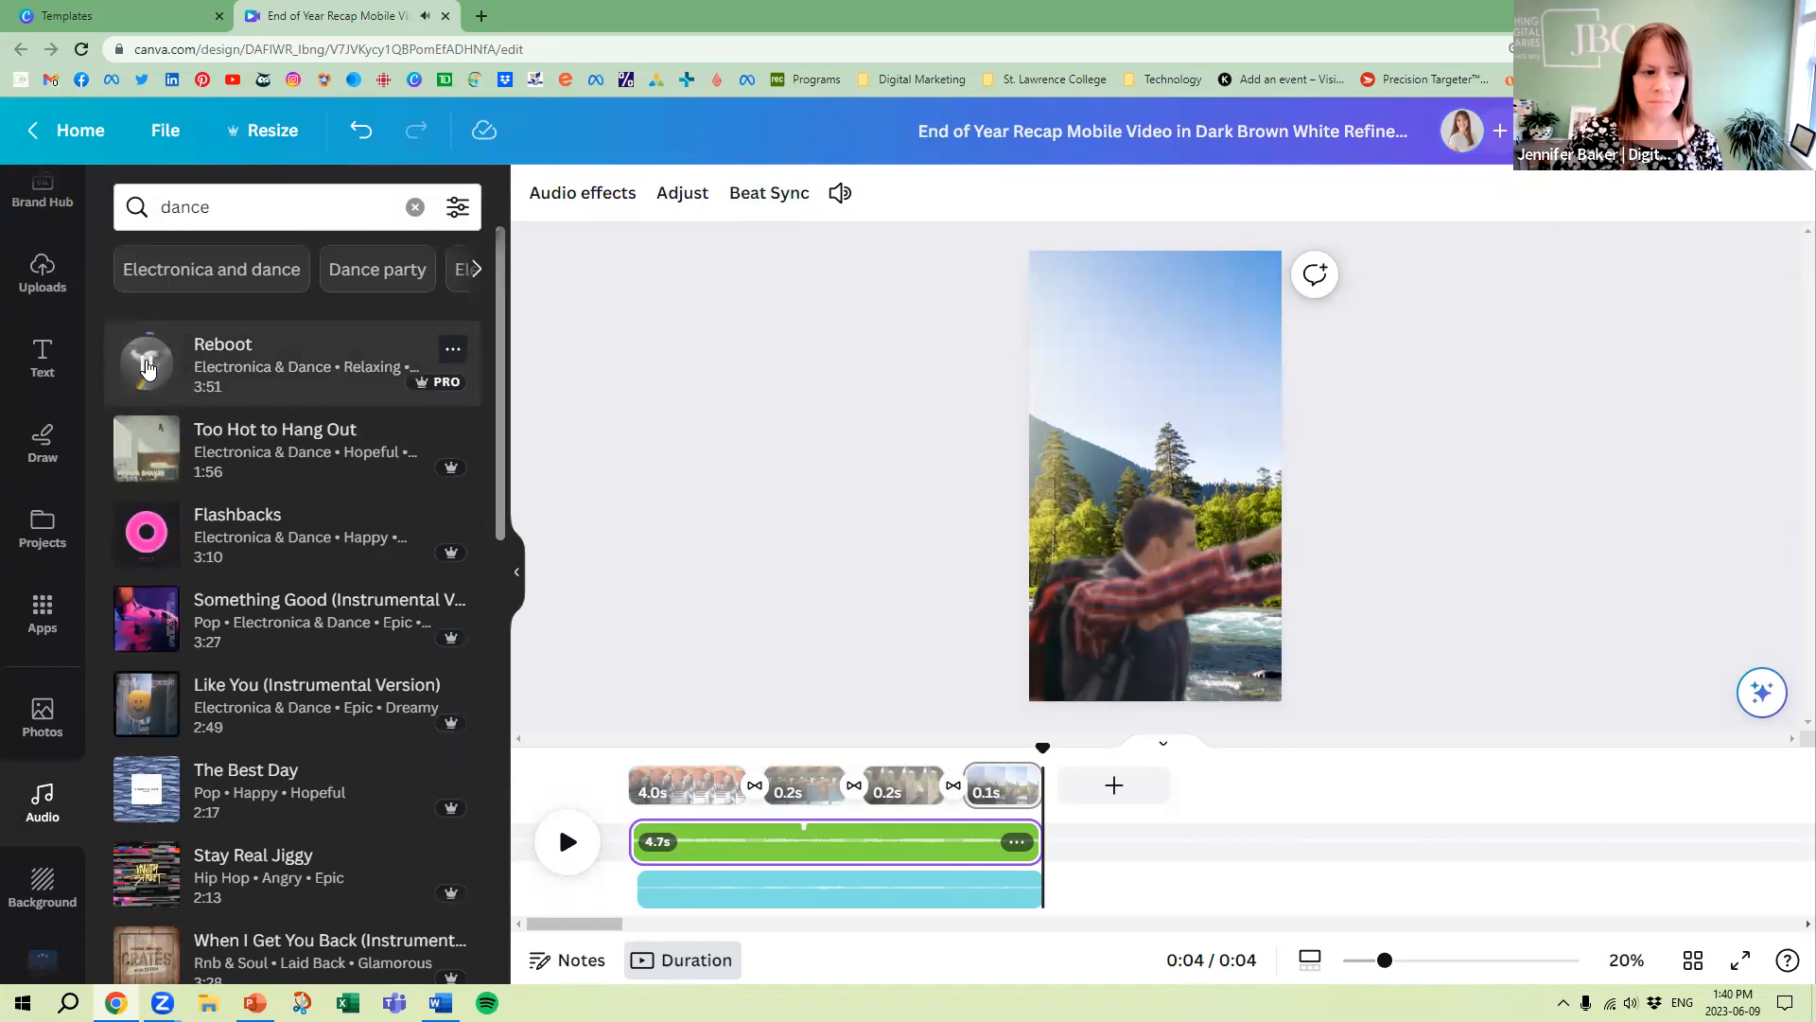
drag(284, 359, 727, 793)
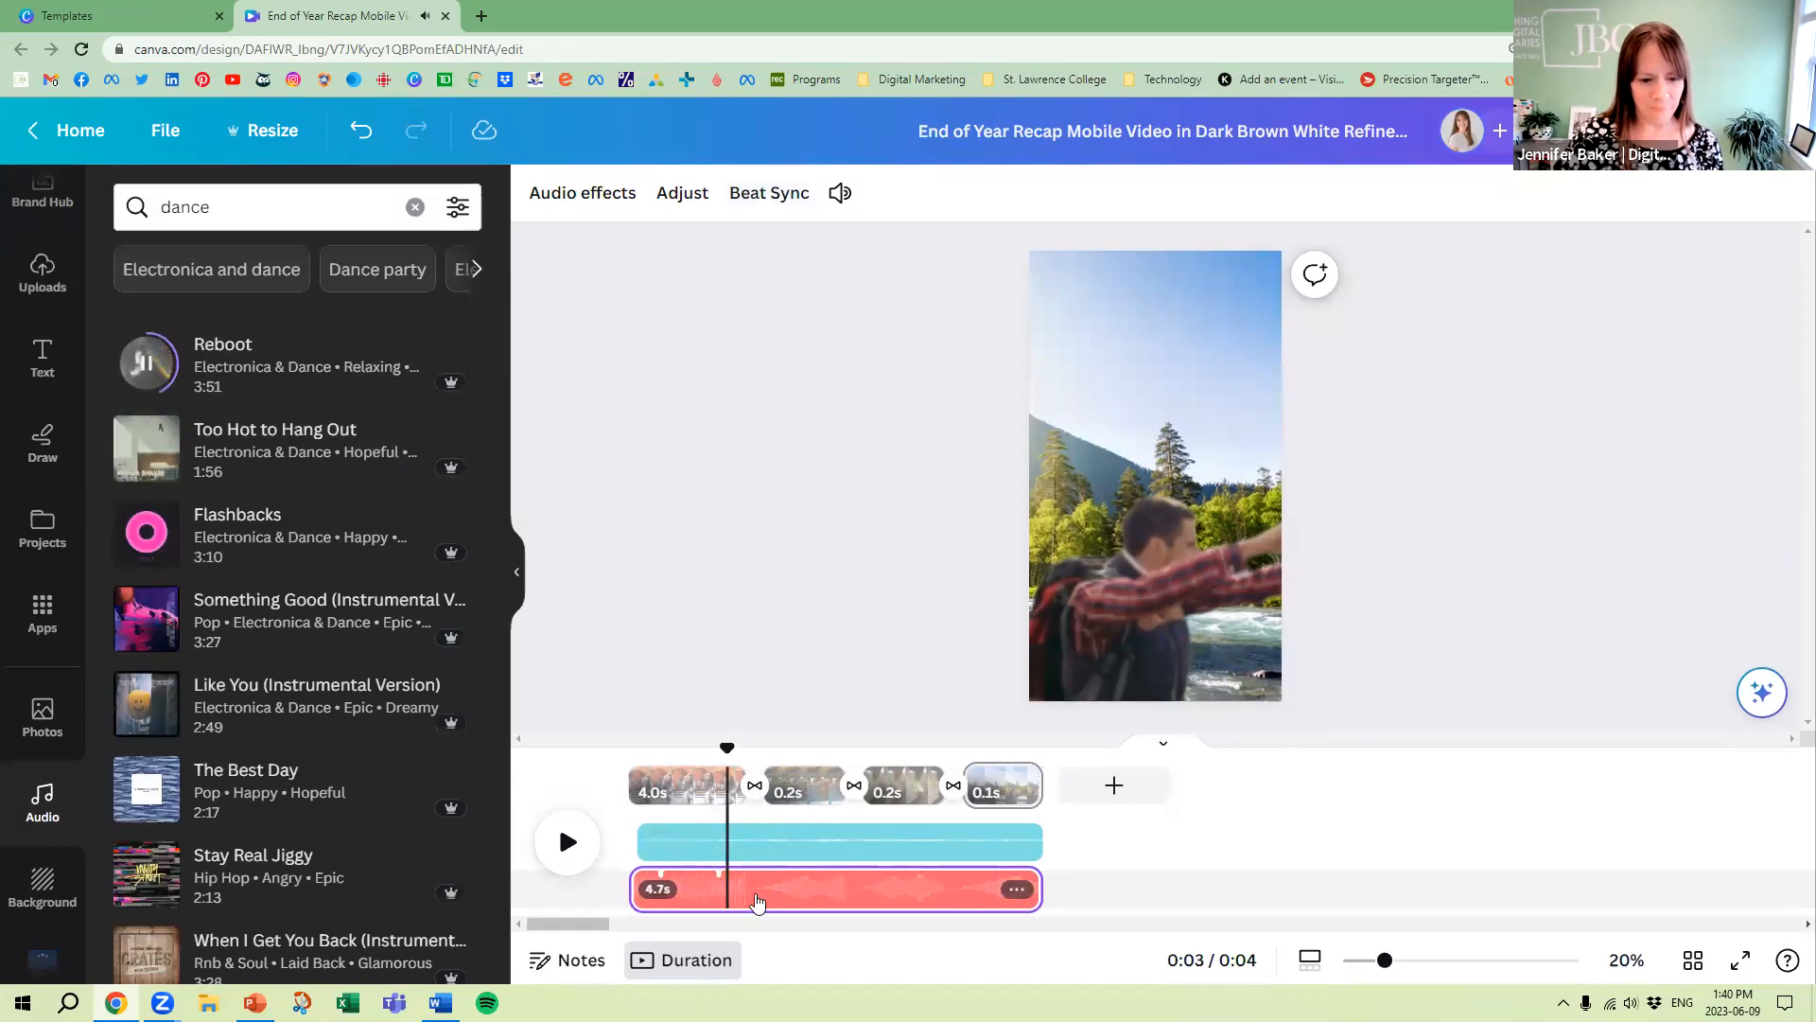
Apply Beat Sync to the Reboot track so the pages are timed to its beat
click(752, 902)
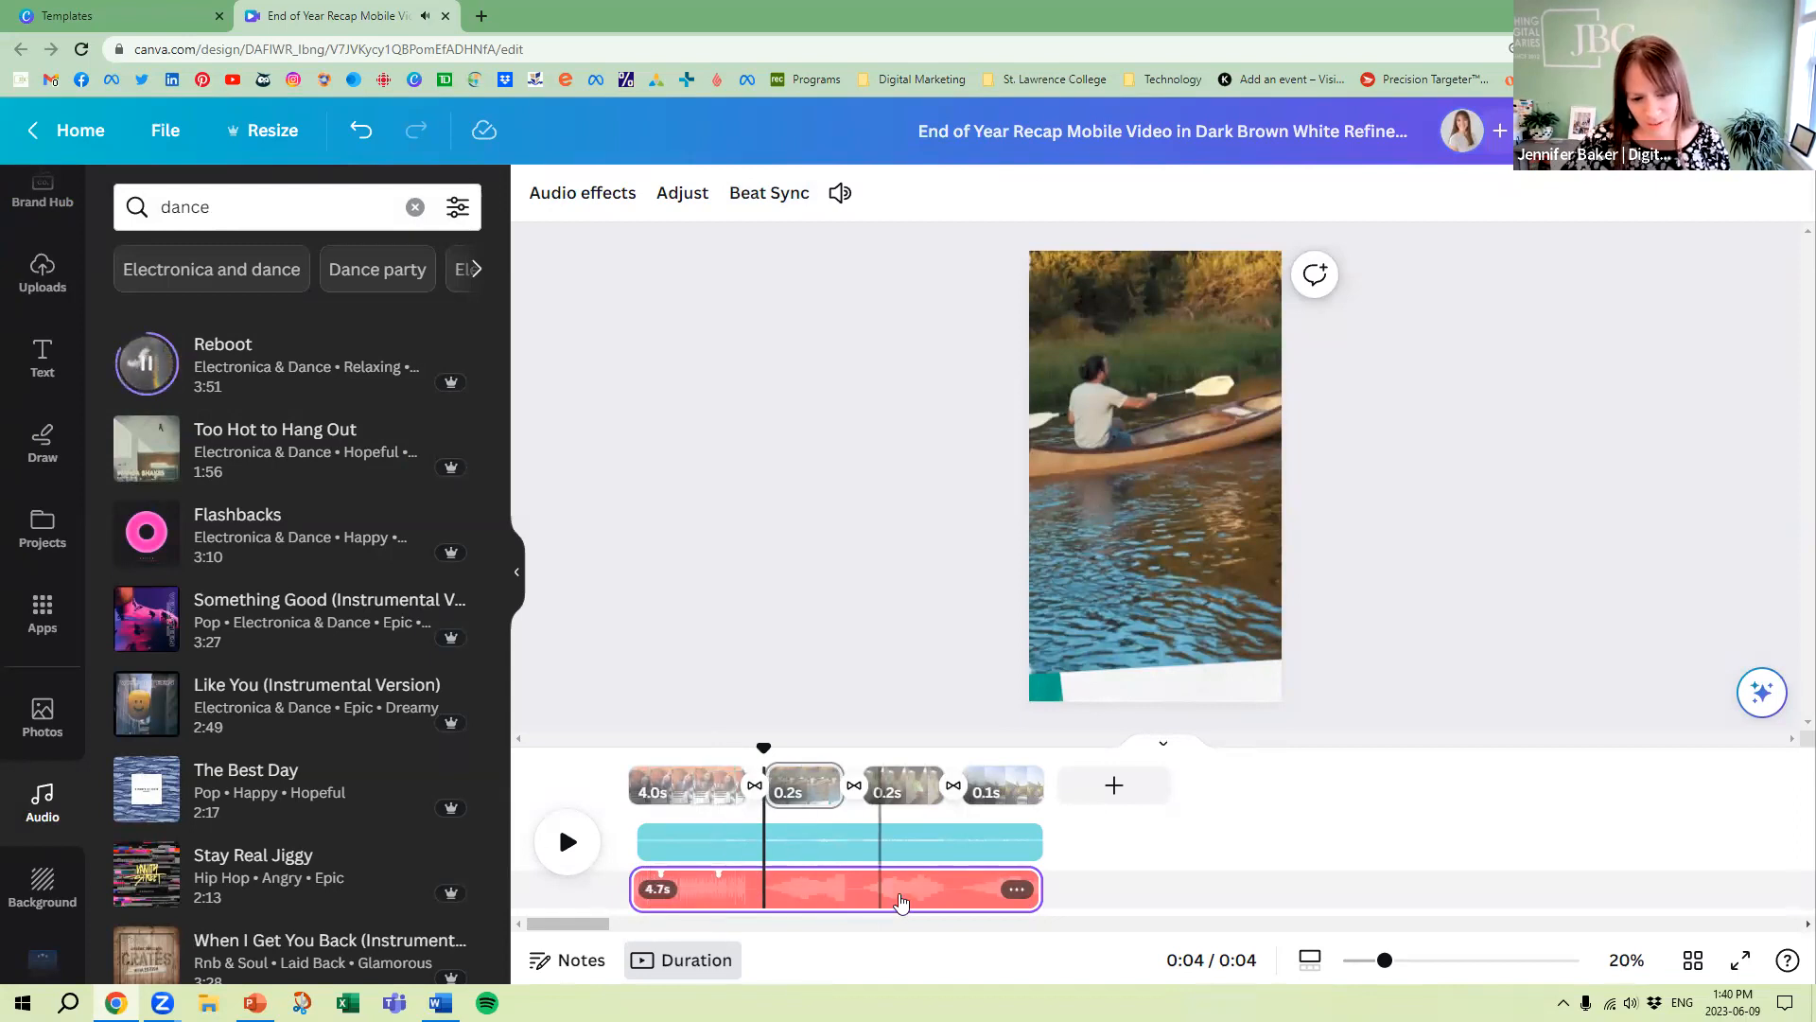
click(1018, 891)
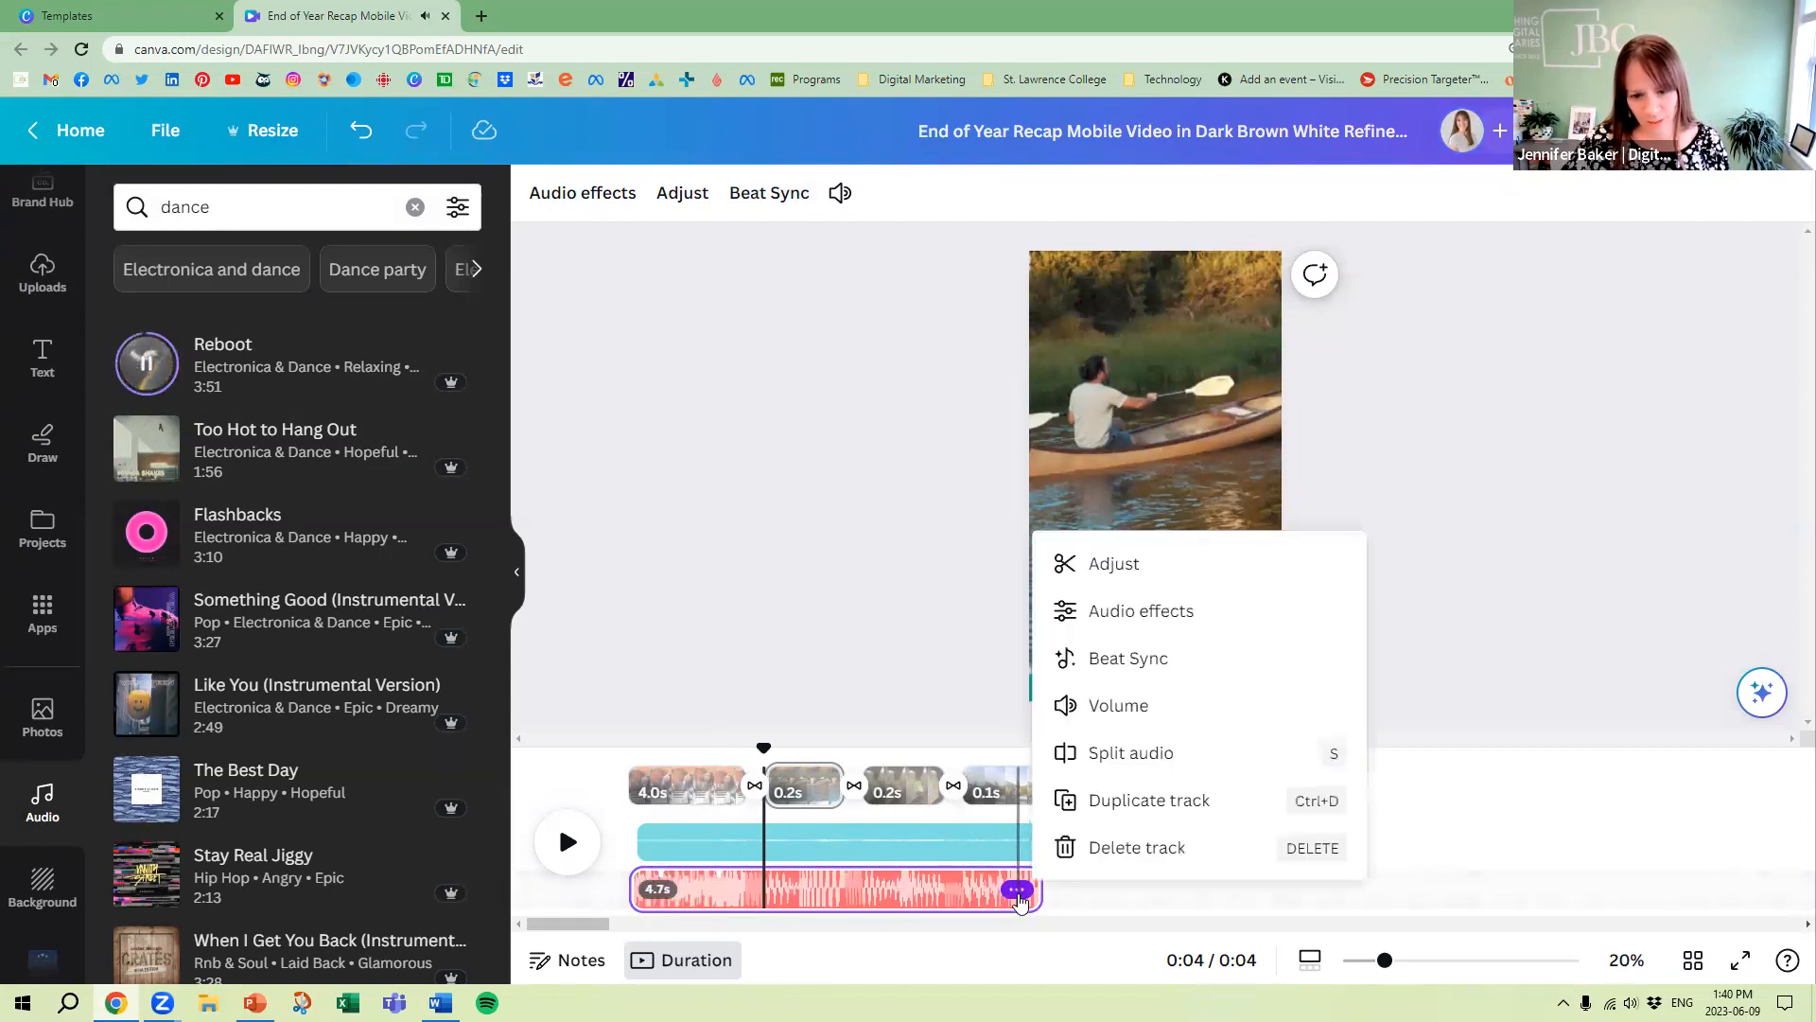
click(1197, 655)
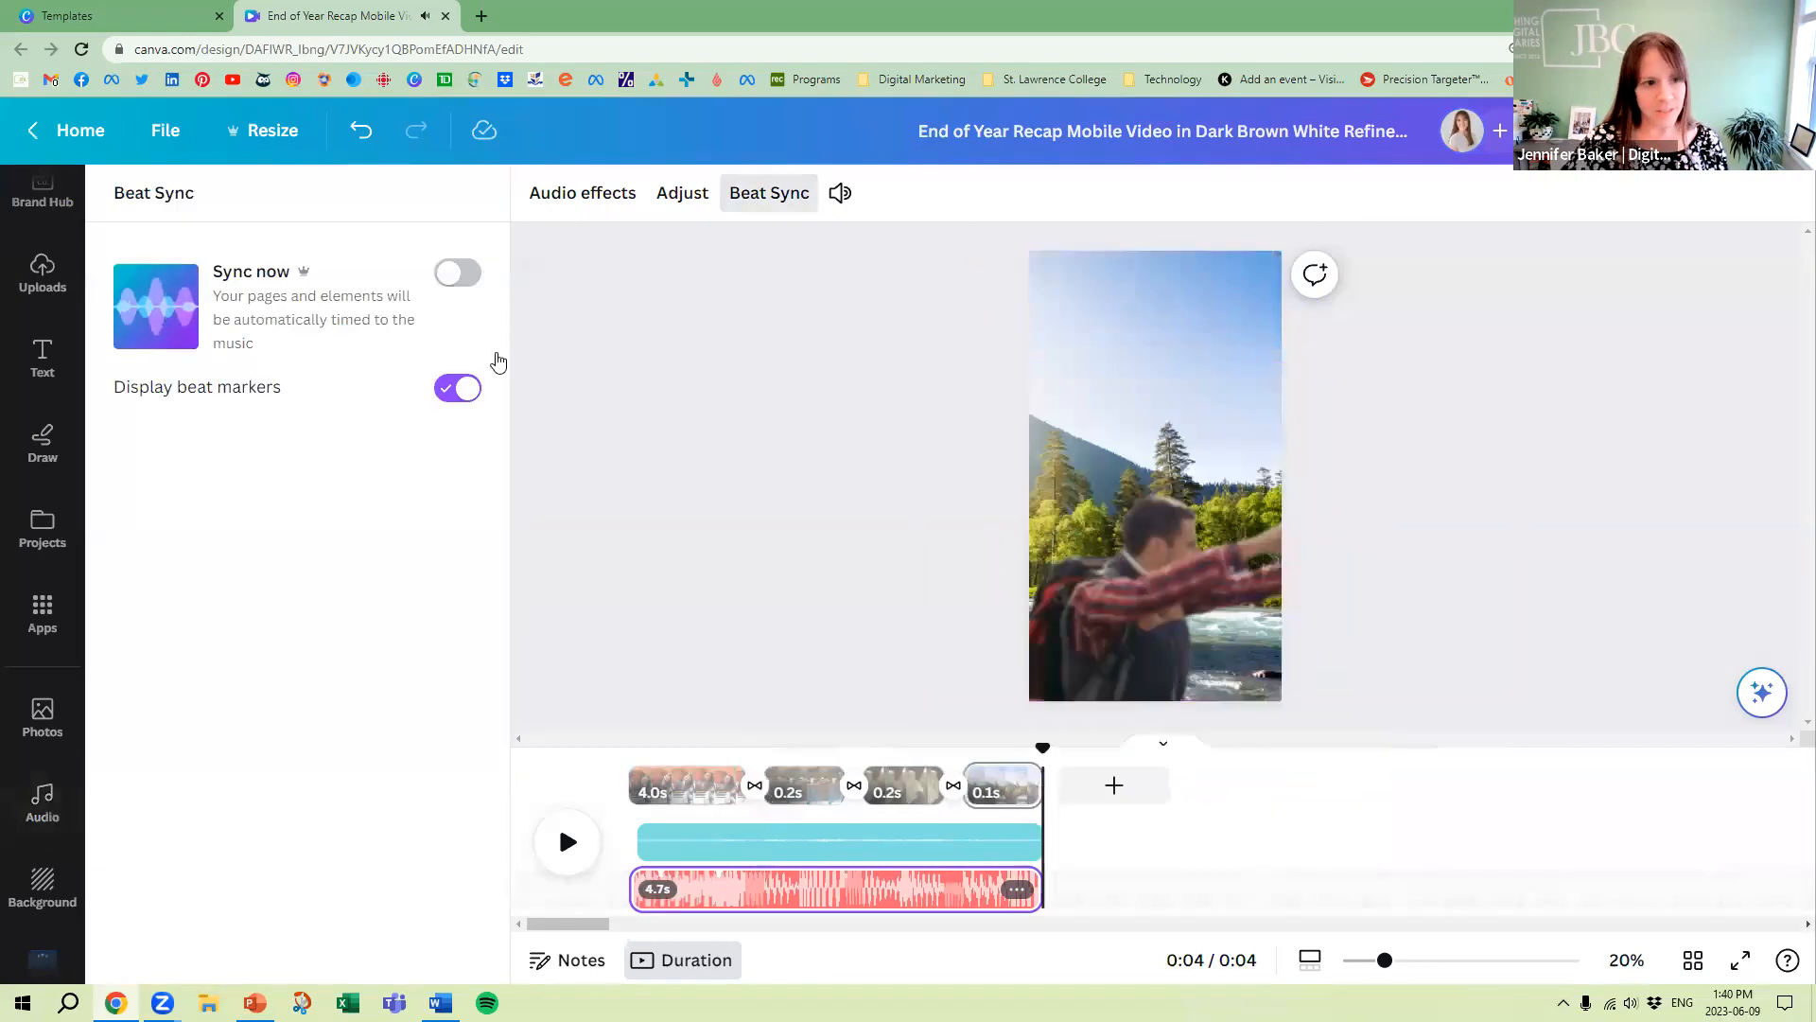
click(455, 275)
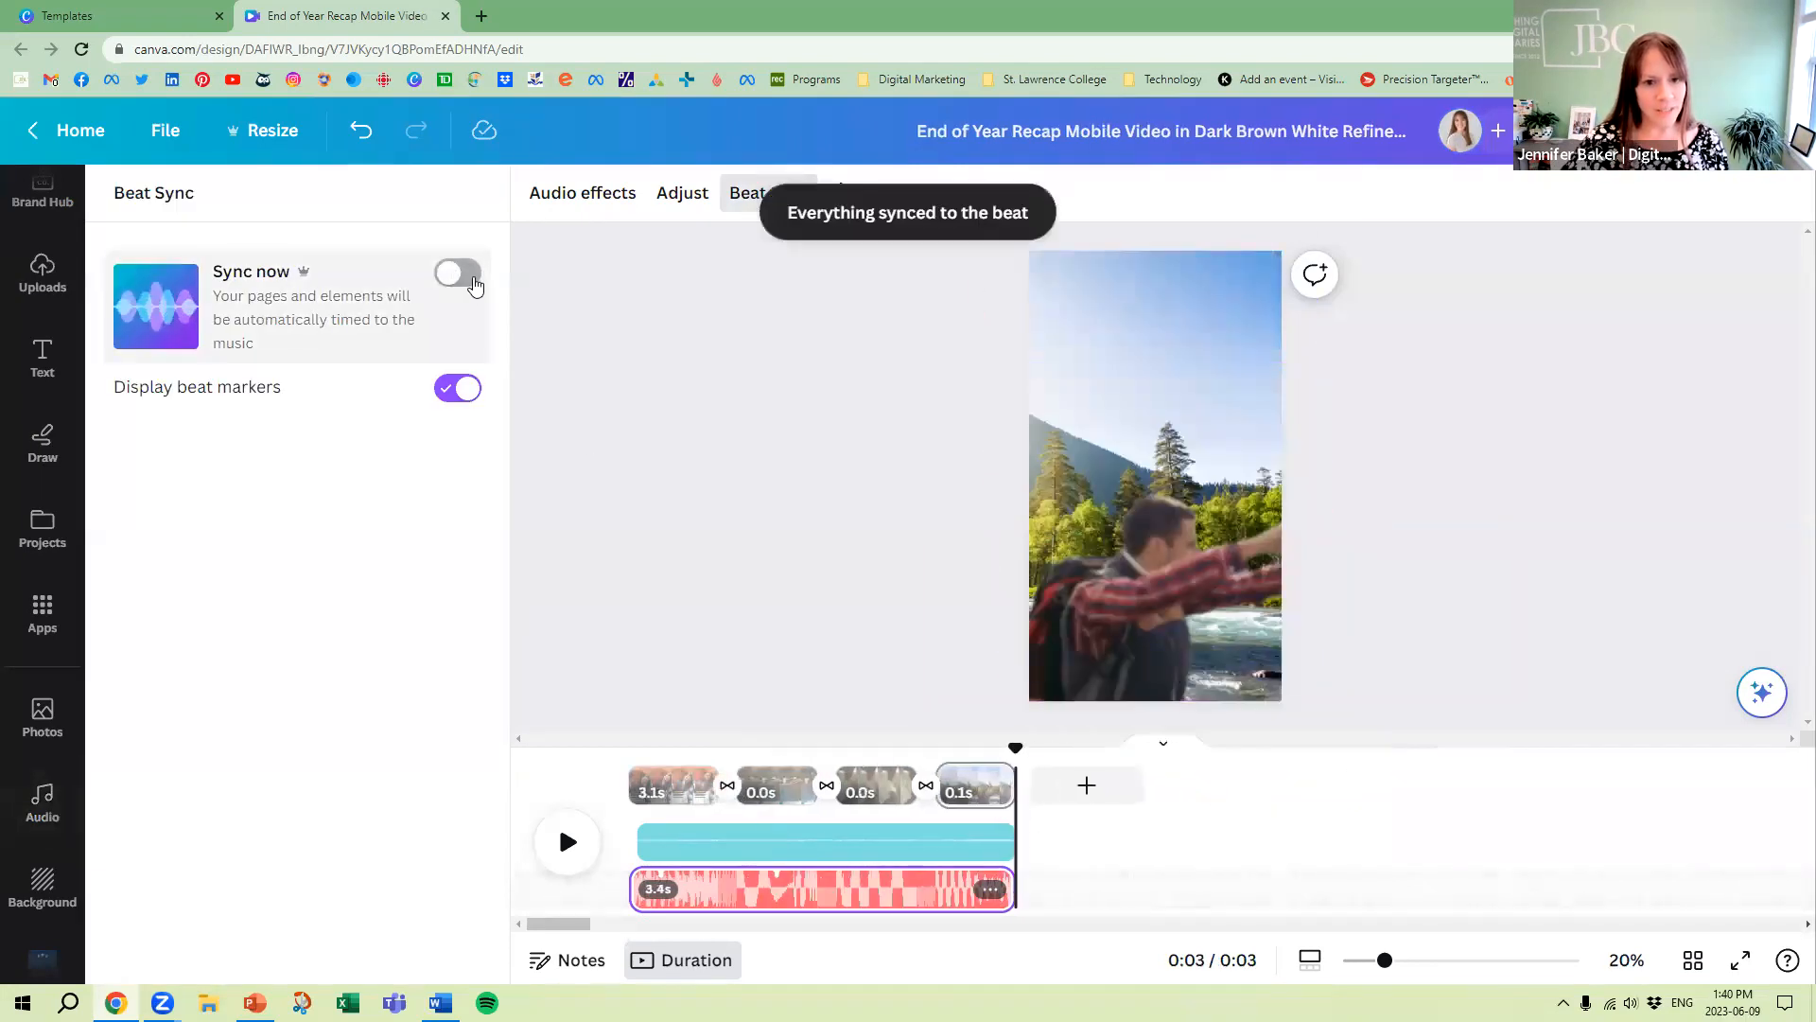
Lengthen the second page to 4.0 s, the third to 4.8 s and the last to 6.9 s
click(814, 789)
drag(821, 784, 1008, 784)
click(913, 785)
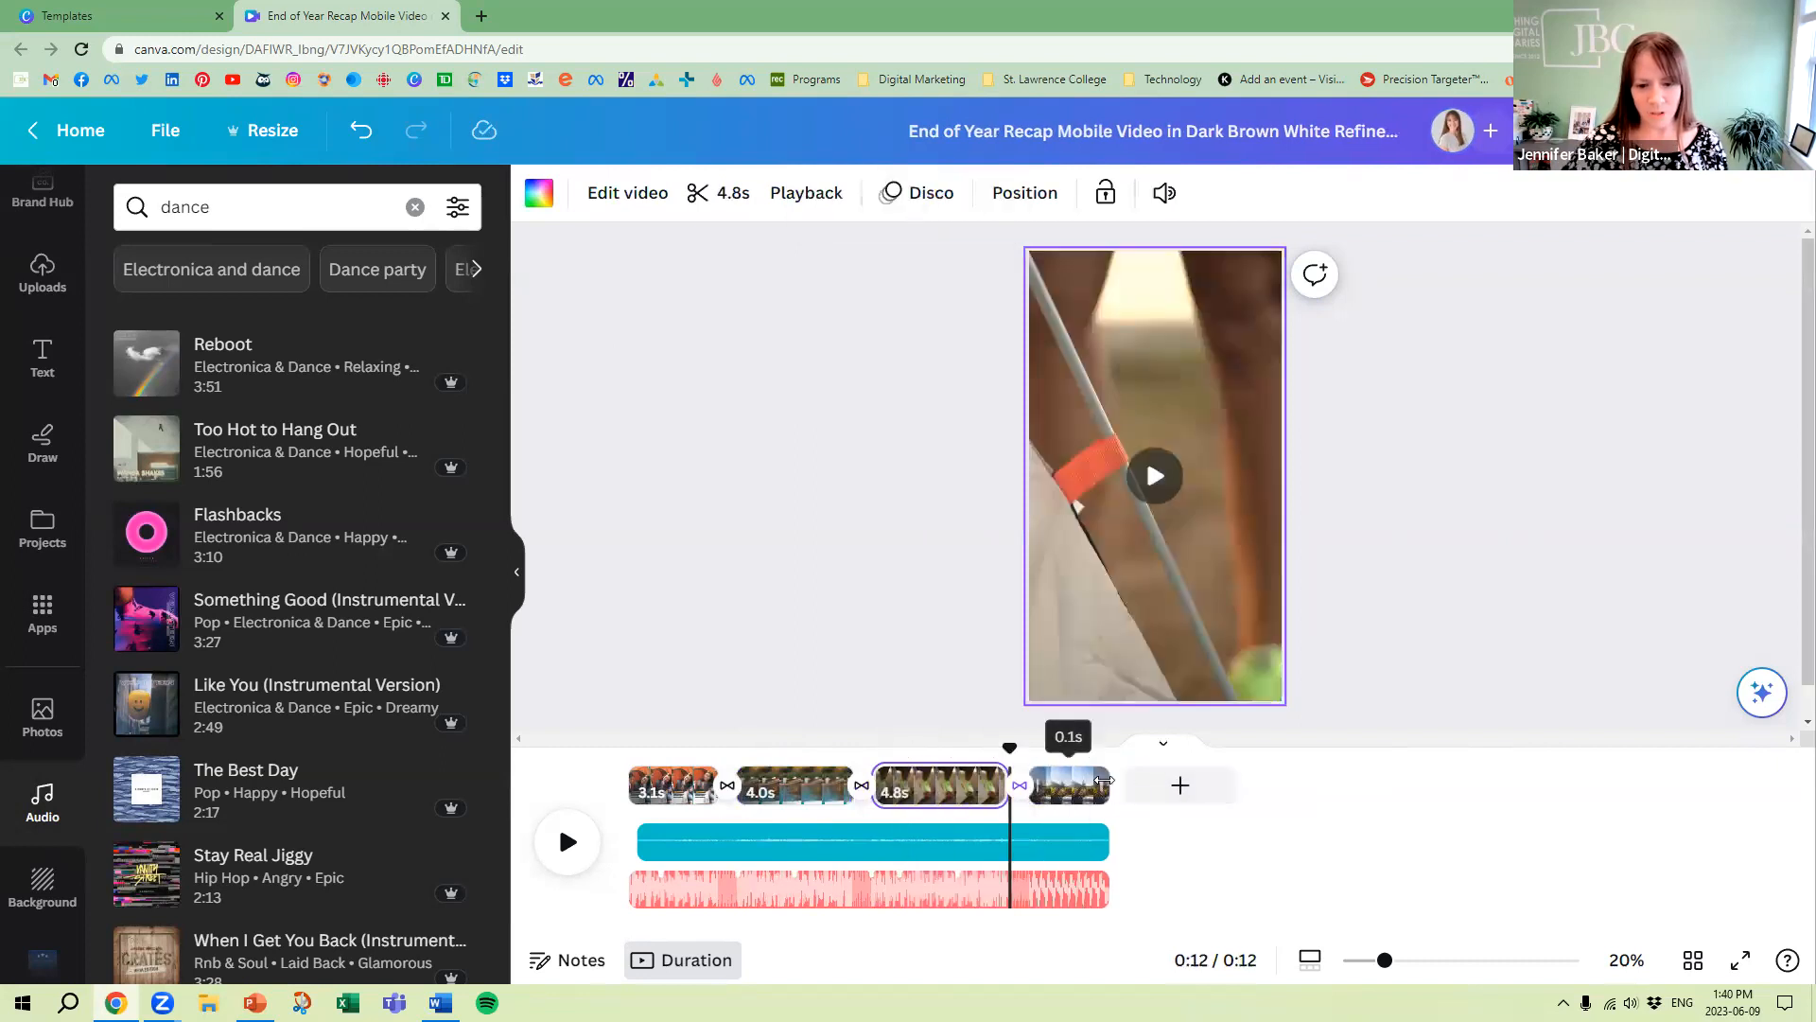
drag(1219, 783, 1297, 785)
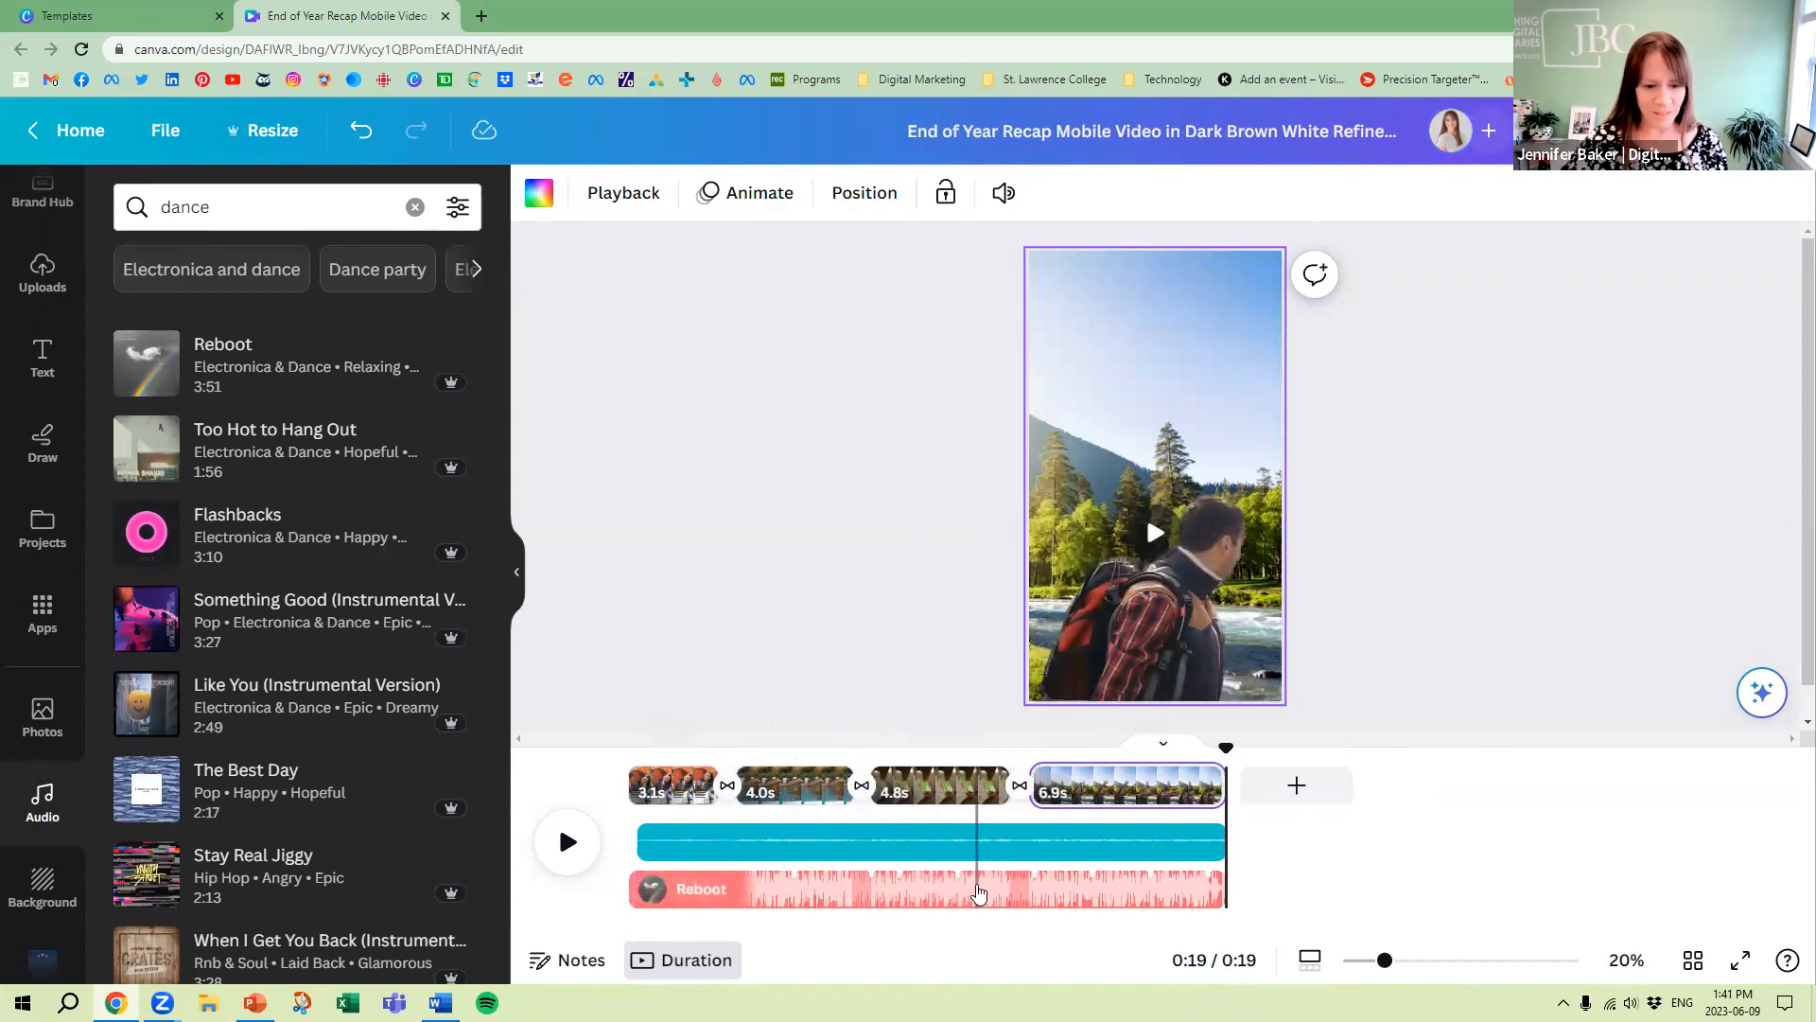
Run Beat Sync again on the Reboot track with the lengthened pages and play the reel from the beginning
click(884, 883)
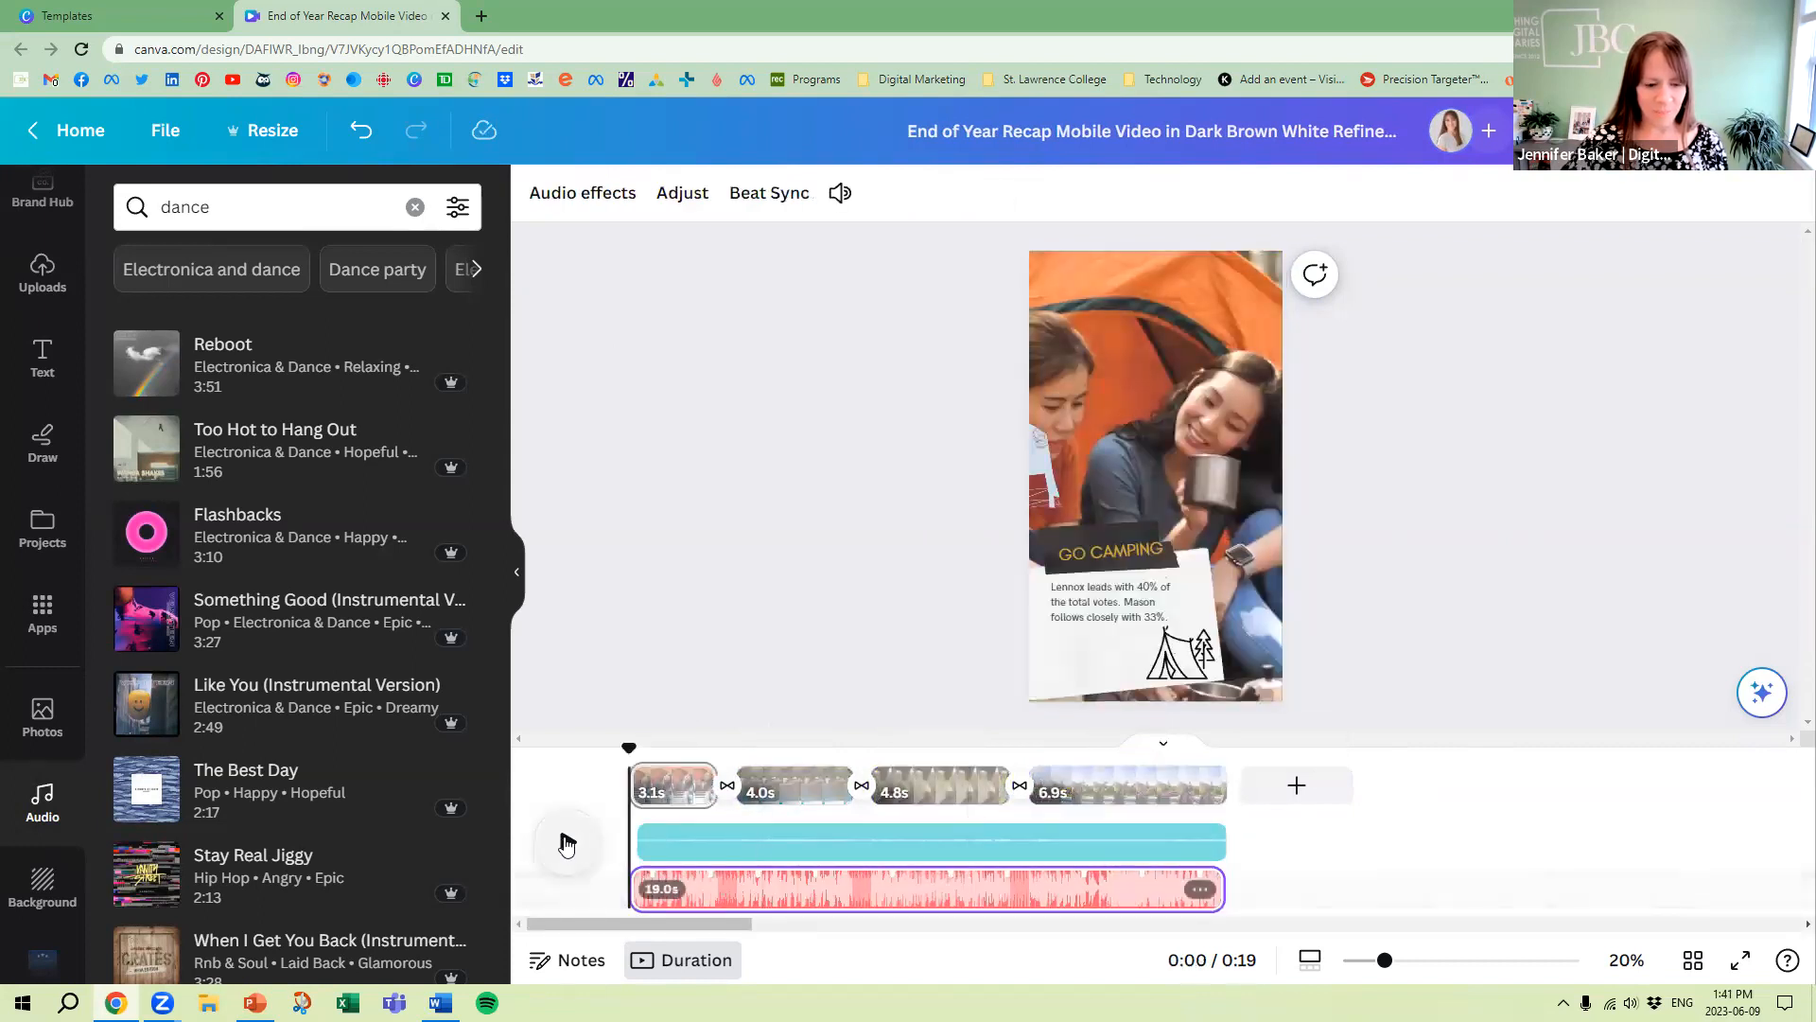
click(1198, 890)
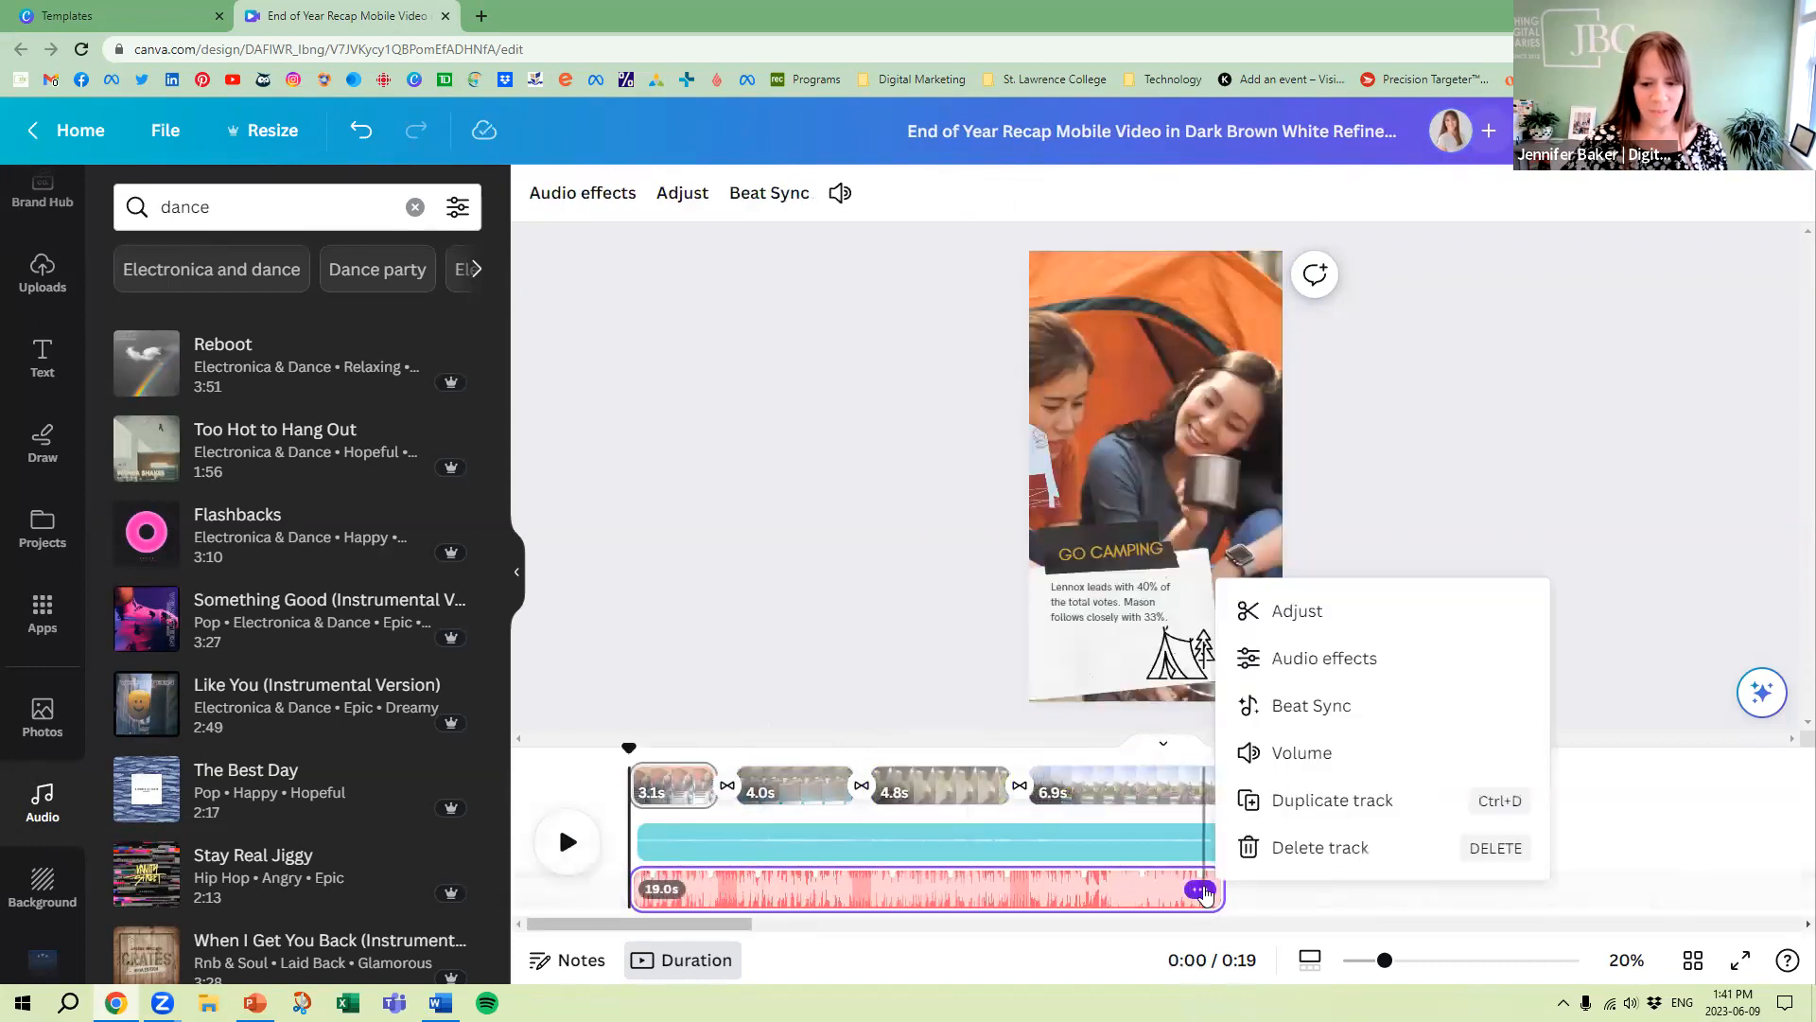
click(1324, 706)
click(460, 261)
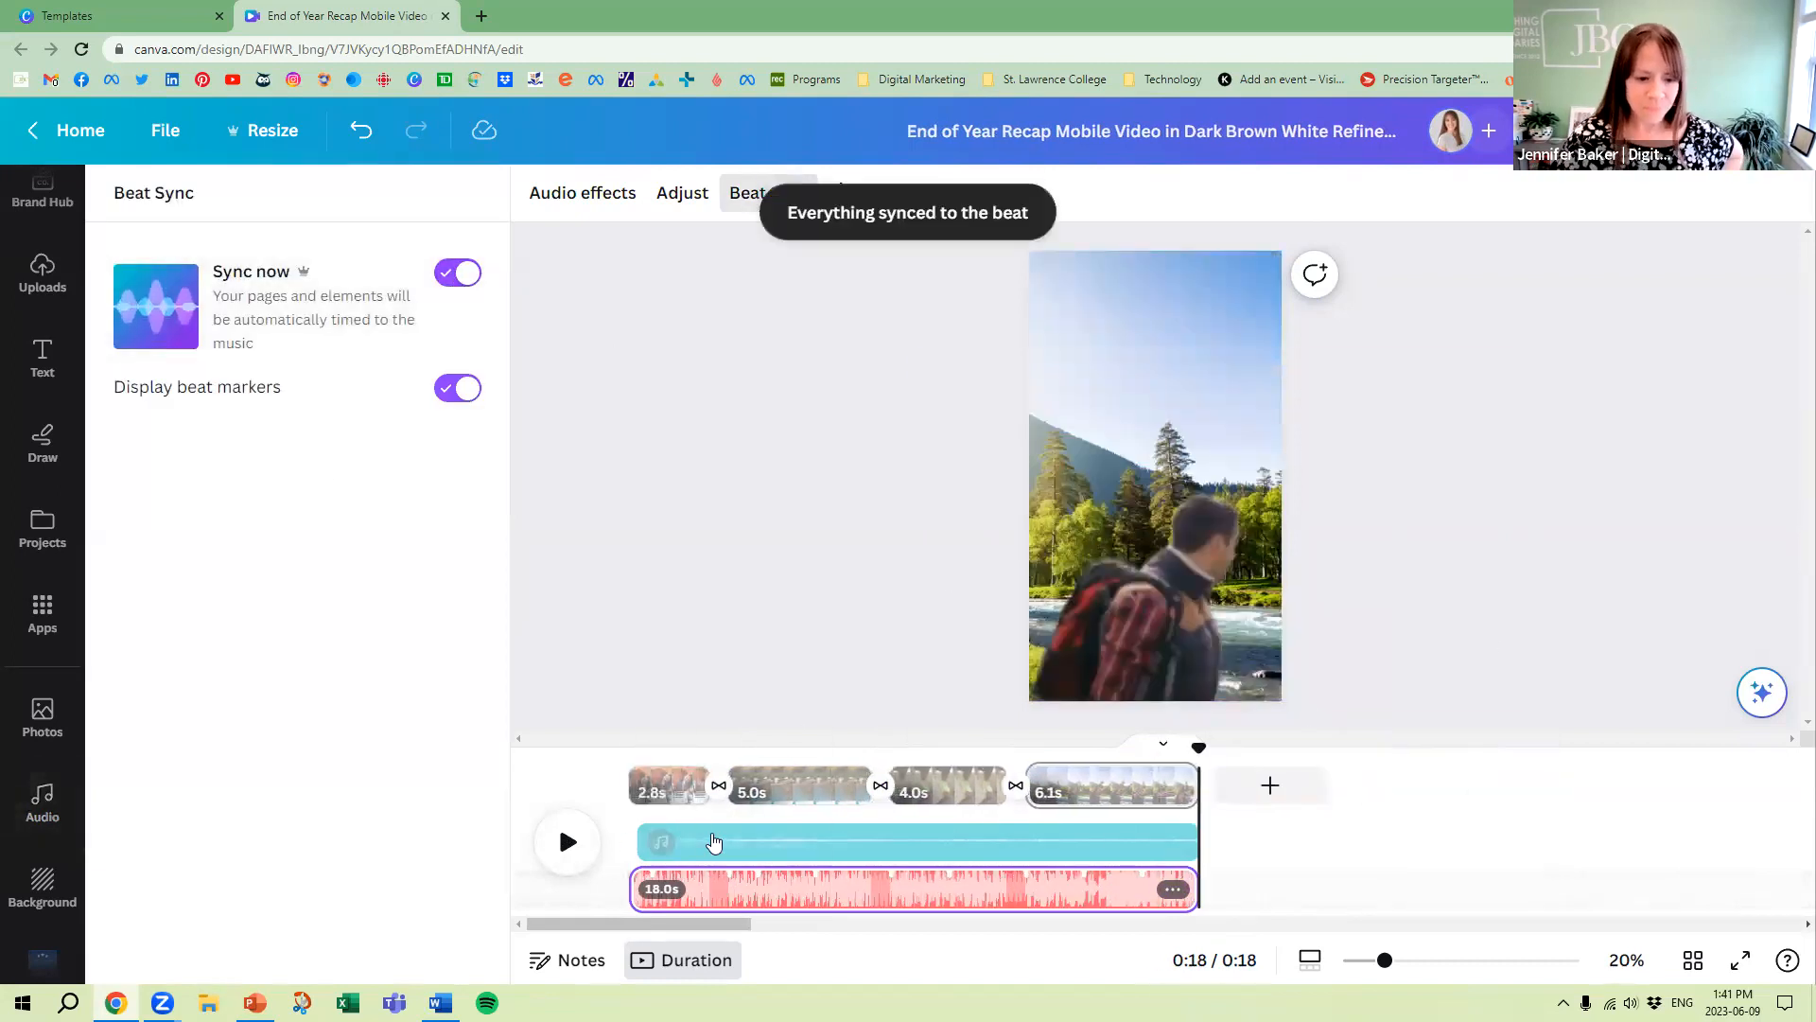
click(575, 853)
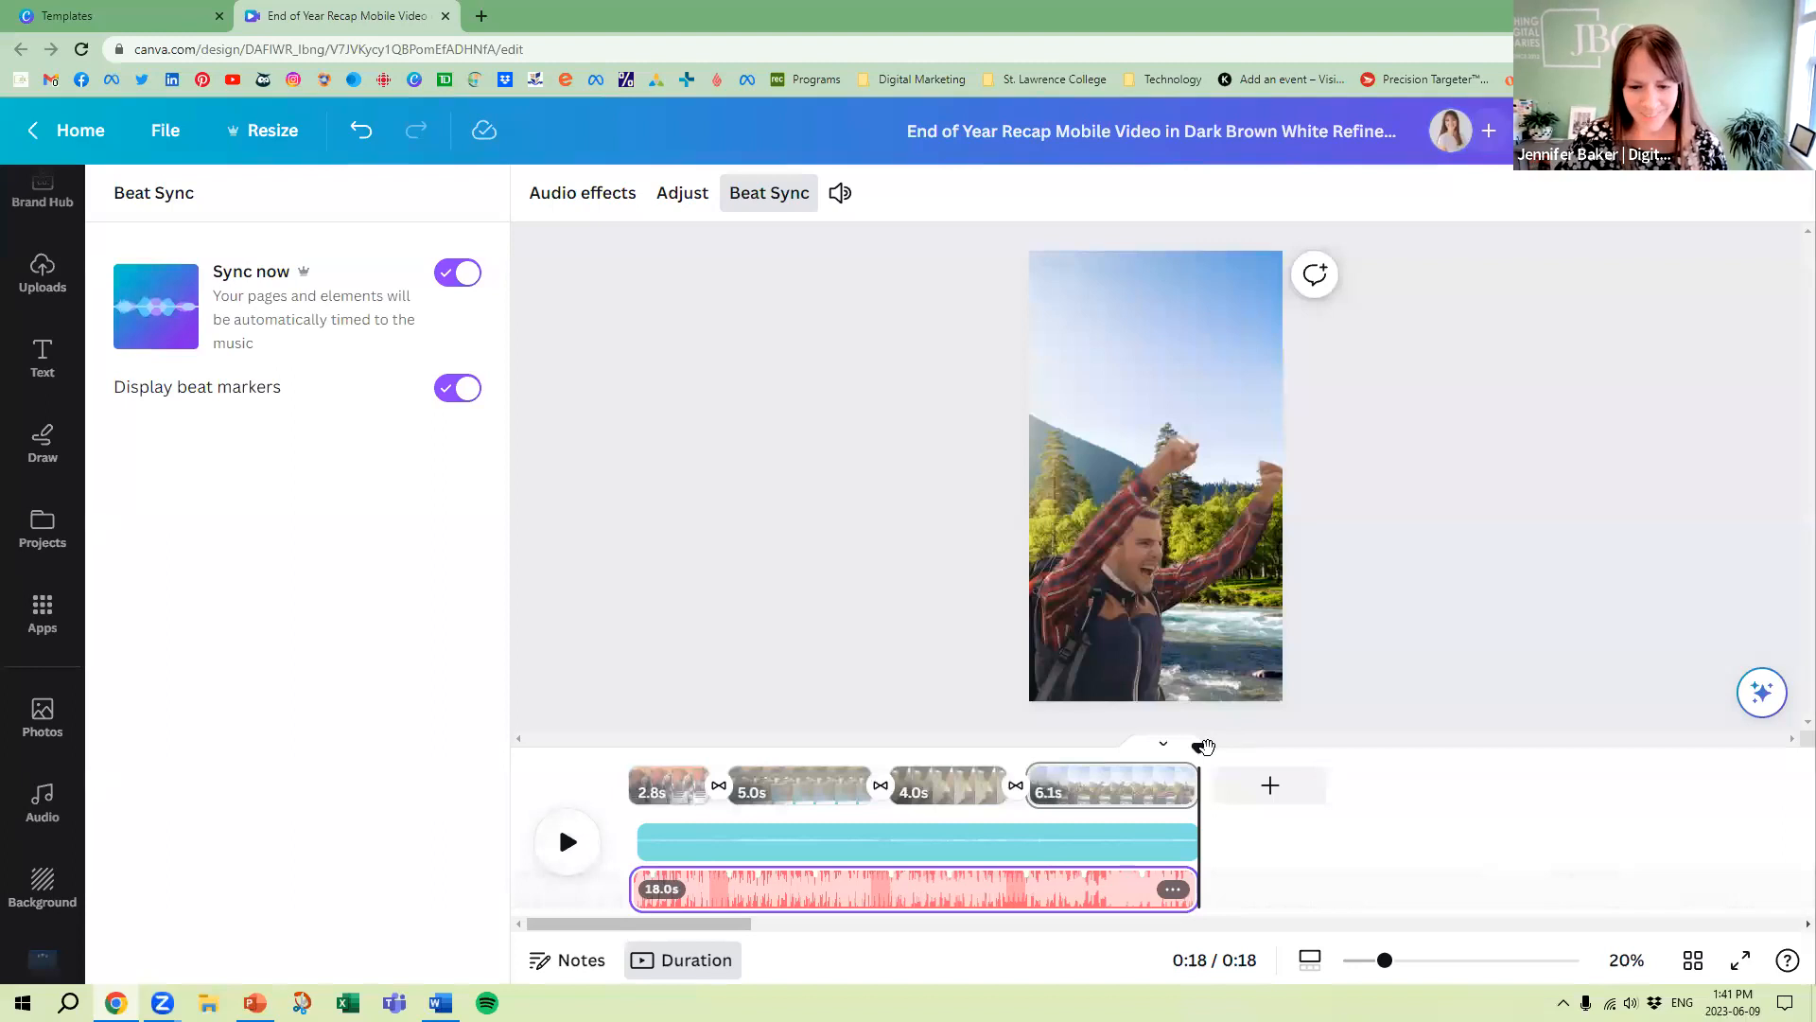
click(556, 851)
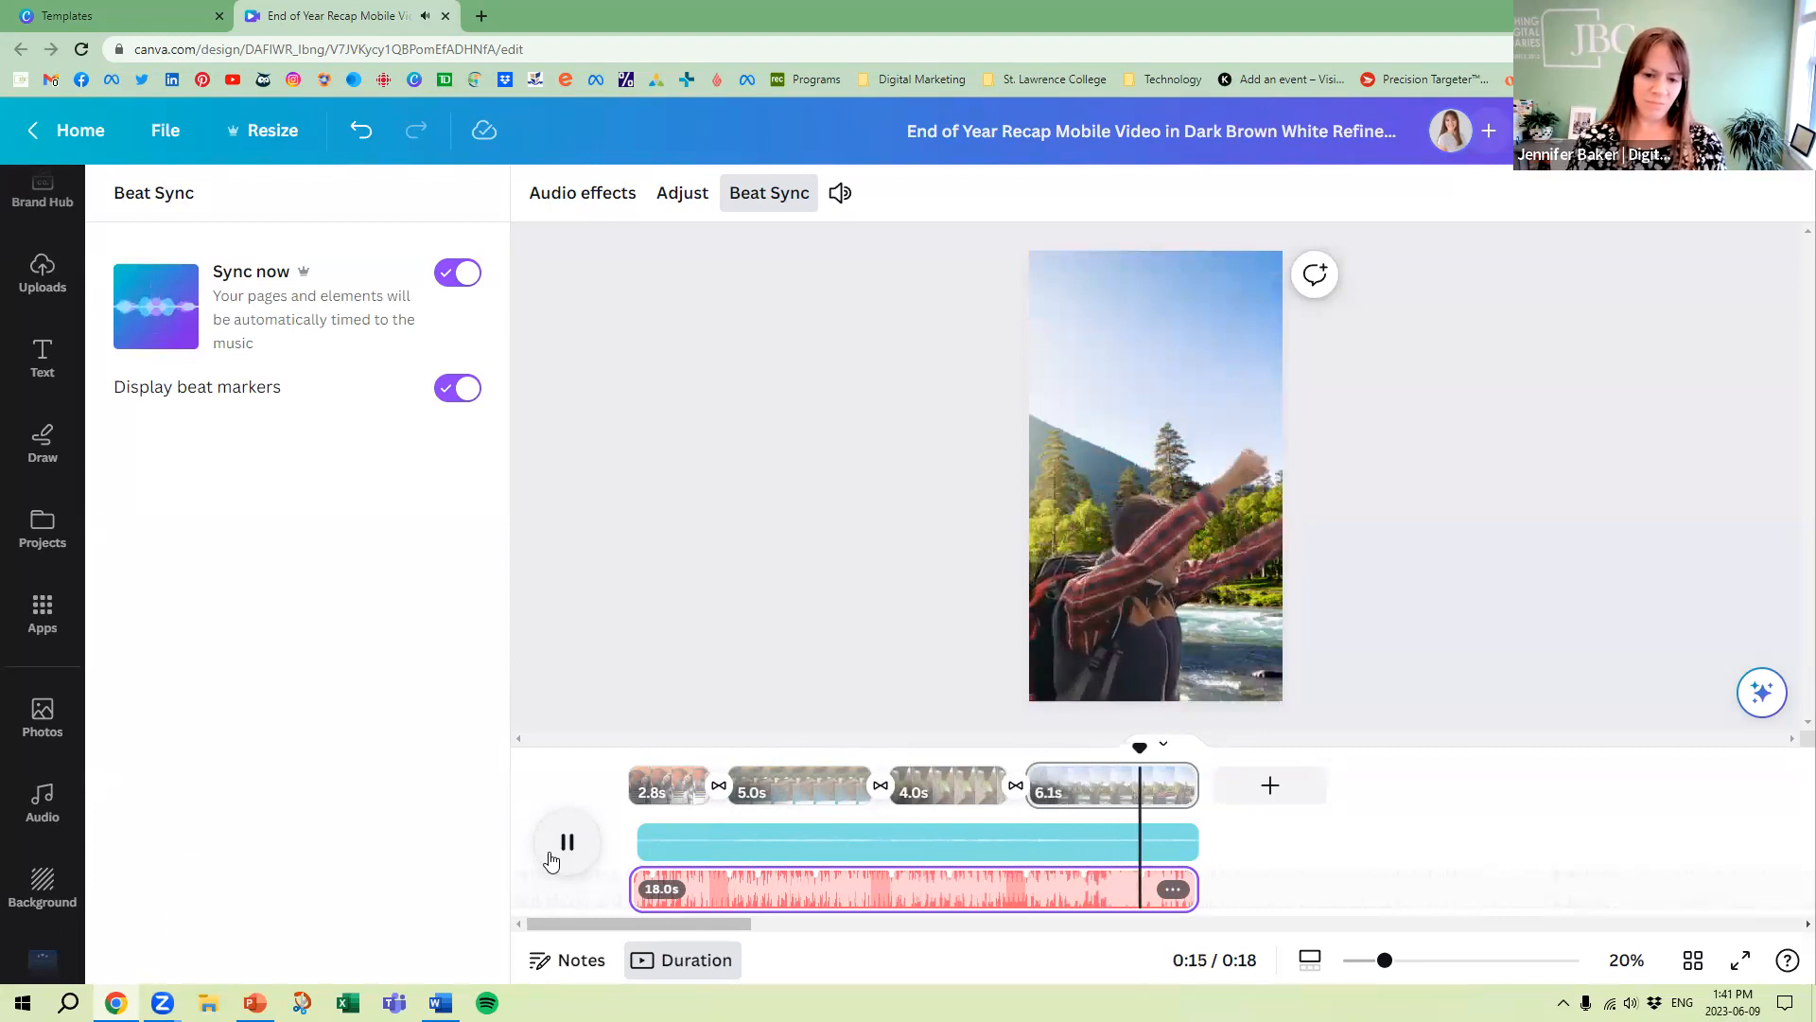
Delete the Reboot track and add The Best Day beneath the birdsong, starting at the beginning of the first page
click(1172, 889)
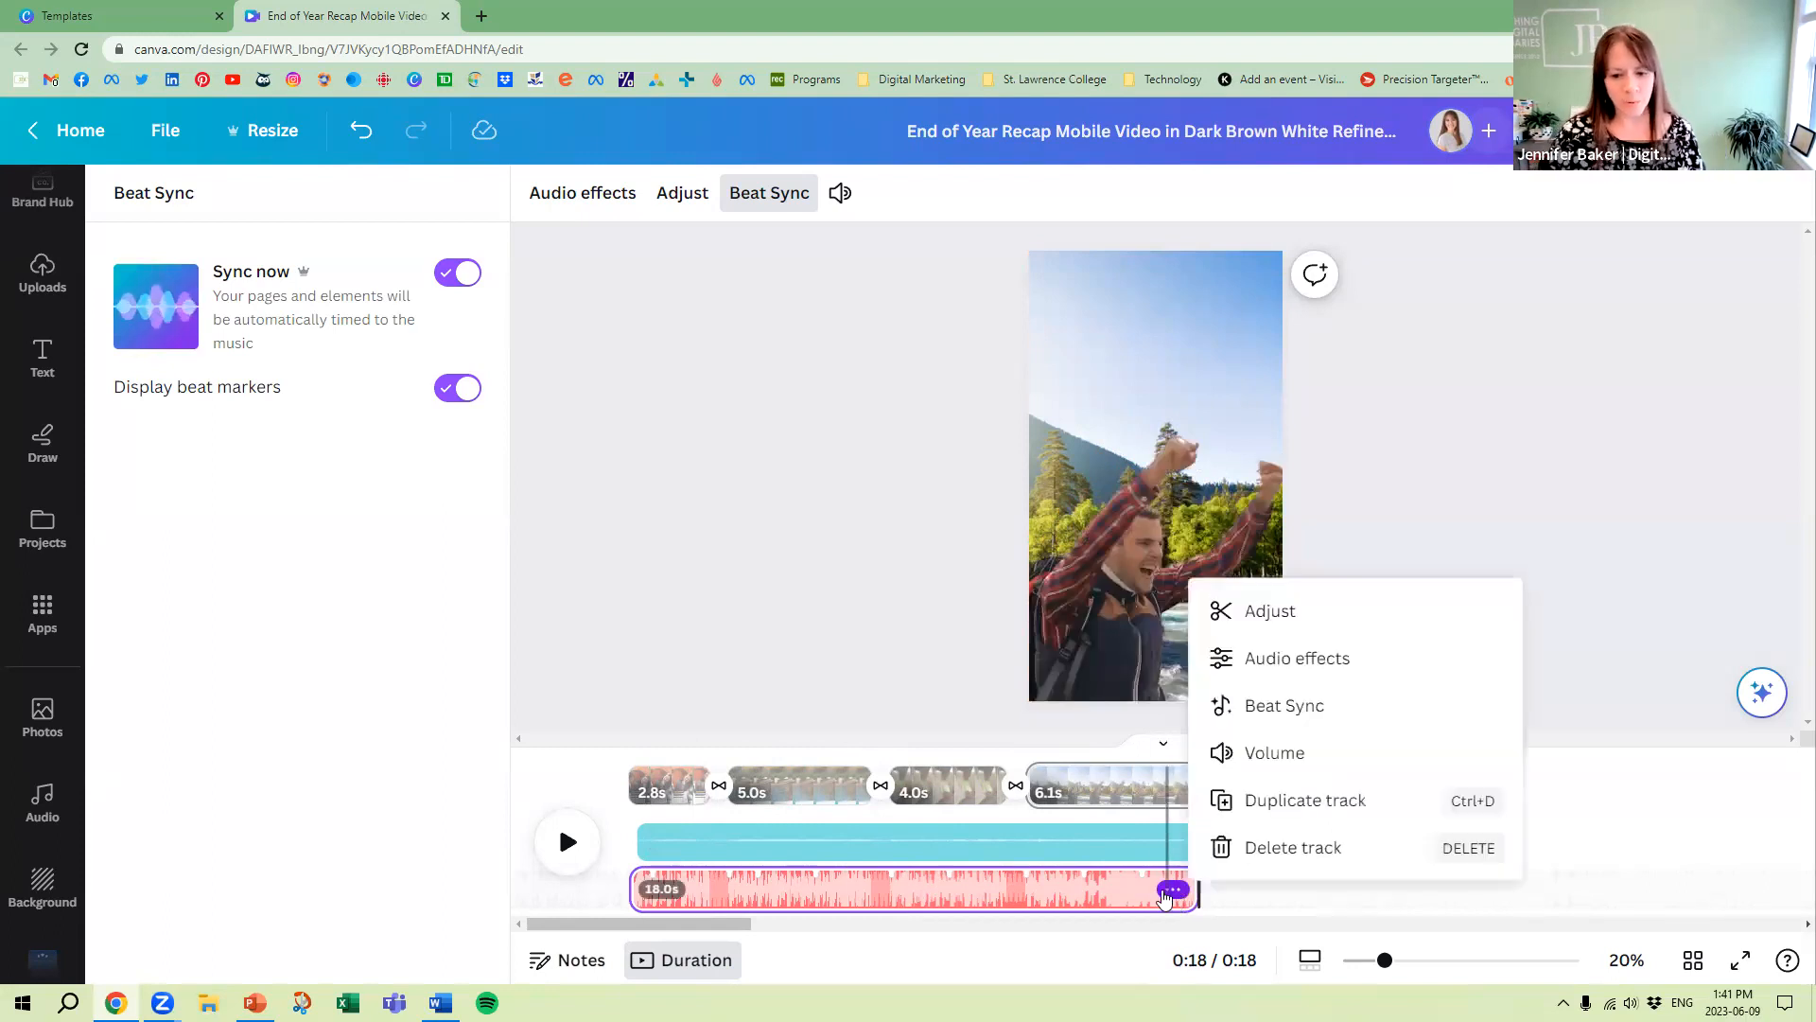
click(1277, 847)
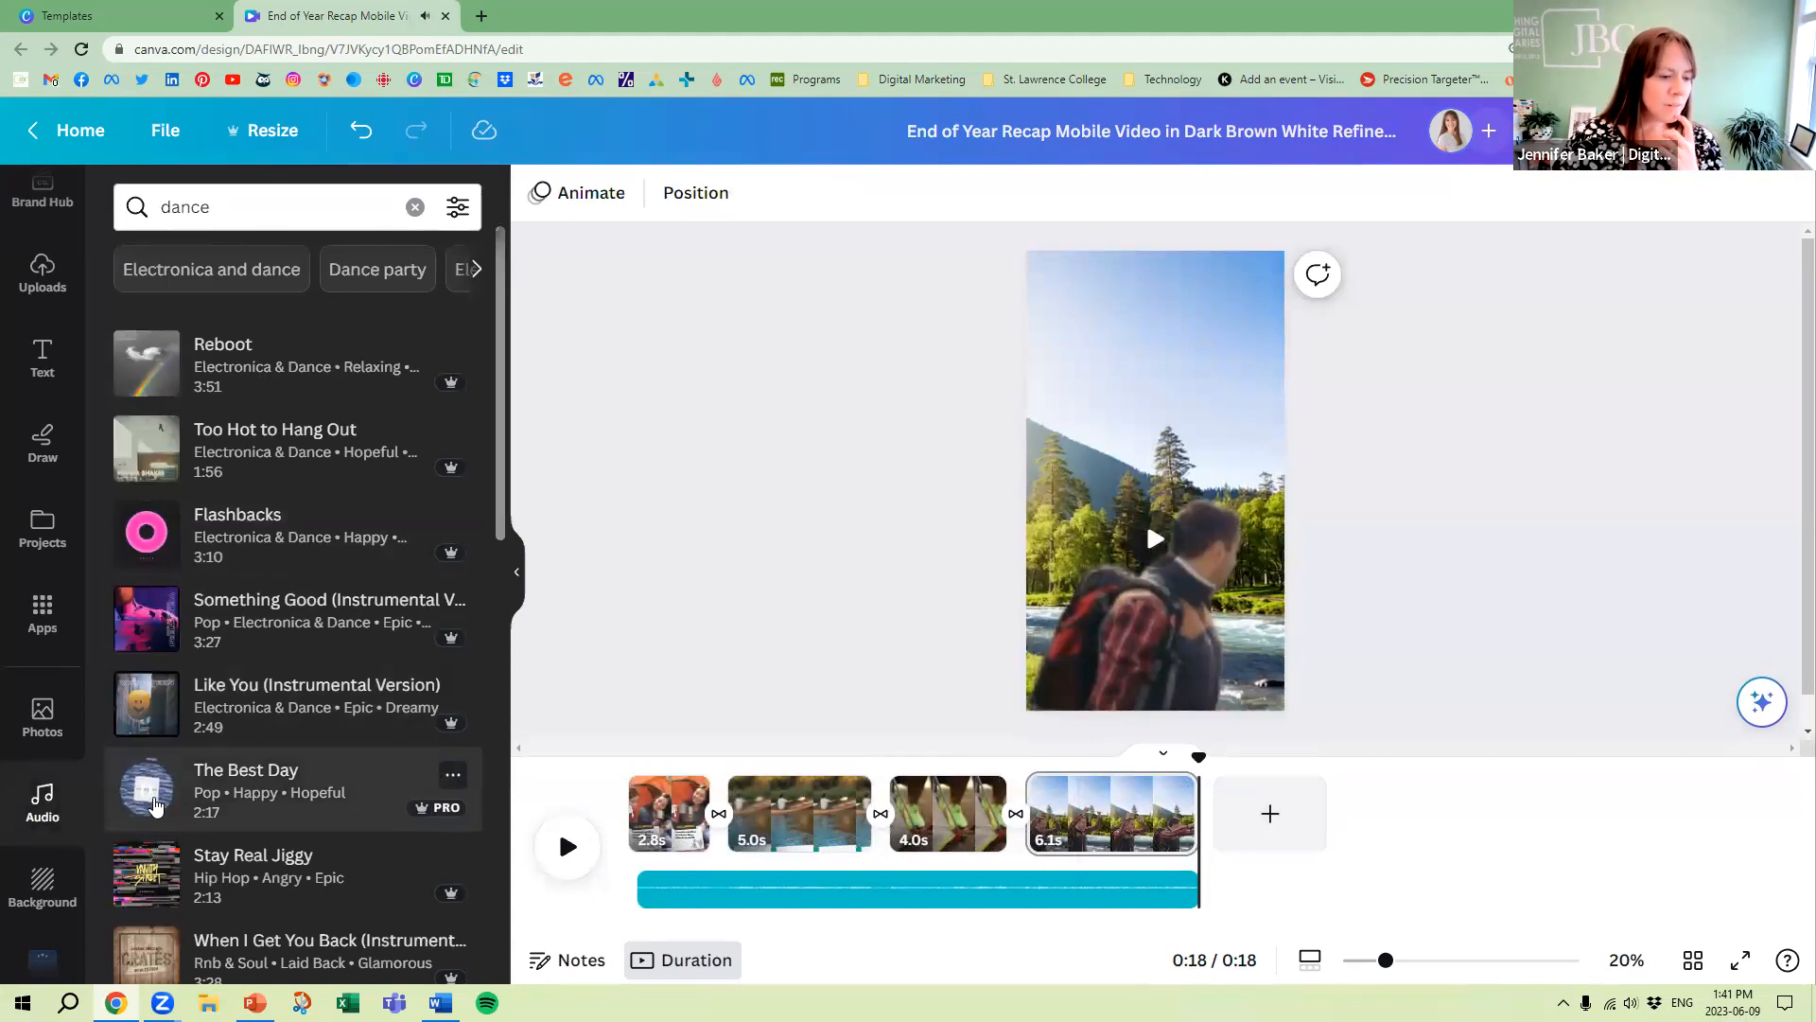
drag(486, 849, 643, 898)
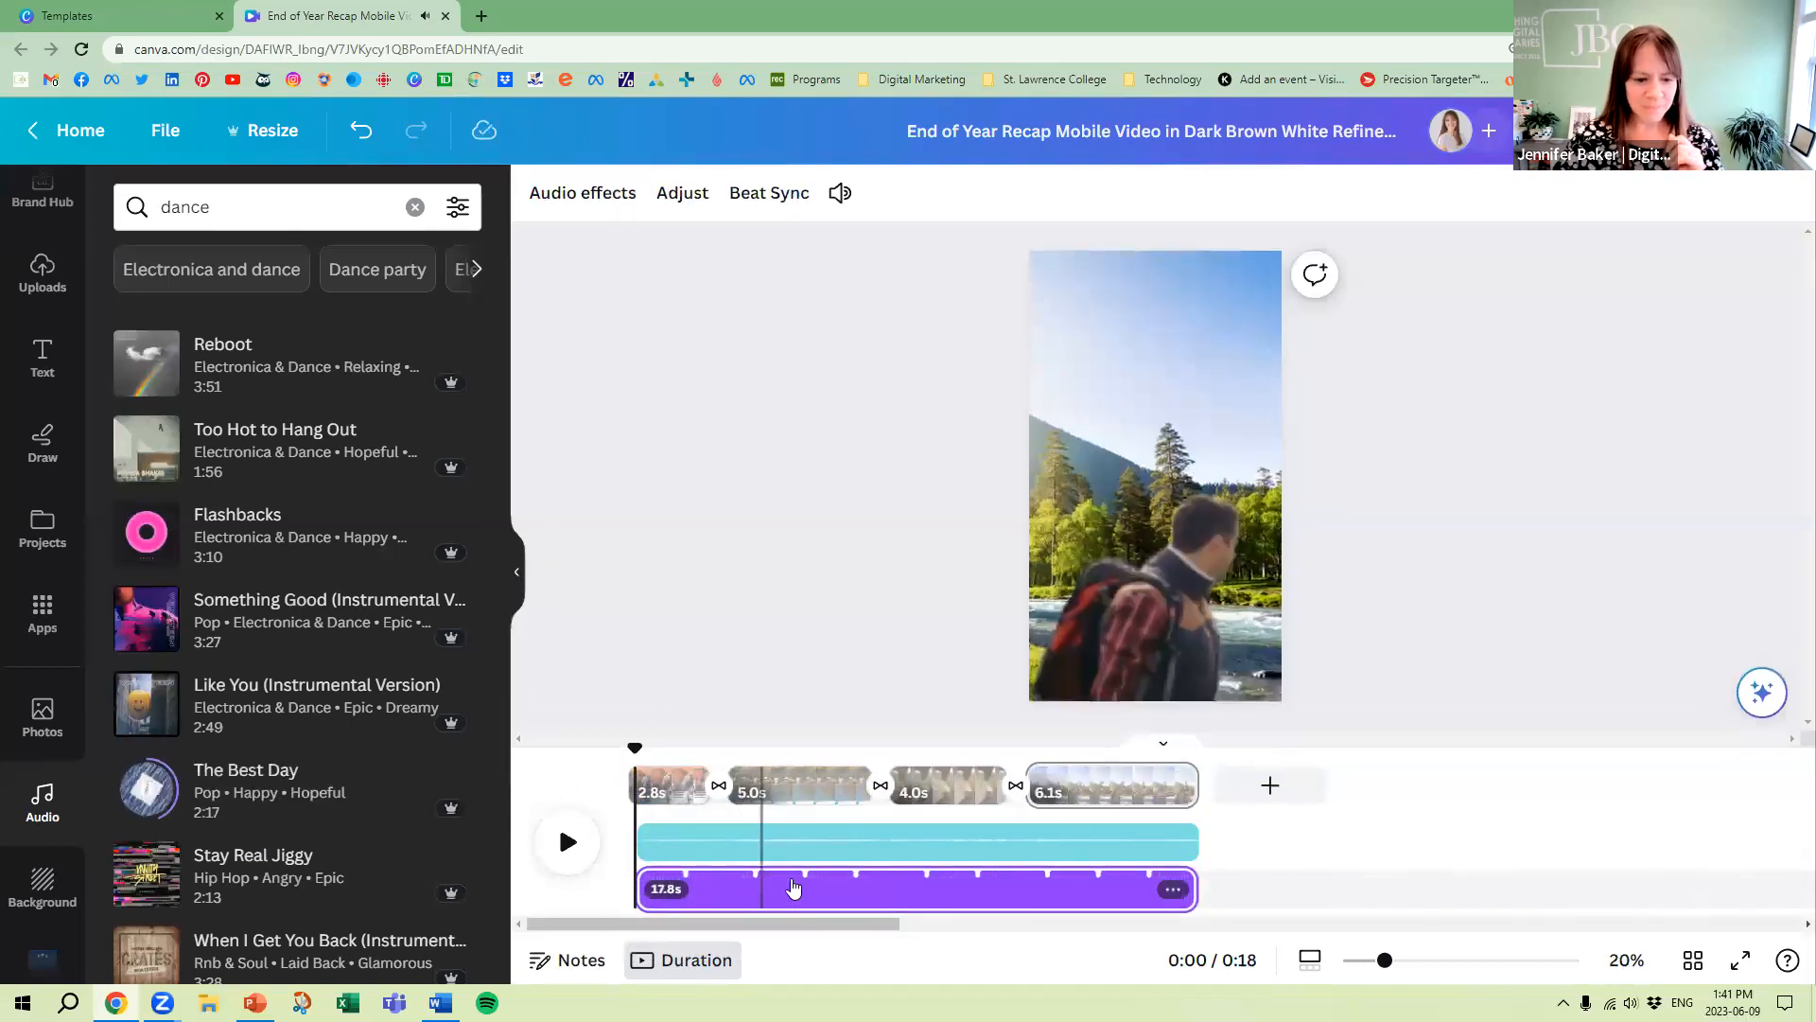
drag(834, 888, 778, 884)
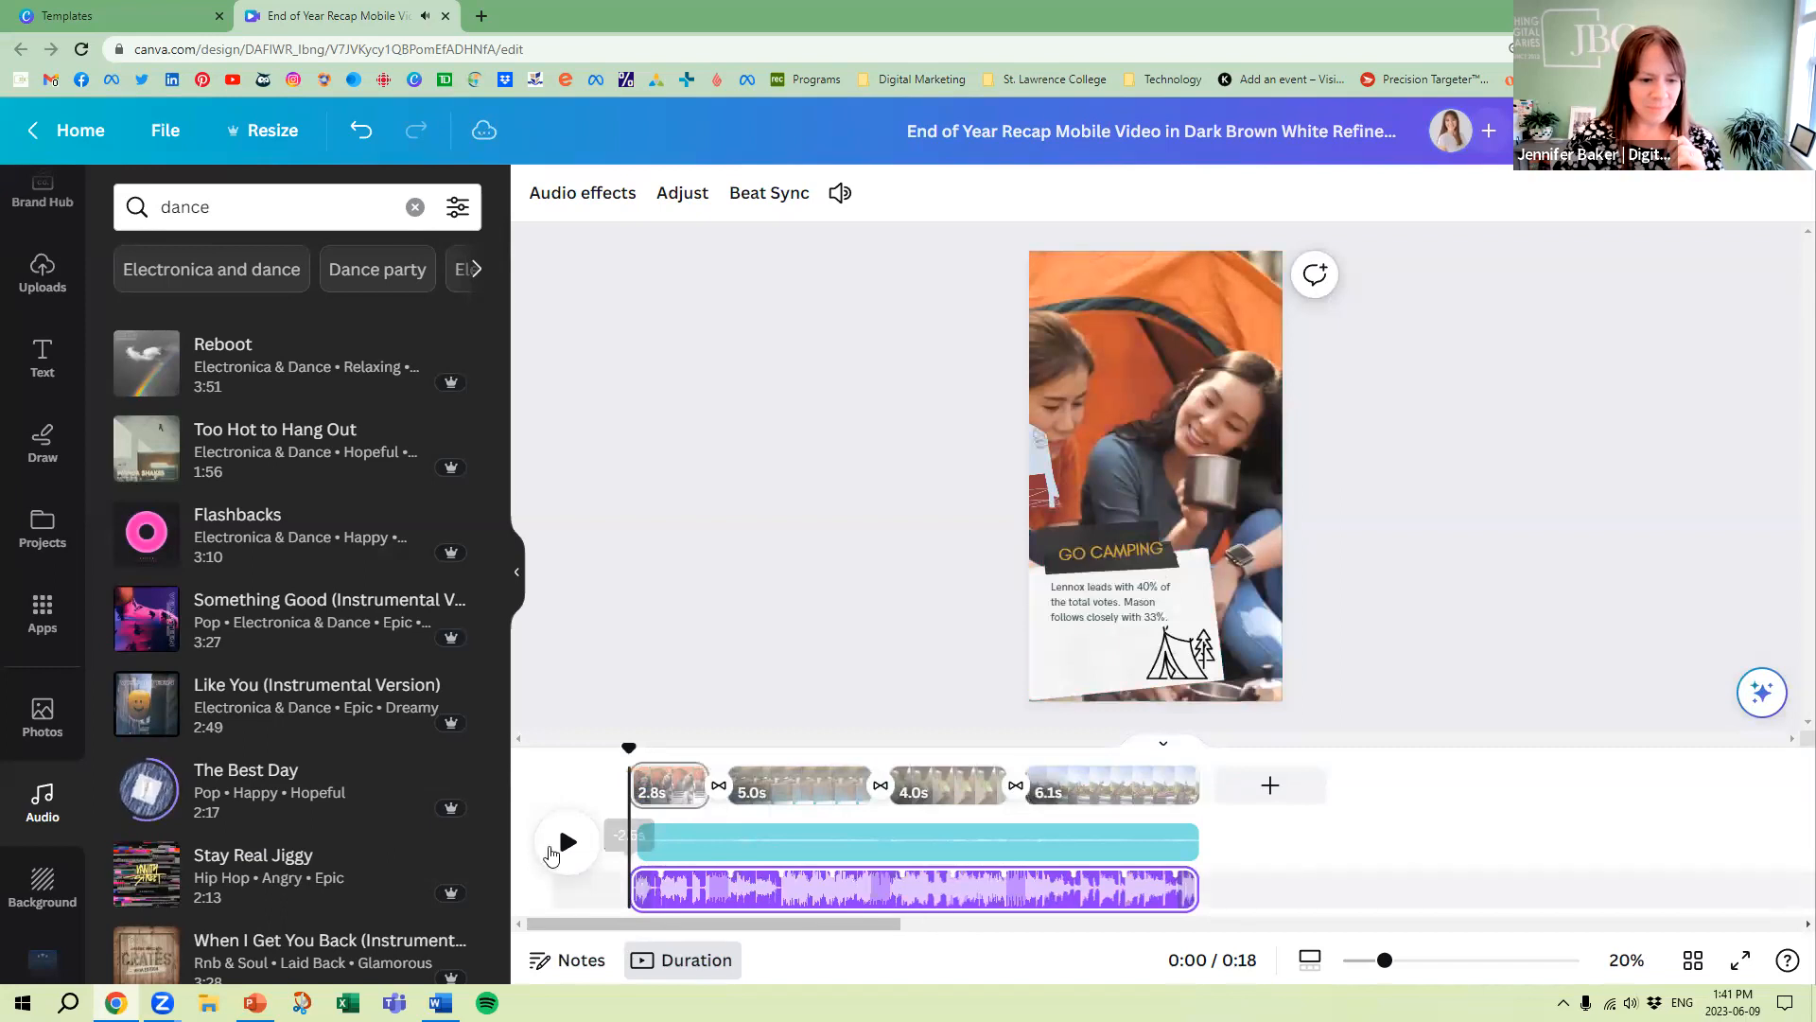
Sync the pages to The Best Day track with Beat Sync and play the reel
click(1172, 889)
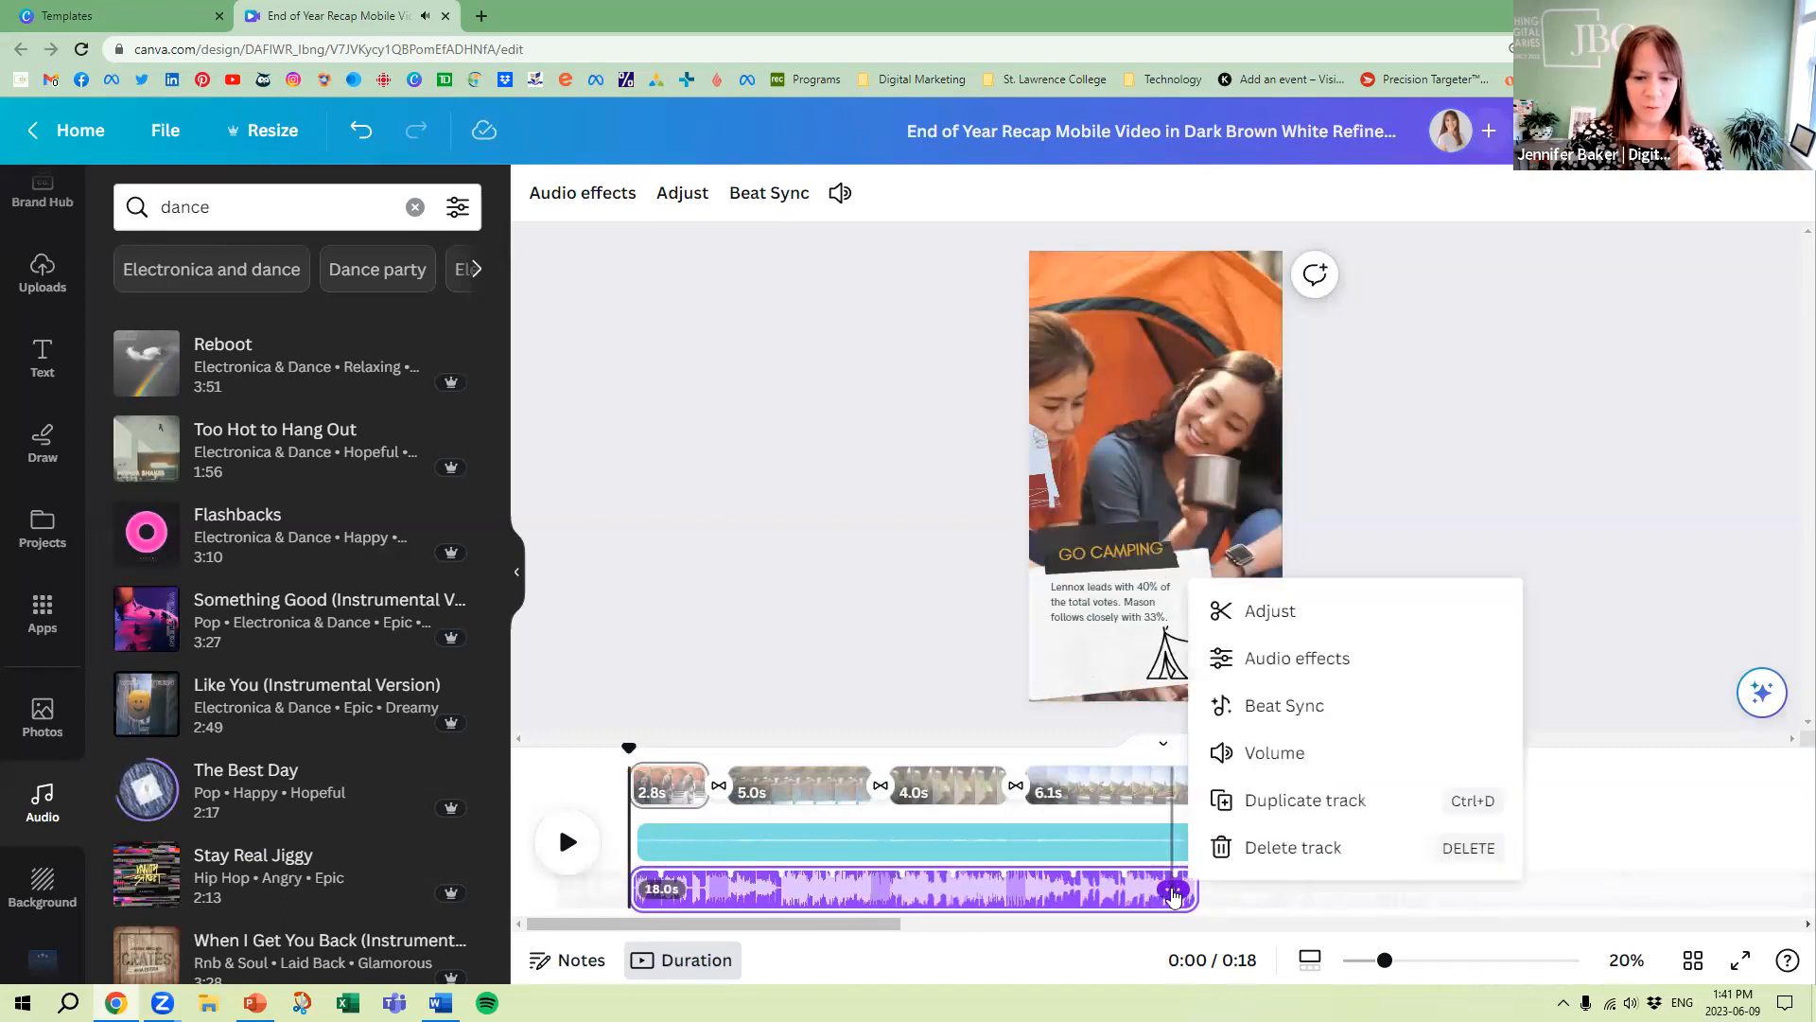
click(1277, 708)
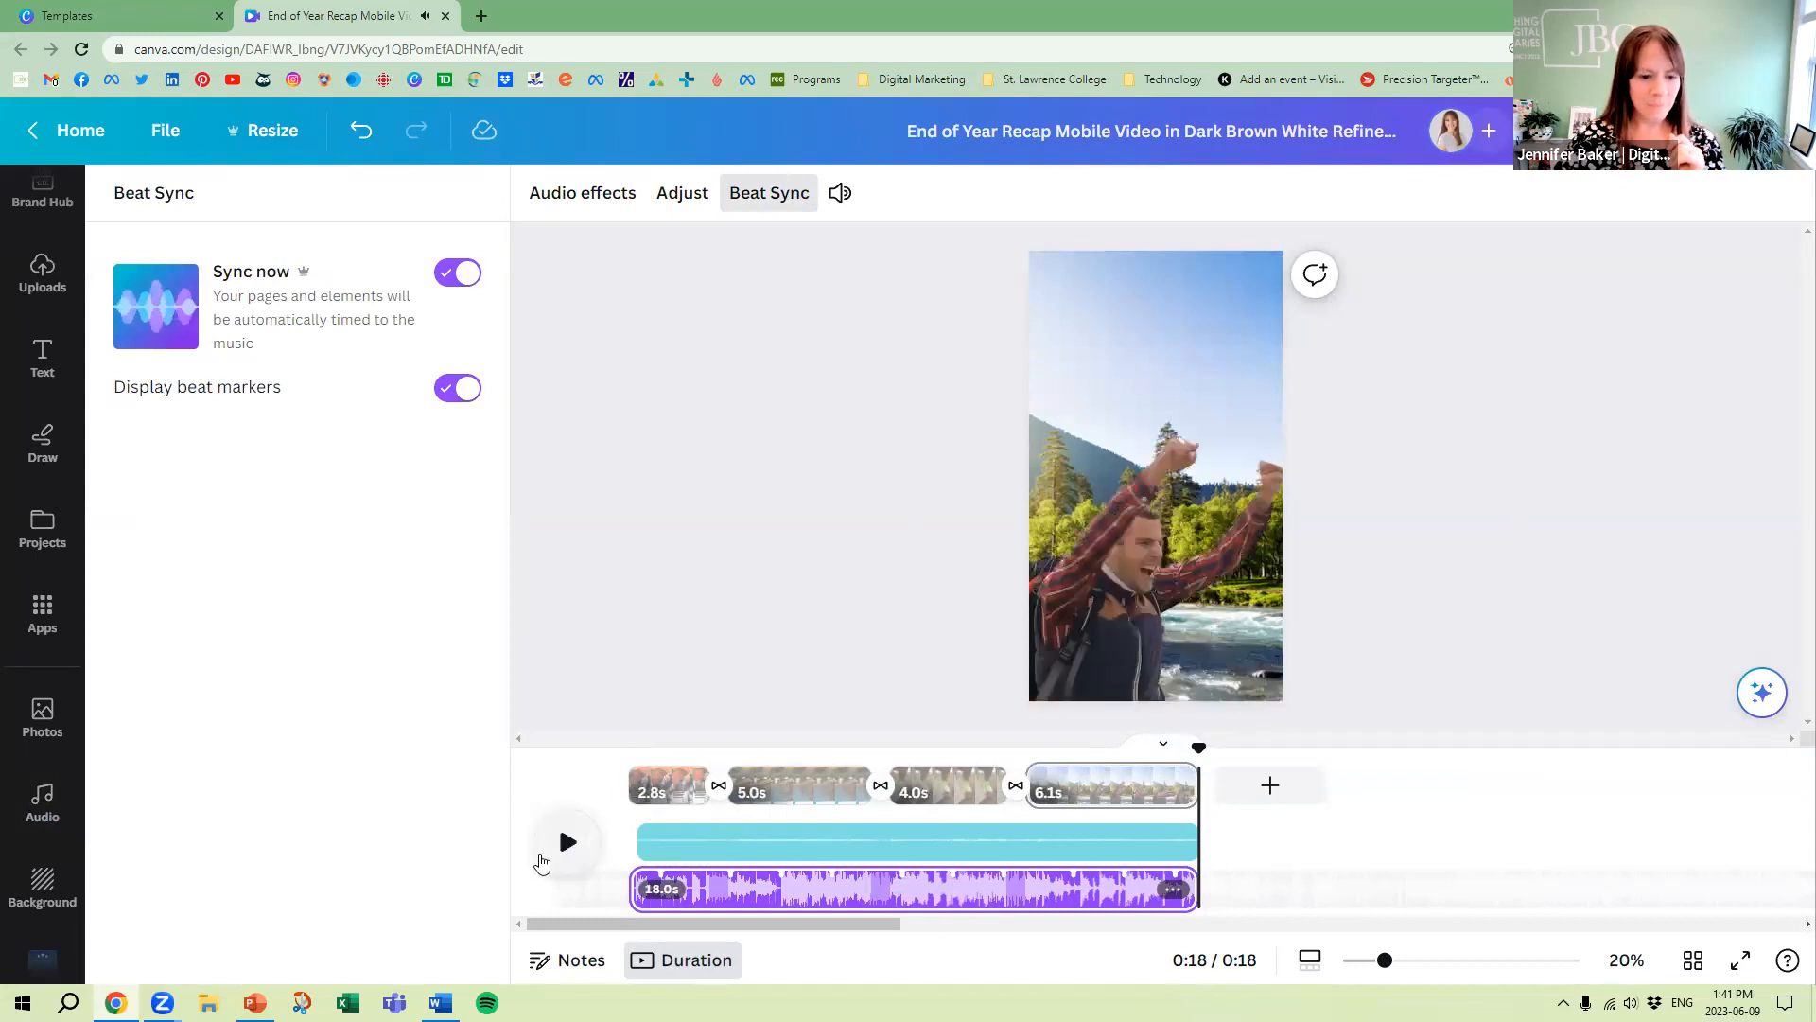
click(571, 840)
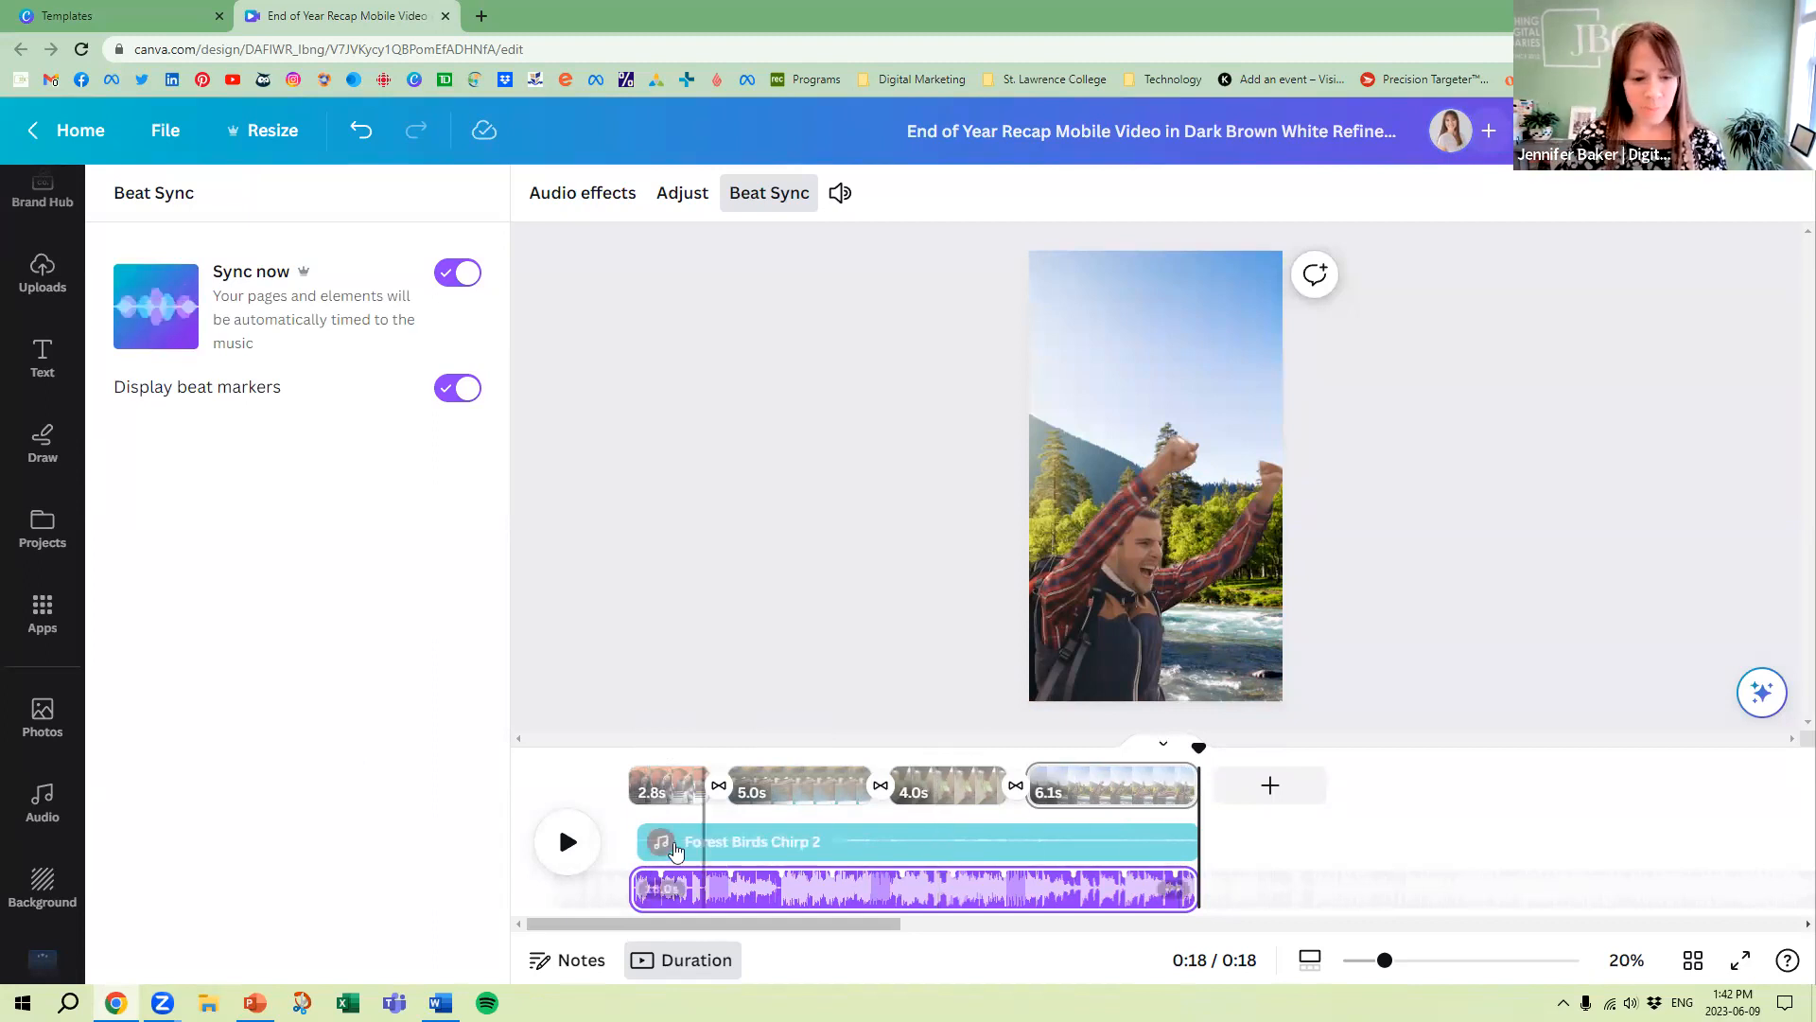
Set the Forest Birds Chirp 2 track's volume to 400 and apply it to all audio tracks
click(795, 845)
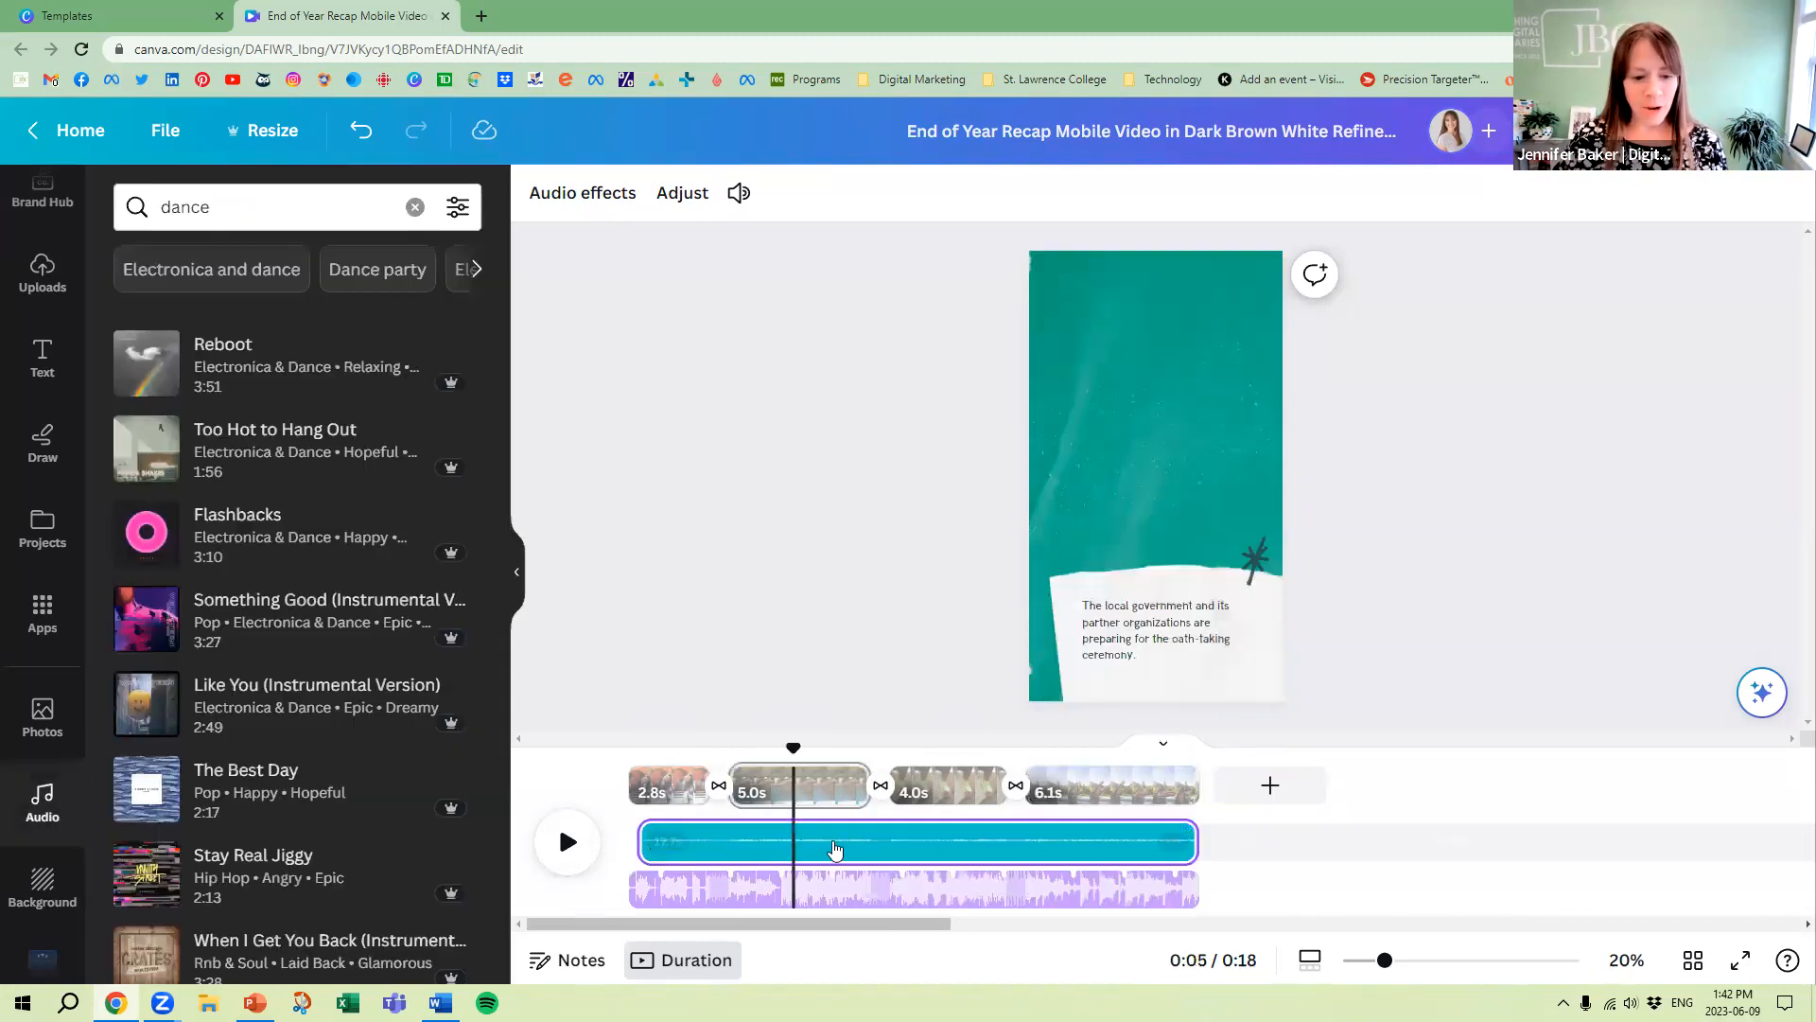
click(1174, 841)
click(1312, 657)
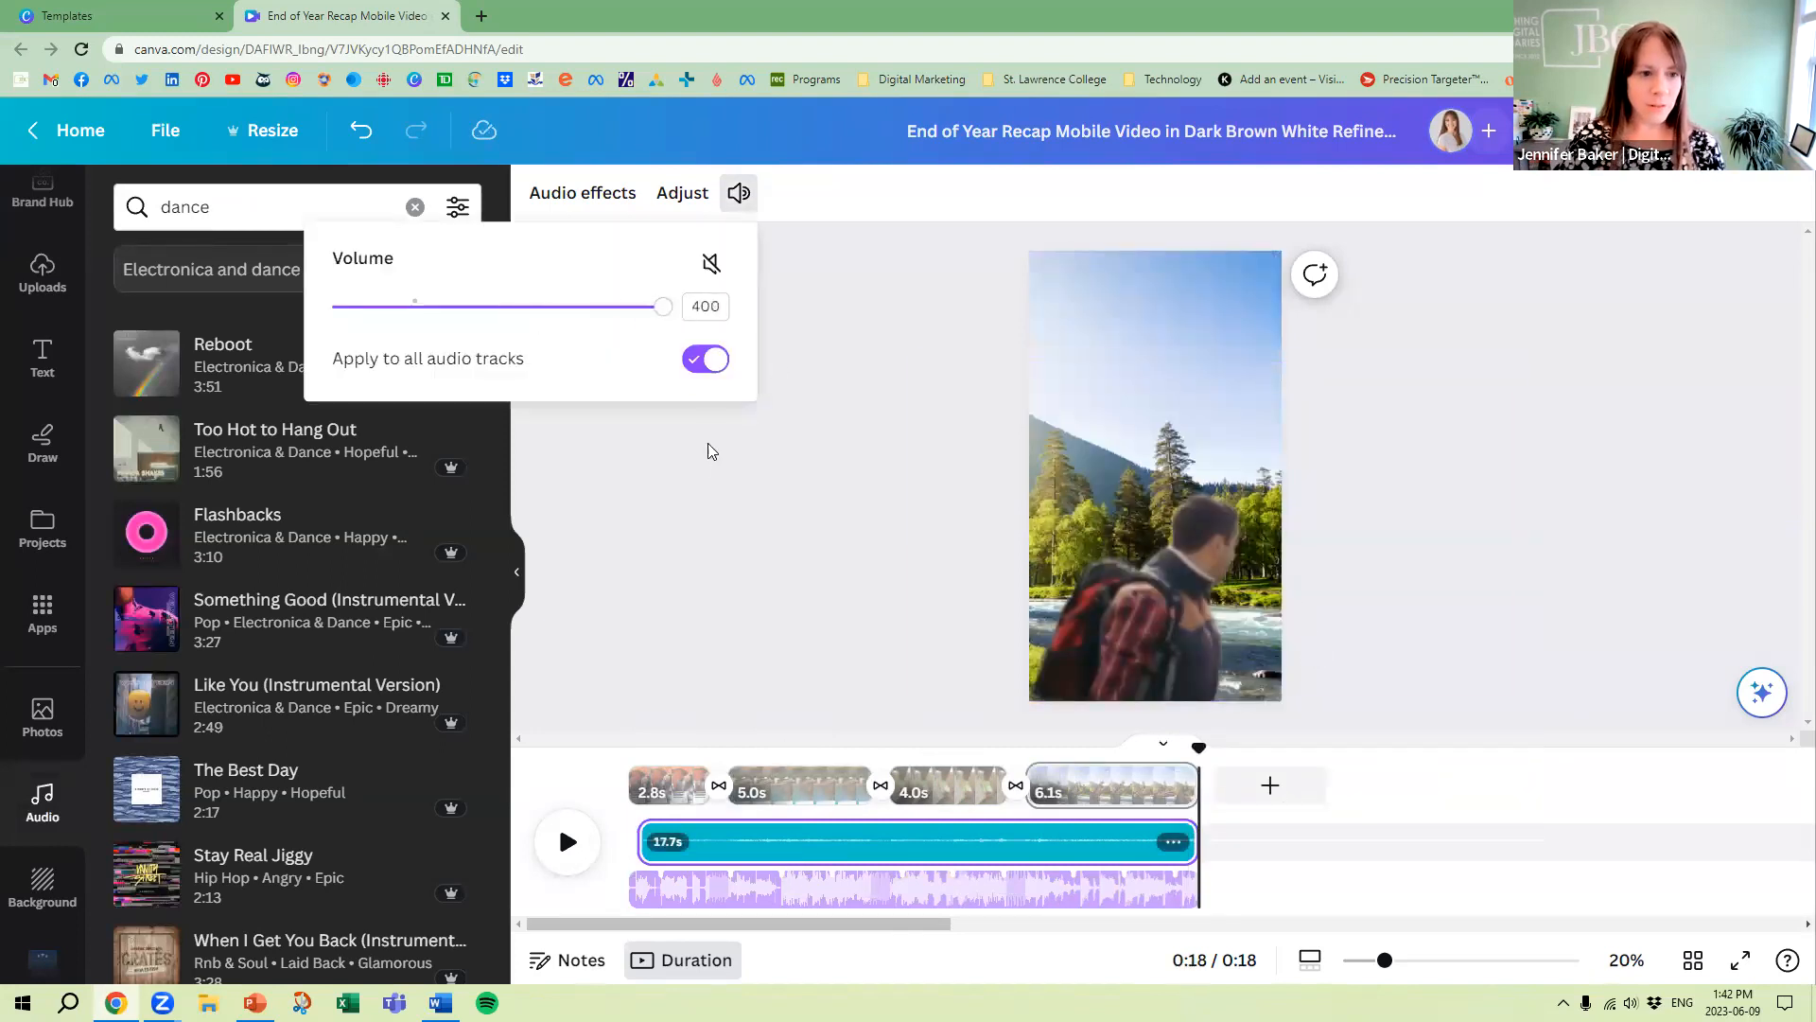
click(712, 265)
drag(417, 315, 662, 308)
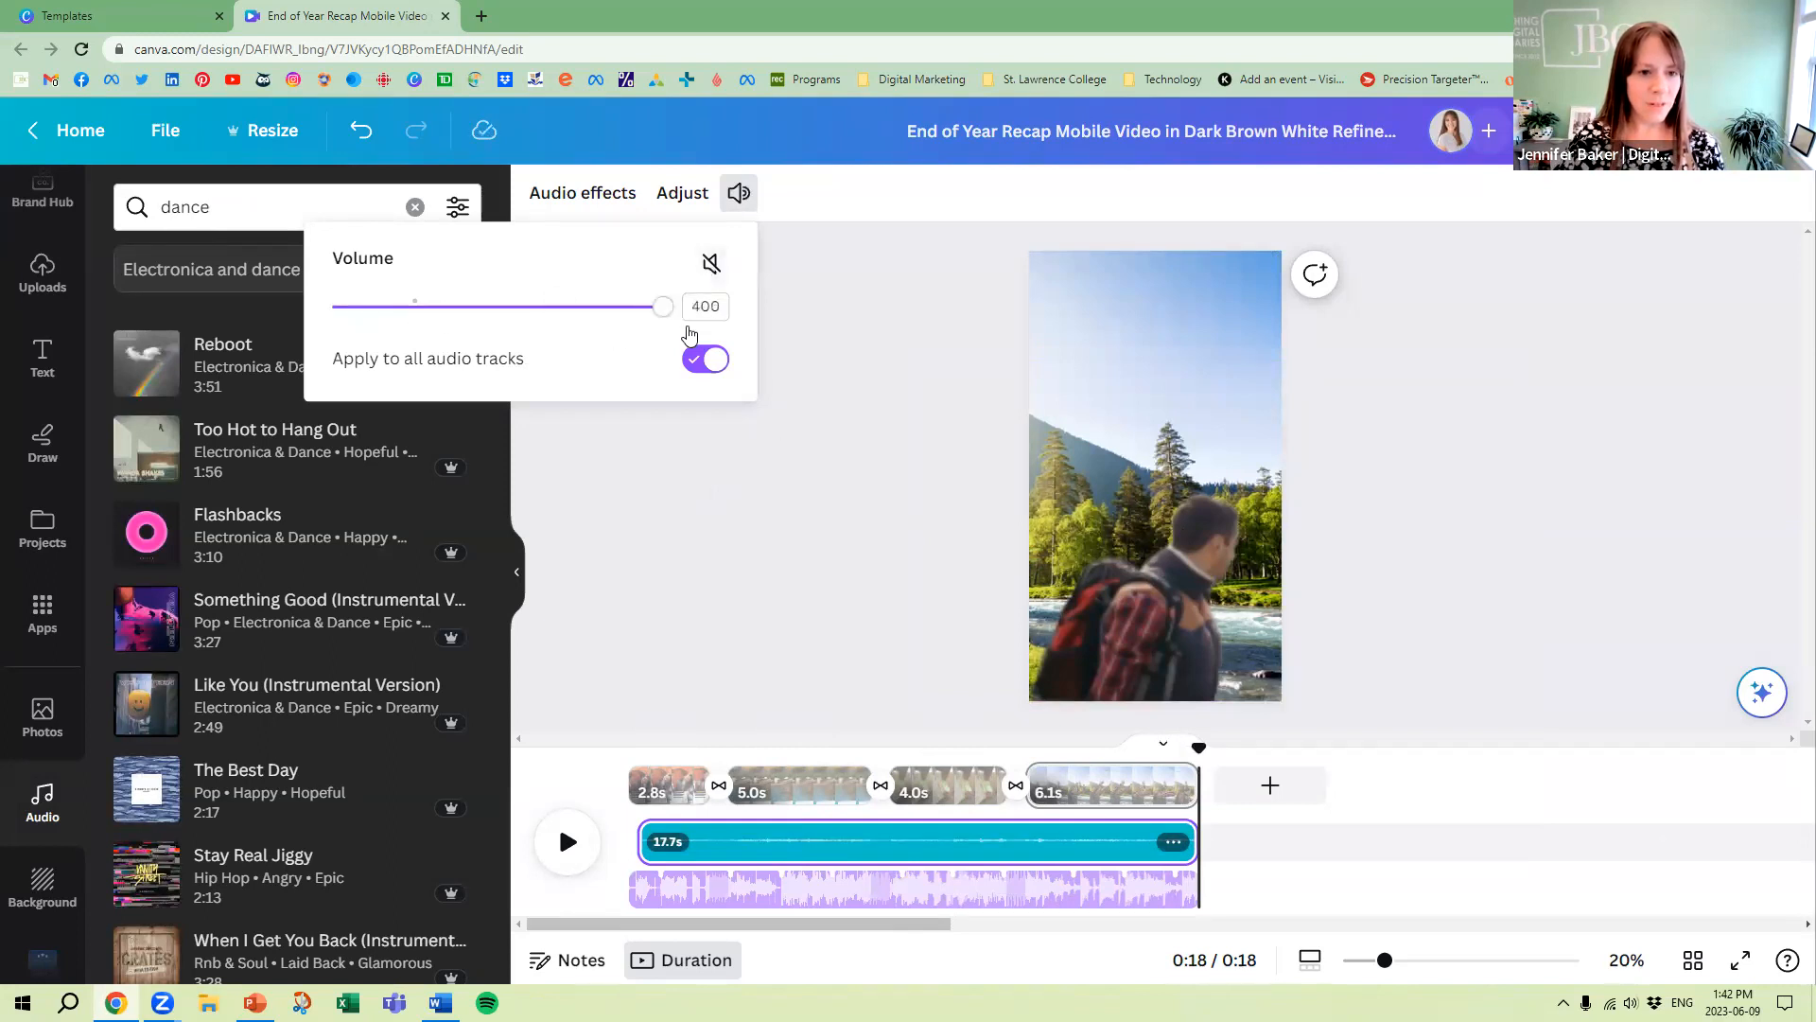
click(565, 854)
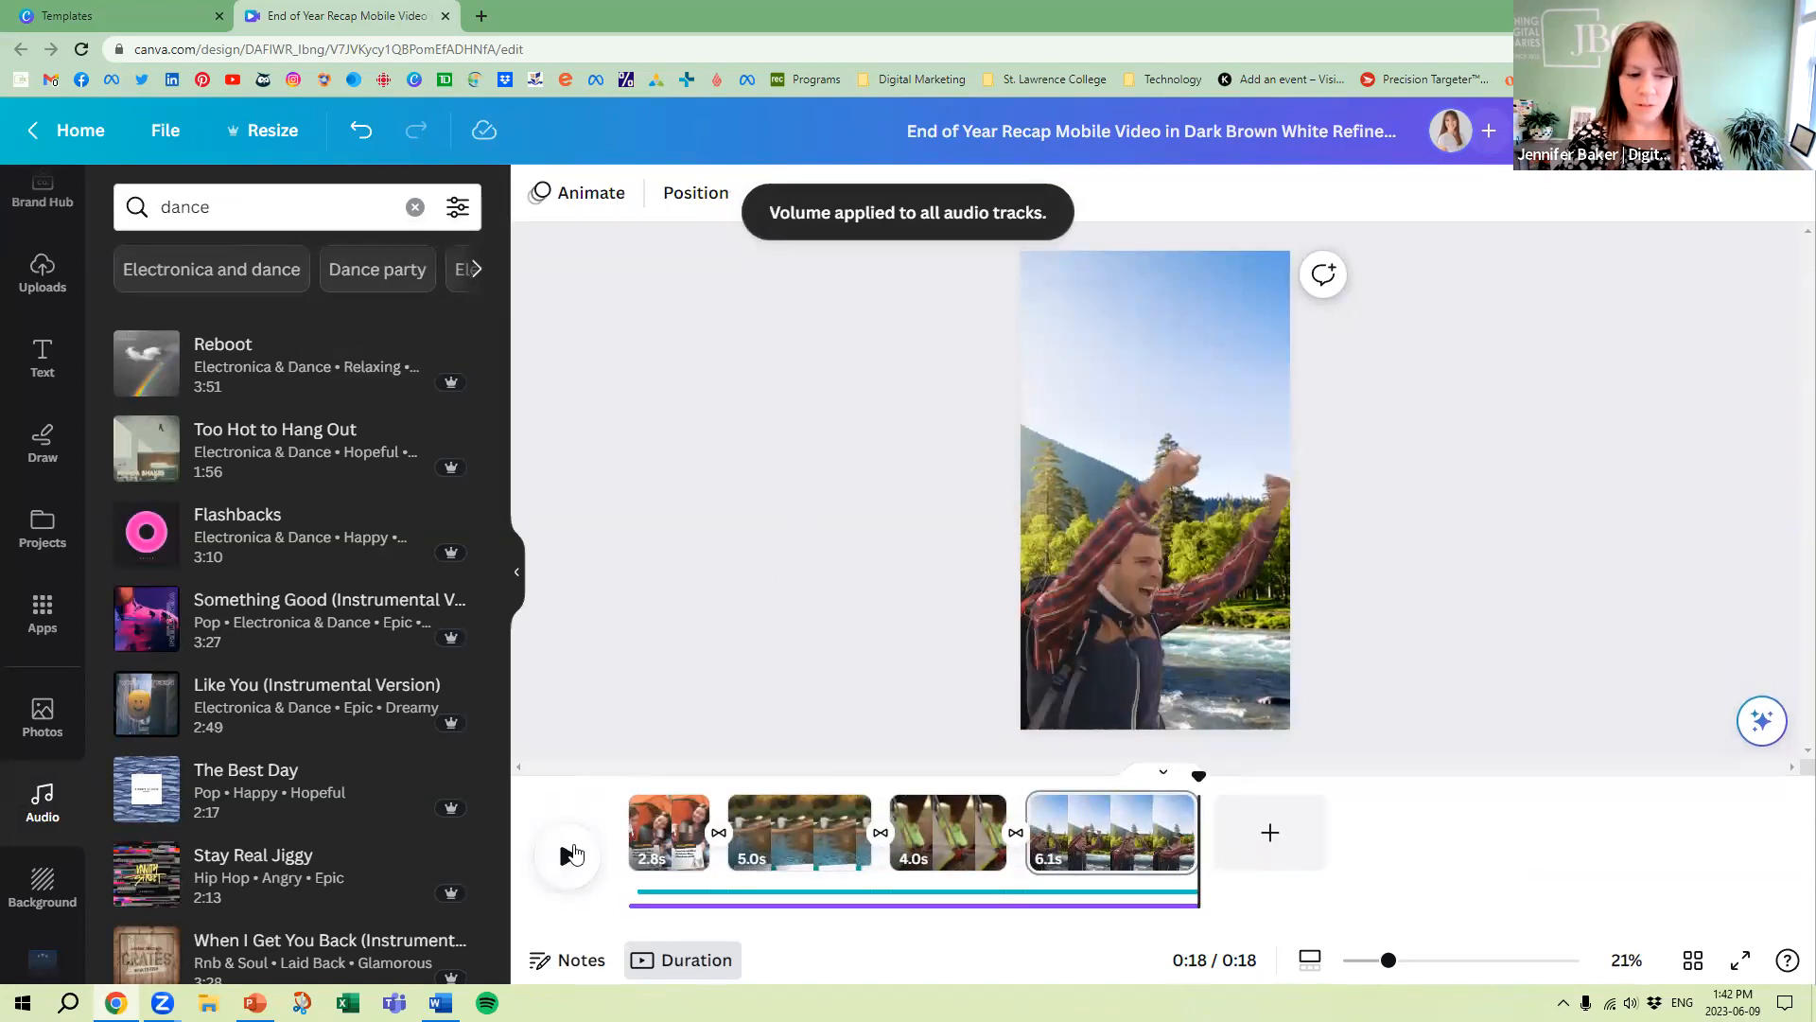
Play the reel from the beginning, lower the system volume, and pause playback on the second page
click(567, 870)
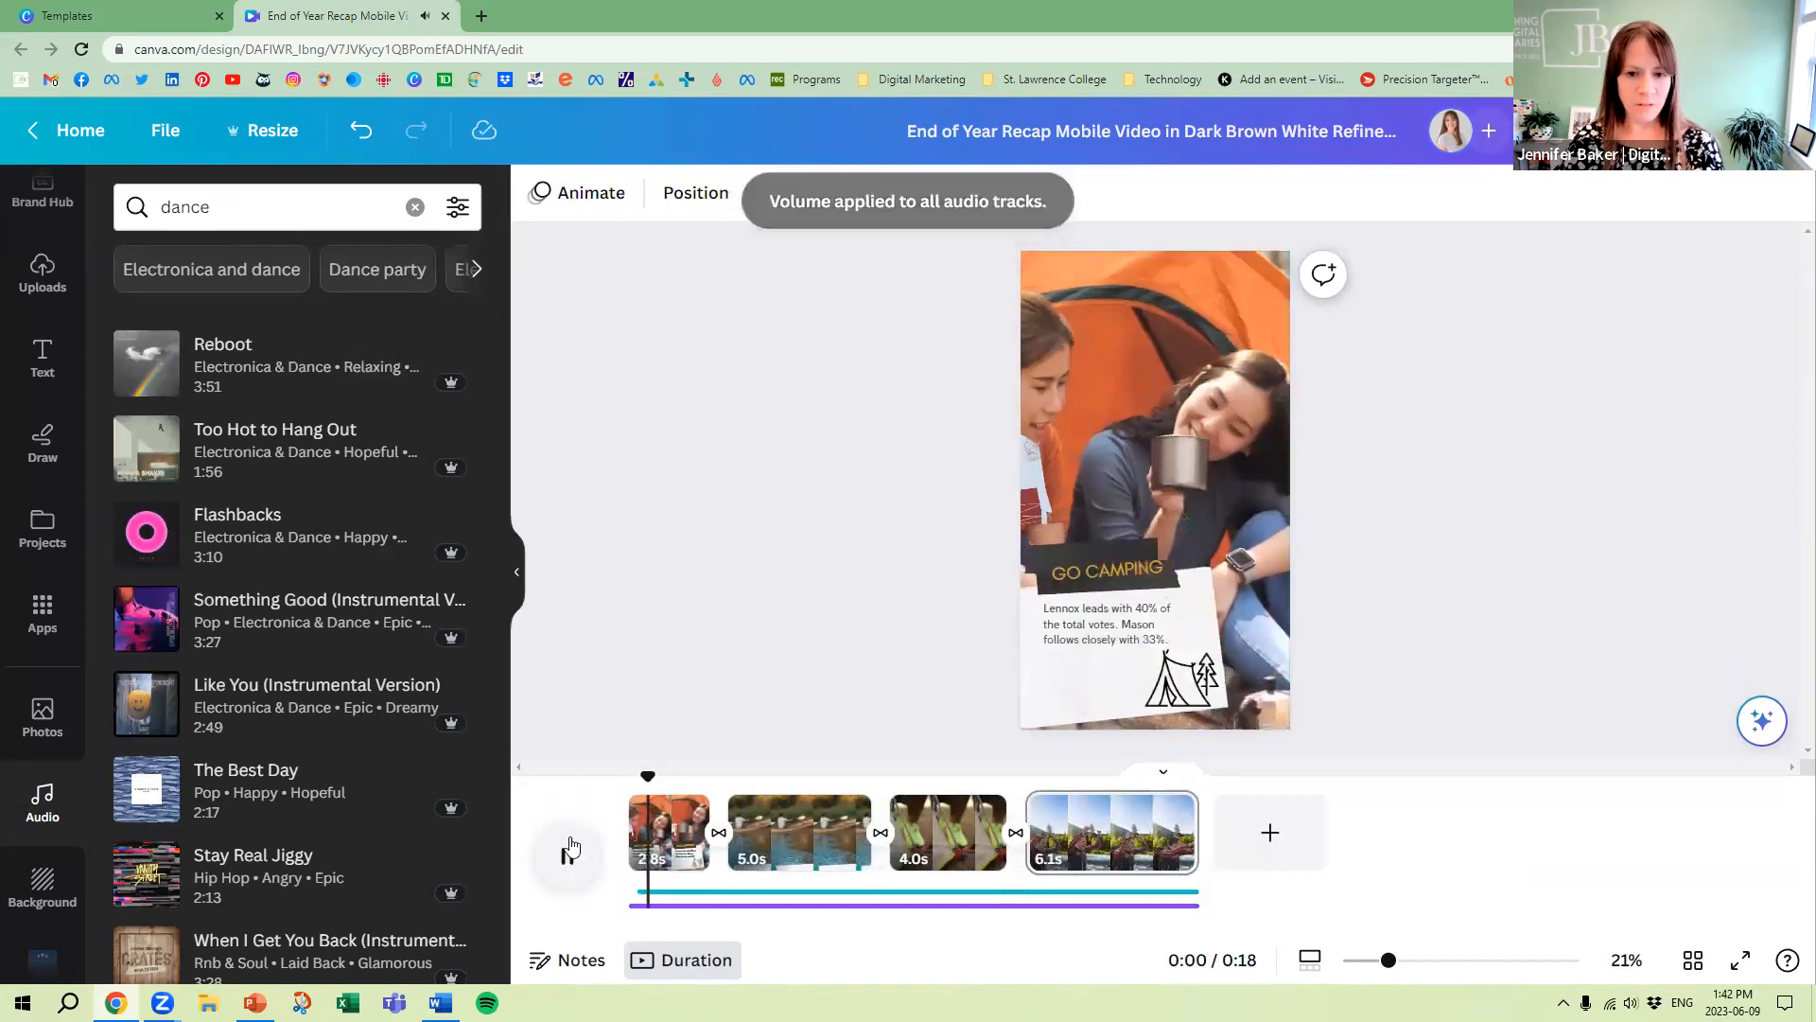
key(XF86AudioLowerVolume)
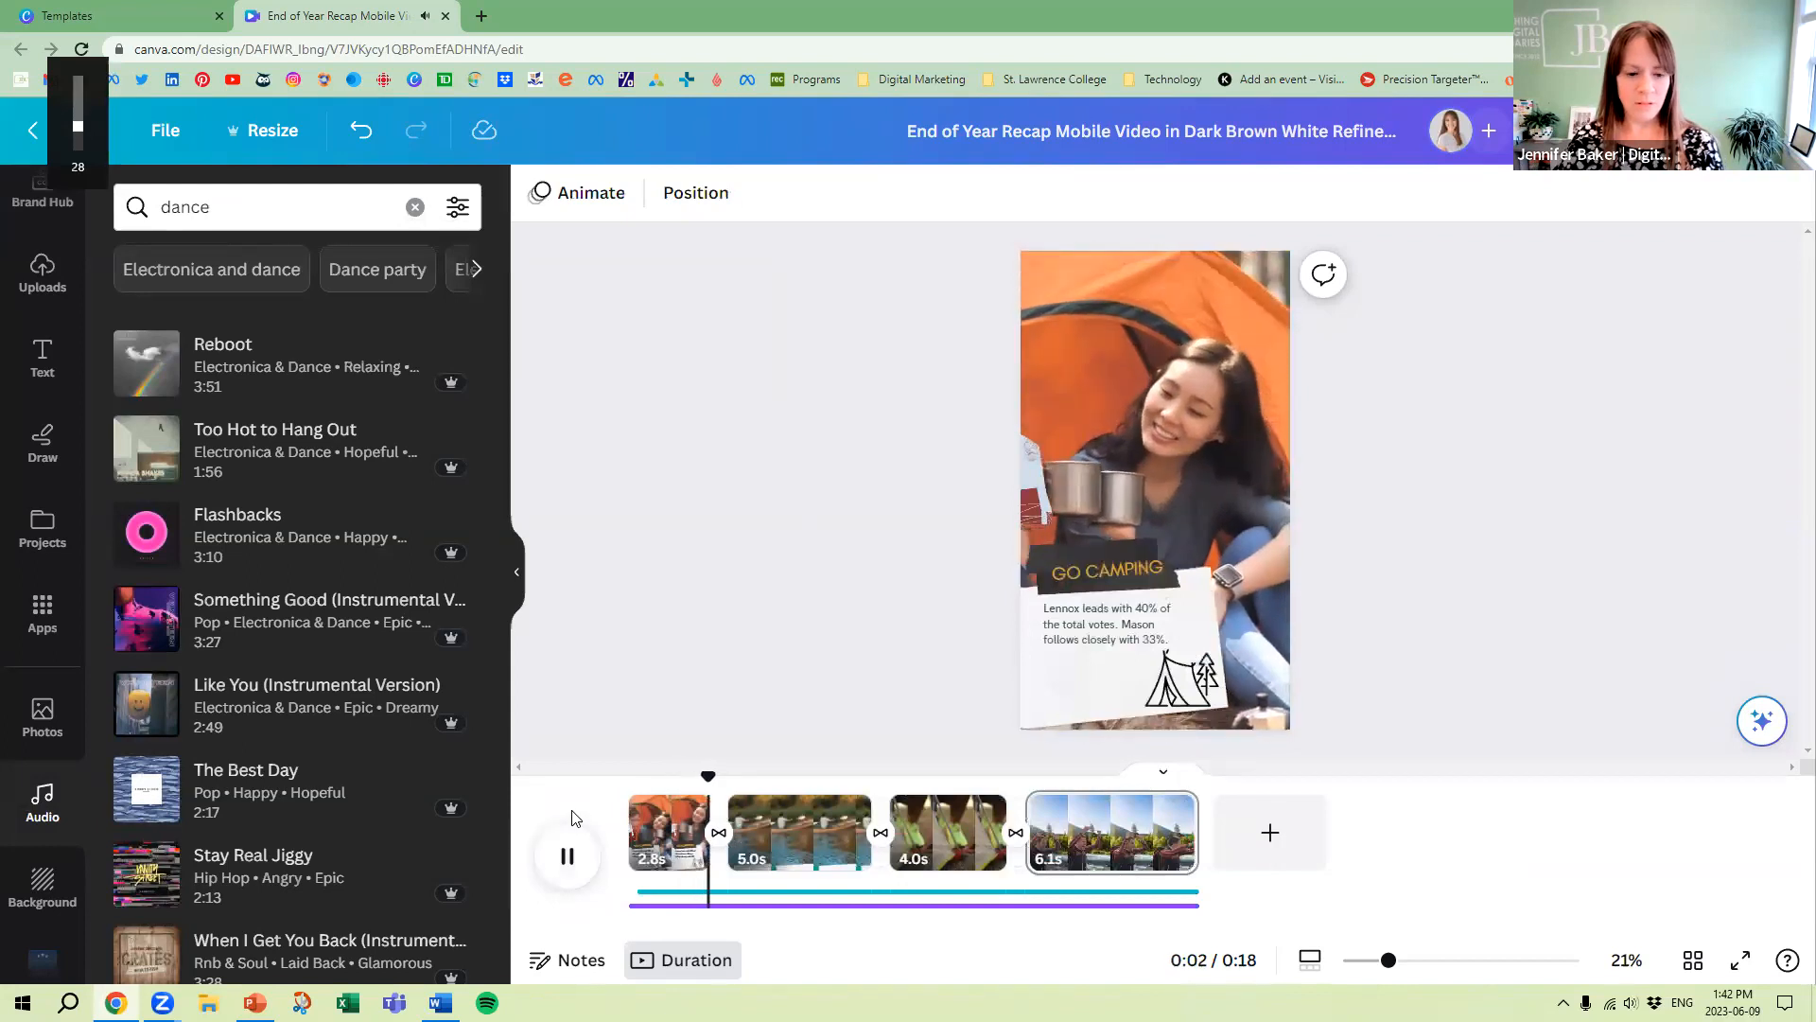
click(570, 863)
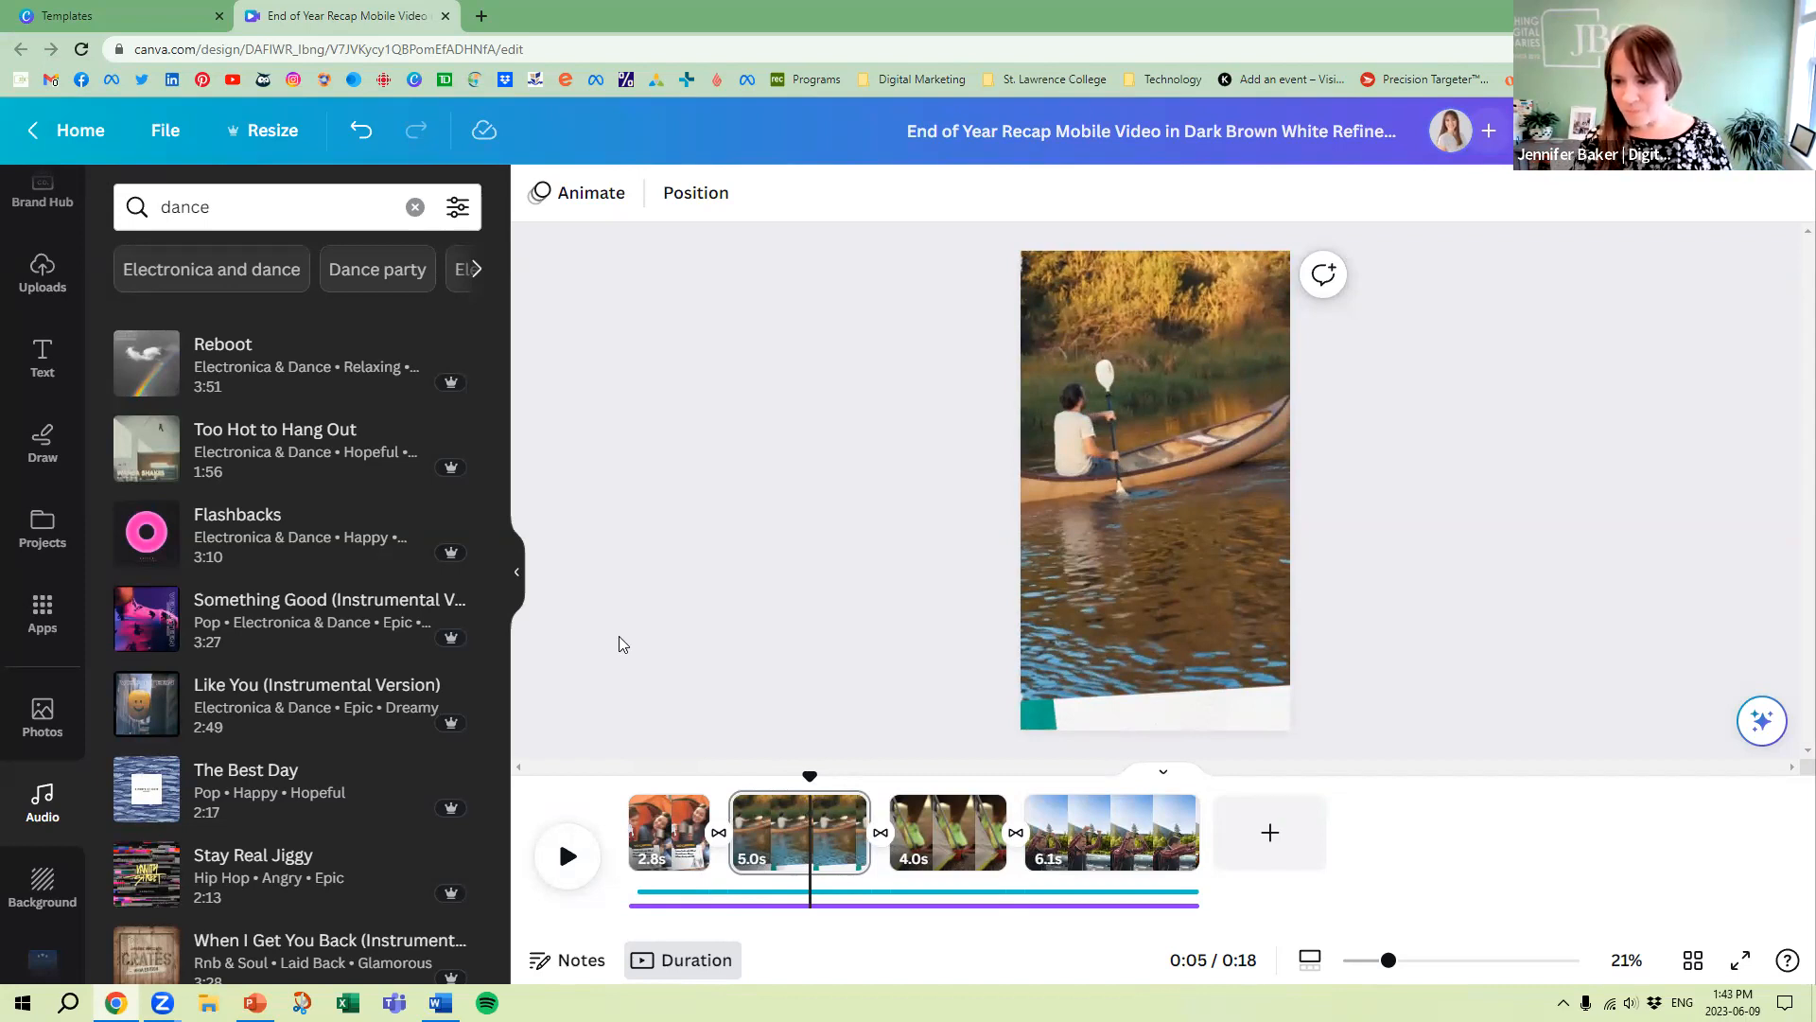
click(1116, 906)
click(1174, 890)
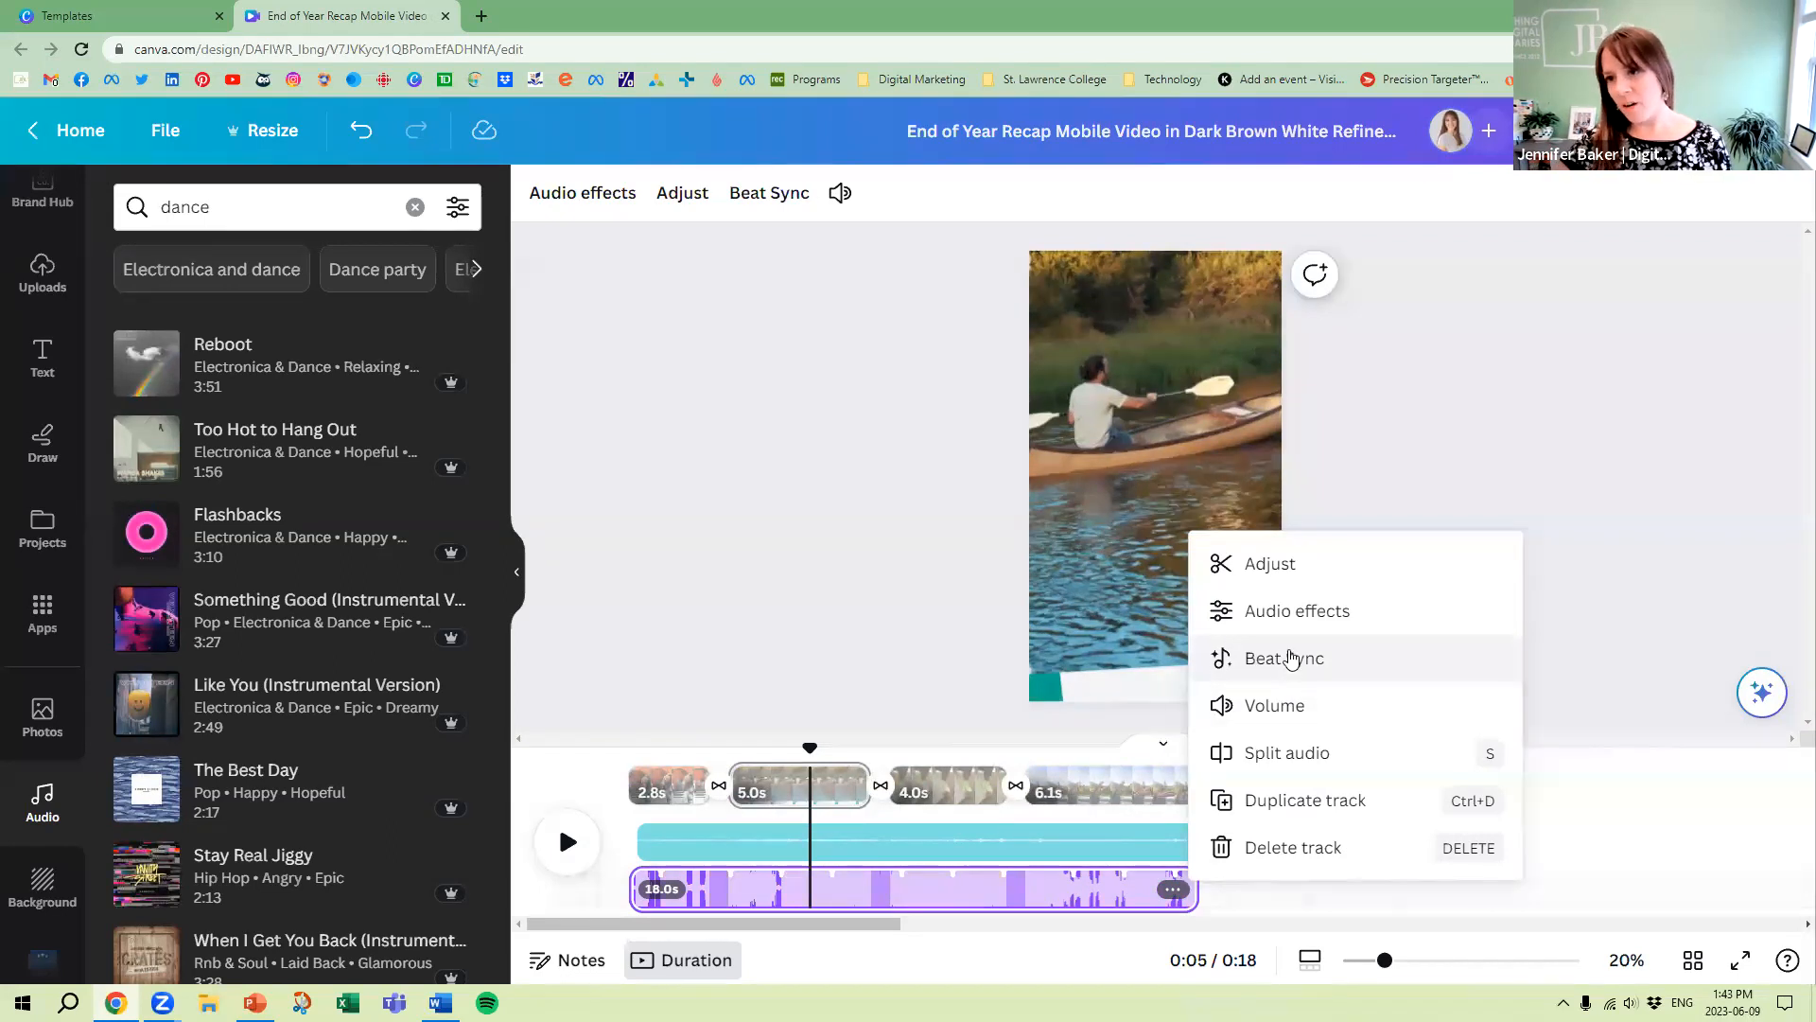
click(1444, 566)
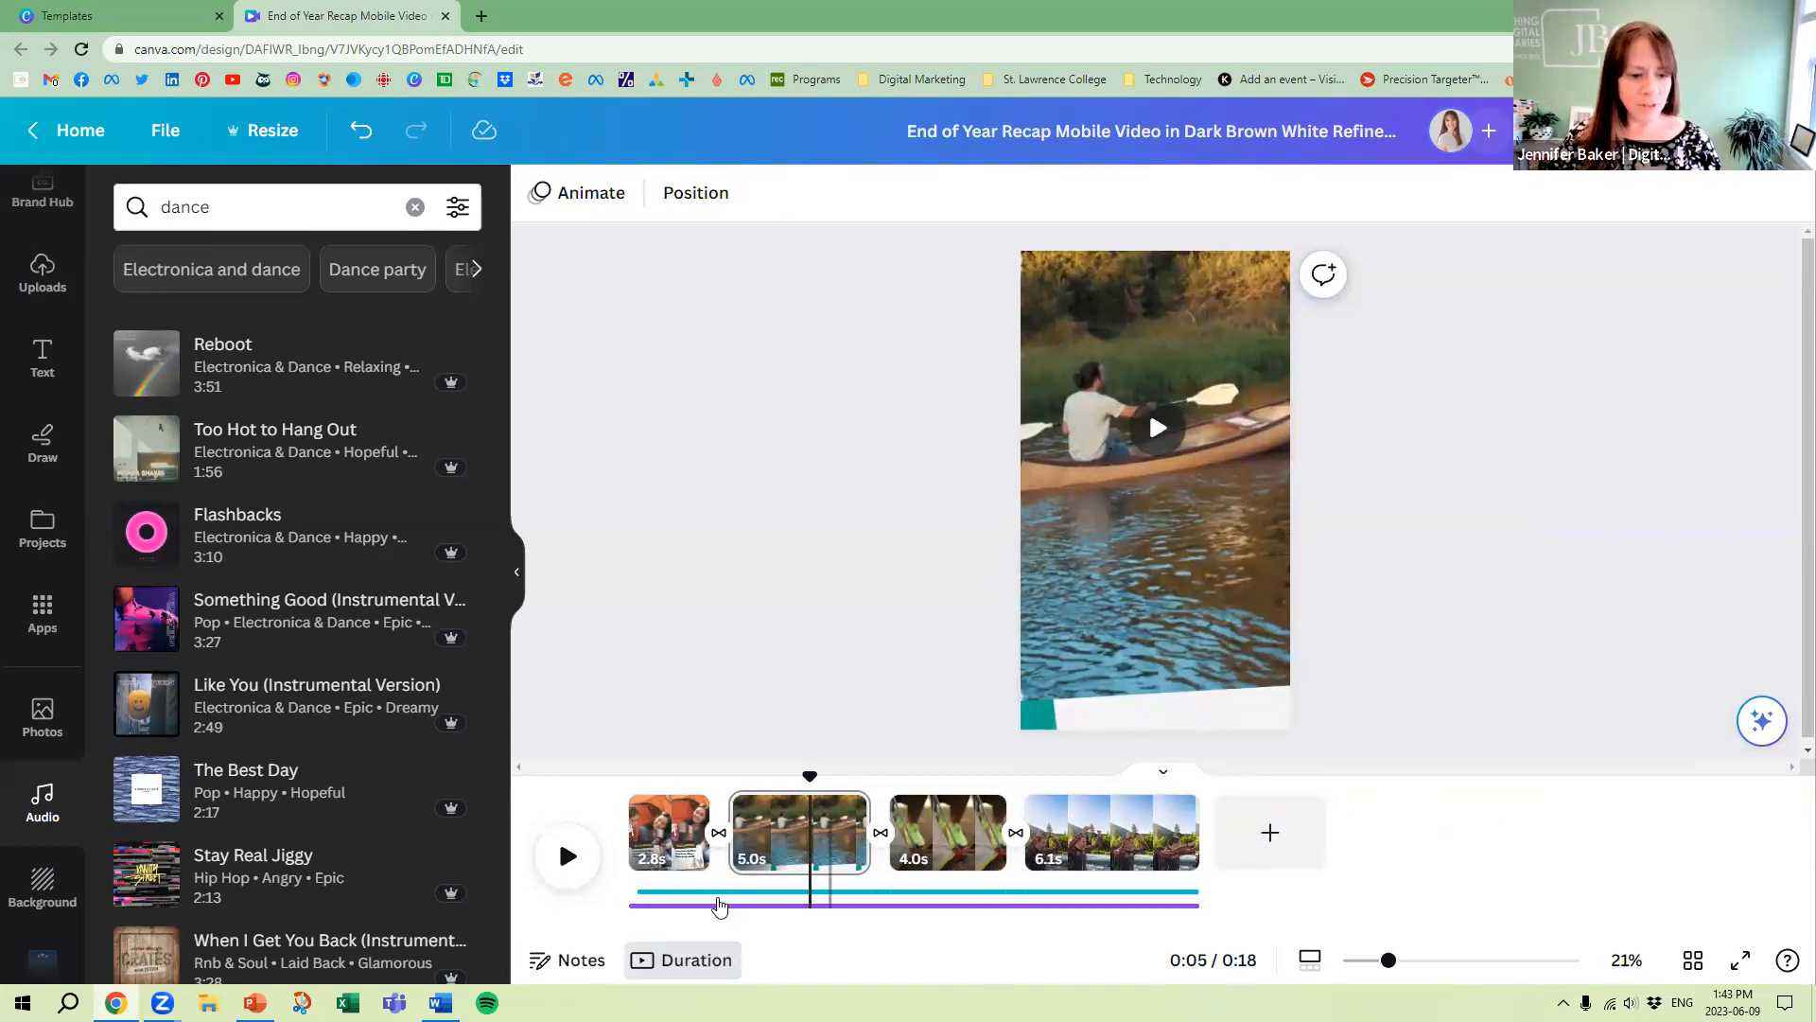
Give The Best Day track a 0.5 s fade in and a 4.7 s fade out
click(718, 906)
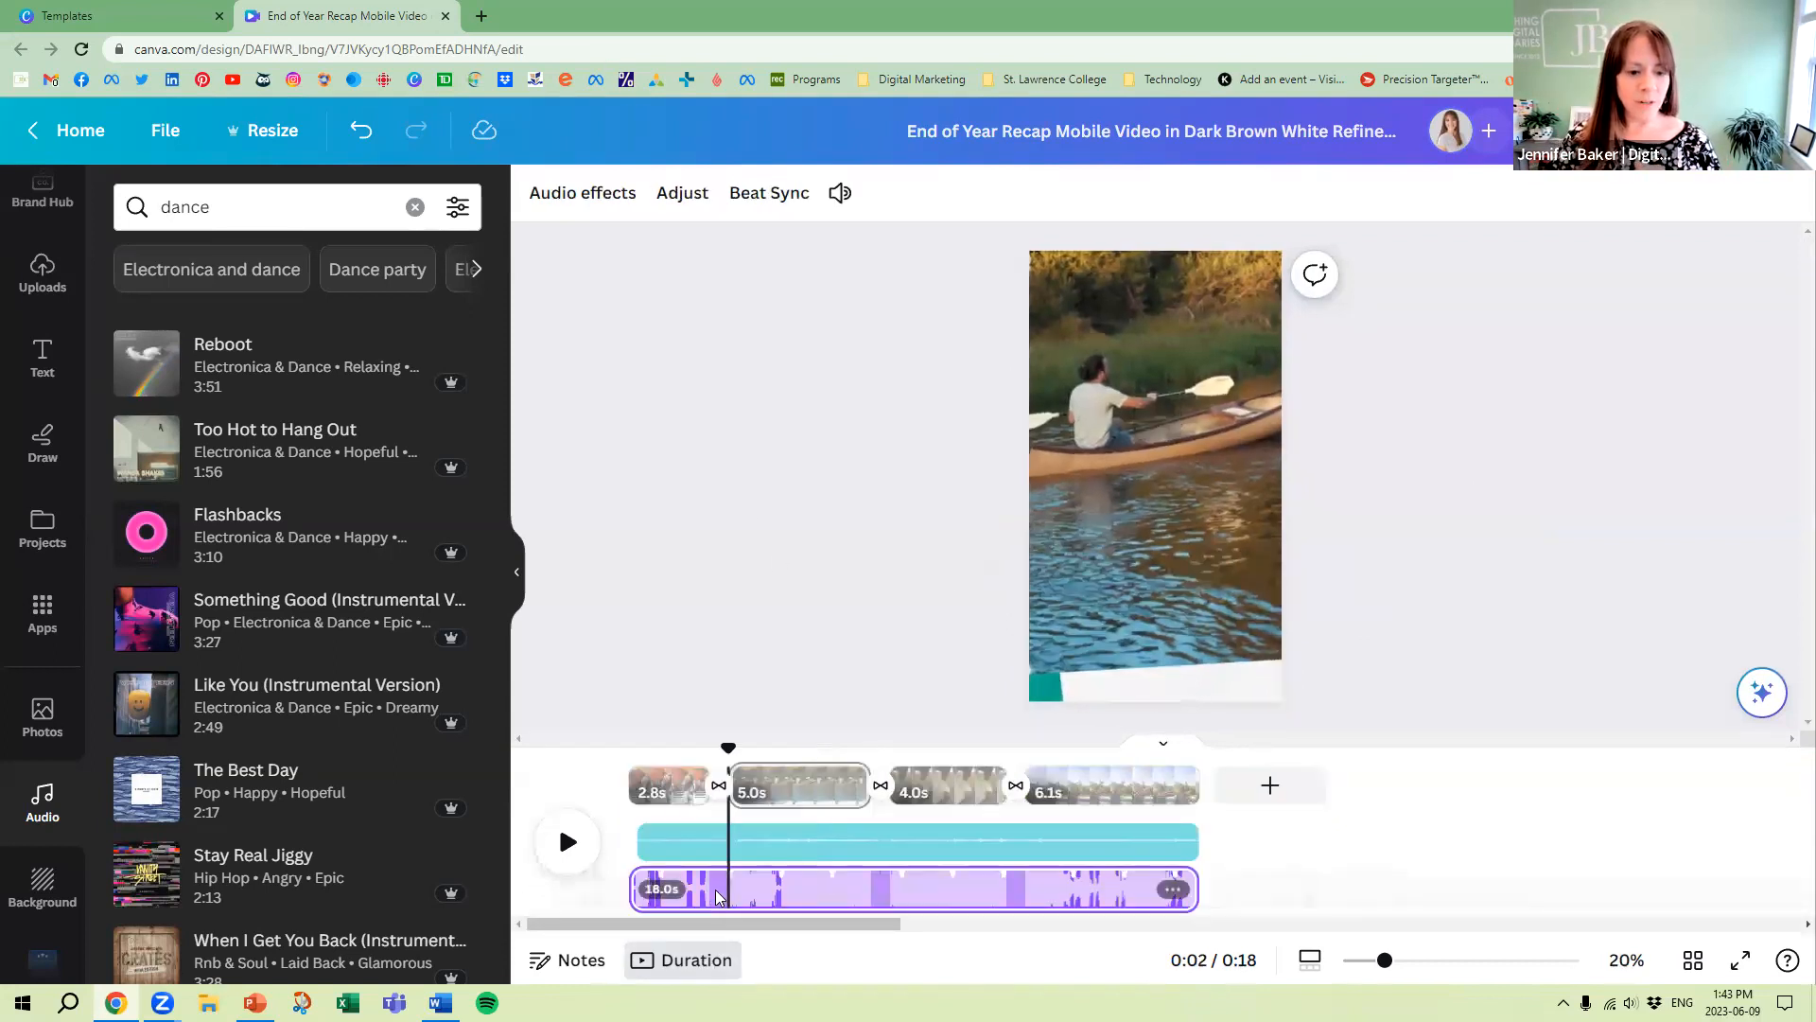
click(546, 193)
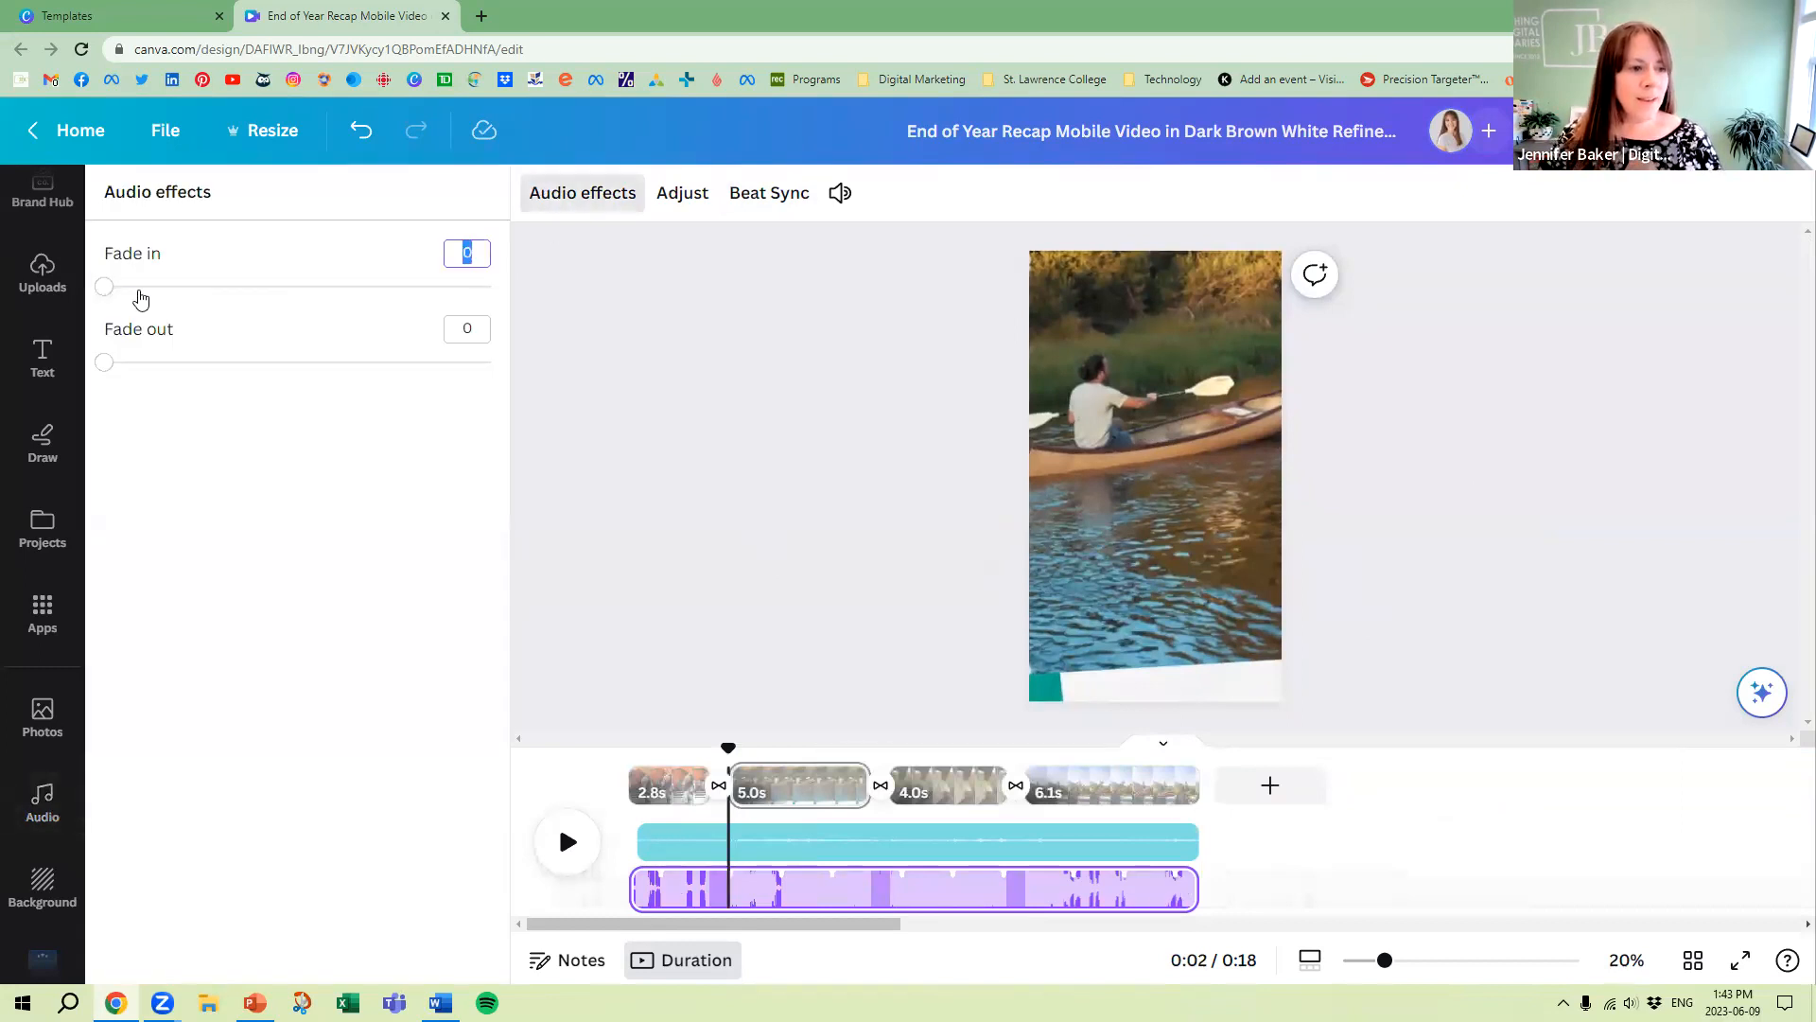
click(141, 288)
drag(104, 363, 467, 367)
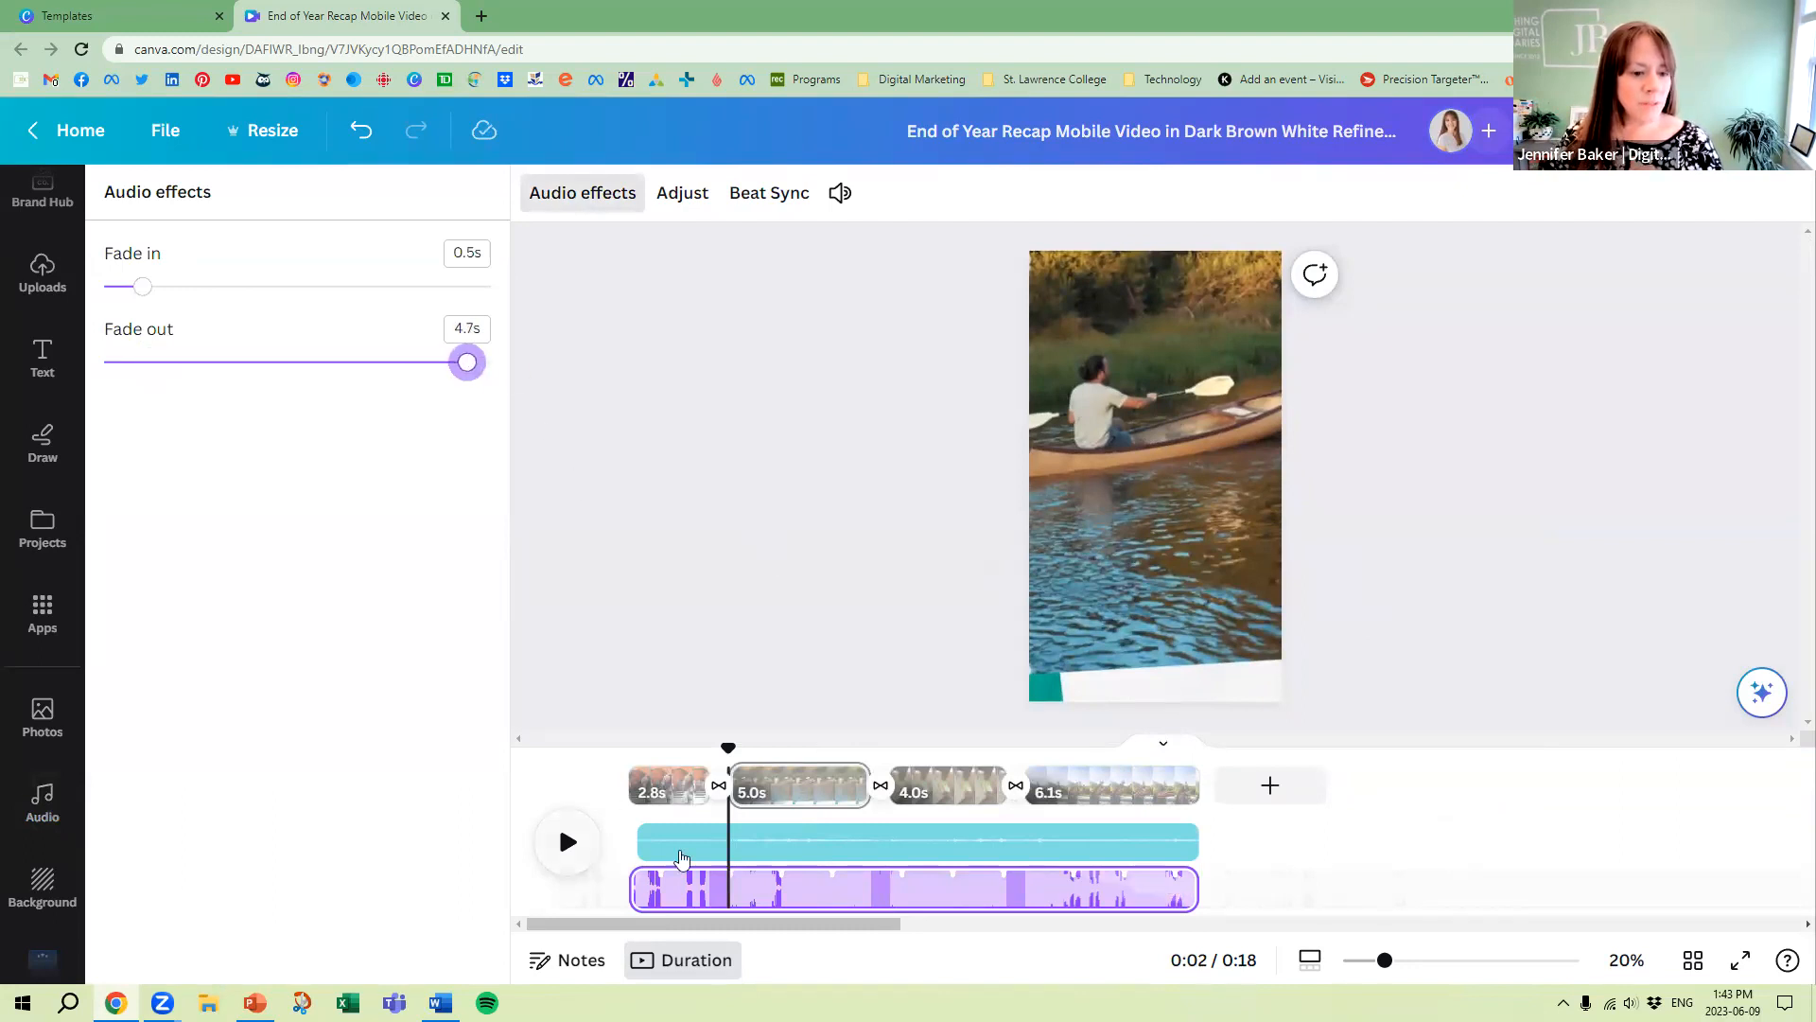
Delete the Forest Birds Chirp 2 track from the timeline
click(1171, 852)
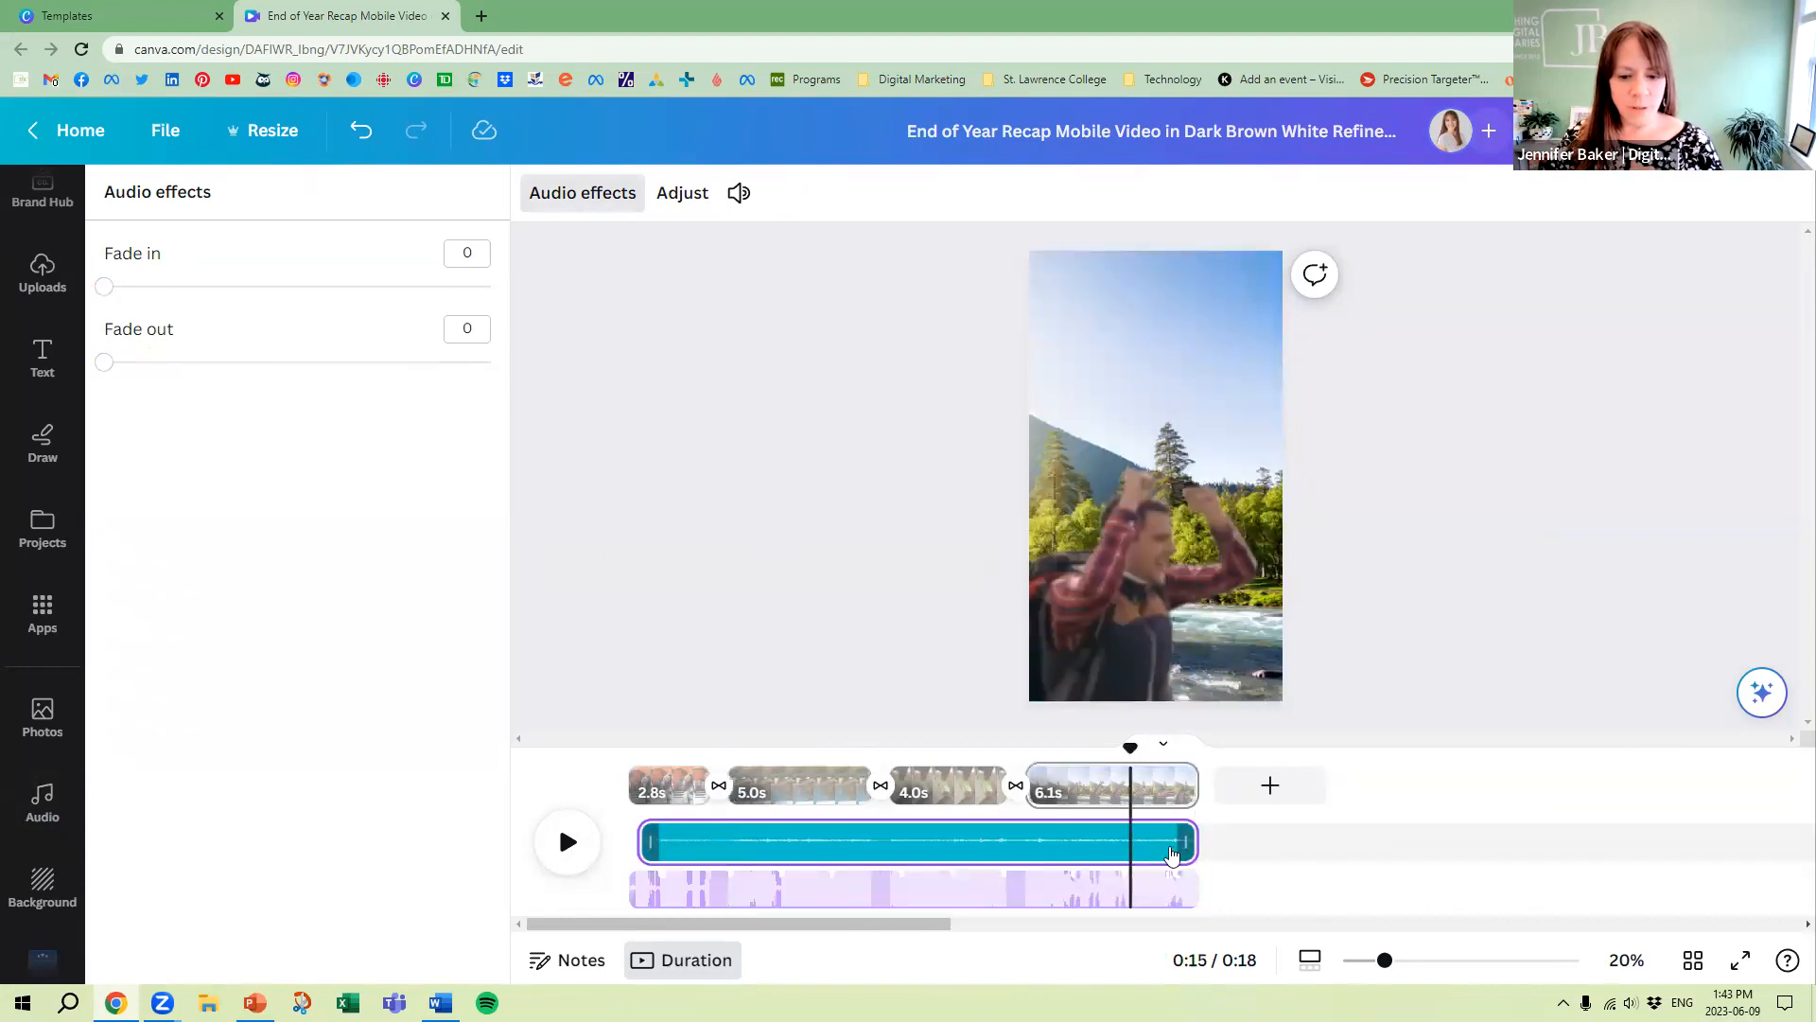
right_click(1130, 844)
click(1209, 803)
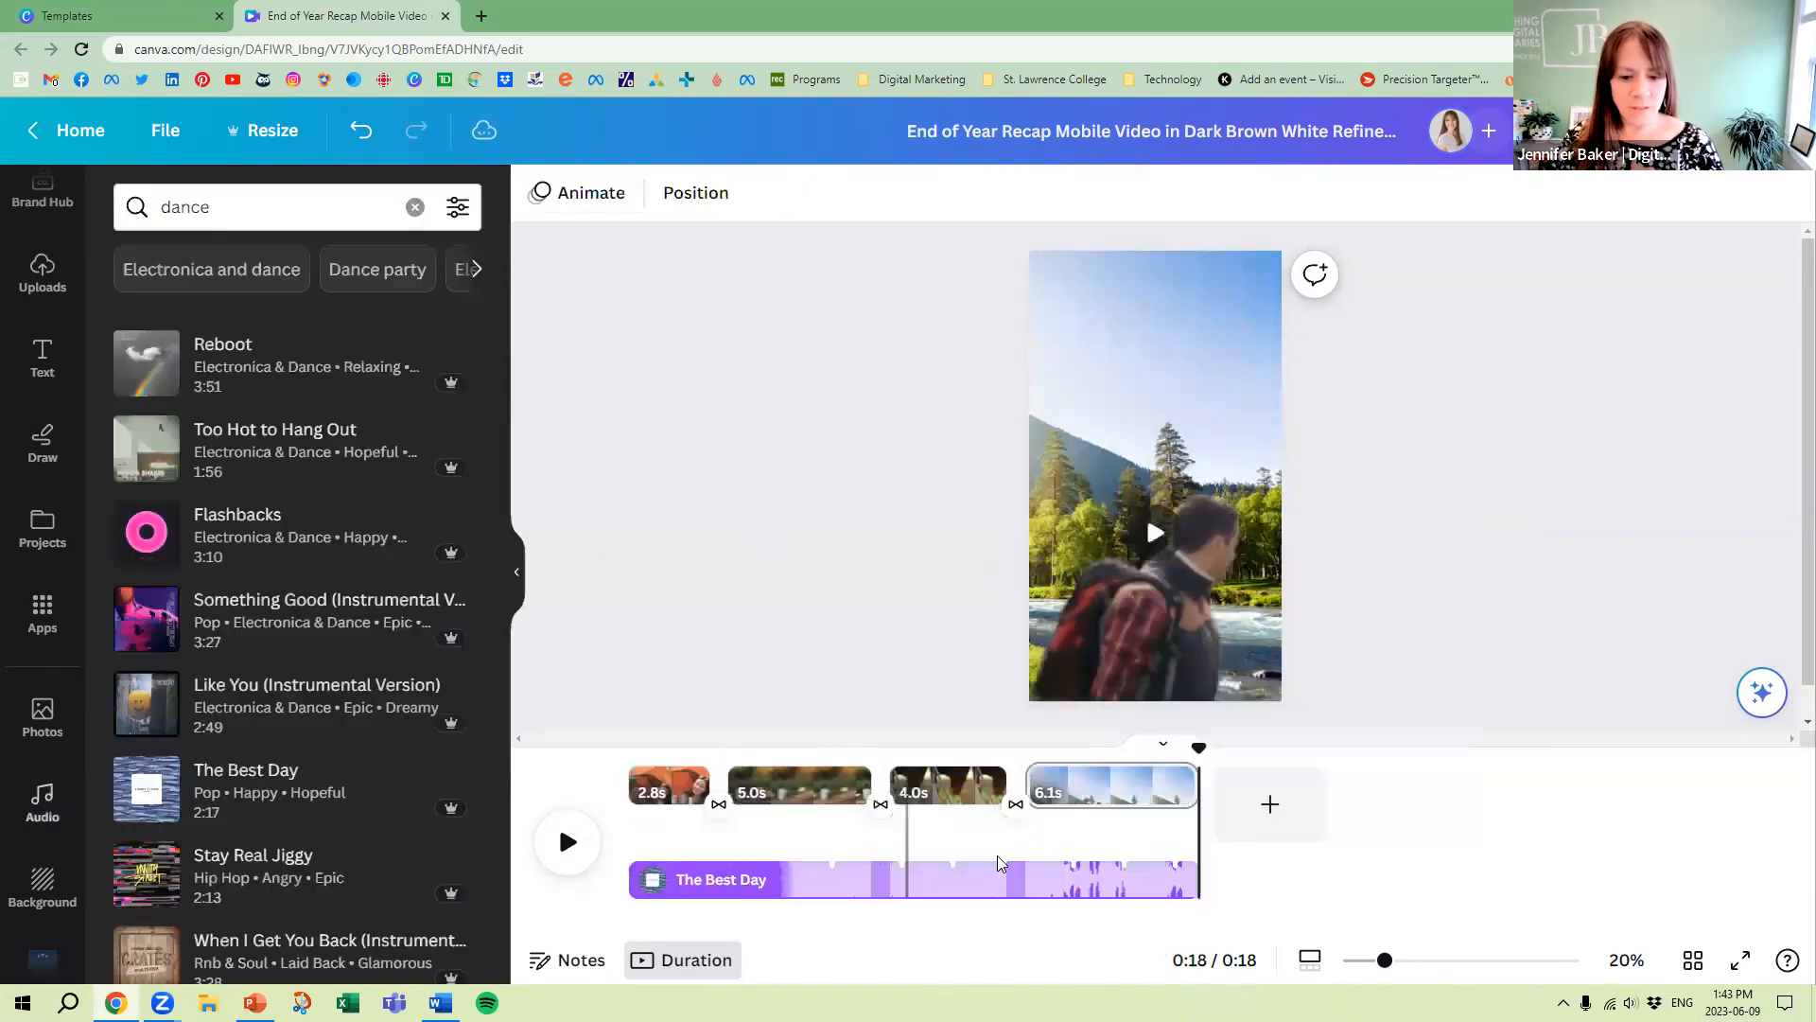
Play the reel through with only The Best Day track, replay its start, and pause on the first page
click(567, 842)
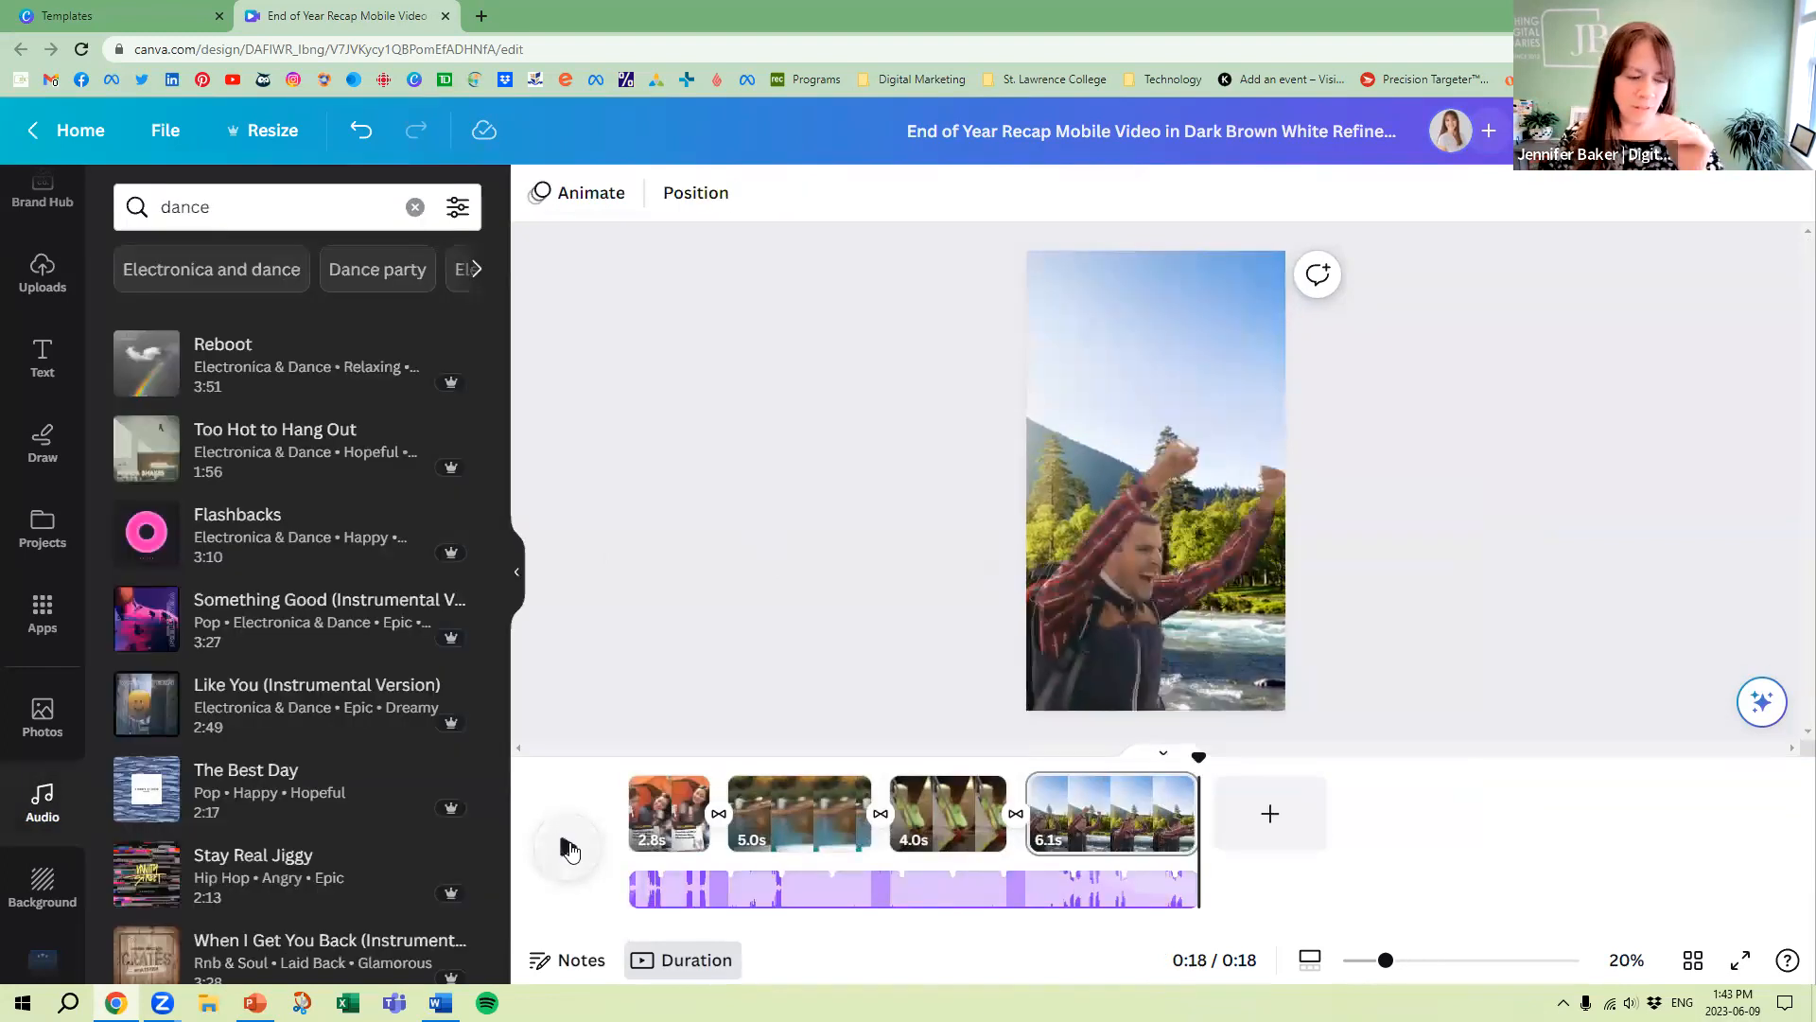
click(569, 846)
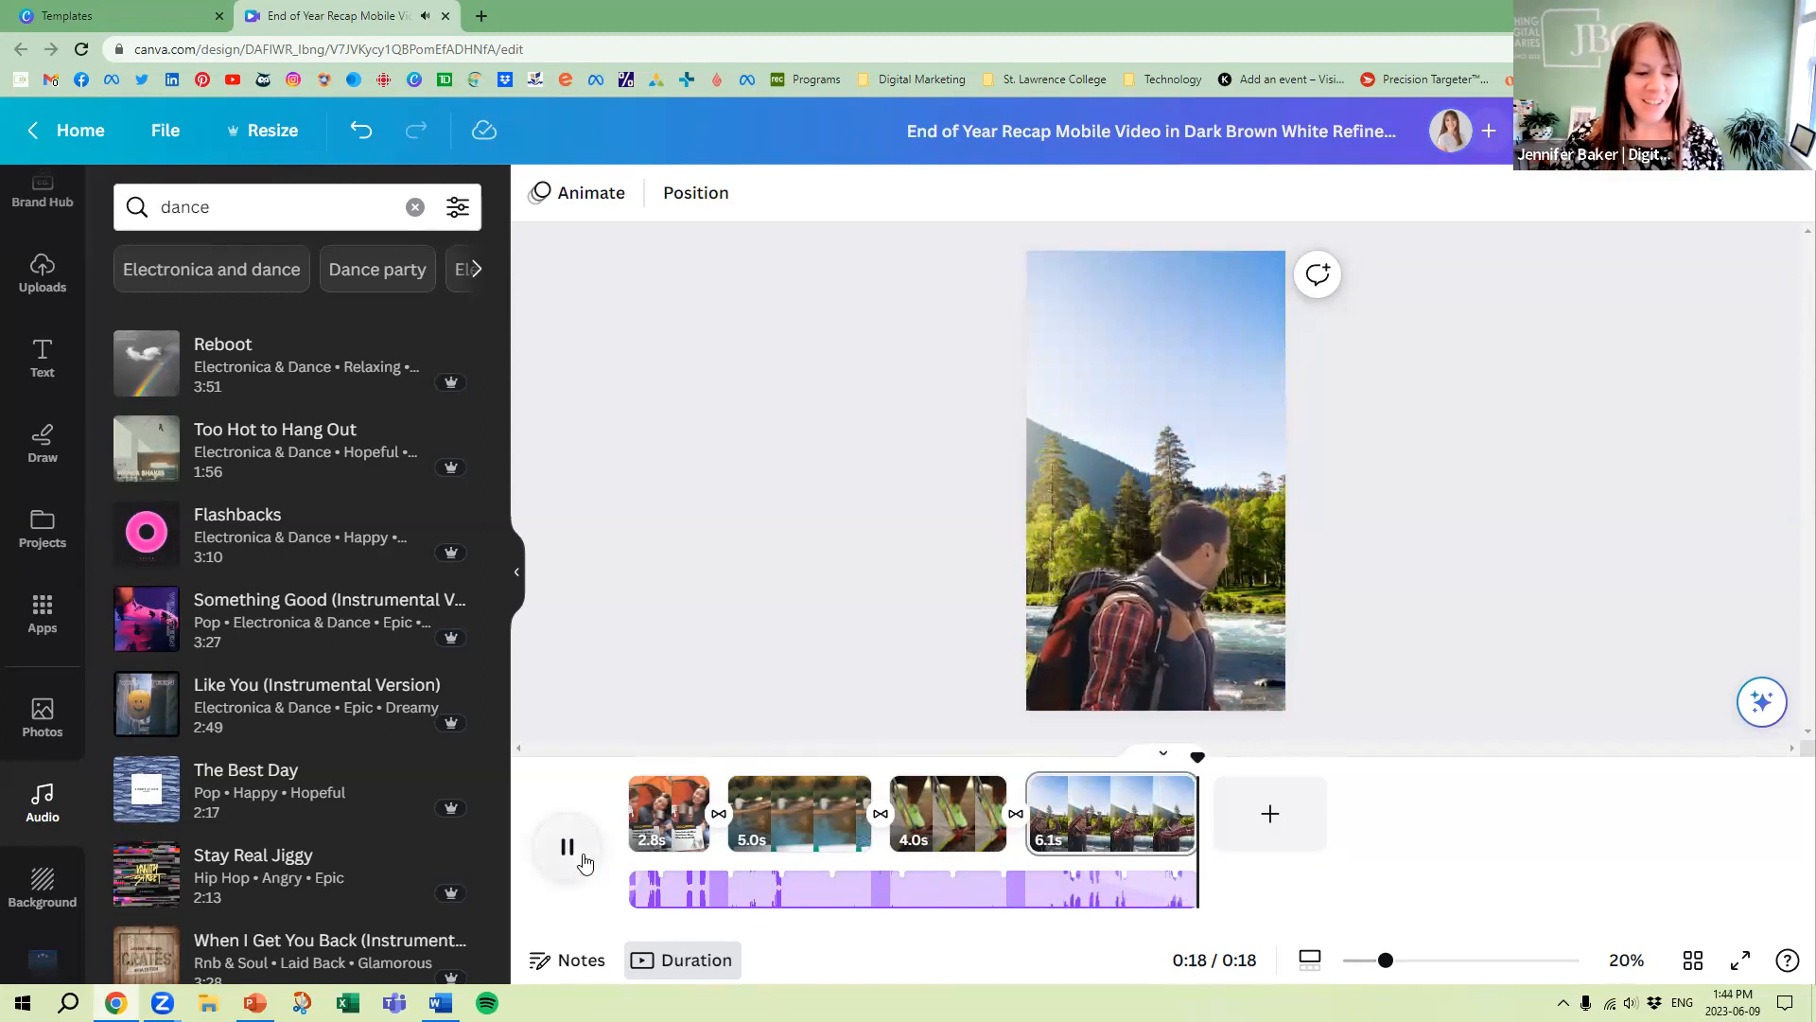
click(566, 845)
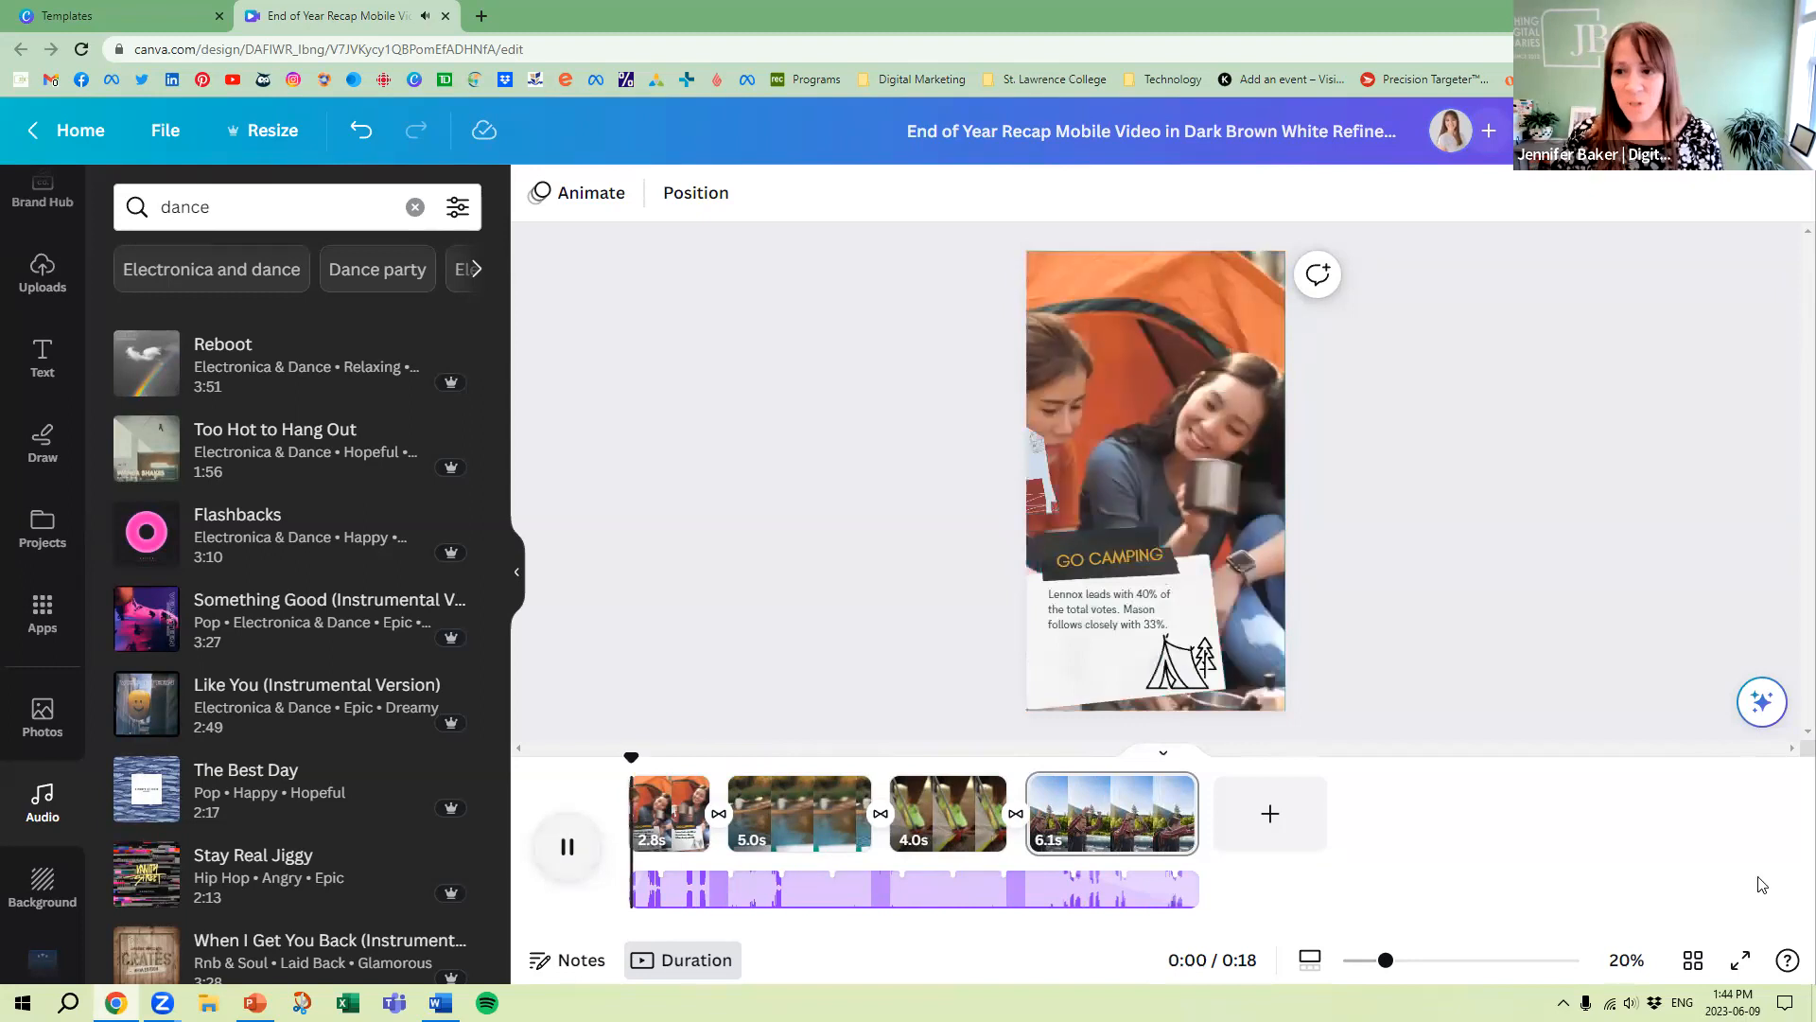
click(567, 845)
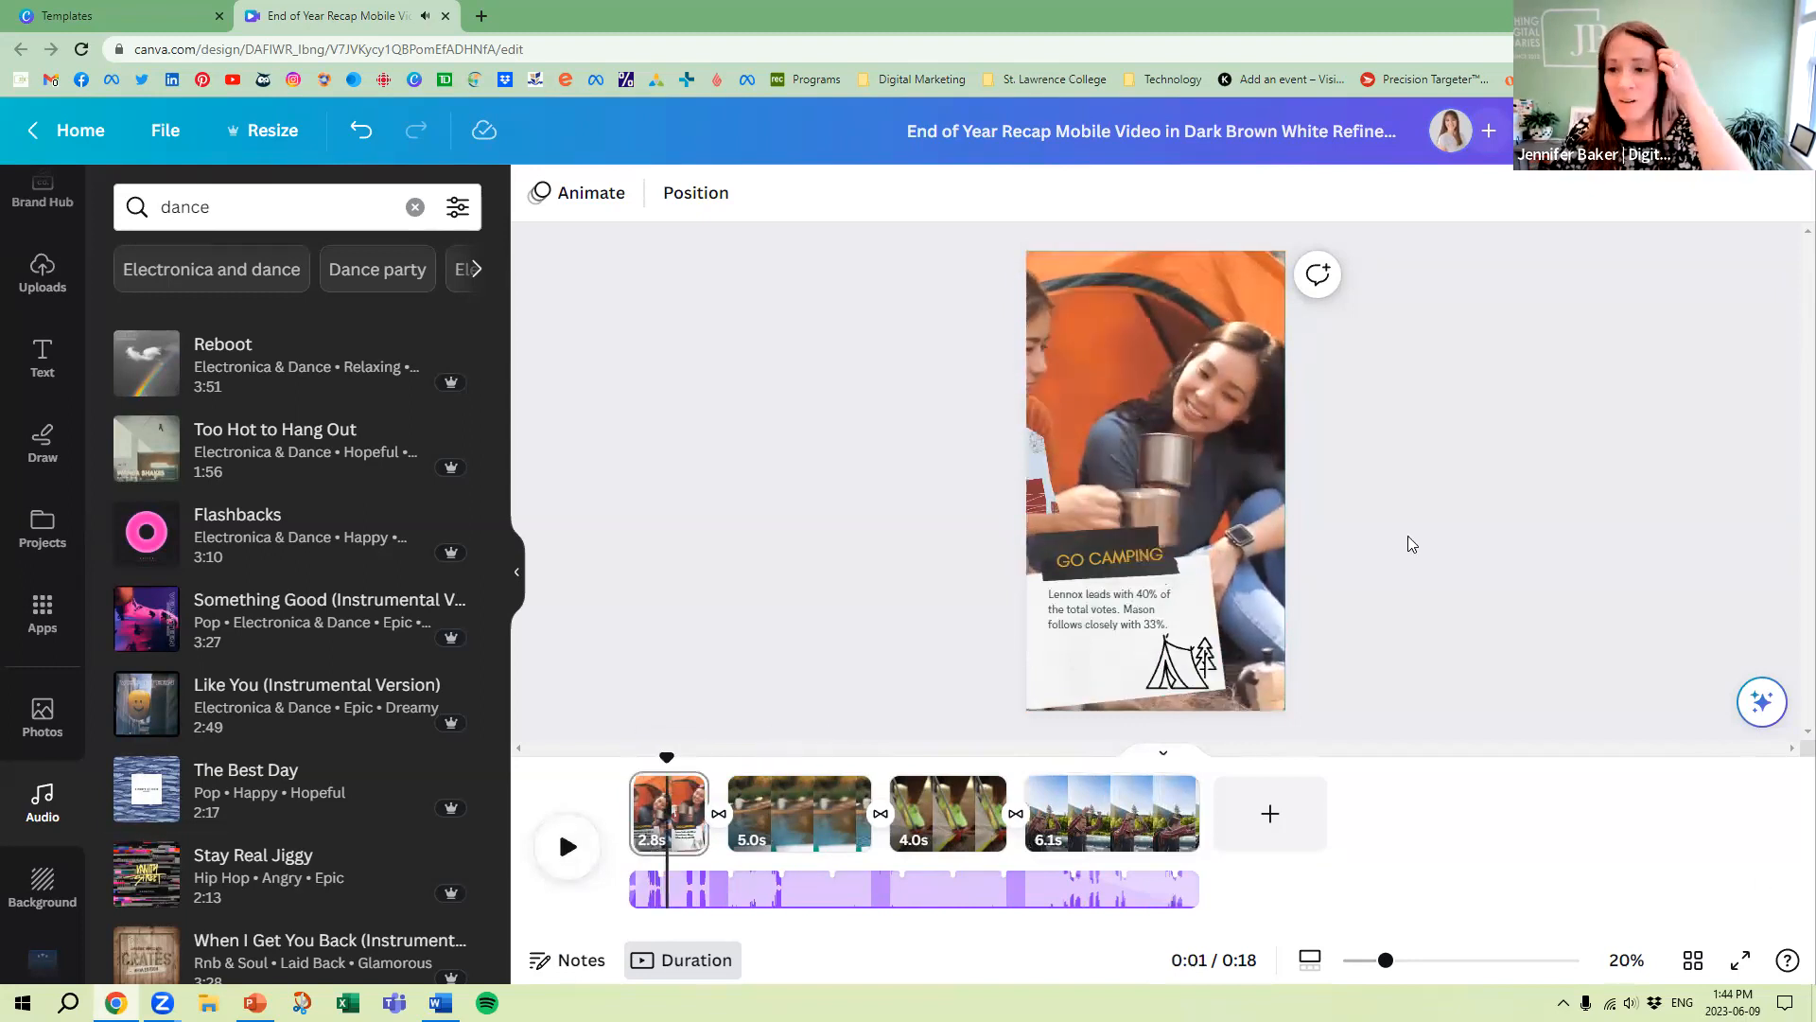
click(1434, 377)
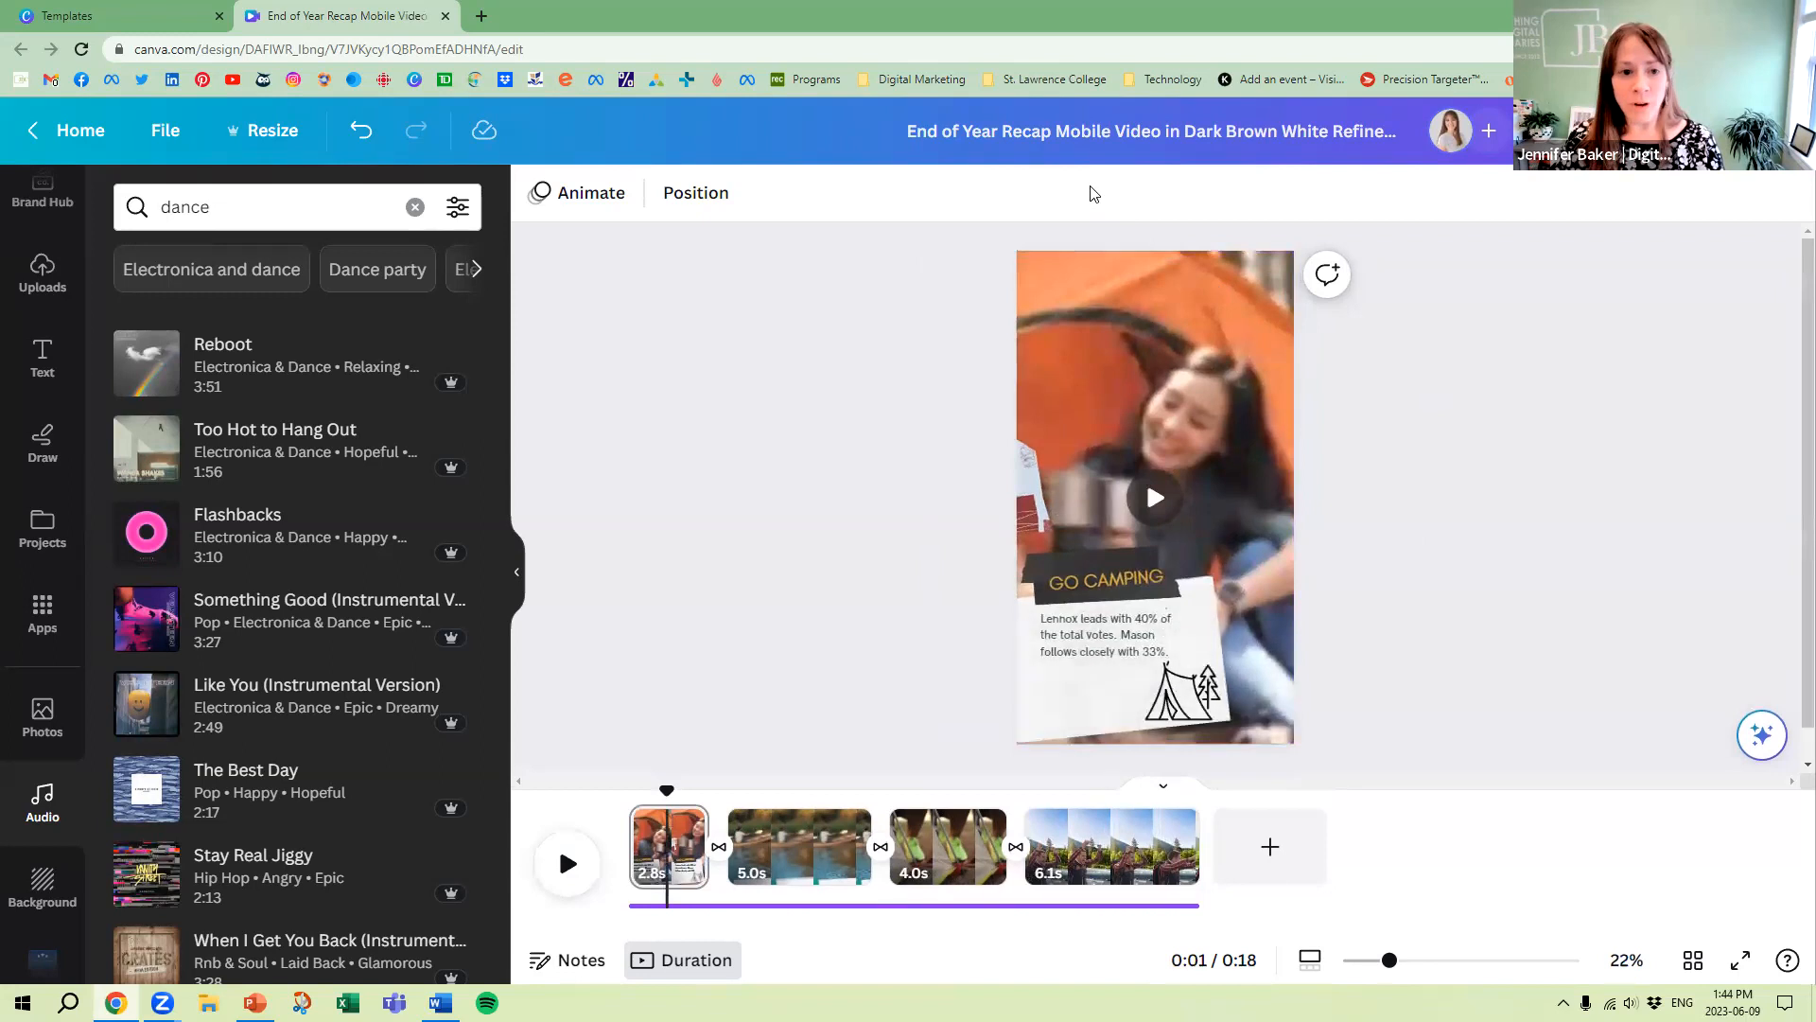
Bring up the Elements library and switch the timeline from page durations to numbered page thumbnails
scroll(50, 267, up, 2)
click(48, 287)
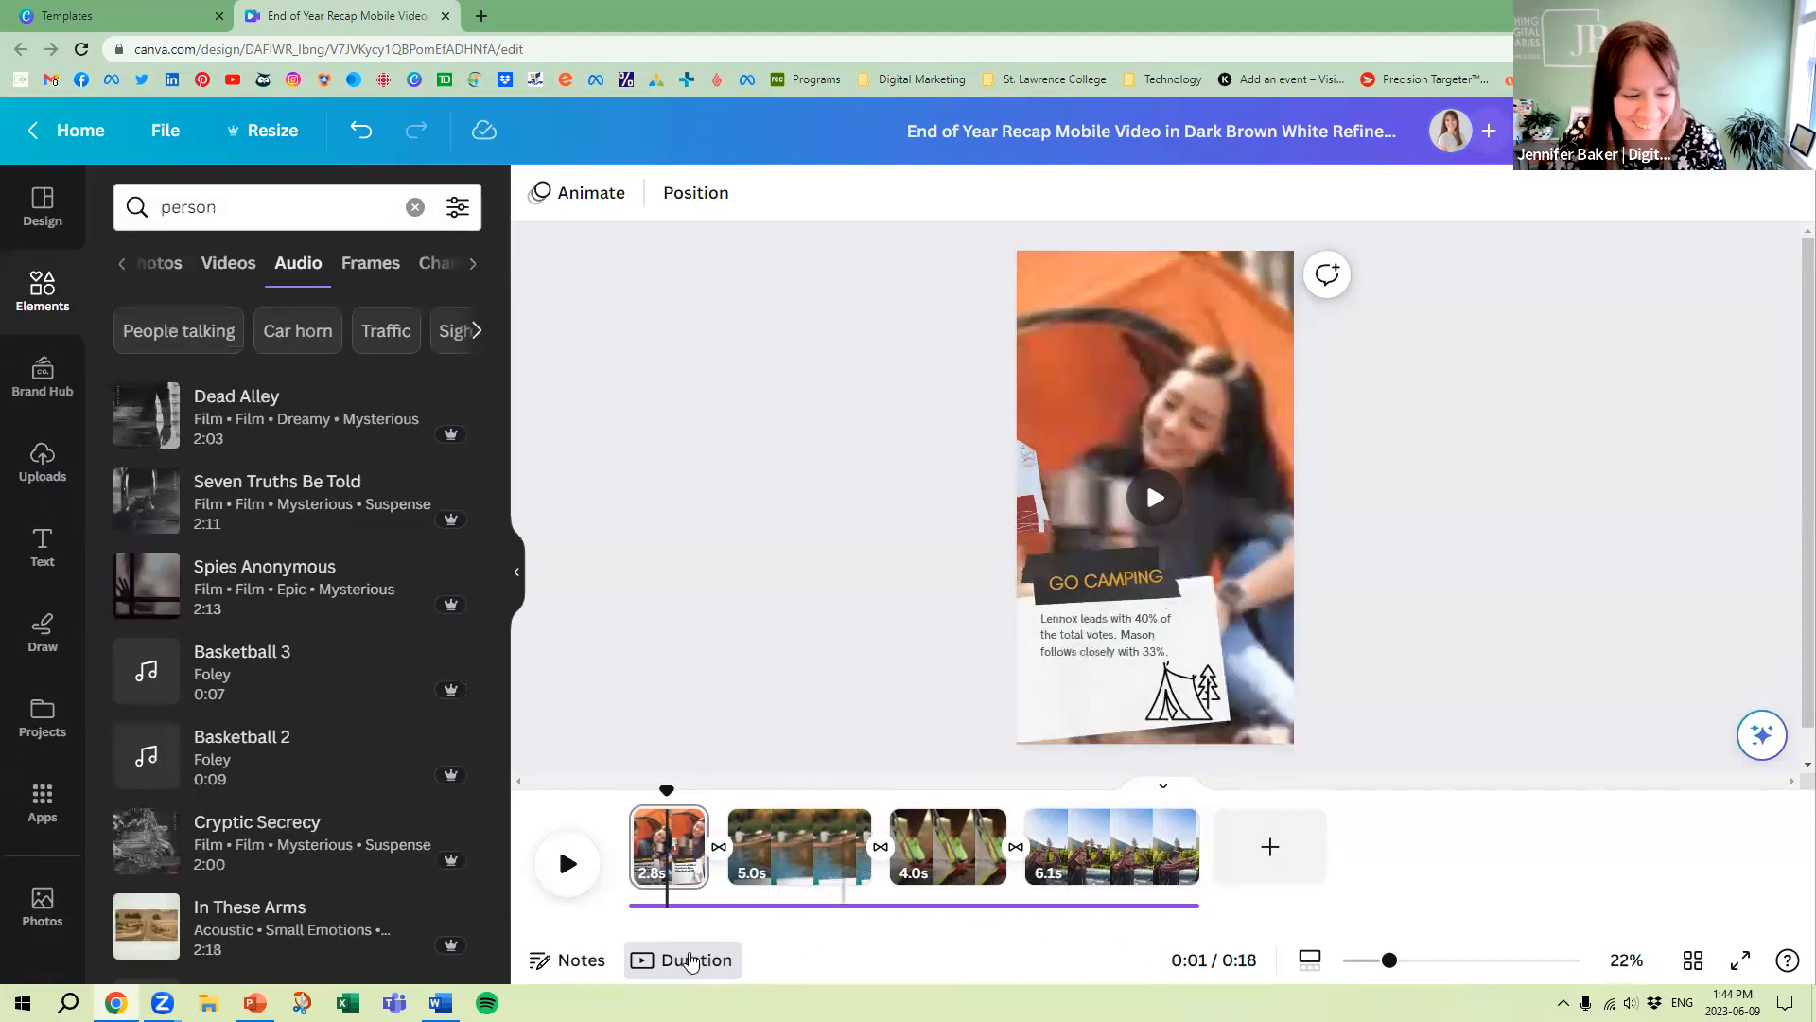
click(693, 960)
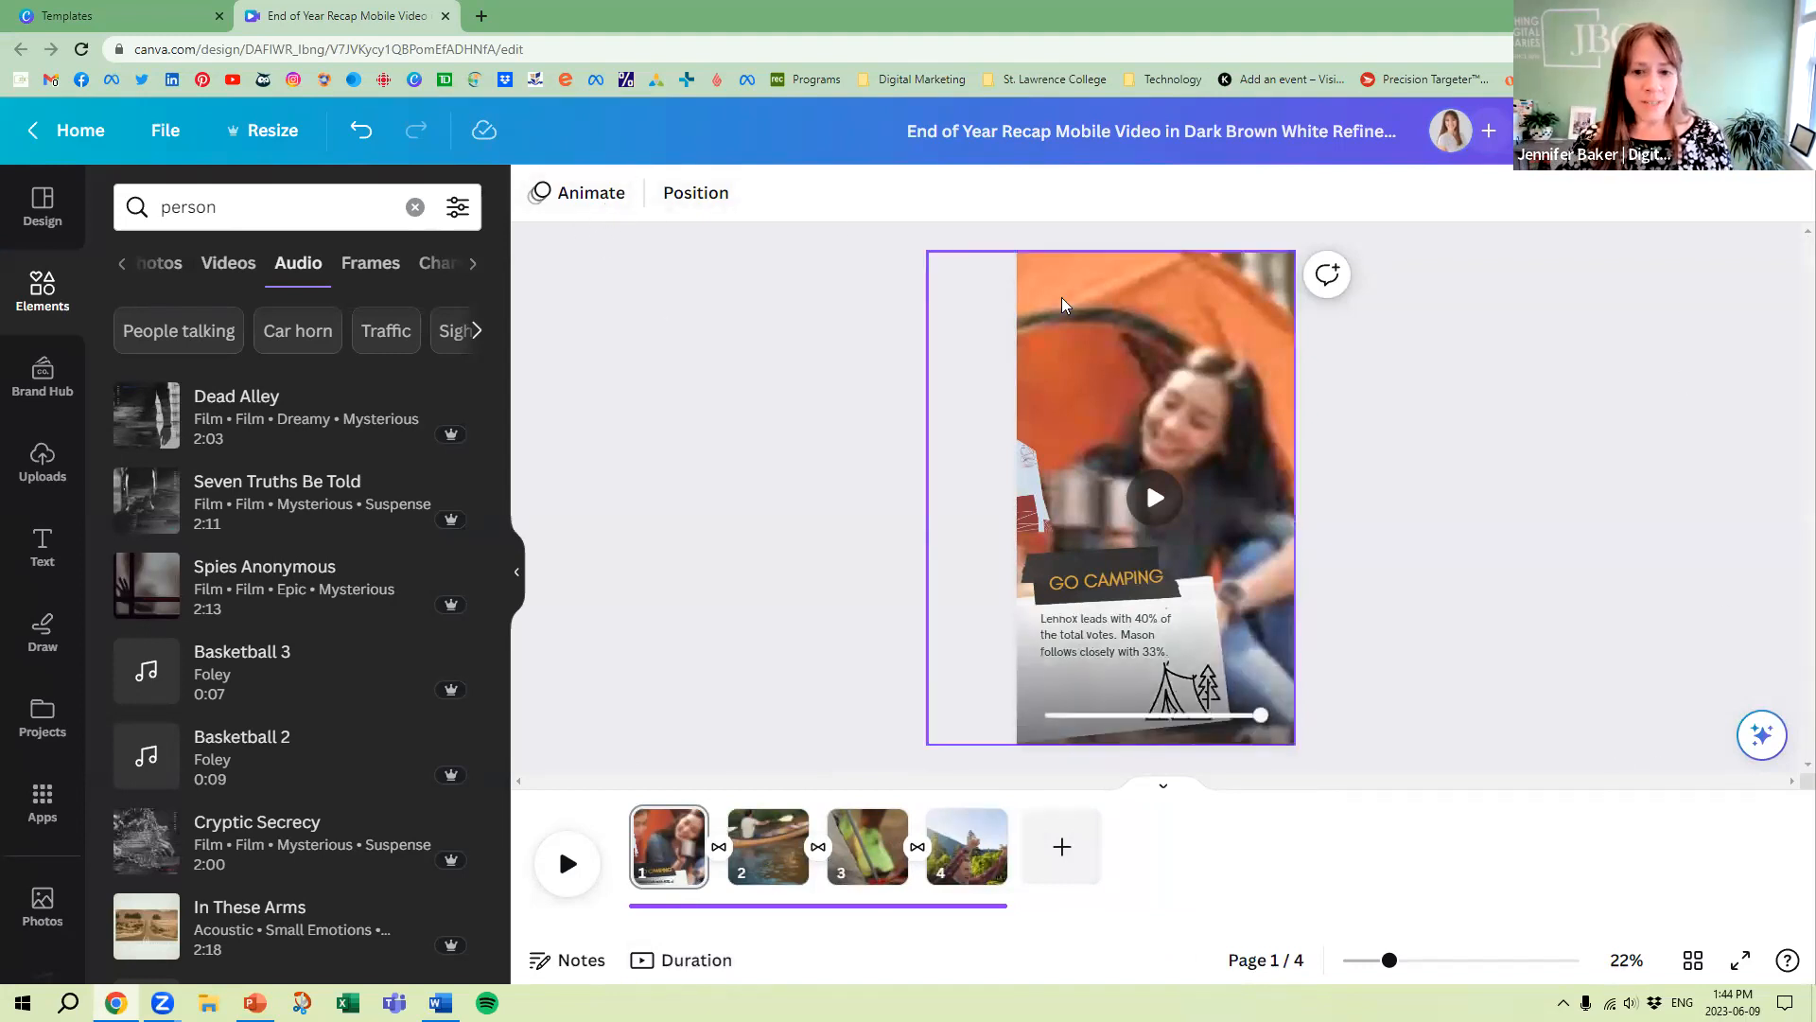
Download the design as an MP4 Video at 1080p (HD) with all four pages in one file
click(1698, 131)
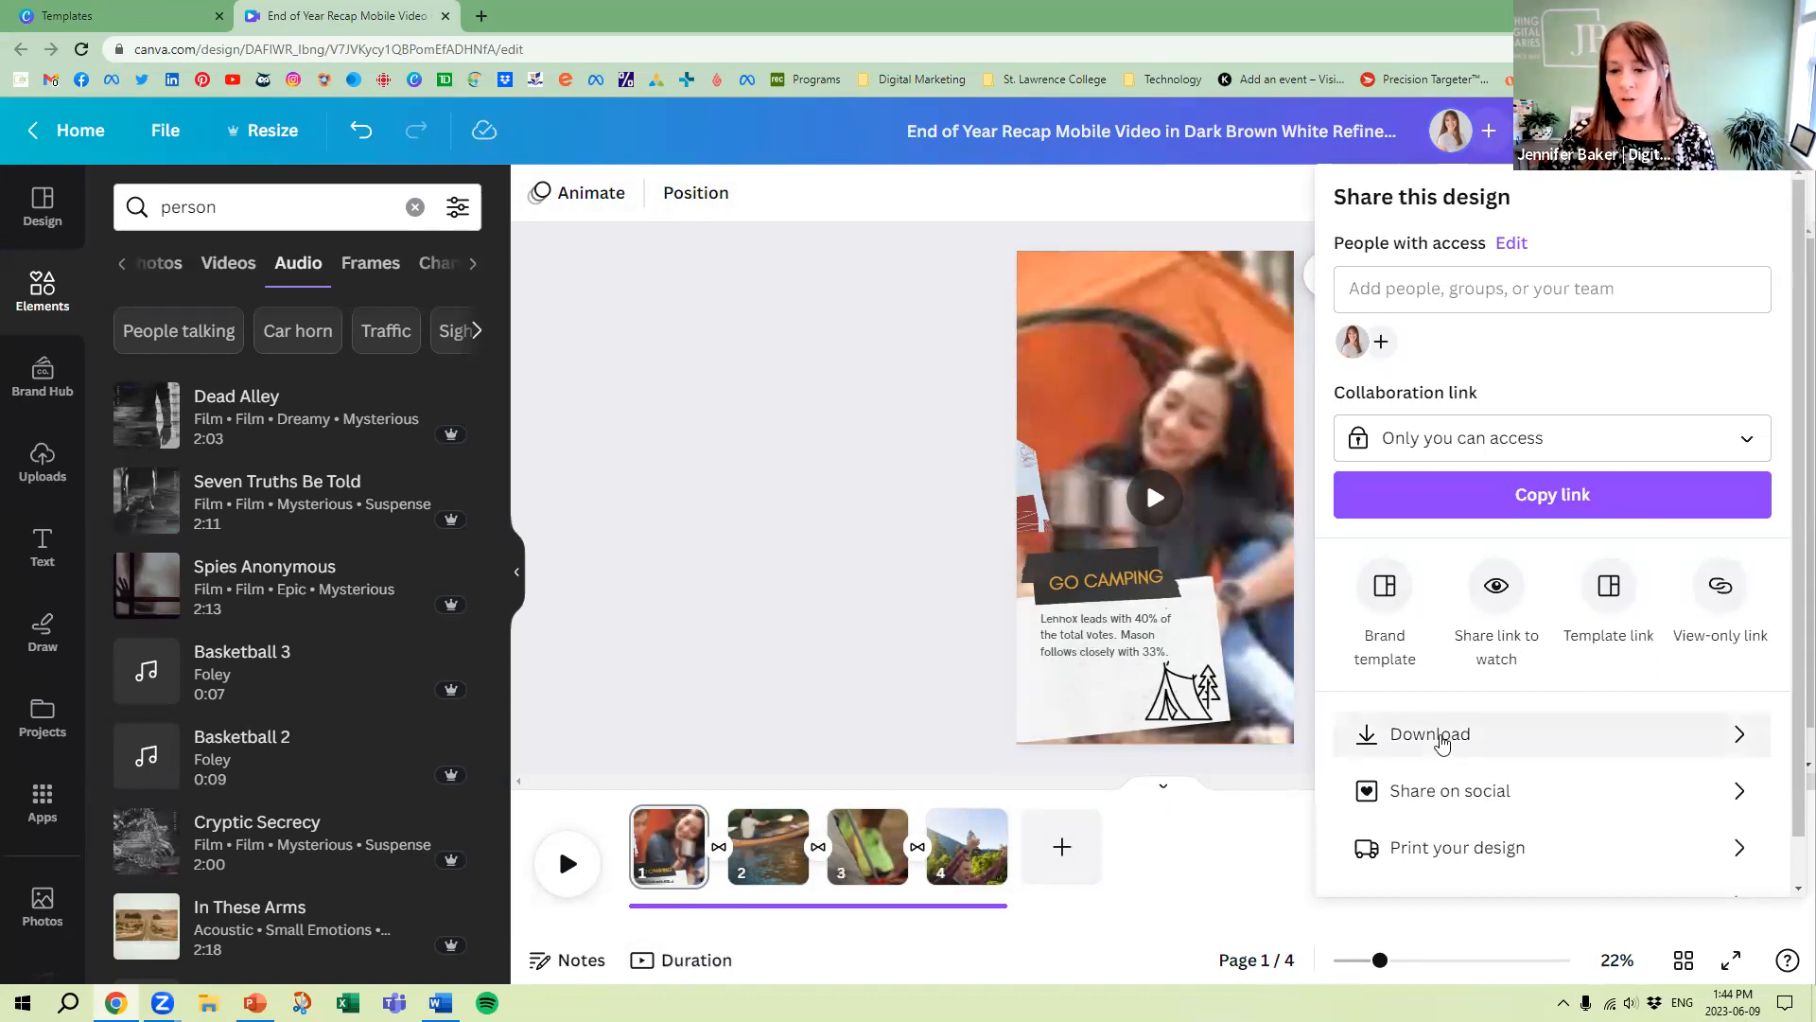
click(1442, 743)
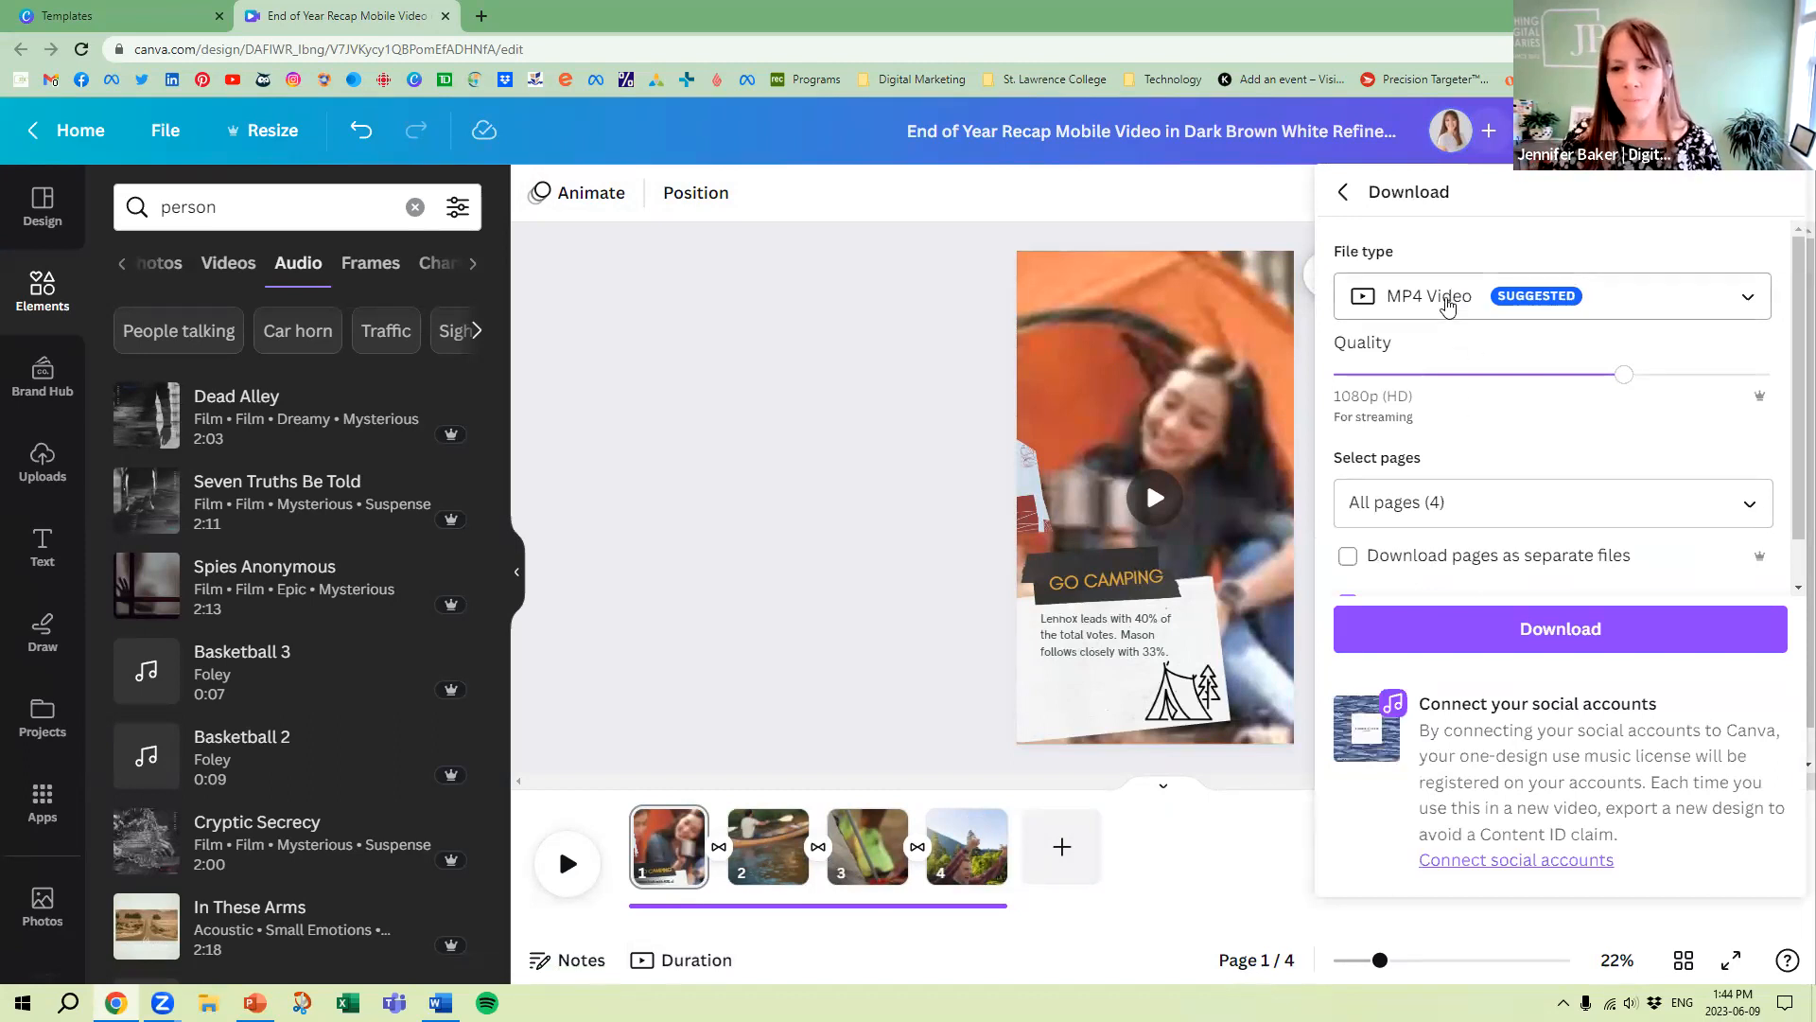
click(1448, 306)
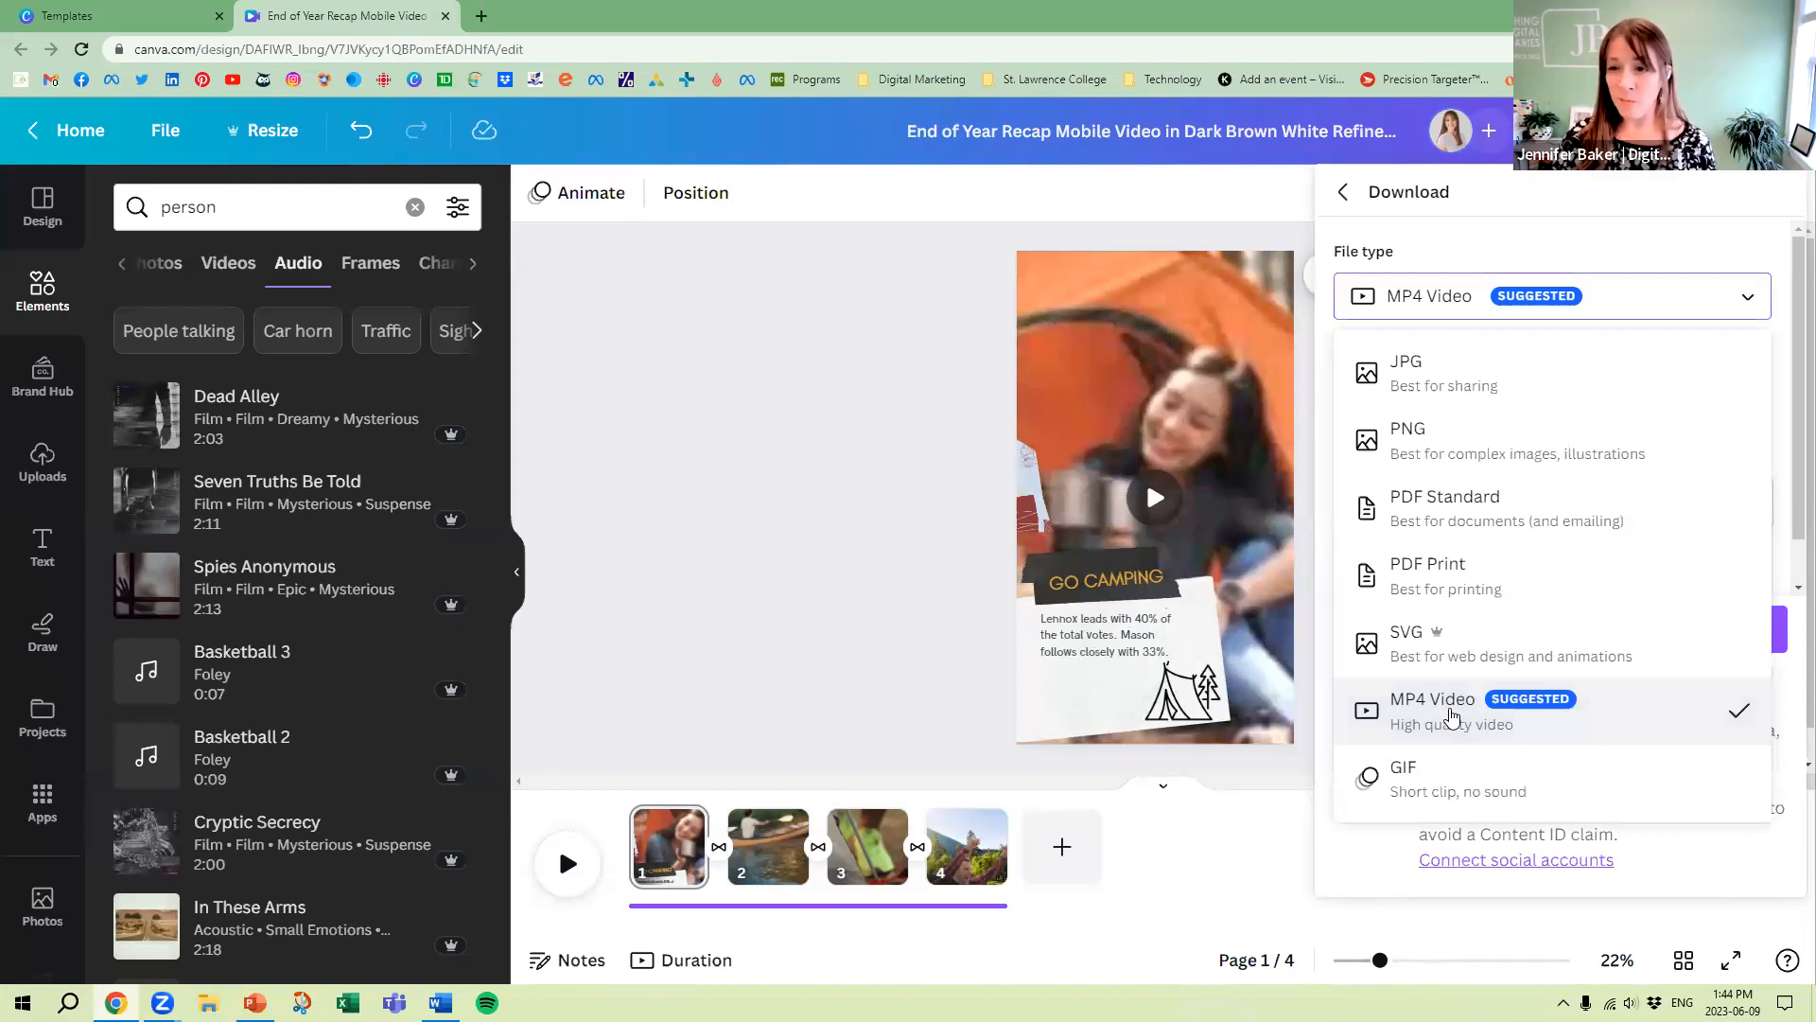
click(1452, 714)
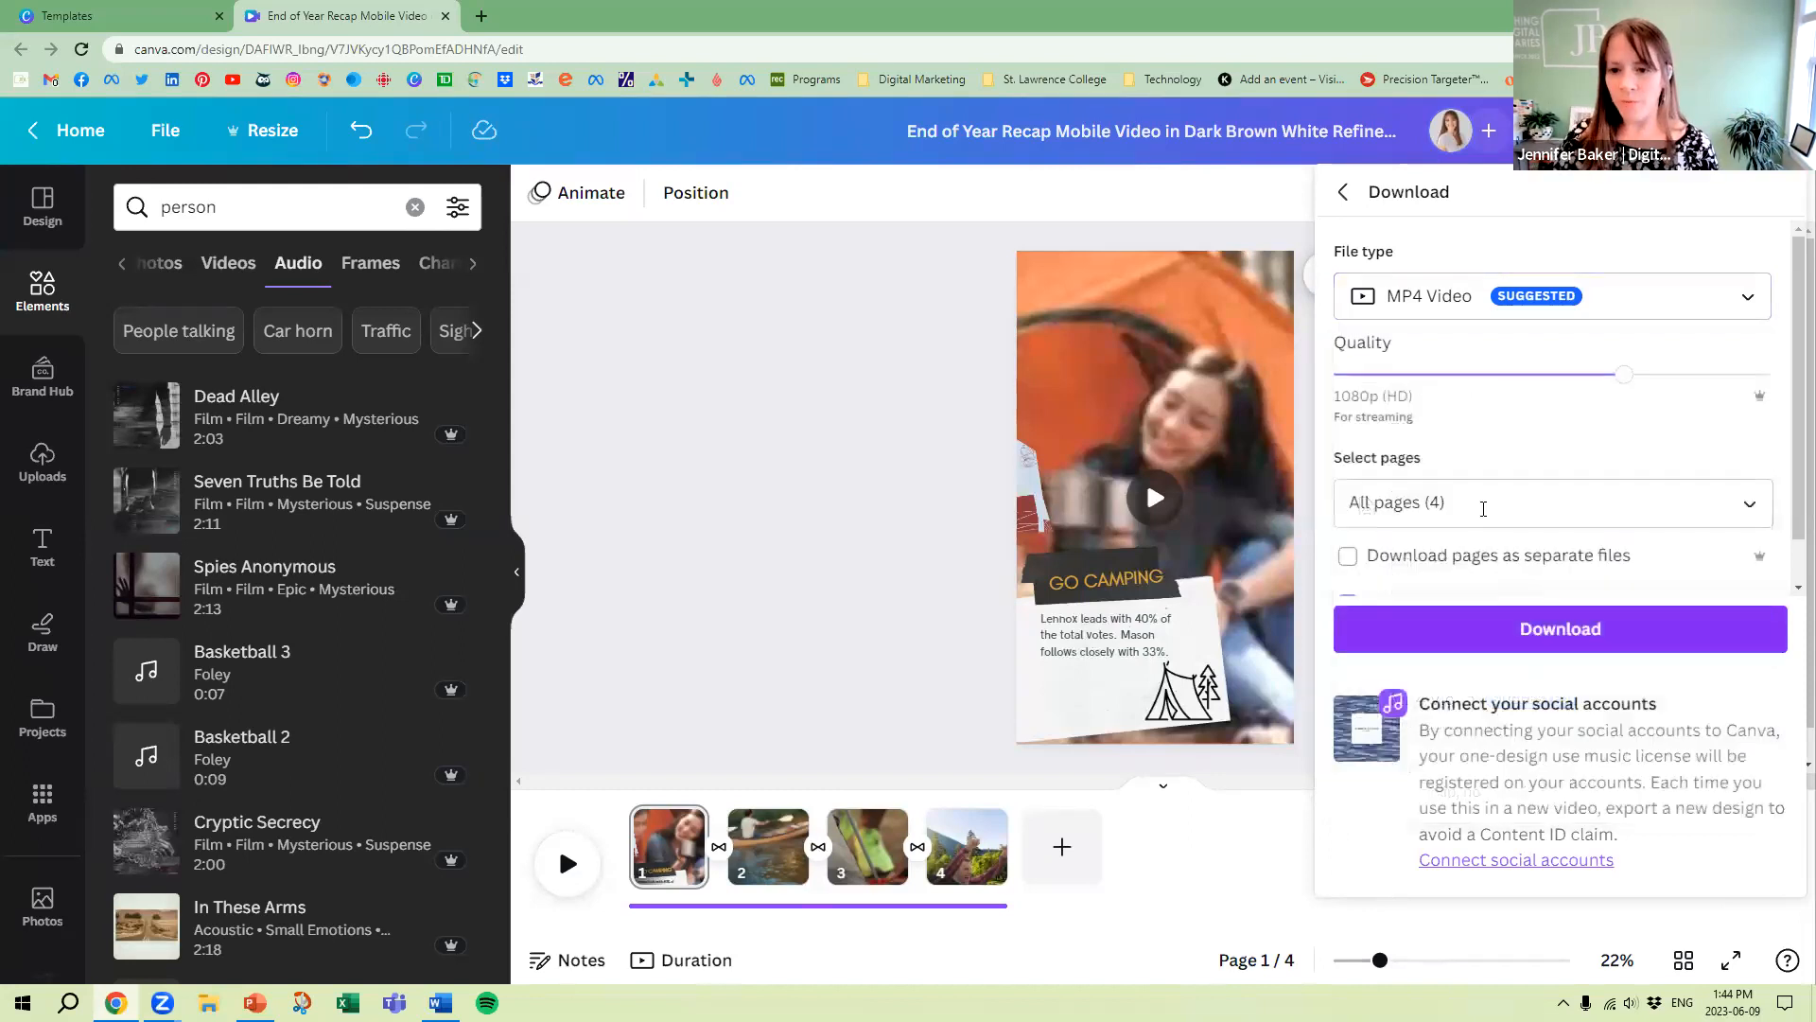
click(1482, 509)
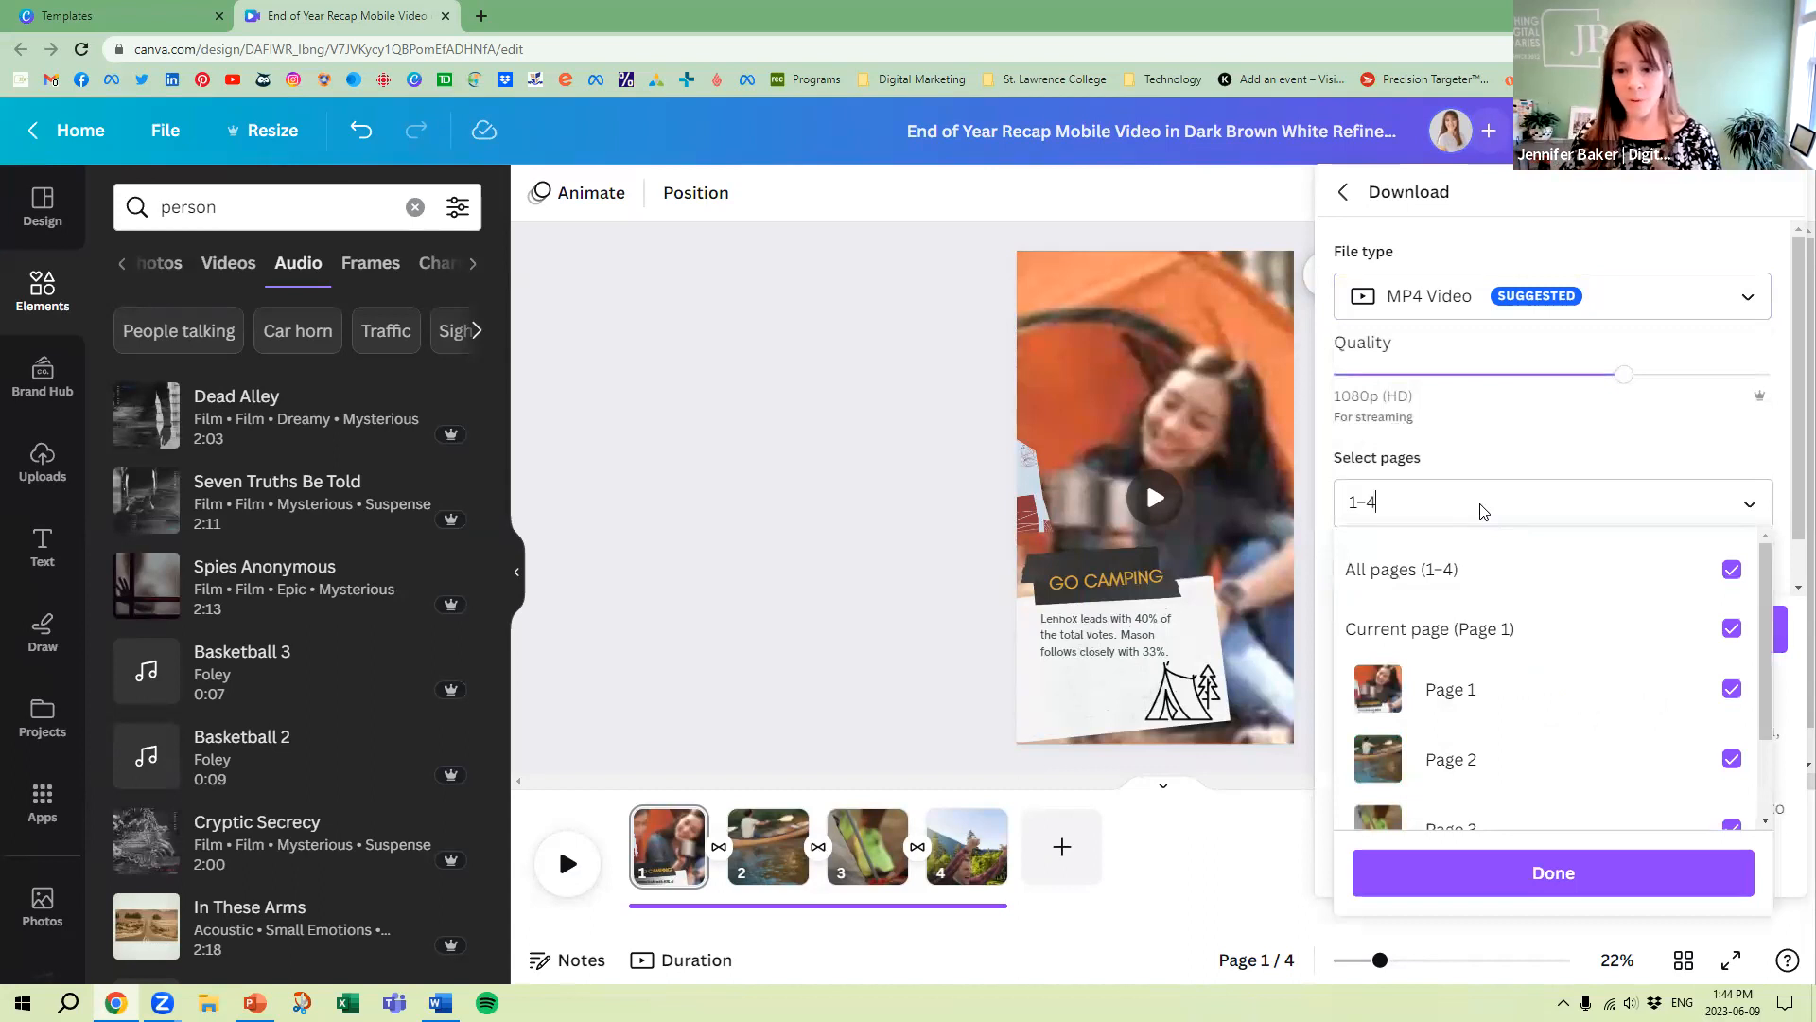
scroll(1573, 783, down, 2)
click(1556, 874)
scroll(1566, 478, down, 1)
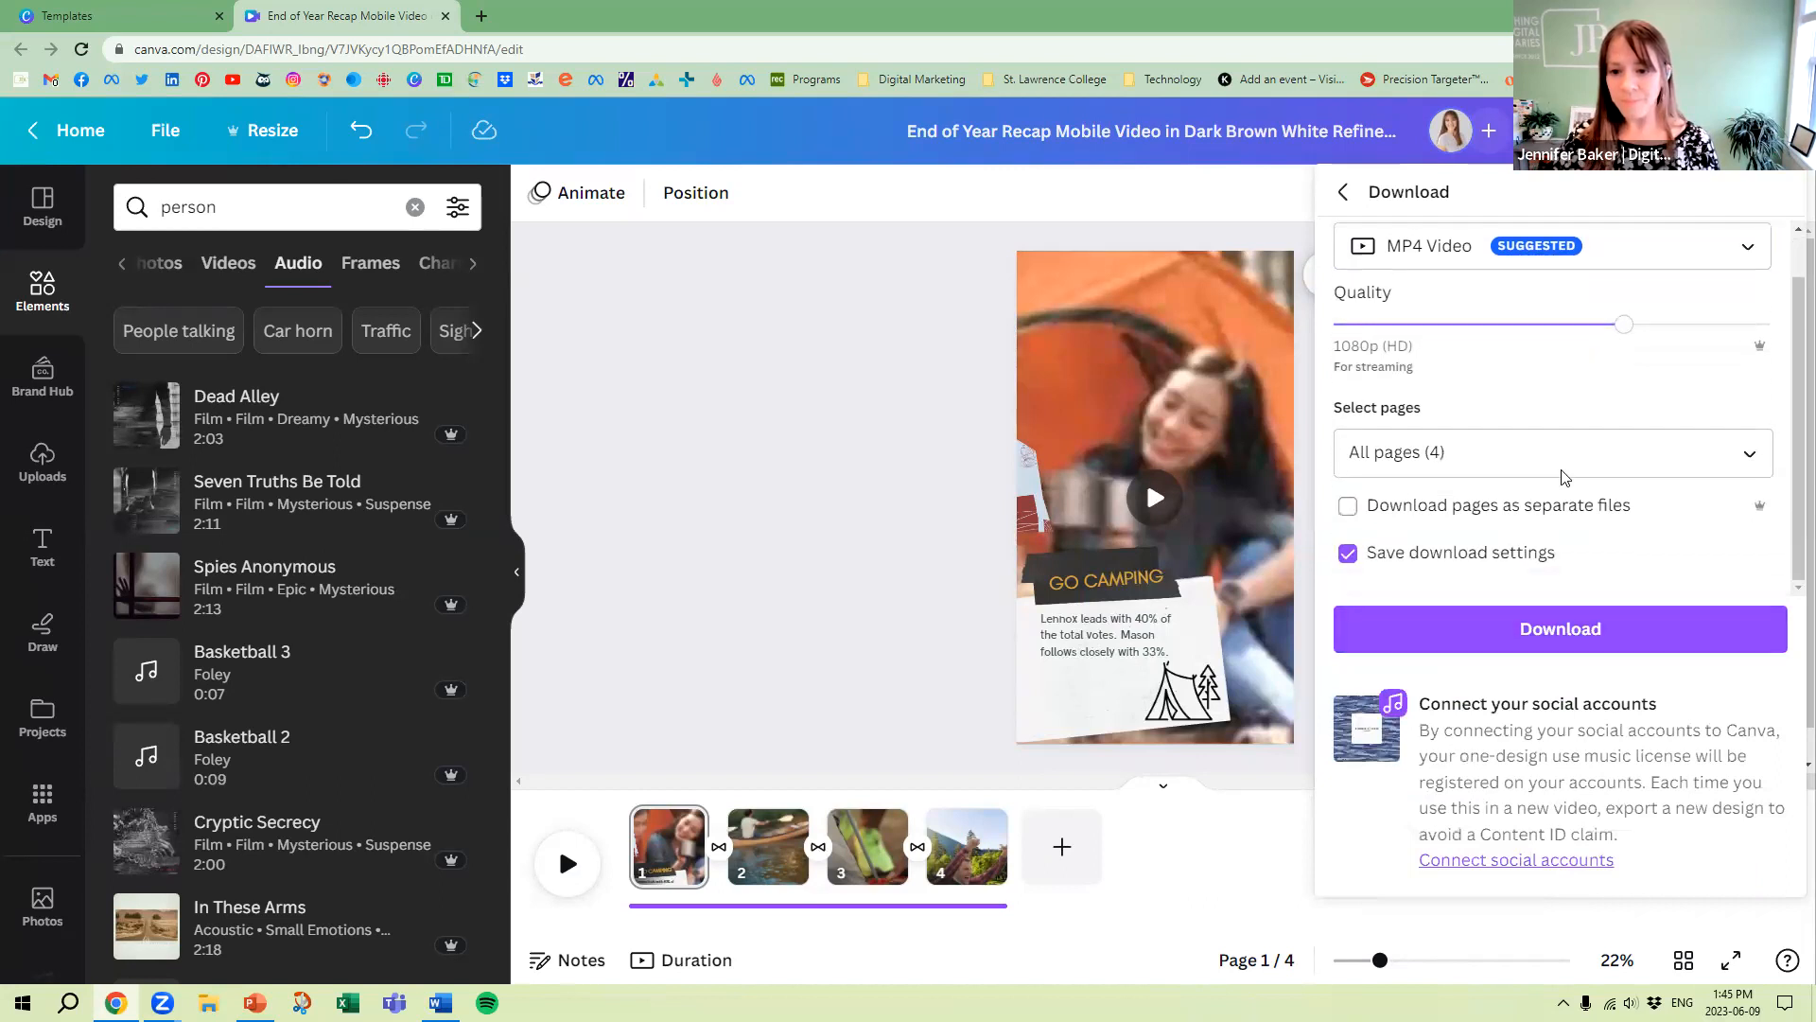
click(1575, 643)
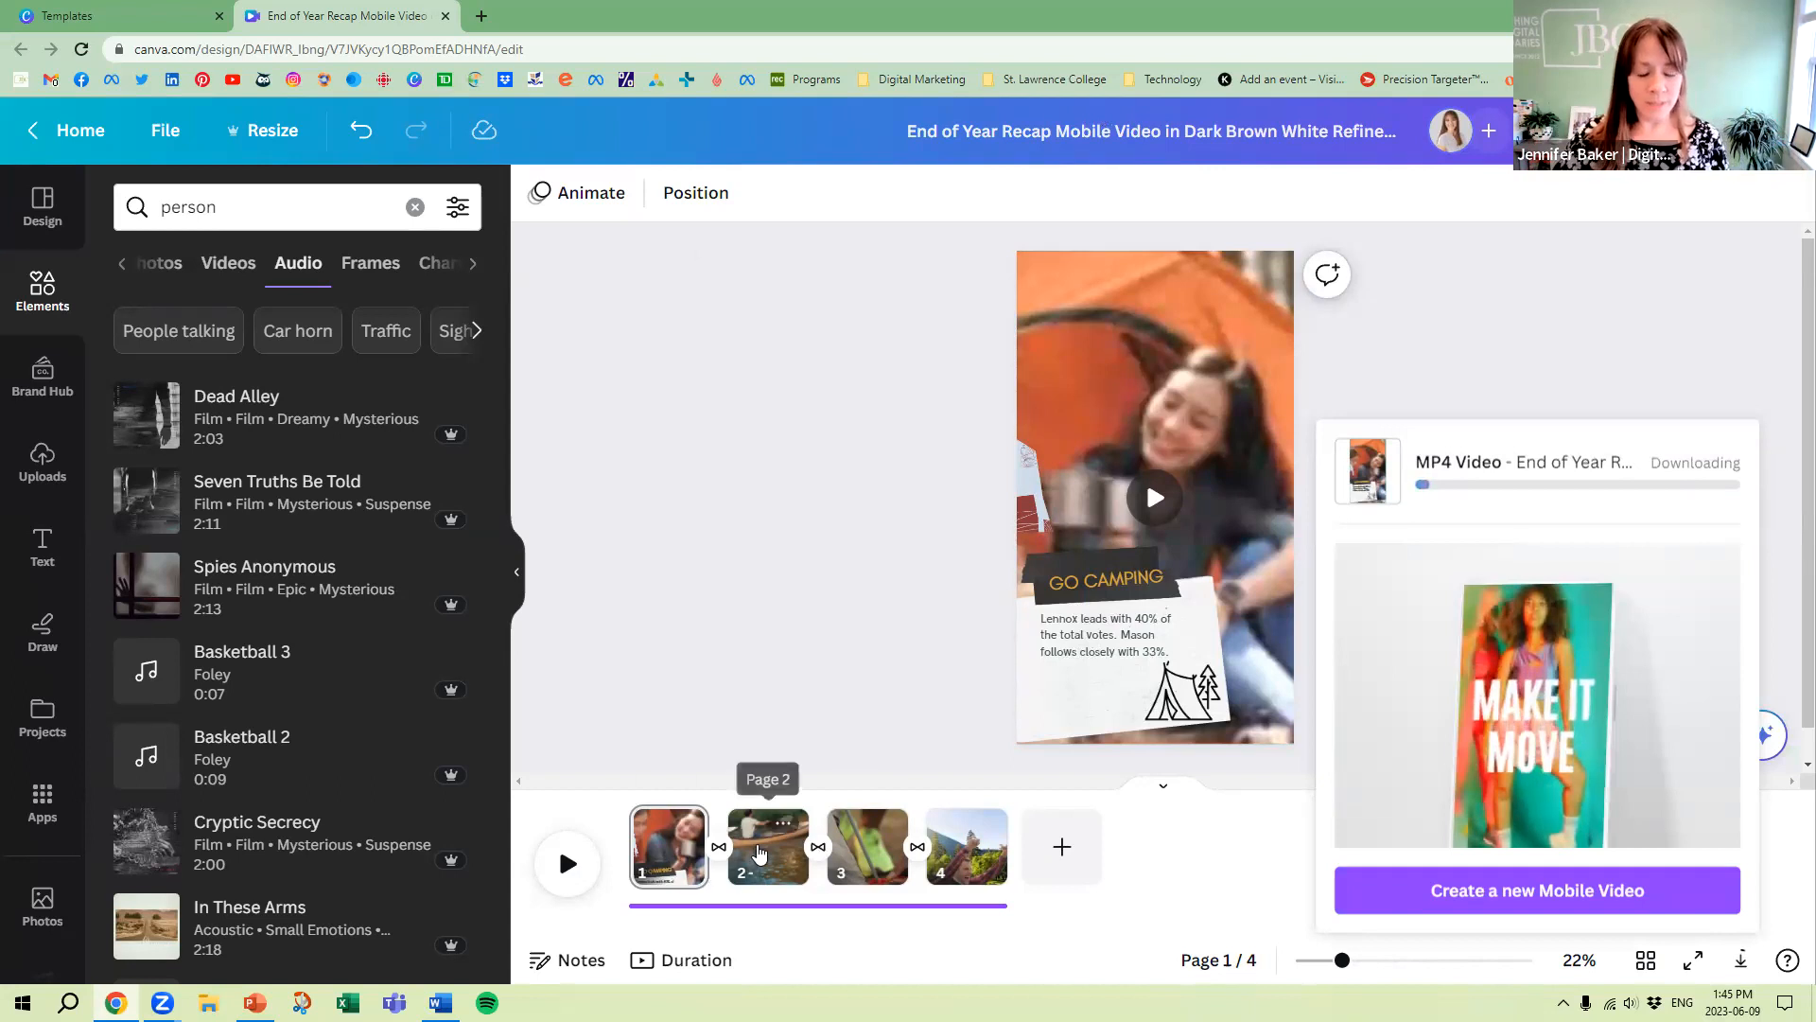
Select the canoe page and choose PNG as the file type for a new download
click(760, 854)
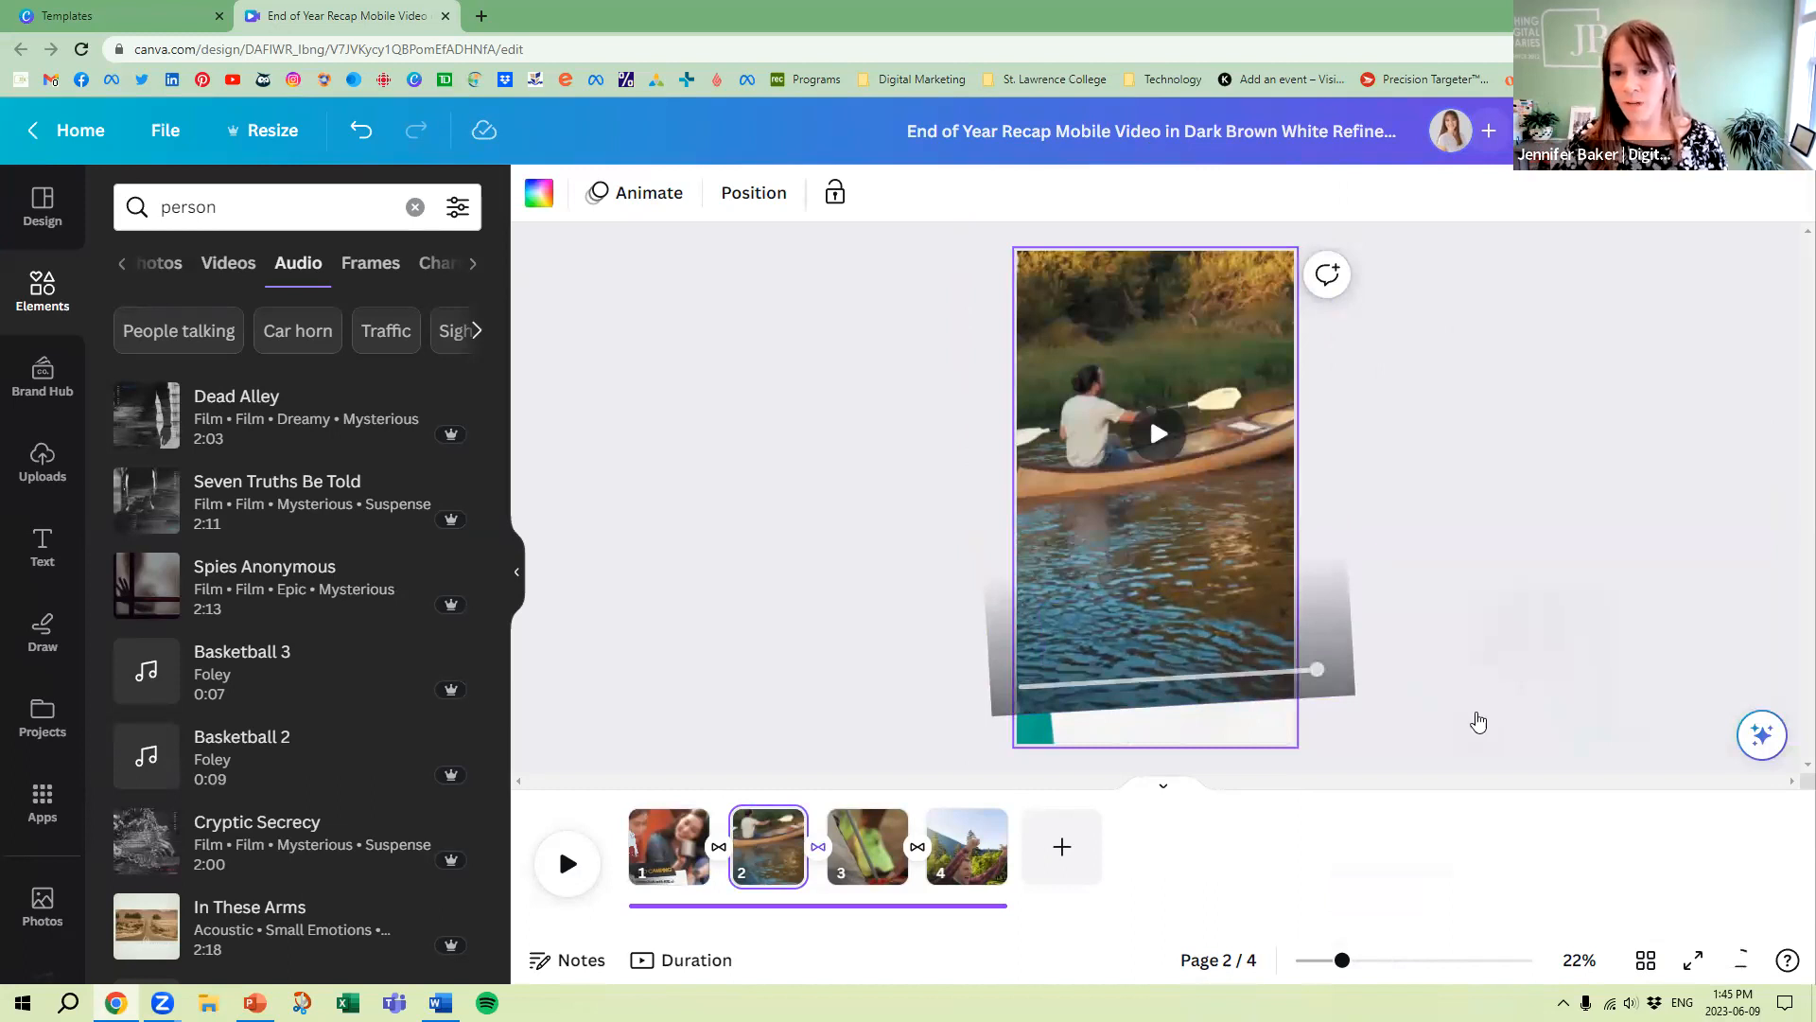
click(1499, 735)
click(1433, 298)
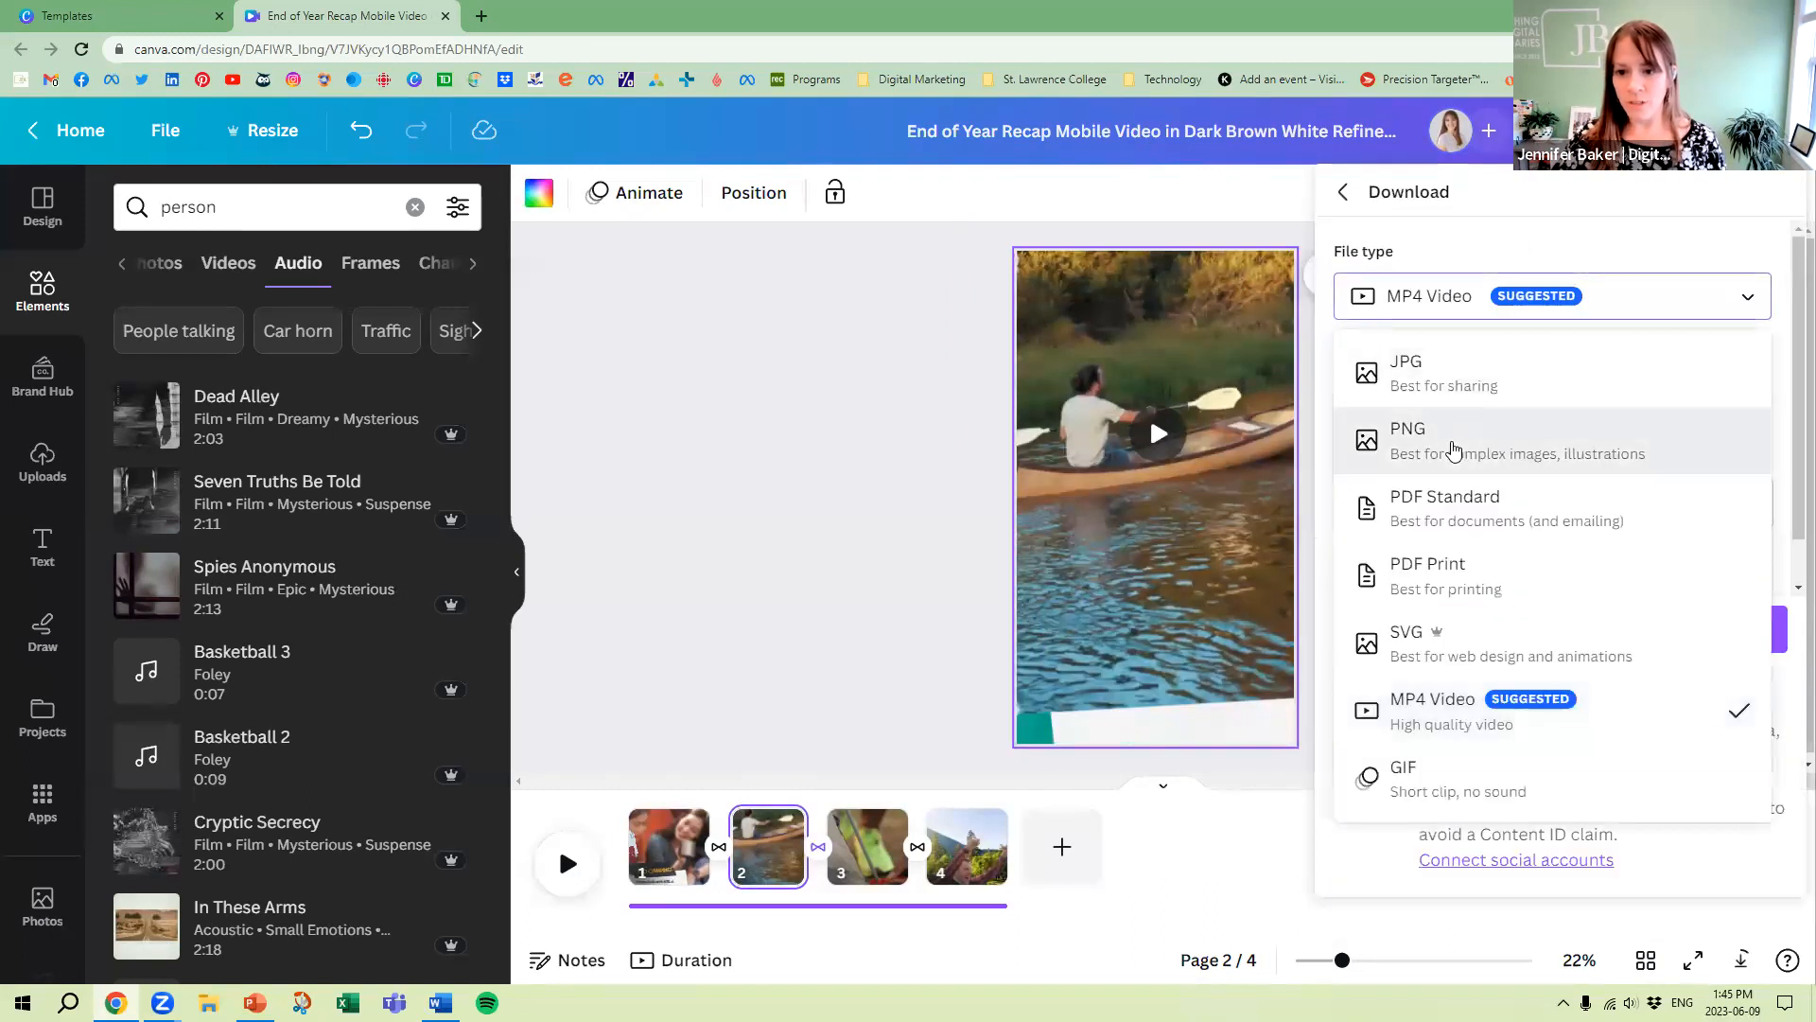
click(1454, 450)
Limit the PNG download to page 2 only and download it
click(1488, 562)
click(1450, 304)
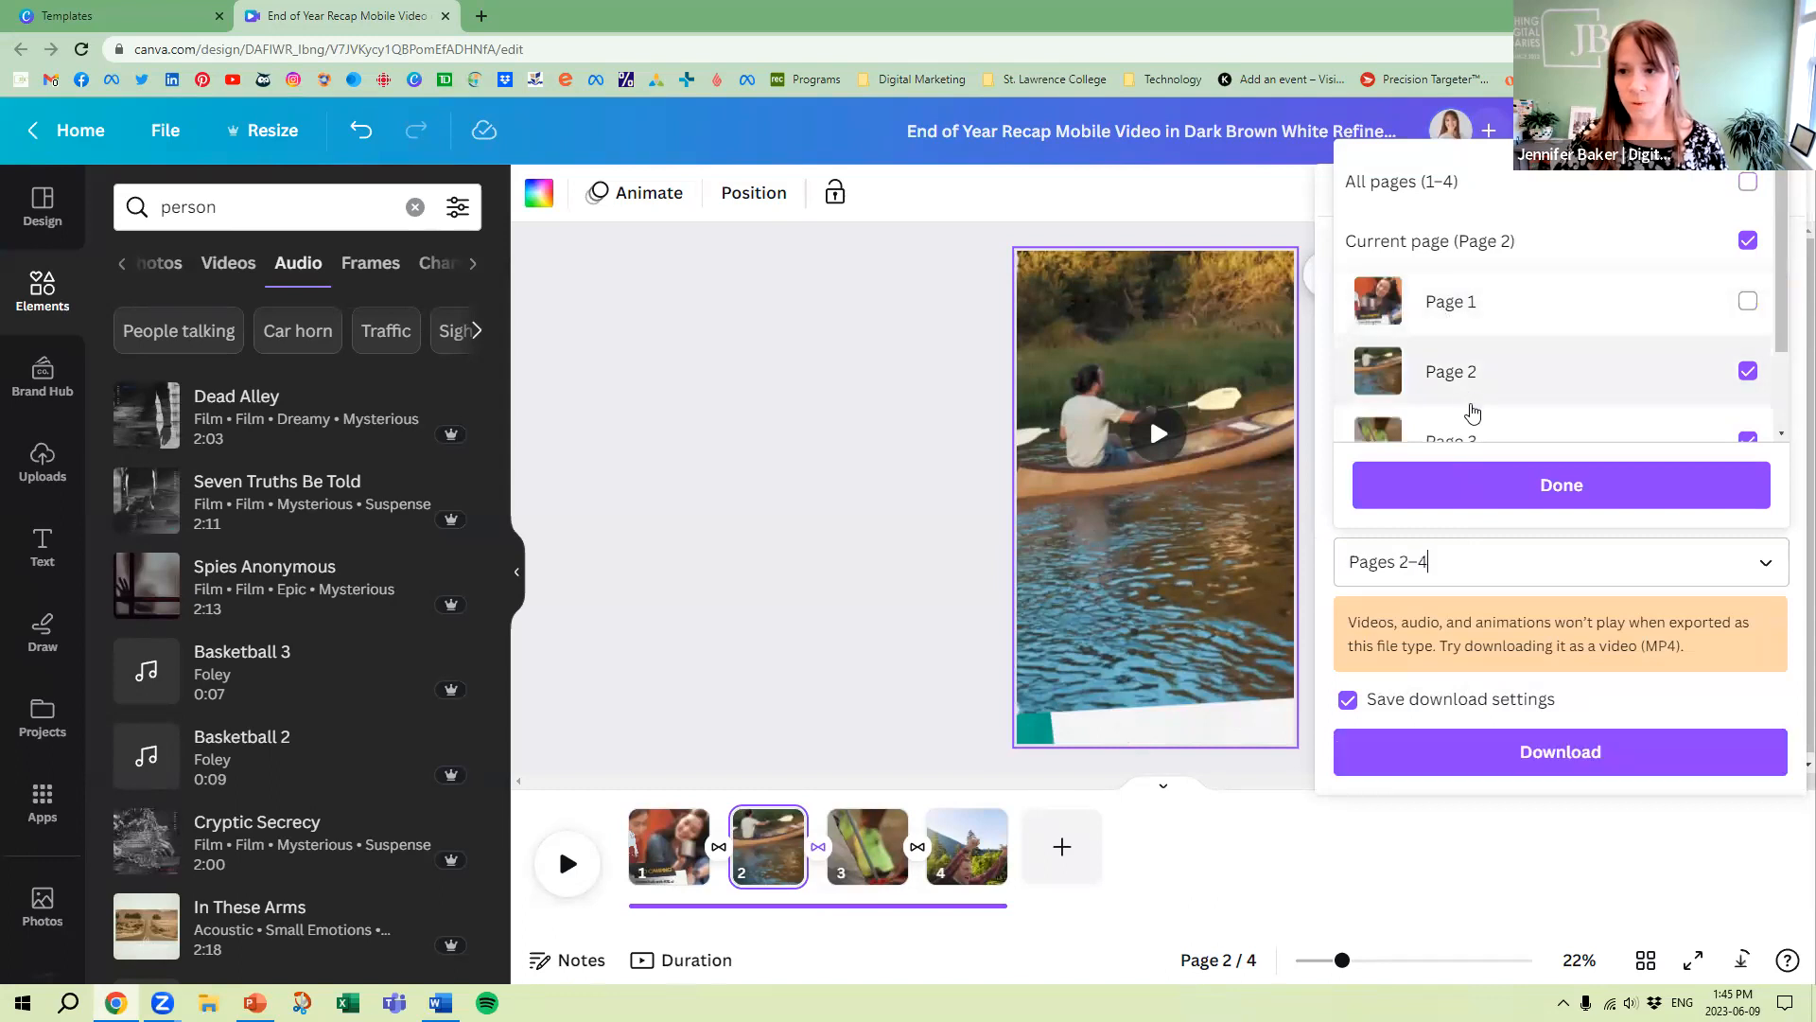
click(1482, 242)
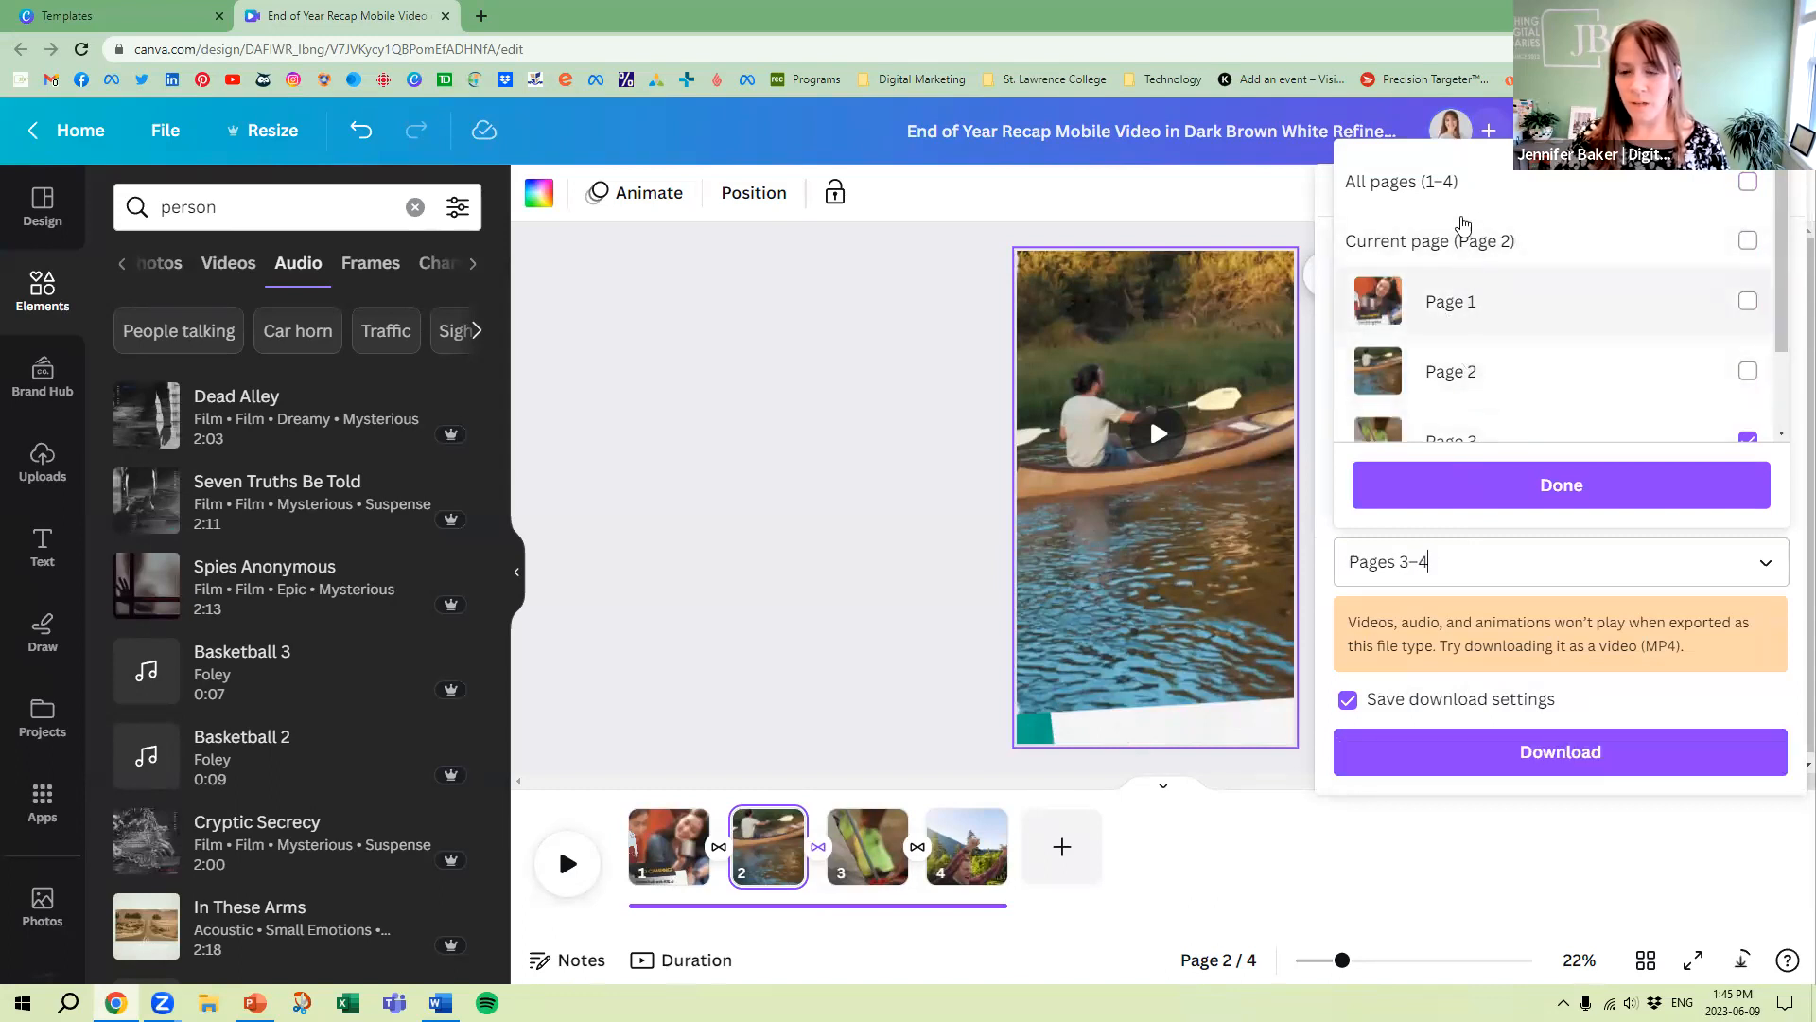
click(1456, 183)
click(1457, 183)
click(1466, 367)
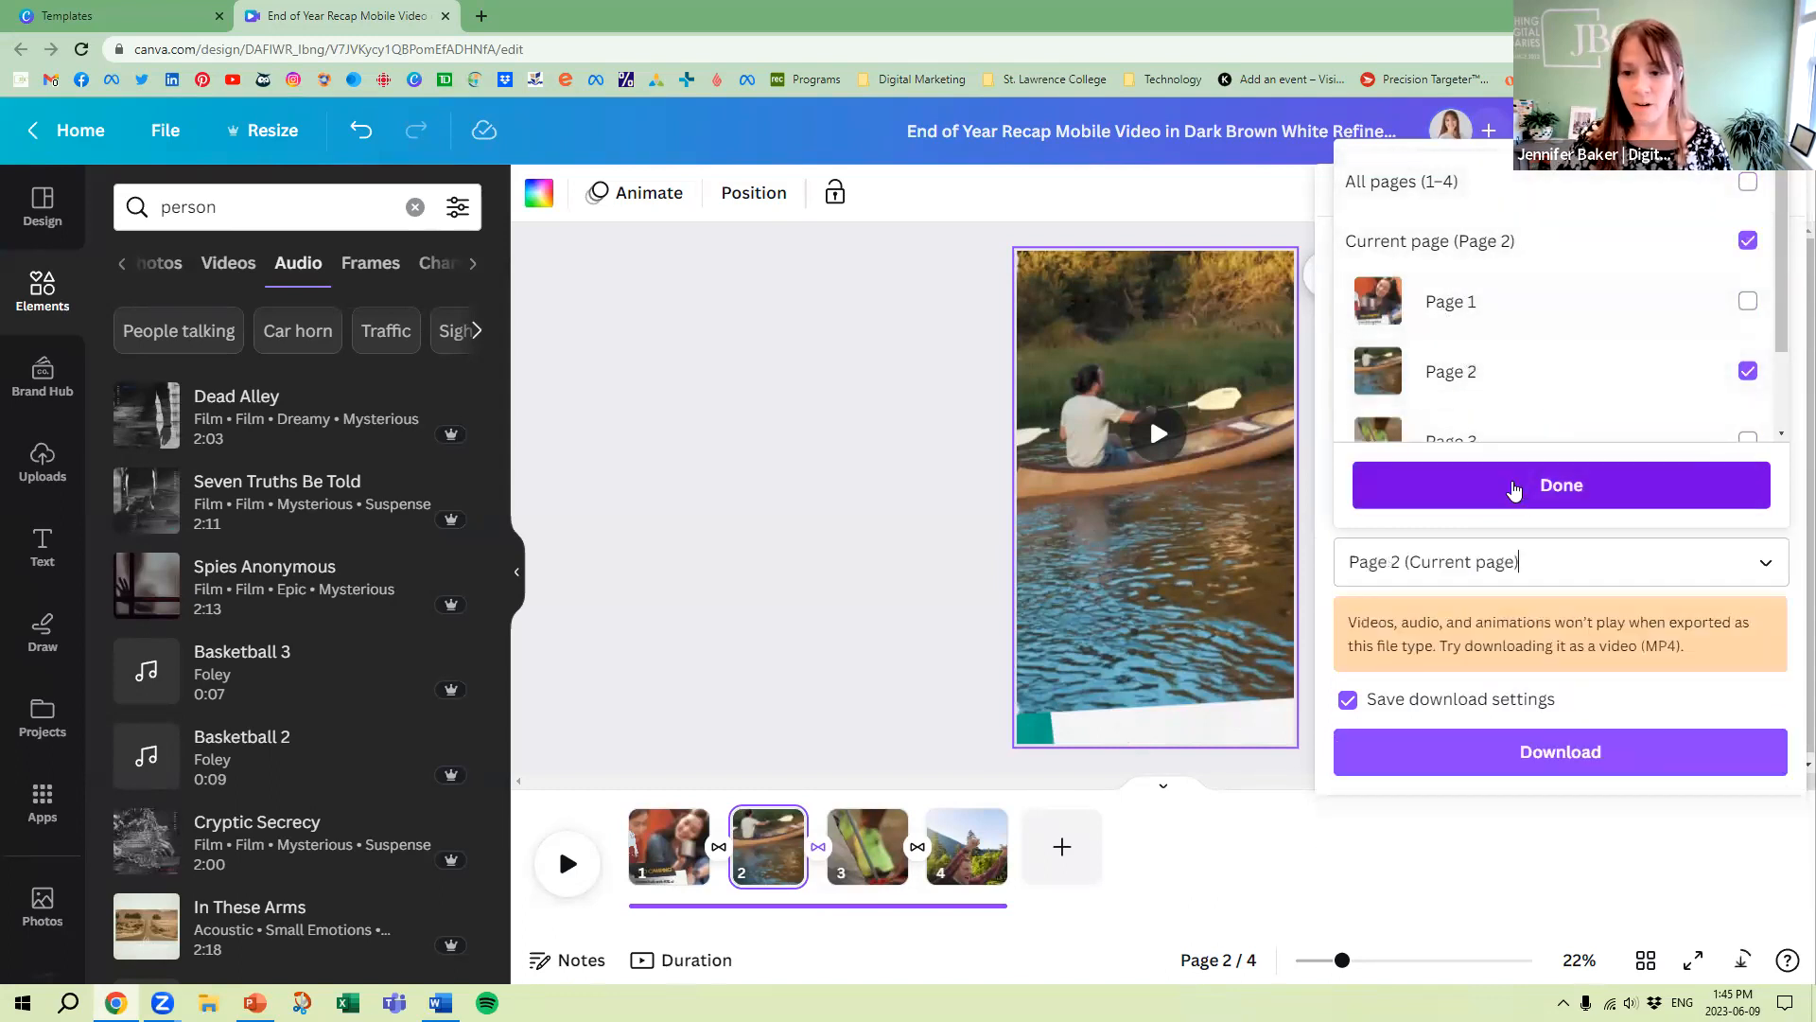
click(1513, 485)
click(1581, 755)
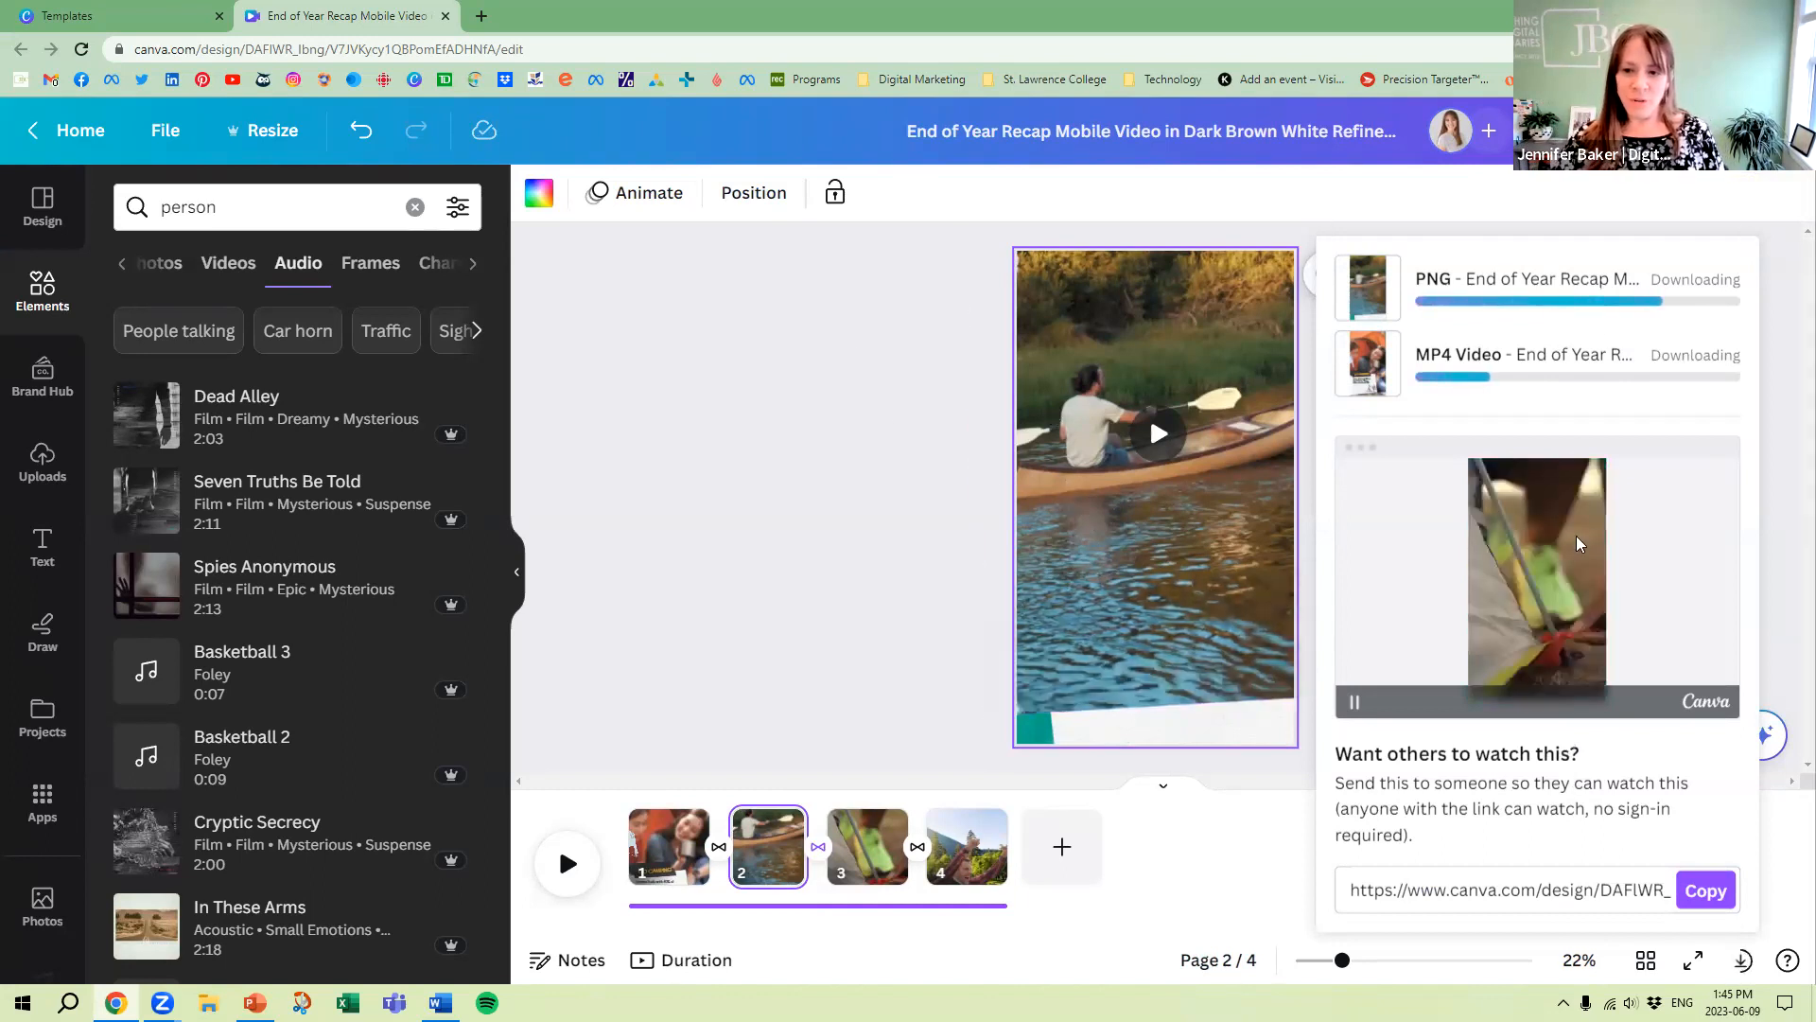
View the downloaded PNG of the canoe page in the image viewer, and close it
click(71, 971)
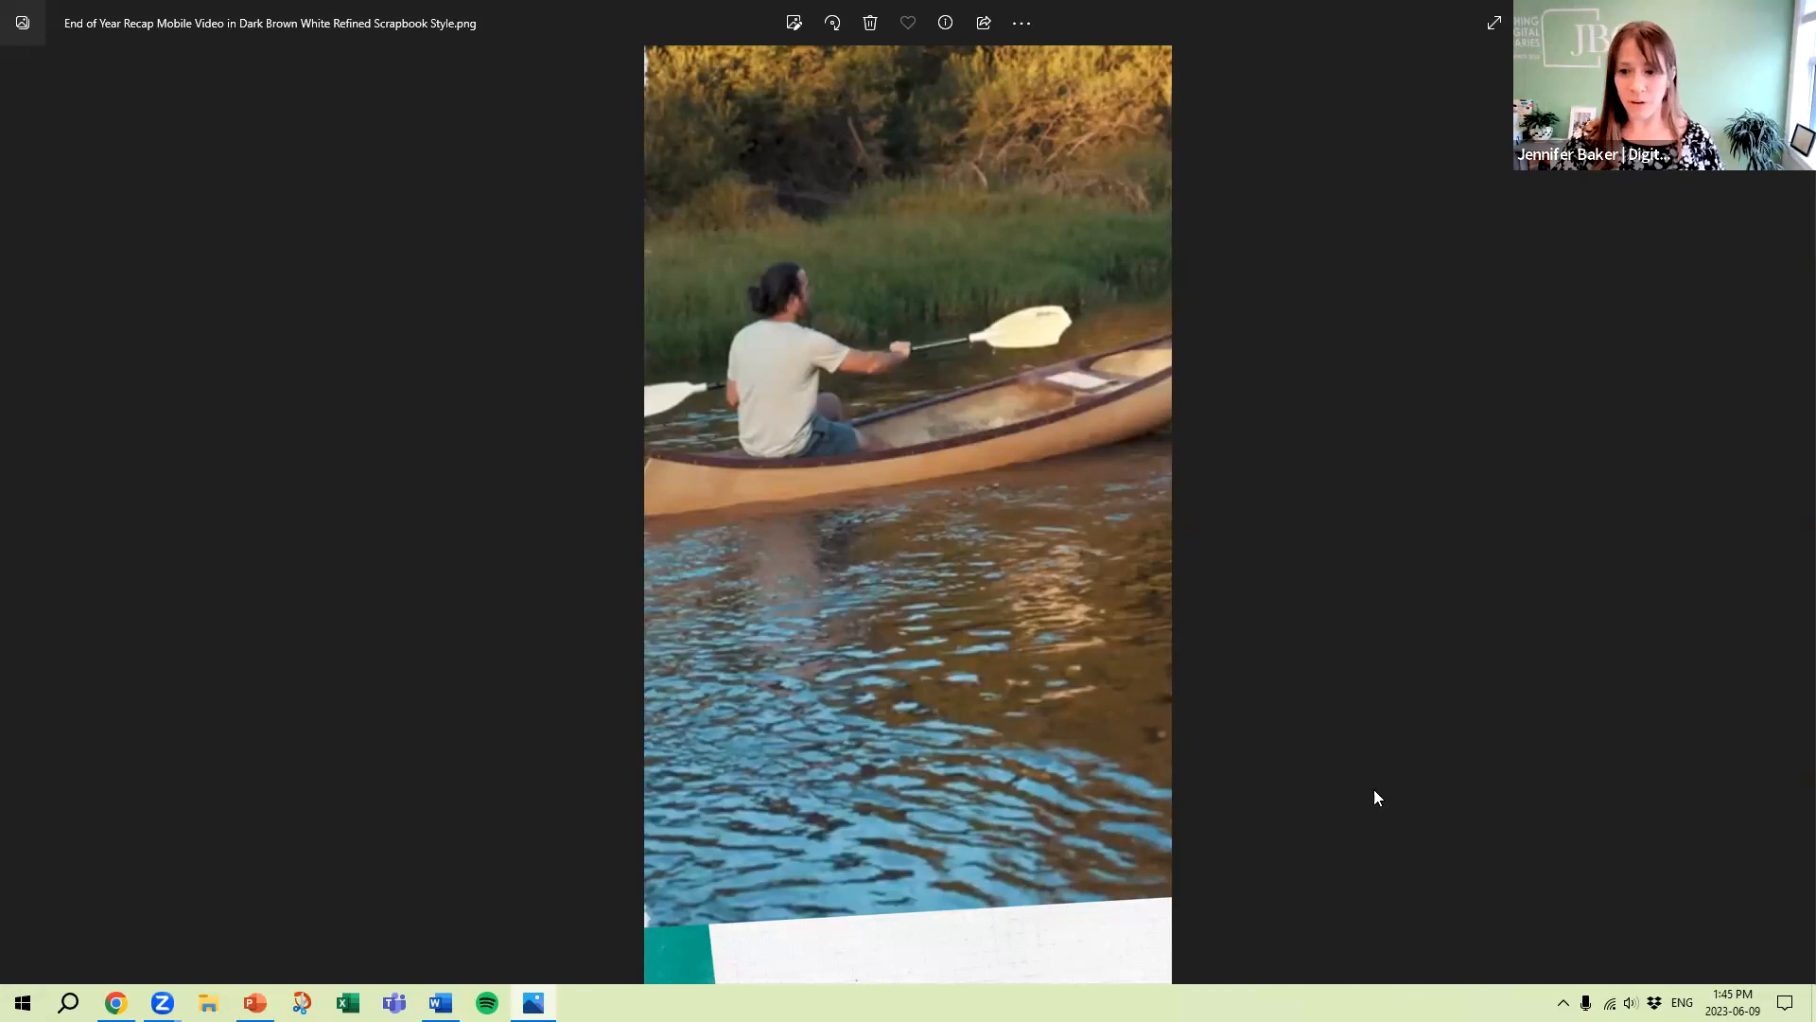
key(alt+F4)
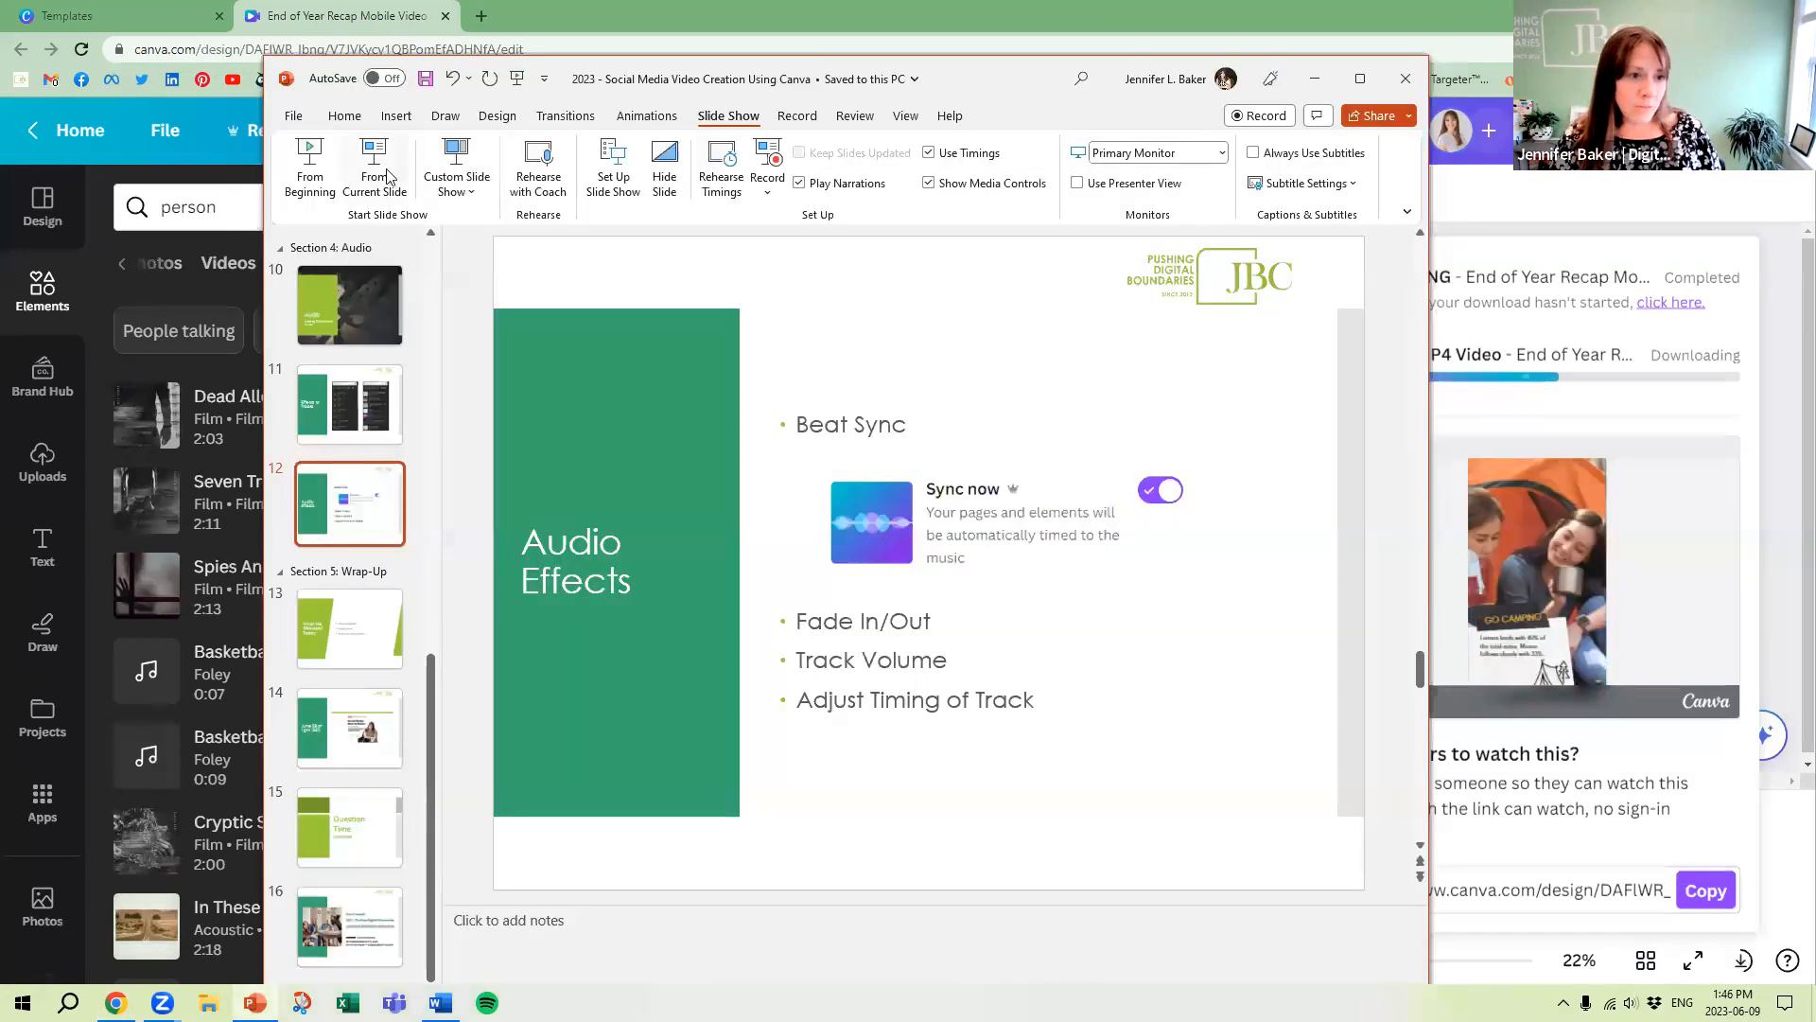
Switch to PowerPoint, start the slide show from the Audio Effects slide, and advance to the What We Discussed Today slide
click(378, 168)
click(1251, 493)
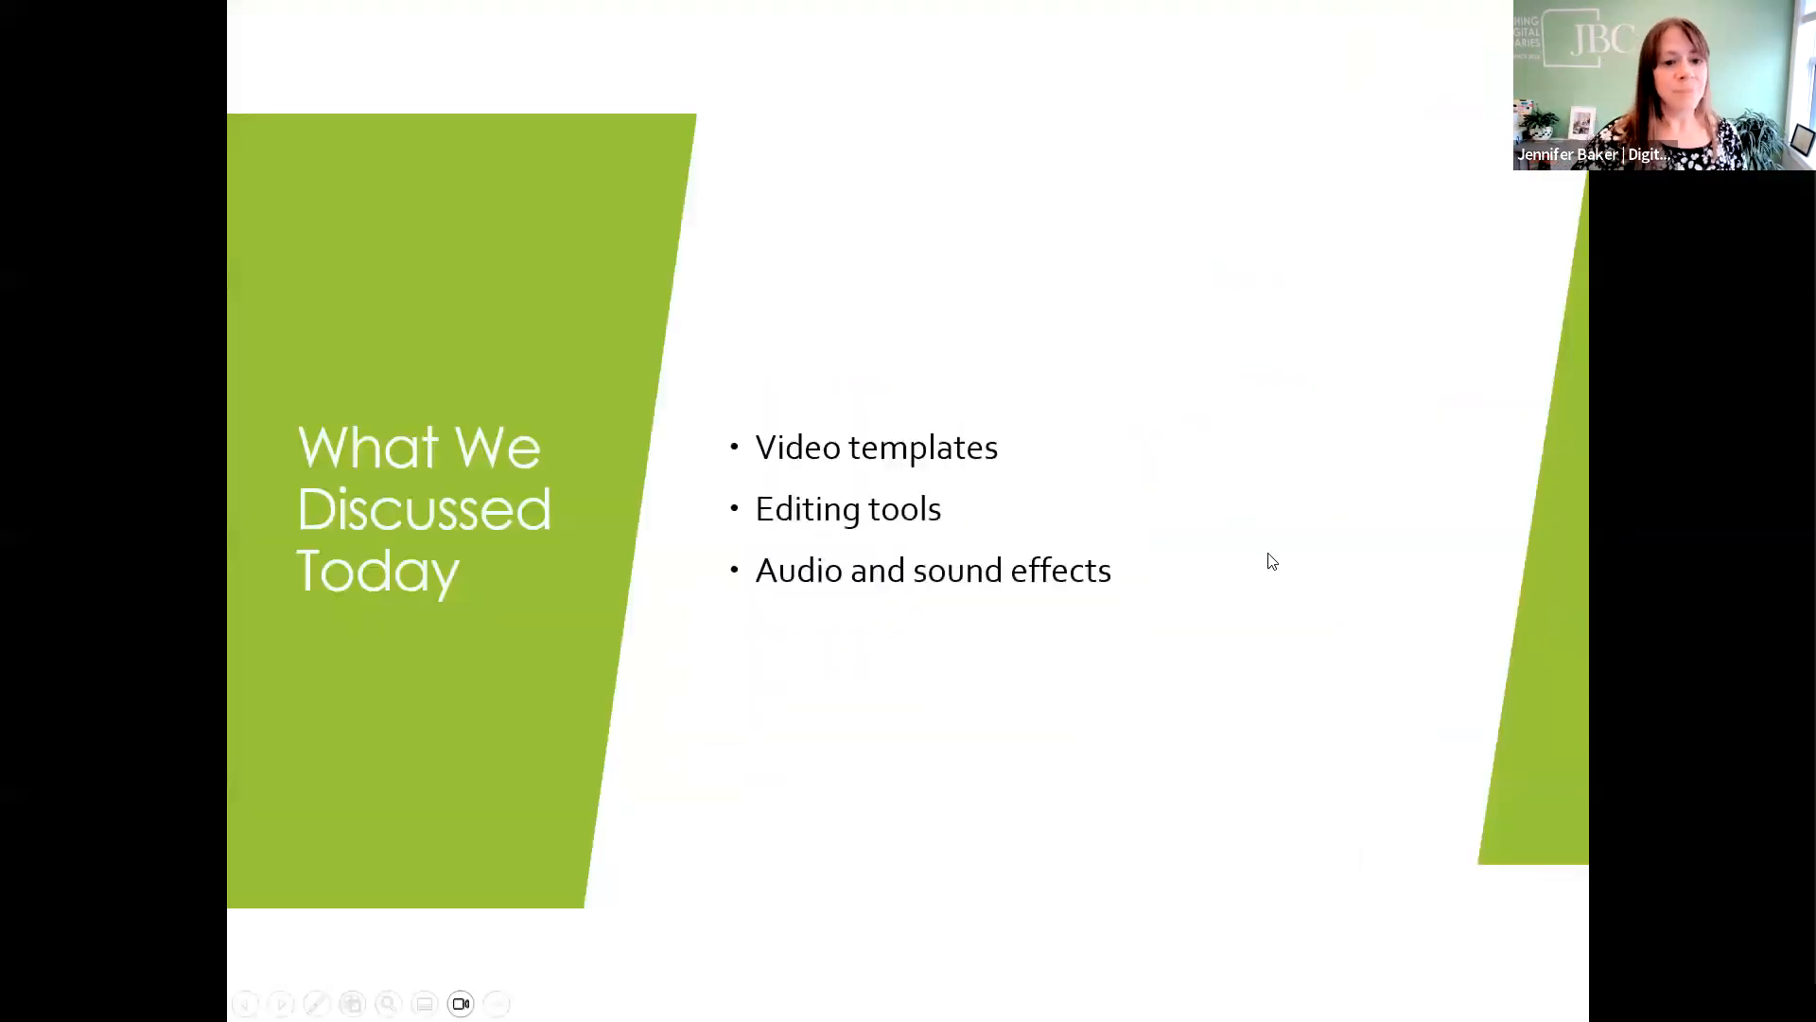
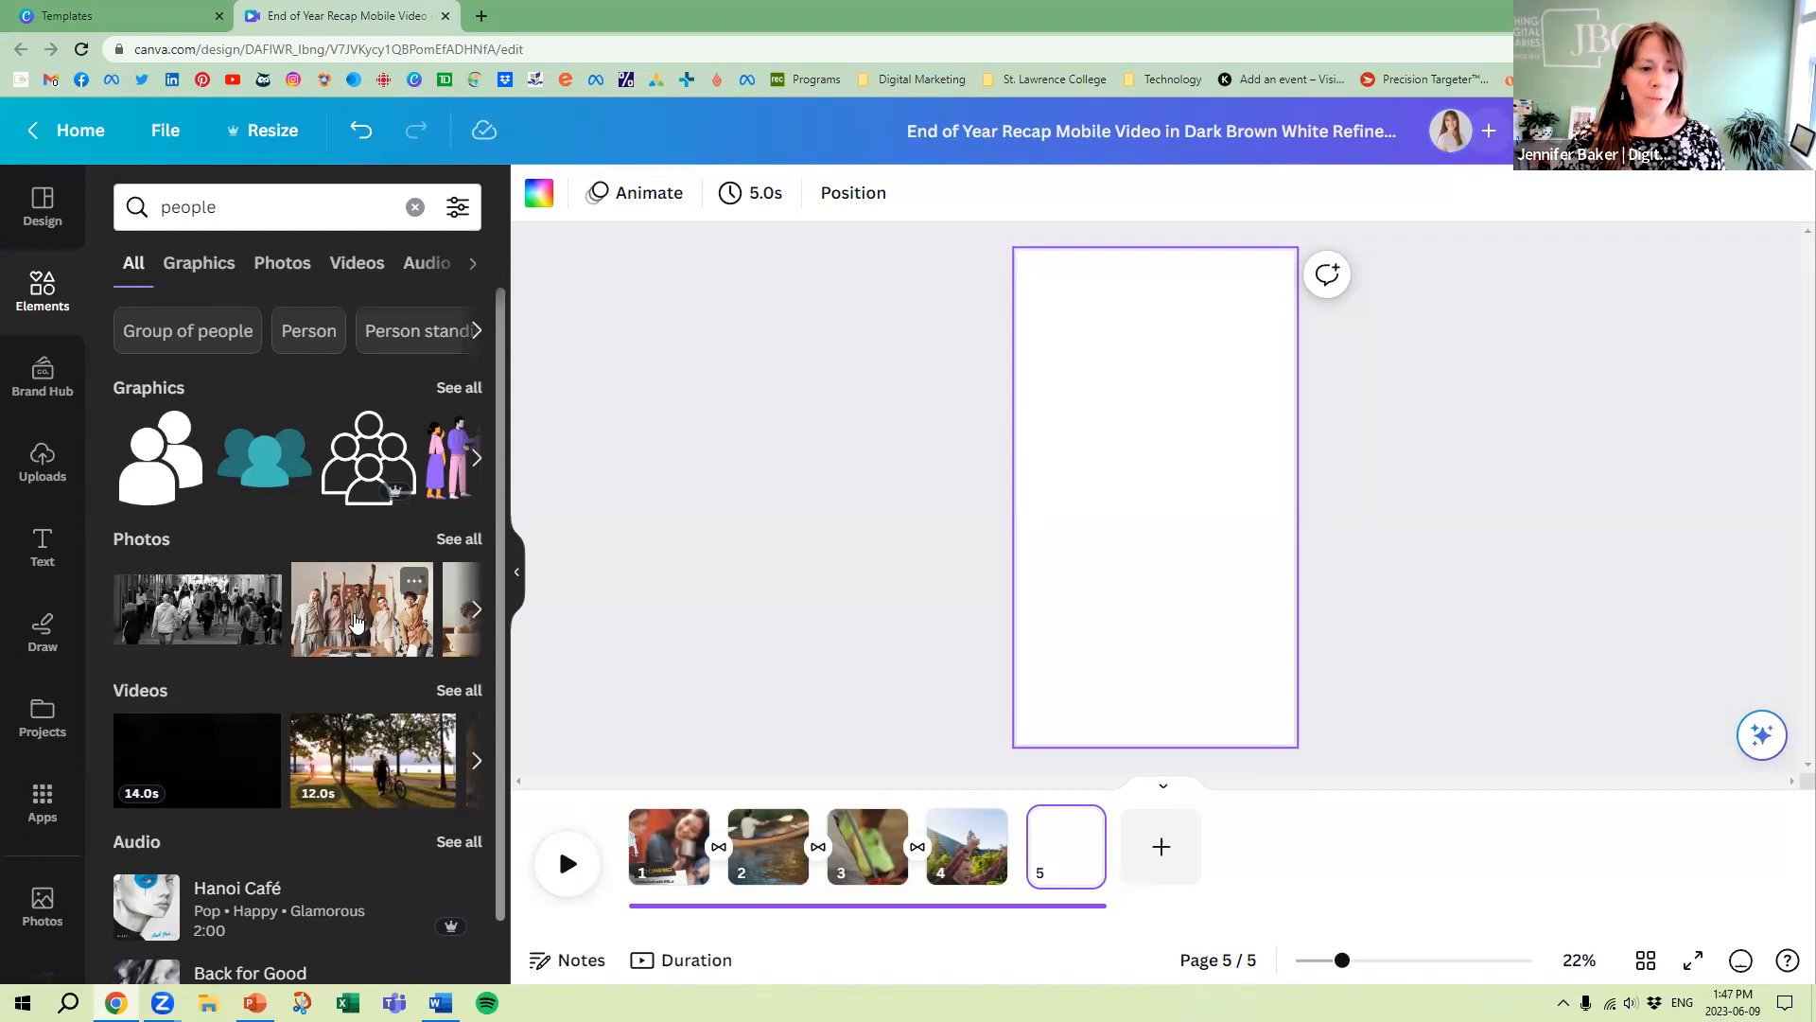
Place the photo of cheering people on blank page 5, close the download notice, and remove the photo again
click(357, 622)
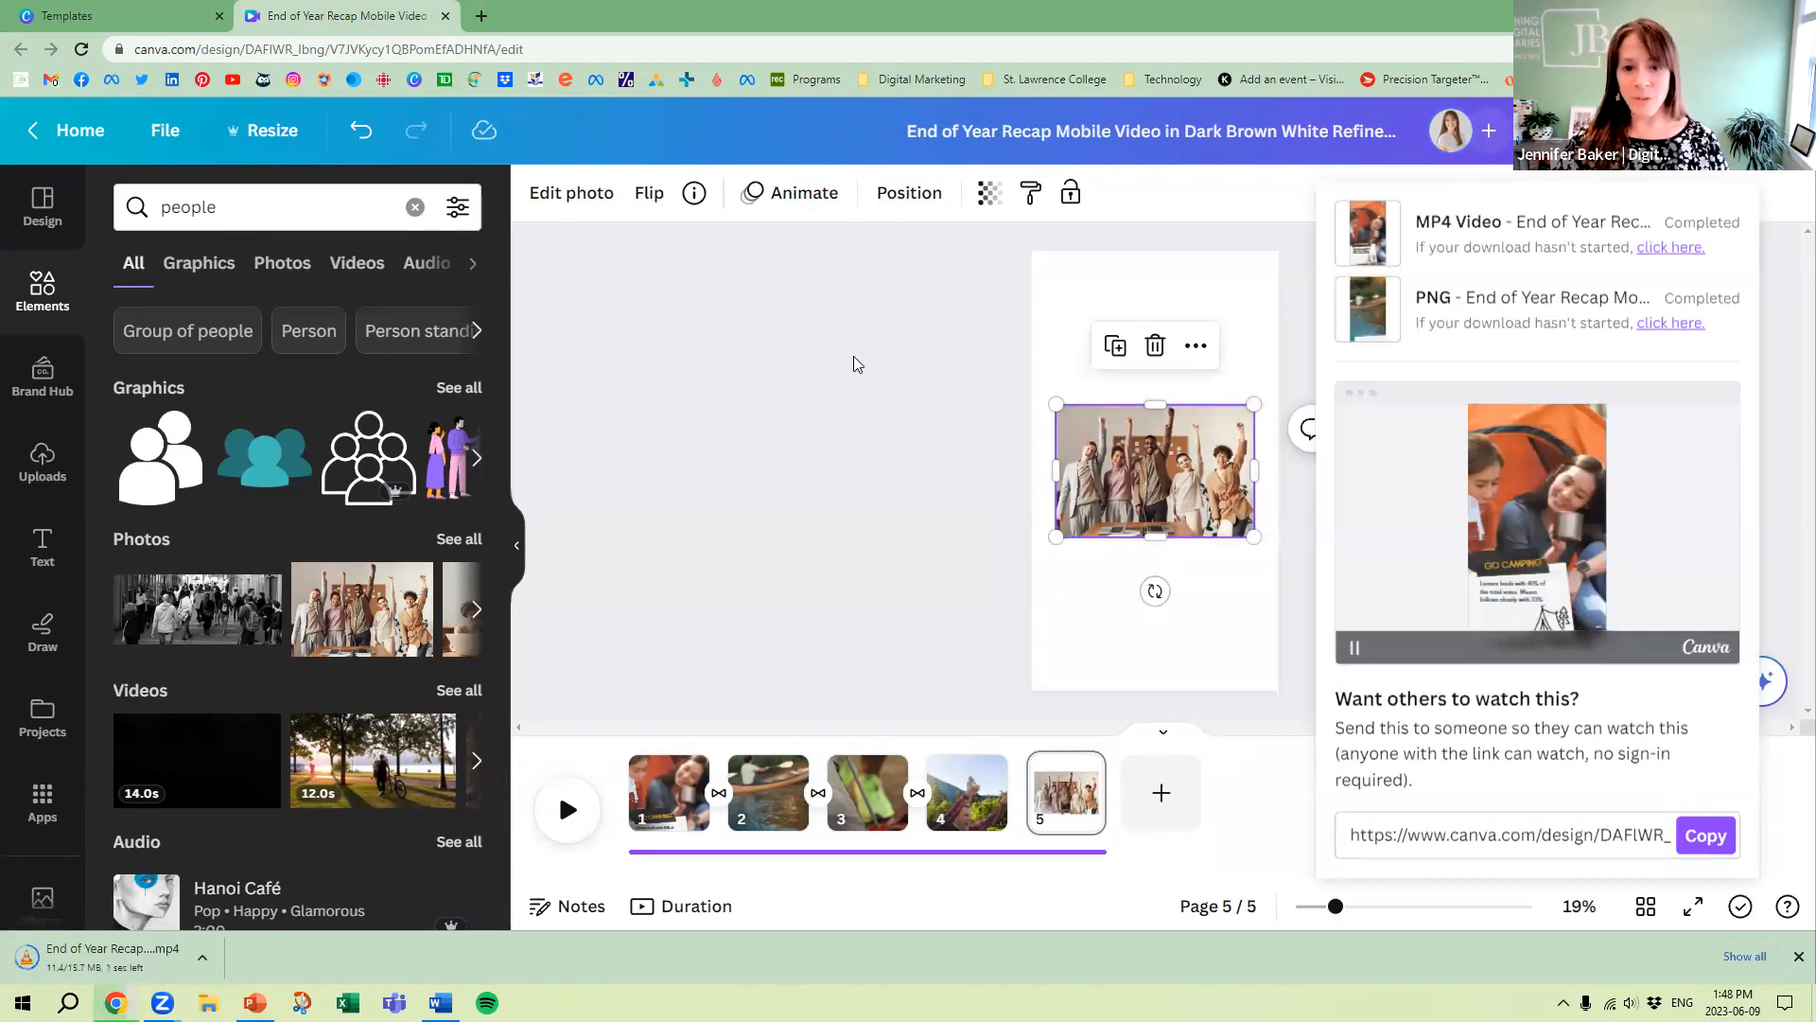
click(1296, 404)
click(1095, 486)
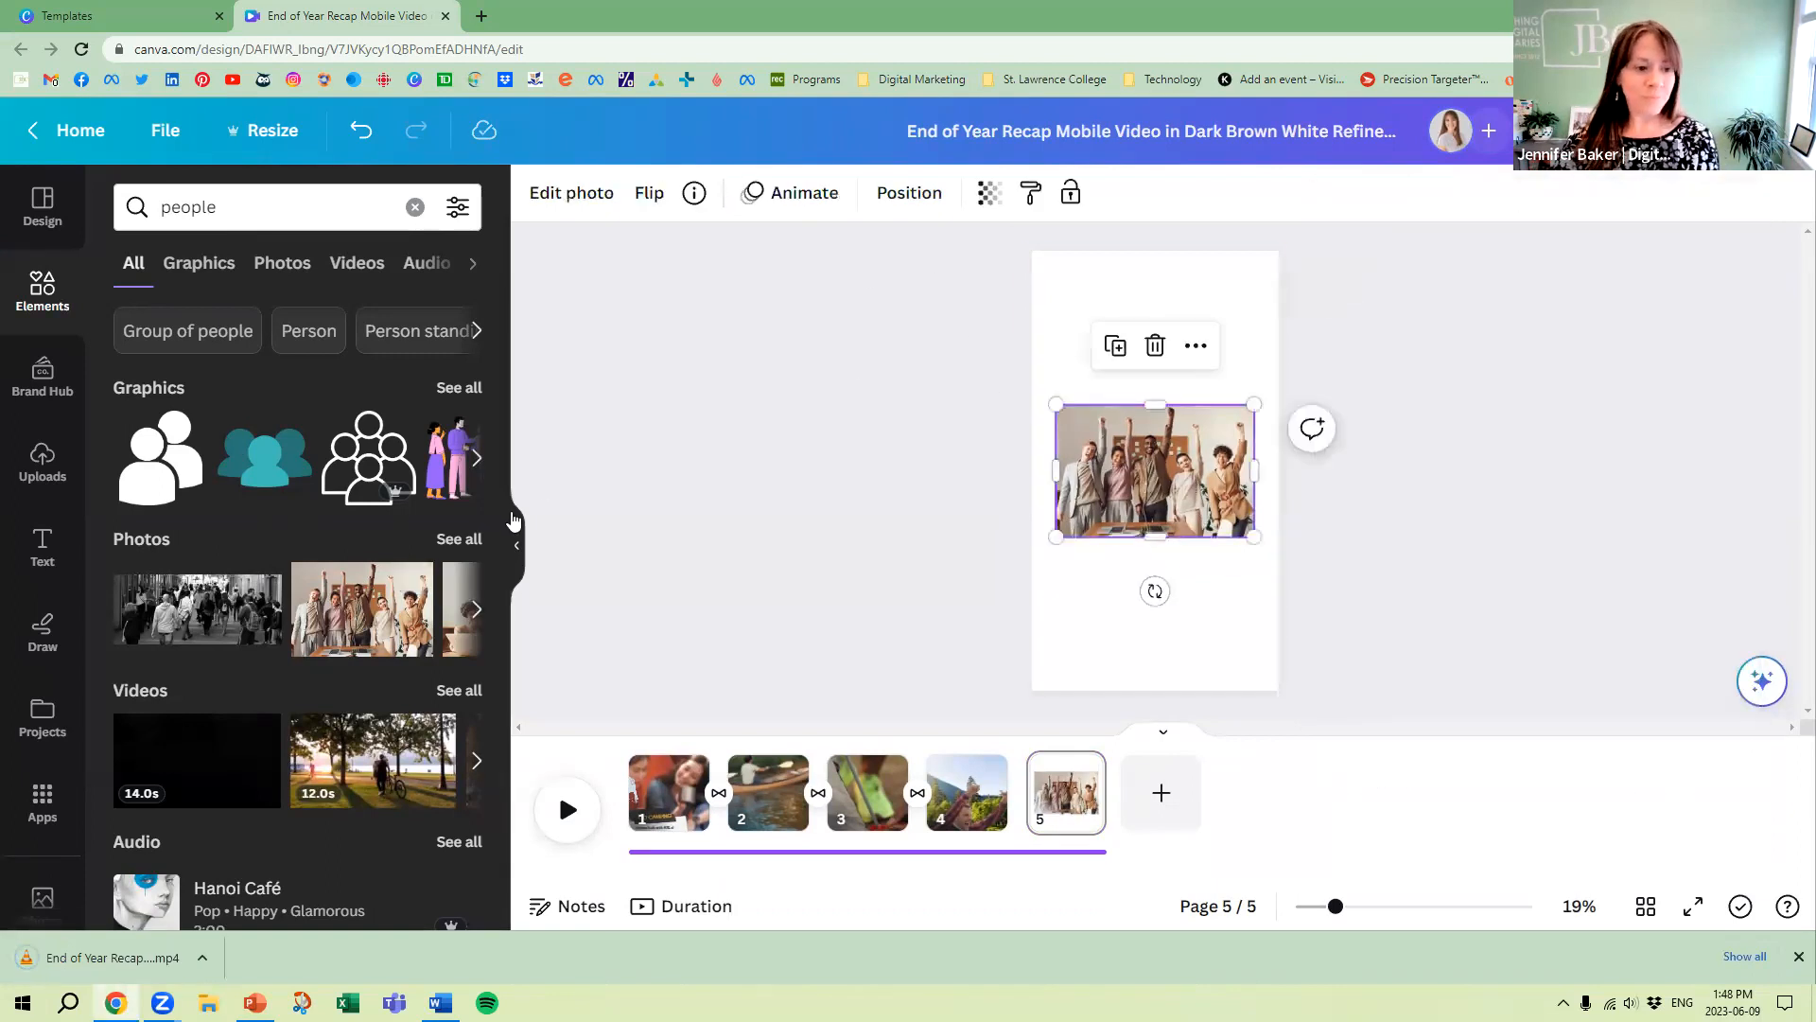
key(Delete)
Place the cheering people photo on page 5 as a free image instead of a full-page background, and delete it
drag(380, 616, 1041, 467)
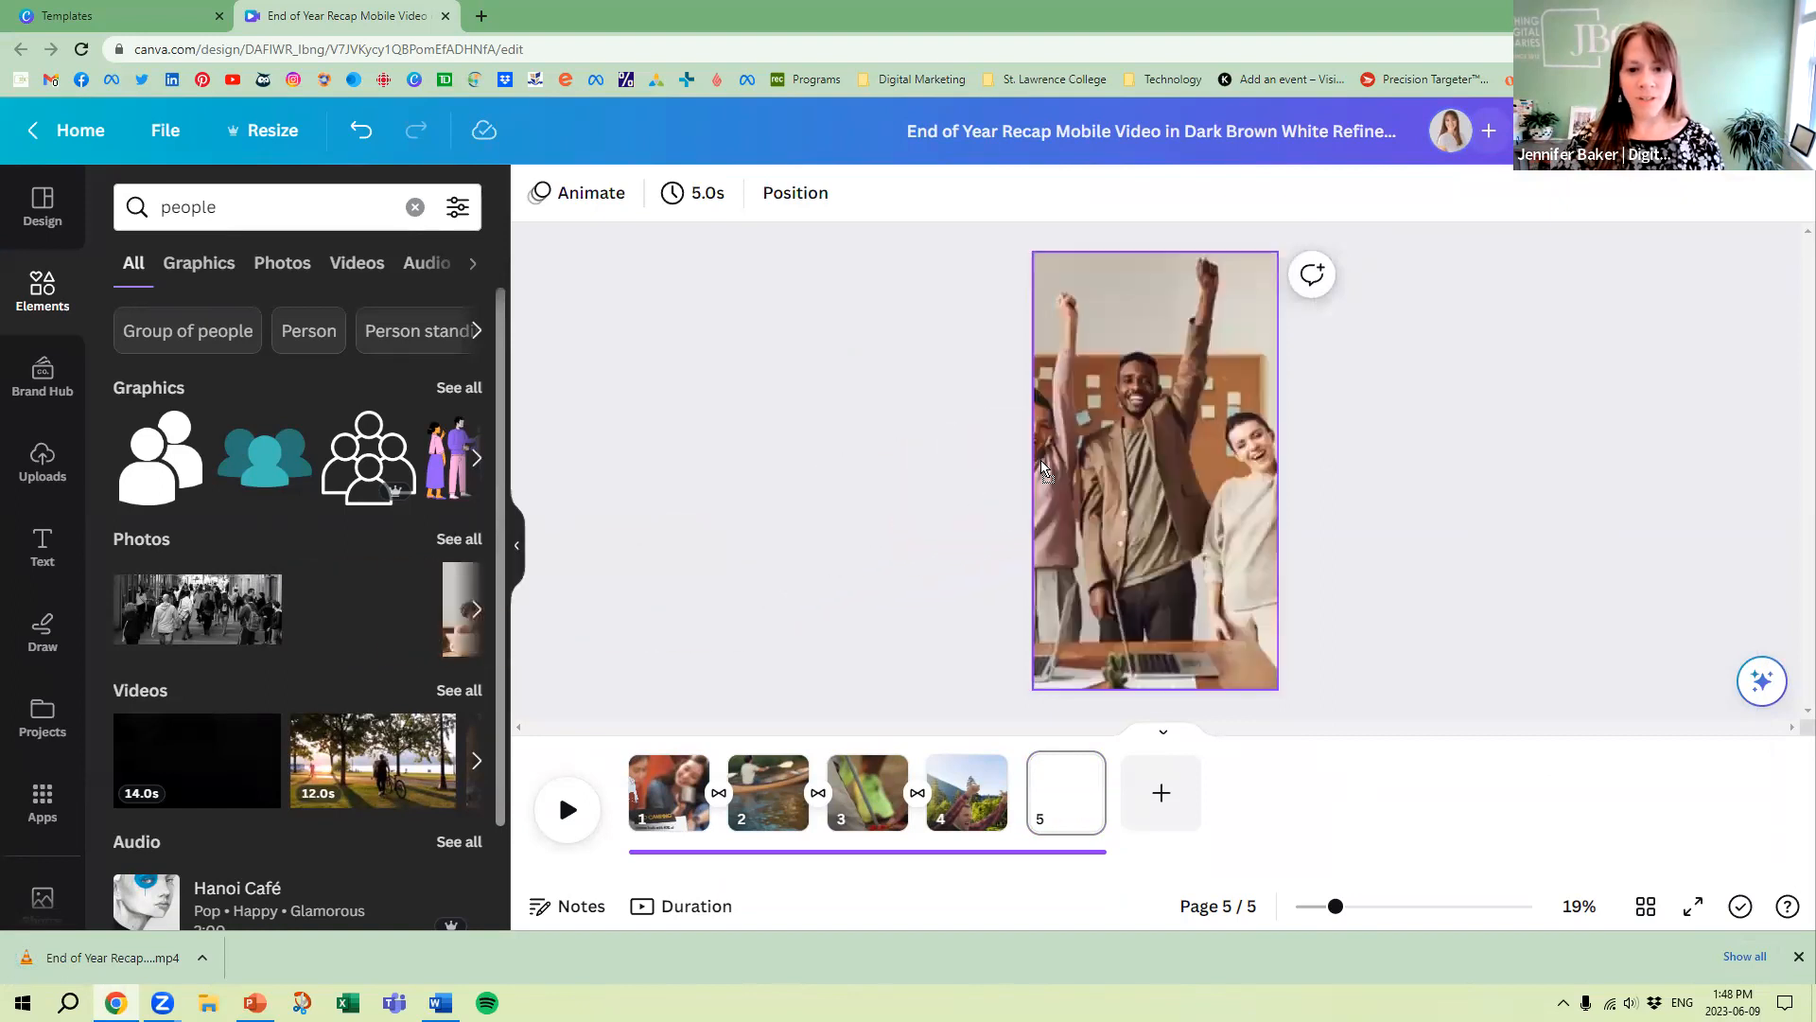
drag(968, 458, 1112, 460)
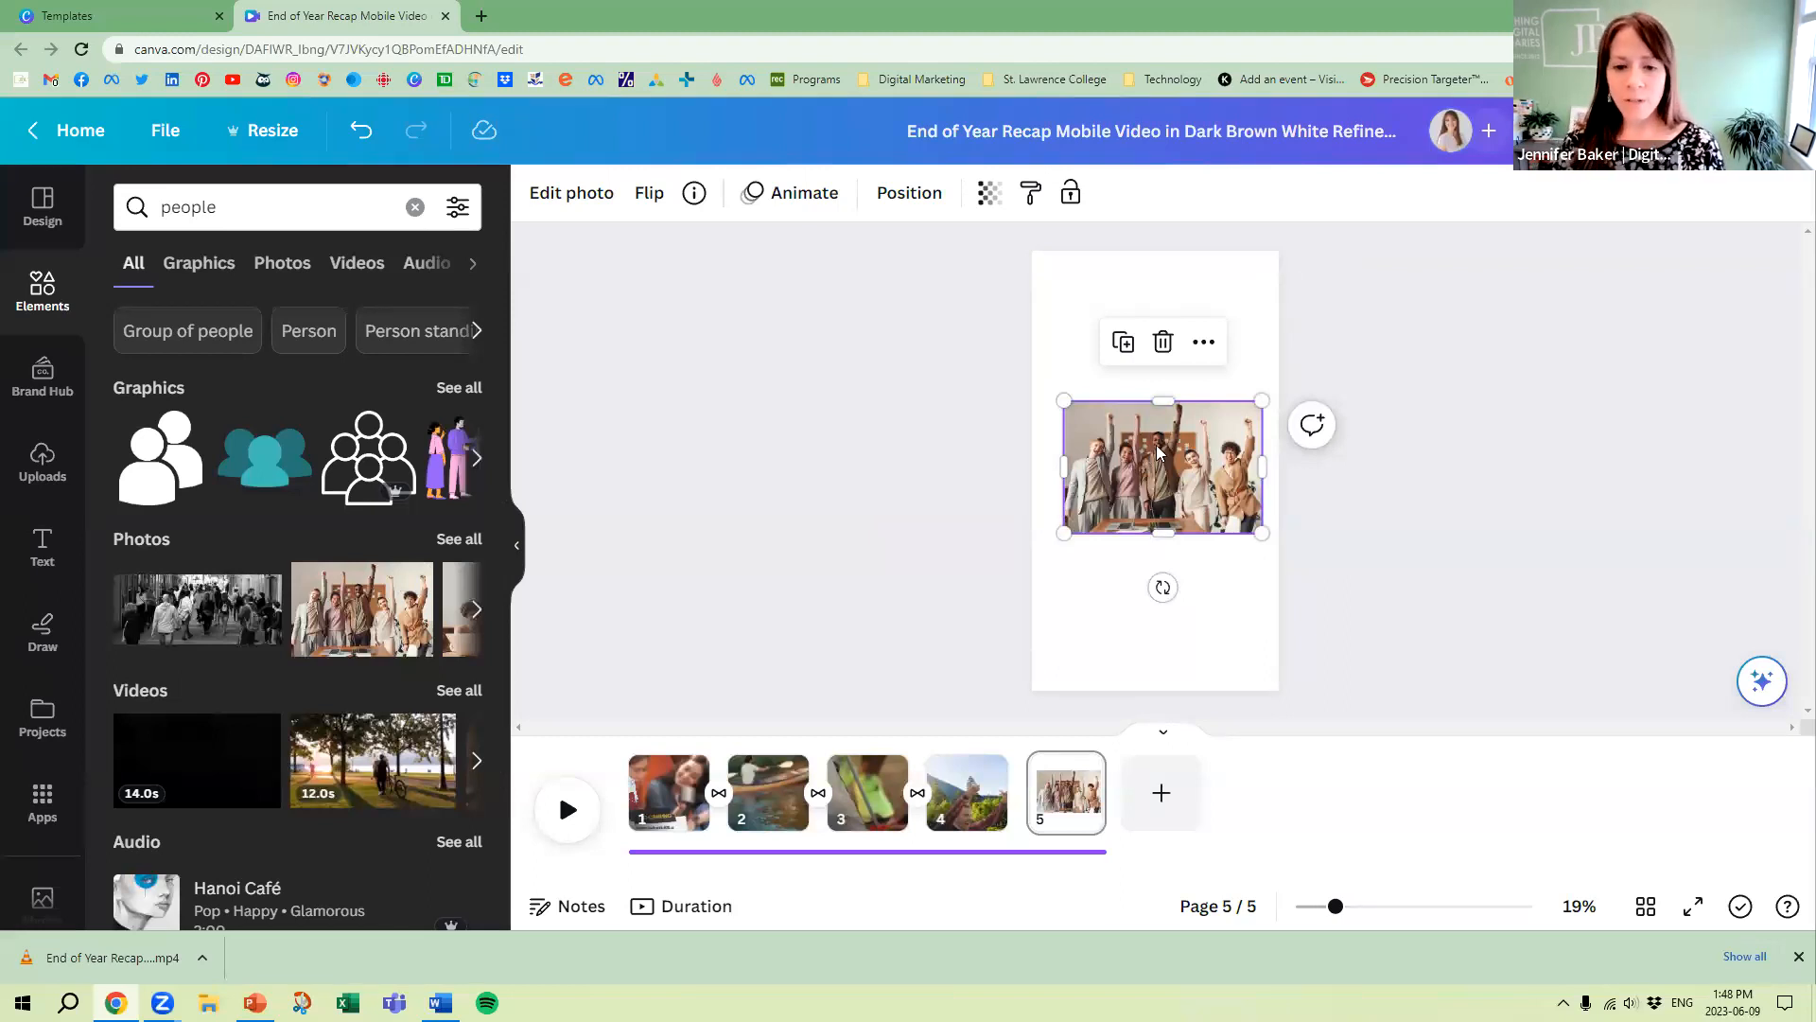
key(Delete)
Search the elements for "frame", add the circular frame to page 5, and enlarge it to about the page's width
click(210, 219)
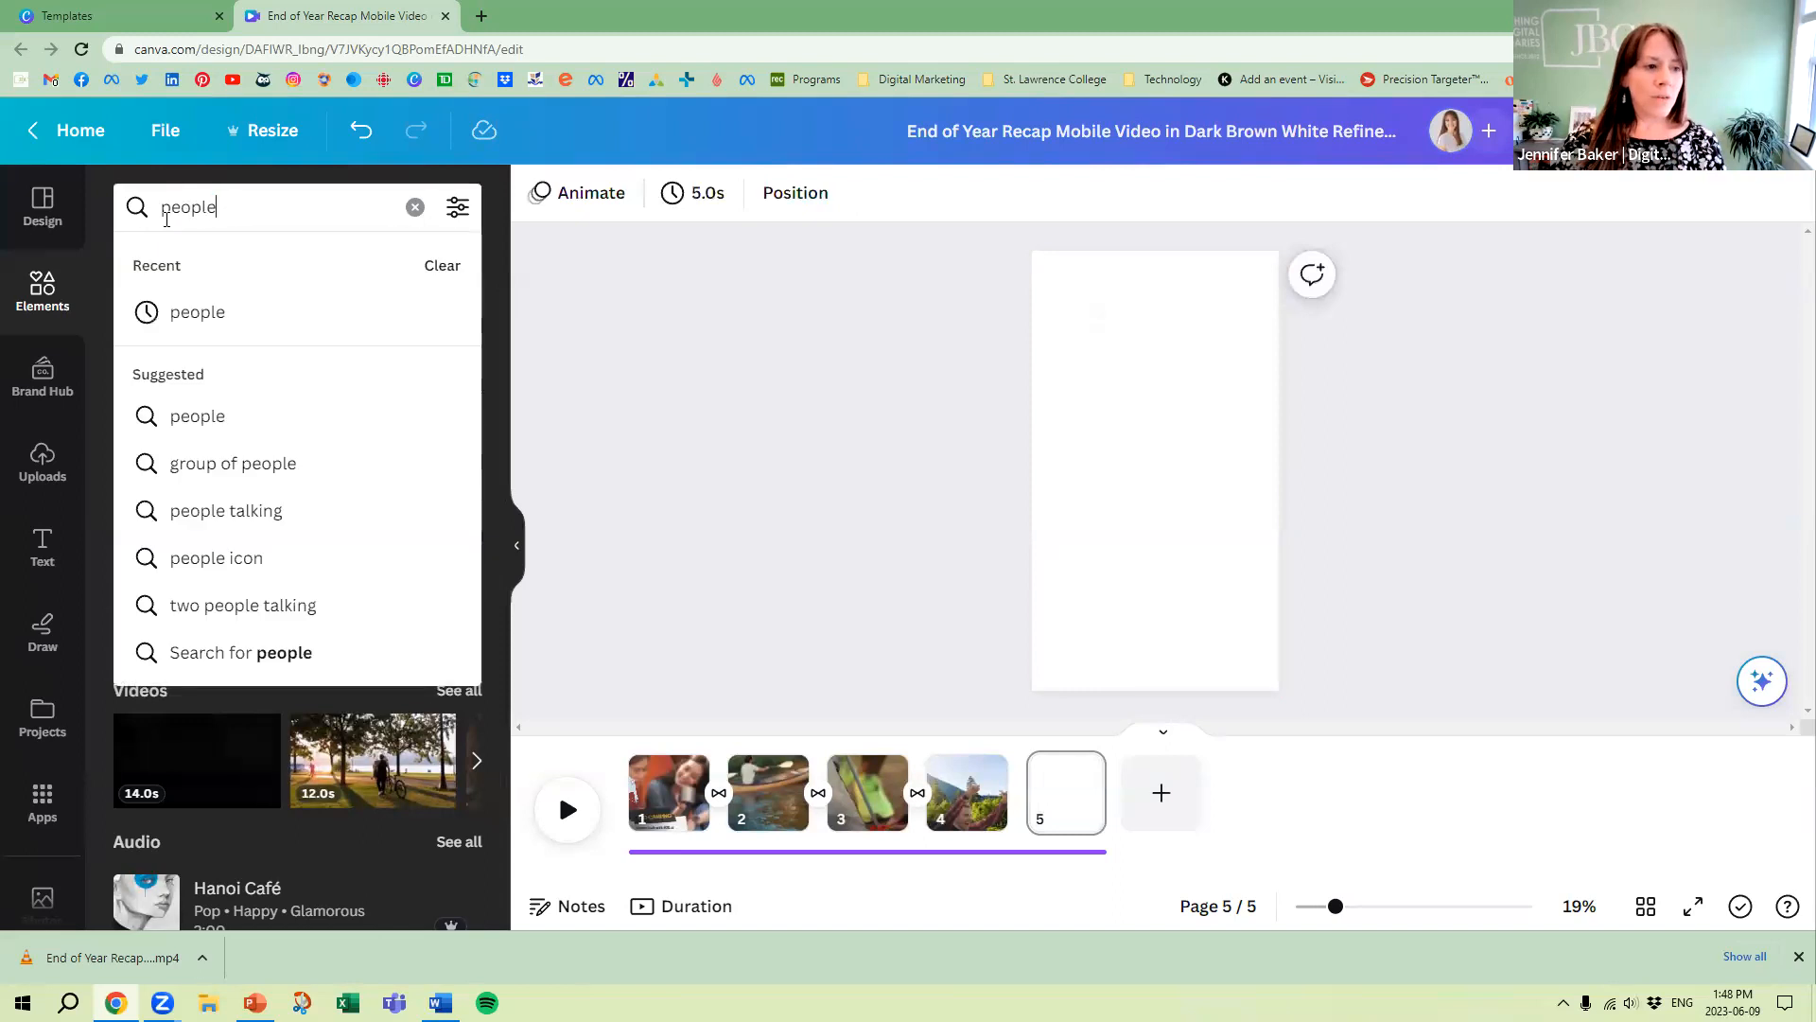
double_click(210, 220)
text(frame)
key(Return)
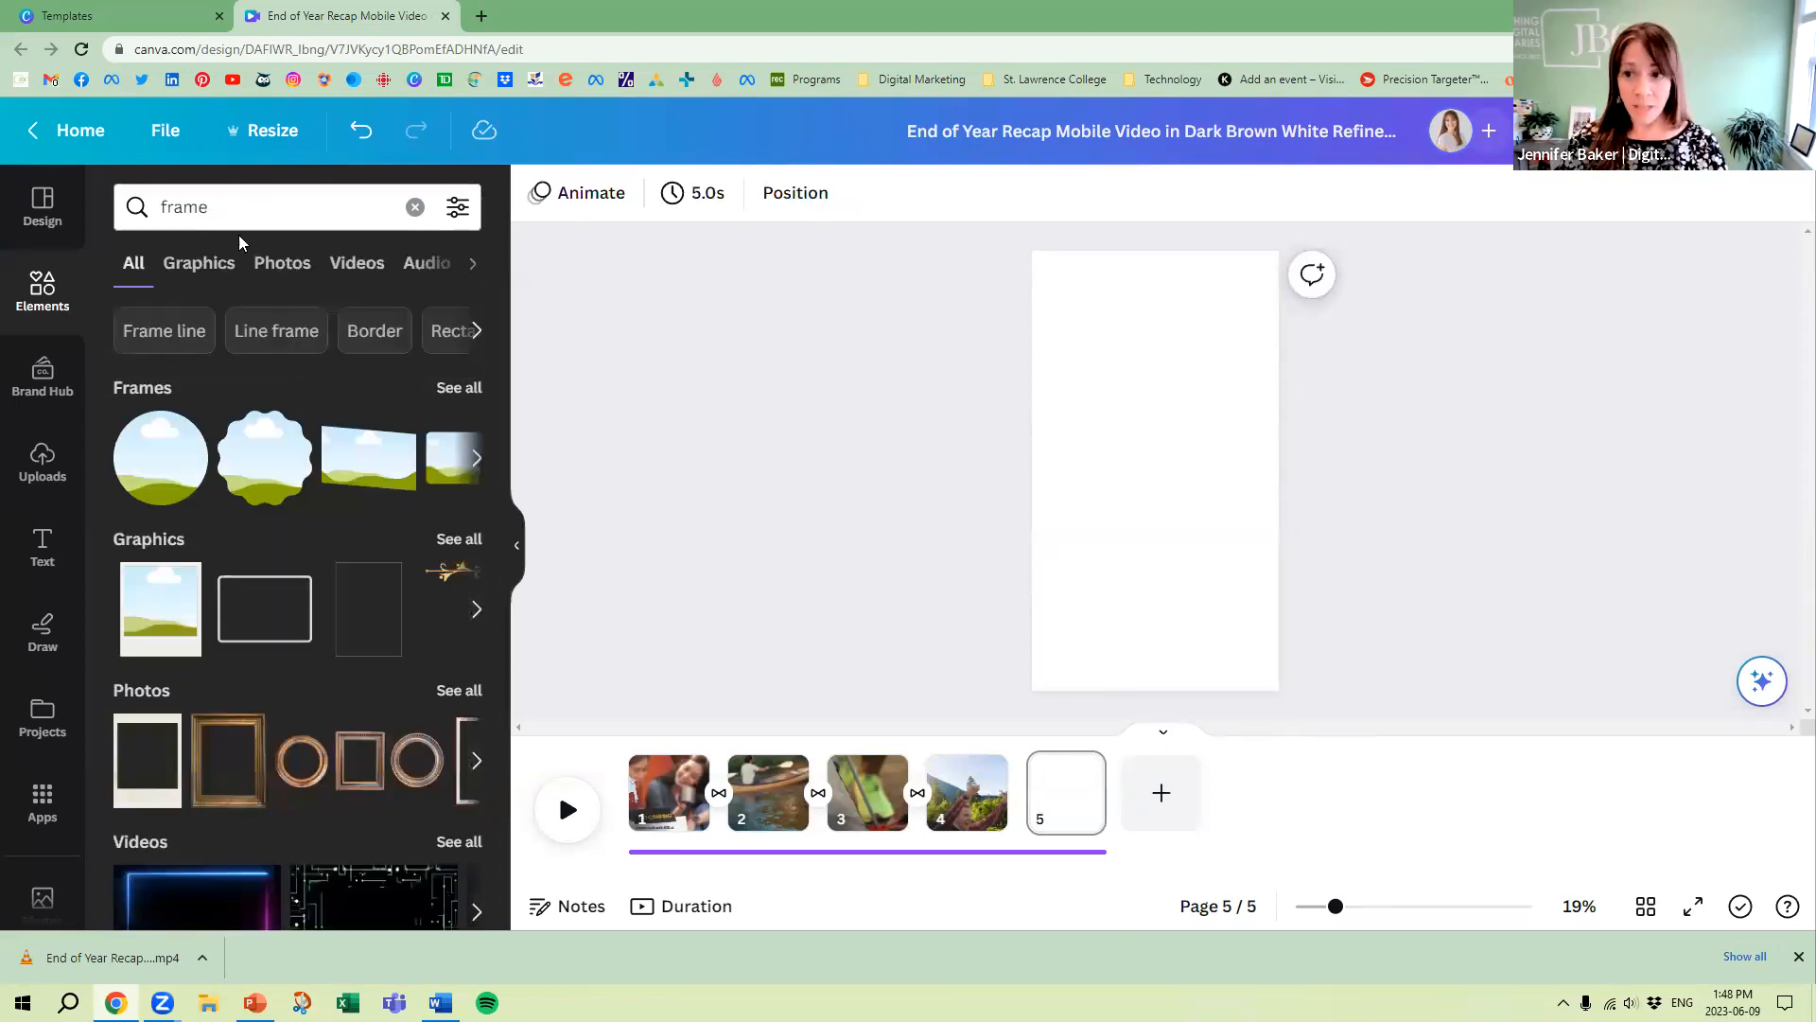
drag(175, 468, 998, 627)
drag(1134, 523, 1123, 614)
drag(1211, 498, 1236, 466)
mouse_move(1131, 551)
mouse_down()
mouse_move(1155, 539)
mouse_move(1140, 567)
mouse_up()
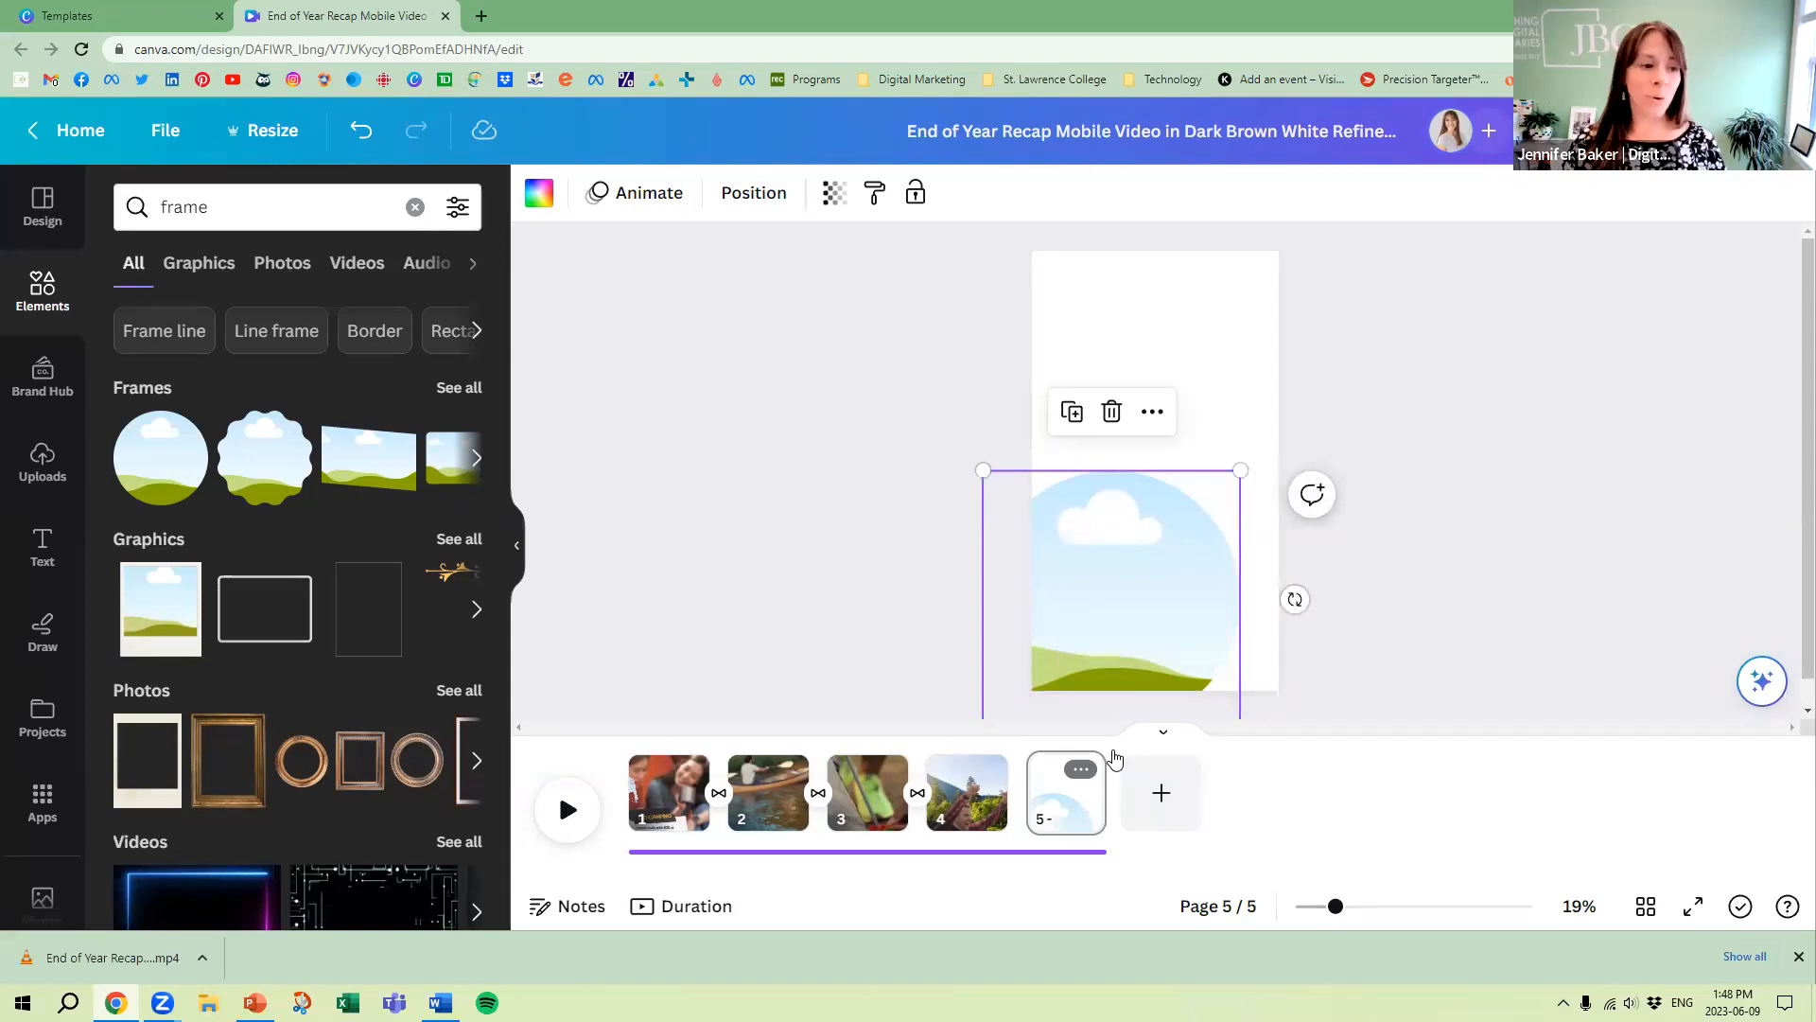
Fill the circular frame with the recently used cheering people photo and shift the image left within the frame
click(41, 301)
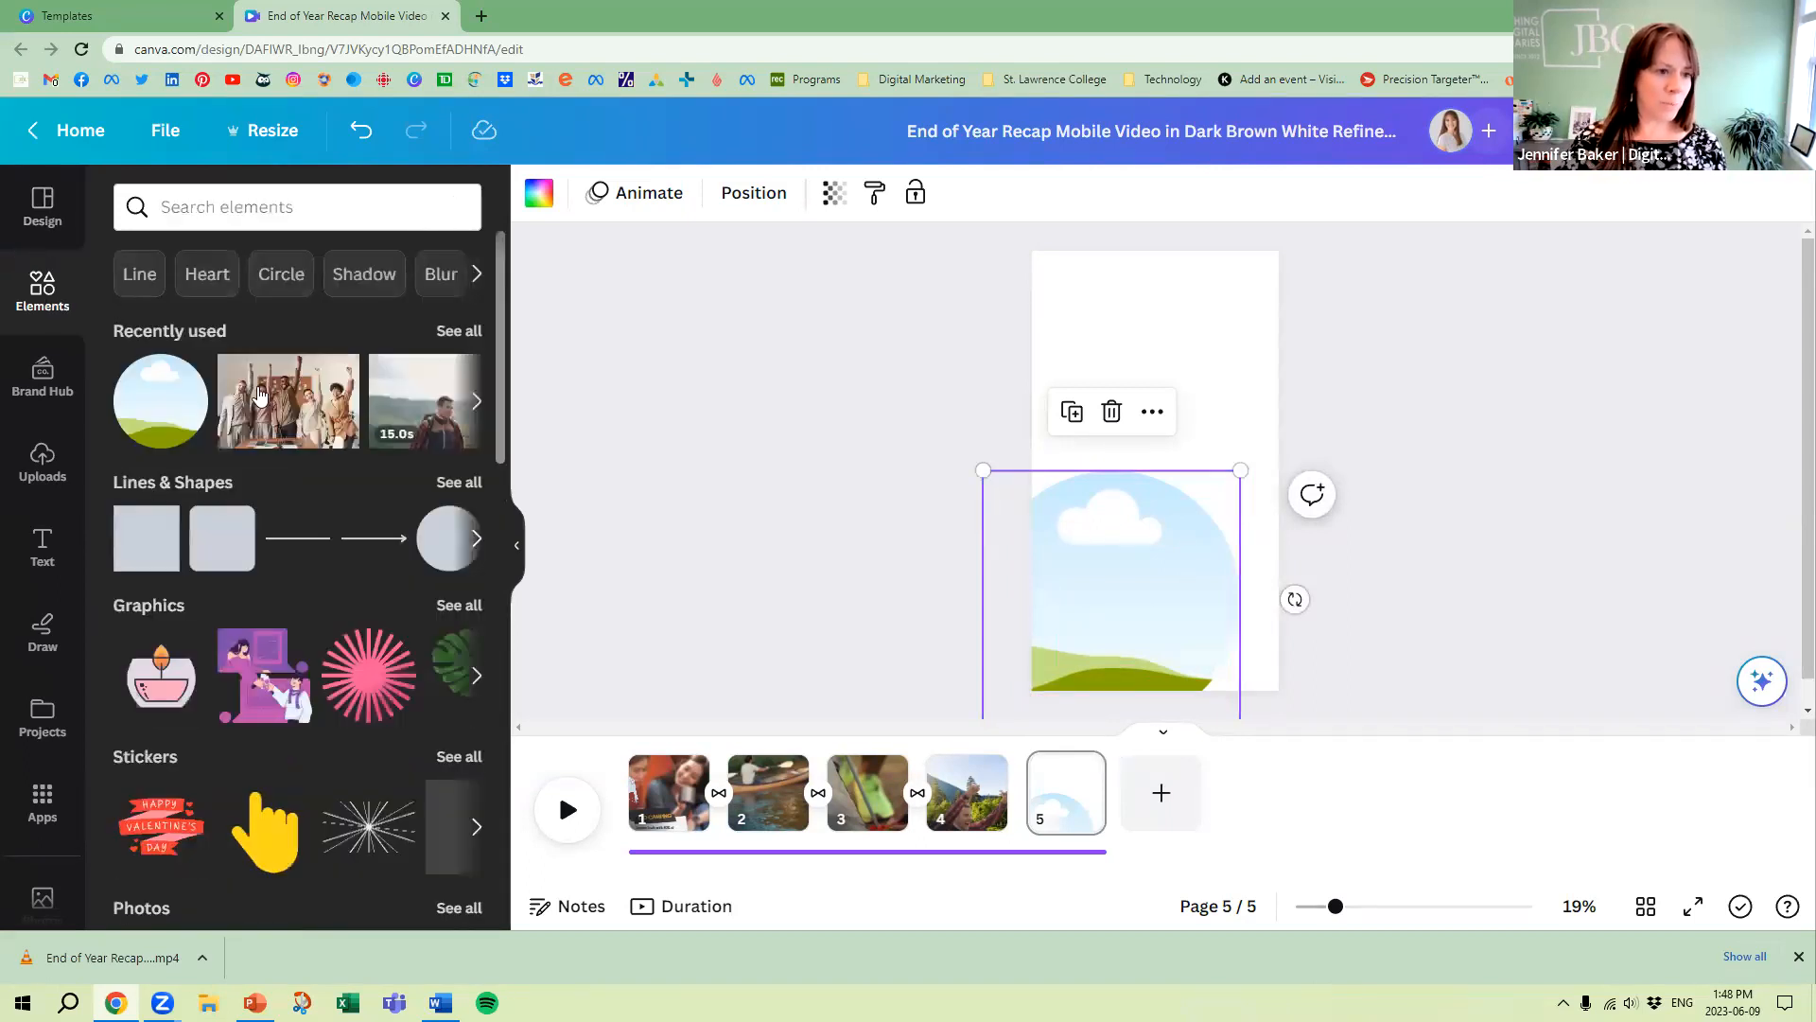
drag(260, 394, 1179, 528)
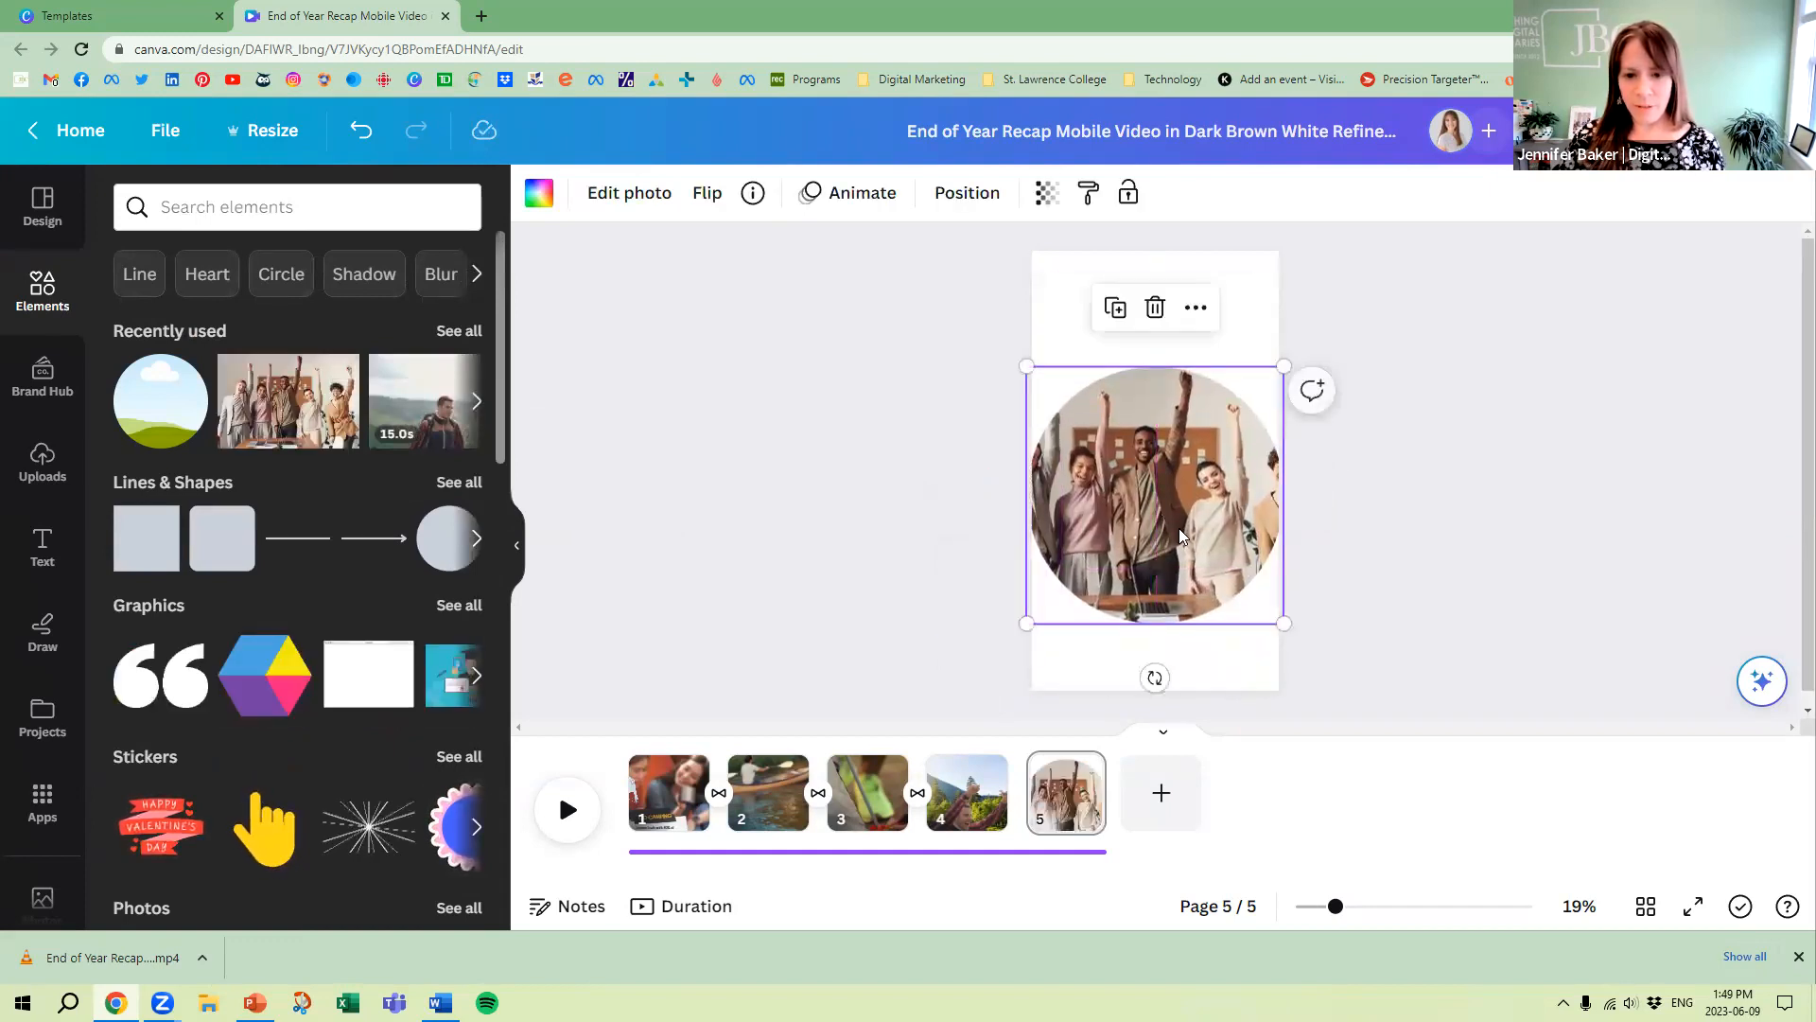
double_click(1175, 503)
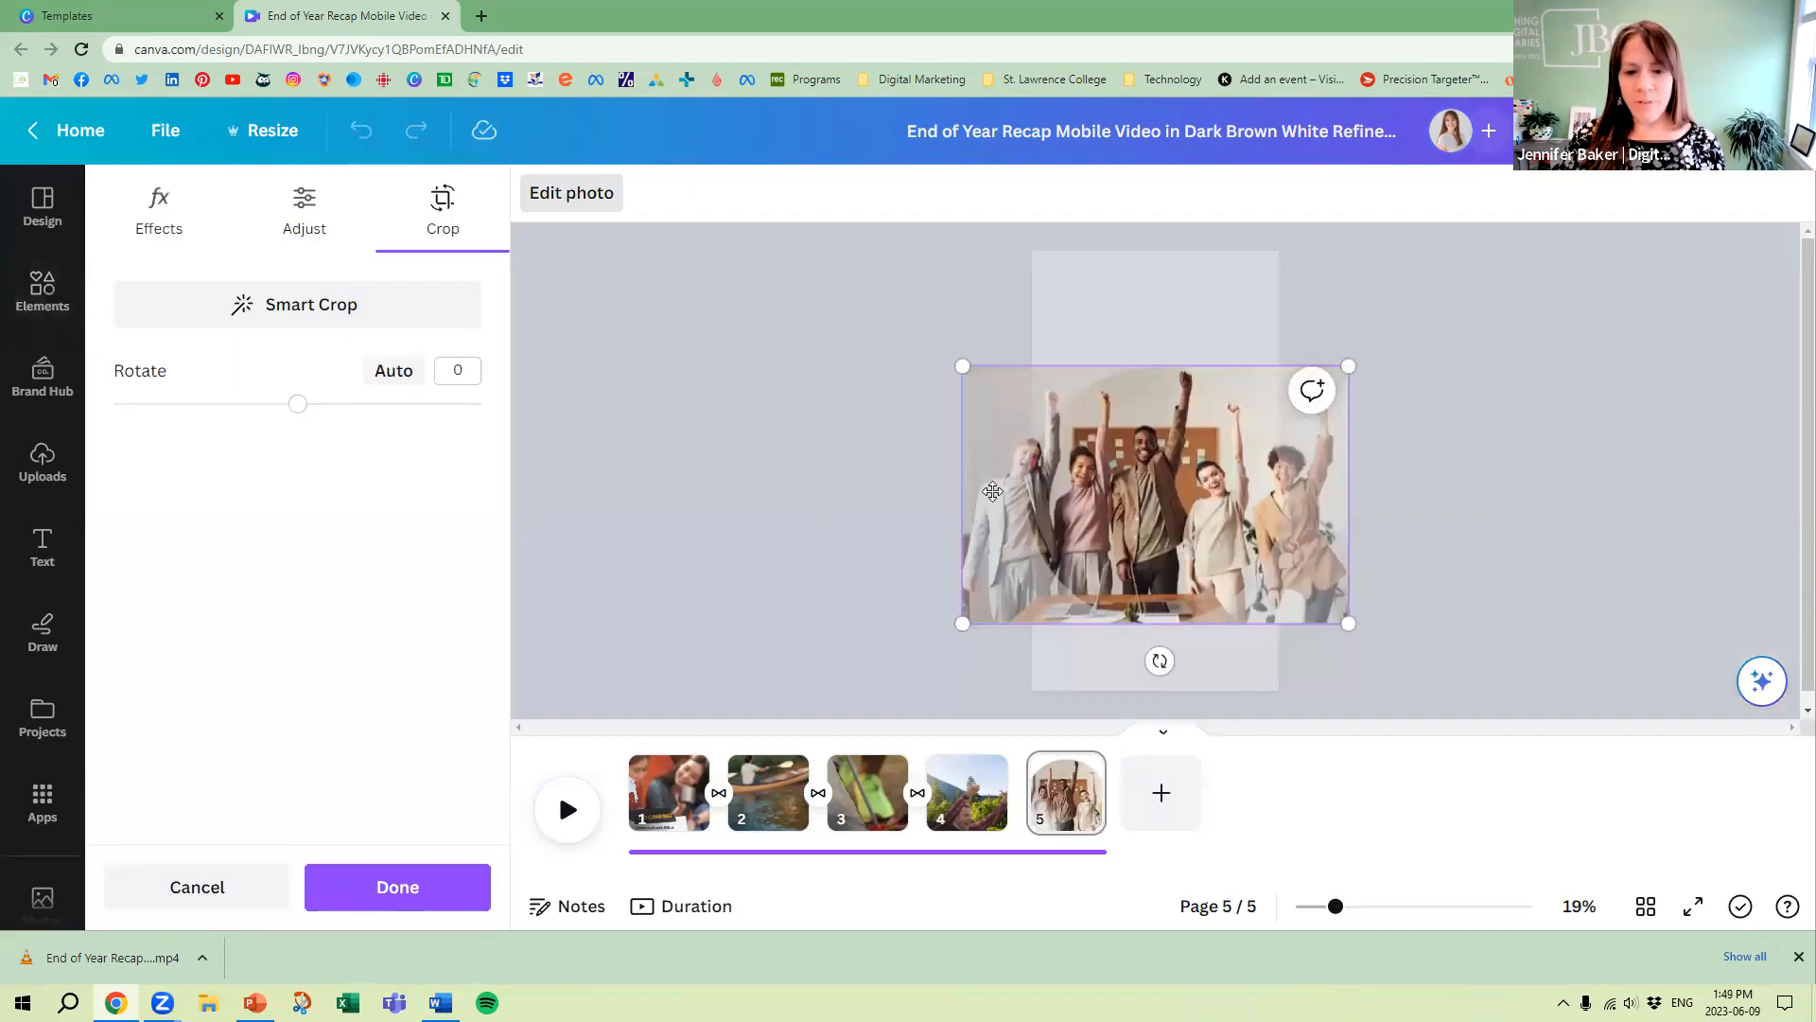
drag(1113, 493, 1023, 490)
click(826, 477)
double_click(1150, 490)
click(762, 420)
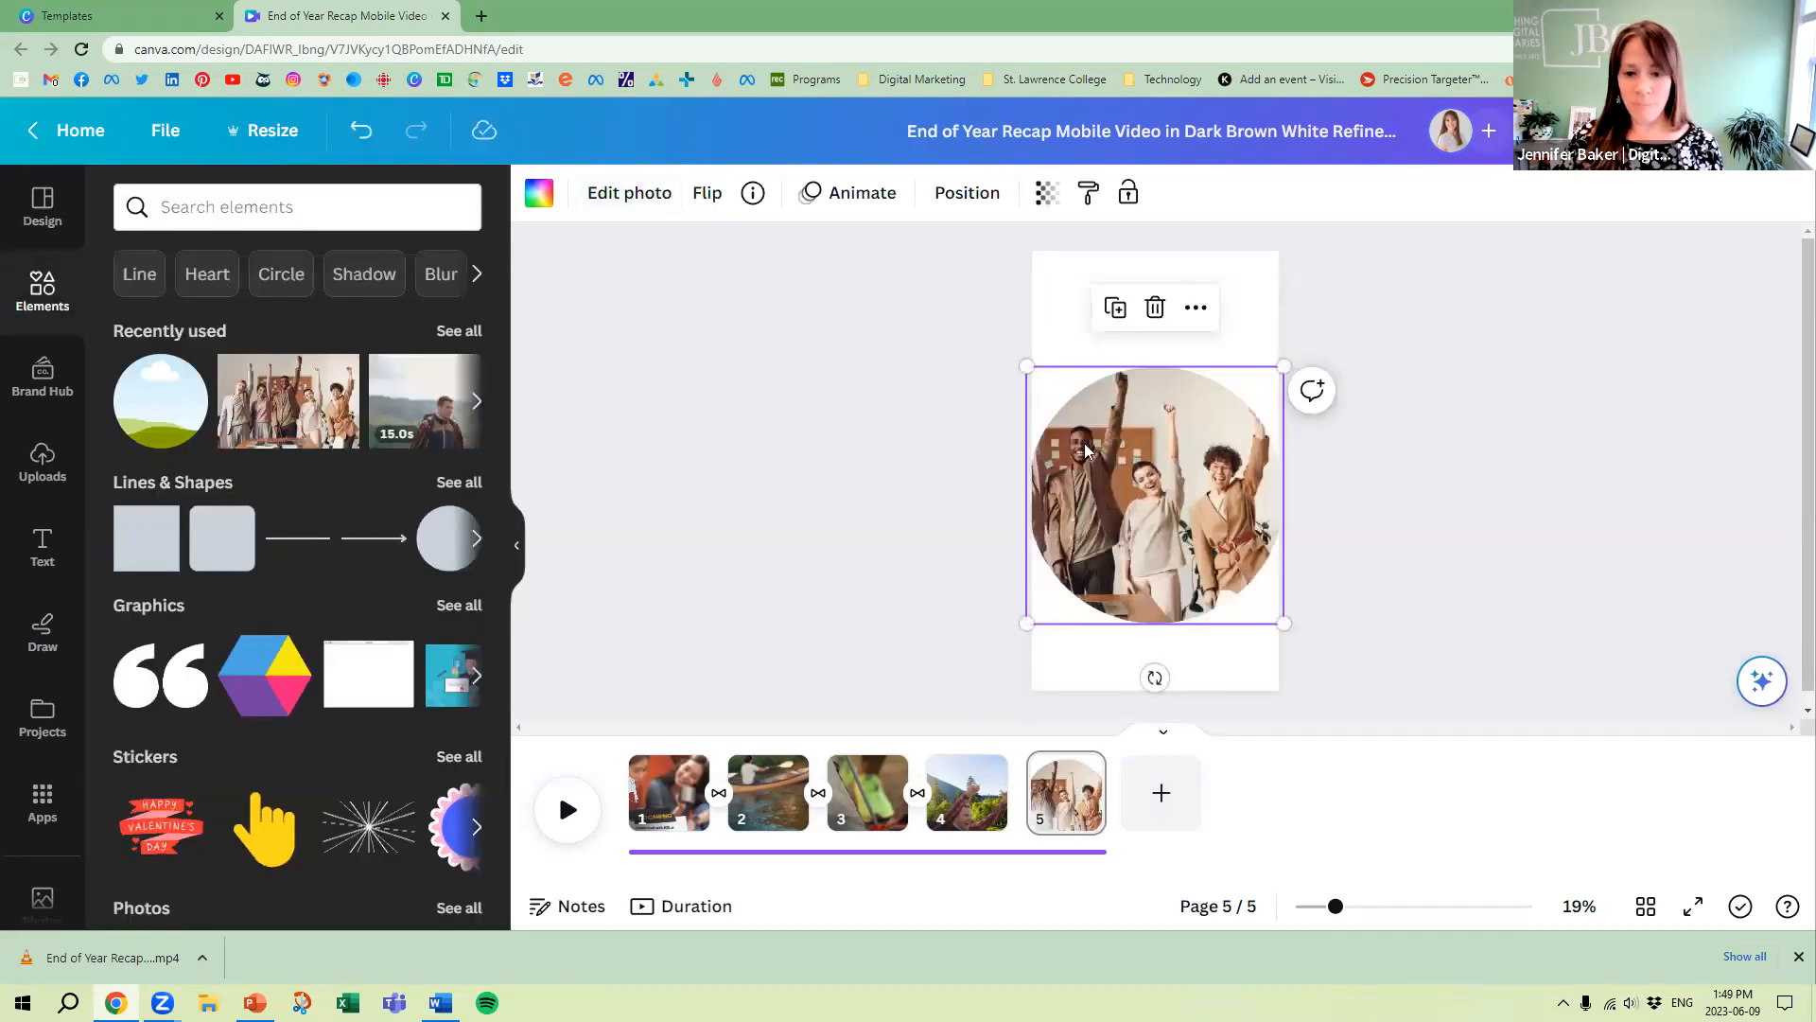
Delete the cheering people photo together with its circular frame from page 5
drag(982, 357, 1175, 508)
key(Delete)
key(Delete)
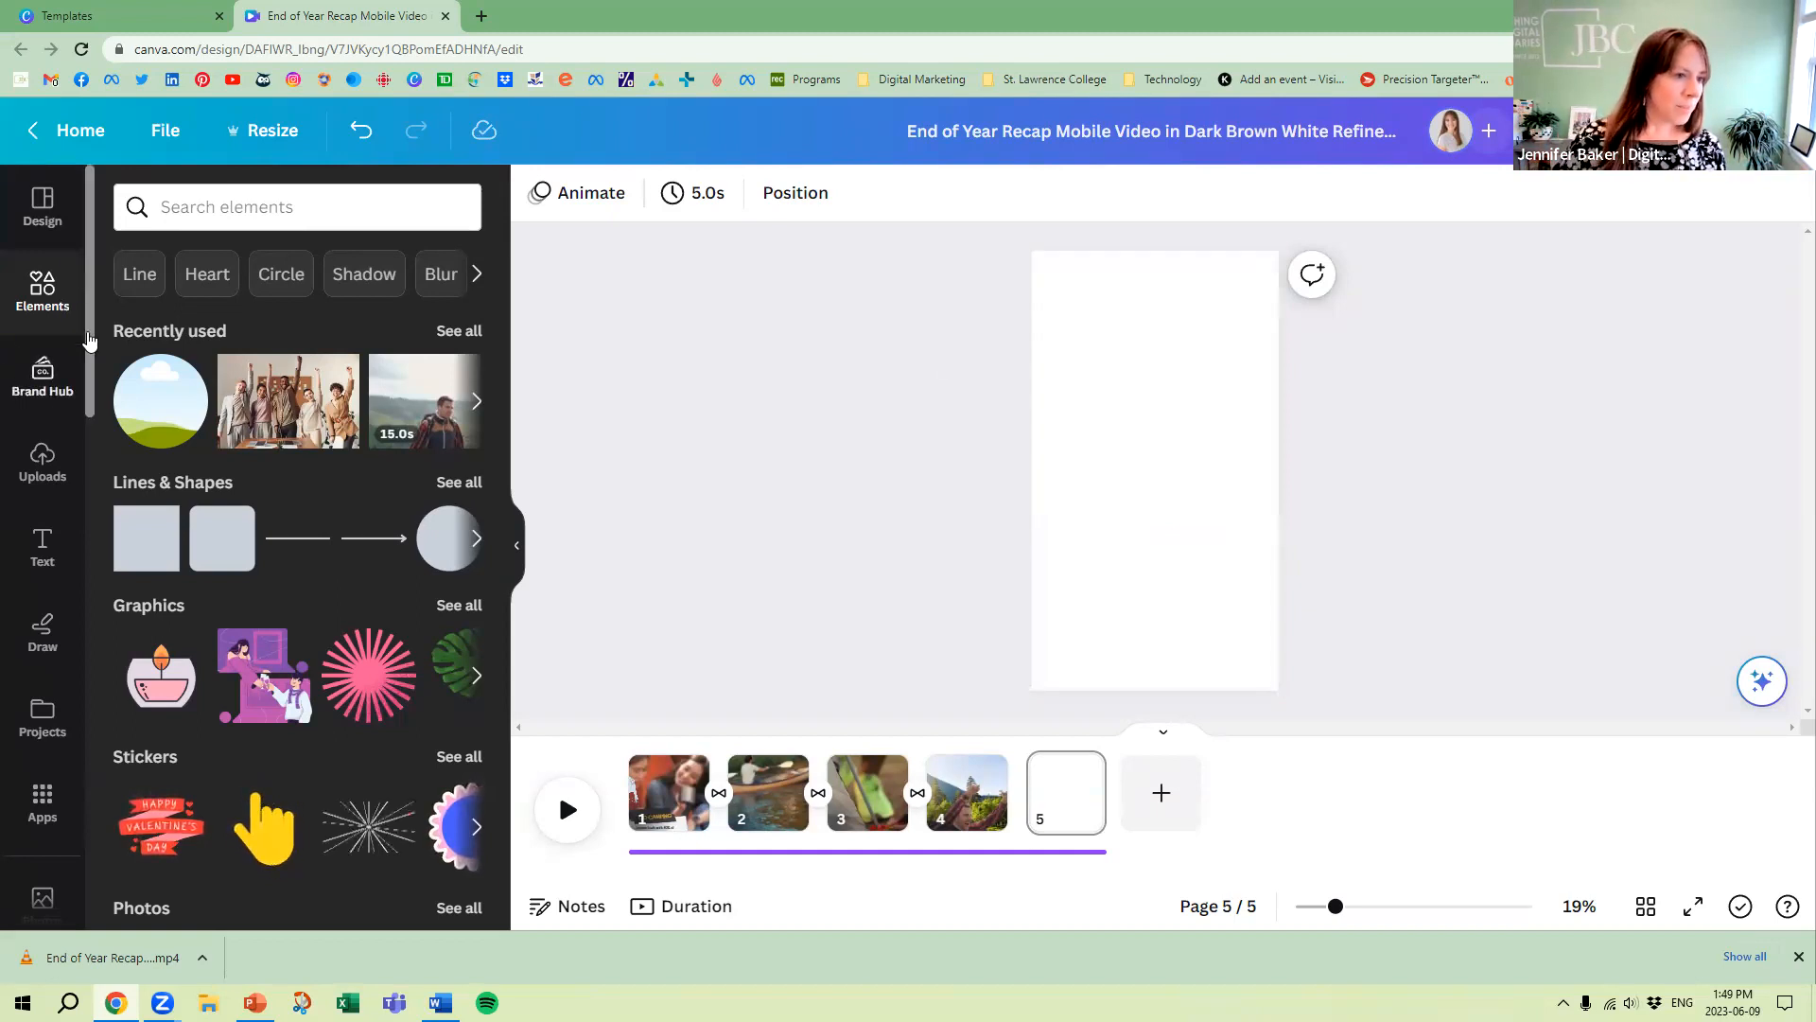
Search the elements for "hiking", add the lone hiker photo to page 5 enlarged over the page, and set it as background
click(263, 208)
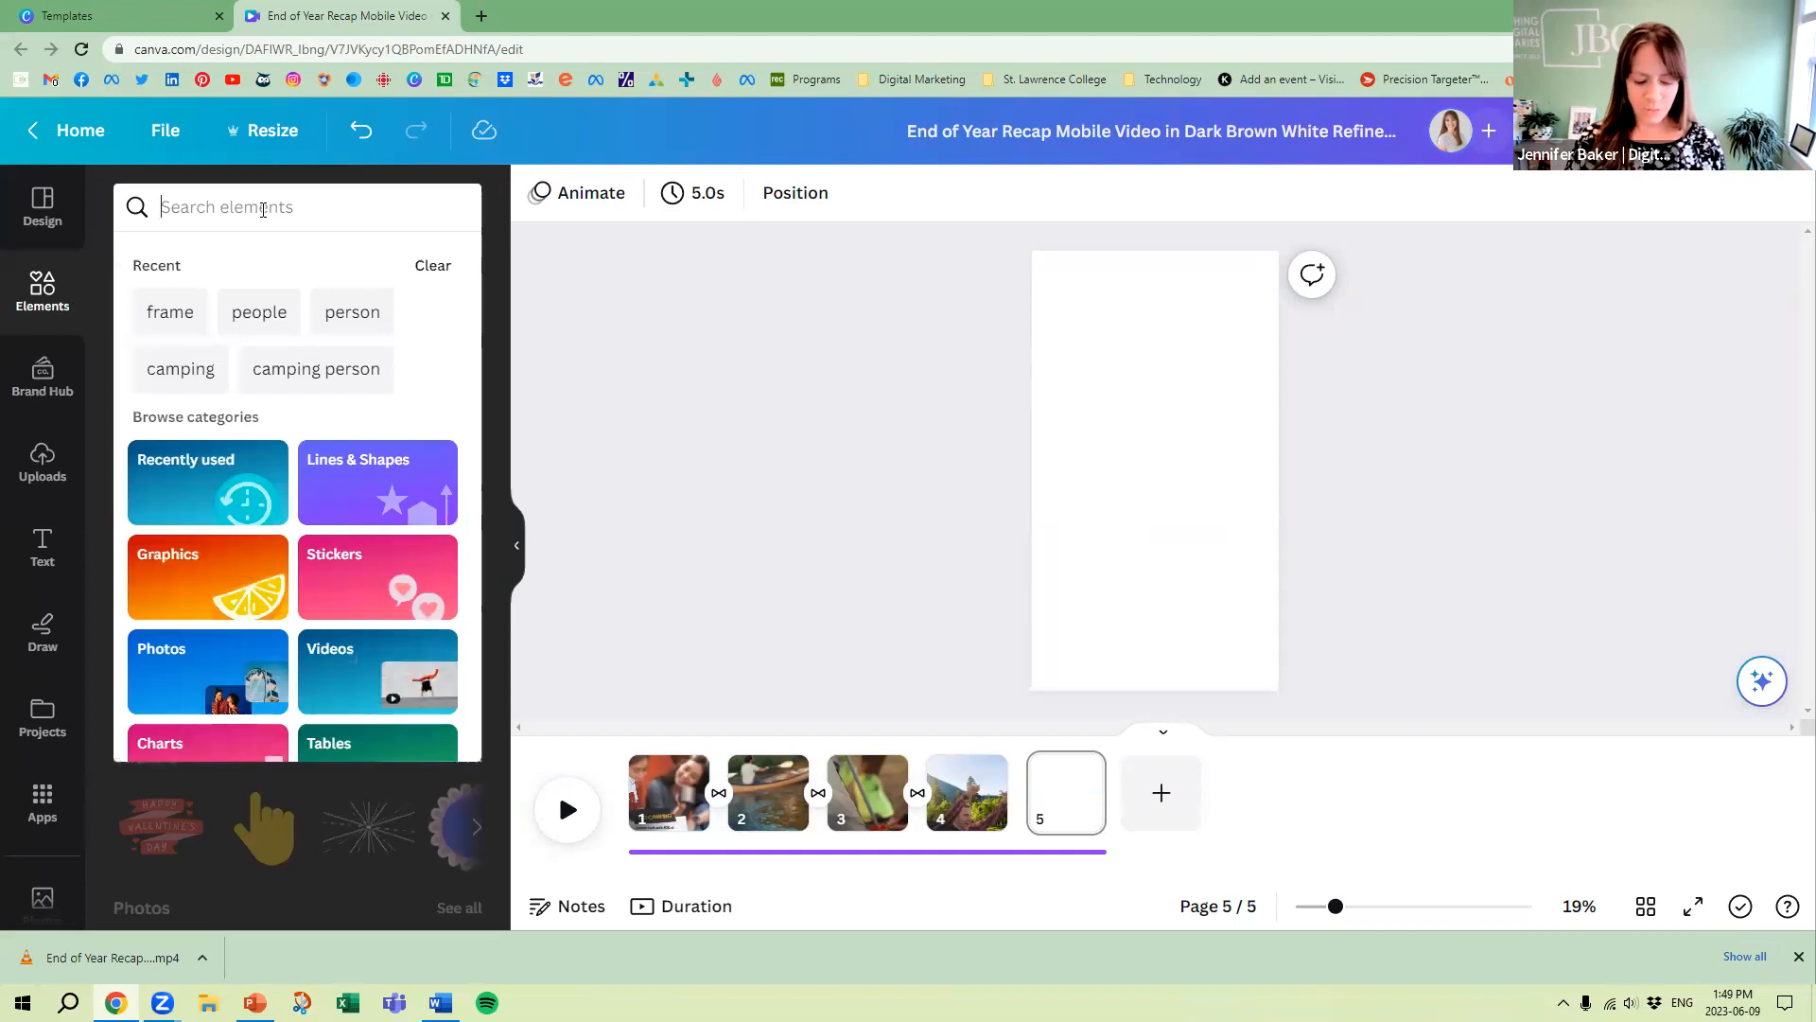
text(hiking)
key(Return)
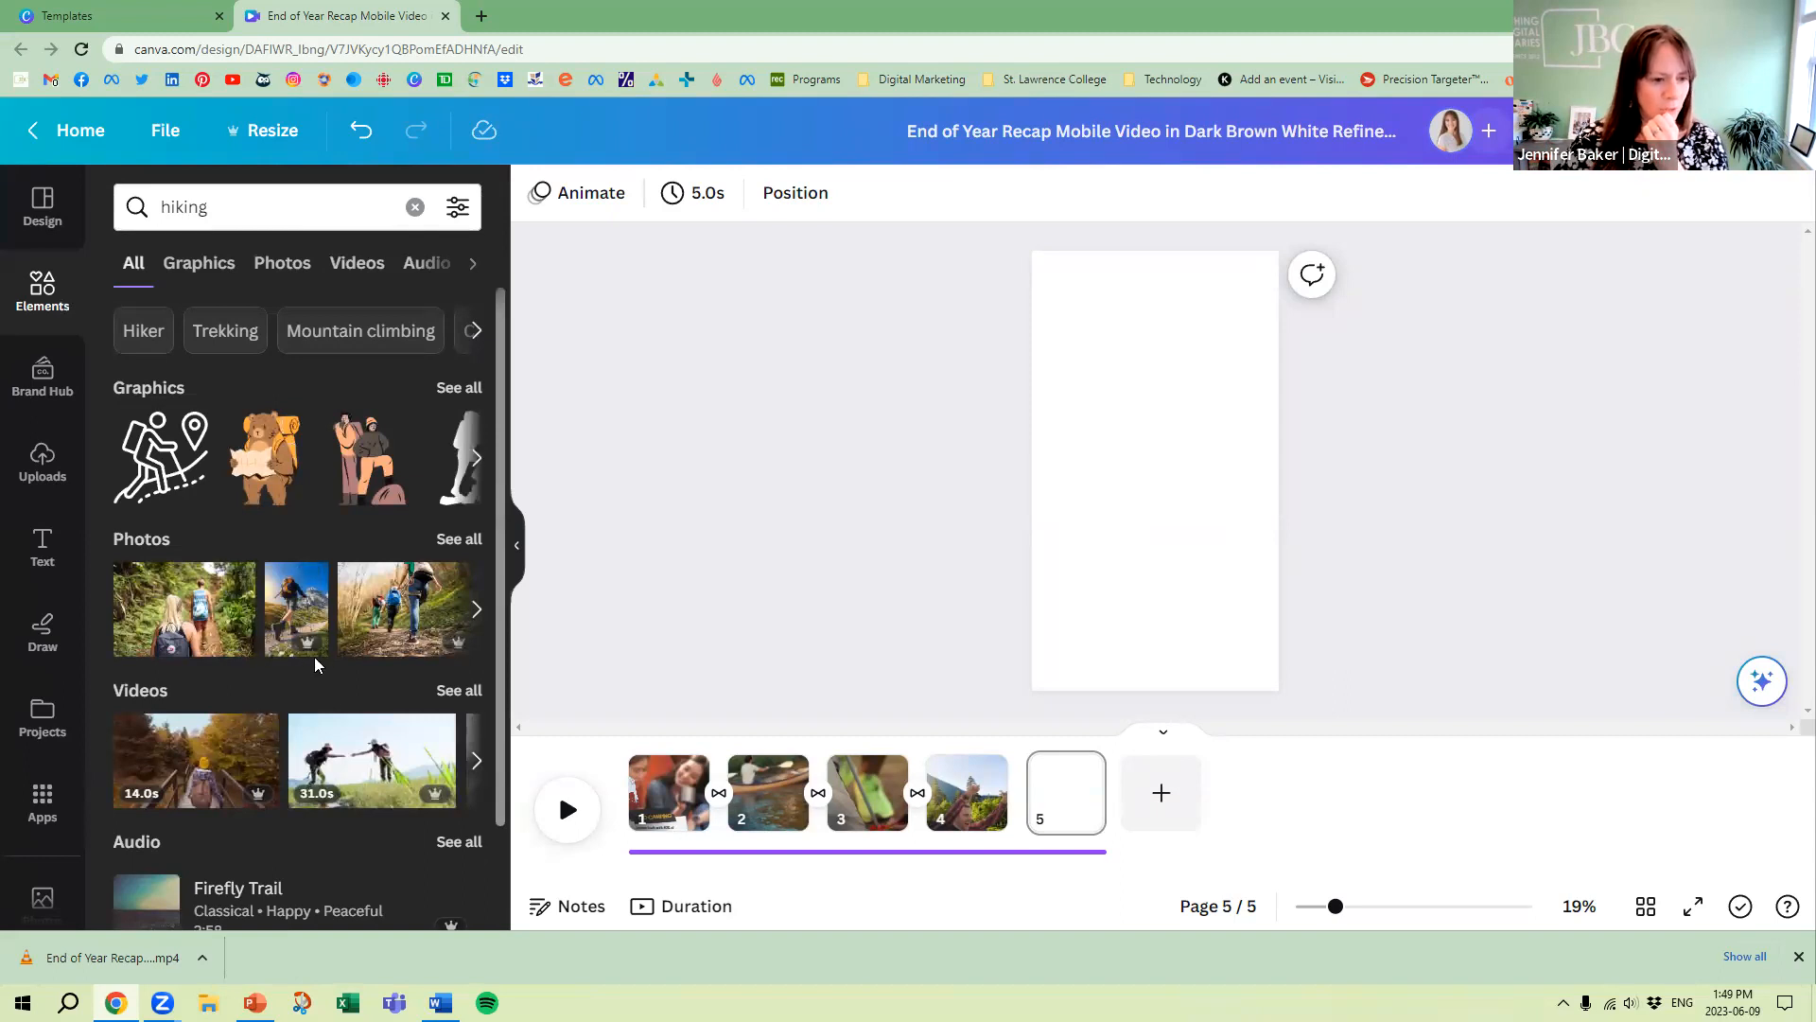
click(295, 614)
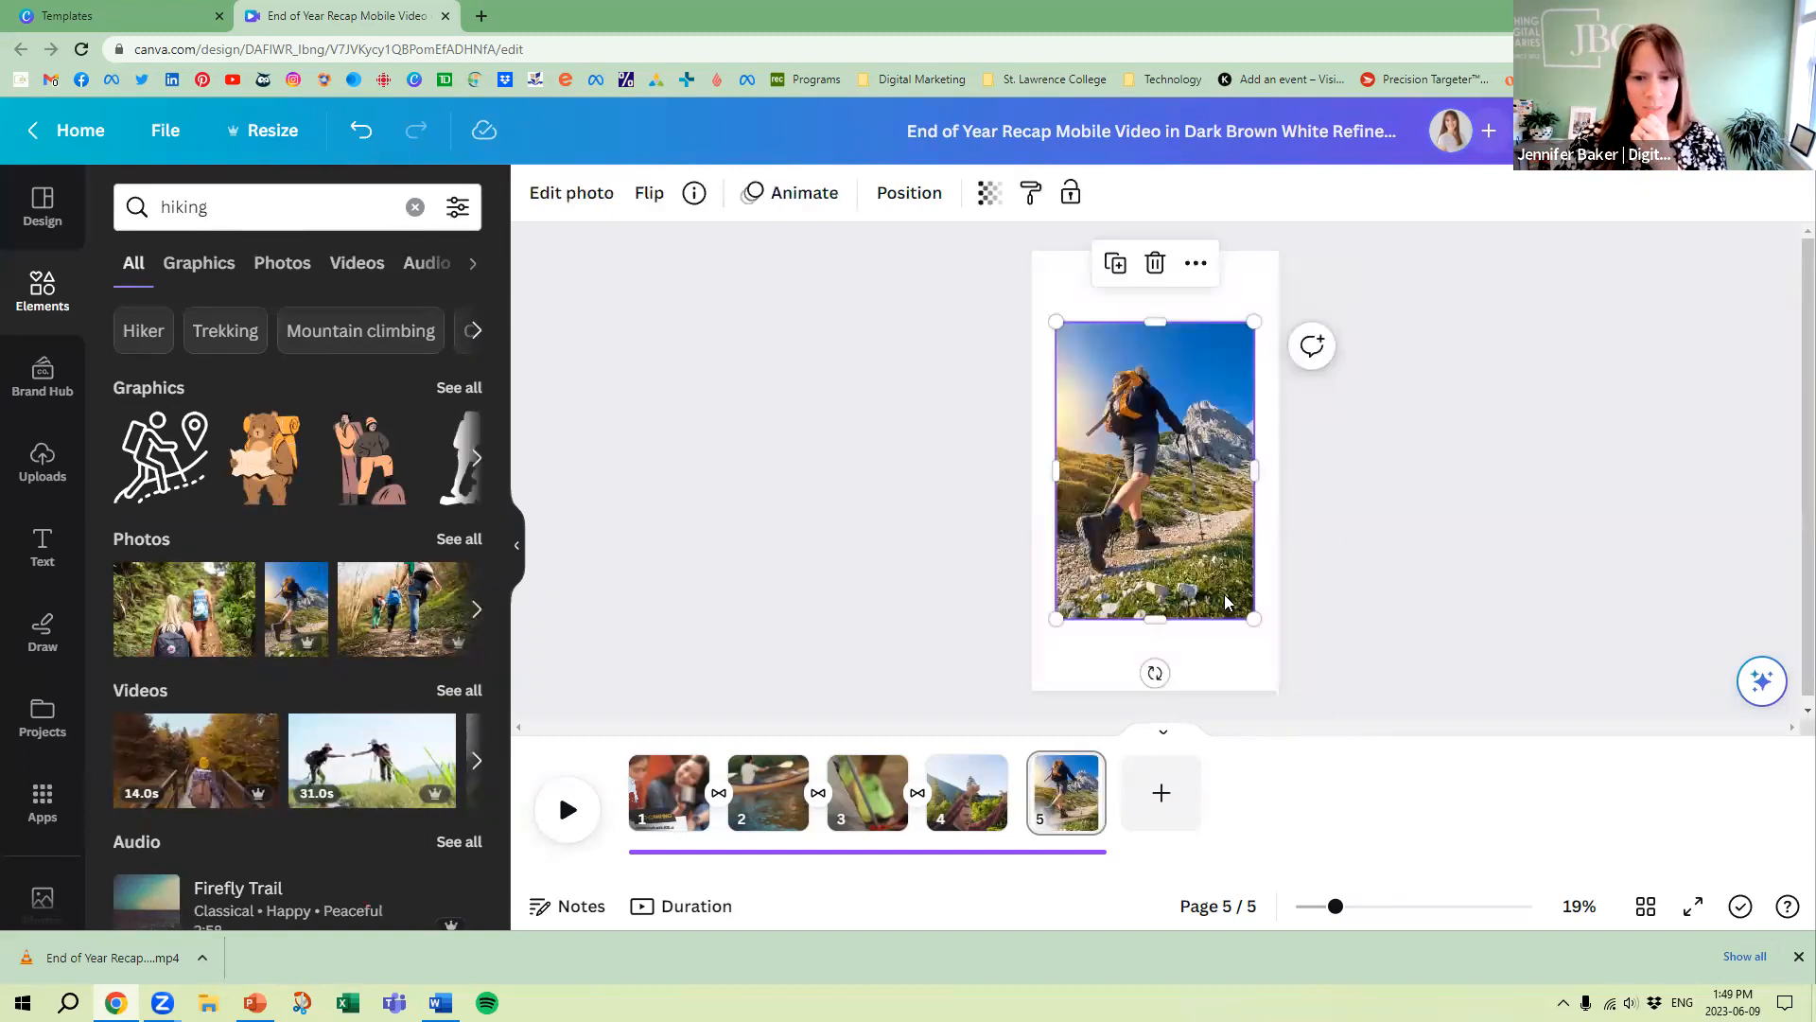
drag(1254, 618, 1306, 697)
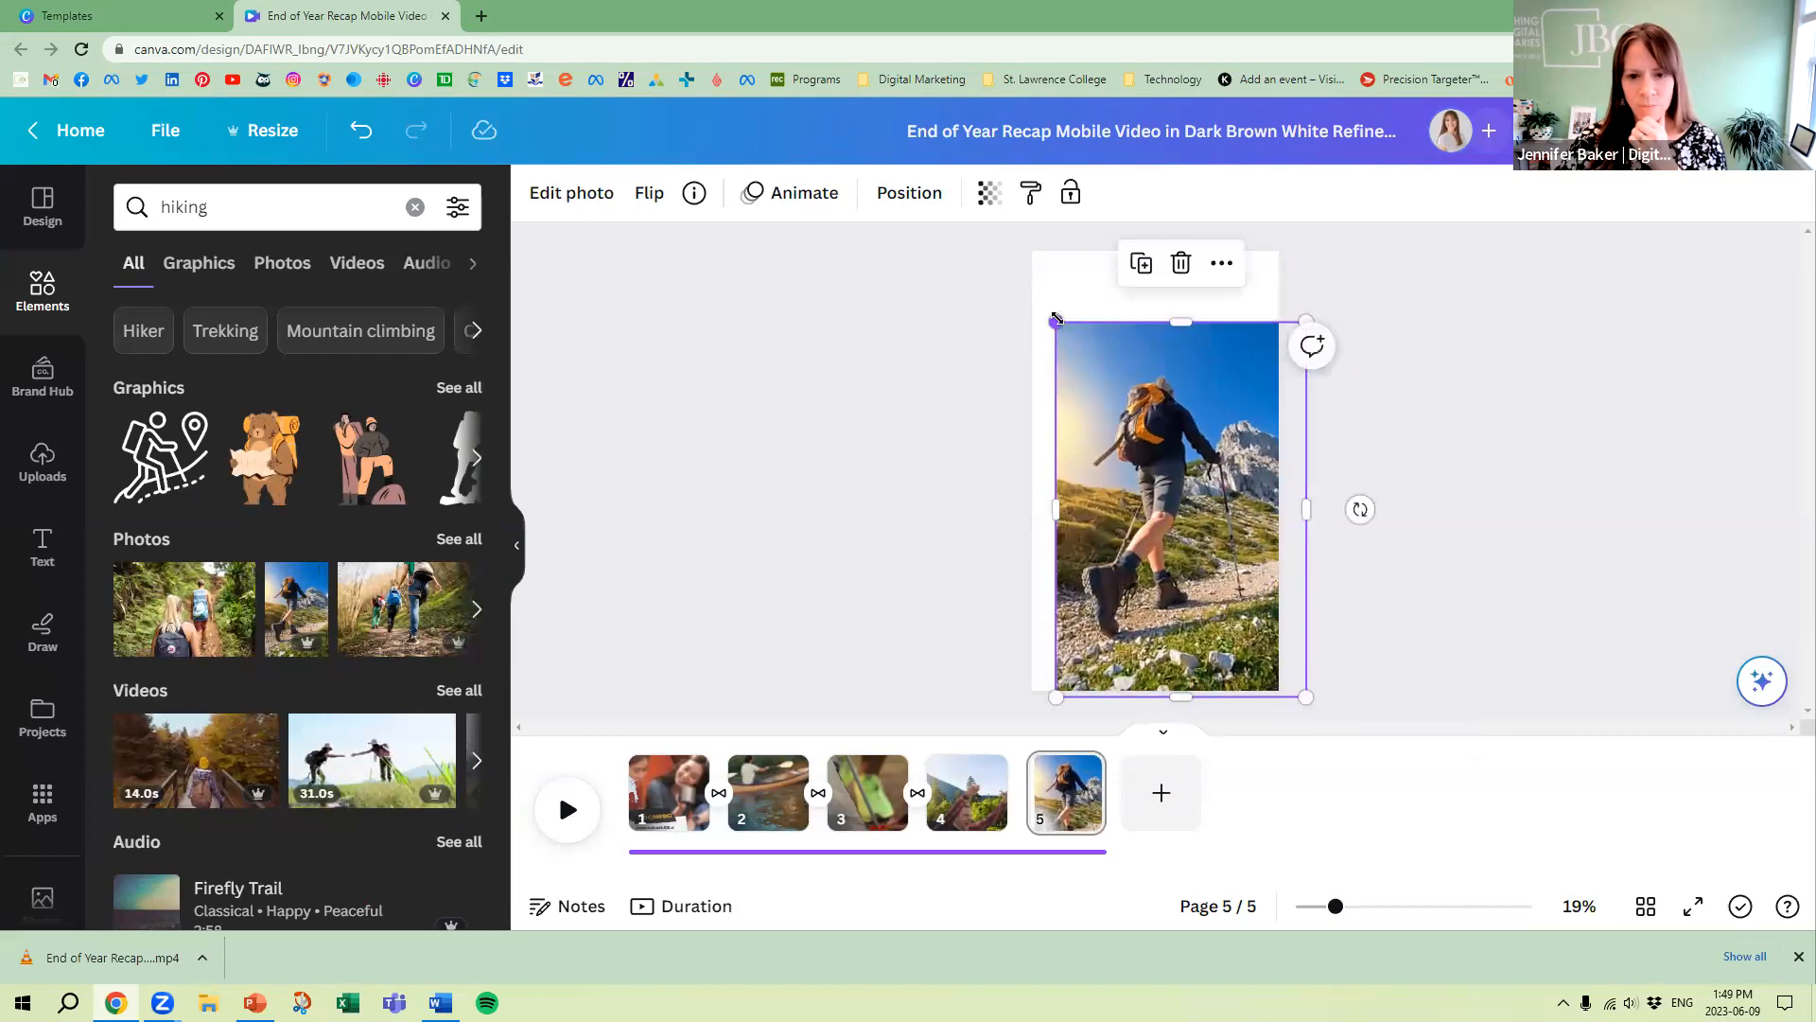
drag(1056, 324, 1009, 250)
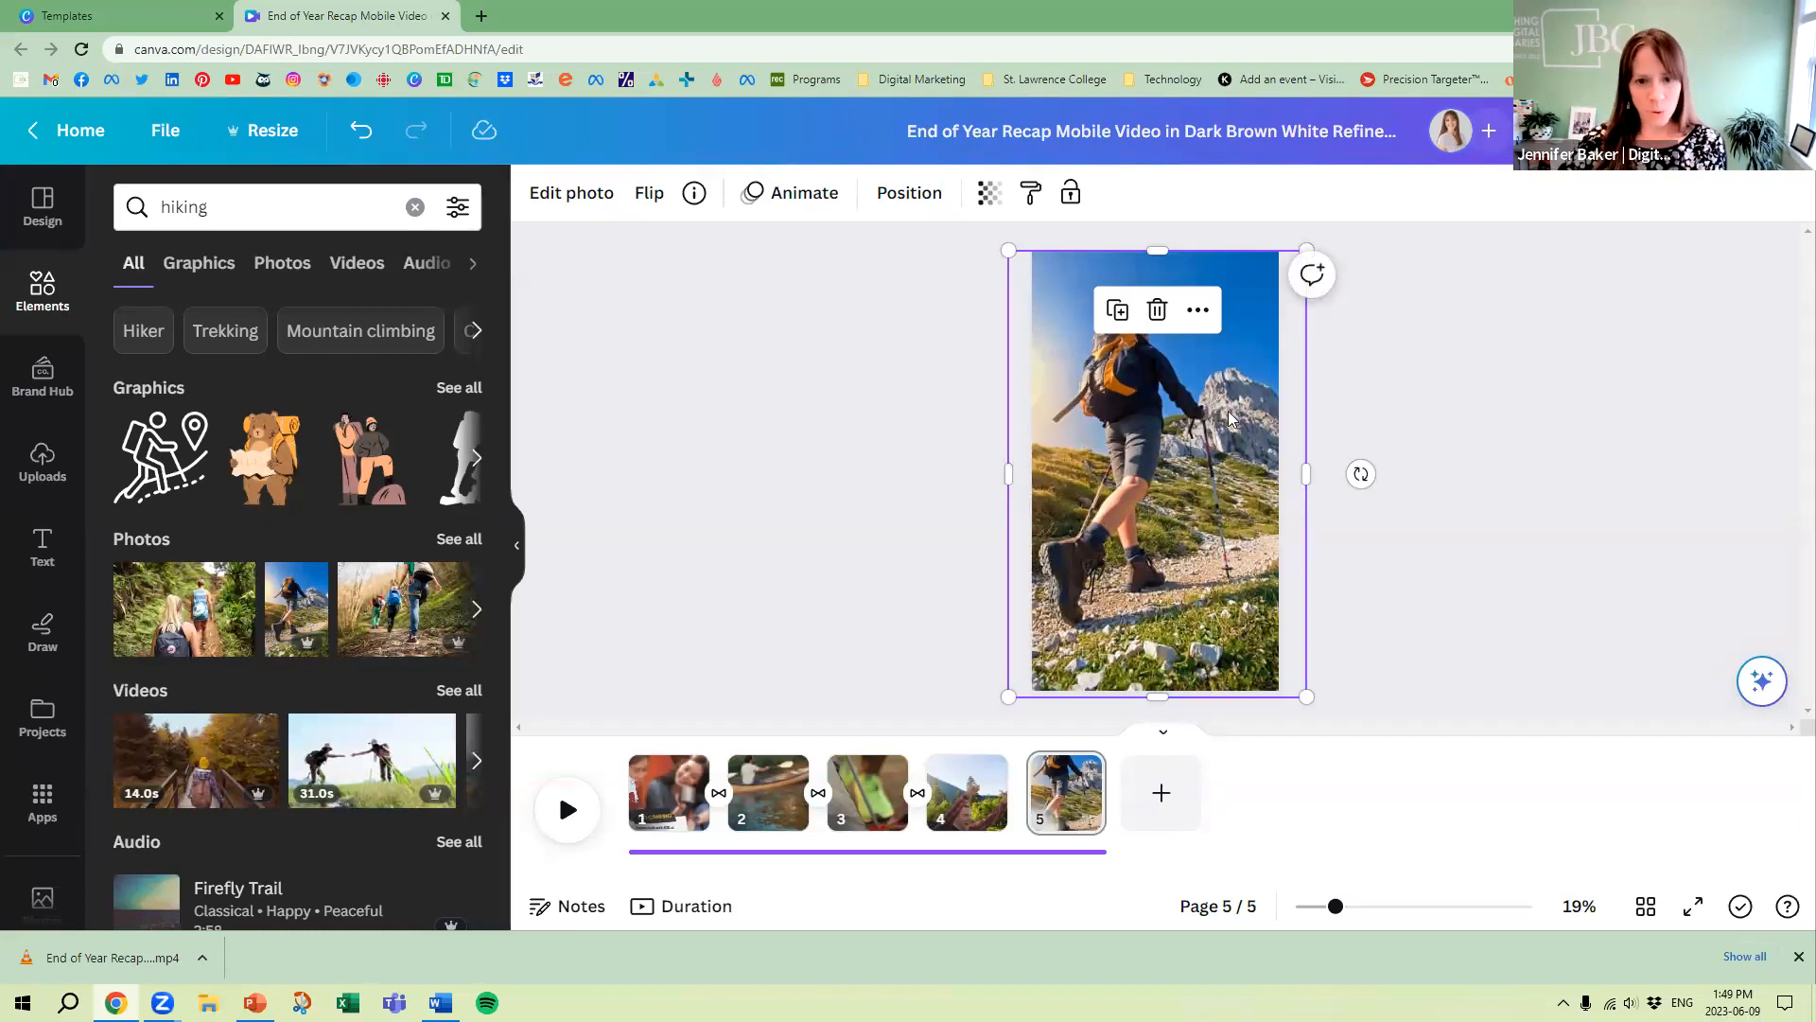
click(1574, 580)
click(1146, 365)
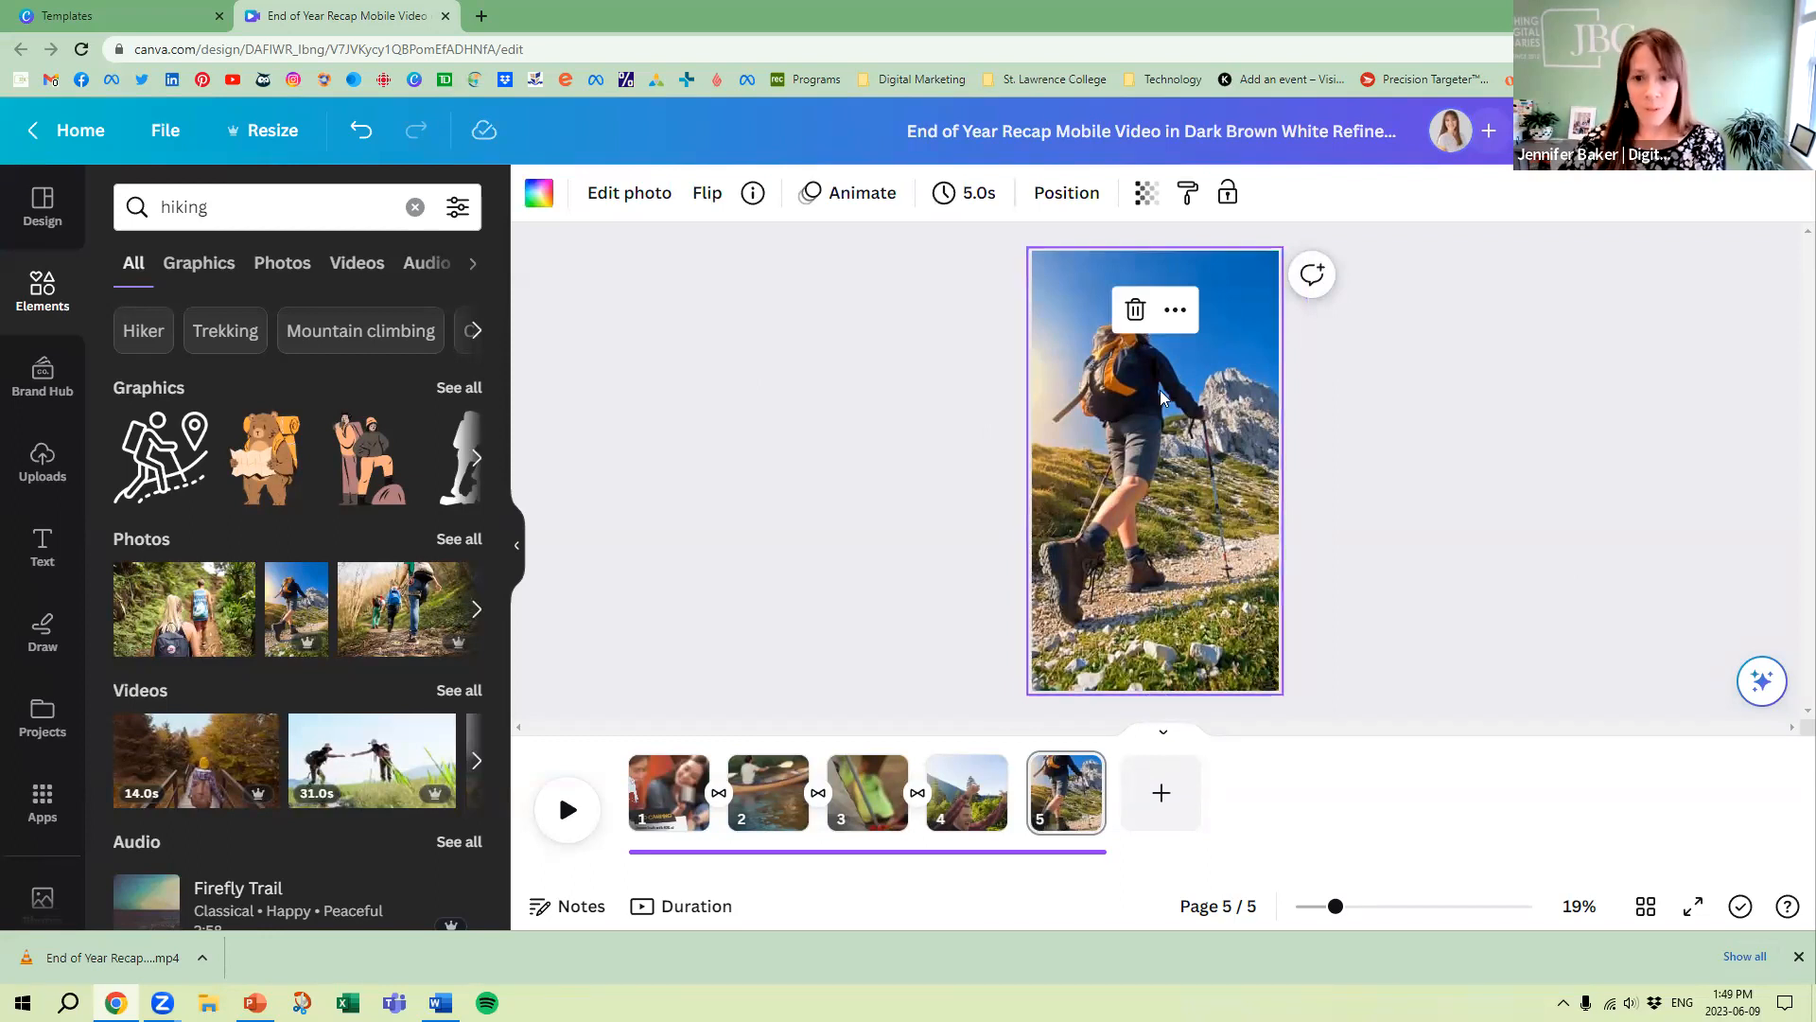
Detach the hiker photo from the page background and look through its photo editing effects
right_click(1173, 469)
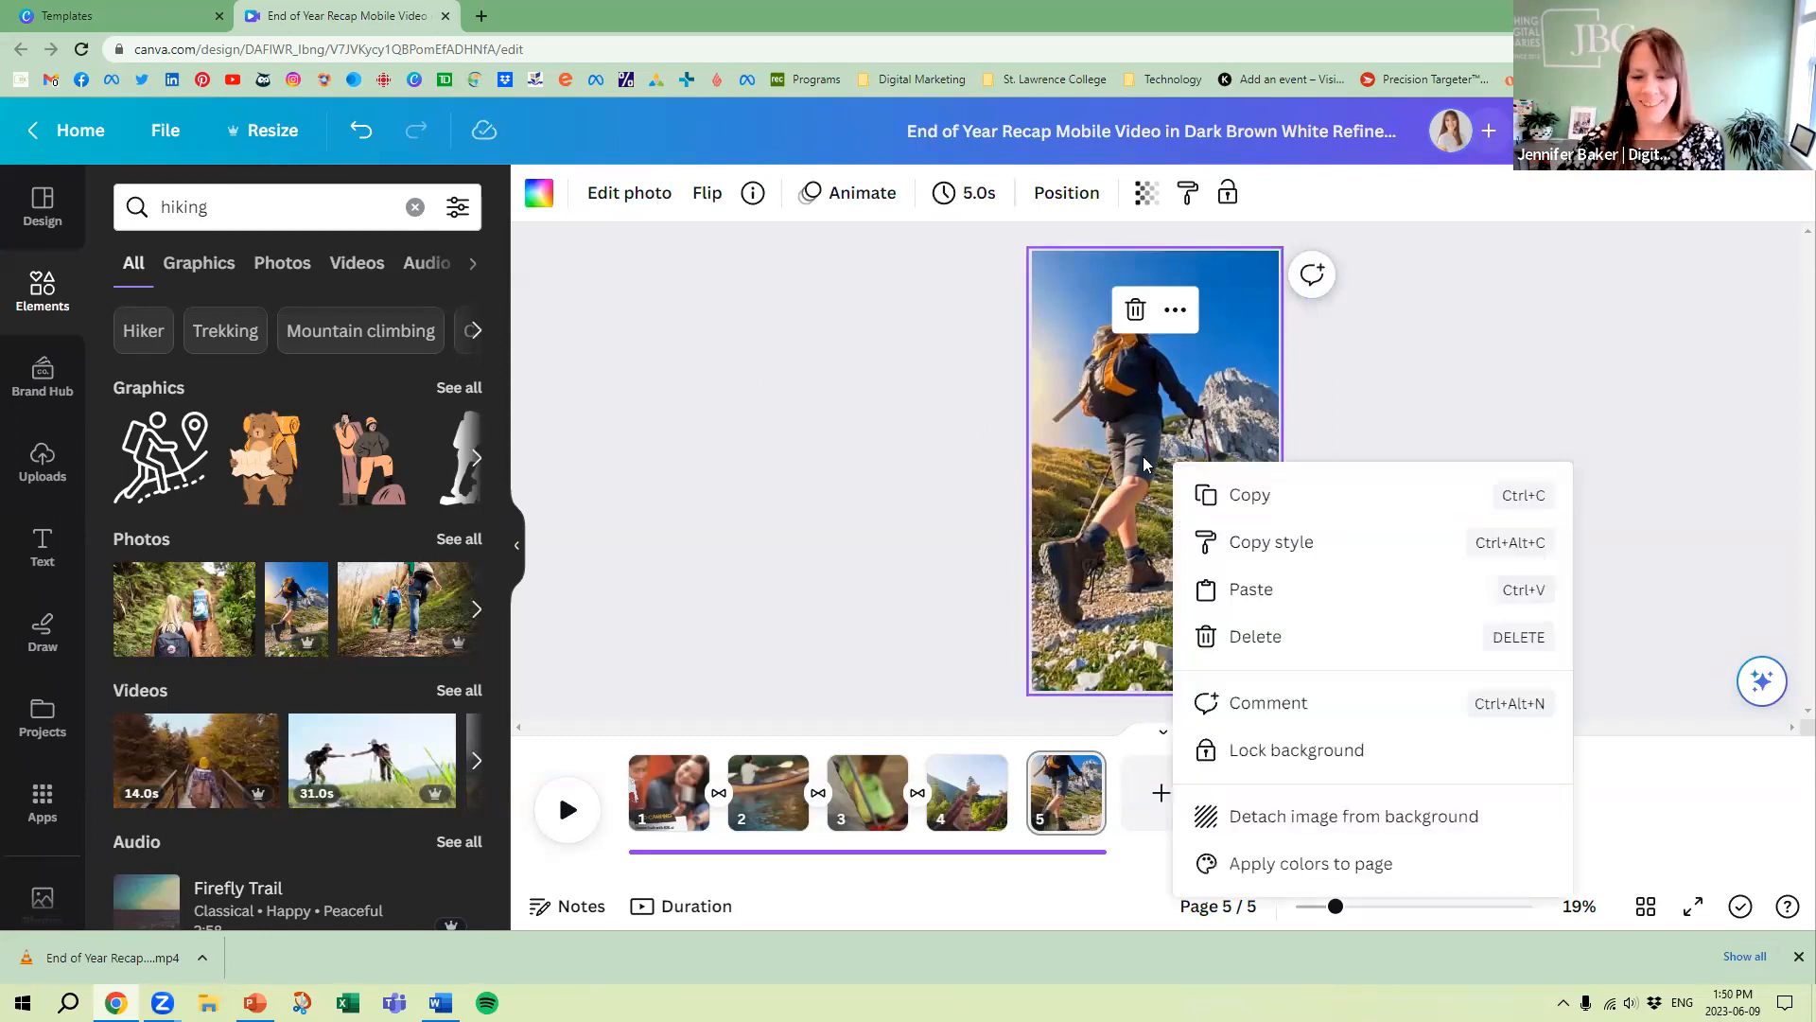
click(1343, 819)
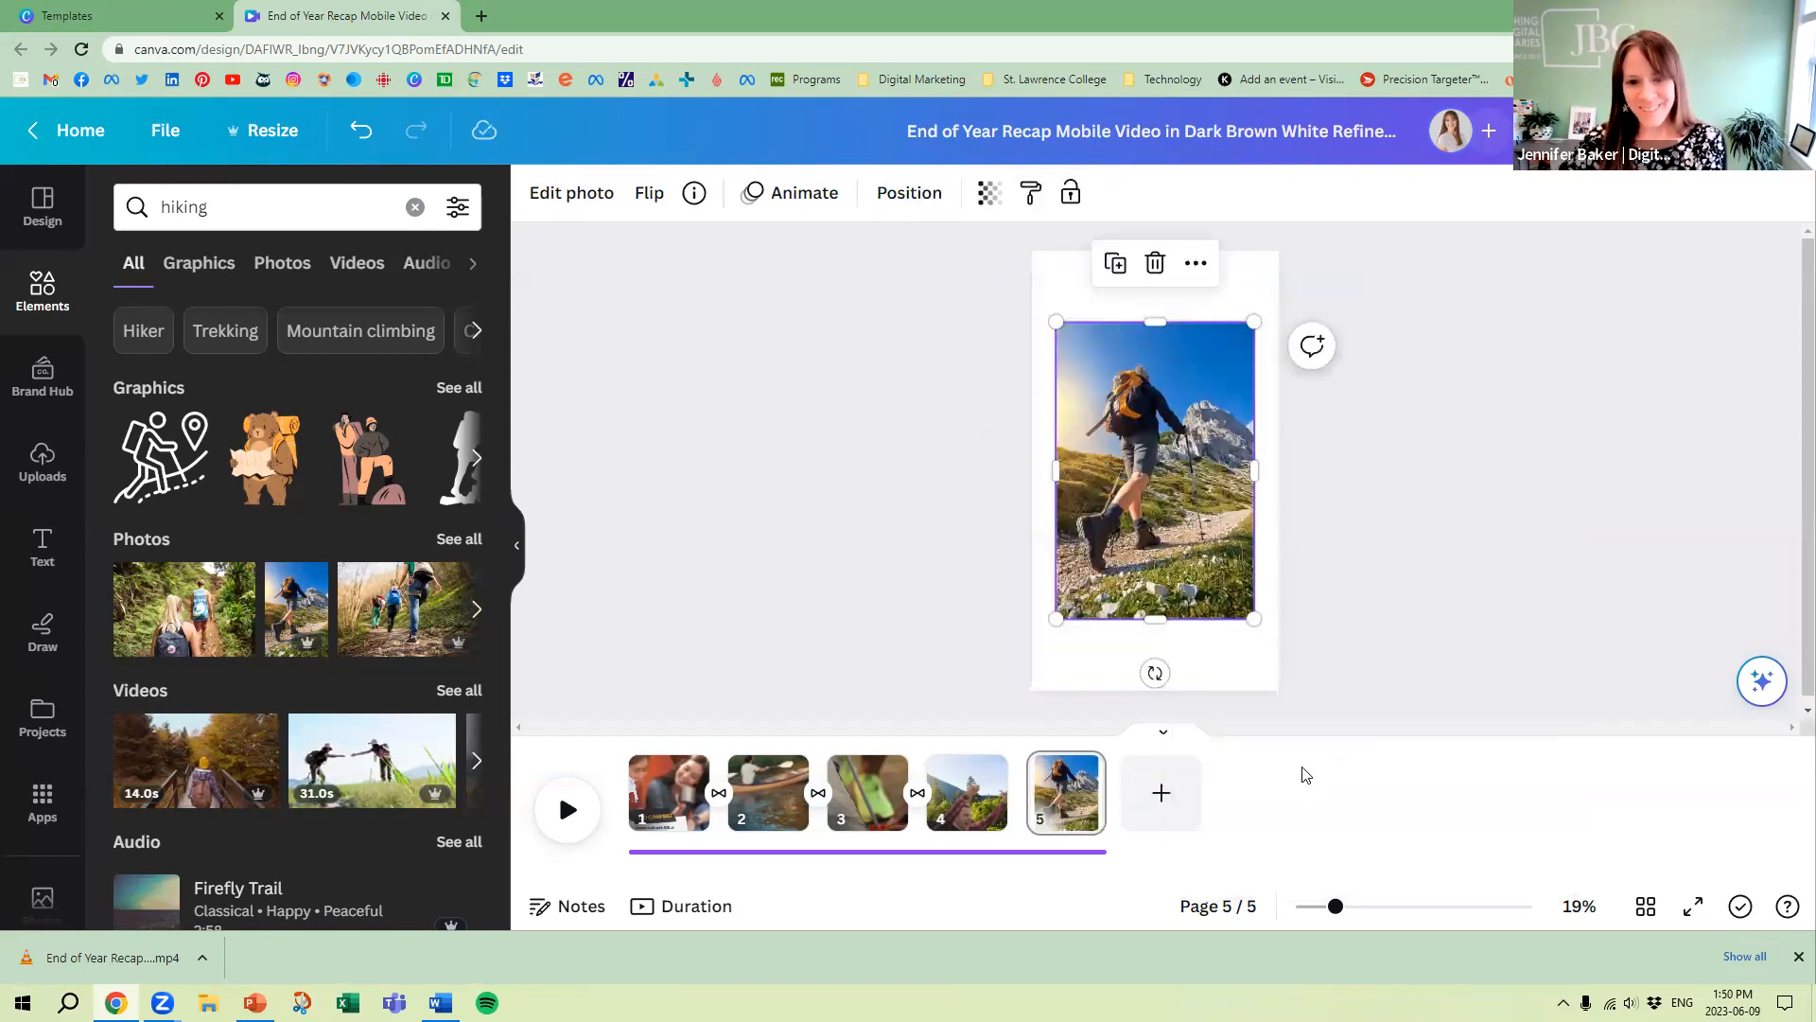
click(549, 192)
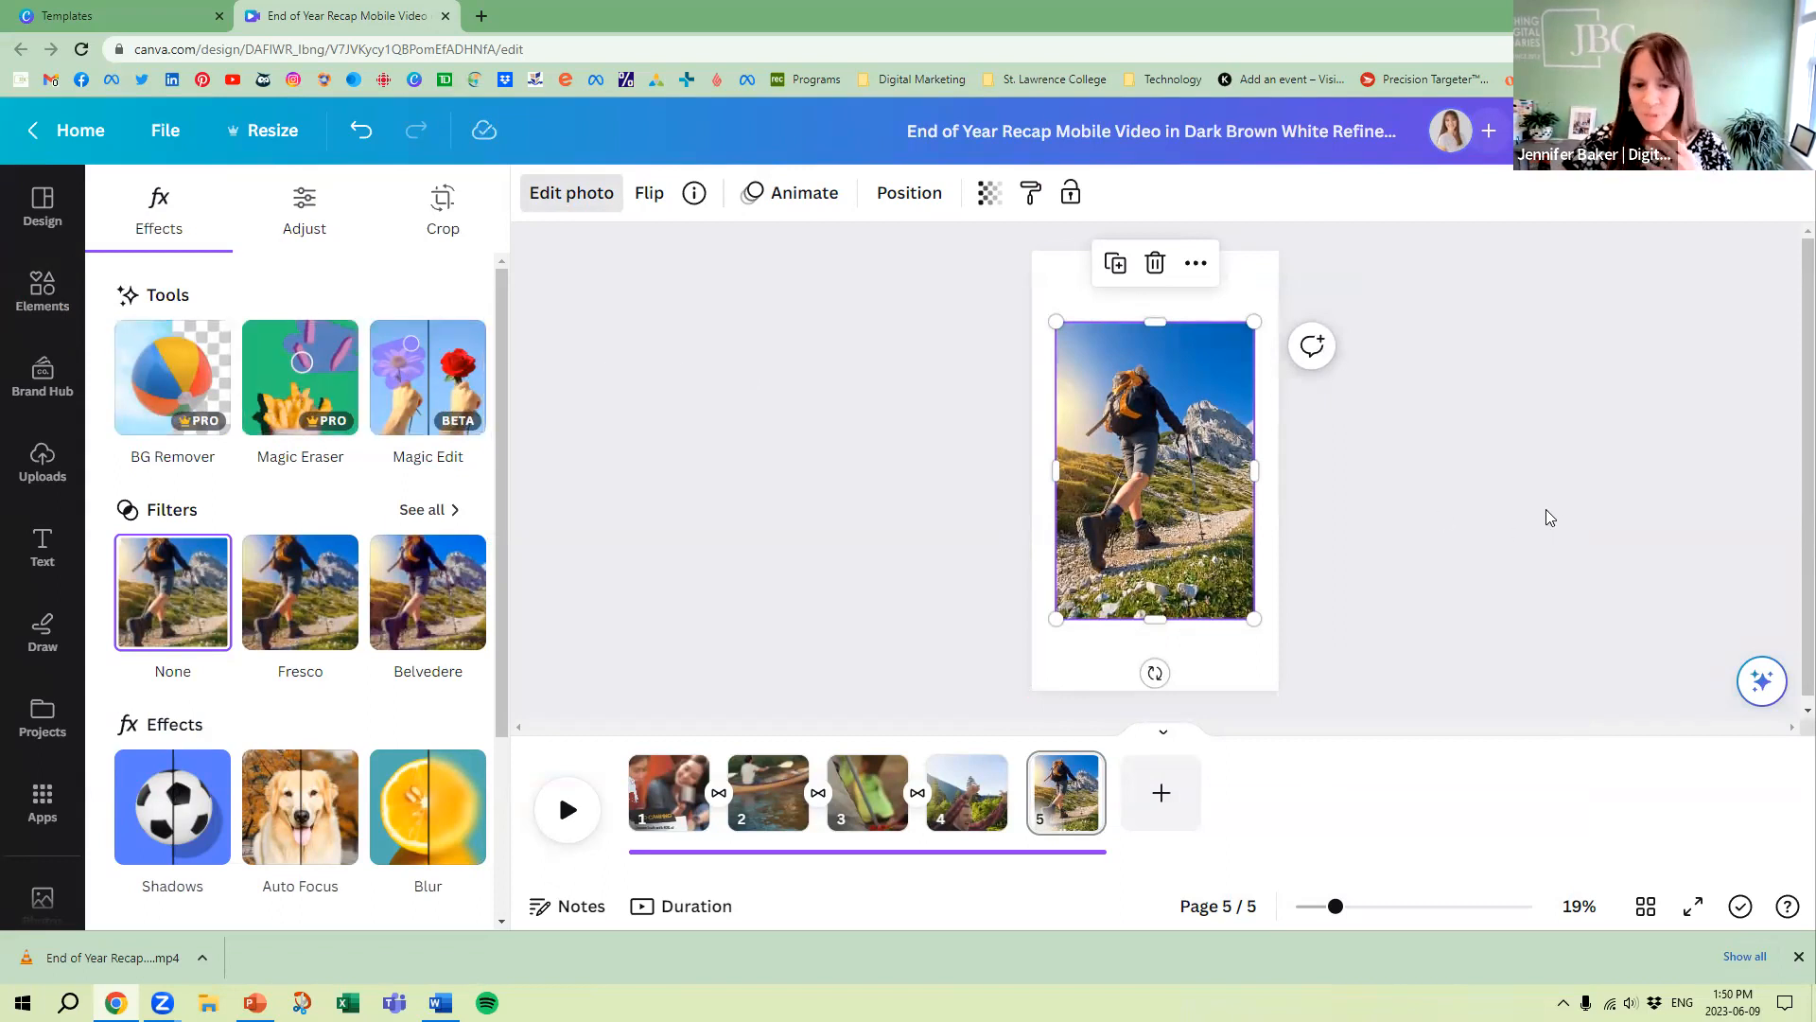
click(1230, 616)
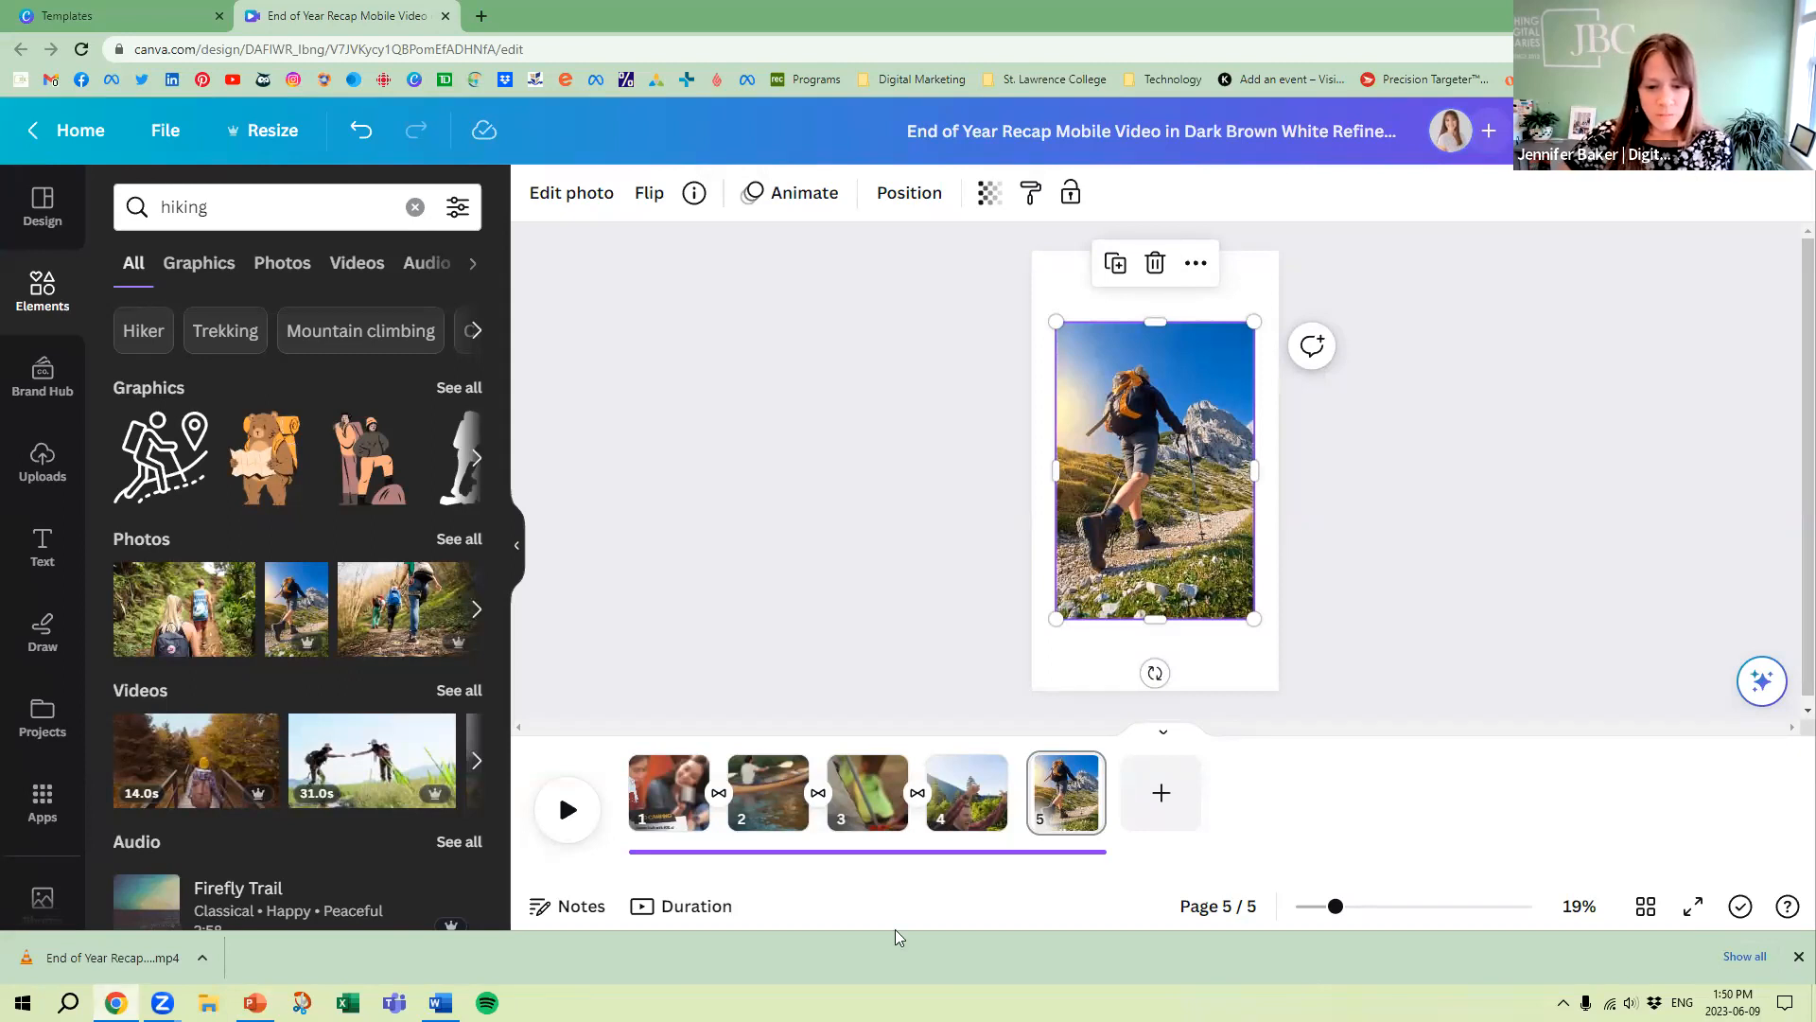
Delete the hiker photo and remove page 5 from the reel
right_click(1090, 773)
click(1209, 407)
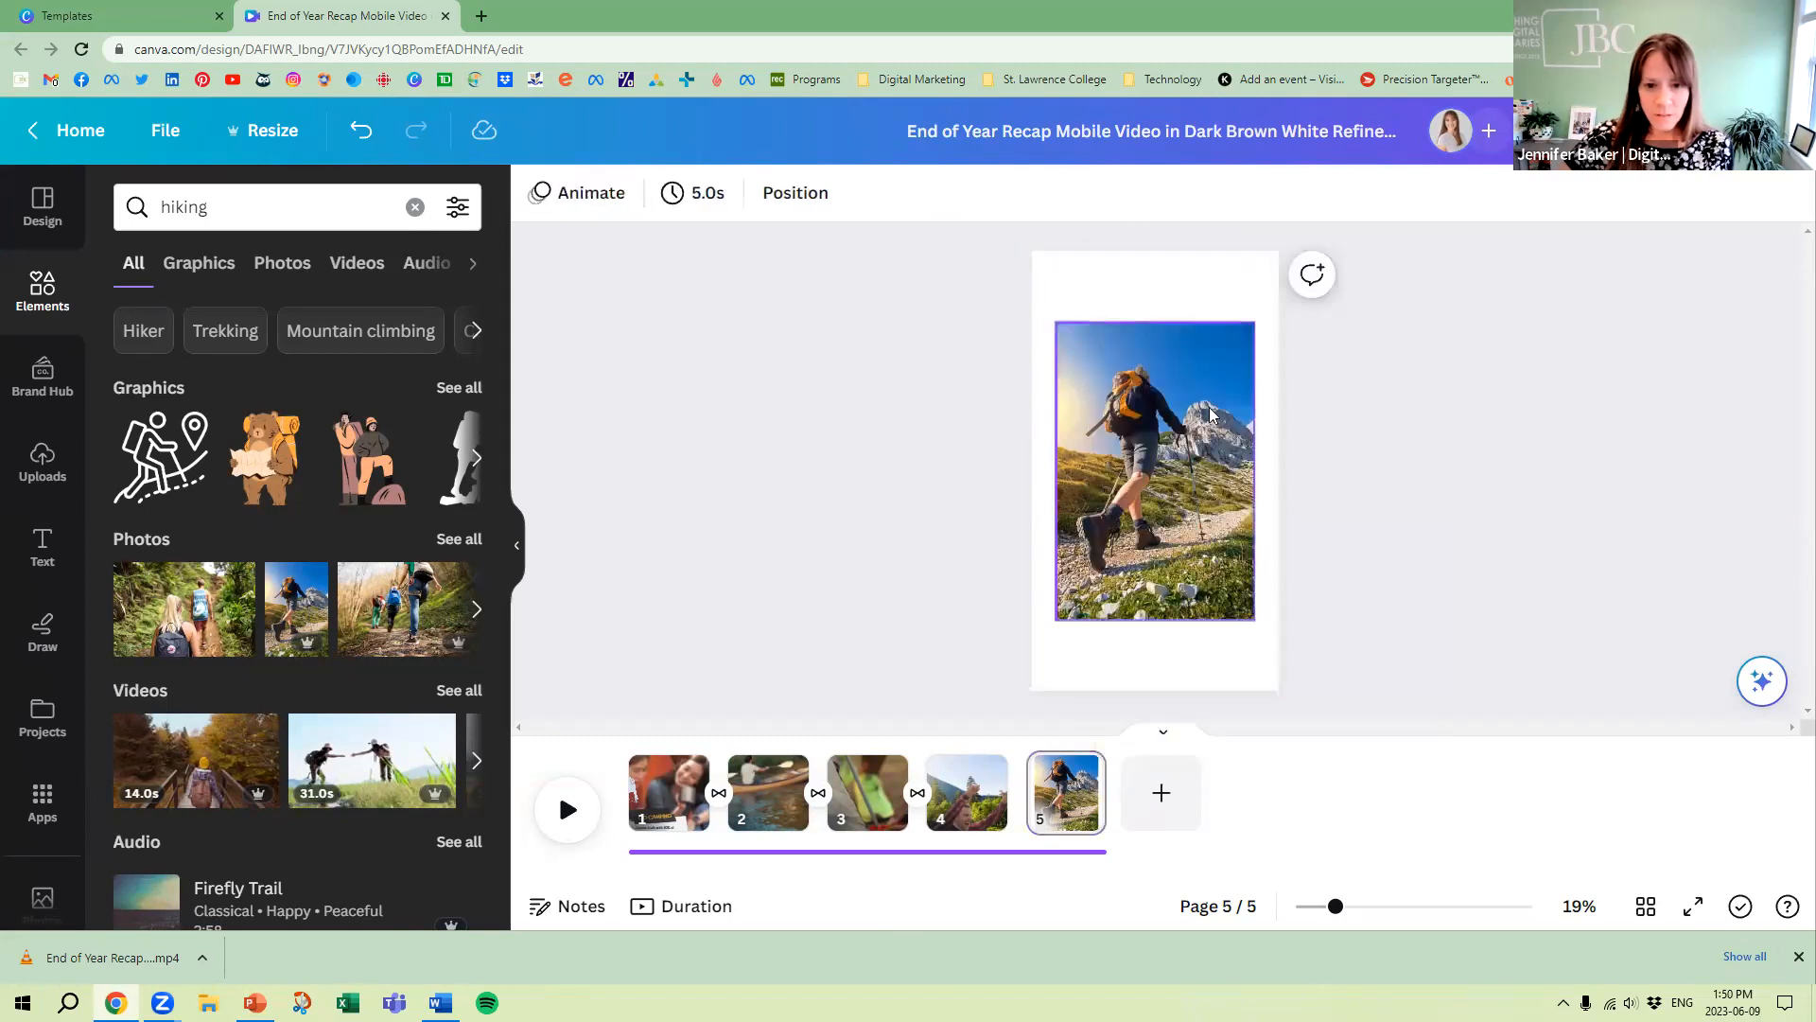
key(Delete)
right_click(1066, 795)
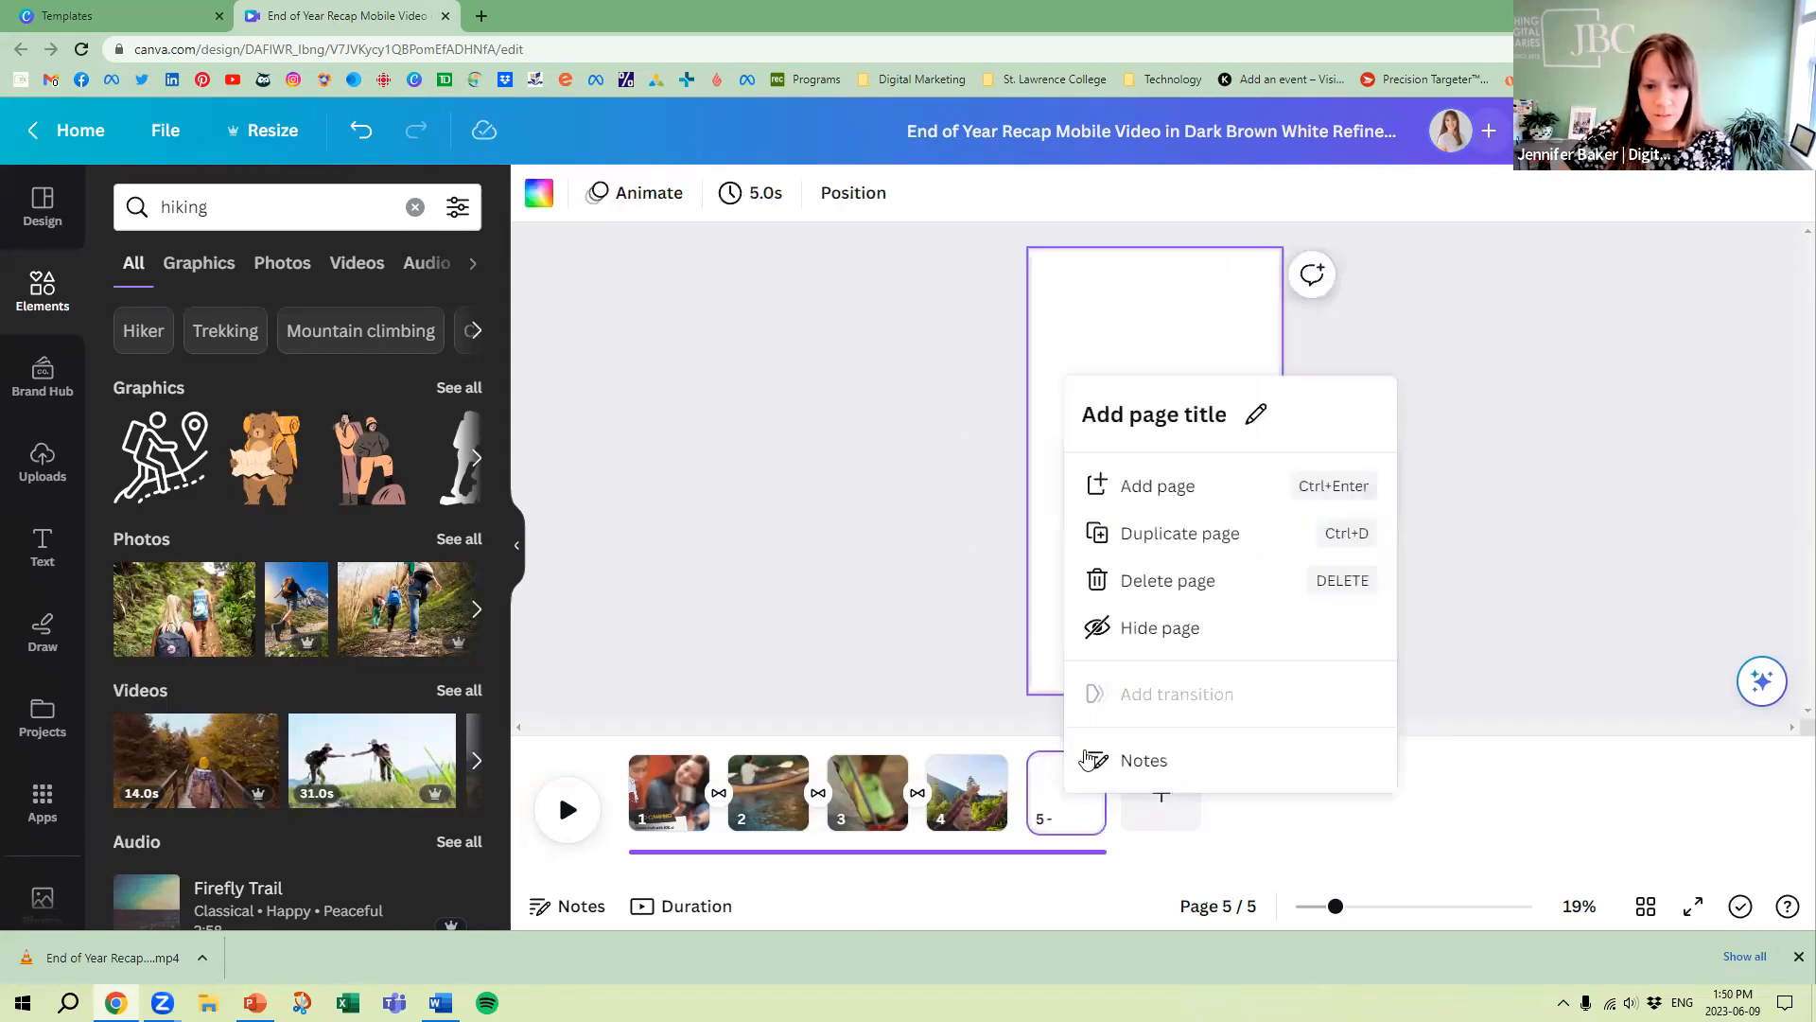
click(1173, 580)
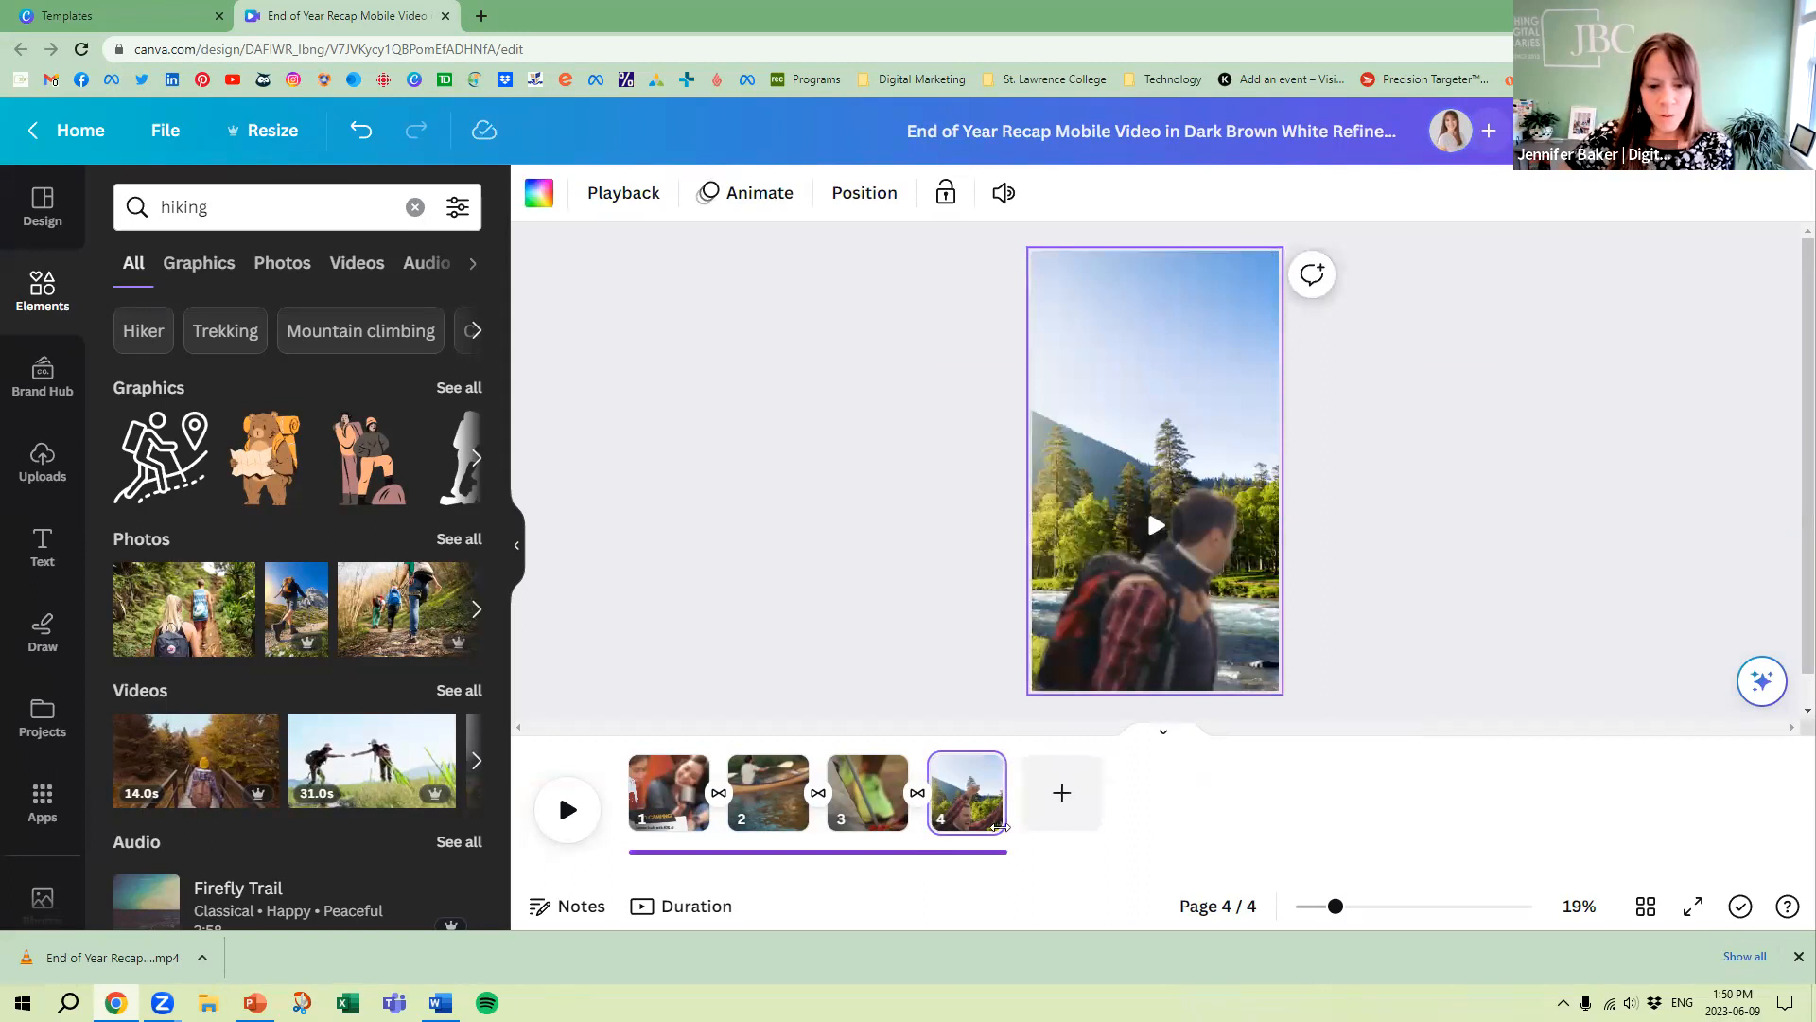
Trim the end of the music track back to the end of page 2, about 7.8 s long
click(1001, 851)
drag(1004, 837, 819, 842)
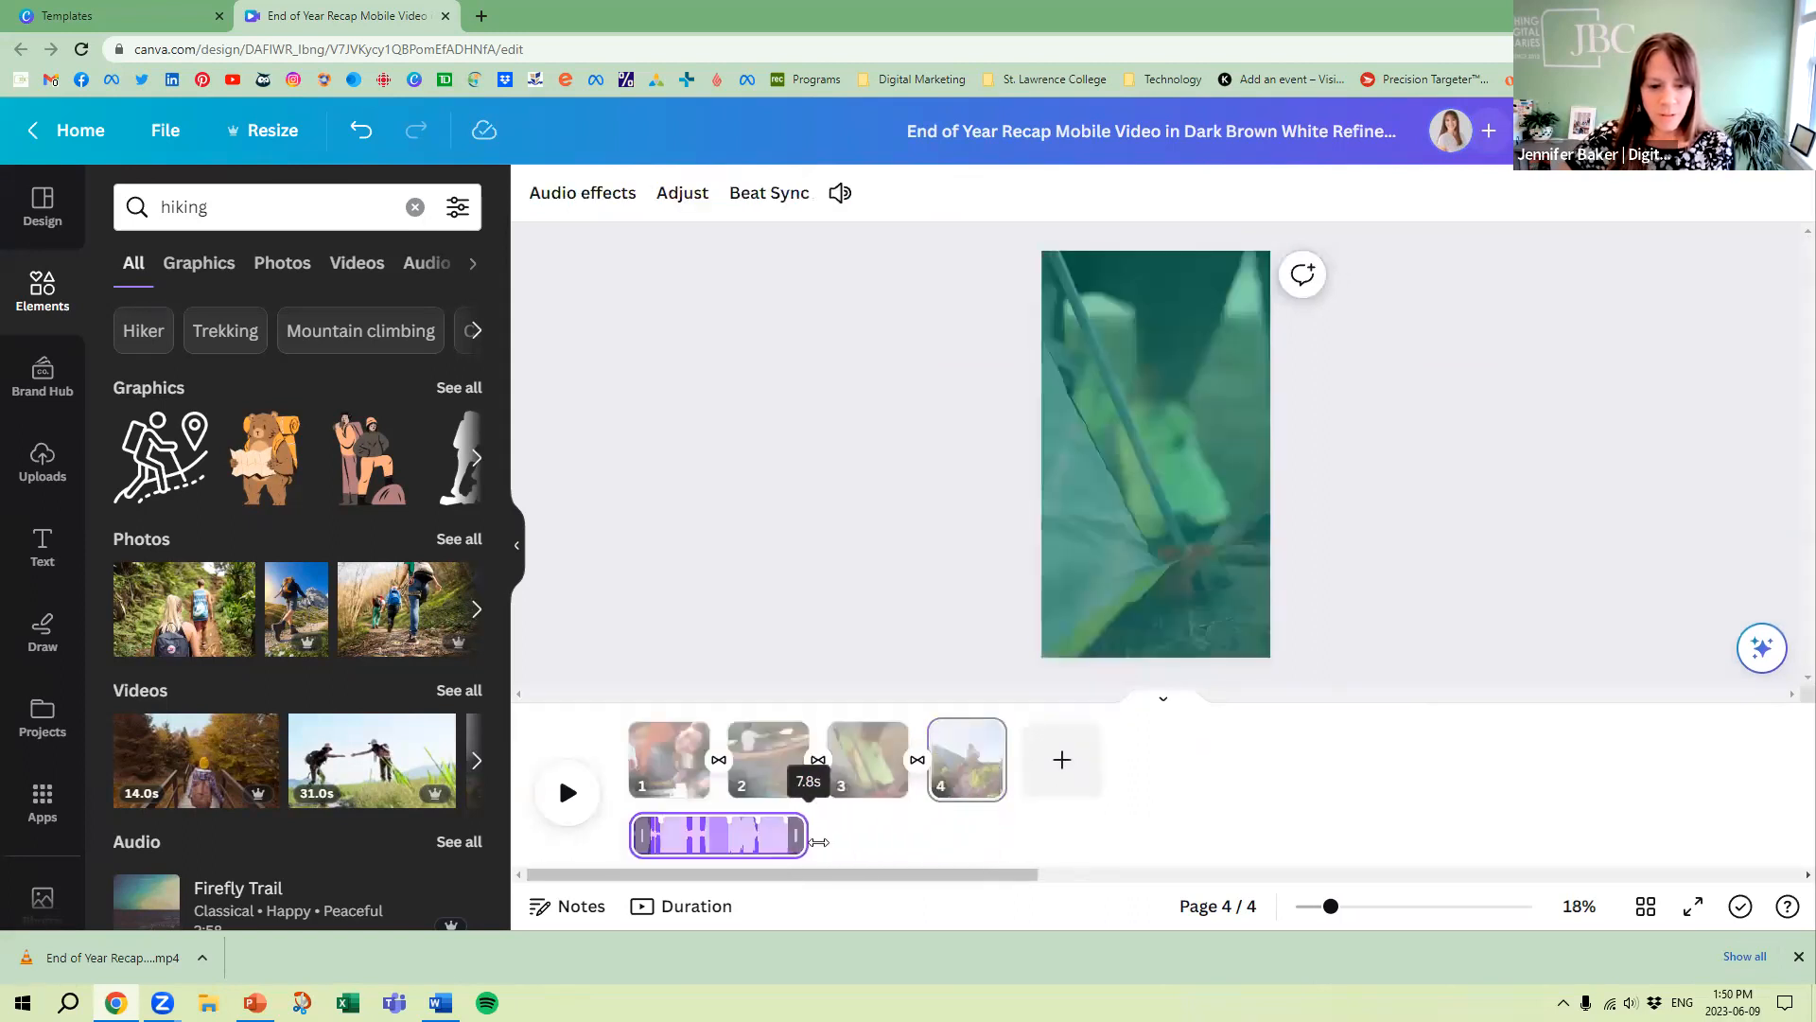
click(826, 588)
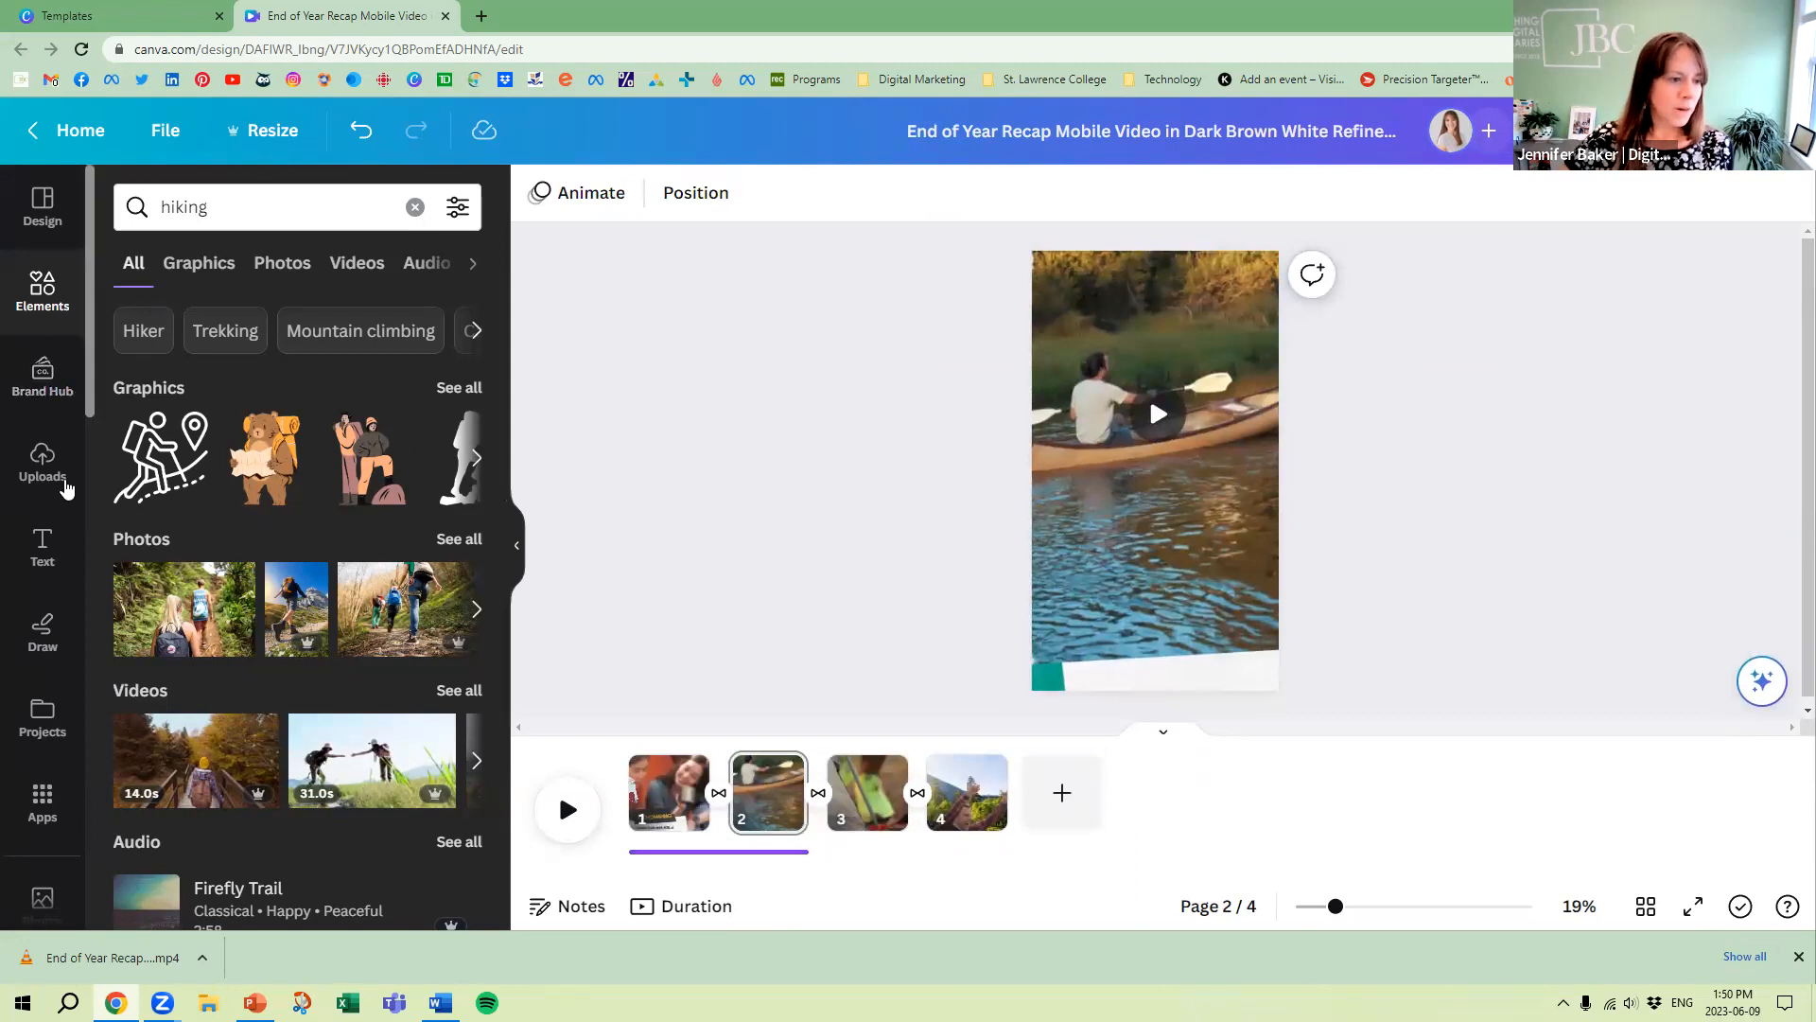
Search the audio library for "nature" and add the track Pure Morning after the first music track, beneath pages 3 and 4
scroll(57, 549, down, 4)
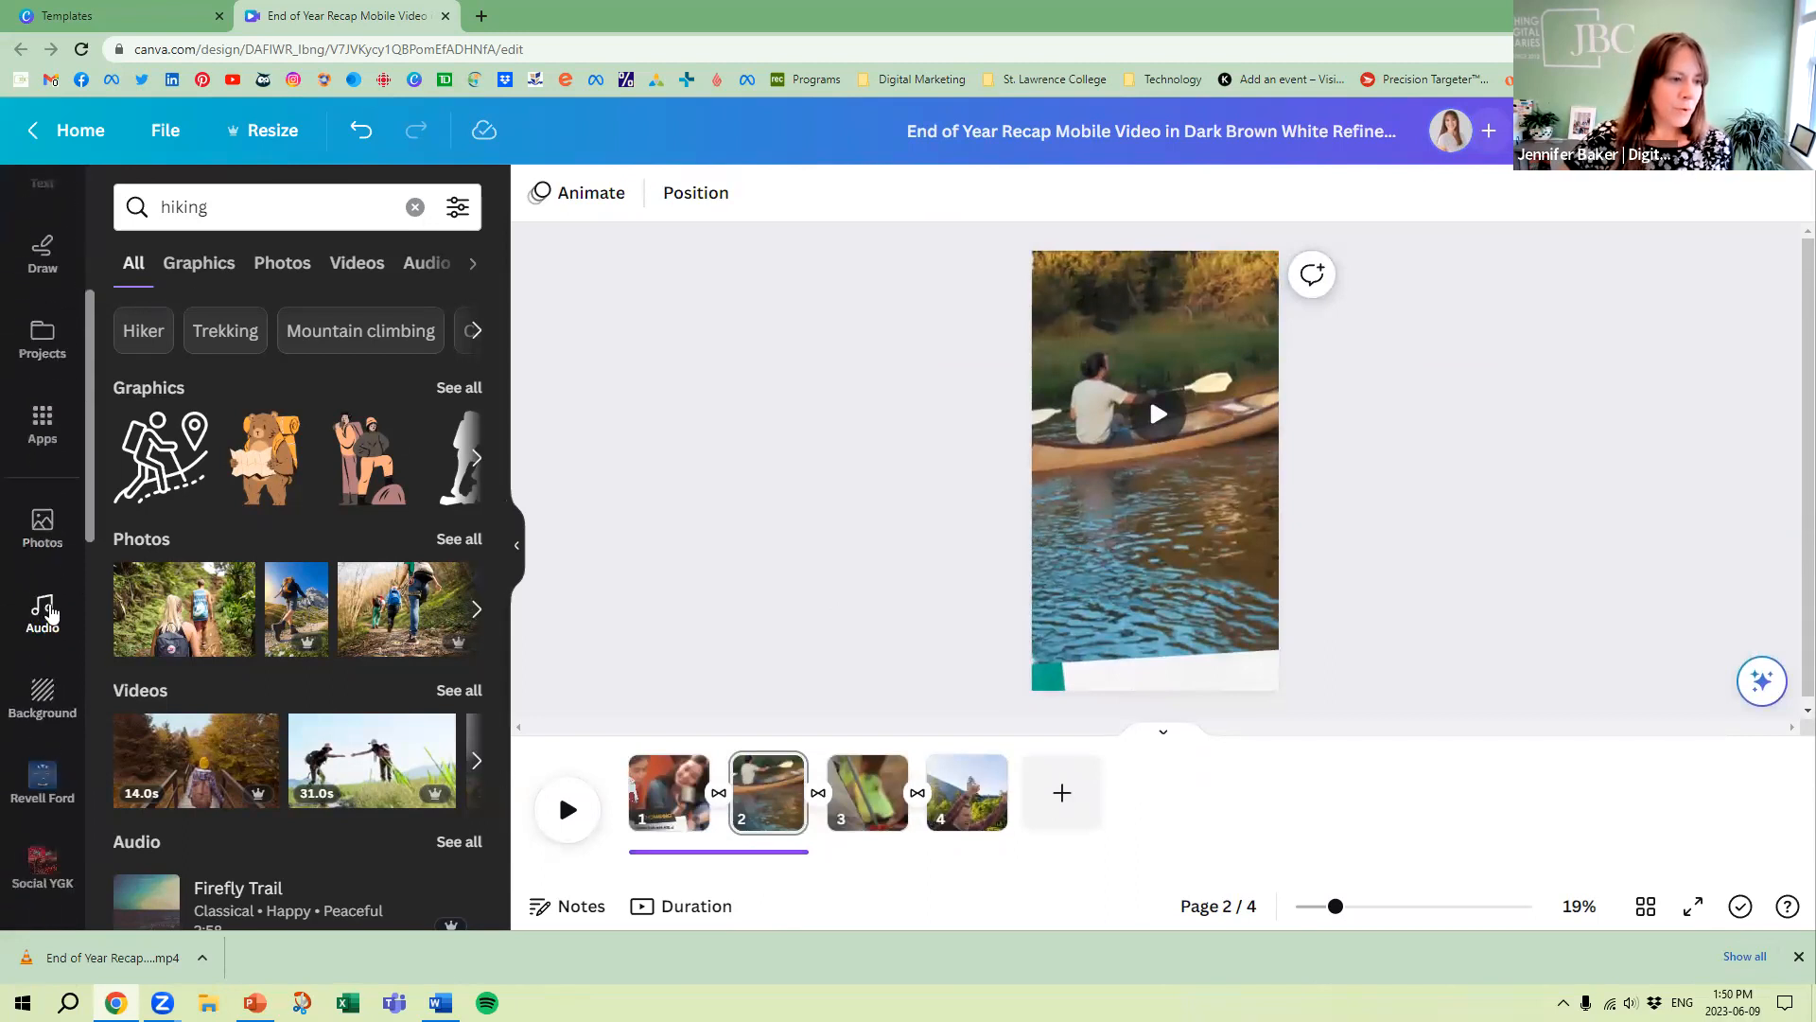
click(44, 613)
click(128, 210)
key(ctrl+a)
text(nature)
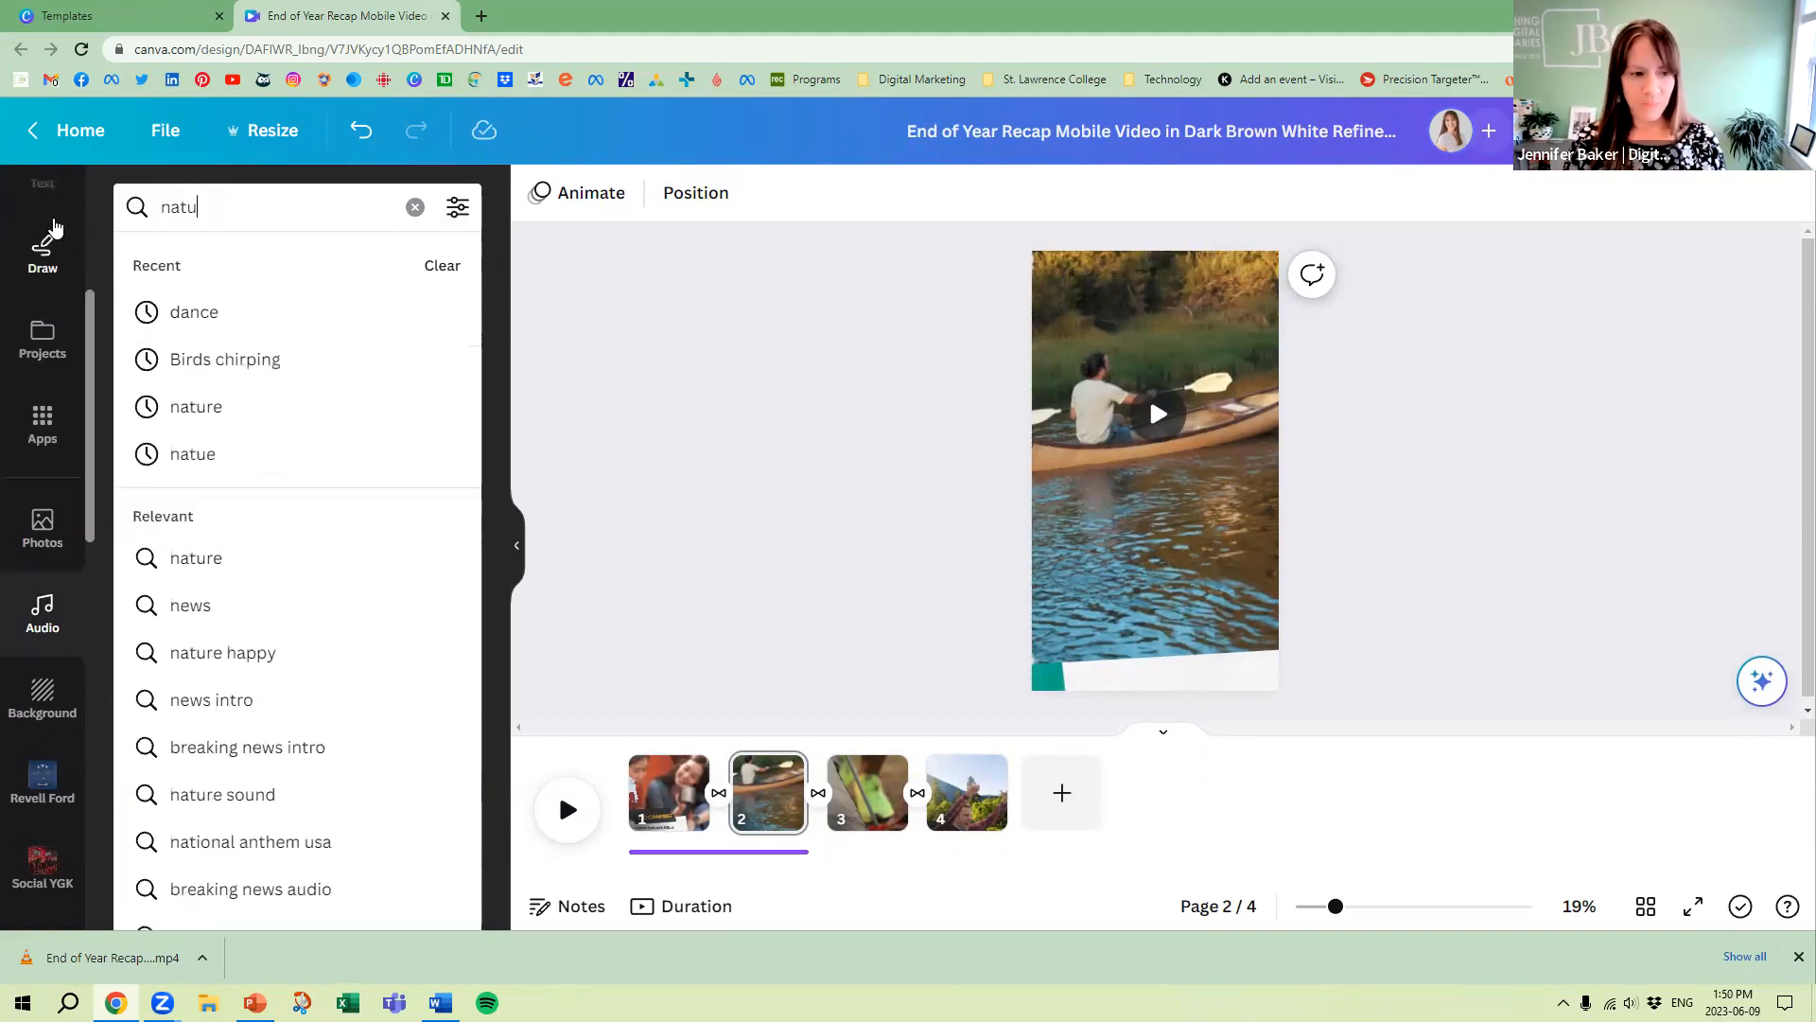
key(Return)
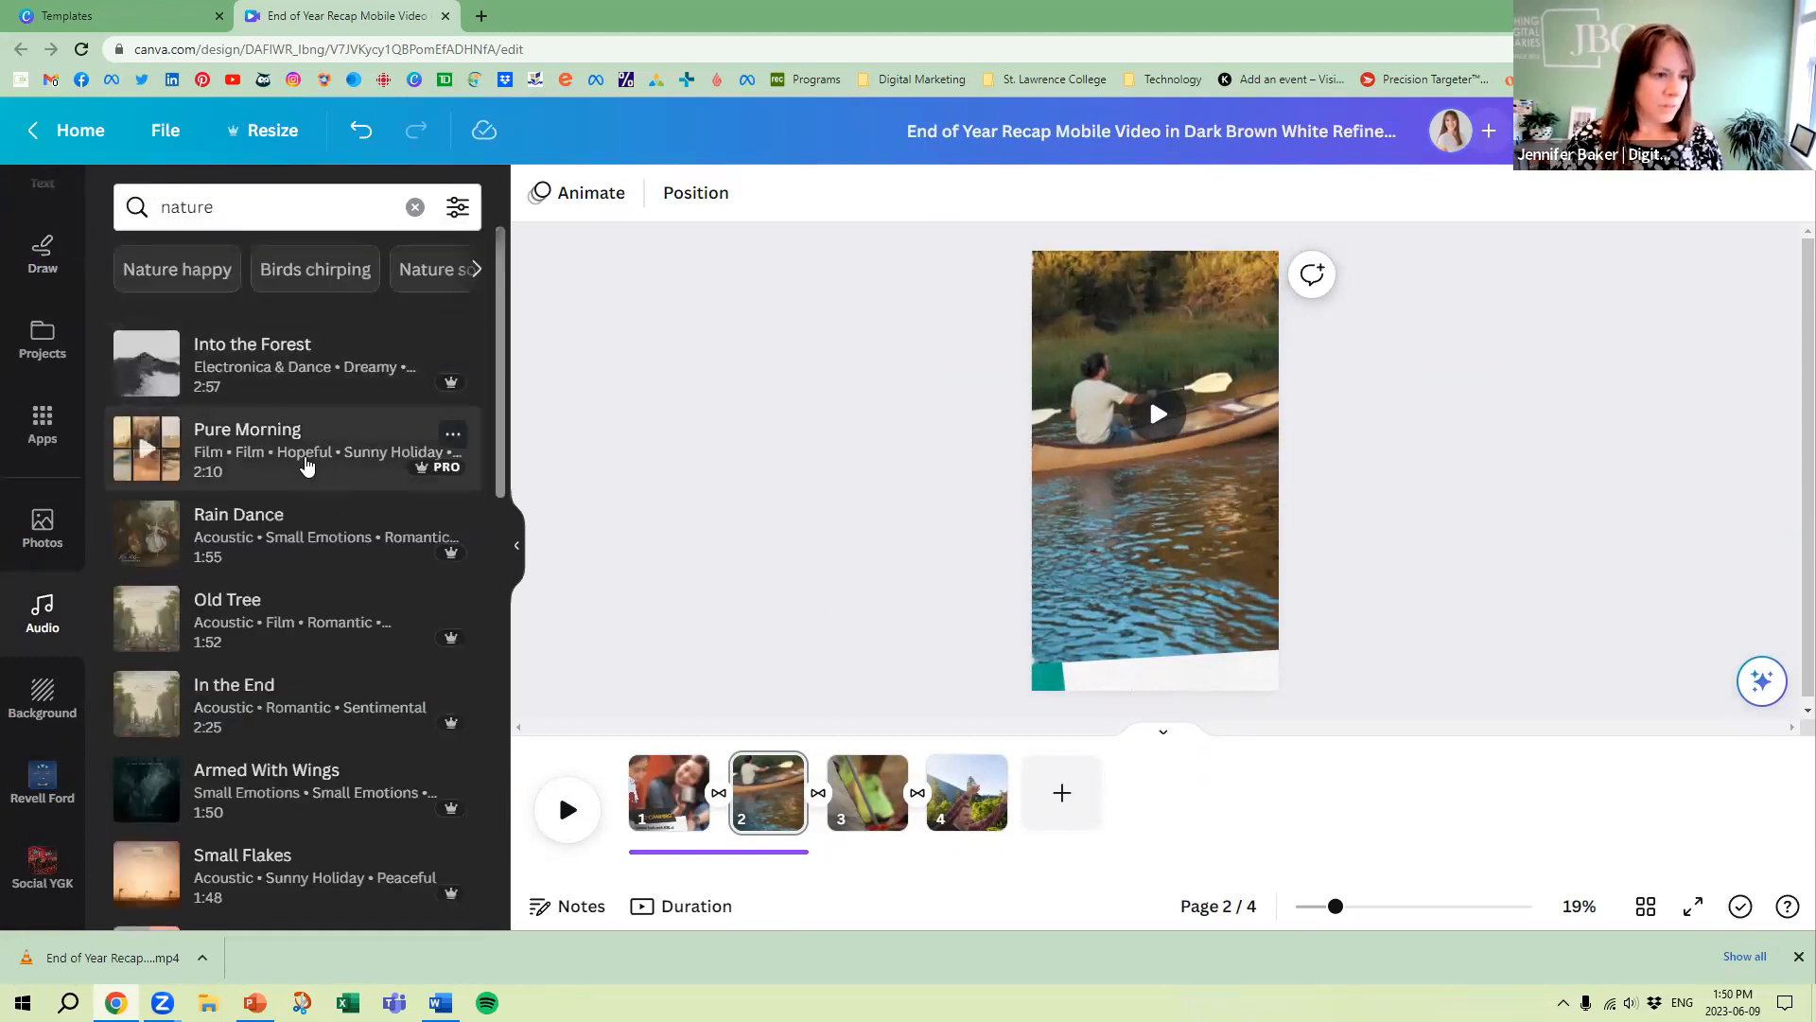
click(239, 462)
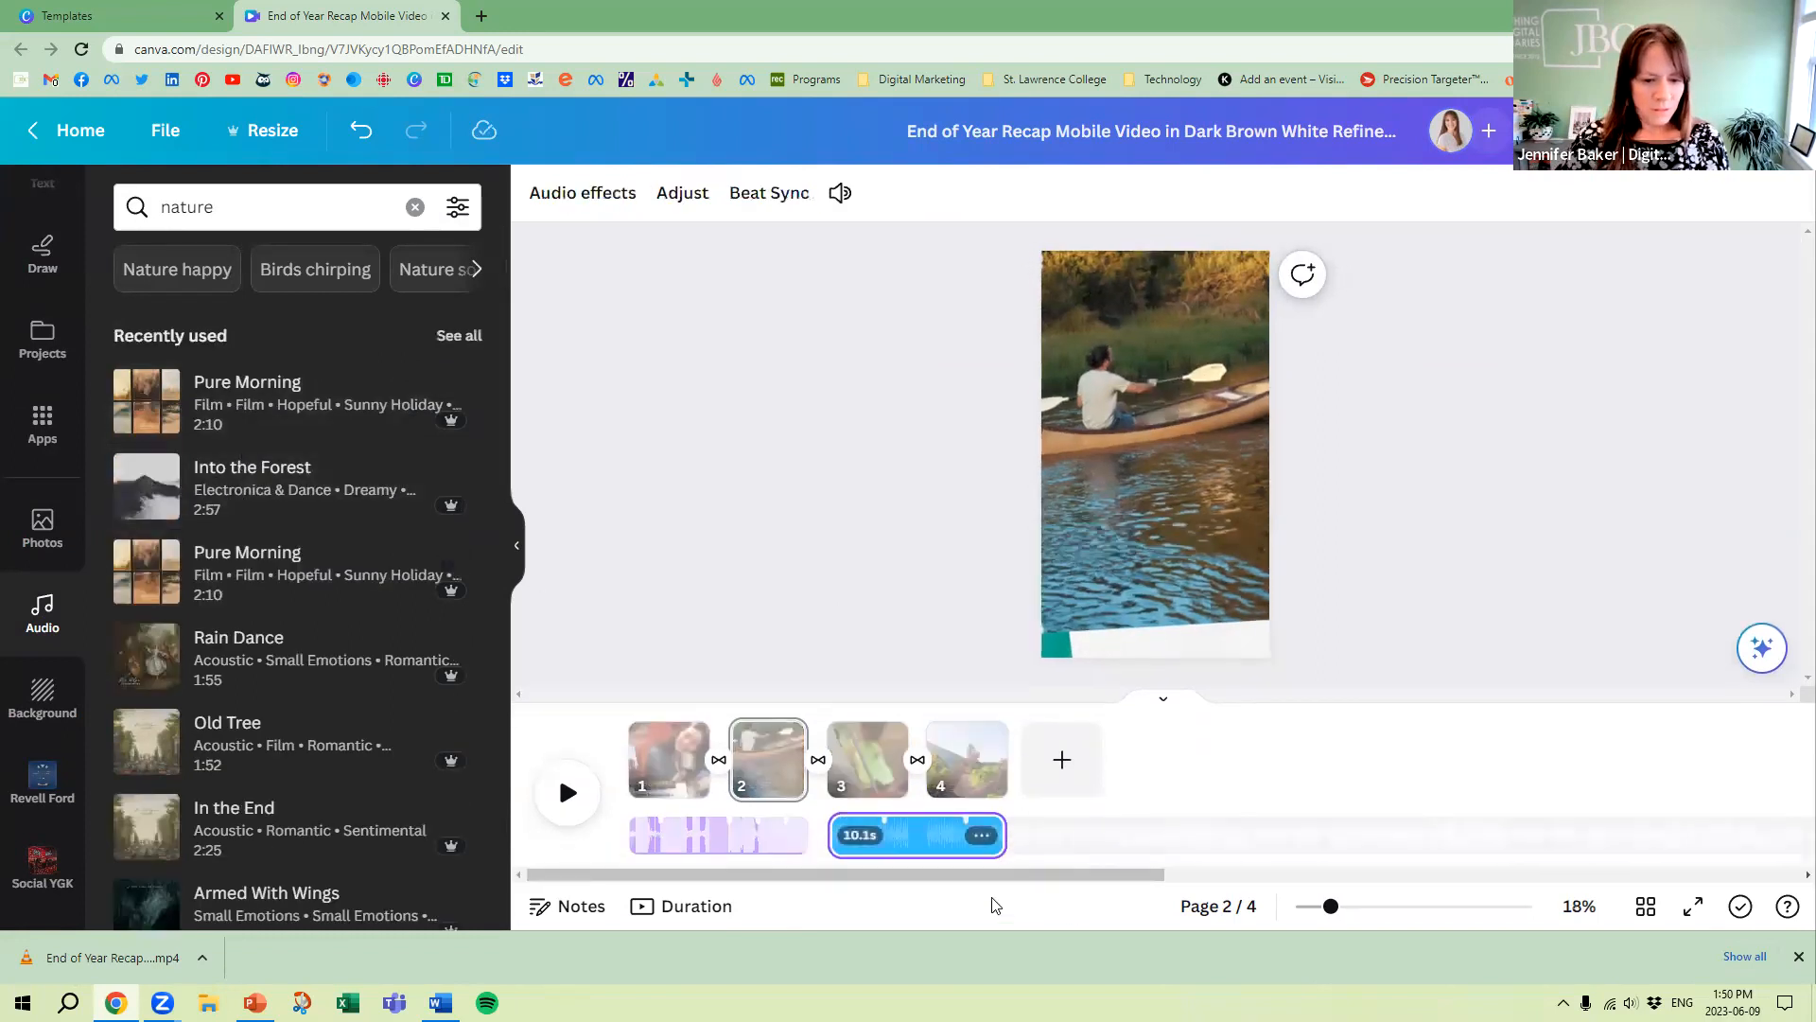
click(786, 577)
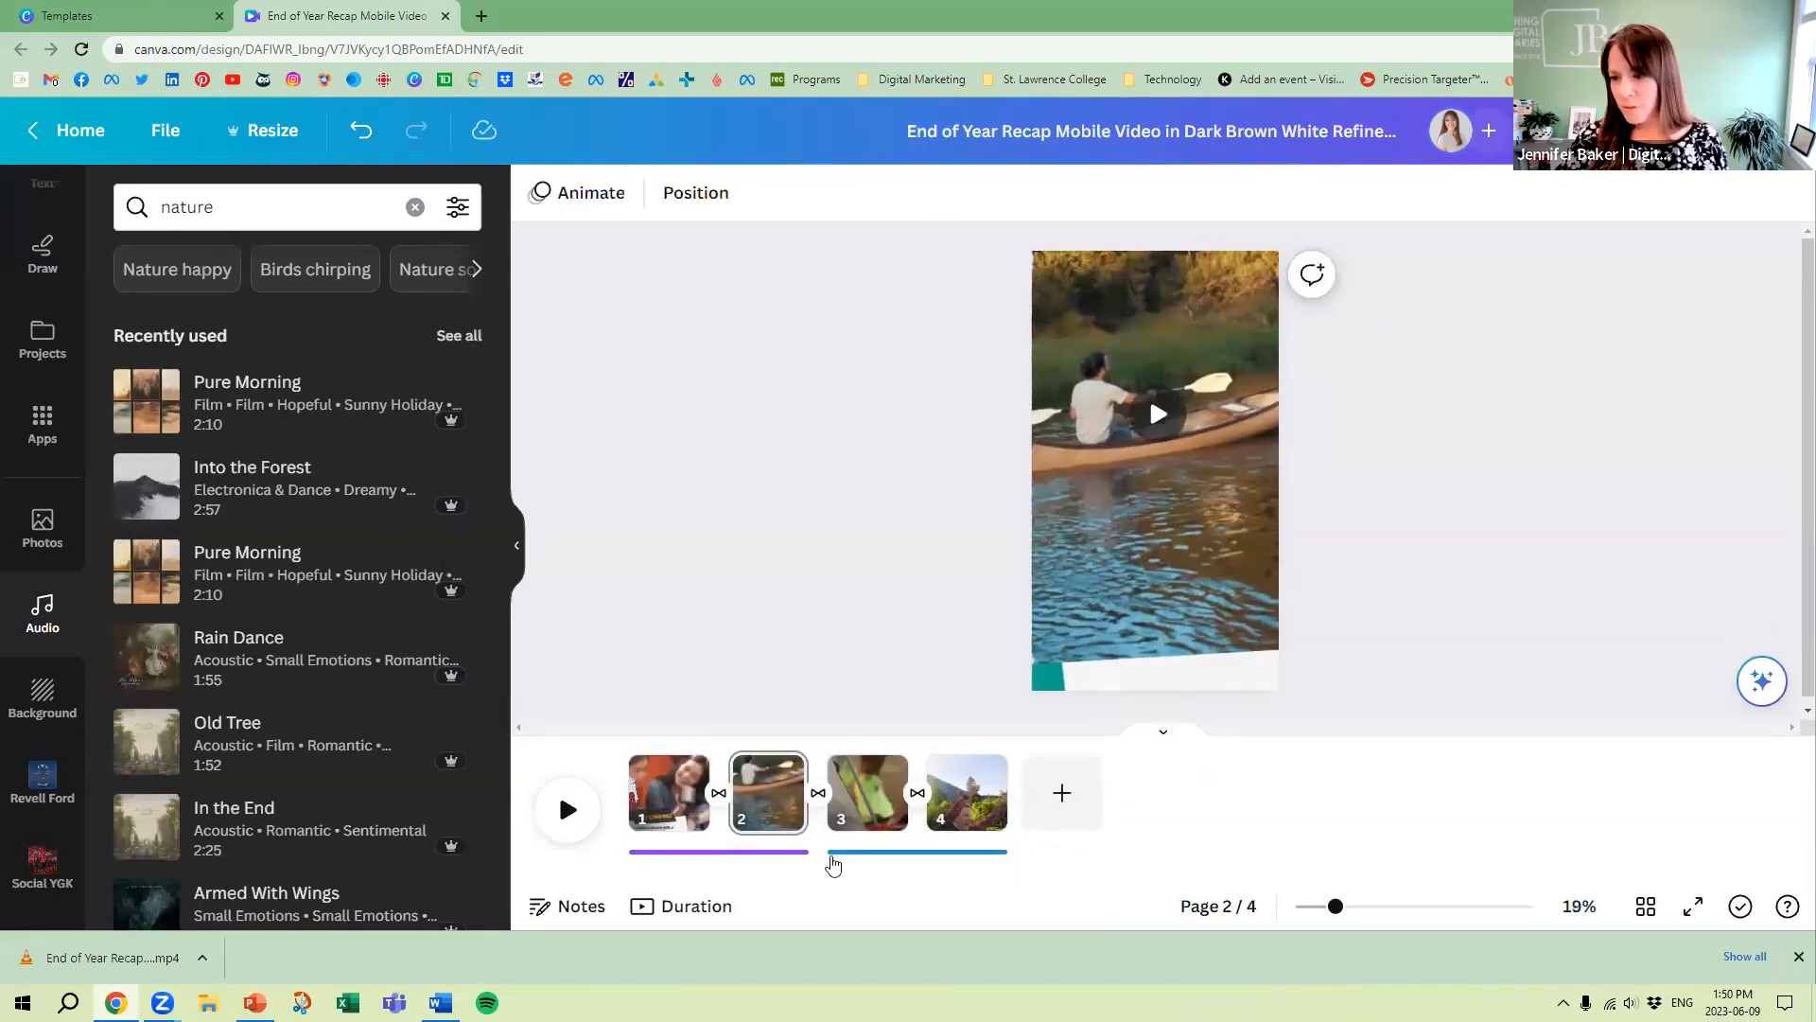
Play the reel to review the two music tracks, moving the playhead back to the beginning
click(569, 812)
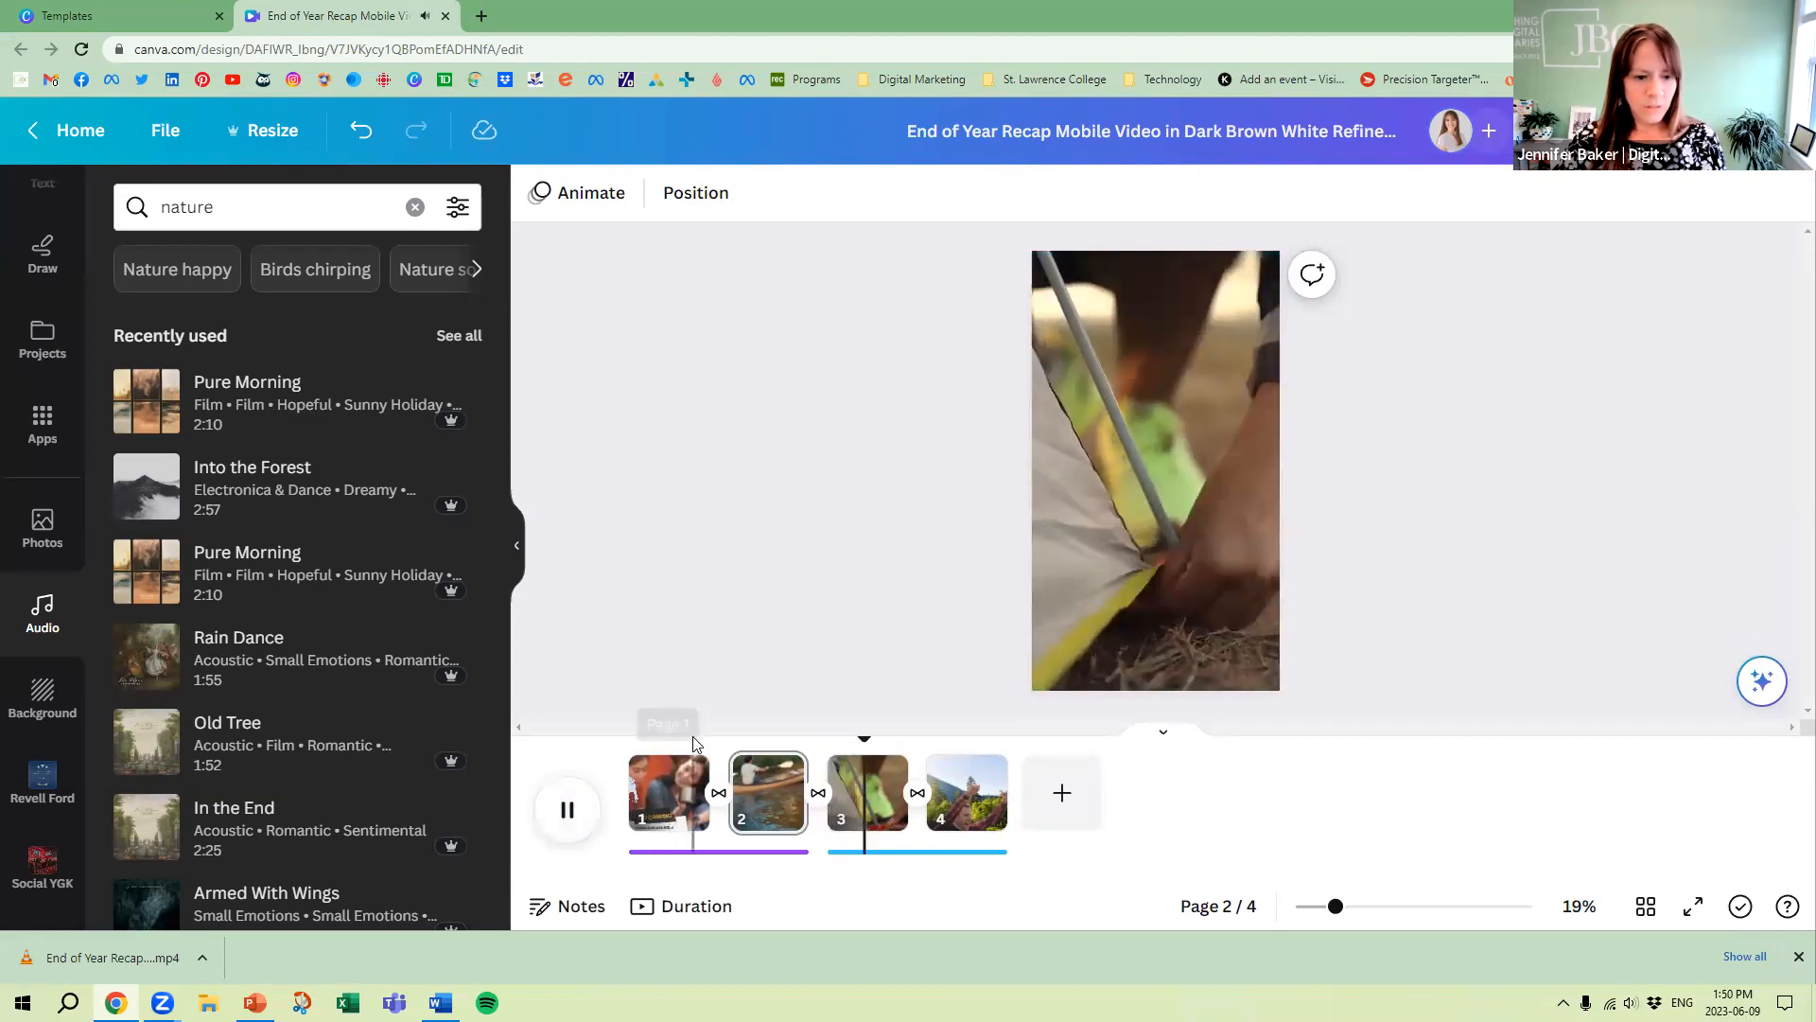
click(873, 738)
drag(873, 738, 630, 738)
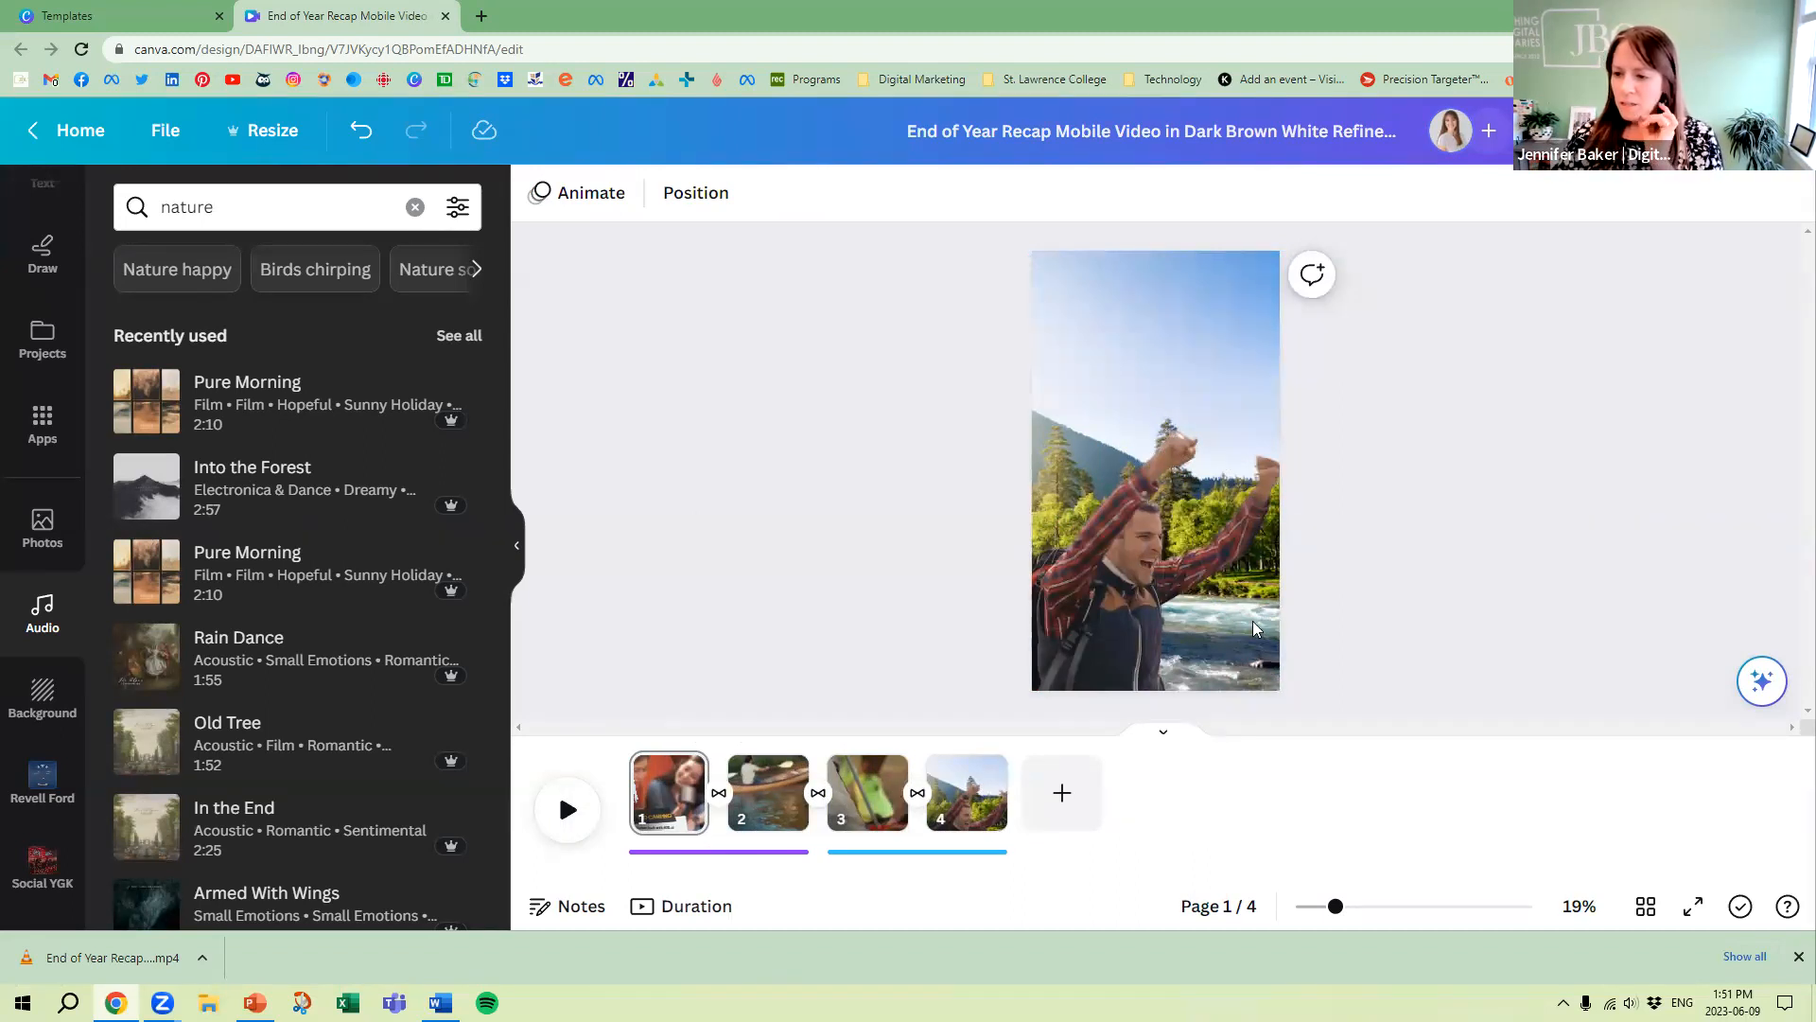
Add page 5 to the reel and fill its background with the hiking photo of the backpacker
click(1061, 799)
click(45, 339)
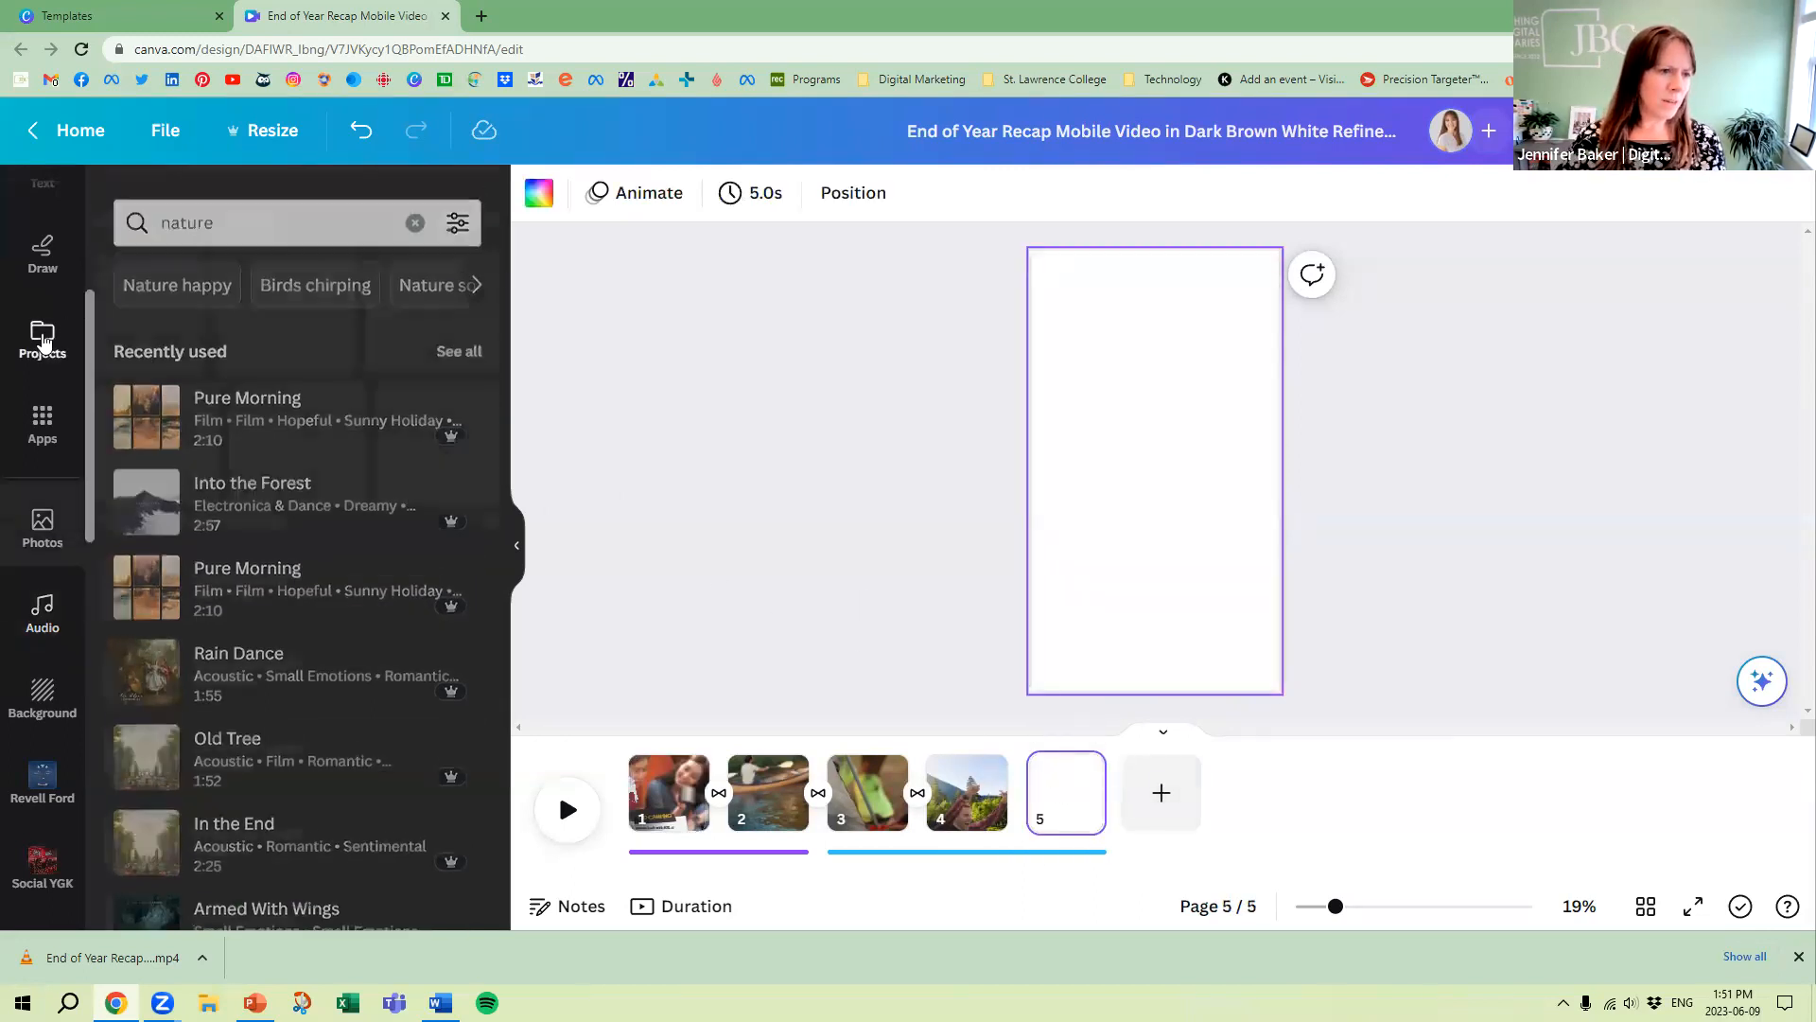
scroll(47, 303, up, 5)
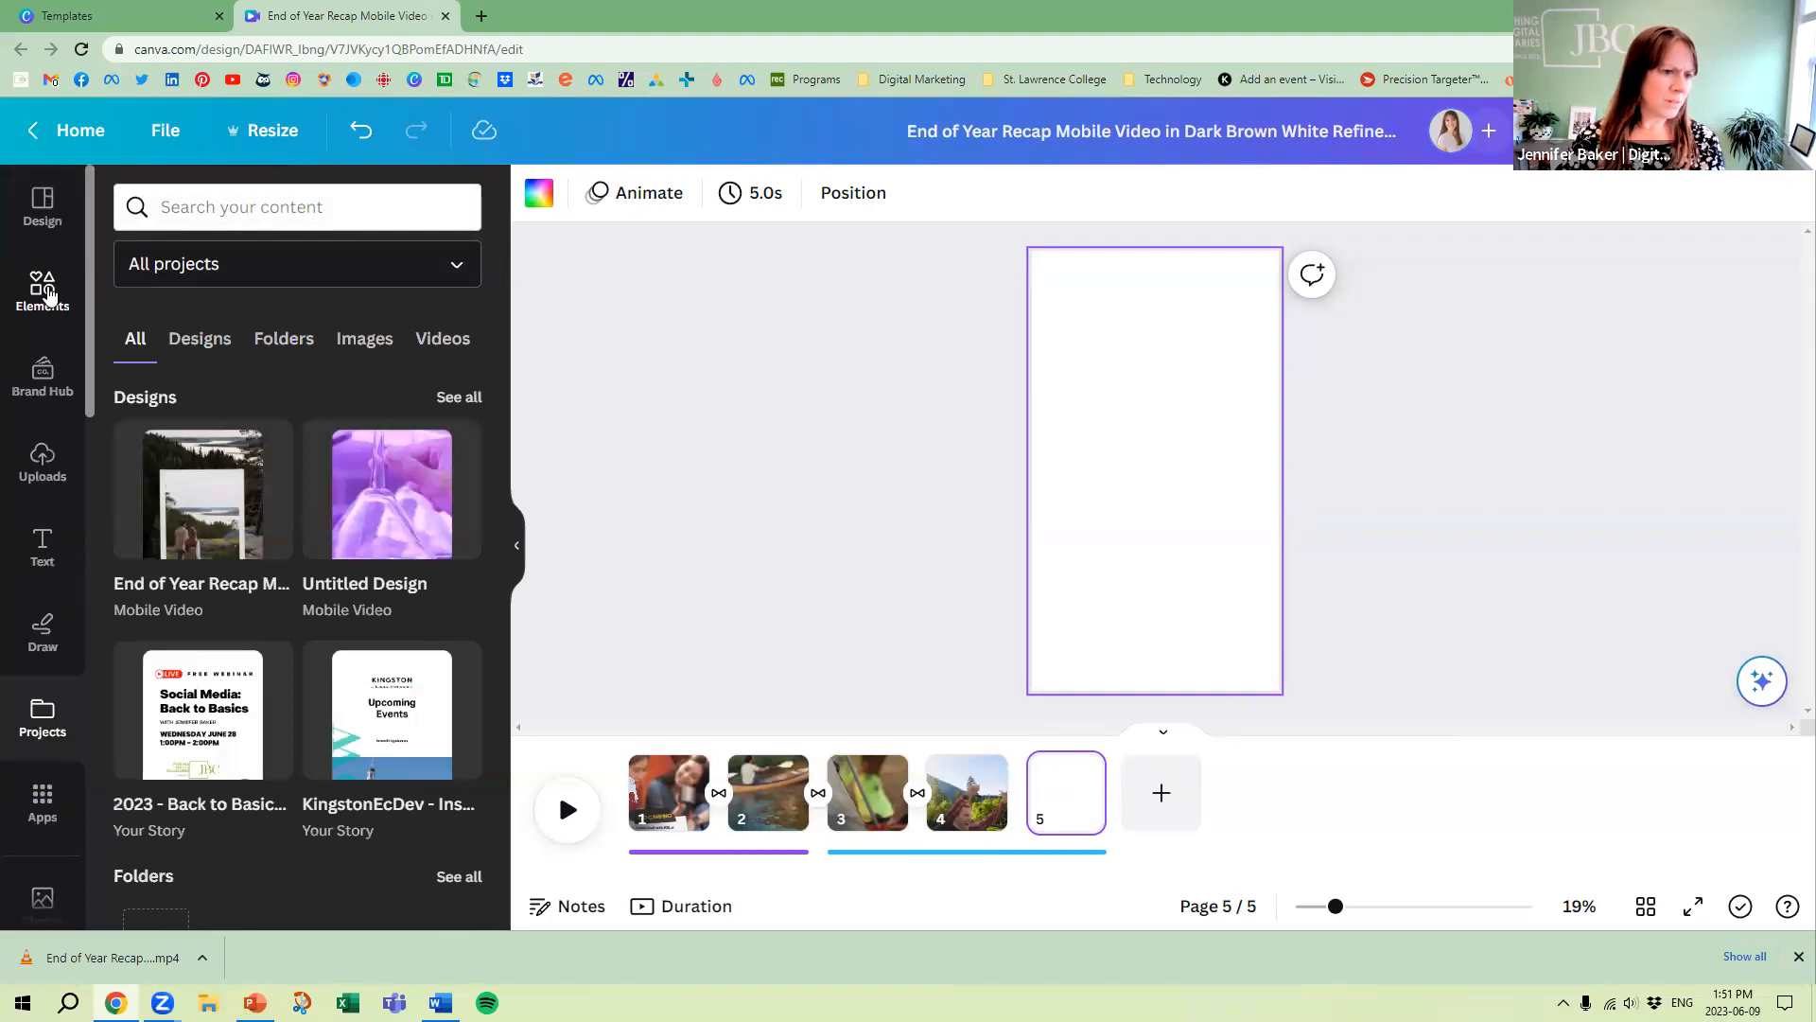
click(42, 289)
drag(582, 558, 1045, 426)
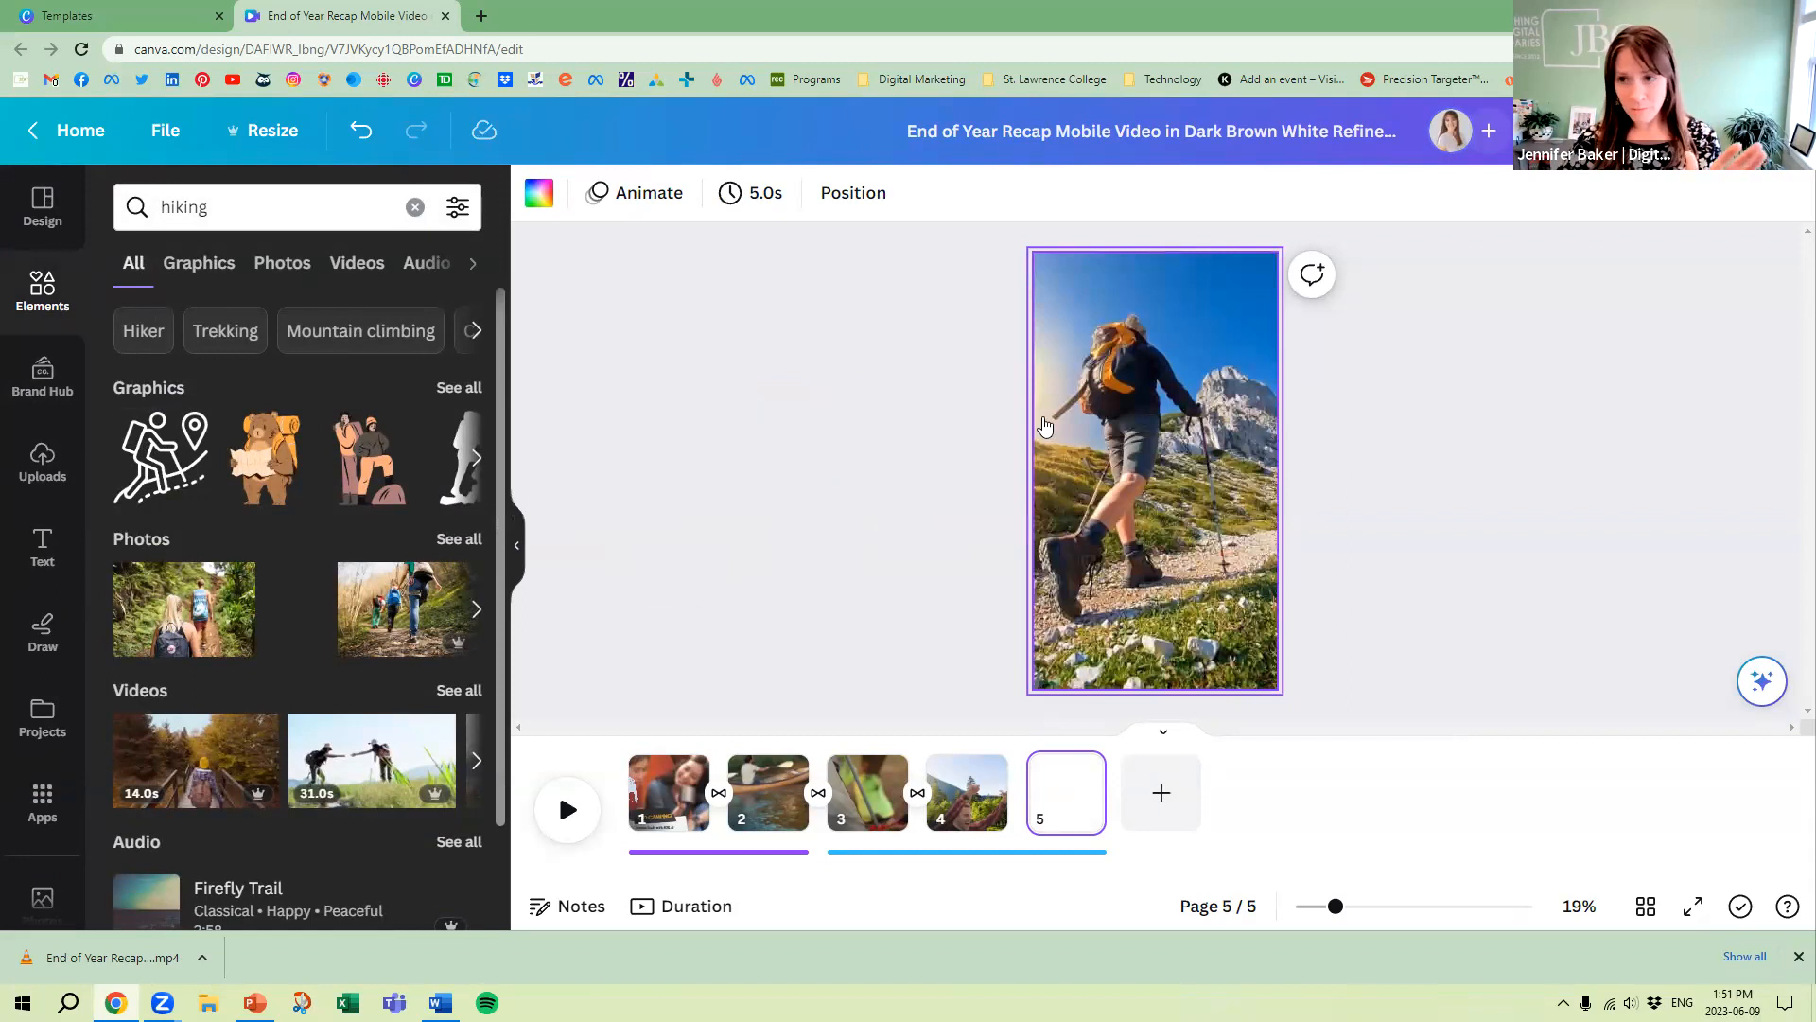
Detach the hiker photo on page 5 from the background and reposition and enlarge it to cover the whole page
click(1137, 420)
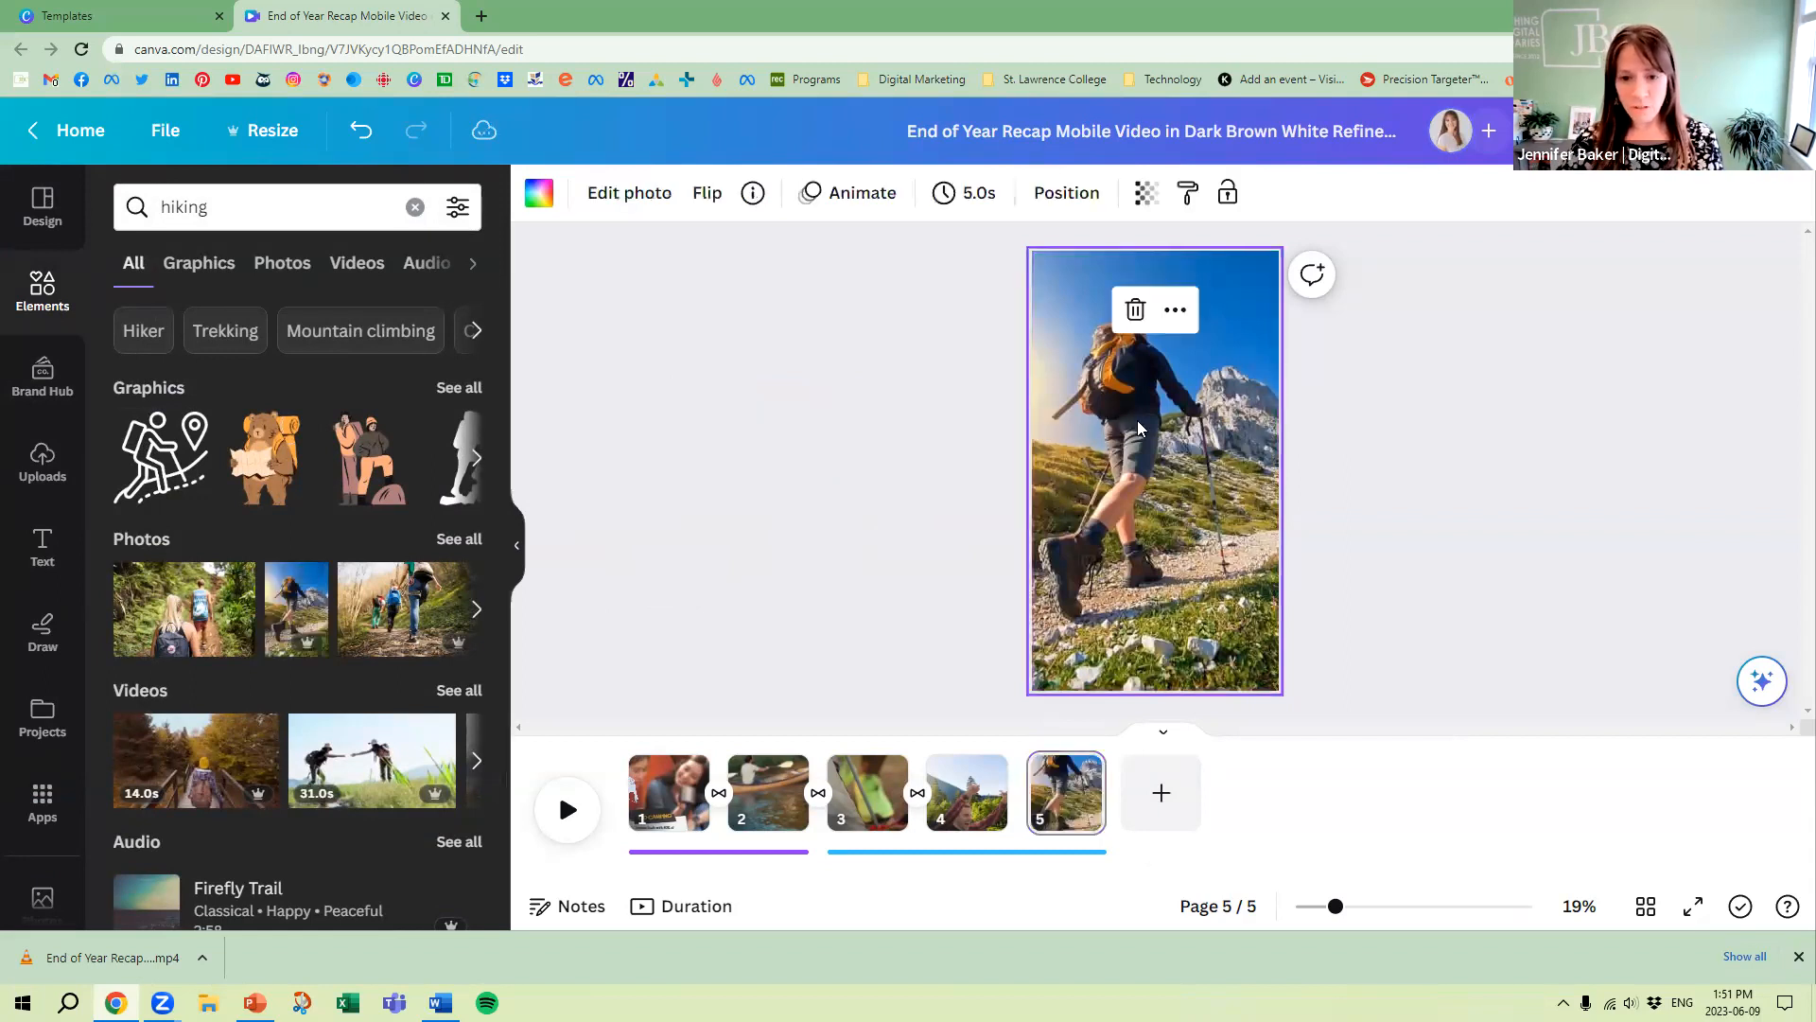
right_click(1137, 420)
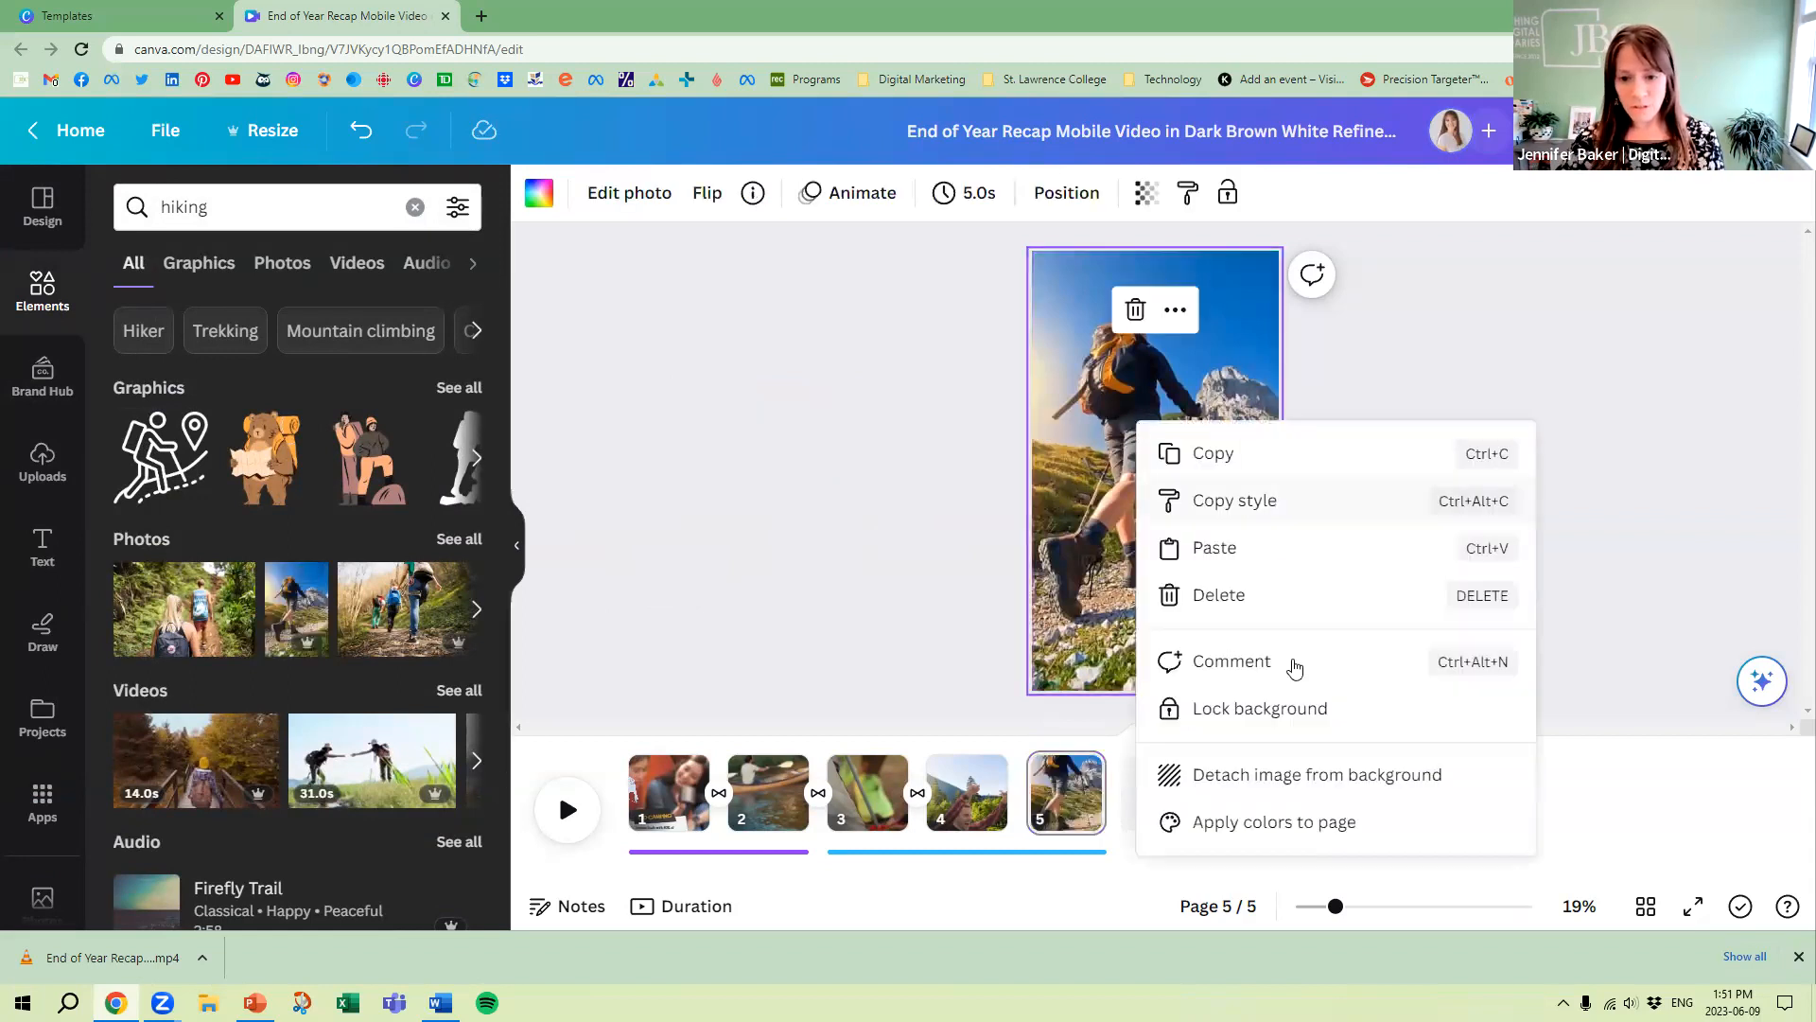
click(1302, 776)
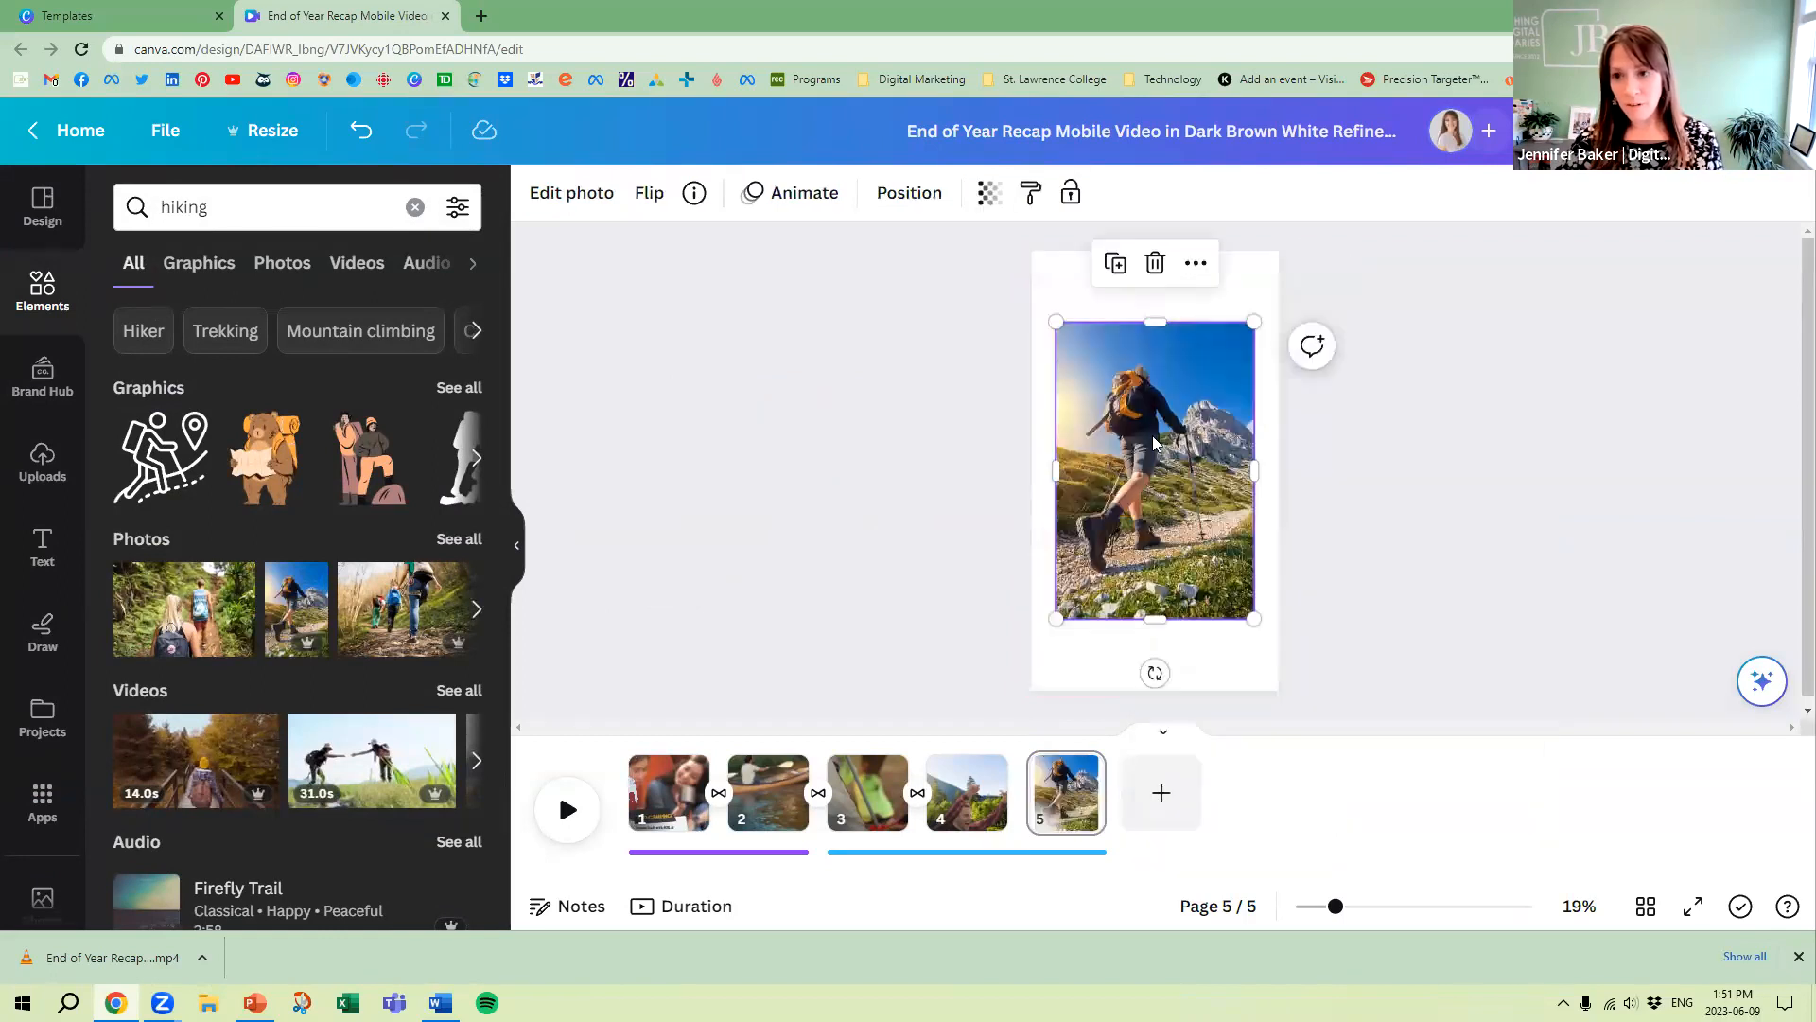
drag(1180, 406, 1155, 337)
drag(1229, 547, 1326, 690)
click(1467, 567)
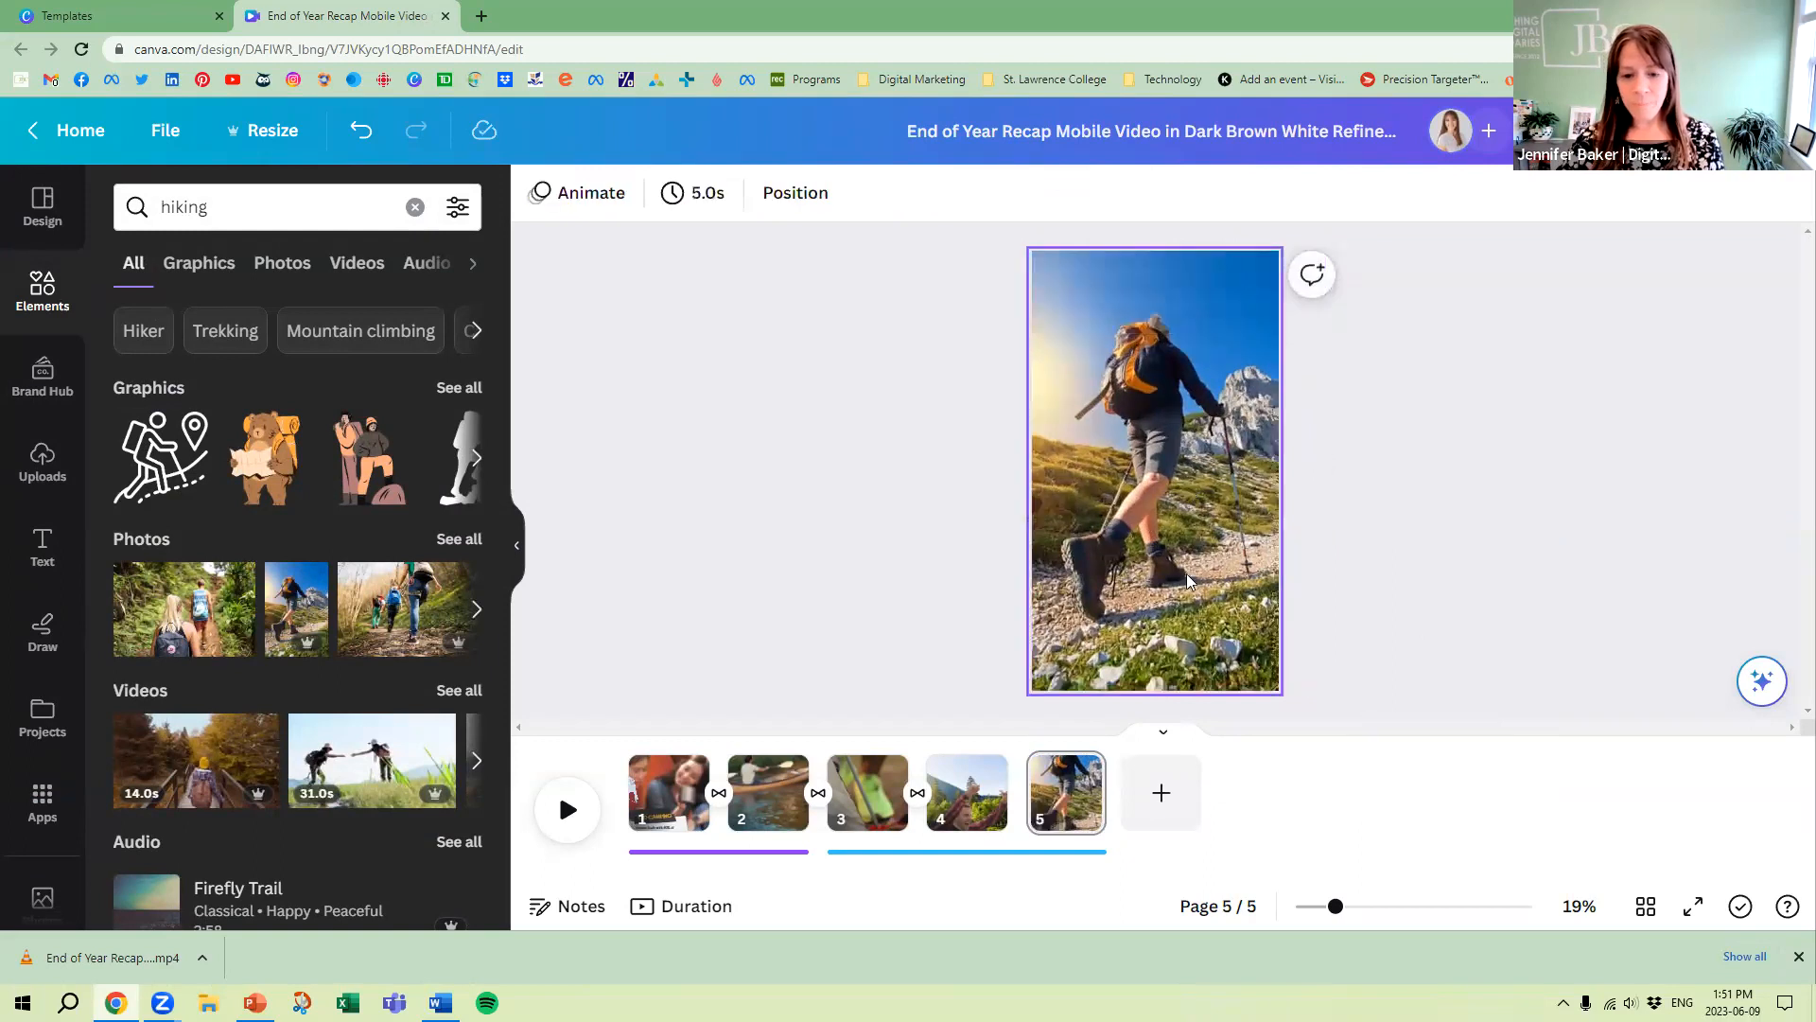
Move the hiker photo page ahead of page 4 and set its duration to 2.0 seconds
drag(1066, 789, 936, 785)
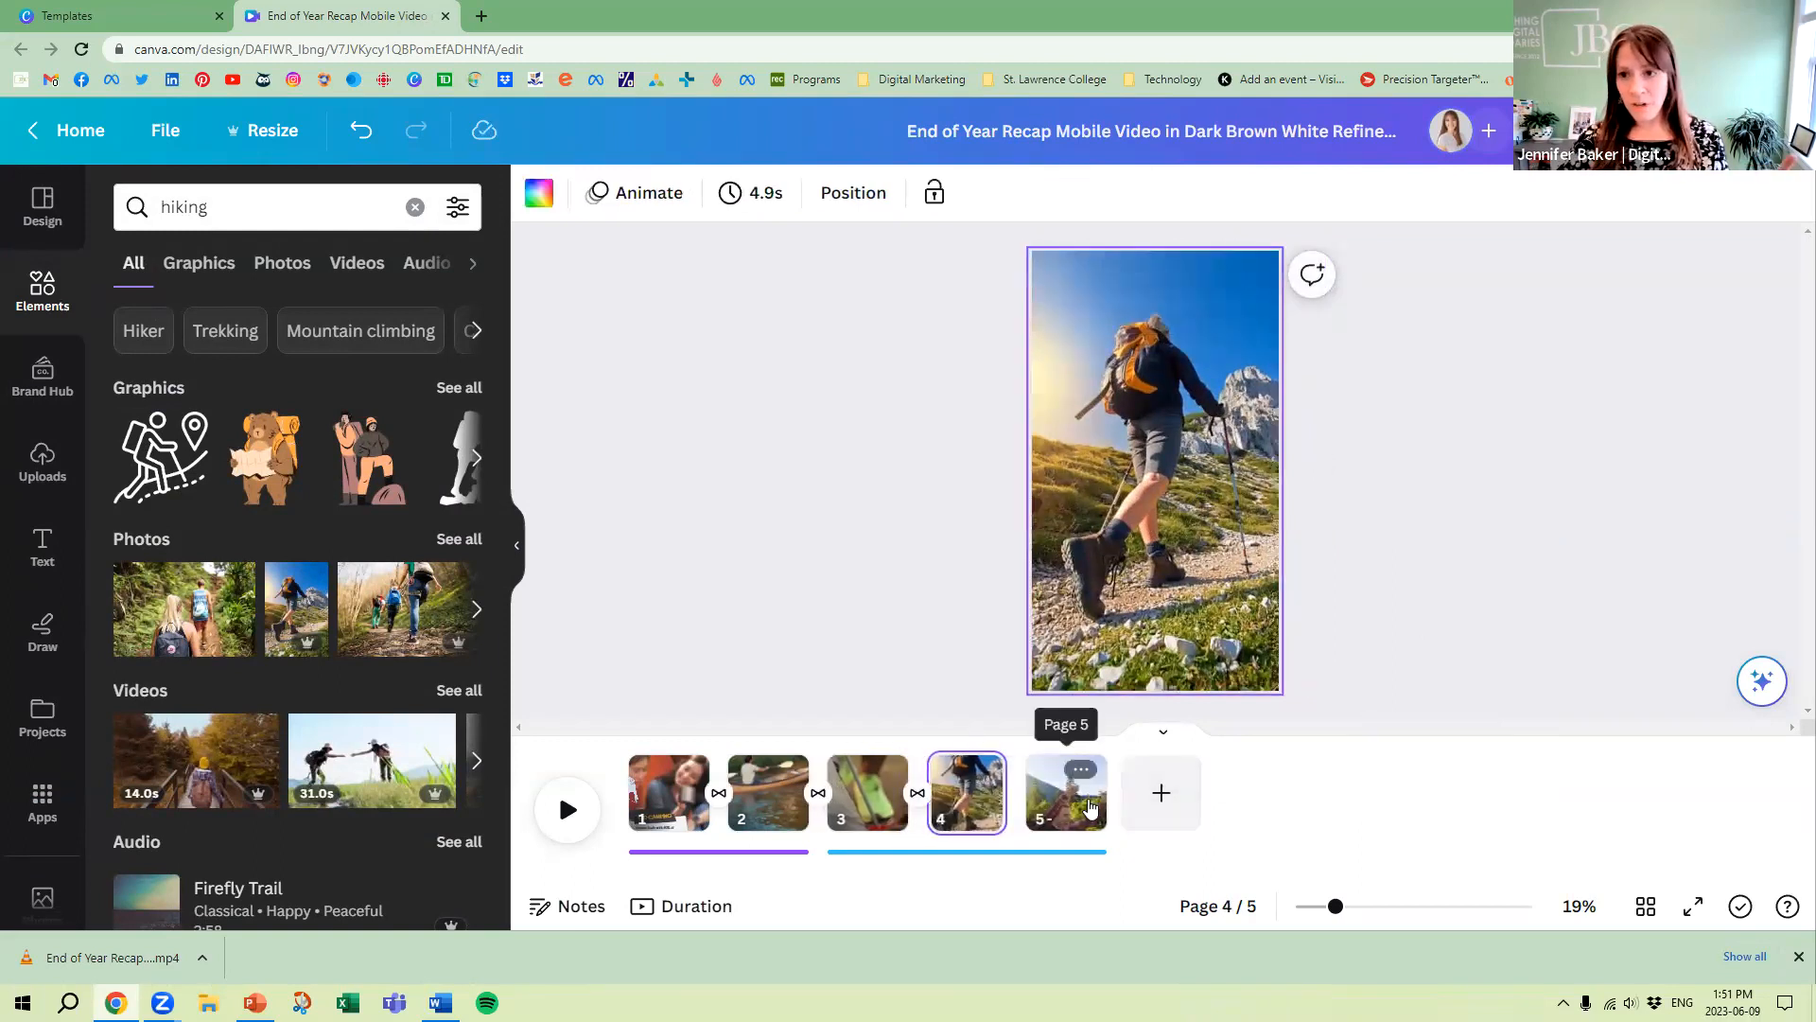
click(759, 193)
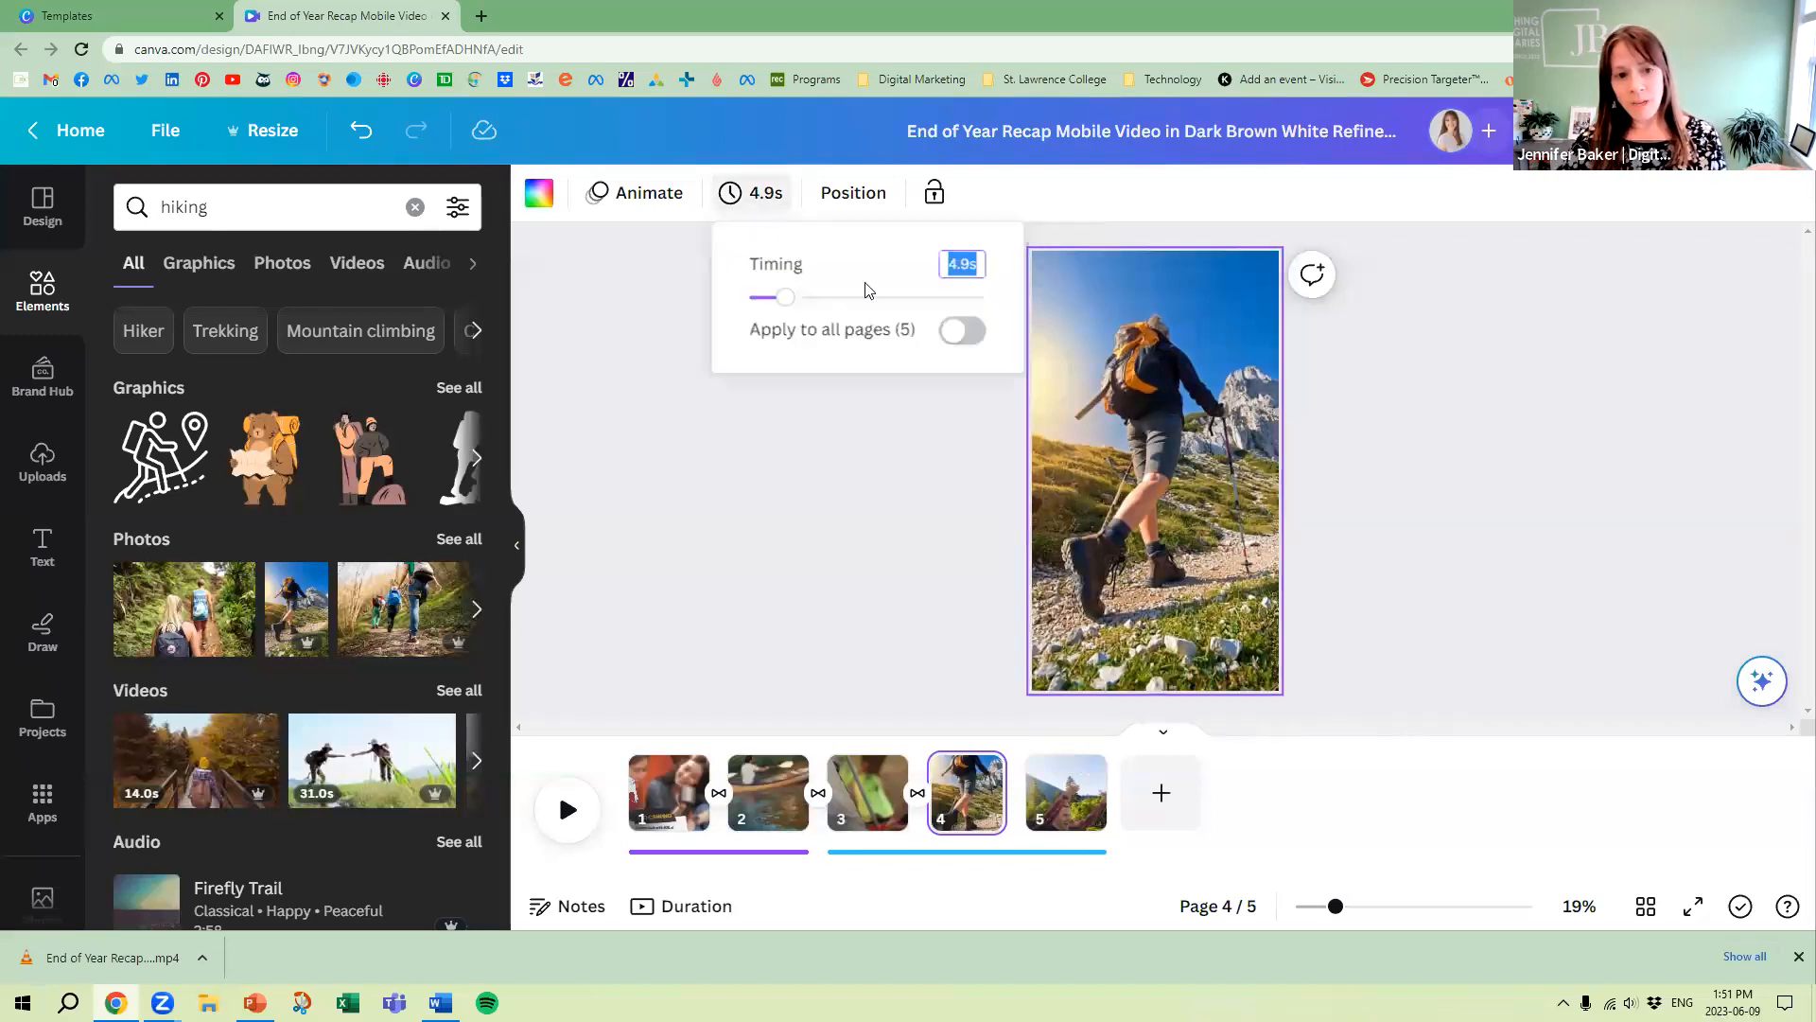
drag(784, 300, 763, 303)
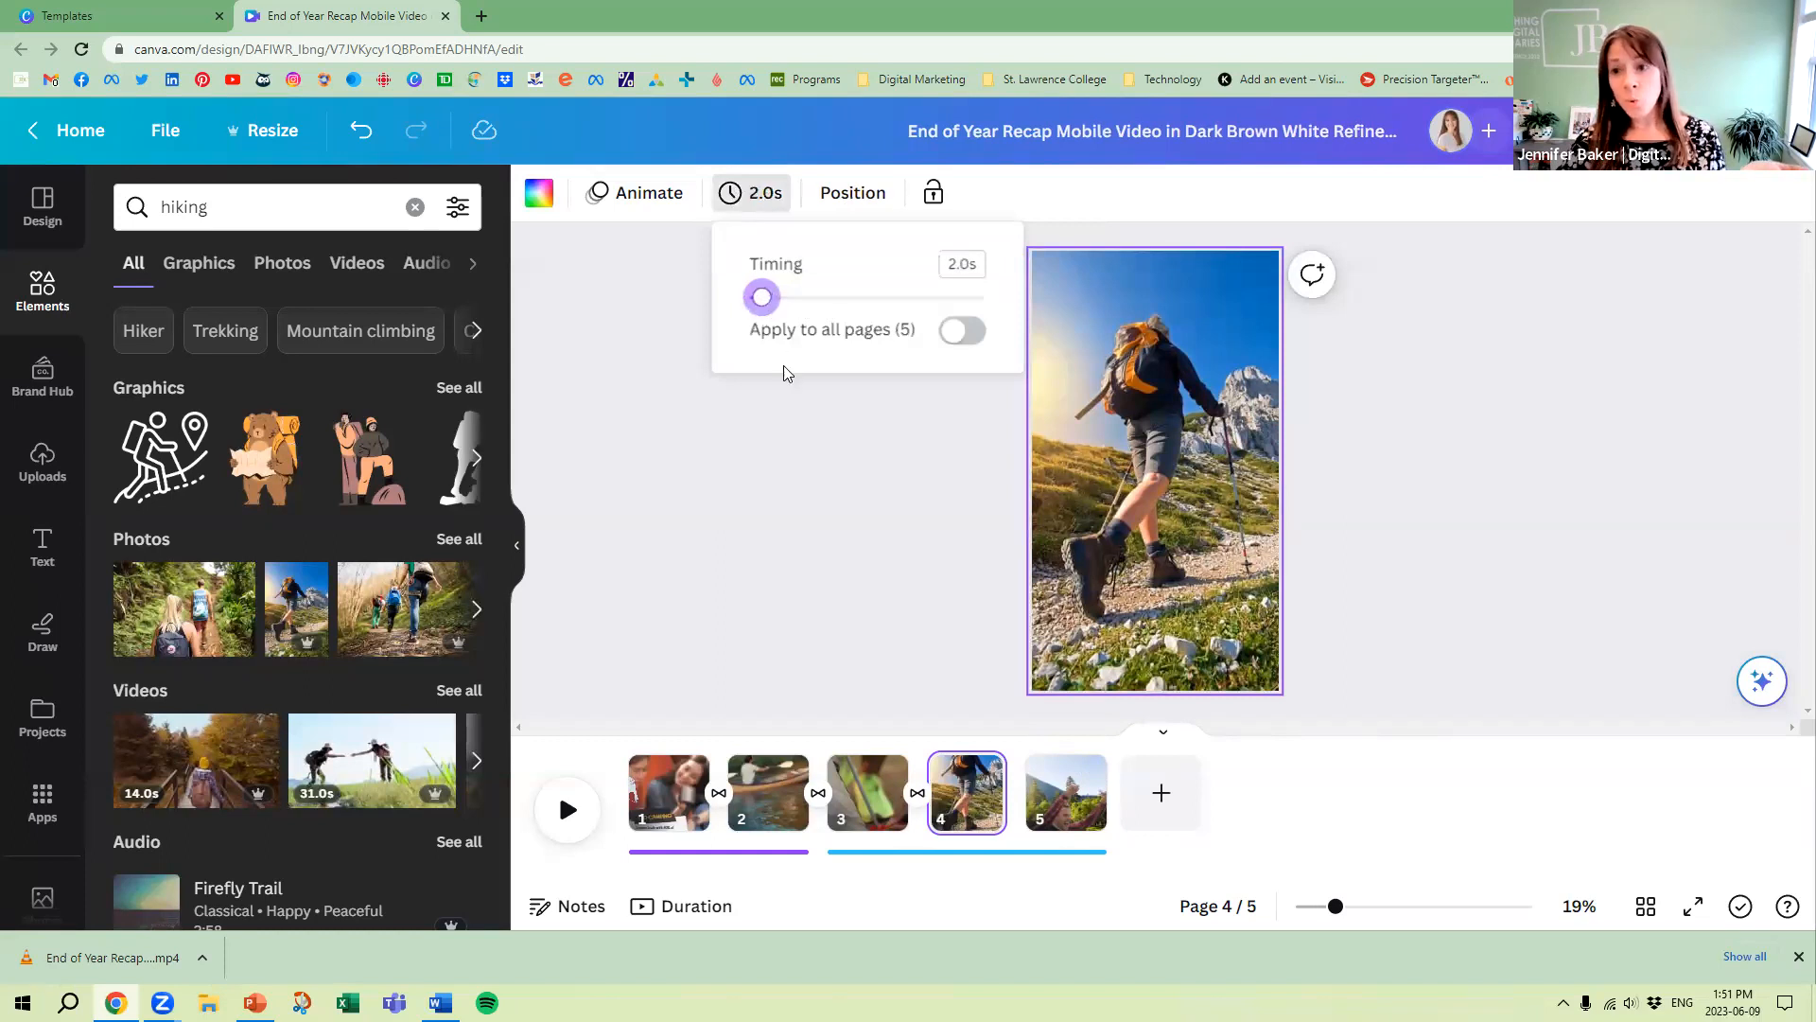
click(810, 534)
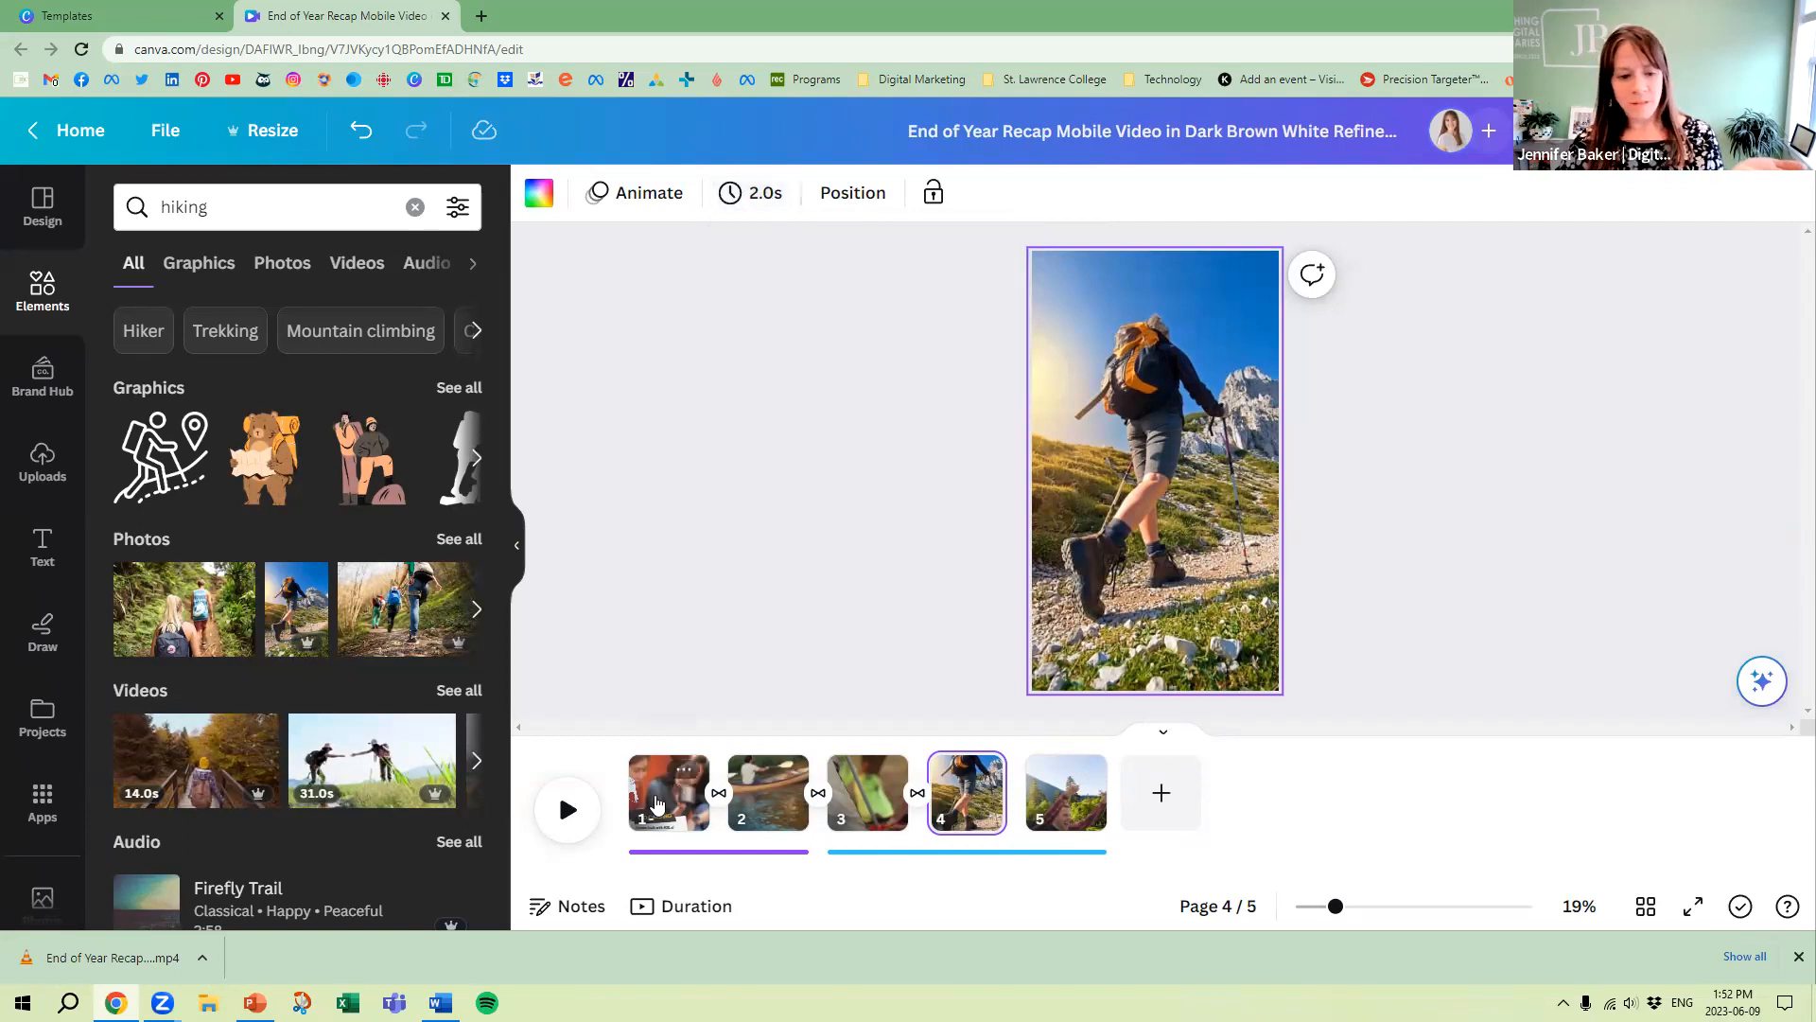
Play the five-page reel from the beginning to review the page order and timing
click(565, 816)
drag(982, 739, 662, 751)
click(570, 815)
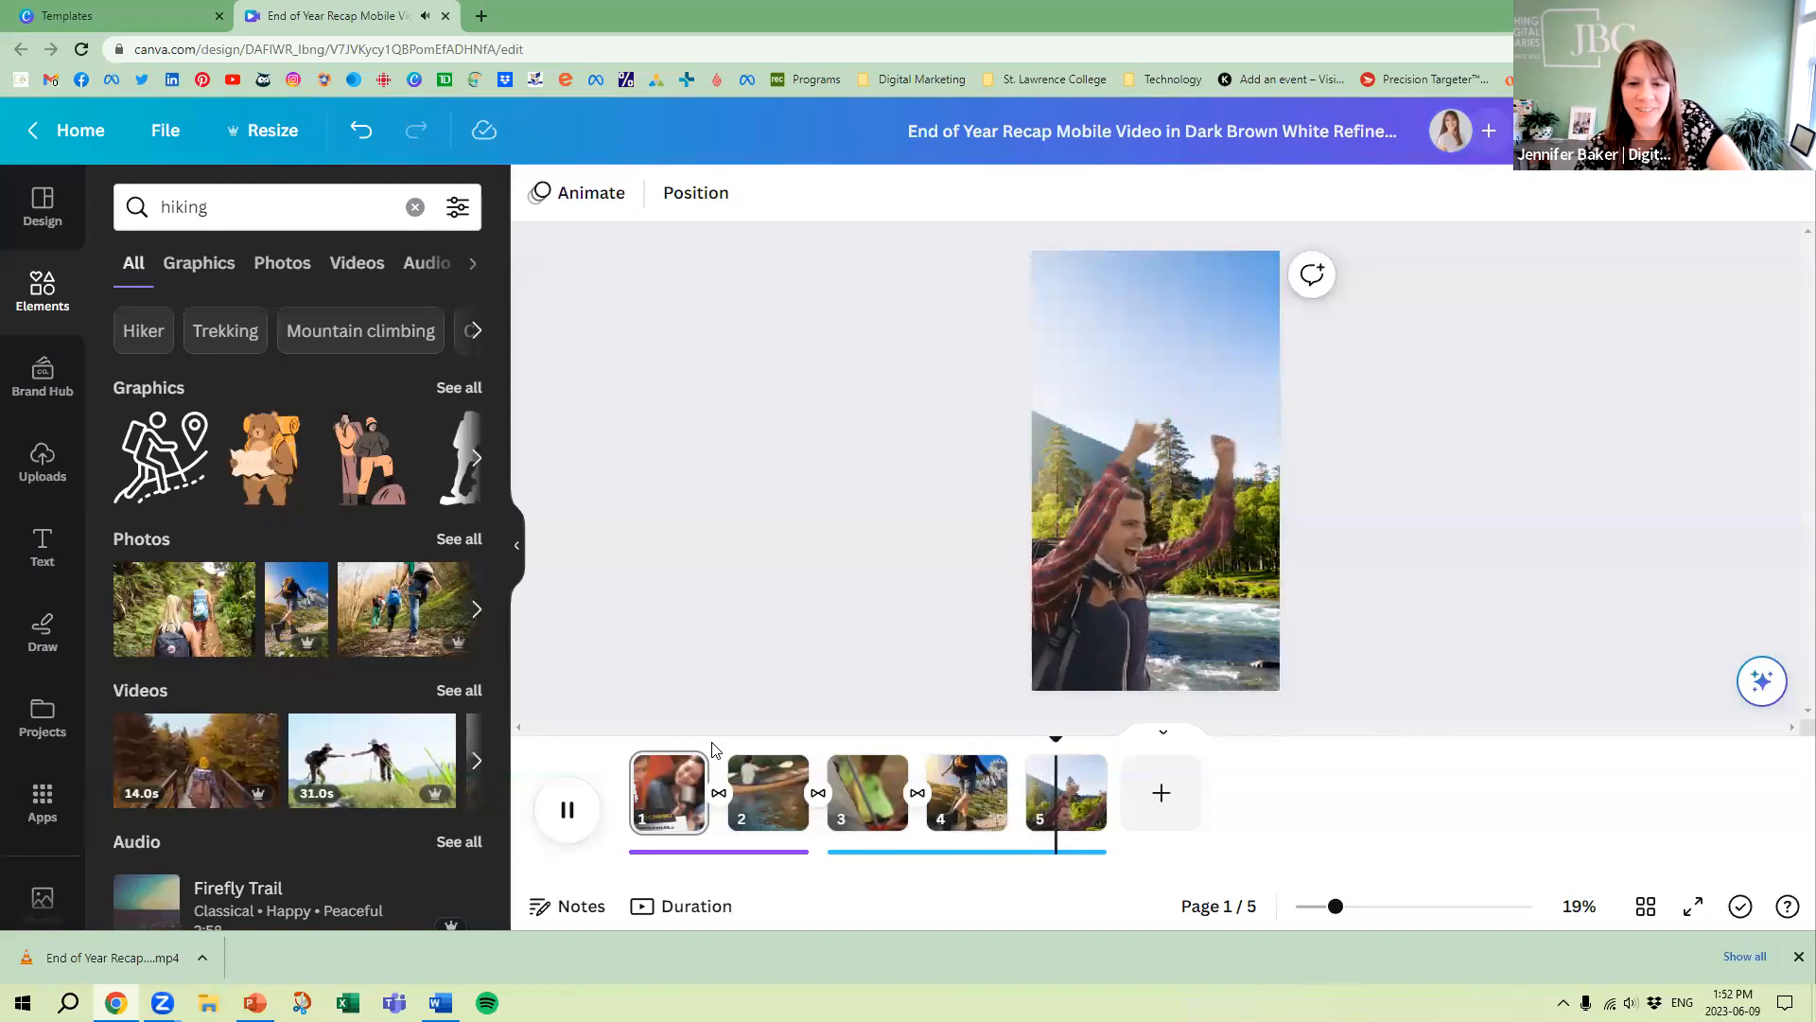
Try the Sleek page animation on page 4, then apply the Fun animation instead
click(974, 813)
click(1099, 465)
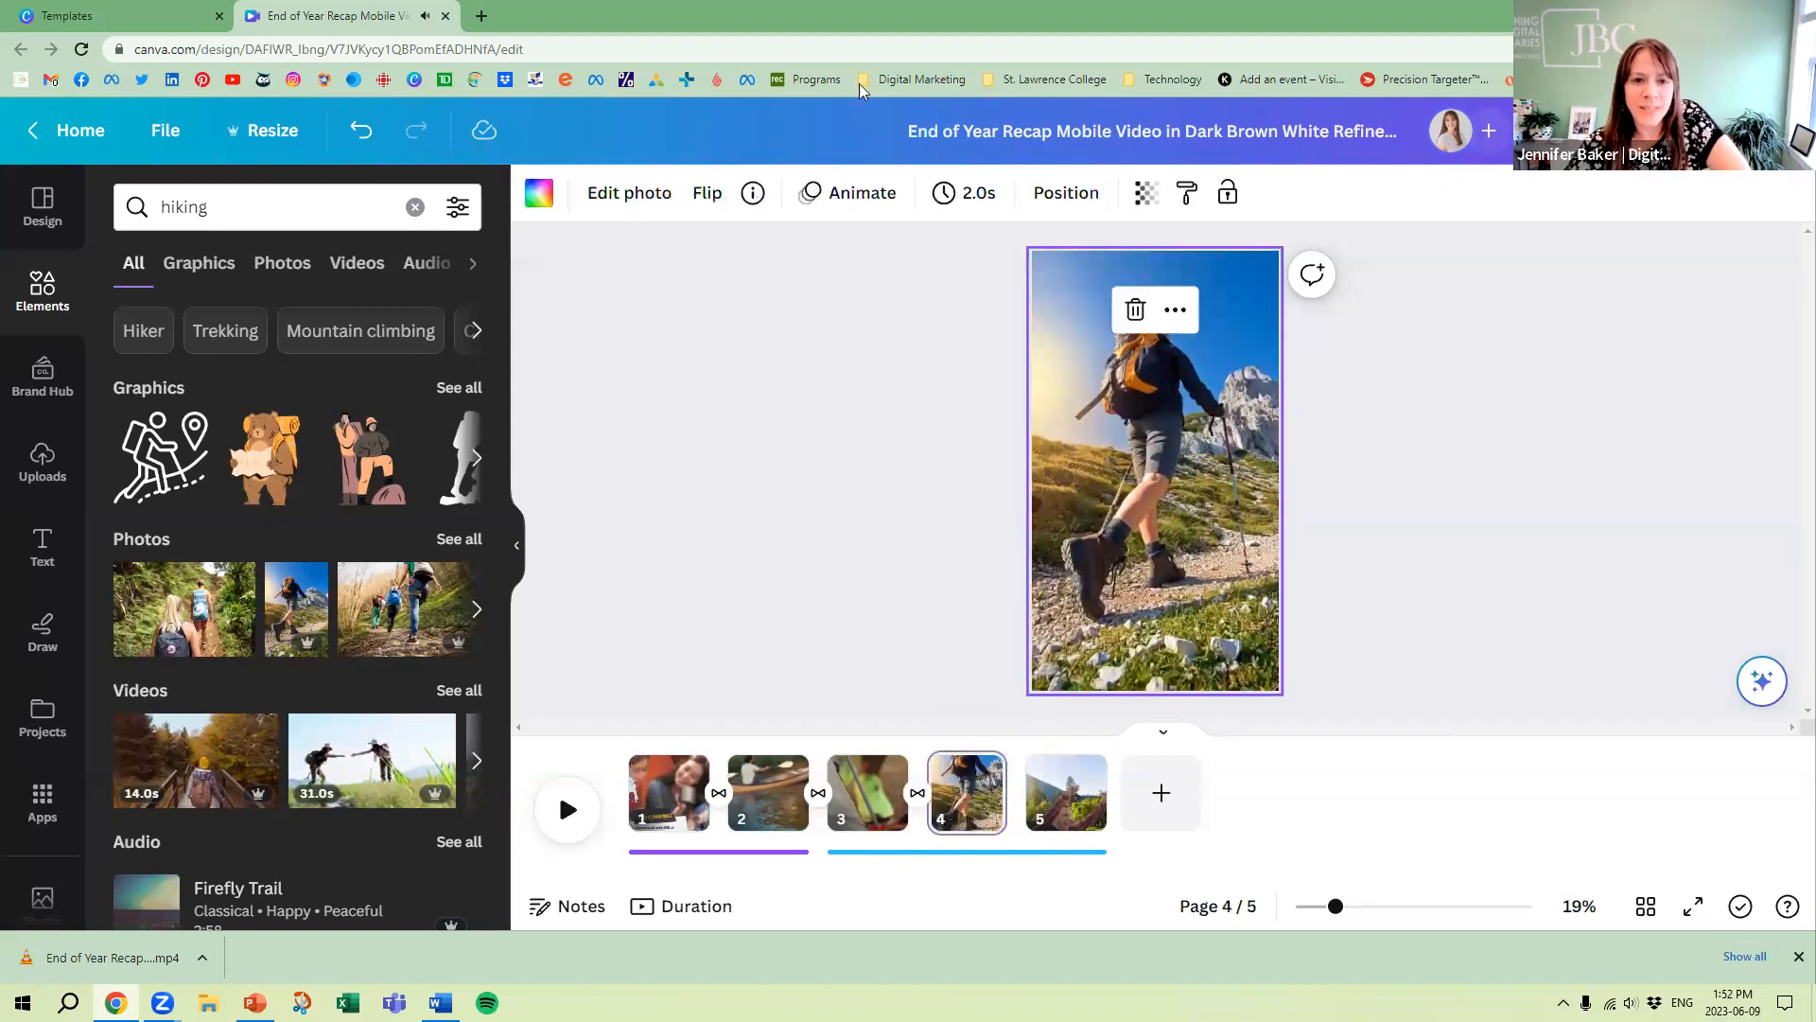
click(833, 195)
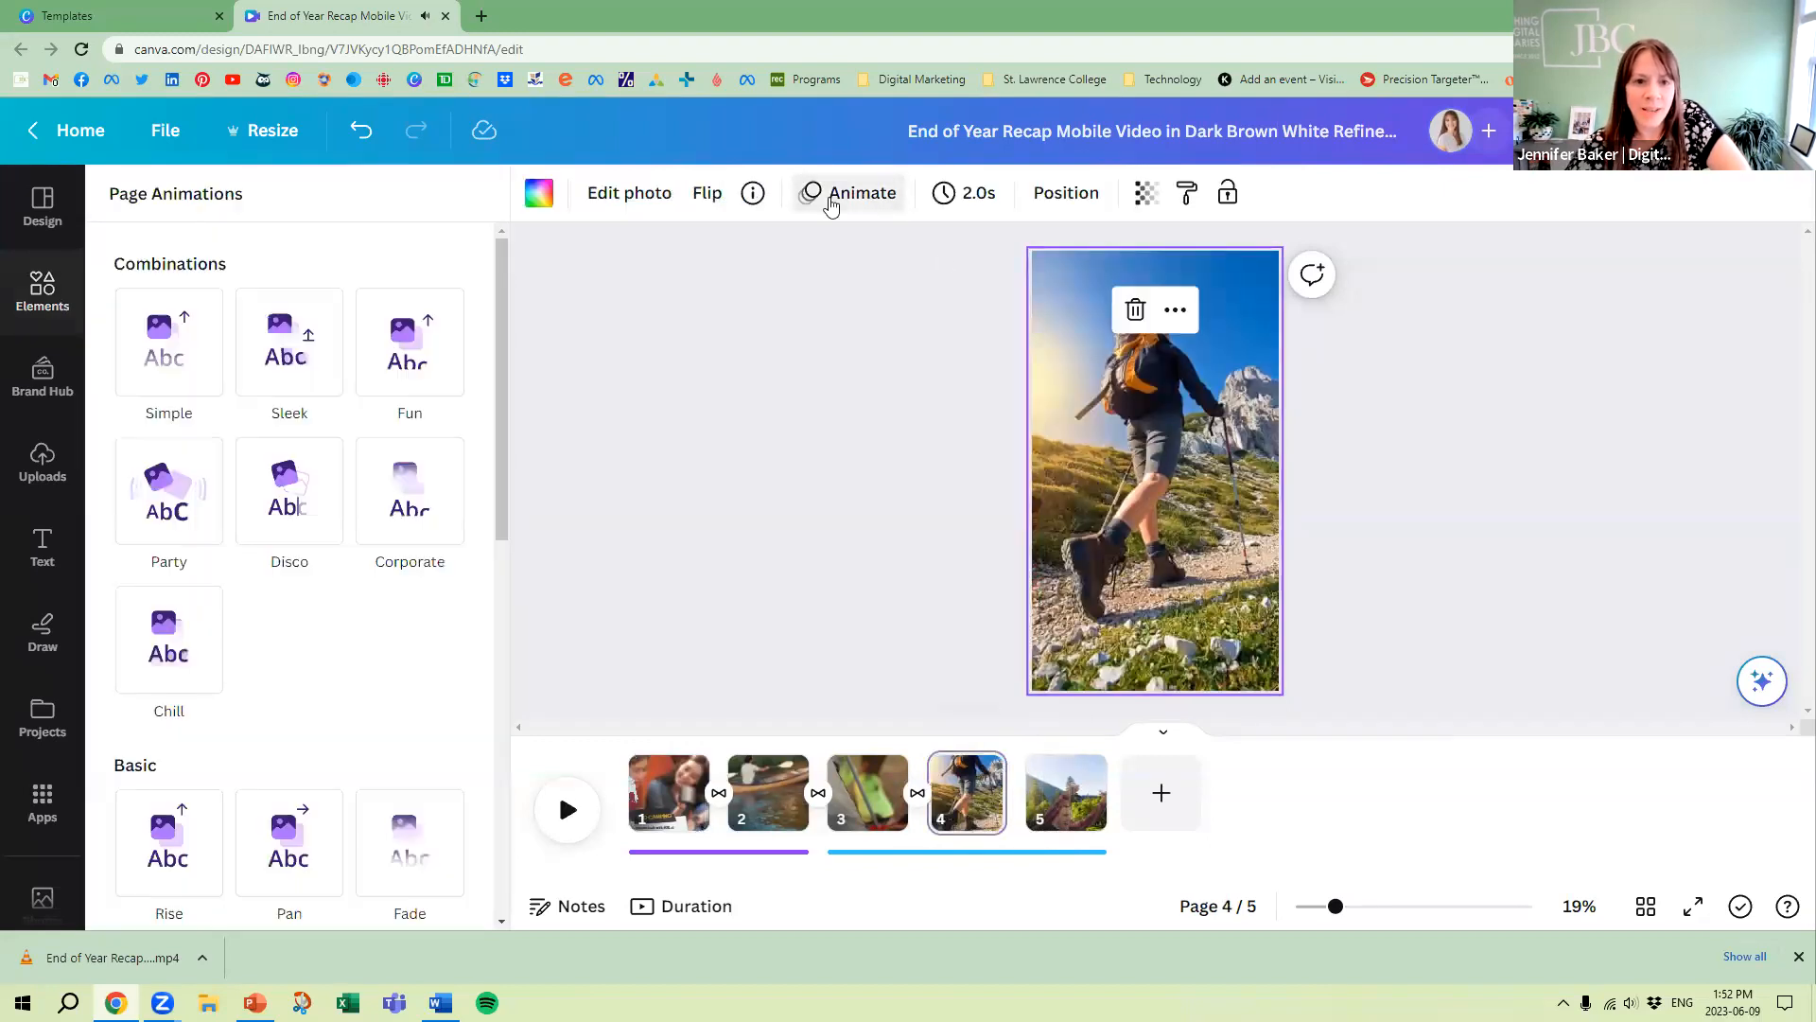
click(290, 360)
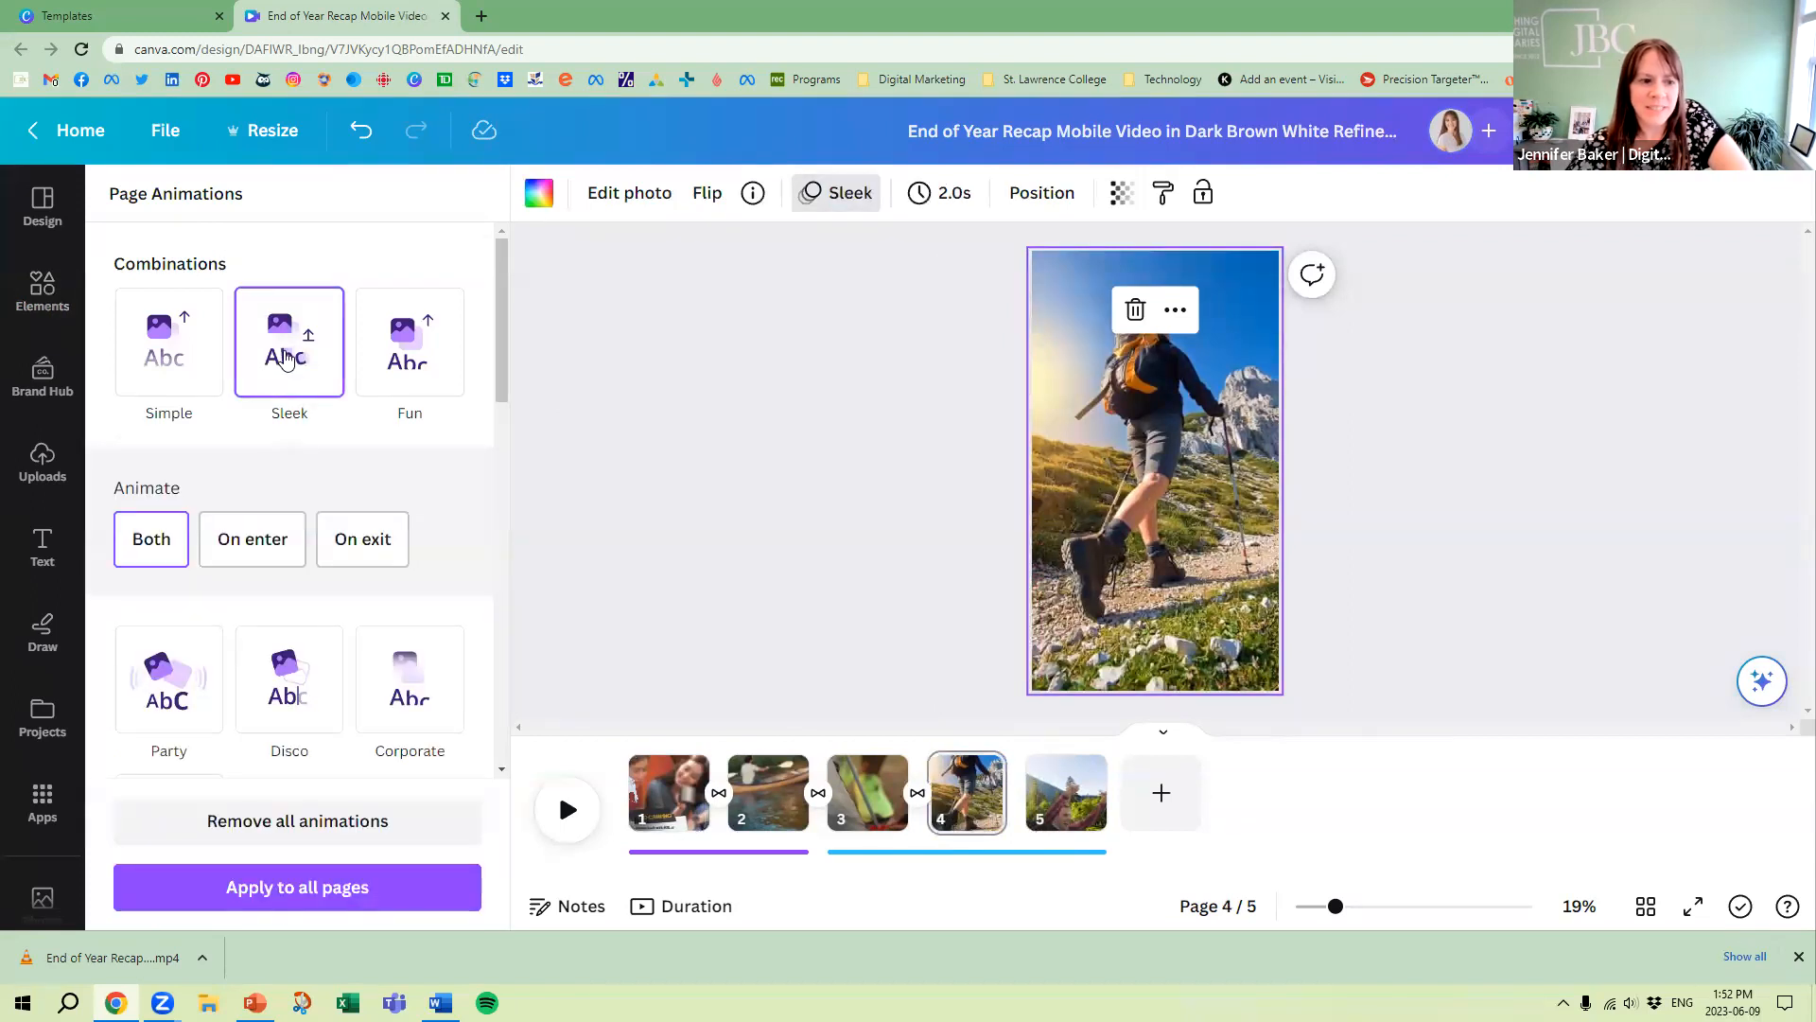
click(252, 538)
click(379, 369)
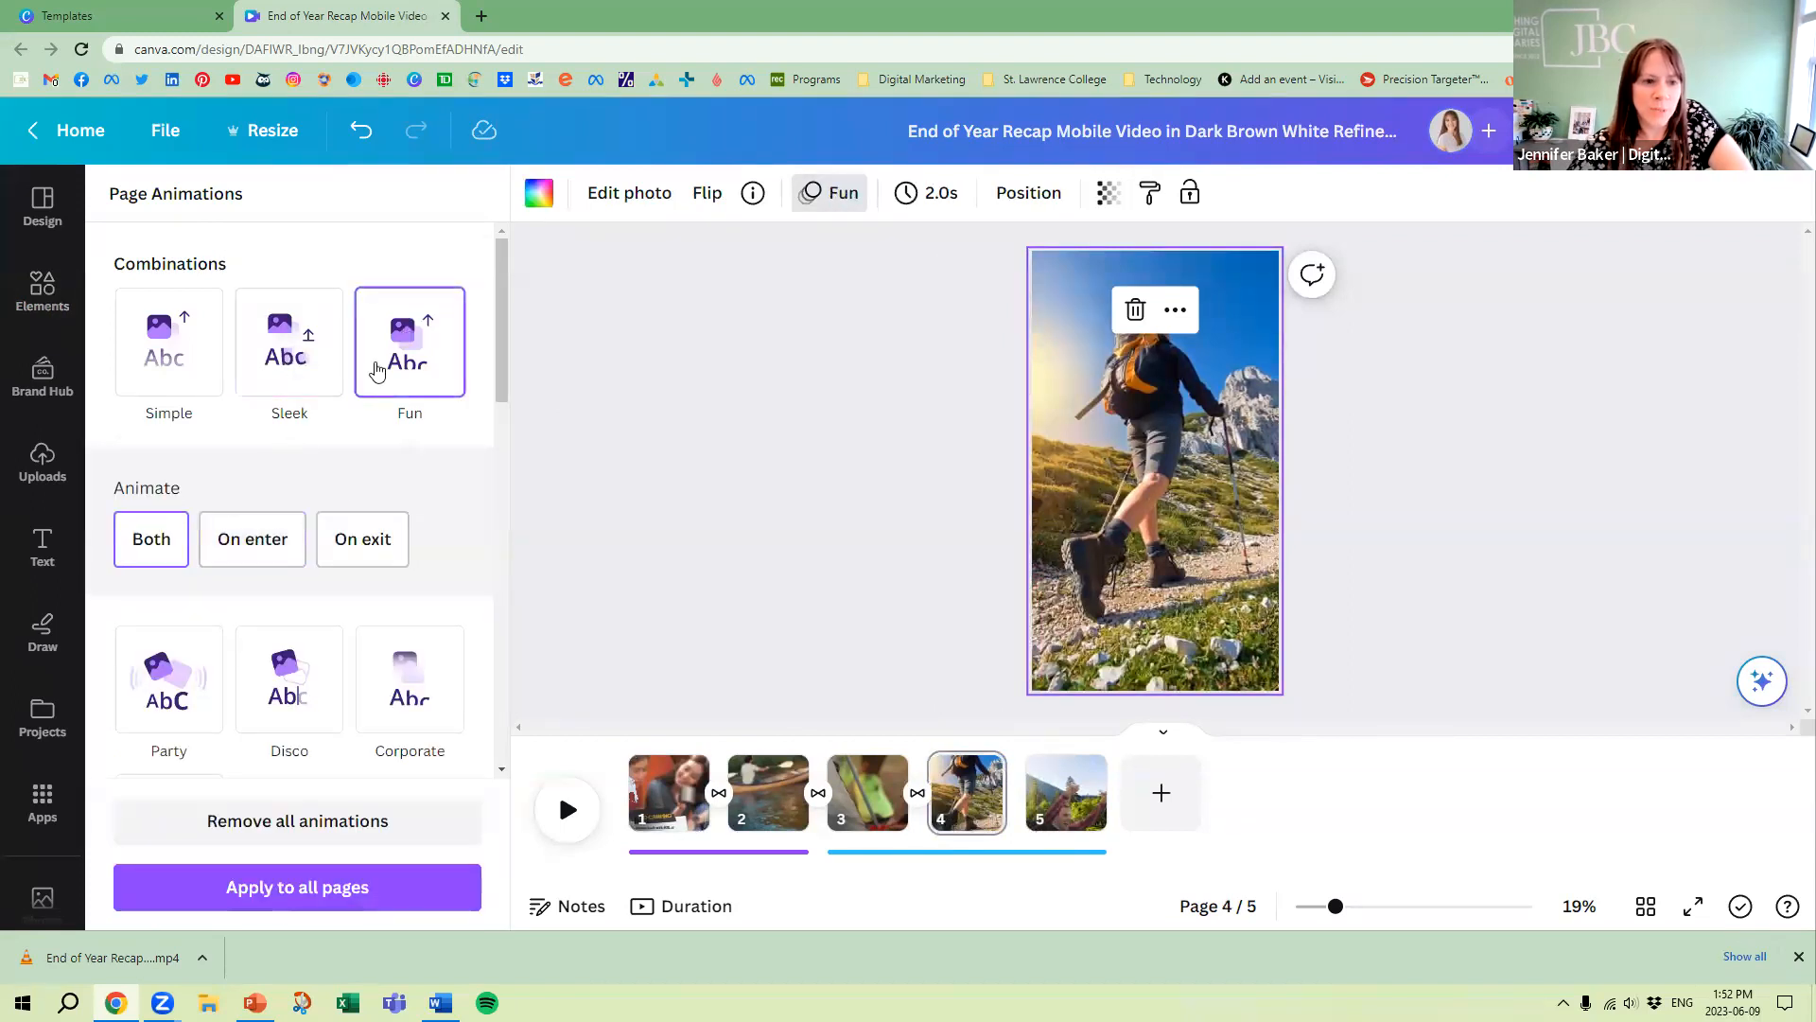
Detach the hiker photo from page 4's background and enlarge it to the full page width
right_click(1069, 477)
click(1050, 380)
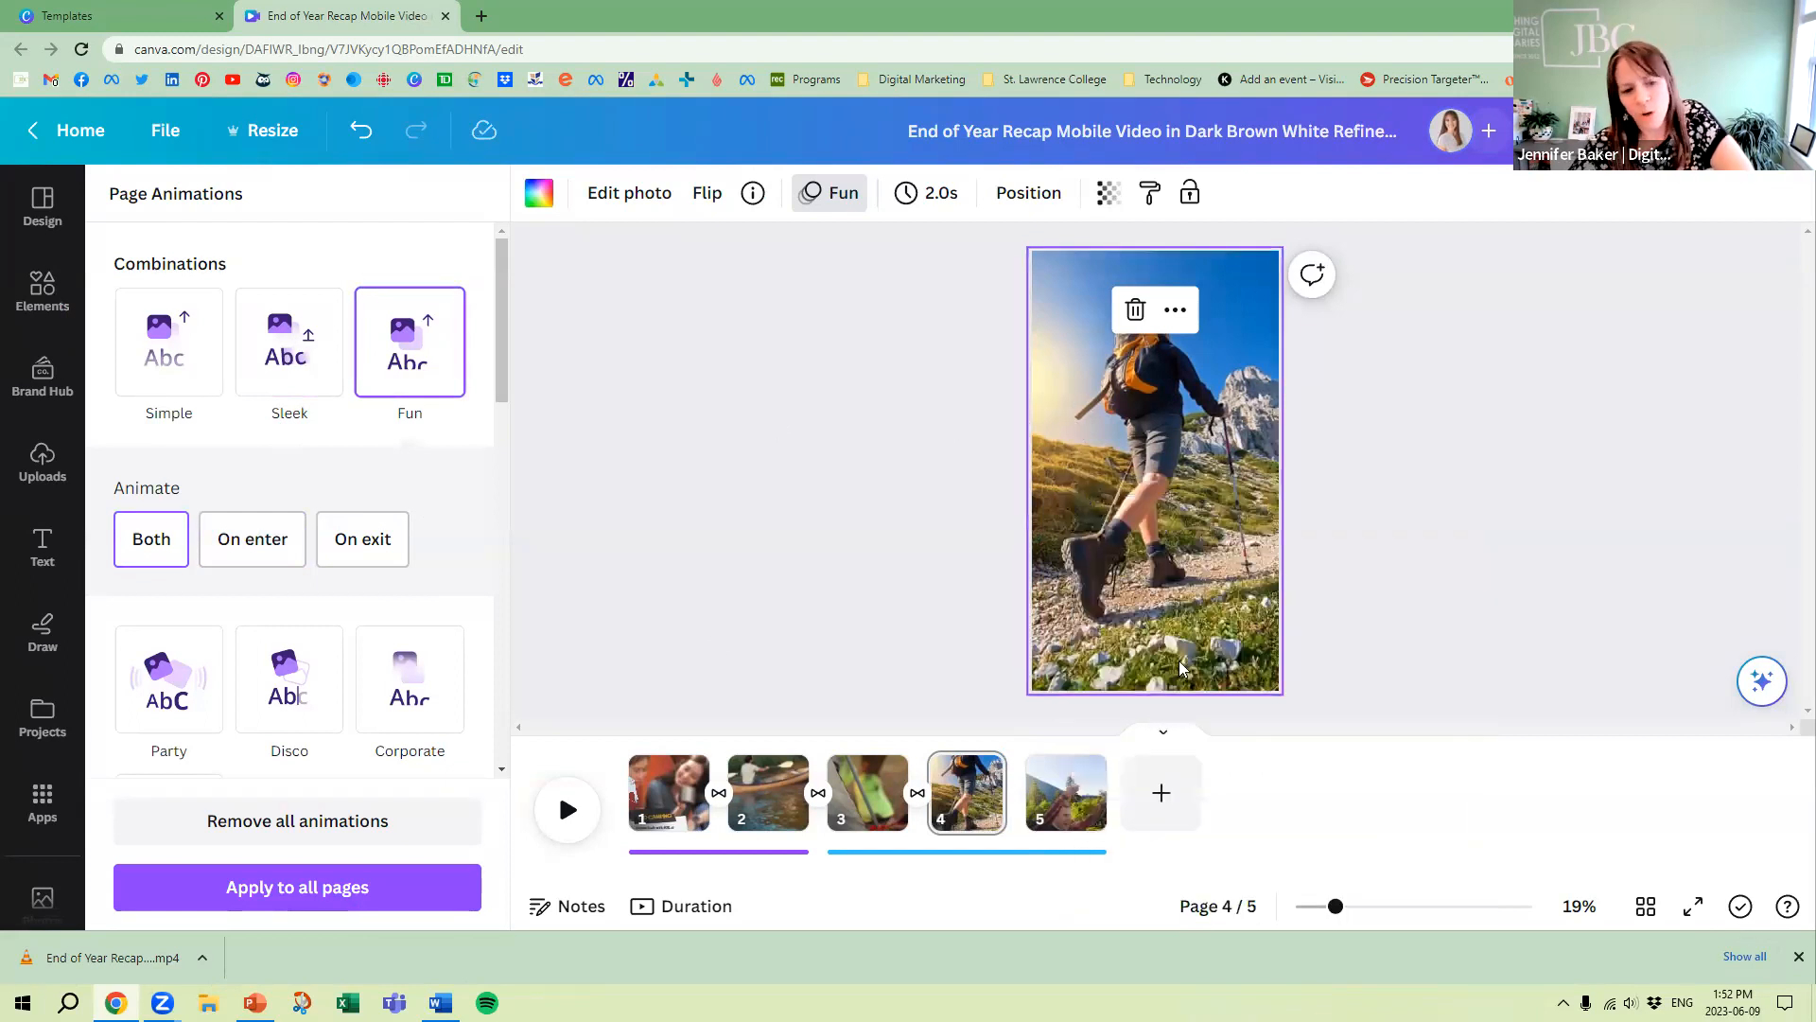
right_click(1138, 503)
click(1243, 842)
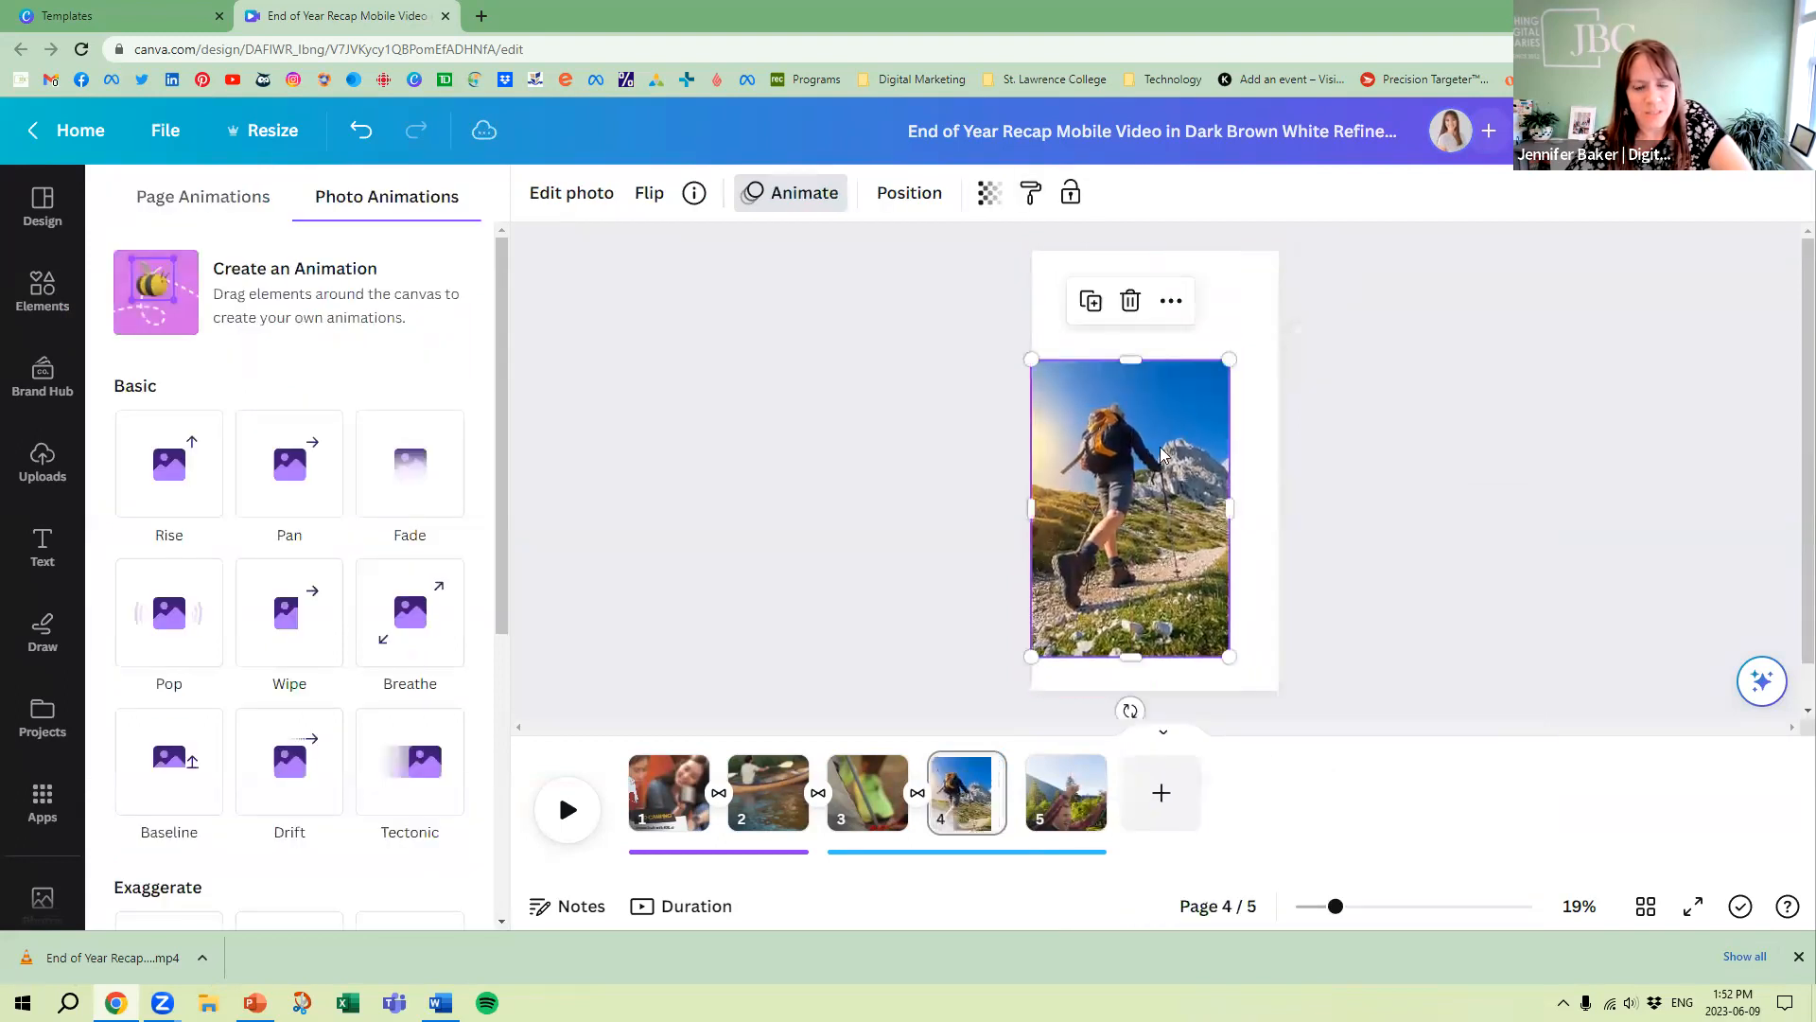
drag(1228, 359, 1278, 285)
Apply the Fade photo animation to the hiker photo on page 4 and lower the animation speed
click(407, 466)
drag(281, 788, 161, 781)
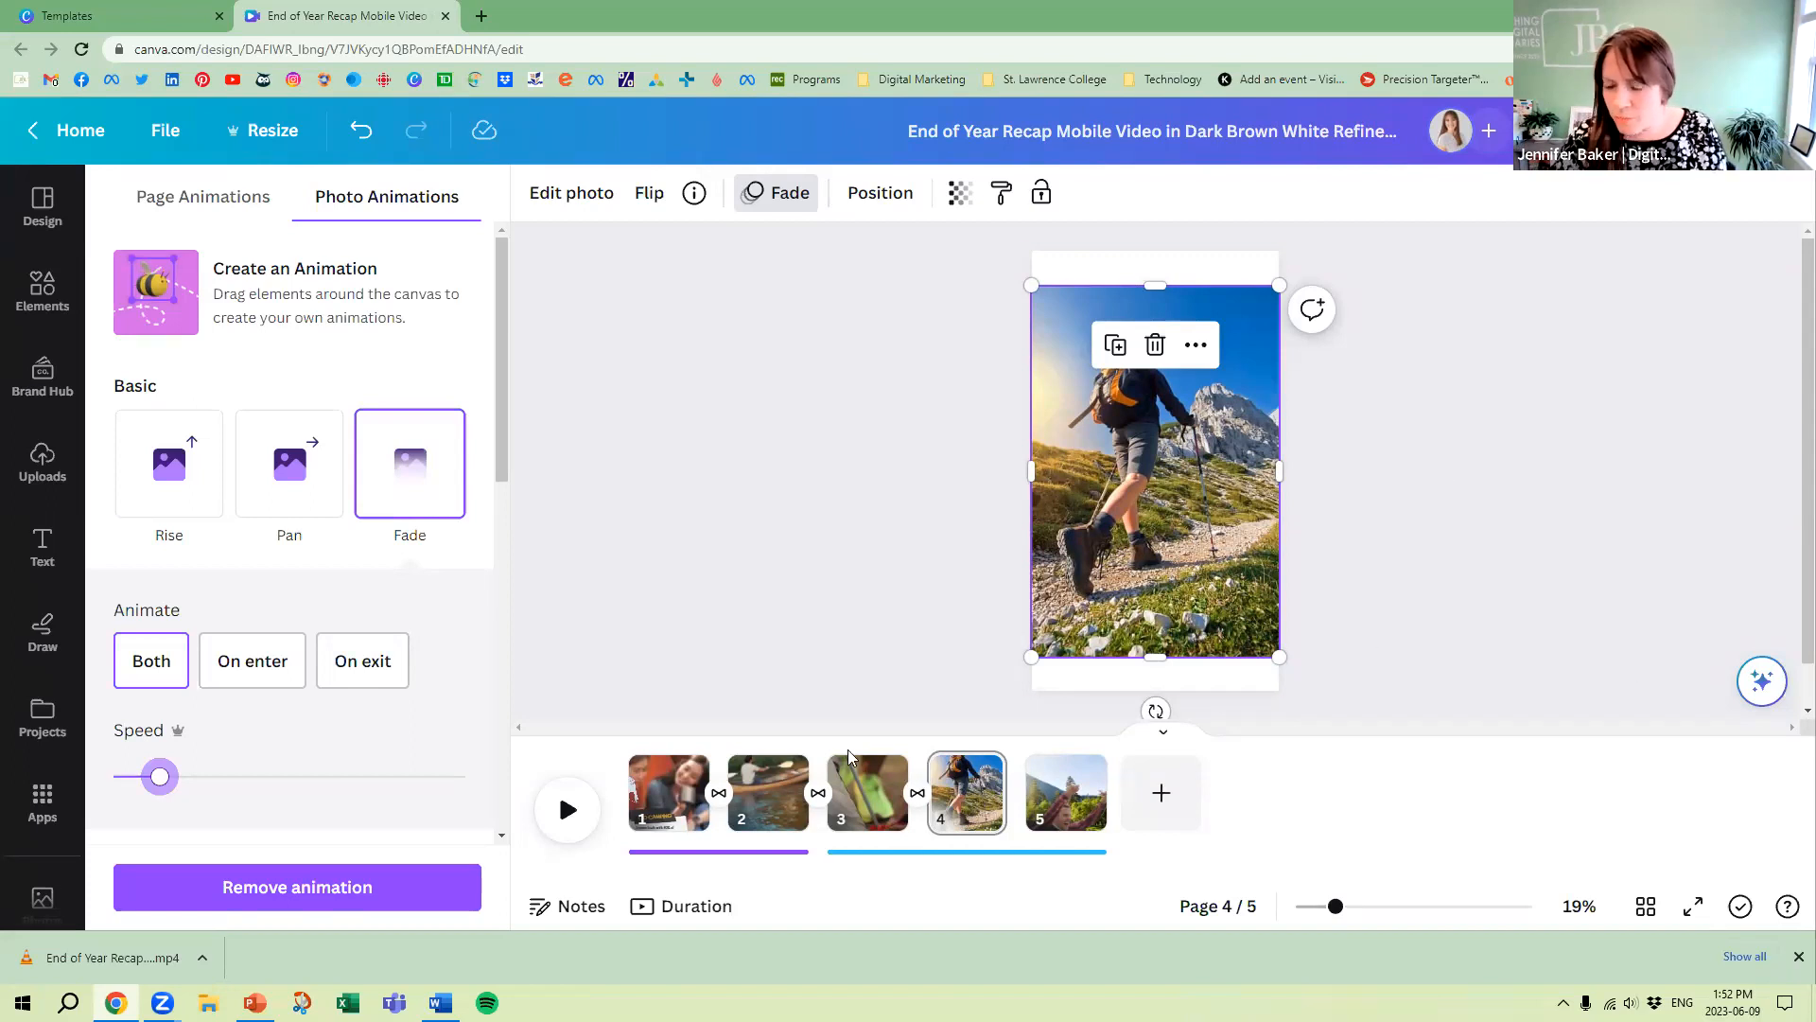
Set the first music track's volume to 116 and apply it to all audio tracks
click(677, 854)
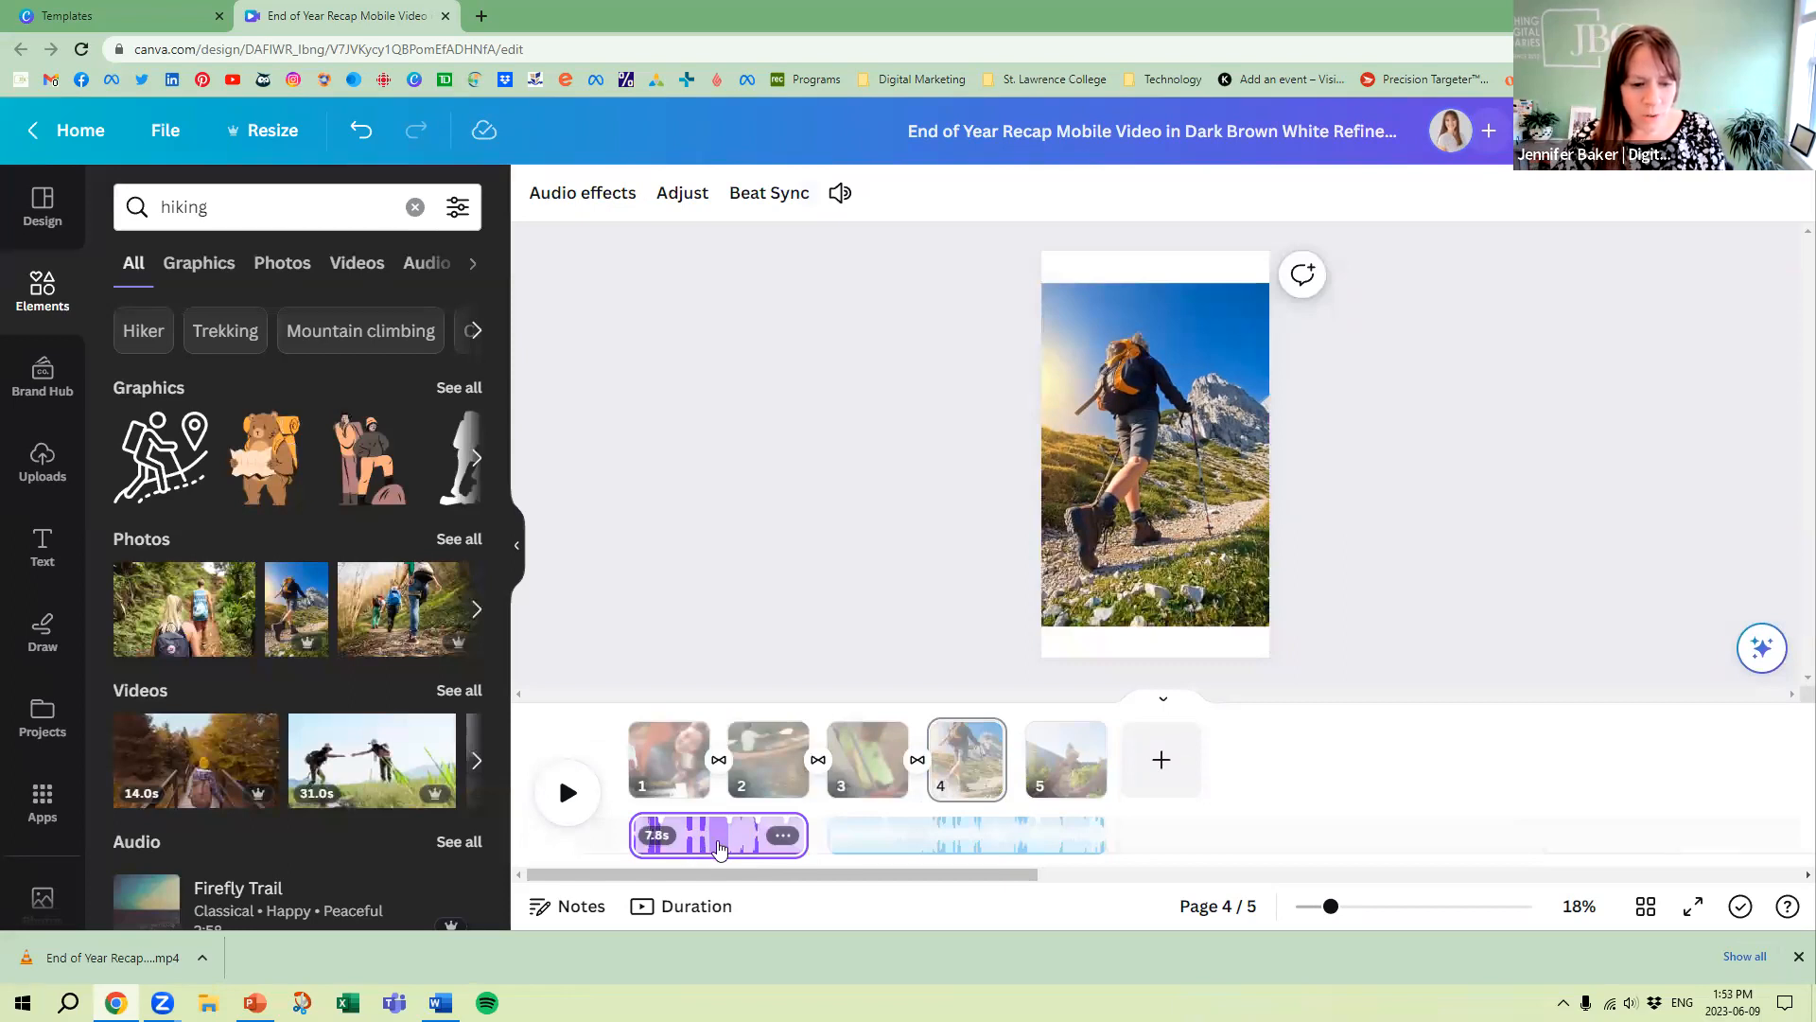
click(782, 835)
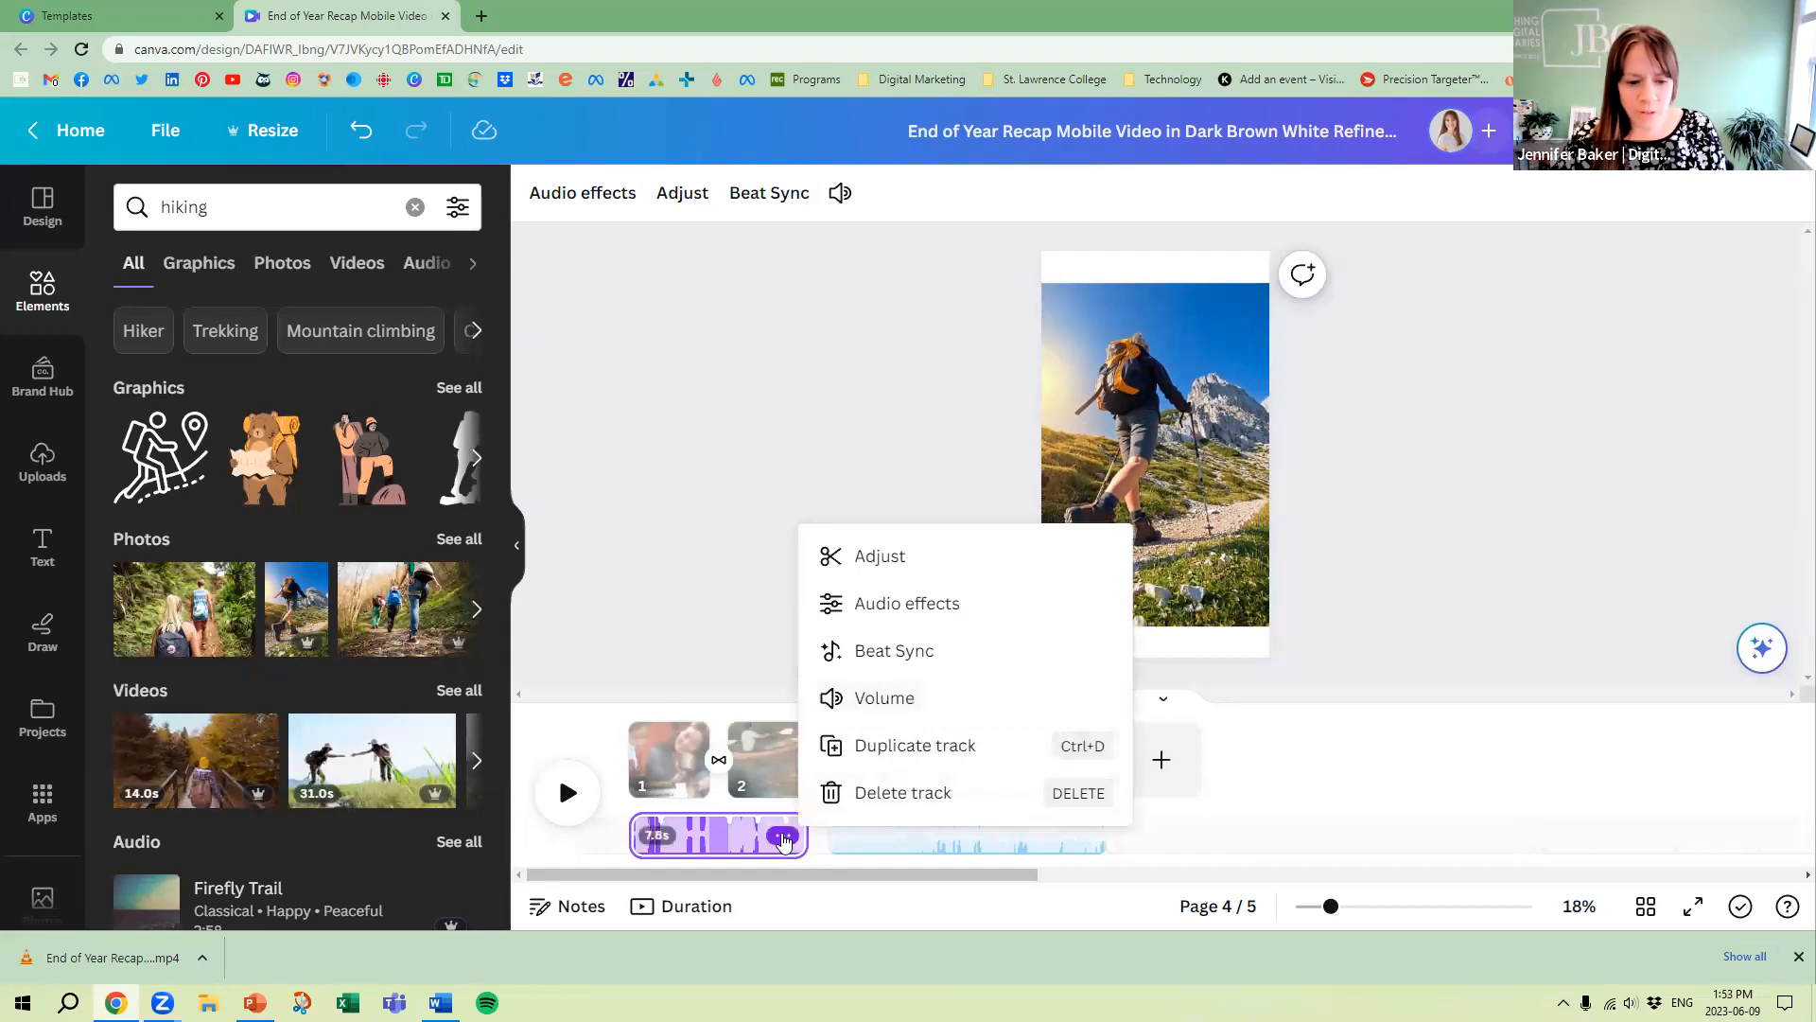
click(840, 193)
drag(756, 315, 530, 328)
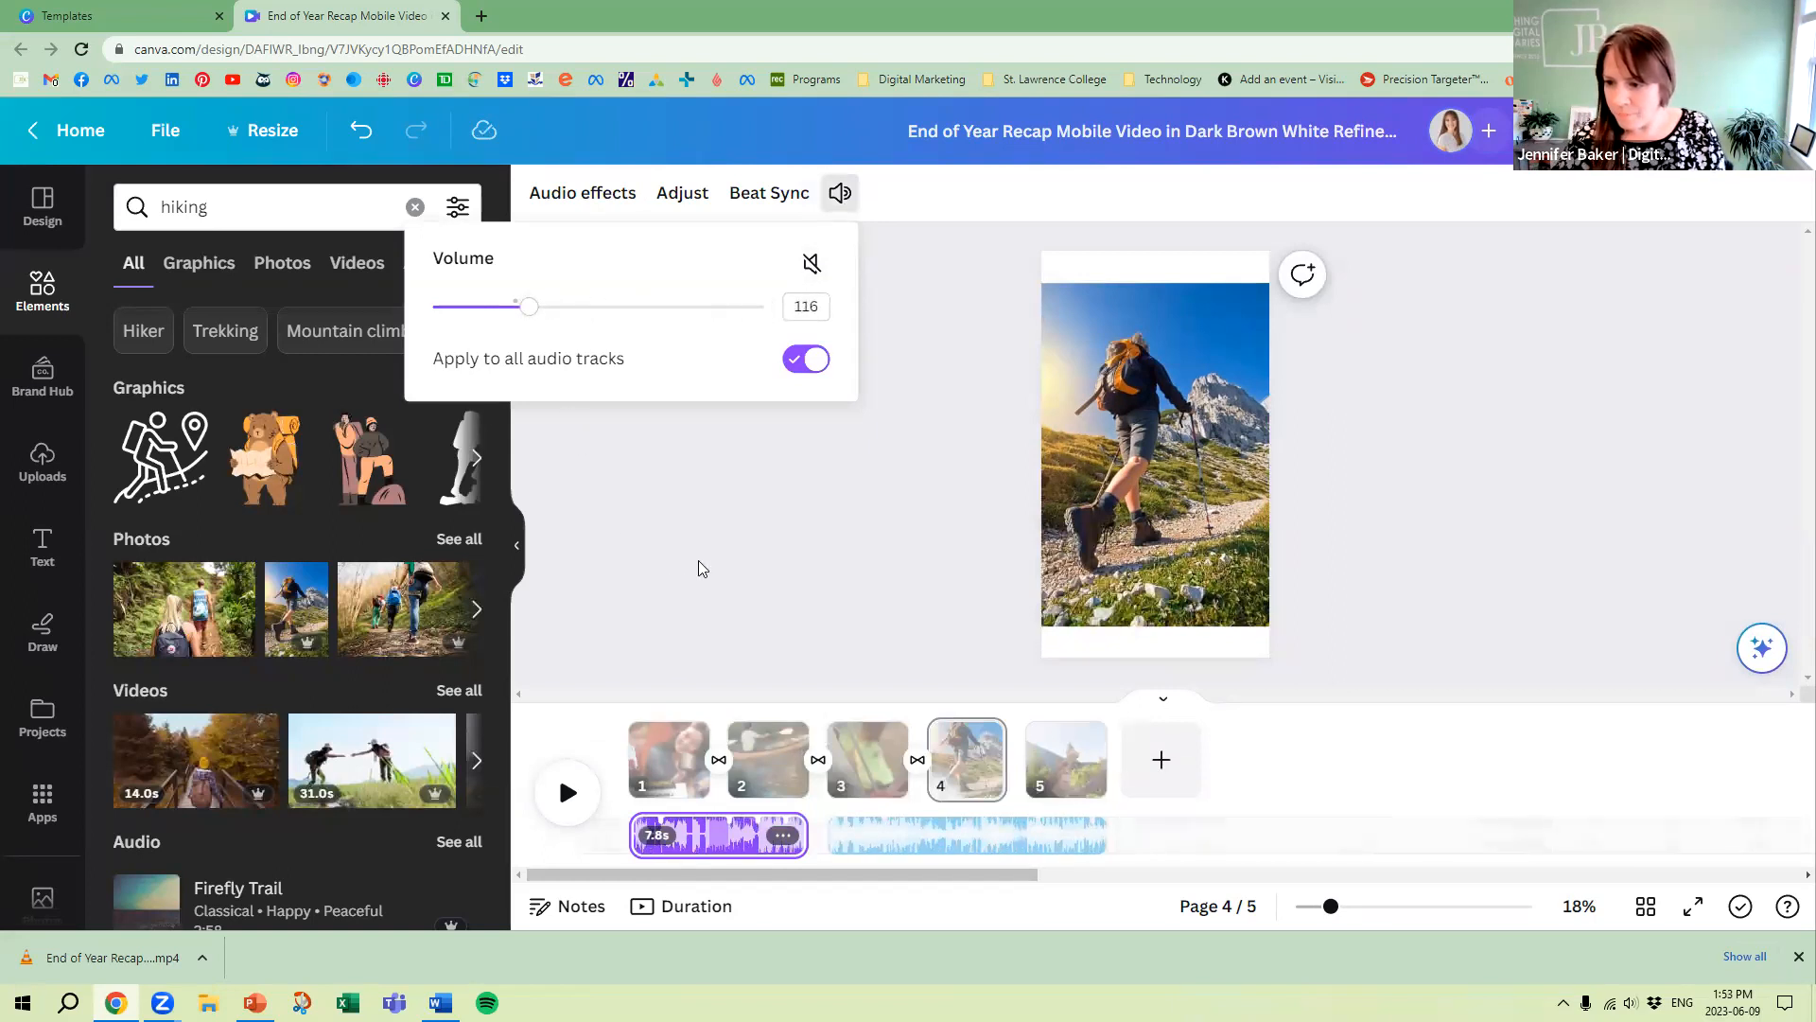
click(745, 499)
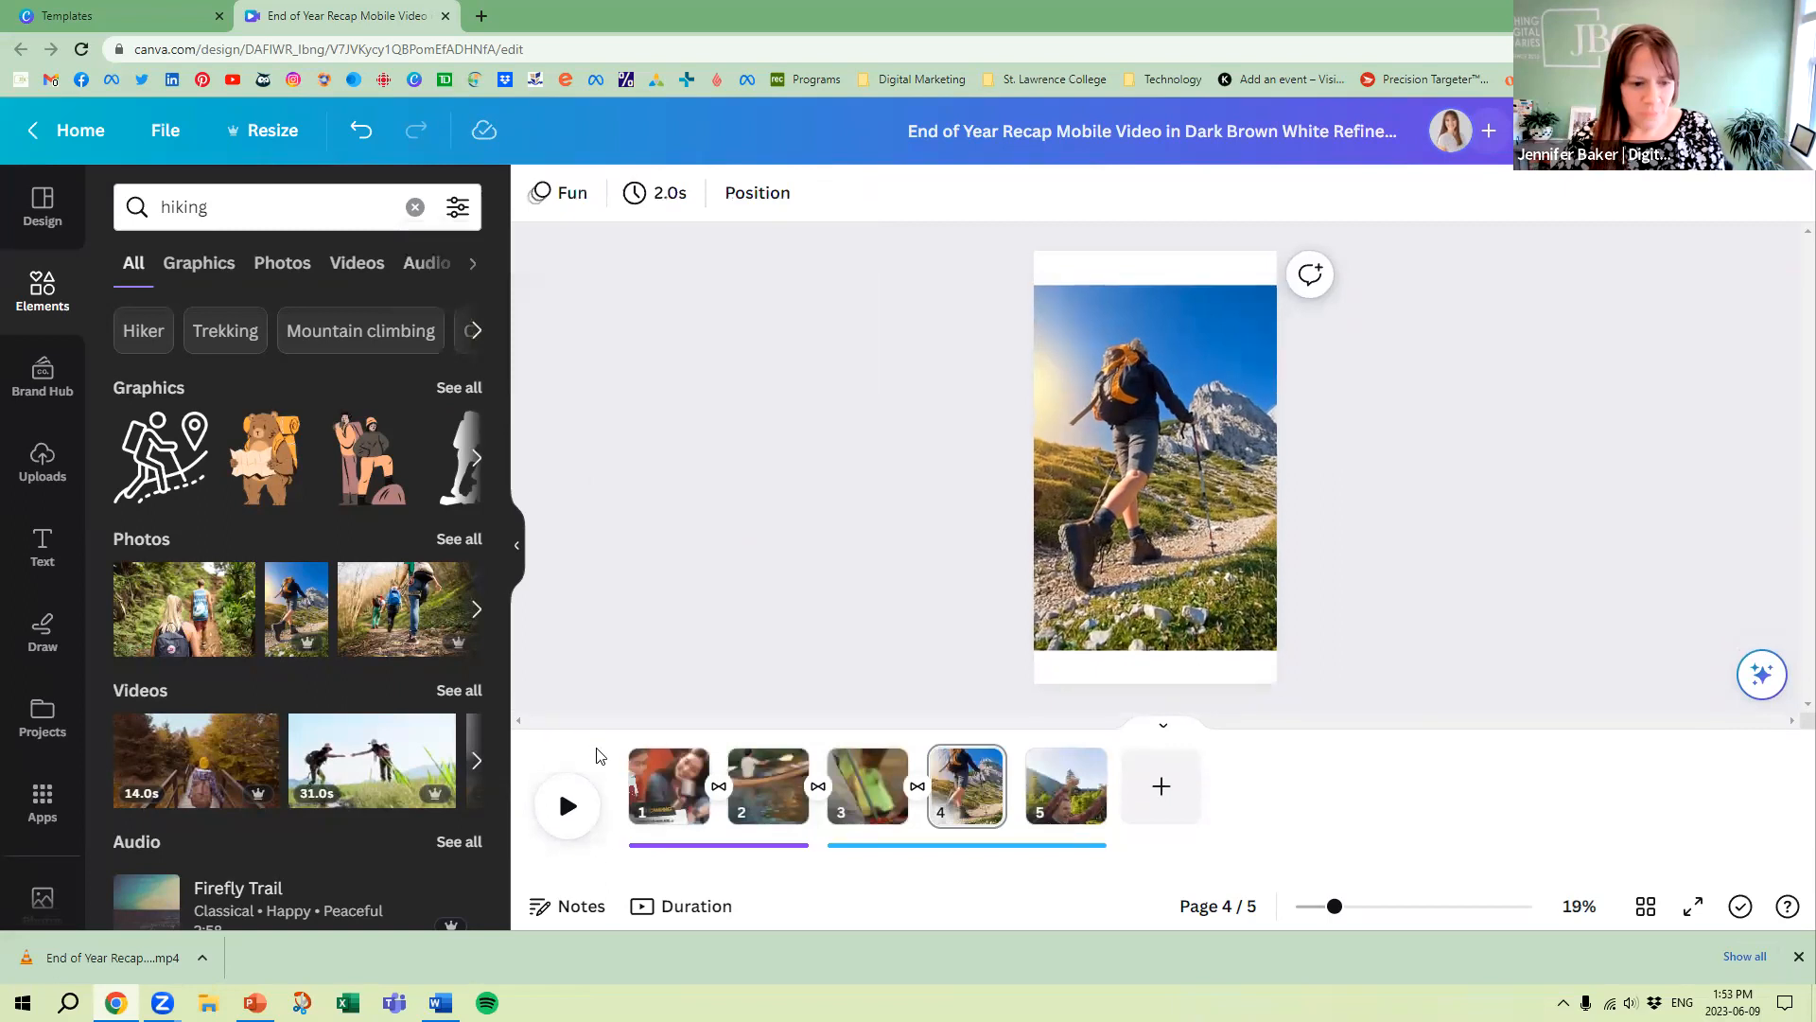
Play the reel from page 1 to check the audio, and select page 5
click(566, 807)
drag(974, 745, 633, 745)
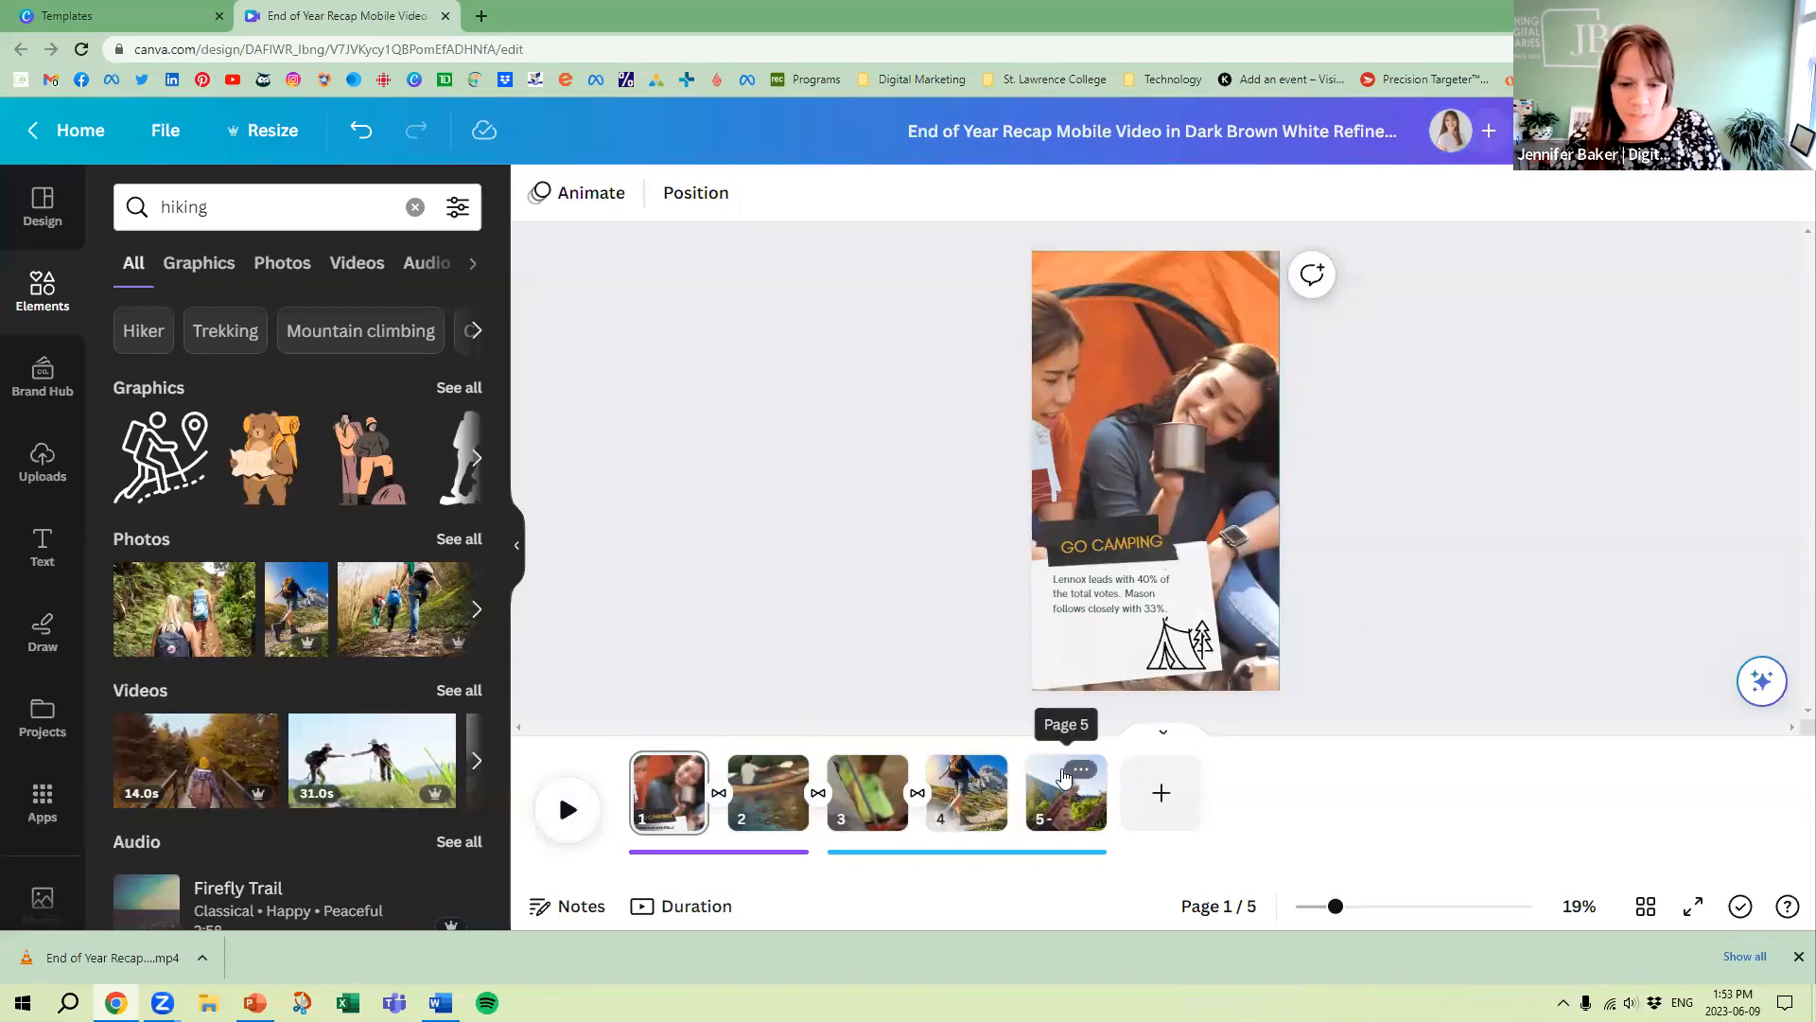
click(1080, 770)
click(1059, 811)
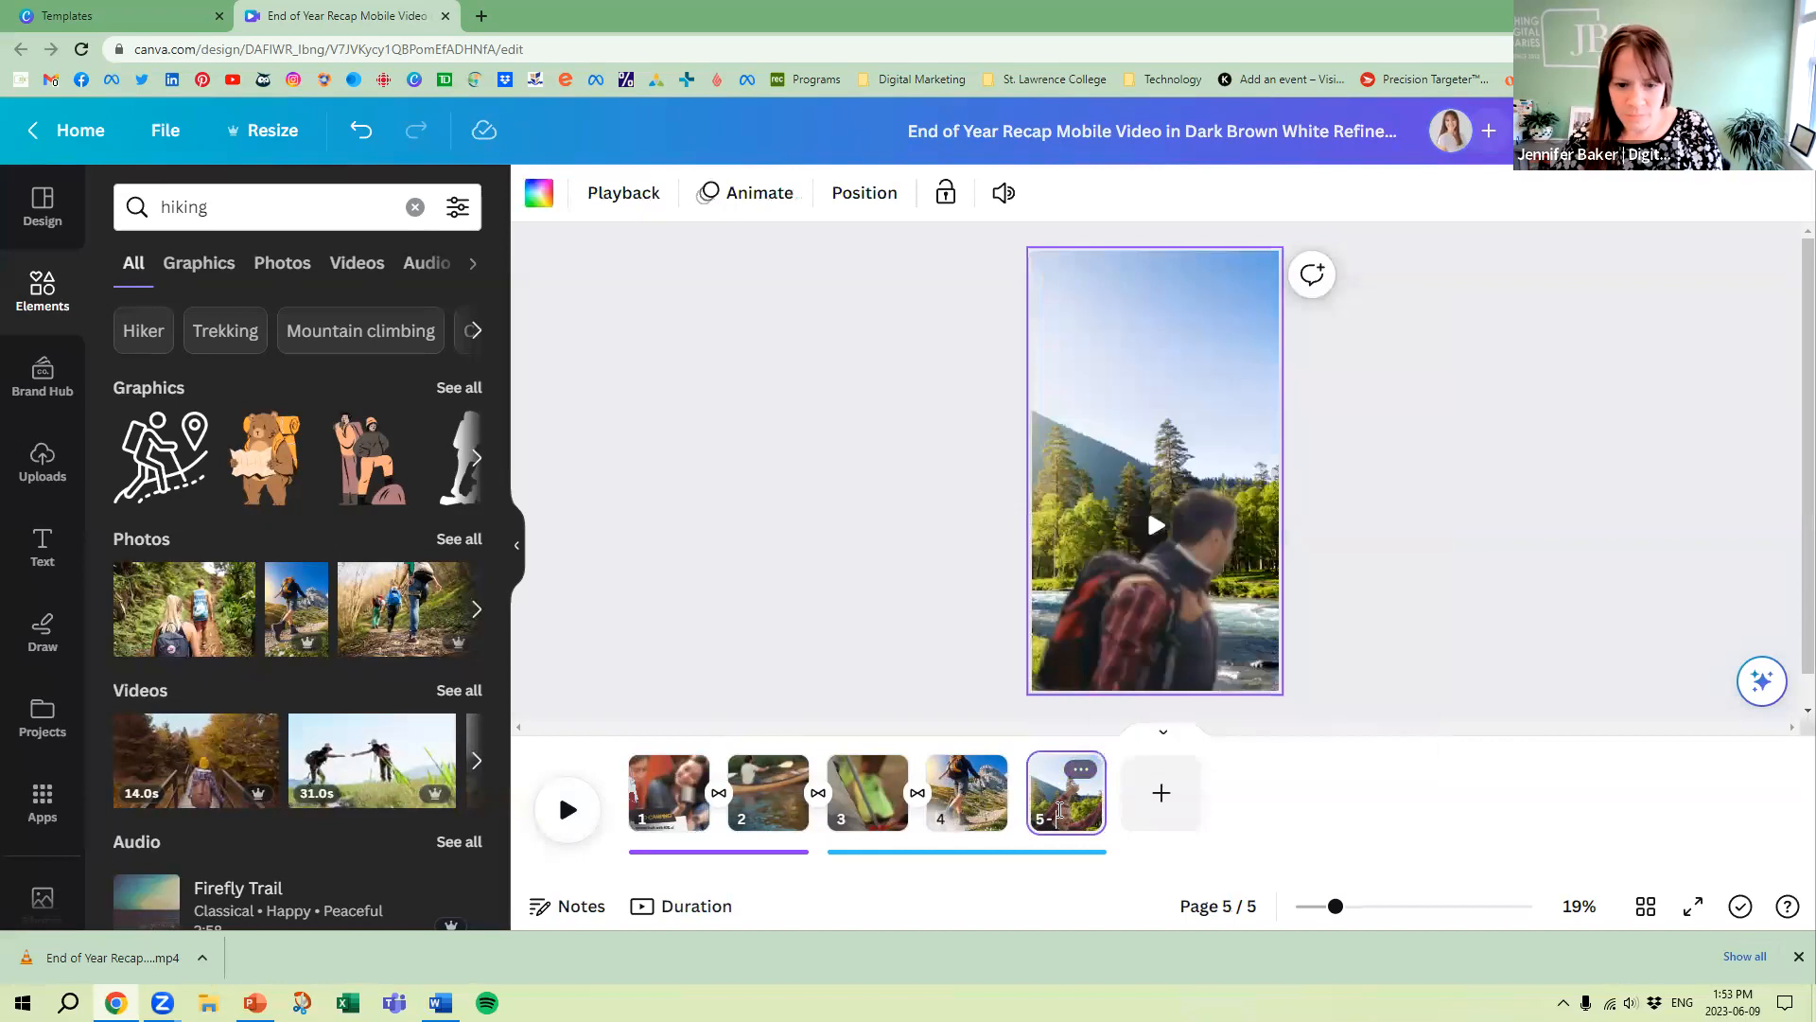
right_click(1047, 778)
click(1019, 796)
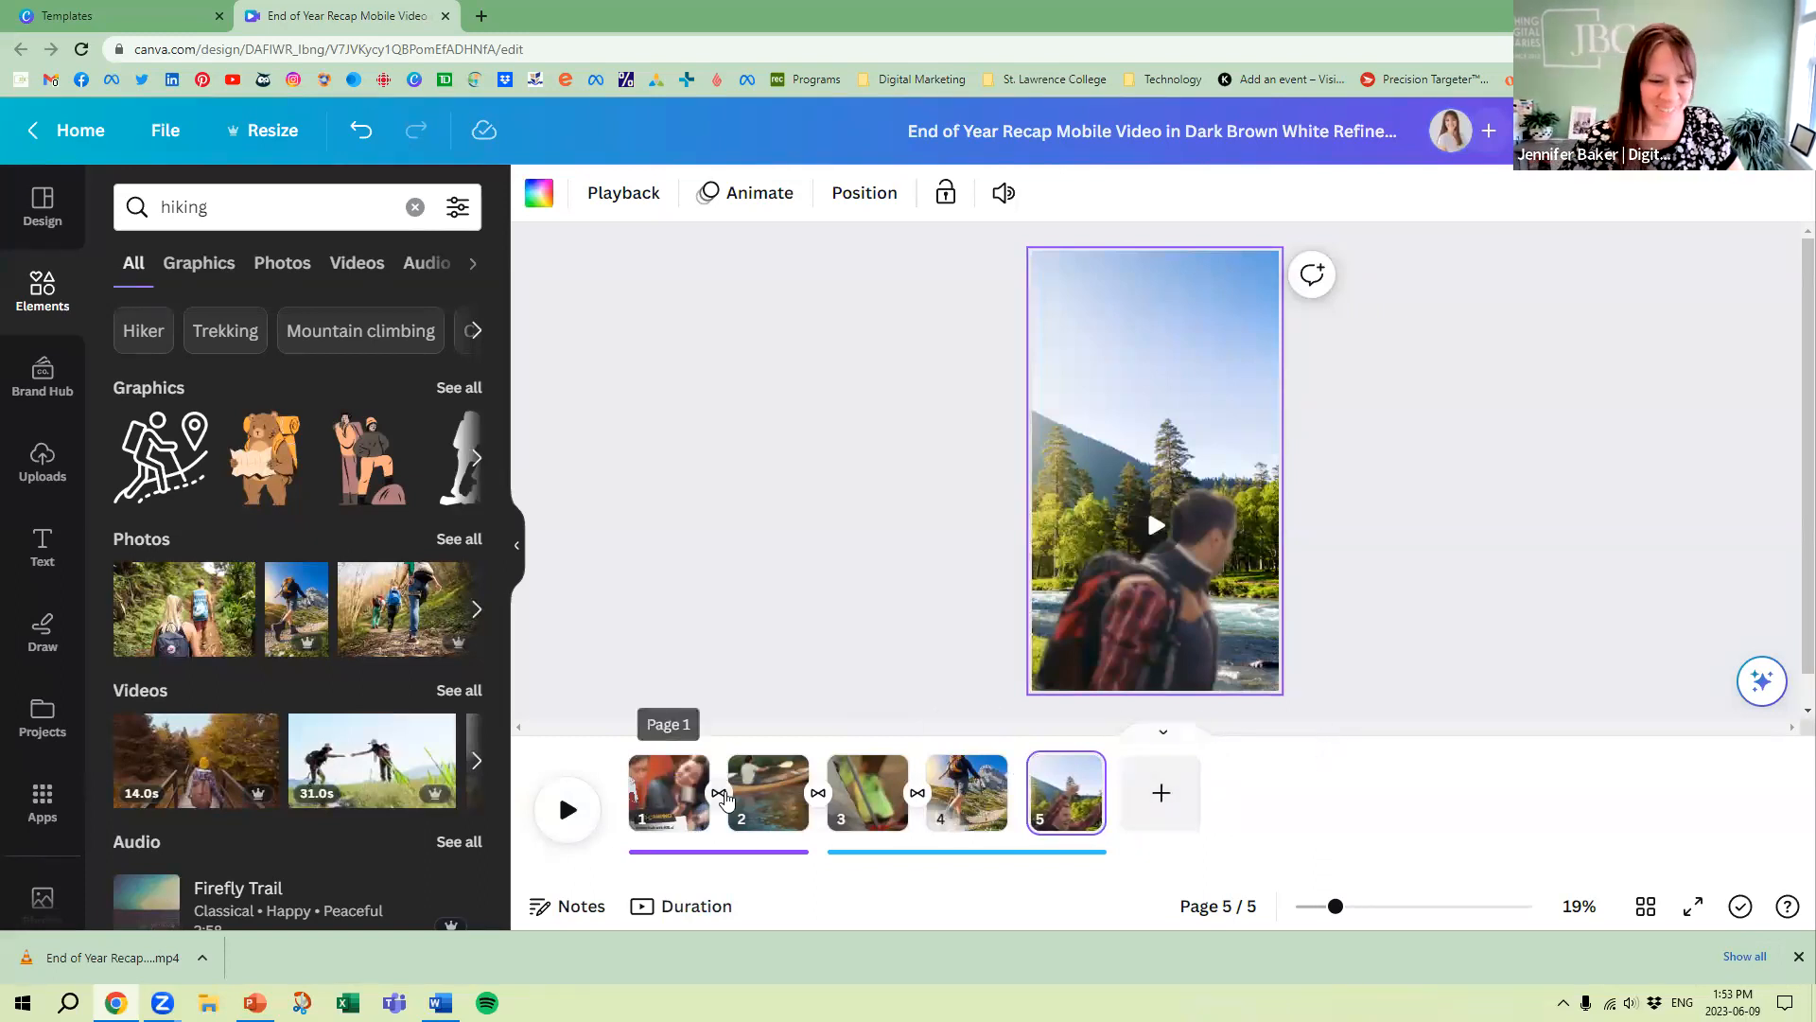
Apply the Dissolve transition between pages 1 and 2
click(719, 794)
click(290, 306)
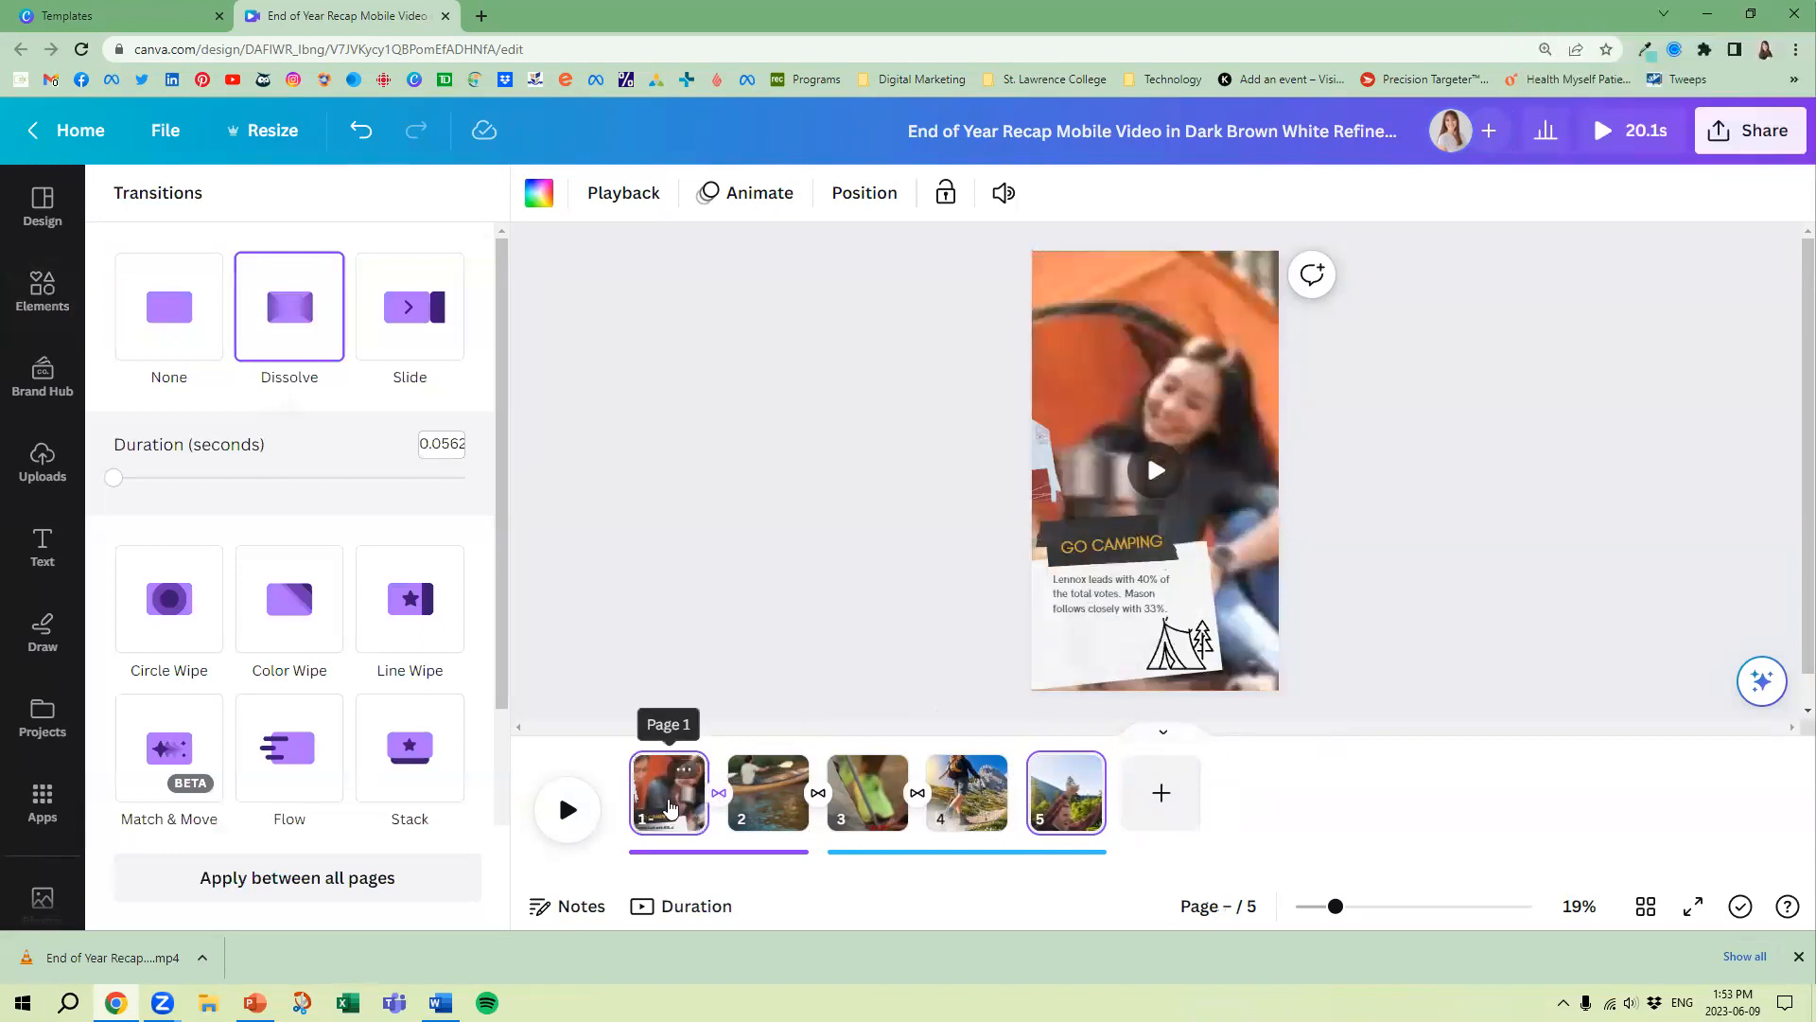
Duplicate the selected pages 1 and 5 together and move both copies directly after page 1
right_click(668, 806)
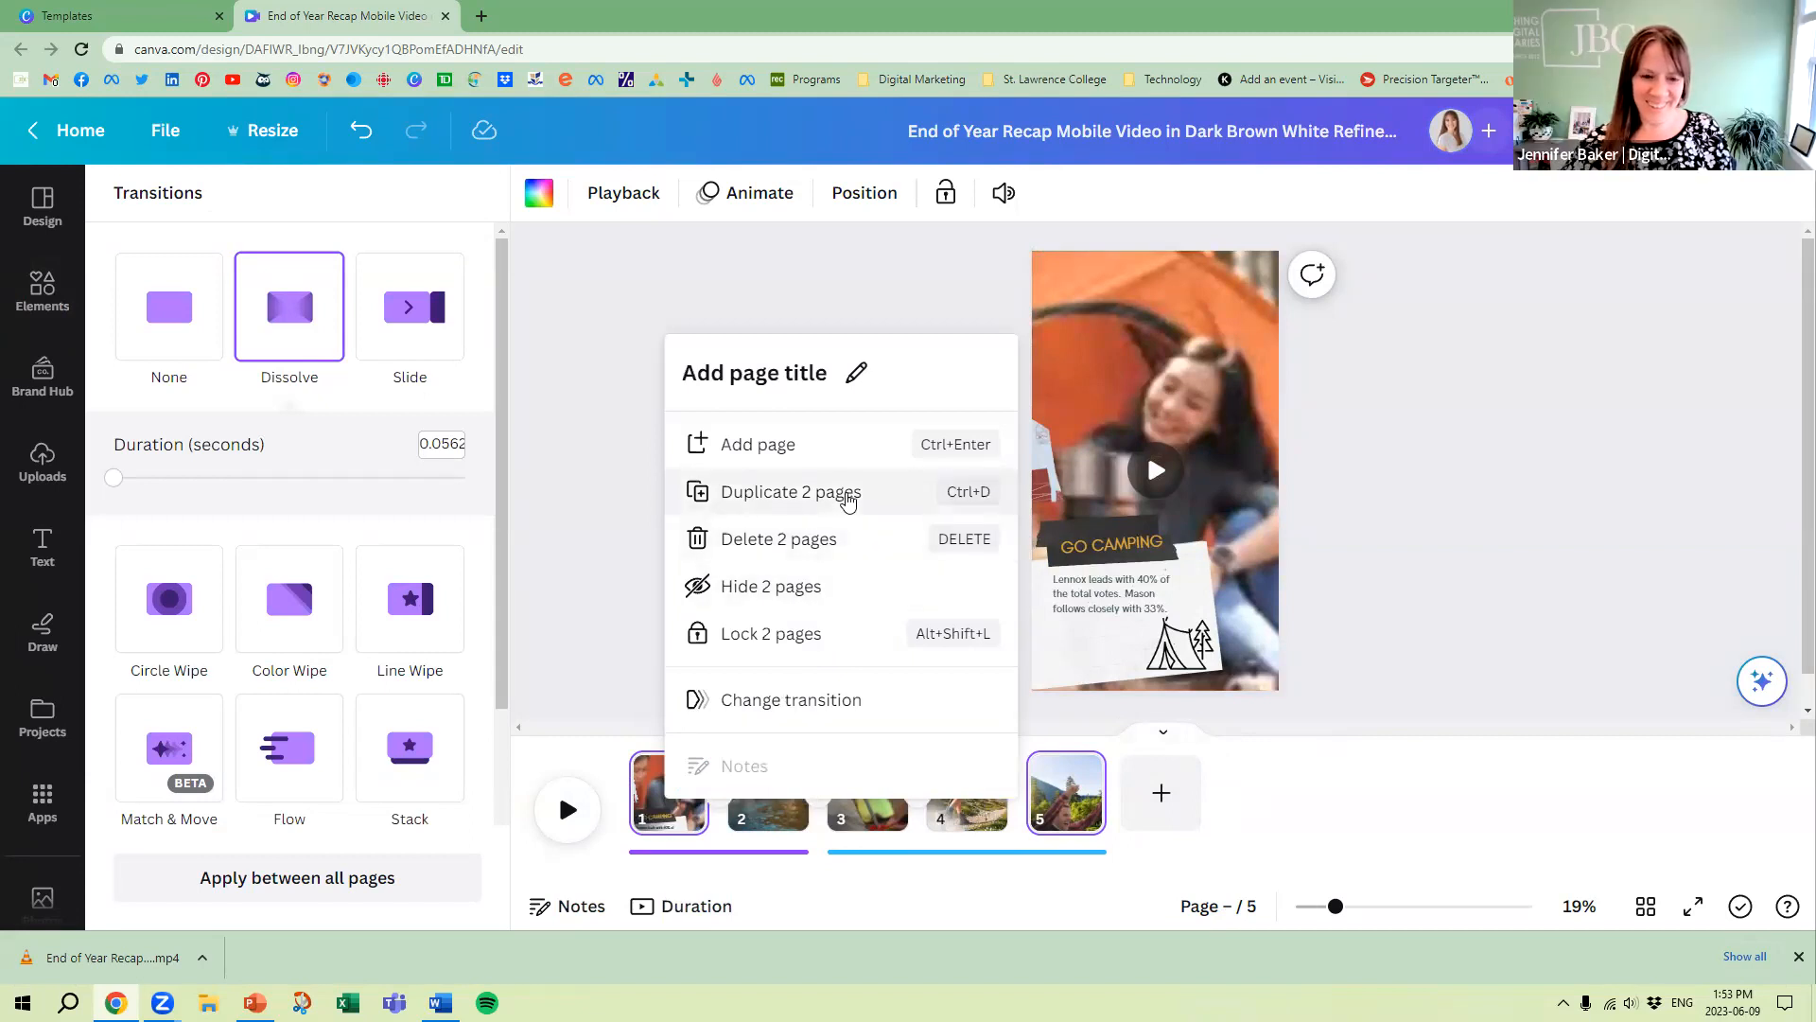
click(844, 496)
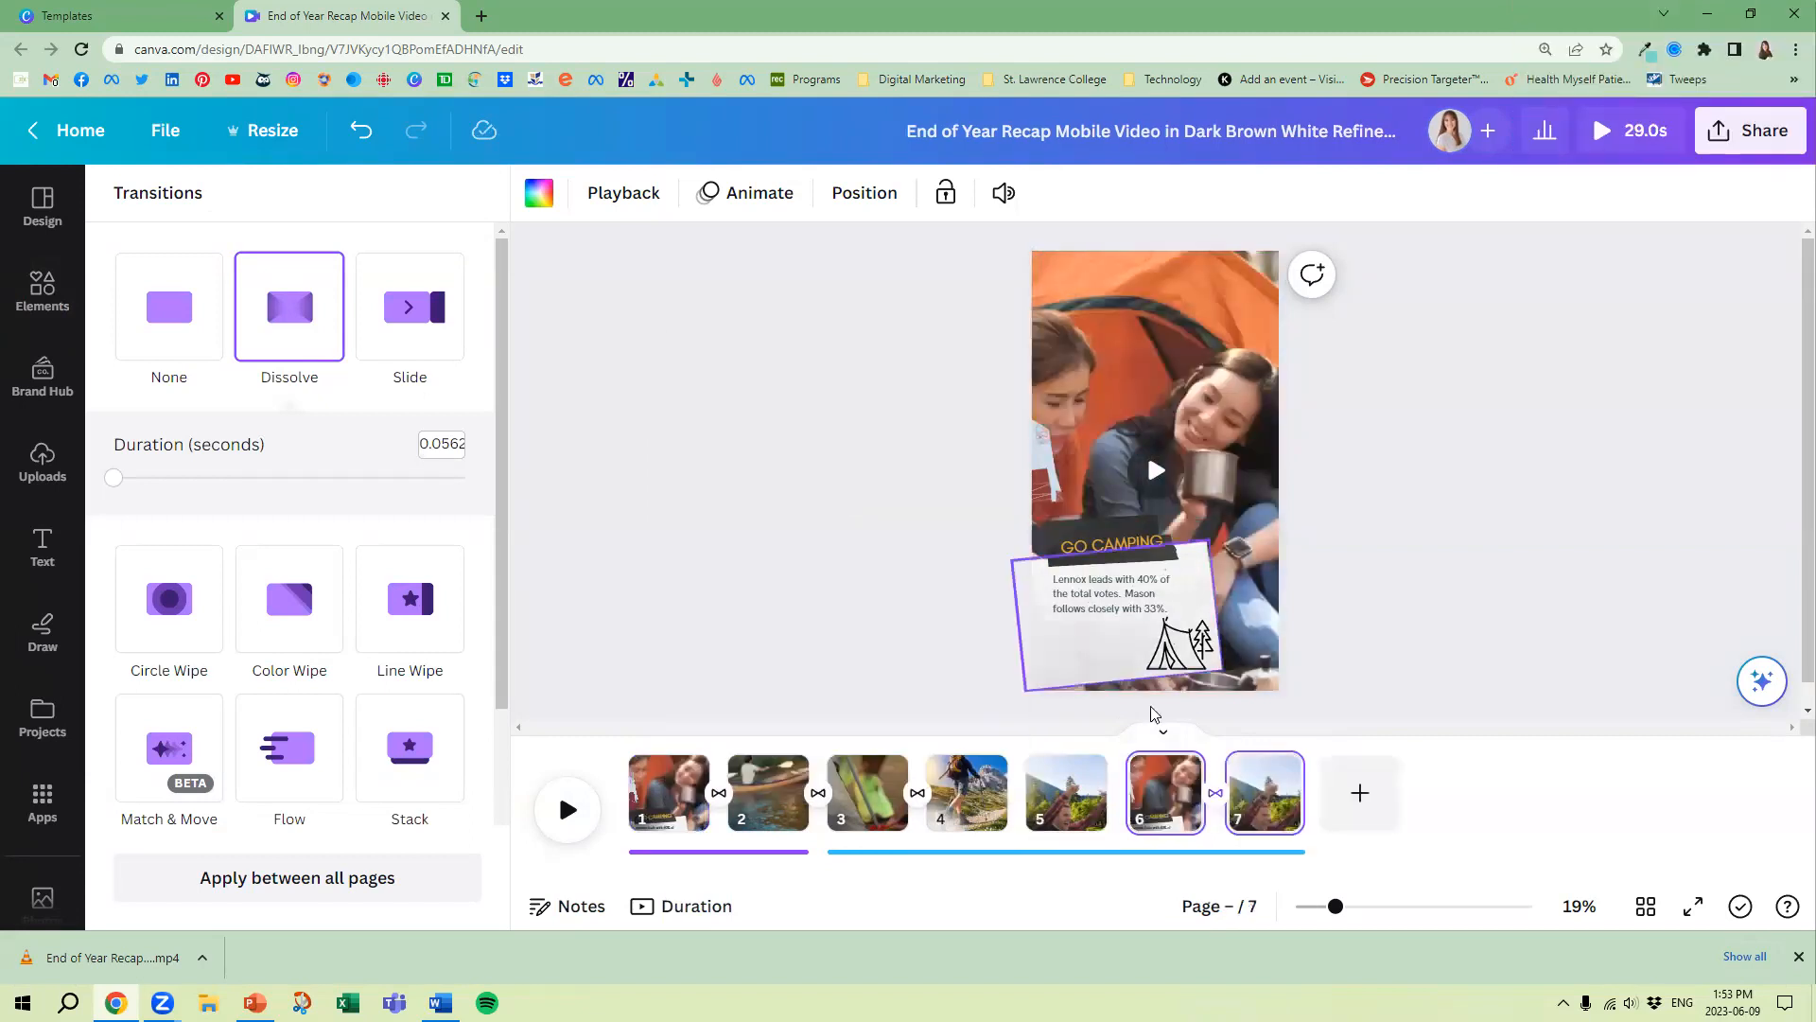
drag(1164, 794, 769, 793)
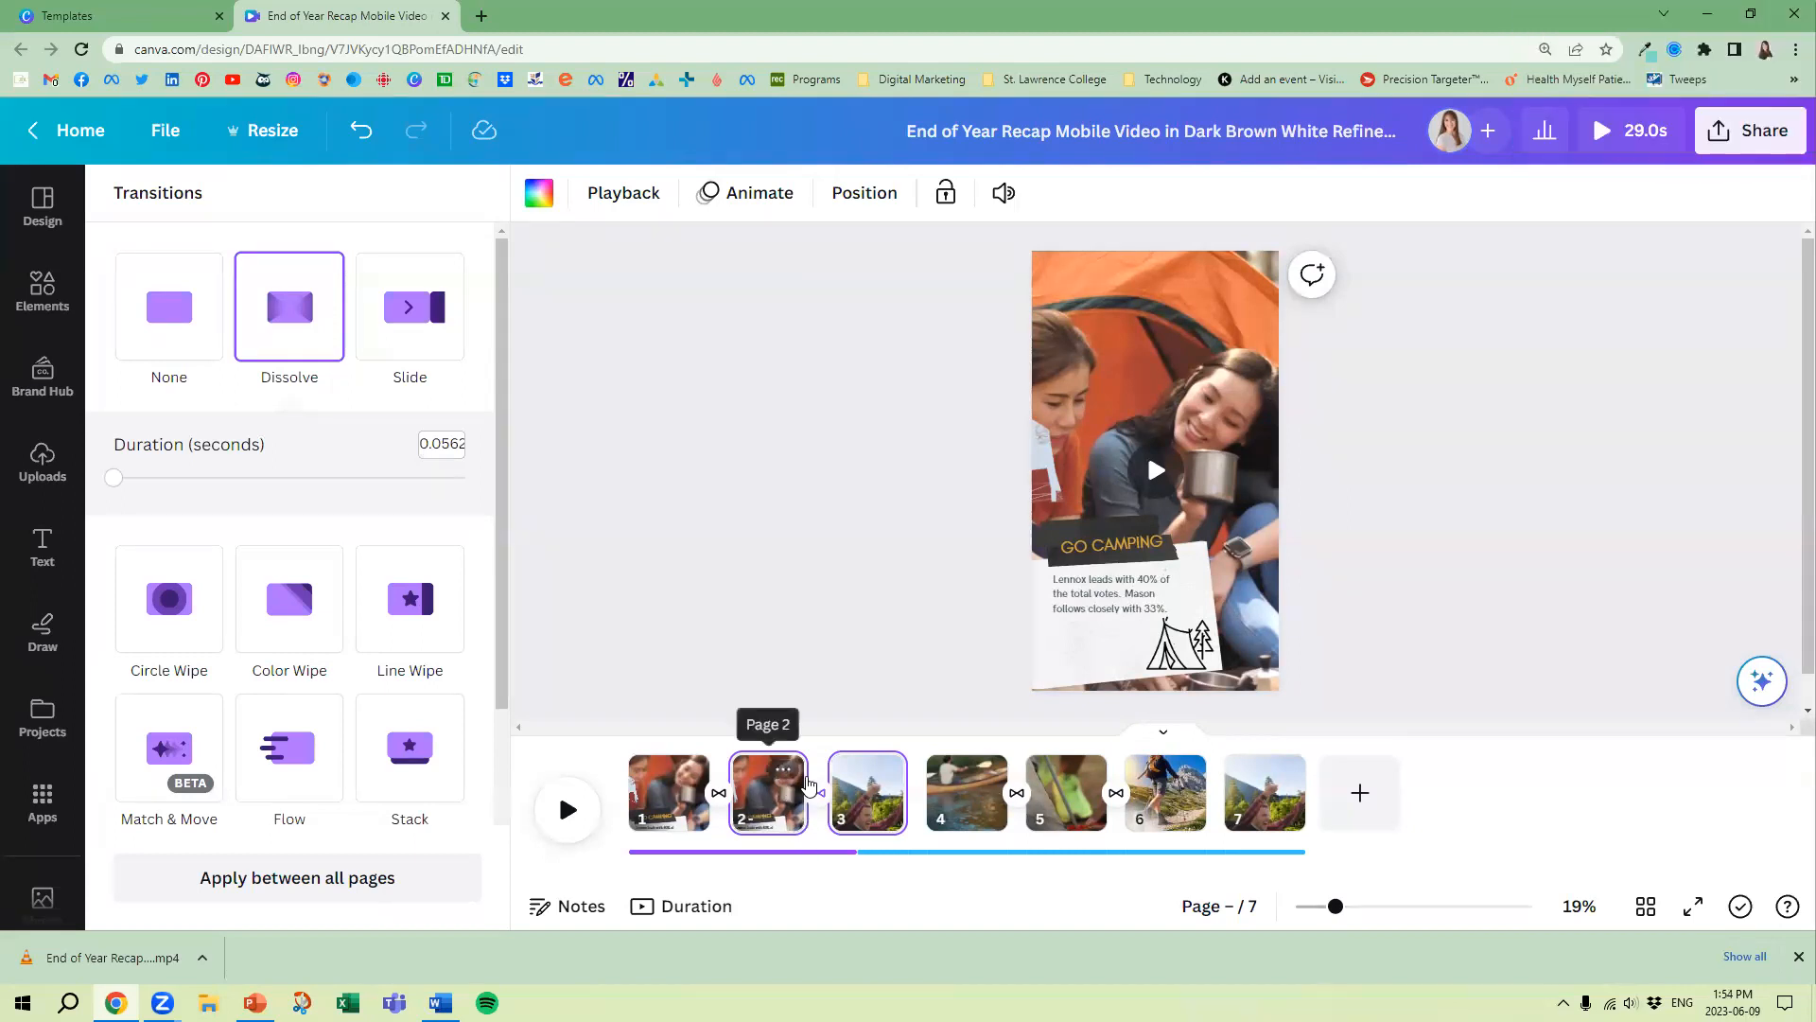
Lower the computer's sound volume to 50
key(XF86AudioLowerVolume)
key(XF86AudioLowerVolume)
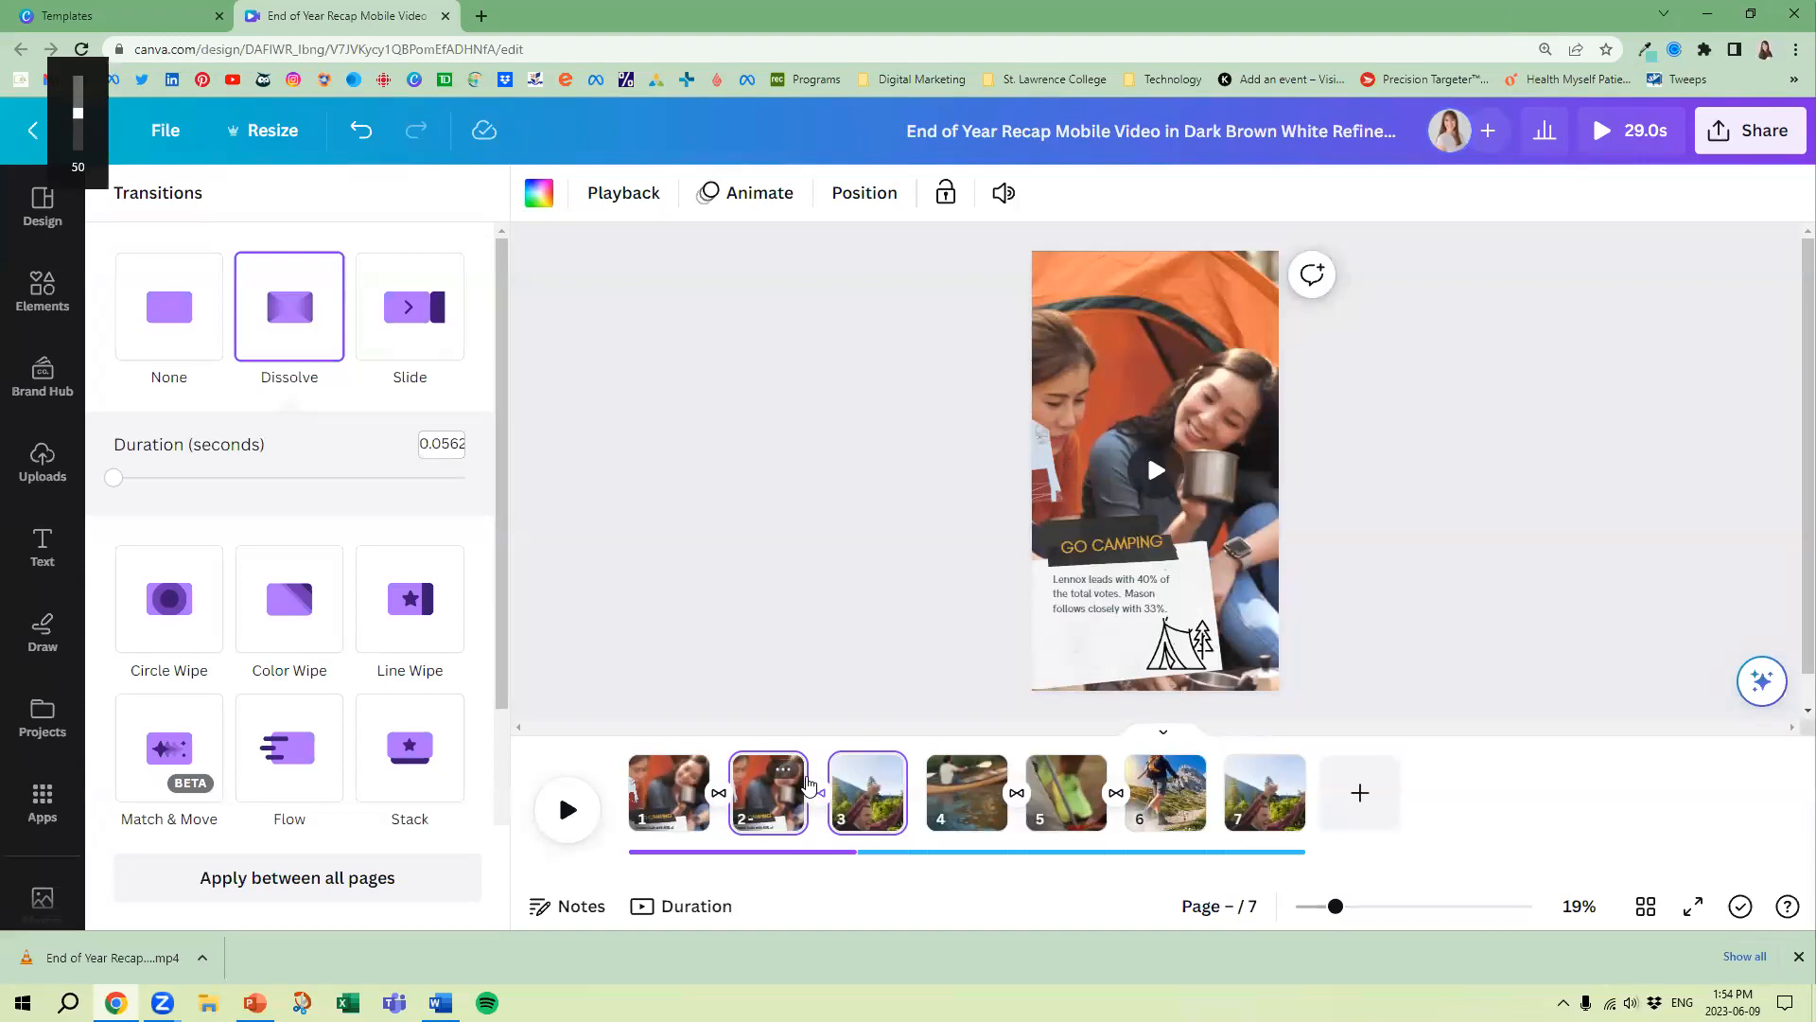
Select page 1 and apply its Dissolve transition between all pages of the reel
drag(740, 800, 681, 781)
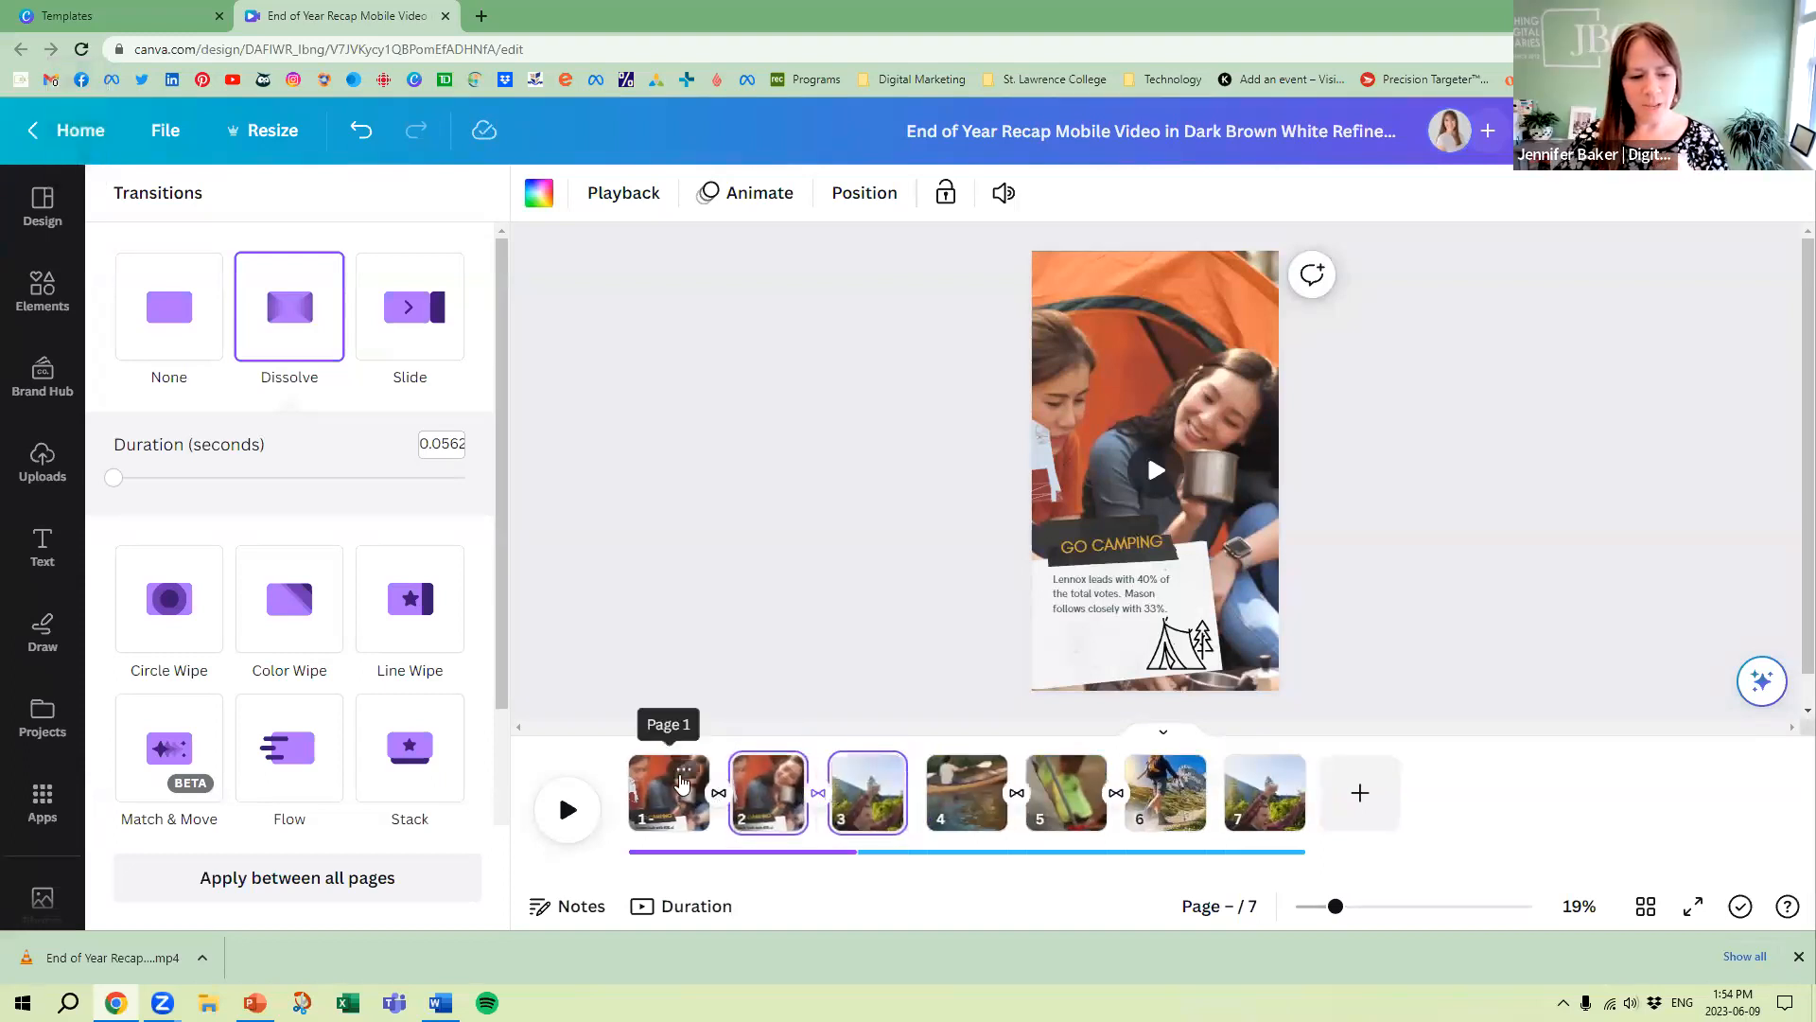
click(682, 772)
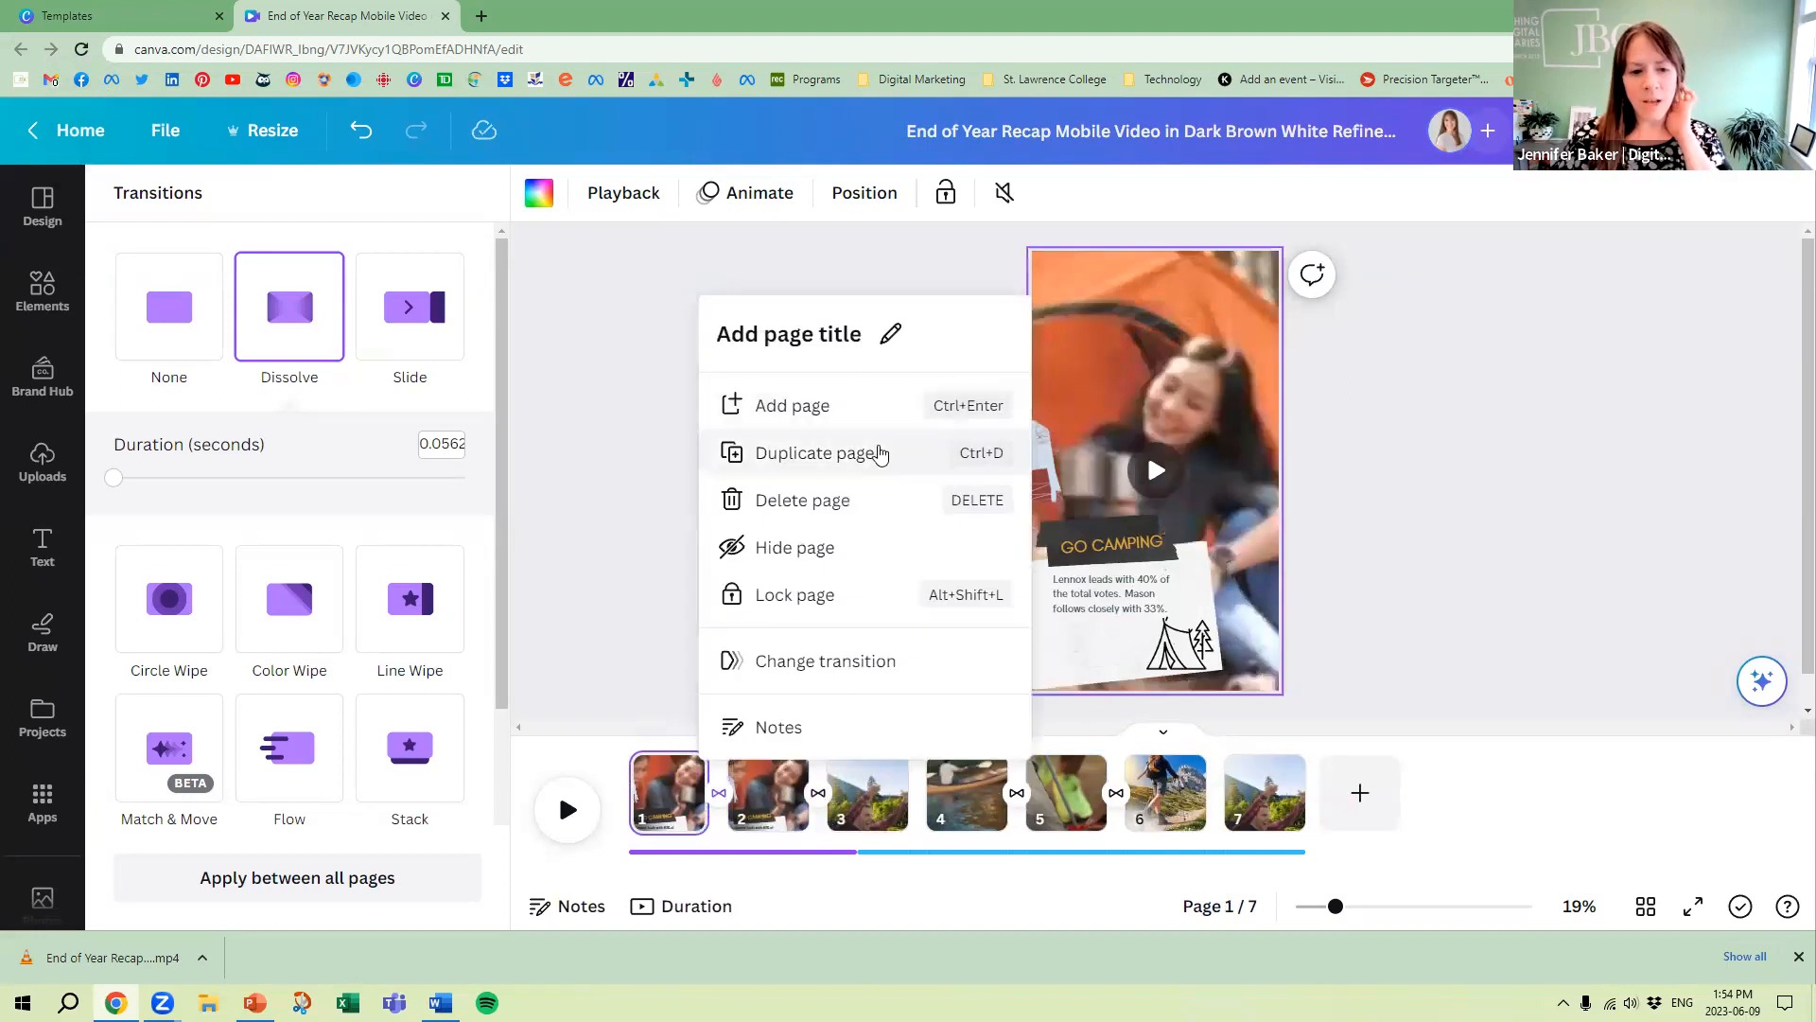
click(608, 486)
click(719, 795)
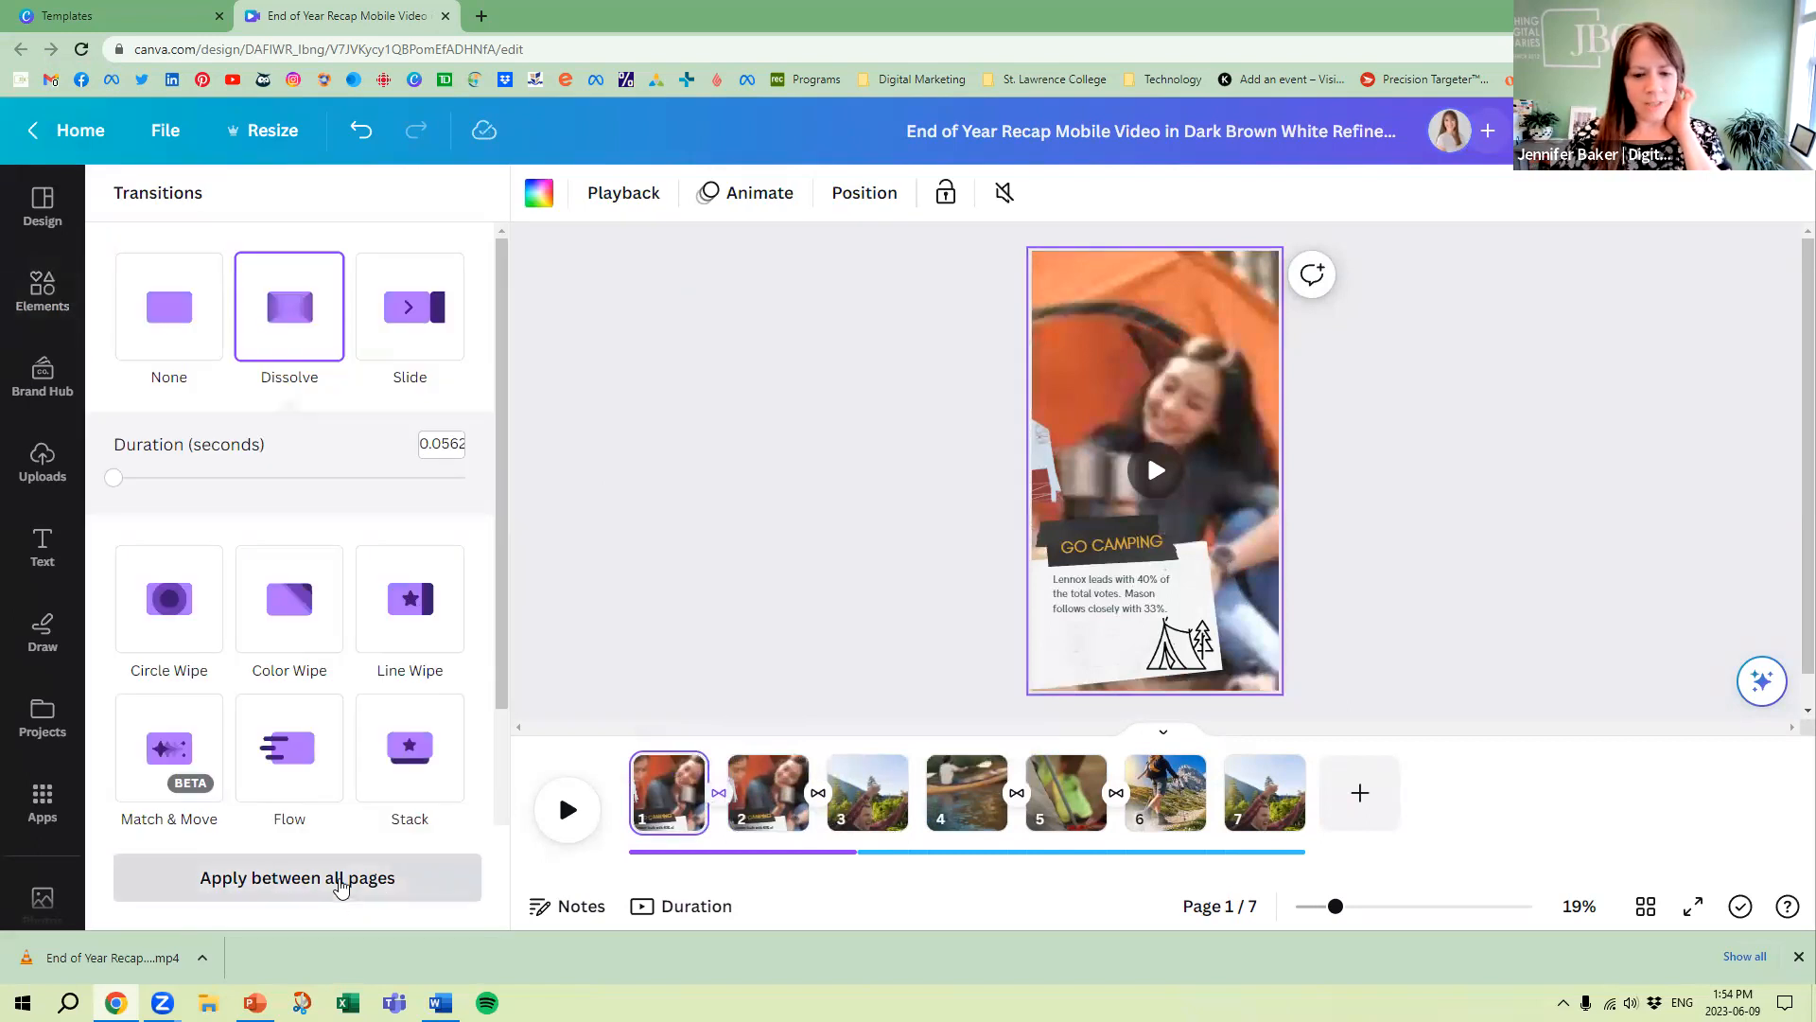
click(341, 881)
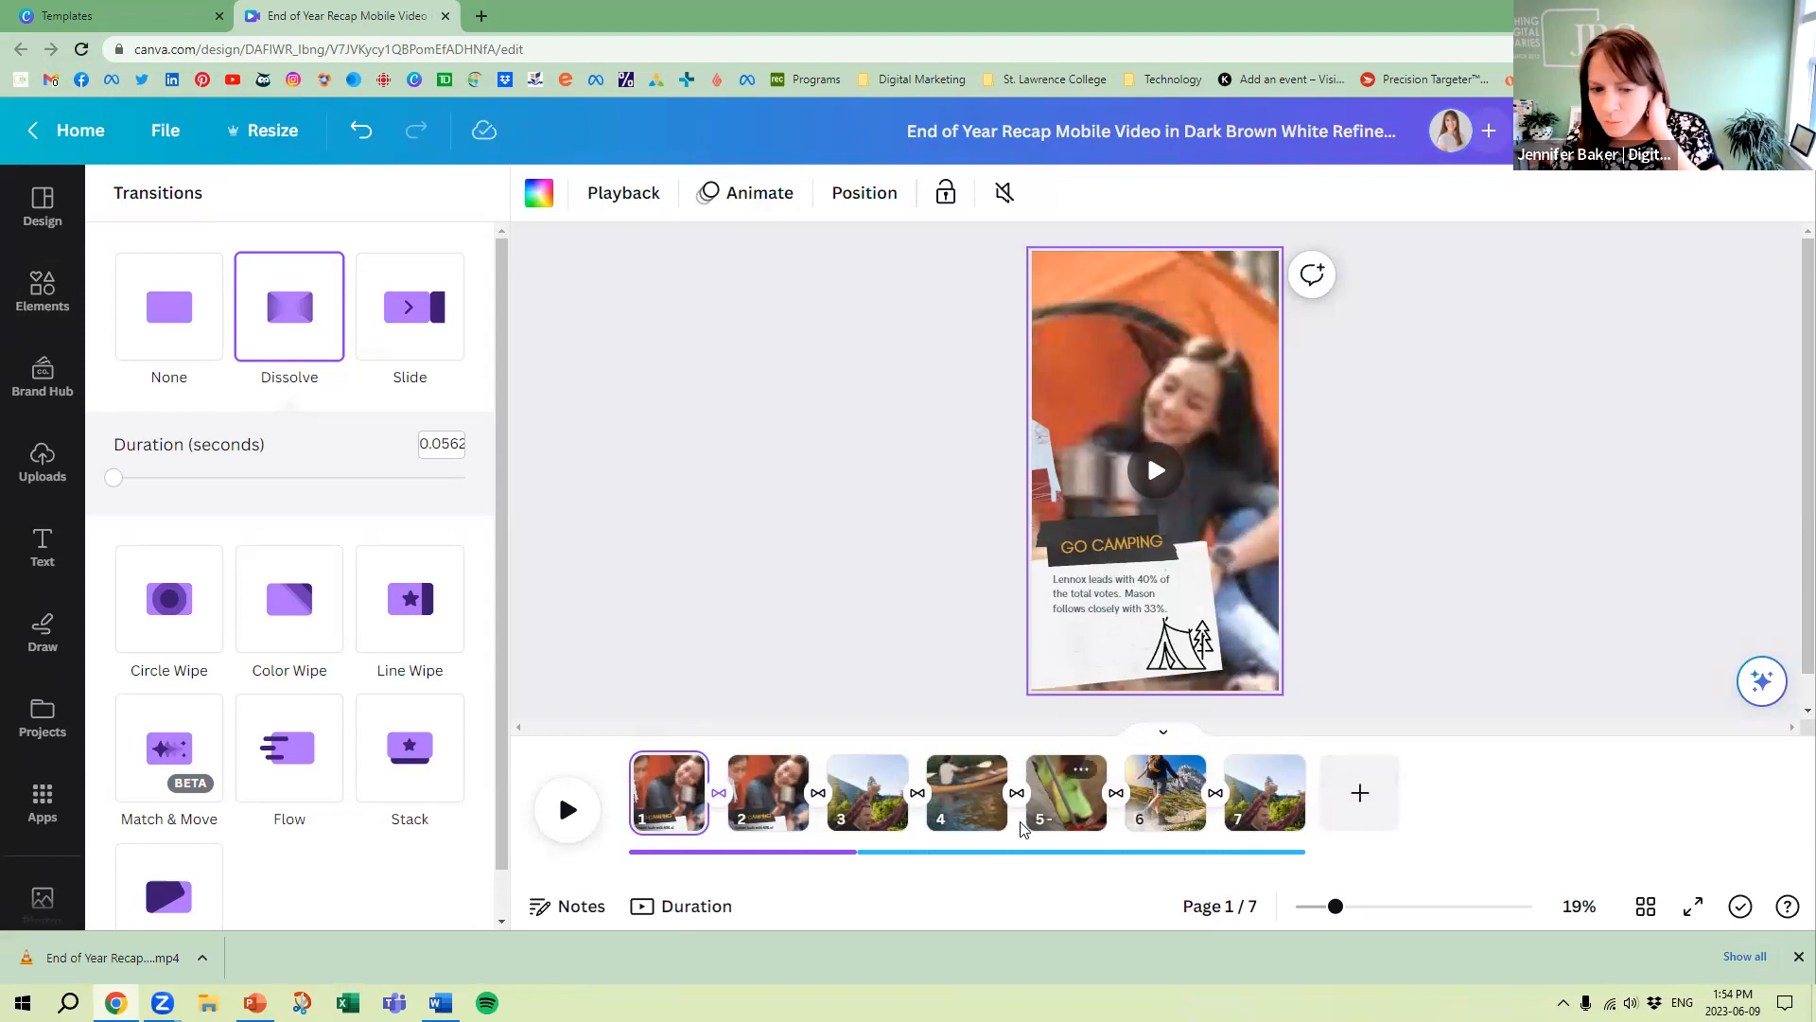
Look at the first audio track's fade settings and shift the track to a later section of its song
click(850, 849)
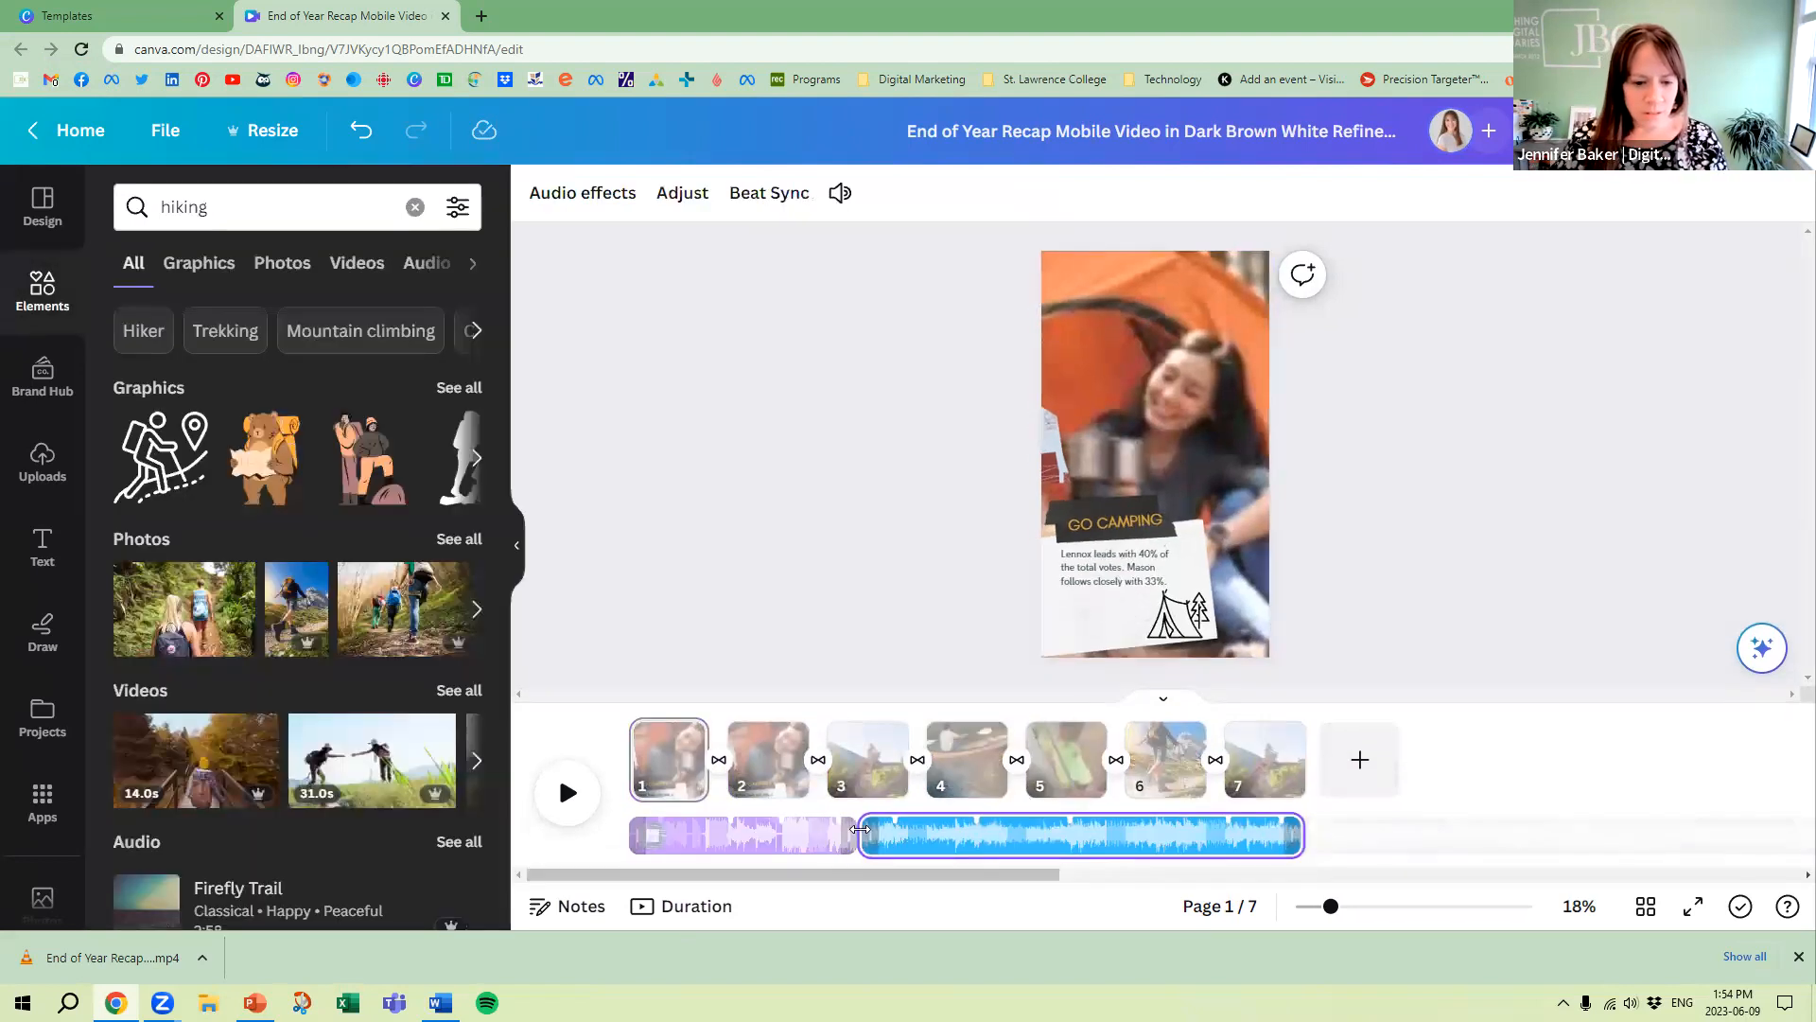
click(771, 842)
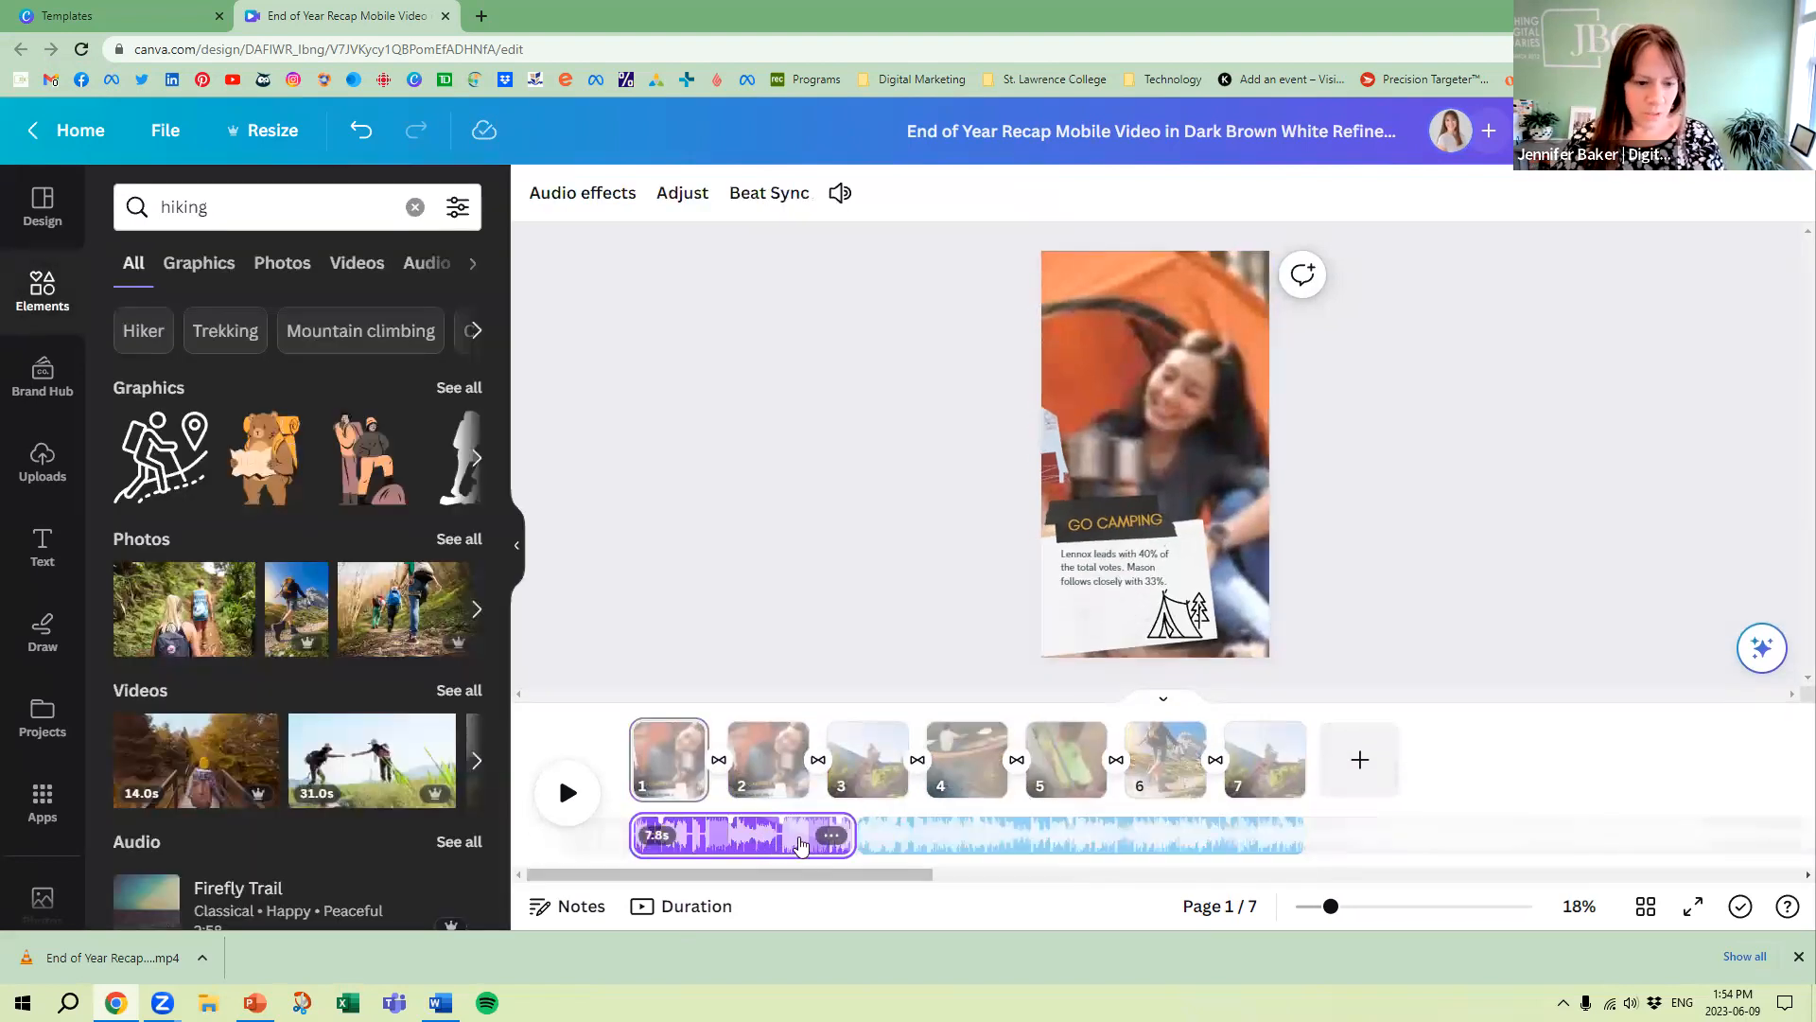
click(832, 837)
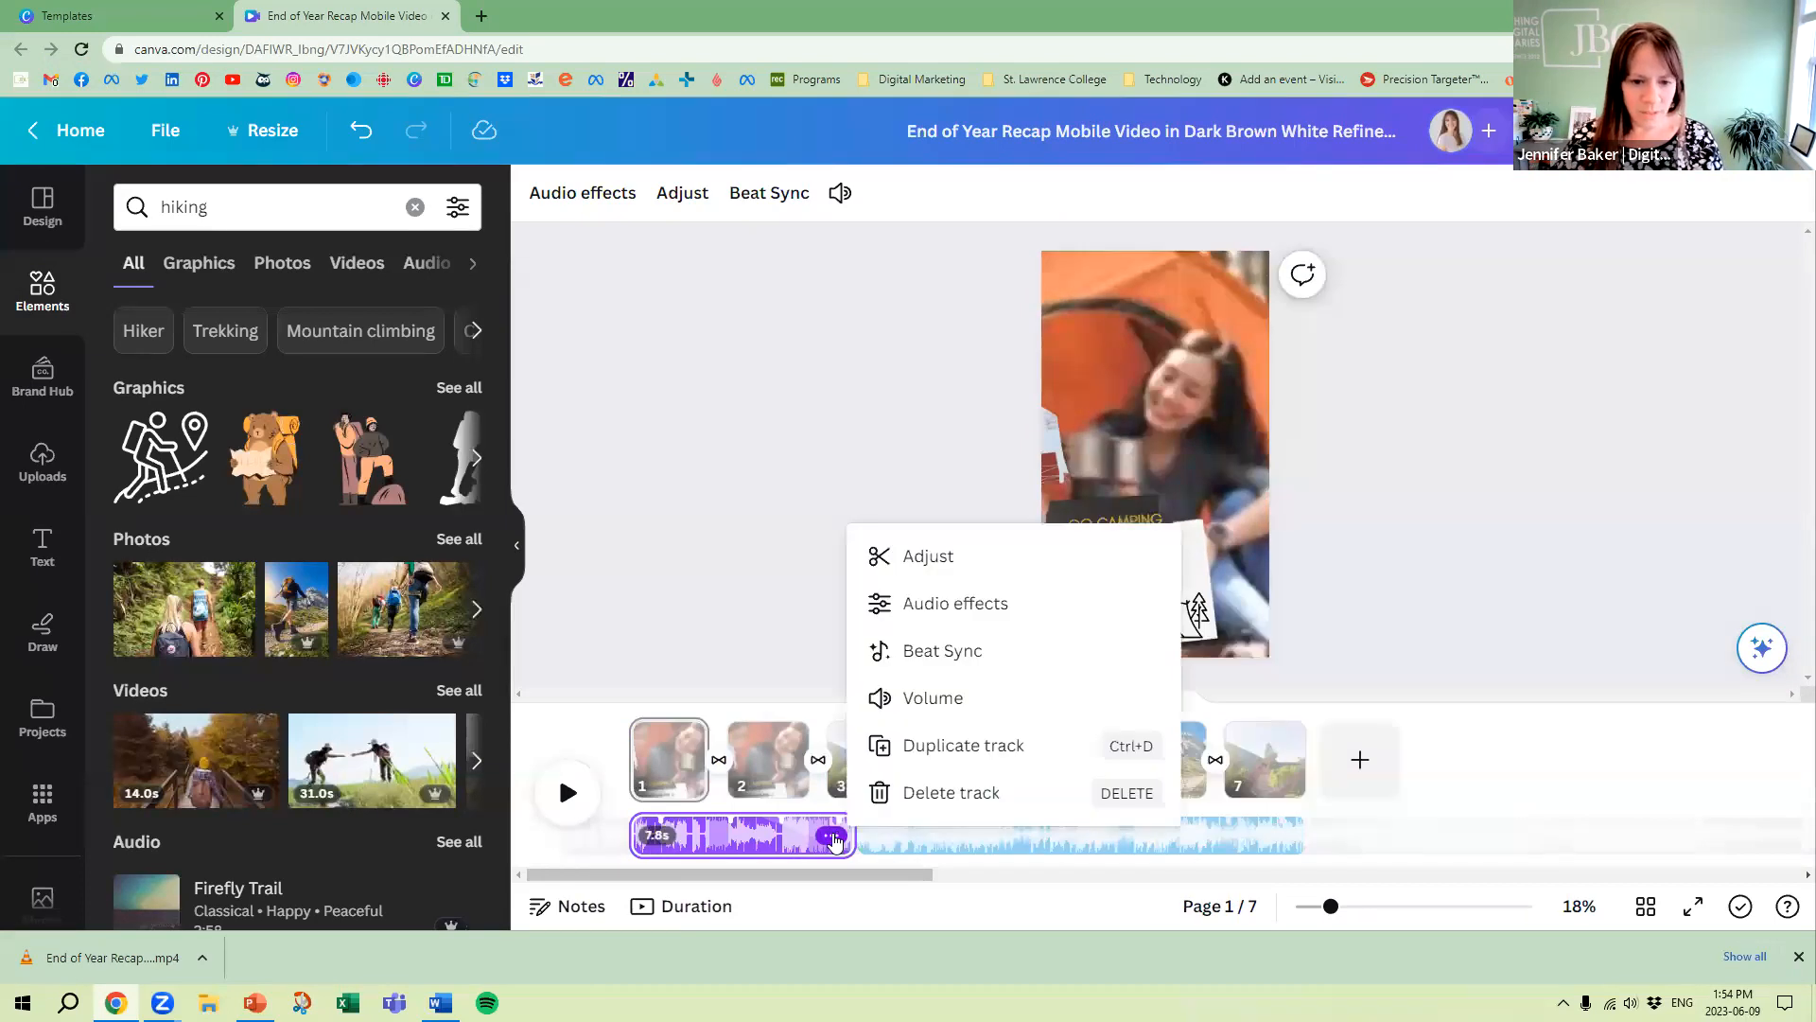
click(933, 556)
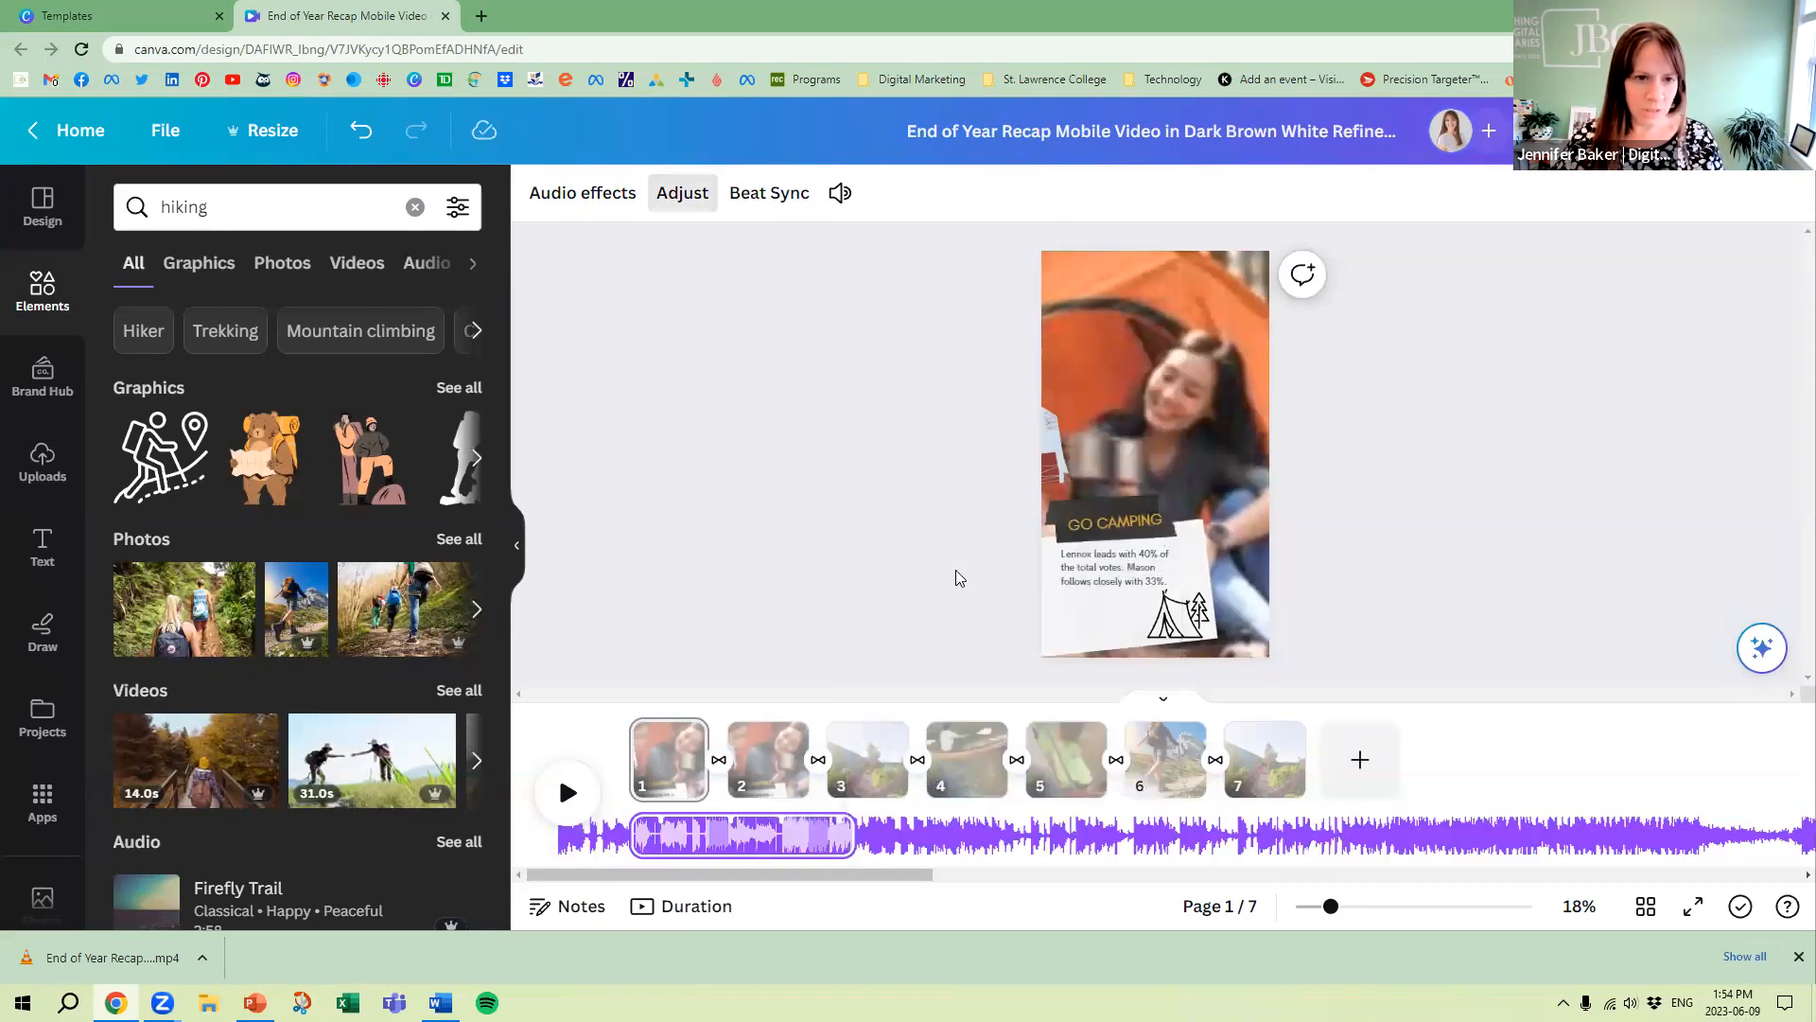
click(596, 193)
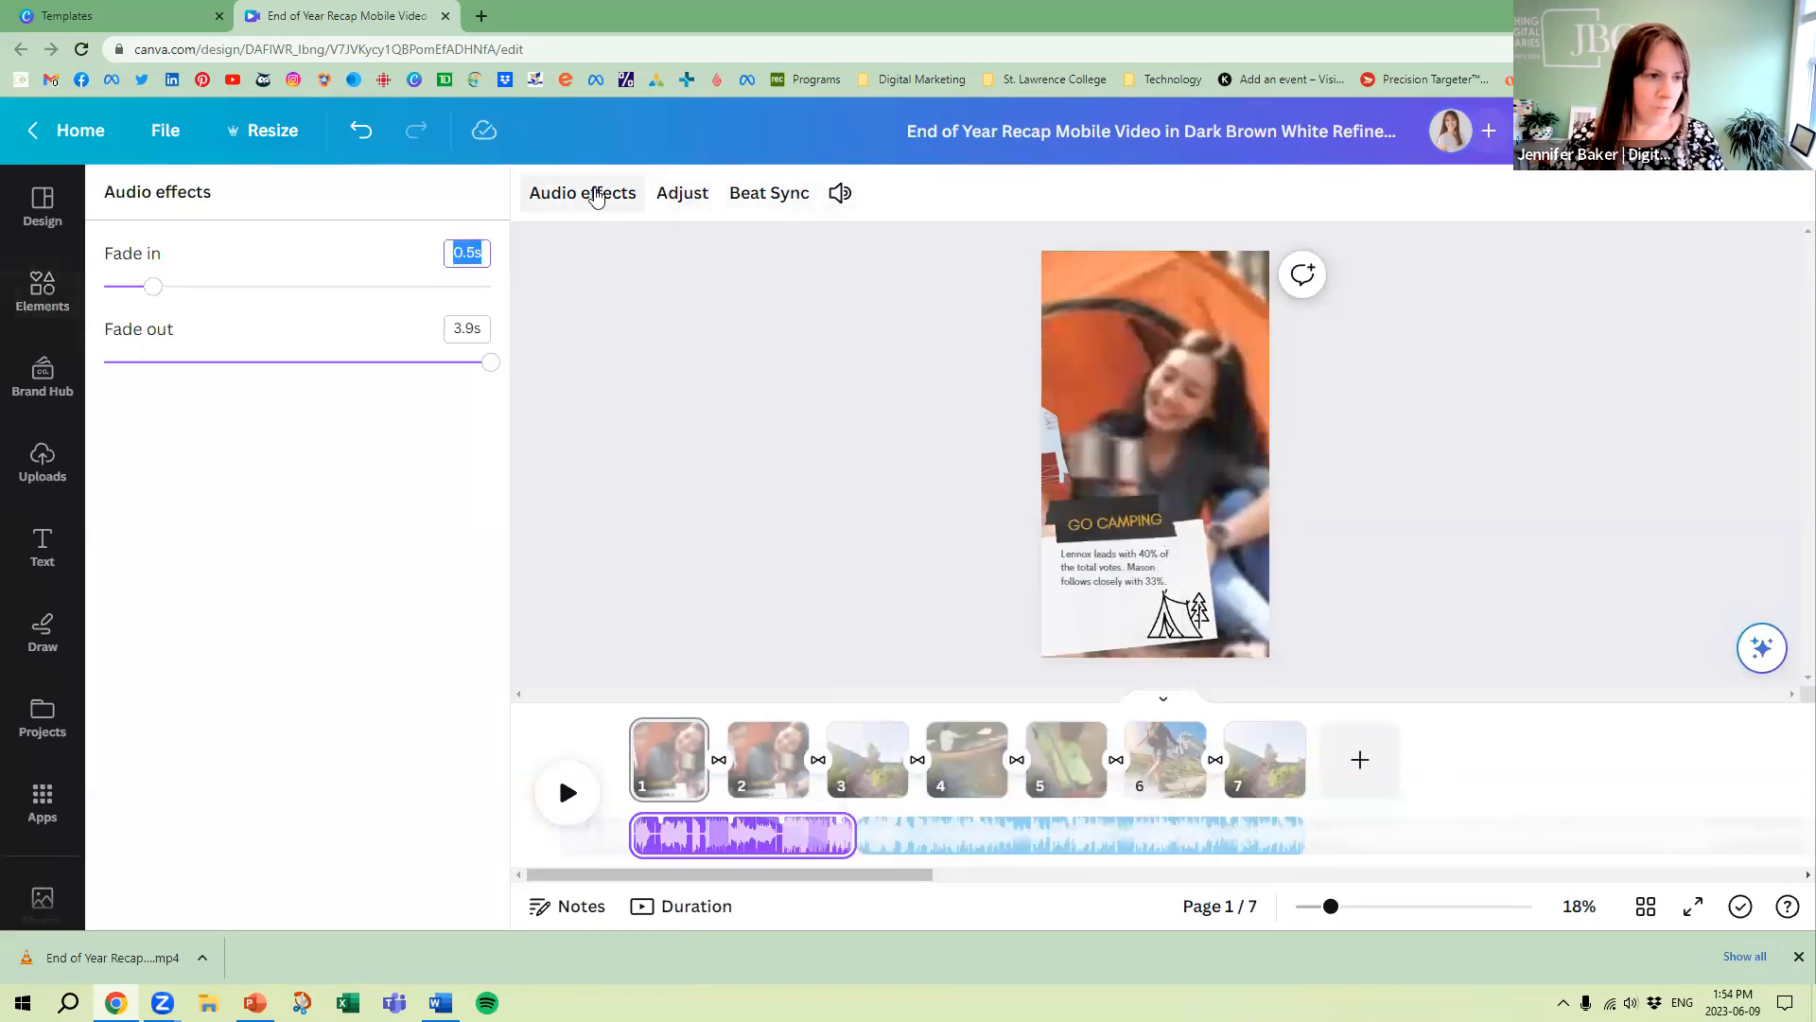
click(697, 194)
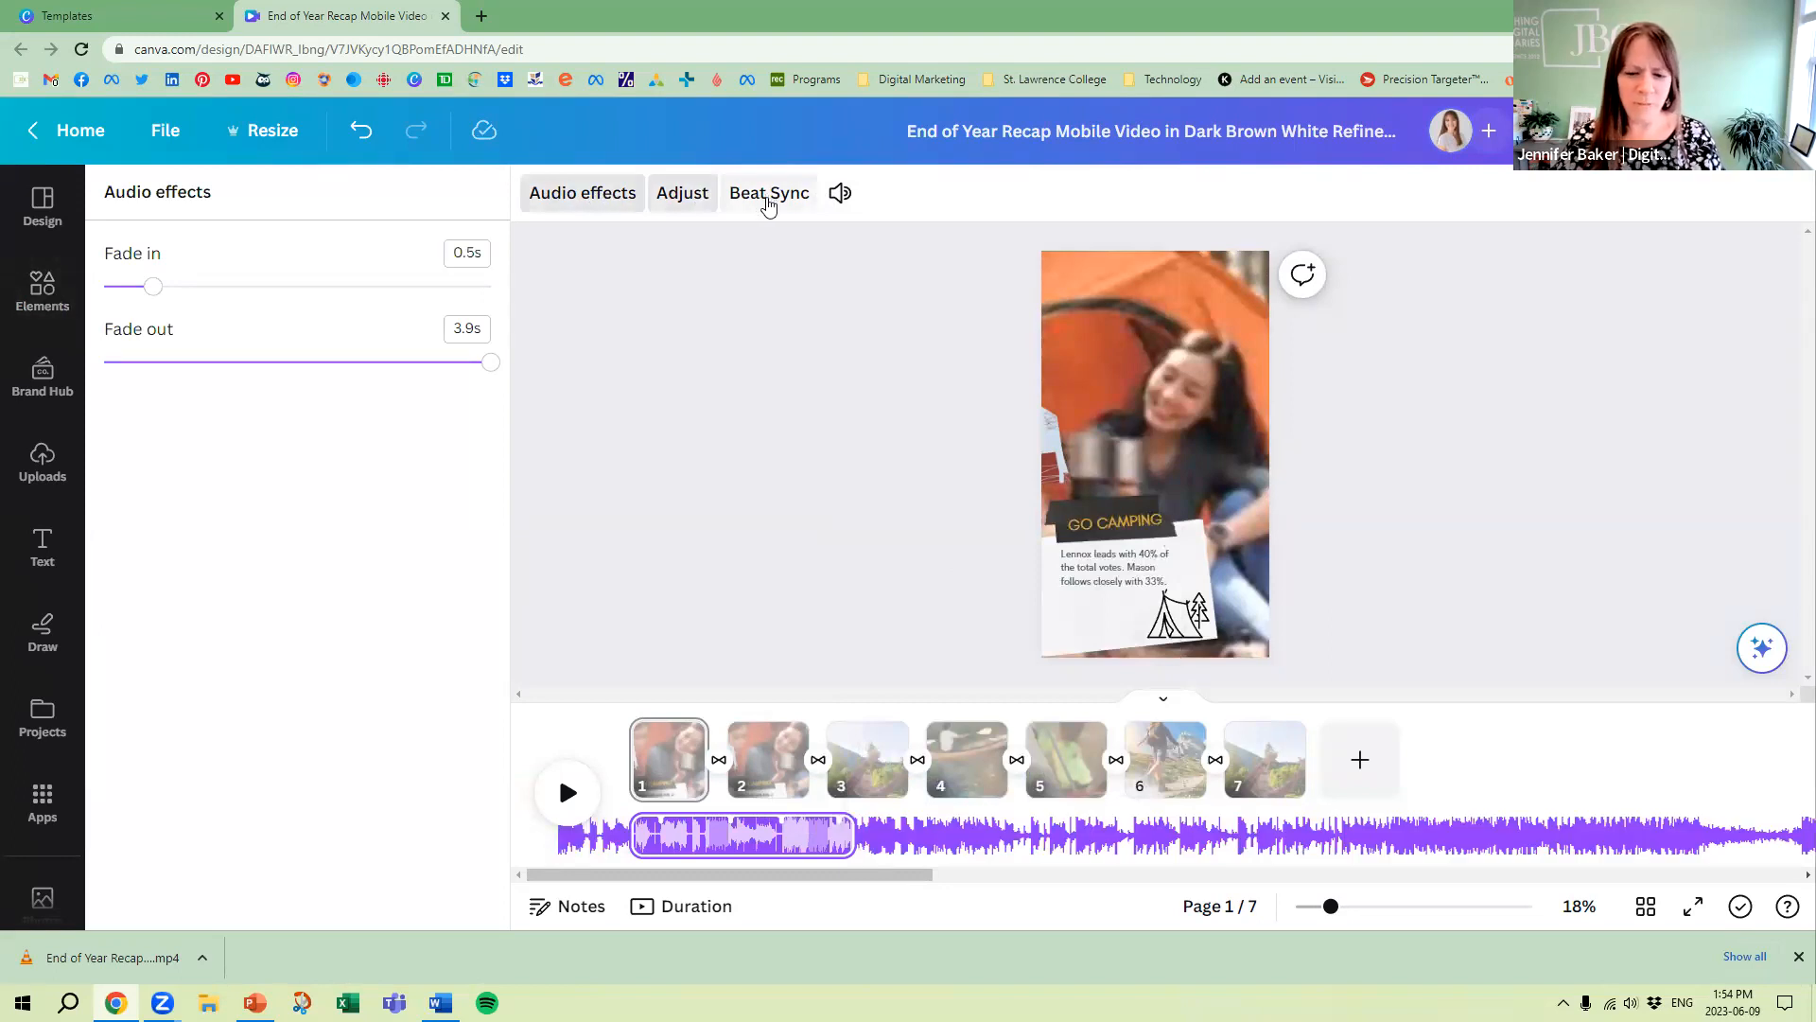
drag(1189, 835, 728, 853)
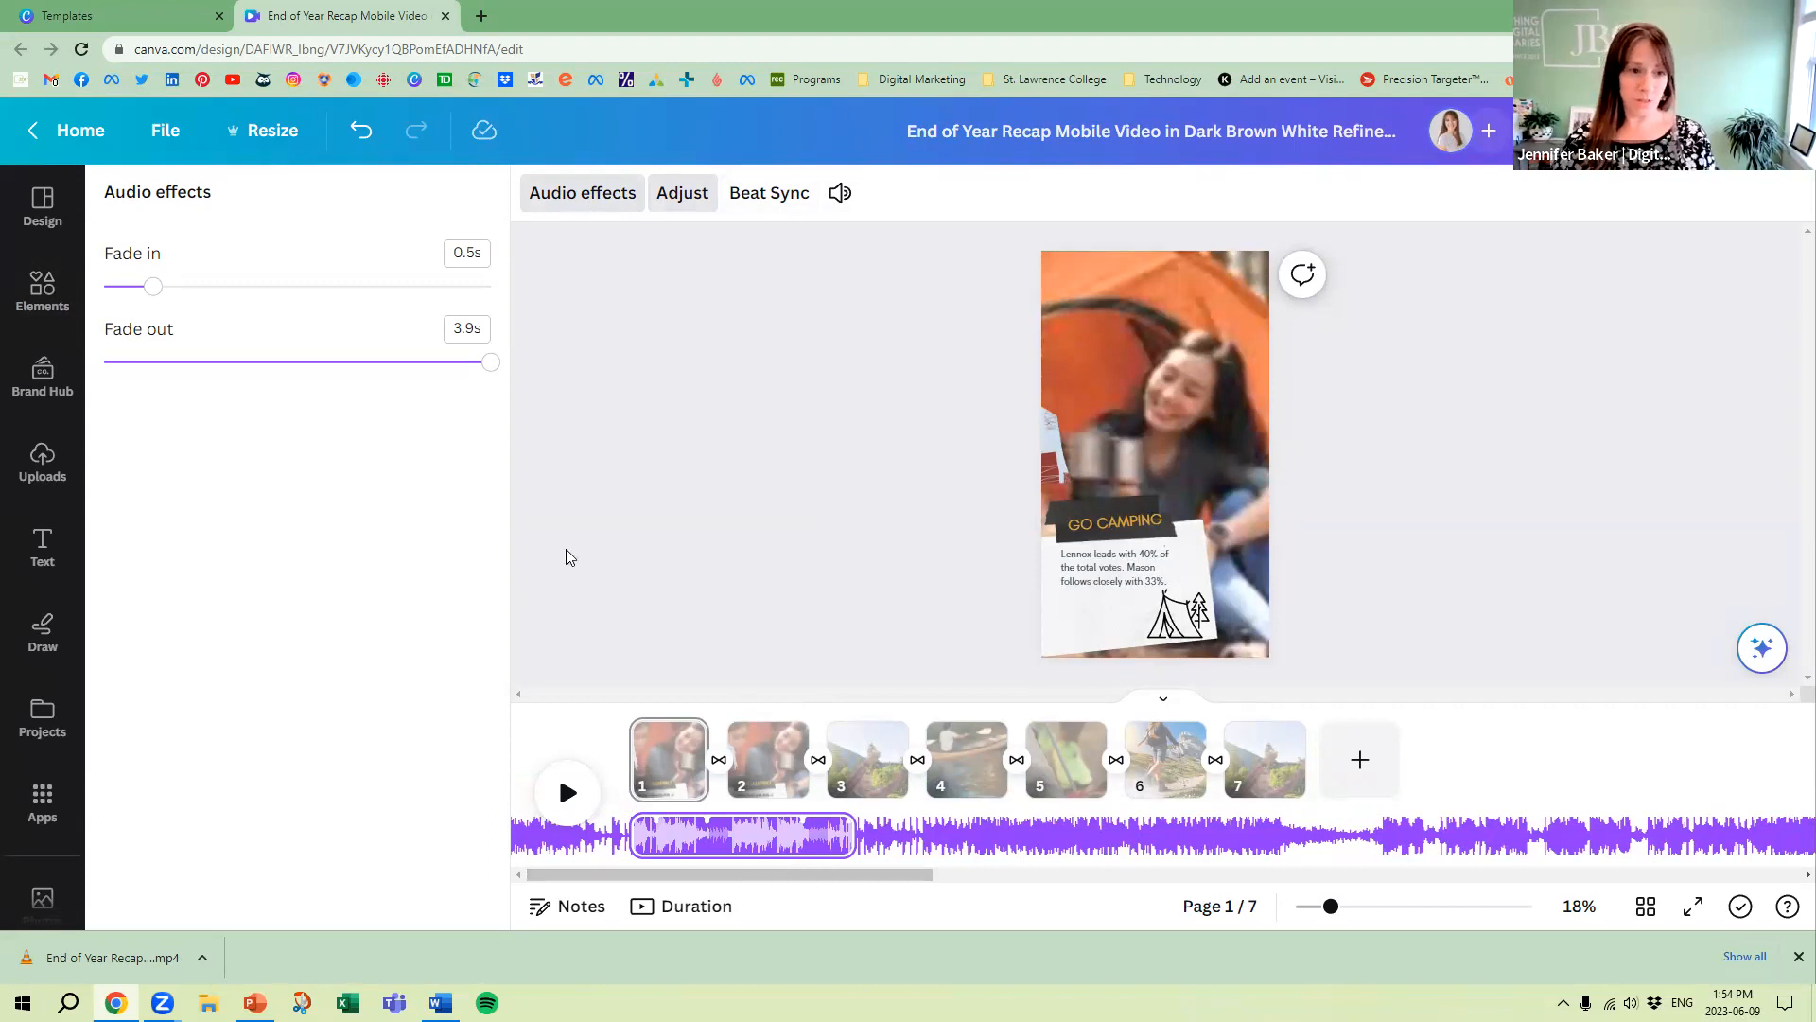
Show the first audio track's Beat Sync options and volume settings
click(766, 195)
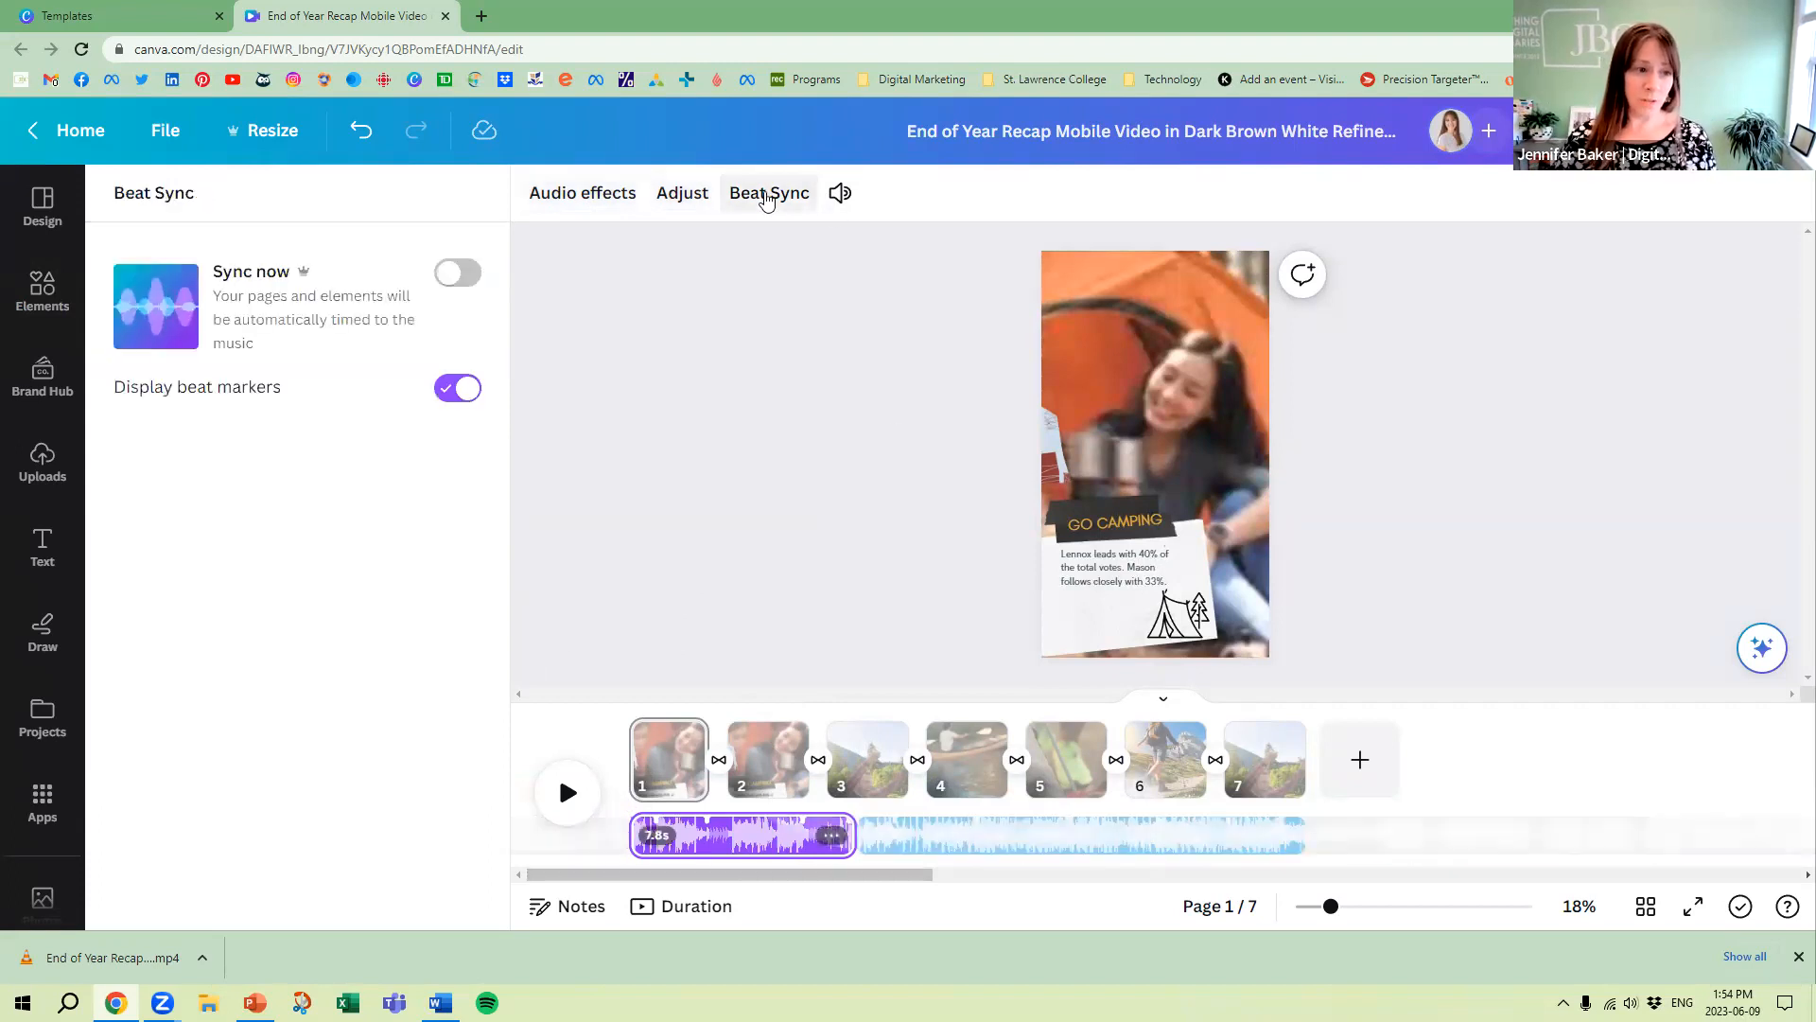
click(840, 193)
click(883, 508)
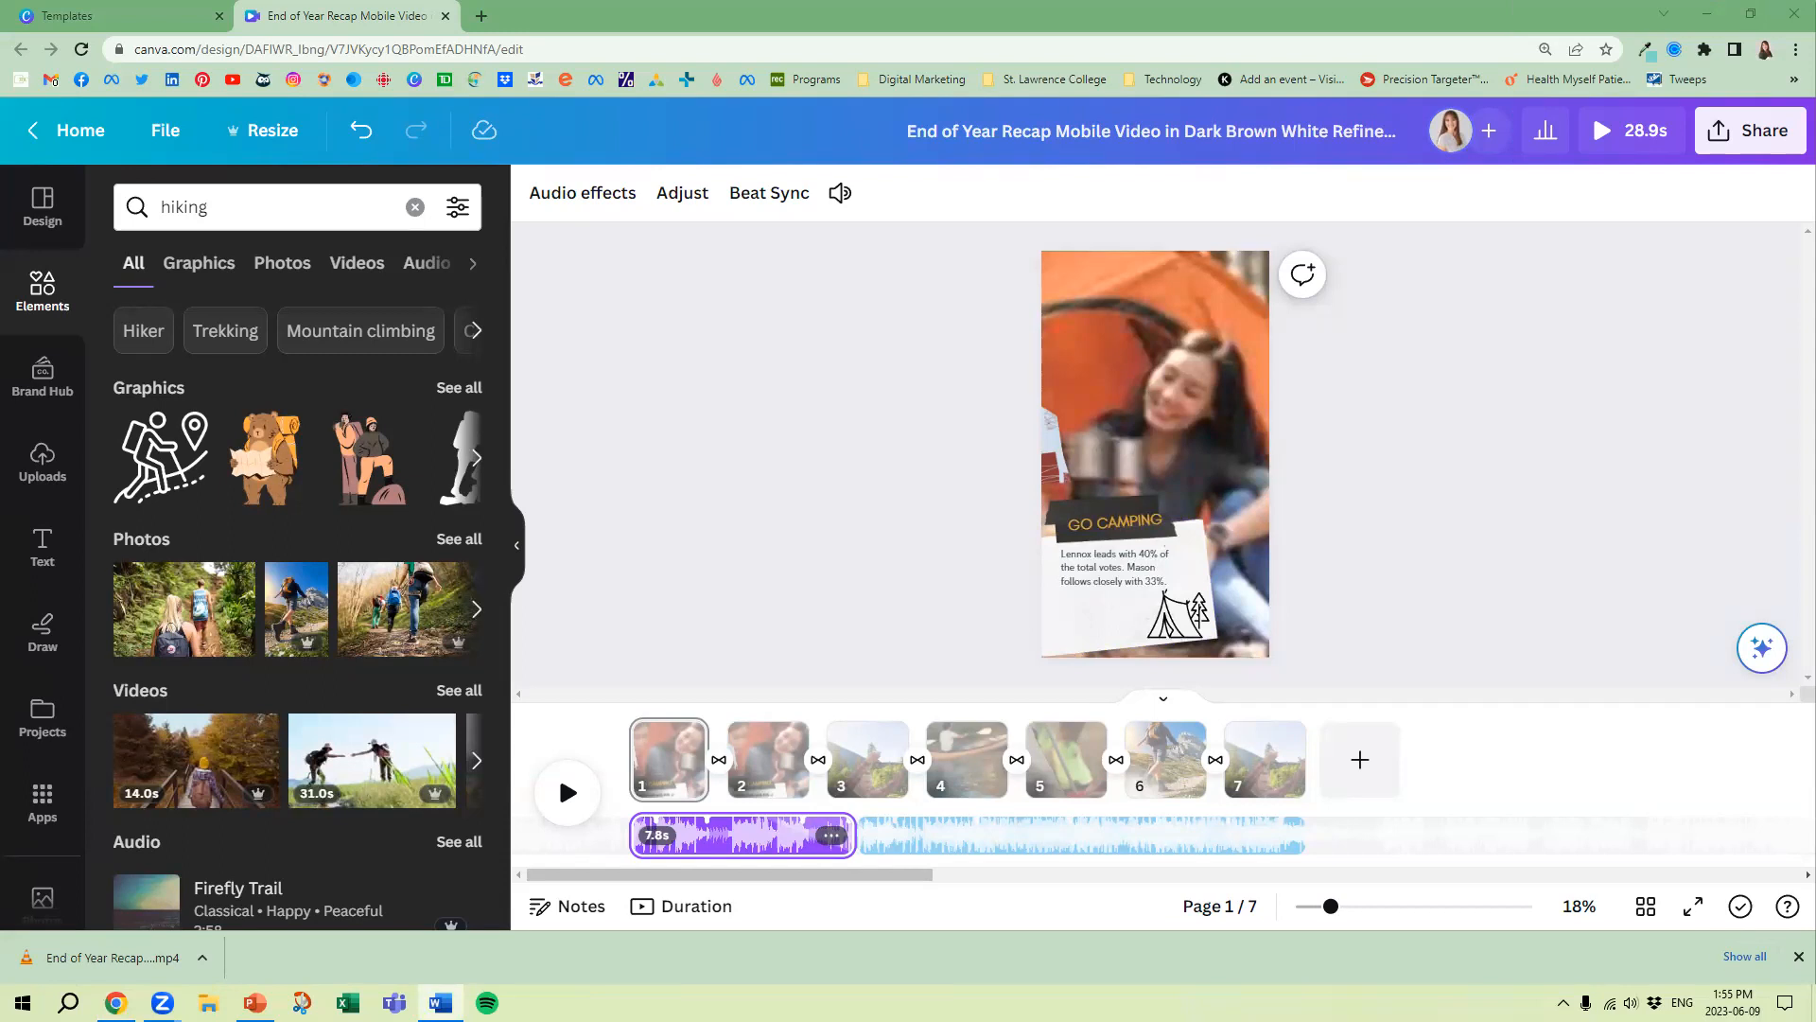
Raise the computer's sound volume to 54
key(XF86AudioRaiseVolume)
key(XF86AudioRaiseVolume)
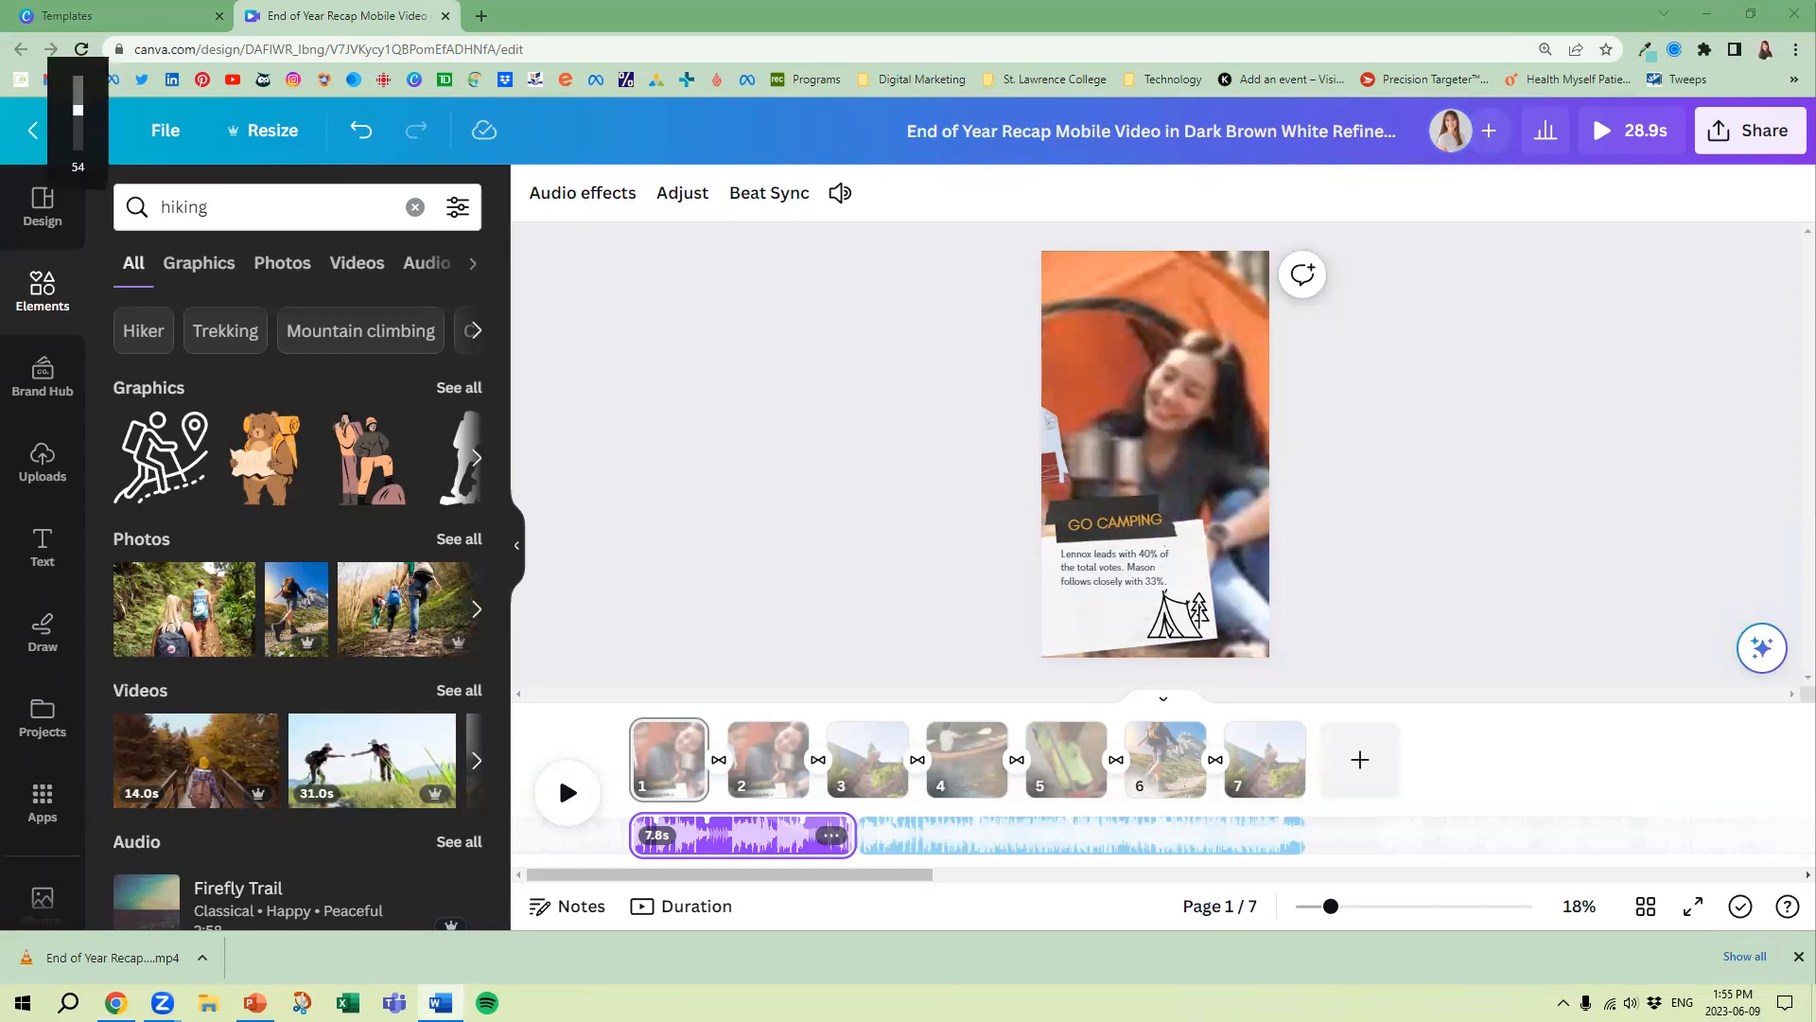
Set the second audio track's volume to 330 and turn off applying it to all audio tracks
click(831, 838)
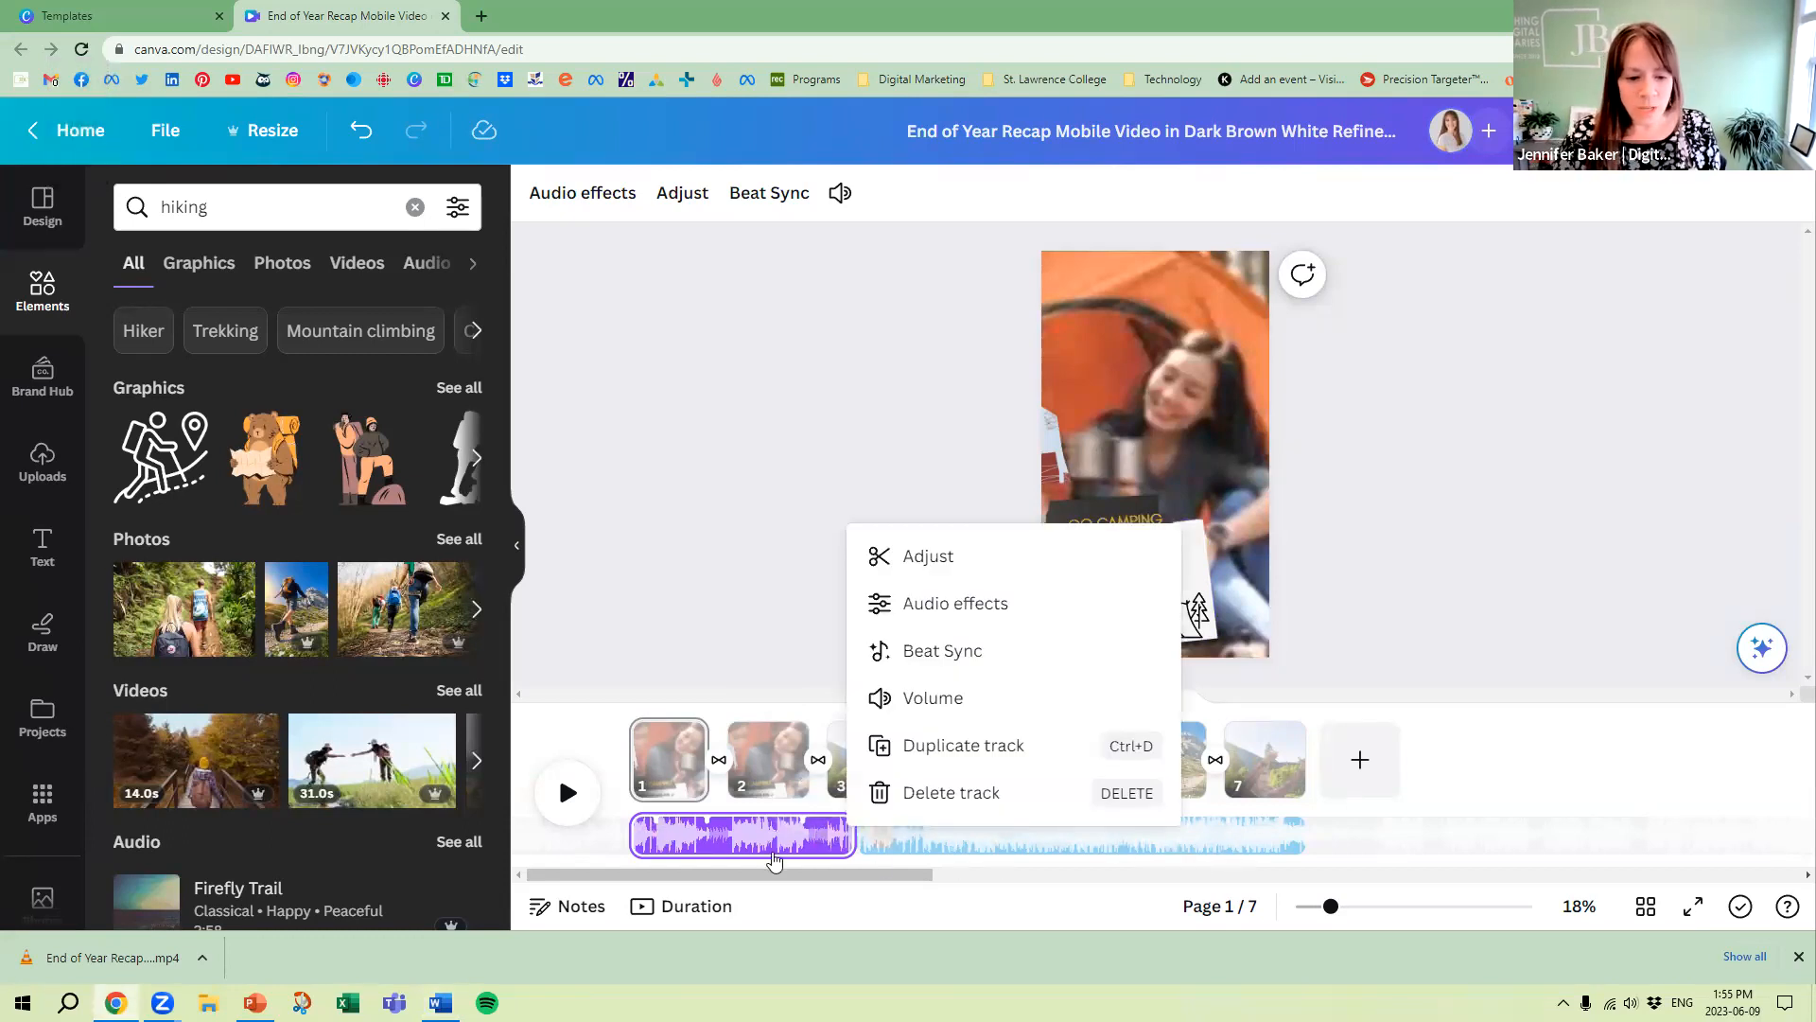
click(716, 409)
click(957, 836)
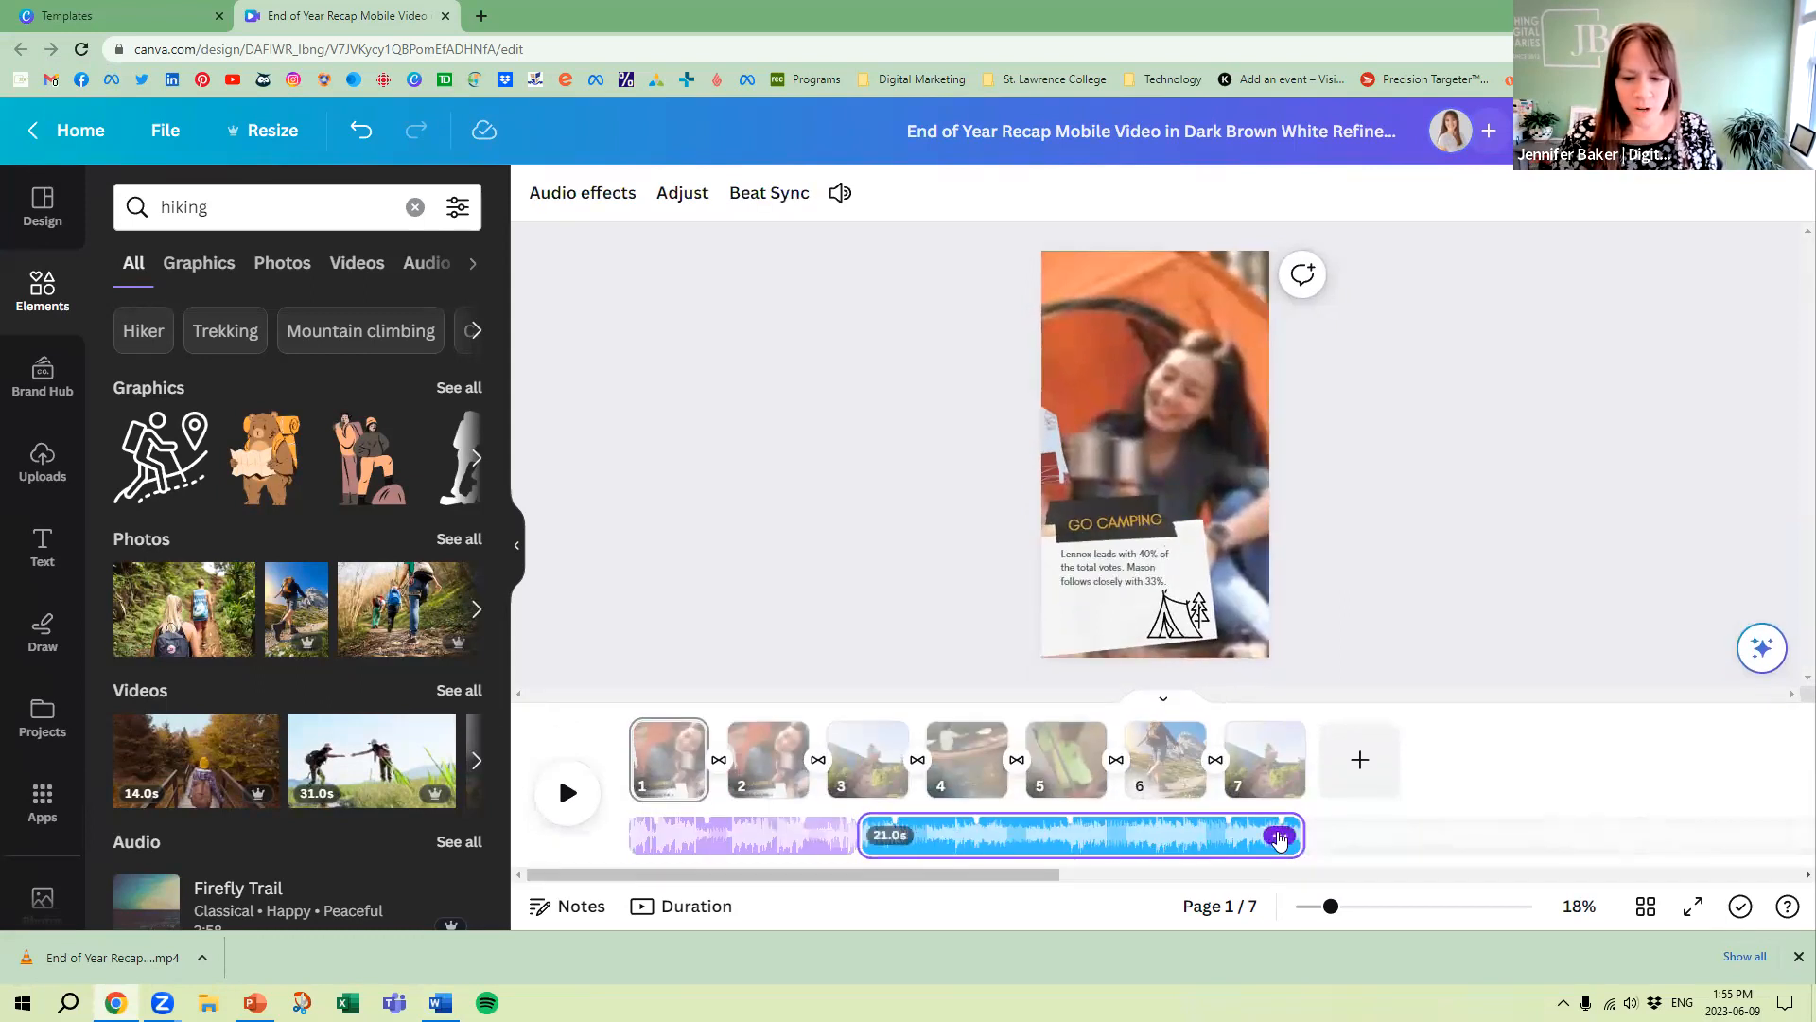
click(1279, 836)
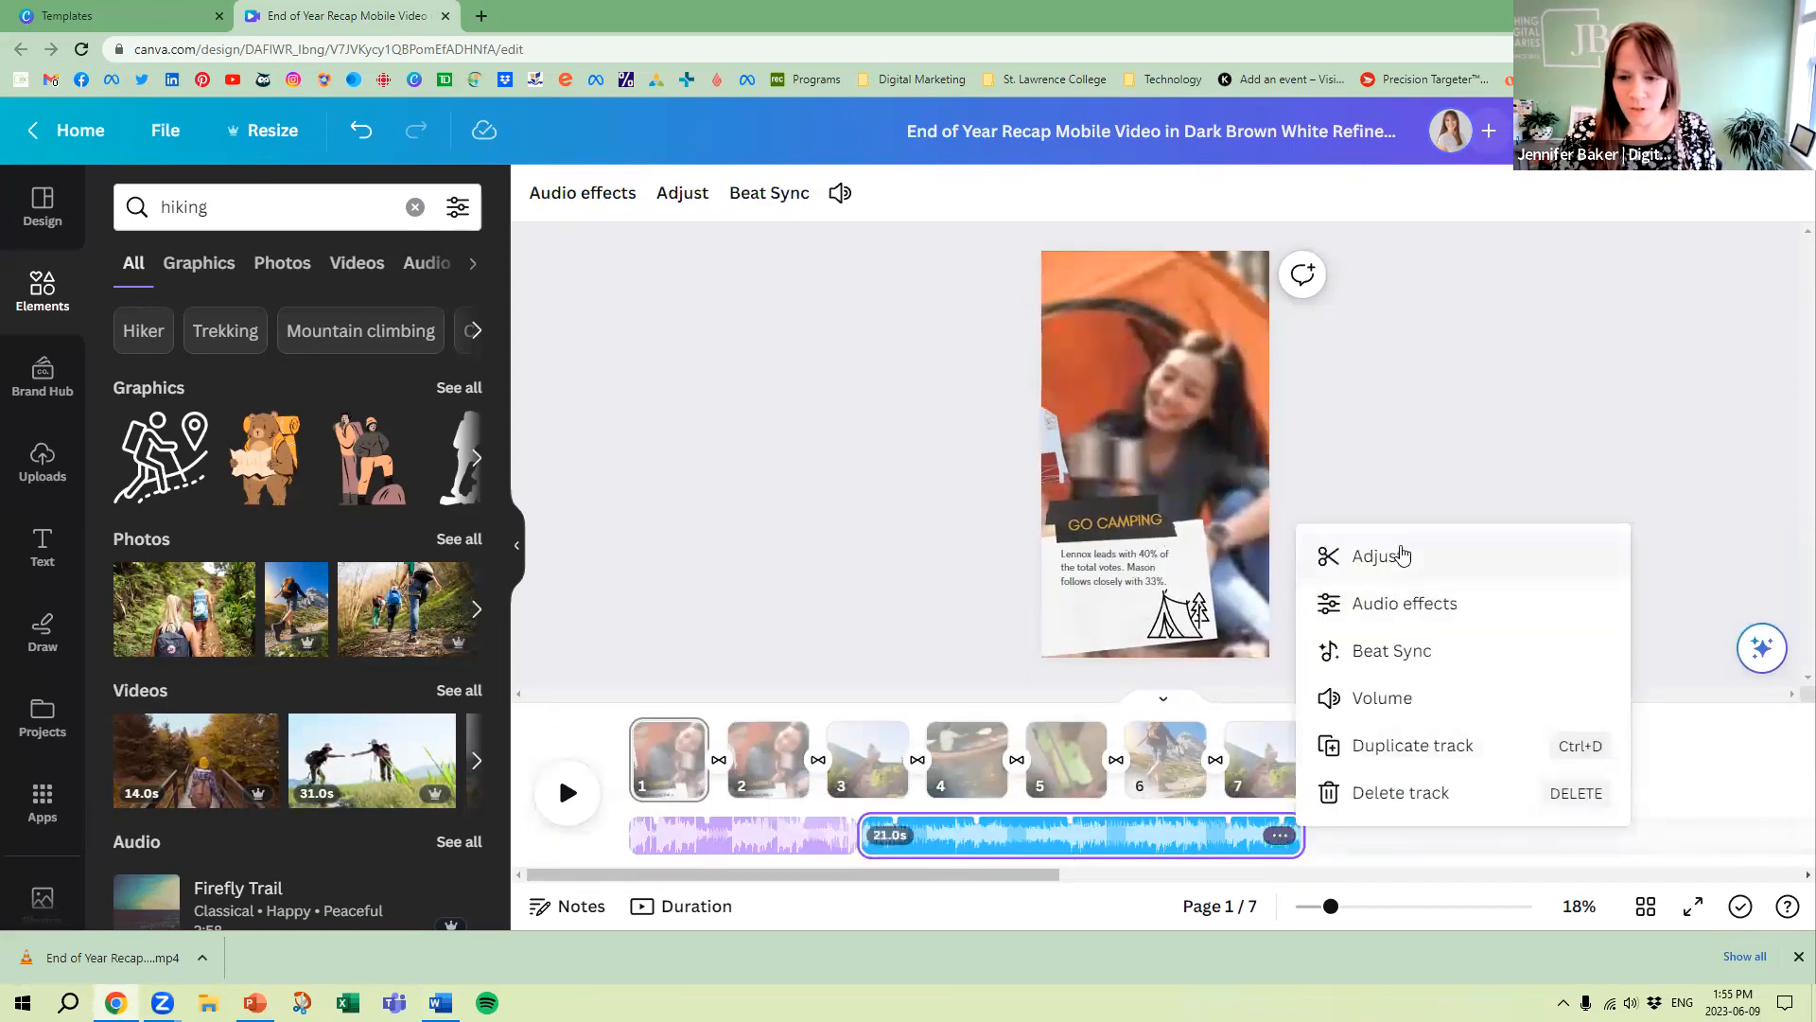
click(1407, 705)
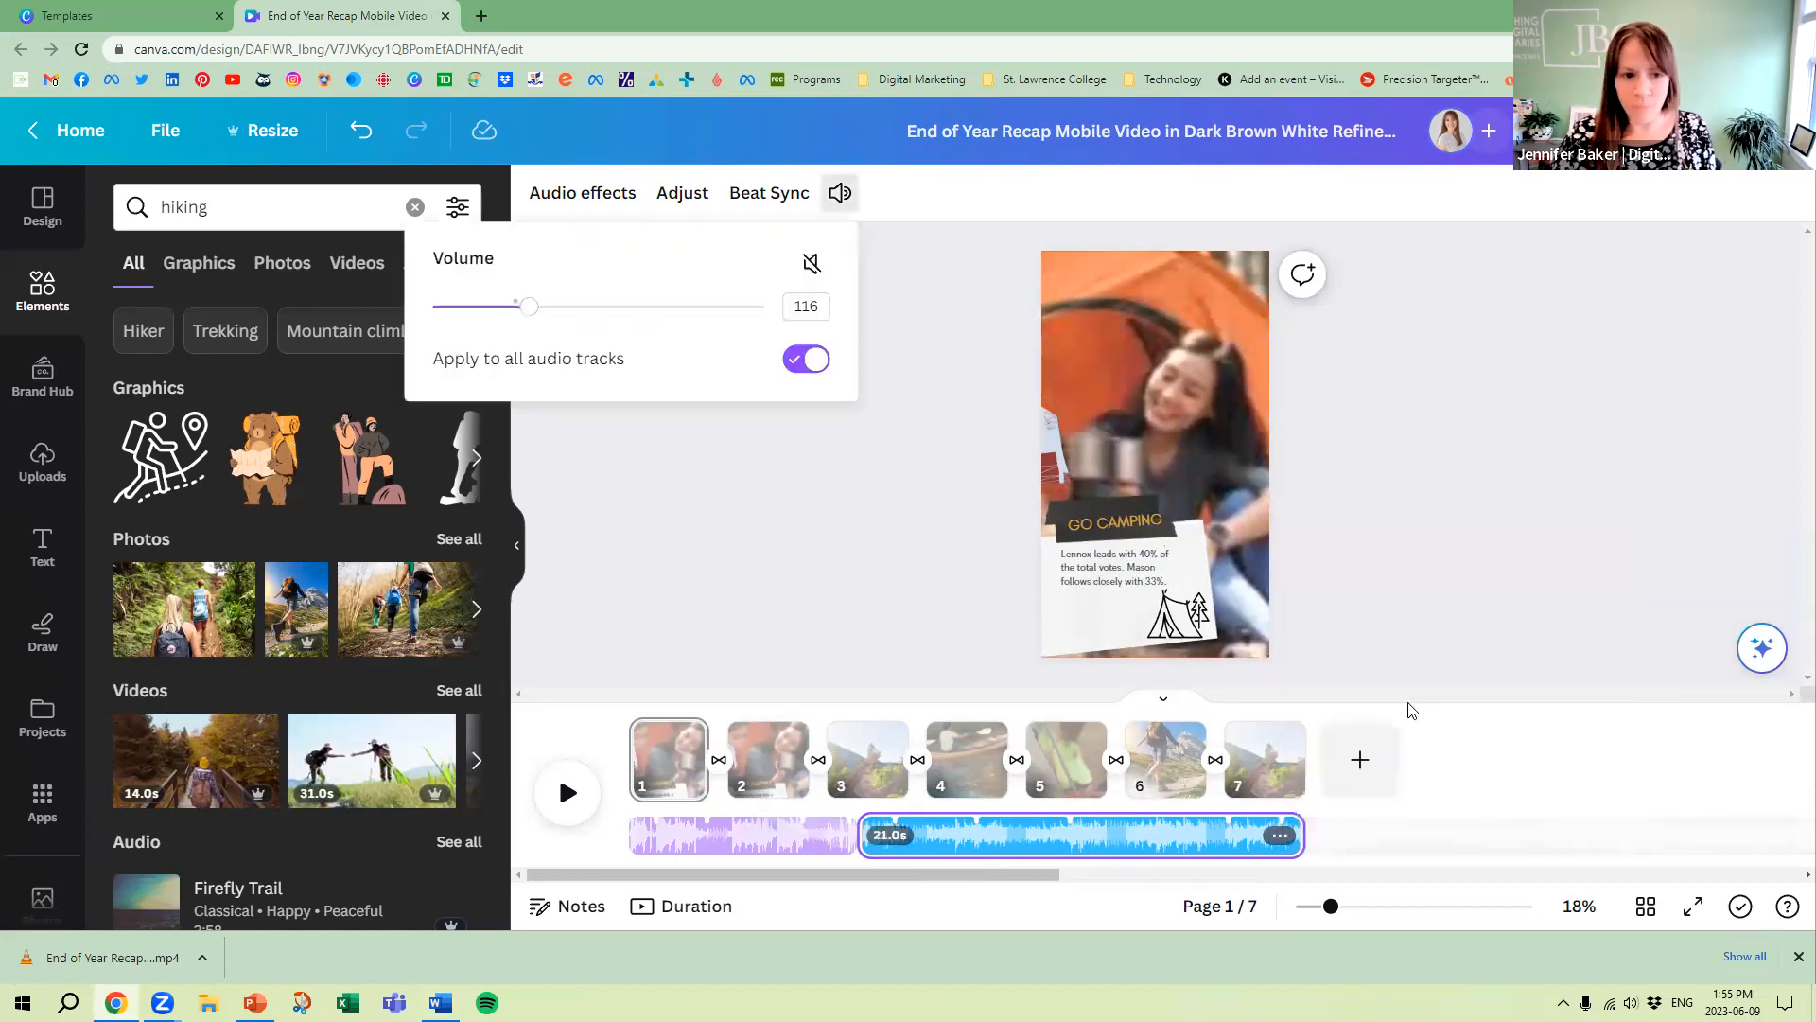
drag(527, 317, 706, 310)
click(814, 364)
click(800, 360)
click(799, 359)
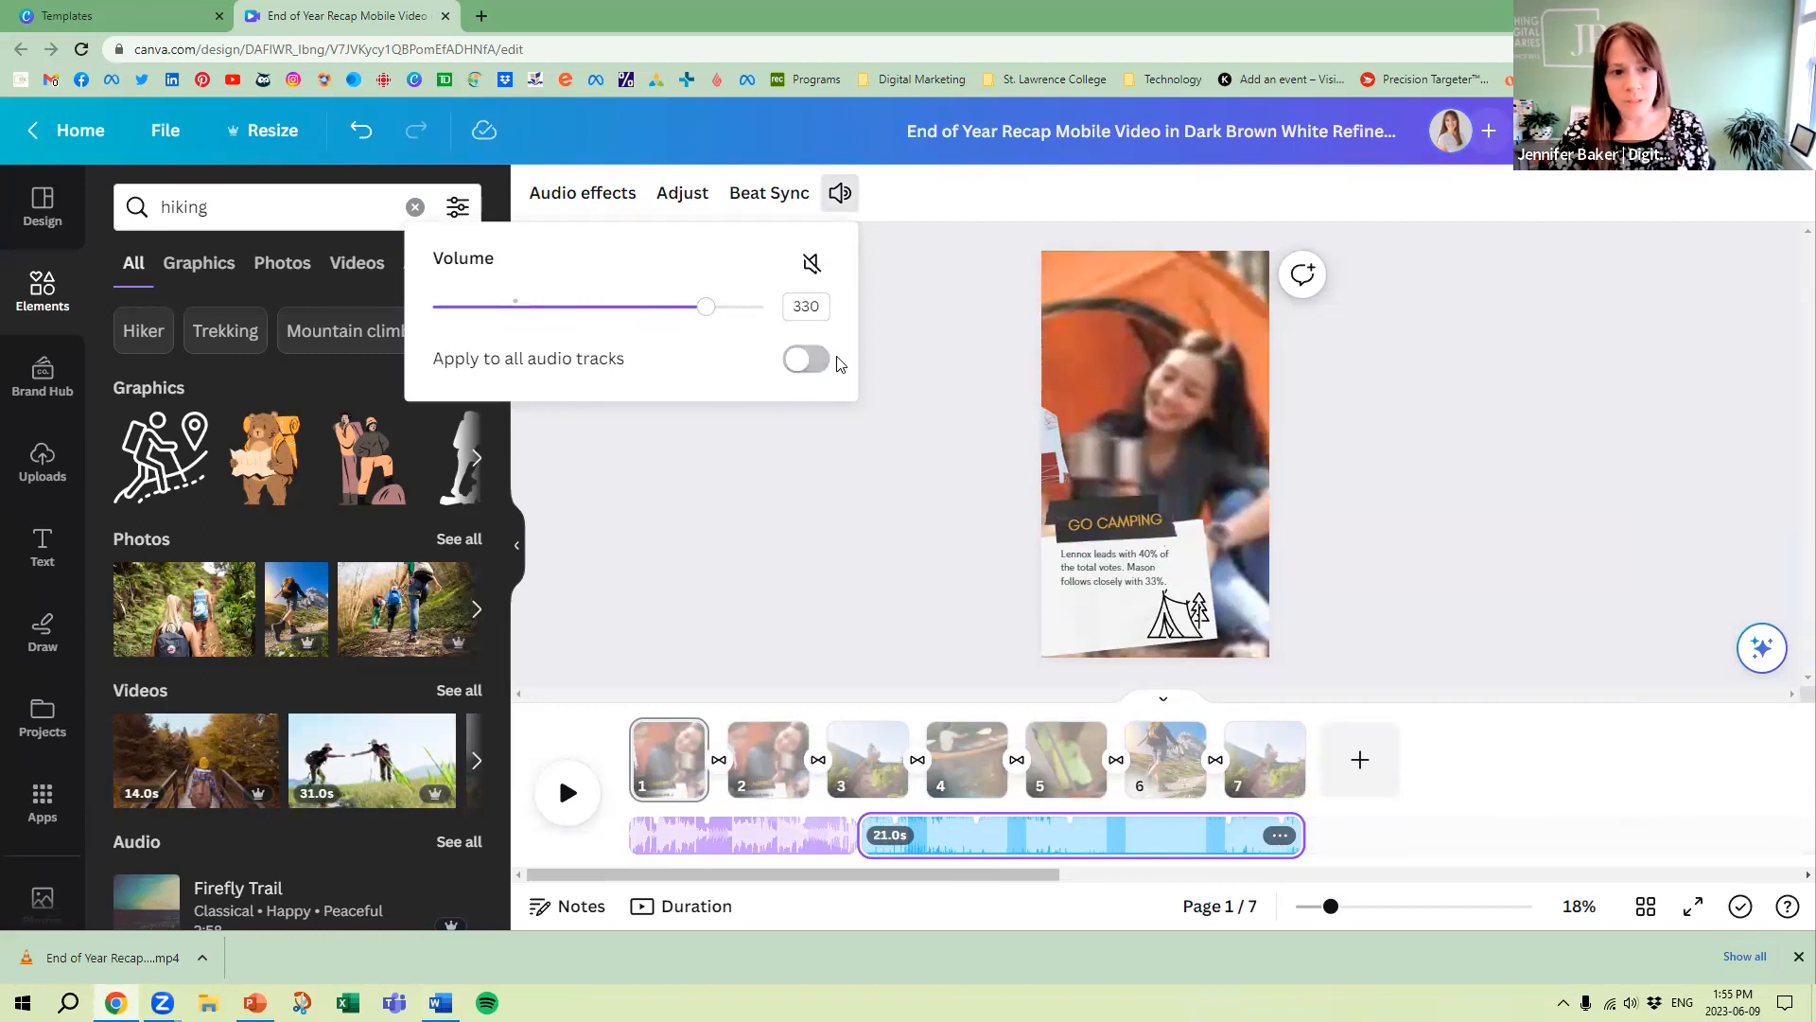
click(801, 366)
click(802, 362)
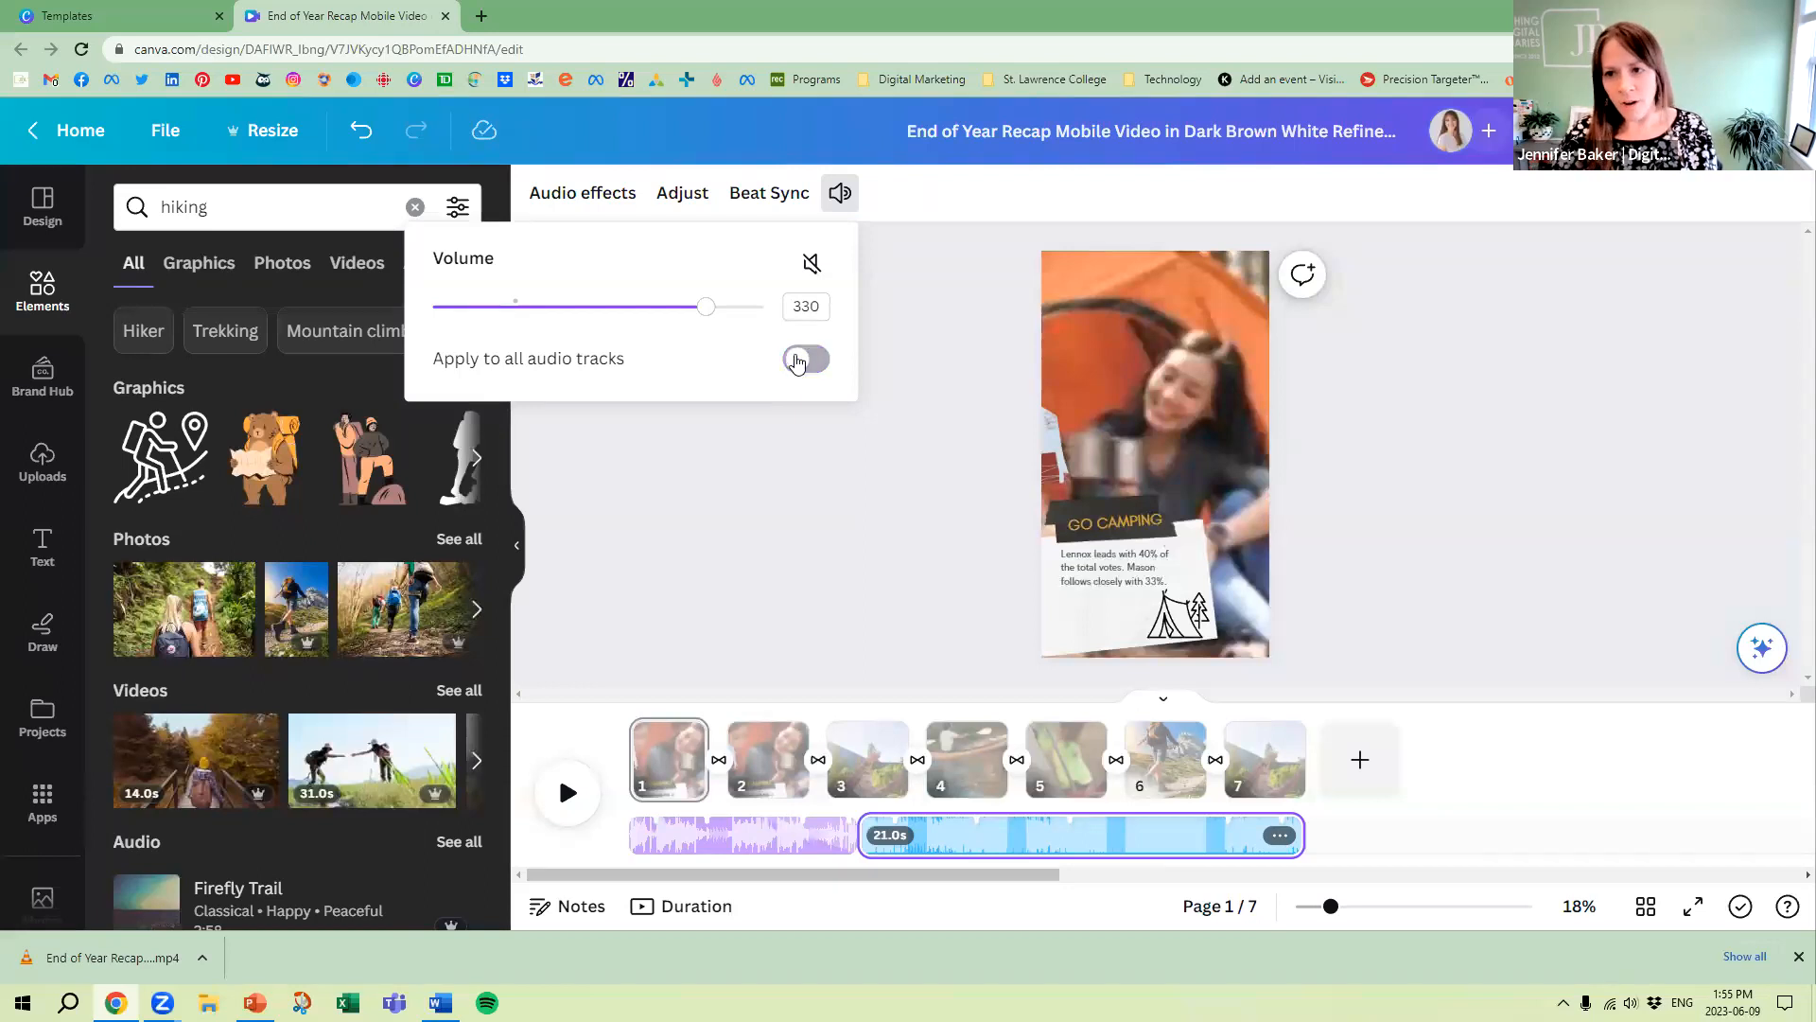
Check the volume settings of the second audio track again and close them
click(837, 515)
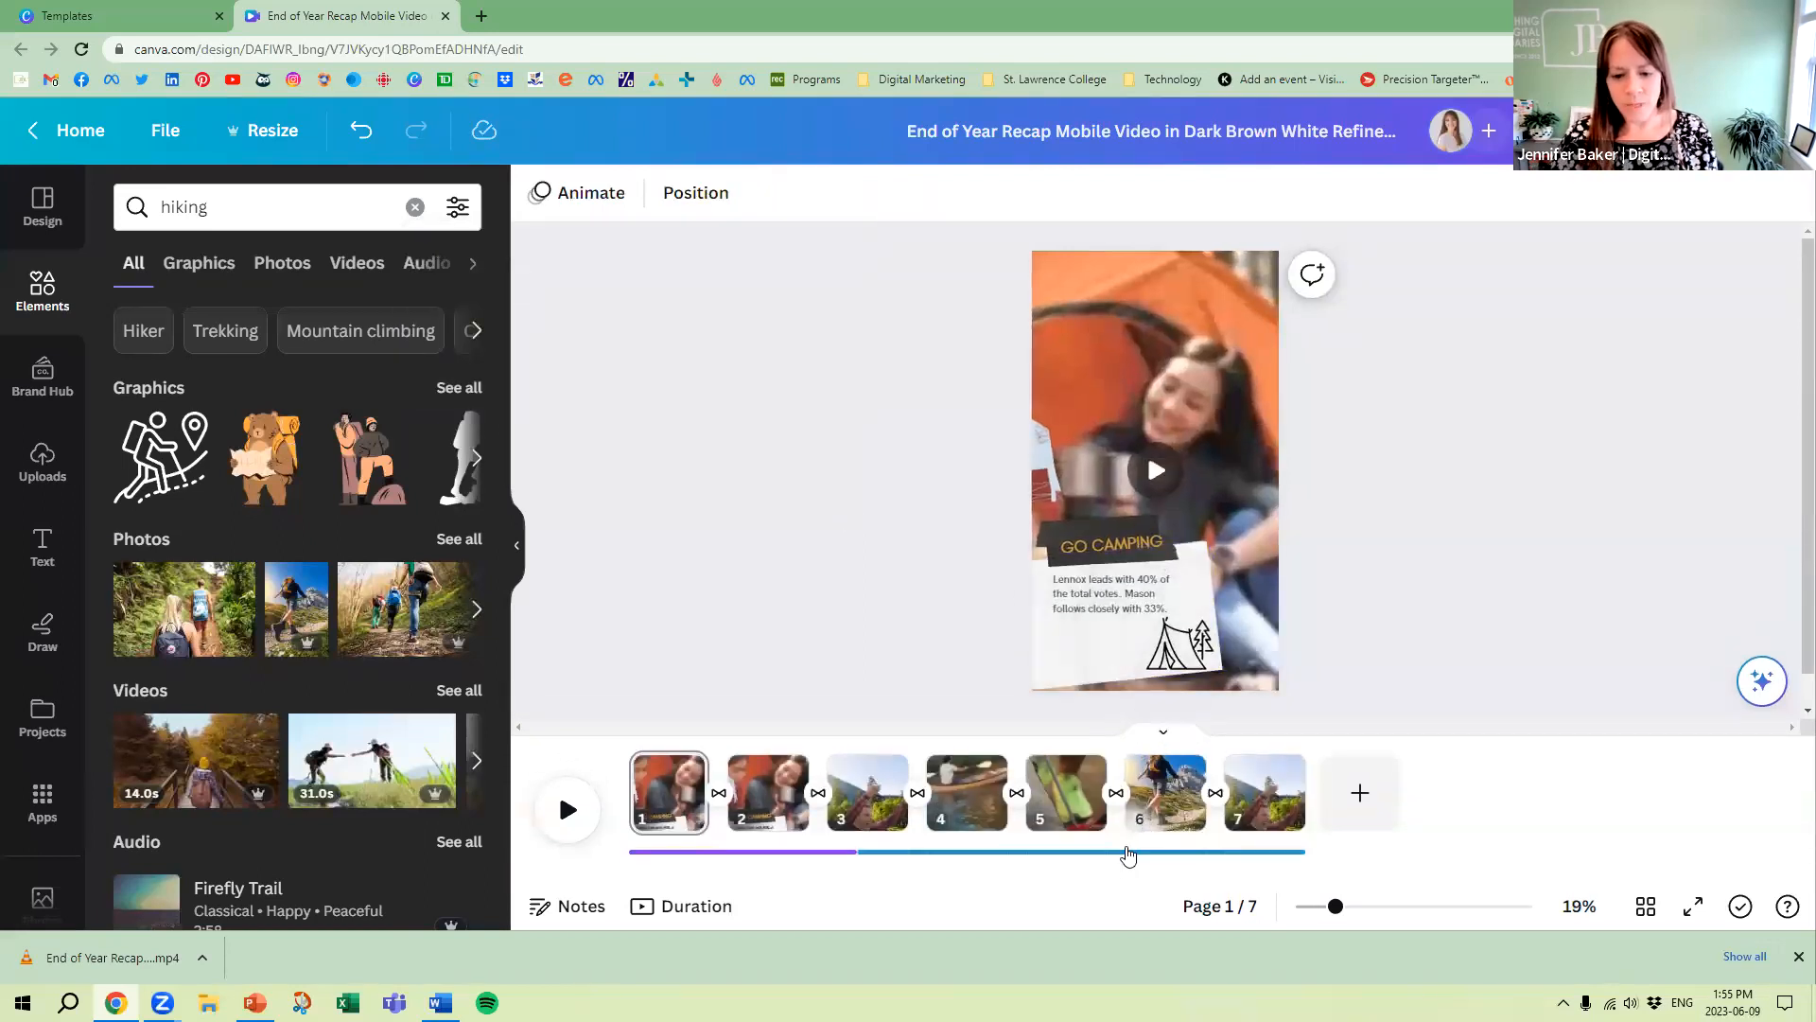
click(1124, 858)
click(840, 194)
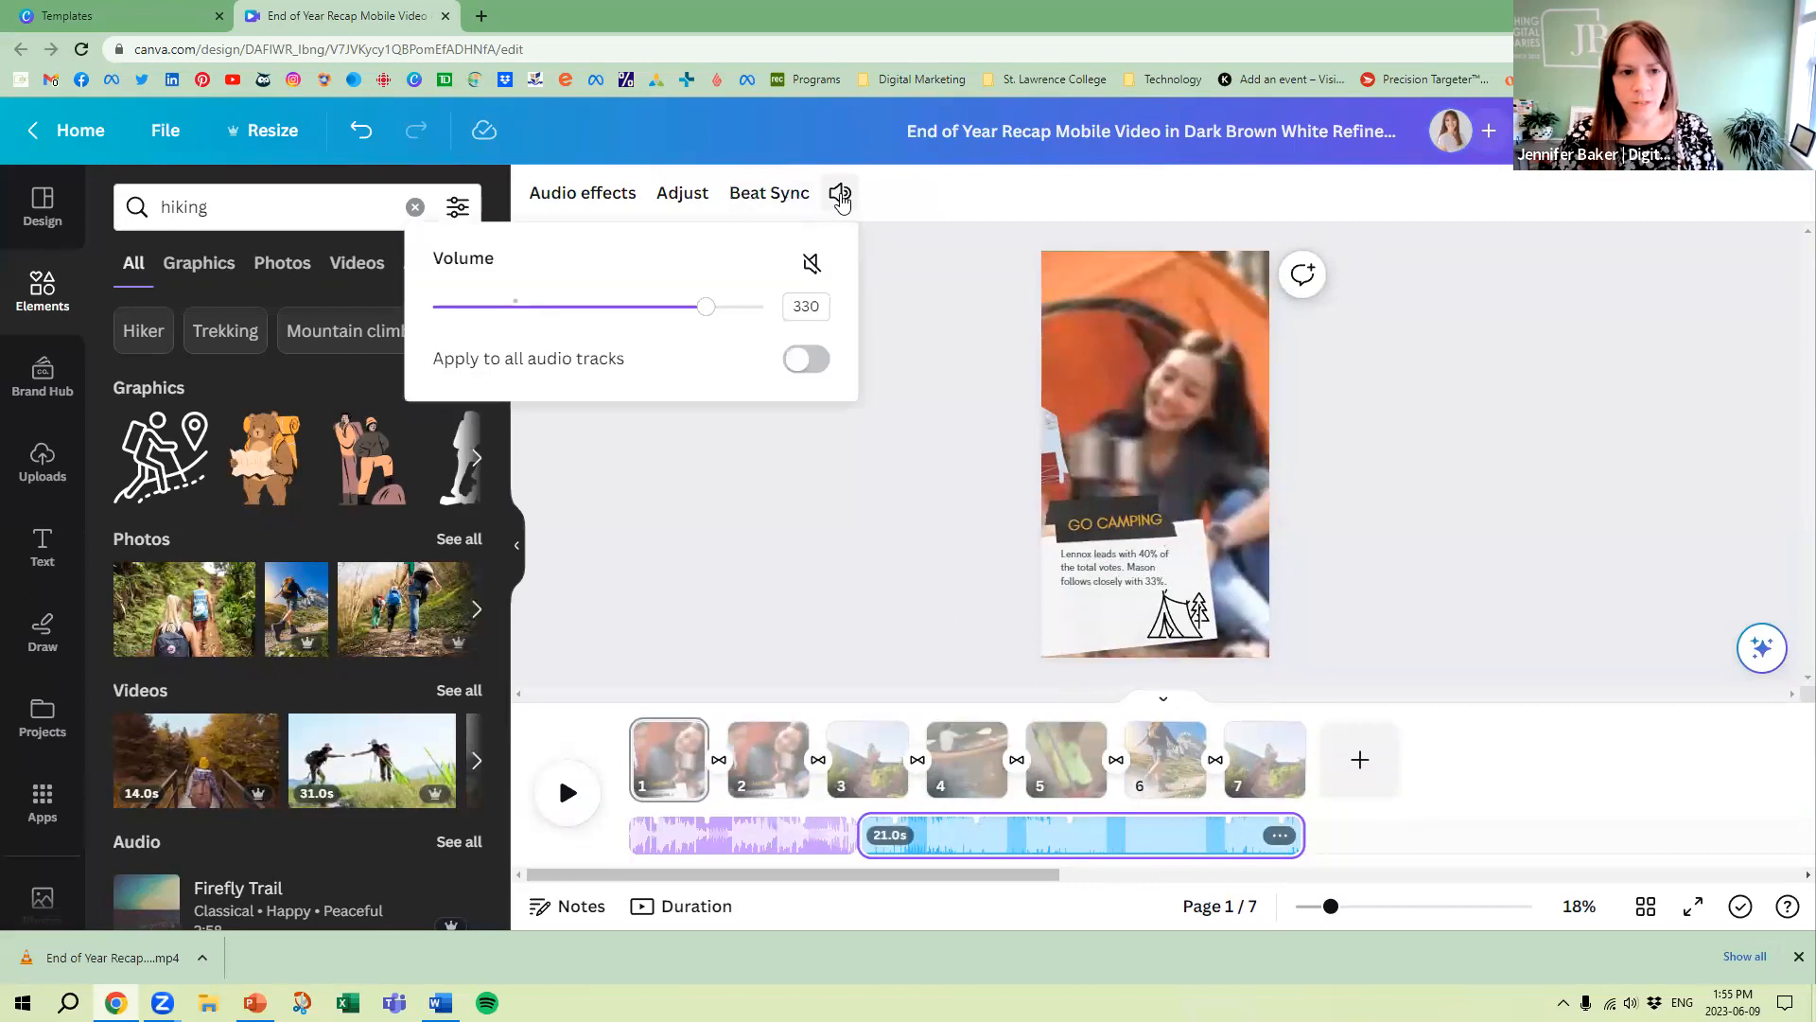
click(935, 382)
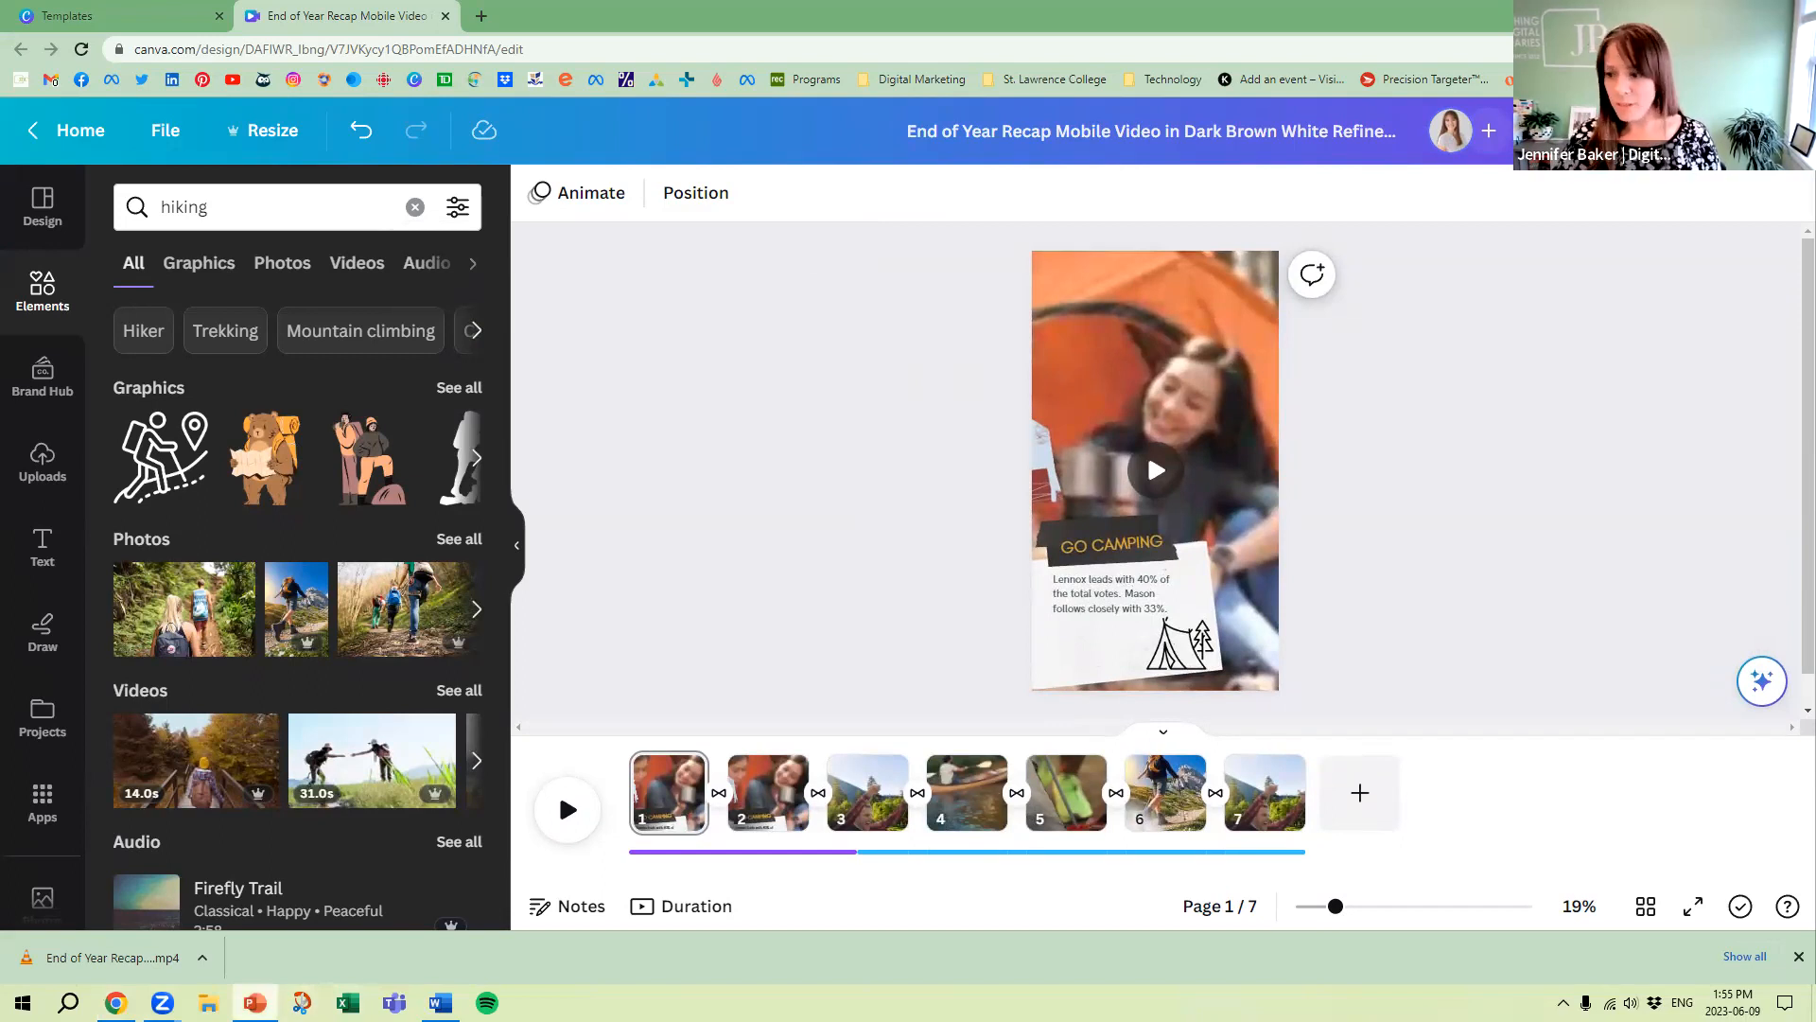
Switch to the PowerPoint presentation and start the slide show from the closing contact slide
click(1708, 14)
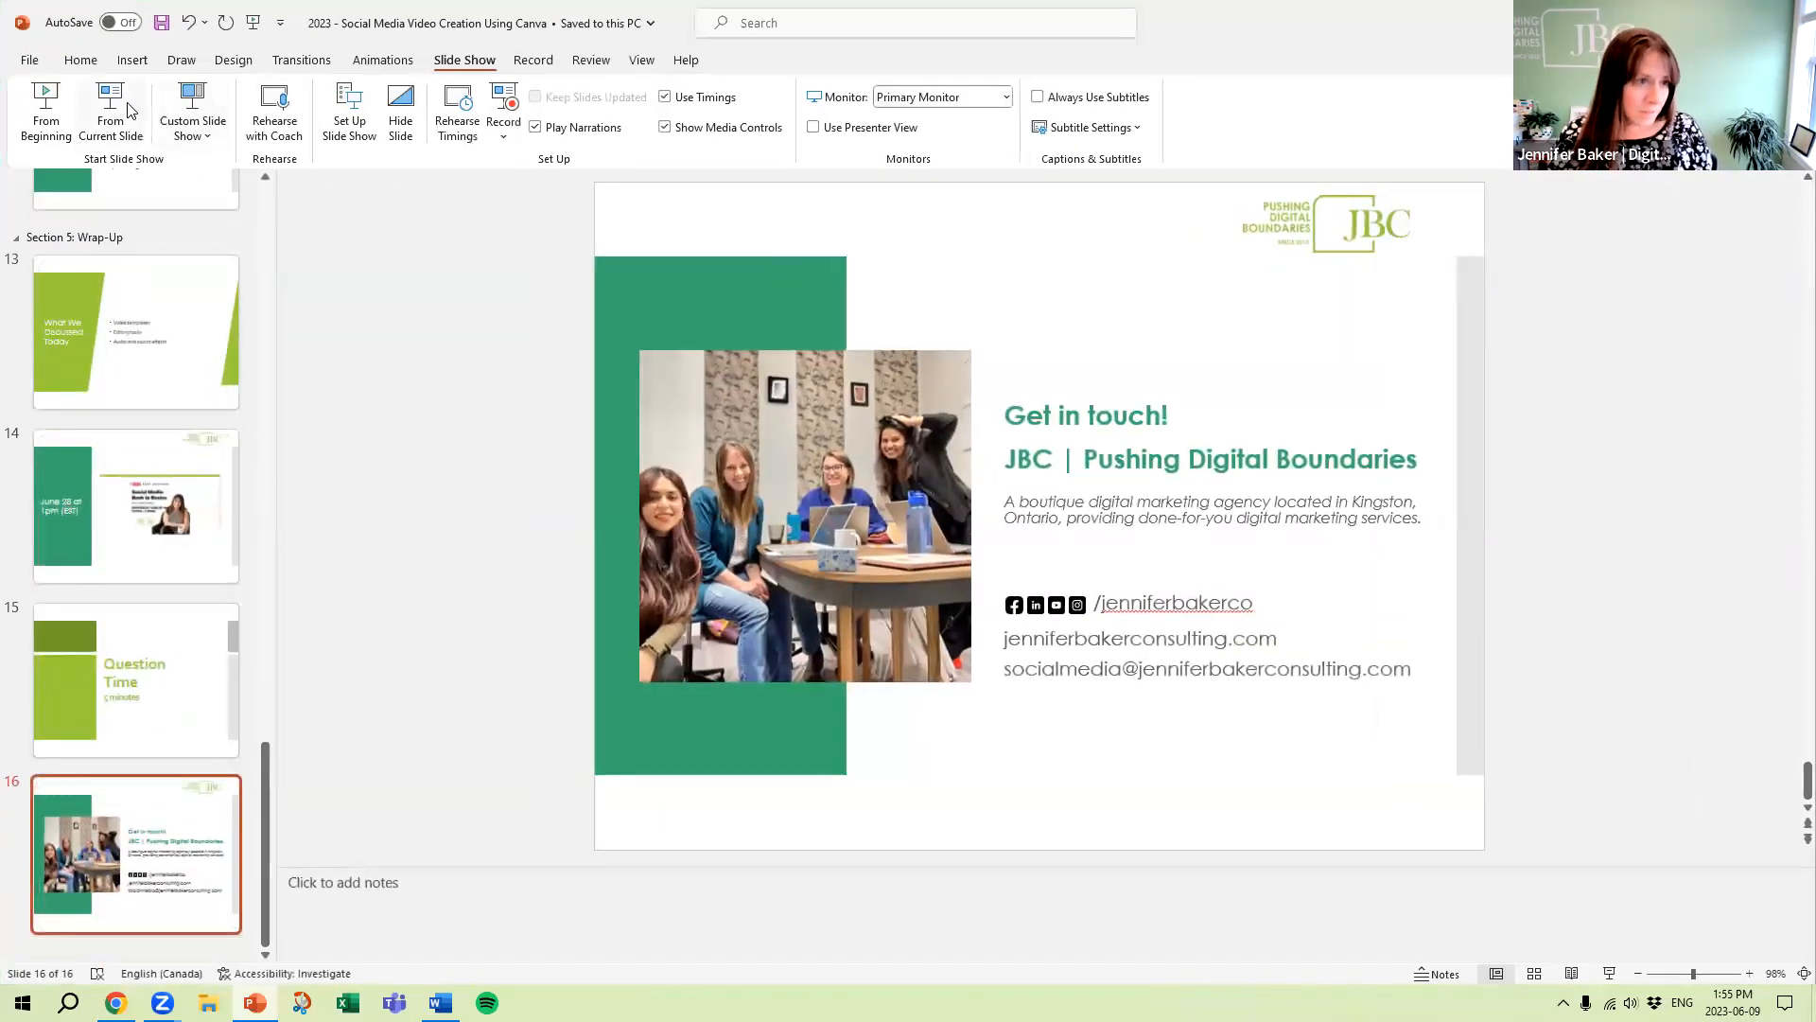
click(111, 106)
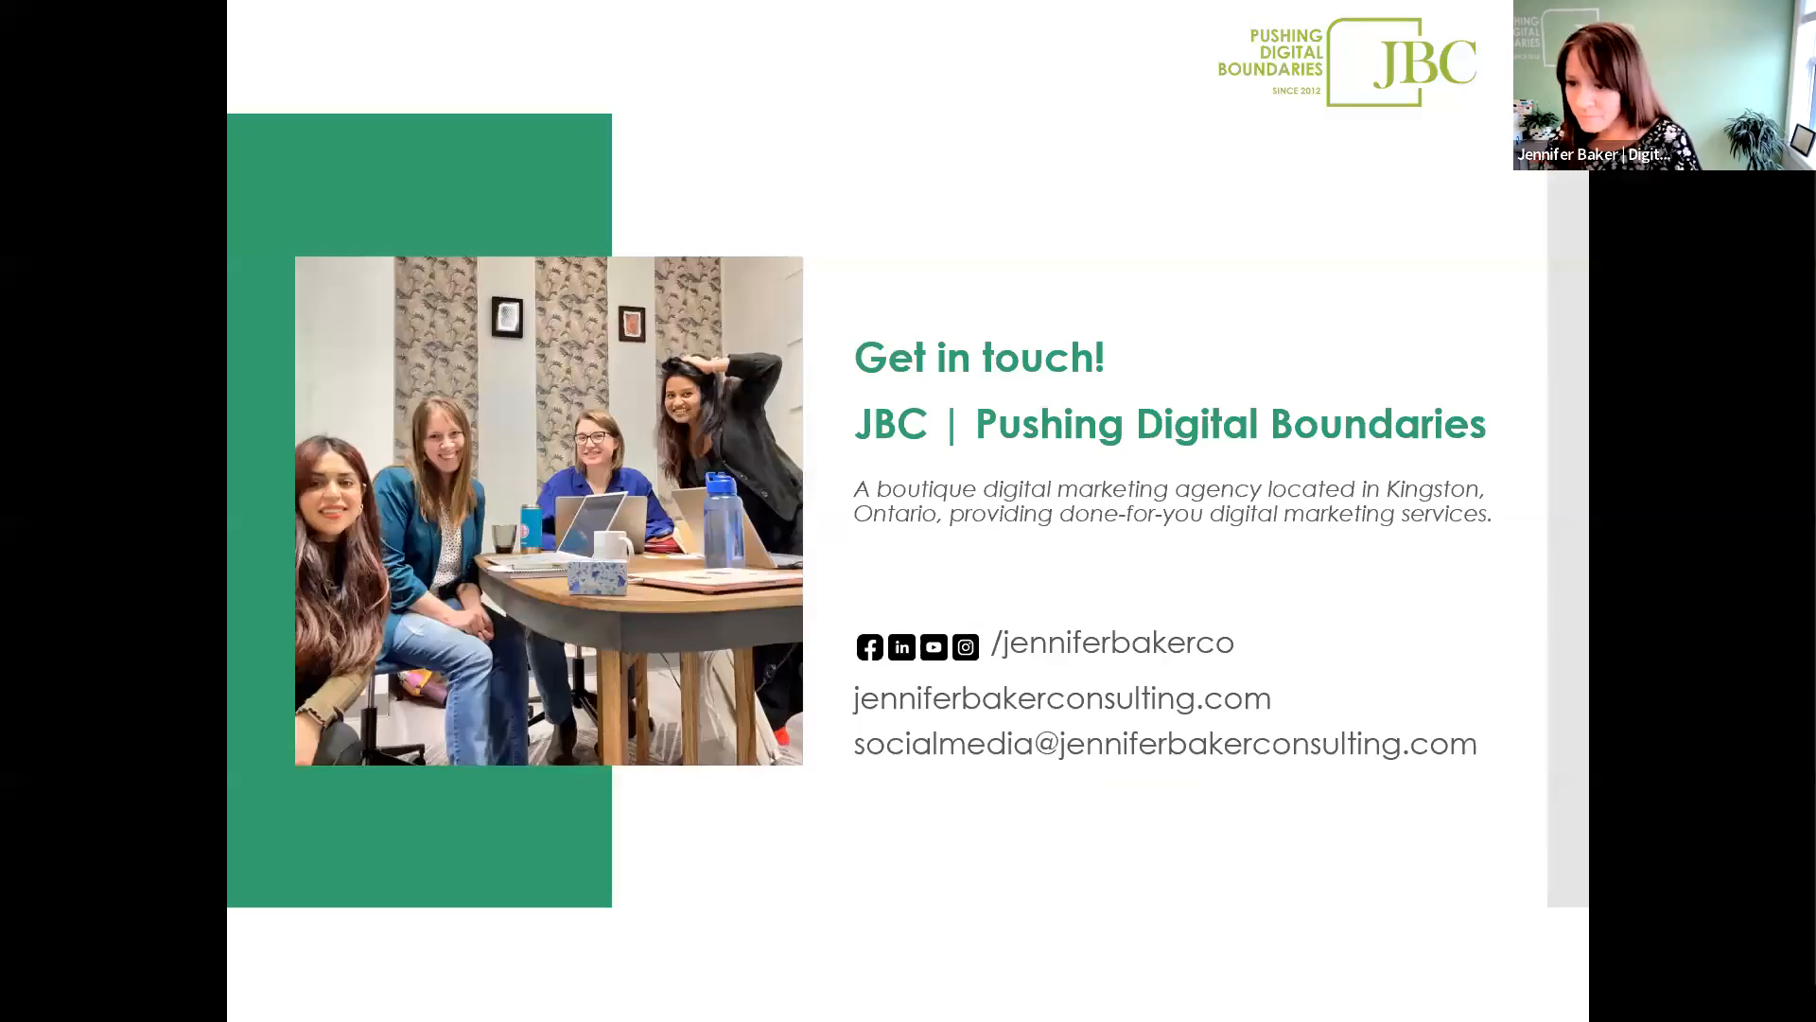